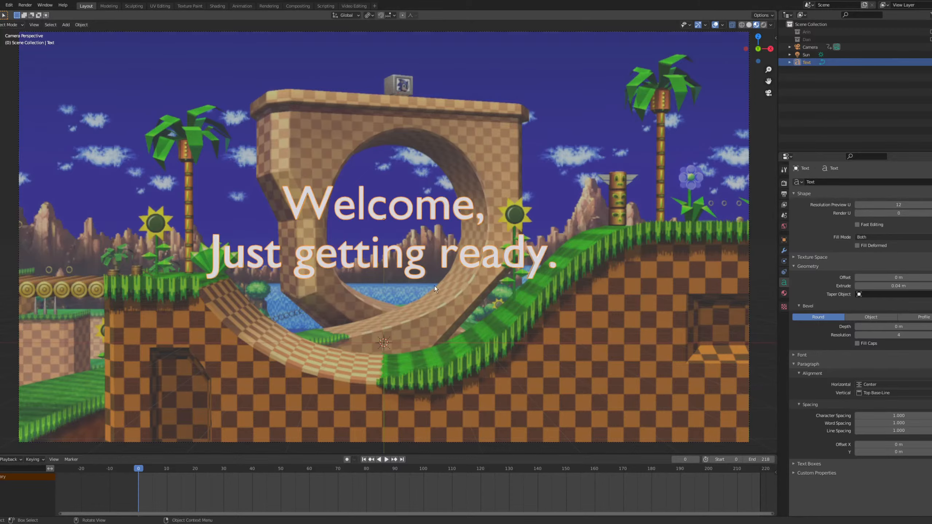
{"action": "left_click_drag", "start_coordinate": [30, 230], "coordinate": [127, 305]}
{"action": "left_click_drag", "start_coordinate": [48, 223], "coordinate": [147, 300]}
{"action": "left_click_drag", "start_coordinate": [239, 160], "coordinate": [422, 352]}
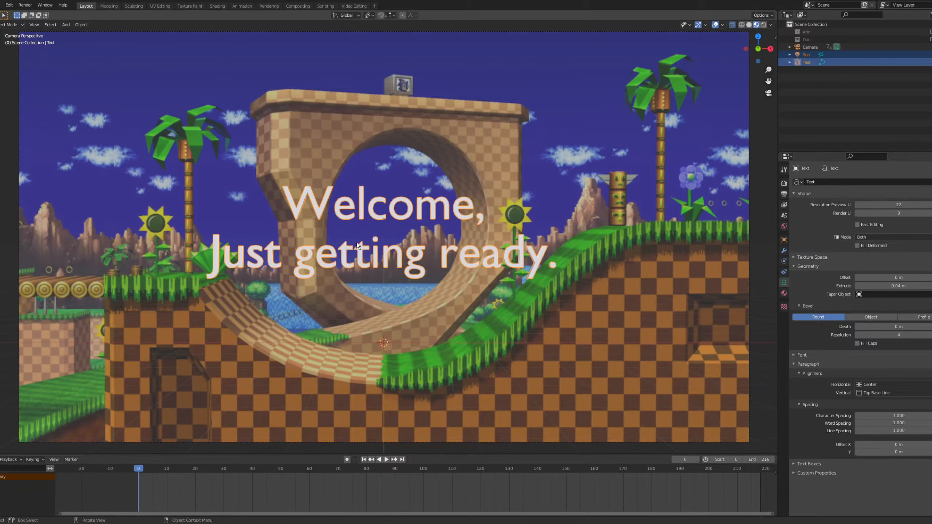
Delete the "Welcome, Just getting ready." text object from the scene.
{"action": "left_click", "coordinate": [344, 256]}
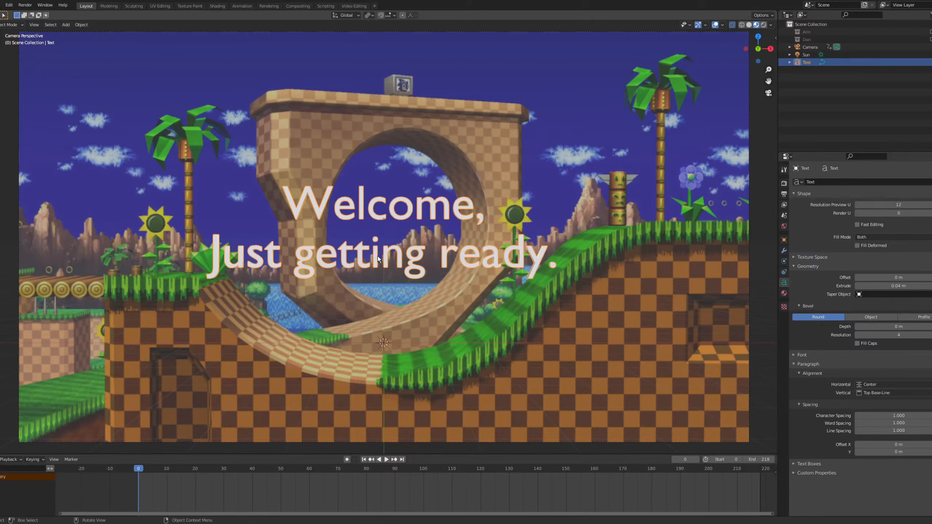
{"action": "key", "text": "Delete"}
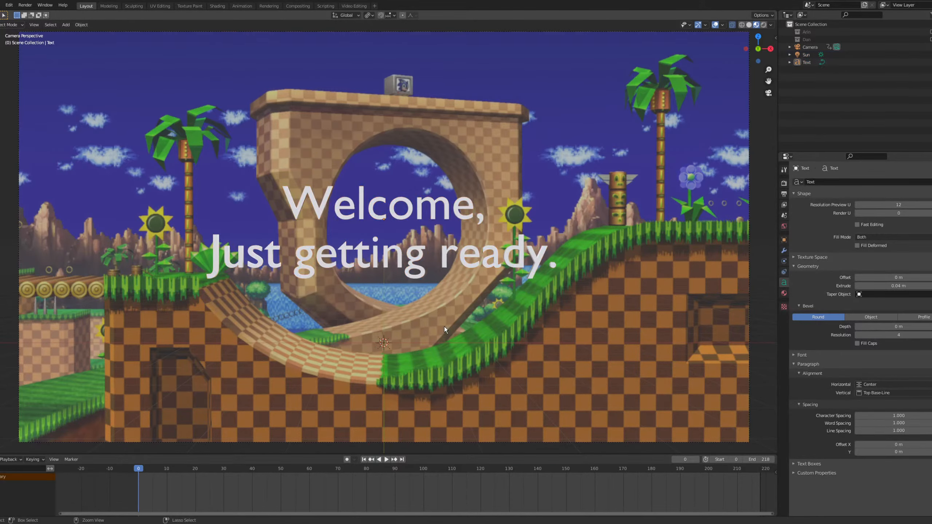
{"action": "left_click", "coordinate": [413, 270]}
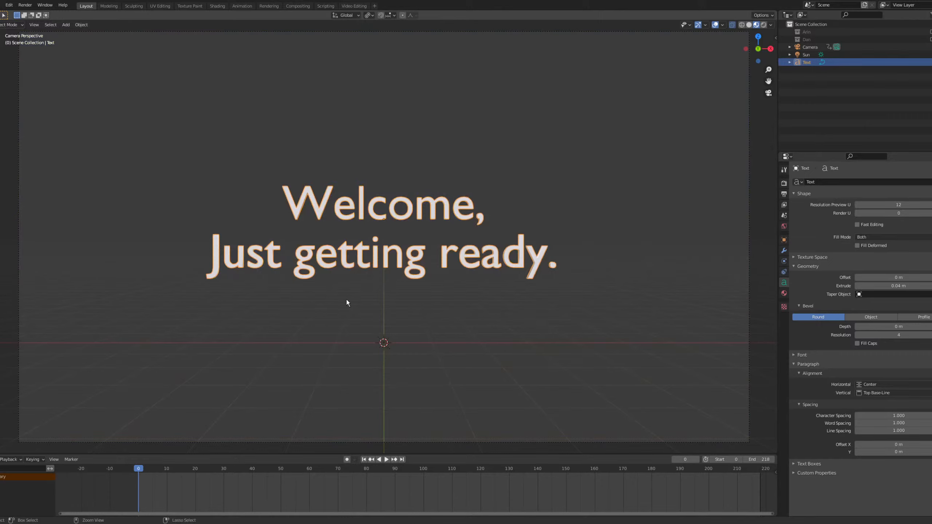
{"action": "key", "text": "ctrl+z"}
{"action": "key", "text": "ctrl+z"}
{"action": "left_click_drag", "start_coordinate": [306, 178], "coordinate": [486, 310]}
{"action": "key", "text": "Delete"}
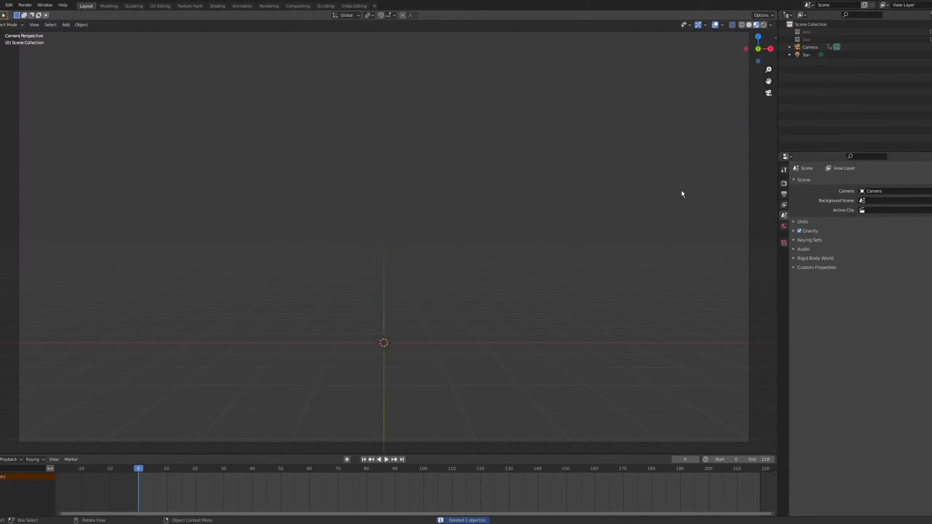
Add a cube mesh and delete its bottom vertices in Edit Mode so only the top face remains.
{"action": "key", "text": "shift+a"}
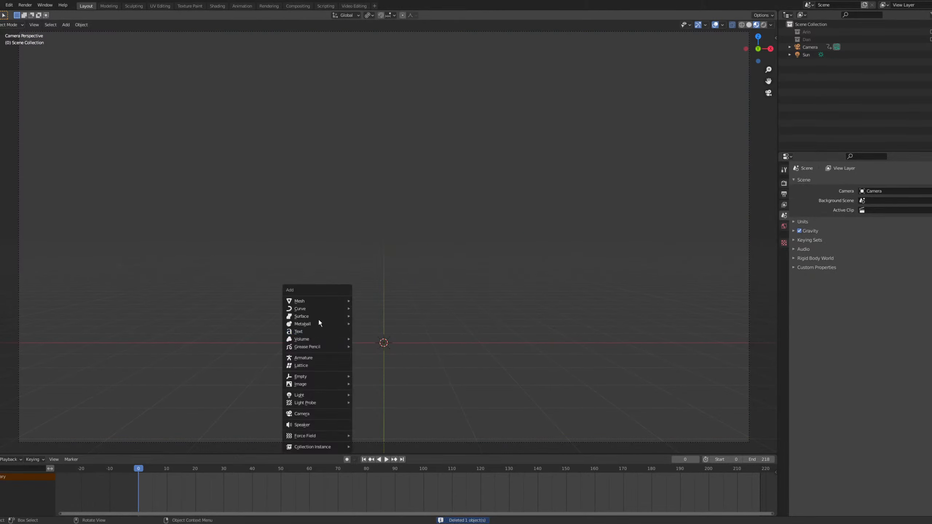
{"action": "mouse_move", "coordinate": [323, 300]}
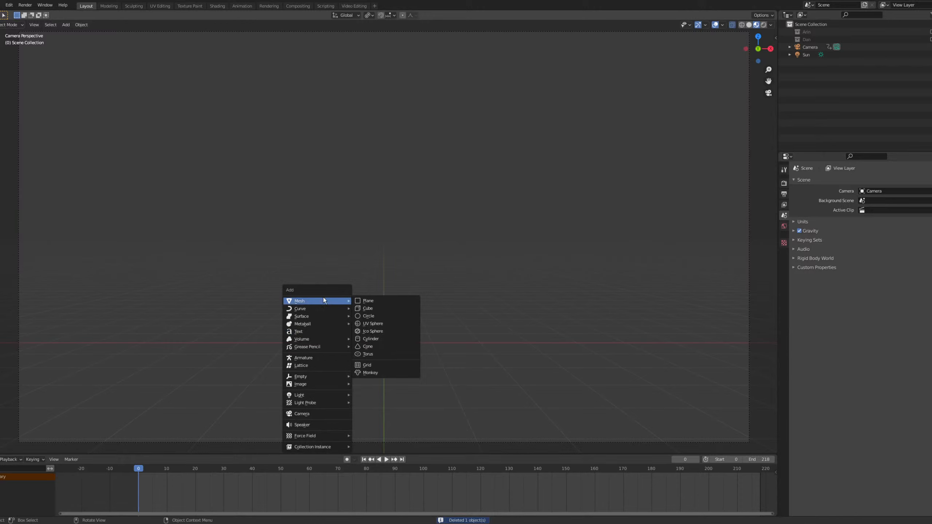
{"action": "left_click", "coordinate": [384, 310]}
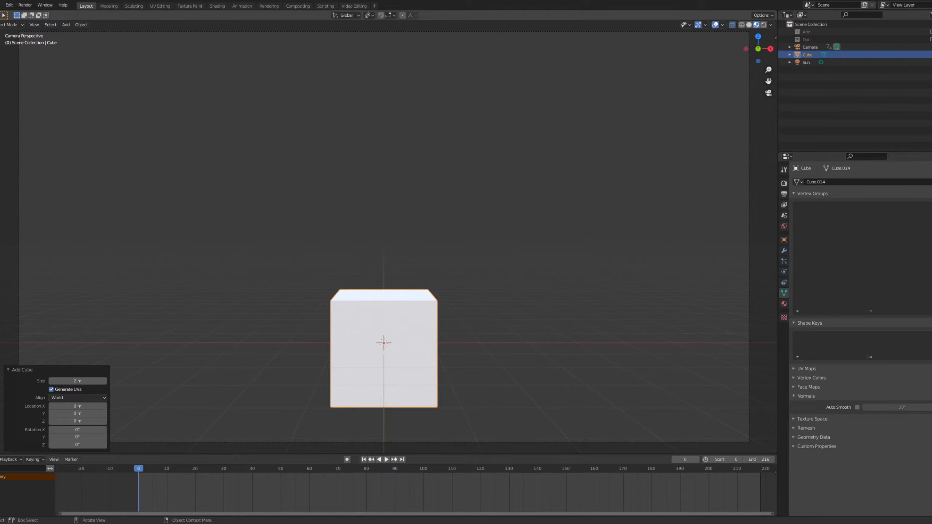
{"action": "key", "text": "Tab"}
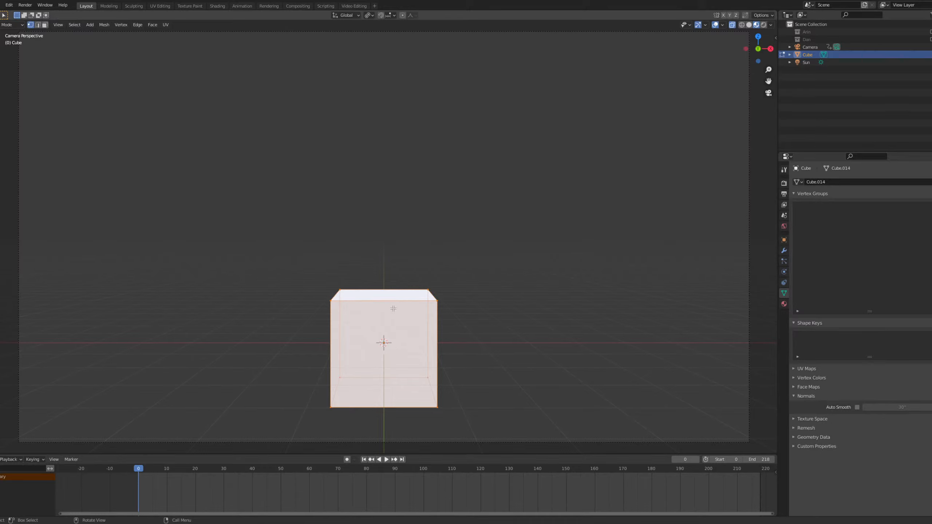
{"action": "left_click_drag", "start_coordinate": [287, 329], "coordinate": [545, 425]}
{"action": "key", "text": "x"}
{"action": "left_click", "coordinate": [391, 418]}
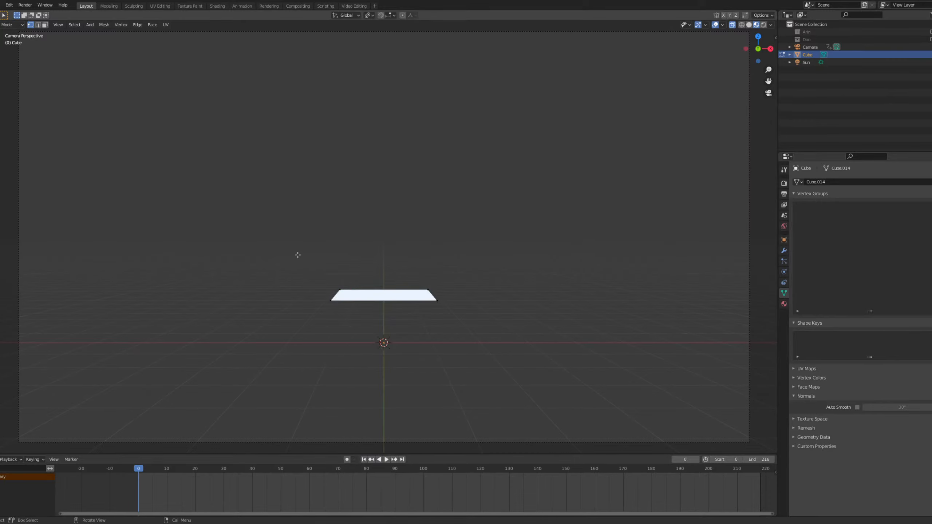
Move the remaining flat face down about 0.83 m along the Z axis, close to the ground grid.
{"action": "left_click_drag", "start_coordinate": [296, 253], "coordinate": [549, 365]}
{"action": "key", "text": "g"}
{"action": "key", "text": "z"}
{"action": "key", "text": "y"}
{"action": "right_click", "coordinate": [434, 373]}
{"action": "middle_click_drag", "start_coordinate": [431, 360], "coordinate": [436, 355]}
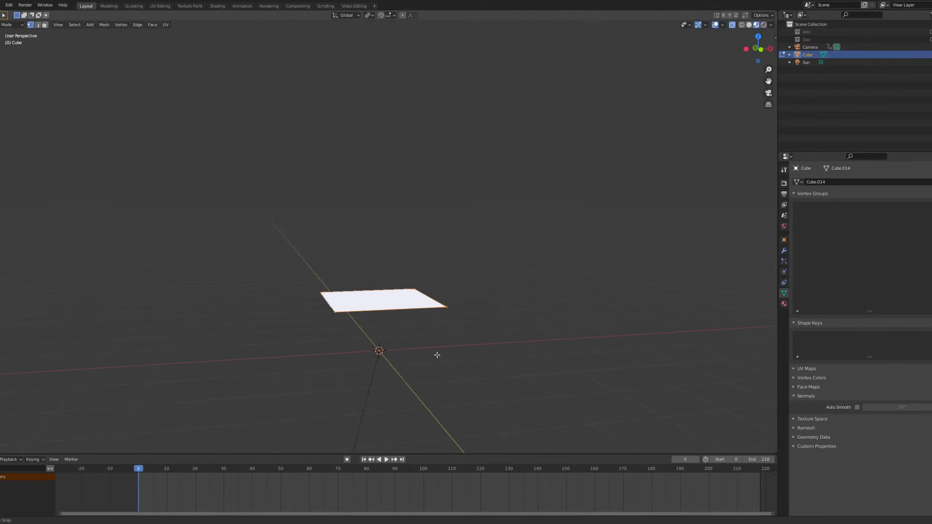
{"action": "key", "text": "g"}
{"action": "key", "text": "z"}
{"action": "left_click", "coordinate": [428, 389]}
Add a cylinder with 16 vertices to the mesh at the origin.
{"action": "key", "text": "KP_7"}
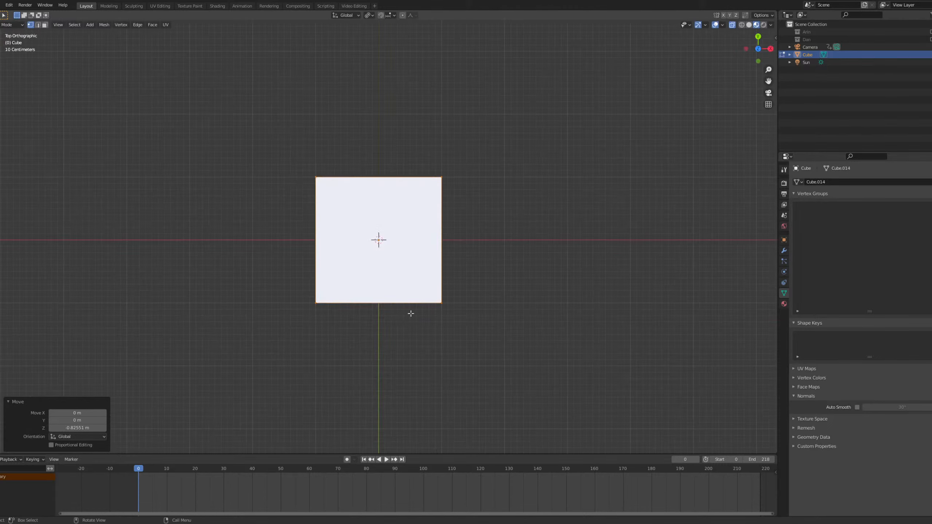
{"action": "scroll", "coordinate": [404, 310], "scroll_direction": "down", "scroll_amount": 2}
{"action": "middle_click_drag", "start_coordinate": [401, 308], "coordinate": [380, 340], "text": "shift"}
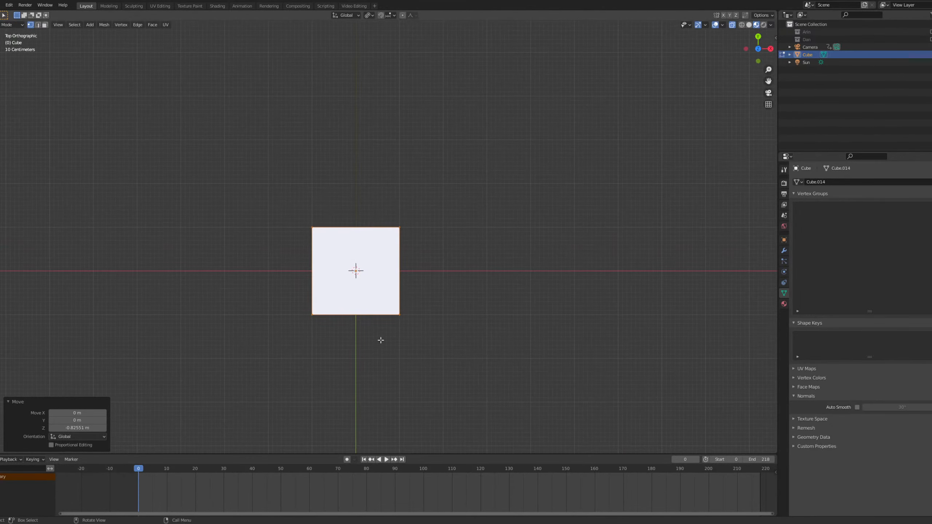
{"action": "scroll", "coordinate": [380, 337], "scroll_direction": "up", "scroll_amount": 2}
{"action": "scroll", "coordinate": [379, 338], "scroll_direction": "down", "scroll_amount": 1}
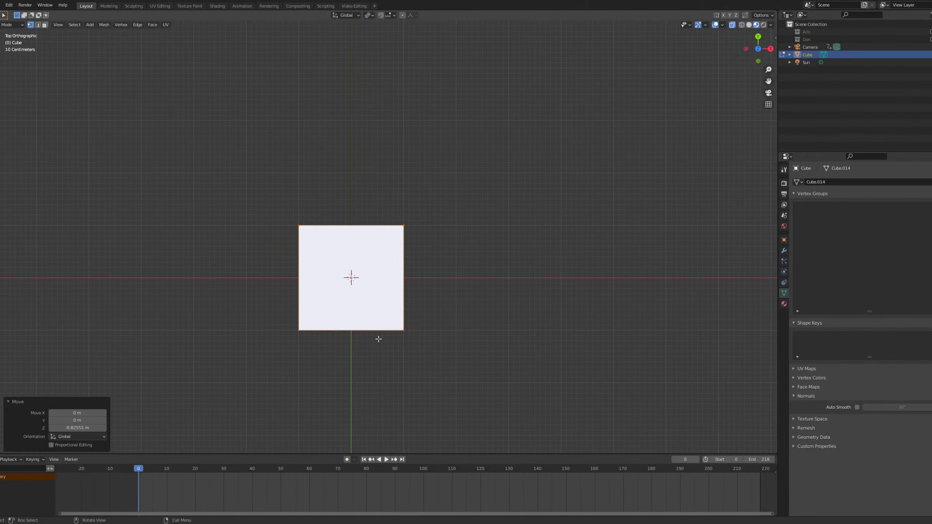
{"action": "scroll", "coordinate": [379, 338], "scroll_direction": "up", "scroll_amount": 1}
{"action": "key", "text": "shift+a"}
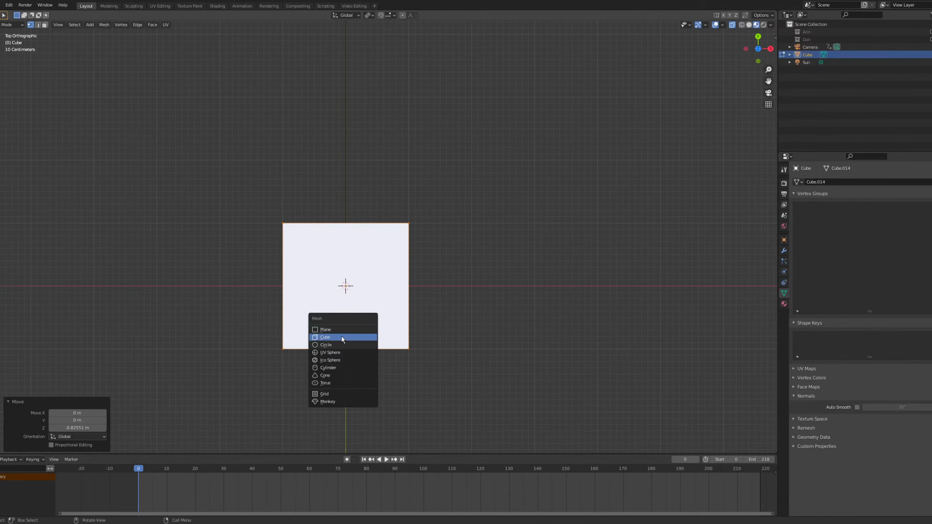
{"action": "left_click", "coordinate": [331, 368]}
{"action": "key", "text": "KP_1"}
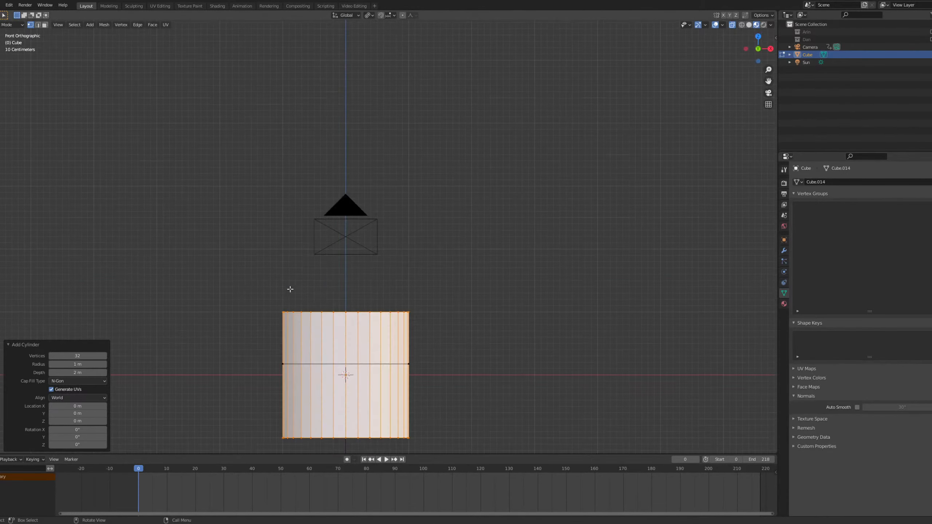
{"action": "scroll", "coordinate": [318, 331], "scroll_direction": "down", "scroll_amount": 2}
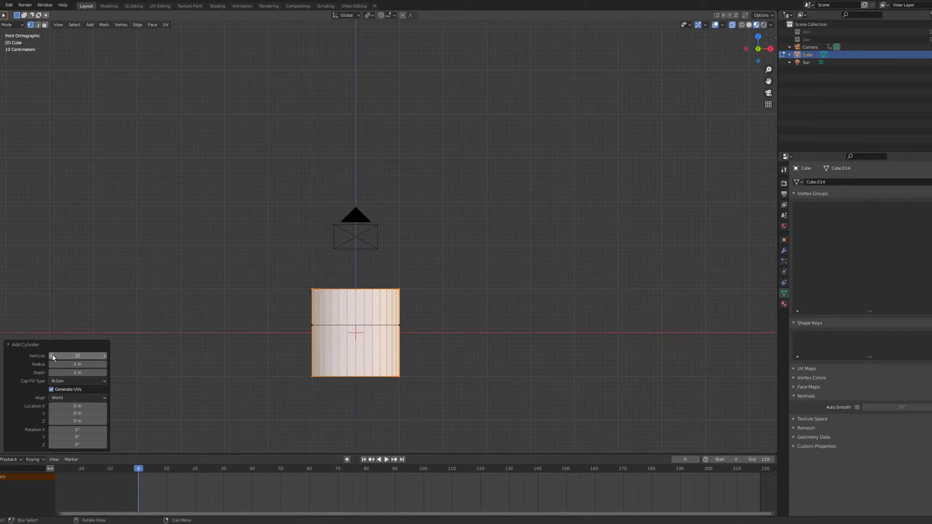
{"action": "left_click", "coordinate": [77, 355]}
{"action": "key", "text": "Return"}
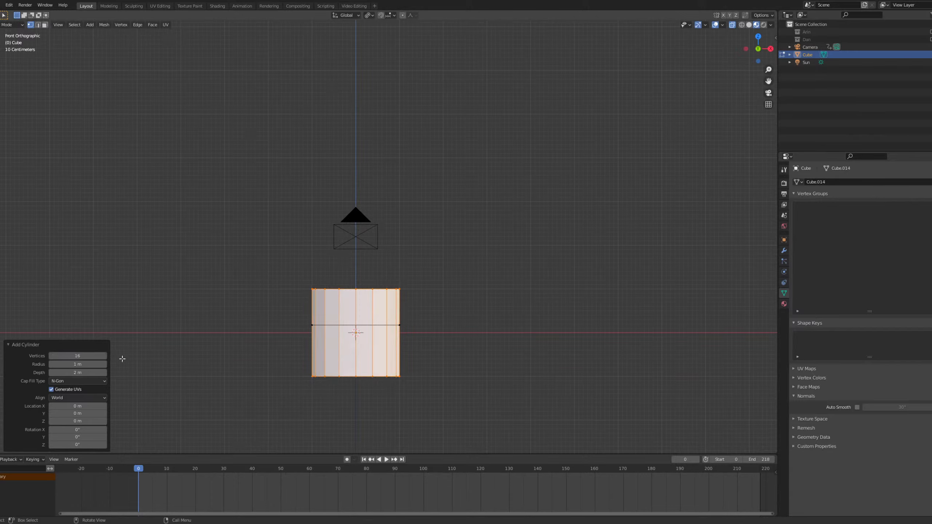
Rotate the cylinder -90° about the global X axis so its round cap faces the front.
{"action": "key", "text": "r"}
{"action": "key", "text": "x"}
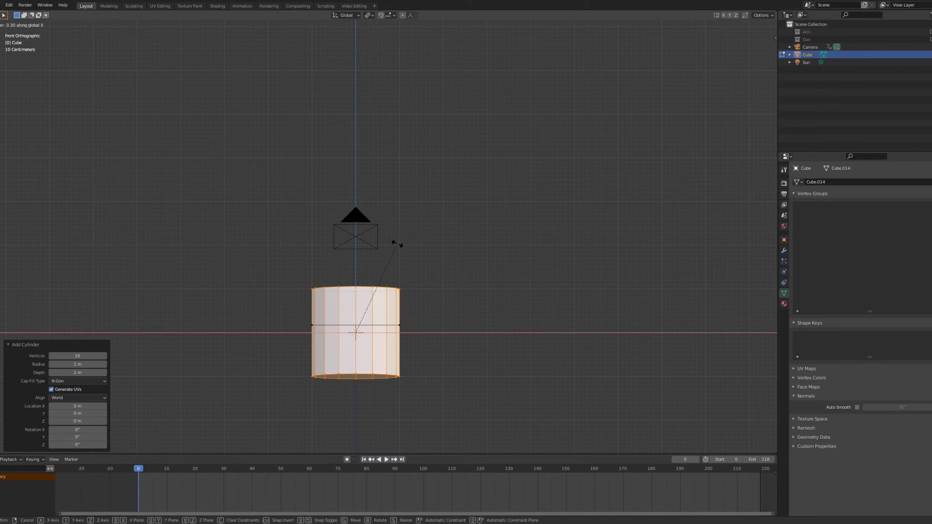
{"action": "left_click", "coordinate": [192, 254]}
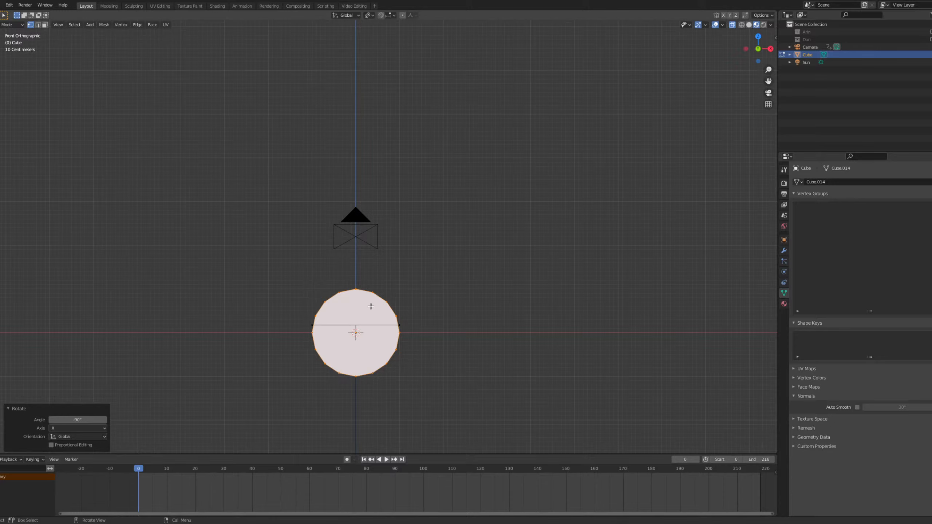
Scale the cylinder up by about 3.5 and position it just above the flat face, offset along positive X.
{"action": "key", "text": "g"}
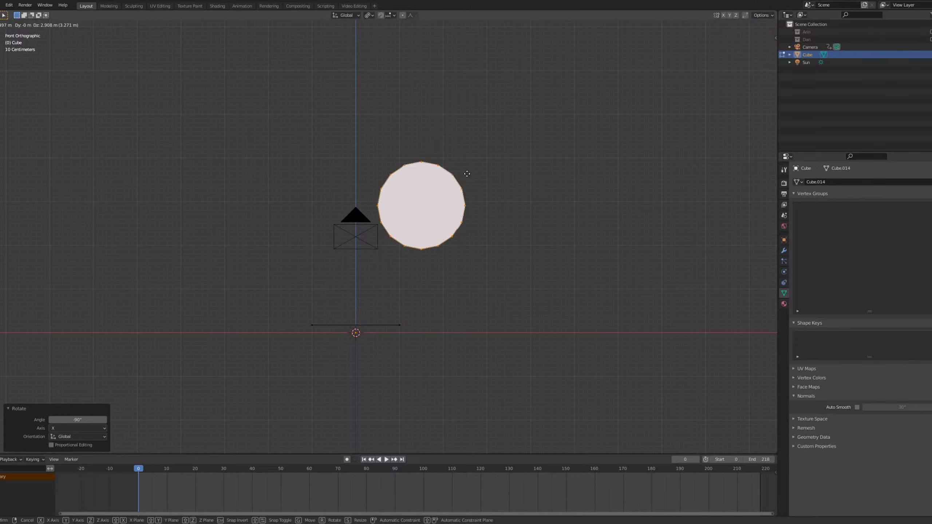
{"action": "left_click", "coordinate": [428, 189]}
{"action": "key", "text": "s"}
{"action": "left_click", "coordinate": [685, 153]}
{"action": "key", "text": "g"}
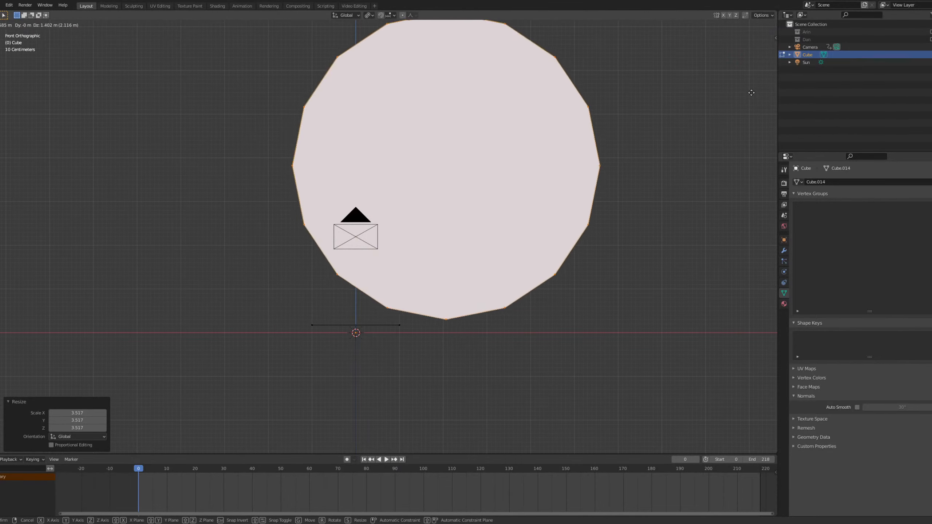
{"action": "left_click", "coordinate": [740, 96]}
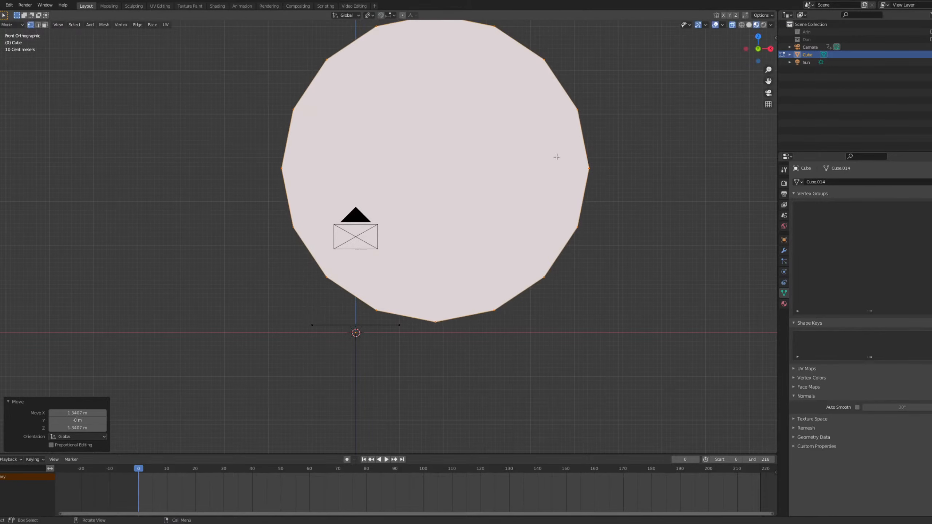
Cut a centred edge loop around the cylinder and bevel it into a band with a width of 0.922 m.
{"action": "scroll", "coordinate": [411, 168], "scroll_direction": "down", "scroll_amount": 1}
{"action": "middle_click_drag", "start_coordinate": [400, 174], "coordinate": [440, 238], "text": "shift"}
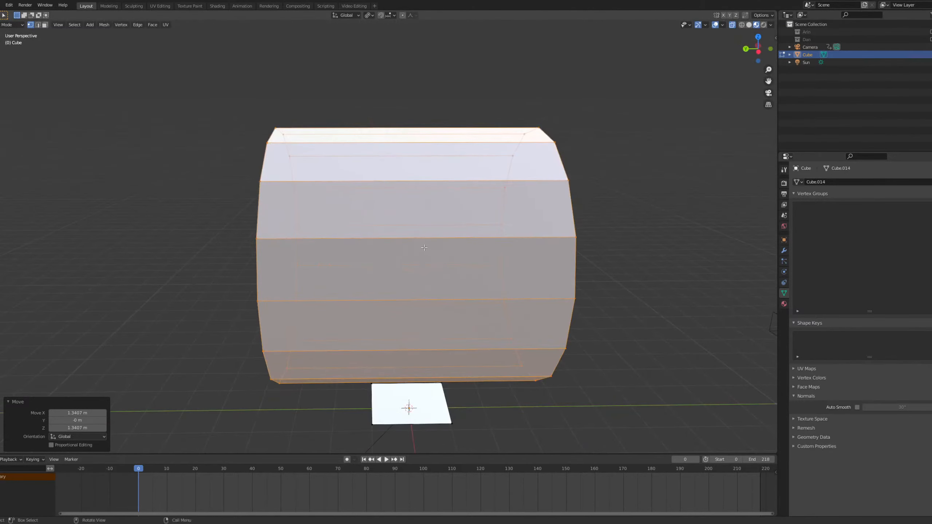
{"action": "key", "text": "ctrl+r"}
{"action": "left_click", "coordinate": [397, 204]}
{"action": "right_click", "coordinate": [393, 212]}
{"action": "key", "text": "ctrl+v"}
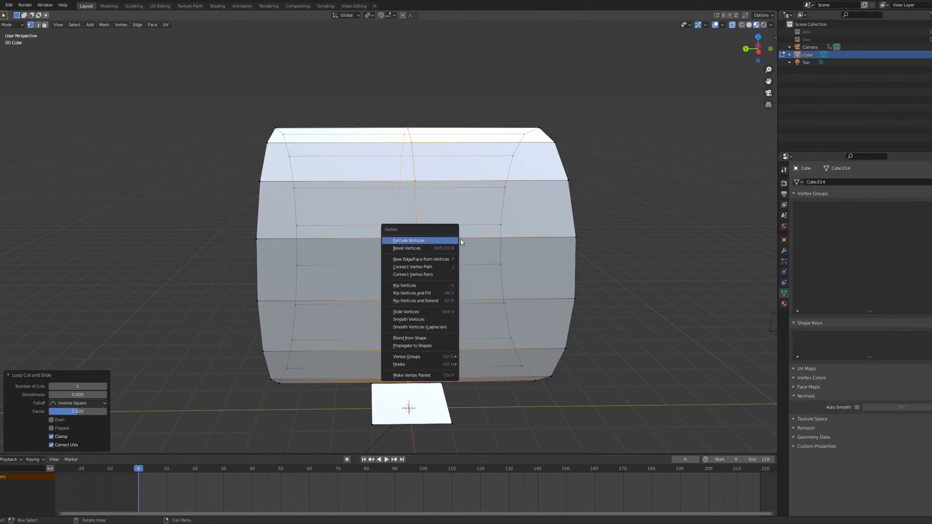
{"action": "key", "text": "ctrl+b"}
{"action": "left_click", "coordinate": [356, 214]}
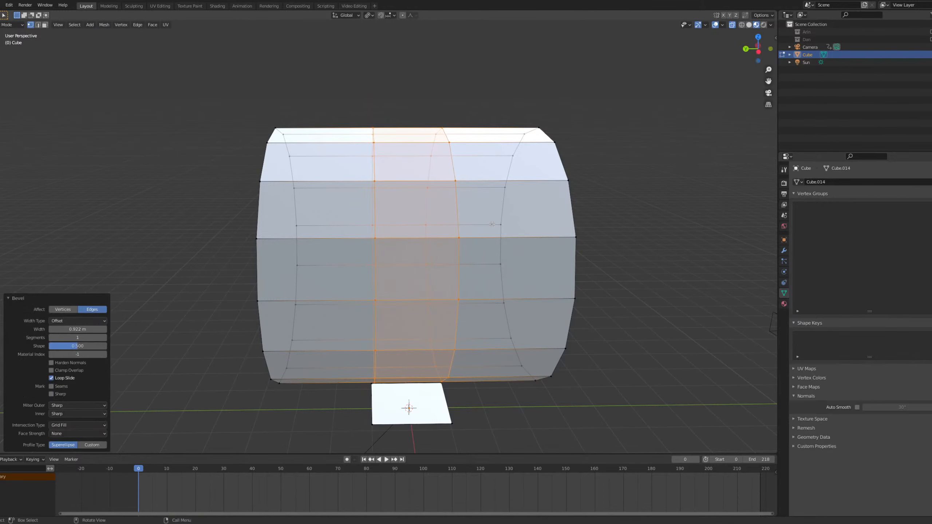
Delete the vertices at both ends of the cylinder, keeping only the narrow central band as a ring.
{"action": "key", "text": "grave"}
{"action": "left_click", "coordinate": [313, 215]}
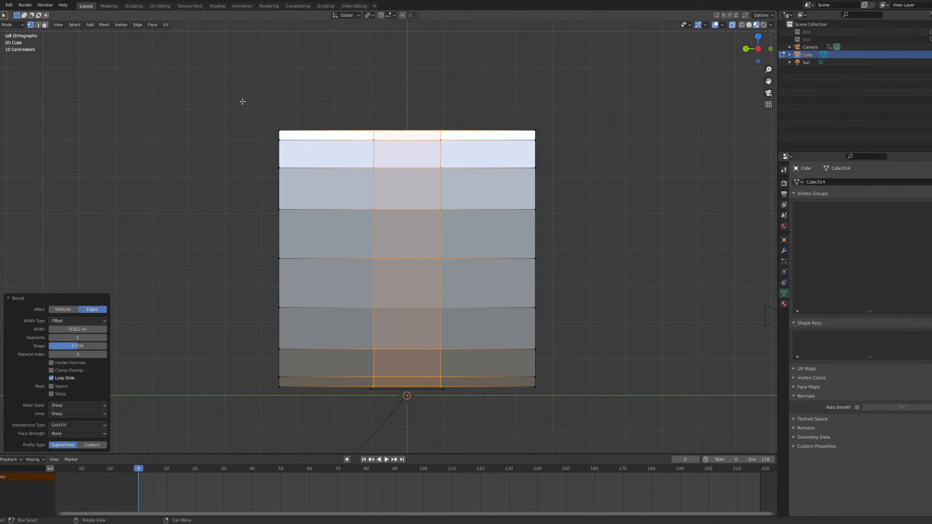
{"action": "key", "text": "alt+a"}
{"action": "key", "text": "b"}
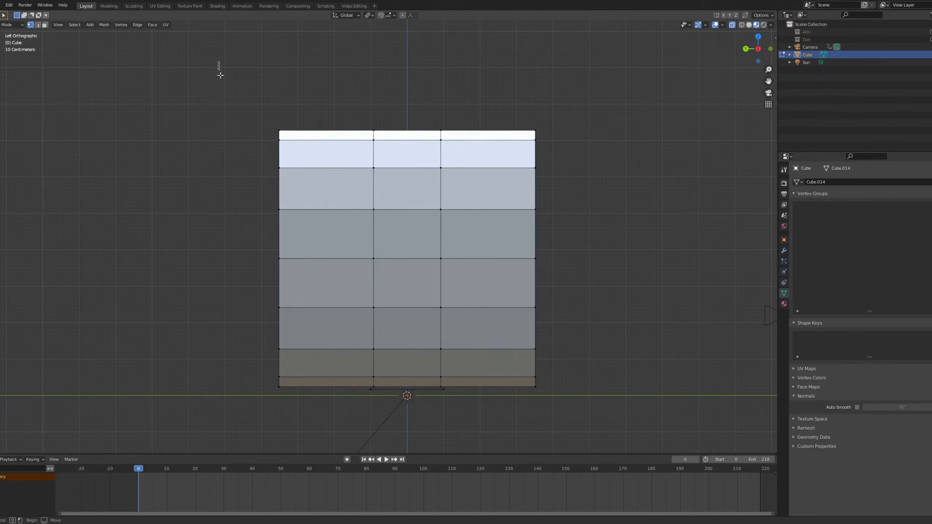
{"action": "left_click_drag", "start_coordinate": [218, 61], "coordinate": [305, 439]}
{"action": "left_click_drag", "start_coordinate": [528, 64], "coordinate": [588, 441], "text": "shift"}
{"action": "key", "text": "x"}
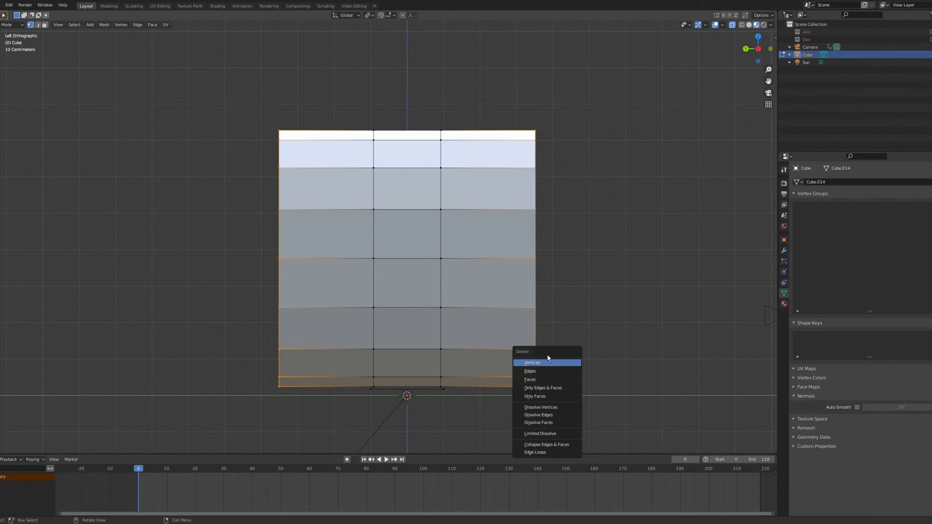
{"action": "left_click", "coordinate": [533, 363]}
Rip the ring open along a cross edge near its lowest point, beside the flat face, without moving the vertices.
{"action": "middle_click_drag", "start_coordinate": [440, 259], "coordinate": [382, 281]}
{"action": "scroll", "coordinate": [382, 281], "scroll_direction": "up", "scroll_amount": 5}
{"action": "scroll", "coordinate": [382, 281], "scroll_direction": "up", "scroll_amount": 2}
{"action": "key", "text": "grave"}
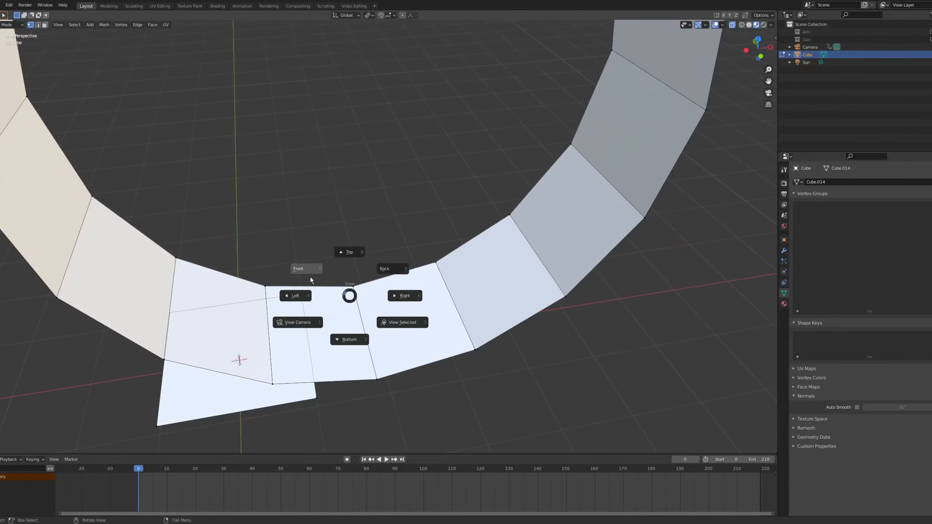
{"action": "key", "text": "Escape"}
{"action": "left_click_drag", "start_coordinate": [345, 273], "coordinate": [378, 383]}
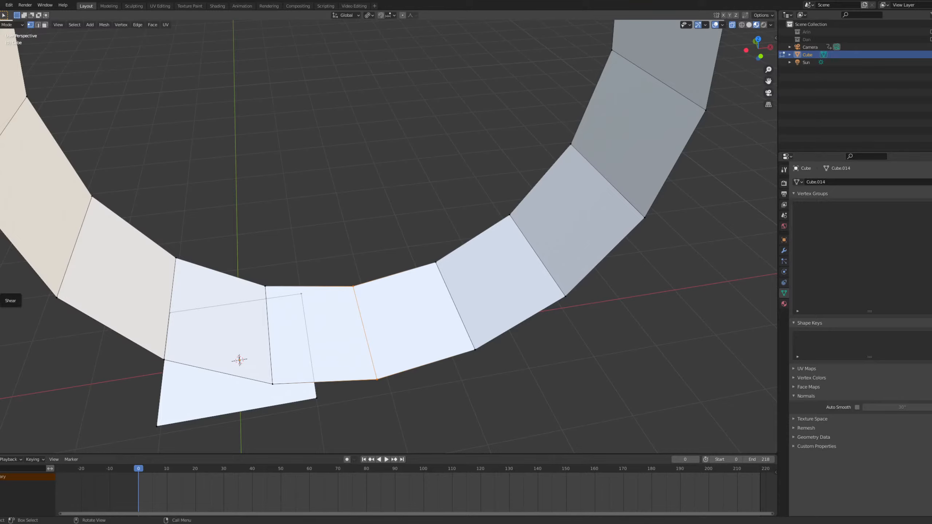
{"action": "left_click", "coordinate": [1, 313]}
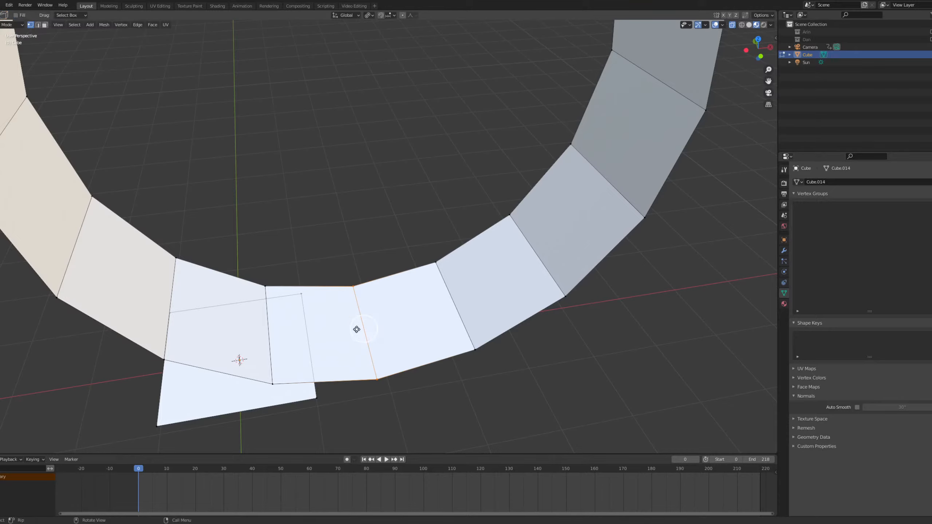
{"action": "left_click_drag", "start_coordinate": [357, 329], "coordinate": [358, 327]}
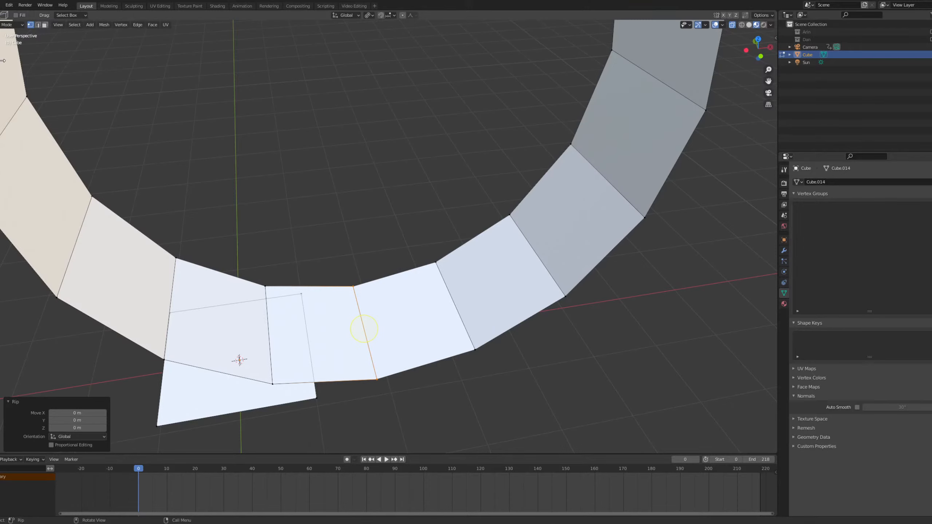
{"action": "key", "text": "w"}
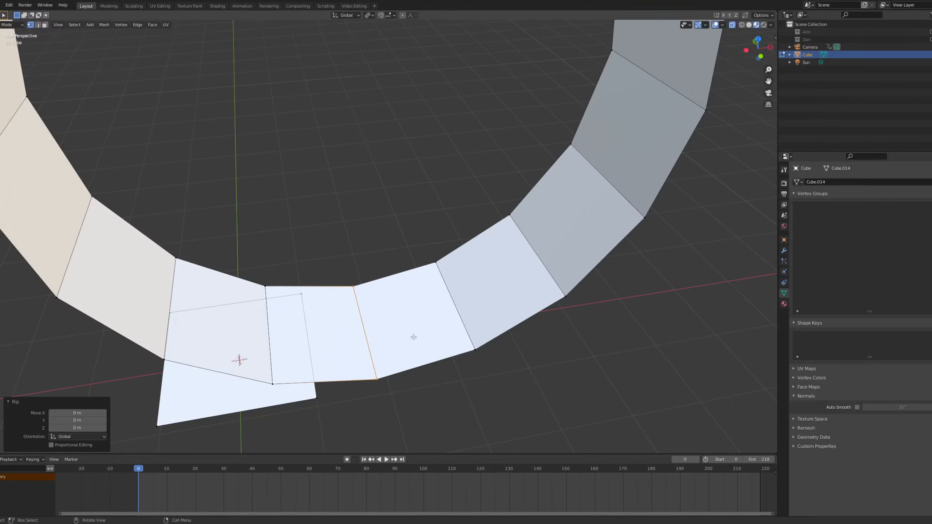
{"action": "middle_click_drag", "start_coordinate": [412, 337], "coordinate": [326, 328]}
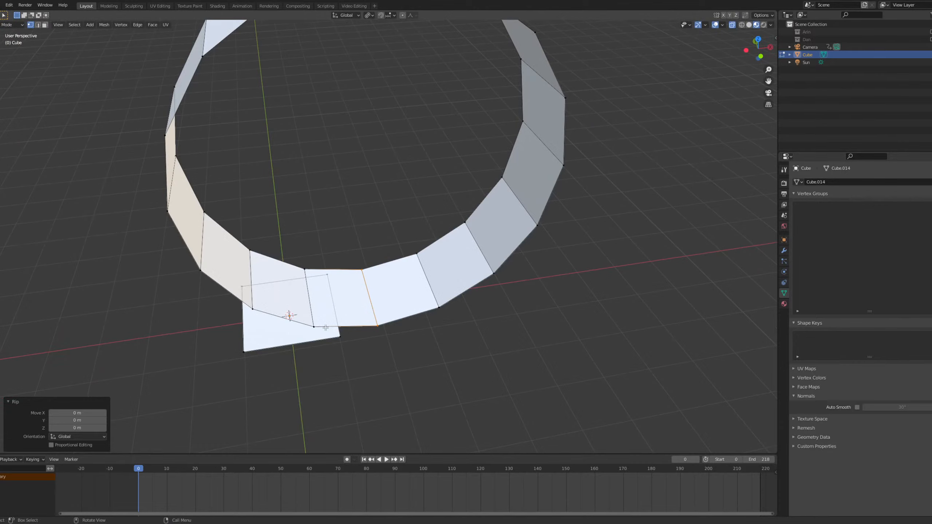
{"action": "left_click", "coordinate": [403, 14]}
{"action": "middle_click_drag", "start_coordinate": [360, 258], "coordinate": [347, 282]}
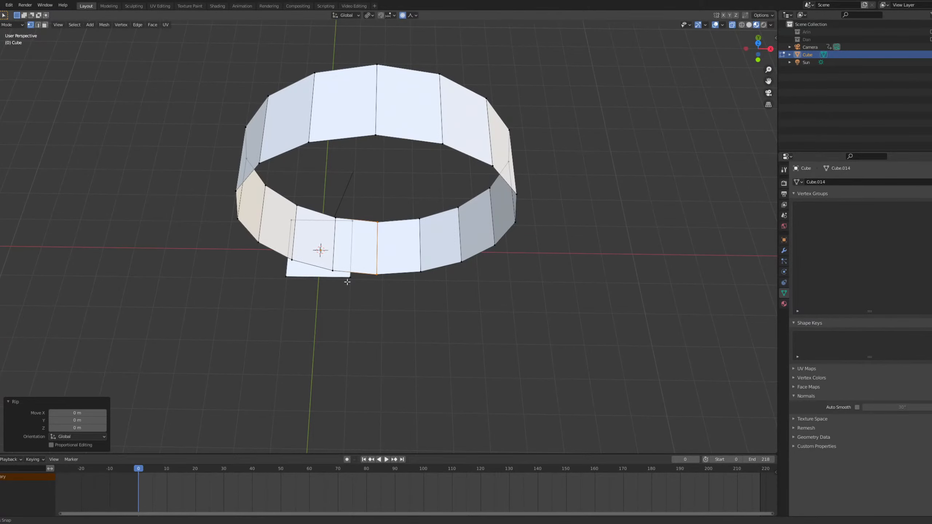
{"action": "middle_click_drag", "start_coordinate": [347, 282], "coordinate": [368, 256]}
{"action": "scroll", "coordinate": [360, 275], "scroll_direction": "up", "scroll_amount": 4}
{"action": "scroll", "coordinate": [404, 271], "scroll_direction": "down", "scroll_amount": 2}
{"action": "key", "text": "g"}
{"action": "right_click", "coordinate": [367, 256]}
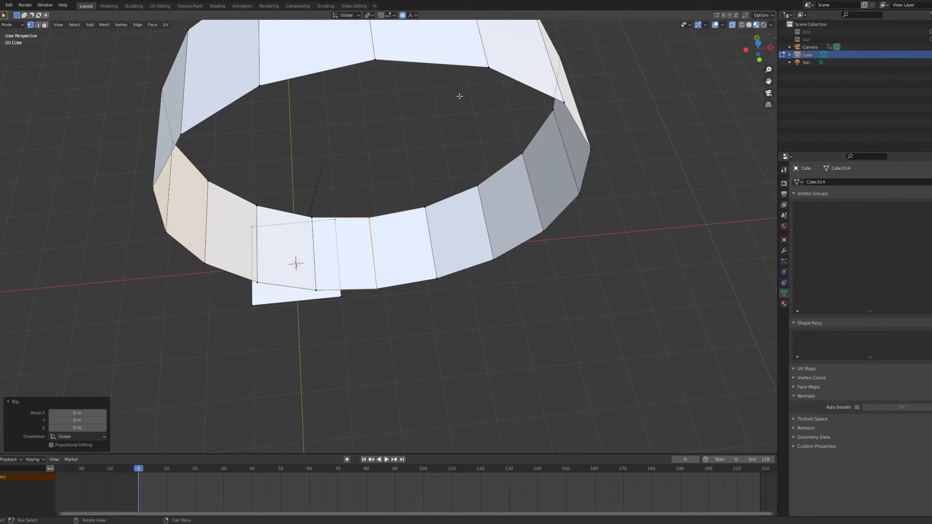
{"action": "key", "text": "o"}
Select all geometry linked to the flat face beneath the ring and hide it.
{"action": "middle_click_drag", "start_coordinate": [289, 311], "coordinate": [305, 278]}
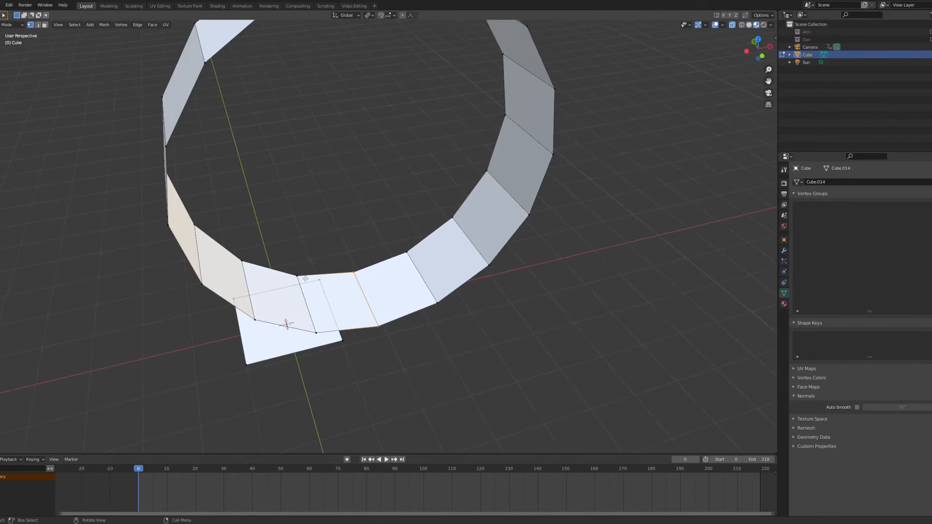
{"action": "left_click", "coordinate": [247, 363]}
{"action": "key", "text": "ctrl+l"}
{"action": "key", "text": "h"}
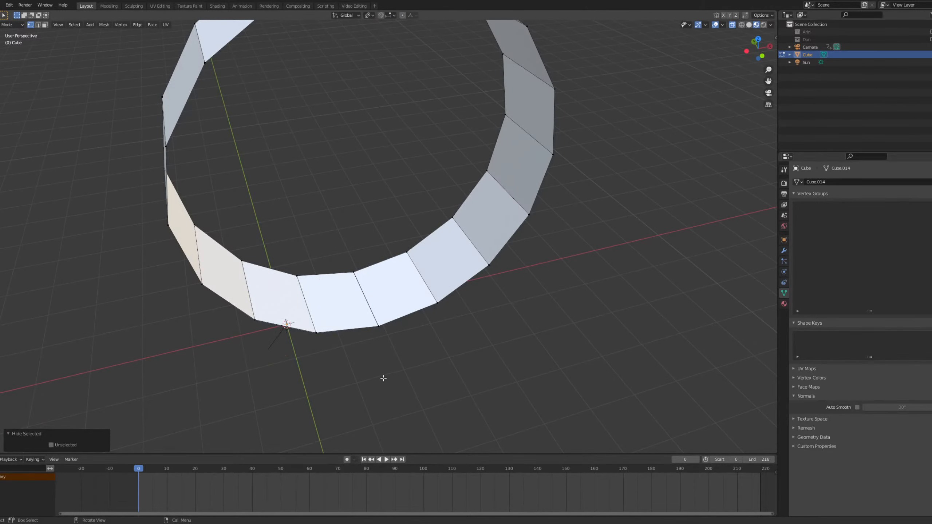
Open a narrow gap at the rip by moving one of the two coincident edges about 0.14 m along positive X.
{"action": "middle_click_drag", "start_coordinate": [382, 379], "coordinate": [344, 337]}
{"action": "left_click", "coordinate": [318, 317]}
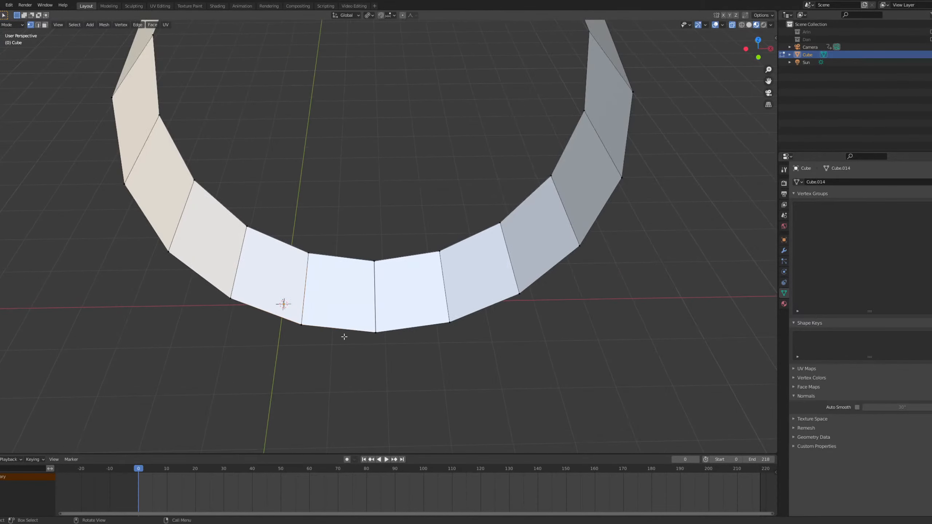
{"action": "left_click", "coordinate": [372, 332]}
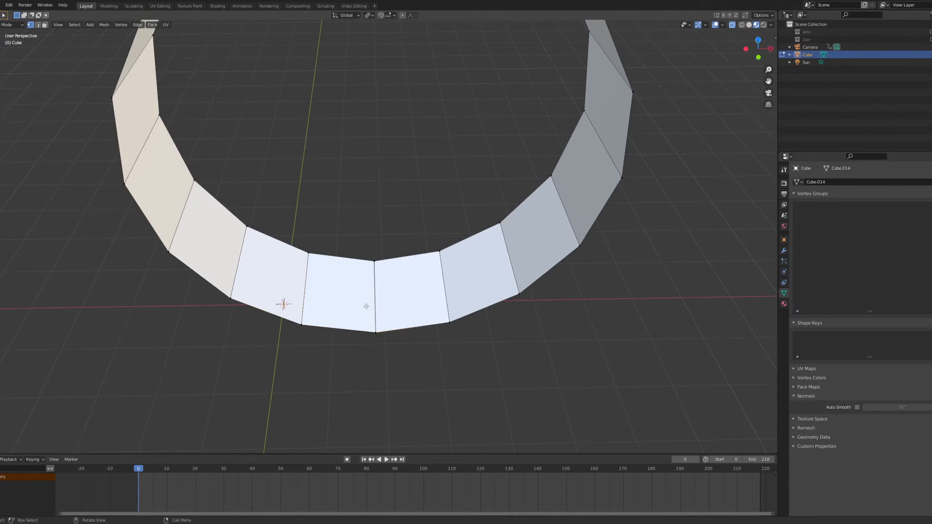
{"action": "left_click", "coordinate": [375, 262], "text": "shift"}
{"action": "key", "text": "g"}
{"action": "right_click", "coordinate": [425, 301]}
{"action": "key", "text": "g"}
{"action": "key", "text": "x"}
{"action": "left_click", "coordinate": [416, 298]}
Offset the other ripped end edge sideways by about 2.15 m along positive Y.
{"action": "middle_click_drag", "start_coordinate": [367, 303], "coordinate": [353, 258]}
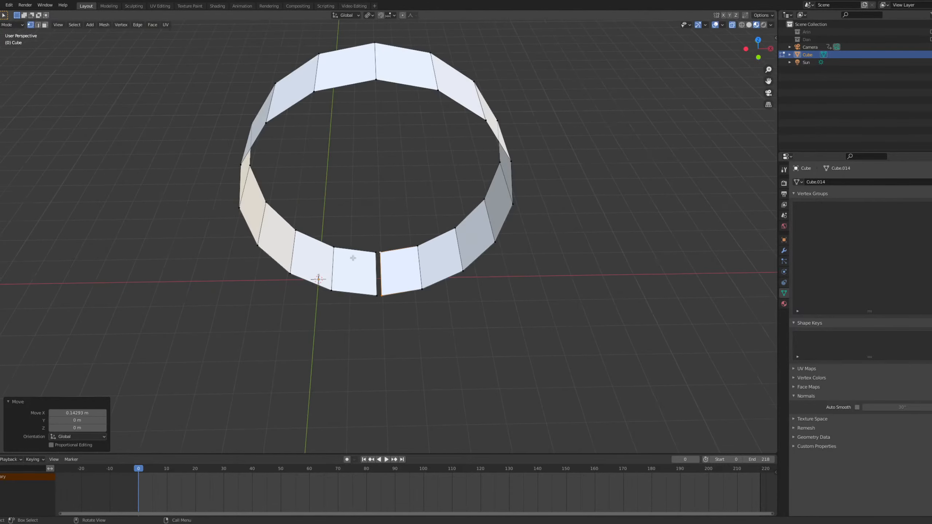
{"action": "left_click_drag", "start_coordinate": [357, 233], "coordinate": [381, 316]}
{"action": "key", "text": "g"}
{"action": "right_click", "coordinate": [381, 271]}
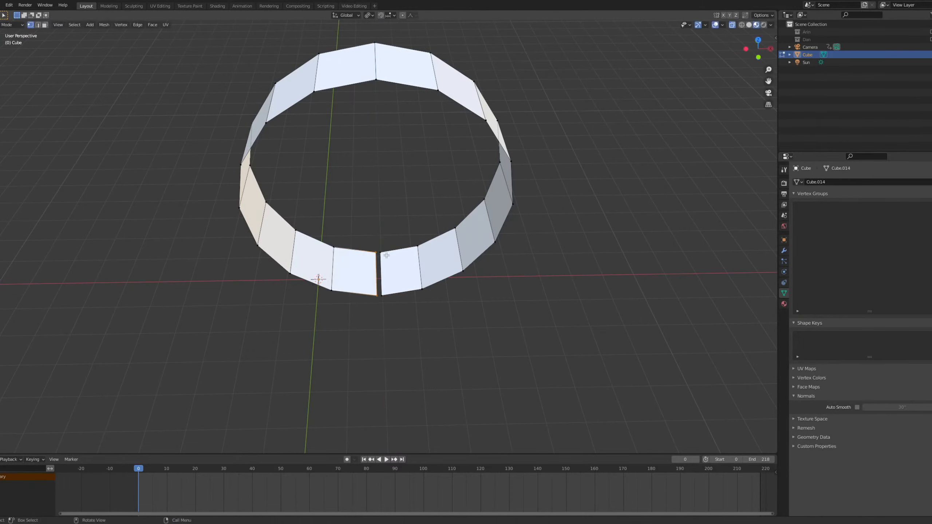
{"action": "middle_click_drag", "start_coordinate": [382, 271], "coordinate": [445, 268]}
{"action": "key", "text": "g"}
{"action": "key", "text": "y"}
{"action": "left_click", "coordinate": [403, 262]}
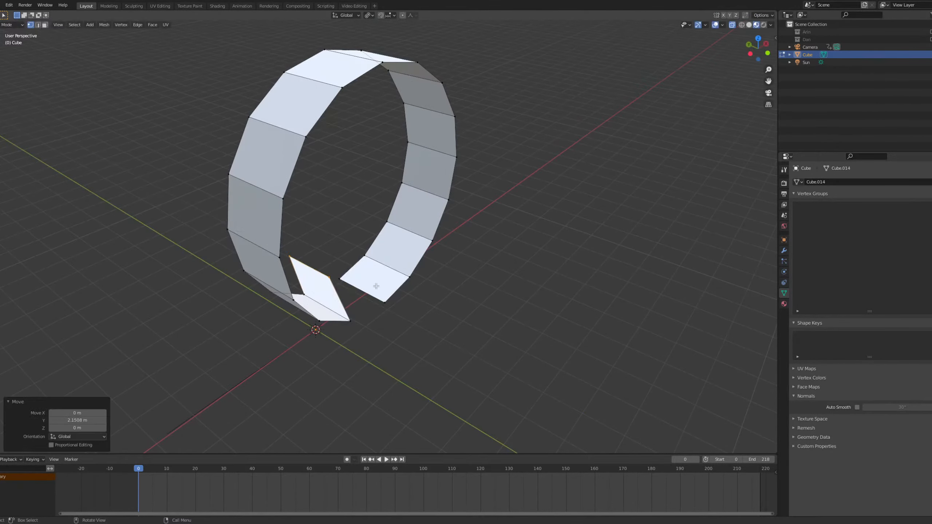
{"action": "middle_click_drag", "start_coordinate": [327, 299], "coordinate": [348, 318]}
{"action": "key", "text": "g"}
{"action": "key", "text": "z"}
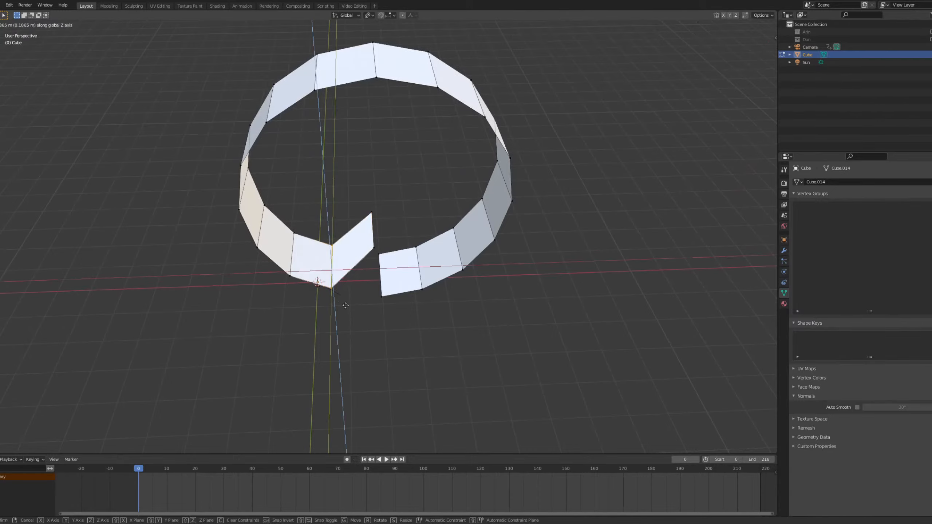
{"action": "right_click", "coordinate": [350, 274]}
Move the second cross edge, next to the offset end, about 1.45 m and a further 0.47 m along positive Y.
{"action": "middle_click_drag", "start_coordinate": [350, 275], "coordinate": [439, 316]}
{"action": "scroll", "coordinate": [439, 316], "scroll_direction": "up", "scroll_amount": 1}
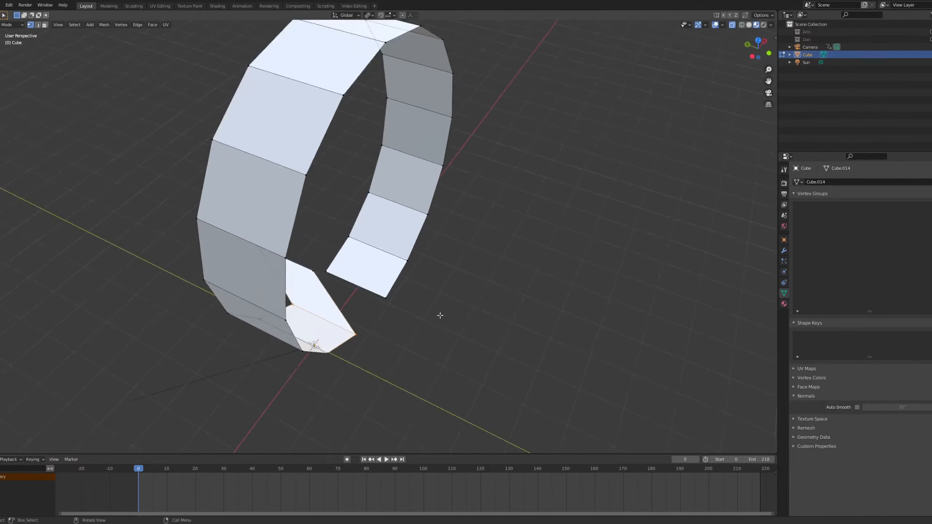
{"action": "key", "text": "g"}
{"action": "key", "text": "y"}
{"action": "left_click", "coordinate": [385, 295]}
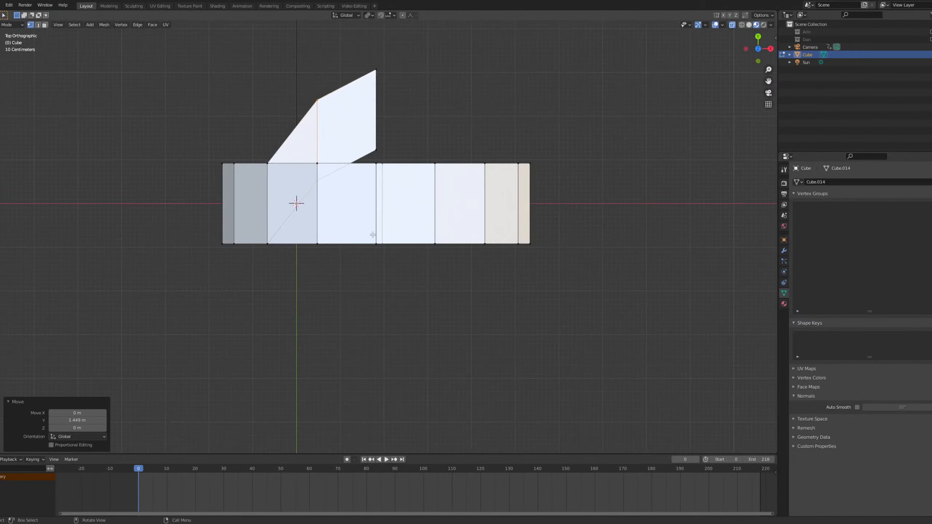
{"action": "key", "text": "KP_7"}
{"action": "middle_click_drag", "start_coordinate": [360, 237], "coordinate": [456, 348], "text": "shift"}
{"action": "key", "text": "g"}
{"action": "key", "text": "y"}
{"action": "left_click", "coordinate": [436, 271]}
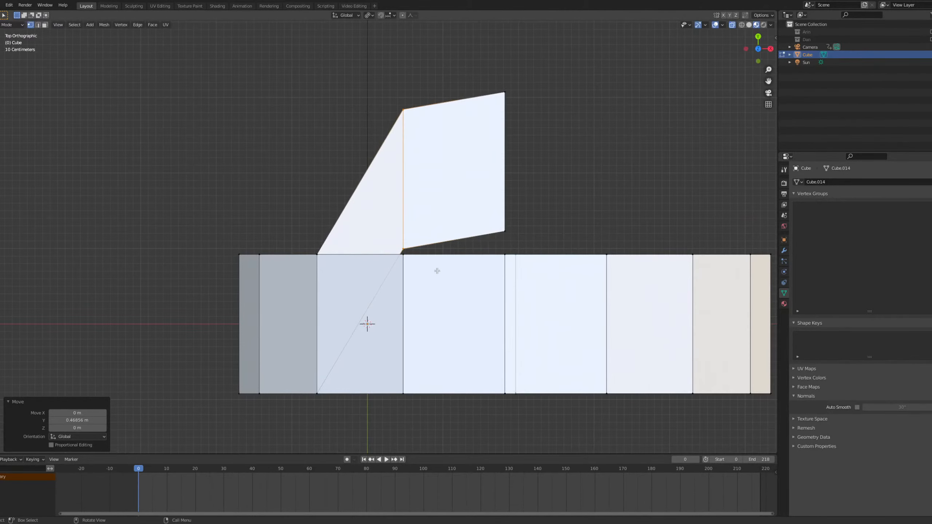
Move the third cross edge from the offset end about 1.66 m along positive Y.
{"action": "scroll", "coordinate": [404, 300], "scroll_direction": "down", "scroll_amount": 1}
{"action": "middle_click_drag", "start_coordinate": [405, 300], "coordinate": [392, 287]}
{"action": "left_click_drag", "start_coordinate": [326, 251], "coordinate": [362, 414]}
{"action": "key", "text": "grave"}
{"action": "left_click", "coordinate": [394, 323]}
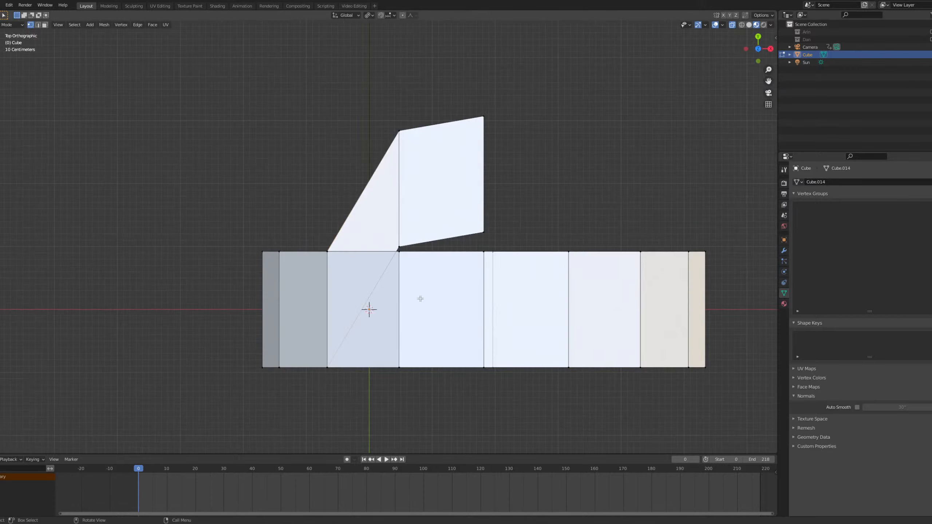
{"action": "key", "text": "g"}
{"action": "key", "text": "y"}
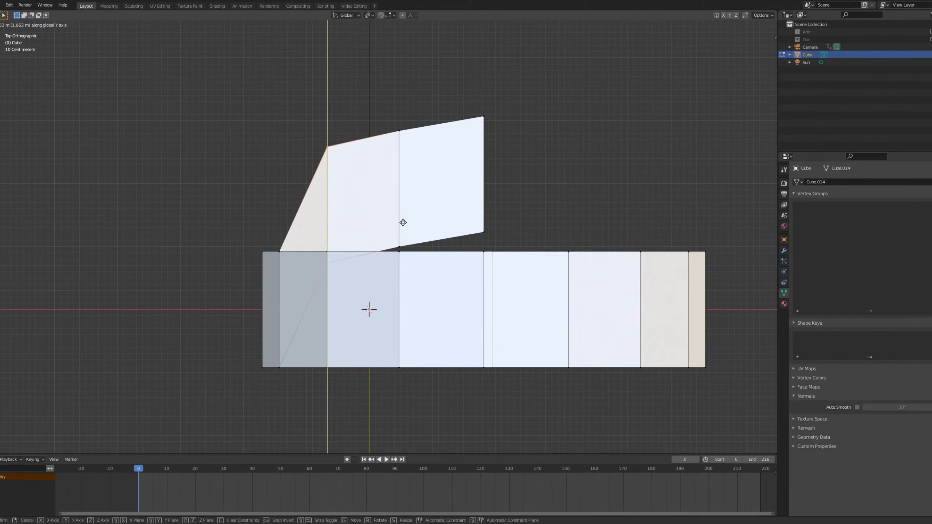
{"action": "left_click", "coordinate": [403, 222]}
Move the fourth cross edge from the offset end about 1.80 m along positive Y.
{"action": "scroll", "coordinate": [403, 223], "scroll_direction": "down", "scroll_amount": 1}
{"action": "middle_click_drag", "start_coordinate": [403, 222], "coordinate": [400, 175]}
{"action": "left_click_drag", "start_coordinate": [294, 234], "coordinate": [343, 356]}
{"action": "key", "text": "grave"}
{"action": "left_click", "coordinate": [358, 236]}
{"action": "key", "text": "g"}
{"action": "key", "text": "y"}
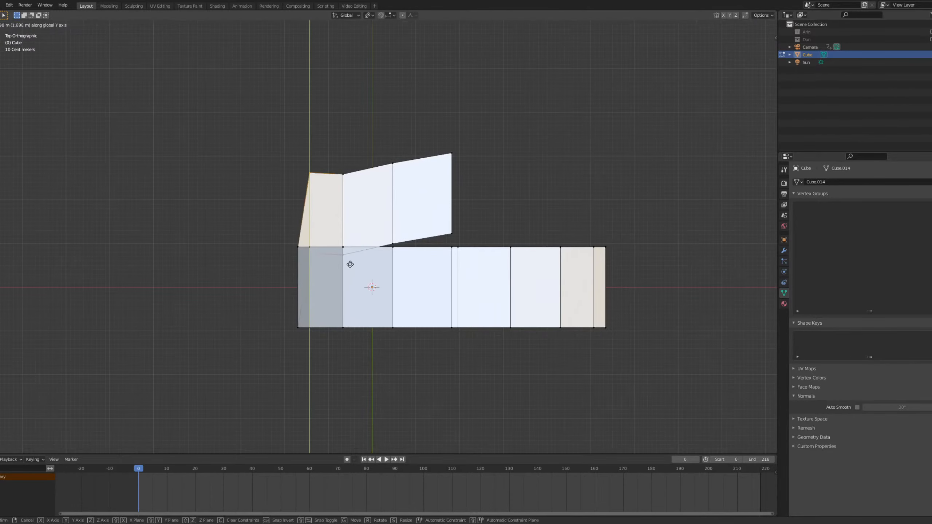
{"action": "left_click", "coordinate": [353, 258]}
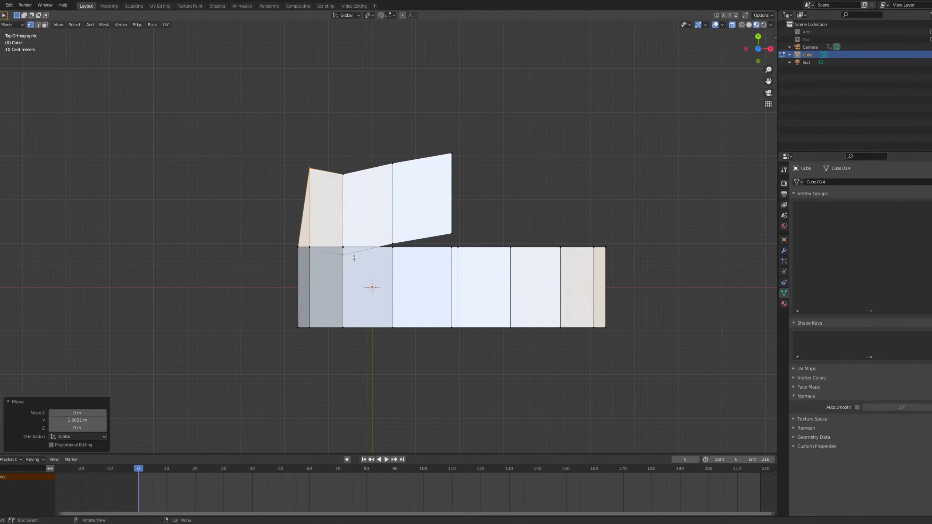
Nudge the third cross edge about 0.18 m along positive Y and shift the second one closer to the end edge's offset.
{"action": "left_click", "coordinate": [344, 221]}
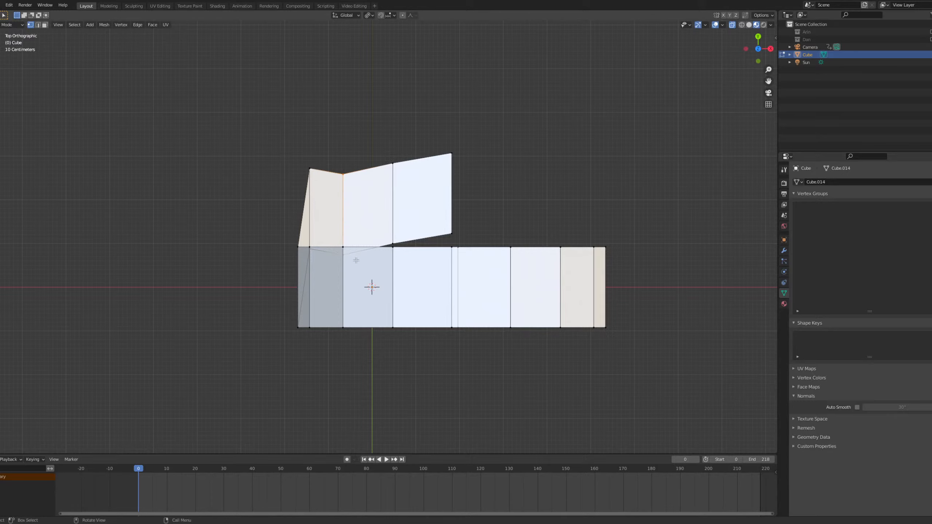
{"action": "key", "text": "g"}
{"action": "key", "text": "y"}
{"action": "left_click", "coordinate": [388, 180]}
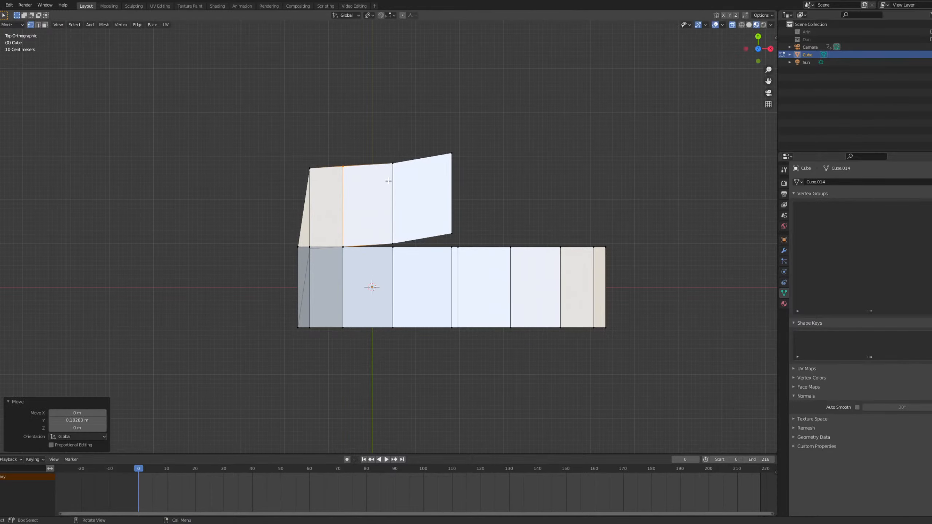
{"action": "left_click", "coordinate": [393, 238]}
{"action": "key", "text": "g"}
{"action": "key", "text": "y"}
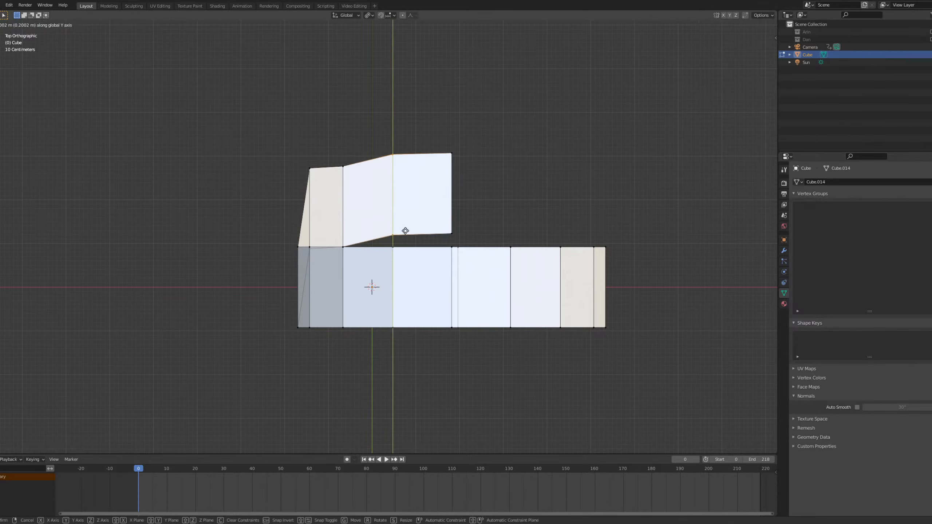
{"action": "left_click", "coordinate": [404, 232]}
Move the third cross edge a further 0.16 m or so along positive Y, nearly in line with the second.
{"action": "left_click_drag", "start_coordinate": [324, 157], "coordinate": [359, 206]}
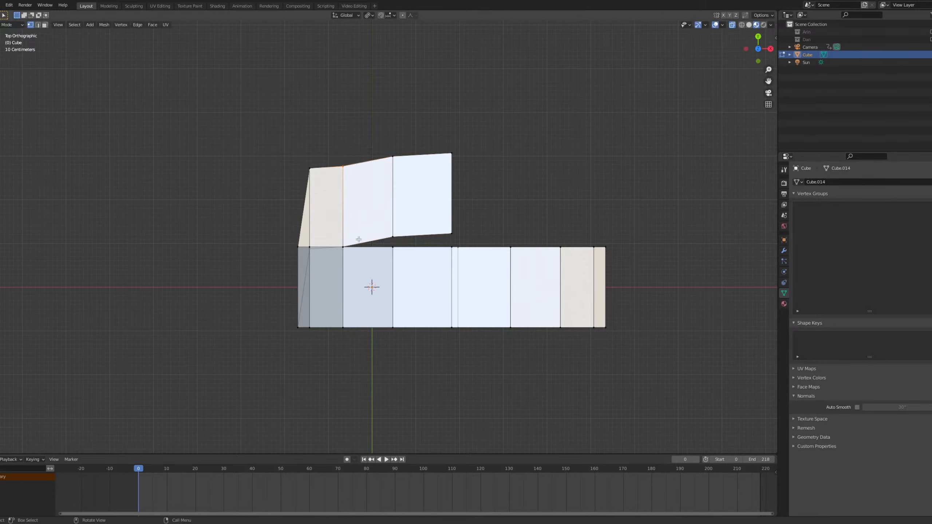
{"action": "key", "text": "g"}
{"action": "key", "text": "y"}
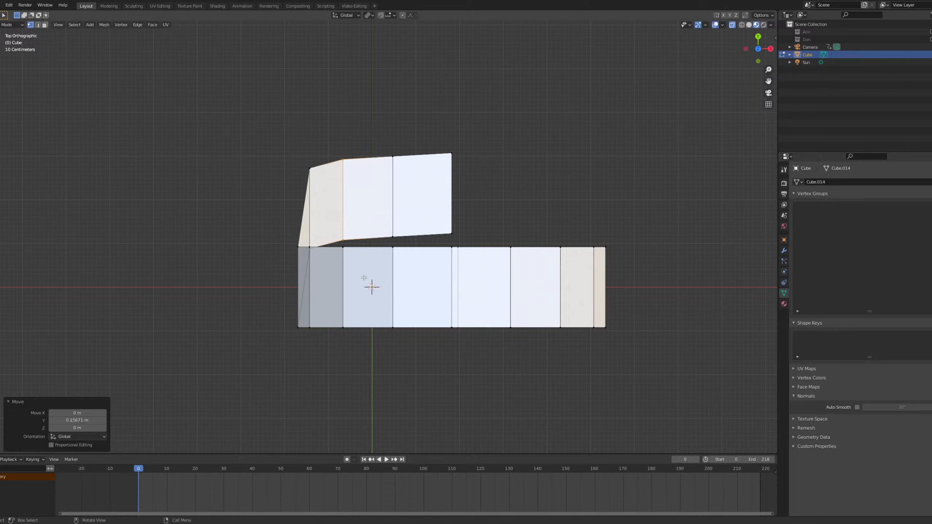
Adjust the fourth cross edge by about 0.10 m along positive Y to smooth the offset strip.
{"action": "middle_click_drag", "start_coordinate": [364, 278], "coordinate": [285, 198]}
{"action": "left_click_drag", "start_coordinate": [351, 197], "coordinate": [476, 259]}
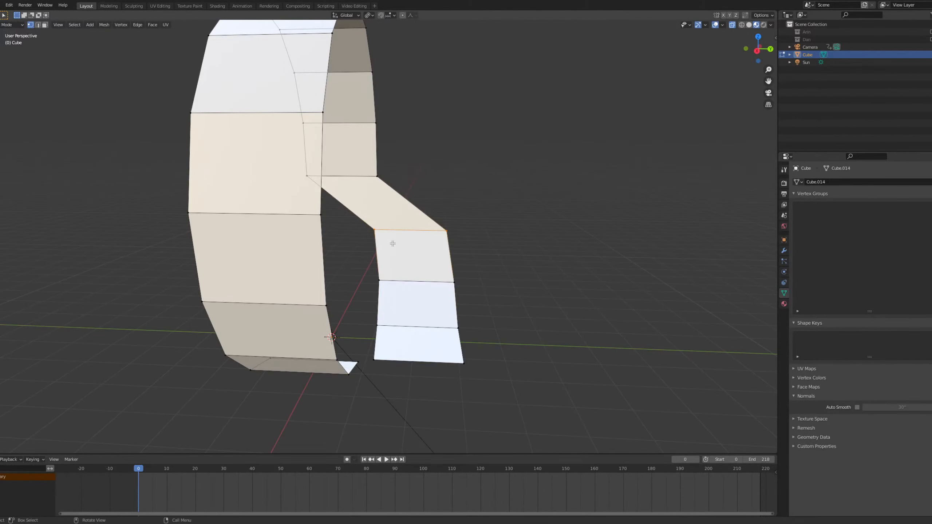
{"action": "middle_click_drag", "start_coordinate": [392, 244], "coordinate": [389, 276]}
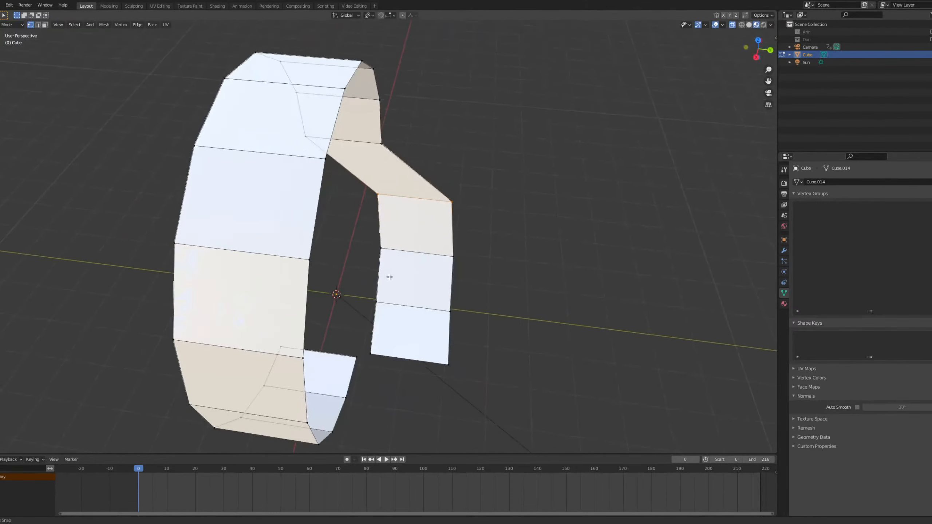
{"action": "key", "text": "grave"}
{"action": "left_click", "coordinate": [426, 210]}
{"action": "middle_click_drag", "start_coordinate": [347, 218], "coordinate": [414, 265], "text": "shift"}
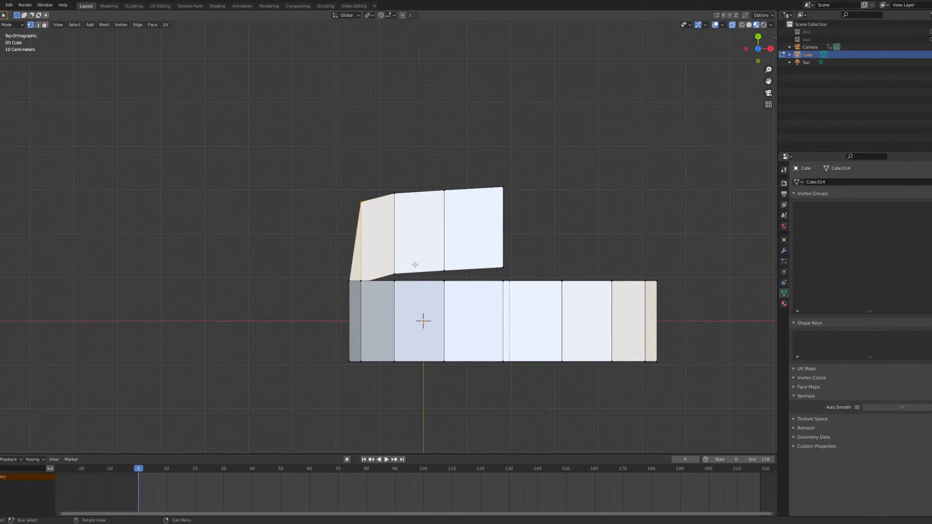
{"action": "scroll", "coordinate": [397, 260], "scroll_direction": "up", "scroll_amount": 5}
{"action": "key", "text": "g"}
{"action": "key", "text": "y"}
{"action": "left_click", "coordinate": [399, 251]}
{"action": "scroll", "coordinate": [443, 357], "scroll_direction": "down", "scroll_amount": 3}
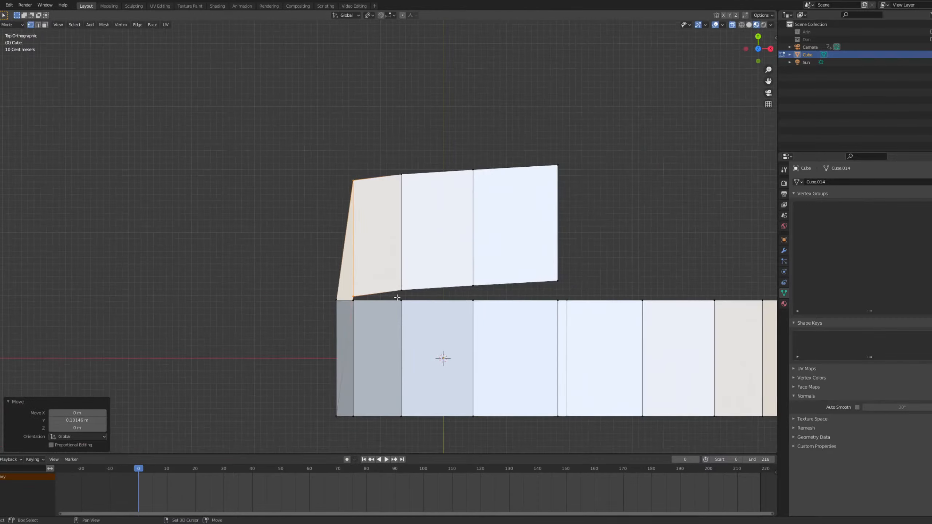
Move the fifth cross edge from the offset end, at the loop's outermost side, about 1.82 m along positive Y.
{"action": "middle_click_drag", "start_coordinate": [443, 358], "coordinate": [306, 179]}
{"action": "left_click_drag", "start_coordinate": [230, 134], "coordinate": [410, 200]}
{"action": "key", "text": "grave"}
{"action": "left_click", "coordinate": [420, 129]}
{"action": "key", "text": "grave"}
{"action": "left_click", "coordinate": [410, 87]}
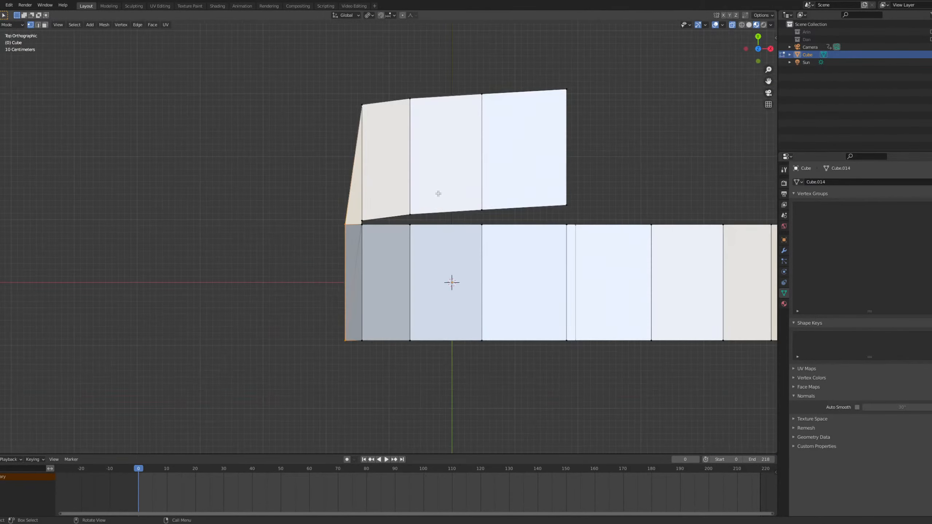
{"action": "key", "text": "g"}
{"action": "key", "text": "y"}
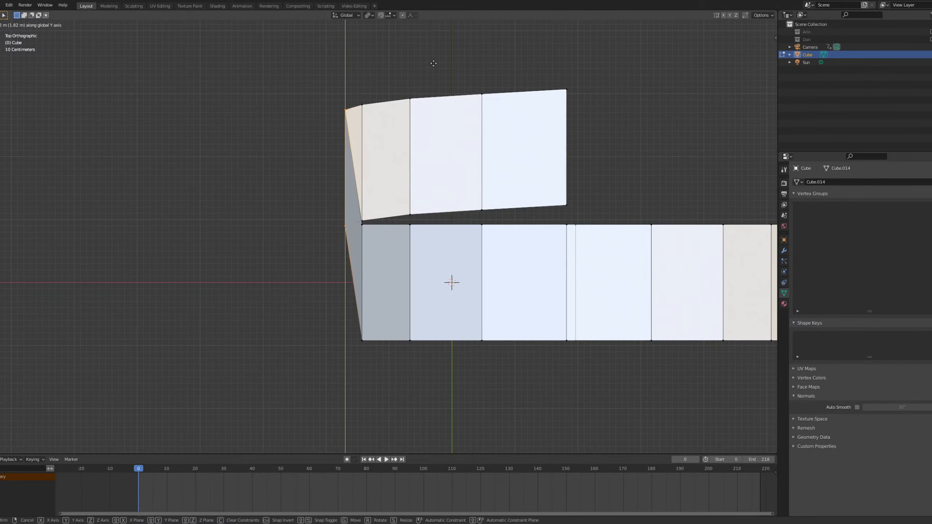
{"action": "left_click", "coordinate": [432, 63]}
Move the sixth cross edge along positive Y, offsetting it slightly less than the fifth.
{"action": "scroll", "coordinate": [431, 158], "scroll_direction": "down", "scroll_amount": 1}
{"action": "middle_click_drag", "start_coordinate": [431, 216], "coordinate": [322, 137]}
{"action": "left_click_drag", "start_coordinate": [312, 119], "coordinate": [427, 160]}
{"action": "key", "text": "g"}
{"action": "key", "text": "y"}
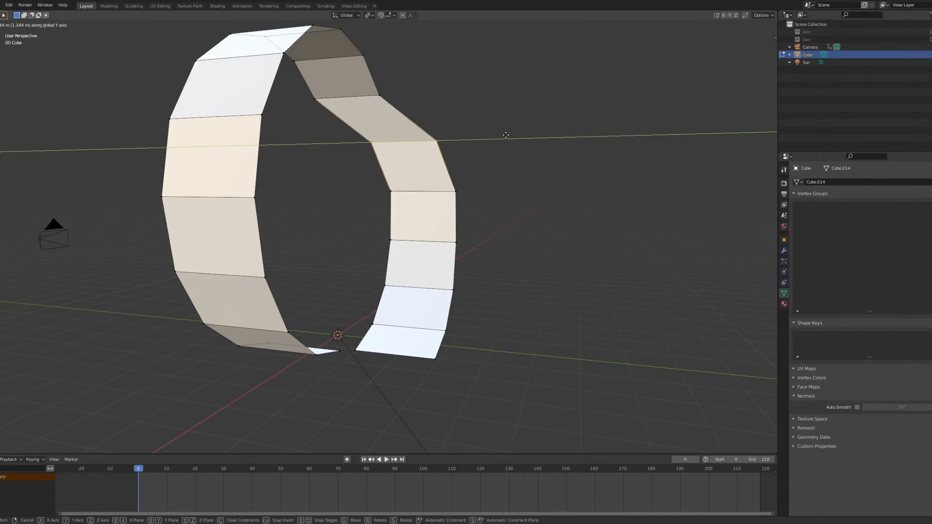
{"action": "left_click", "coordinate": [508, 139]}
Move the seventh cross edge from the offset end about 1.32 m along positive Y.
{"action": "middle_click_drag", "start_coordinate": [509, 141], "coordinate": [300, 106]}
{"action": "left_click_drag", "start_coordinate": [291, 83], "coordinate": [406, 126]}
{"action": "key", "text": "grave"}
{"action": "left_click", "coordinate": [420, 65]}
{"action": "key", "text": "g"}
{"action": "key", "text": "y"}
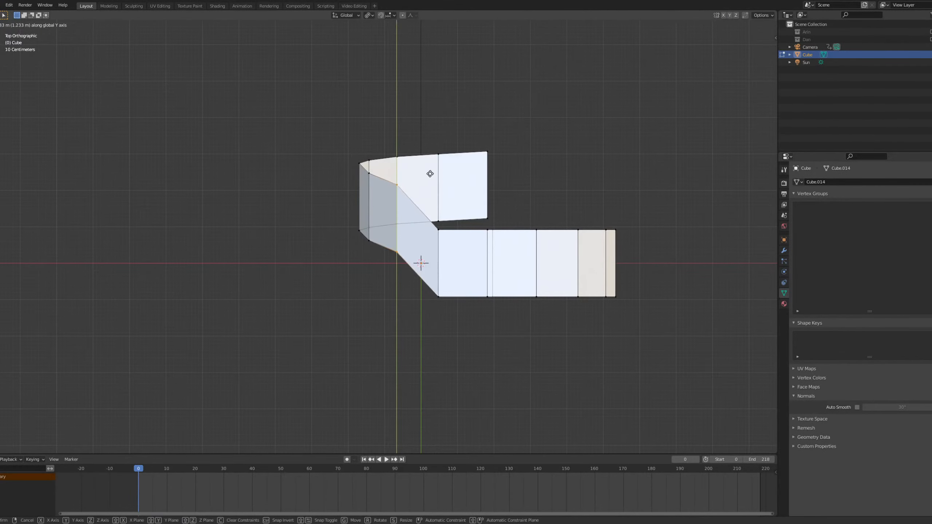
{"action": "left_click", "coordinate": [426, 167]}
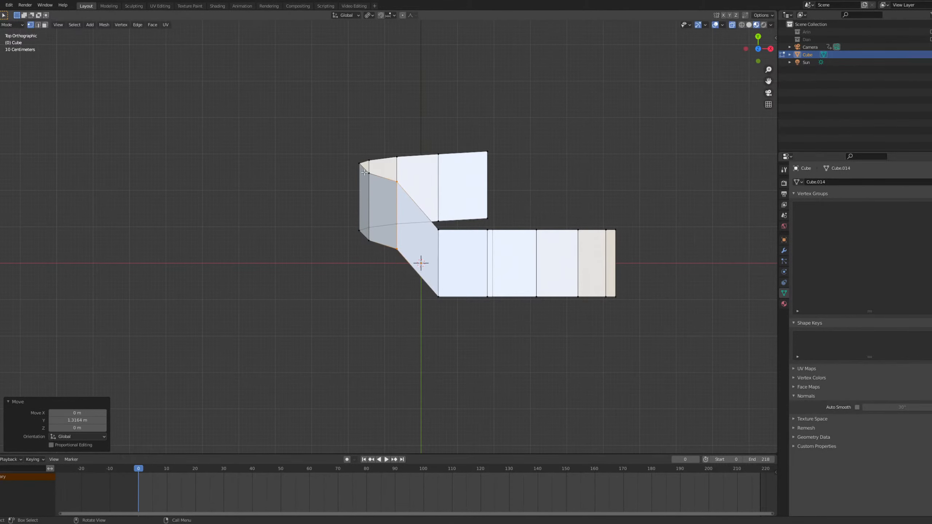
Fine-tune the sixth cross edge along Y so the strip curves evenly between the fifth and seventh.
{"action": "left_click_drag", "start_coordinate": [365, 172], "coordinate": [359, 237]}
{"action": "key", "text": "g"}
{"action": "key", "text": "y"}
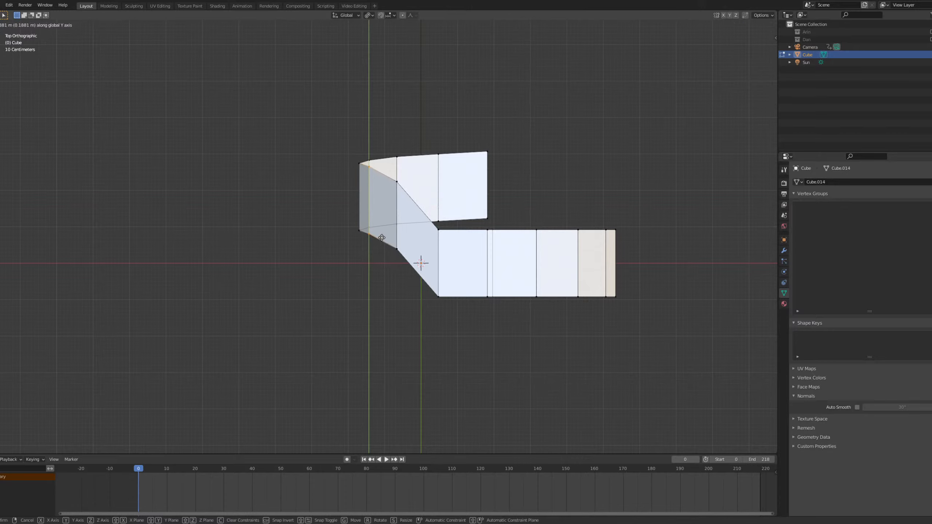
{"action": "left_click", "coordinate": [379, 250]}
Move the eighth cross edge, just before the loop's highest point, about 1.03 m along positive Y.
{"action": "middle_click_drag", "start_coordinate": [379, 250], "coordinate": [387, 160]}
{"action": "left_click_drag", "start_coordinate": [415, 93], "coordinate": [428, 135]}
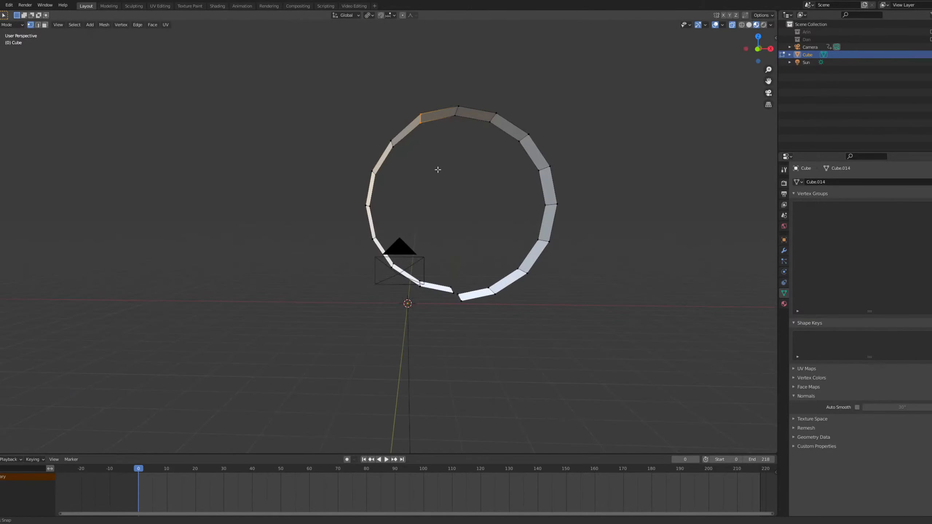
{"action": "middle_click_drag", "start_coordinate": [437, 169], "coordinate": [326, 165]}
{"action": "key", "text": "g"}
{"action": "key", "text": "y"}
{"action": "left_click", "coordinate": [412, 147]}
Move the ninth cross edge, at the loop's highest point, about 0.78 m along positive Y.
{"action": "middle_click_drag", "start_coordinate": [415, 127], "coordinate": [450, 221]}
{"action": "scroll", "coordinate": [348, 206], "scroll_direction": "up", "scroll_amount": 3}
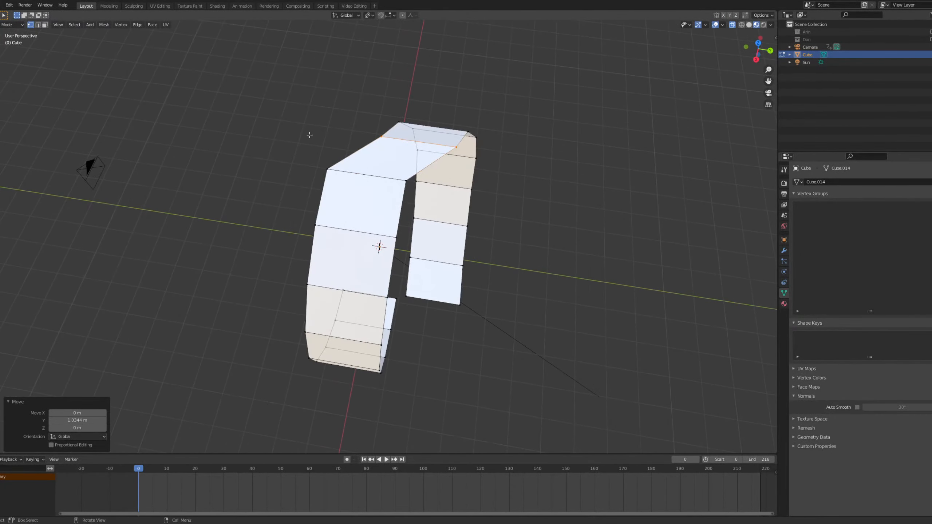
{"action": "left_click_drag", "start_coordinate": [309, 136], "coordinate": [396, 194]}
{"action": "key", "text": "grave"}
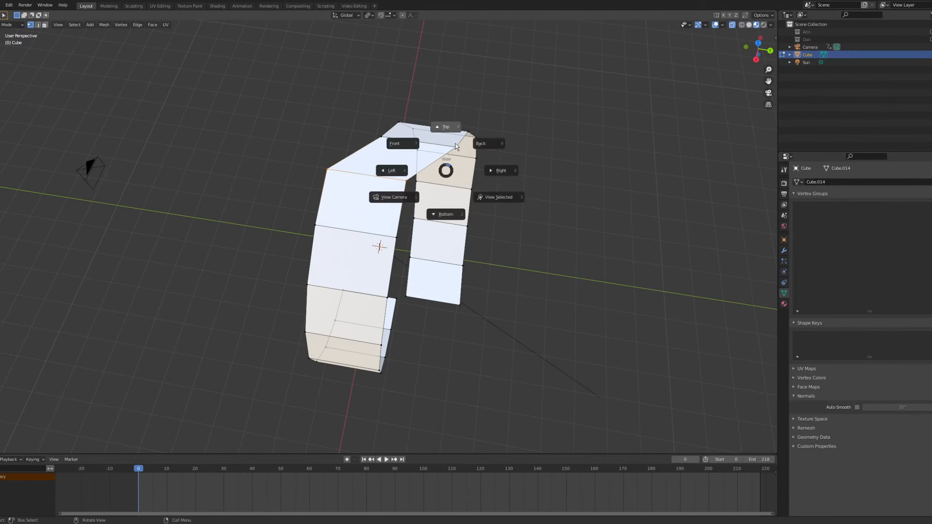
{"action": "left_click", "coordinate": [456, 146]}
{"action": "key", "text": "g"}
{"action": "key", "text": "y"}
{"action": "left_click", "coordinate": [447, 187]}
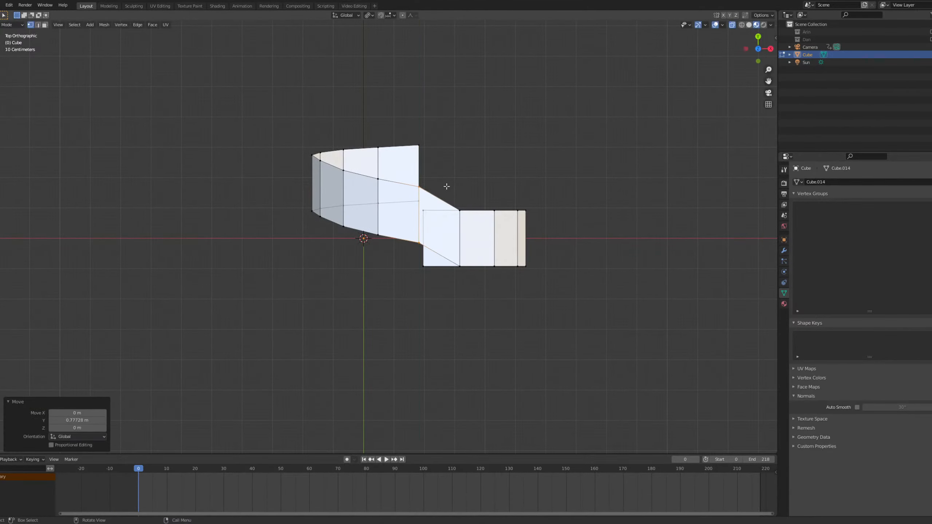
Move the tenth cross edge, just past the loop's highest point, along positive Y, offsetting it less than the ninth.
{"action": "middle_click_drag", "start_coordinate": [470, 229], "coordinate": [468, 173]}
{"action": "left_click_drag", "start_coordinate": [466, 78], "coordinate": [501, 171]}
{"action": "key", "text": "grave"}
{"action": "left_click", "coordinate": [501, 107]}
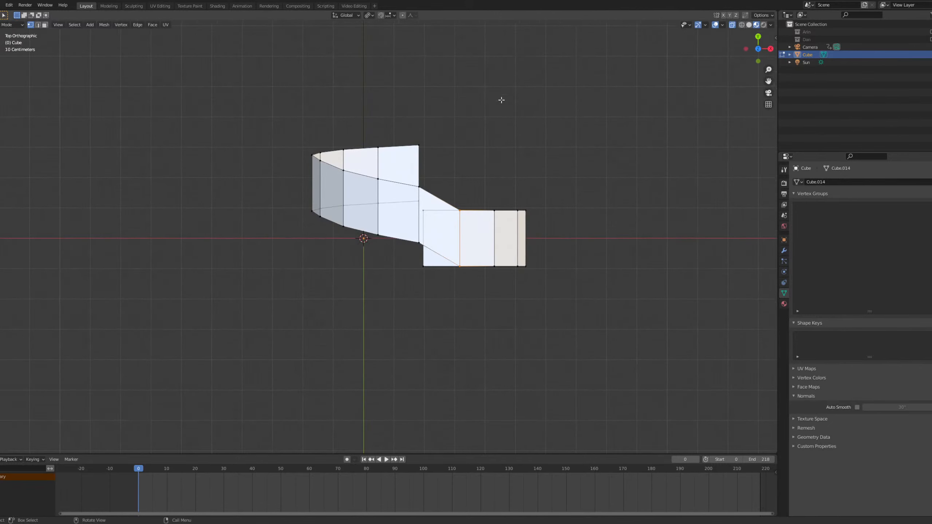
{"action": "key", "text": "g"}
{"action": "key", "text": "y"}
{"action": "left_click", "coordinate": [498, 180]}
Move the eleventh cross edge, on the descending side of the loop, about 0.36 m along positive Y.
{"action": "middle_click_drag", "start_coordinate": [499, 180], "coordinate": [389, 154]}
{"action": "left_click_drag", "start_coordinate": [351, 80], "coordinate": [383, 144]}
{"action": "key", "text": "grave"}
{"action": "left_click", "coordinate": [395, 78]}
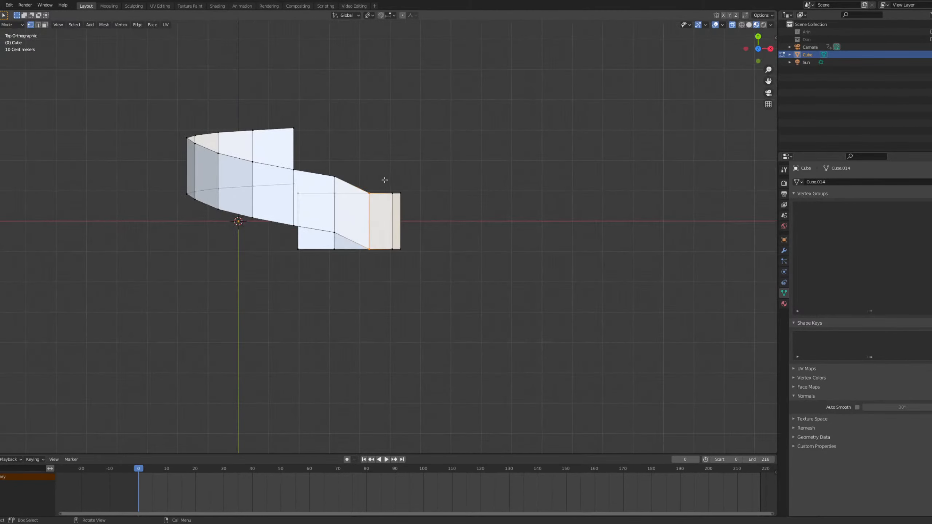
{"action": "key", "text": "g"}
{"action": "key", "text": "y"}
{"action": "left_click", "coordinate": [385, 167]}
Move the twelfth cross edge, just above the loop's widest point, about 0.22 m along positive Y.
{"action": "middle_click_drag", "start_coordinate": [385, 167], "coordinate": [399, 134]}
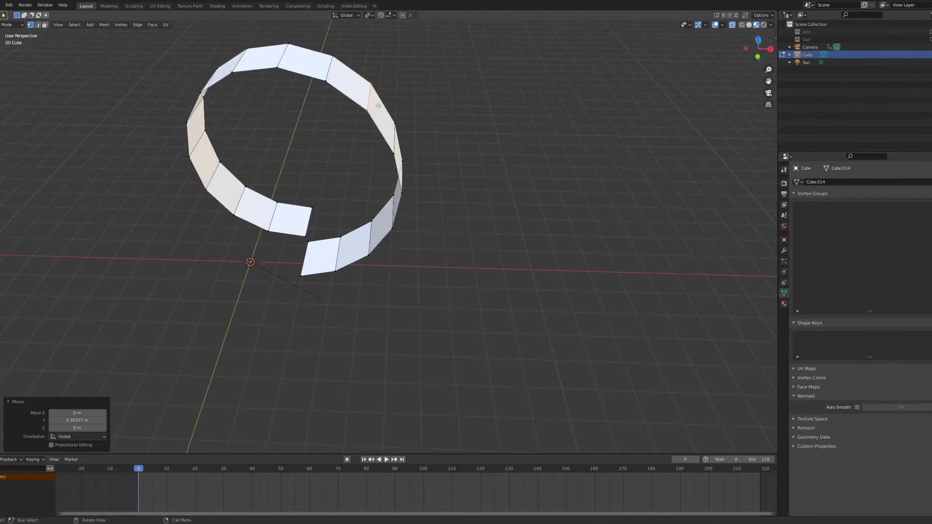
{"action": "key", "text": "grave"}
{"action": "left_click", "coordinate": [401, 92]}
{"action": "scroll", "coordinate": [410, 147], "scroll_direction": "up", "scroll_amount": 3}
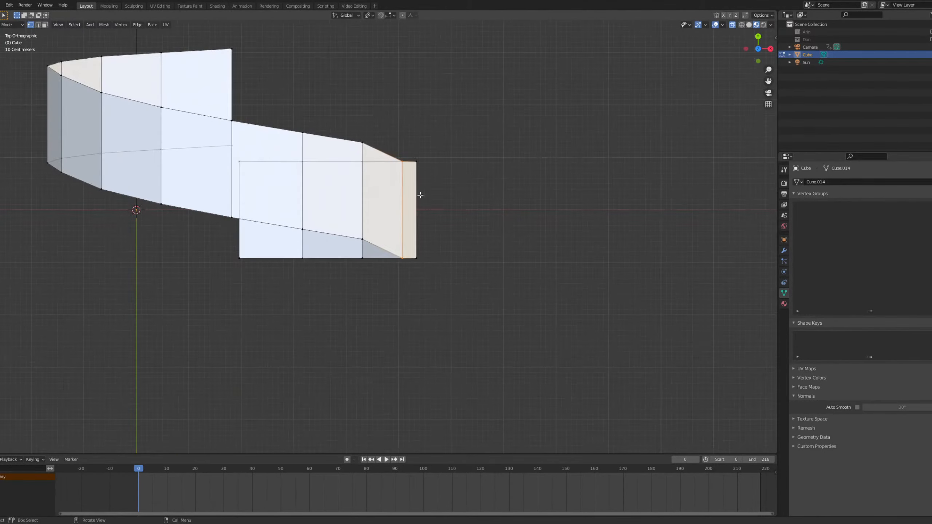
{"action": "key", "text": "g"}
{"action": "key", "text": "y"}
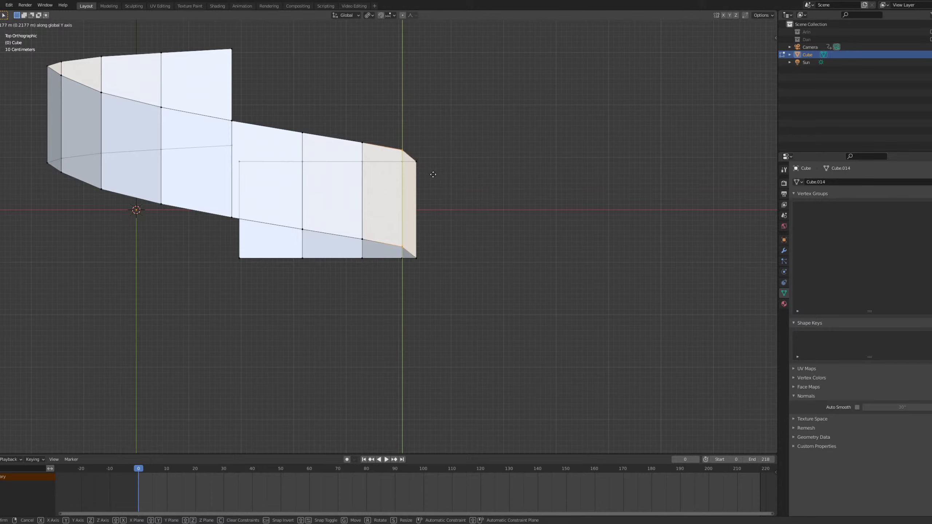
{"action": "left_click", "coordinate": [433, 174]}
Move the thirteenth cross edge, at the loop's mid-height on the positive X side, about 0.06 m along positive Y.
{"action": "middle_click_drag", "start_coordinate": [418, 187], "coordinate": [479, 127]}
{"action": "scroll", "coordinate": [341, 145], "scroll_direction": "up", "scroll_amount": 3}
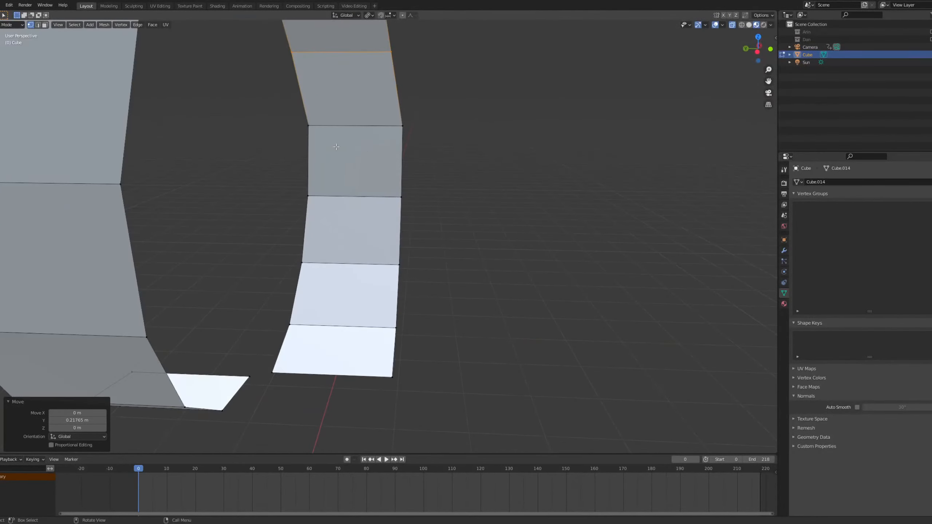
{"action": "middle_click_drag", "start_coordinate": [337, 146], "coordinate": [358, 125]}
{"action": "left_click_drag", "start_coordinate": [293, 114], "coordinate": [359, 168]}
{"action": "mouse_move", "coordinate": [361, 169]}
{"action": "middle_mouse_down"}
{"action": "mouse_move", "coordinate": [352, 179]}
{"action": "mouse_move", "coordinate": [361, 162]}
{"action": "middle_mouse_up"}
{"action": "left_click_drag", "start_coordinate": [264, 175], "coordinate": [391, 231]}
{"action": "key", "text": "g"}
{"action": "key", "text": "y"}
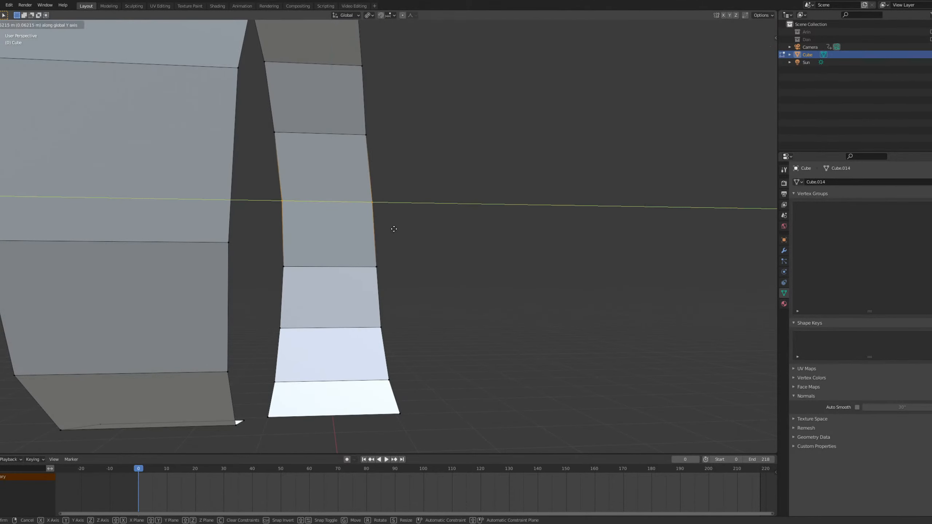
{"action": "left_click", "coordinate": [393, 225]}
Move the fourteenth cross edge, just below mid-height, about 0.09 m along negative Y.
{"action": "middle_click_drag", "start_coordinate": [376, 241], "coordinate": [310, 244]}
{"action": "left_click_drag", "start_coordinate": [271, 243], "coordinate": [385, 278]}
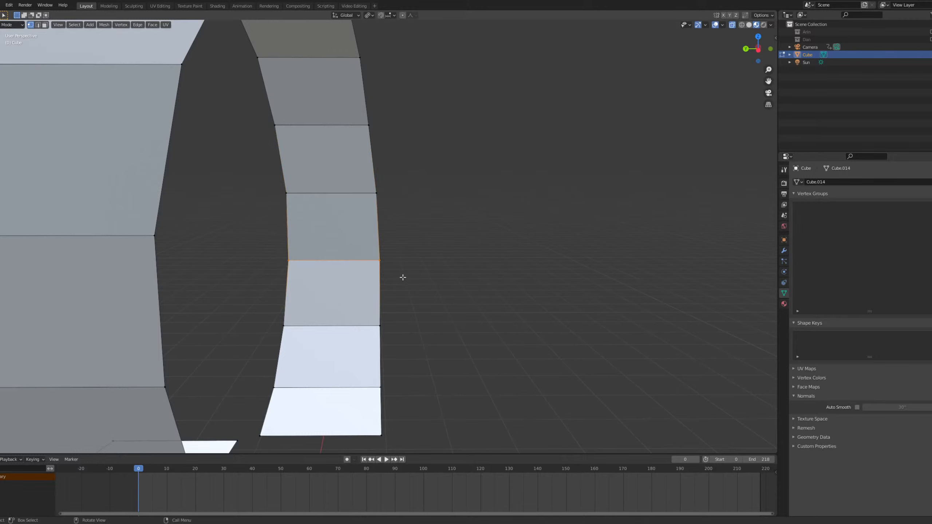
{"action": "key", "text": "g"}
{"action": "key", "text": "y"}
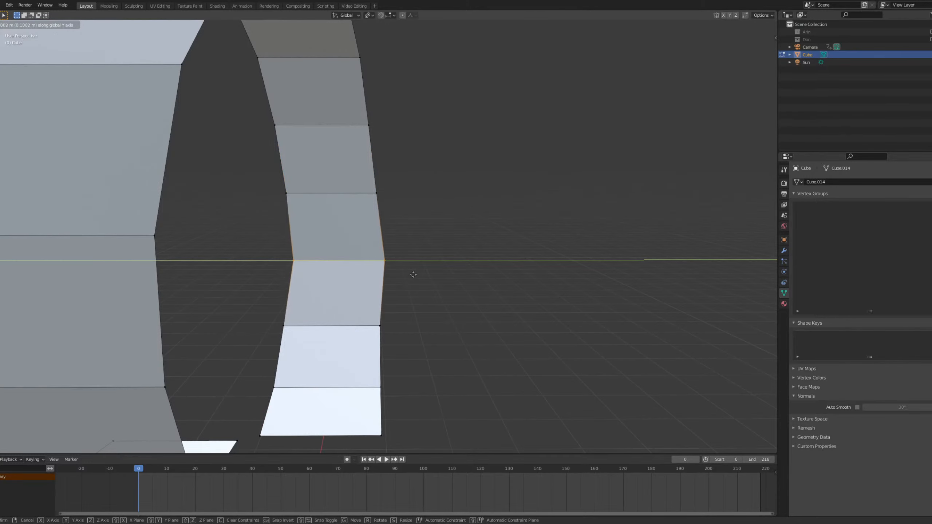
{"action": "left_click", "coordinate": [414, 274]}
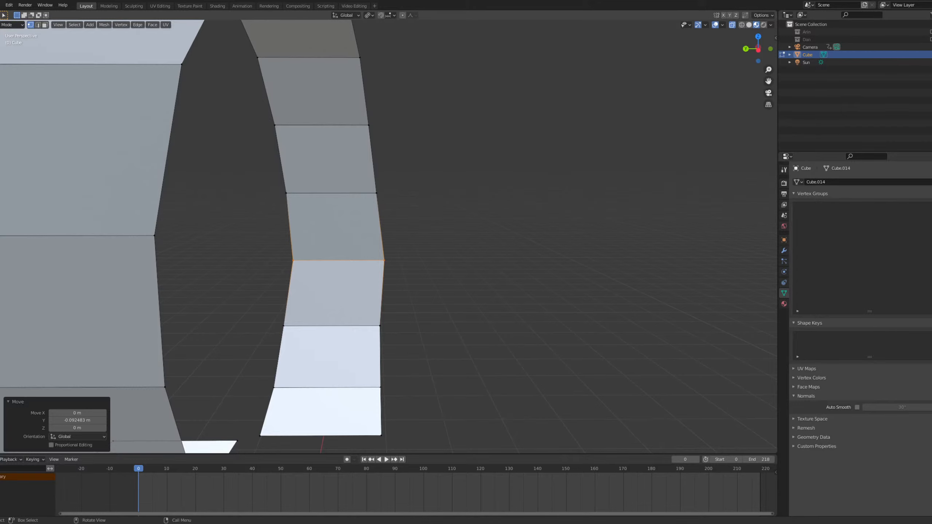
Move the fifteenth cross edge about 0.17 m along negative Y to continue the strip's sideways slope.
{"action": "left_click_drag", "start_coordinate": [260, 308], "coordinate": [407, 355]}
{"action": "key", "text": "g"}
{"action": "key", "text": "y"}
{"action": "left_click", "coordinate": [418, 363]}
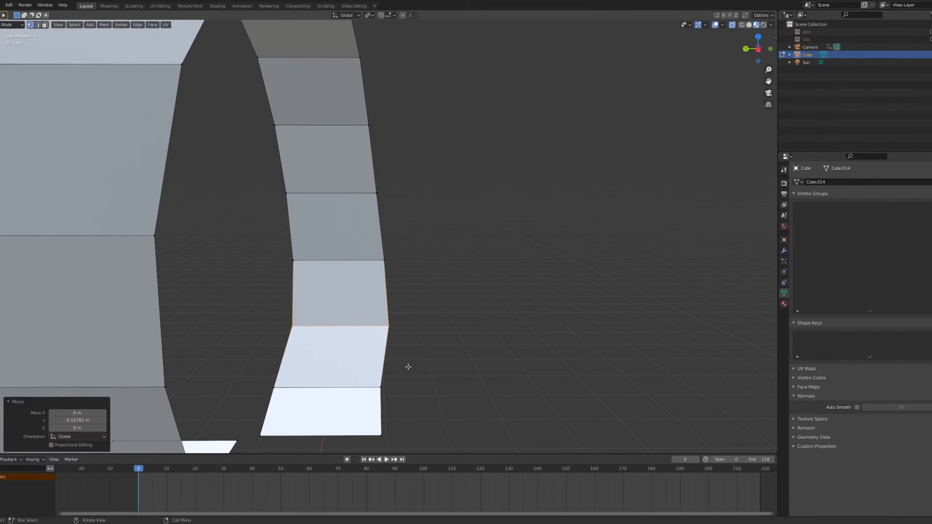
Move the sixteenth cross edge, next to the strip's un-offset end, about 0.18 m along negative Y.
{"action": "middle_click_drag", "start_coordinate": [306, 367], "coordinate": [341, 275], "text": "shift"}
{"action": "left_click_drag", "start_coordinate": [289, 277], "coordinate": [428, 315]}
{"action": "key", "text": "g"}
{"action": "middle_click_drag", "start_coordinate": [434, 312], "coordinate": [445, 311]}
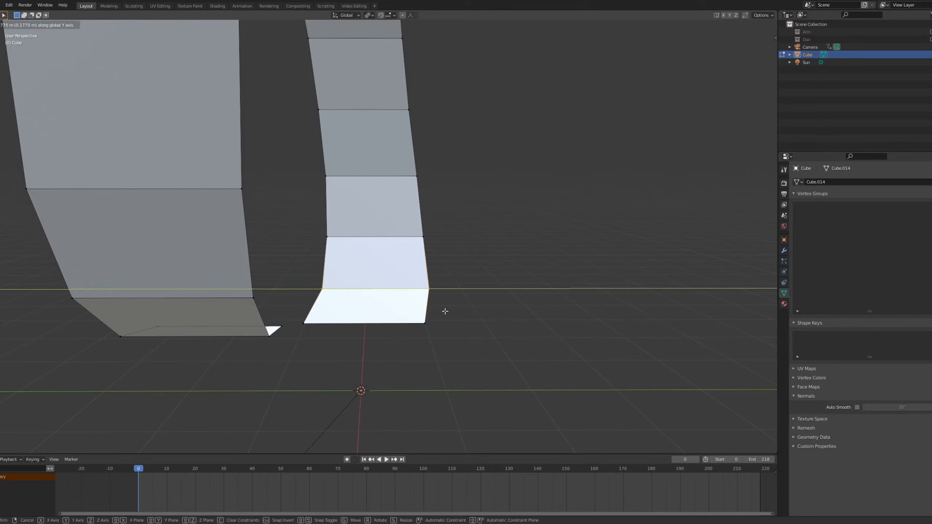
{"action": "left_click", "coordinate": [445, 311]}
Move the final cross edge at the strip's open end about 0.19 m along negative Y.
{"action": "left_click_drag", "start_coordinate": [297, 316], "coordinate": [473, 337]}
{"action": "key", "text": "g"}
{"action": "key", "text": "y"}
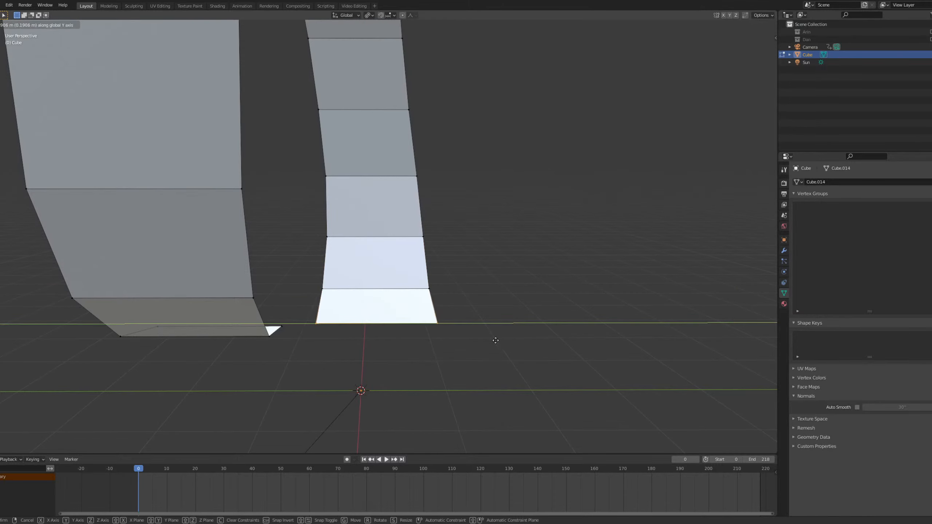
{"action": "left_click", "coordinate": [495, 341]}
Examine the loop from the front and left for uneven bends and clearance between its two legs.
{"action": "scroll", "coordinate": [477, 339], "scroll_direction": "down", "scroll_amount": 5}
{"action": "middle_click_drag", "start_coordinate": [458, 339], "coordinate": [357, 245]}
{"action": "key", "text": "grave"}
{"action": "left_click", "coordinate": [319, 164]}
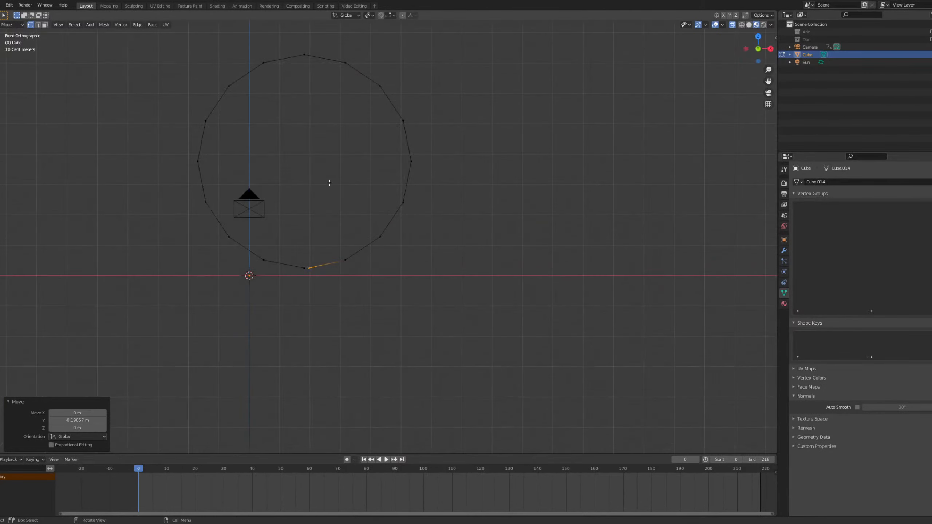
{"action": "middle_click_drag", "start_coordinate": [329, 183], "coordinate": [375, 310], "text": "shift"}
{"action": "key", "text": "grave"}
{"action": "left_click", "coordinate": [295, 310]}
{"action": "scroll", "coordinate": [361, 318], "scroll_direction": "up", "scroll_amount": 1}
{"action": "middle_click_drag", "start_coordinate": [396, 266], "coordinate": [413, 238], "text": "shift"}
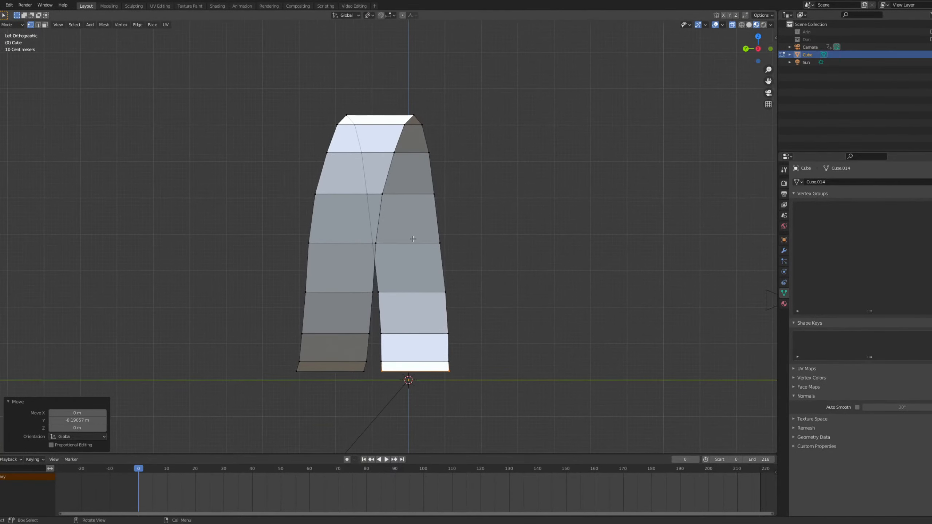
{"action": "scroll", "coordinate": [405, 246], "scroll_direction": "down", "scroll_amount": 1}
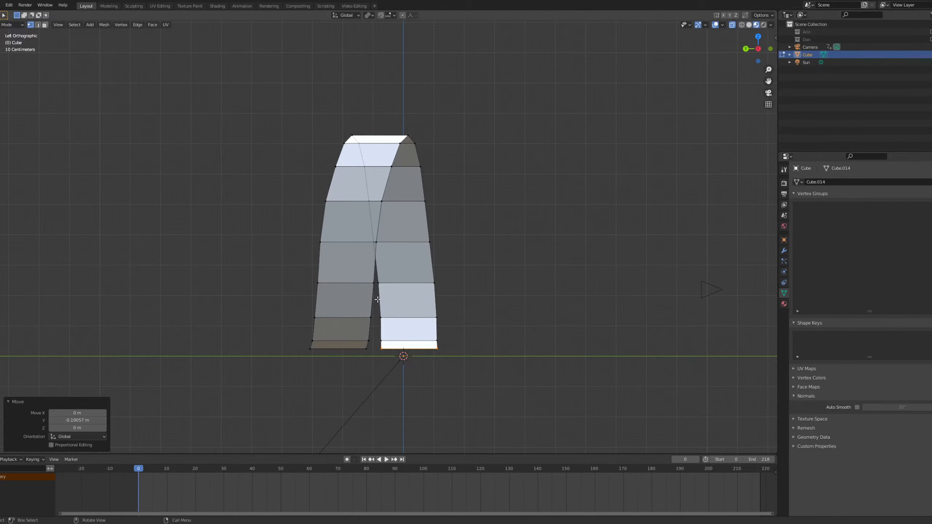
{"action": "scroll", "coordinate": [369, 319], "scroll_direction": "down", "scroll_amount": 1}
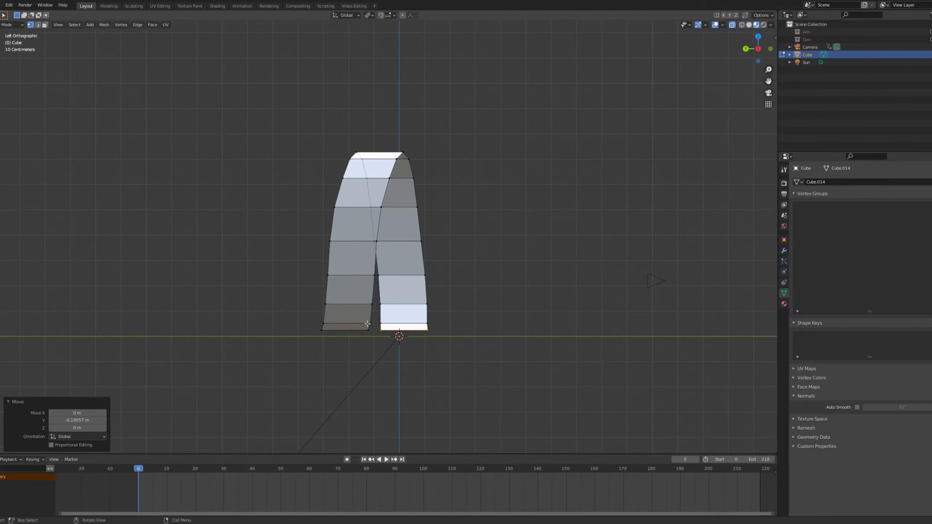
Shift the sixth cross edge about 0.08 m along negative Y to even out the negative X leg.
{"action": "scroll", "coordinate": [369, 318], "scroll_direction": "up", "scroll_amount": 3}
{"action": "left_click_drag", "start_coordinate": [293, 177], "coordinate": [318, 198]}
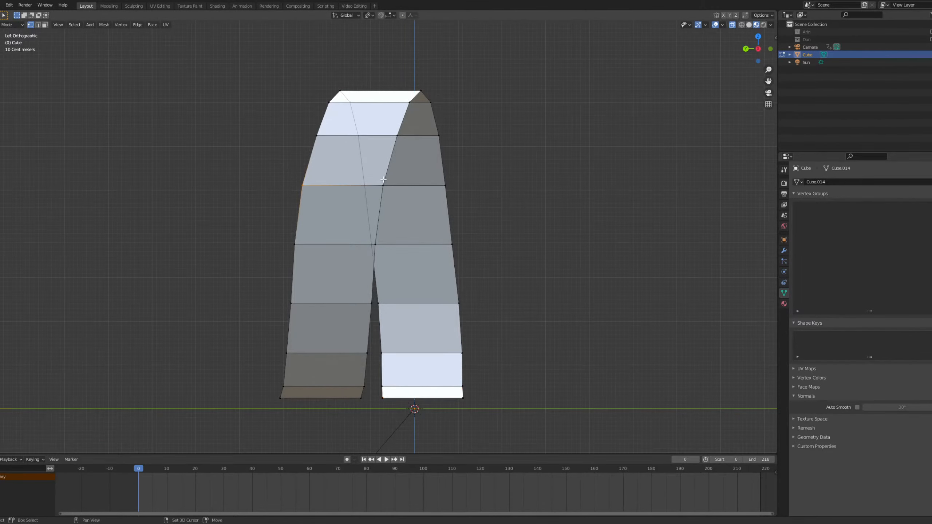
{"action": "left_click", "coordinate": [383, 186], "text": "shift"}
{"action": "key", "text": "g"}
{"action": "key", "text": "y"}
{"action": "left_click", "coordinate": [411, 207]}
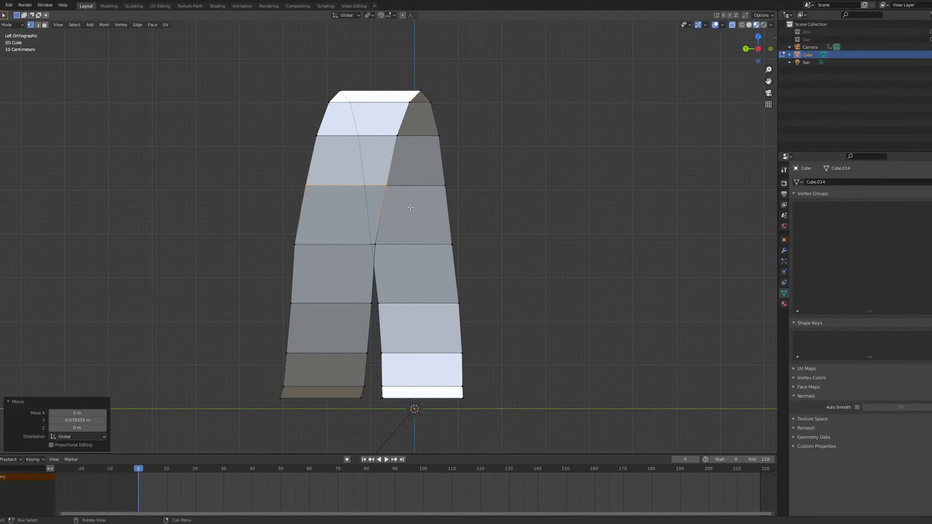
Shift the fifth cross edge, at mid-height of the negative X leg, about 0.07 m along negative Y.
{"action": "left_click_drag", "start_coordinate": [270, 230], "coordinate": [310, 257]}
{"action": "key", "text": "g"}
{"action": "key", "text": "y"}
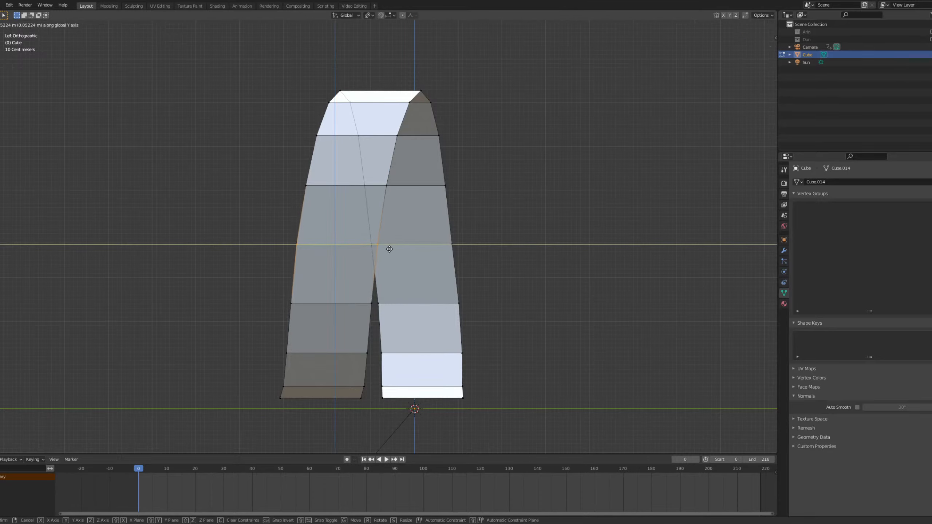
{"action": "left_click", "coordinate": [390, 249]}
Shift the fourth cross edge, just below mid-height on the negative X leg, about 0.04 m along negative Y.
{"action": "left_click_drag", "start_coordinate": [281, 298], "coordinate": [312, 302]}
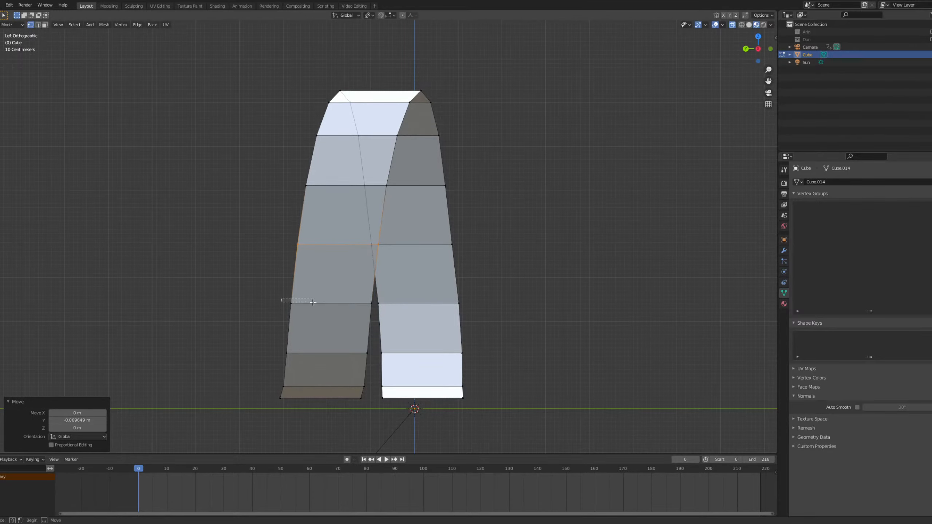
{"action": "left_click_drag", "start_coordinate": [378, 309], "coordinate": [380, 306]}
{"action": "key", "text": "g"}
{"action": "key", "text": "y"}
{"action": "left_click", "coordinate": [385, 306]}
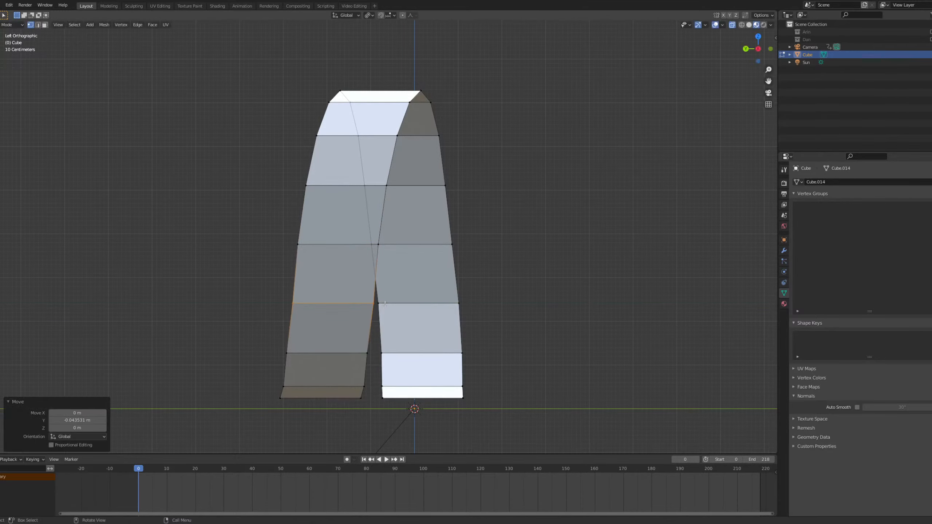
Shift the third cross edge from the offset end about 0.03 m along negative Y.
{"action": "scroll", "coordinate": [312, 322], "scroll_direction": "down", "scroll_amount": 2}
{"action": "left_click_drag", "start_coordinate": [311, 311], "coordinate": [373, 326]}
{"action": "key", "text": "g"}
{"action": "key", "text": "y"}
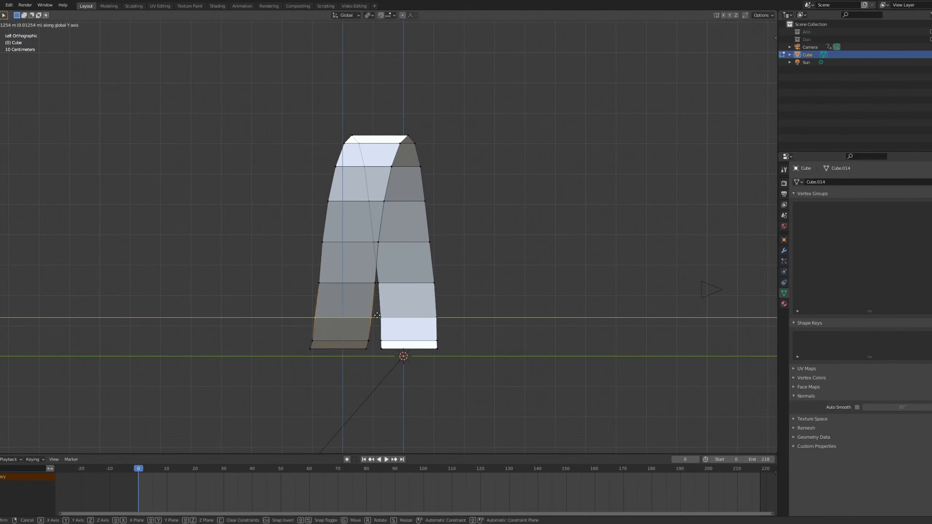
{"action": "left_click", "coordinate": [387, 315]}
Shift the thirteenth cross edge, at mid-height of the positive X leg, about 0.06 m along negative Y.
{"action": "middle_click_drag", "start_coordinate": [387, 315], "coordinate": [233, 308]}
{"action": "key", "text": "grave"}
{"action": "left_click", "coordinate": [360, 278]}
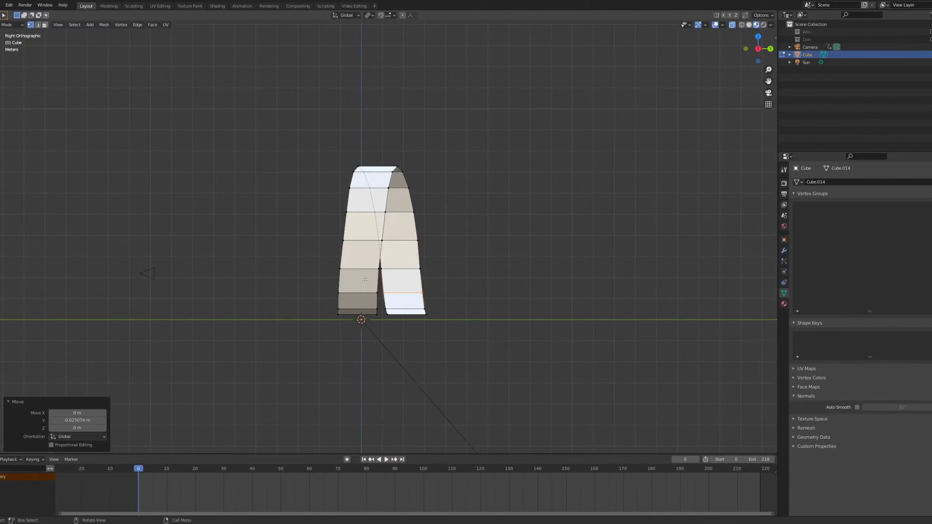
{"action": "scroll", "coordinate": [370, 262], "scroll_direction": "up", "scroll_amount": 4}
{"action": "scroll", "coordinate": [371, 263], "scroll_direction": "up", "scroll_amount": 2}
{"action": "left_click", "coordinate": [277, 247], "text": "alt"}
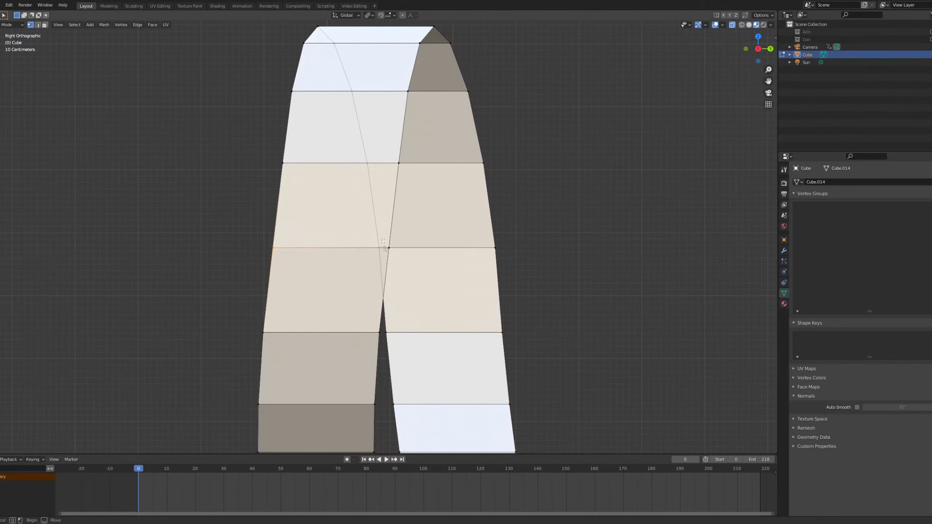
{"action": "key", "text": "g"}
{"action": "left_click", "coordinate": [399, 267]}
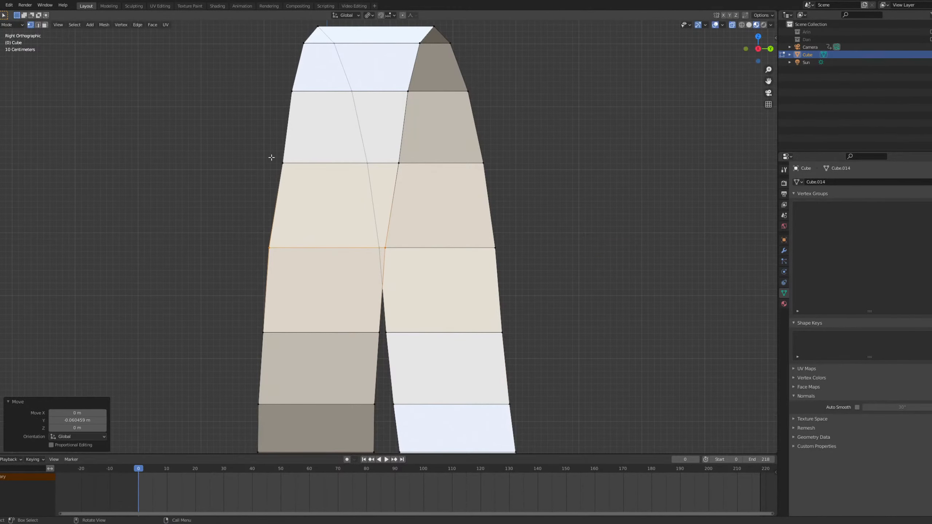
Fine-tune the twelfth cross edge along Y so the positive X leg curves evenly between its neighbouring edges.
{"action": "left_click", "coordinate": [393, 157], "text": "alt"}
{"action": "key", "text": "g"}
{"action": "key", "text": "y"}
{"action": "left_click", "coordinate": [427, 183]}
Reveal the hidden geometry of the loop mesh.
{"action": "middle_click_drag", "start_coordinate": [426, 183], "coordinate": [380, 284]}
{"action": "key", "text": "alt+h"}
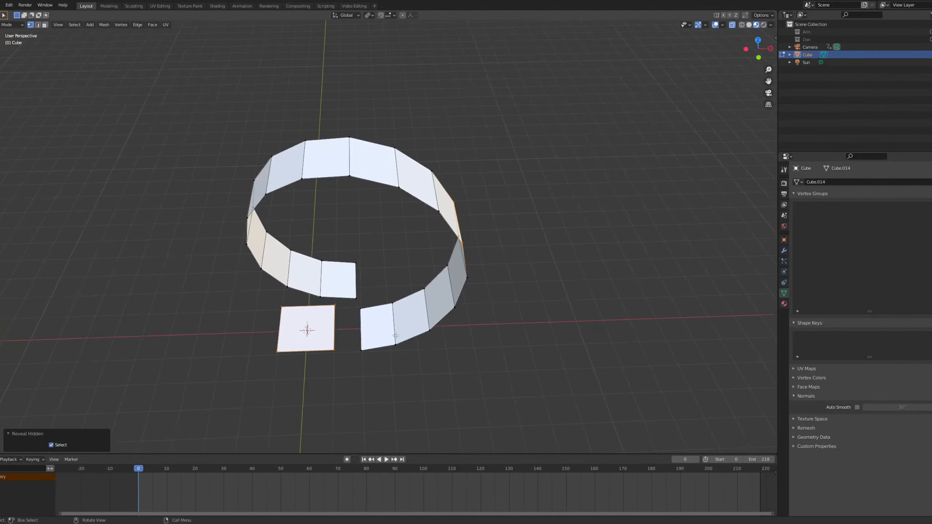
{"action": "key", "text": "grave"}
{"action": "left_click", "coordinate": [380, 281]}
{"action": "middle_click_drag", "start_coordinate": [267, 317], "coordinate": [345, 274], "text": "shift"}
{"action": "scroll", "coordinate": [385, 282], "scroll_direction": "up", "scroll_amount": 2}
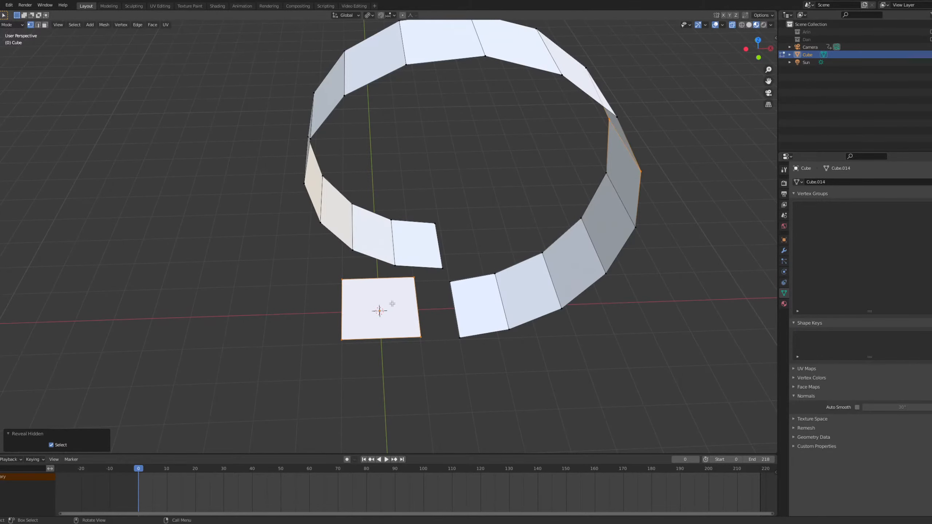
Select all geometry linked to the separate square plane at the origin and delete its vertices.
{"action": "left_click", "coordinate": [414, 278]}
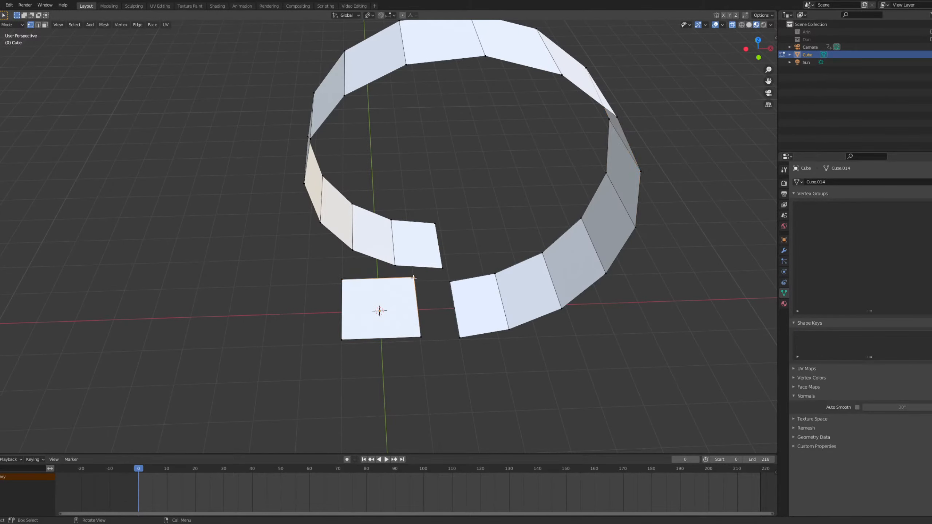
{"action": "key", "text": "ctrl+l"}
{"action": "key", "text": "x"}
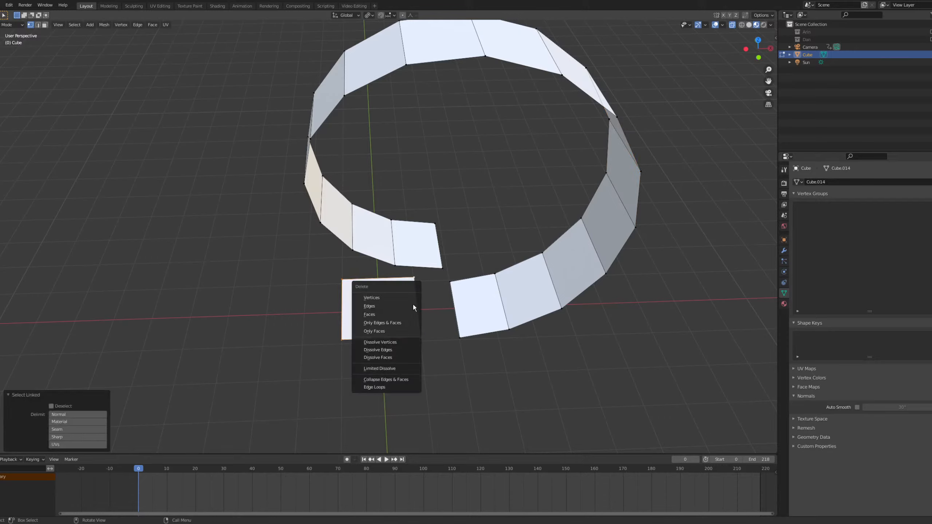
{"action": "left_click", "coordinate": [383, 299]}
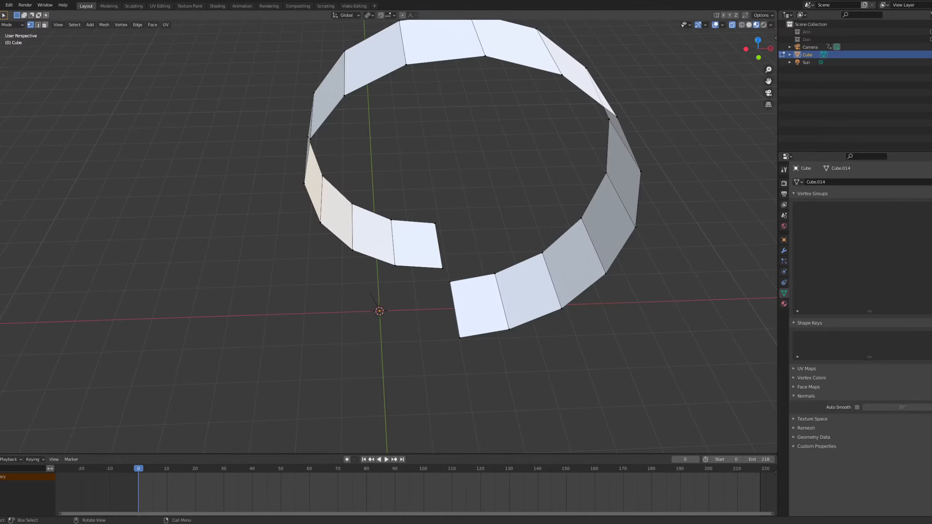
{"action": "middle_click_drag", "start_coordinate": [451, 254], "coordinate": [441, 256]}
{"action": "middle_click_drag", "start_coordinate": [510, 154], "coordinate": [367, 196], "text": "shift"}
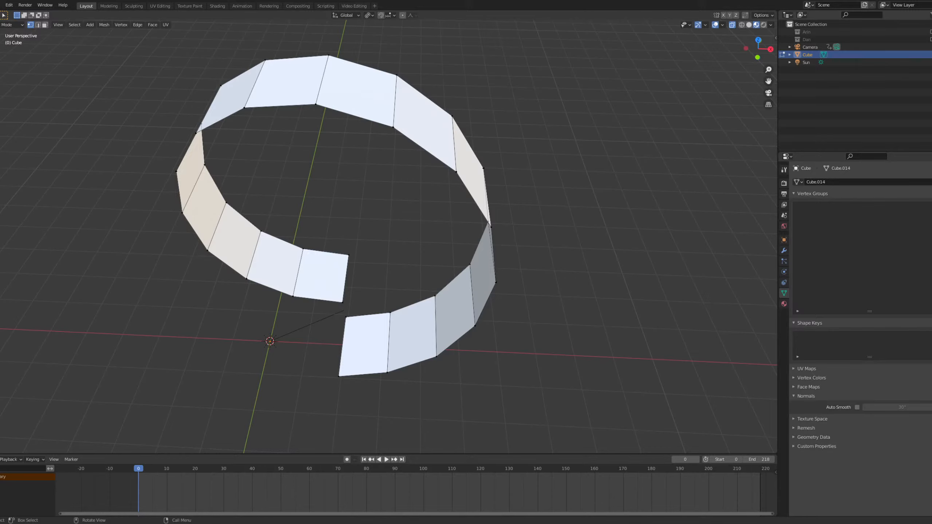
Extrude the loop's end edge nearest the origin about 4.38 m along negative X to start the entry track.
{"action": "scroll", "coordinate": [381, 156], "scroll_direction": "down", "scroll_amount": 2}
{"action": "scroll", "coordinate": [381, 157], "scroll_direction": "up", "scroll_amount": 1}
{"action": "middle_click_drag", "start_coordinate": [380, 157], "coordinate": [400, 160]}
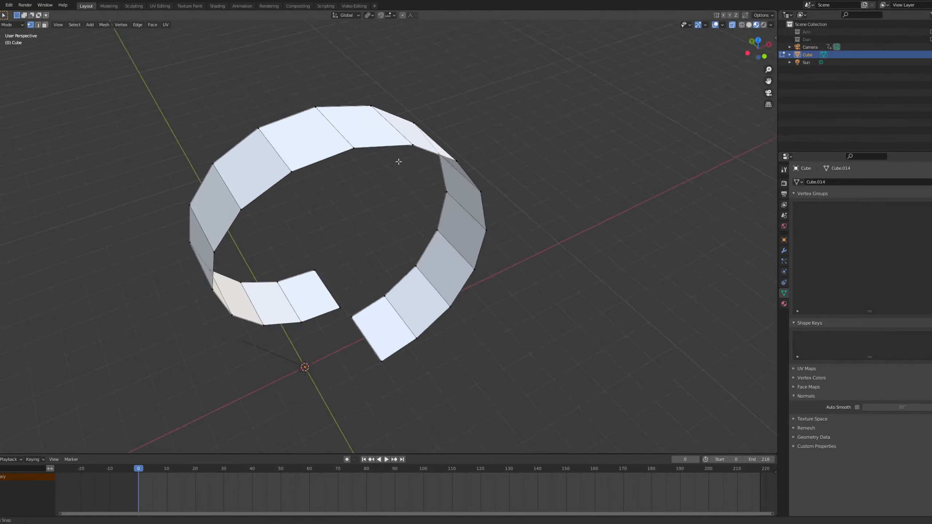
{"action": "middle_click_drag", "start_coordinate": [374, 258], "coordinate": [398, 191], "text": "shift"}
{"action": "scroll", "coordinate": [389, 233], "scroll_direction": "up", "scroll_amount": 2}
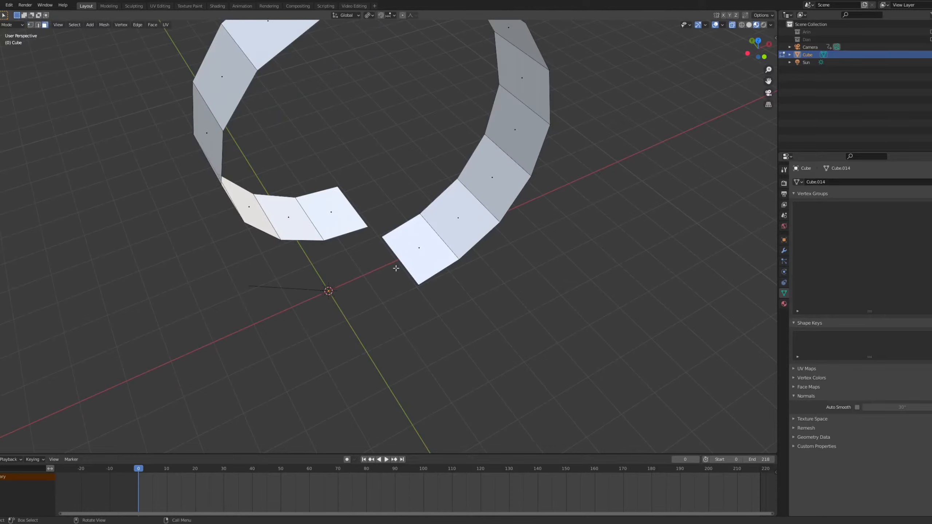
{"action": "key", "text": "grave"}
{"action": "left_click", "coordinate": [368, 229]}
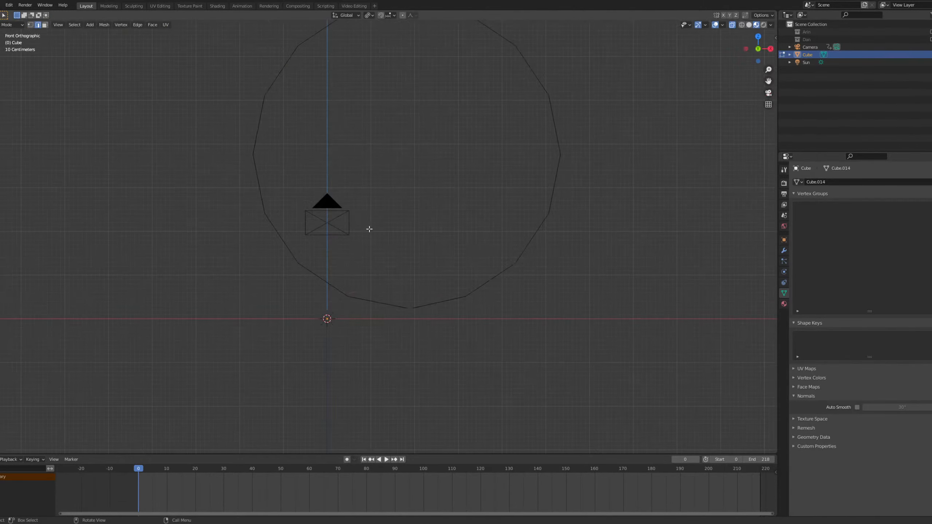
{"action": "key", "text": "grave"}
{"action": "left_click", "coordinate": [397, 201]}
{"action": "key", "text": "r"}
{"action": "right_click", "coordinate": [337, 250]}
{"action": "key", "text": "e"}
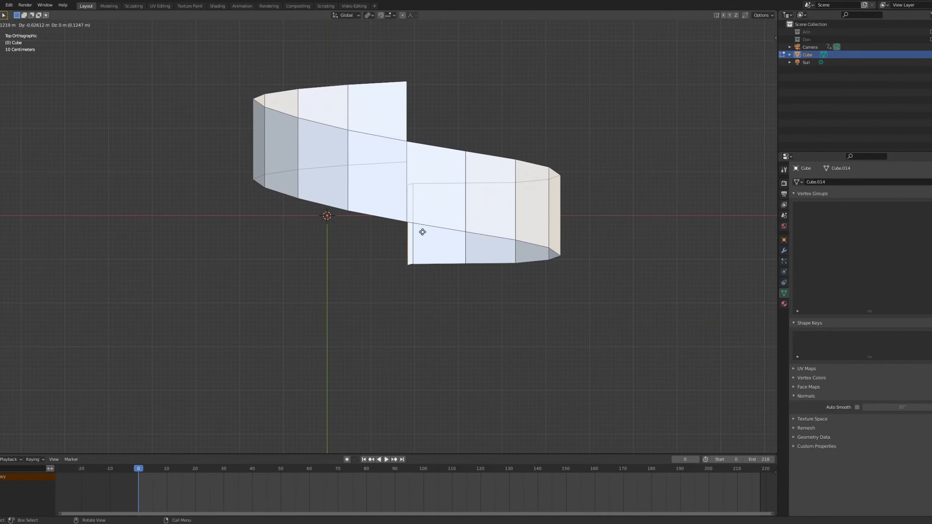
{"action": "key", "text": "x"}
{"action": "left_click", "coordinate": [240, 258]}
Extend the entry track with three extruded segments toward negative X, bending gradually toward negative Y.
{"action": "middle_click_drag", "start_coordinate": [317, 253], "coordinate": [481, 251], "text": "shift"}
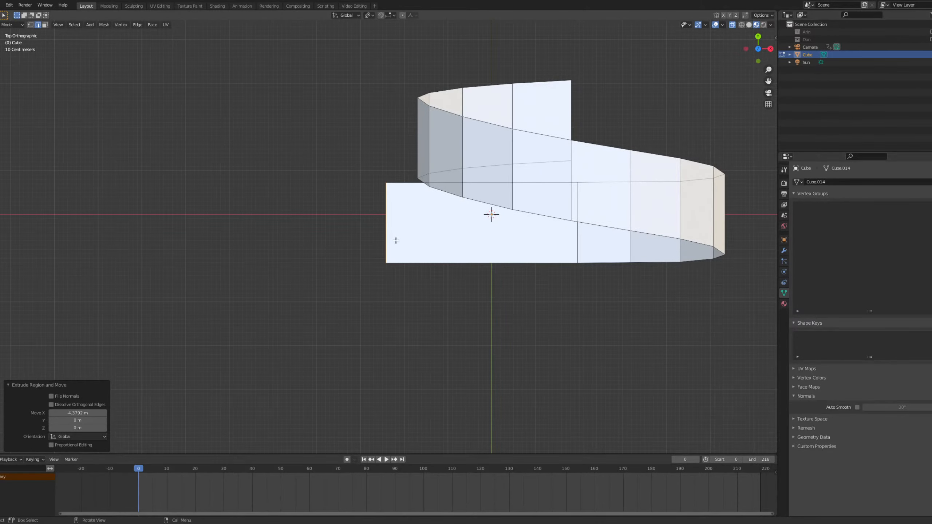
{"action": "right_click", "coordinate": [259, 245], "text": "ctrl"}
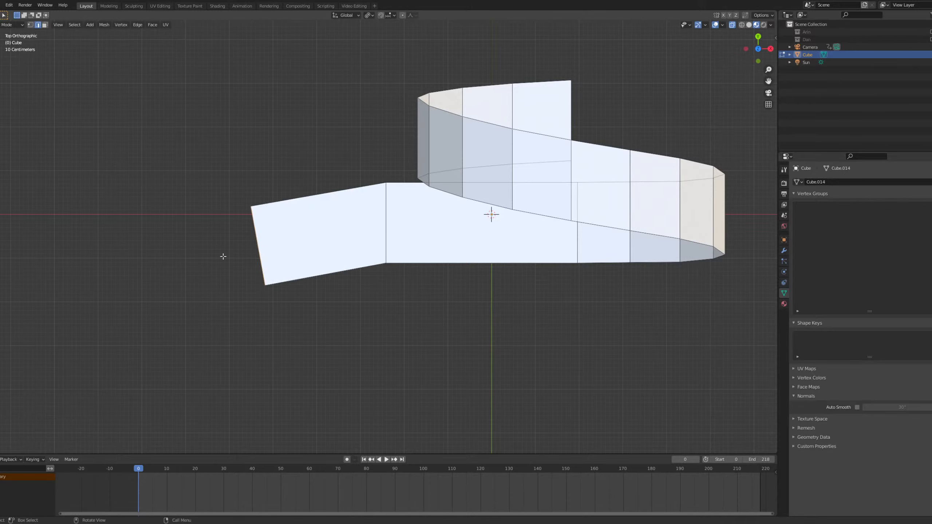
{"action": "right_click", "coordinate": [105, 300], "text": "ctrl"}
{"action": "scroll", "coordinate": [162, 289], "scroll_direction": "down", "scroll_amount": 1}
{"action": "middle_click_drag", "start_coordinate": [162, 290], "coordinate": [391, 180], "text": "shift"}
{"action": "right_click", "coordinate": [156, 285], "text": "ctrl"}
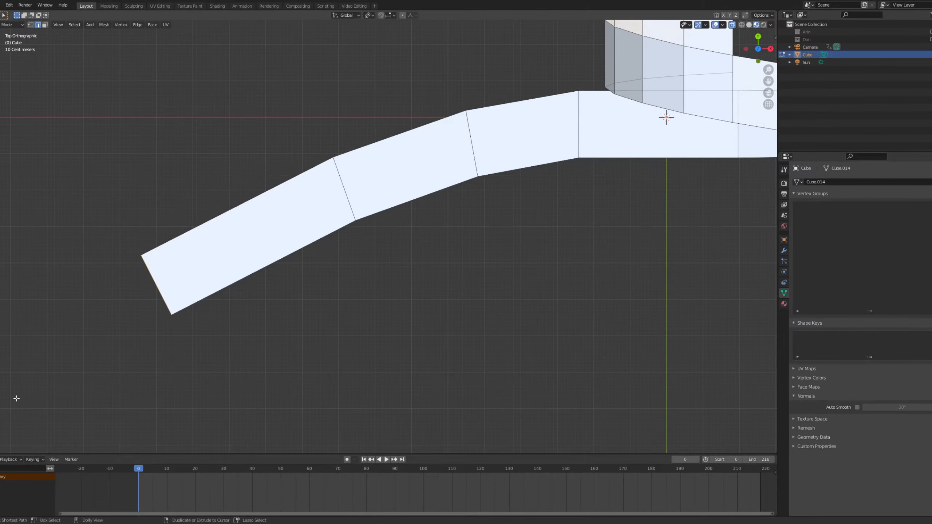
Continue the entry track with one straight extruded segment and two more that bend back toward positive Y.
{"action": "scroll", "coordinate": [81, 354], "scroll_direction": "down", "scroll_amount": 2}
{"action": "middle_click_drag", "start_coordinate": [81, 353], "coordinate": [354, 312], "text": "shift"}
{"action": "right_click", "coordinate": [249, 333], "text": "ctrl"}
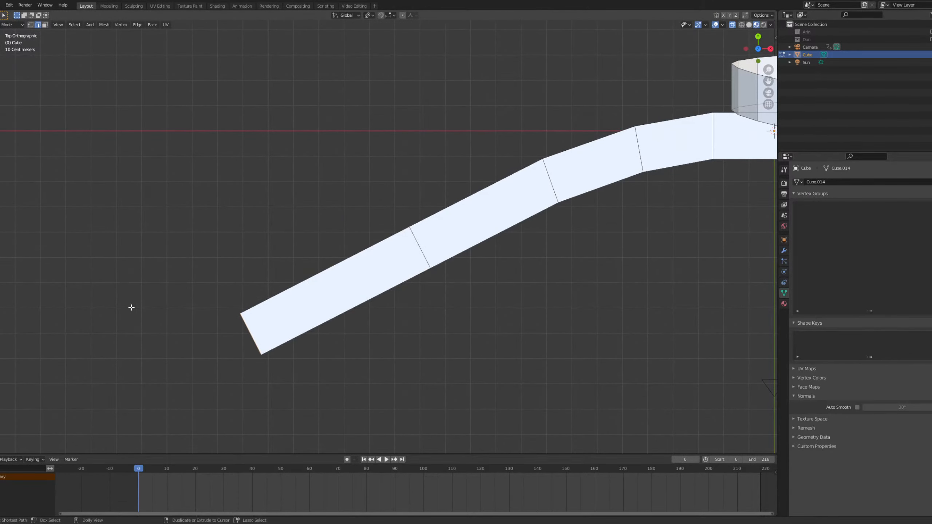
{"action": "right_click", "coordinate": [75, 337], "text": "ctrl"}
{"action": "scroll", "coordinate": [83, 265], "scroll_direction": "down", "scroll_amount": 1}
{"action": "middle_click_drag", "start_coordinate": [83, 265], "coordinate": [94, 246], "text": "shift"}
{"action": "right_click", "coordinate": [77, 235], "text": "ctrl"}
Extrude an exit segment from the loop's other end toward positive X, and shift its end edge about 0.19 m in X and -0.4 m in Y.
{"action": "middle_click_drag", "start_coordinate": [356, 248], "coordinate": [341, 194]}
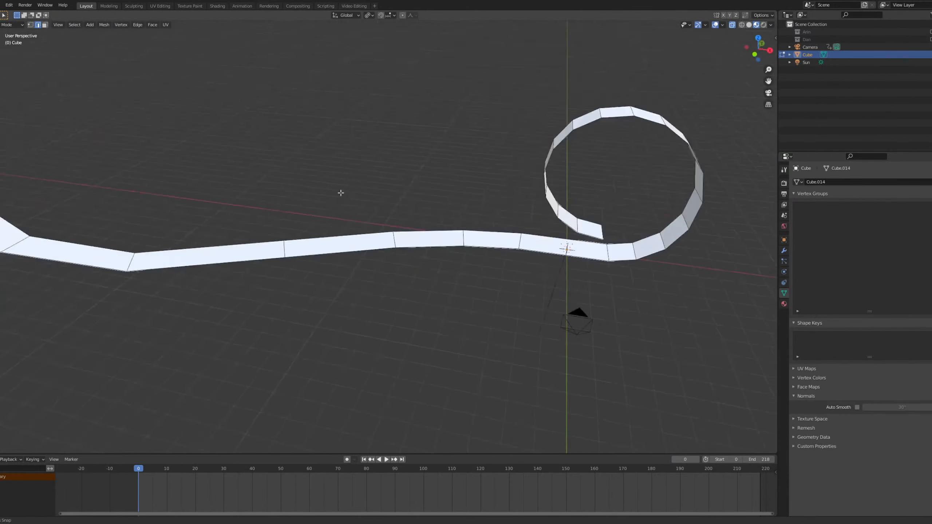
{"action": "middle_click_drag", "start_coordinate": [432, 196], "coordinate": [405, 214], "text": "shift"}
{"action": "scroll", "coordinate": [385, 221], "scroll_direction": "up", "scroll_amount": 2}
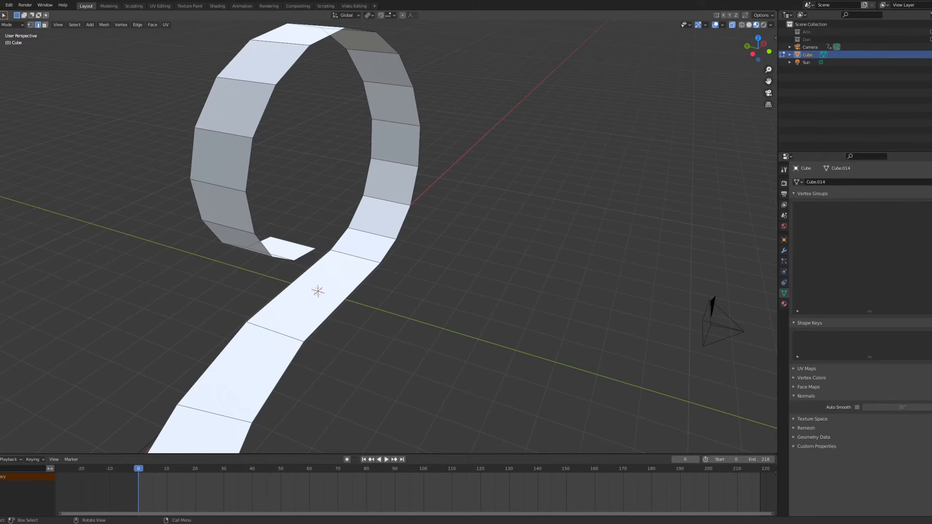
{"action": "middle_click_drag", "start_coordinate": [345, 364], "coordinate": [175, 399]}
{"action": "left_click", "coordinate": [373, 320]}
{"action": "key", "text": "KP_7"}
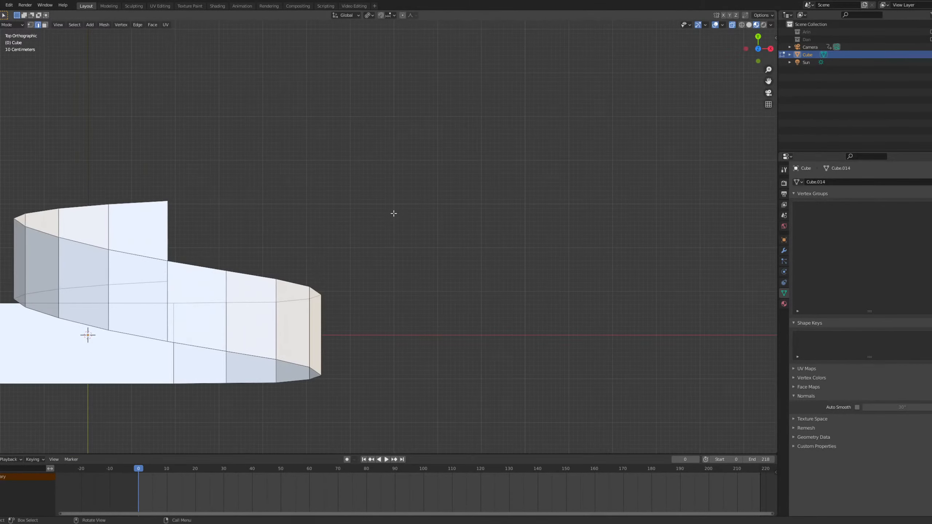
{"action": "right_click", "coordinate": [339, 218], "text": "ctrl"}
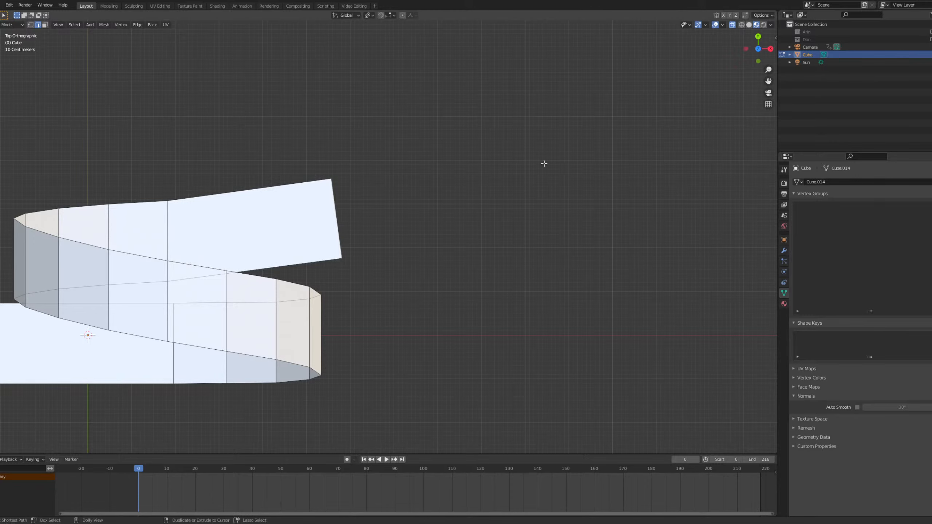
{"action": "scroll", "coordinate": [497, 193], "scroll_direction": "down", "scroll_amount": 1}
{"action": "middle_click_drag", "start_coordinate": [373, 205], "coordinate": [285, 255], "text": "shift"}
{"action": "key", "text": "g"}
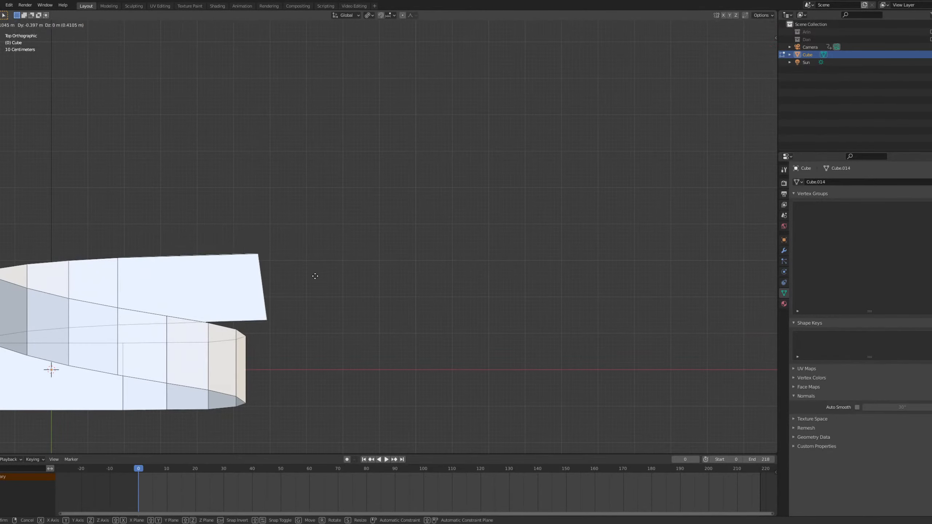
{"action": "left_click", "coordinate": [315, 273]}
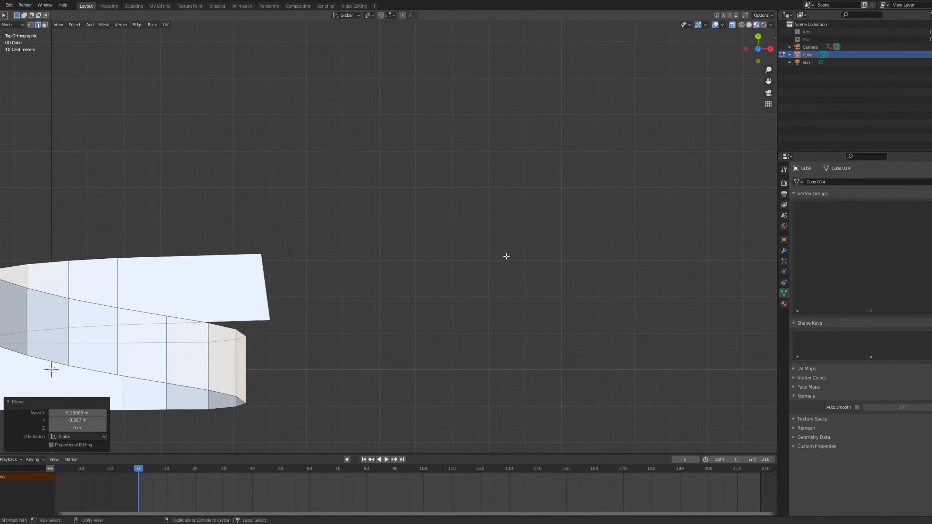
Extend the exit track with two more extruded segments toward positive X, angled slightly toward positive Y.
{"action": "scroll", "coordinate": [507, 256], "scroll_direction": "down", "scroll_amount": 5}
{"action": "key", "text": "KP_5"}
{"action": "scroll", "coordinate": [522, 254], "scroll_direction": "up", "scroll_amount": 4}
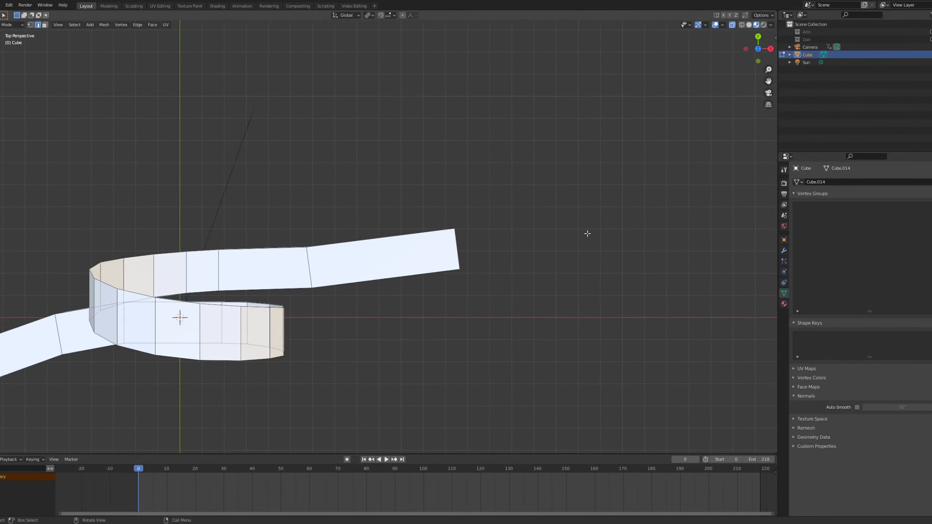
{"action": "right_click", "coordinate": [725, 198], "text": "ctrl"}
Examine the extended track through the camera, from the front and in perspective along both of its ends.
{"action": "middle_click_drag", "start_coordinate": [344, 305], "coordinate": [260, 326], "text": "shift"}
{"action": "scroll", "coordinate": [408, 294], "scroll_direction": "down", "scroll_amount": 1}
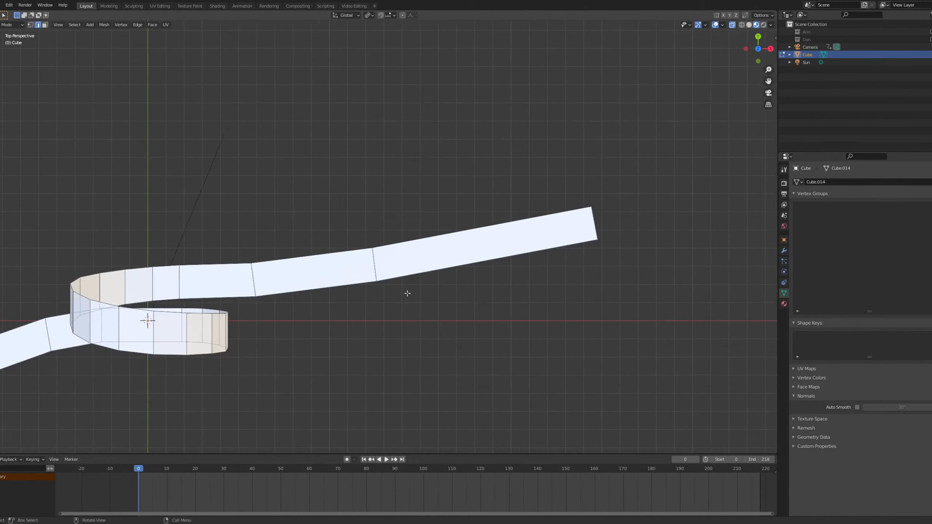
{"action": "key", "text": "KP_0"}
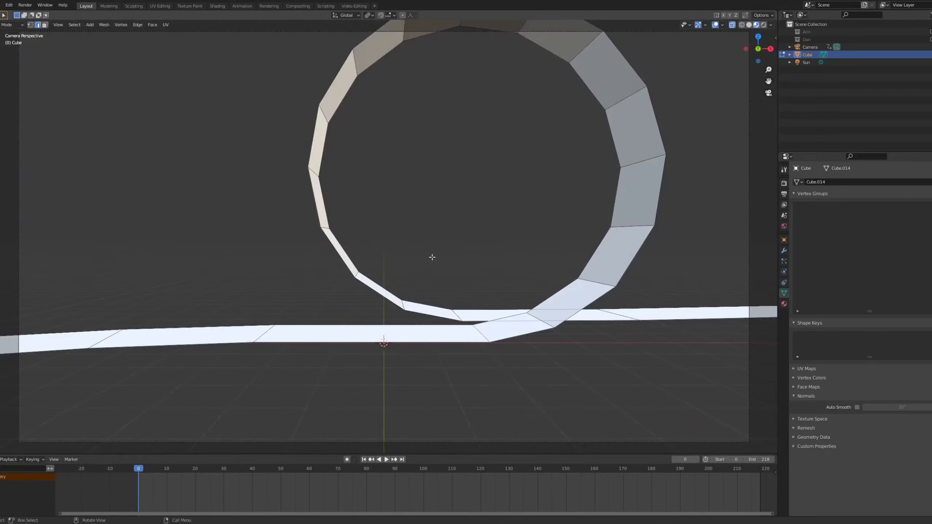
{"action": "middle_click_drag", "start_coordinate": [432, 257], "coordinate": [414, 380]}
{"action": "key", "text": "KP_Decimal"}
{"action": "scroll", "coordinate": [428, 365], "scroll_direction": "down", "scroll_amount": 5}
{"action": "middle_click_drag", "start_coordinate": [506, 293], "coordinate": [169, 283]}
{"action": "scroll", "coordinate": [326, 302], "scroll_direction": "down", "scroll_amount": 5}
{"action": "scroll", "coordinate": [517, 229], "scroll_direction": "down", "scroll_amount": 1}
{"action": "middle_click_drag", "start_coordinate": [517, 229], "coordinate": [506, 246]}
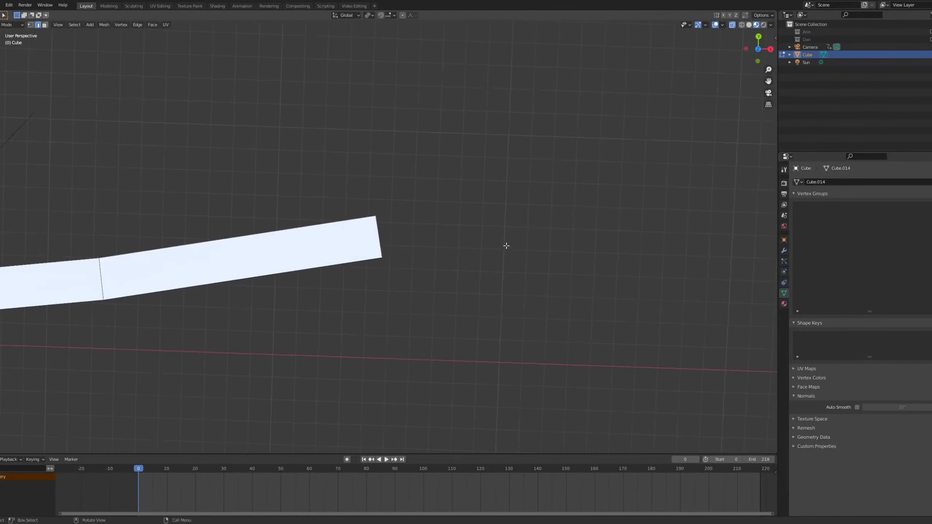
{"action": "scroll", "coordinate": [670, 199], "scroll_direction": "down", "scroll_amount": 5}
{"action": "middle_click_drag", "start_coordinate": [623, 208], "coordinate": [506, 187]}
{"action": "key", "text": "grave"}
{"action": "left_click", "coordinate": [433, 177]}
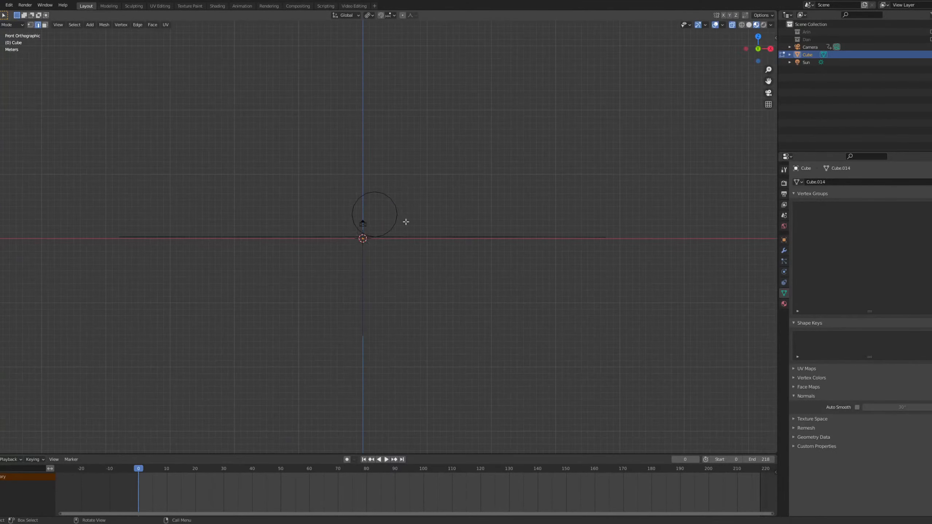
{"action": "scroll", "coordinate": [423, 245], "scroll_direction": "up", "scroll_amount": 2}
{"action": "middle_click_drag", "start_coordinate": [423, 245], "coordinate": [354, 252]}
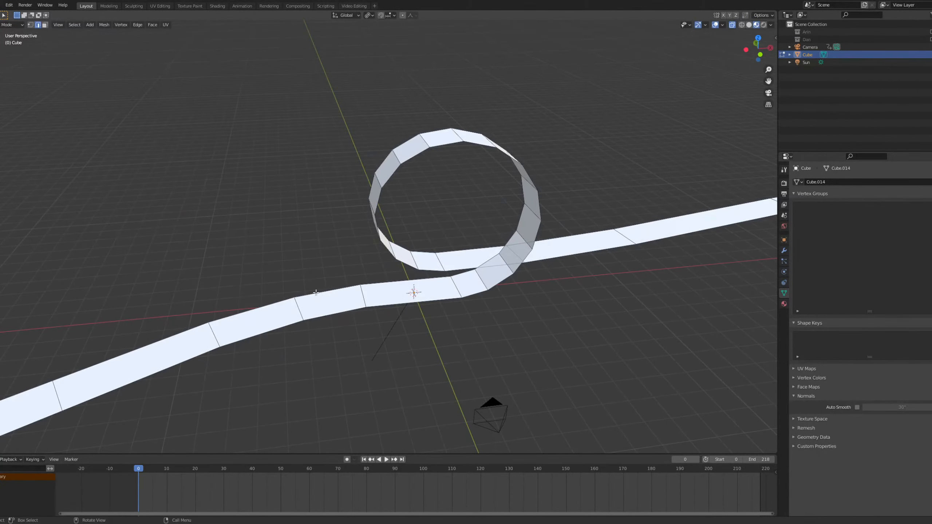
{"action": "scroll", "coordinate": [316, 292], "scroll_direction": "down", "scroll_amount": 5}
{"action": "key", "text": "grave"}
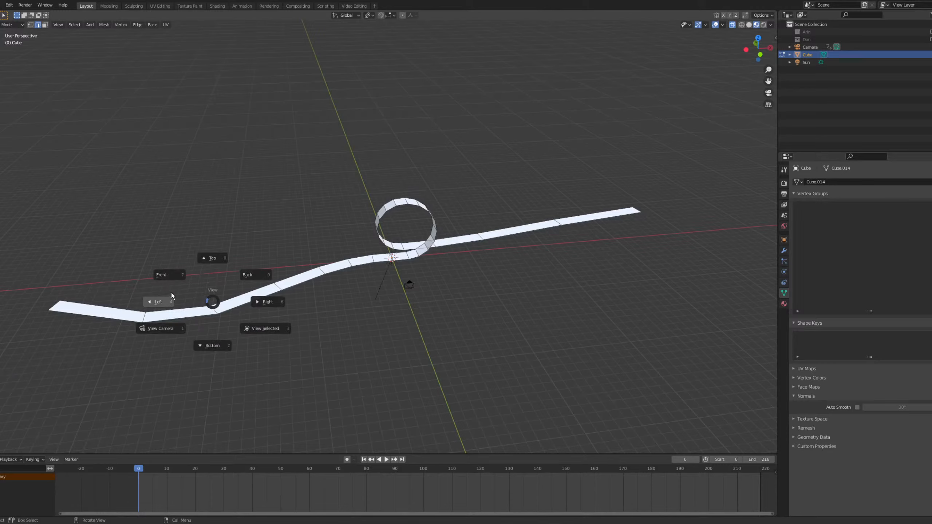
{"action": "key", "text": "Escape"}
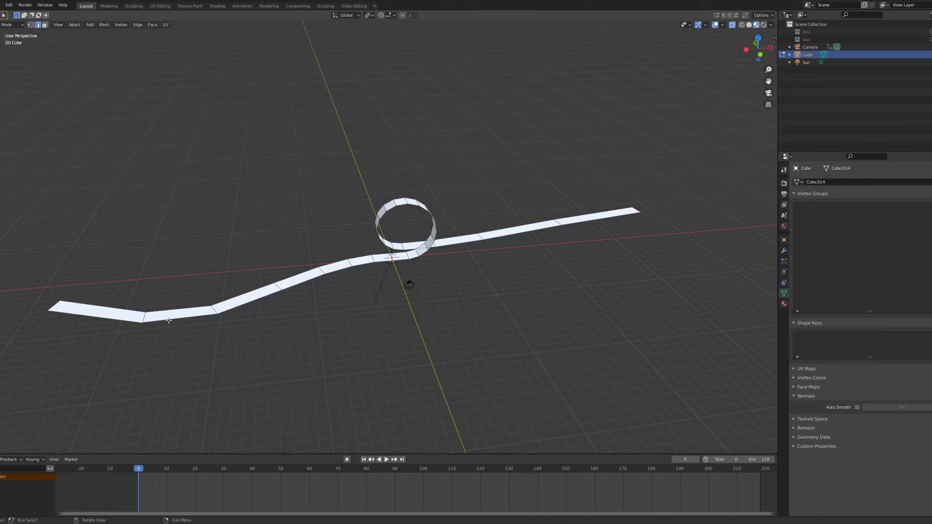
Try selecting the boundary edges along the whole track and look at the loop from several angles.
{"action": "key", "text": "a"}
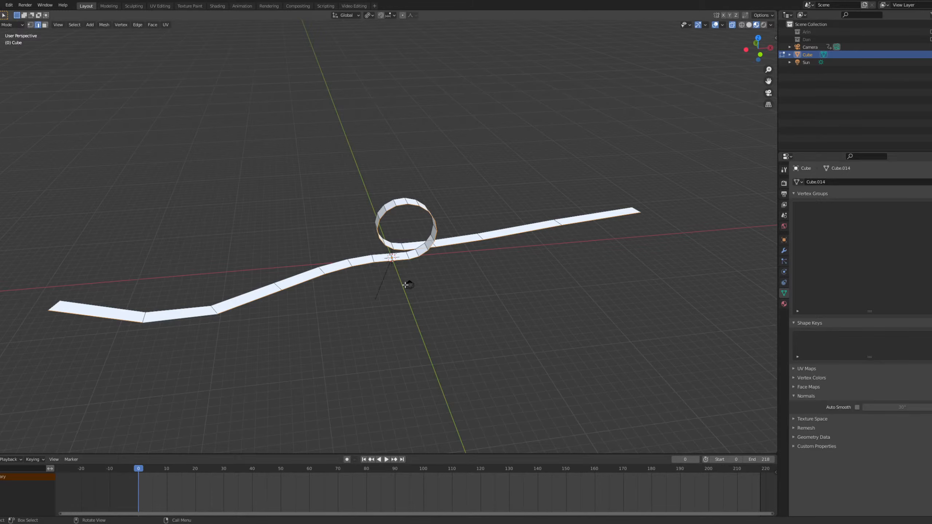
{"action": "scroll", "coordinate": [405, 285], "scroll_direction": "up", "scroll_amount": 6}
{"action": "middle_click_drag", "start_coordinate": [540, 234], "coordinate": [432, 283], "text": "shift"}
{"action": "scroll", "coordinate": [432, 284], "scroll_direction": "up", "scroll_amount": 2}
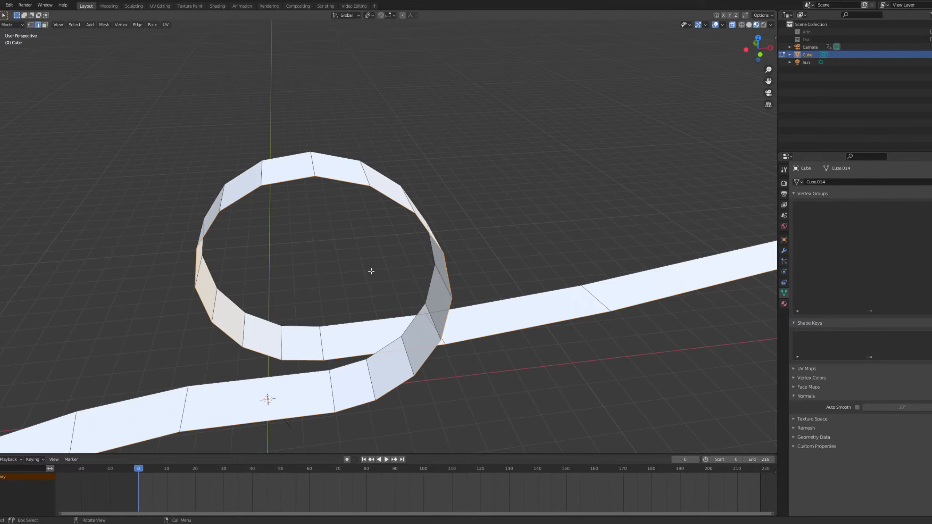
{"action": "mouse_move", "coordinate": [405, 298]}
{"action": "middle_mouse_down"}
{"action": "mouse_move", "coordinate": [436, 297]}
{"action": "mouse_move", "coordinate": [437, 285]}
{"action": "mouse_move", "coordinate": [408, 294]}
{"action": "middle_mouse_up"}
{"action": "scroll", "coordinate": [408, 289], "scroll_direction": "up", "scroll_amount": 3}
{"action": "scroll", "coordinate": [410, 288], "scroll_direction": "down", "scroll_amount": 3}
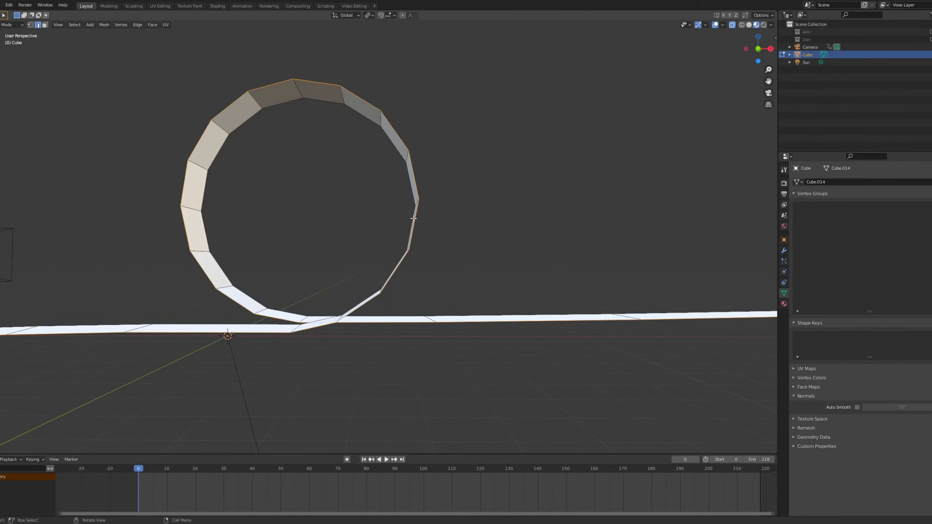
{"action": "left_click", "coordinate": [419, 214]}
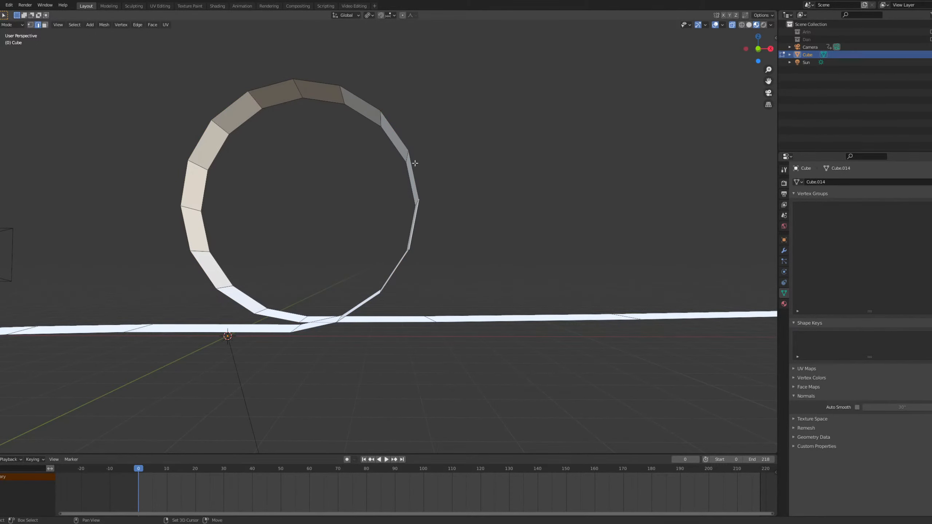
{"action": "left_click", "coordinate": [411, 220]}
{"action": "key", "text": "grave"}
{"action": "left_click", "coordinate": [401, 193]}
{"action": "left_click", "coordinate": [407, 198], "text": "shift"}
{"action": "left_click", "coordinate": [395, 163], "text": "shift"}
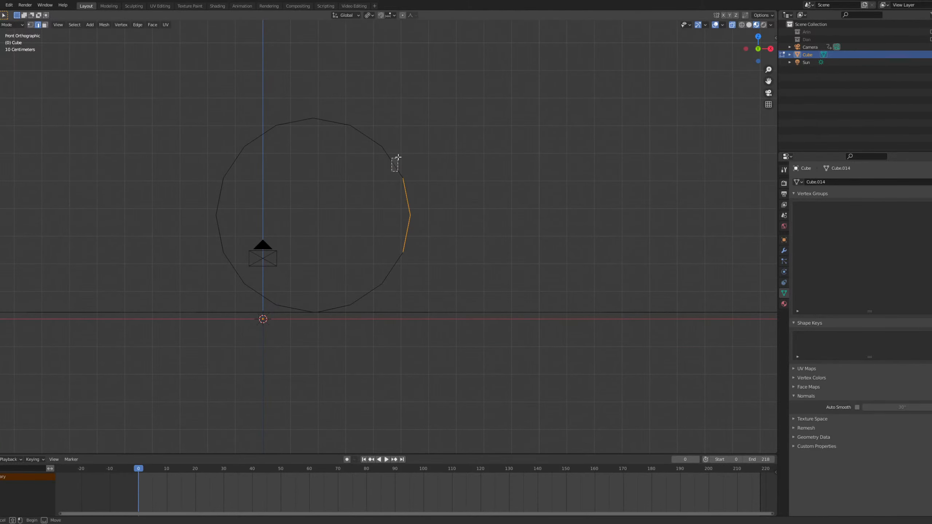
{"action": "left_click", "coordinate": [366, 137], "text": "shift"}
{"action": "left_click", "coordinate": [322, 125], "text": "shift"}
{"action": "left_click", "coordinate": [296, 131], "text": "shift"}
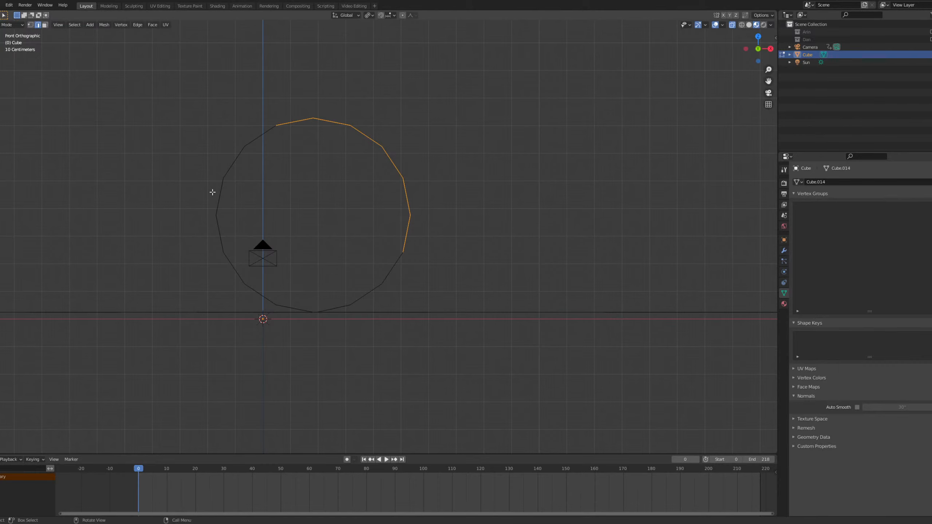
Select the boundary edges of the loop's upper half in front view and extrude them about 2.6 m upward along Z.
{"action": "left_click_drag", "start_coordinate": [208, 191], "coordinate": [176, 173]}
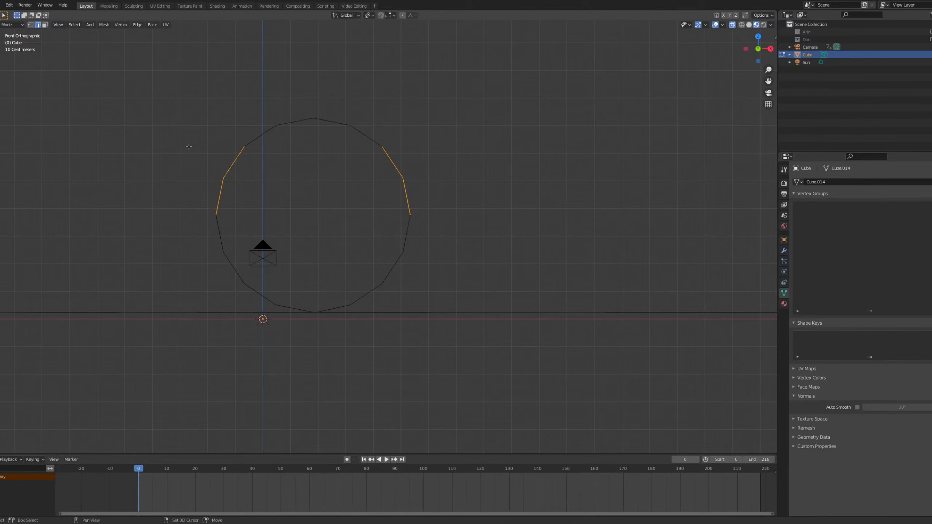
{"action": "left_click_drag", "start_coordinate": [220, 133], "coordinate": [275, 124], "text": "shift"}
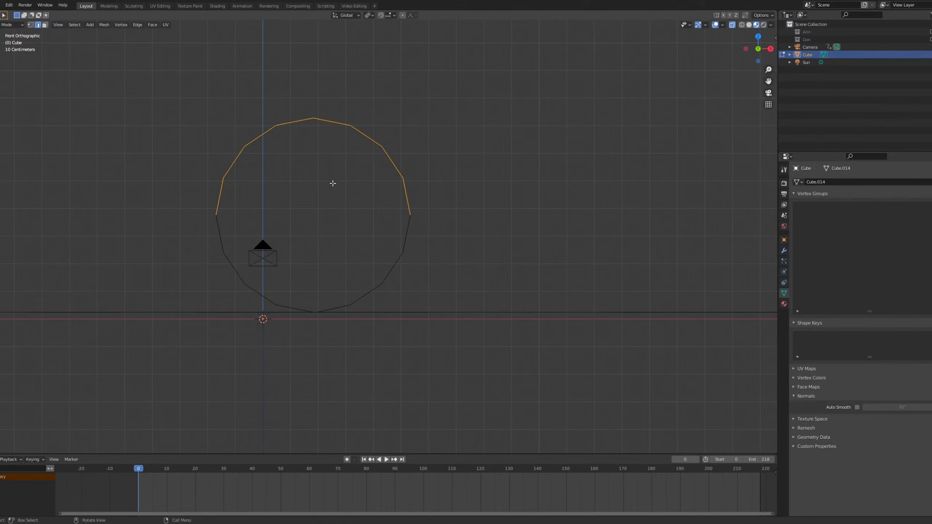
{"action": "key", "text": "e"}
{"action": "key", "text": "z"}
{"action": "left_click", "coordinate": [341, 122]}
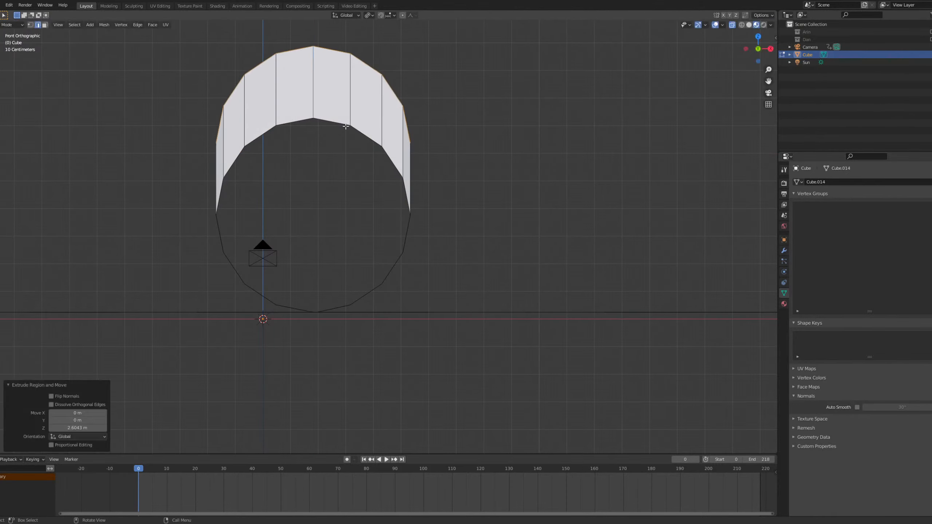
Scale the extruded edges by about 1.449 along X and flatten them to 0 along Z.
{"action": "key", "text": "s"}
{"action": "key", "text": "x"}
{"action": "left_click", "coordinate": [535, 123]}
{"action": "key", "text": "s"}
{"action": "key", "text": "z"}
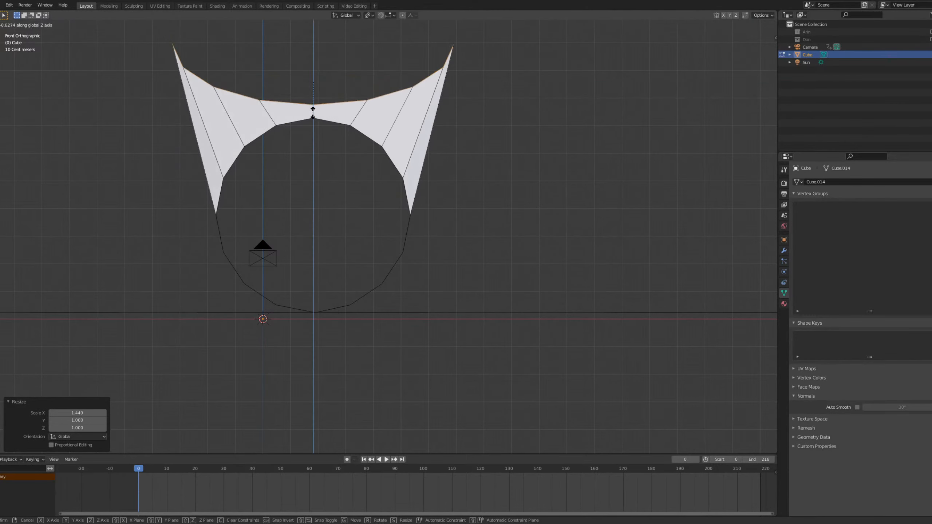
{"action": "key", "text": "0"}
{"action": "key", "text": "Return"}
Reposition the flattened edges along Z so they sit just above the loop's crown, finishing with a move of about -1.94 m.
{"action": "middle_click_drag", "start_coordinate": [358, 140], "coordinate": [396, 239], "text": "shift"}
{"action": "key", "text": "g"}
{"action": "key", "text": "z"}
{"action": "left_click", "coordinate": [397, 208]}
{"action": "key", "text": "g"}
{"action": "key", "text": "z"}
{"action": "left_click", "coordinate": [328, 300]}
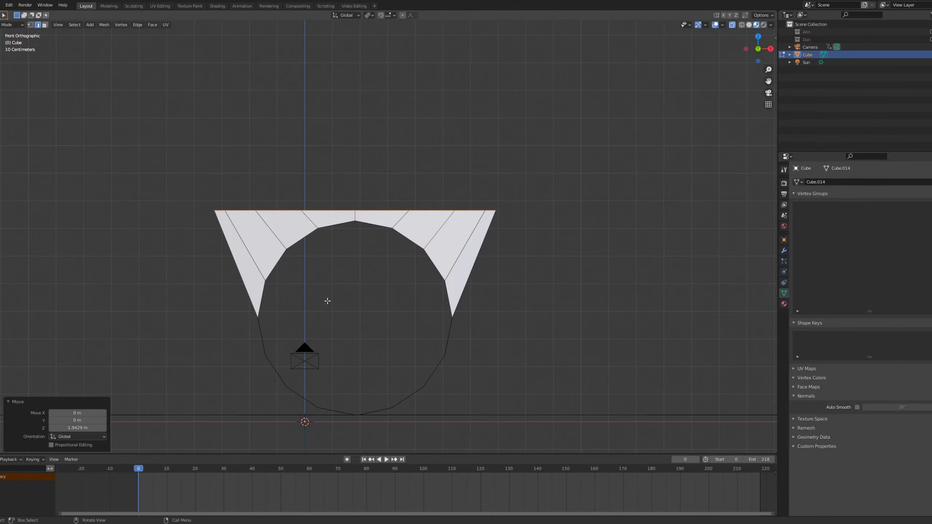
Try deleting the faces of the walls extruded around the loop's upper half, and undo the deletion.
{"action": "scroll", "coordinate": [345, 262], "scroll_direction": "down", "scroll_amount": 2}
{"action": "middle_click_drag", "start_coordinate": [360, 262], "coordinate": [447, 277]}
{"action": "scroll", "coordinate": [446, 277], "scroll_direction": "down", "scroll_amount": 1}
{"action": "key", "text": "x"}
{"action": "left_click", "coordinate": [410, 285]}
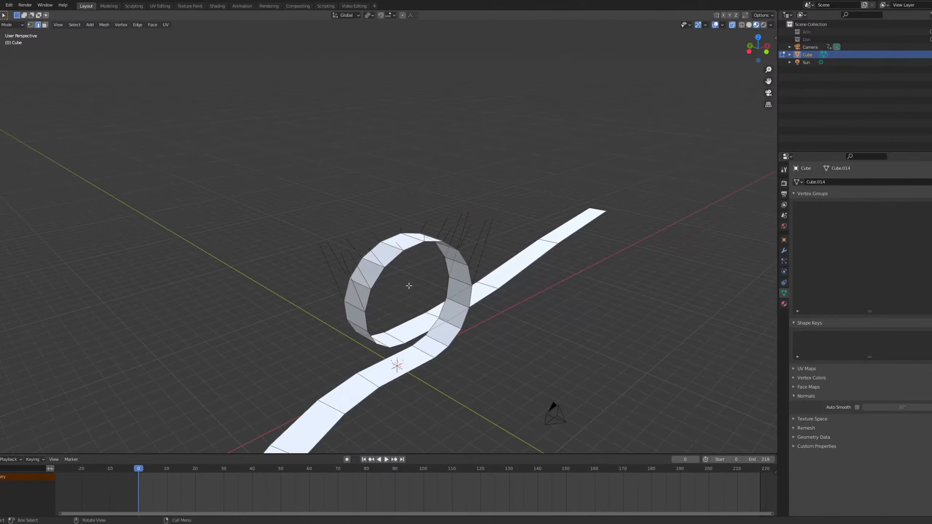
{"action": "key", "text": "grave"}
{"action": "left_click", "coordinate": [401, 280]}
{"action": "key", "text": "ctrl+z"}
{"action": "key", "text": "ctrl+z"}
{"action": "key", "text": "ctrl+z"}
{"action": "key", "text": "ctrl+z"}
{"action": "key", "text": "ctrl+z"}
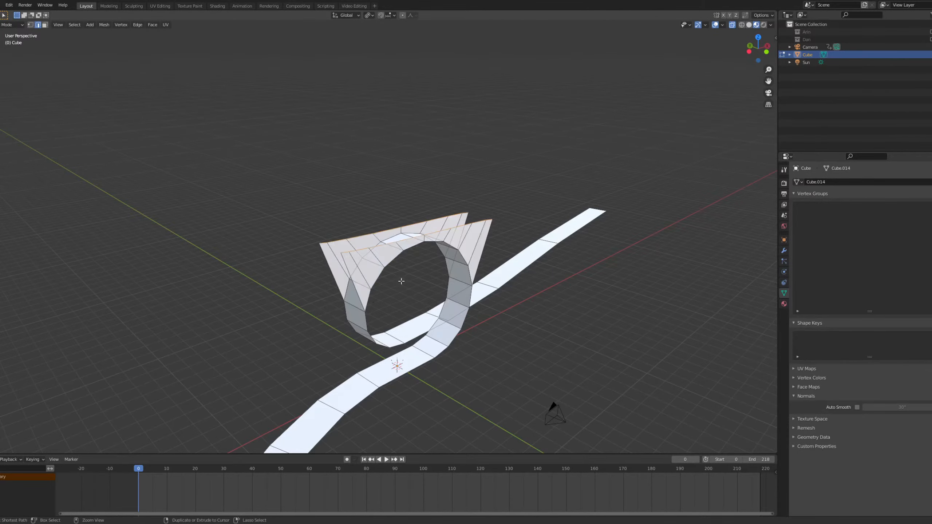
Undo the walls extruded from the edges of the loop's upper half.
{"action": "key", "text": "ctrl+z"}
{"action": "key", "text": "grave"}
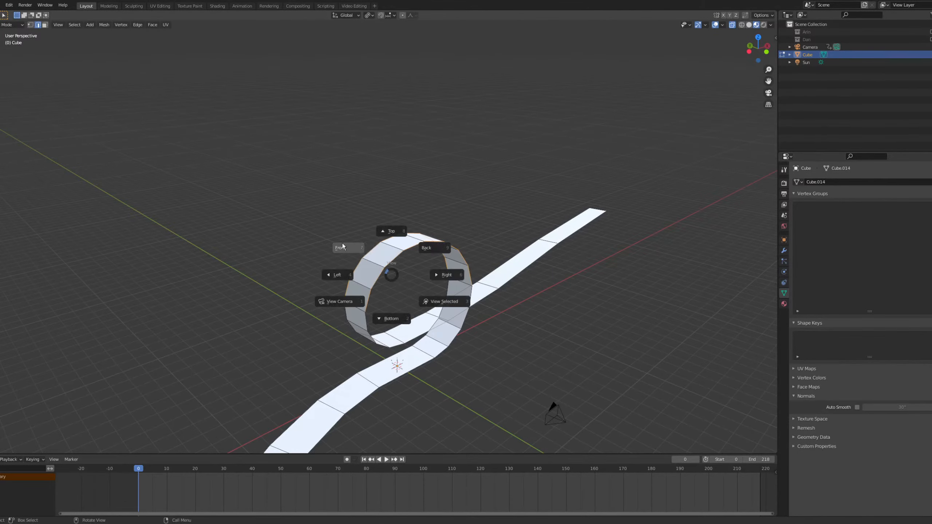
{"action": "left_click", "coordinate": [345, 248]}
Add a 2 m cube to the mesh and move it about 1.93 m along X and 4.9 m along Z into the loop.
{"action": "key", "text": "shift+a"}
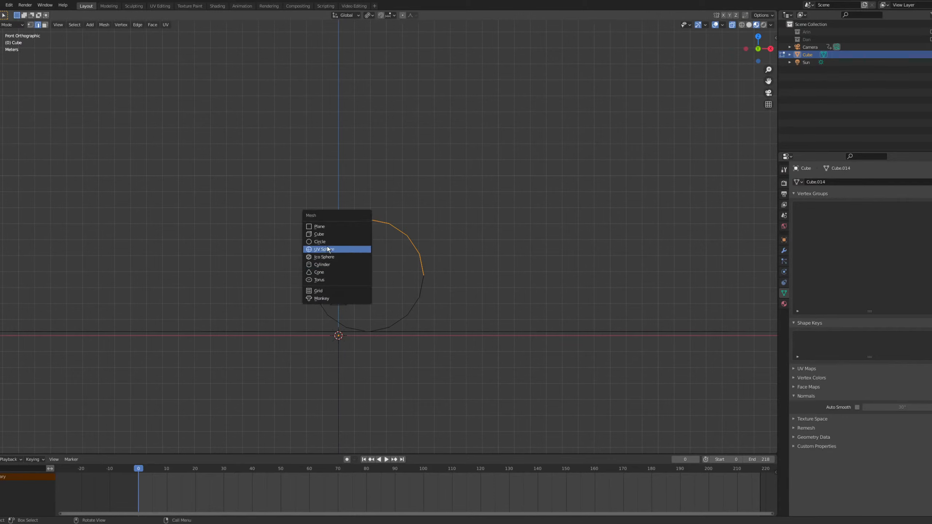
{"action": "left_click", "coordinate": [323, 233]}
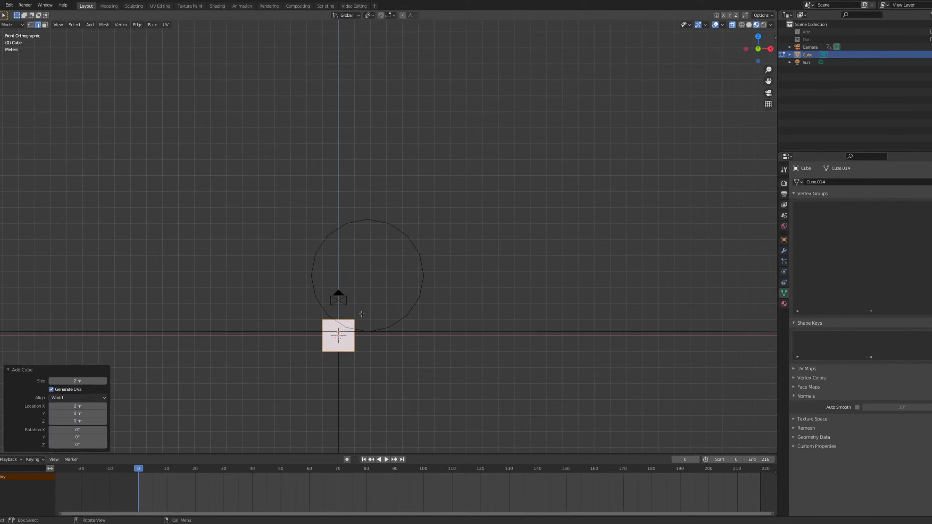
{"action": "key", "text": "g"}
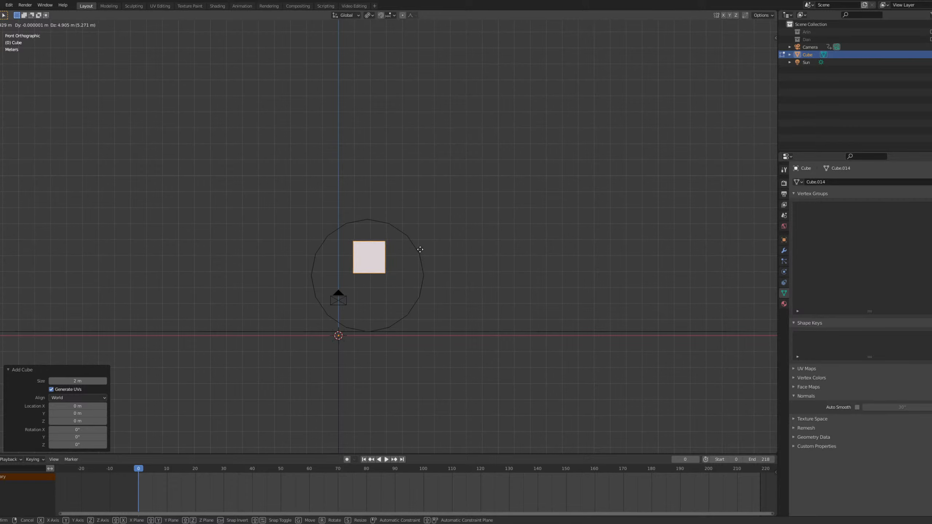
{"action": "left_click", "coordinate": [420, 249]}
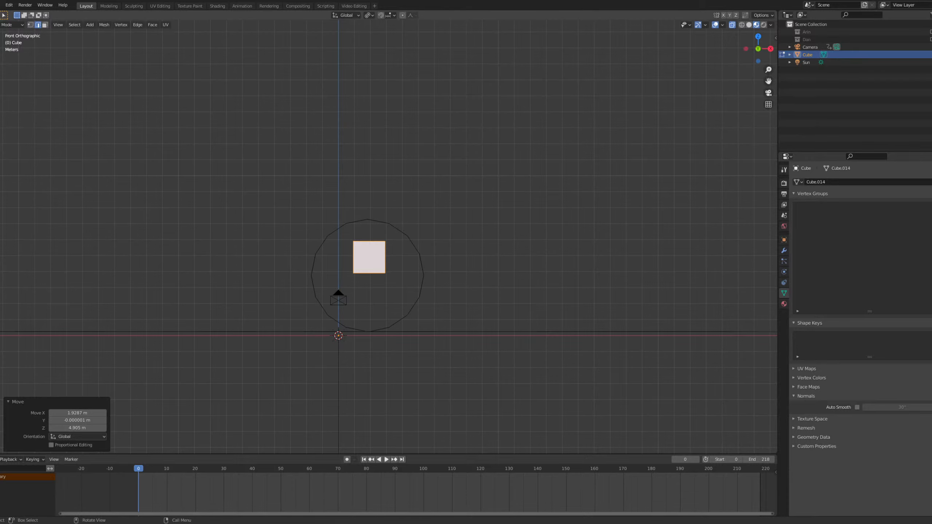
Switch to face selection and scale the whole cube by about 3.642.
{"action": "left_click_drag", "start_coordinate": [328, 234], "coordinate": [400, 293]}
{"action": "key", "text": "3"}
{"action": "scroll", "coordinate": [392, 264], "scroll_direction": "up", "scroll_amount": 3}
{"action": "scroll", "coordinate": [391, 265], "scroll_direction": "up", "scroll_amount": 2}
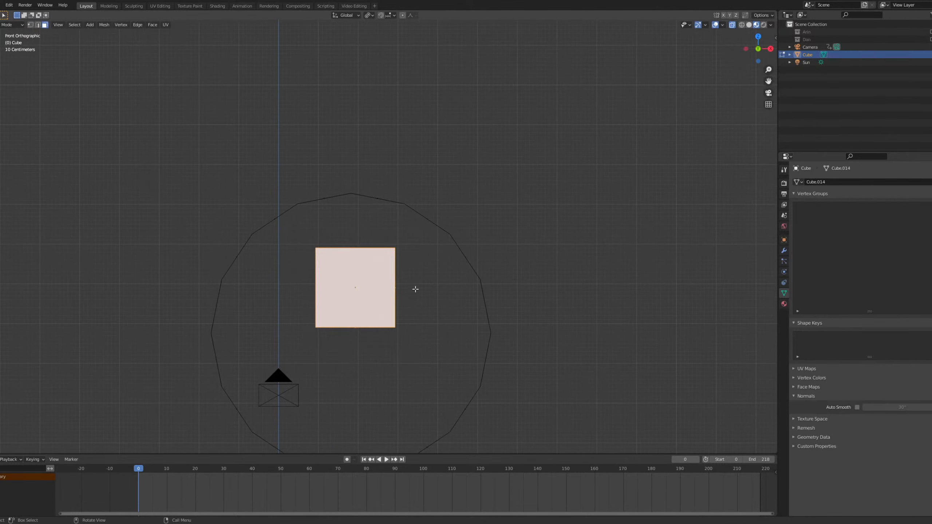
{"action": "key", "text": "s"}
{"action": "left_click", "coordinate": [701, 262]}
Scale the cube by about 1.182 and shift it about -0.1 m in X and -0.36 m in Z so it encloses the loop.
{"action": "scroll", "coordinate": [567, 272], "scroll_direction": "down", "scroll_amount": 3}
{"action": "middle_click_drag", "start_coordinate": [566, 273], "coordinate": [591, 285], "text": "shift"}
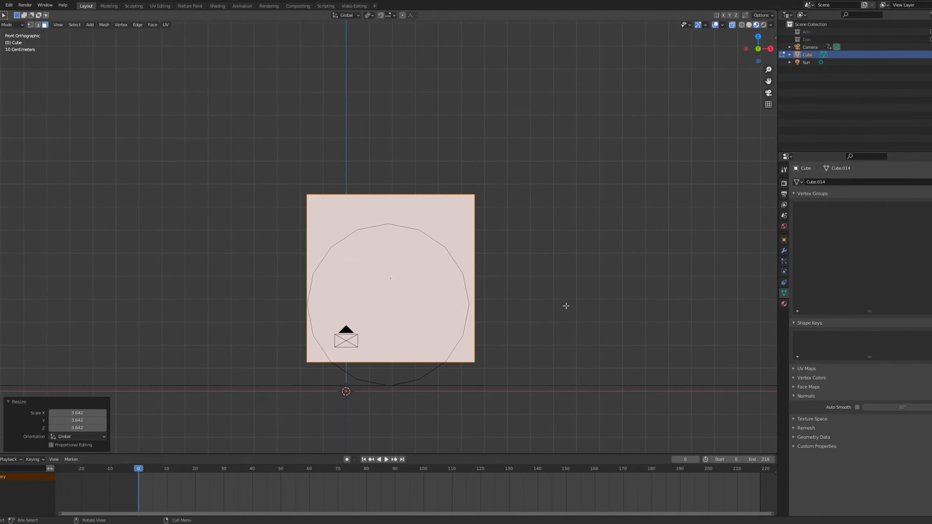
{"action": "key", "text": "s"}
{"action": "left_click", "coordinate": [600, 289]}
{"action": "key", "text": "g"}
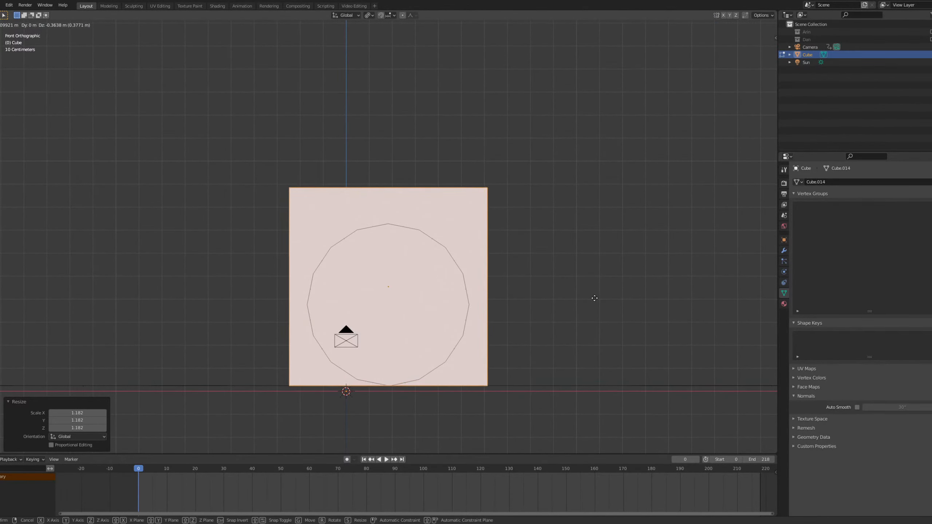
{"action": "left_click", "coordinate": [594, 298]}
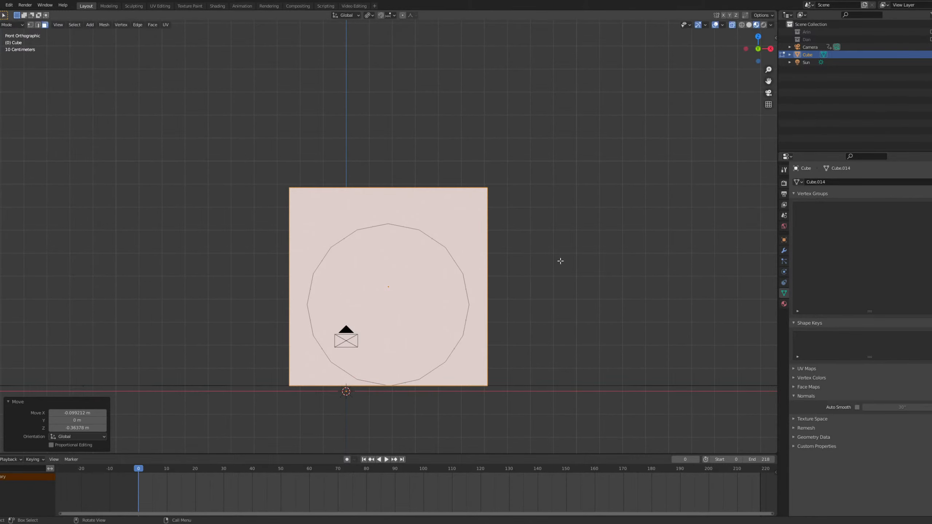
Add one centred horizontal loop cut around the large cube at half height.
{"action": "scroll", "coordinate": [557, 320], "scroll_direction": "up", "scroll_amount": 2}
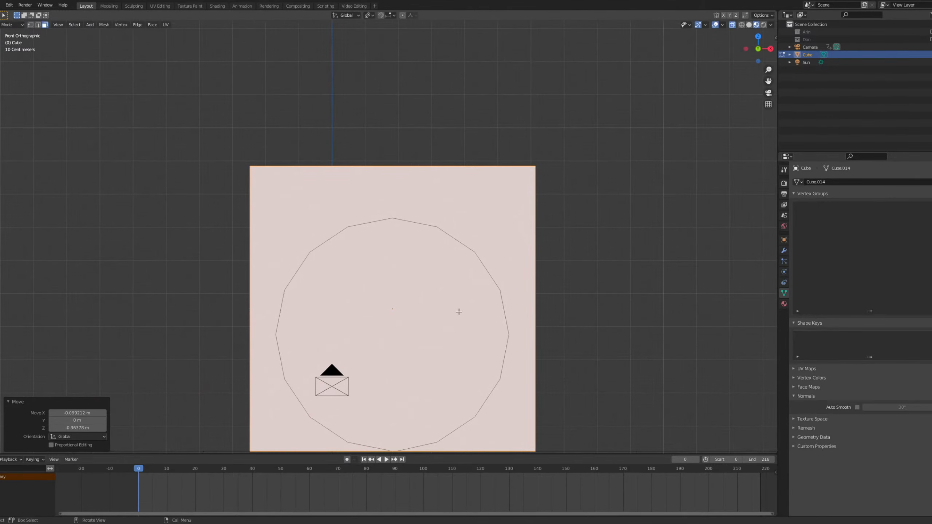
{"action": "key", "text": "ctrl+r"}
{"action": "left_click", "coordinate": [254, 345]}
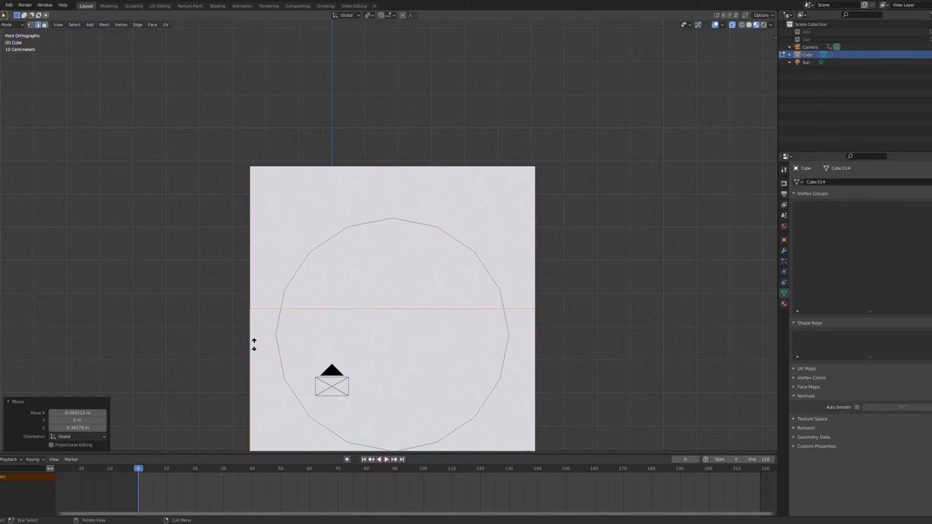
{"action": "right_click", "coordinate": [262, 350]}
{"action": "key", "text": "1"}
{"action": "left_click_drag", "start_coordinate": [232, 292], "coordinate": [259, 322]}
{"action": "middle_click_drag", "start_coordinate": [261, 332], "coordinate": [278, 245], "text": "shift"}
{"action": "left_click_drag", "start_coordinate": [247, 344], "coordinate": [284, 378], "text": "shift"}
{"action": "key", "text": "g"}
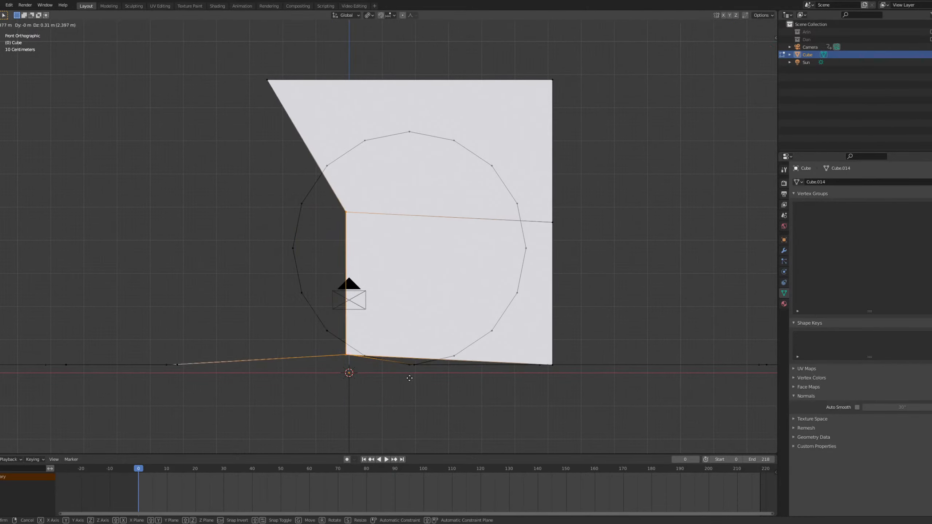
{"action": "right_click", "coordinate": [325, 385]}
Add a second horizontal loop cut centred in the cube's upper half.
{"action": "middle_click_drag", "start_coordinate": [340, 377], "coordinate": [379, 302], "text": "shift"}
{"action": "middle_click_drag", "start_coordinate": [357, 271], "coordinate": [325, 378], "text": "shift"}
{"action": "key", "text": "ctrl+r"}
{"action": "left_click", "coordinate": [263, 208]}
{"action": "right_click", "coordinate": [266, 220]}
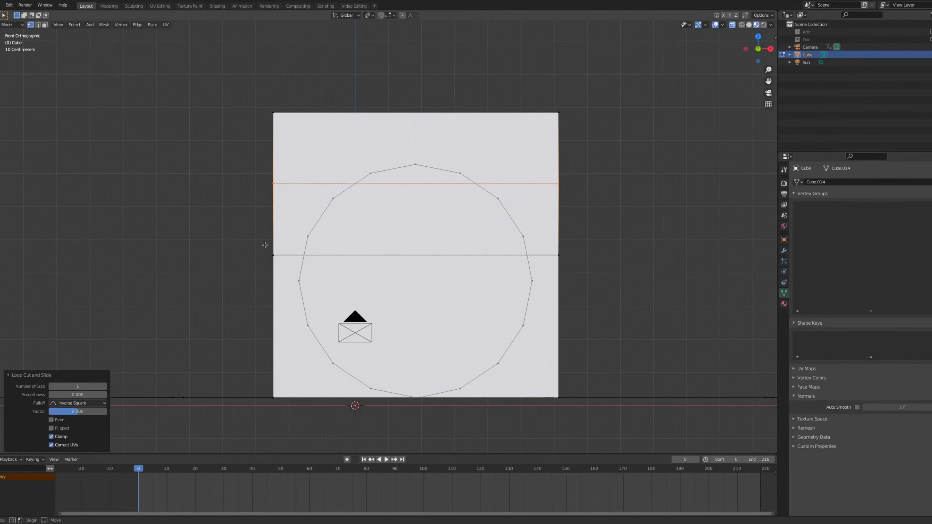
Select the middle and bottom vertices on the cube's left side and move them about 0.7 m inward along X.
{"action": "left_click", "coordinate": [259, 239]}
{"action": "middle_click_drag", "start_coordinate": [271, 398], "coordinate": [194, 347]}
{"action": "key", "text": "grave"}
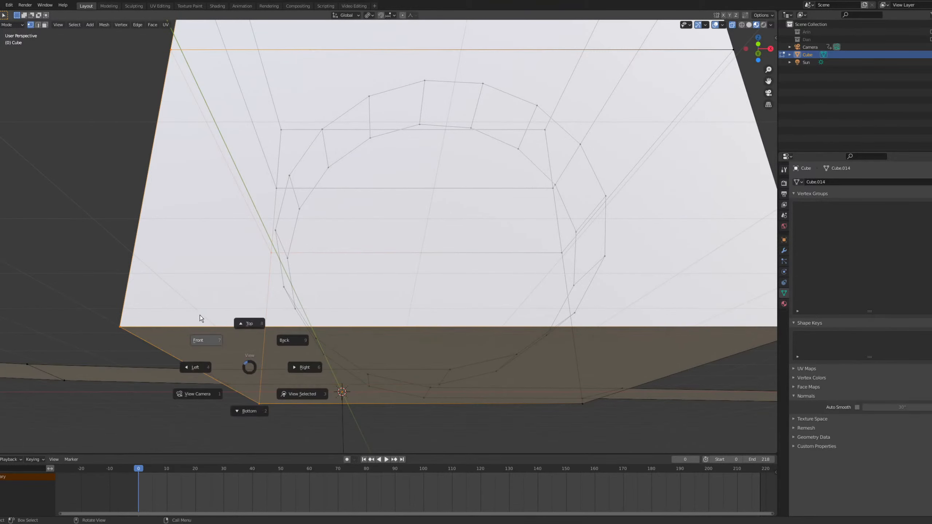
{"action": "left_click", "coordinate": [200, 314]}
{"action": "key", "text": "g"}
{"action": "key", "text": "x"}
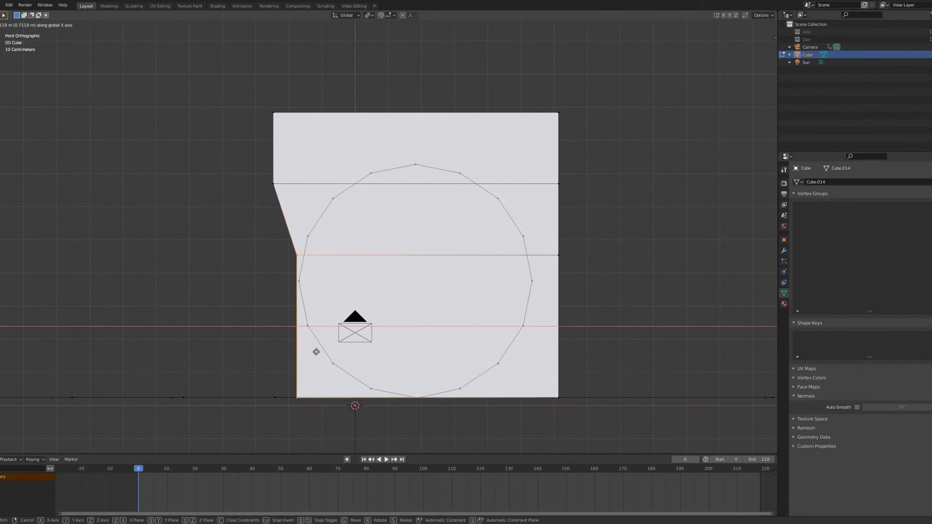
{"action": "left_click", "coordinate": [316, 350]}
Lower the upper horizontal edge loop about 0.65 m along Z.
{"action": "left_click", "coordinate": [294, 200]}
{"action": "left_click", "coordinate": [558, 183], "text": "shift"}
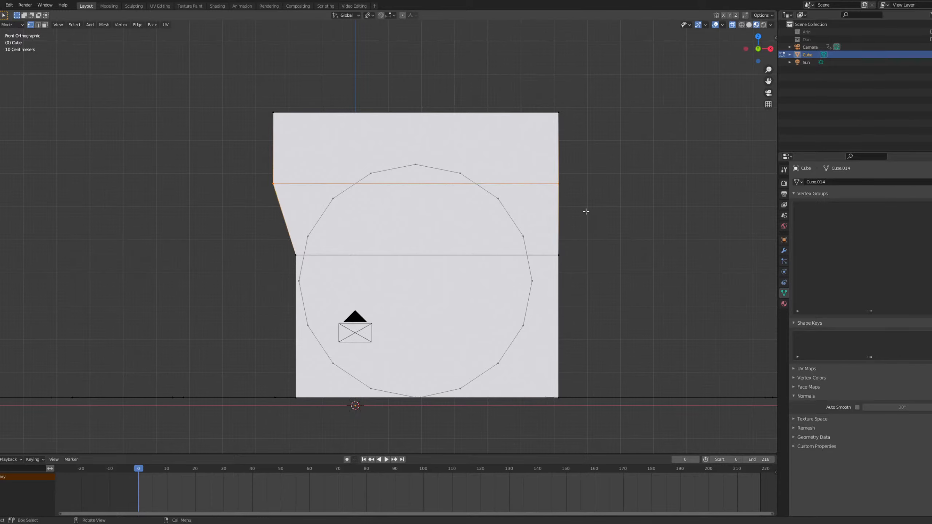
{"action": "key", "text": "g"}
{"action": "key", "text": "z"}
{"action": "left_click", "coordinate": [583, 234]}
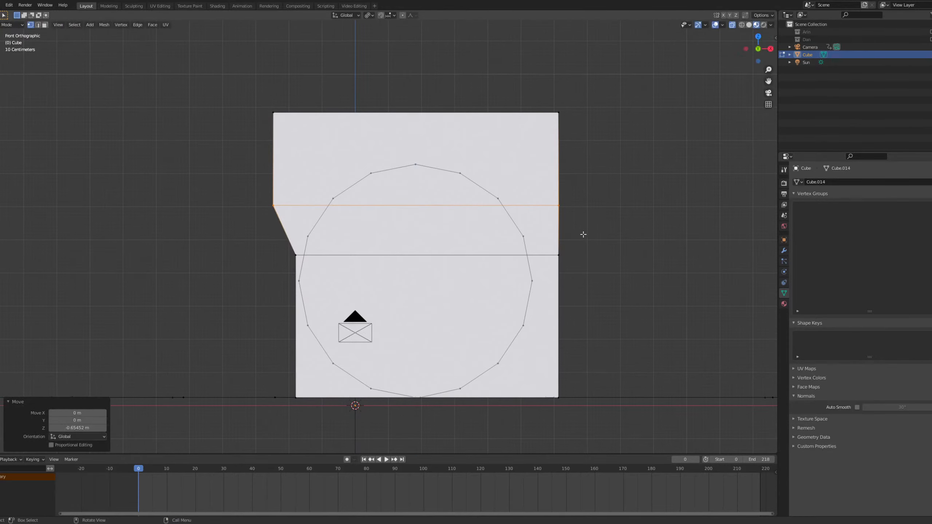
Lower the middle horizontal edge loop about 0.63 m along Z.
{"action": "left_click", "coordinate": [295, 254]}
{"action": "left_click", "coordinate": [558, 254], "text": "shift"}
{"action": "key", "text": "g"}
{"action": "key", "text": "z"}
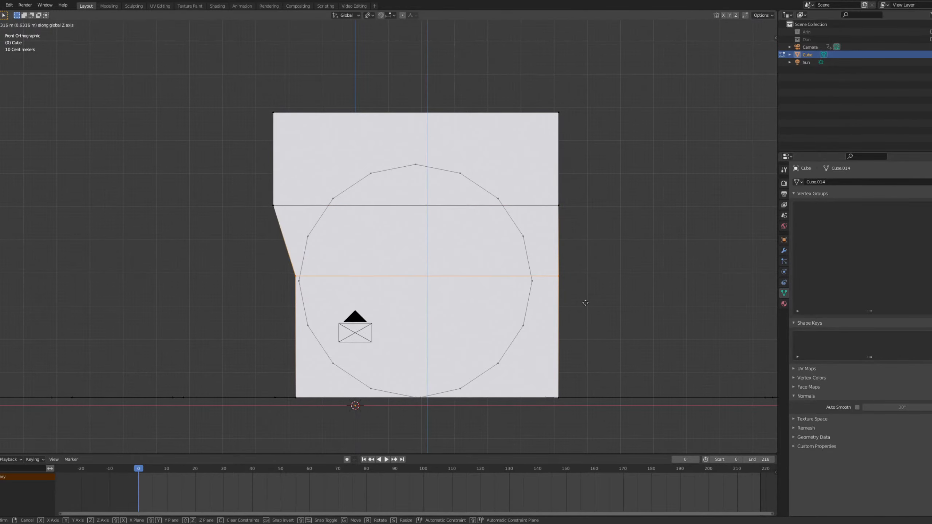
{"action": "left_click", "coordinate": [585, 303]}
{"action": "middle_click_drag", "start_coordinate": [360, 294], "coordinate": [378, 247], "text": "shift"}
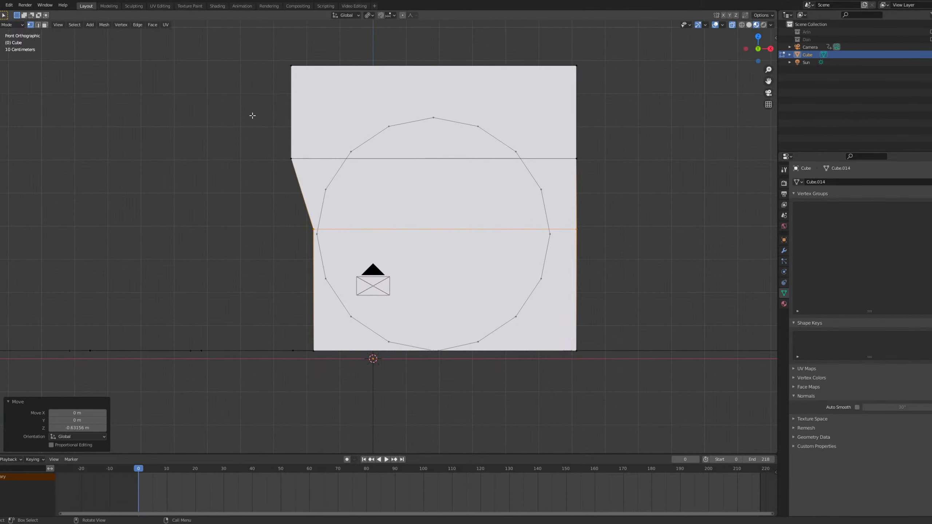
Select all vertices on the block's left side and move them about -0.75 m along X, widening the gap to the loop.
{"action": "left_click_drag", "start_coordinate": [277, 52], "coordinate": [323, 253]}
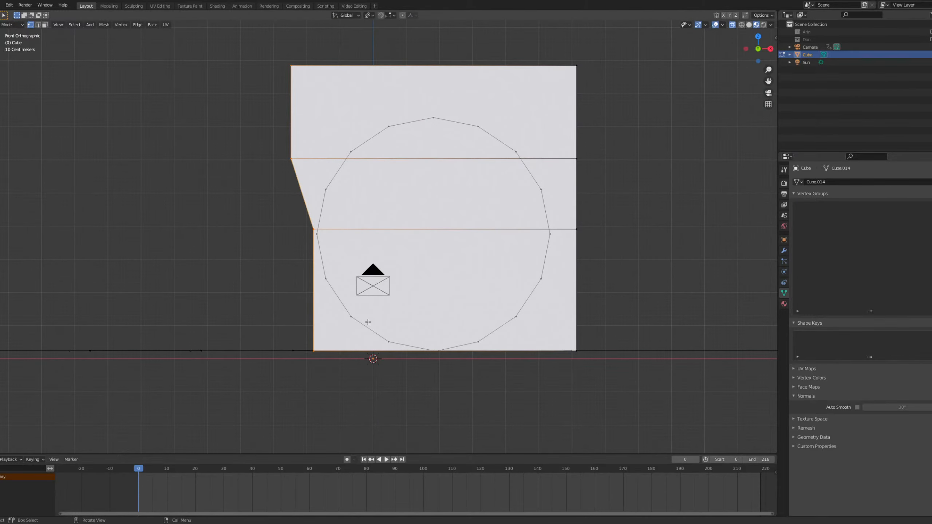
{"action": "scroll", "coordinate": [368, 322], "scroll_direction": "up", "scroll_amount": 1}
{"action": "key", "text": "g"}
{"action": "key", "text": "x"}
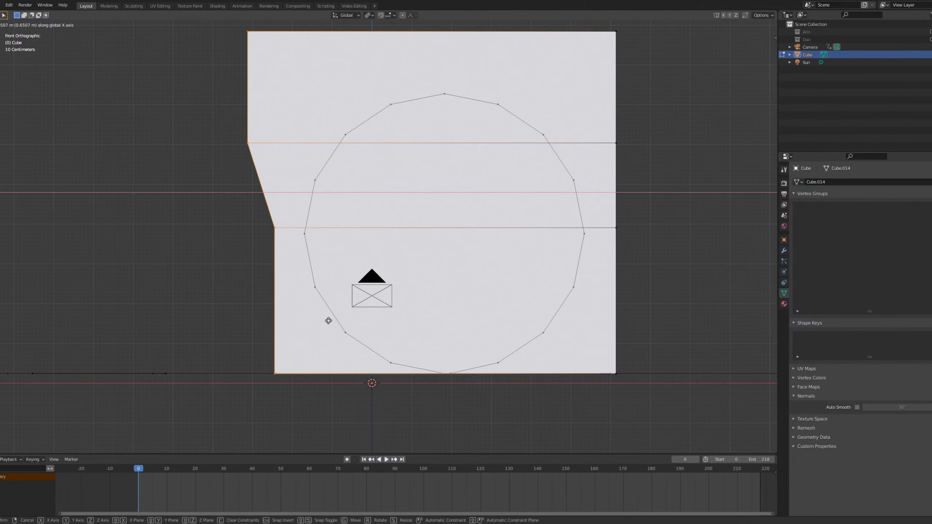
{"action": "left_click", "coordinate": [325, 319]}
{"action": "scroll", "coordinate": [325, 319], "scroll_direction": "down", "scroll_amount": 1}
{"action": "middle_click_drag", "start_coordinate": [285, 342], "coordinate": [259, 425], "text": "shift"}
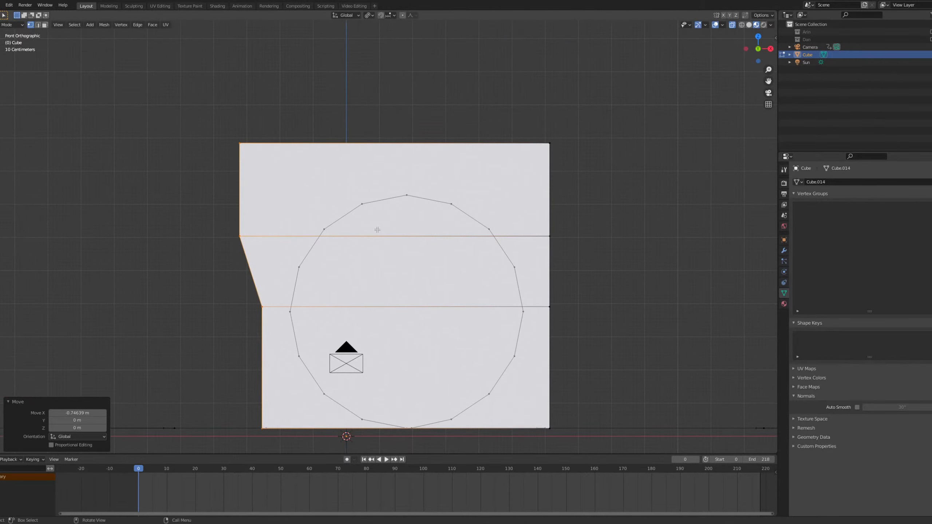
{"action": "middle_click_drag", "start_coordinate": [517, 383], "coordinate": [480, 302], "text": "shift"}
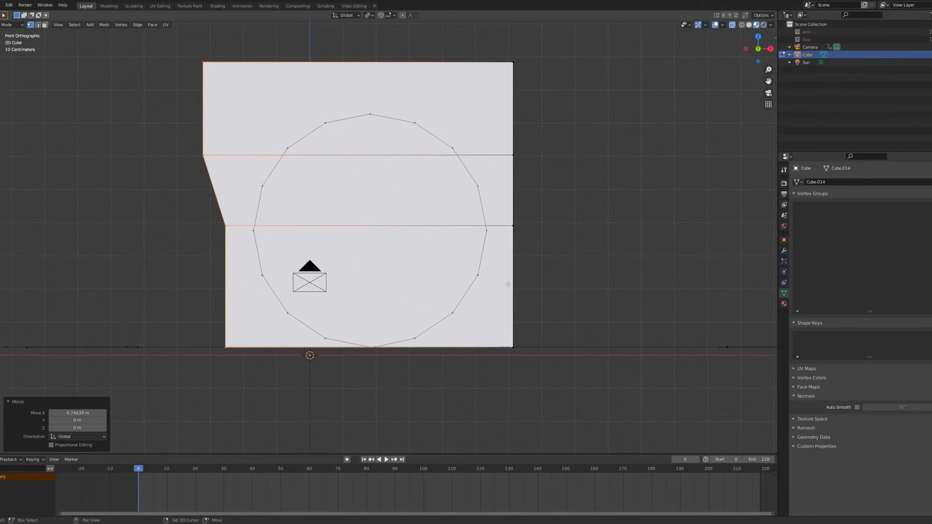
{"action": "middle_click_drag", "start_coordinate": [519, 342], "coordinate": [507, 337]}
{"action": "left_click_drag", "start_coordinate": [511, 341], "coordinate": [530, 360]}
{"action": "left_click_drag", "start_coordinate": [554, 413], "coordinate": [597, 444], "text": "shift"}
{"action": "key", "text": "grave"}
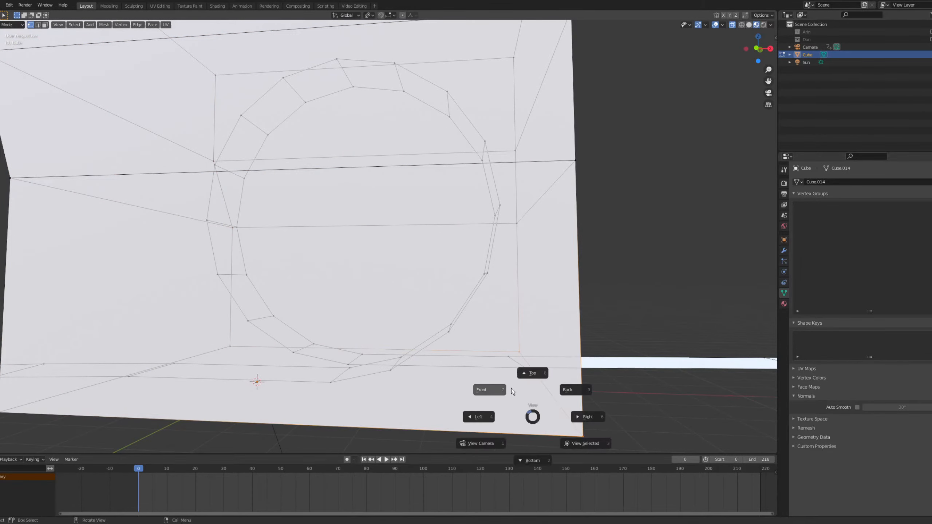
{"action": "left_click", "coordinate": [511, 388]}
{"action": "key", "text": "g"}
{"action": "key", "text": "z"}
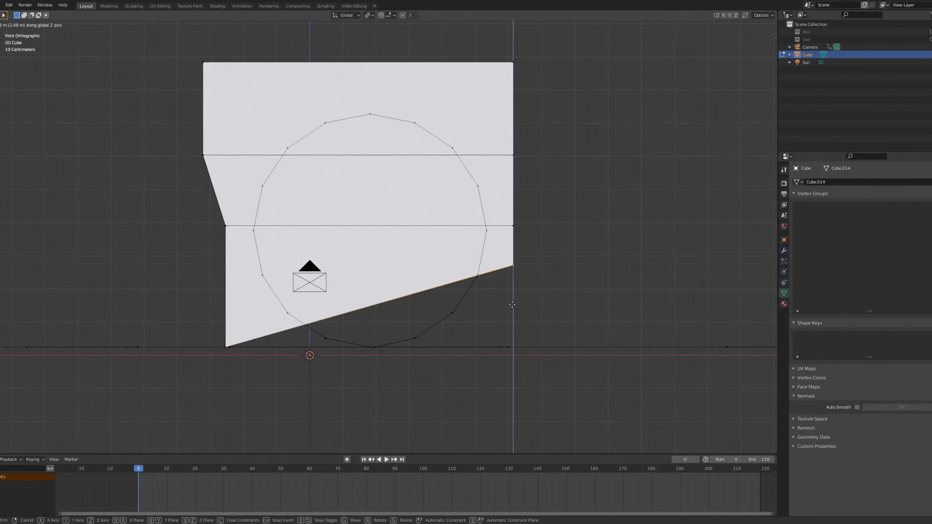
{"action": "right_click", "coordinate": [513, 315]}
Add one centred vertical loop cut through the middle of the block.
{"action": "key", "text": "ctrl+r"}
{"action": "left_click", "coordinate": [349, 217]}
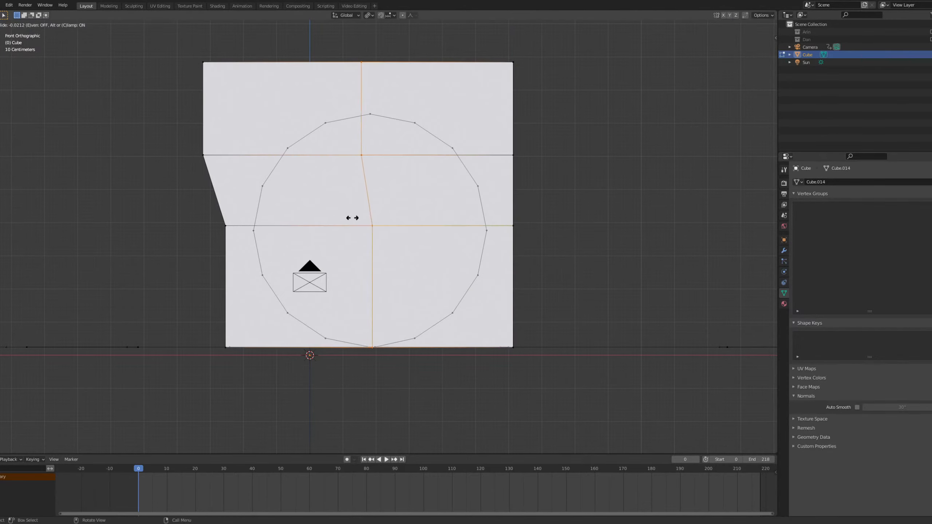
{"action": "right_click", "coordinate": [350, 226]}
Select only the block's bottom-right corner vertices and raise them about 2.56 m along Z.
{"action": "middle_click_drag", "start_coordinate": [528, 349], "coordinate": [523, 357]}
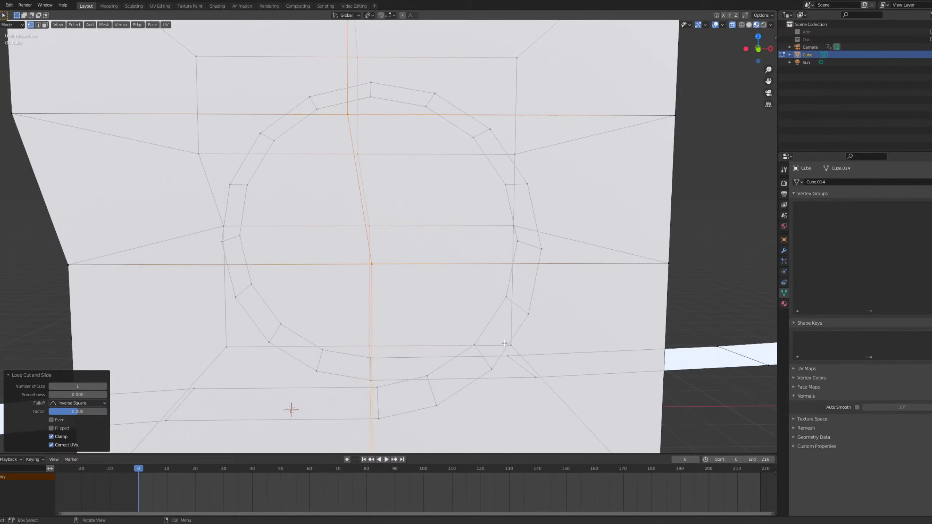
{"action": "key", "text": "alt+a"}
{"action": "key", "text": "grave"}
{"action": "left_click", "coordinate": [470, 319]}
{"action": "left_click_drag", "start_coordinate": [502, 327], "coordinate": [525, 355]}
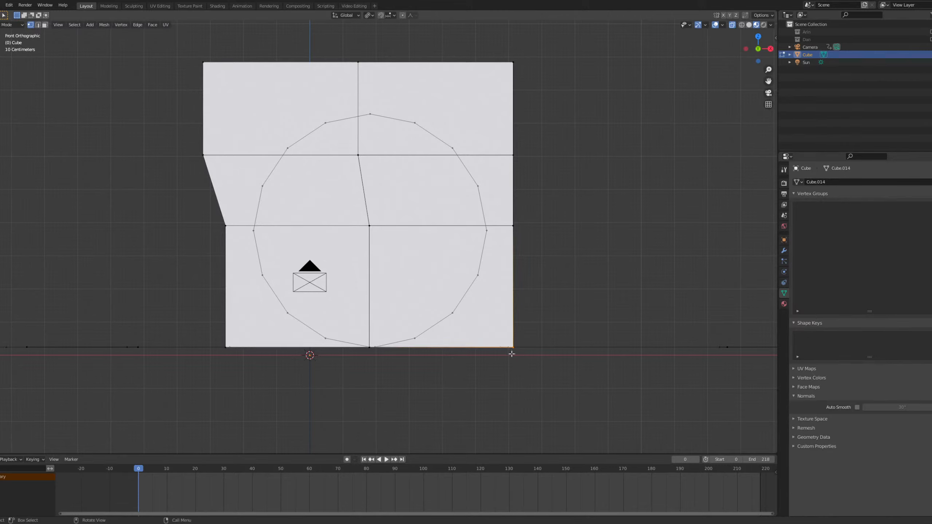
{"action": "key", "text": "g"}
{"action": "key", "text": "z"}
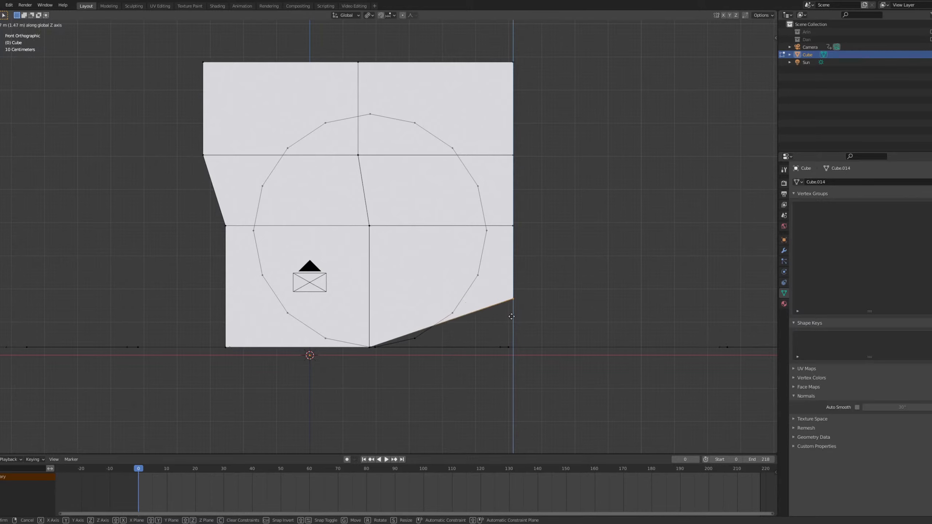
{"action": "left_click", "coordinate": [513, 280]}
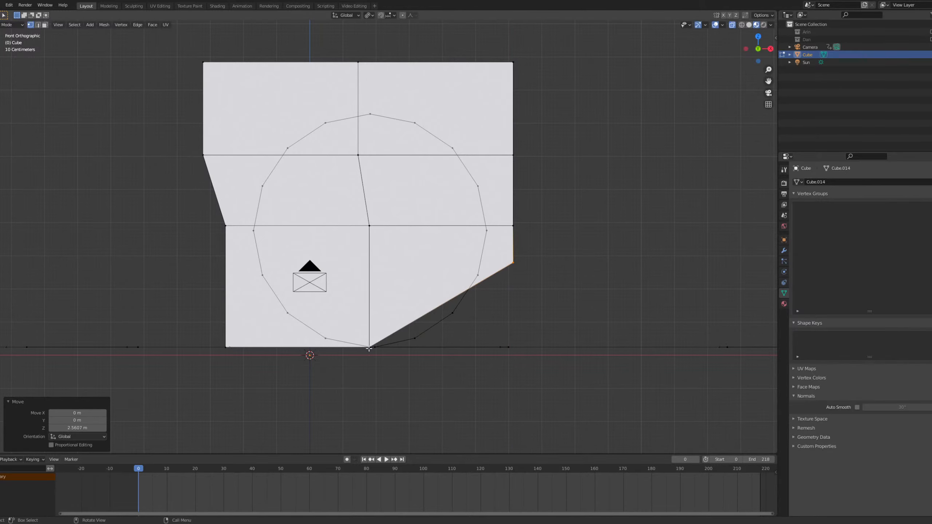
Select the block's bottom-middle vertices and lower them about 1.16 m along Z.
{"action": "middle_click_drag", "start_coordinate": [369, 348], "coordinate": [365, 399]}
{"action": "left_click_drag", "start_coordinate": [345, 398], "coordinate": [344, 398], "text": "shift"}
{"action": "key", "text": "grave"}
{"action": "left_click", "coordinate": [319, 368]}
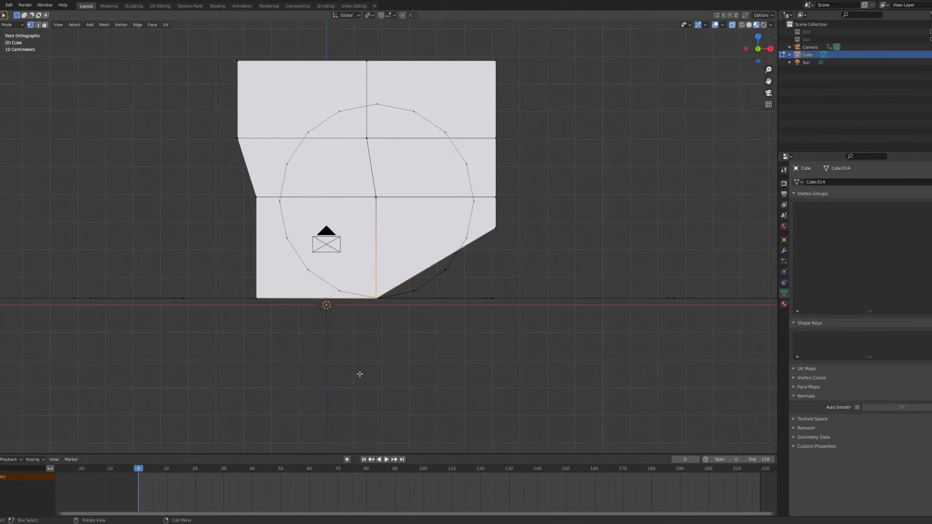
{"action": "key", "text": "g"}
{"action": "key", "text": "z"}
{"action": "left_click", "coordinate": [379, 367]}
Move the bottom-middle vertices about 0.96 m along X and lower them about 0.94 m further along Z.
{"action": "key", "text": "g"}
{"action": "key", "text": "x"}
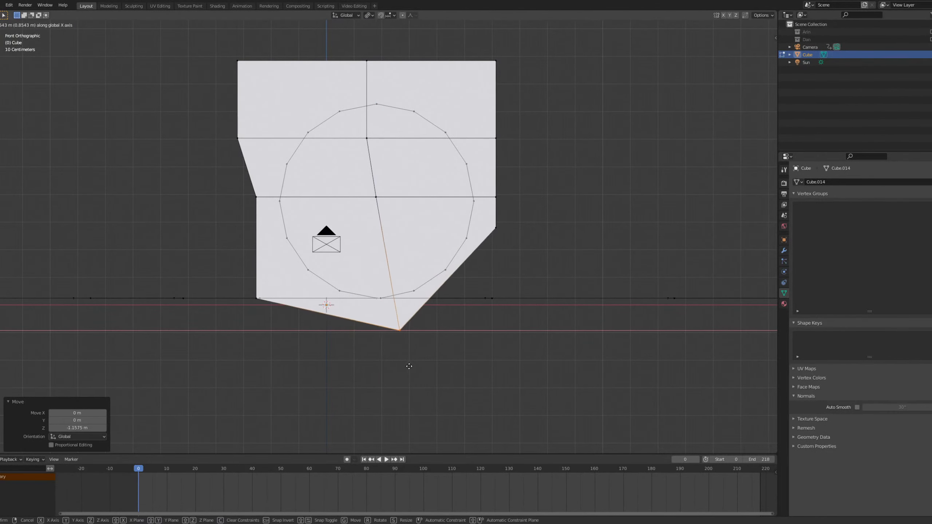
{"action": "left_click", "coordinate": [404, 368]}
{"action": "key", "text": "g"}
{"action": "key", "text": "z"}
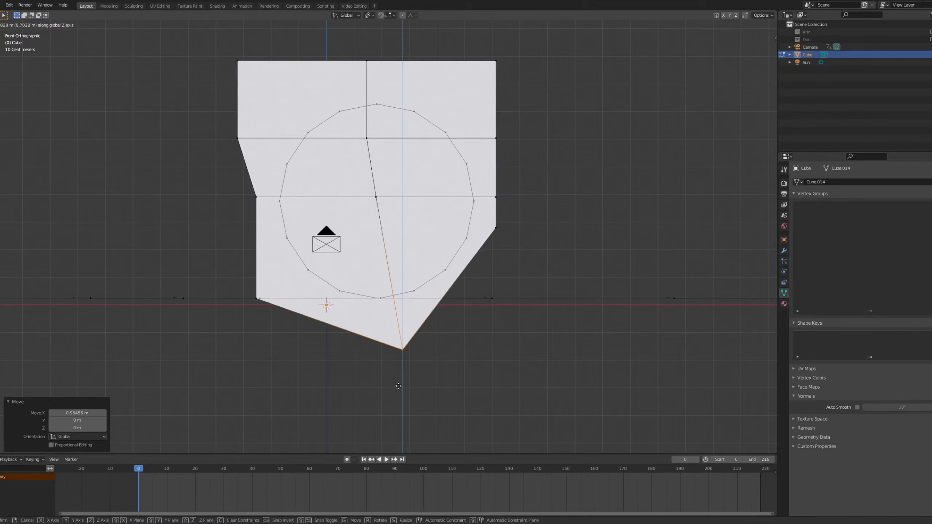
{"action": "left_click", "coordinate": [399, 388]}
Select the block's bottom-left corner vertices and raise them about 1.55 m along Z.
{"action": "middle_click_drag", "start_coordinate": [399, 388], "coordinate": [373, 386]}
{"action": "key", "text": "grave"}
{"action": "left_click", "coordinate": [294, 378]}
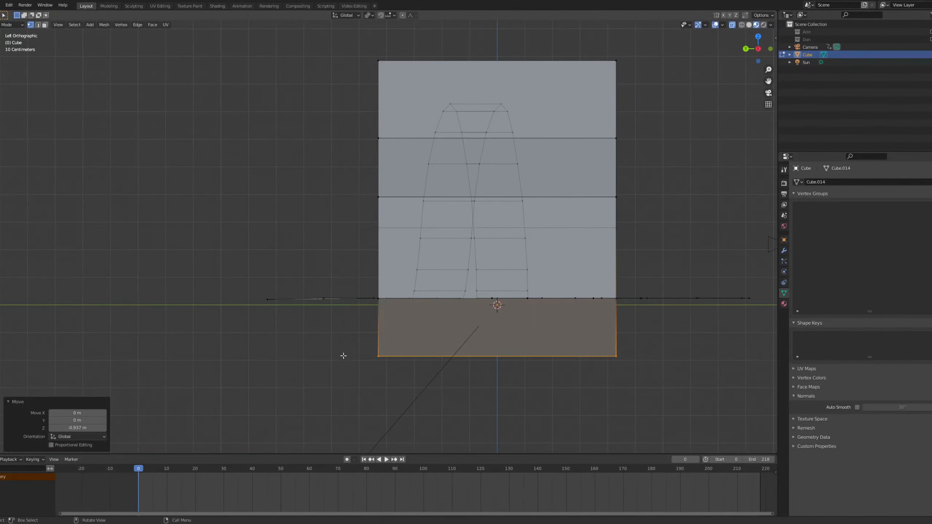
{"action": "key", "text": "grave"}
{"action": "left_click", "coordinate": [307, 323]}
{"action": "scroll", "coordinate": [381, 353], "scroll_direction": "up", "scroll_amount": 3}
{"action": "middle_click_drag", "start_coordinate": [382, 353], "coordinate": [355, 342], "text": "shift"}
{"action": "left_click_drag", "start_coordinate": [297, 333], "coordinate": [298, 333]}
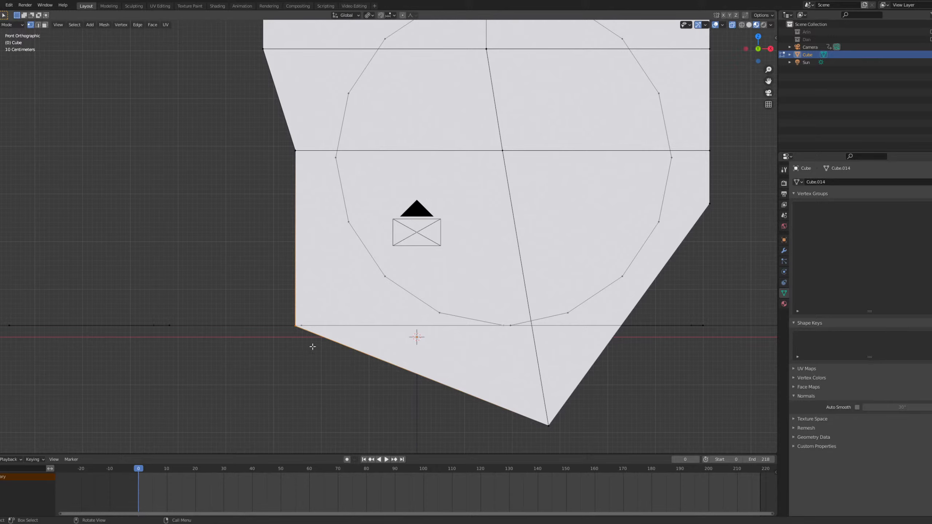
{"action": "key", "text": "g"}
{"action": "key", "text": "z"}
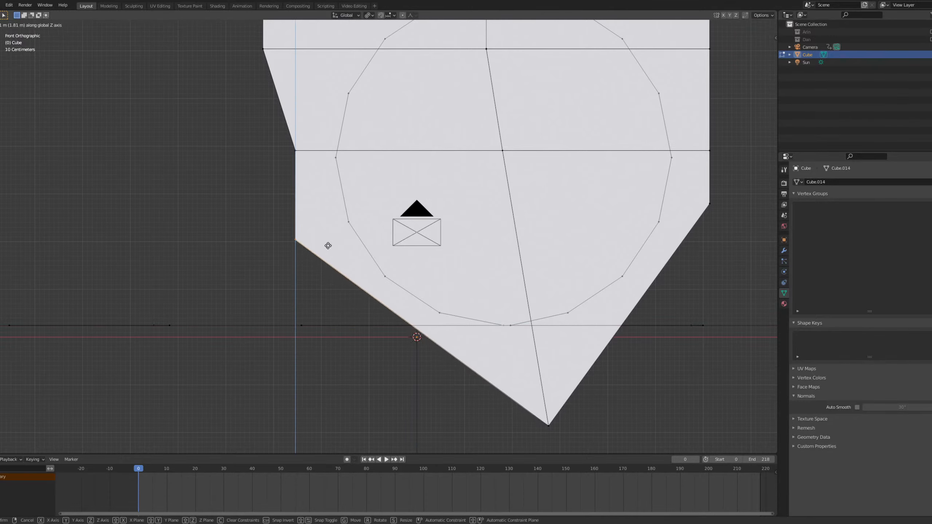
{"action": "left_click", "coordinate": [328, 259]}
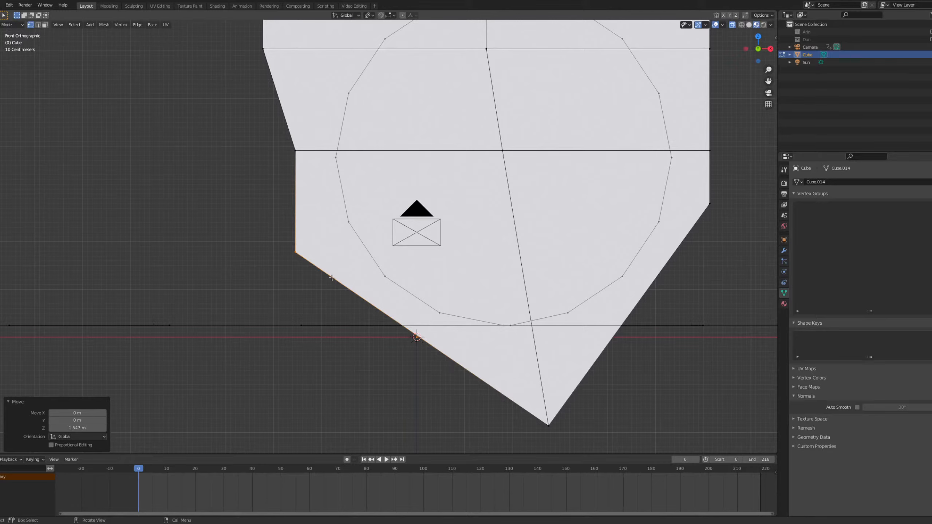
Select the whole linked block and scale it to about 0.295 along Y.
{"action": "scroll", "coordinate": [341, 304], "scroll_direction": "down", "scroll_amount": 3}
{"action": "middle_click_drag", "start_coordinate": [332, 308], "coordinate": [439, 270]}
{"action": "key", "text": "grave"}
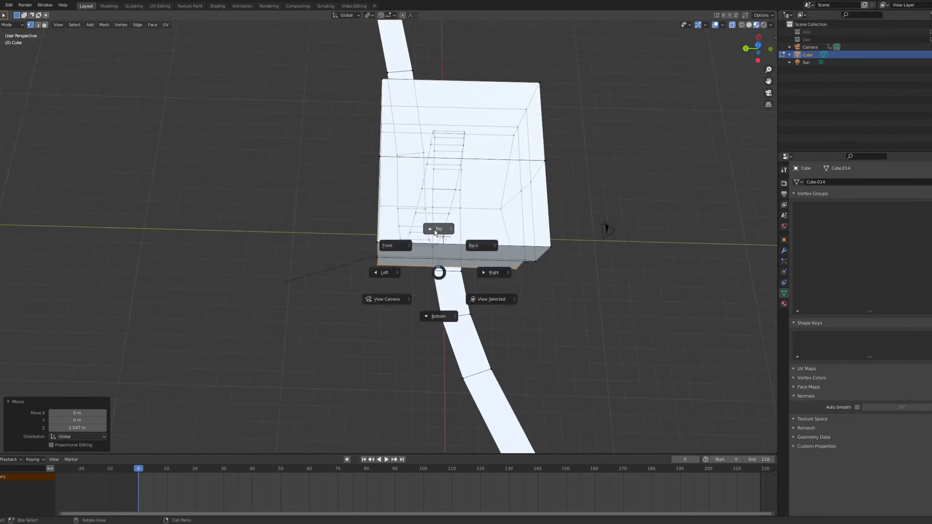
{"action": "left_click", "coordinate": [454, 246]}
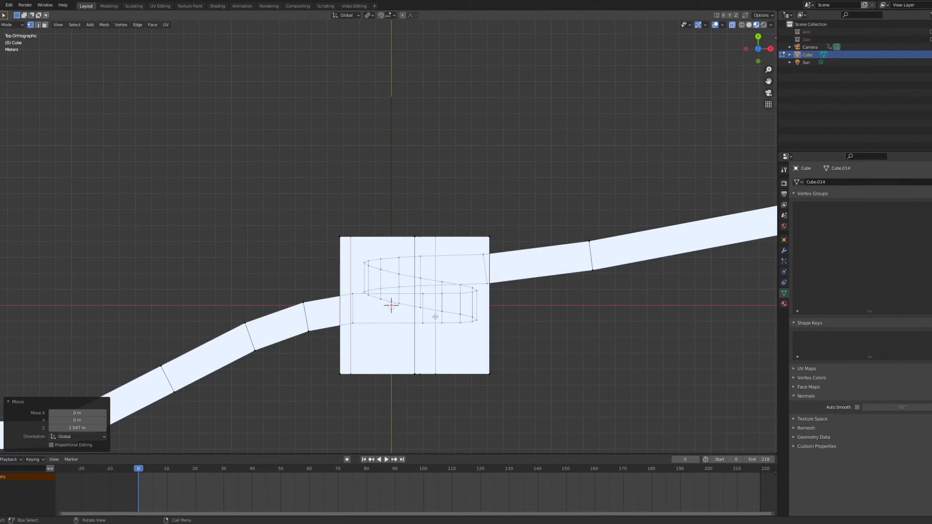
{"action": "middle_click_drag", "start_coordinate": [435, 316], "coordinate": [502, 307]}
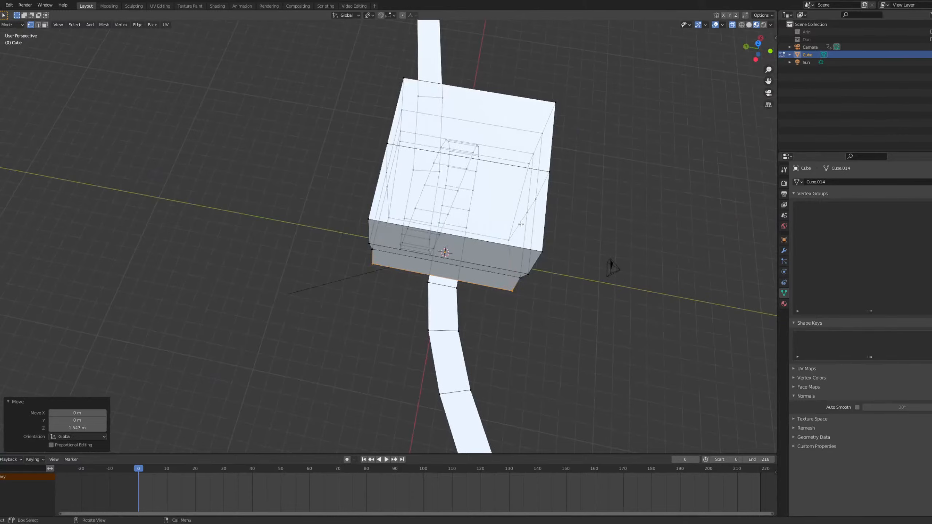
{"action": "key", "text": "l"}
{"action": "middle_click_drag", "start_coordinate": [555, 223], "coordinate": [514, 205]}
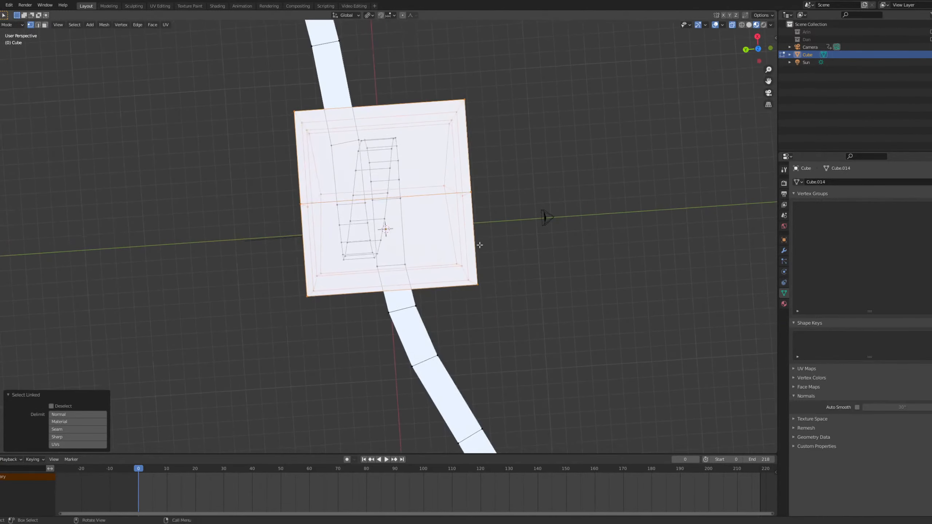
{"action": "key", "text": "g"}
{"action": "key", "text": "y"}
{"action": "left_click", "coordinate": [427, 183]}
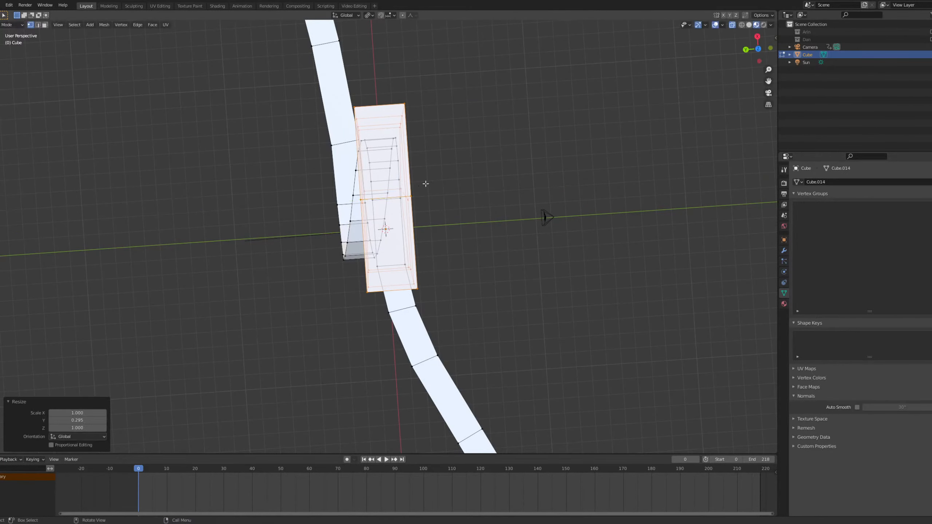
Select all the block's front and back faces and delete them, leaving only its outer rim around the loop.
{"action": "middle_click_drag", "start_coordinate": [426, 183], "coordinate": [354, 184]}
{"action": "key", "text": "3"}
{"action": "key", "text": "grave"}
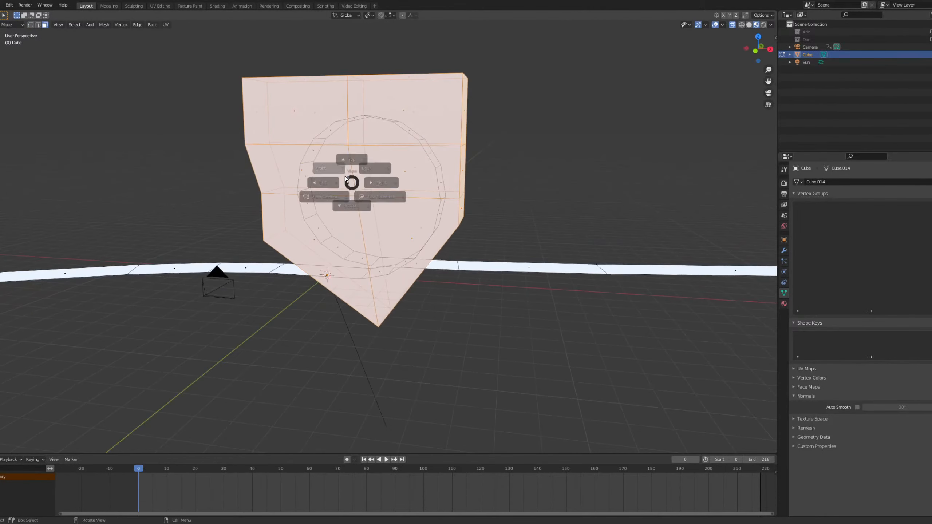
{"action": "left_click", "coordinate": [305, 154]}
{"action": "left_click_drag", "start_coordinate": [295, 114], "coordinate": [311, 126]}
{"action": "left_click_drag", "start_coordinate": [292, 159], "coordinate": [313, 184], "text": "shift"}
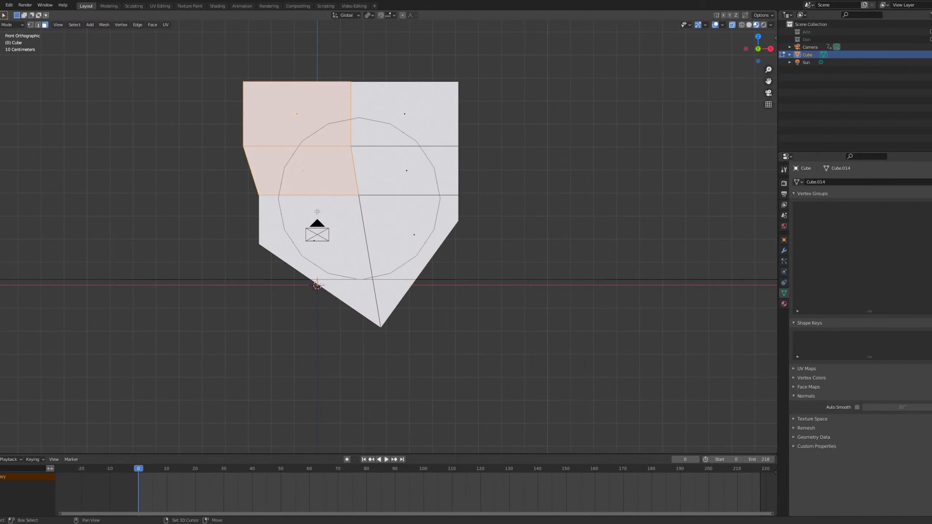
{"action": "left_click_drag", "start_coordinate": [327, 256], "coordinate": [327, 257], "text": "shift"}
{"action": "left_click_drag", "start_coordinate": [421, 246], "coordinate": [422, 246], "text": "shift"}
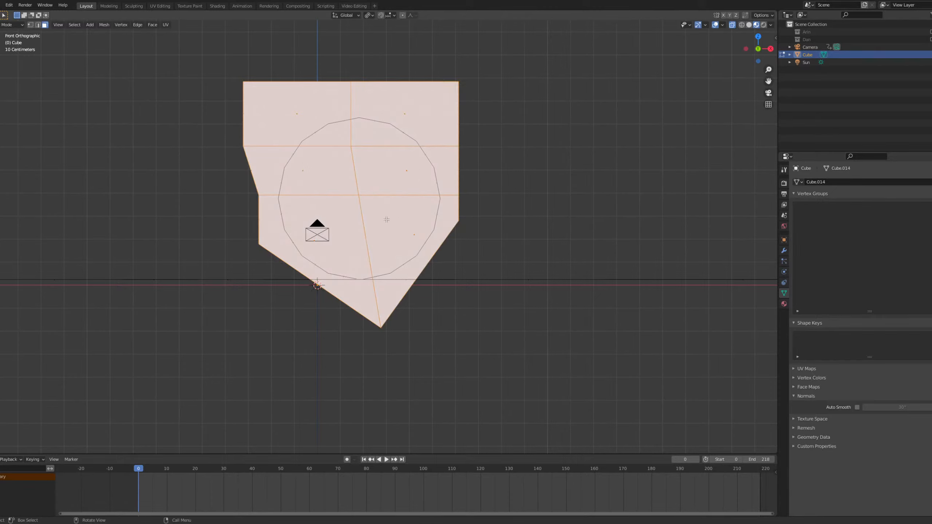
{"action": "key", "text": "x"}
{"action": "left_click", "coordinate": [362, 230]}
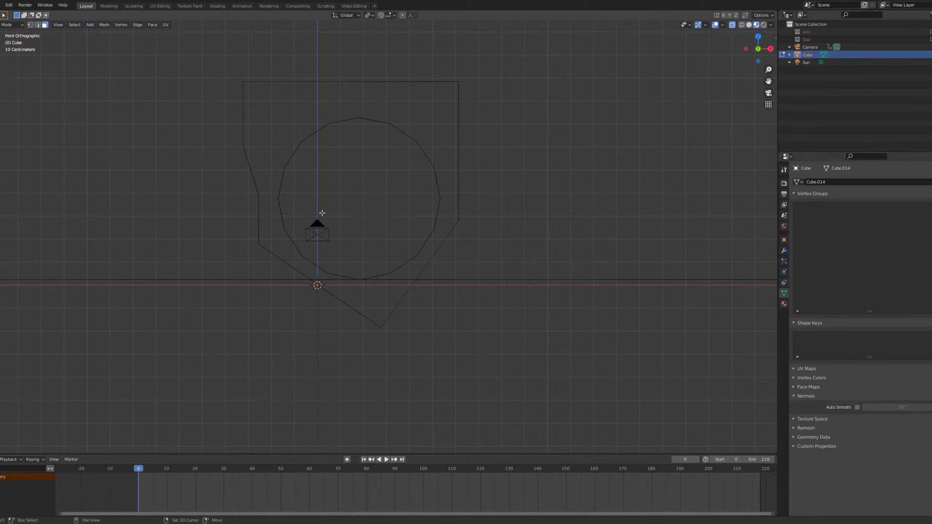
Select both vertices of the rim's bottom tip edge and rip the left and right strips apart there.
{"action": "middle_click_drag", "start_coordinate": [362, 230], "coordinate": [390, 404]}
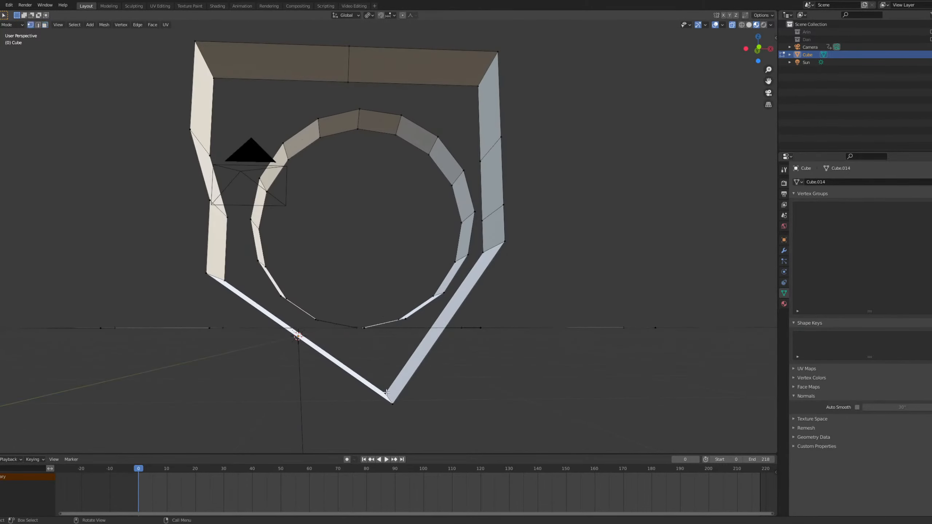
{"action": "left_click_drag", "start_coordinate": [399, 411], "coordinate": [399, 411]}
{"action": "middle_click_drag", "start_coordinate": [399, 411], "coordinate": [104, 315]}
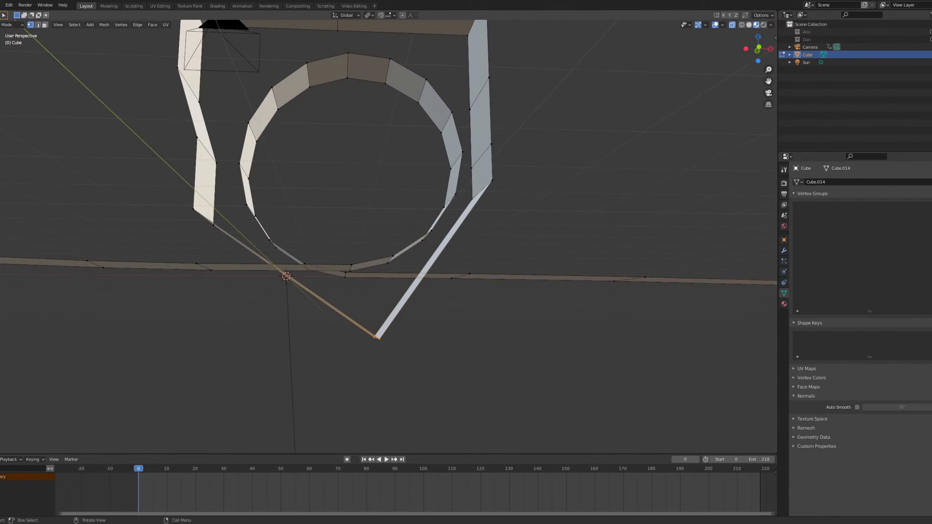
{"action": "left_click", "coordinate": [0, 314]}
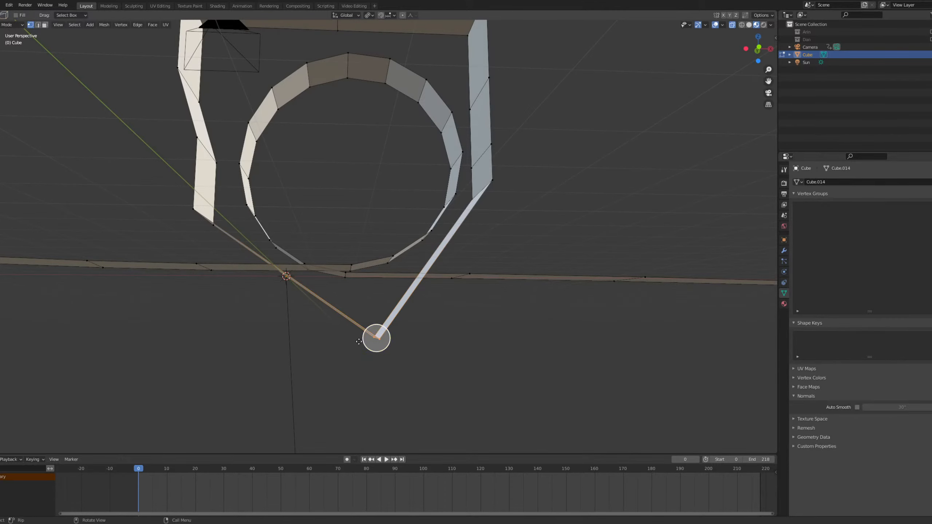
{"action": "middle_click_drag", "start_coordinate": [362, 331], "coordinate": [370, 362]}
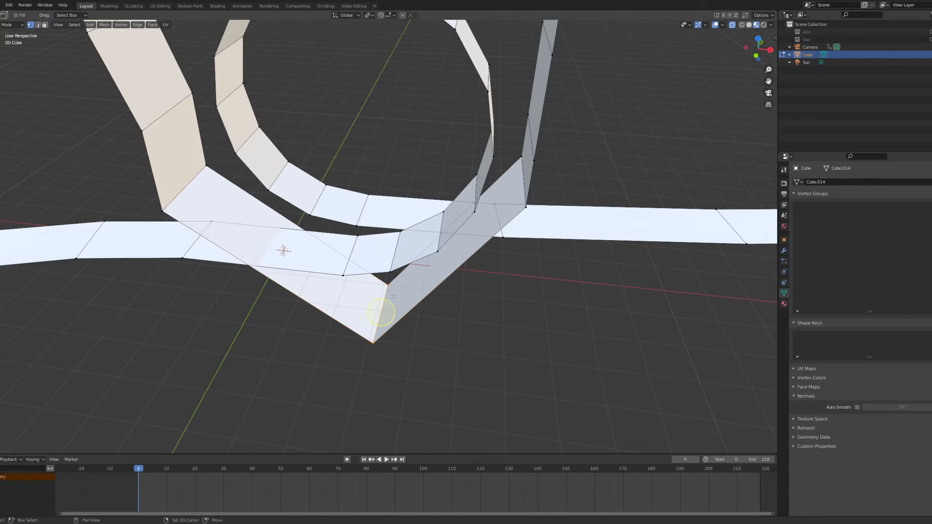
{"action": "left_click_drag", "start_coordinate": [385, 313], "coordinate": [391, 316]}
{"action": "mouse_move", "coordinate": [391, 317]}
{"action": "middle_mouse_down"}
{"action": "mouse_move", "coordinate": [408, 324]}
{"action": "mouse_move", "coordinate": [393, 326]}
{"action": "middle_mouse_up"}
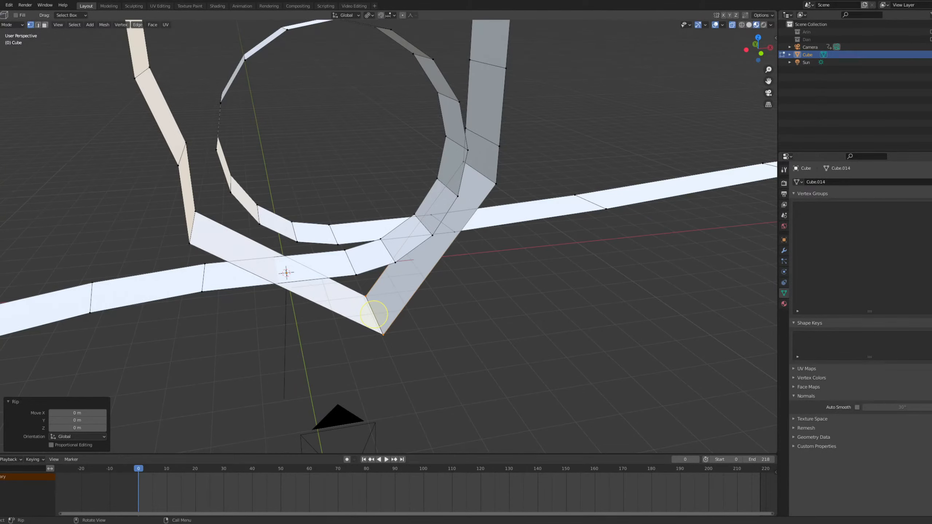
Shift the right strip's ripped bottom edge slightly along negative Y to separate it from the left strip.
{"action": "middle_click_drag", "start_coordinate": [330, 108], "coordinate": [416, 184]}
{"action": "key", "text": "grave"}
{"action": "left_click", "coordinate": [416, 154]}
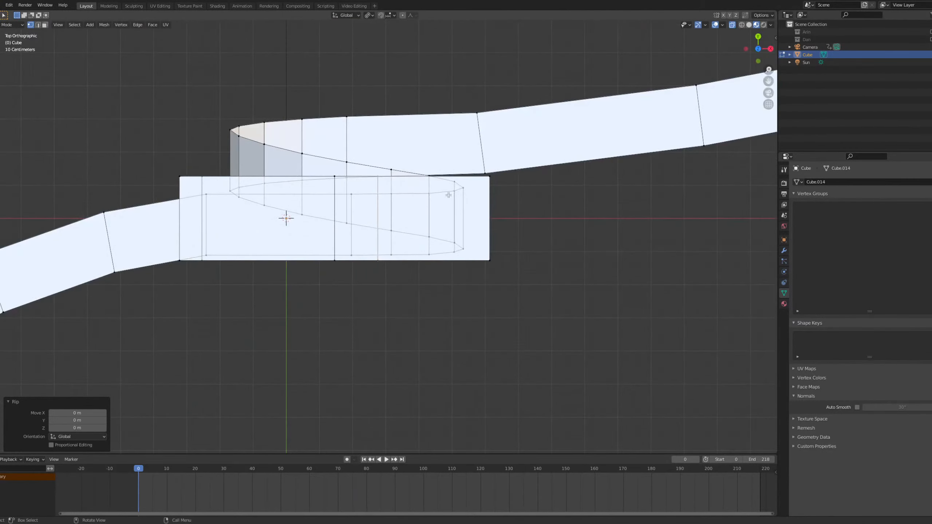
{"action": "scroll", "coordinate": [403, 246], "scroll_direction": "up", "scroll_amount": 2}
{"action": "scroll", "coordinate": [388, 249], "scroll_direction": "up", "scroll_amount": 1}
{"action": "key", "text": "g"}
{"action": "key", "text": "y"}
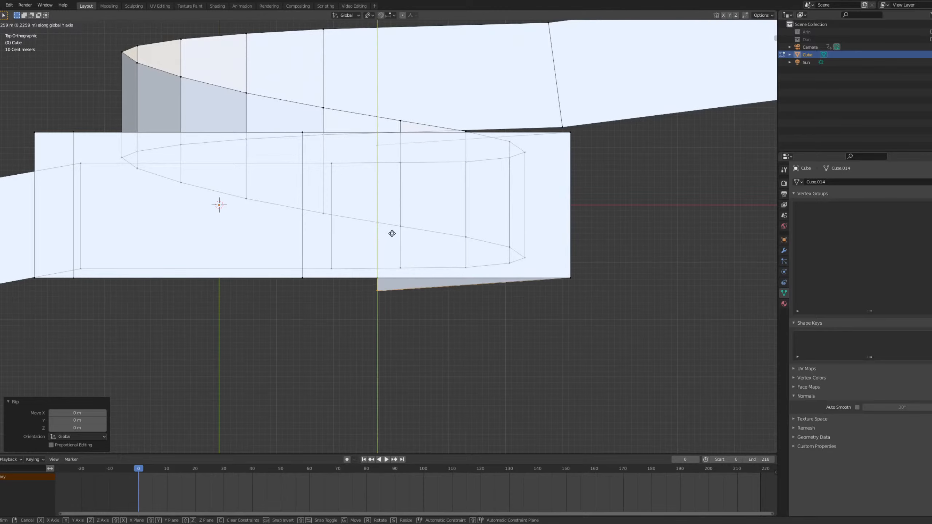
{"action": "left_click", "coordinate": [393, 224]}
Select only the left strip's two bottom tip vertices and move them along positive Y to the far side of the loop.
{"action": "scroll", "coordinate": [396, 227], "scroll_direction": "down", "scroll_amount": 3}
{"action": "middle_click_drag", "start_coordinate": [422, 261], "coordinate": [324, 348]}
{"action": "left_click", "coordinate": [370, 328]}
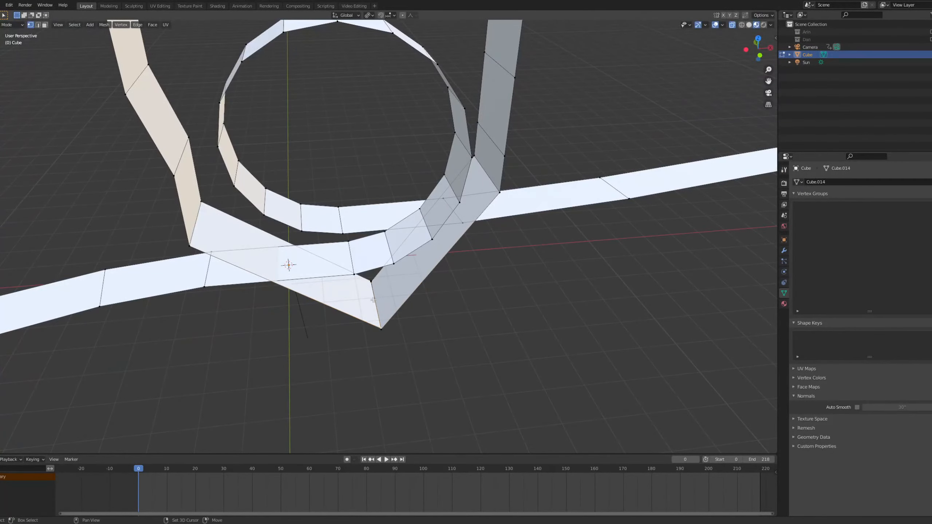
{"action": "key", "text": "grave"}
{"action": "left_click", "coordinate": [384, 244]}
{"action": "mouse_move", "coordinate": [385, 306]}
{"action": "middle_mouse_down", "text": "shift"}
{"action": "mouse_move", "coordinate": [389, 220]}
{"action": "mouse_move", "coordinate": [402, 308]}
{"action": "mouse_move", "coordinate": [378, 219]}
{"action": "mouse_move", "coordinate": [425, 333]}
{"action": "middle_mouse_up", "text": "shift"}
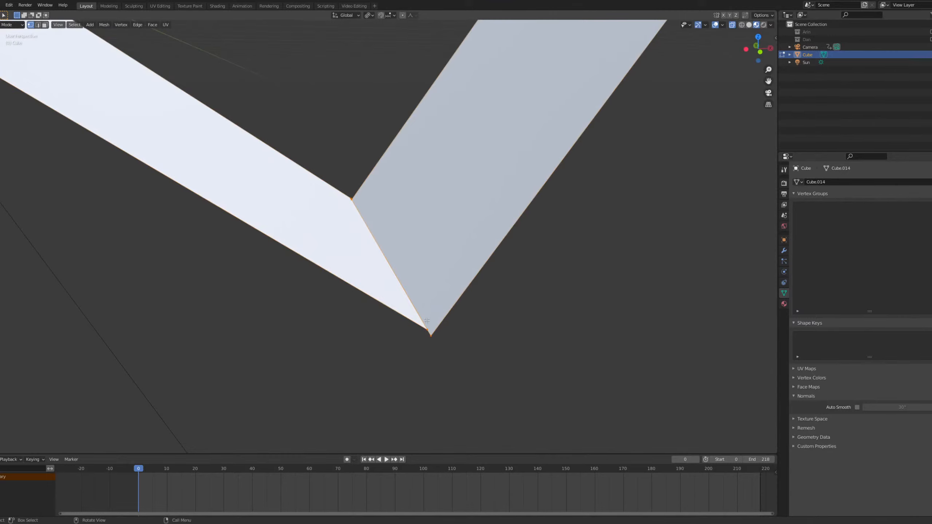
{"action": "left_click", "coordinate": [429, 335]}
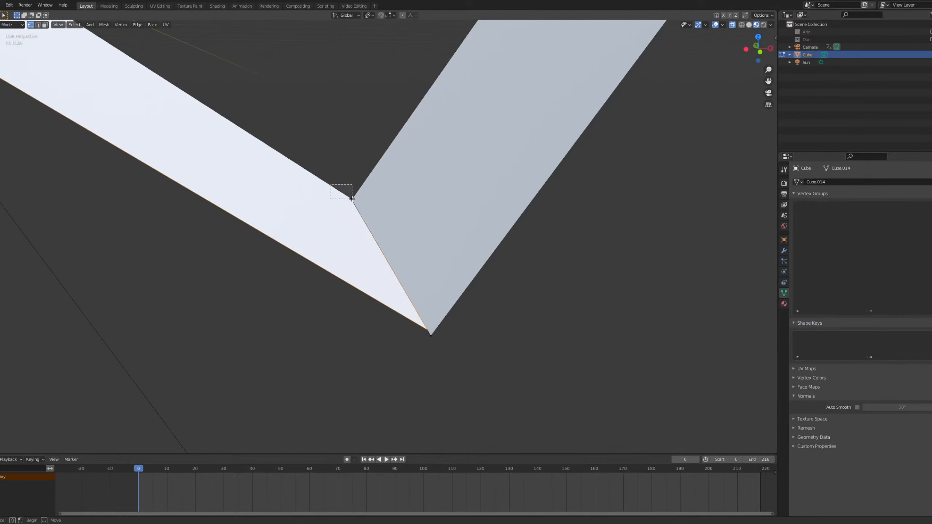
{"action": "scroll", "coordinate": [347, 208], "scroll_direction": "up", "scroll_amount": 2}
{"action": "left_click_drag", "start_coordinate": [336, 176], "coordinate": [339, 178]}
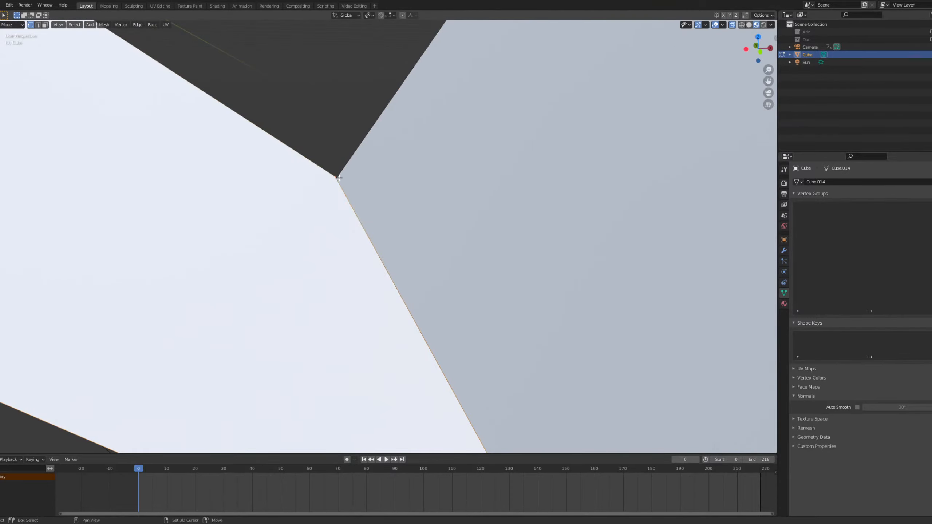
{"action": "scroll", "coordinate": [361, 191], "scroll_direction": "down", "scroll_amount": 8}
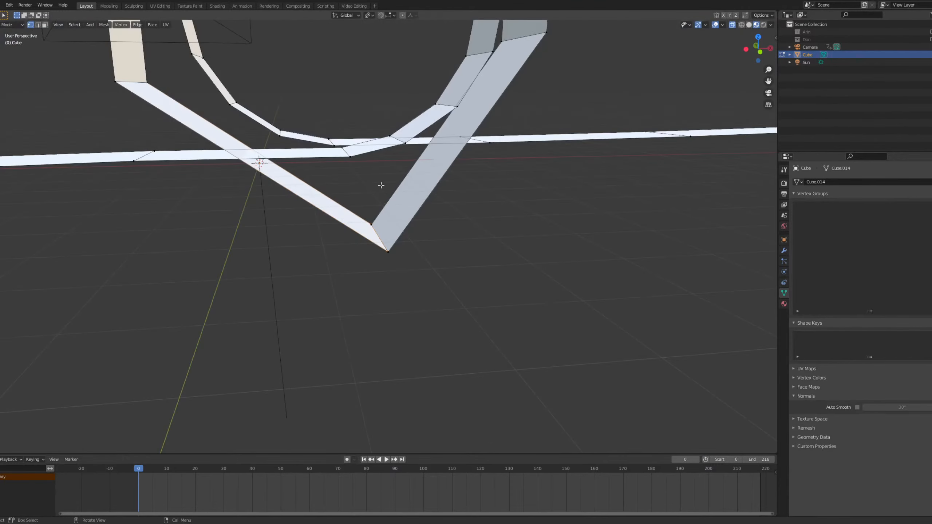
{"action": "middle_click_drag", "start_coordinate": [381, 186], "coordinate": [368, 258]}
{"action": "key", "text": "grave"}
{"action": "left_click", "coordinate": [365, 175]}
{"action": "key", "text": "g"}
{"action": "key", "text": "y"}
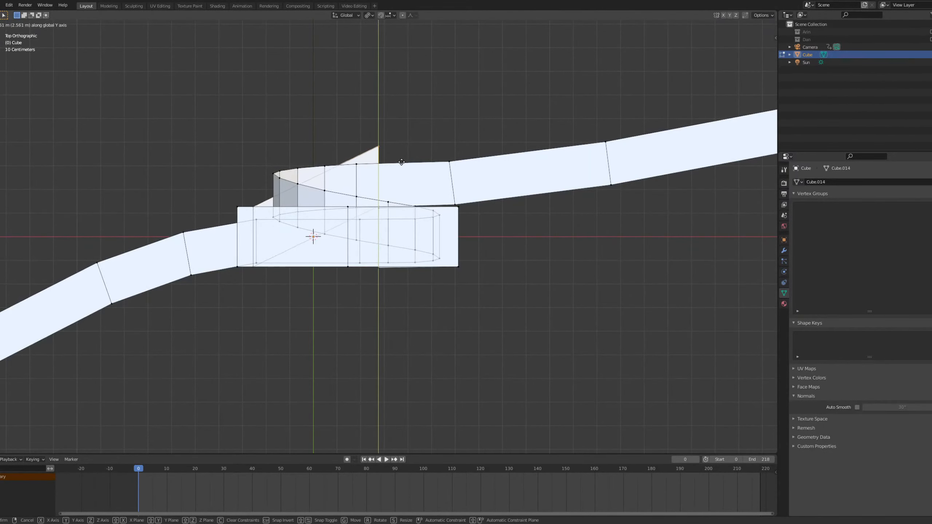
{"action": "left_click", "coordinate": [402, 170]}
Select the rim's bottom-left corner vertices and move them about 1.57 m along Y.
{"action": "middle_click_drag", "start_coordinate": [402, 171], "coordinate": [319, 151]}
{"action": "left_click_drag", "start_coordinate": [380, 160], "coordinate": [384, 165]}
{"action": "middle_click_drag", "start_coordinate": [383, 165], "coordinate": [411, 206]}
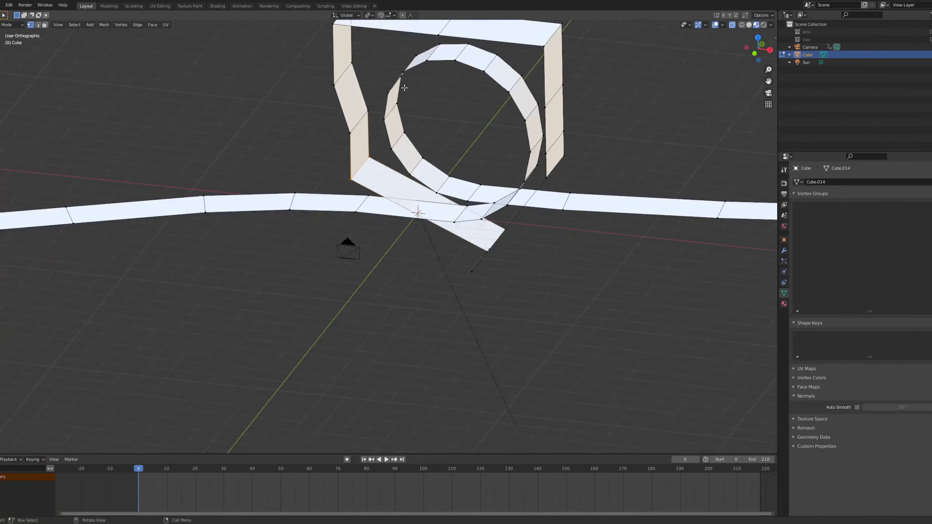
{"action": "key", "text": "KP_7"}
{"action": "scroll", "coordinate": [439, 267], "scroll_direction": "up", "scroll_amount": 6}
{"action": "key", "text": "g"}
{"action": "key", "text": "y"}
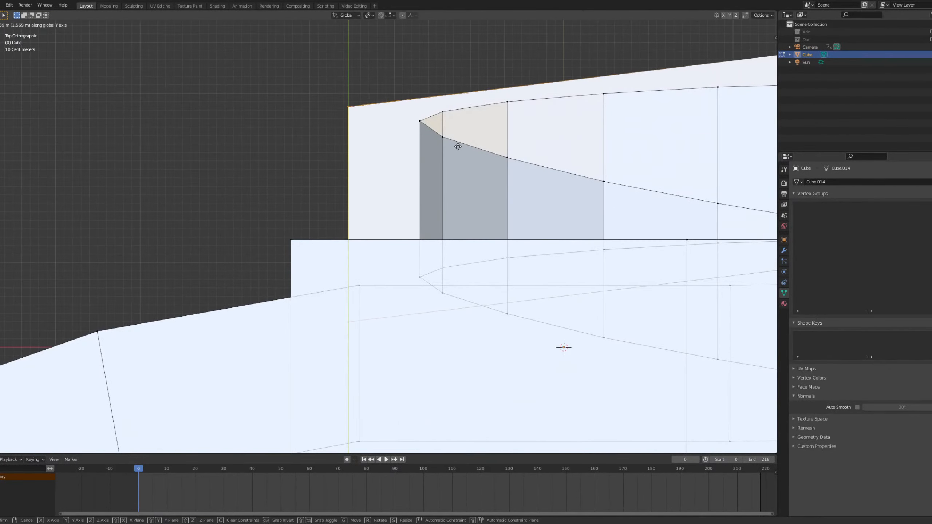
{"action": "left_click", "coordinate": [457, 146]}
Select the left side's vertices just above the bottom-left corner and move them along positive Y to follow the loop.
{"action": "scroll", "coordinate": [455, 154], "scroll_direction": "down", "scroll_amount": 5}
{"action": "middle_click_drag", "start_coordinate": [455, 155], "coordinate": [378, 222]}
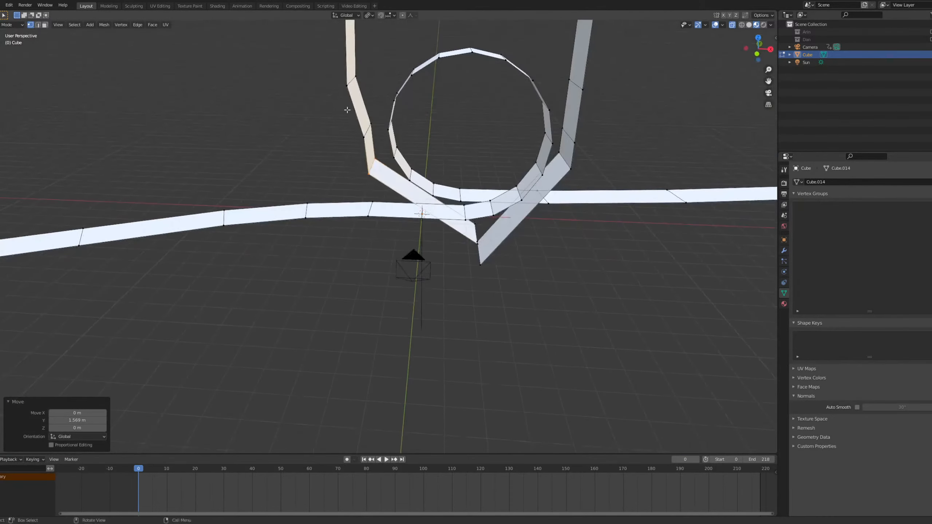
{"action": "left_click_drag", "start_coordinate": [377, 138], "coordinate": [381, 146]}
{"action": "key", "text": "KP_7"}
{"action": "scroll", "coordinate": [393, 135], "scroll_direction": "up", "scroll_amount": 5}
{"action": "key", "text": "g"}
{"action": "key", "text": "y"}
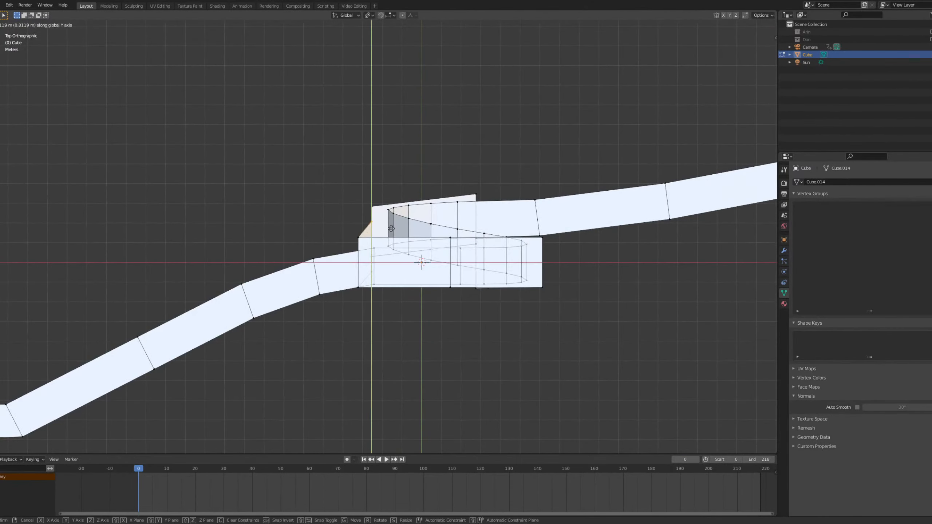
{"action": "left_click", "coordinate": [394, 215]}
Select the bottom-left corner vertices again and move them about 0.53 m further along Y.
{"action": "middle_click_drag", "start_coordinate": [394, 215], "coordinate": [408, 291]}
{"action": "left_click_drag", "start_coordinate": [320, 245], "coordinate": [320, 245]}
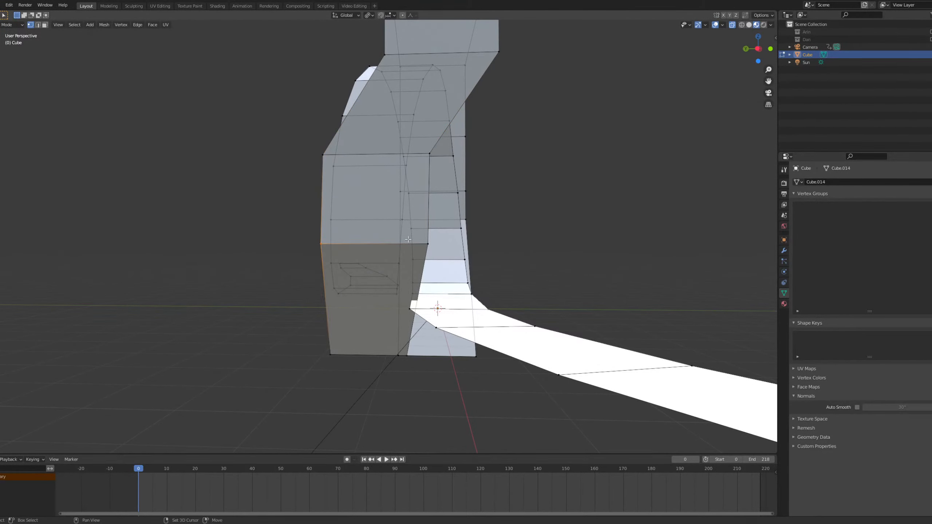
{"action": "key", "text": "g"}
{"action": "key", "text": "y"}
{"action": "left_click", "coordinate": [426, 268]}
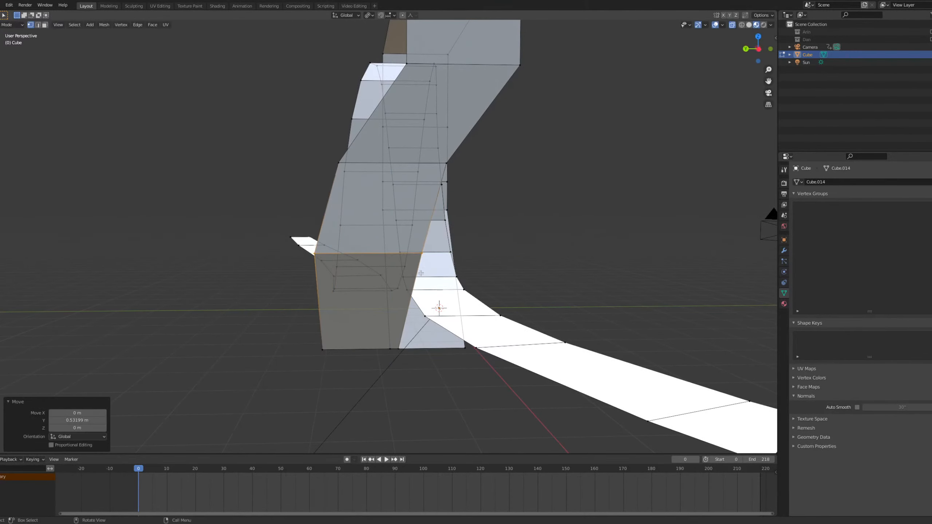
Select the left side's vertices just above that corner and move them about 0.32 m further along Y.
{"action": "middle_click_drag", "start_coordinate": [426, 269], "coordinate": [392, 273]}
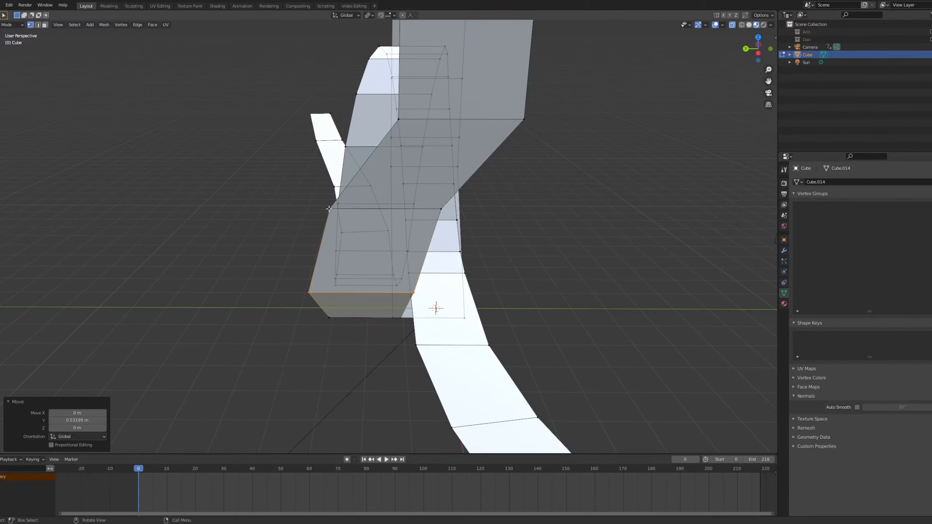
{"action": "middle_click_drag", "start_coordinate": [328, 209], "coordinate": [459, 228]}
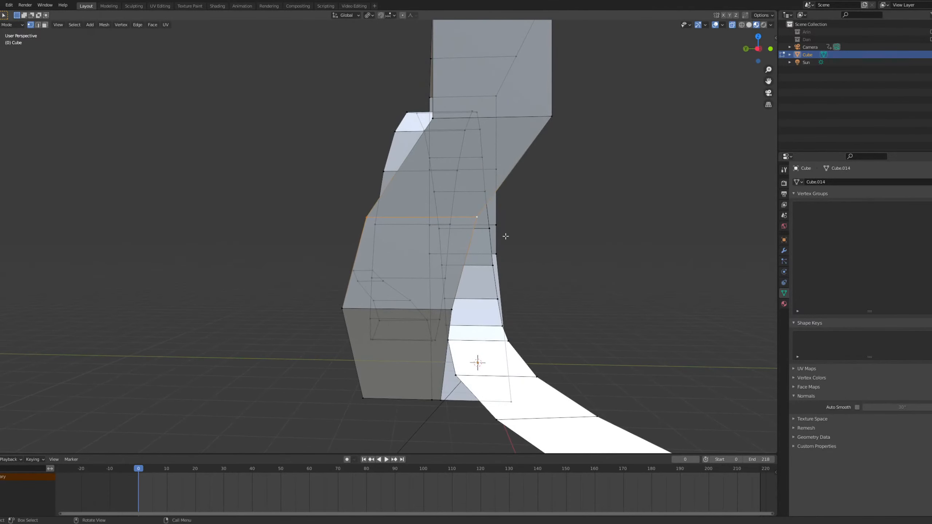
{"action": "key", "text": "g"}
{"action": "key", "text": "y"}
{"action": "left_click", "coordinate": [499, 230]}
{"action": "key", "text": "g"}
{"action": "key", "text": "y"}
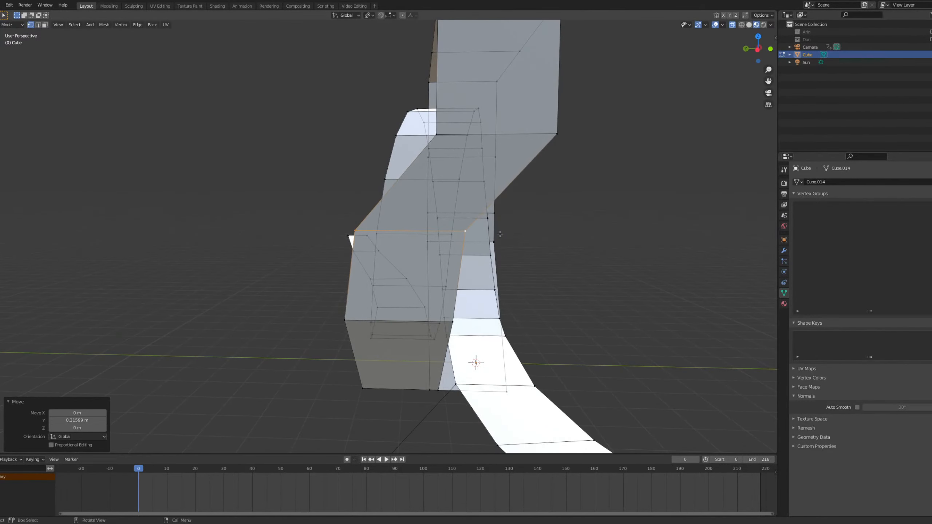
Select the left side's upper vertices, move them along positive Y to follow the loop, and fine-tune them about 0.096 m back along Y.
{"action": "left_click", "coordinate": [494, 232]}
{"action": "middle_click_drag", "start_coordinate": [494, 232], "coordinate": [368, 179]}
{"action": "left_click_drag", "start_coordinate": [355, 166], "coordinate": [365, 177]}
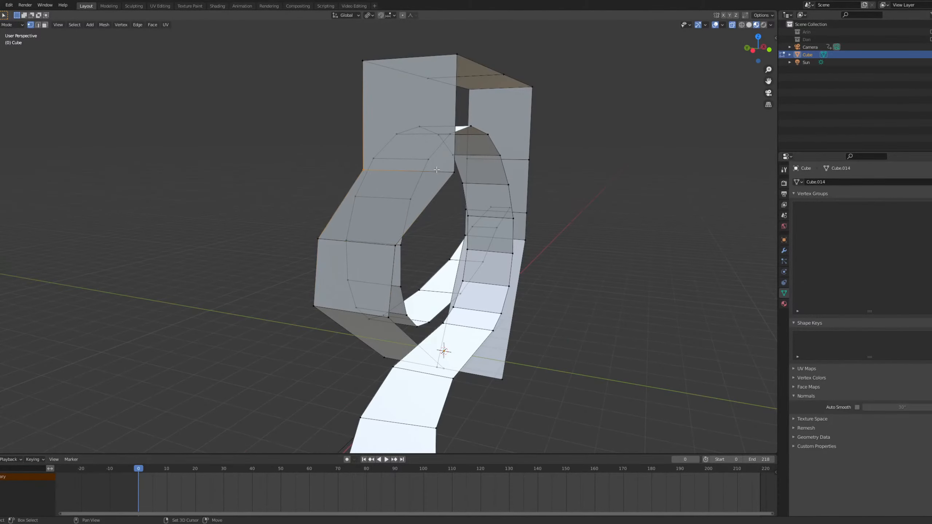
{"action": "key", "text": "g"}
{"action": "key", "text": "y"}
{"action": "left_click", "coordinate": [469, 189]}
{"action": "middle_click_drag", "start_coordinate": [468, 189], "coordinate": [470, 207]}
{"action": "key", "text": "g"}
{"action": "key", "text": "y"}
{"action": "left_click", "coordinate": [476, 198]}
In the left view, select the rim's bottom-left corner vertices and nudge them slightly along negative Y.
{"action": "key", "text": "grave"}
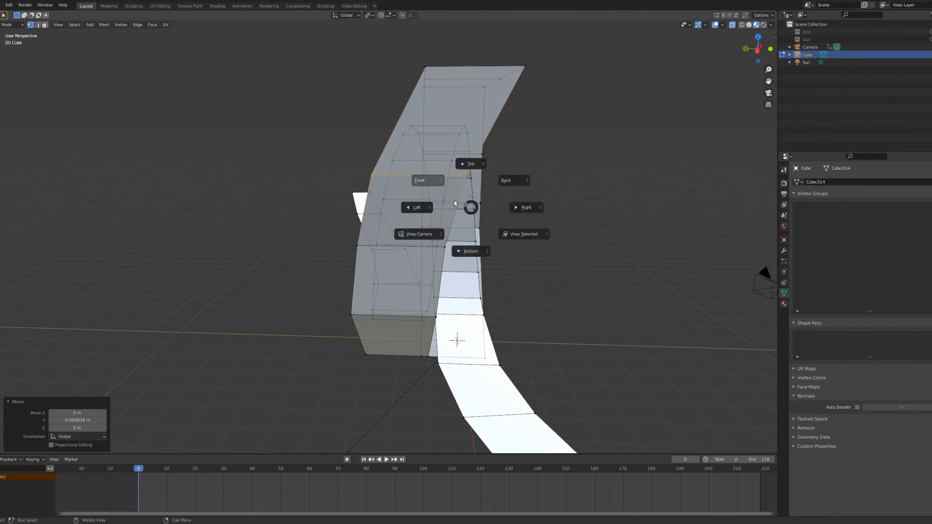
{"action": "left_click", "coordinate": [408, 202]}
{"action": "middle_click_drag", "start_coordinate": [417, 221], "coordinate": [372, 274], "text": "shift"}
{"action": "scroll", "coordinate": [367, 293], "scroll_direction": "up", "scroll_amount": 1}
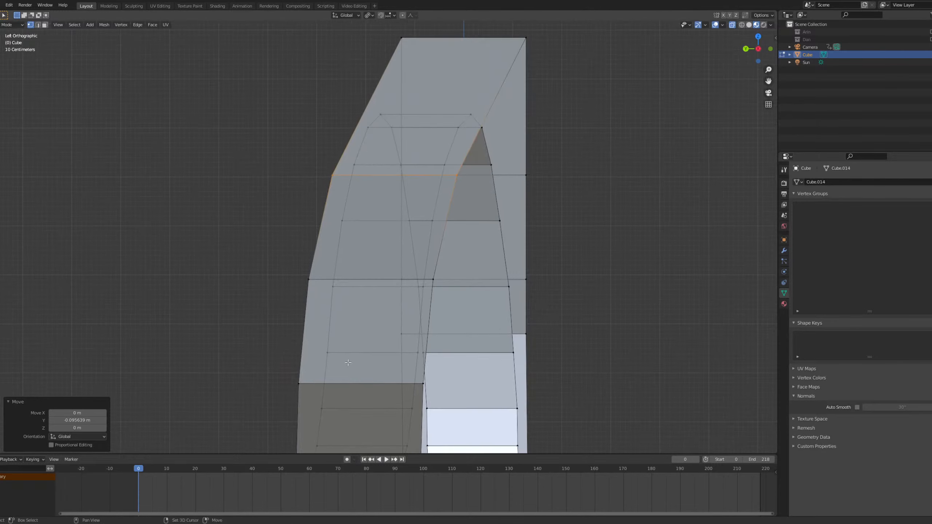
{"action": "middle_click_drag", "start_coordinate": [347, 362], "coordinate": [337, 286], "text": "shift"}
{"action": "left_click", "coordinate": [286, 310]}
{"action": "left_click", "coordinate": [414, 308], "text": "shift"}
{"action": "key", "text": "g"}
{"action": "key", "text": "y"}
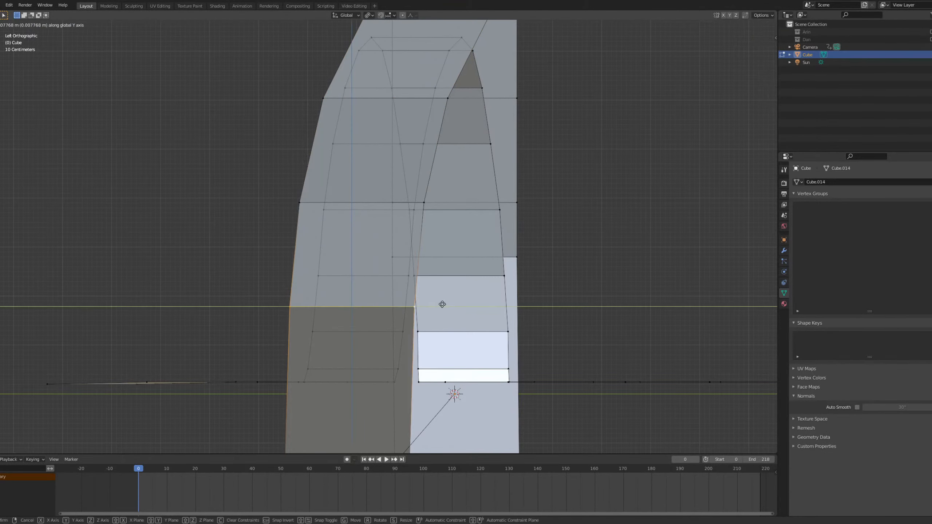
{"action": "left_click", "coordinate": [444, 306]}
Select the left side's vertices just above the bottom-left corner and move them about 0.02 m along negative Y.
{"action": "left_click", "coordinate": [305, 199]}
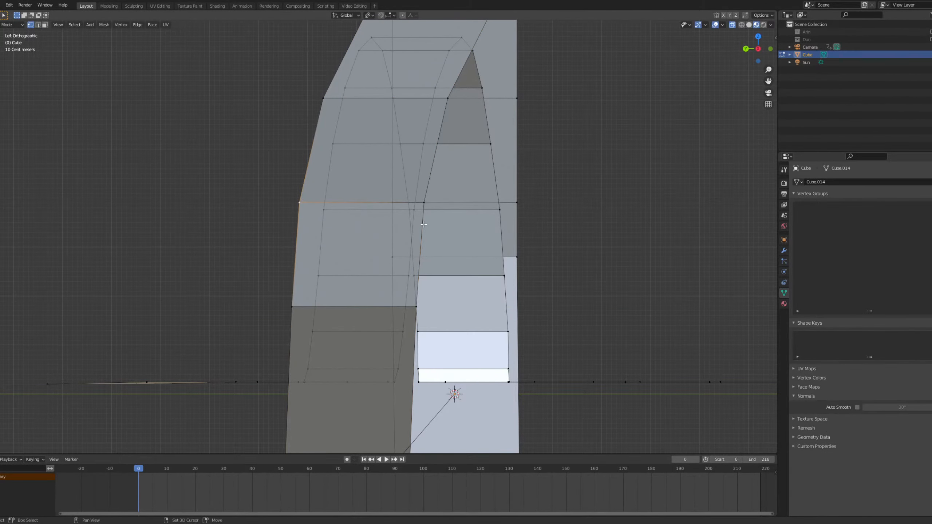
{"action": "key", "text": "g"}
{"action": "key", "text": "y"}
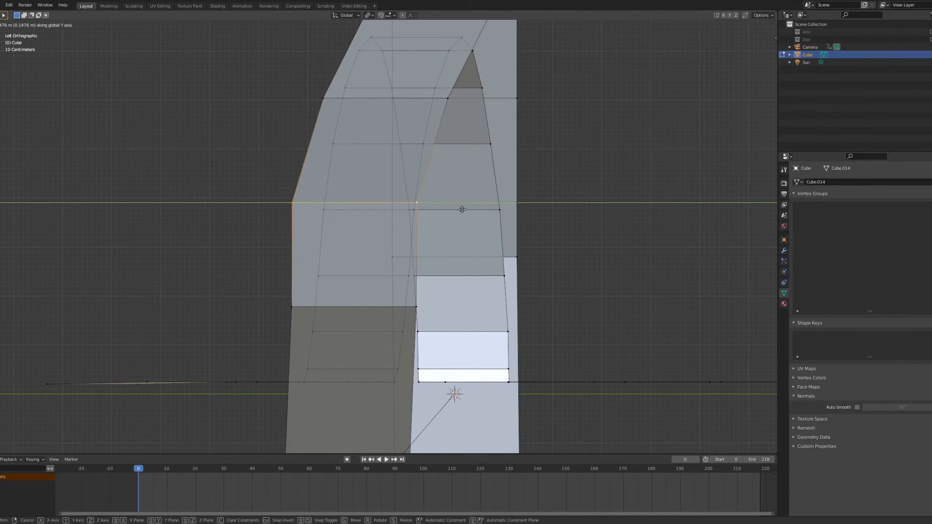
{"action": "left_click", "coordinate": [470, 209]}
Select the left side's upper vertices below the top corner and nudge them slightly along positive Y.
{"action": "scroll", "coordinate": [315, 215], "scroll_direction": "down", "scroll_amount": 4}
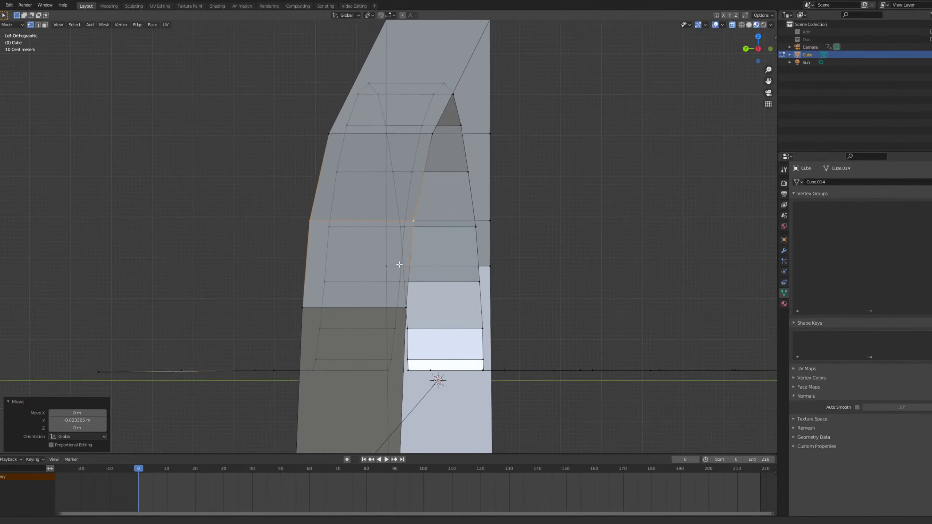
{"action": "left_click_drag", "start_coordinate": [307, 219], "coordinate": [418, 222]}
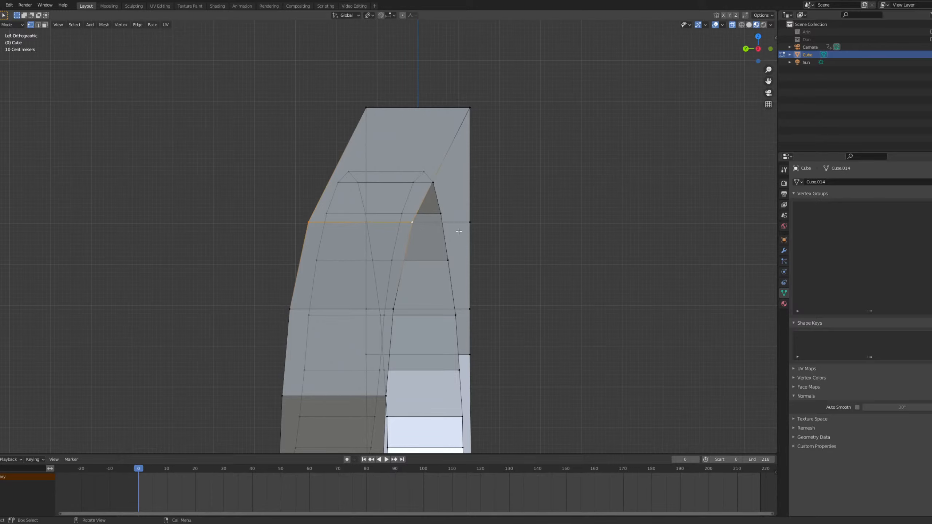
{"action": "key", "text": "g"}
{"action": "key", "text": "y"}
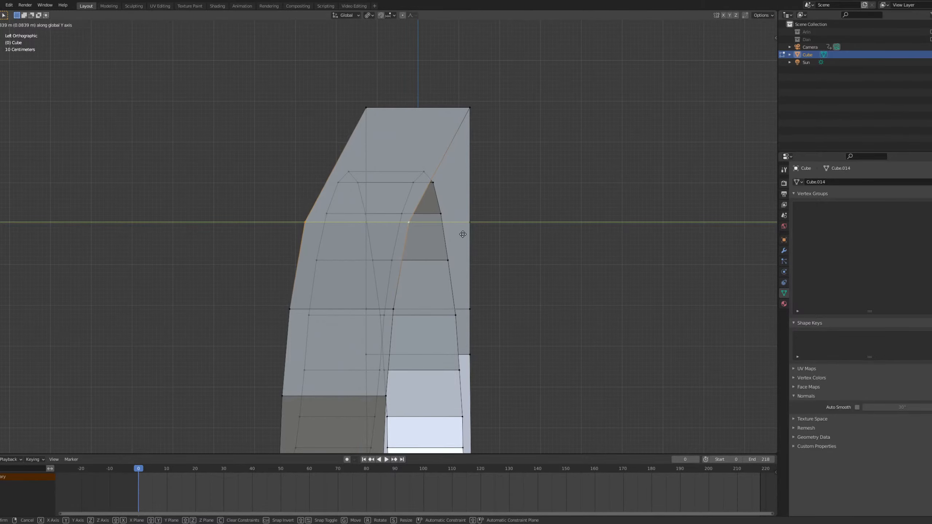
{"action": "left_click", "coordinate": [465, 235]}
Box-select all of the rim's top vertices and move them along positive Y over the loop.
{"action": "middle_click_drag", "start_coordinate": [455, 211], "coordinate": [447, 285], "text": "shift"}
{"action": "left_click_drag", "start_coordinate": [343, 165], "coordinate": [495, 204]}
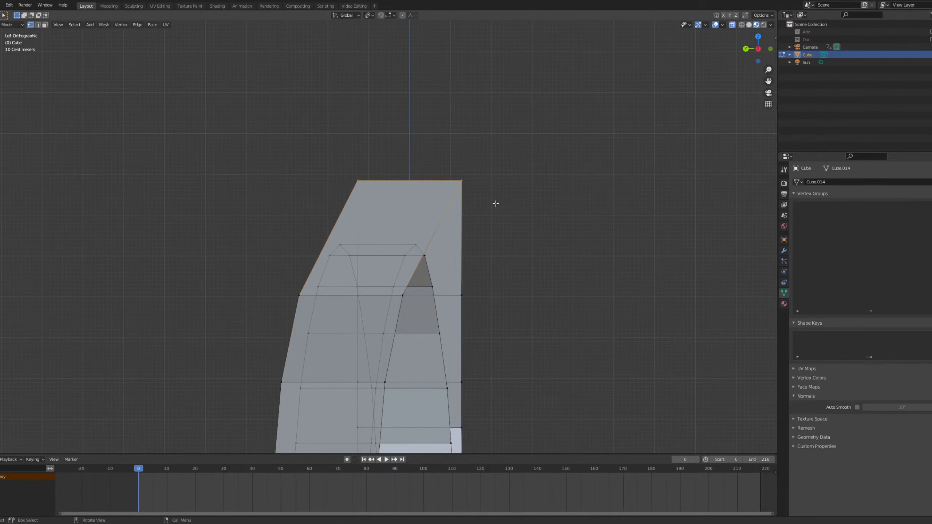
{"action": "key", "text": "g"}
{"action": "key", "text": "y"}
{"action": "left_click", "coordinate": [442, 208]}
In the top view, move the rim's top-left corner vertices about 0.36 m along positive Y.
{"action": "middle_click_drag", "start_coordinate": [442, 208], "coordinate": [290, 239]}
{"action": "key", "text": "grave"}
{"action": "left_click", "coordinate": [371, 211]}
{"action": "scroll", "coordinate": [386, 237], "scroll_direction": "down", "scroll_amount": 2}
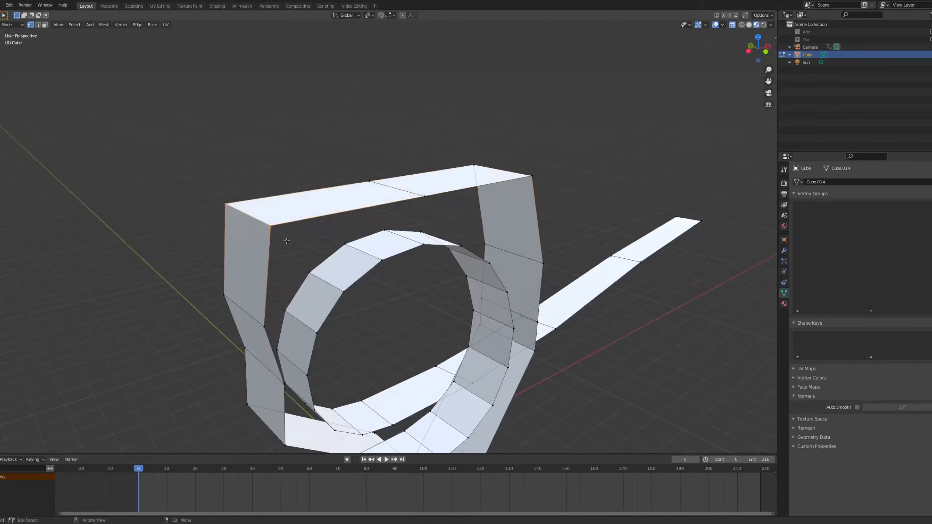
{"action": "key", "text": "grave"}
{"action": "left_click", "coordinate": [286, 204]}
{"action": "key", "text": "g"}
{"action": "key", "text": "y"}
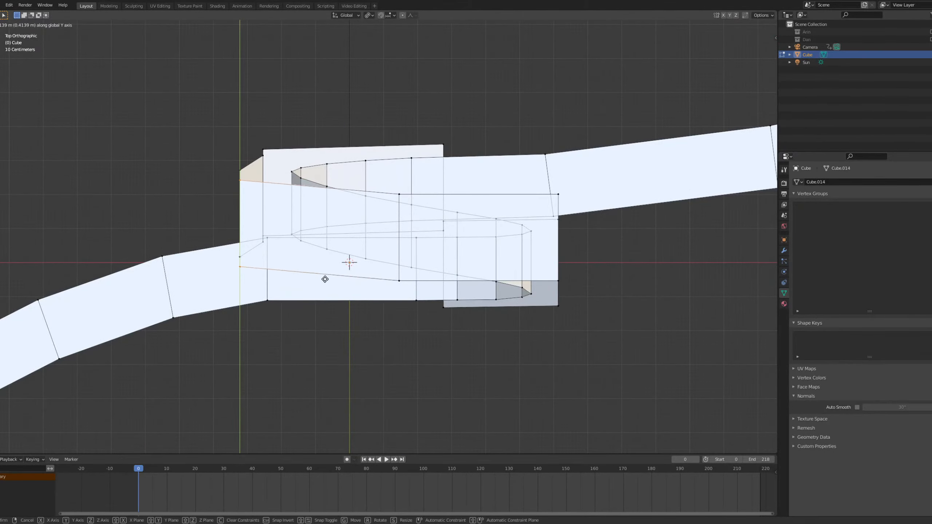
{"action": "left_click", "coordinate": [325, 283]}
In the left view, move the top-left corner vertices about 0.62 m along negative Y.
{"action": "middle_click_drag", "start_coordinate": [325, 283], "coordinate": [400, 226]}
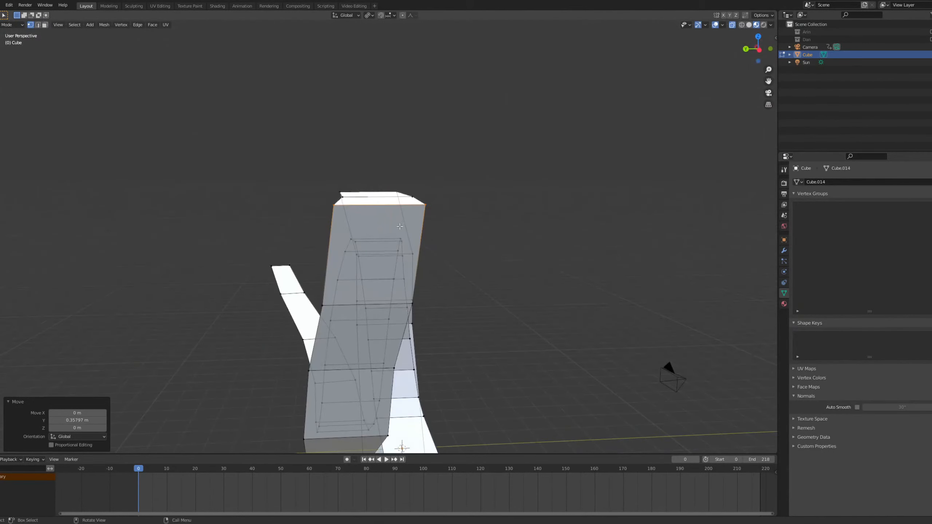
{"action": "key", "text": "grave"}
{"action": "left_click", "coordinate": [438, 226]}
{"action": "key", "text": "grave"}
{"action": "left_click", "coordinate": [339, 252]}
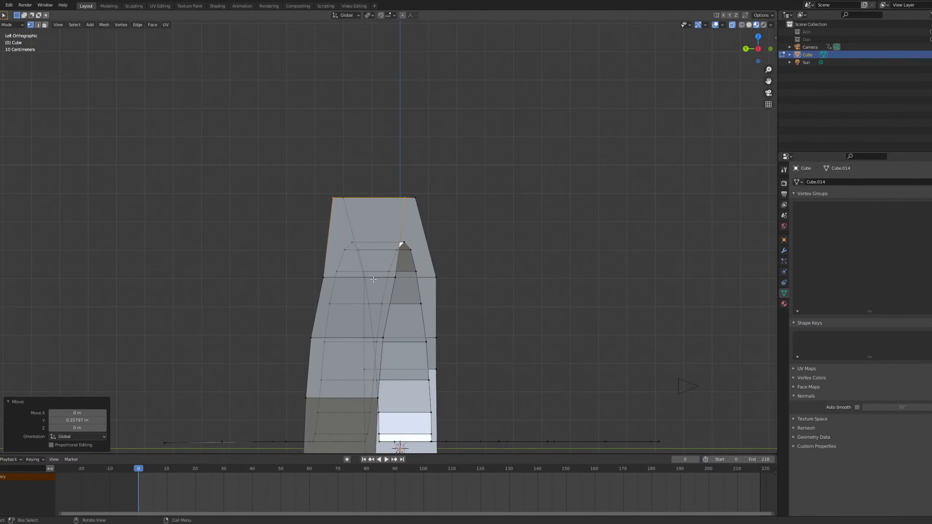
{"action": "scroll", "coordinate": [374, 280], "scroll_direction": "up", "scroll_amount": 5}
{"action": "key", "text": "g"}
{"action": "key", "text": "y"}
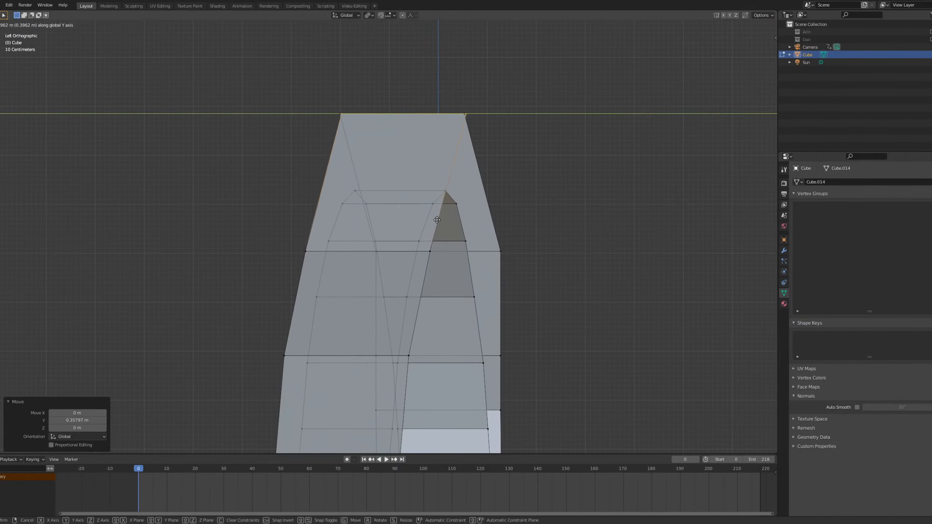
{"action": "left_click", "coordinate": [438, 217]}
{"action": "scroll", "coordinate": [418, 276], "scroll_direction": "down", "scroll_amount": 2}
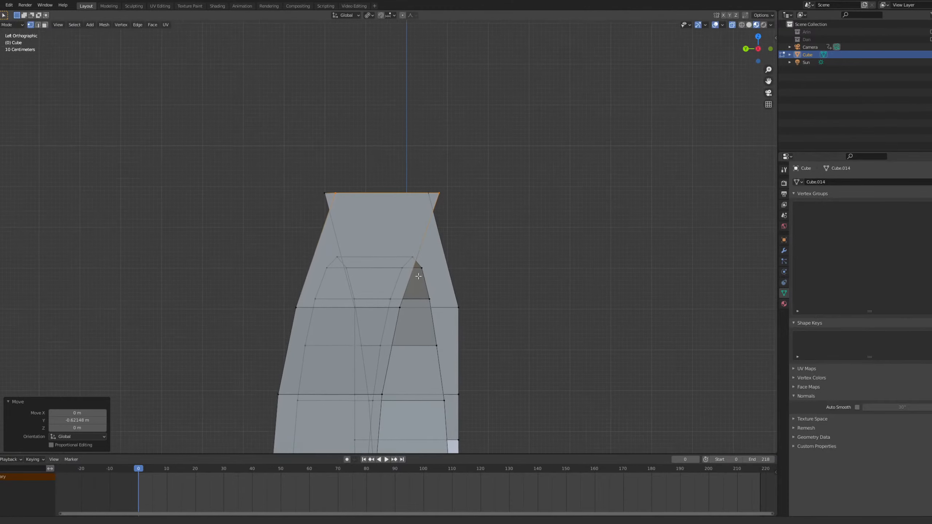
Select the middle vertices of the rim's top side and move them about 0.07 m along negative Y in the top view.
{"action": "middle_click_drag", "start_coordinate": [419, 276], "coordinate": [375, 258]}
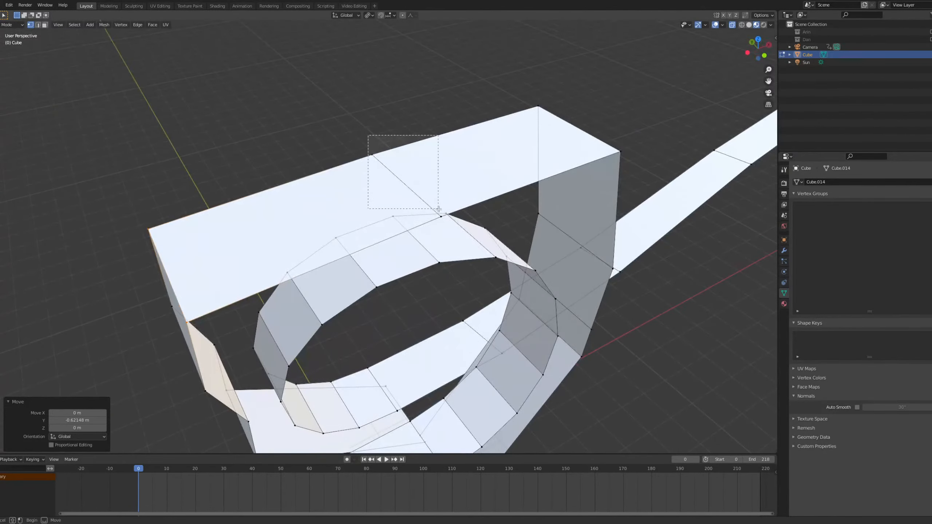
{"action": "left_click_drag", "start_coordinate": [438, 209], "coordinate": [442, 220]}
{"action": "key", "text": "grave"}
{"action": "left_click", "coordinate": [432, 145]}
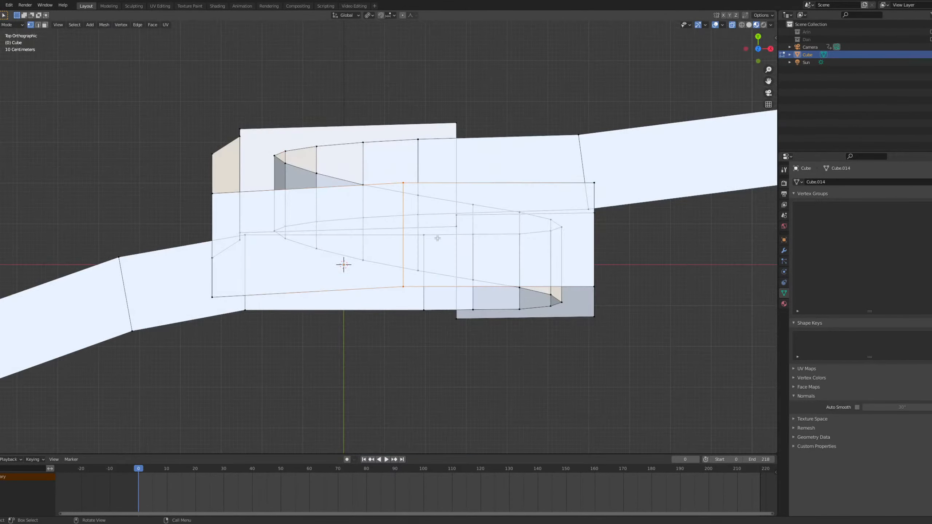
{"action": "scroll", "coordinate": [439, 233], "scroll_direction": "up", "scroll_amount": 1}
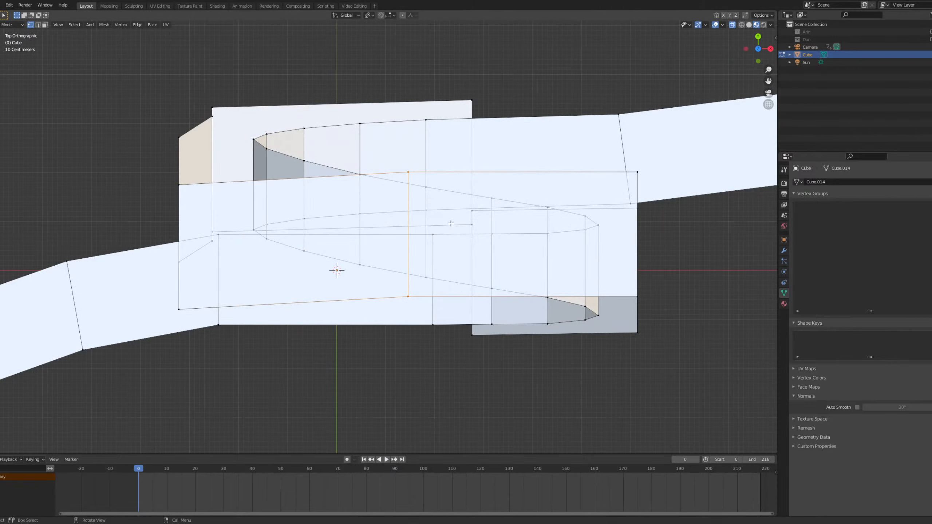
{"action": "middle_click_drag", "start_coordinate": [447, 226], "coordinate": [532, 197]}
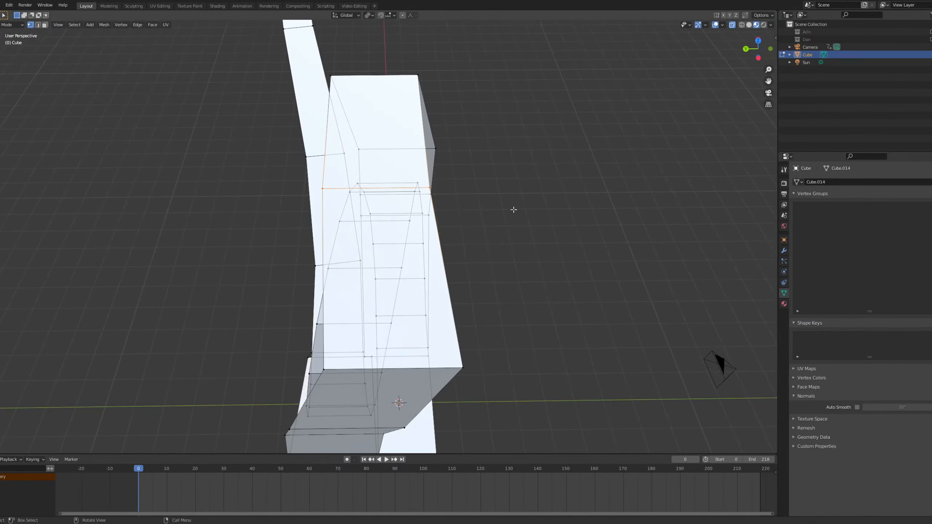
{"action": "key", "text": "grave"}
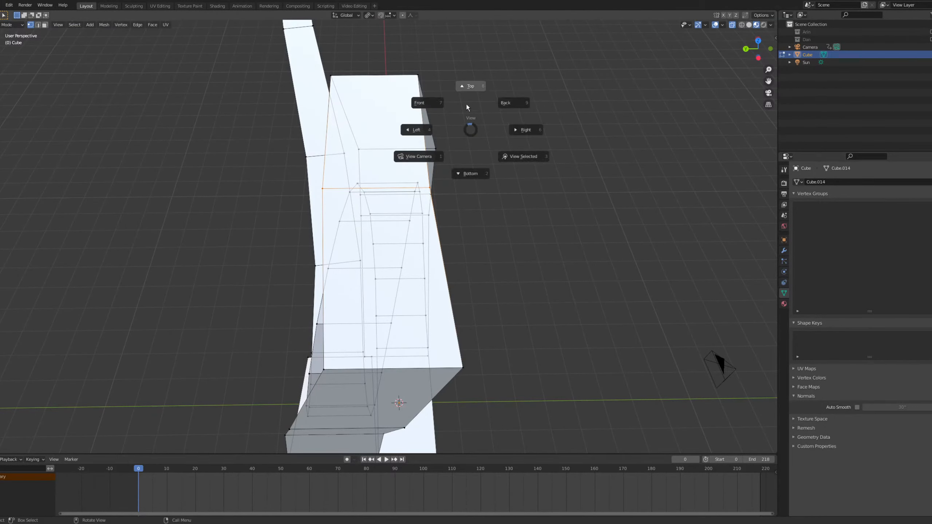
{"action": "left_click", "coordinate": [472, 85]}
{"action": "key", "text": "g"}
{"action": "key", "text": "y"}
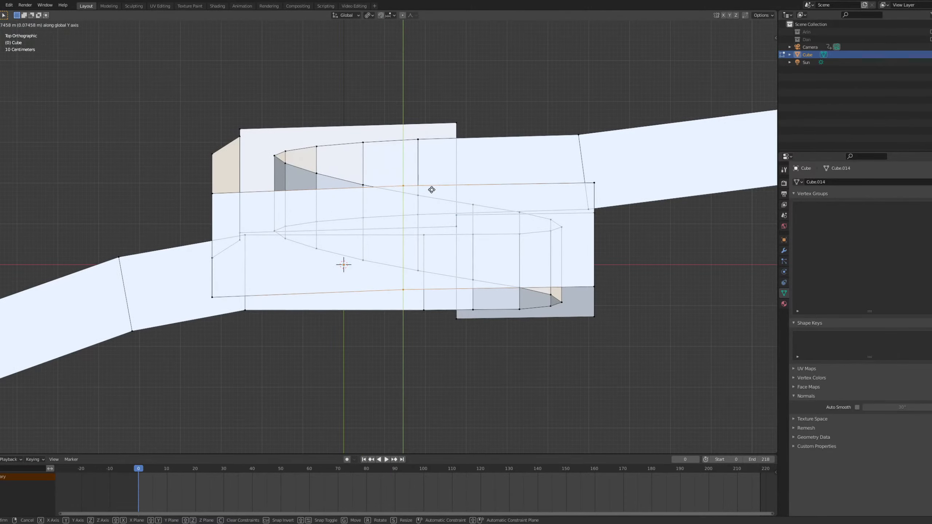
{"action": "left_click", "coordinate": [431, 189]}
Select the rim's top-right corner vertices and nudge them slightly along Y in the right view.
{"action": "middle_click_drag", "start_coordinate": [579, 217], "coordinate": [512, 181]}
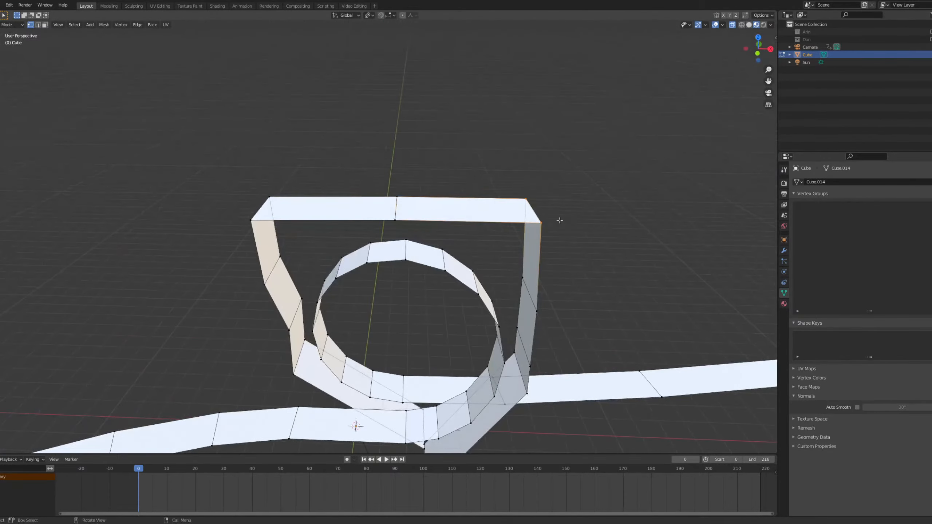
{"action": "key", "text": "grave"}
{"action": "left_click", "coordinate": [613, 218]}
{"action": "scroll", "coordinate": [471, 273], "scroll_direction": "up", "scroll_amount": 3}
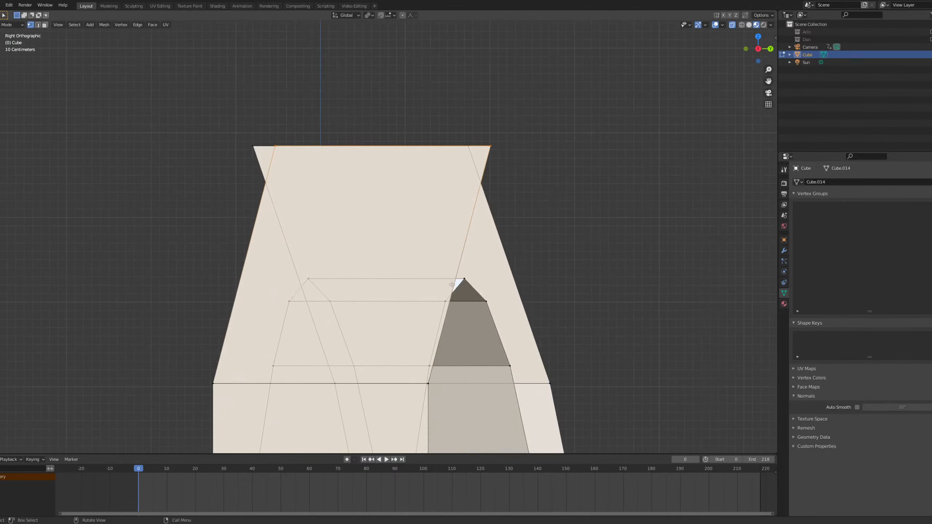
{"action": "scroll", "coordinate": [504, 258], "scroll_direction": "down", "scroll_amount": 3}
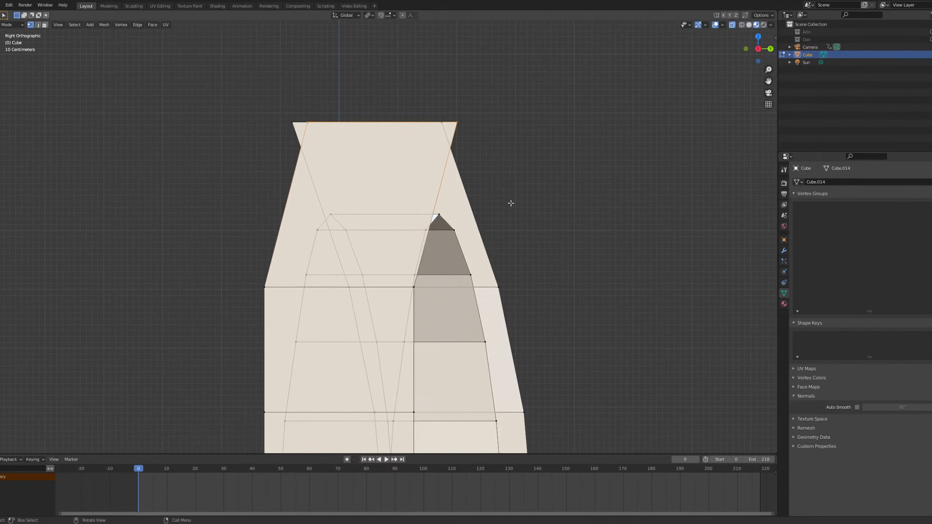
{"action": "key", "text": "g"}
{"action": "key", "text": "y"}
{"action": "left_click", "coordinate": [514, 205]}
{"action": "scroll", "coordinate": [481, 199], "scroll_direction": "down", "scroll_amount": 3}
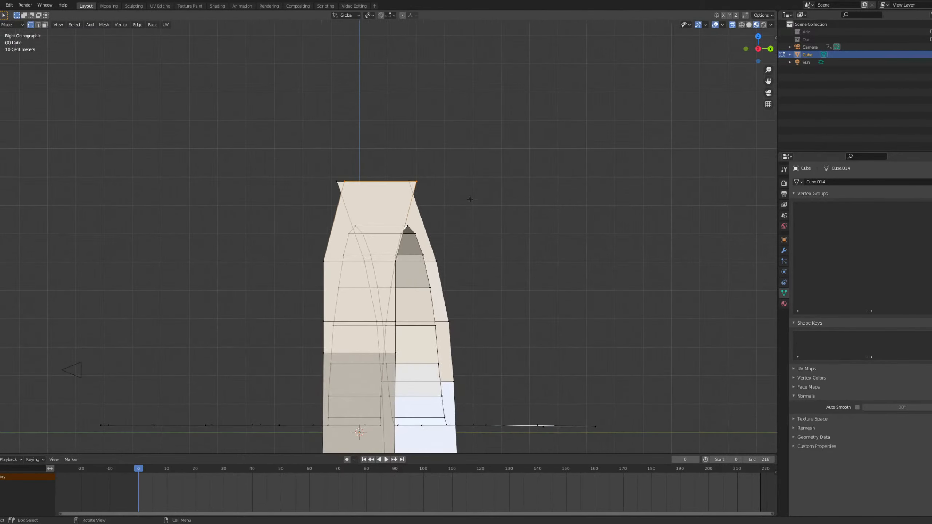
{"action": "scroll", "coordinate": [471, 199], "scroll_direction": "up", "scroll_amount": 1}
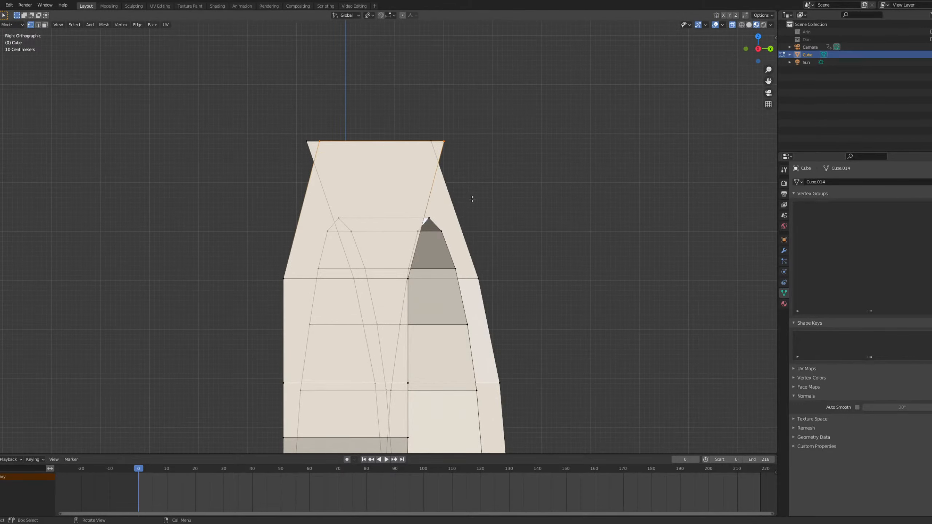
Select the right side's upper vertices and move them about 0.36 m along positive Y in the right view.
{"action": "middle_click_drag", "start_coordinate": [472, 199], "coordinate": [570, 218]}
{"action": "middle_click_drag", "start_coordinate": [482, 179], "coordinate": [509, 199]}
{"action": "key", "text": "KP_3"}
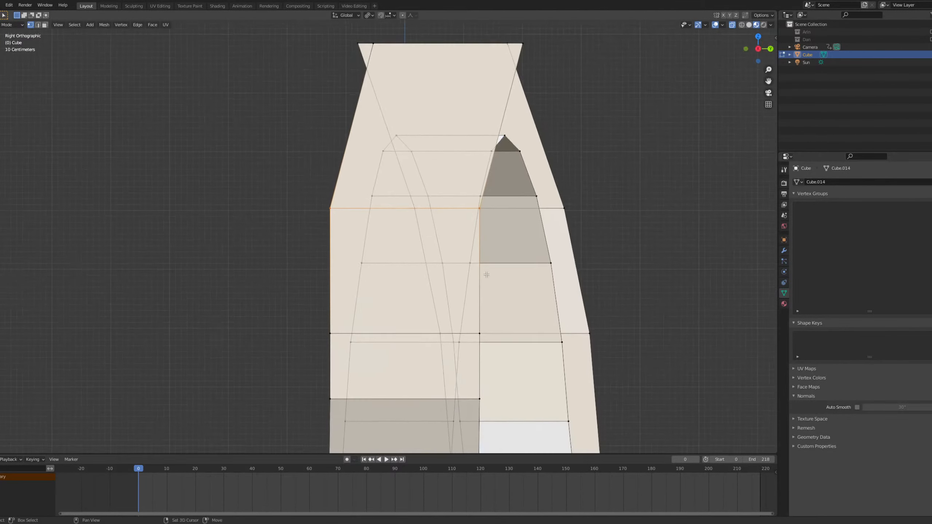
{"action": "key", "text": "g"}
{"action": "key", "text": "y"}
{"action": "left_click", "coordinate": [476, 221]}
{"action": "scroll", "coordinate": [457, 253], "scroll_direction": "down", "scroll_amount": 2}
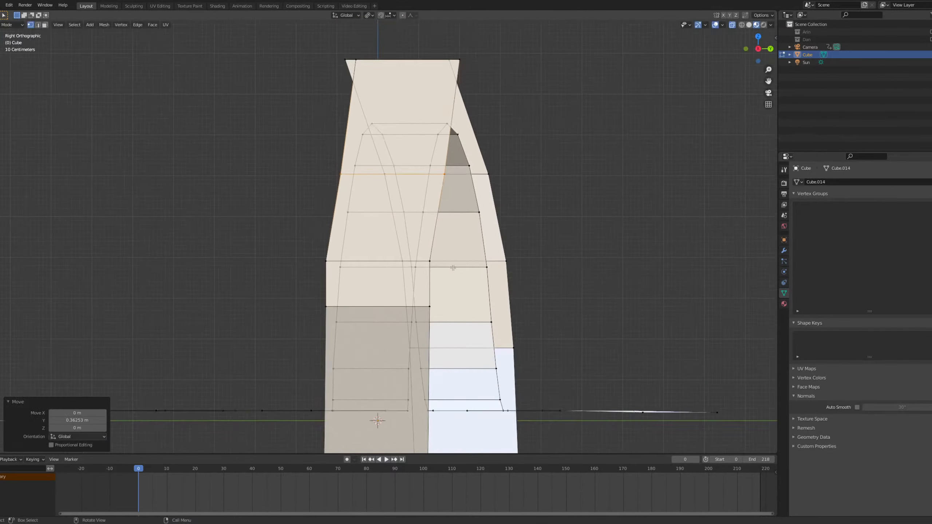
Select the right side's vertices just above the bottom-right corner and move them about 0.12 m along positive Y.
{"action": "middle_click_drag", "start_coordinate": [453, 269], "coordinate": [420, 223], "text": "shift"}
{"action": "scroll", "coordinate": [413, 223], "scroll_direction": "down", "scroll_amount": 1}
{"action": "scroll", "coordinate": [352, 218], "scroll_direction": "up", "scroll_amount": 3}
{"action": "left_click", "coordinate": [278, 210]}
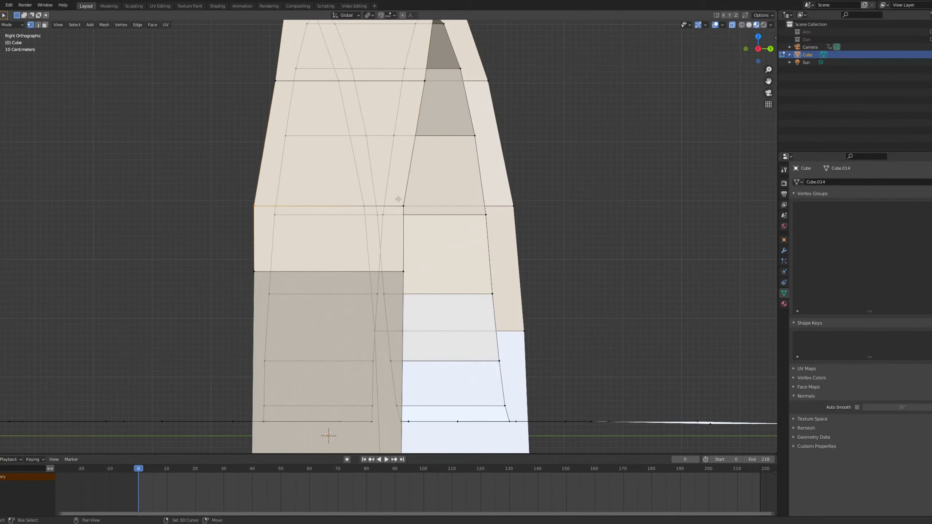
{"action": "key", "text": "g"}
{"action": "key", "text": "y"}
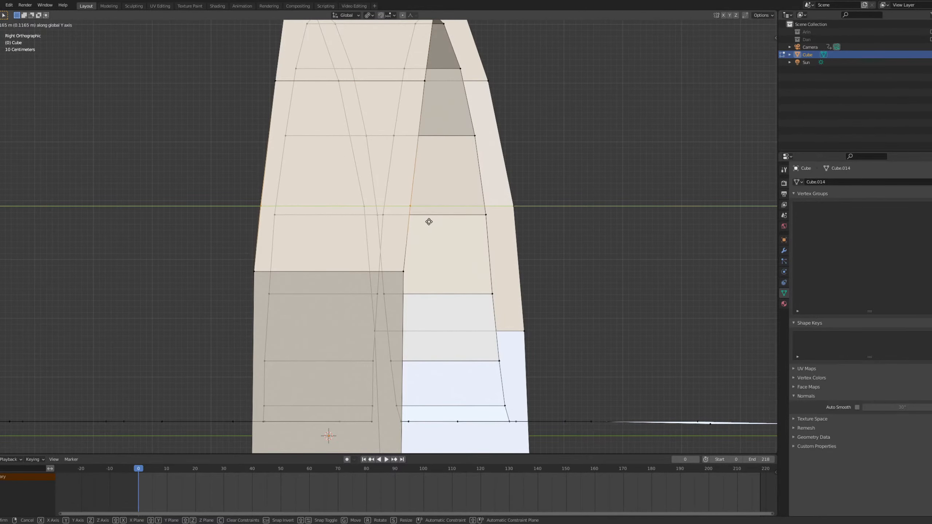
{"action": "left_click", "coordinate": [430, 222]}
Select the rim's bottom-right corner vertices and move them about 0.04 m along positive Y.
{"action": "left_click", "coordinate": [244, 265]}
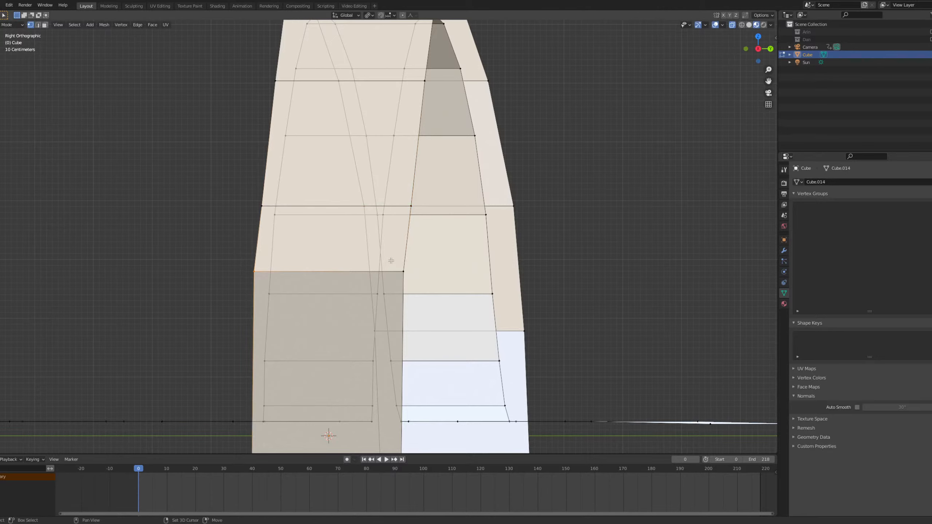
{"action": "key", "text": "g"}
{"action": "key", "text": "y"}
{"action": "left_click", "coordinate": [427, 282]}
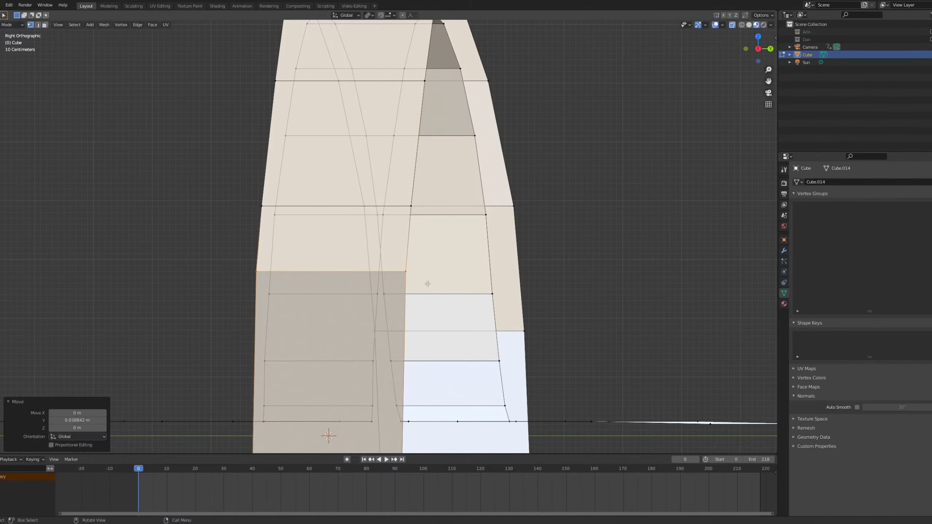
Select the bottom tip vertices of the rim's right side and move them about 0.3 m along negative Y.
{"action": "scroll", "coordinate": [426, 283], "scroll_direction": "down", "scroll_amount": 3}
{"action": "scroll", "coordinate": [424, 219], "scroll_direction": "up", "scroll_amount": 1}
{"action": "left_click", "coordinate": [412, 368]}
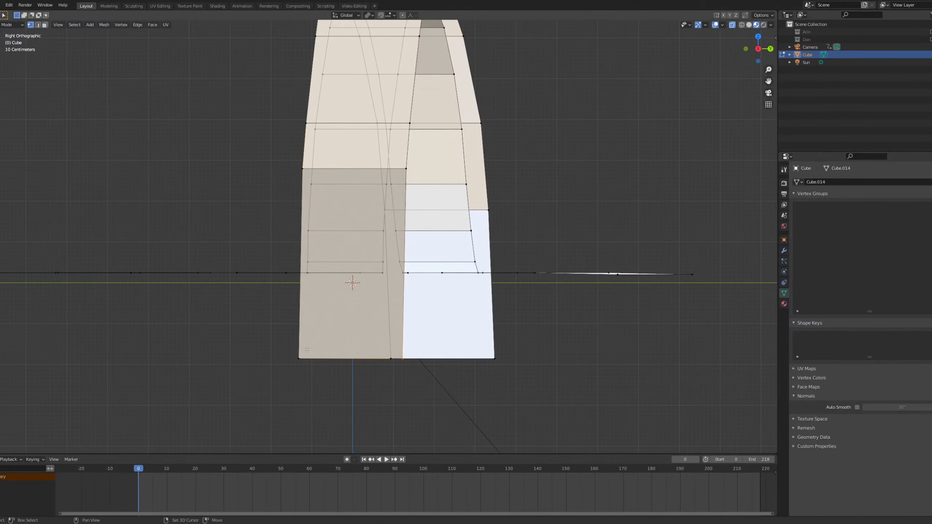
{"action": "key", "text": "g"}
{"action": "key", "text": "y"}
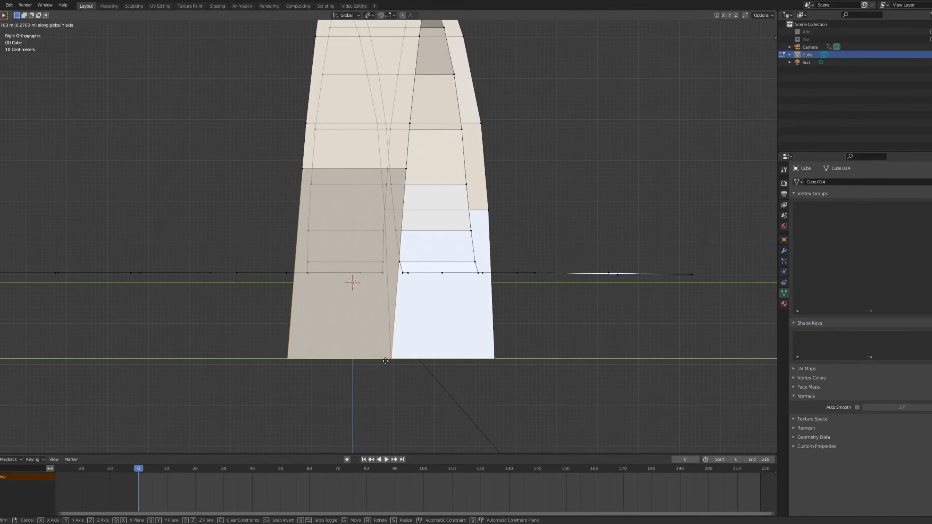
{"action": "left_click", "coordinate": [384, 361]}
Select the rim's bottom-right corner vertices and move them about 0.2 m along negative Y in the right view.
{"action": "left_click_drag", "start_coordinate": [301, 169], "coordinate": [302, 169]}
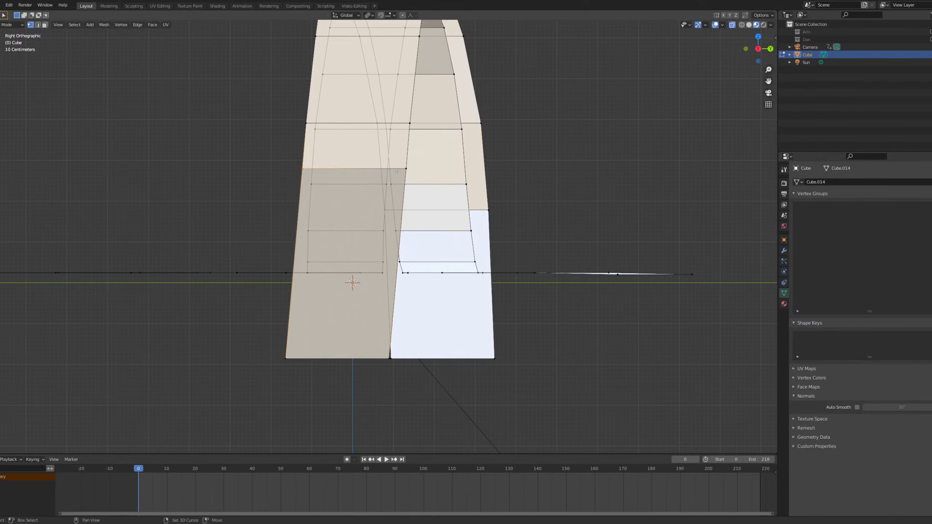
{"action": "key", "text": "g"}
{"action": "key", "text": "y"}
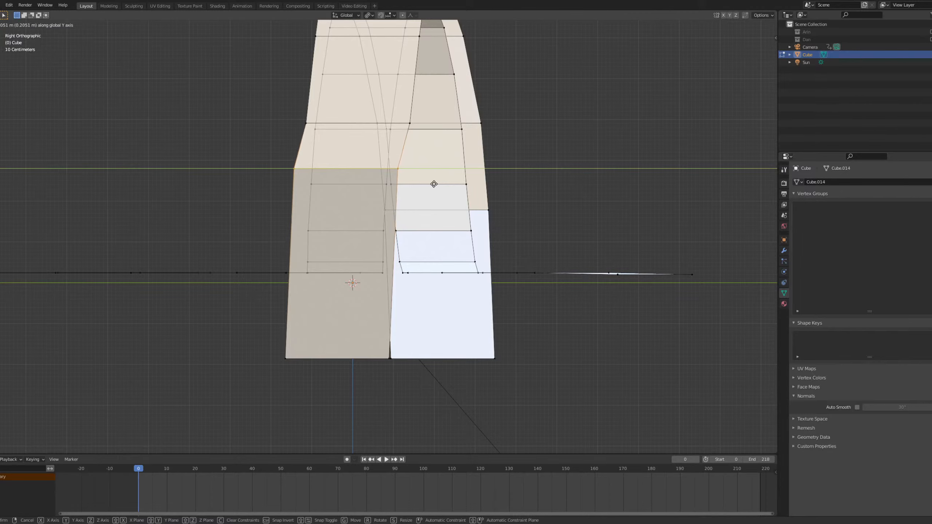
{"action": "left_click", "coordinate": [433, 184]}
Select the right side's vertices just above the bottom-right corner and move them about 0.21 m along negative Y.
{"action": "left_click", "coordinate": [307, 125]}
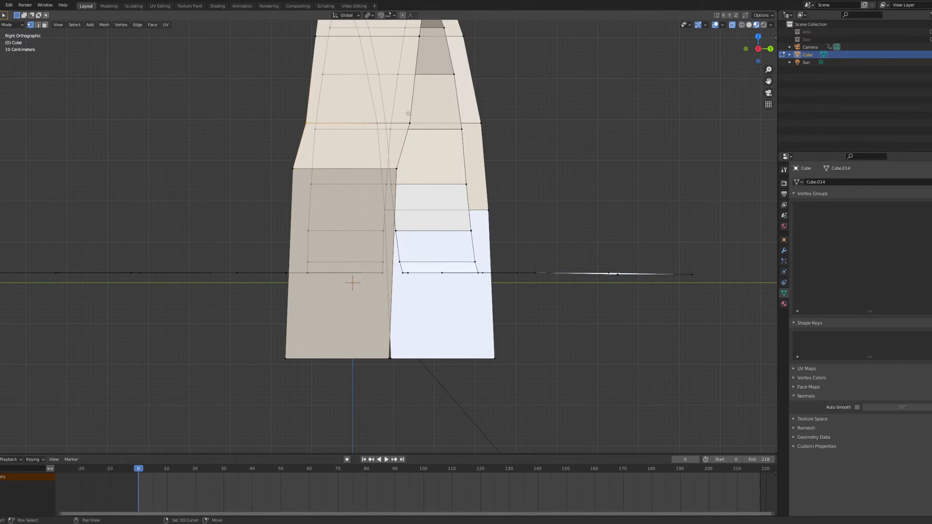
{"action": "key", "text": "g"}
{"action": "key", "text": "y"}
{"action": "left_click", "coordinate": [414, 137]}
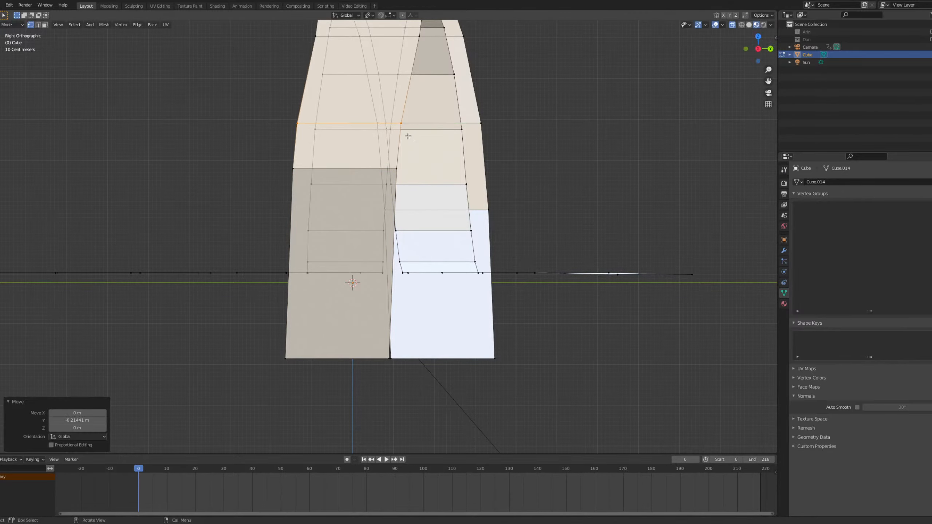
Nudge the selected vertices just above the bottom-right corner slightly back along positive Y in the right view.
{"action": "scroll", "coordinate": [408, 137], "scroll_direction": "down", "scroll_amount": 1}
{"action": "middle_click_drag", "start_coordinate": [406, 161], "coordinate": [409, 288], "text": "shift"}
{"action": "scroll", "coordinate": [407, 288], "scroll_direction": "up", "scroll_amount": 2}
{"action": "middle_click_drag", "start_coordinate": [328, 311], "coordinate": [343, 304]}
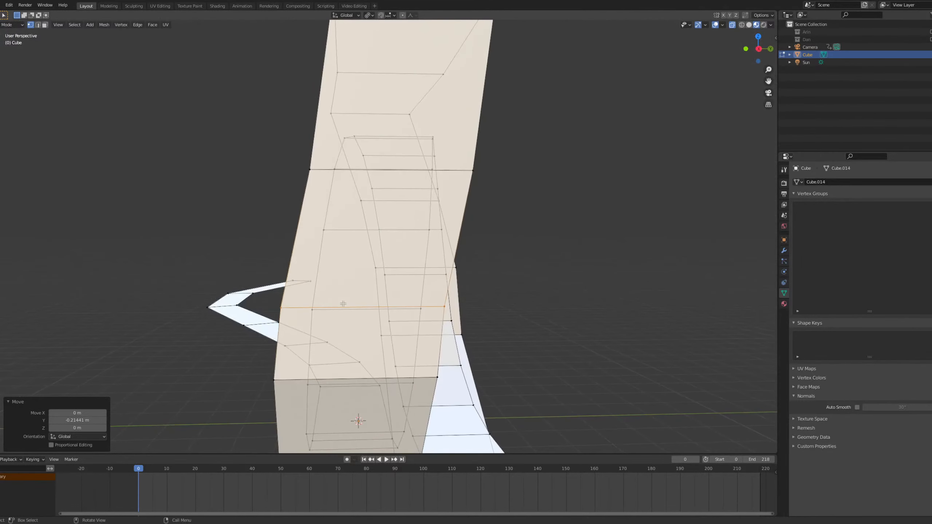
{"action": "left_click", "coordinate": [395, 304]}
{"action": "key", "text": "g"}
{"action": "key", "text": "y"}
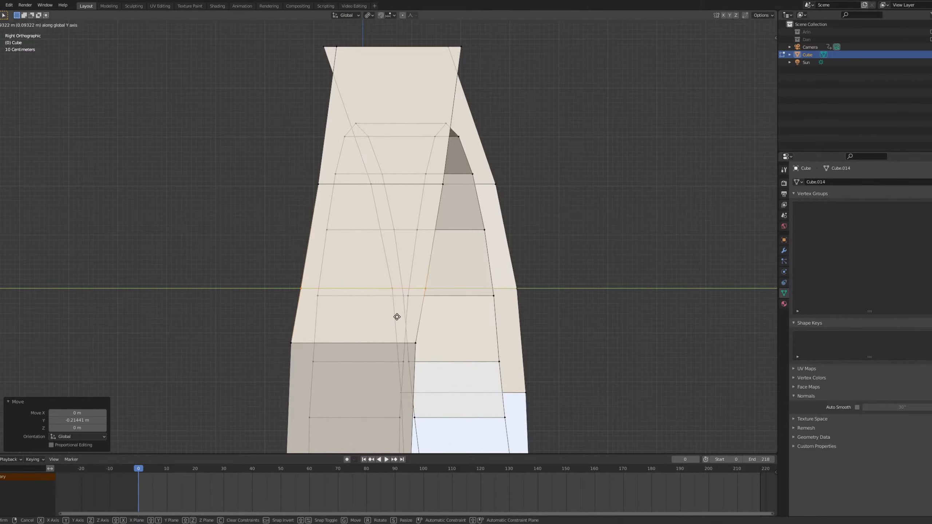
{"action": "left_click", "coordinate": [395, 317]}
Select the rim's bottom-right corner vertices and move them about 0.07 m along positive Y.
{"action": "left_click_drag", "start_coordinate": [304, 352], "coordinate": [304, 353]}
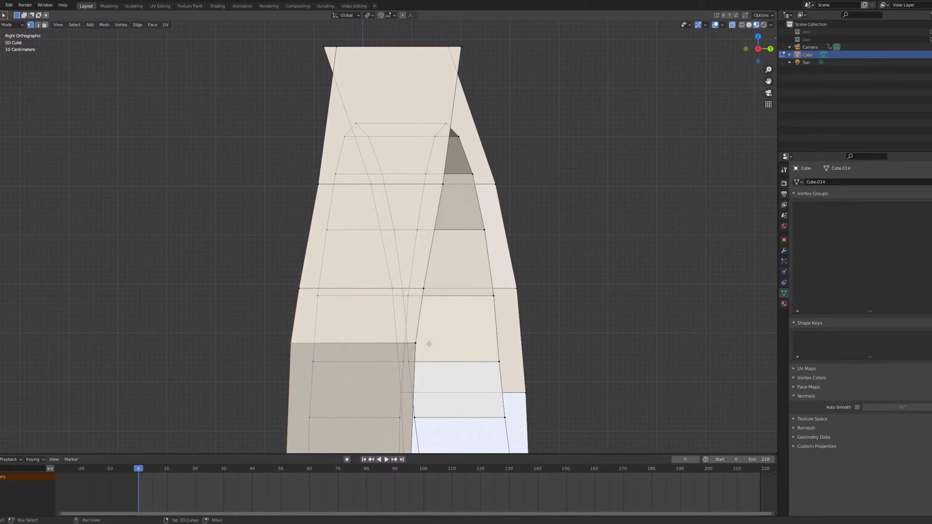
{"action": "key", "text": "g"}
{"action": "key", "text": "y"}
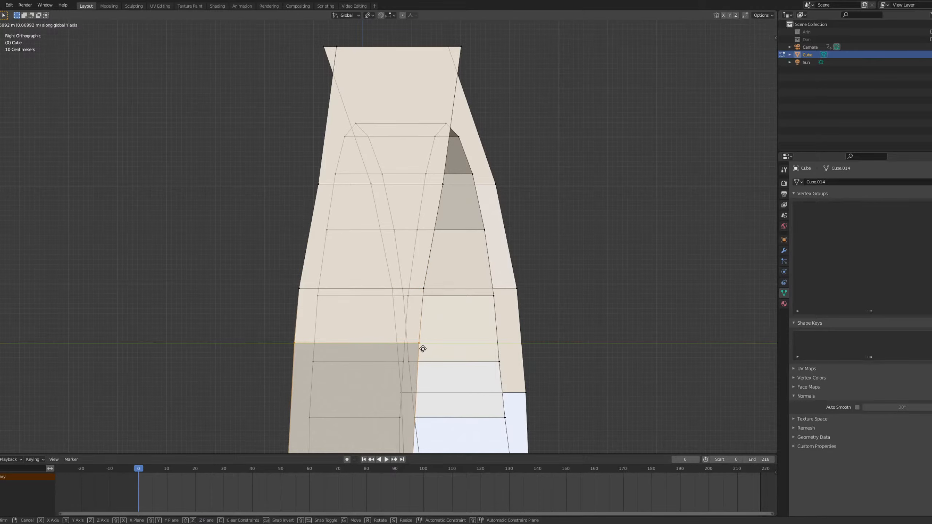
{"action": "left_click", "coordinate": [422, 349]}
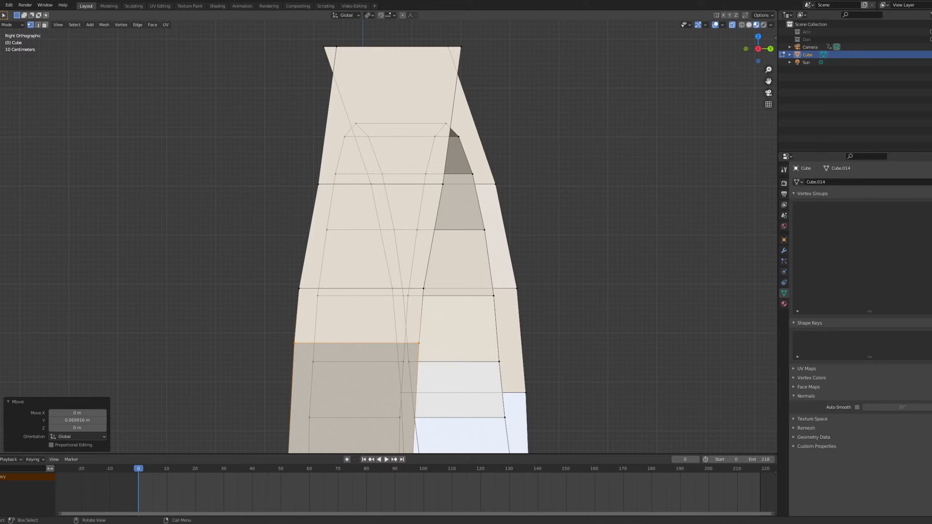
Select the right side's upper vertices below the top corner and move them about 0.1 m along negative Y.
{"action": "left_click", "coordinate": [226, 206]}
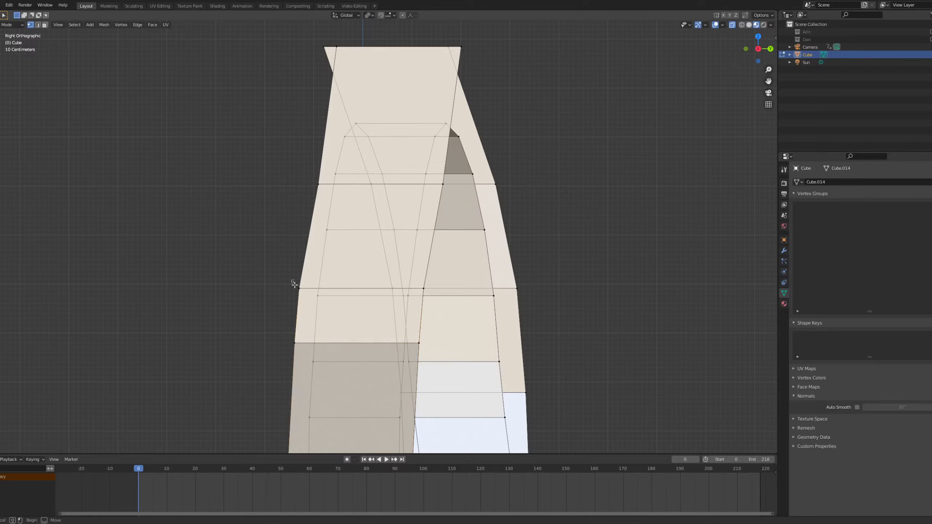
{"action": "left_click", "coordinate": [318, 185]}
{"action": "left_click_drag", "start_coordinate": [448, 196], "coordinate": [448, 195], "text": "shift"}
{"action": "key", "text": "g"}
{"action": "key", "text": "y"}
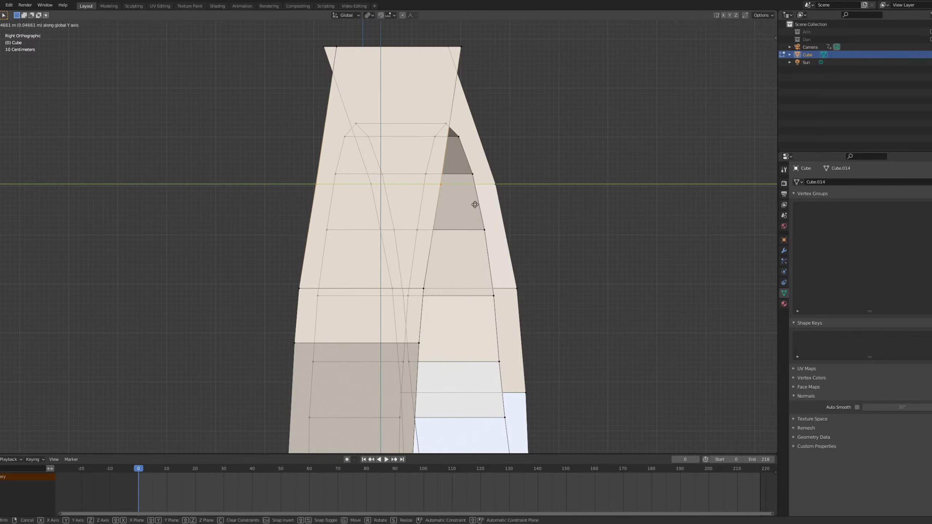
{"action": "left_click", "coordinate": [471, 203]}
In the left view, select the left side's vertices just above the bottom-left corner and move them about 0.06 m along negative Y.
{"action": "scroll", "coordinate": [472, 203], "scroll_direction": "down", "scroll_amount": 1}
{"action": "scroll", "coordinate": [472, 204], "scroll_direction": "down", "scroll_amount": 3}
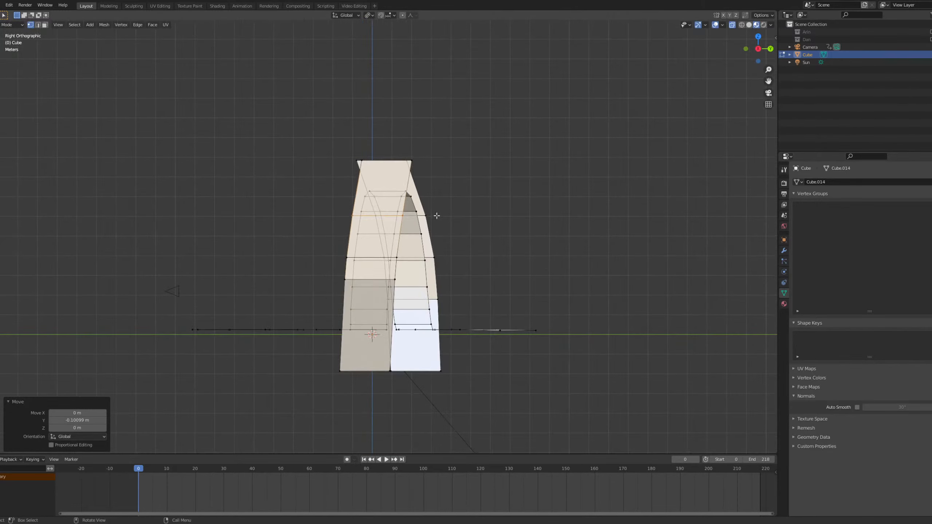
{"action": "middle_click_drag", "start_coordinate": [437, 216], "coordinate": [173, 242]}
{"action": "key", "text": "grave"}
{"action": "left_click", "coordinate": [198, 203]}
{"action": "scroll", "coordinate": [239, 220], "scroll_direction": "up", "scroll_amount": 2}
{"action": "middle_click_drag", "start_coordinate": [270, 248], "coordinate": [306, 252], "text": "shift"}
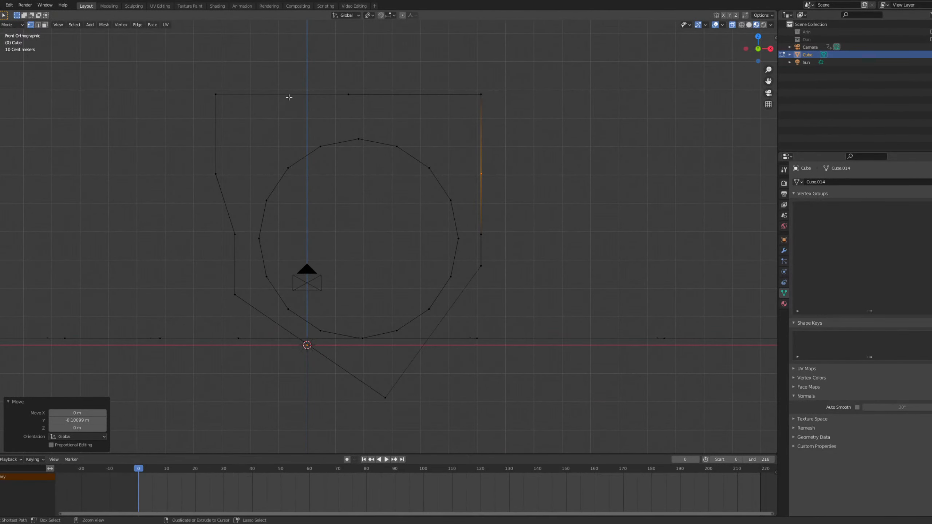
{"action": "middle_click_drag", "start_coordinate": [288, 97], "coordinate": [385, 117]}
{"action": "key", "text": "grave"}
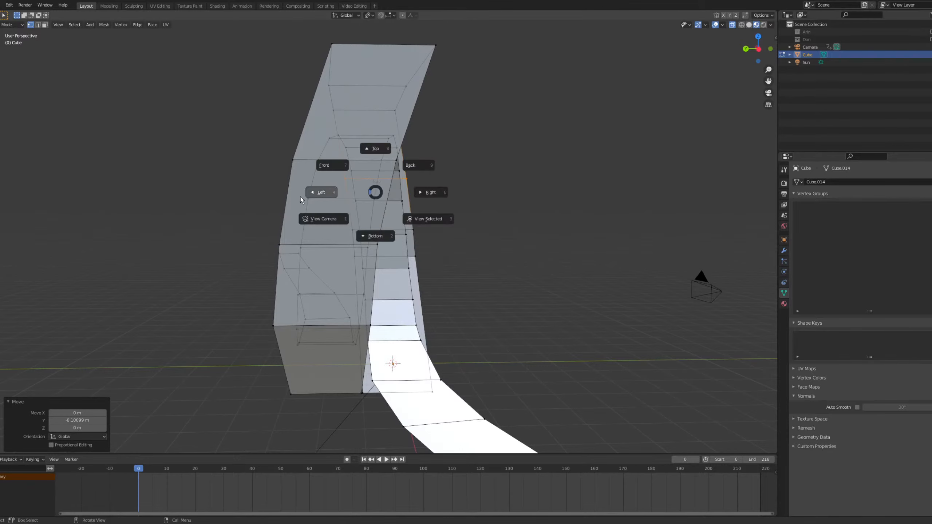
{"action": "left_click", "coordinate": [300, 197]}
{"action": "scroll", "coordinate": [173, 220], "scroll_direction": "up", "scroll_amount": 4}
{"action": "left_click", "coordinate": [173, 220], "text": "alt"}
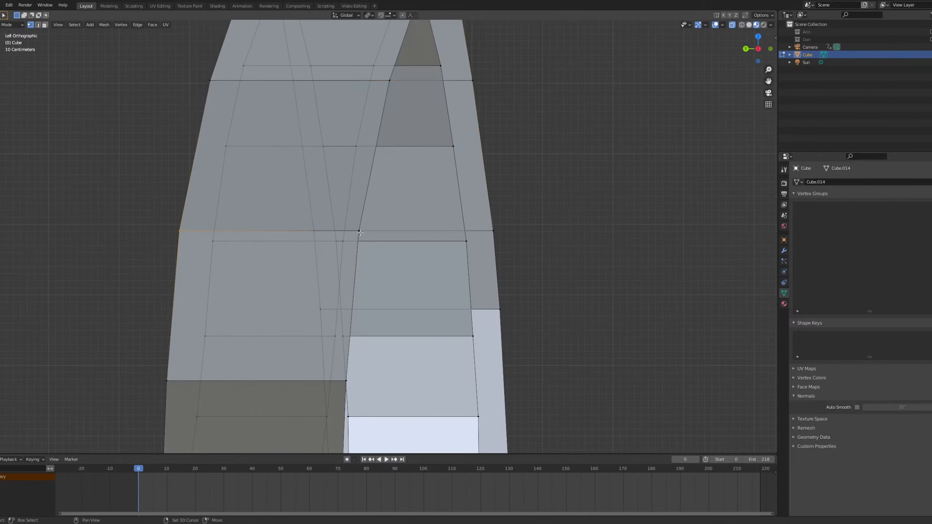
{"action": "key", "text": "g"}
{"action": "key", "text": "y"}
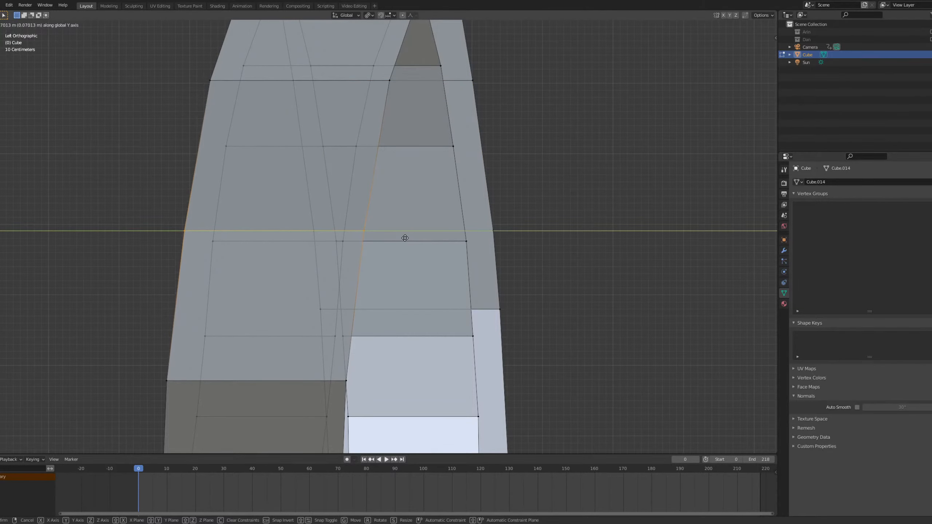
{"action": "left_click", "coordinate": [404, 237]}
Nudge the selected left-side vertices about 0.016 m back along positive Y.
{"action": "scroll", "coordinate": [400, 238], "scroll_direction": "down", "scroll_amount": 3}
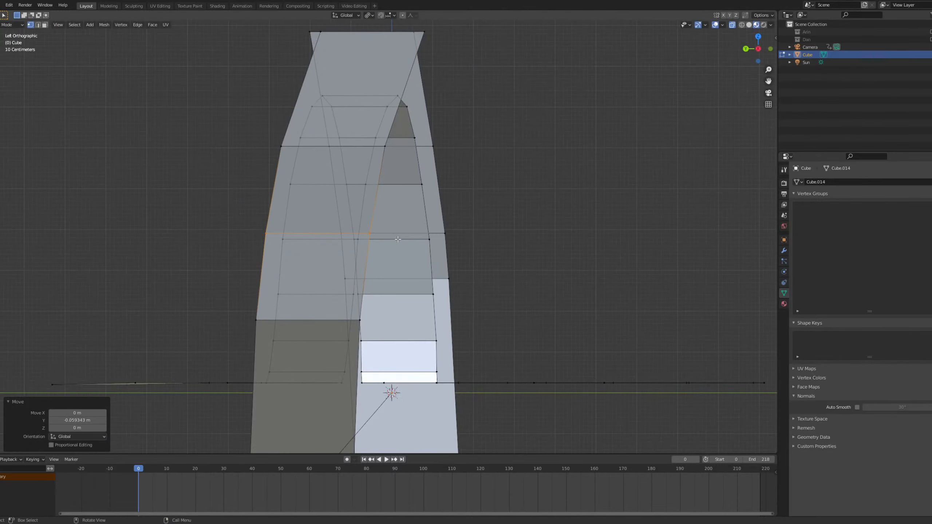
{"action": "scroll", "coordinate": [397, 238], "scroll_direction": "up", "scroll_amount": 1}
{"action": "key", "text": "g"}
{"action": "key", "text": "y"}
{"action": "left_click", "coordinate": [395, 237]}
Examine how the rim lines up with the loop from above and from an angle, with the top's middle vertices selected.
{"action": "middle_click_drag", "start_coordinate": [394, 237], "coordinate": [367, 326]}
{"action": "scroll", "coordinate": [372, 347], "scroll_direction": "up", "scroll_amount": 2}
{"action": "key", "text": "grave"}
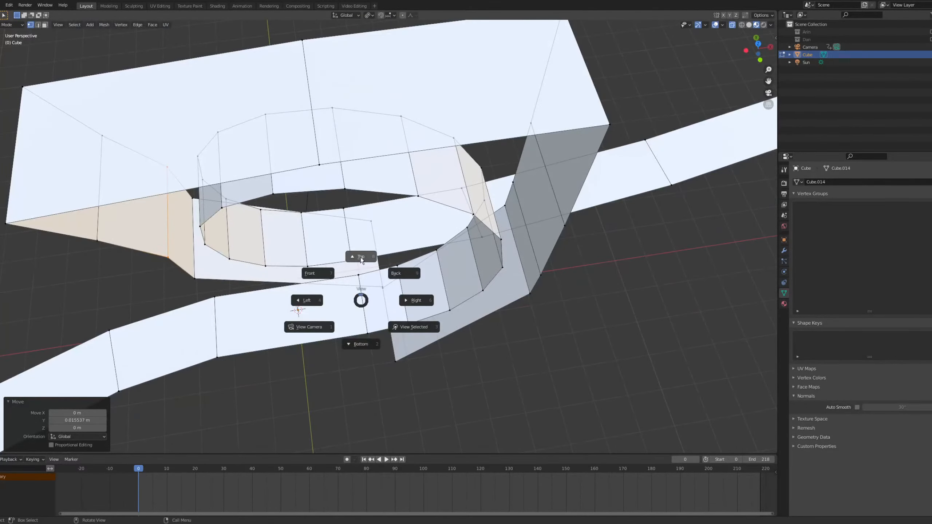
{"action": "left_click", "coordinate": [361, 259]}
{"action": "middle_click_drag", "start_coordinate": [354, 308], "coordinate": [369, 354], "text": "shift"}
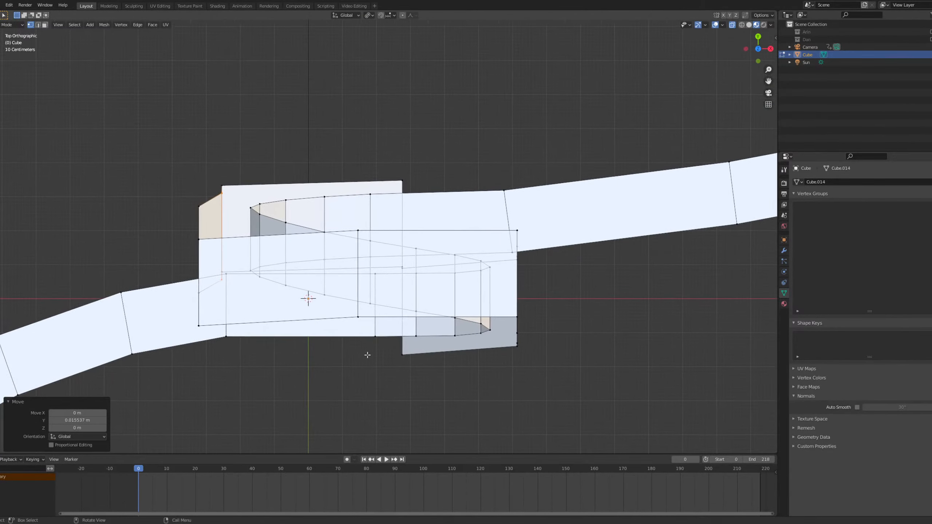
{"action": "scroll", "coordinate": [362, 244], "scroll_direction": "up", "scroll_amount": 3}
{"action": "left_click_drag", "start_coordinate": [347, 241], "coordinate": [344, 382]}
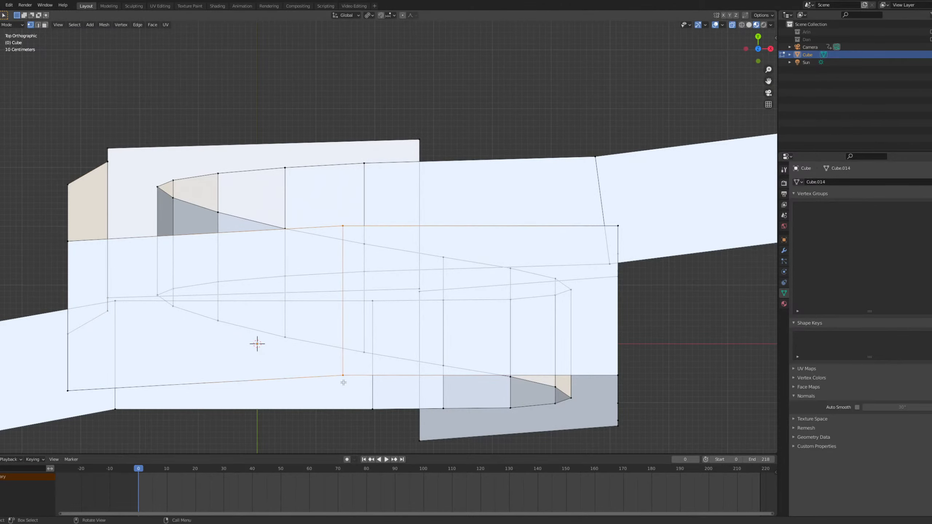
{"action": "scroll", "coordinate": [347, 311], "scroll_direction": "down", "scroll_amount": 2}
{"action": "middle_click_drag", "start_coordinate": [329, 308], "coordinate": [489, 306]}
{"action": "scroll", "coordinate": [486, 349], "scroll_direction": "up", "scroll_amount": 4}
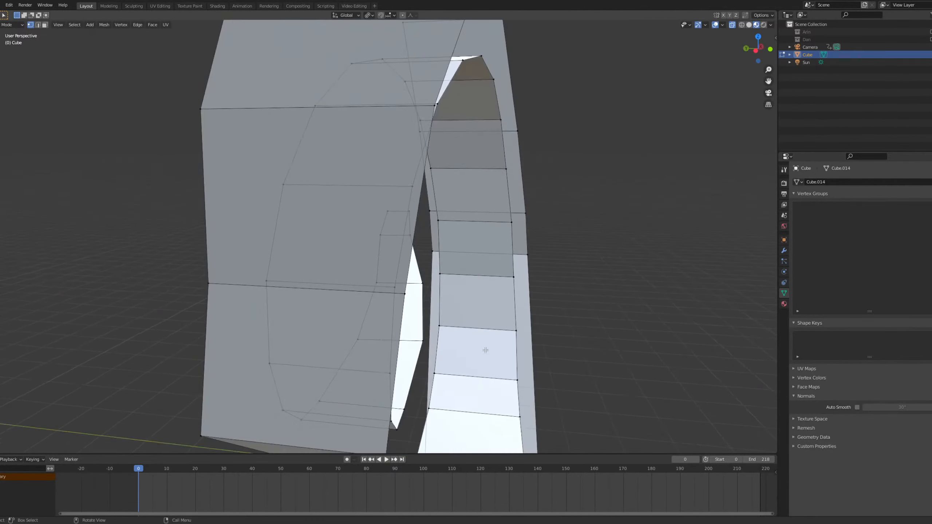
Select the right side's bottom tip vertices and move them about 0.13 m along positive Y in the top view.
{"action": "scroll", "coordinate": [499, 355], "scroll_direction": "down", "scroll_amount": 1}
{"action": "middle_click_drag", "start_coordinate": [499, 356], "coordinate": [379, 309]}
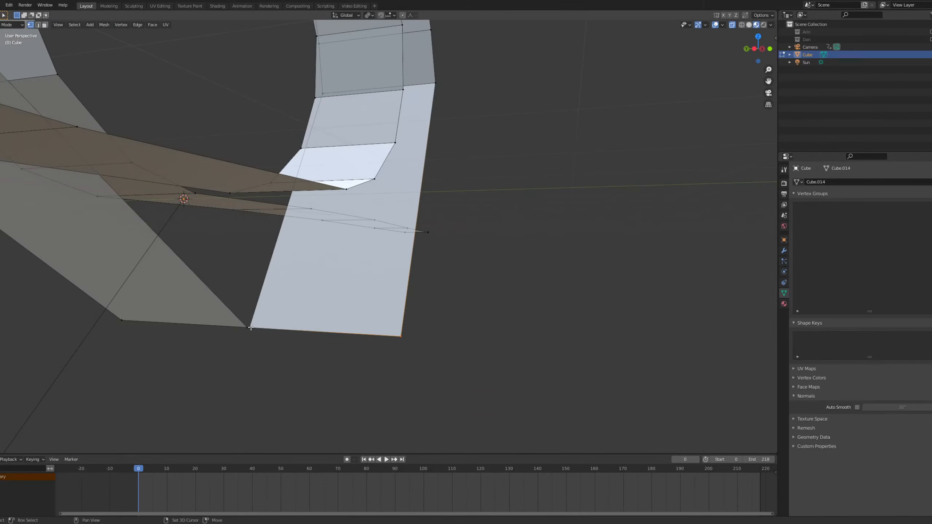
{"action": "key", "text": "grave"}
{"action": "left_click", "coordinate": [370, 221]}
{"action": "scroll", "coordinate": [382, 207], "scroll_direction": "up", "scroll_amount": 3}
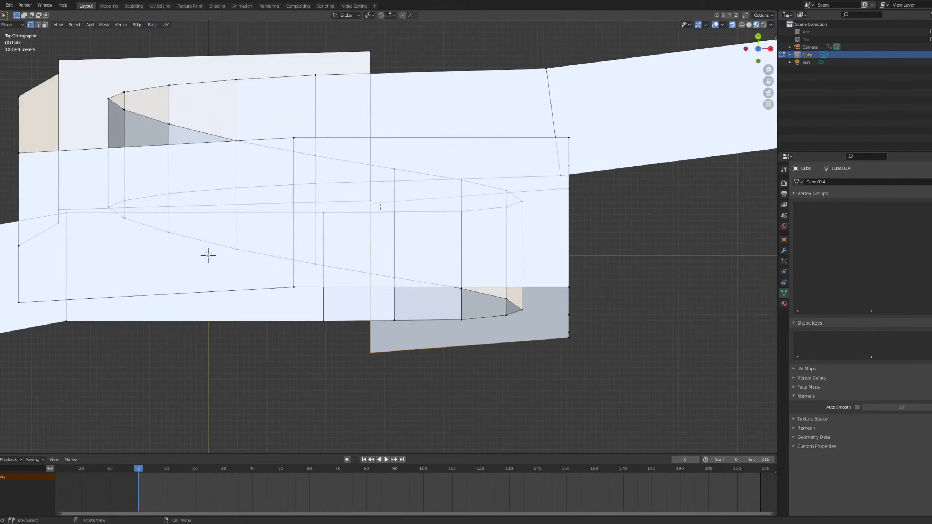
{"action": "scroll", "coordinate": [381, 207], "scroll_direction": "up", "scroll_amount": 4}
{"action": "key", "text": "g"}
{"action": "key", "text": "y"}
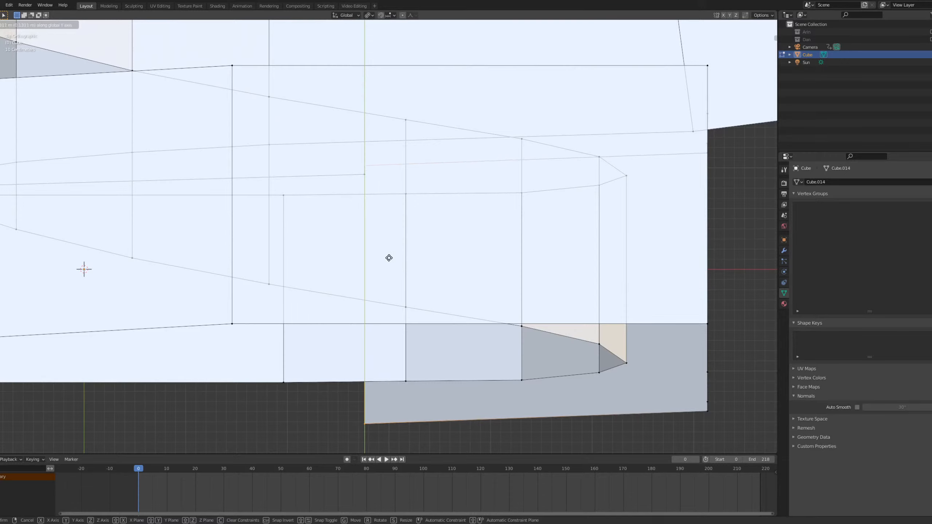
{"action": "left_click", "coordinate": [389, 258]}
Scale down the right side's bottom tip edge and move it about 0.04 m along positive Y.
{"action": "key", "text": "s"}
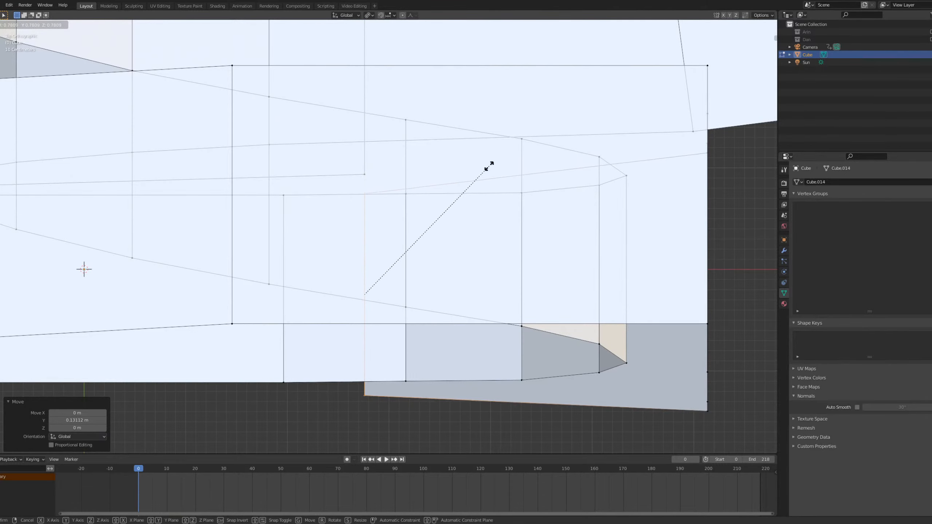
{"action": "left_click", "coordinate": [489, 166]}
{"action": "key", "text": "g"}
{"action": "key", "text": "y"}
{"action": "left_click", "coordinate": [492, 162]}
Scale the bottom tip edge by about 0.936 and move it about 0.02 m along positive Y.
{"action": "key", "text": "s"}
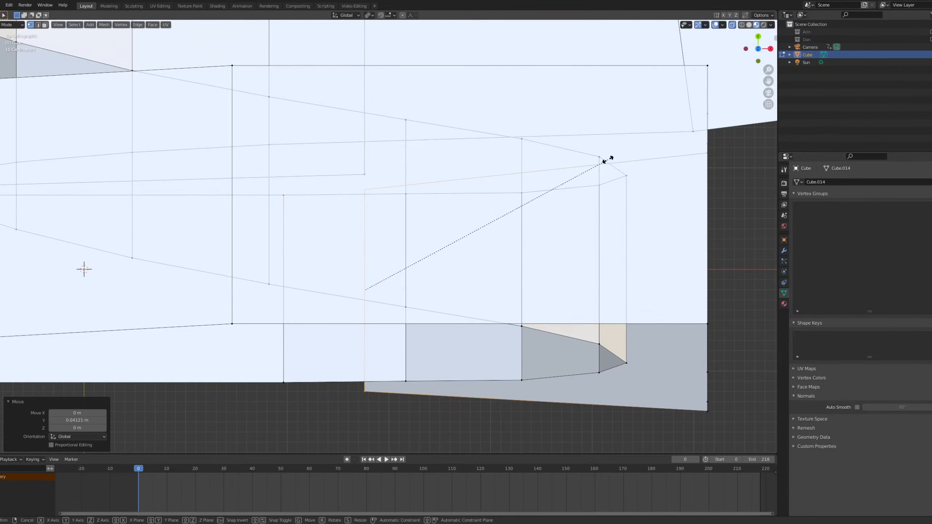
{"action": "left_click", "coordinate": [590, 165]}
{"action": "key", "text": "g"}
{"action": "key", "text": "y"}
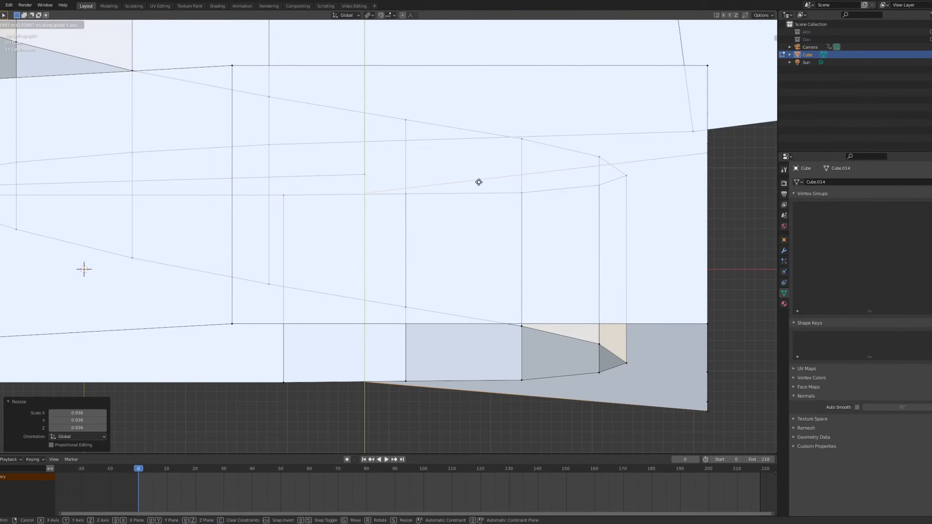
{"action": "left_click", "coordinate": [476, 182]}
Select the rim's bottom-right corner edge, scale it by about 0.737 and move it about 0.045 m along positive Y in the right view.
{"action": "middle_click_drag", "start_coordinate": [476, 183], "coordinate": [384, 205]}
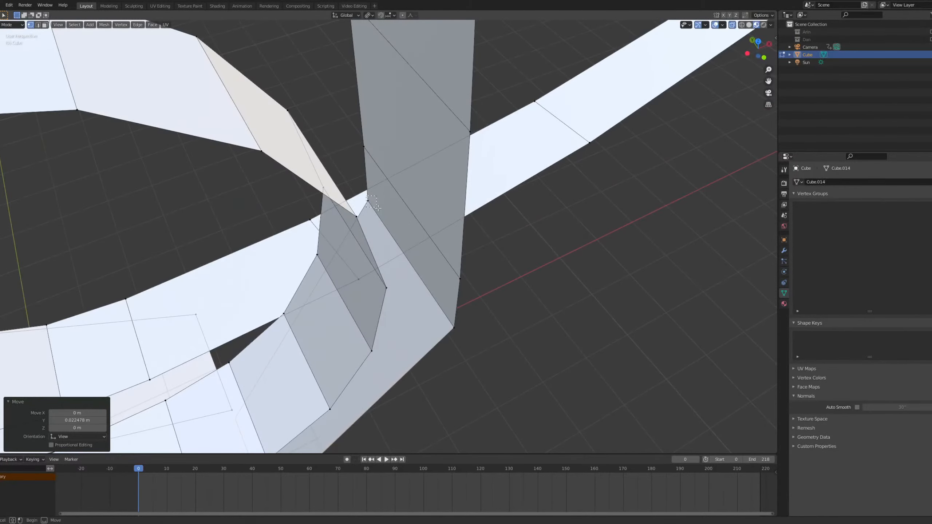
{"action": "left_click_drag", "start_coordinate": [377, 208], "coordinate": [378, 208]}
{"action": "key", "text": "grave"}
{"action": "left_click", "coordinate": [519, 338]}
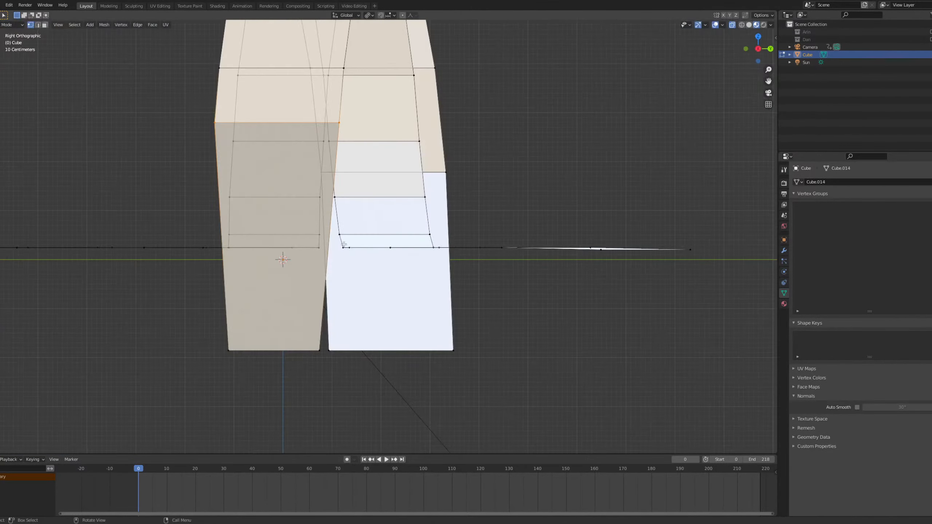
{"action": "scroll", "coordinate": [308, 129], "scroll_direction": "up", "scroll_amount": 1}
{"action": "middle_click_drag", "start_coordinate": [296, 112], "coordinate": [354, 223], "text": "shift"}
{"action": "scroll", "coordinate": [355, 223], "scroll_direction": "up", "scroll_amount": 3}
{"action": "key", "text": "s"}
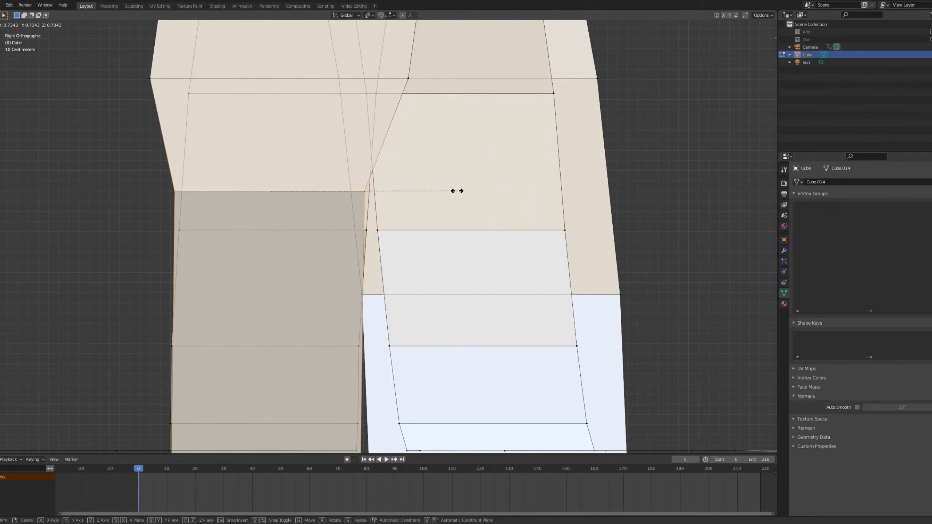
{"action": "left_click", "coordinate": [456, 189]}
{"action": "key", "text": "g"}
{"action": "key", "text": "y"}
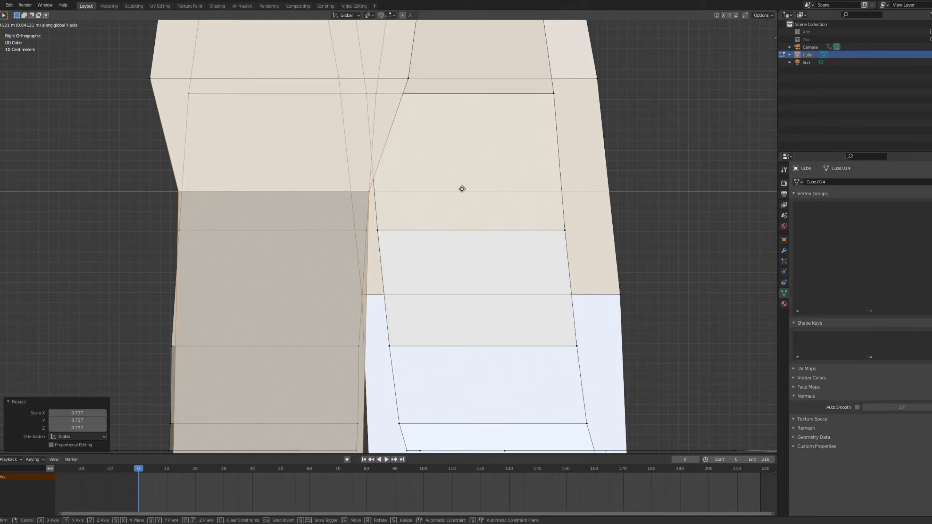
{"action": "left_click", "coordinate": [462, 188]}
Scale the rim's bottom-right corner edge by about 0.992 and move it about 0.011 m along positive Y.
{"action": "key", "text": "s"}
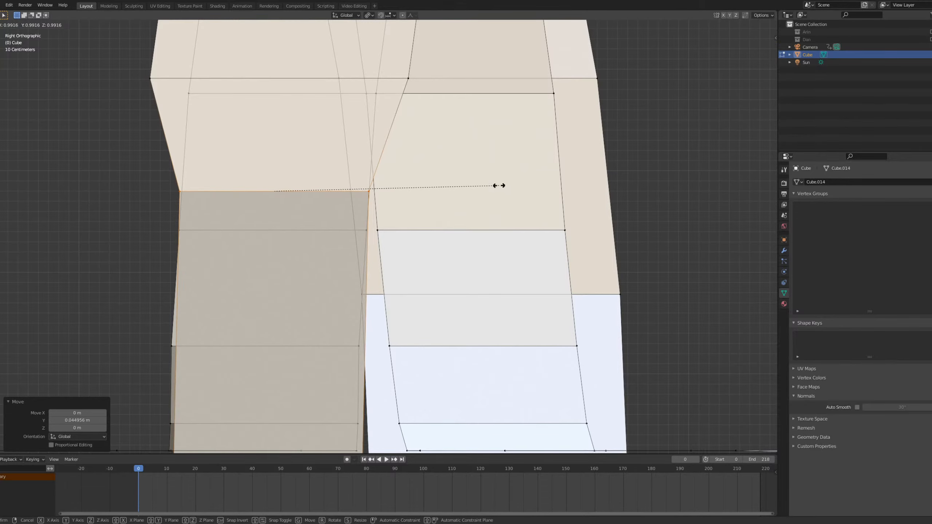
{"action": "left_click", "coordinate": [500, 186]}
{"action": "key", "text": "g"}
{"action": "key", "text": "y"}
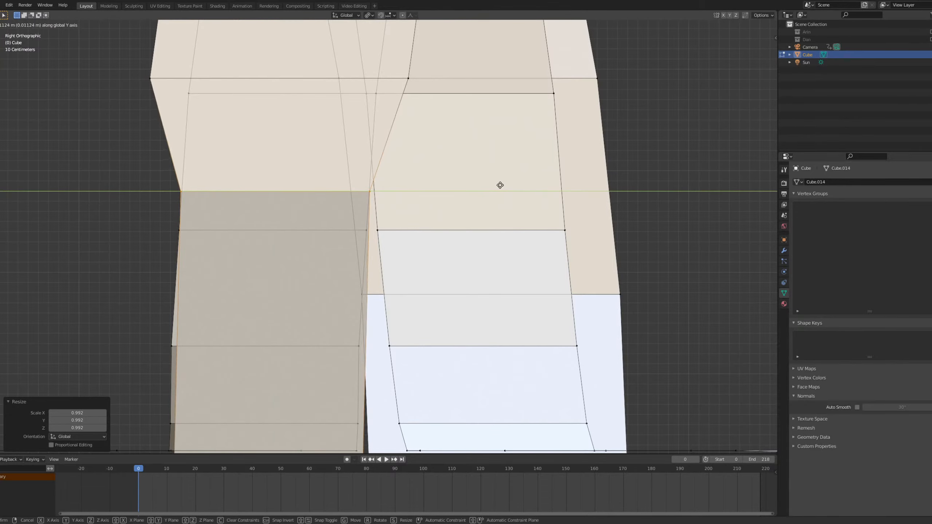
{"action": "left_click", "coordinate": [500, 186]}
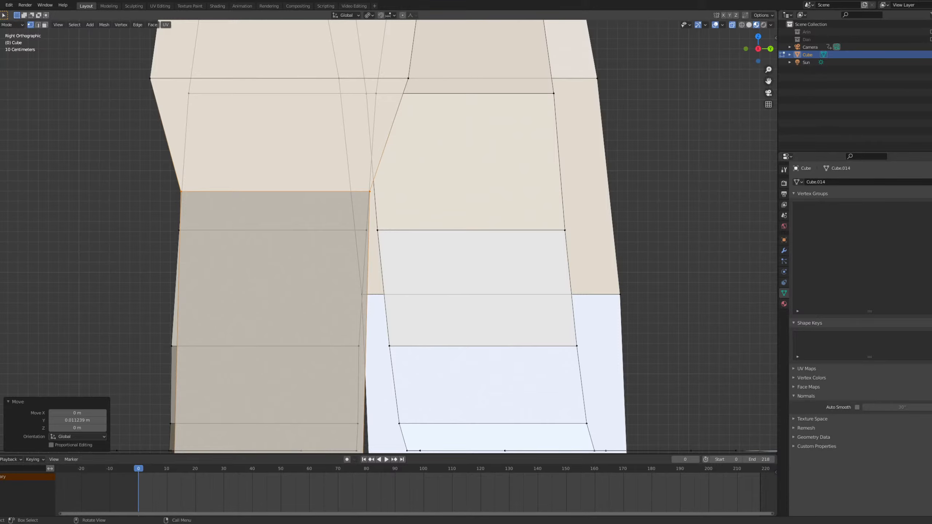
Select the right side's next edge up, scale it by about 0.733 and move it about 0.049 m along positive Y.
{"action": "scroll", "coordinate": [389, 235], "scroll_direction": "down", "scroll_amount": 2}
{"action": "left_click", "coordinate": [195, 116]}
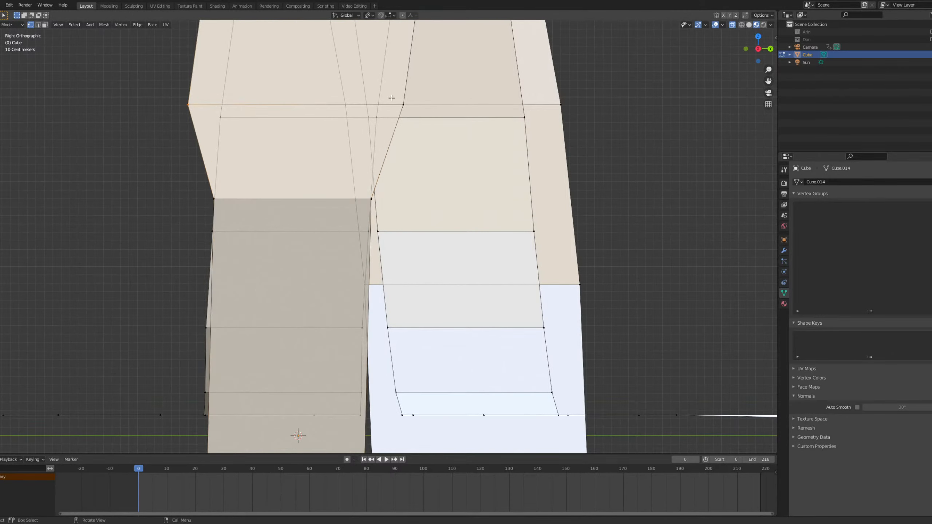
{"action": "middle_click_drag", "start_coordinate": [368, 136], "coordinate": [394, 271], "text": "shift"}
{"action": "scroll", "coordinate": [415, 257], "scroll_direction": "up", "scroll_amount": 1}
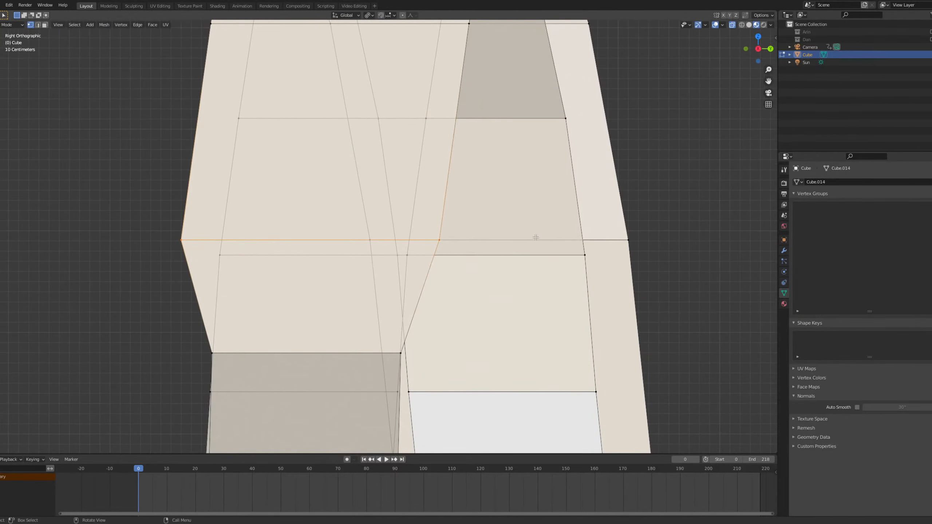
{"action": "key", "text": "s"}
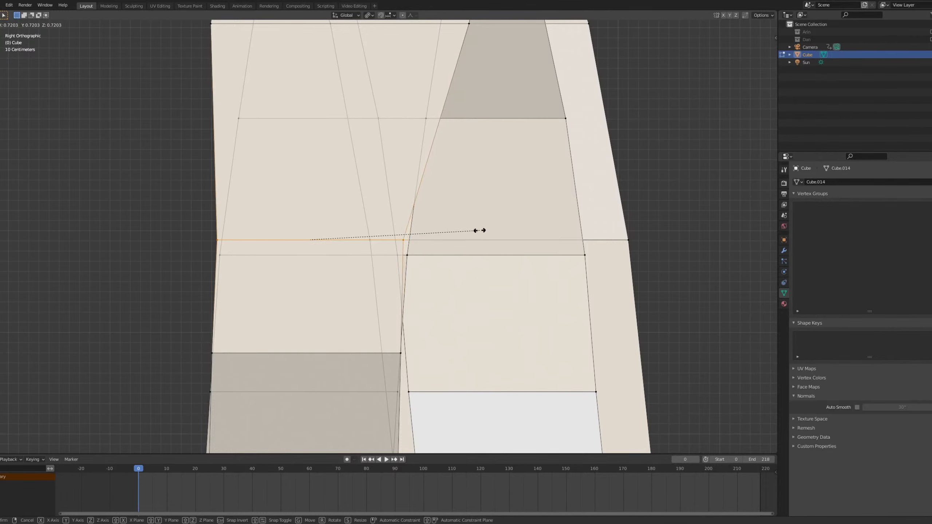
{"action": "left_click", "coordinate": [480, 231]}
{"action": "key", "text": "g"}
{"action": "key", "text": "y"}
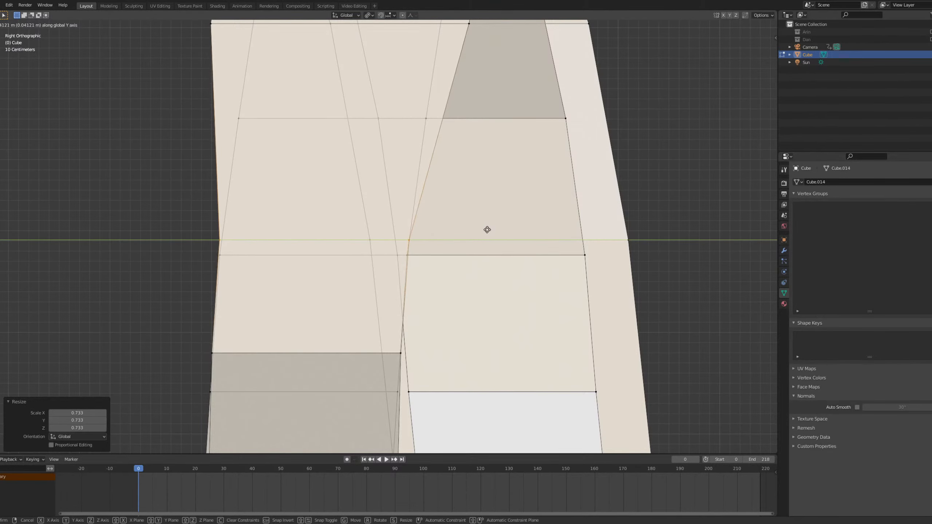
{"action": "left_click", "coordinate": [488, 230]}
Scale this right-side edge by about 0.992 and move it about 0.004 m along positive Y.
{"action": "key", "text": "s"}
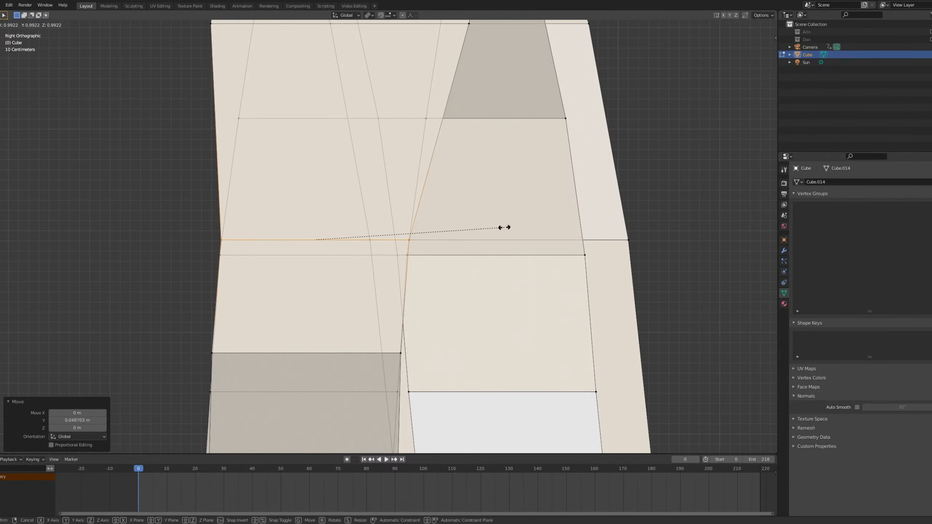
{"action": "left_click", "coordinate": [504, 227]}
{"action": "key", "text": "g"}
{"action": "key", "text": "y"}
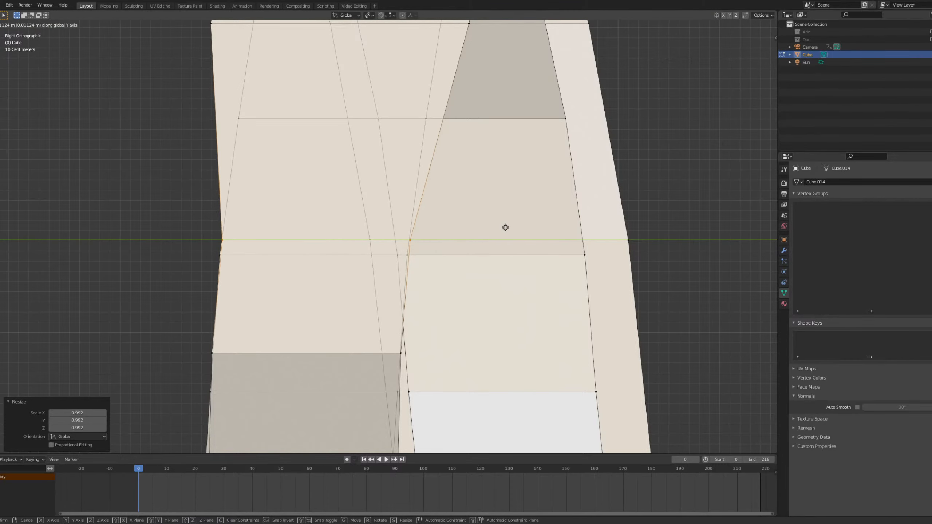
{"action": "left_click", "coordinate": [505, 227]}
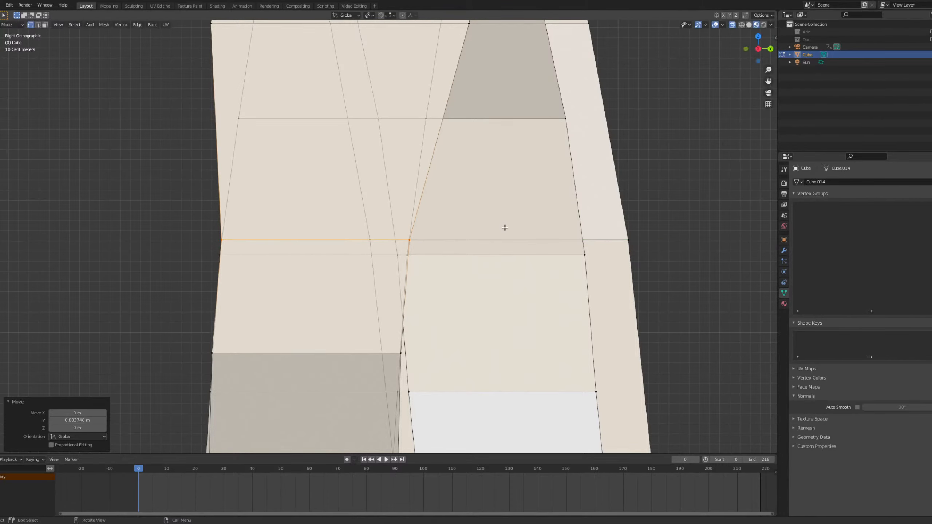
Select the right side's upper edge below the top corner, narrow it along Y and move it about 0.06 m along positive Y.
{"action": "scroll", "coordinate": [505, 227], "scroll_direction": "down", "scroll_amount": 3}
{"action": "middle_click_drag", "start_coordinate": [503, 230], "coordinate": [493, 354], "text": "shift"}
{"action": "left_click_drag", "start_coordinate": [259, 217], "coordinate": [318, 255]}
{"action": "scroll", "coordinate": [481, 239], "scroll_direction": "up", "scroll_amount": 3}
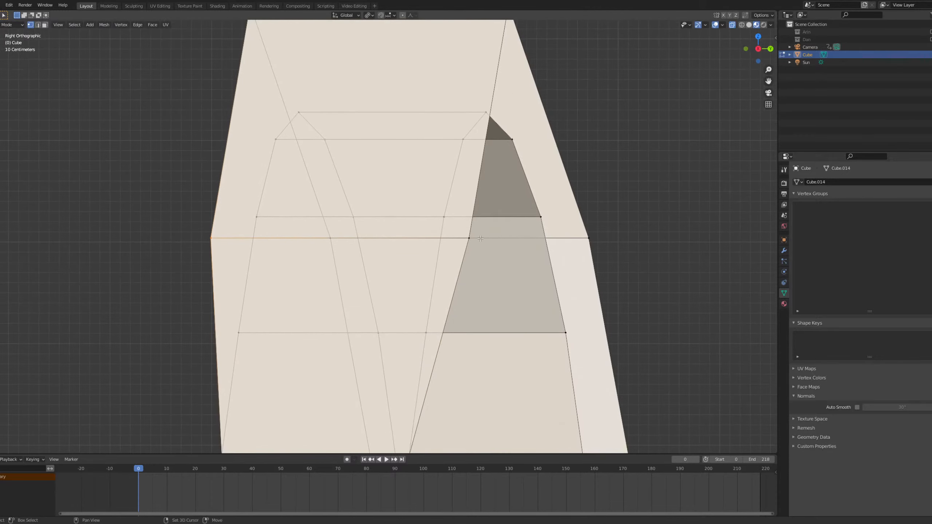
{"action": "left_click_drag", "start_coordinate": [465, 253], "coordinate": [465, 253], "text": "shift"}
{"action": "key", "text": "g"}
{"action": "key", "text": "y"}
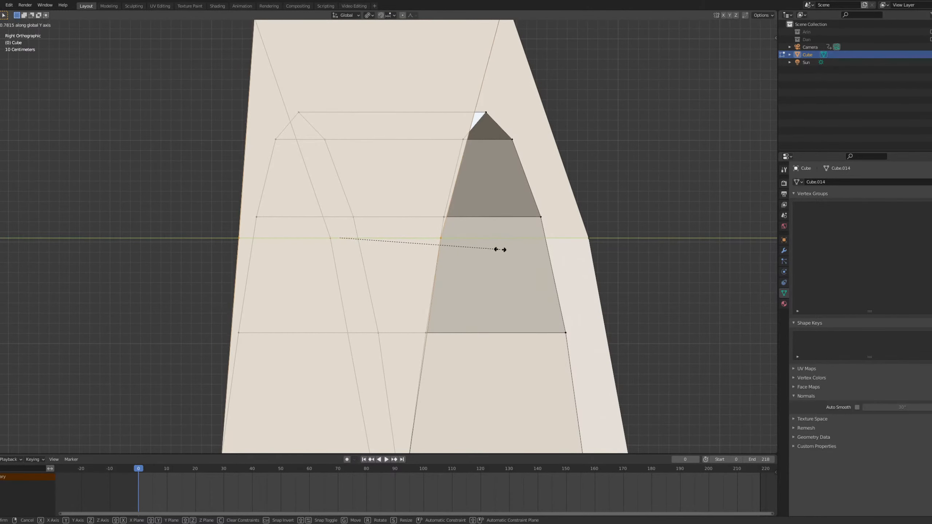
{"action": "left_click", "coordinate": [494, 250]}
Scale the right side's upper edge by about 0.958 and move it about 0.008 m along positive Y.
{"action": "key", "text": "s"}
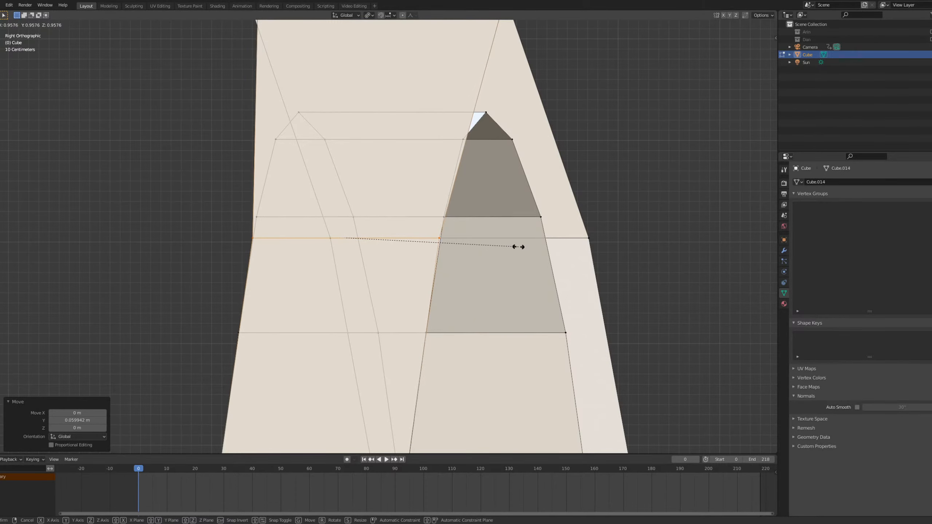
{"action": "left_click", "coordinate": [518, 246]}
{"action": "scroll", "coordinate": [459, 245], "scroll_direction": "up", "scroll_amount": 2}
{"action": "key", "text": "g"}
{"action": "key", "text": "y"}
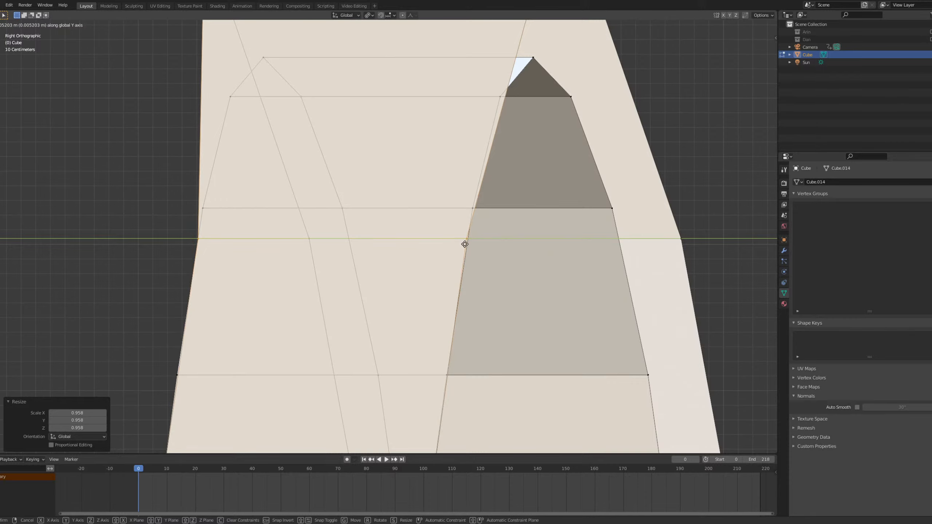
{"action": "left_click", "coordinate": [465, 244]}
Scale the right side's upper edge by about 1.005 along Y and move it about 0.003 m along positive Y.
{"action": "key", "text": "s"}
{"action": "key", "text": "y"}
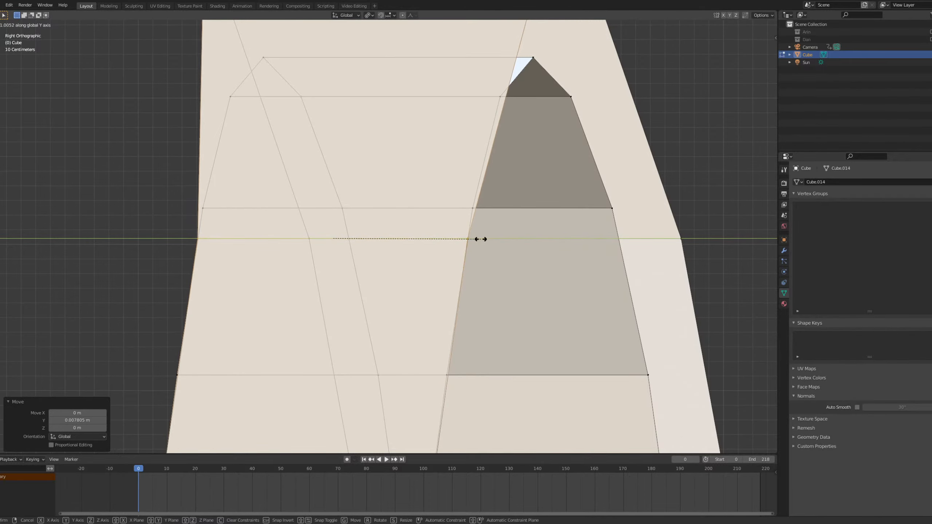
{"action": "left_click", "coordinate": [481, 239]}
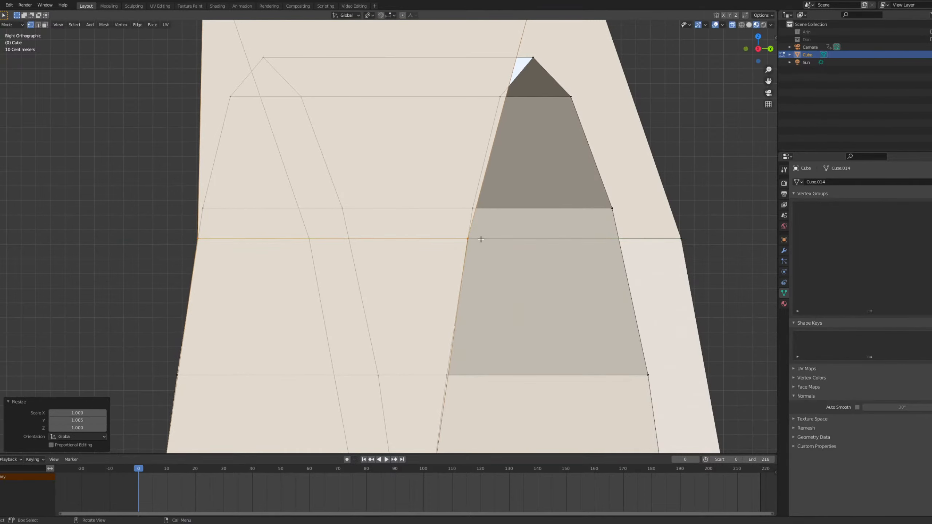
{"action": "middle_click_drag", "start_coordinate": [481, 239], "coordinate": [482, 239]}
{"action": "key", "text": "grave"}
{"action": "left_click", "coordinate": [476, 237]}
{"action": "key", "text": "g"}
{"action": "key", "text": "y"}
{"action": "left_click", "coordinate": [474, 246]}
In the left view, scale the upper edge of the rim's left side by about 0.777.
{"action": "scroll", "coordinate": [469, 248], "scroll_direction": "down", "scroll_amount": 1}
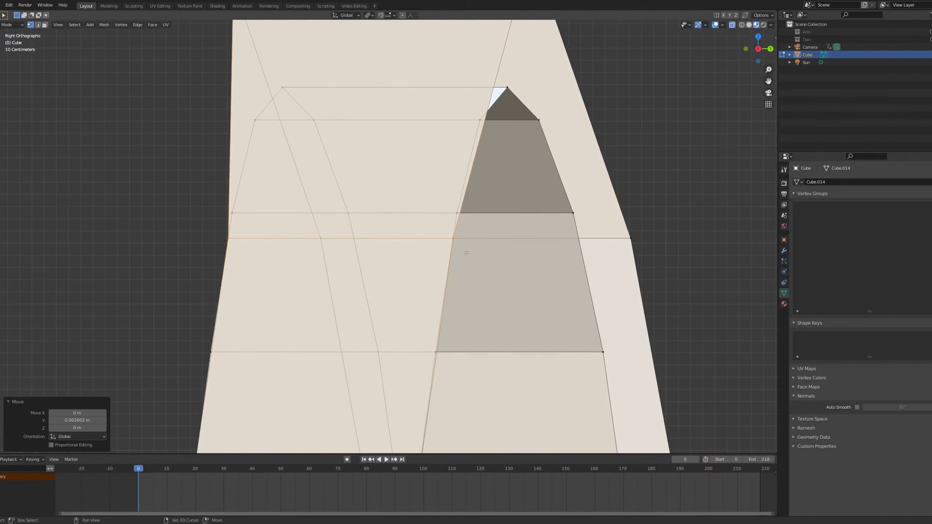
{"action": "middle_click_drag", "start_coordinate": [434, 186], "coordinate": [425, 312], "text": "shift"}
{"action": "scroll", "coordinate": [426, 311], "scroll_direction": "down", "scroll_amount": 4}
{"action": "middle_click_drag", "start_coordinate": [389, 261], "coordinate": [474, 264]}
{"action": "scroll", "coordinate": [475, 264], "scroll_direction": "down", "scroll_amount": 3}
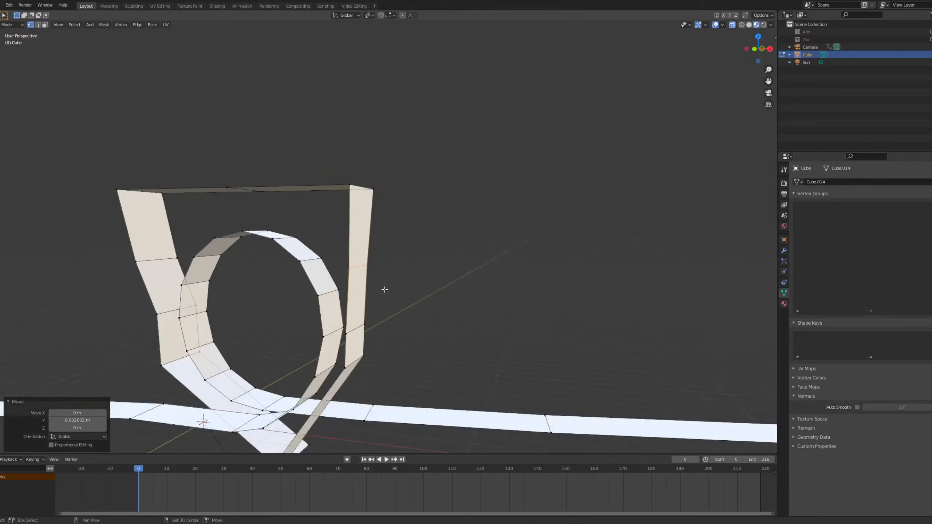
{"action": "middle_click_drag", "start_coordinate": [384, 290], "coordinate": [549, 267], "text": "shift"}
{"action": "scroll", "coordinate": [354, 208], "scroll_direction": "up", "scroll_amount": 3}
{"action": "key", "text": "grave"}
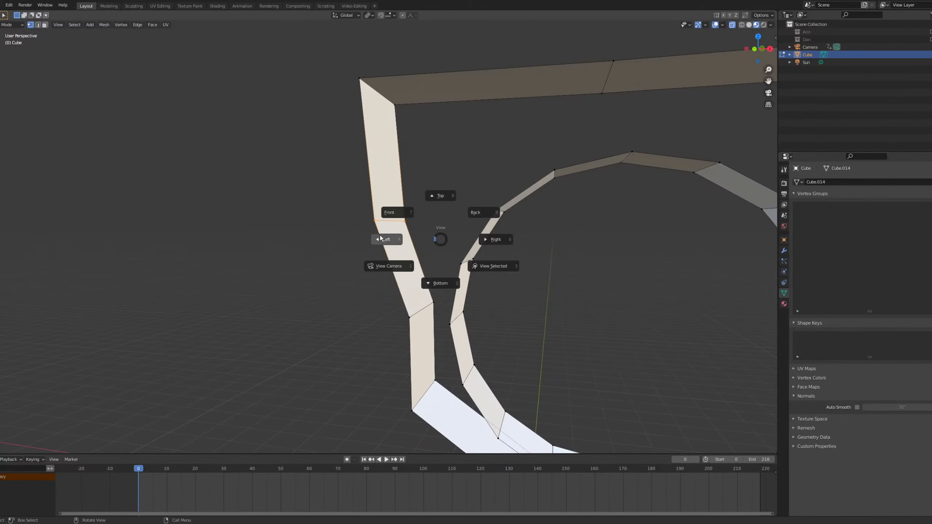
{"action": "left_click", "coordinate": [381, 239]}
{"action": "middle_click_drag", "start_coordinate": [368, 258], "coordinate": [635, 288], "text": "shift"}
{"action": "scroll", "coordinate": [550, 227], "scroll_direction": "up", "scroll_amount": 1}
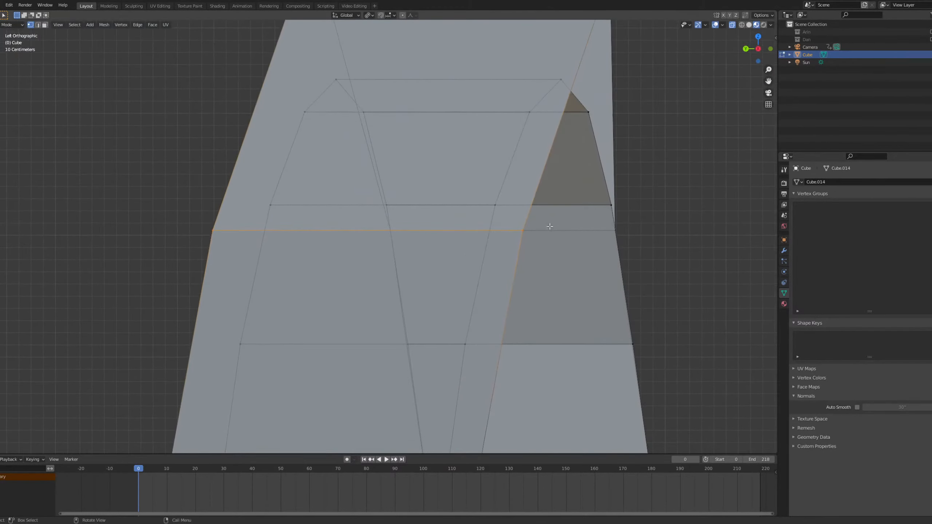
{"action": "key", "text": "s"}
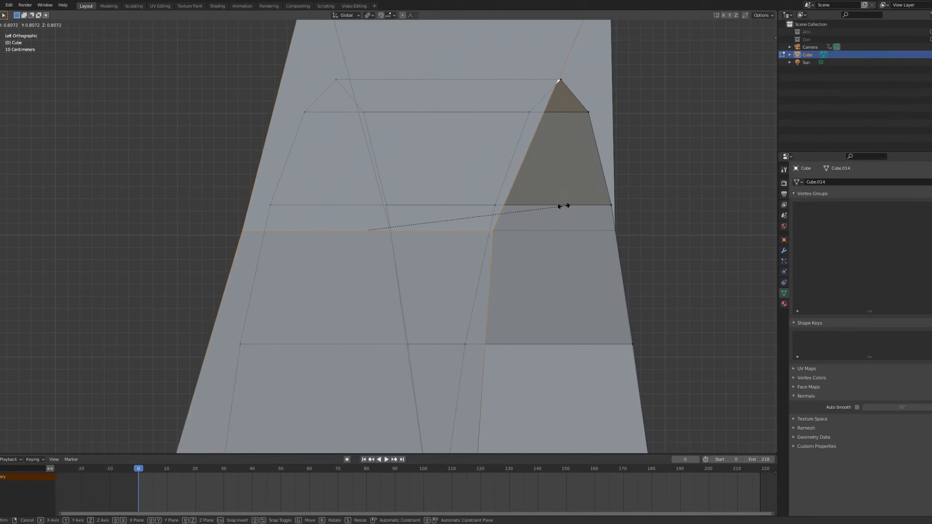
{"action": "left_click", "coordinate": [557, 207]}
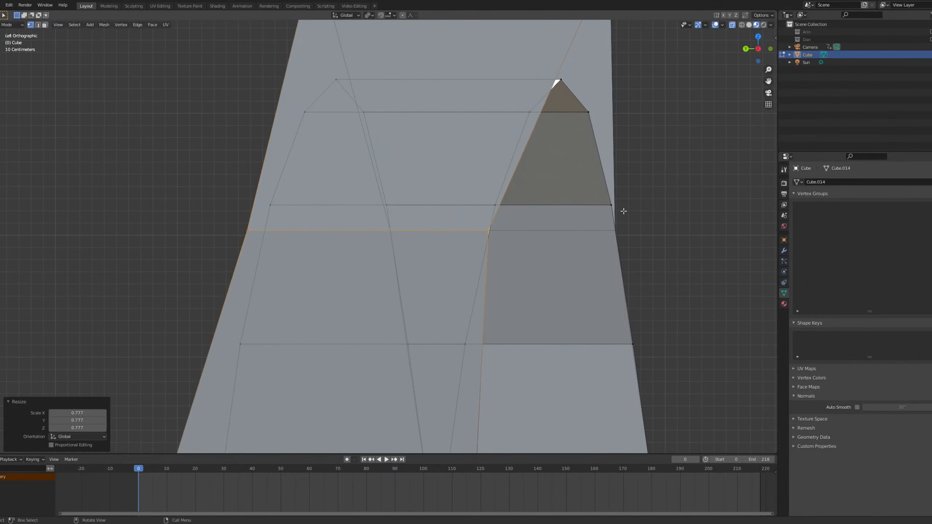
Scale the left side's upper edge by about 0.959 and move it about 0.075 m along negative Y.
{"action": "key", "text": "s"}
{"action": "left_click", "coordinate": [612, 212]}
{"action": "key", "text": "g"}
{"action": "key", "text": "y"}
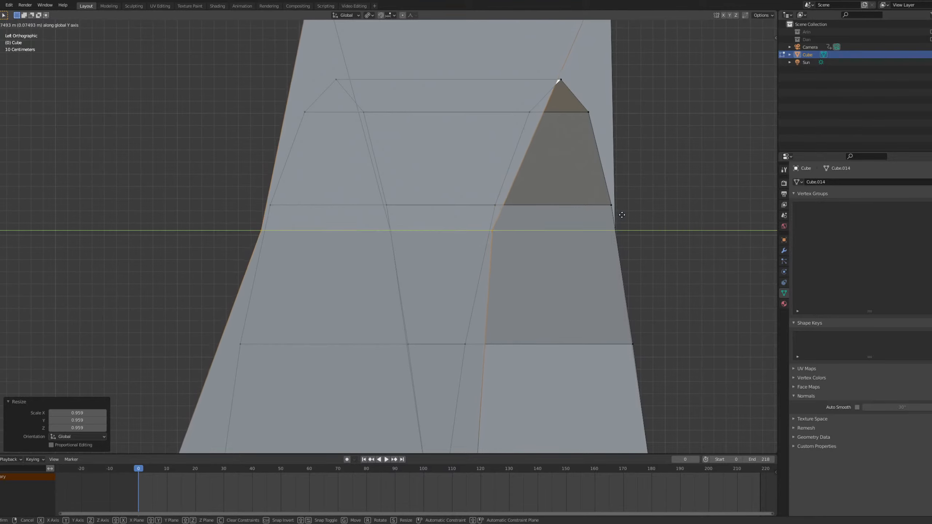
Scale the left side's upper edge by about 0.965 and move it about 0.006 m along negative Y.
{"action": "key", "text": "s"}
{"action": "left_click", "coordinate": [618, 215]}
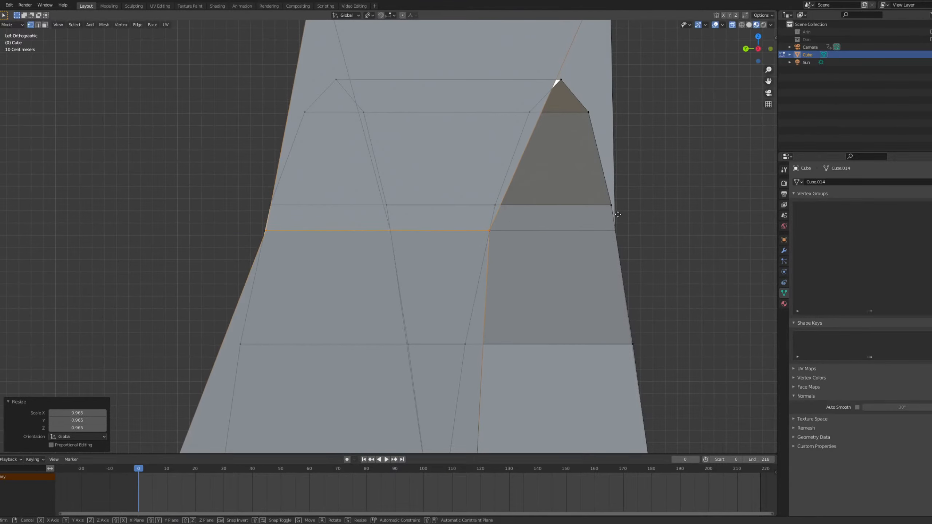
{"action": "key", "text": "g"}
{"action": "key", "text": "y"}
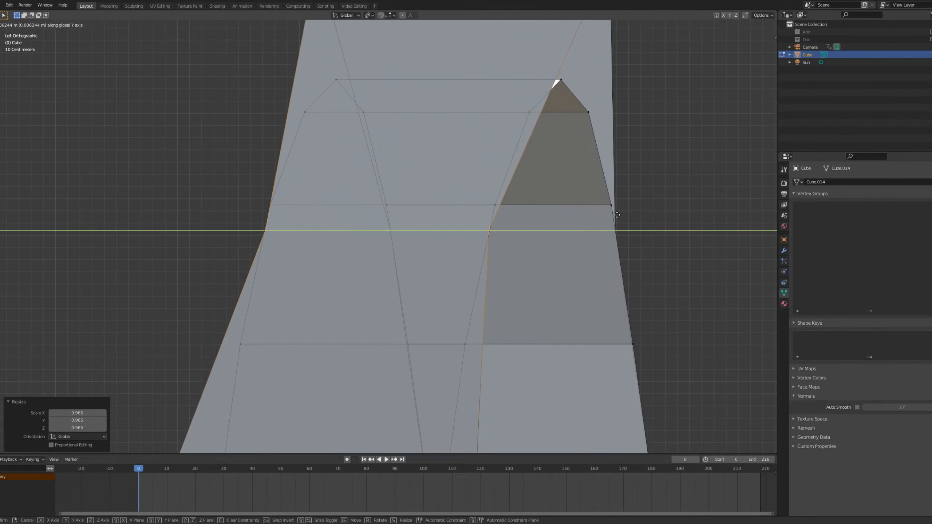
{"action": "left_click", "coordinate": [617, 214]}
Scale the left side's upper edge by about 1.009 and shift it about 0.003 m along Y.
{"action": "key", "text": "s"}
{"action": "left_click", "coordinate": [621, 215]}
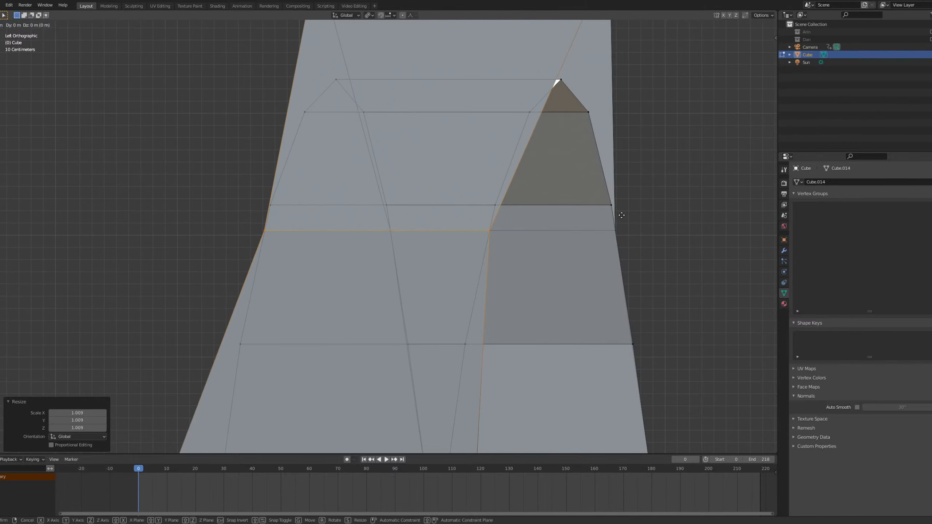
{"action": "key", "text": "g"}
{"action": "key", "text": "y"}
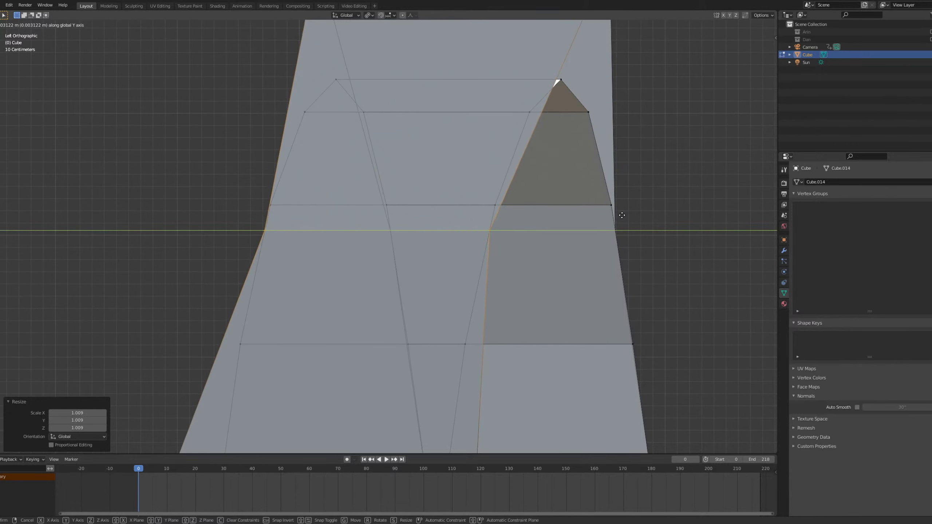
{"action": "left_click", "coordinate": [621, 216]}
Select the left side's next edge down, scale it by about 0.736, move it about 0.099 m along negative Y, and rescale it by about 0.989.
{"action": "scroll", "coordinate": [587, 227], "scroll_direction": "down", "scroll_amount": 2}
{"action": "middle_click_drag", "start_coordinate": [466, 283], "coordinate": [479, 163], "text": "shift"}
{"action": "left_click_drag", "start_coordinate": [229, 271], "coordinate": [256, 296]}
{"action": "left_click_drag", "start_coordinate": [460, 298], "coordinate": [461, 298]}
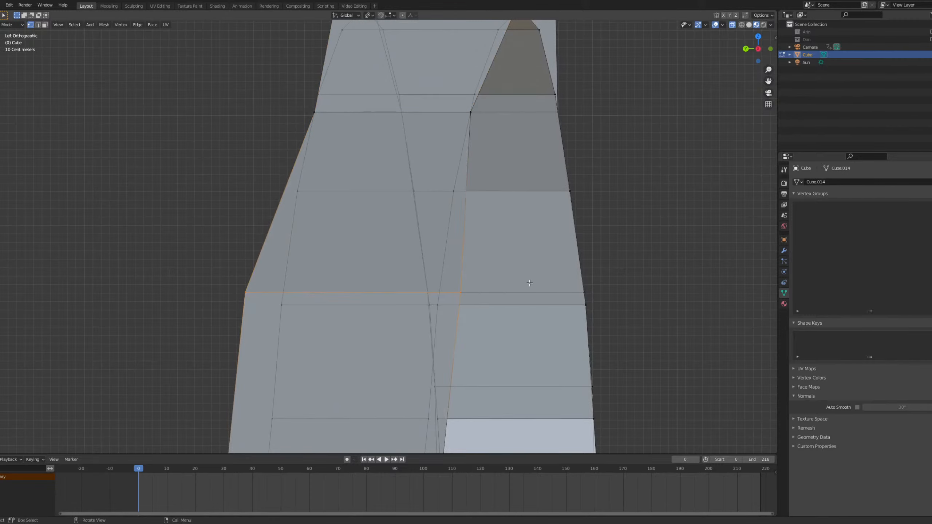
{"action": "key", "text": "s"}
{"action": "left_click", "coordinate": [562, 263]}
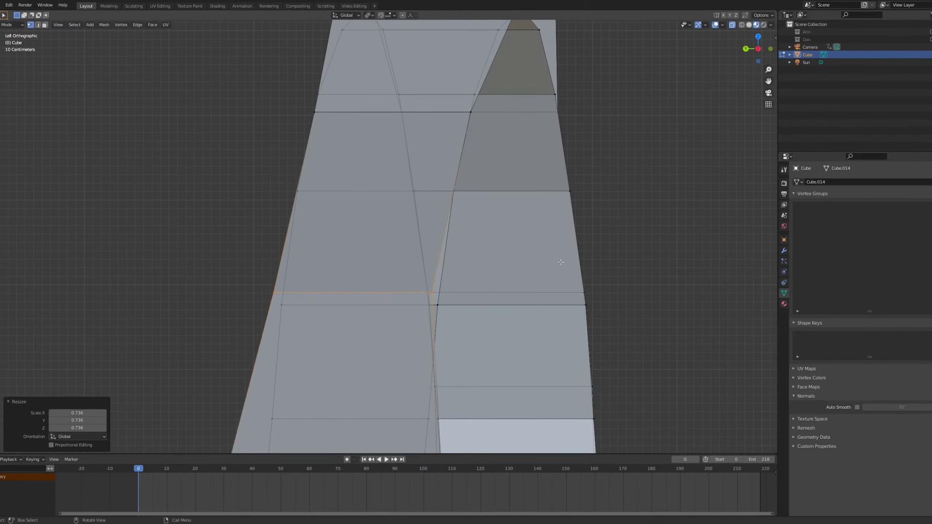
{"action": "key", "text": "g"}
{"action": "key", "text": "y"}
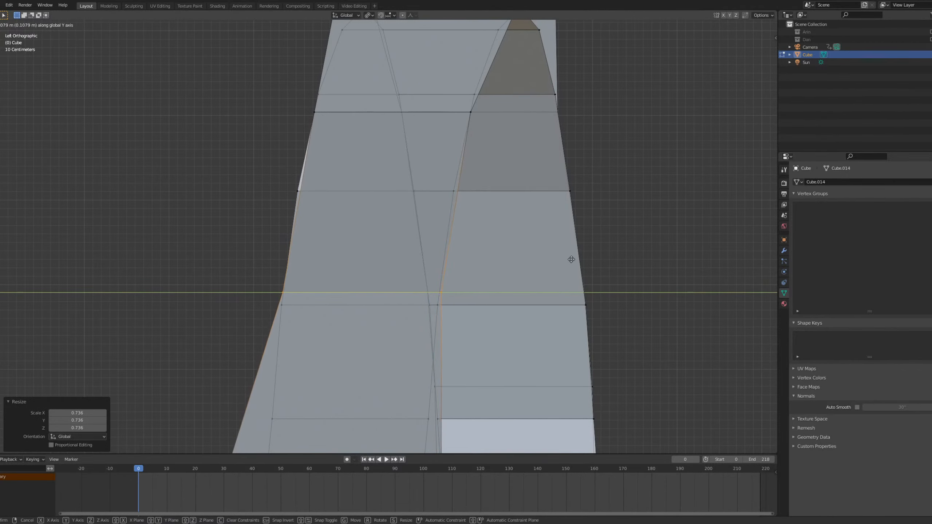
{"action": "left_click", "coordinate": [570, 259]}
{"action": "key", "text": "s"}
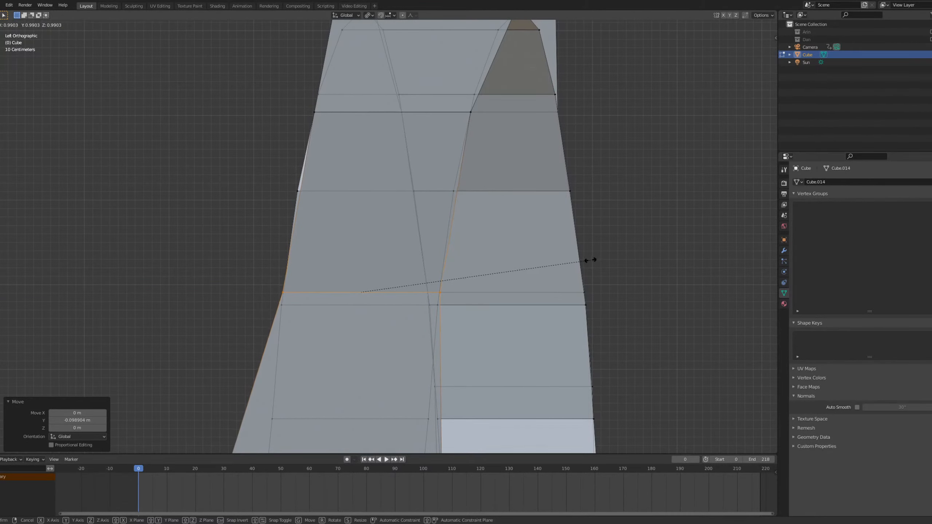
{"action": "left_click", "coordinate": [589, 260]}
Select the rim's bottom-left corner edge, scale it down and move it about 0.049 m along negative Y.
{"action": "scroll", "coordinate": [560, 273], "scroll_direction": "down", "scroll_amount": 2}
{"action": "middle_click_drag", "start_coordinate": [560, 272], "coordinate": [583, 139], "text": "shift"}
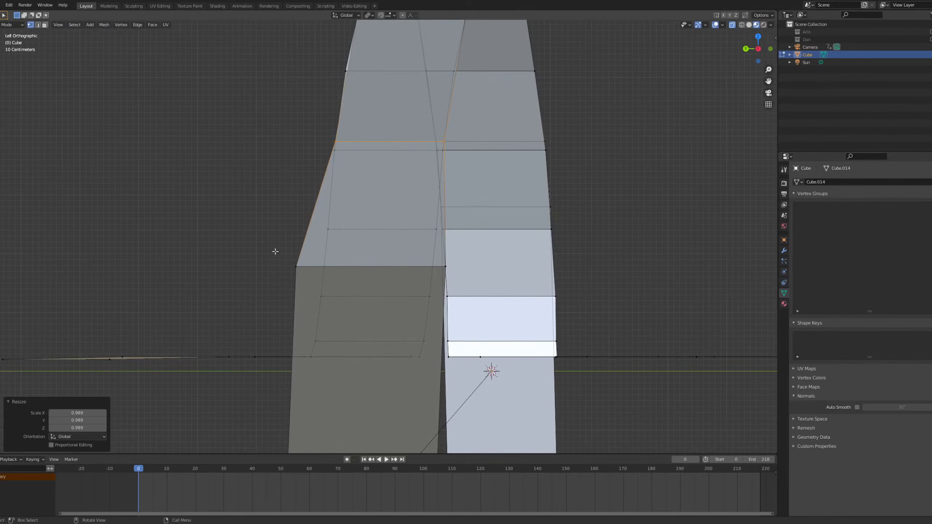
{"action": "left_click_drag", "start_coordinate": [275, 252], "coordinate": [312, 273]}
{"action": "scroll", "coordinate": [457, 277], "scroll_direction": "up", "scroll_amount": 3}
{"action": "key", "text": "s"}
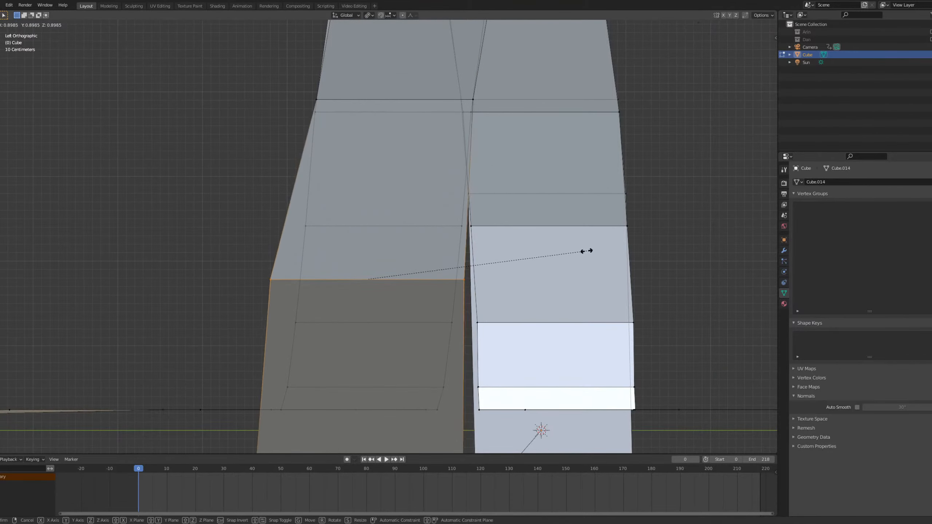
{"action": "right_click", "coordinate": [567, 254]}
Scale the rim's bottom-left corner edge by 0.925, move it about 0.076 m along negative Y, and rescale it by about 0.993.
{"action": "key", "text": "s"}
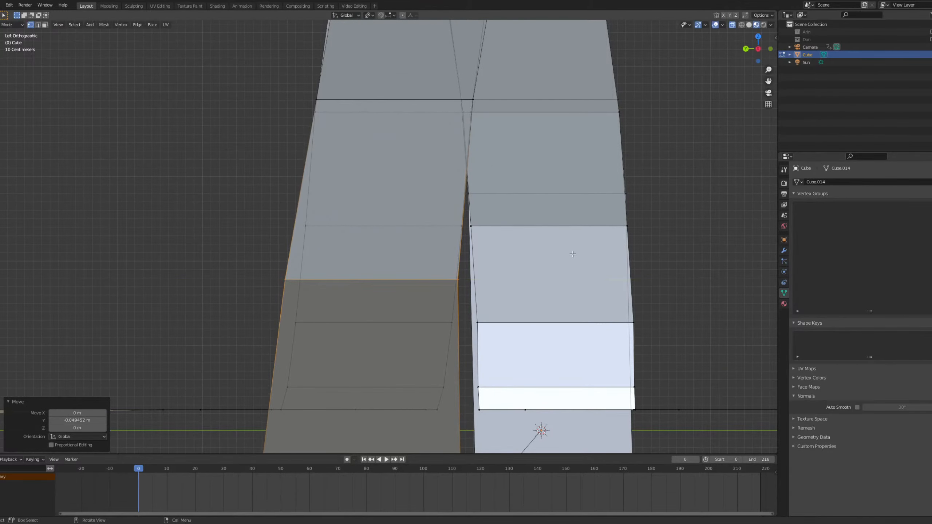
{"action": "left_click", "coordinate": [604, 248]}
{"action": "key", "text": "g"}
{"action": "key", "text": "y"}
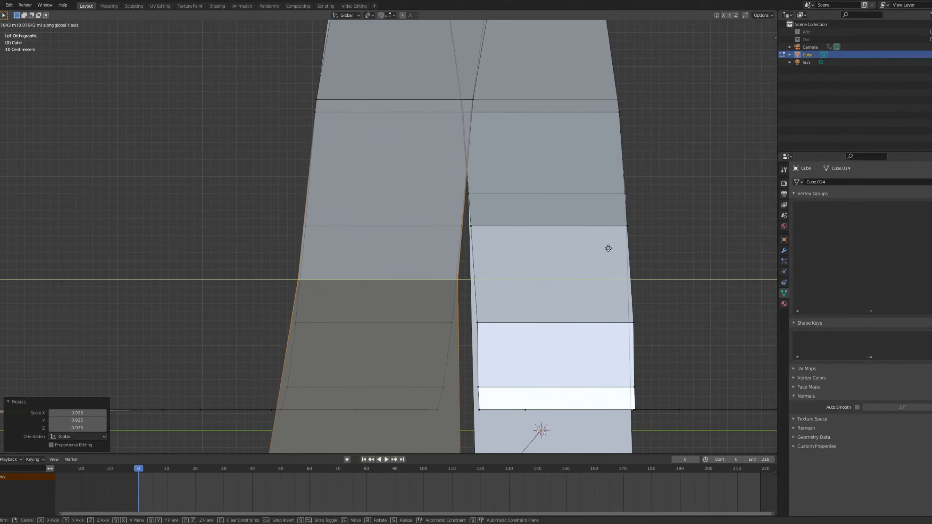
{"action": "right_click", "coordinate": [607, 248]}
{"action": "key", "text": "s"}
{"action": "left_click", "coordinate": [609, 248]}
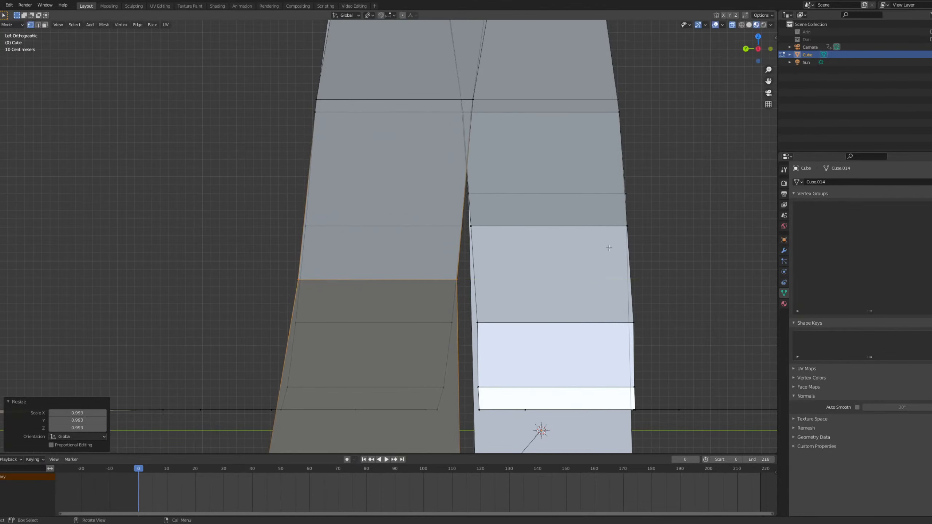
Move the bottom-left corner edge about 0.013 m along negative Y, scale it by 0.994, and shift it back about 0.009 m along Y.
{"action": "key", "text": "g"}
{"action": "key", "text": "y"}
{"action": "key", "text": "s"}
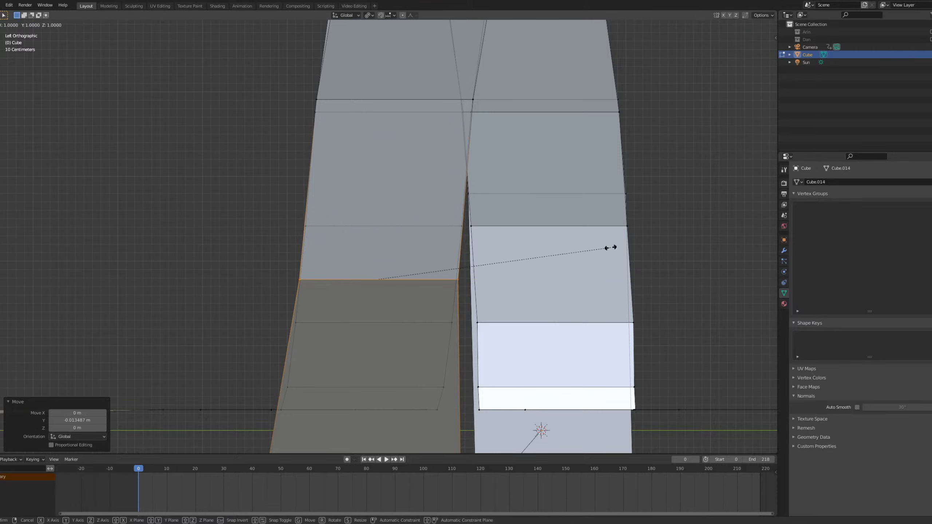
{"action": "left_click", "coordinate": [609, 248]}
{"action": "key", "text": "g"}
{"action": "key", "text": "y"}
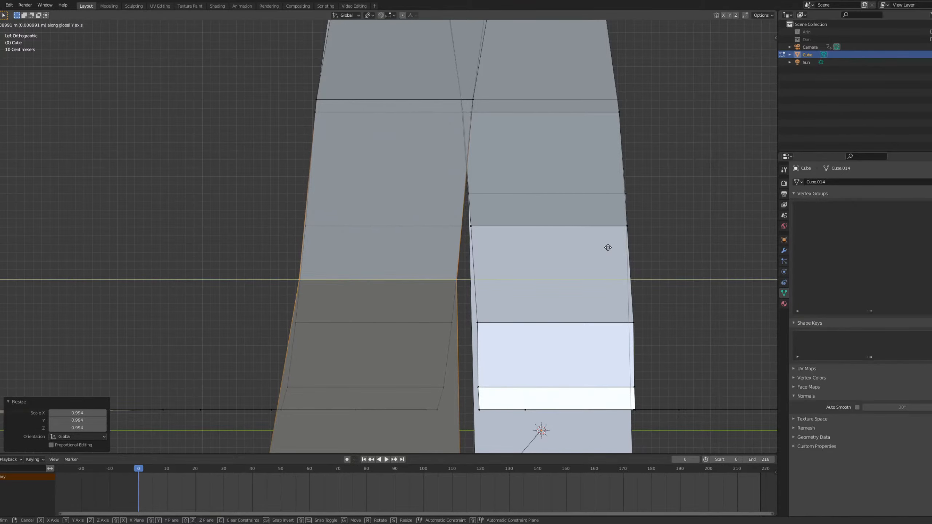
{"action": "left_click", "coordinate": [607, 250]}
Select the lowest end edge of the rim's left side and scale it by about 0.703.
{"action": "middle_click_drag", "start_coordinate": [607, 250], "coordinate": [625, 94], "text": "shift"}
{"action": "middle_click_drag", "start_coordinate": [252, 362], "coordinate": [259, 260], "text": "shift"}
{"action": "left_click_drag", "start_coordinate": [245, 287], "coordinate": [496, 348]}
{"action": "key", "text": "s"}
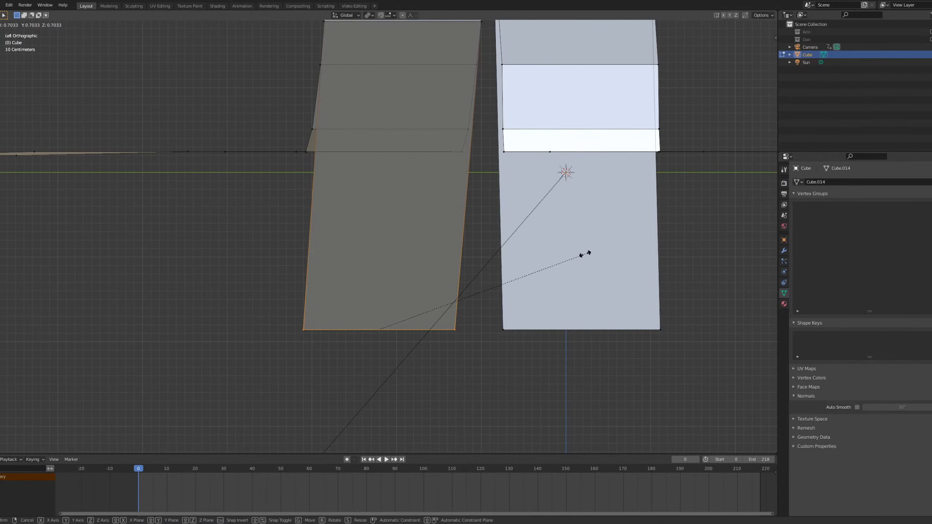
{"action": "left_click", "coordinate": [585, 254]}
From the top view, scale the left side's lowest end edge by about 1.038 and move it about 0.027 m along negative Y.
{"action": "scroll", "coordinate": [520, 267], "scroll_direction": "down", "scroll_amount": 1}
{"action": "middle_click_drag", "start_coordinate": [519, 267], "coordinate": [503, 352], "text": "shift"}
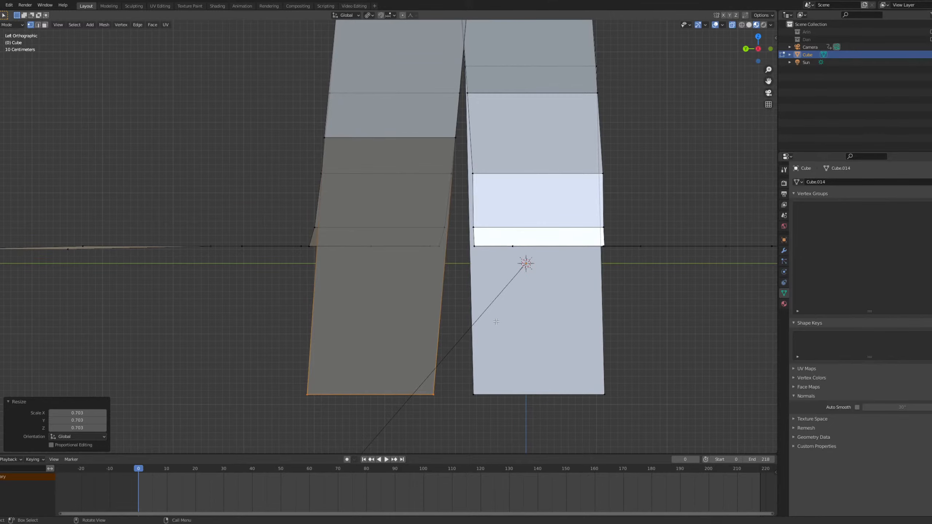
{"action": "key", "text": "KP_7"}
{"action": "middle_click_drag", "start_coordinate": [541, 263], "coordinate": [237, 245], "text": "shift"}
{"action": "scroll", "coordinate": [507, 224], "scroll_direction": "down", "scroll_amount": 2}
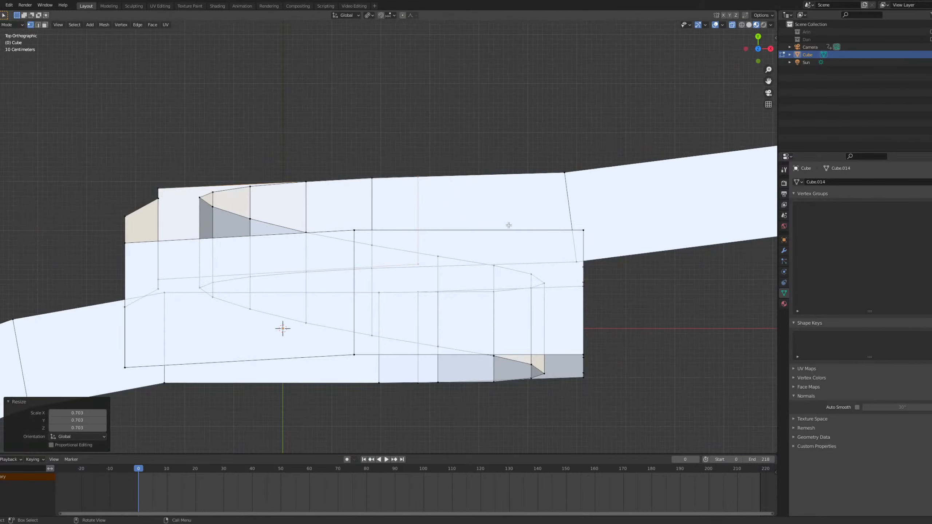
{"action": "middle_click_drag", "start_coordinate": [501, 231], "coordinate": [451, 227], "text": "shift"}
{"action": "scroll", "coordinate": [446, 293], "scroll_direction": "up", "scroll_amount": 2}
{"action": "key", "text": "s"}
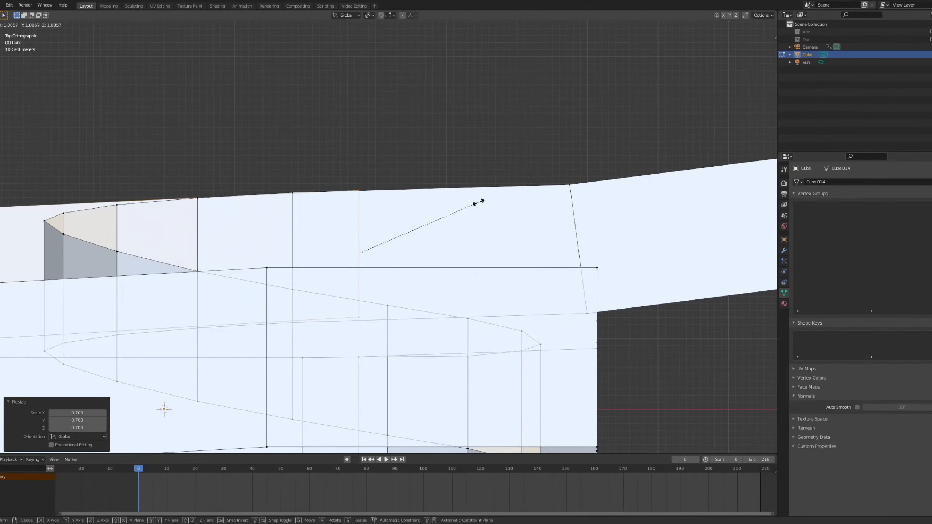
{"action": "left_click", "coordinate": [476, 201]}
{"action": "key", "text": "g"}
{"action": "key", "text": "y"}
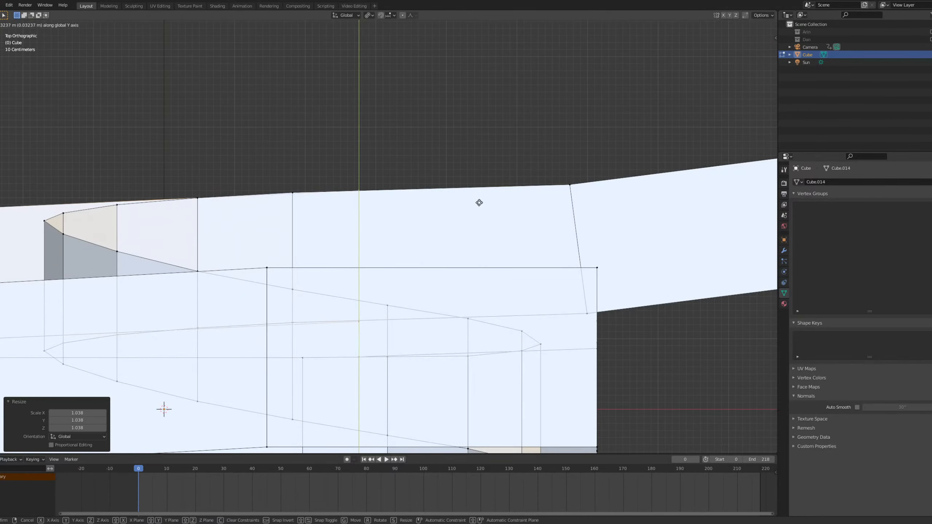
{"action": "left_click", "coordinate": [479, 203]}
Add two loop cuts across the rim's lower-right diagonal segment.
{"action": "scroll", "coordinate": [461, 221], "scroll_direction": "down", "scroll_amount": 5}
{"action": "middle_click_drag", "start_coordinate": [461, 221], "coordinate": [428, 271]}
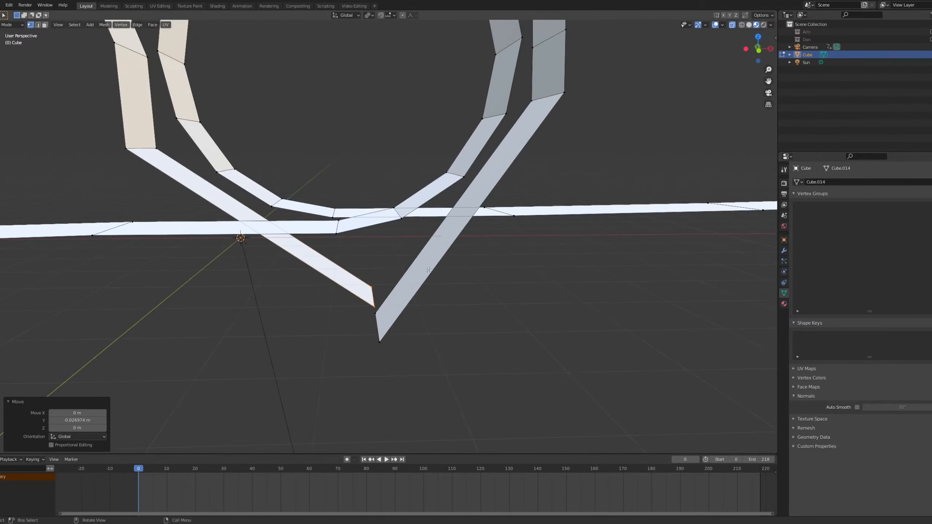
{"action": "key", "text": "ctrl+r"}
{"action": "left_click", "coordinate": [432, 238]}
{"action": "right_click", "coordinate": [443, 237]}
In edge select mode, fill faces between the loop's front edge and the rim's right side, from the bottom tip upward.
{"action": "key", "text": "2"}
{"action": "left_click", "coordinate": [352, 231]}
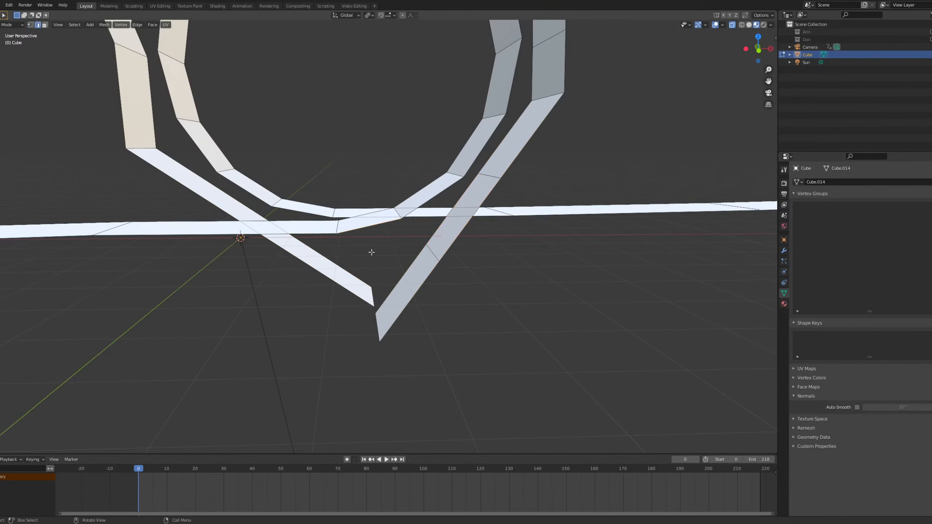
{"action": "left_click", "coordinate": [410, 299], "text": "shift"}
{"action": "key", "text": "f"}
{"action": "middle_click_drag", "start_coordinate": [429, 261], "coordinate": [397, 290]}
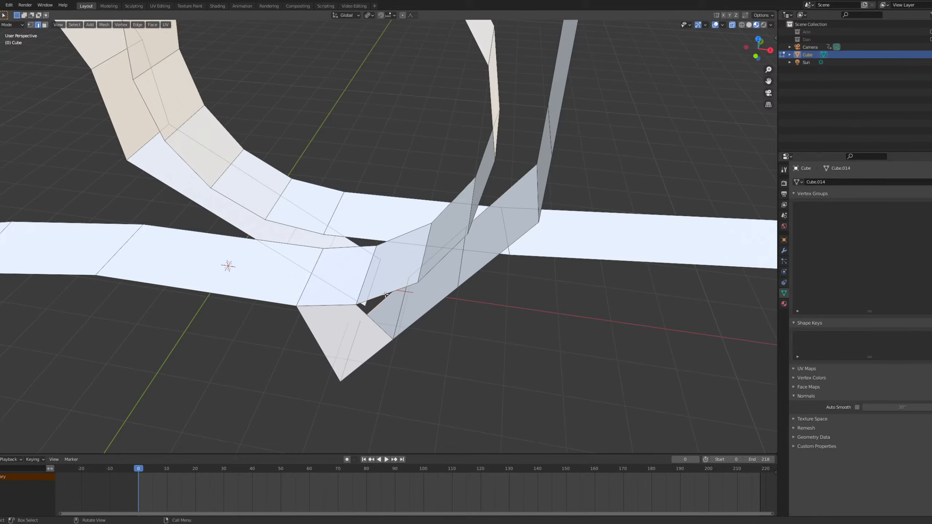
{"action": "middle_click_drag", "start_coordinate": [435, 289], "coordinate": [453, 308]}
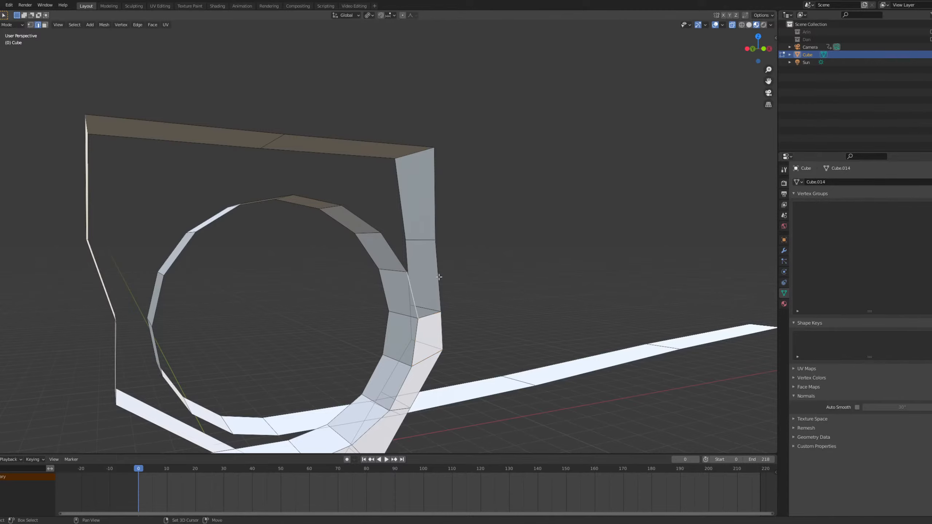
{"action": "middle_click_drag", "start_coordinate": [438, 277], "coordinate": [424, 299]}
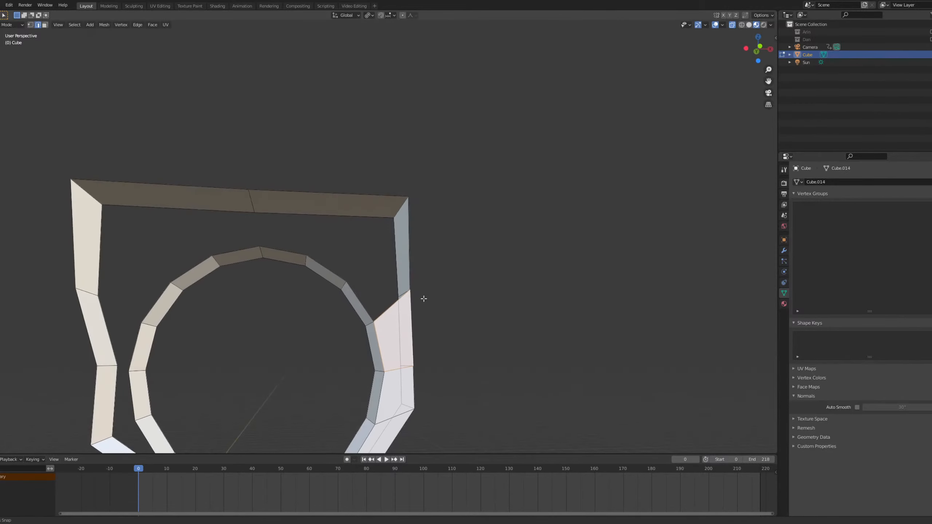
{"action": "key", "text": "ctrl+r"}
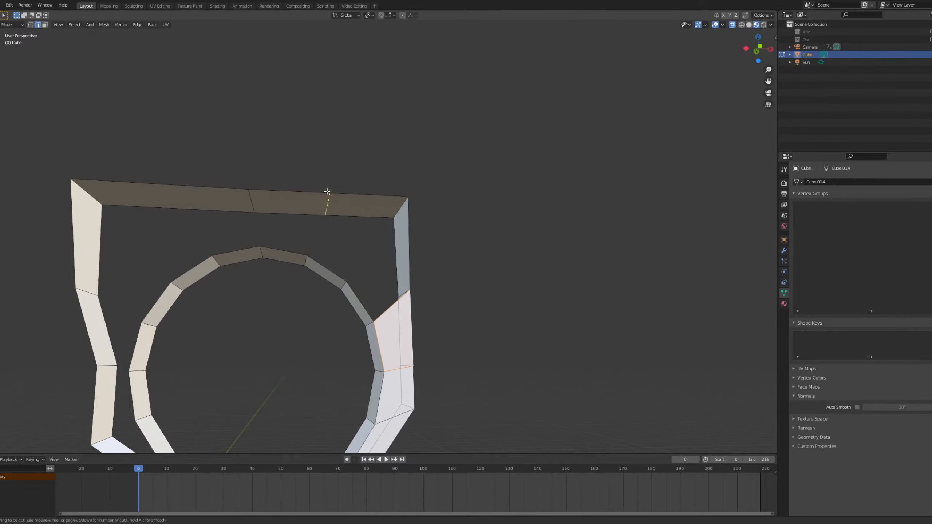
{"action": "scroll", "coordinate": [326, 192], "scroll_direction": "up", "scroll_amount": 1}
{"action": "left_click", "coordinate": [328, 193]}
{"action": "right_click", "coordinate": [330, 195]}
{"action": "left_click", "coordinate": [362, 297]}
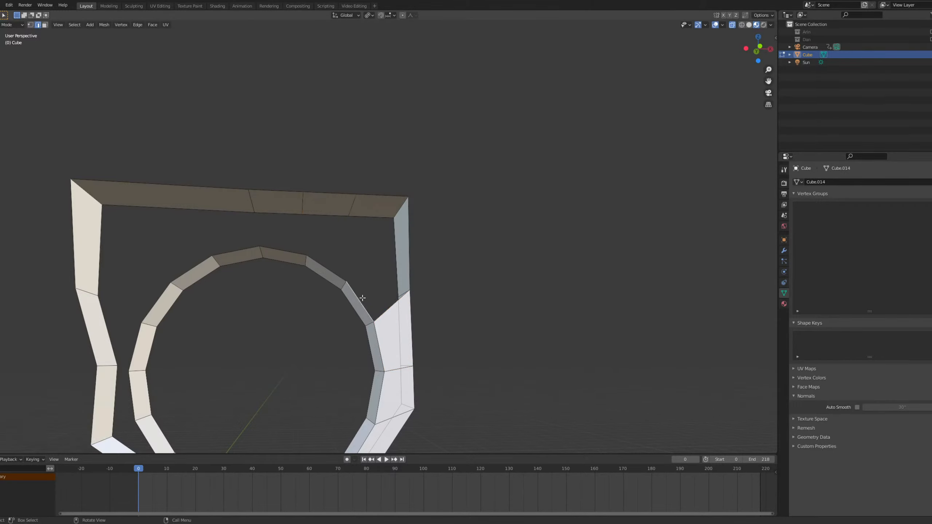
{"action": "key", "text": "f"}
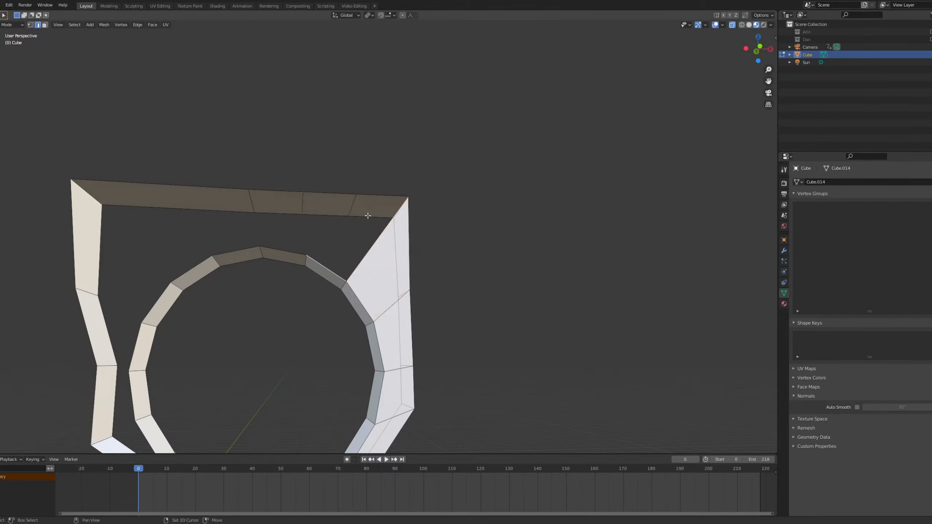
{"action": "key", "text": "f"}
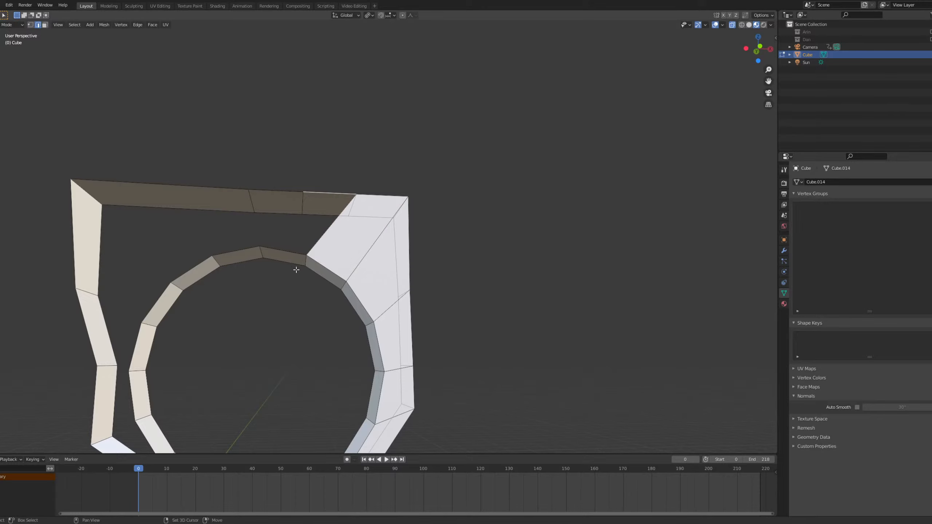
{"action": "middle_click_drag", "start_coordinate": [296, 270], "coordinate": [360, 296], "text": "shift"}
{"action": "key", "text": "ctrl+z"}
{"action": "key", "text": "ctrl+z"}
{"action": "key", "text": "ctrl+z"}
{"action": "key", "text": "ctrl+z"}
{"action": "key", "text": "ctrl+z"}
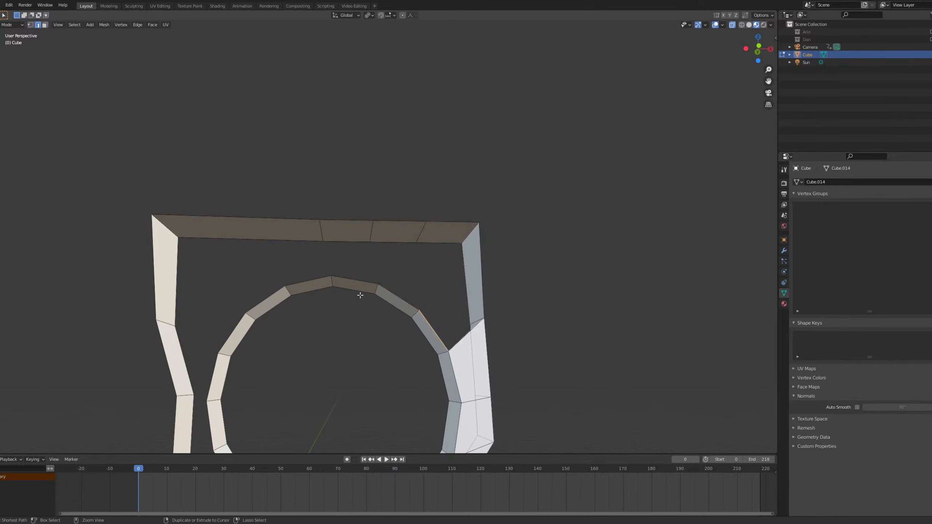
Add one loop cut to the right half of the rim's top and fill the faces from the right corner to the loop's peak.
{"action": "key", "text": "ctrl+r"}
{"action": "left_click", "coordinate": [403, 248]}
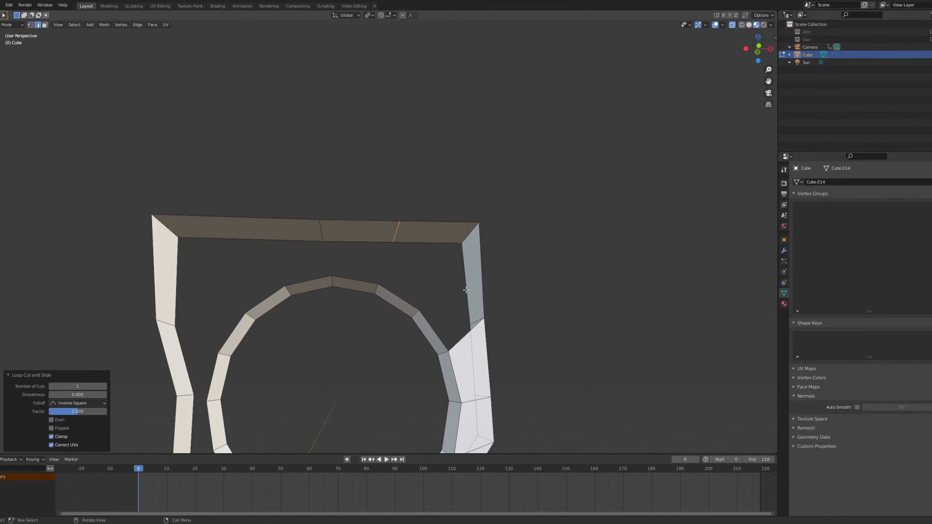
{"action": "key", "text": "f"}
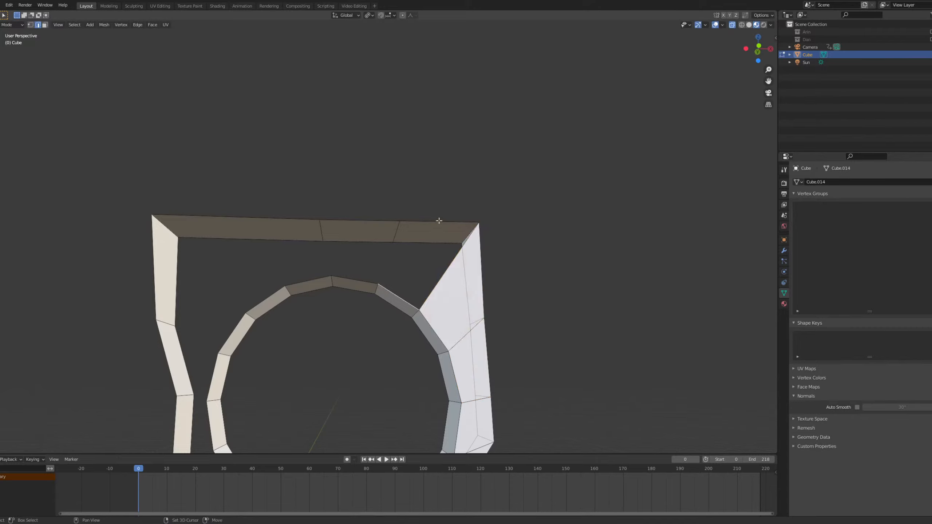
{"action": "key", "text": "f"}
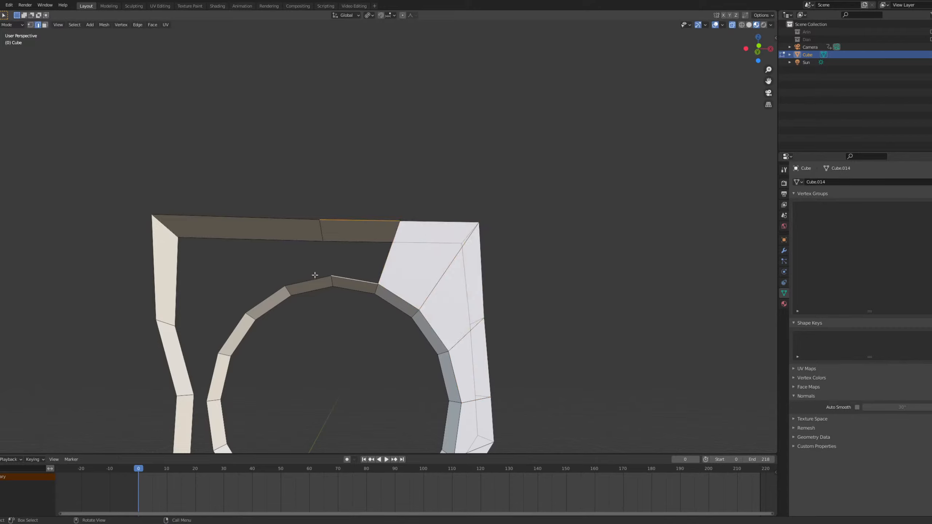
{"action": "key", "text": "f"}
Add one loop cut to the left half of the rim's top and fill the two faces between it and the loop.
{"action": "middle_click_drag", "start_coordinate": [354, 283], "coordinate": [470, 290], "text": "shift"}
{"action": "key", "text": "ctrl+r"}
{"action": "left_click", "coordinate": [354, 222]}
{"action": "right_click", "coordinate": [355, 222]}
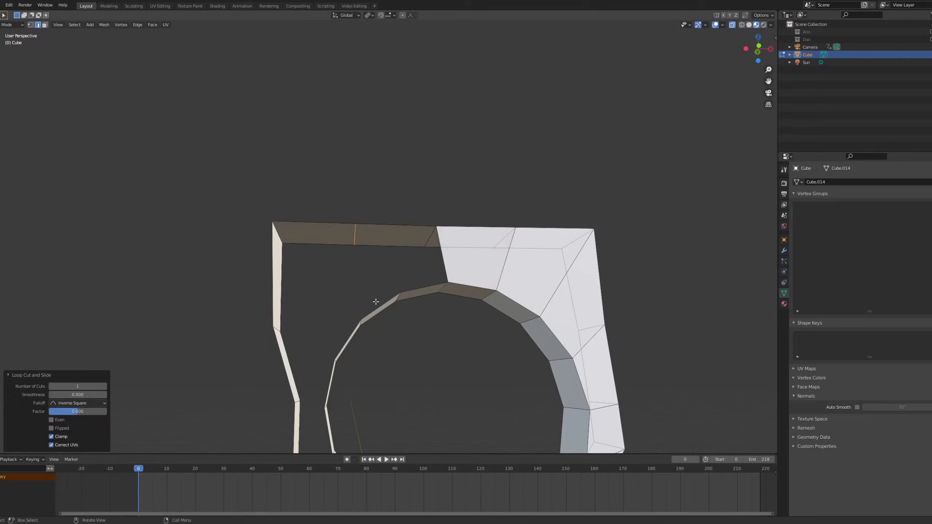
{"action": "left_click", "coordinate": [378, 305]}
{"action": "key", "text": "f"}
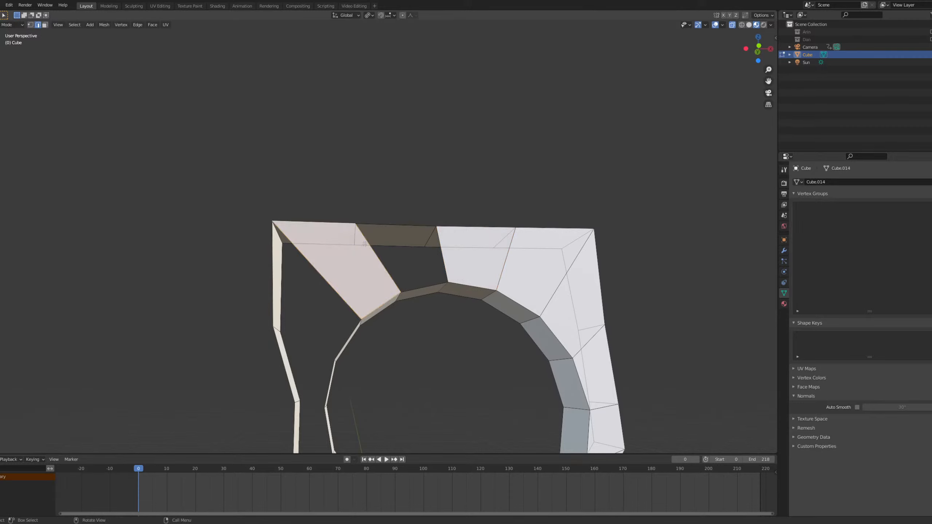
{"action": "key", "text": "f"}
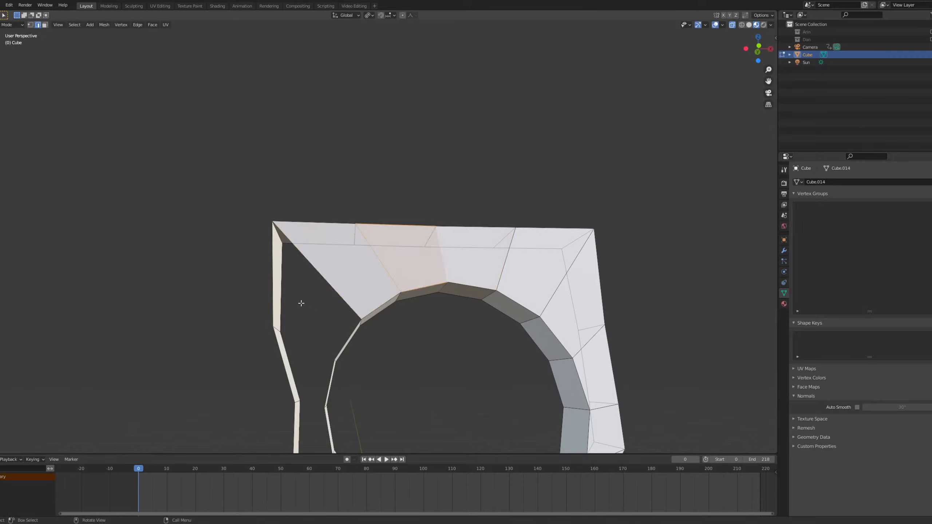
Fill the faces between the rim's left side and the loop, working down from the top-left corner.
{"action": "left_click", "coordinate": [272, 292]}
{"action": "middle_click_drag", "start_coordinate": [354, 344], "coordinate": [353, 277]}
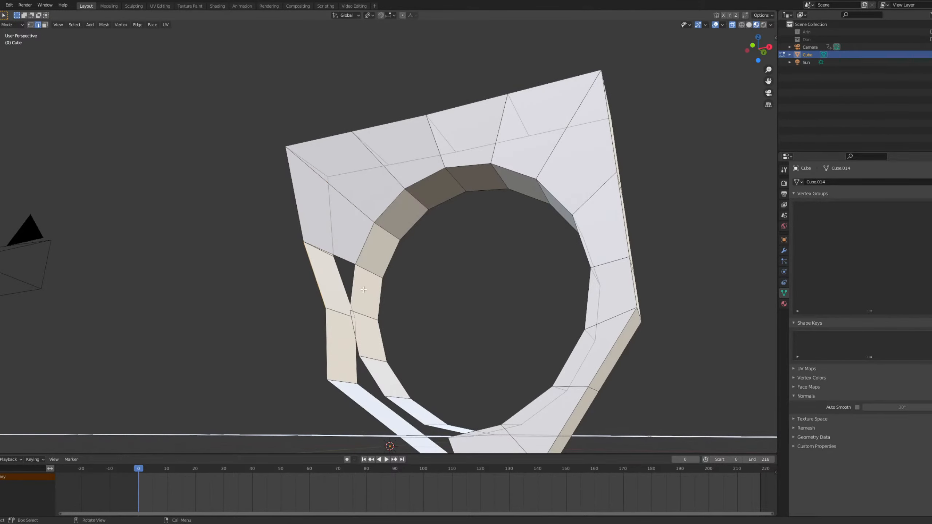
{"action": "key", "text": "f"}
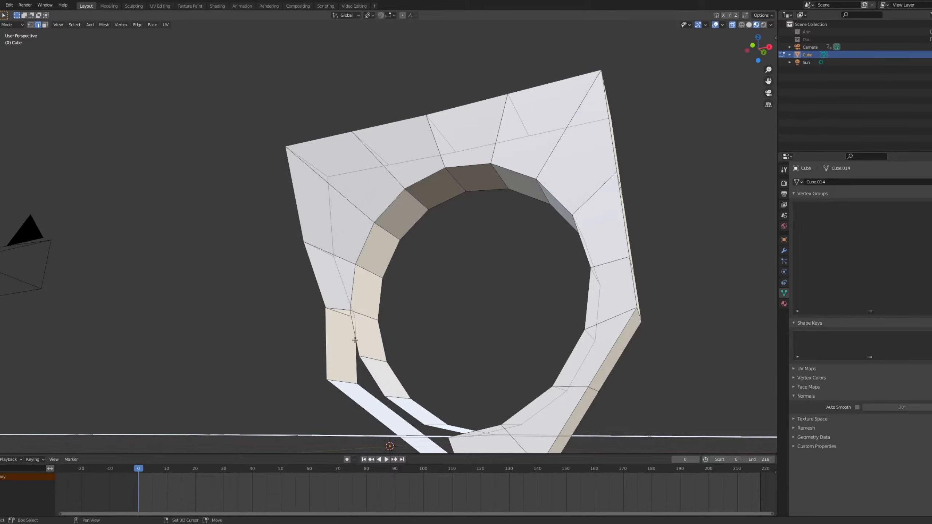
{"action": "middle_click_drag", "start_coordinate": [369, 341], "coordinate": [431, 292]}
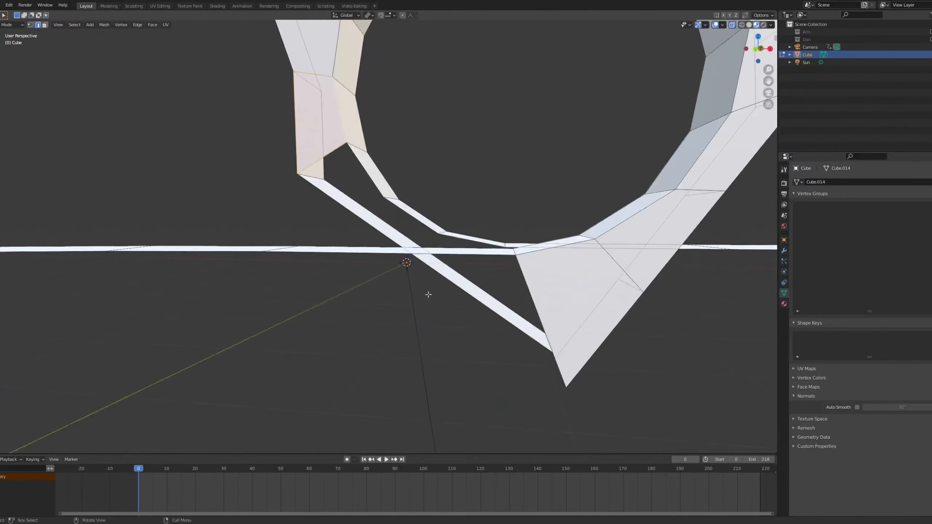
Add three loop cuts across the rim's lower-left diagonal segment.
{"action": "key", "text": "ctrl+r"}
{"action": "left_click", "coordinate": [432, 268]}
{"action": "right_click", "coordinate": [428, 263]}
Fill the faces between the rim's lower-left diagonal and the underside of the loop by bridging matching edge pairs.
{"action": "middle_click_drag", "start_coordinate": [401, 217], "coordinate": [409, 232]}
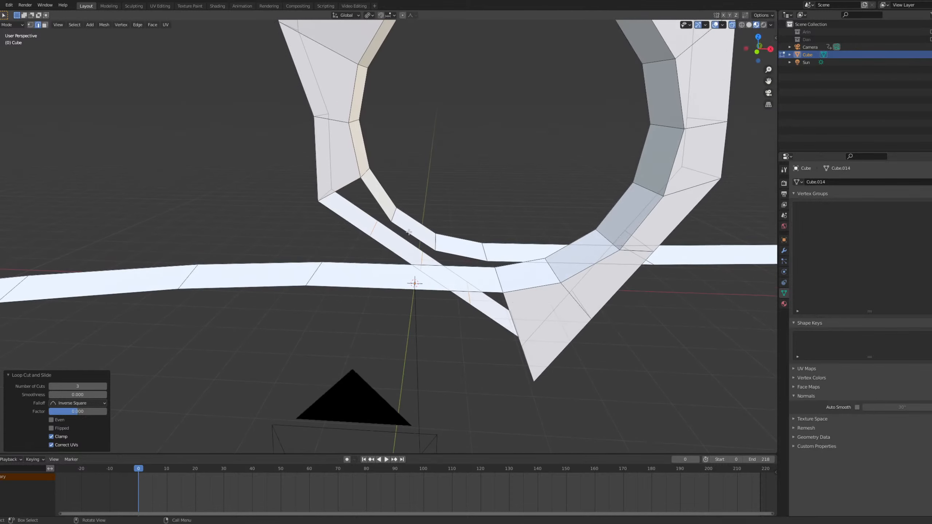
{"action": "left_click", "coordinate": [343, 218]}
{"action": "left_click", "coordinate": [376, 196], "text": "shift"}
{"action": "key", "text": "f"}
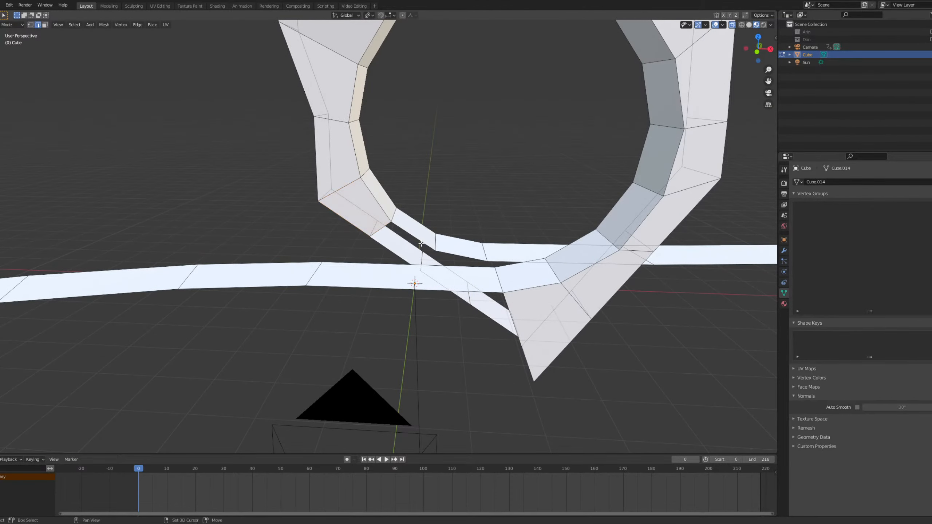
{"action": "middle_click_drag", "start_coordinate": [430, 258], "coordinate": [436, 275]}
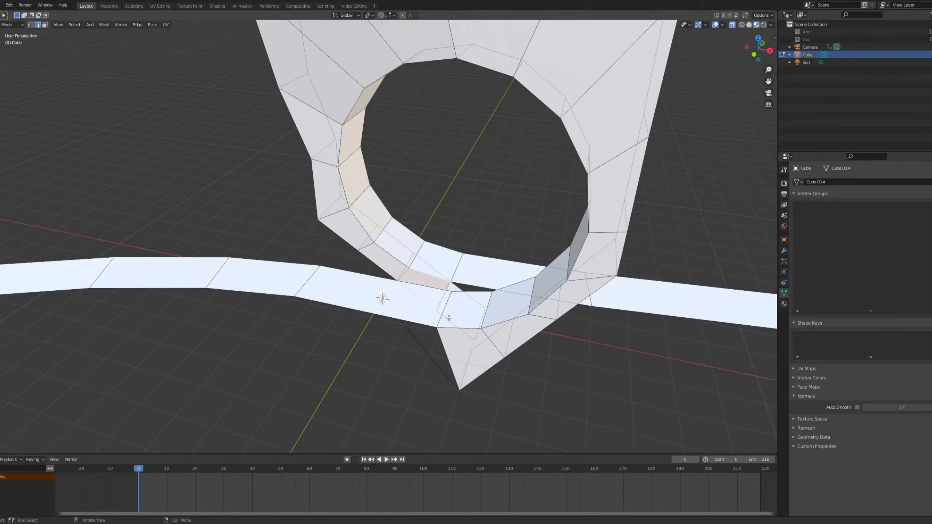
Add a loop cut across the track segment at the loop's foot and fill the remaining gap down to the rim's bottom.
{"action": "middle_click_drag", "start_coordinate": [475, 286], "coordinate": [354, 263]}
{"action": "key", "text": "ctrl+r"}
{"action": "left_click", "coordinate": [463, 257]}
{"action": "right_click", "coordinate": [456, 265]}
{"action": "scroll", "coordinate": [332, 287], "scroll_direction": "up", "scroll_amount": 4}
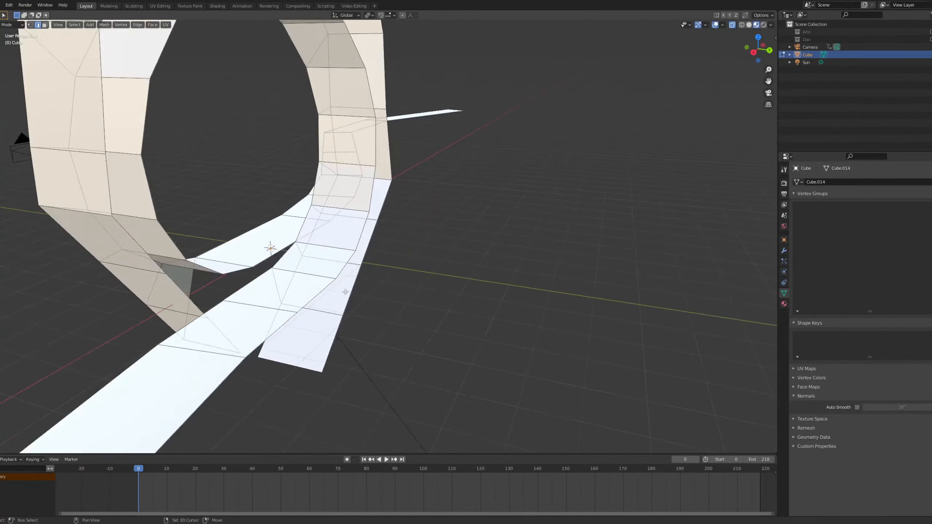
{"action": "middle_click_drag", "start_coordinate": [317, 331], "coordinate": [421, 285], "text": "shift"}
{"action": "scroll", "coordinate": [431, 316], "scroll_direction": "up", "scroll_amount": 3}
{"action": "scroll", "coordinate": [434, 321], "scroll_direction": "down", "scroll_amount": 5}
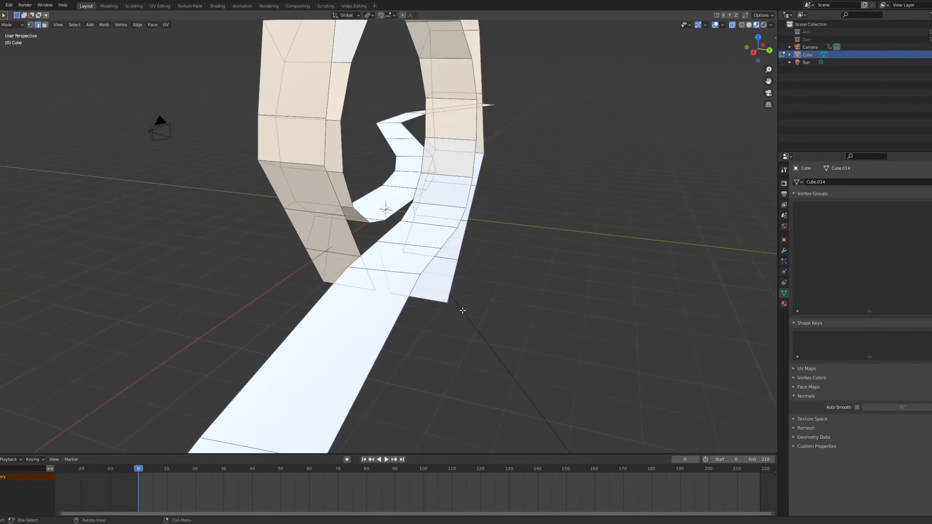
{"action": "middle_click_drag", "start_coordinate": [462, 310], "coordinate": [424, 382]}
{"action": "scroll", "coordinate": [424, 383], "scroll_direction": "down", "scroll_amount": 6}
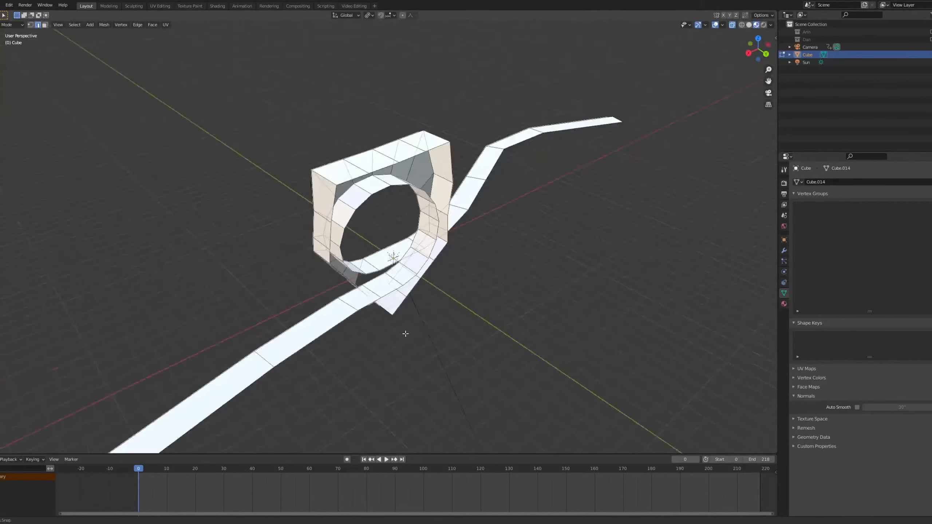
Fill the faces between the loop's foot and the rim's lower diagonal on the still-open side of the rim.
{"action": "middle_click_drag", "start_coordinate": [406, 333], "coordinate": [493, 326]}
{"action": "key", "text": "Tab"}
{"action": "middle_click_drag", "start_coordinate": [423, 318], "coordinate": [381, 308]}
{"action": "scroll", "coordinate": [330, 309], "scroll_direction": "up", "scroll_amount": 6}
{"action": "key", "text": "Tab"}
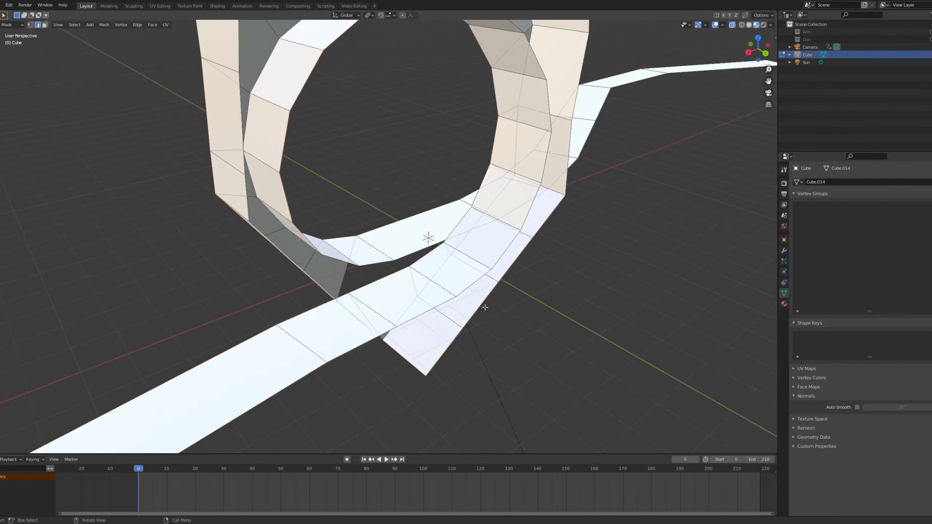
{"action": "middle_click_drag", "start_coordinate": [484, 307], "coordinate": [424, 324]}
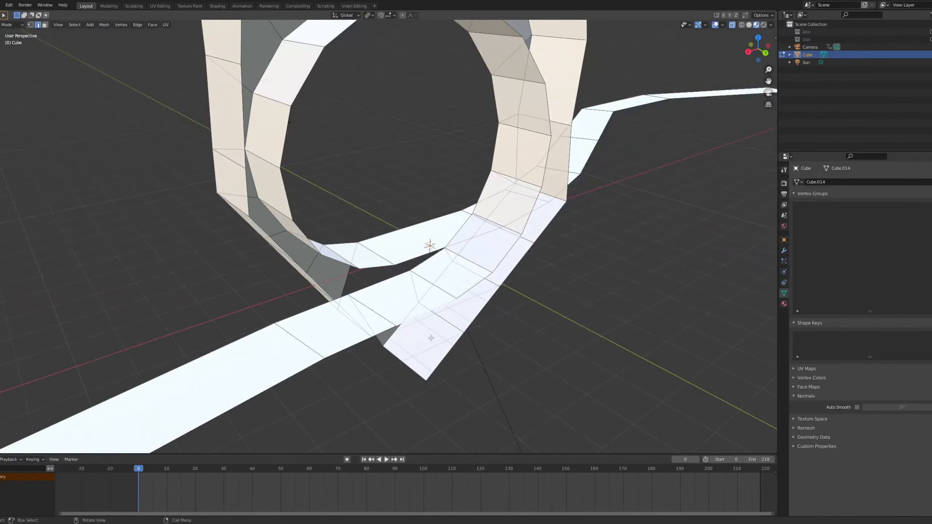
{"action": "left_click", "coordinate": [442, 353]}
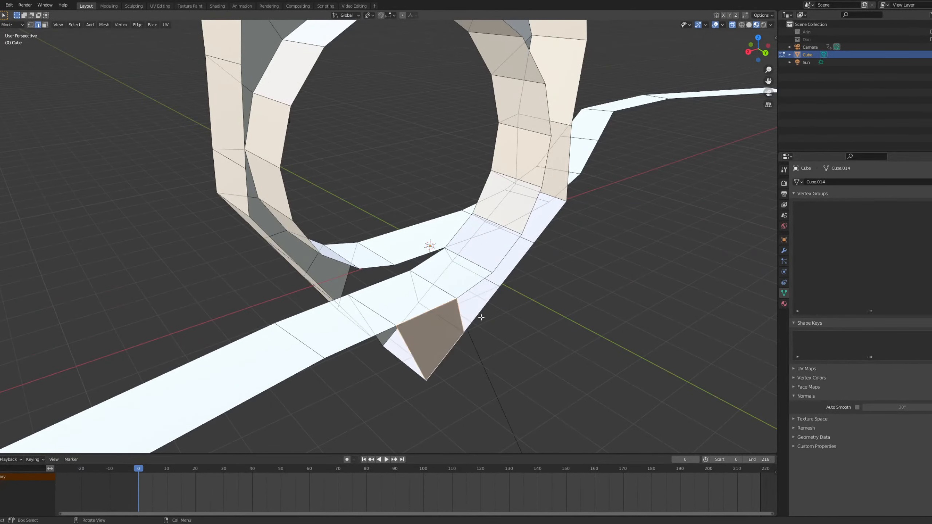
{"action": "left_click", "coordinate": [471, 286], "text": "shift"}
{"action": "left_click", "coordinate": [487, 299], "text": "shift"}
{"action": "key", "text": "f"}
{"action": "middle_click_drag", "start_coordinate": [525, 259], "coordinate": [492, 305]}
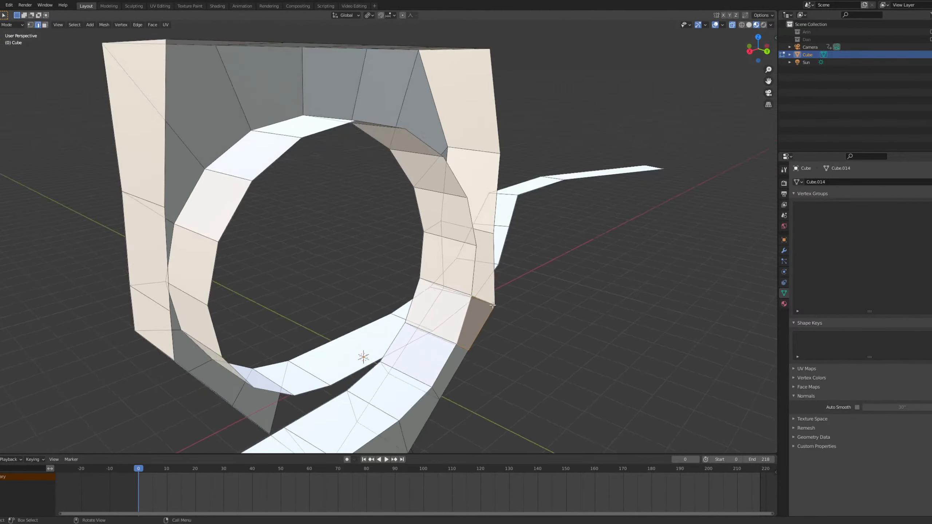
Continue filling faces up the rim's right side to its top corner, bridging matching loop and rim edges.
{"action": "key", "text": "f"}
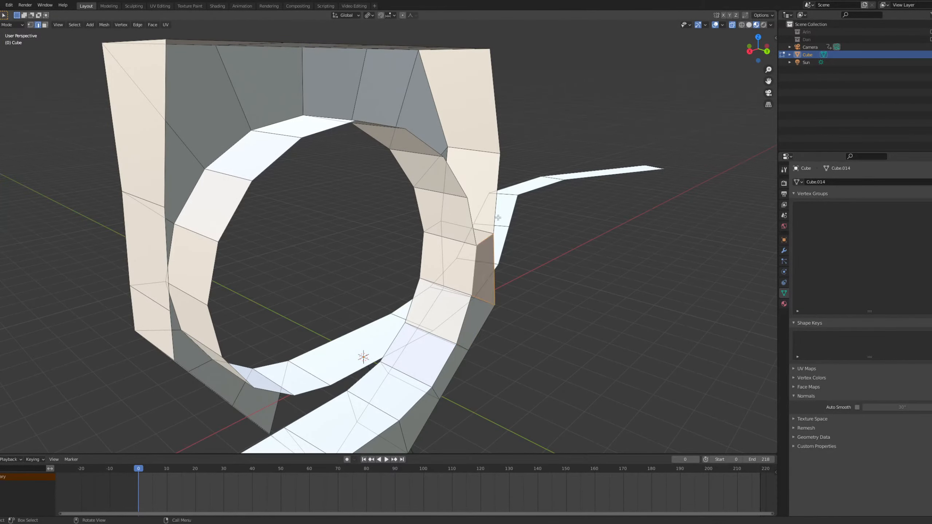
{"action": "left_click", "coordinate": [495, 212]}
{"action": "left_click", "coordinate": [472, 220], "text": "shift"}
{"action": "key", "text": "f"}
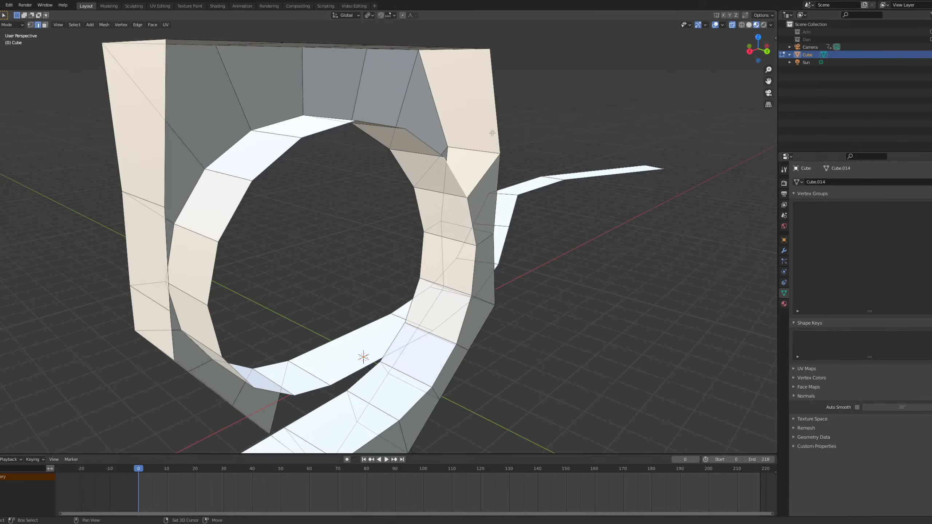
{"action": "middle_click_drag", "start_coordinate": [496, 122], "coordinate": [461, 81]}
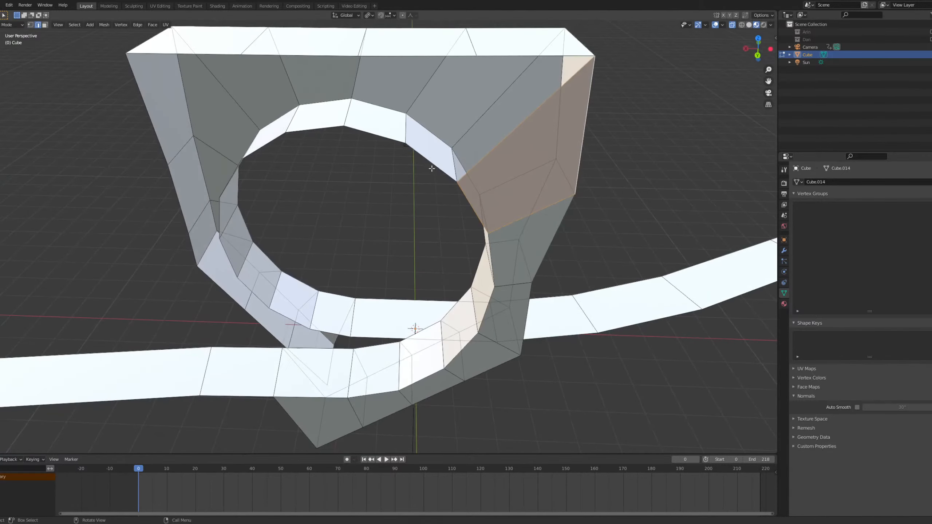
Fill the faces between the rim's top edge and the top of the loop, working from right to left.
{"action": "left_click", "coordinate": [501, 57]}
{"action": "left_click", "coordinate": [391, 140], "text": "shift"}
{"action": "key", "text": "f"}
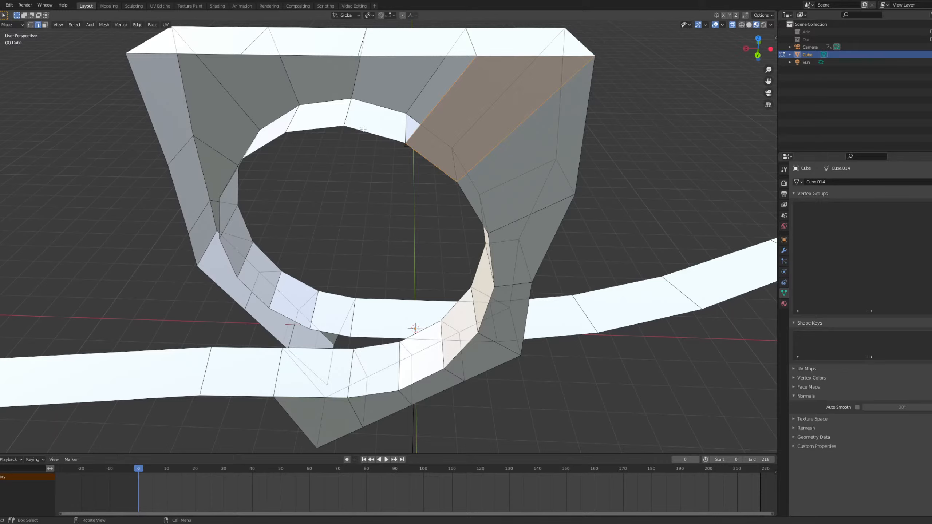
{"action": "key", "text": "alt+a"}
{"action": "key", "text": "f"}
{"action": "left_click", "coordinate": [333, 125]}
{"action": "middle_click_drag", "start_coordinate": [333, 126], "coordinate": [428, 219], "text": "shift"}
{"action": "left_click", "coordinate": [413, 163], "text": "shift"}
{"action": "key", "text": "f"}
{"action": "key", "text": "alt+a"}
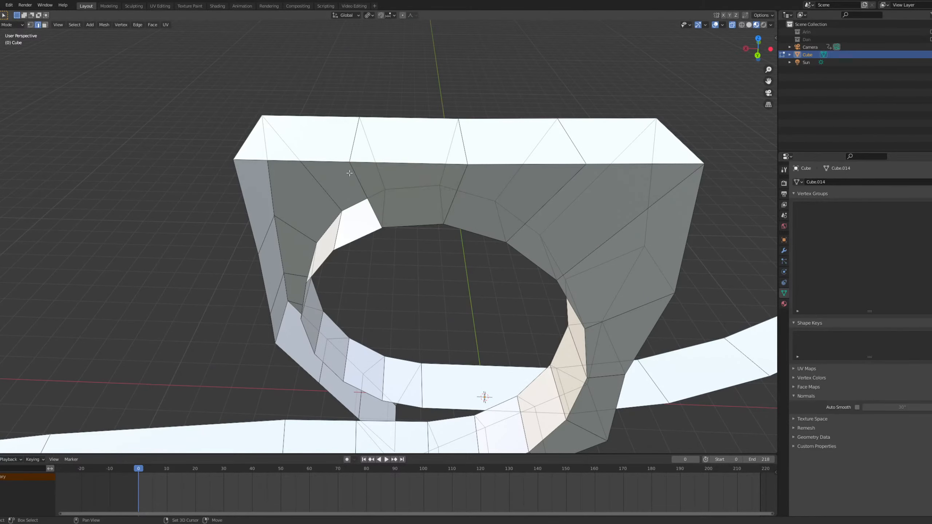
{"action": "left_click", "coordinate": [322, 162], "text": "shift"}
{"action": "key", "text": "f"}
{"action": "key", "text": "alt+a"}
Fill the faces between the loop and the upper part of the rim's left side.
{"action": "middle_click_drag", "start_coordinate": [325, 248], "coordinate": [372, 229]}
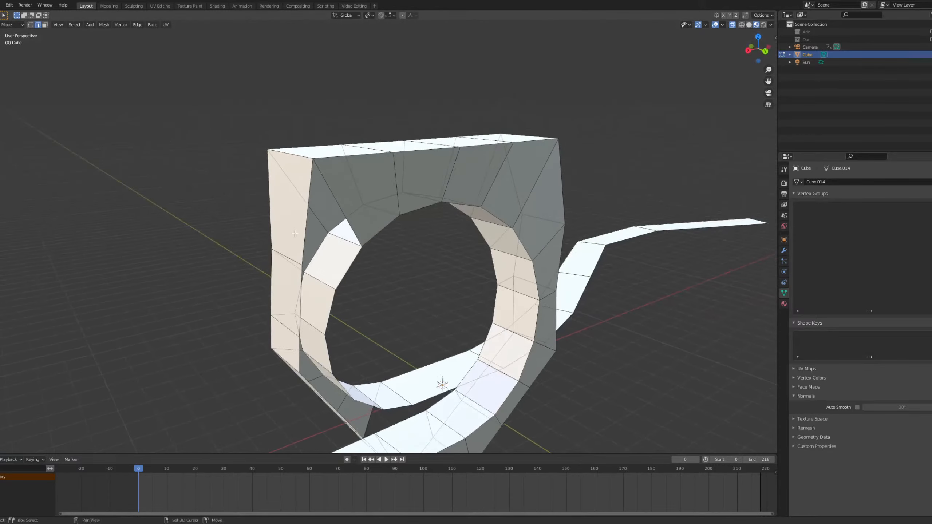
{"action": "left_click", "coordinate": [305, 234], "text": "shift"}
{"action": "key", "text": "f"}
{"action": "left_click", "coordinate": [331, 307]}
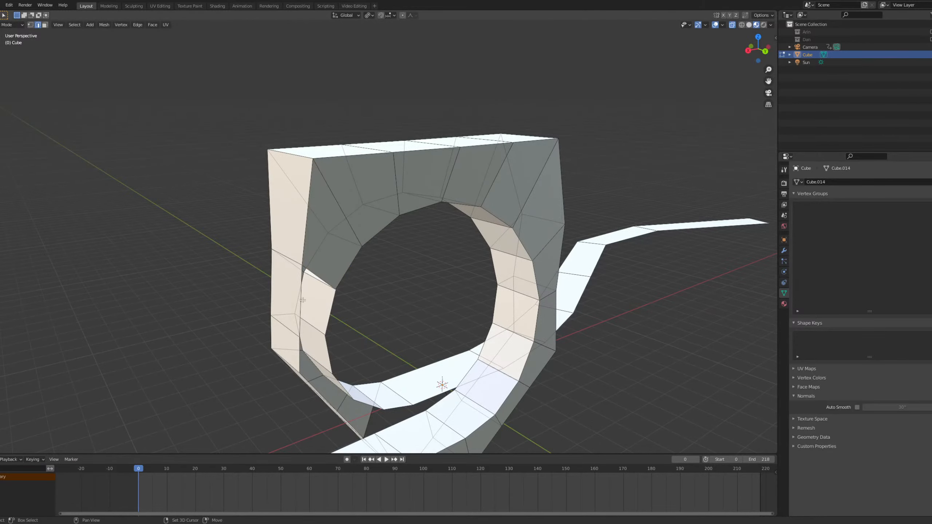
{"action": "left_click", "coordinate": [302, 300], "text": "shift"}
{"action": "key", "text": "f"}
Fill the remaining faces between the loop and the rim's lower-left diagonal down to the track.
{"action": "middle_click_drag", "start_coordinate": [303, 300], "coordinate": [382, 342]}
{"action": "left_click", "coordinate": [326, 330], "text": "shift"}
{"action": "key", "text": "f"}
{"action": "scroll", "coordinate": [344, 334], "scroll_direction": "up", "scroll_amount": 3}
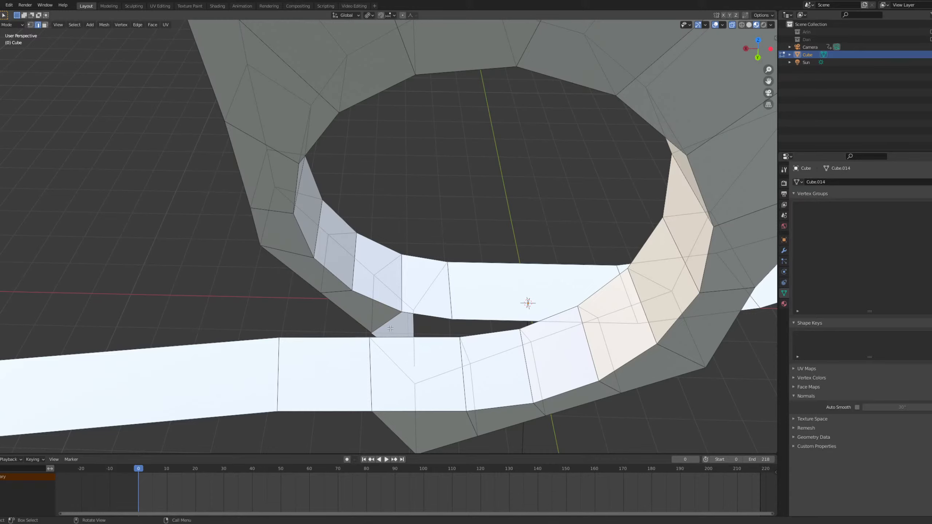
{"action": "left_click", "coordinate": [424, 315]}
{"action": "key", "text": "f"}
{"action": "scroll", "coordinate": [424, 316], "scroll_direction": "down", "scroll_amount": 3}
{"action": "middle_click_drag", "start_coordinate": [424, 315], "coordinate": [303, 303]}
Apply smooth shading to the whole loop object and enable Auto Smooth for its normals.
{"action": "key", "text": "Tab"}
{"action": "scroll", "coordinate": [432, 231], "scroll_direction": "down", "scroll_amount": 2}
{"action": "middle_click_drag", "start_coordinate": [432, 232], "coordinate": [488, 243]}
{"action": "right_click", "coordinate": [348, 164]}
{"action": "left_click", "coordinate": [344, 165]}
{"action": "scroll", "coordinate": [411, 203], "scroll_direction": "down", "scroll_amount": 2}
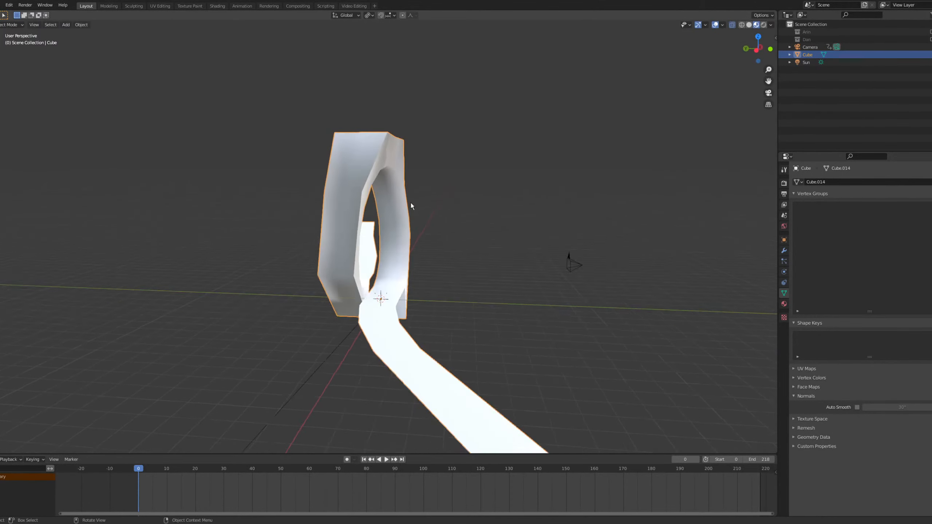
{"action": "middle_click_drag", "start_coordinate": [411, 203], "coordinate": [614, 269]}
{"action": "left_click", "coordinate": [857, 407]}
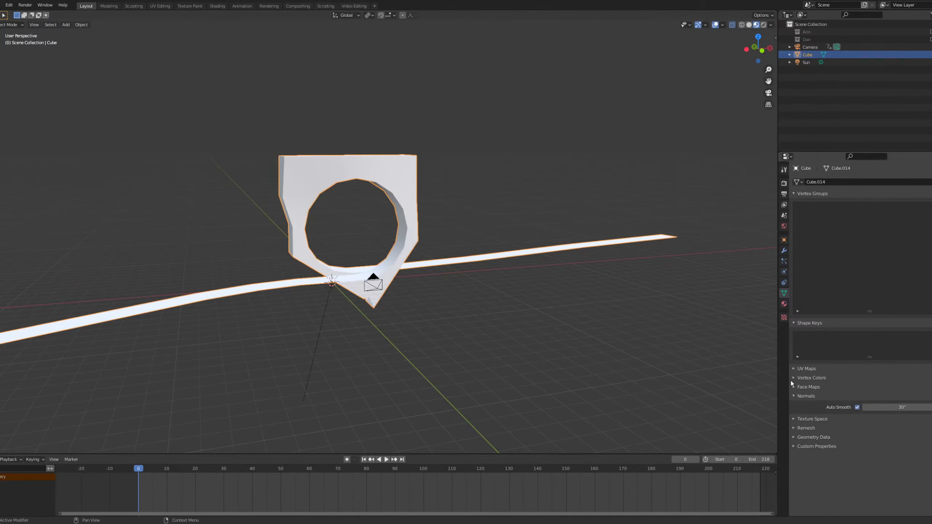
Move the two vertices at the rim's top-left corner along Y to line up with the top edge.
{"action": "mouse_move", "coordinate": [544, 279]}
{"action": "middle_mouse_down"}
{"action": "mouse_move", "coordinate": [462, 271]}
{"action": "mouse_move", "coordinate": [470, 248]}
{"action": "middle_mouse_up"}
{"action": "key", "text": "Tab"}
{"action": "scroll", "coordinate": [433, 220], "scroll_direction": "up", "scroll_amount": 4}
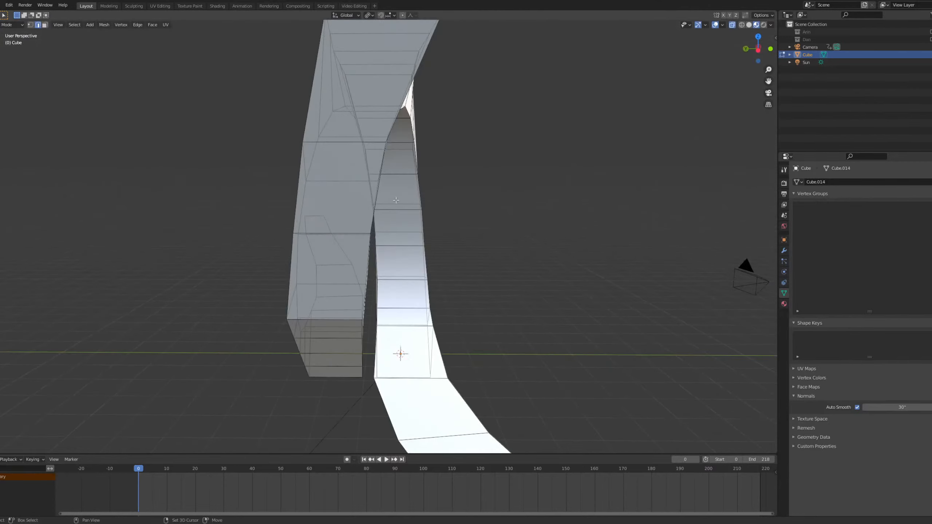
{"action": "middle_click_drag", "start_coordinate": [401, 146], "coordinate": [407, 190], "text": "shift"}
{"action": "key", "text": "1"}
{"action": "key", "text": "KP_7"}
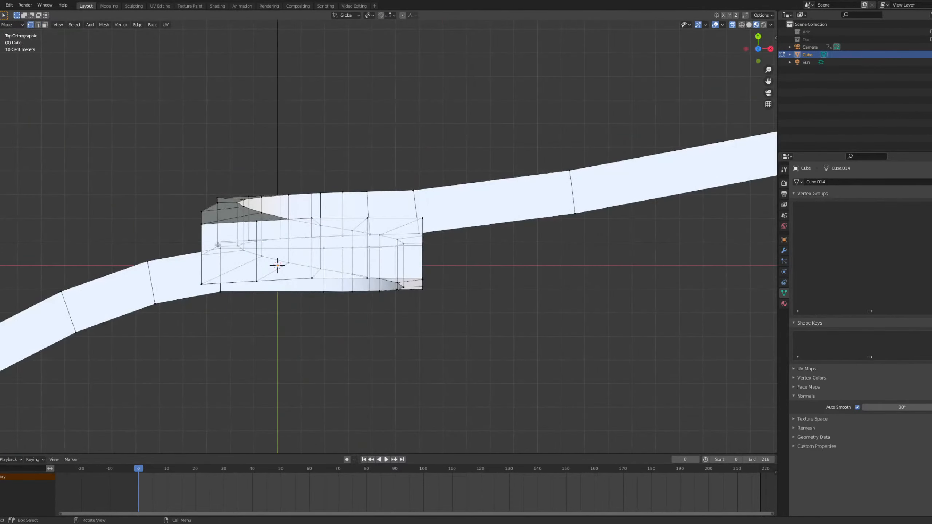
{"action": "middle_click_drag", "start_coordinate": [217, 254], "coordinate": [320, 229], "text": "shift"}
{"action": "scroll", "coordinate": [357, 297], "scroll_direction": "up", "scroll_amount": 3}
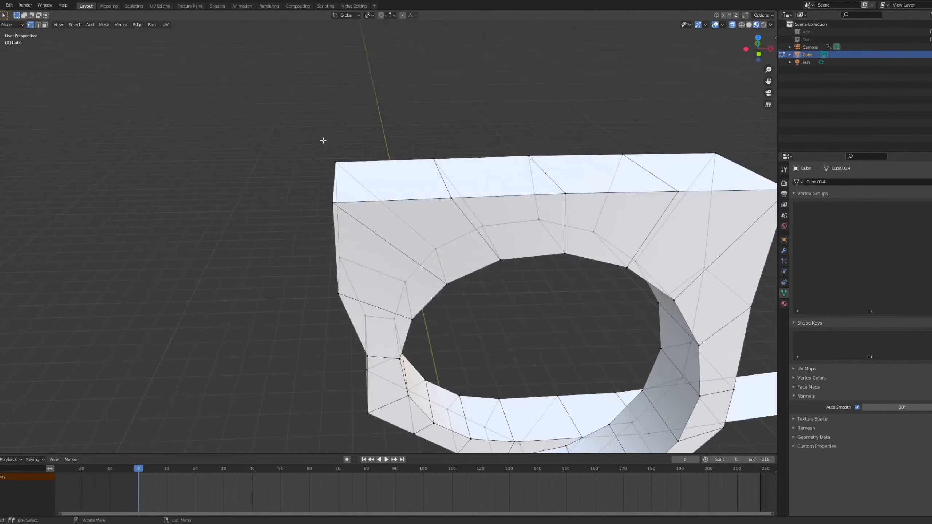
{"action": "left_click_drag", "start_coordinate": [322, 140], "coordinate": [352, 207]}
{"action": "key", "text": "KP_7"}
{"action": "key", "text": "g"}
{"action": "key", "text": "y"}
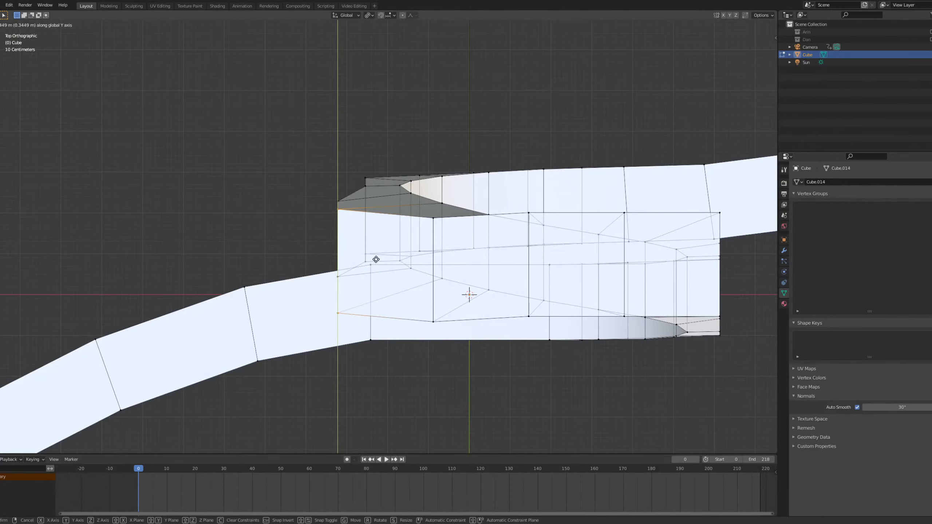
{"action": "left_click", "coordinate": [397, 271]}
Move the adjacent crosswise edge on the rim's top by 0.22373 m along Y.
{"action": "left_click", "coordinate": [430, 218]}
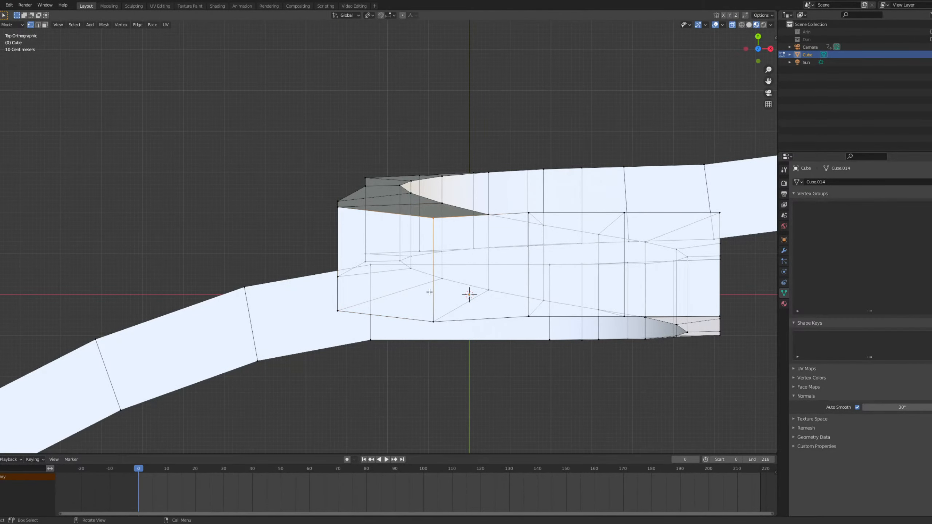
{"action": "key", "text": "g"}
{"action": "key", "text": "y"}
{"action": "left_click", "coordinate": [448, 321]}
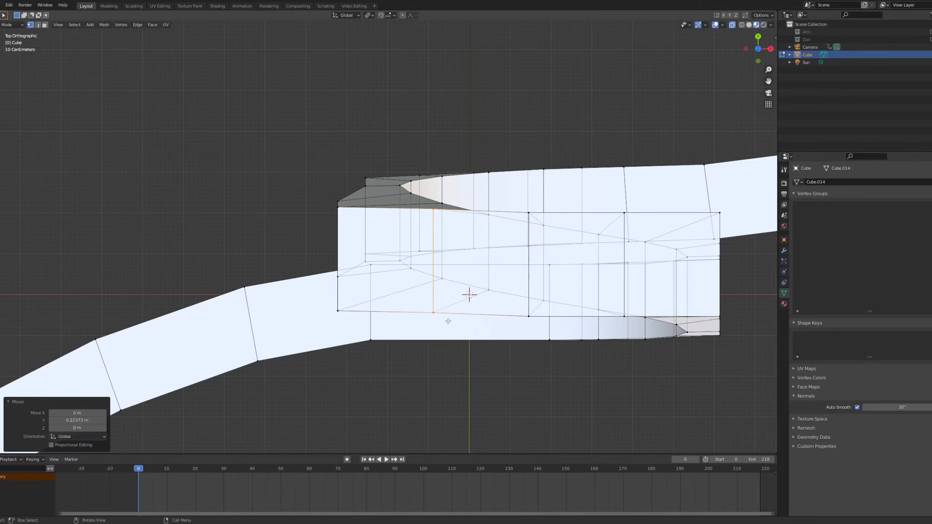
Flatten the rim's back top edge by scaling its vertices to 0 along Y.
{"action": "middle_click_drag", "start_coordinate": [448, 322], "coordinate": [435, 259]}
{"action": "key", "text": "g"}
{"action": "key", "text": "y"}
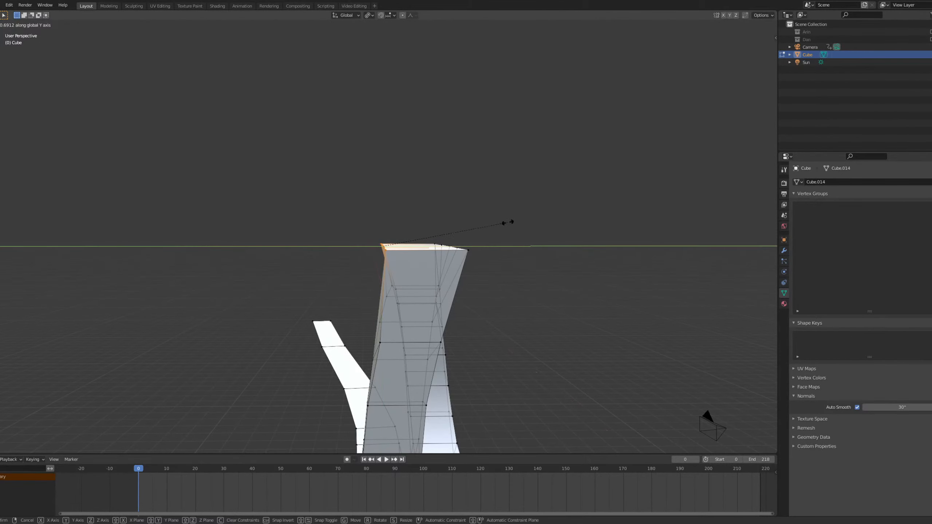
{"action": "key", "text": "0"}
{"action": "key", "text": "Return"}
Flatten the rim's front top edge along Y in the same way and check the shape.
{"action": "middle_click_drag", "start_coordinate": [491, 224], "coordinate": [476, 223]}
{"action": "left_click_drag", "start_coordinate": [494, 223], "coordinate": [437, 273]}
{"action": "key", "text": "g"}
{"action": "key", "text": "y"}
{"action": "key", "text": "Return"}
{"action": "middle_click_drag", "start_coordinate": [514, 263], "coordinate": [409, 244]}
{"action": "key", "text": "Tab"}
{"action": "key", "text": "Tab"}
Scale the first crosswise edge below the rim's top-left corner to 1.053 along Y, and shift it slightly along Y.
{"action": "scroll", "coordinate": [409, 243], "scroll_direction": "up", "scroll_amount": 3}
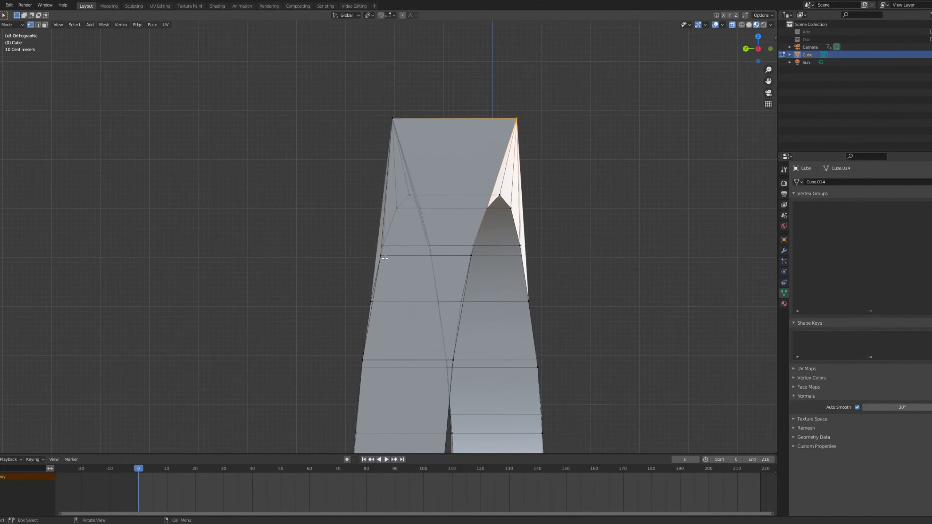
{"action": "left_click", "coordinate": [385, 260]}
{"action": "middle_click_drag", "start_coordinate": [470, 256], "coordinate": [425, 277]}
{"action": "key", "text": "grave"}
{"action": "left_click", "coordinate": [398, 242]}
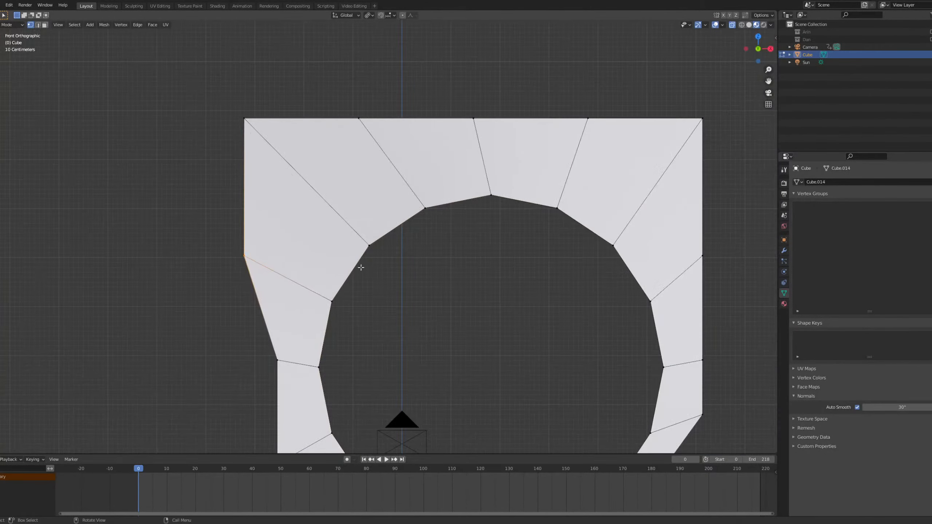
{"action": "key", "text": "grave"}
{"action": "left_click", "coordinate": [289, 270]}
{"action": "key", "text": "s"}
{"action": "key", "text": "y"}
{"action": "left_click", "coordinate": [615, 256]}
{"action": "key", "text": "g"}
{"action": "key", "text": "y"}
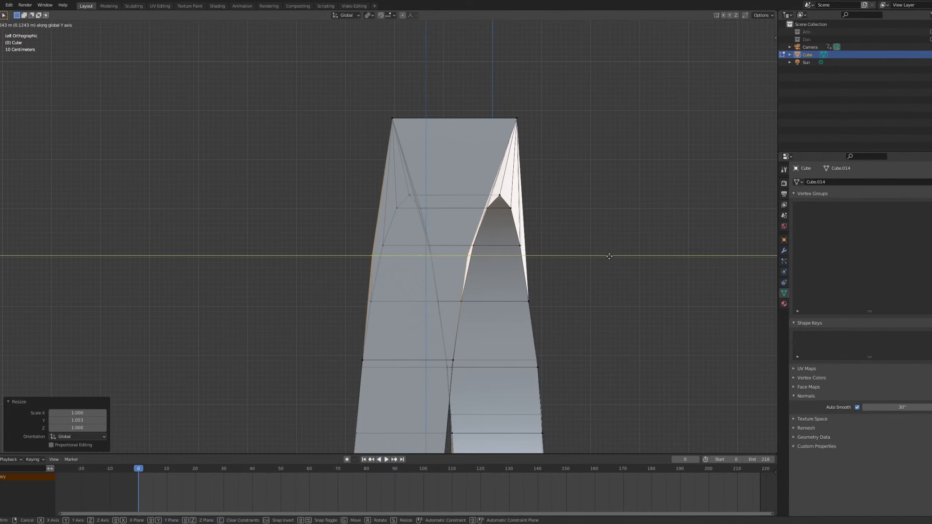
{"action": "left_click", "coordinate": [613, 257]}
{"action": "middle_click_drag", "start_coordinate": [602, 258], "coordinate": [571, 283]}
{"action": "scroll", "coordinate": [466, 268], "scroll_direction": "down", "scroll_amount": 3}
{"action": "key", "text": "Tab"}
Rotate the rim's back top edge 5.94° about Z and move it -0.32217 m along Y to follow the loop.
{"action": "key", "text": "grave"}
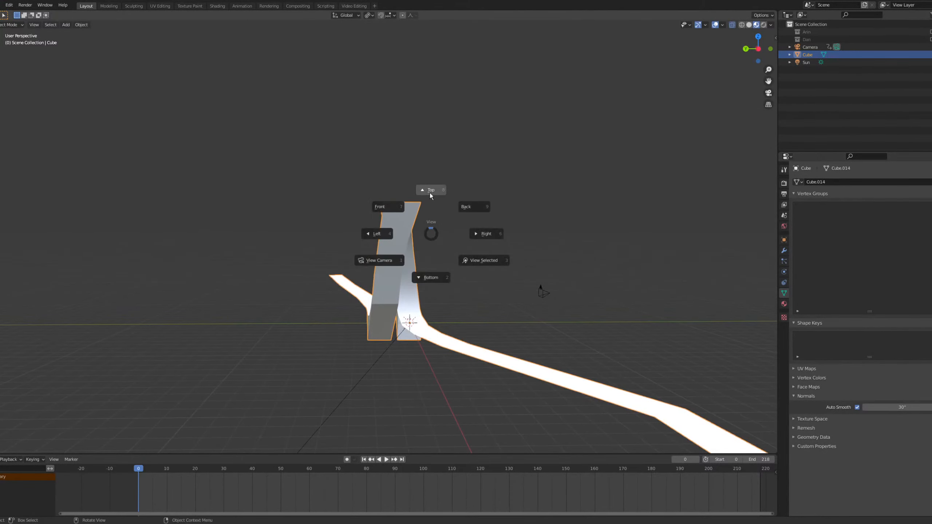
{"action": "left_click", "coordinate": [429, 191]}
{"action": "key", "text": "Tab"}
{"action": "scroll", "coordinate": [368, 275], "scroll_direction": "up", "scroll_amount": 2}
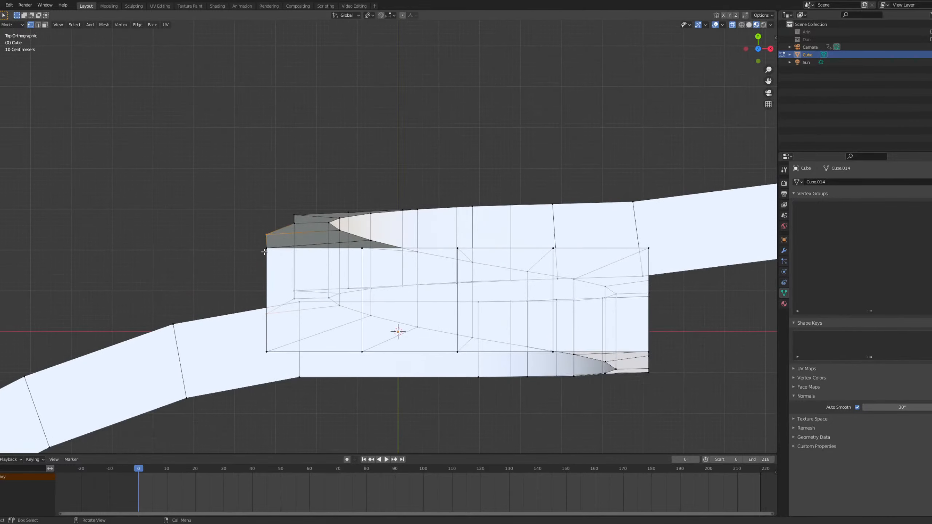
{"action": "key", "text": "ctrl+KP_3"}
{"action": "left_click_drag", "start_coordinate": [392, 137], "coordinate": [519, 176]}
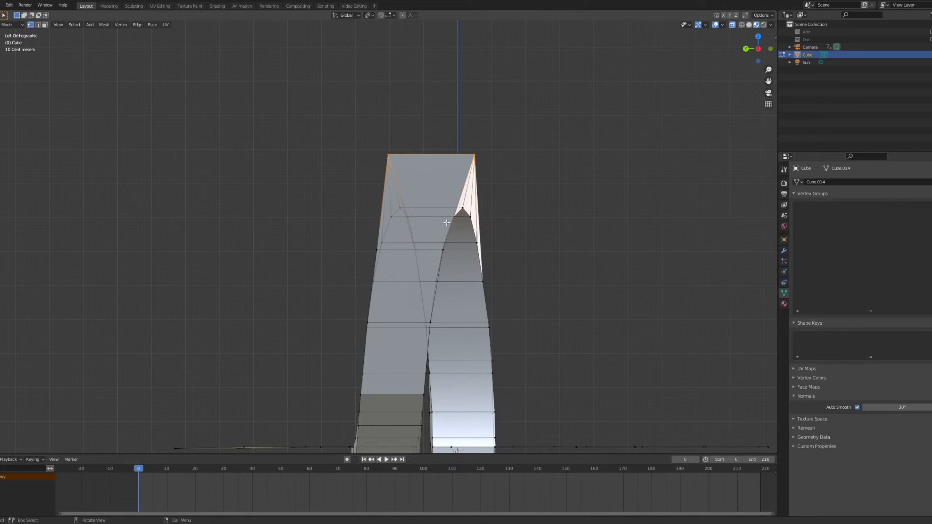
{"action": "middle_click_drag", "start_coordinate": [447, 172], "coordinate": [404, 190]}
{"action": "key", "text": "KP_7"}
{"action": "key", "text": "r"}
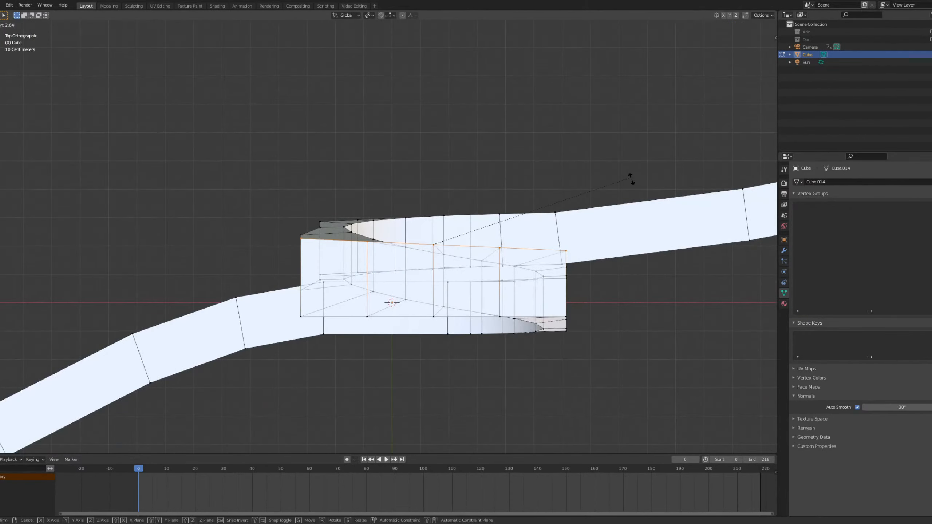
{"action": "left_click", "coordinate": [630, 189]}
{"action": "key", "text": "g"}
{"action": "key", "text": "y"}
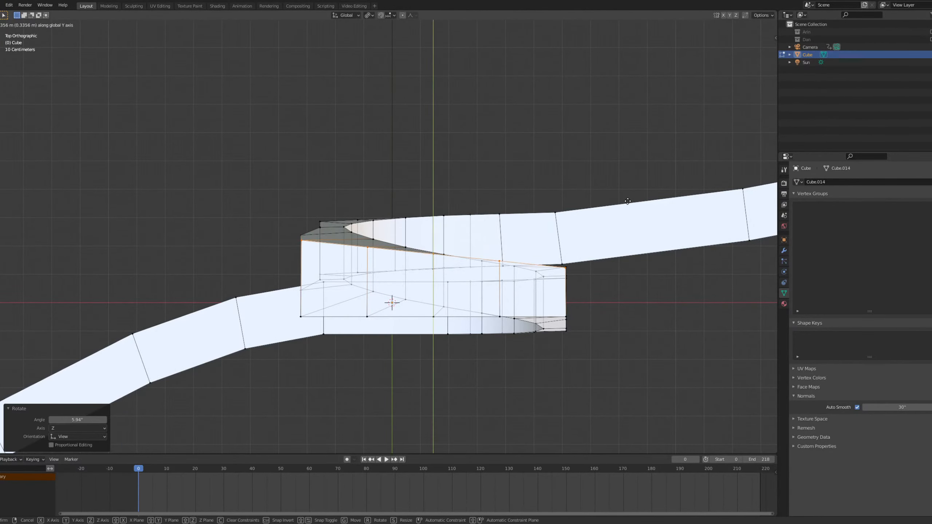
{"action": "left_click", "coordinate": [627, 201]}
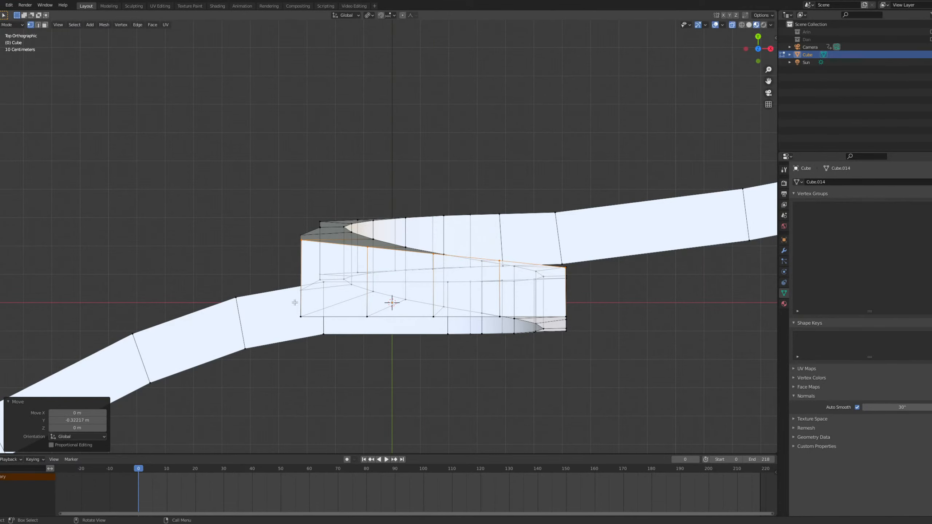
Rotate the rim's front top edge 6.6° about Z and move it 0.34902 m along Y.
{"action": "left_click", "coordinate": [316, 320]}
{"action": "left_click", "coordinate": [434, 317], "text": "shift"}
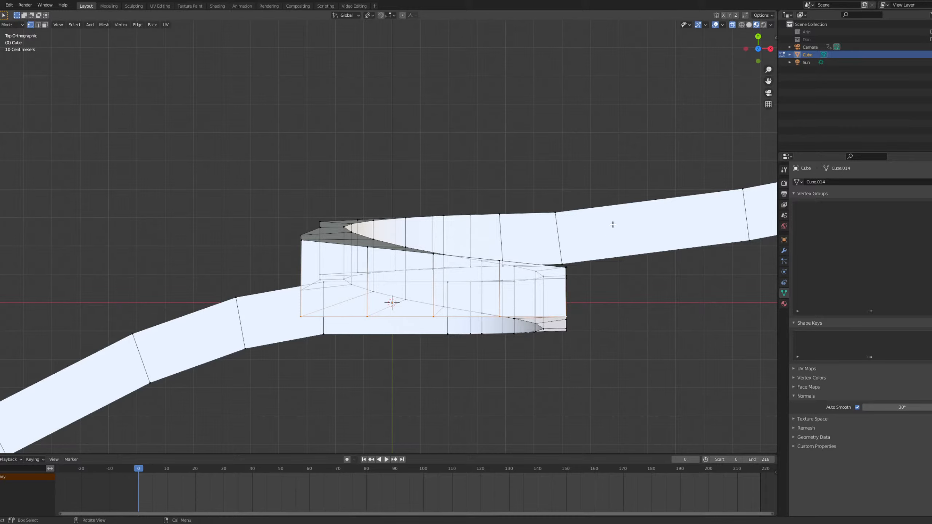
{"action": "key", "text": "r"}
{"action": "left_click", "coordinate": [617, 238]}
{"action": "key", "text": "g"}
{"action": "key", "text": "y"}
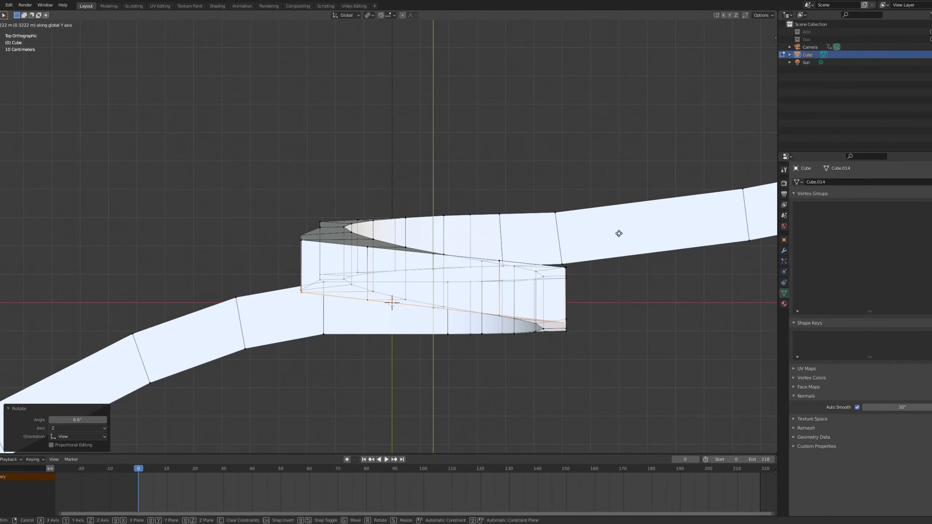
{"action": "left_click", "coordinate": [616, 232]}
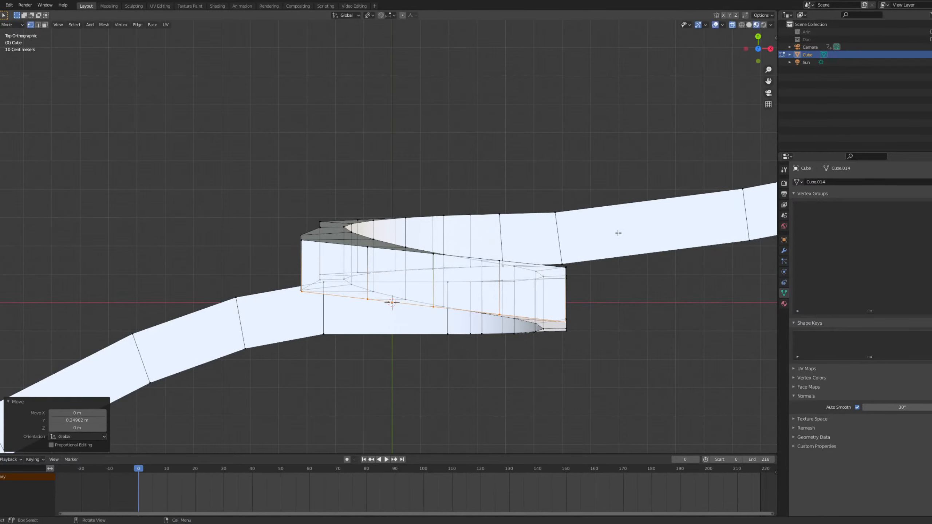
{"action": "middle_click_drag", "start_coordinate": [616, 231], "coordinate": [589, 213]}
{"action": "key", "text": "Tab"}
{"action": "scroll", "coordinate": [573, 212], "scroll_direction": "down", "scroll_amount": 3}
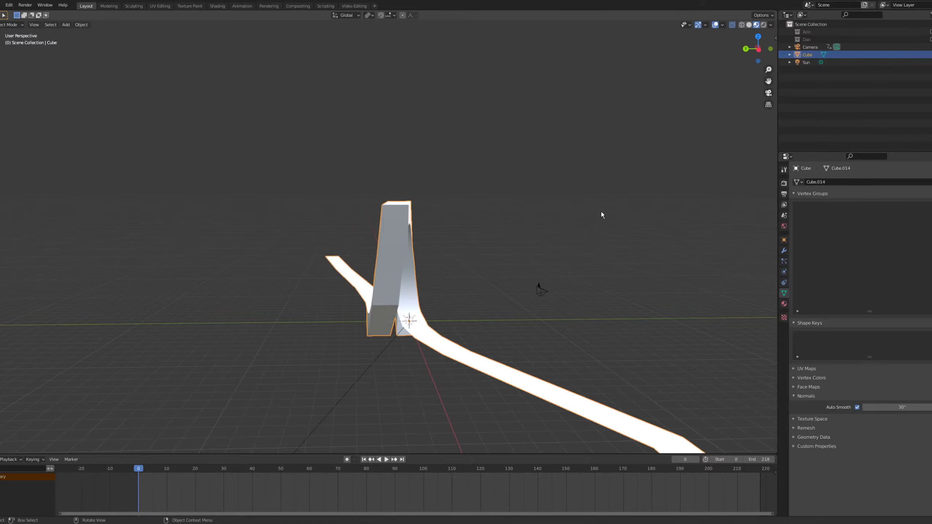
Examine how the rim lines up with the twisting loop, and return the mesh to Edit Mode.
{"action": "middle_click_drag", "start_coordinate": [442, 244], "coordinate": [472, 266]}
{"action": "scroll", "coordinate": [472, 266], "scroll_direction": "up", "scroll_amount": 3}
{"action": "middle_click_drag", "start_coordinate": [394, 298], "coordinate": [484, 265], "text": "shift"}
{"action": "scroll", "coordinate": [484, 264], "scroll_direction": "down", "scroll_amount": 1}
{"action": "middle_click_drag", "start_coordinate": [358, 273], "coordinate": [330, 228], "text": "shift"}
{"action": "scroll", "coordinate": [463, 264], "scroll_direction": "up", "scroll_amount": 2}
{"action": "key", "text": "Tab"}
{"action": "key", "text": "Tab"}
{"action": "key", "text": "Tab"}
Select the first crosswise edge below the rim's top corner and shift it about 0.21 m along Y to follow the loop.
{"action": "left_click_drag", "start_coordinate": [302, 134], "coordinate": [366, 163]}
{"action": "key", "text": "ctrl+KP_3"}
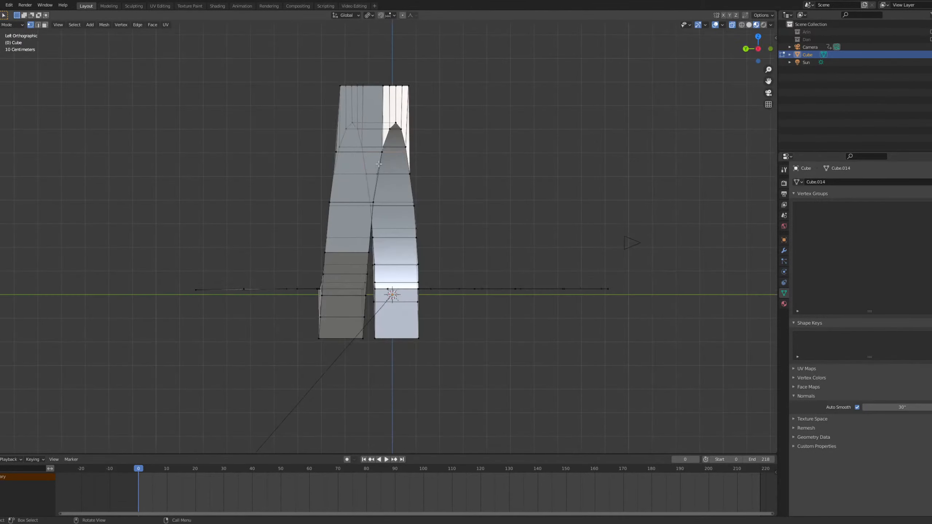
{"action": "key", "text": "grave"}
{"action": "left_click", "coordinate": [465, 156]}
{"action": "scroll", "coordinate": [465, 156], "scroll_direction": "up", "scroll_amount": 3}
{"action": "middle_click_drag", "start_coordinate": [462, 156], "coordinate": [474, 208], "text": "shift"}
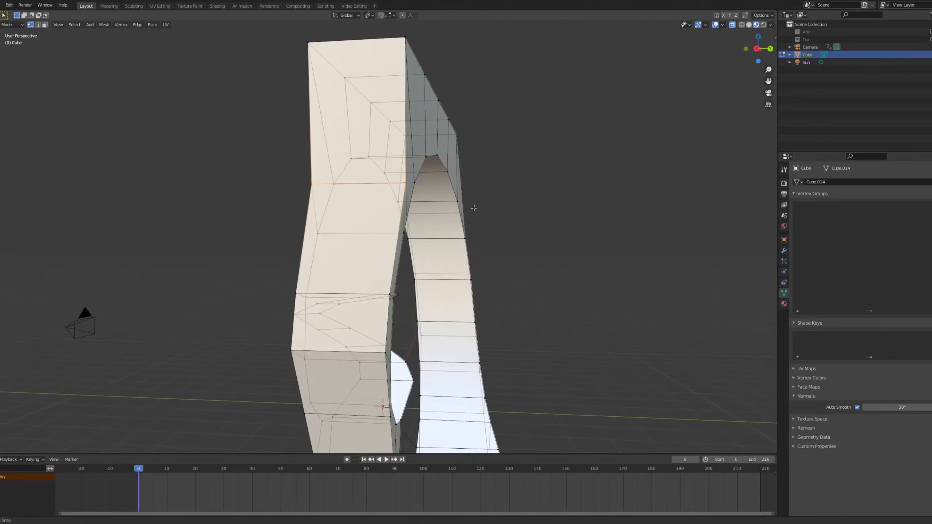
{"action": "key", "text": "grave"}
{"action": "left_click", "coordinate": [531, 208]}
{"action": "key", "text": "g"}
{"action": "key", "text": "y"}
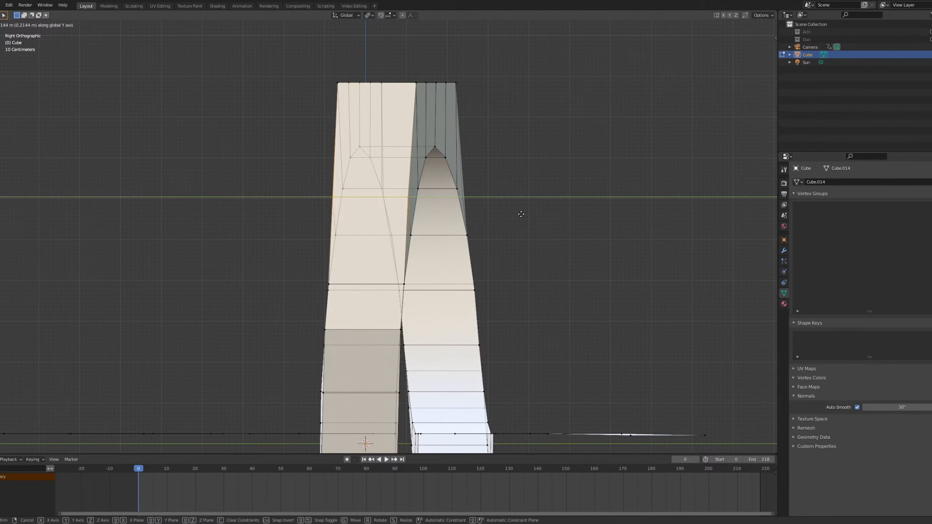
{"action": "left_click", "coordinate": [521, 214]}
Select both vertices of the second crosswise edge below the same top corner and move the edge -0.04121 m along Y.
{"action": "scroll", "coordinate": [470, 214], "scroll_direction": "down", "scroll_amount": 3}
{"action": "middle_click_drag", "start_coordinate": [422, 245], "coordinate": [312, 257]}
{"action": "left_click", "coordinate": [321, 268]}
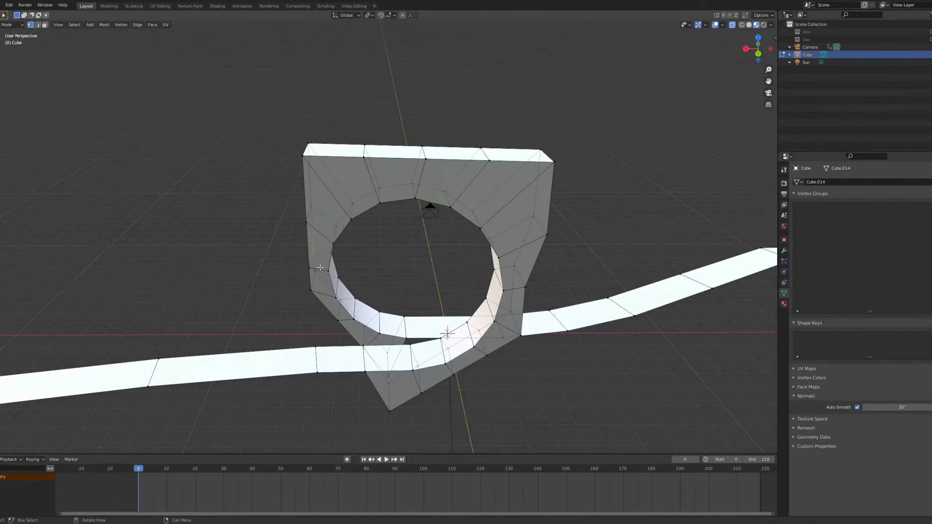
{"action": "key", "text": "grave"}
{"action": "left_click", "coordinate": [267, 268]}
{"action": "key", "text": "grave"}
{"action": "left_click", "coordinate": [235, 270]}
{"action": "key", "text": "grave"}
{"action": "left_click", "coordinate": [427, 266]}
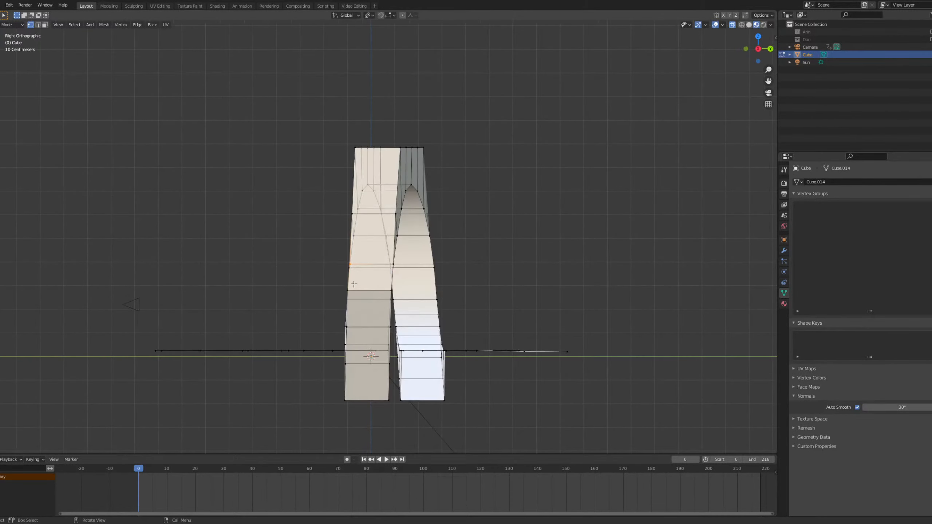
{"action": "middle_click_drag", "start_coordinate": [355, 284], "coordinate": [323, 270]}
{"action": "left_click", "coordinate": [361, 274], "text": "shift"}
{"action": "key", "text": "grave"}
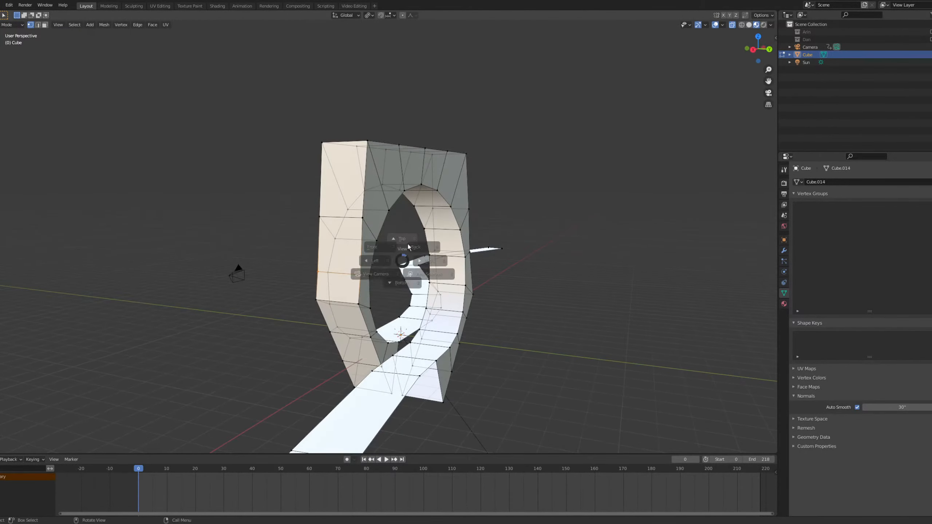
{"action": "left_click", "coordinate": [406, 242]}
{"action": "scroll", "coordinate": [466, 248], "scroll_direction": "up", "scroll_amount": 1}
{"action": "key", "text": "grave"}
{"action": "left_click", "coordinate": [550, 242]}
{"action": "scroll", "coordinate": [466, 322], "scroll_direction": "up", "scroll_amount": 6}
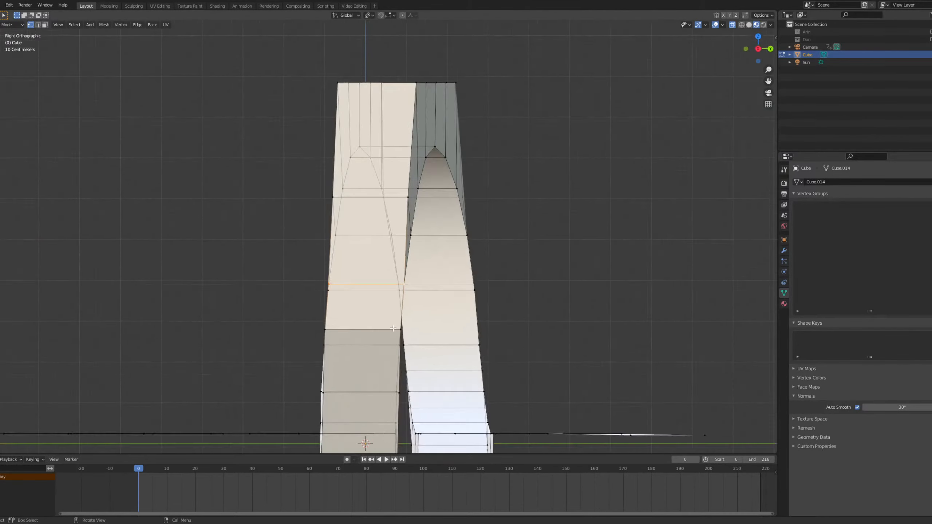
{"action": "key", "text": "g"}
{"action": "key", "text": "y"}
{"action": "left_click", "coordinate": [466, 323]}
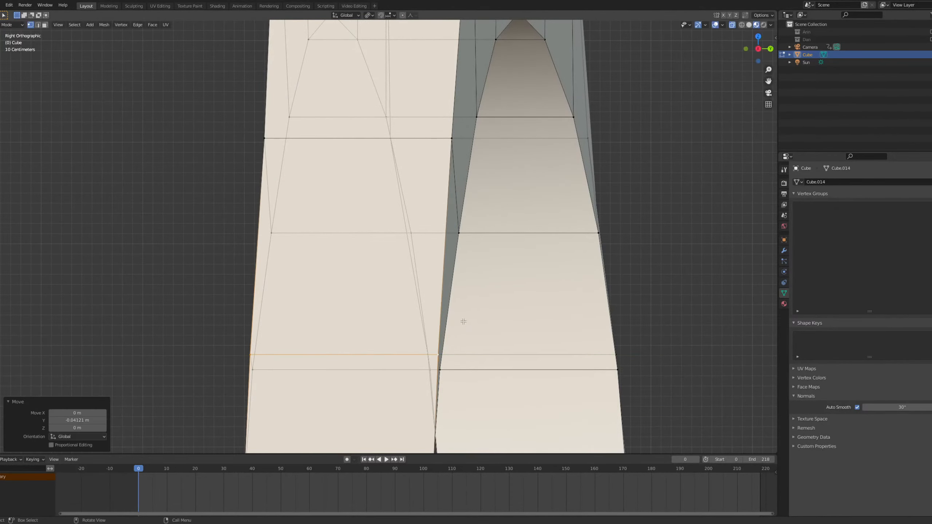
Move the crosswise edge at the rim's side bend about -0.02 m along Y.
{"action": "scroll", "coordinate": [440, 305], "scroll_direction": "down", "scroll_amount": 4}
{"action": "scroll", "coordinate": [323, 367], "scroll_direction": "up", "scroll_amount": 3}
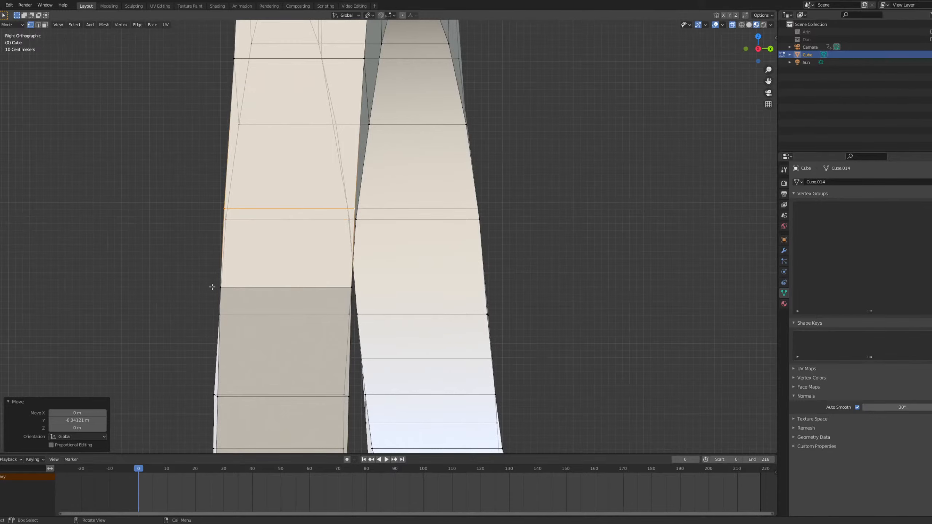
{"action": "left_click", "coordinate": [217, 288]}
{"action": "left_click", "coordinate": [351, 289], "text": "shift"}
{"action": "key", "text": "g"}
{"action": "key", "text": "y"}
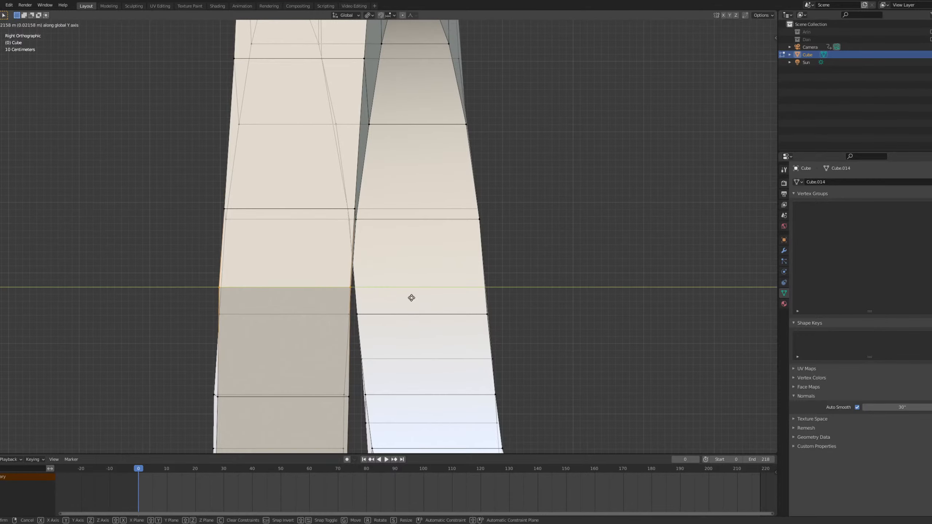
{"action": "left_click", "coordinate": [410, 299]}
Shift the first crosswise edge below the rim's side bend slightly toward negative Y to align with the loop.
{"action": "middle_click_drag", "start_coordinate": [375, 356], "coordinate": [396, 252], "text": "shift"}
{"action": "left_click", "coordinate": [266, 306]}
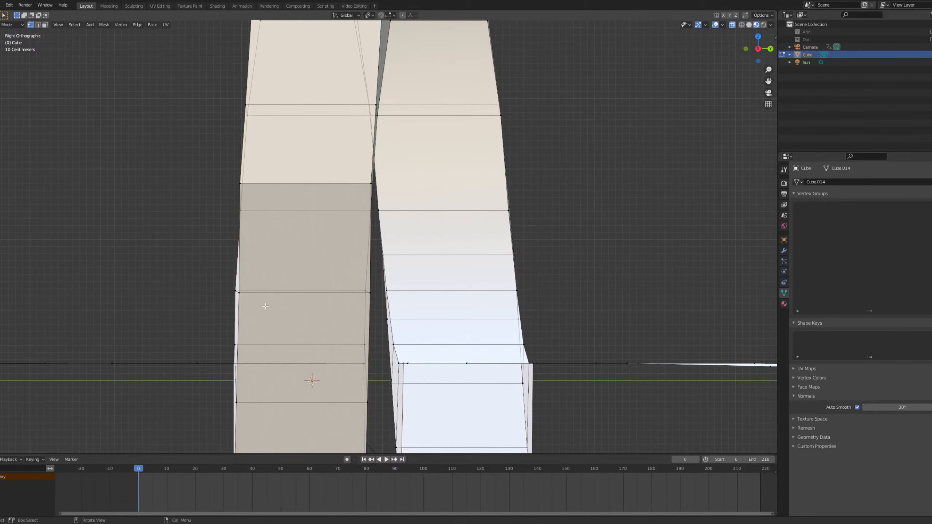
{"action": "left_click", "coordinate": [236, 290]}
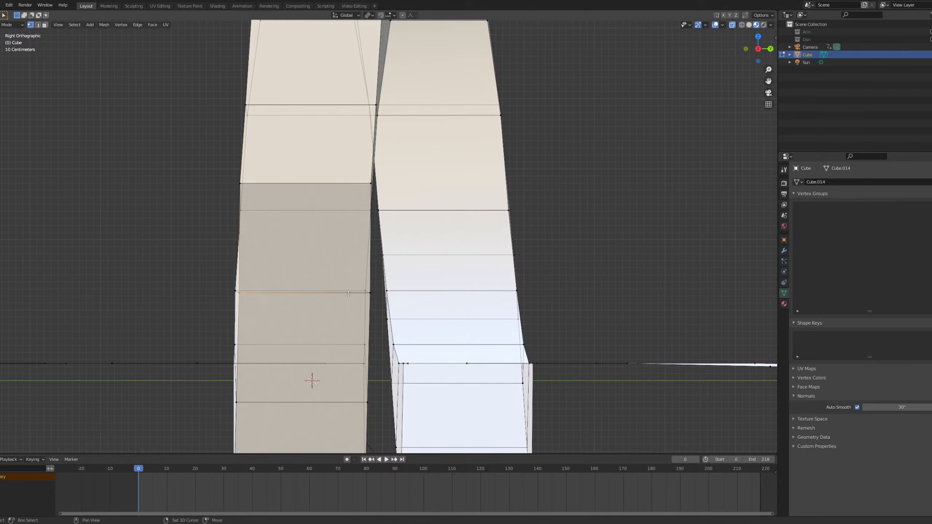
{"action": "left_click", "coordinate": [369, 291], "text": "shift"}
{"action": "key", "text": "g"}
{"action": "key", "text": "y"}
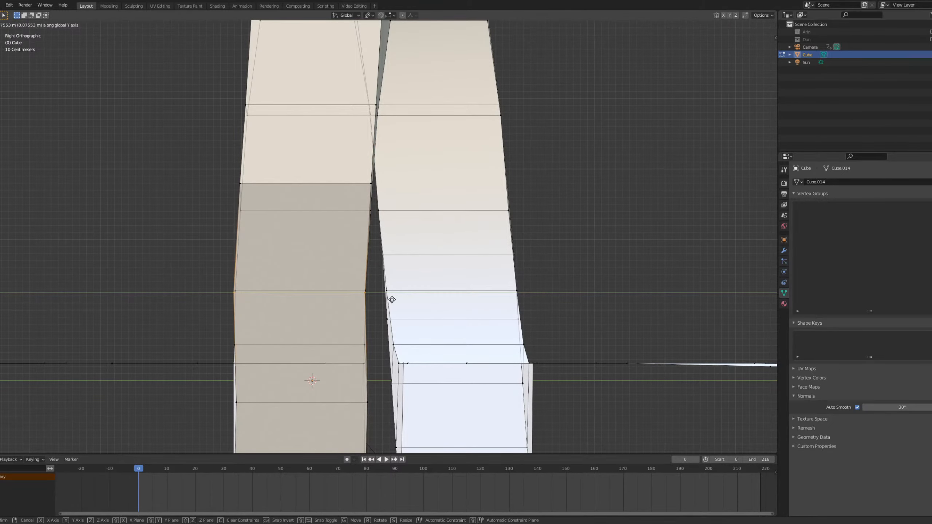
{"action": "left_click", "coordinate": [382, 306]}
{"action": "middle_click_drag", "start_coordinate": [380, 308], "coordinate": [435, 327], "text": "shift"}
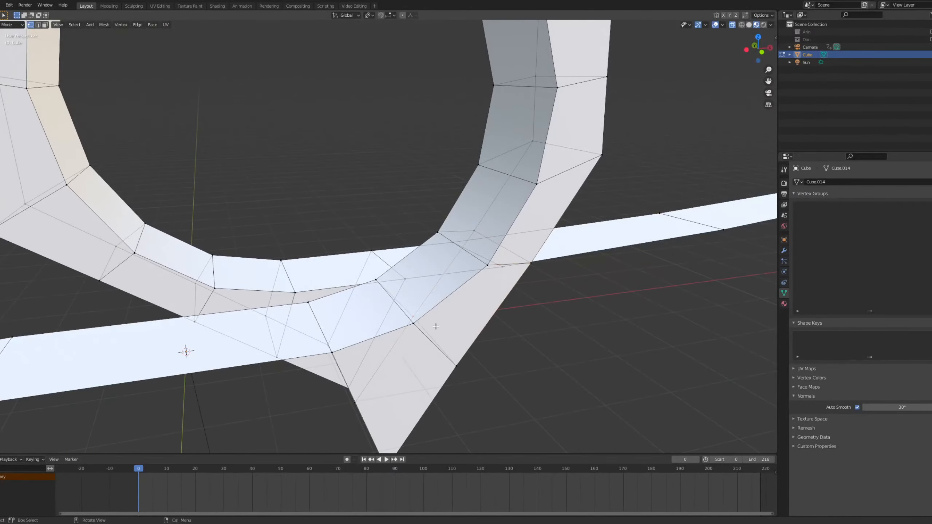
Shift the selected lower faces of the arch slightly along the global Y axis in side view to straighten that side.
{"action": "key", "text": "KP_3"}
{"action": "key", "text": "g"}
{"action": "key", "text": "y"}
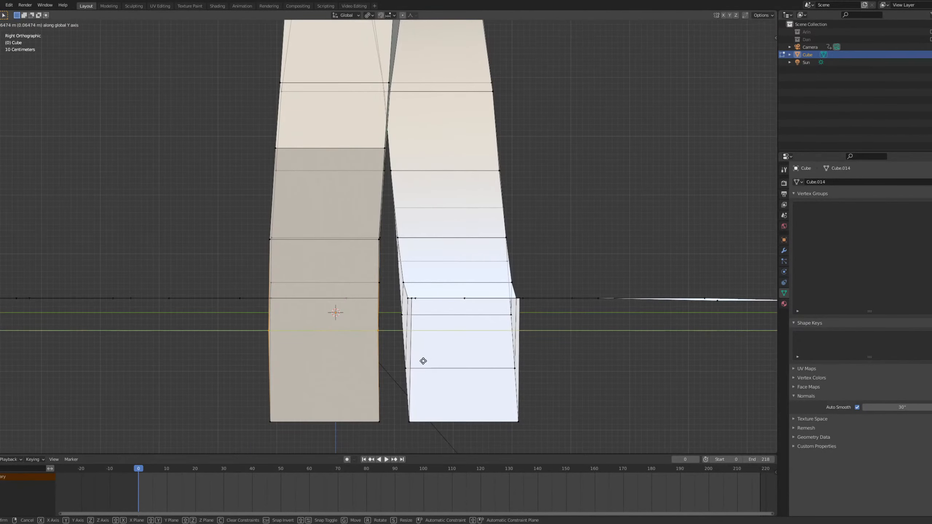
{"action": "left_click", "coordinate": [426, 361]}
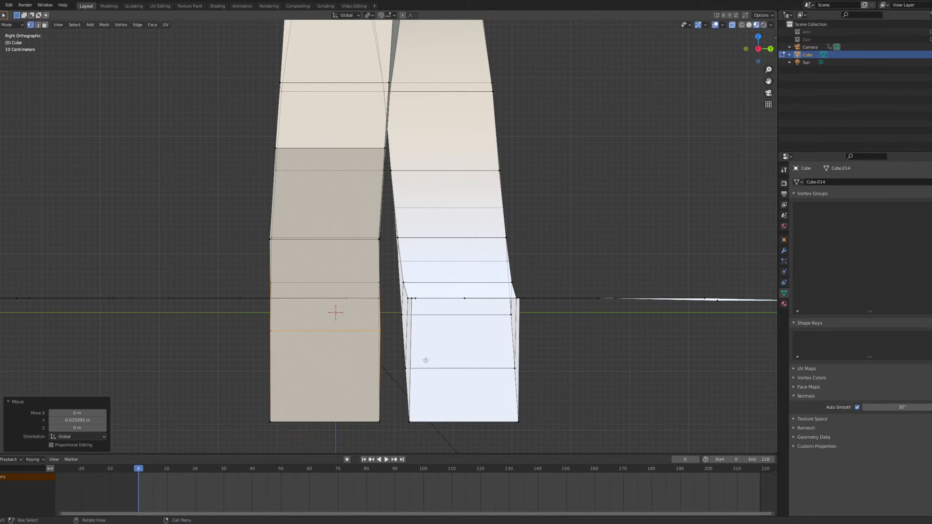
{"action": "key", "text": "g"}
{"action": "key", "text": "y"}
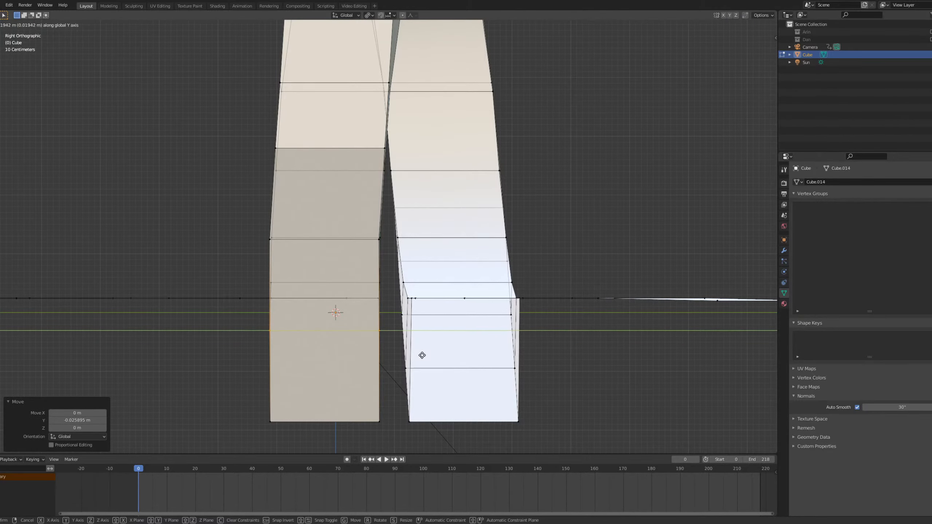
{"action": "left_click", "coordinate": [422, 355]}
{"action": "scroll", "coordinate": [423, 353], "scroll_direction": "down", "scroll_amount": 3}
{"action": "key", "text": "Tab"}
{"action": "middle_click_drag", "start_coordinate": [393, 337], "coordinate": [460, 349]}
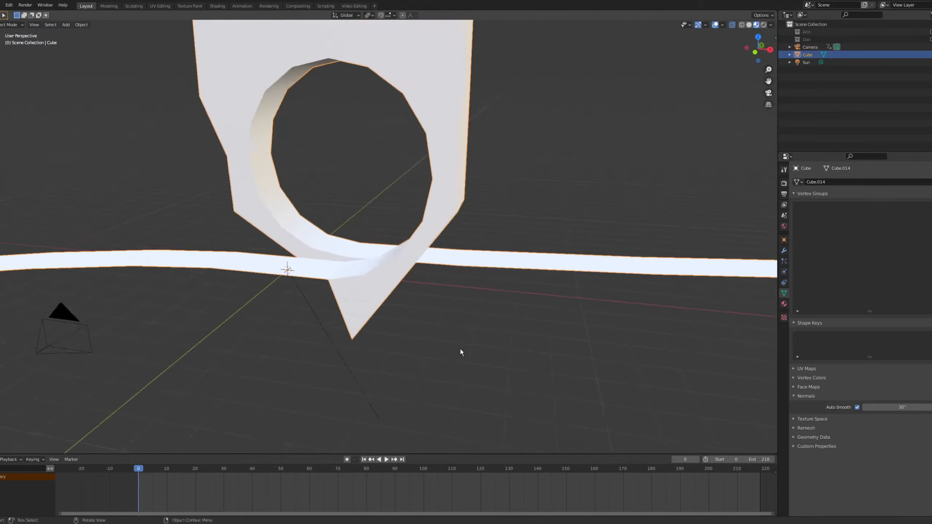
Select the faces across the flat top of the arch and extrude them upward by about 0.39 m.
{"action": "scroll", "coordinate": [433, 344], "scroll_direction": "down", "scroll_amount": 5}
{"action": "middle_click_drag", "start_coordinate": [408, 337], "coordinate": [387, 264]}
{"action": "key", "text": "Tab"}
{"action": "scroll", "coordinate": [320, 213], "scroll_direction": "up", "scroll_amount": 3}
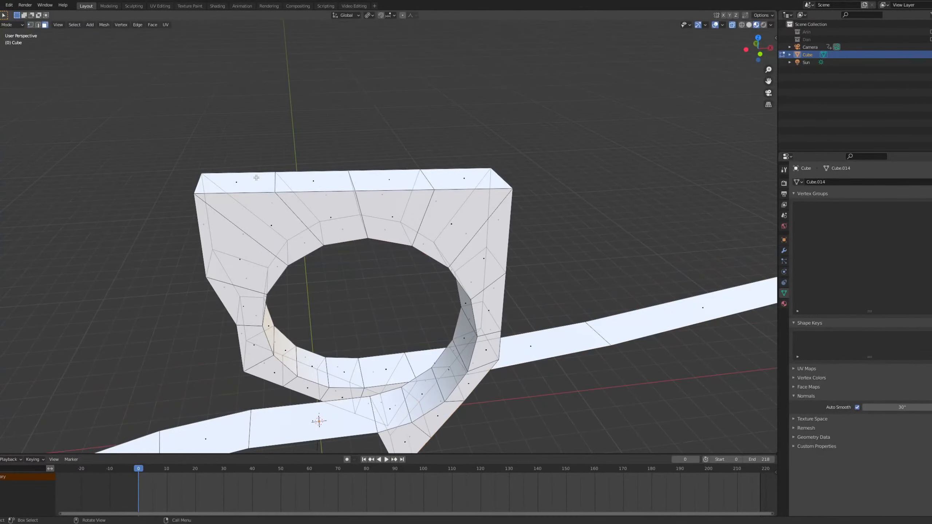
{"action": "left_click", "coordinate": [323, 185], "text": "shift"}
{"action": "left_click", "coordinate": [384, 182], "text": "shift"}
{"action": "left_click", "coordinate": [455, 179], "text": "shift"}
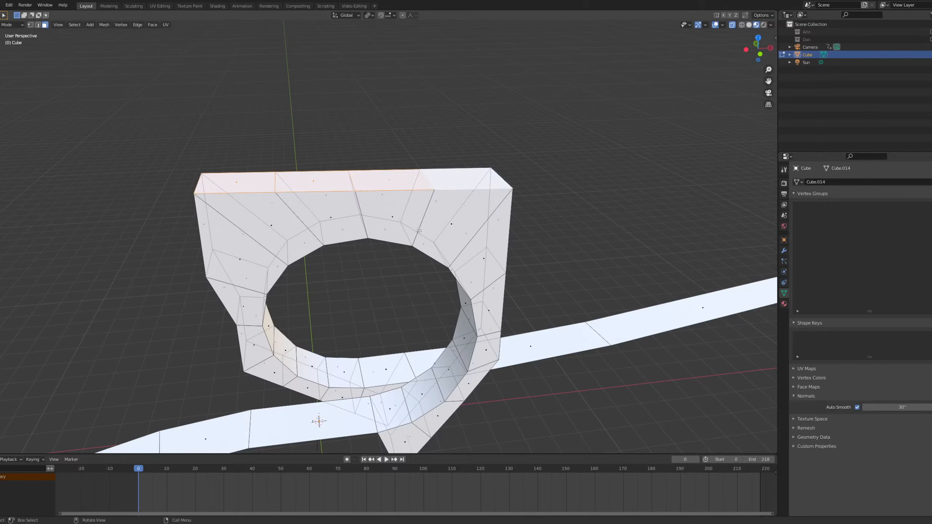
{"action": "key", "text": "KP_1"}
{"action": "key", "text": "e"}
{"action": "left_click", "coordinate": [439, 211]}
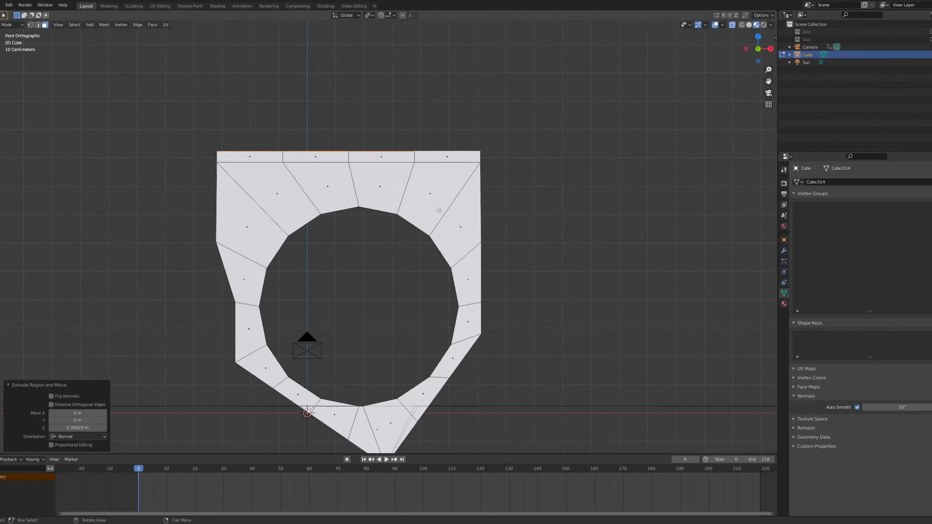
Select the side faces all around the thin slab on top of the arch and extrude them in place.
{"action": "left_click_drag", "start_coordinate": [241, 153], "coordinate": [397, 155]}
{"action": "left_click_drag", "start_coordinate": [461, 161], "coordinate": [462, 160]}
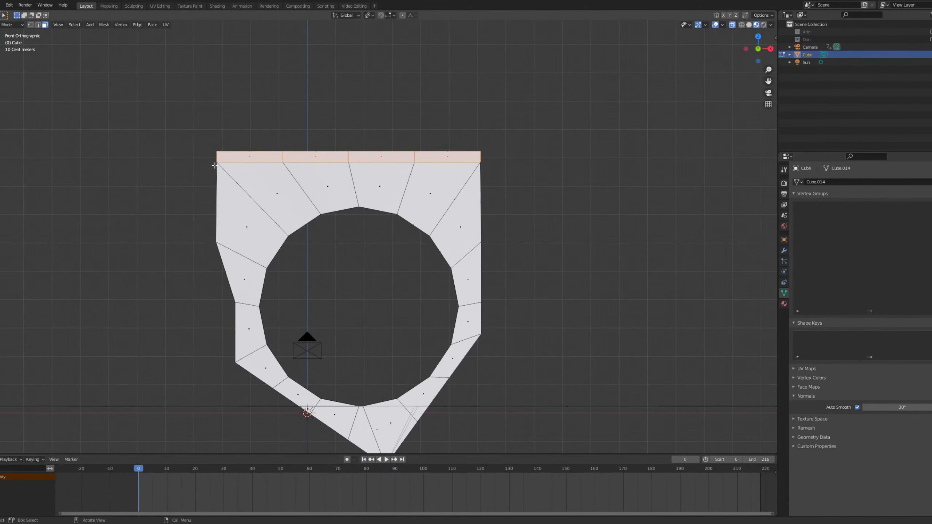
{"action": "left_click_drag", "start_coordinate": [219, 160], "coordinate": [225, 162], "text": "shift"}
{"action": "left_click_drag", "start_coordinate": [476, 151], "coordinate": [487, 159], "text": "shift"}
{"action": "middle_click_drag", "start_coordinate": [487, 159], "coordinate": [490, 166]}
{"action": "key", "text": "e"}
{"action": "right_click", "coordinate": [473, 159]}
Scale the extruded slab rim outward in top view by about 1.076 in X and Y, and widen it further along Y.
{"action": "key", "text": "grave"}
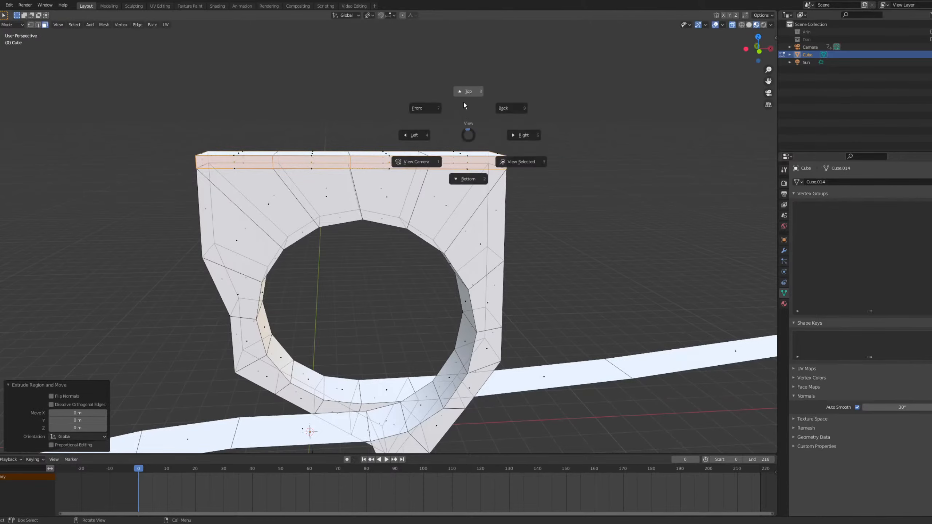
{"action": "left_click", "coordinate": [463, 101]}
{"action": "key", "text": "s"}
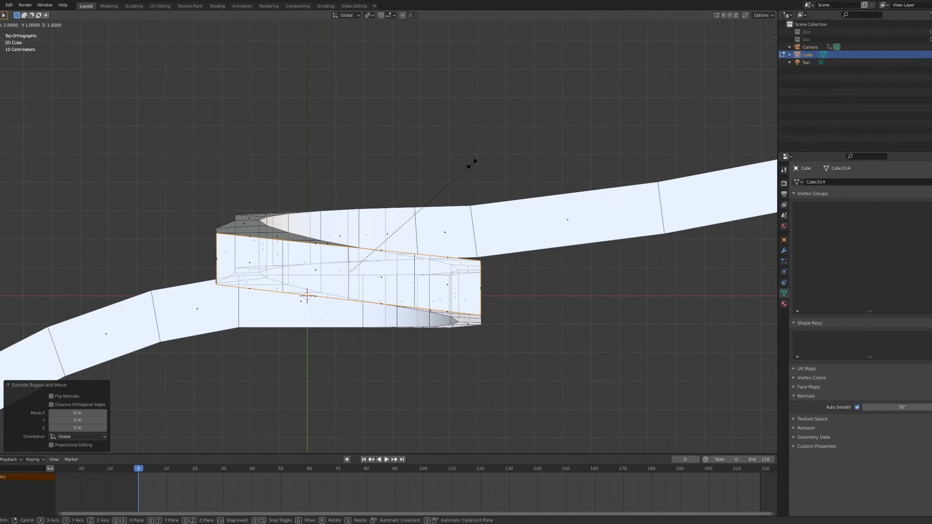
{"action": "key", "text": "shift+z"}
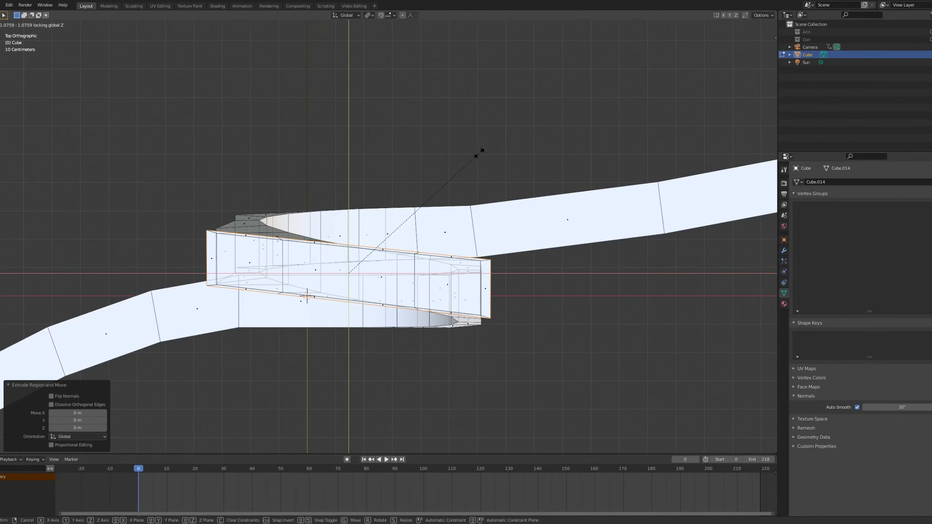
{"action": "left_click", "coordinate": [481, 152]}
{"action": "key", "text": "s"}
{"action": "key", "text": "y"}
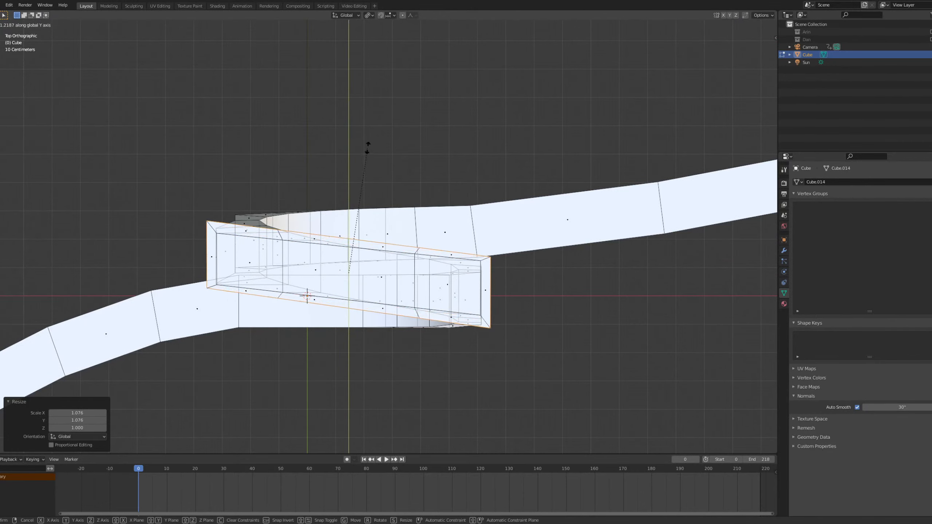
{"action": "left_click", "coordinate": [369, 145]}
Change the transform pivot point and scale the slab's two protruding, diagonally opposite corners inward along Y to about 0.95.
{"action": "key", "text": "1"}
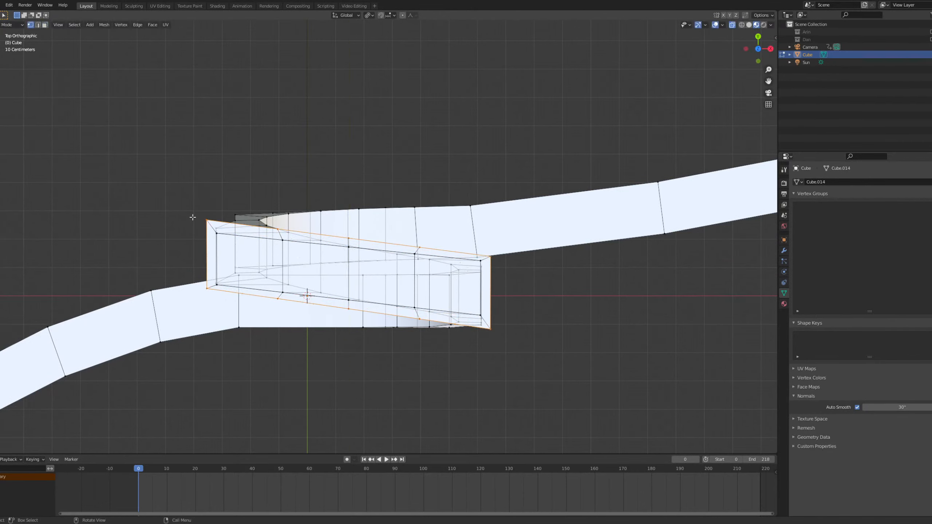
{"action": "left_click_drag", "start_coordinate": [194, 210], "coordinate": [212, 225]}
{"action": "left_click_drag", "start_coordinate": [502, 346], "coordinate": [486, 323], "text": "shift"}
{"action": "key", "text": "s"}
{"action": "key", "text": "y"}
{"action": "left_click", "coordinate": [397, 195]}
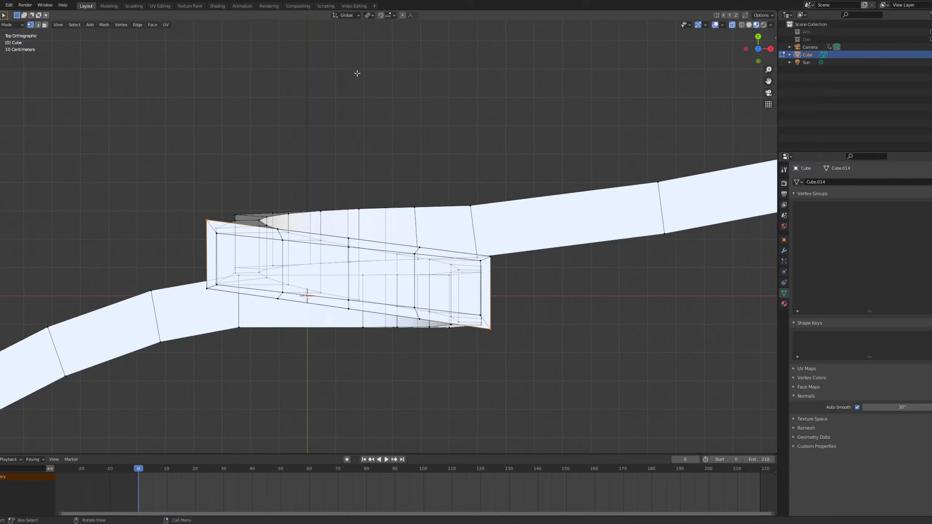
{"action": "left_click", "coordinate": [369, 15]}
{"action": "left_click", "coordinate": [383, 28]}
{"action": "key", "text": "s"}
{"action": "key", "text": "y"}
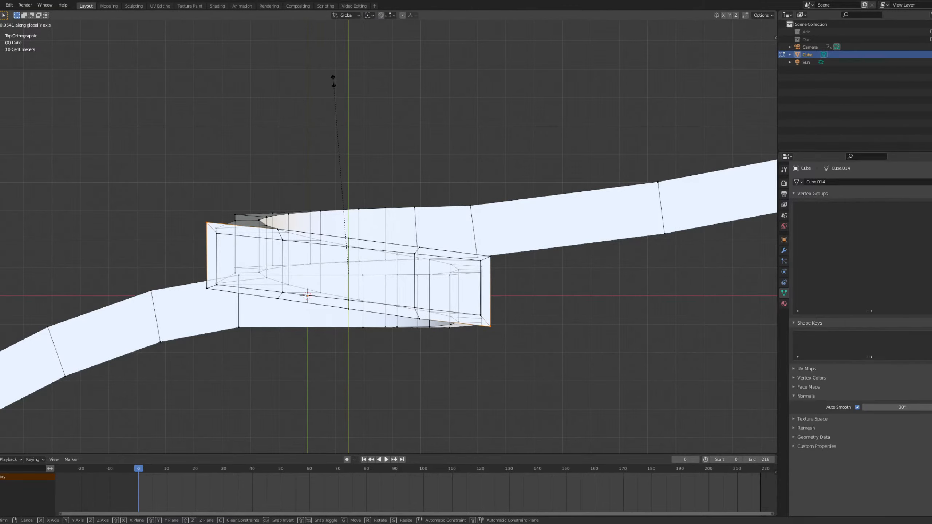
{"action": "left_click", "coordinate": [334, 79]}
{"action": "key", "text": "Tab"}
{"action": "middle_click_drag", "start_coordinate": [351, 181], "coordinate": [379, 160]}
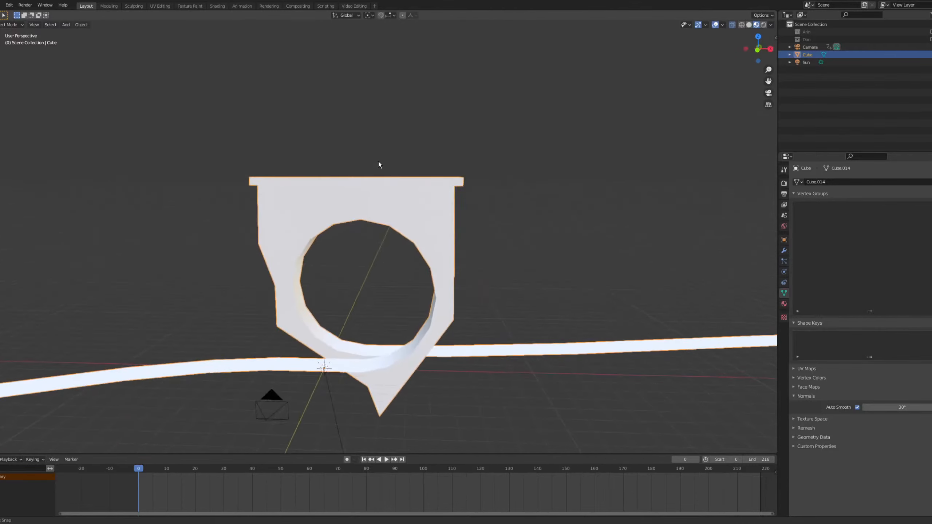
Raise the top vertices of the cap slab by about 0.32 m along Z in front view.
{"action": "key", "text": "Tab"}
{"action": "key", "text": "grave"}
{"action": "left_click", "coordinate": [237, 154]}
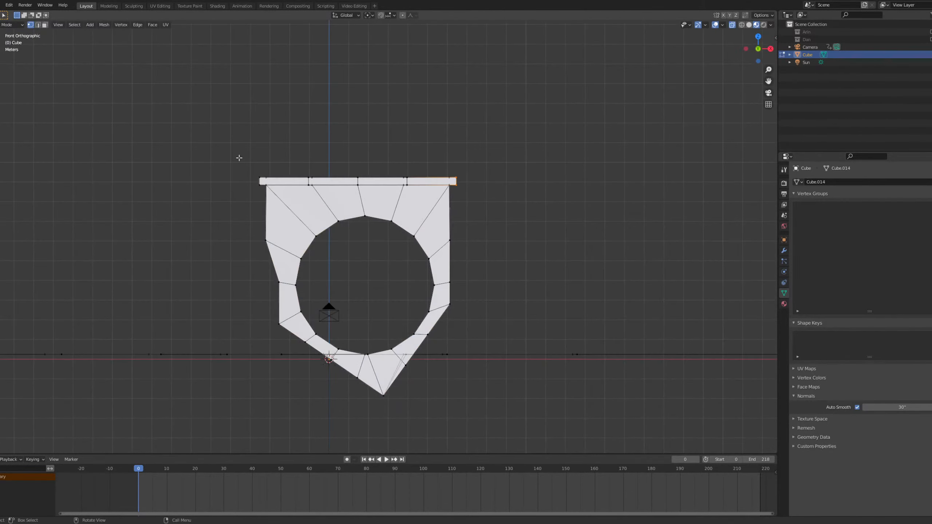
{"action": "scroll", "coordinate": [239, 158], "scroll_direction": "up", "scroll_amount": 5}
{"action": "left_click_drag", "start_coordinate": [50, 73], "coordinate": [613, 93]}
{"action": "key", "text": "g"}
{"action": "key", "text": "z"}
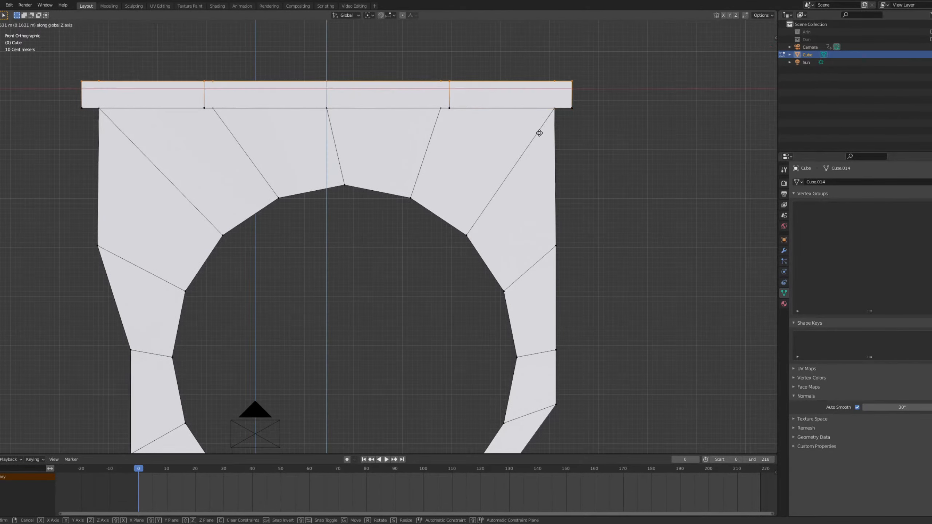
{"action": "left_click", "coordinate": [543, 126]}
{"action": "scroll", "coordinate": [537, 138], "scroll_direction": "down", "scroll_amount": 3}
{"action": "scroll", "coordinate": [536, 139], "scroll_direction": "down", "scroll_amount": 1}
{"action": "scroll", "coordinate": [490, 191], "scroll_direction": "up", "scroll_amount": 1}
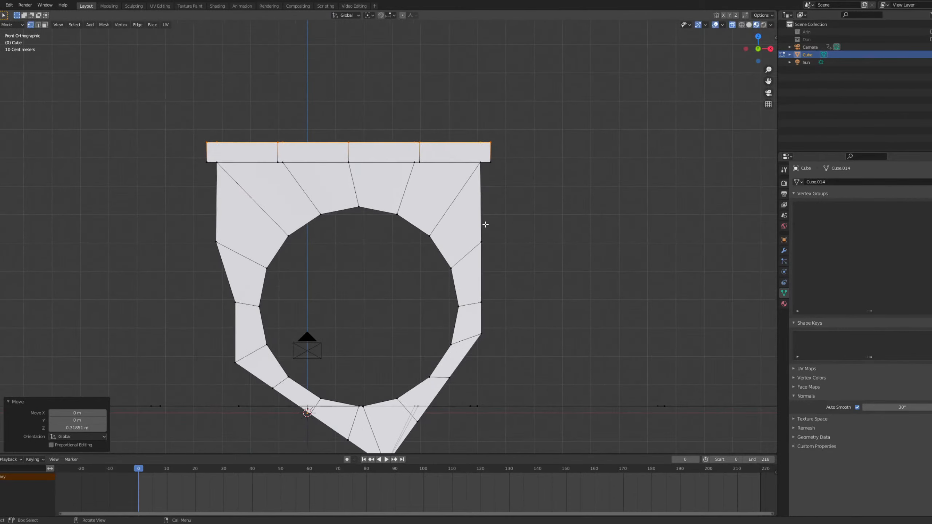
Select the long outer edges of the curved path strips on both sides of the arch.
{"action": "middle_click_drag", "start_coordinate": [468, 236], "coordinate": [332, 311], "text": "shift"}
{"action": "key", "text": "grave"}
{"action": "left_click", "coordinate": [349, 289]}
{"action": "key", "text": "2"}
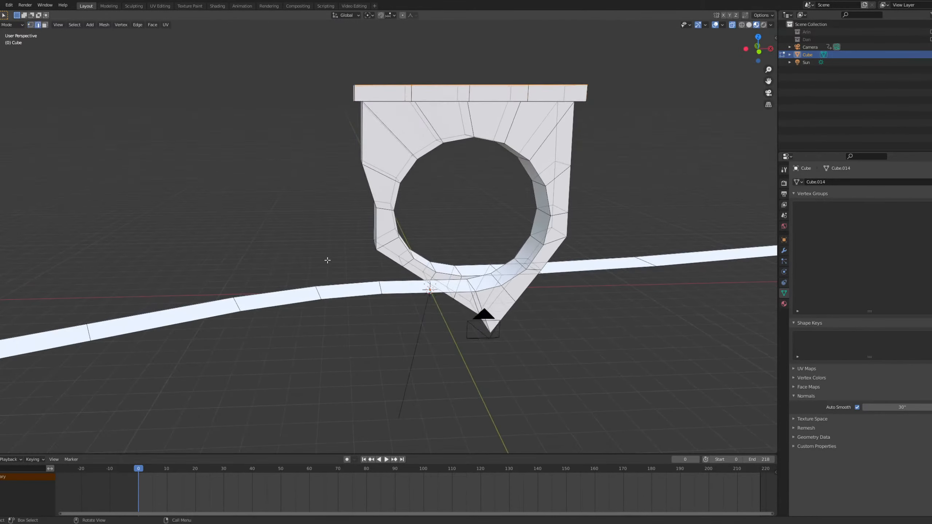
{"action": "left_click", "coordinate": [346, 298], "text": "ctrl+alt"}
{"action": "left_click", "coordinate": [283, 307], "text": "ctrl+alt+shift"}
{"action": "left_click", "coordinate": [169, 327], "text": "ctrl+alt+shift"}
{"action": "scroll", "coordinate": [173, 352], "scroll_direction": "down", "scroll_amount": 4}
{"action": "middle_click_drag", "start_coordinate": [183, 340], "coordinate": [216, 282], "text": "shift"}
{"action": "scroll", "coordinate": [323, 301], "scroll_direction": "up", "scroll_amount": 2}
{"action": "left_click", "coordinate": [327, 342], "text": "ctrl+alt+shift"}
{"action": "left_click", "coordinate": [318, 295], "text": "ctrl+alt+shift"}
{"action": "left_click", "coordinate": [204, 292], "text": "ctrl+alt+shift"}
{"action": "left_click_drag", "start_coordinate": [213, 285], "coordinate": [299, 319]}
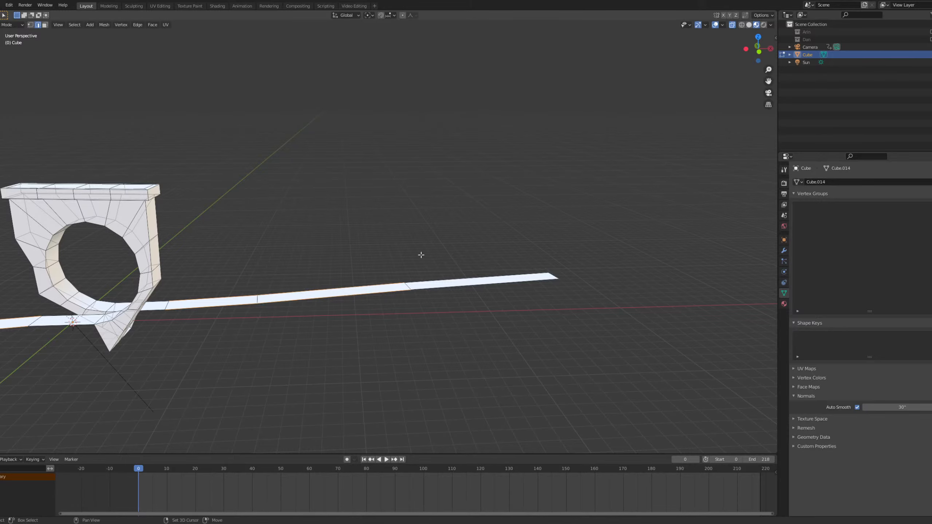
Extrude the selected path edges about 14.31 m downward along Z to form the wall sides.
{"action": "key", "text": "grave"}
{"action": "left_click", "coordinate": [407, 240]}
{"action": "middle_click_drag", "start_coordinate": [358, 237], "coordinate": [499, 217], "text": "shift"}
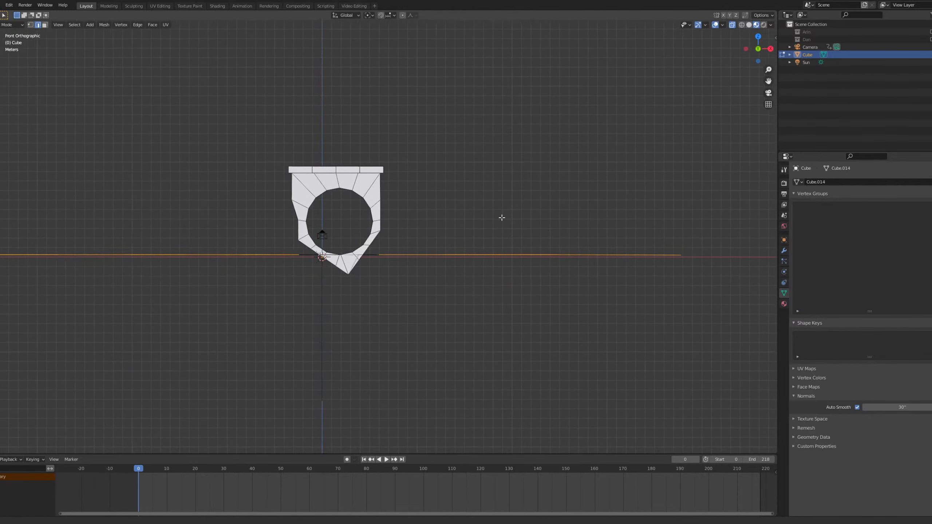
{"action": "key", "text": "e"}
{"action": "key", "text": "z"}
{"action": "left_click", "coordinate": [434, 335]}
{"action": "middle_click_drag", "start_coordinate": [433, 335], "coordinate": [432, 268]}
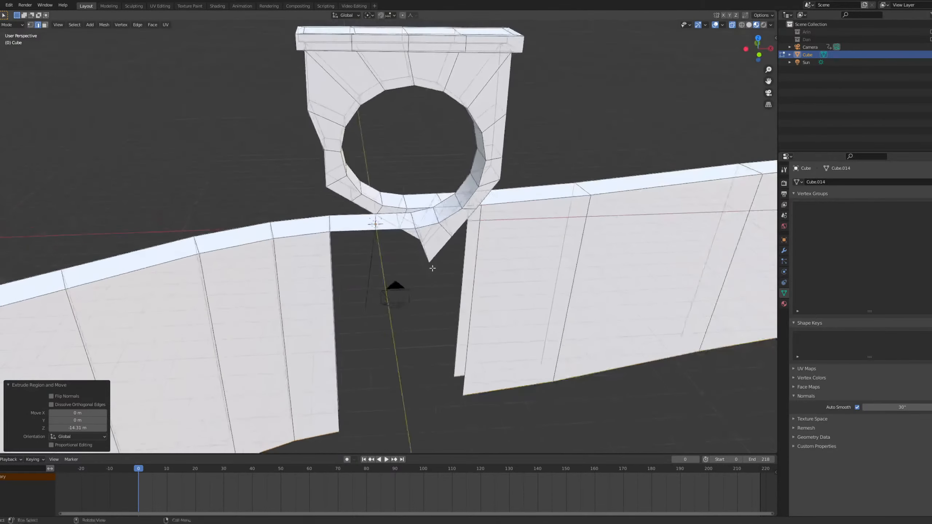
Fill a face between the wall's vertical end edge and the edge of the arch's pointed foot.
{"action": "left_click", "coordinate": [329, 371]}
{"action": "middle_click_drag", "start_coordinate": [329, 370], "coordinate": [386, 257]}
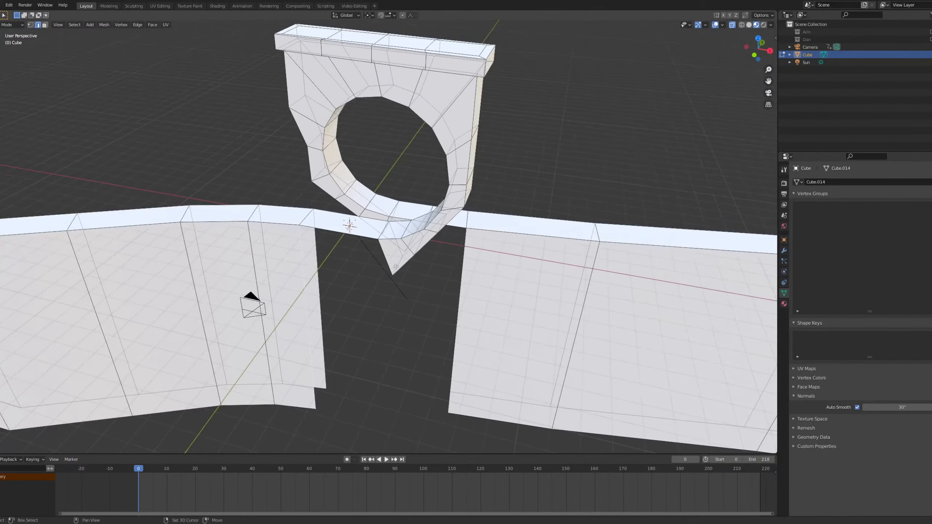
{"action": "left_click", "coordinate": [386, 257], "text": "shift"}
{"action": "key", "text": "g"}
{"action": "right_click", "coordinate": [362, 296]}
{"action": "key", "text": "f"}
{"action": "middle_click_drag", "start_coordinate": [370, 298], "coordinate": [417, 232]}
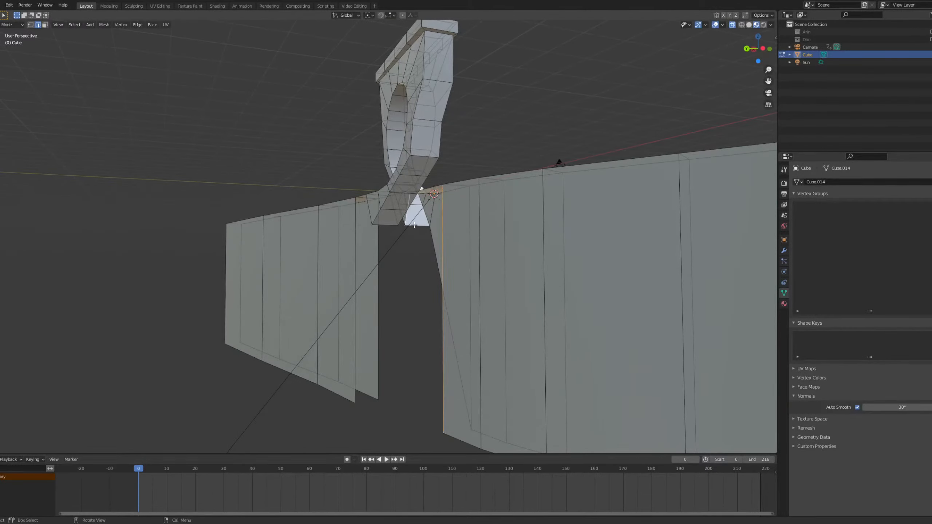
Fill the remaining side gaps between the wall ends and the pointed foot with faces.
{"action": "left_click", "coordinate": [423, 243]}
{"action": "key", "text": "alt+a"}
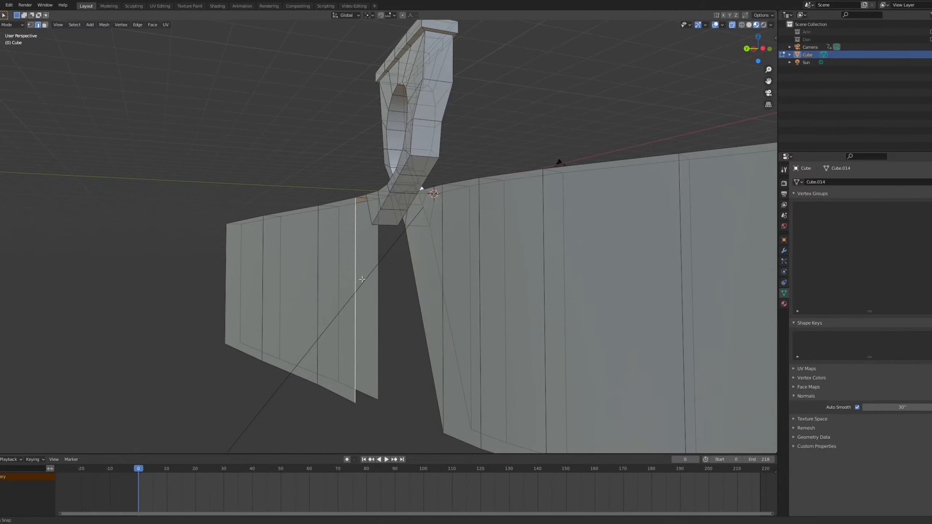
{"action": "middle_click_drag", "start_coordinate": [357, 288], "coordinate": [356, 239]}
{"action": "middle_click_drag", "start_coordinate": [341, 253], "coordinate": [395, 303]}
{"action": "middle_click_drag", "start_coordinate": [480, 257], "coordinate": [455, 279]}
{"action": "middle_click_drag", "start_coordinate": [385, 225], "coordinate": [377, 221]}
{"action": "left_click", "coordinate": [387, 233]}
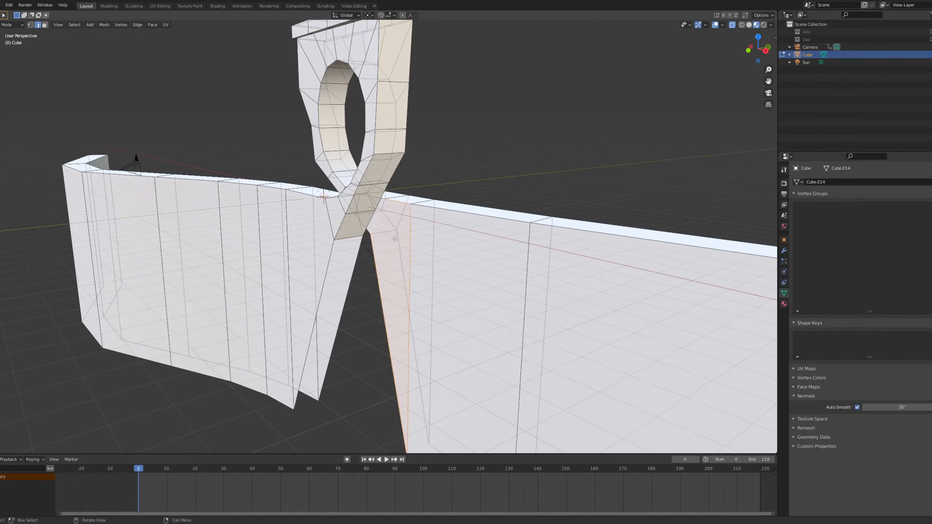
Fill the sloped underside openings between the front and back wall faces below the arch.
{"action": "middle_click_drag", "start_coordinate": [311, 243], "coordinate": [332, 239]}
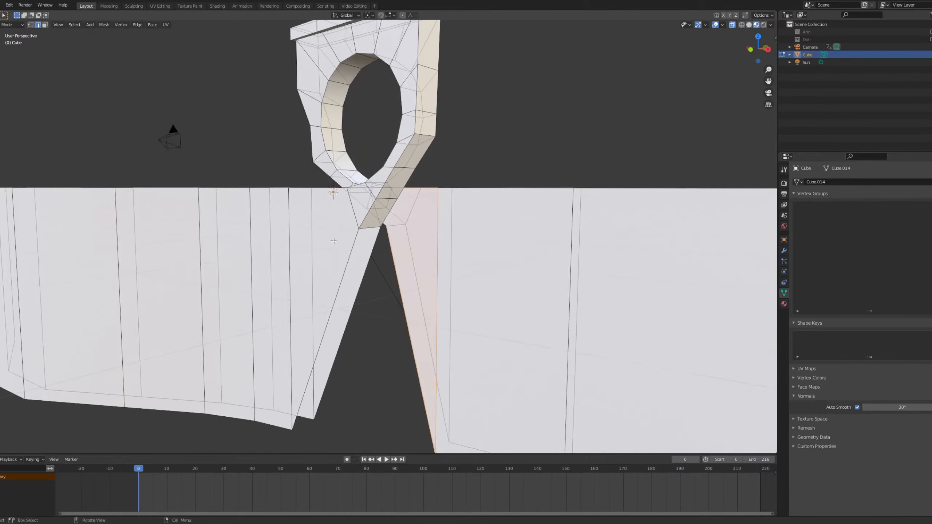
{"action": "left_click", "coordinate": [384, 296]}
{"action": "left_click_drag", "start_coordinate": [418, 301], "coordinate": [422, 304]}
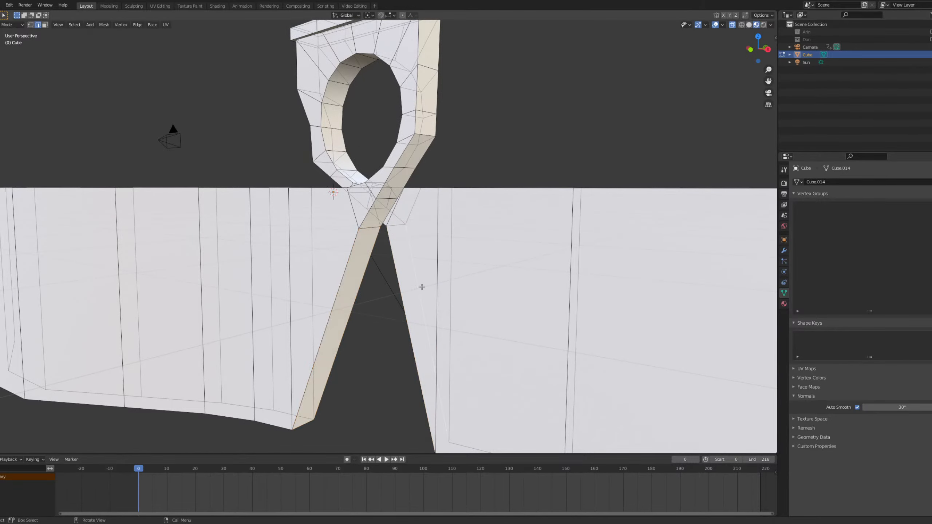
{"action": "scroll", "coordinate": [397, 336], "scroll_direction": "down", "scroll_amount": 5}
{"action": "middle_click_drag", "start_coordinate": [401, 314], "coordinate": [375, 308]}
Select the entire mesh and scale it up along the global Y axis to thicken the arch and walls.
{"action": "key", "text": "Tab"}
{"action": "scroll", "coordinate": [367, 212], "scroll_direction": "up", "scroll_amount": 3}
{"action": "middle_click_drag", "start_coordinate": [367, 212], "coordinate": [535, 264]}
{"action": "key", "text": "Tab"}
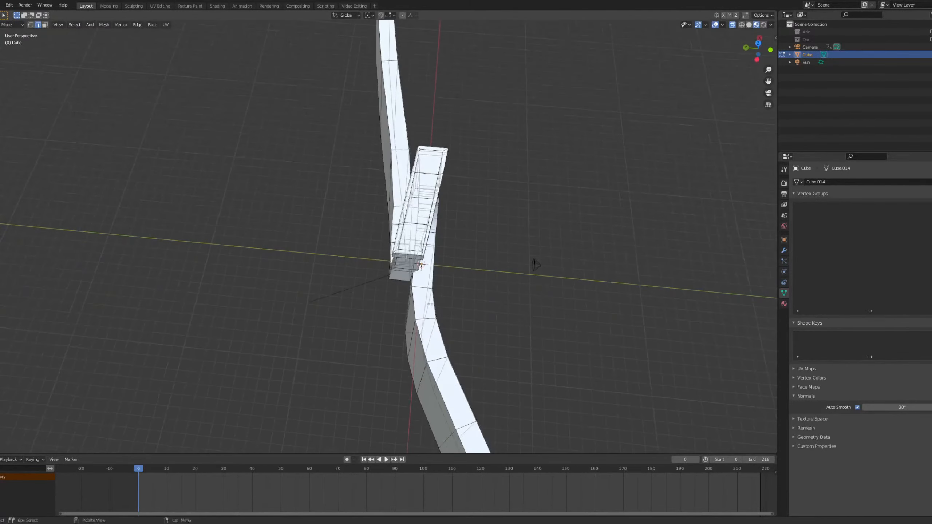
{"action": "key", "text": "a"}
{"action": "key", "text": "s"}
{"action": "key", "text": "y"}
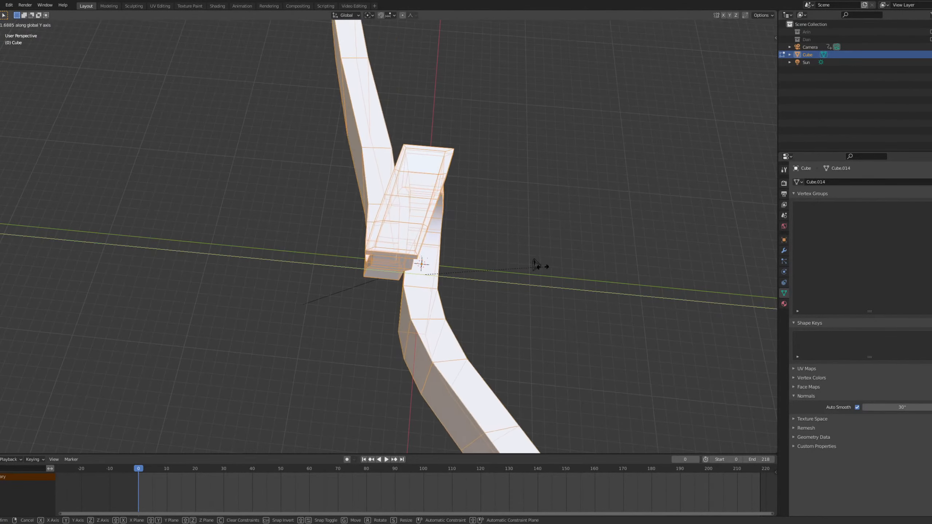
{"action": "left_click", "coordinate": [561, 268]}
{"action": "middle_click_drag", "start_coordinate": [562, 267], "coordinate": [418, 258]}
Check the thickened arch from the front in object mode and return to editing its mesh in perspective.
{"action": "key", "text": "Tab"}
{"action": "key", "text": "KP_1"}
{"action": "scroll", "coordinate": [335, 251], "scroll_direction": "up", "scroll_amount": 5}
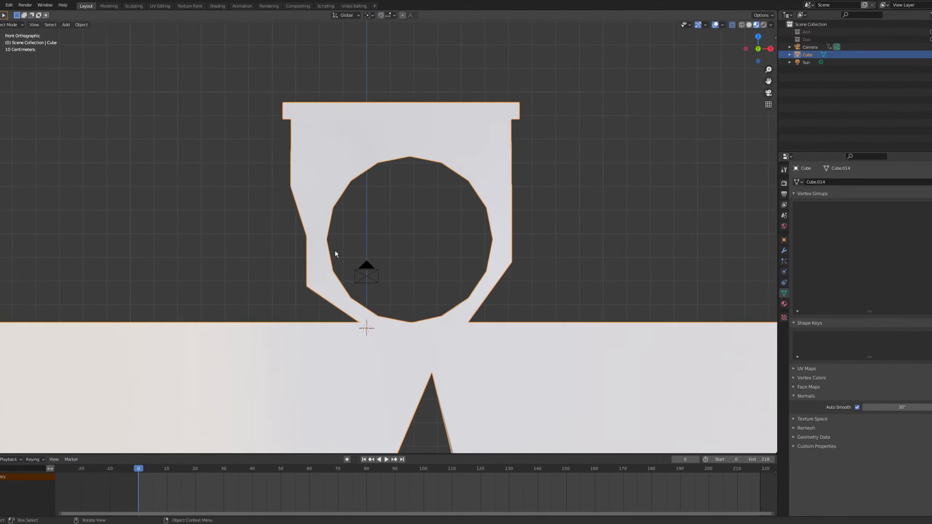
{"action": "key", "text": "Tab"}
{"action": "middle_click_drag", "start_coordinate": [327, 257], "coordinate": [340, 155]}
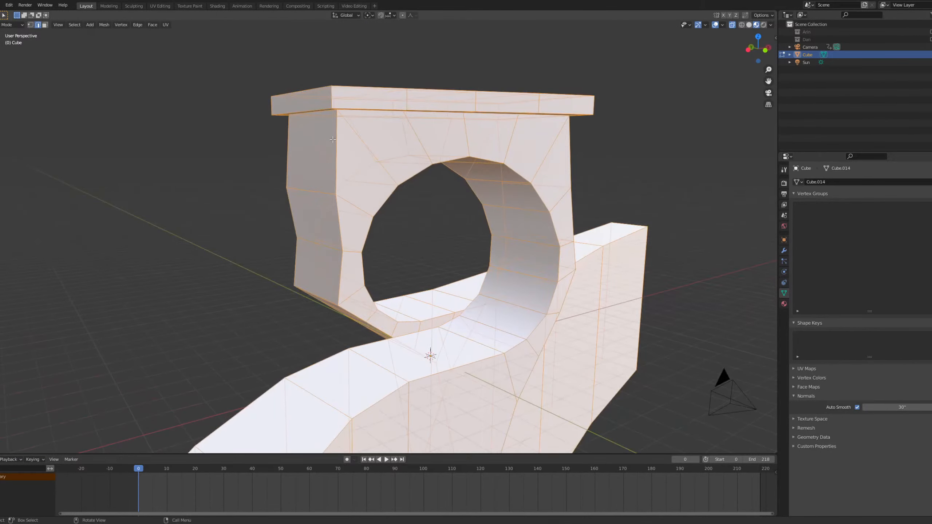
Try to bevel the outer front corner edges down the arch's stepped side with a width of 1.11 m.
{"action": "key", "text": "3"}
{"action": "key", "text": "alt+a"}
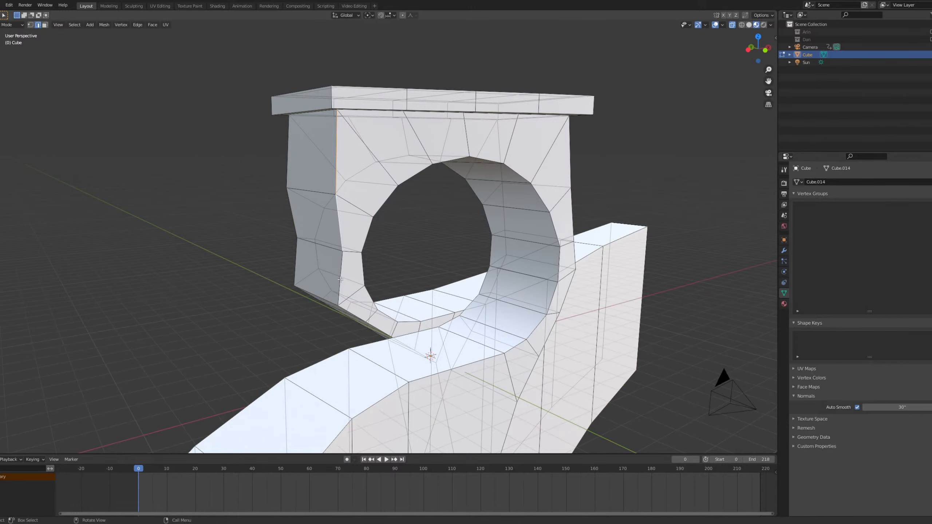
{"action": "middle_click_drag", "start_coordinate": [338, 285], "coordinate": [399, 210]}
{"action": "scroll", "coordinate": [399, 211], "scroll_direction": "up", "scroll_amount": 4}
{"action": "scroll", "coordinate": [415, 228], "scroll_direction": "down", "scroll_amount": 5}
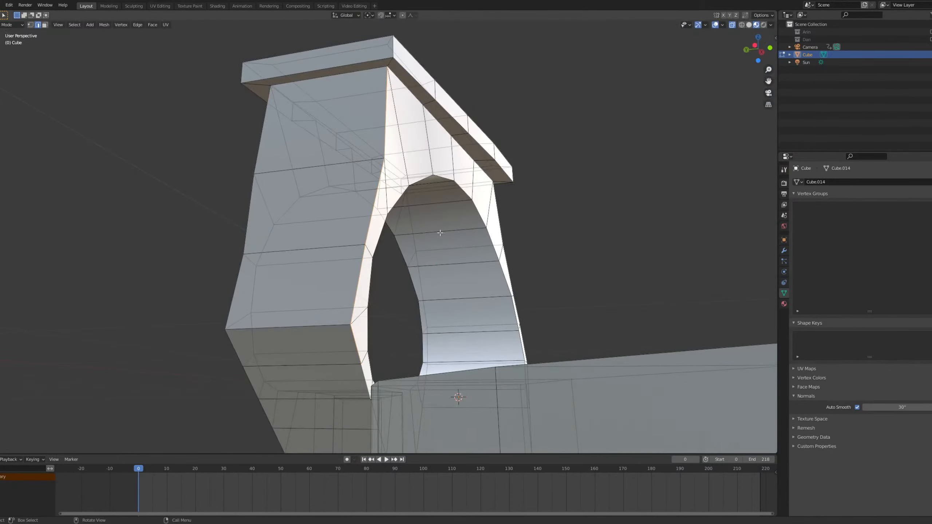
{"action": "scroll", "coordinate": [420, 260], "scroll_direction": "up", "scroll_amount": 5}
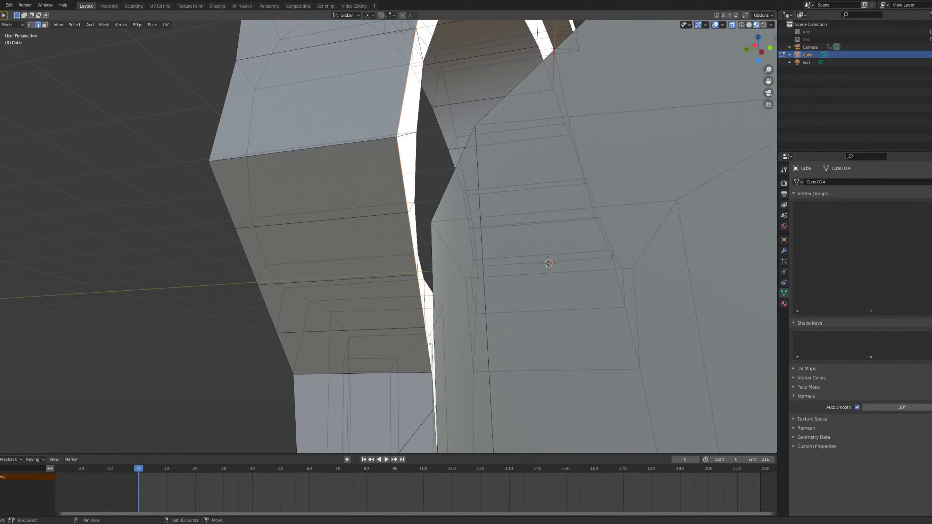
{"action": "middle_click_drag", "start_coordinate": [428, 343], "coordinate": [492, 338]}
{"action": "middle_click_drag", "start_coordinate": [321, 250], "coordinate": [449, 247]}
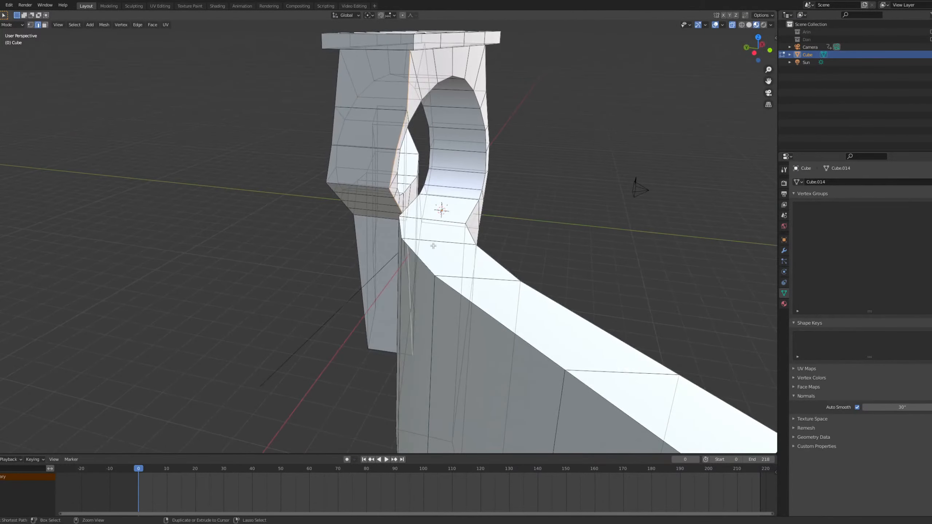
{"action": "key", "text": "ctrl+b"}
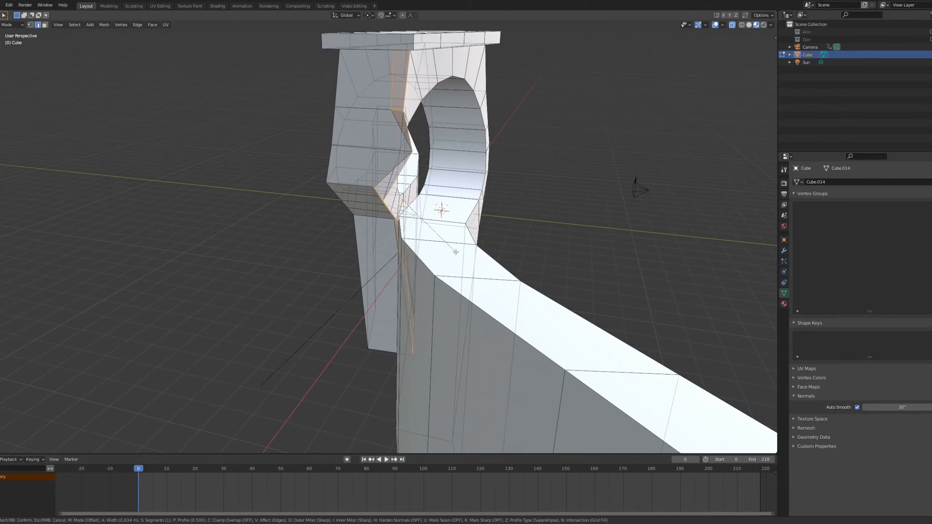
{"action": "scroll", "coordinate": [476, 234], "scroll_direction": "up", "scroll_amount": 1}
{"action": "left_click", "coordinate": [476, 234]}
{"action": "middle_click_drag", "start_coordinate": [474, 235], "coordinate": [458, 264]}
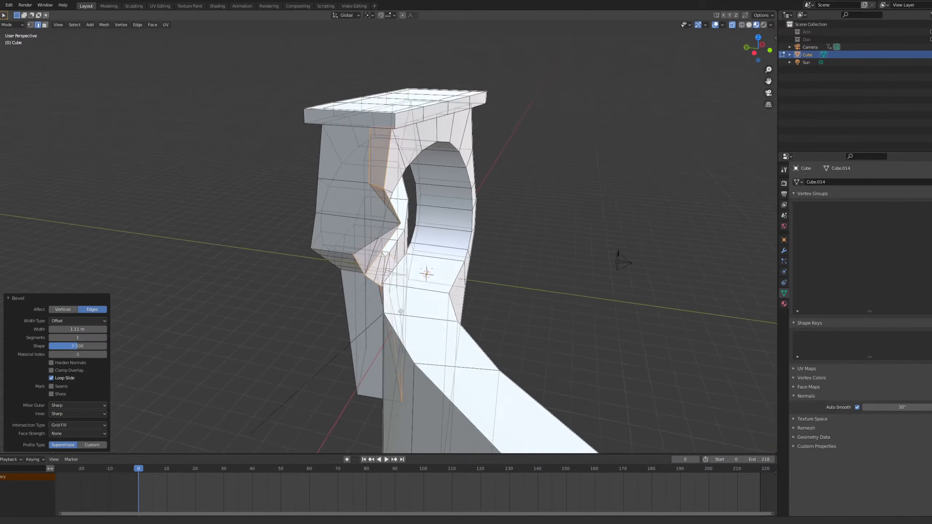
Reduce the corner bevel's width to 0 m and undo the bevel.
{"action": "scroll", "coordinate": [455, 268], "scroll_direction": "up", "scroll_amount": 4}
{"action": "middle_click_drag", "start_coordinate": [411, 286], "coordinate": [339, 307]}
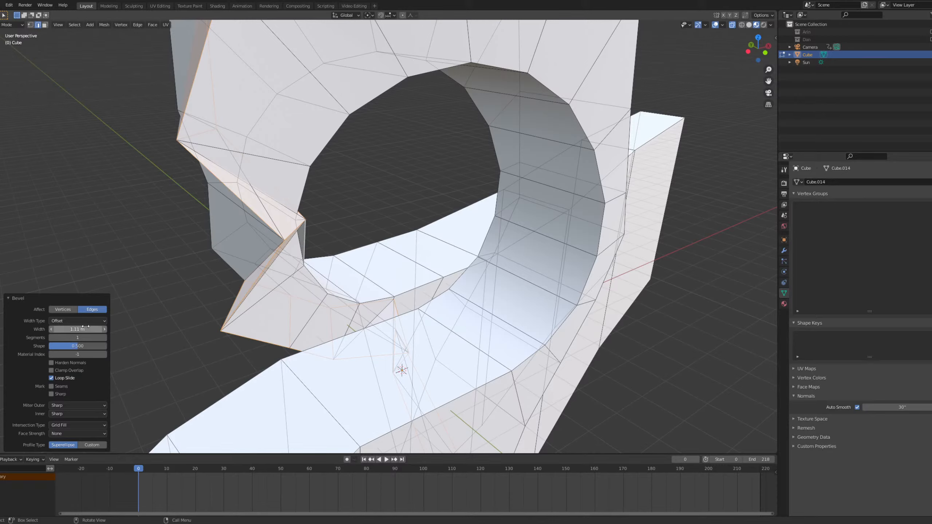
{"action": "left_click_drag", "start_coordinate": [77, 330], "coordinate": [40, 329]}
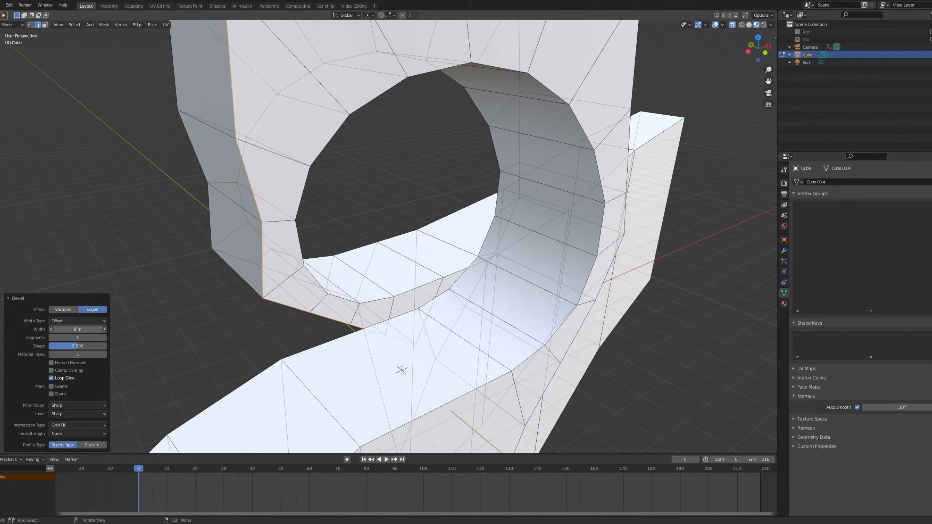
{"action": "key", "text": "ctrl+z"}
{"action": "key", "text": "ctrl+z"}
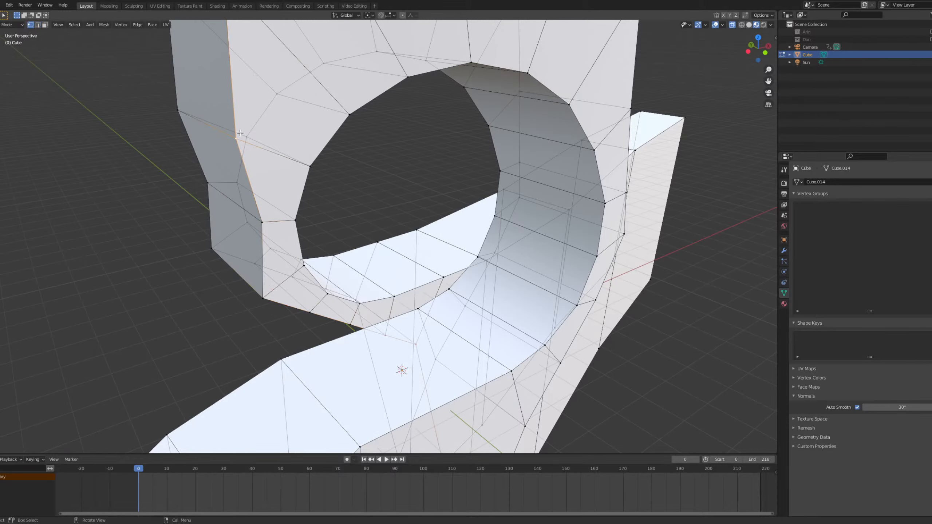
Try to bevel only the short middle segment of the arch's front corner edge and undo it.
{"action": "scroll", "coordinate": [290, 219], "scroll_direction": "down", "scroll_amount": 3}
{"action": "middle_click_drag", "start_coordinate": [290, 219], "coordinate": [323, 279]}
{"action": "scroll", "coordinate": [322, 279], "scroll_direction": "up", "scroll_amount": 3}
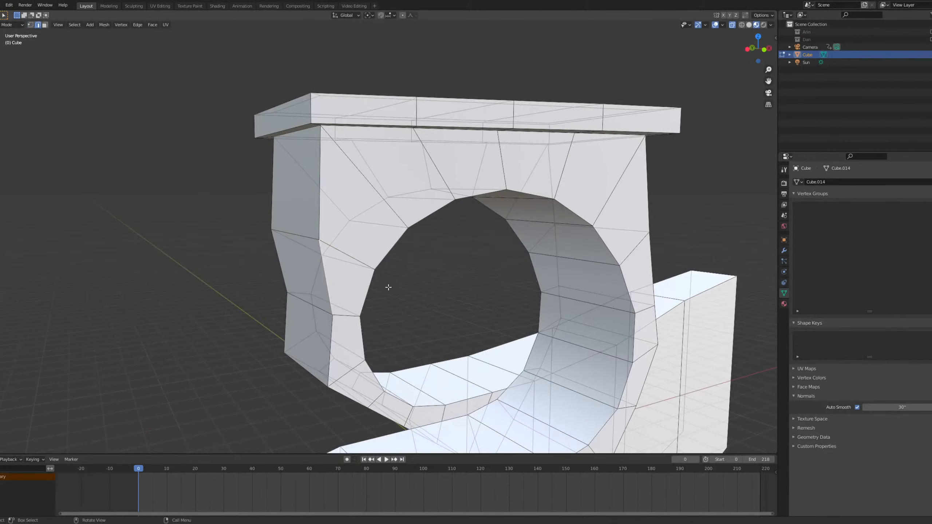
{"action": "key", "text": "ctrl+b"}
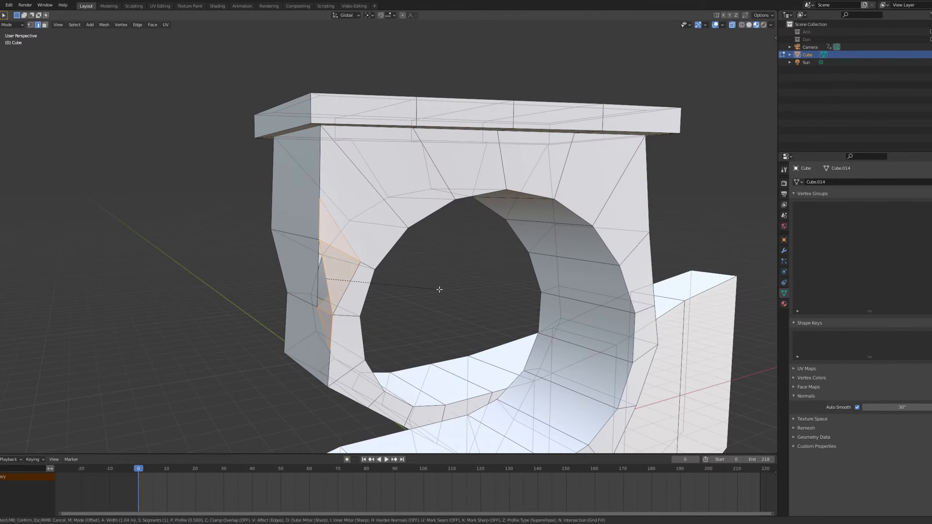
{"action": "left_click", "coordinate": [412, 285]}
{"action": "middle_click_drag", "start_coordinate": [412, 283], "coordinate": [337, 256]}
{"action": "scroll", "coordinate": [462, 279], "scroll_direction": "up", "scroll_amount": 3}
{"action": "key", "text": "ctrl+z"}
{"action": "scroll", "coordinate": [439, 257], "scroll_direction": "down", "scroll_amount": 5}
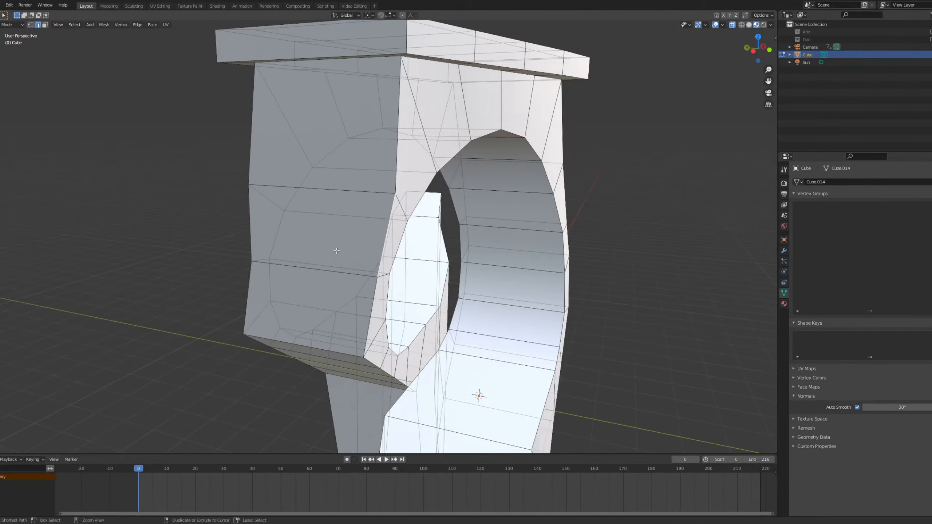
Add a centred loop cut through the arch's thickness and another around the face outside the round opening.
{"action": "key", "text": "ctrl+r"}
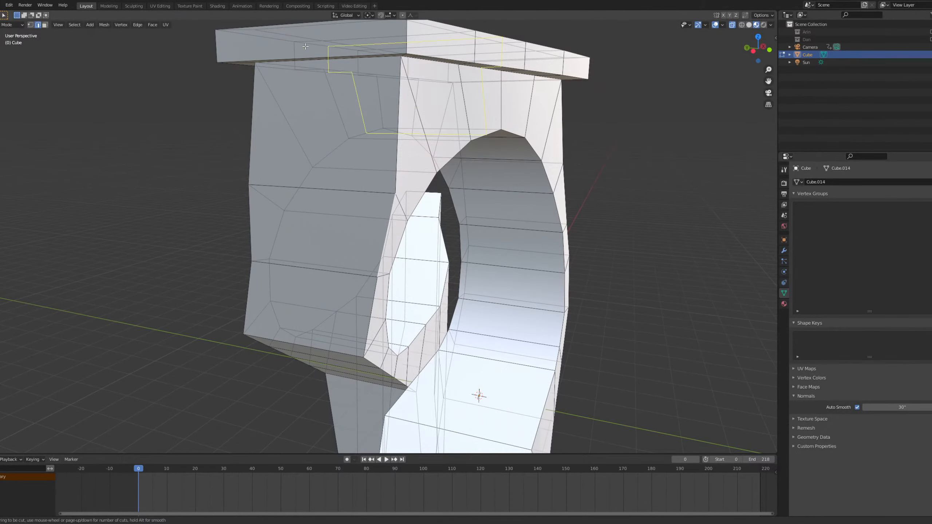
{"action": "left_click", "coordinate": [319, 45]}
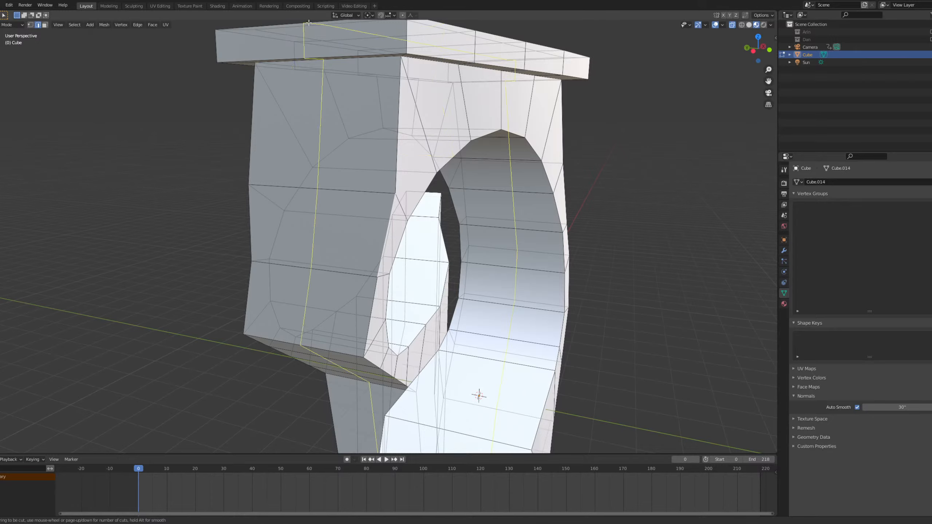
{"action": "right_click", "coordinate": [320, 44]}
{"action": "middle_click_drag", "start_coordinate": [320, 44], "coordinate": [333, 219]}
{"action": "key", "text": "ctrl+r"}
{"action": "left_click", "coordinate": [305, 171]}
{"action": "left_click", "coordinate": [342, 169]}
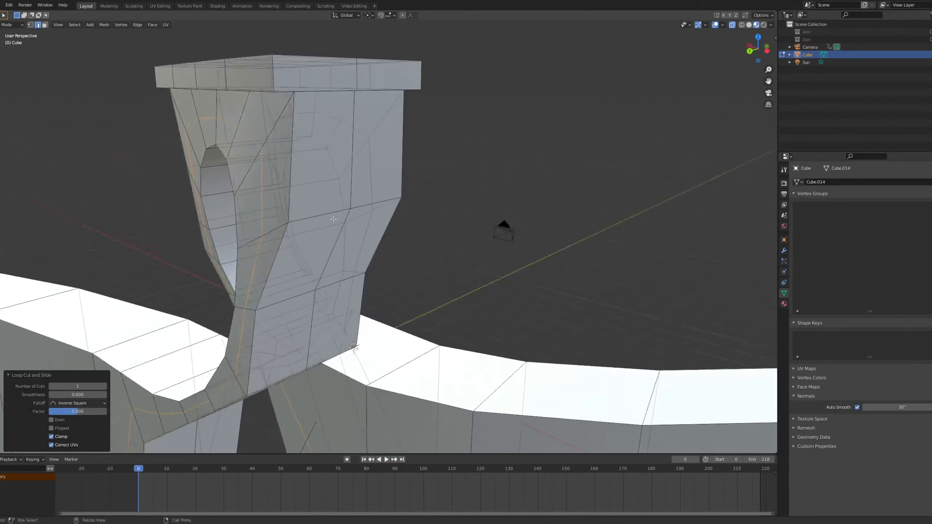
Try to bevel the upper corner edge between the arch's back face and its stepped side.
{"action": "left_click", "coordinate": [289, 157]}
{"action": "middle_click_drag", "start_coordinate": [289, 158], "coordinate": [313, 182]}
{"action": "key", "text": "ctrl+b"}
{"action": "left_click", "coordinate": [389, 195]}
{"action": "scroll", "coordinate": [400, 202], "scroll_direction": "up", "scroll_amount": 4}
{"action": "key", "text": "3"}
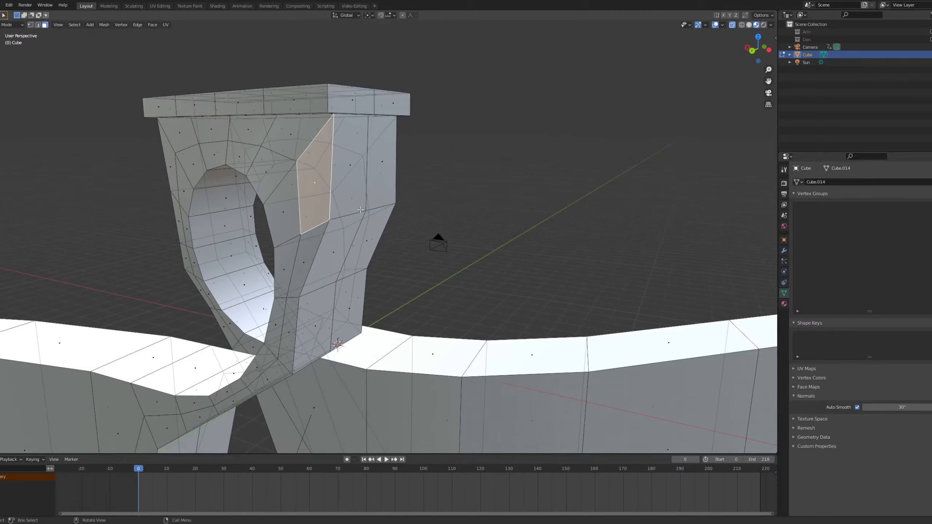
Delete the upper side face next to the back corner and fill the gap between its top and bottom edges.
{"action": "middle_click_drag", "start_coordinate": [361, 210], "coordinate": [357, 249], "text": "shift"}
{"action": "scroll", "coordinate": [360, 247], "scroll_direction": "up", "scroll_amount": 2}
{"action": "left_click", "coordinate": [356, 237], "text": "shift"}
{"action": "key", "text": "x"}
{"action": "left_click", "coordinate": [357, 250]}
{"action": "middle_click_drag", "start_coordinate": [273, 240], "coordinate": [318, 215]}
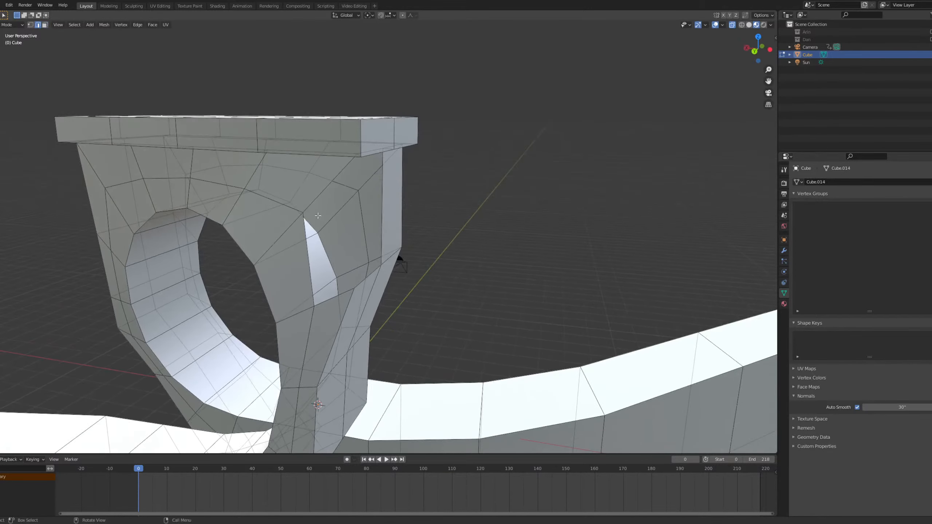
{"action": "middle_click_drag", "start_coordinate": [336, 296], "coordinate": [314, 145]}
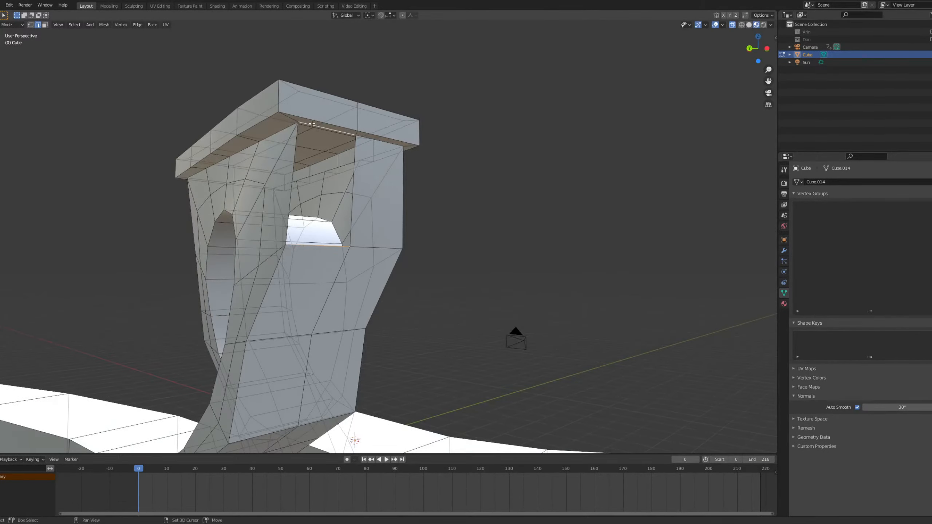
{"action": "middle_click_drag", "start_coordinate": [356, 186], "coordinate": [322, 208]}
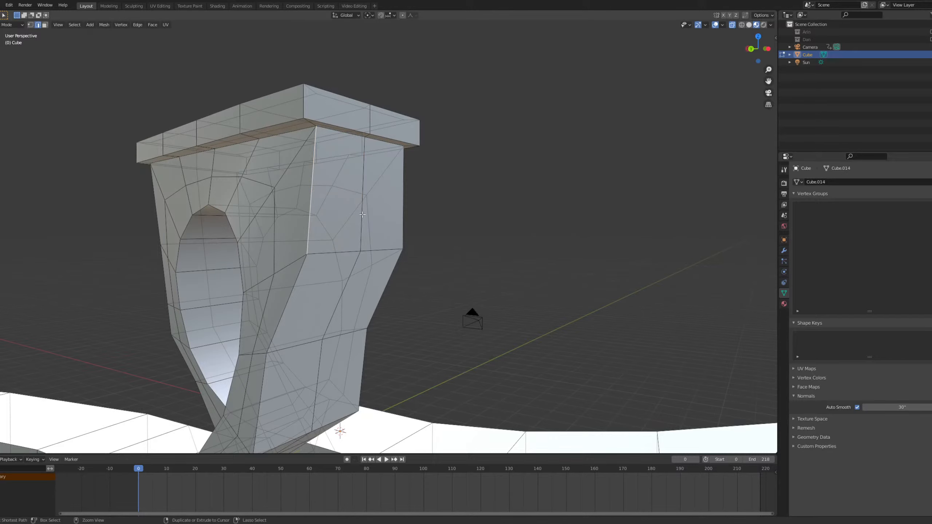
Try to bevel the refilled side face's corner edge and undo back to the mesh before the loop cuts.
{"action": "key", "text": "ctrl+b"}
{"action": "left_click", "coordinate": [409, 218]}
{"action": "middle_click_drag", "start_coordinate": [409, 218], "coordinate": [409, 257]}
{"action": "key", "text": "ctrl+z"}
{"action": "key", "text": "3"}
{"action": "key", "text": "ctrl+z"}
{"action": "key", "text": "ctrl+z"}
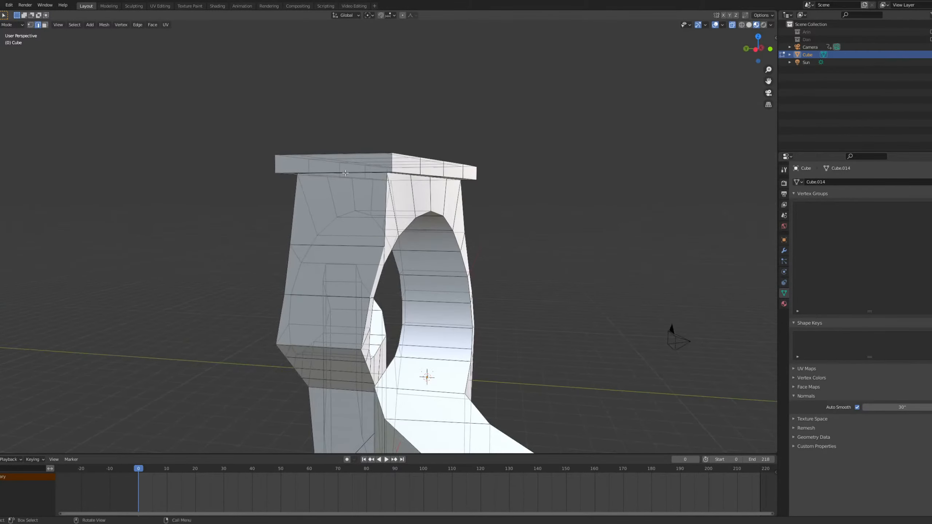
Add one centred loop cut through the arch's thickness and bevel it 1.5 m wide into two loops near the outer edges.
{"action": "key", "text": "ctrl+r"}
{"action": "scroll", "coordinate": [336, 157], "scroll_direction": "up", "scroll_amount": 1}
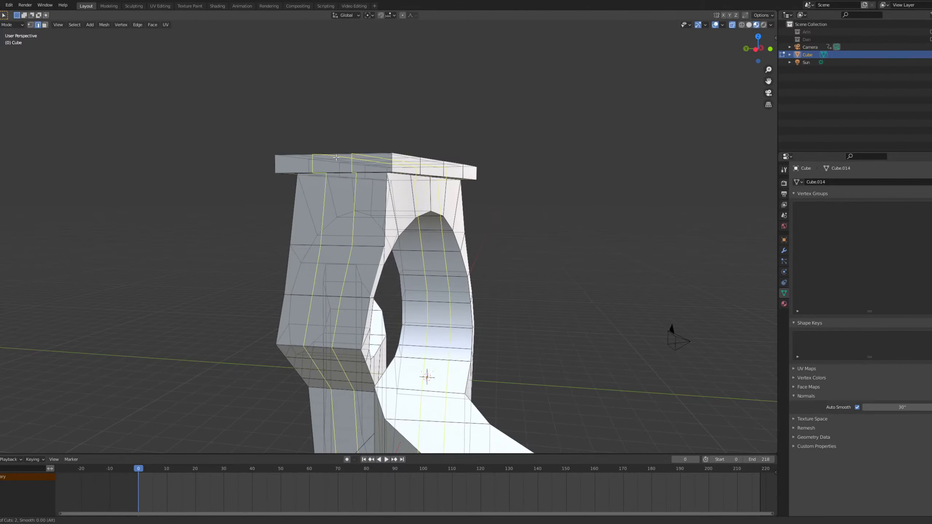
{"action": "scroll", "coordinate": [335, 158], "scroll_direction": "down", "scroll_amount": 1}
{"action": "left_click", "coordinate": [336, 159]}
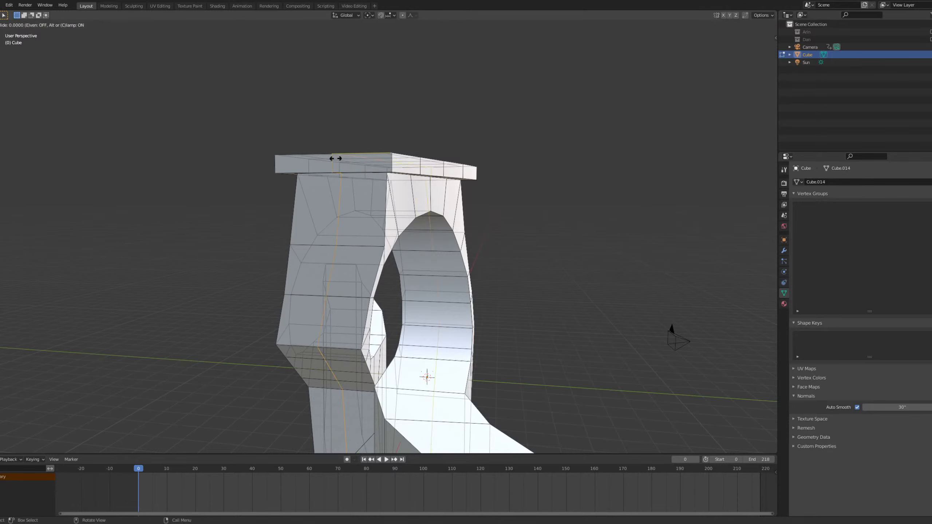
{"action": "right_click", "coordinate": [356, 172]}
{"action": "key", "text": "ctrl+b"}
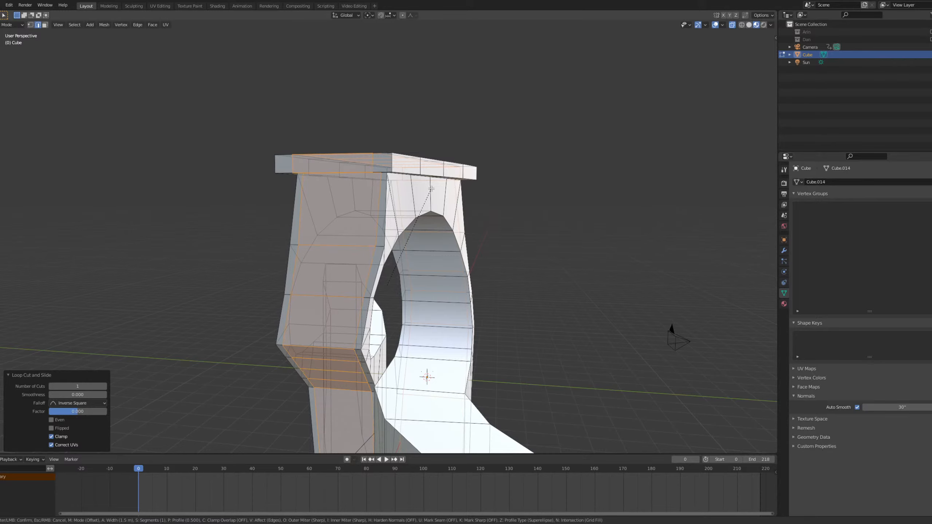
{"action": "left_click", "coordinate": [430, 189]}
{"action": "middle_click_drag", "start_coordinate": [430, 190], "coordinate": [390, 223]}
Add a loop cut around the arch's front face outside the opening, slid to -0.75 towards the outer edge.
{"action": "key", "text": "ctrl+r"}
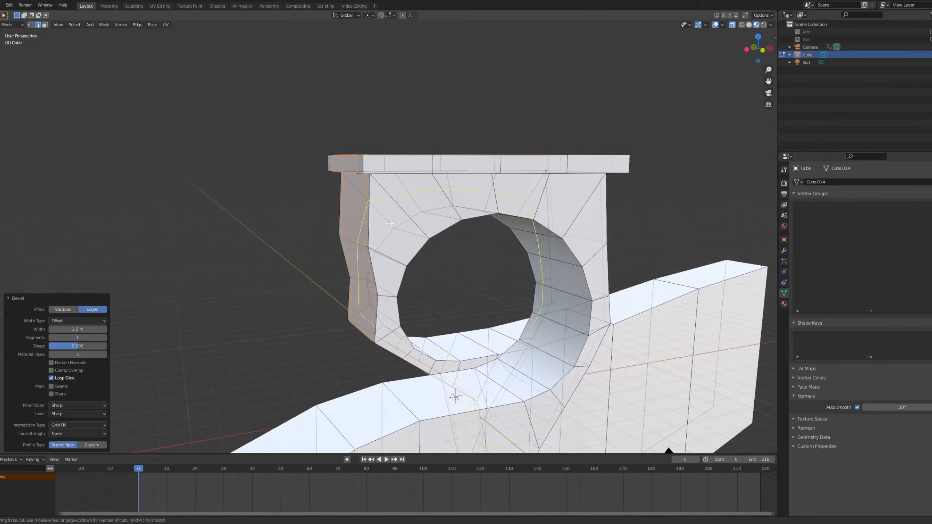
{"action": "left_click", "coordinate": [400, 198]}
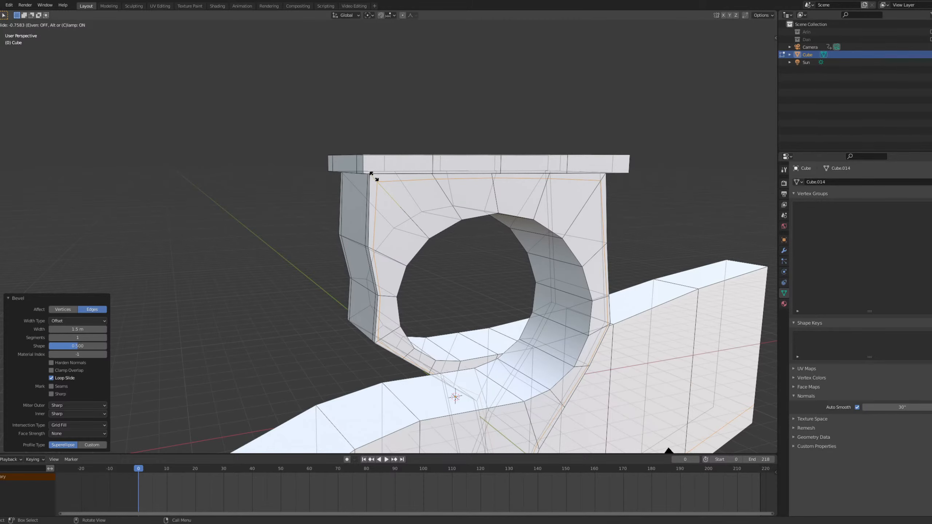
{"action": "type", "text": "-7"}
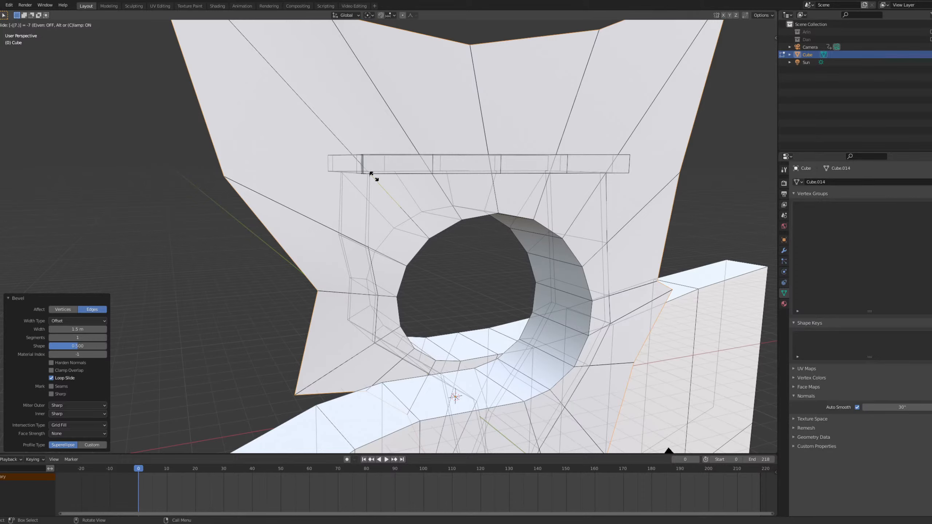
{"action": "key", "text": "BackSpace"}
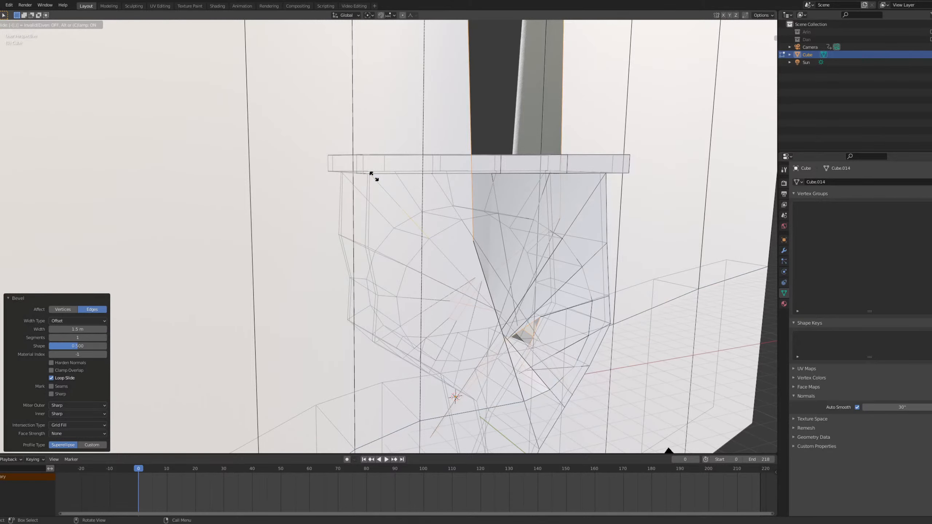
{"action": "type", "text": ".75"}
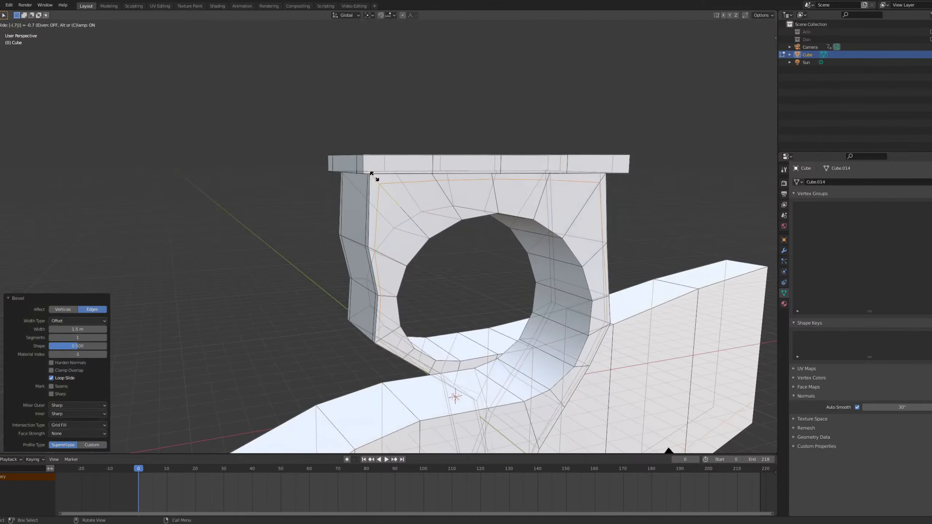
{"action": "key", "text": "Return"}
Add a matching loop cut around the arch's back face with a slide factor of -0.75.
{"action": "middle_click_drag", "start_coordinate": [395, 163], "coordinate": [301, 220]}
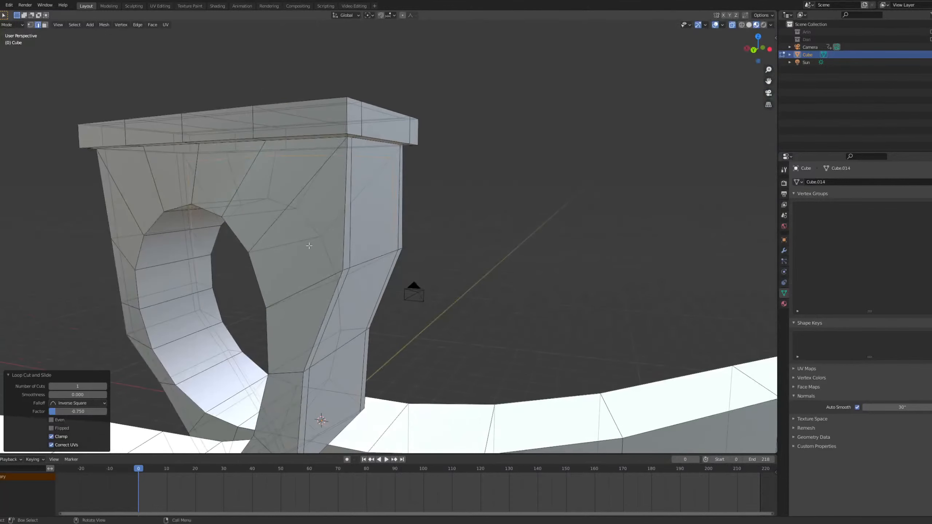
{"action": "key", "text": "ctrl+r"}
{"action": "left_click", "coordinate": [289, 201]}
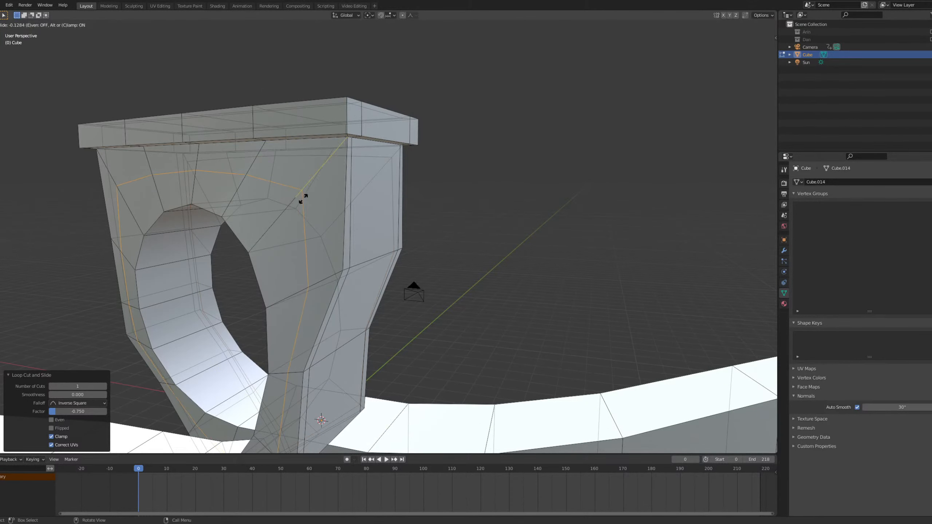
{"action": "type", "text": "-.75"}
{"action": "key", "text": "Return"}
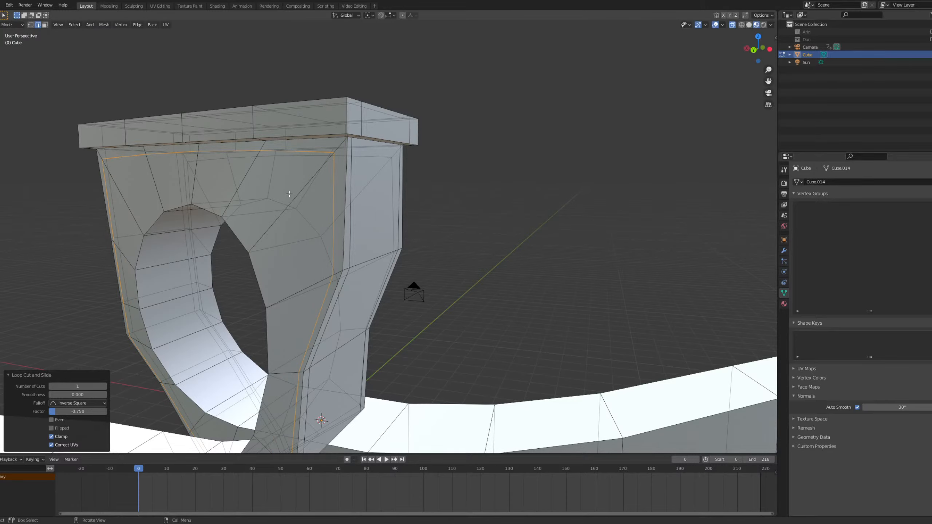
Add a Bevel modifier to the arch with its support loops and examine the resulting edges.
{"action": "middle_click_drag", "start_coordinate": [289, 193], "coordinate": [370, 208]}
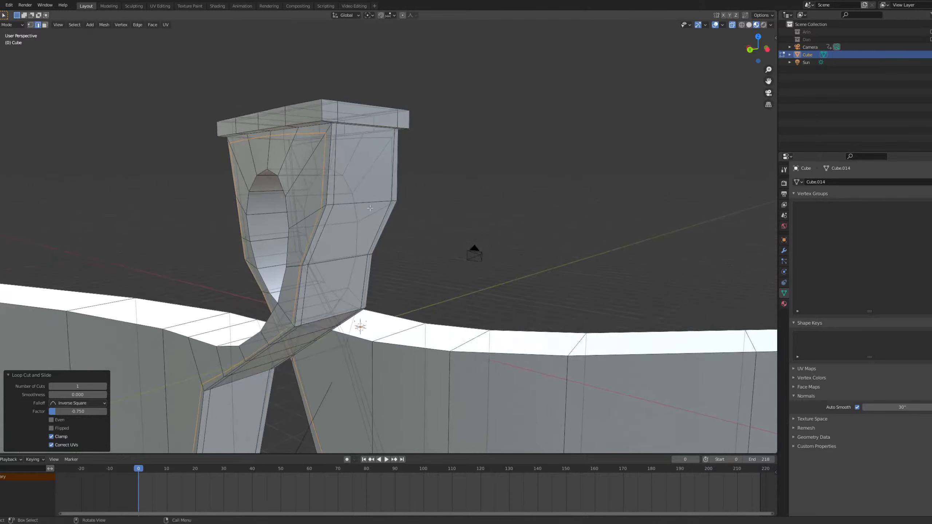
{"action": "left_click", "coordinate": [784, 250]}
{"action": "left_click", "coordinate": [818, 181]}
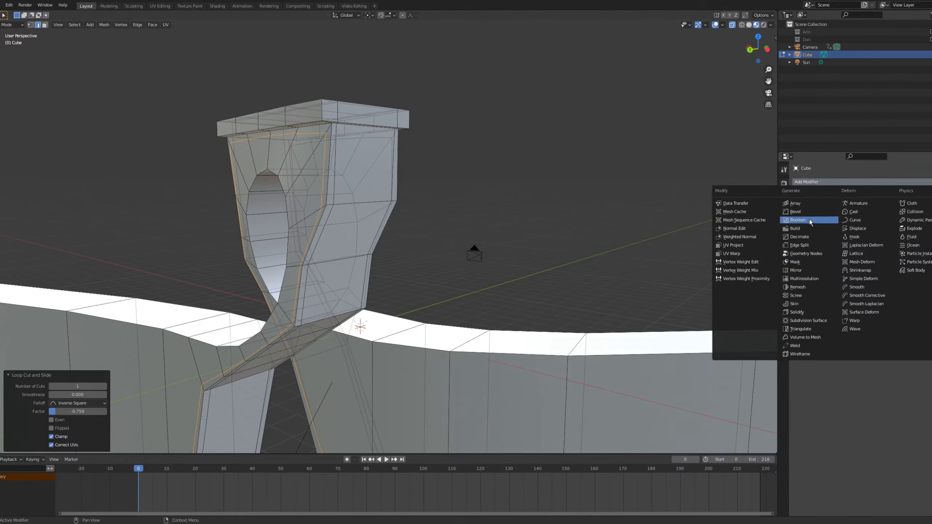
{"action": "left_click", "coordinate": [795, 211]}
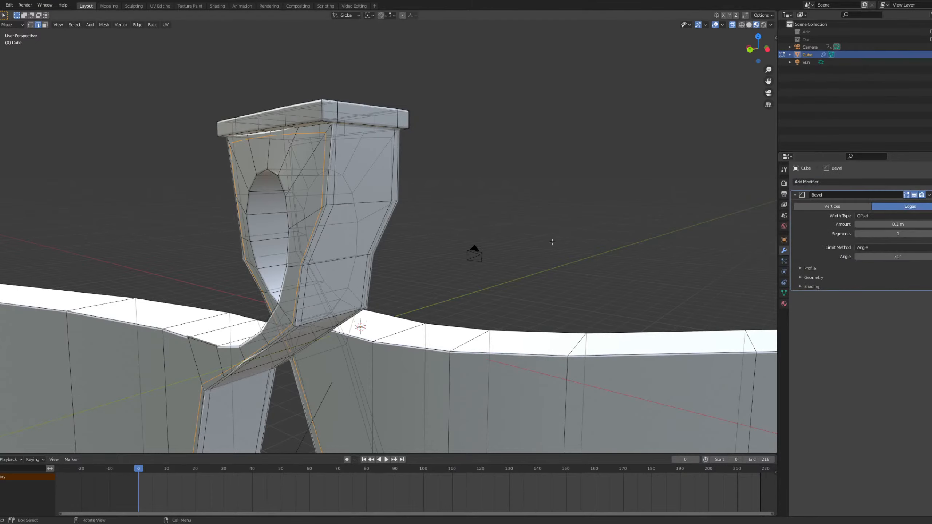
{"action": "scroll", "coordinate": [357, 251], "scroll_direction": "up", "scroll_amount": 3}
{"action": "scroll", "coordinate": [271, 147], "scroll_direction": "up", "scroll_amount": 2}
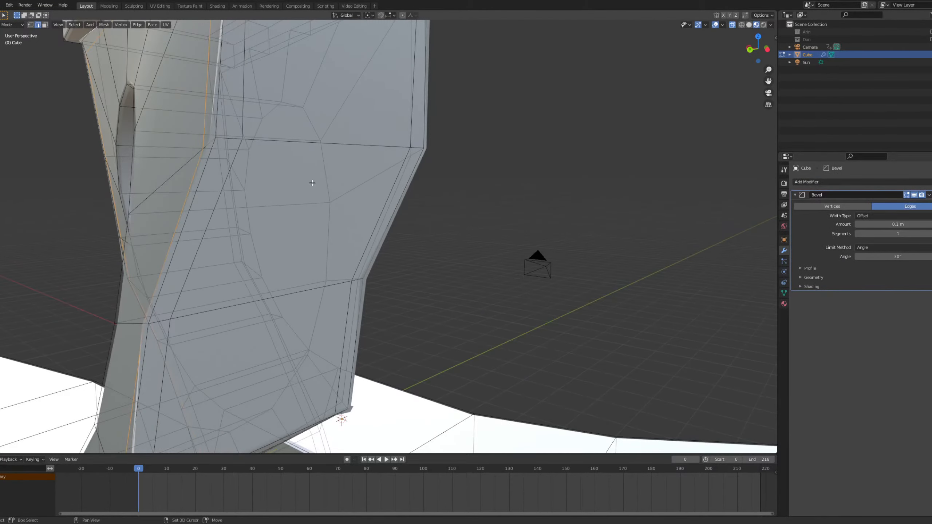
{"action": "middle_click_drag", "start_coordinate": [312, 183], "coordinate": [450, 248]}
Undo the Bevel modifier and the support loops, going back to the mesh before the loop cuts.
{"action": "key", "text": "Tab"}
{"action": "scroll", "coordinate": [306, 229], "scroll_direction": "up", "scroll_amount": 3}
{"action": "key", "text": "ctrl+z"}
{"action": "key", "text": "ctrl+z"}
{"action": "key", "text": "ctrl+z"}
{"action": "key", "text": "ctrl+z"}
{"action": "key", "text": "ctrl+z"}
{"action": "key", "text": "ctrl+z"}
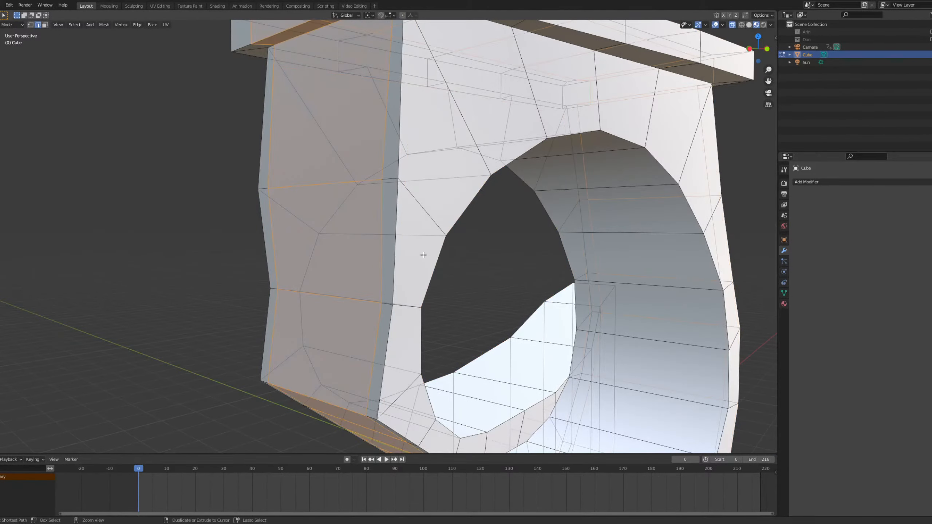
Try a Bevel modifier on the arch mesh without support loops, check its edges, and undo it.
{"action": "left_click", "coordinate": [842, 182]}
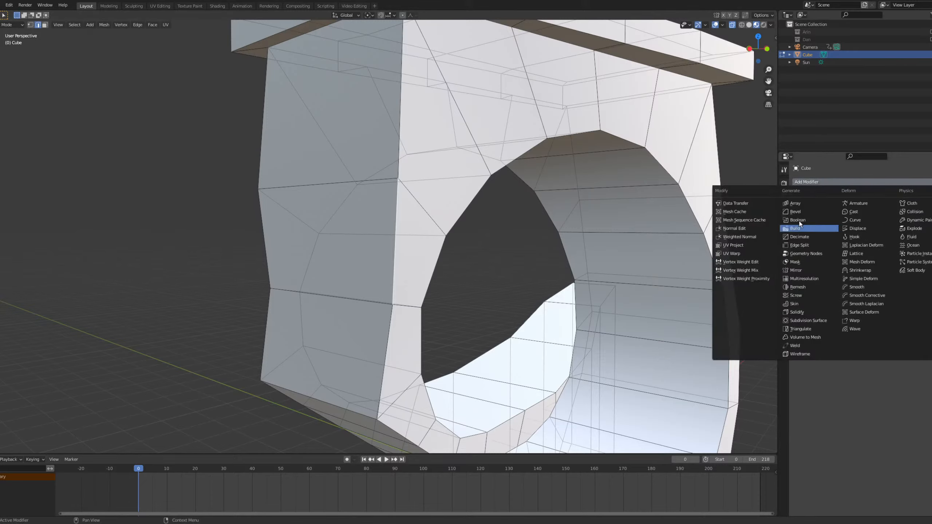
{"action": "left_click", "coordinate": [806, 212]}
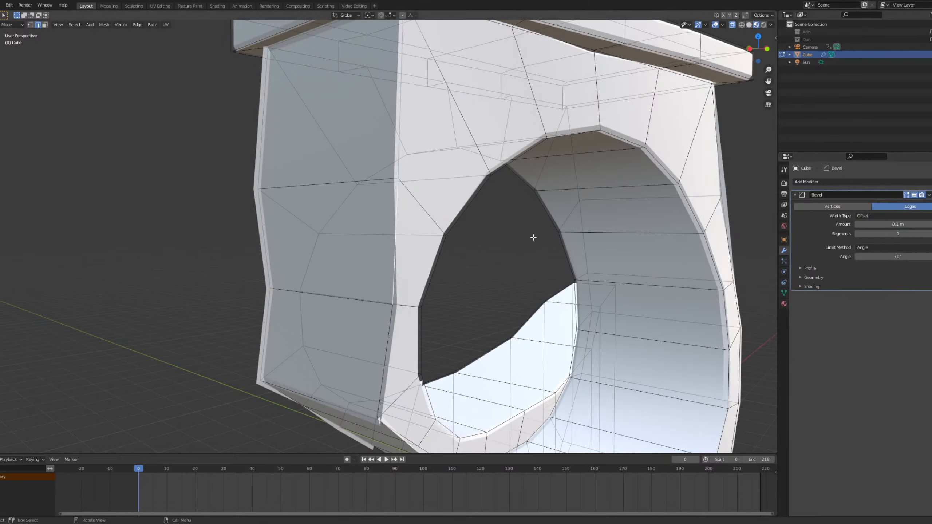
{"action": "scroll", "coordinate": [533, 238], "scroll_direction": "up", "scroll_amount": 3}
{"action": "middle_click_drag", "start_coordinate": [534, 238], "coordinate": [402, 294]}
{"action": "scroll", "coordinate": [414, 281], "scroll_direction": "down", "scroll_amount": 3}
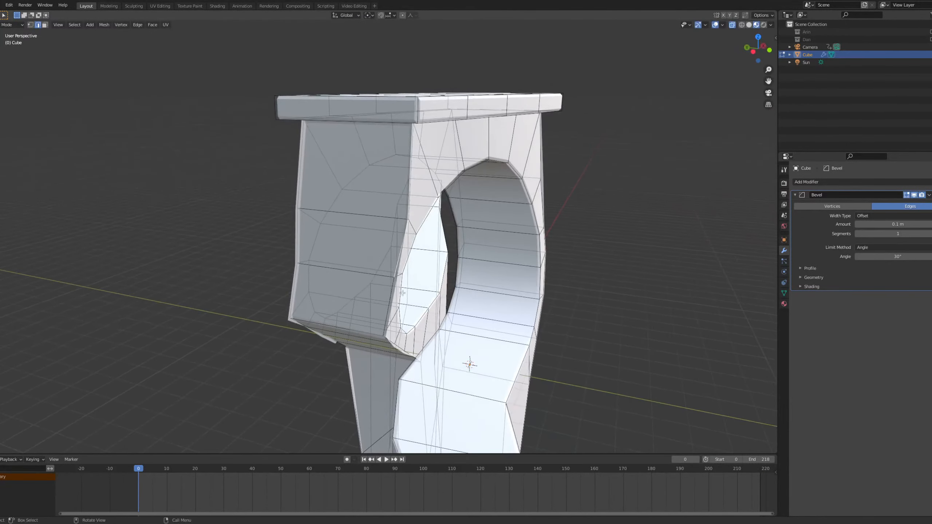
{"action": "key", "text": "ctrl+z"}
{"action": "scroll", "coordinate": [402, 290], "scroll_direction": "up", "scroll_amount": 3}
{"action": "key", "text": "Tab"}
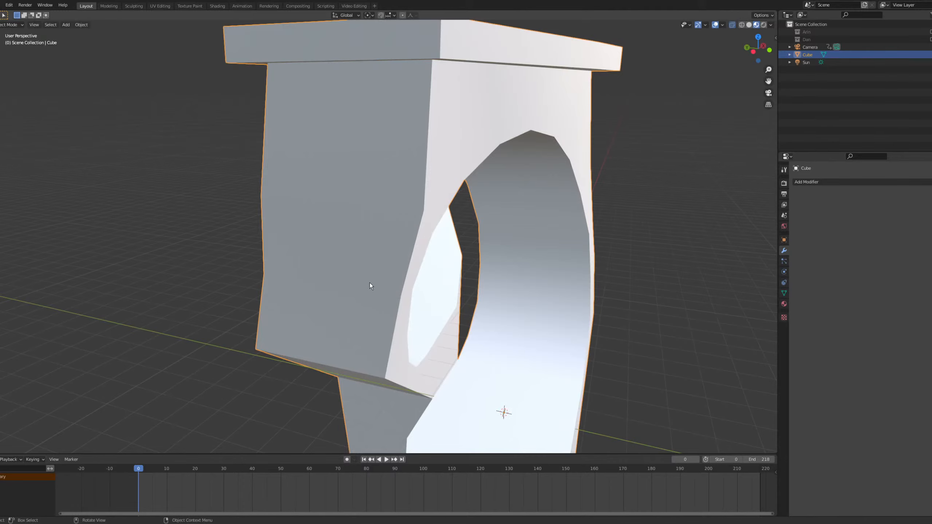
{"action": "scroll", "coordinate": [370, 282], "scroll_direction": "up", "scroll_amount": 2}
{"action": "middle_click_drag", "start_coordinate": [383, 278], "coordinate": [361, 273]}
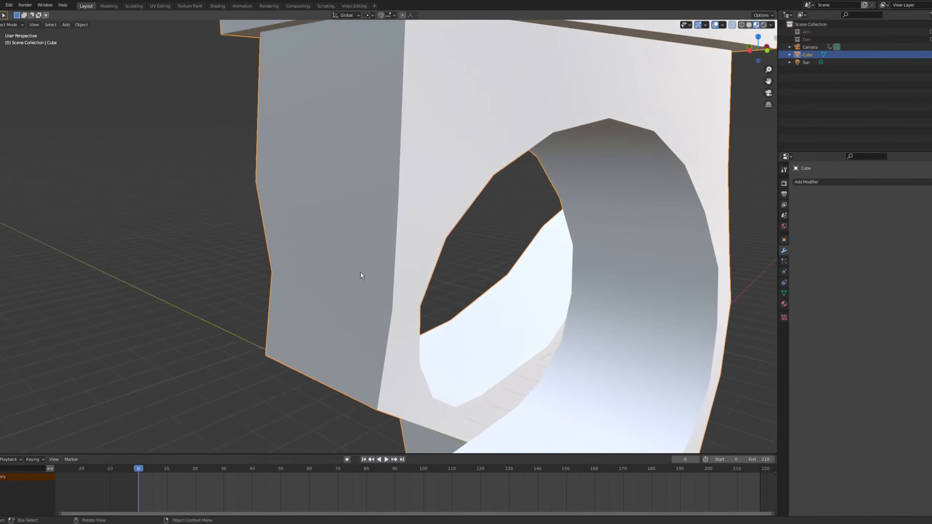
{"action": "left_click", "coordinate": [853, 183]}
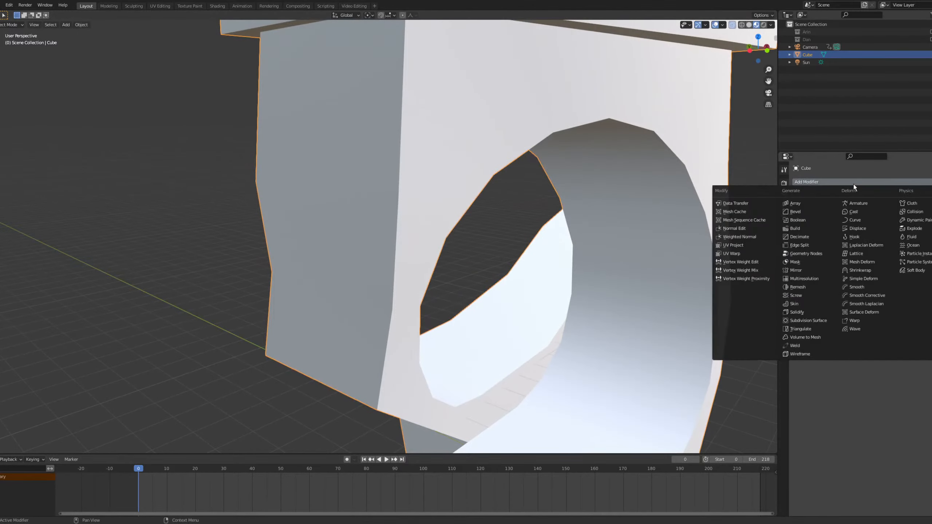
{"action": "left_click", "coordinate": [799, 221]}
{"action": "key", "text": "ctrl+z"}
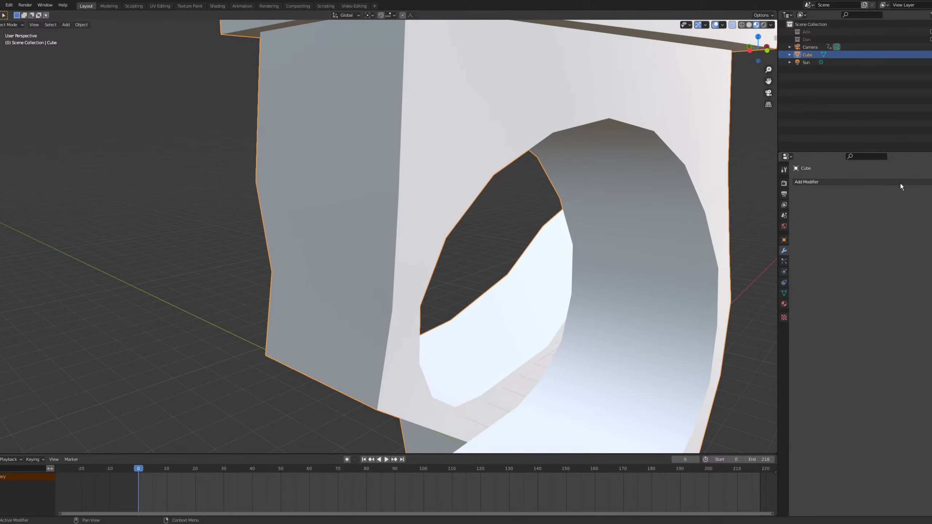
Add a Bevel modifier to the arch in Object Mode and set its amount to 0.27 m.
{"action": "left_click", "coordinate": [827, 182]}
{"action": "left_click", "coordinate": [796, 212]}
{"action": "middle_click_drag", "start_coordinate": [265, 158], "coordinate": [330, 178]}
{"action": "middle_click_drag", "start_coordinate": [294, 127], "coordinate": [383, 138]}
{"action": "middle_click_drag", "start_coordinate": [294, 201], "coordinate": [274, 208]}
{"action": "scroll", "coordinate": [479, 232], "scroll_direction": "up", "scroll_amount": 3}
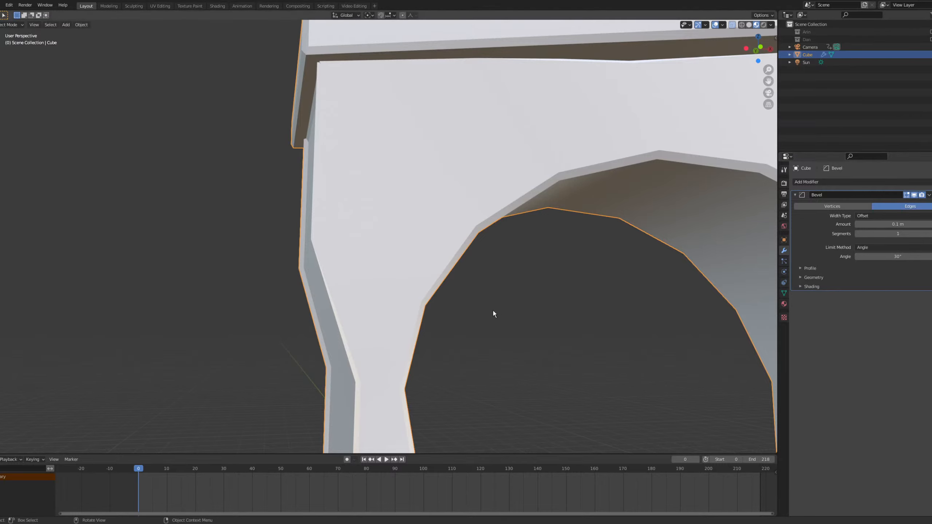
{"action": "scroll", "coordinate": [308, 271], "scroll_direction": "down", "scroll_amount": 2}
{"action": "mouse_move", "coordinate": [306, 237]}
{"action": "middle_mouse_down"}
{"action": "mouse_move", "coordinate": [333, 236]}
{"action": "mouse_move", "coordinate": [371, 212]}
{"action": "mouse_move", "coordinate": [285, 229]}
{"action": "mouse_move", "coordinate": [301, 238]}
{"action": "middle_mouse_up"}
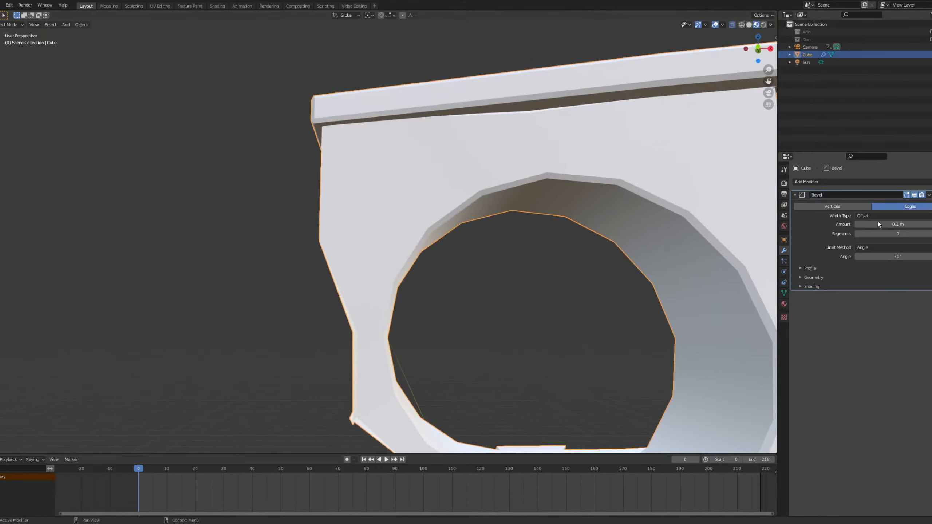
{"action": "left_click_drag", "start_coordinate": [895, 224], "coordinate": [771, 224]}
{"action": "middle_click_drag", "start_coordinate": [326, 202], "coordinate": [487, 81]}
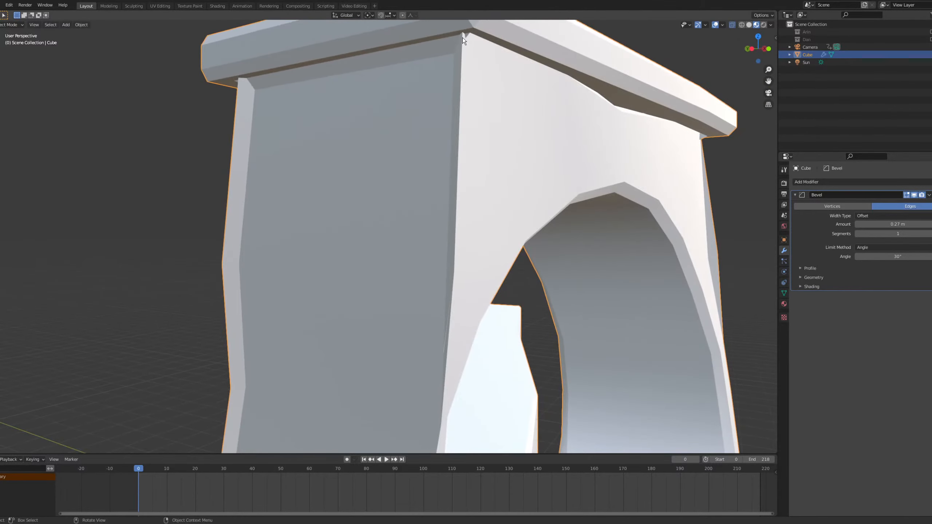
Try moving the face where the arch's base meets the wall along the Y axis, and then delete it.
{"action": "key", "text": "Tab"}
{"action": "scroll", "coordinate": [367, 158], "scroll_direction": "up", "scroll_amount": 5}
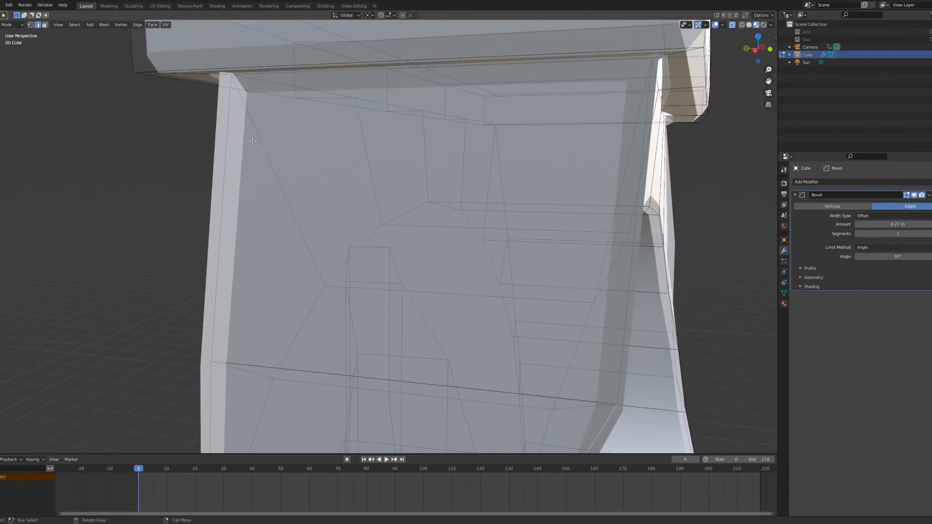
{"action": "middle_click_drag", "start_coordinate": [278, 156], "coordinate": [398, 264]}
{"action": "scroll", "coordinate": [355, 176], "scroll_direction": "down", "scroll_amount": 4}
{"action": "left_click_drag", "start_coordinate": [396, 270], "coordinate": [413, 282]}
{"action": "middle_click_drag", "start_coordinate": [422, 287], "coordinate": [333, 287]}
{"action": "key", "text": "g"}
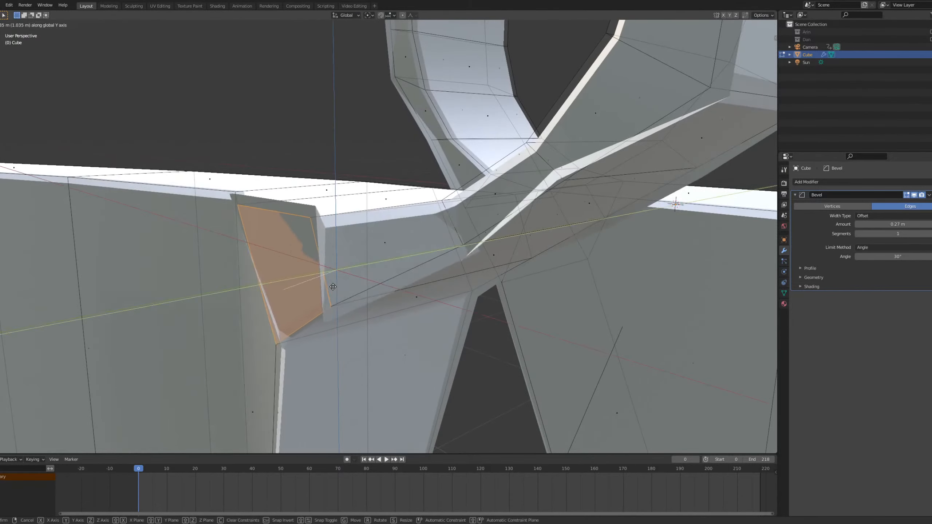
{"action": "left_click", "coordinate": [311, 281]}
{"action": "key", "text": "x"}
{"action": "left_click", "coordinate": [350, 299]}
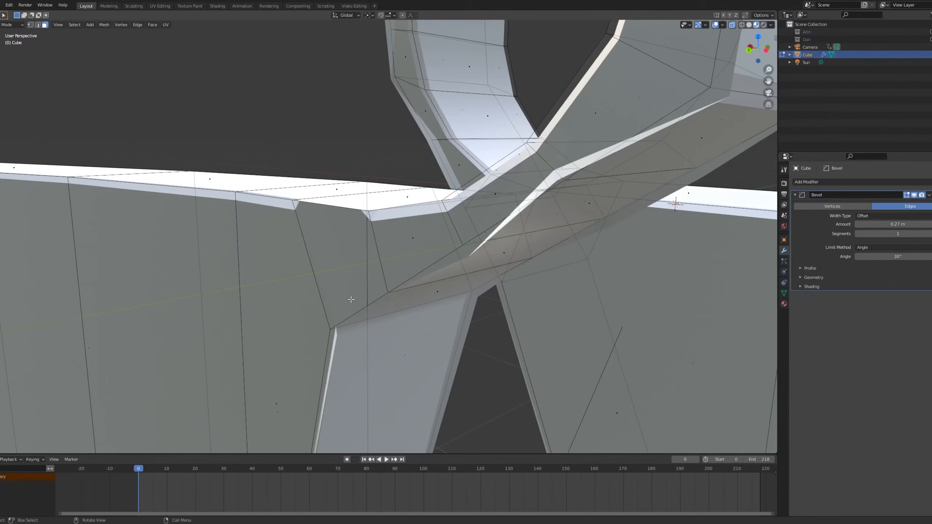
Examine the bevelled junction between the arch's base and the wall, and remove the Bevel modifier.
{"action": "middle_click_drag", "start_coordinate": [339, 248], "coordinate": [464, 302]}
{"action": "left_click", "coordinate": [433, 336]}
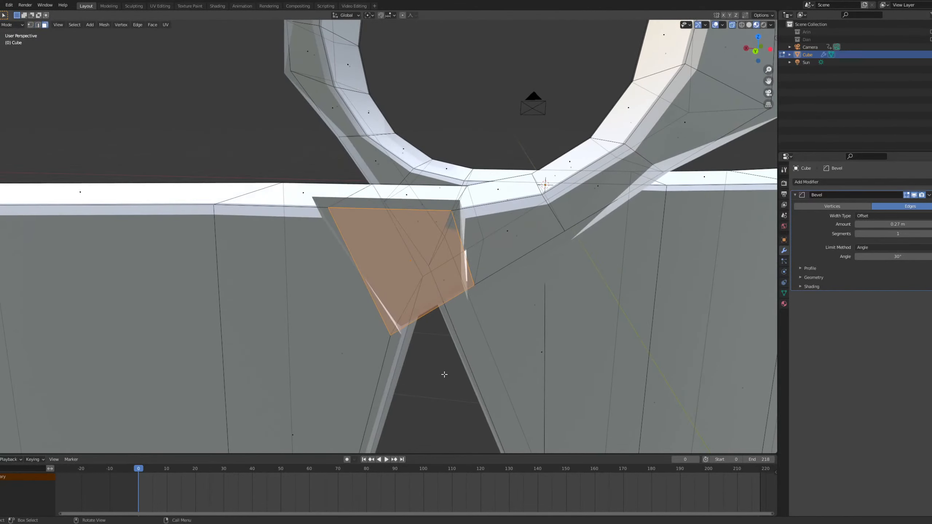
{"action": "middle_click_drag", "start_coordinate": [476, 337], "coordinate": [380, 329]}
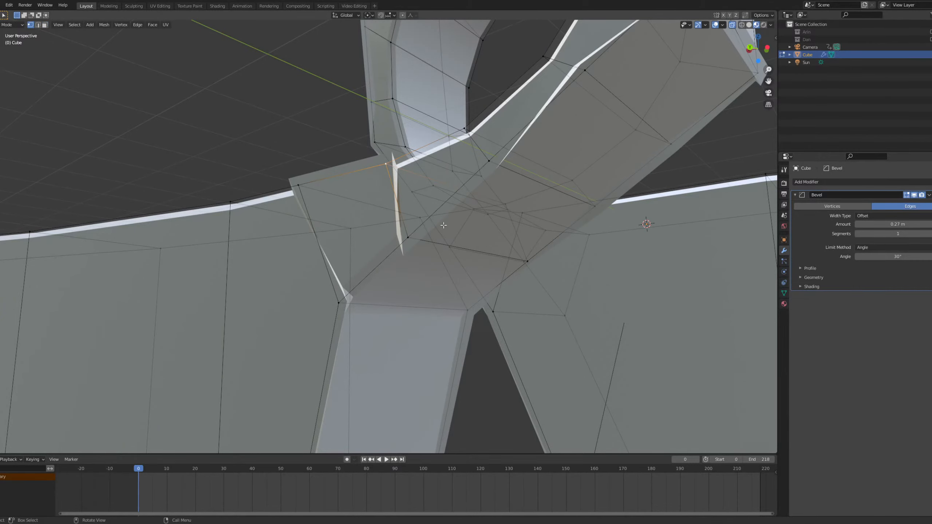
{"action": "middle_click_drag", "start_coordinate": [444, 225], "coordinate": [418, 246]}
{"action": "key", "text": "s"}
{"action": "scroll", "coordinate": [388, 240], "scroll_direction": "down", "scroll_amount": 3}
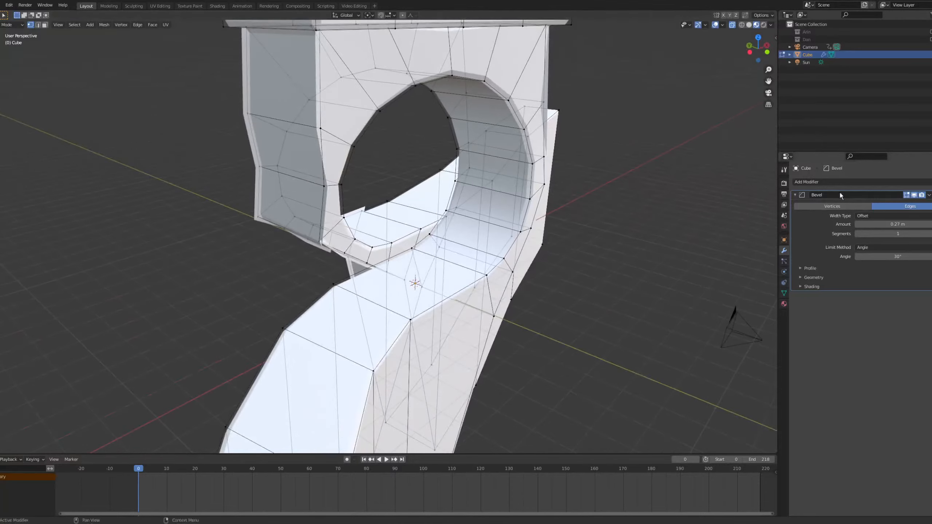
{"action": "left_click", "coordinate": [931, 195]}
Add one centred loop cut through the arch's thickness and bevel it 1.58 m wide into two loops near the outer edges.
{"action": "scroll", "coordinate": [283, 64], "scroll_direction": "up", "scroll_amount": 2}
{"action": "middle_click_drag", "start_coordinate": [282, 64], "coordinate": [383, 232], "text": "shift"}
{"action": "left_click", "coordinate": [354, 173]}
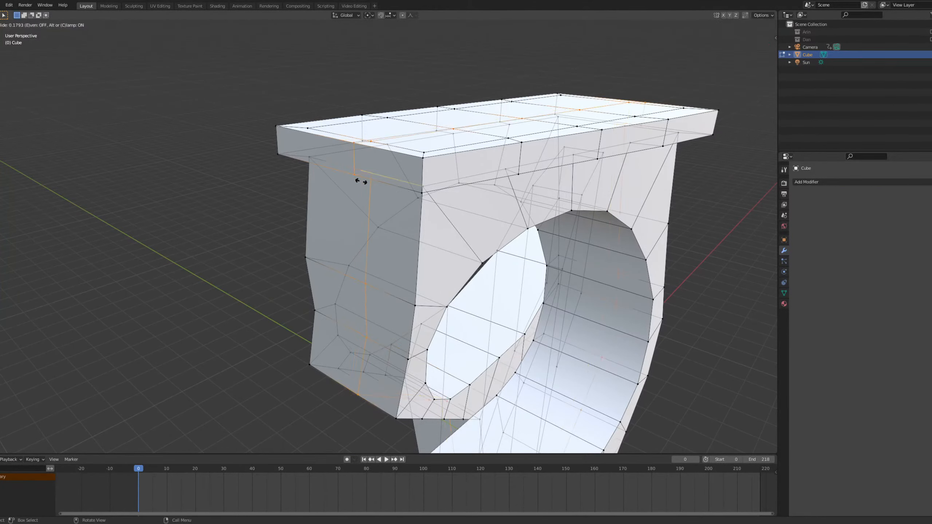
{"action": "right_click", "coordinate": [389, 198]}
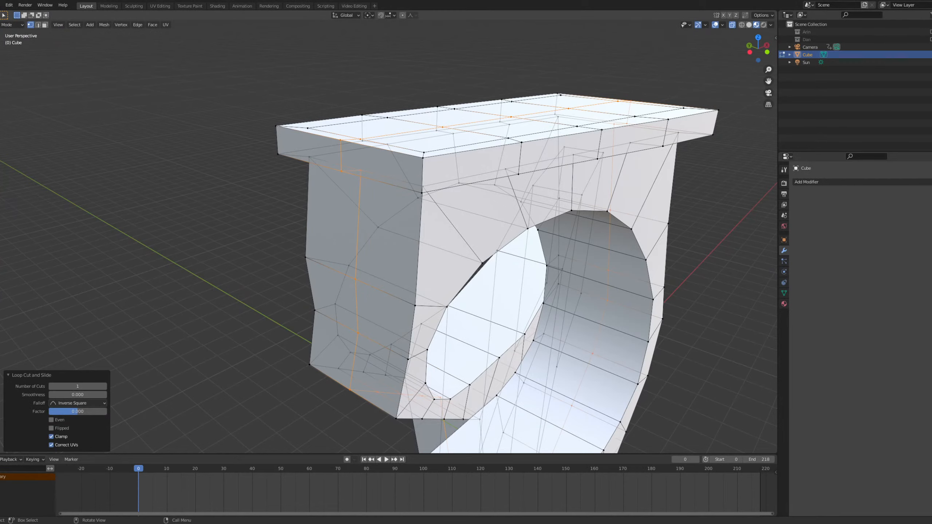
{"action": "left_click", "coordinate": [292, 326]}
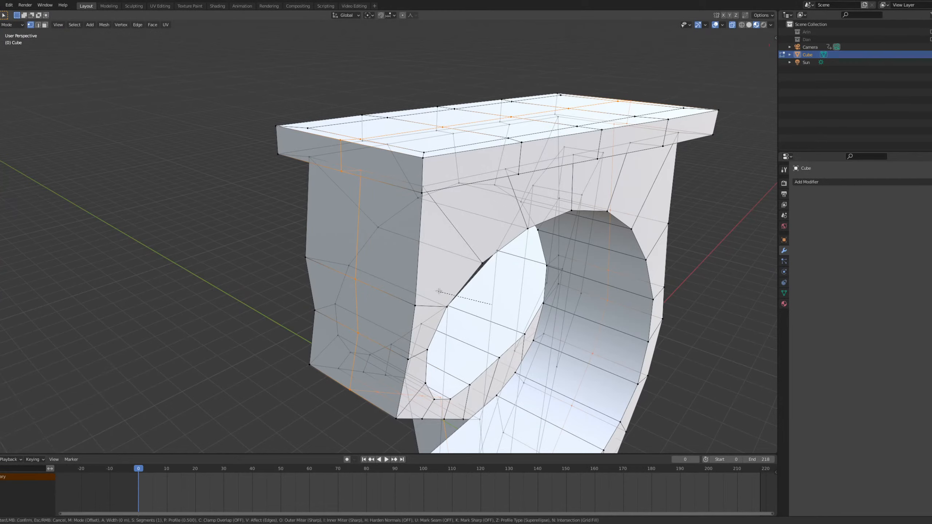
{"action": "left_click", "coordinate": [414, 211]}
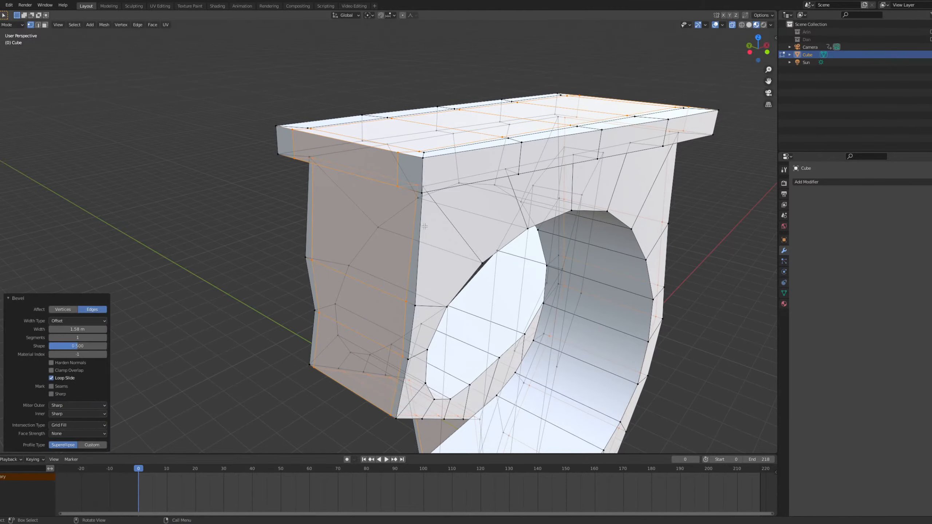
Add a loop cut around both the front and back faces outside the opening, each with a slide factor of -0.75.
{"action": "middle_click_drag", "start_coordinate": [414, 211], "coordinate": [395, 199]}
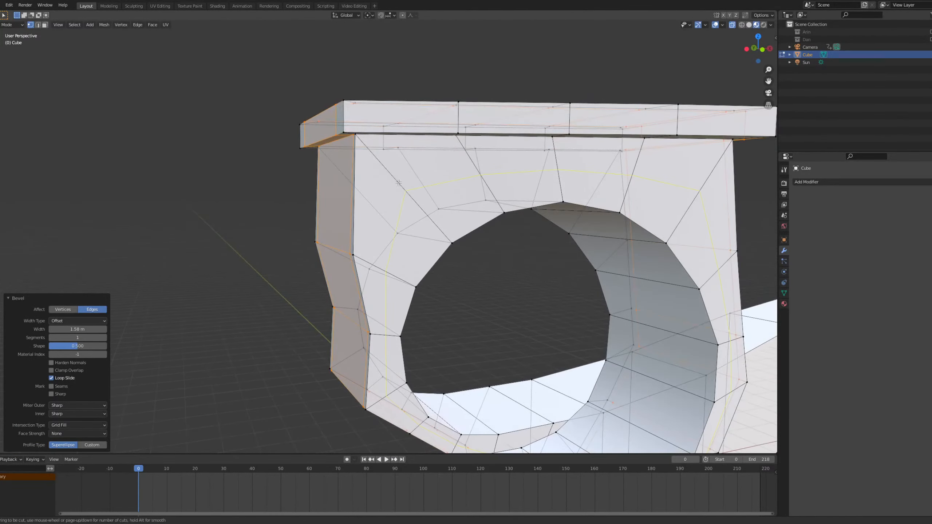
{"action": "left_click", "coordinate": [399, 183]}
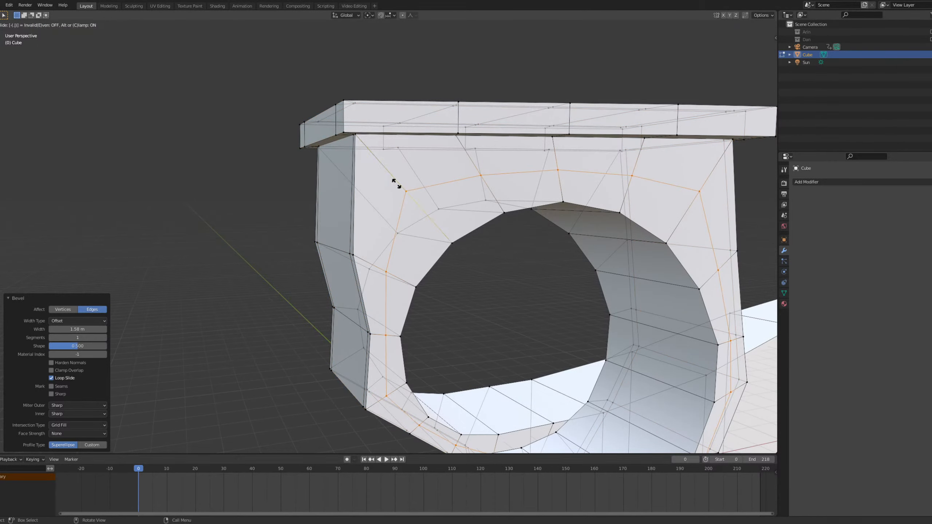
{"action": "key", "text": "Return"}
{"action": "middle_click_drag", "start_coordinate": [319, 199], "coordinate": [407, 263]}
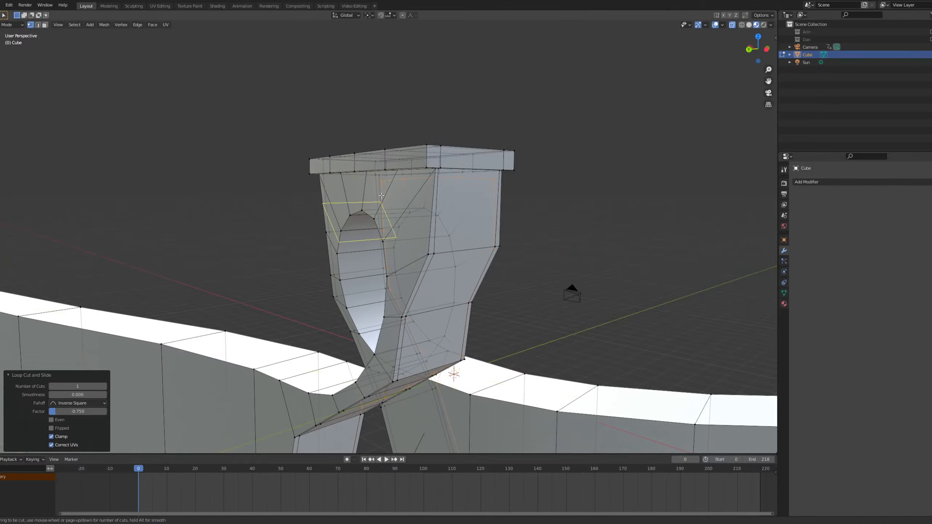
{"action": "left_click", "coordinate": [363, 187]}
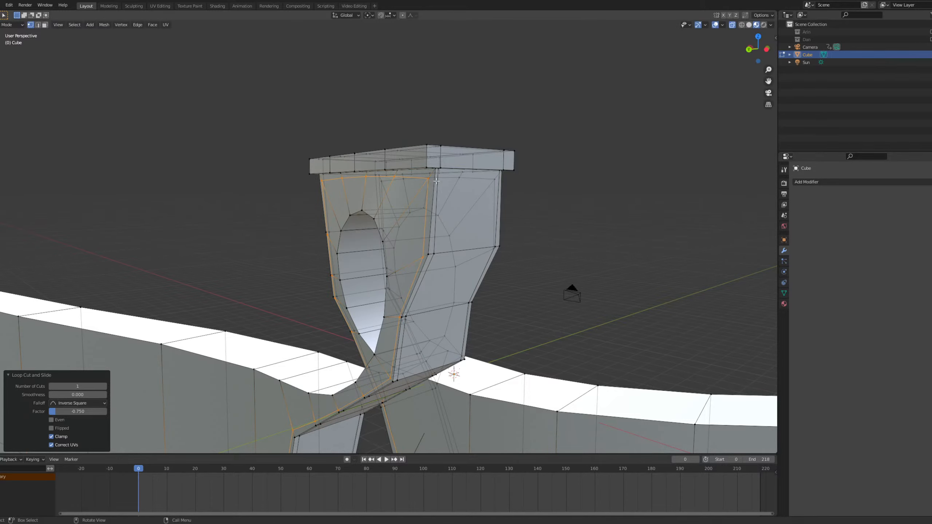
Examine the support loops at the arch's side bends in perspective, front and top views.
{"action": "middle_click_drag", "start_coordinate": [399, 196], "coordinate": [429, 253]}
{"action": "scroll", "coordinate": [415, 256], "scroll_direction": "up", "scroll_amount": 2}
{"action": "middle_click_drag", "start_coordinate": [448, 216], "coordinate": [514, 223]}
{"action": "left_click", "coordinate": [454, 171]}
{"action": "scroll", "coordinate": [371, 301], "scroll_direction": "up", "scroll_amount": 1}
{"action": "scroll", "coordinate": [459, 224], "scroll_direction": "up", "scroll_amount": 2}
{"action": "key", "text": "grave"}
{"action": "left_click", "coordinate": [487, 198]}
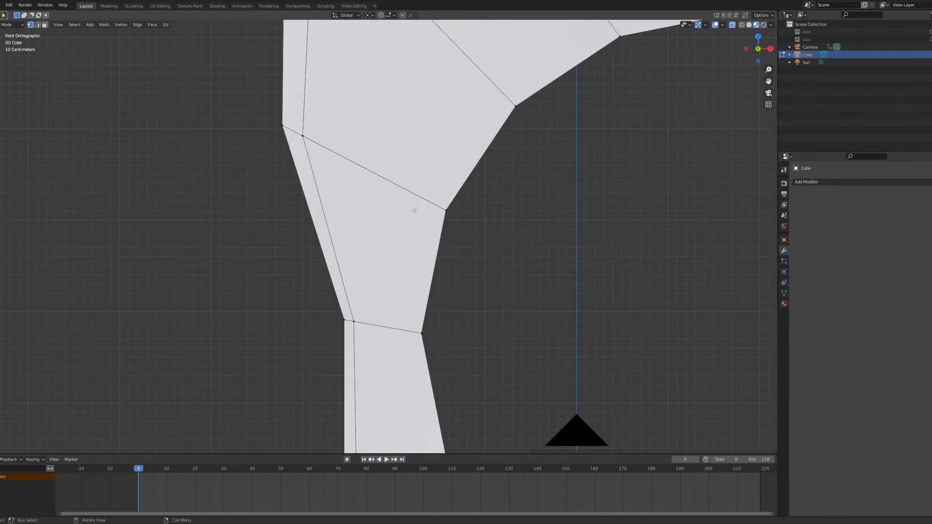
{"action": "key", "text": "grave"}
{"action": "left_click", "coordinate": [407, 213]}
{"action": "scroll", "coordinate": [316, 155], "scroll_direction": "up", "scroll_amount": 2}
{"action": "middle_click_drag", "start_coordinate": [312, 106], "coordinate": [421, 266], "text": "shift"}
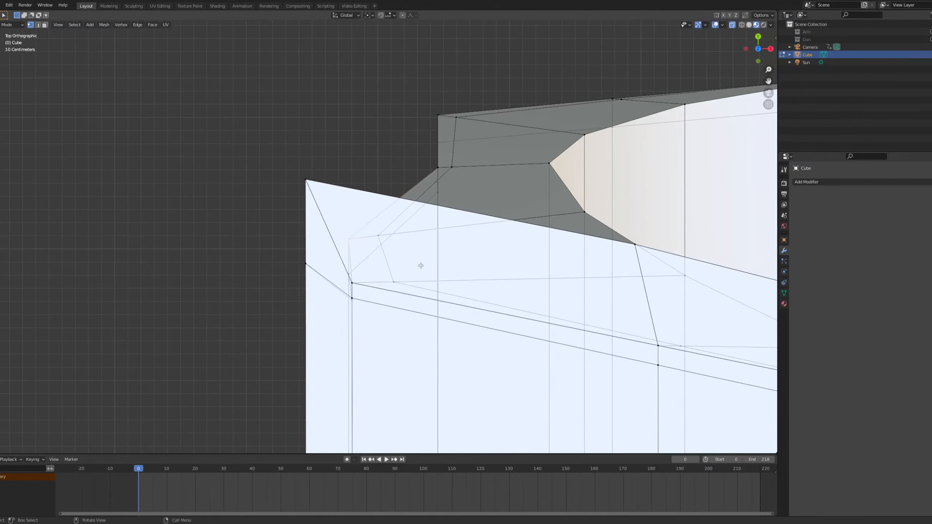
{"action": "left_click", "coordinate": [434, 282]}
Move the vertex at the upper bend of the side face's back corner edge down about 0.057 m along Z.
{"action": "middle_click_drag", "start_coordinate": [423, 259], "coordinate": [451, 164]}
{"action": "key", "text": "Tab"}
{"action": "key", "text": "Tab"}
{"action": "scroll", "coordinate": [475, 251], "scroll_direction": "up", "scroll_amount": 5}
{"action": "middle_click_drag", "start_coordinate": [475, 252], "coordinate": [276, 193]}
{"action": "key", "text": "g"}
{"action": "key", "text": "z"}
{"action": "key", "text": "g"}
{"action": "key", "text": "z"}
{"action": "left_click", "coordinate": [435, 148]}
{"action": "scroll", "coordinate": [367, 257], "scroll_direction": "down", "scroll_amount": 2}
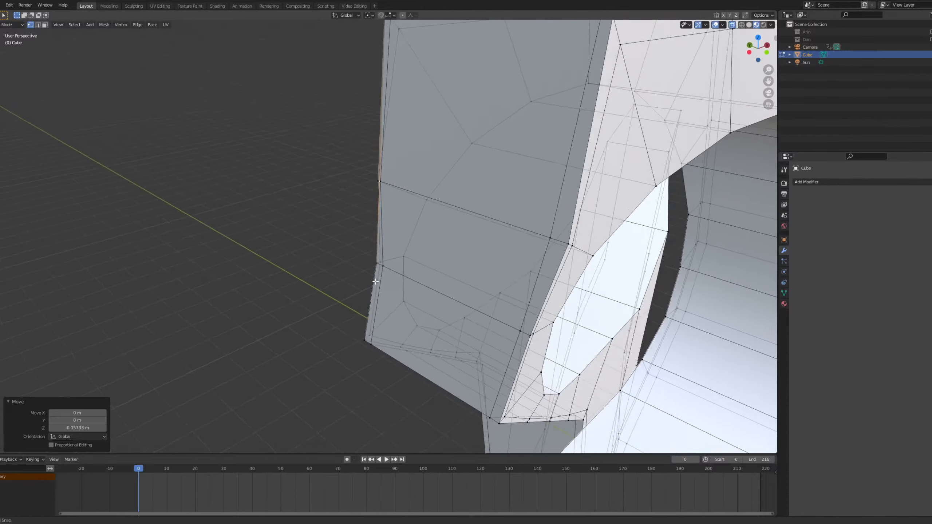
In top view, move the vertex at the back corner edge's lower bend about 0.05 m in X and -0.11 m in Y.
{"action": "left_click", "coordinate": [372, 261]}
{"action": "key", "text": "KP_7"}
{"action": "scroll", "coordinate": [367, 238], "scroll_direction": "up", "scroll_amount": 6}
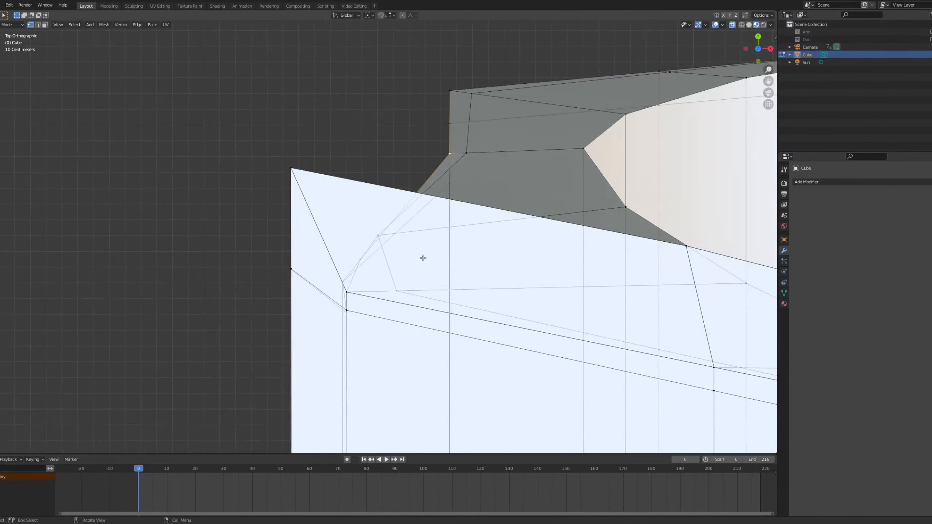
{"action": "key", "text": "g"}
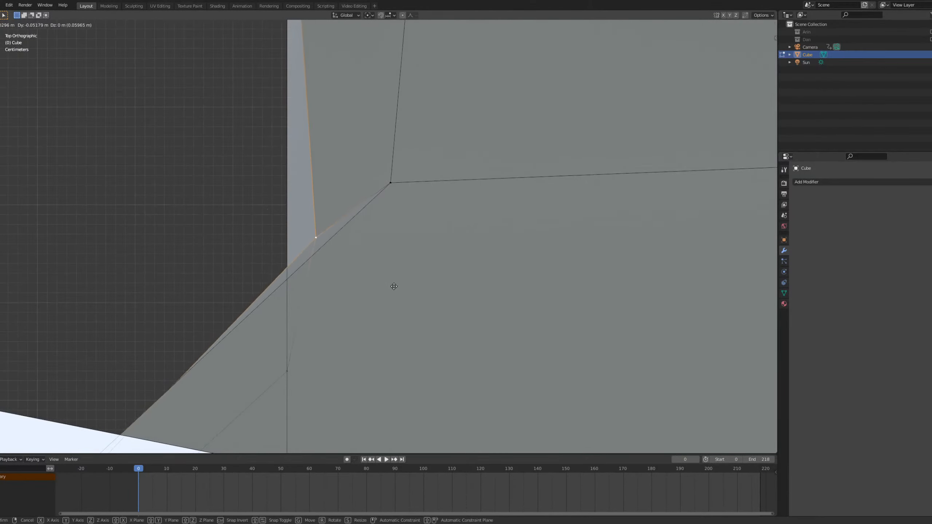
{"action": "left_click", "coordinate": [415, 338]}
{"action": "middle_click_drag", "start_coordinate": [416, 337], "coordinate": [423, 289]}
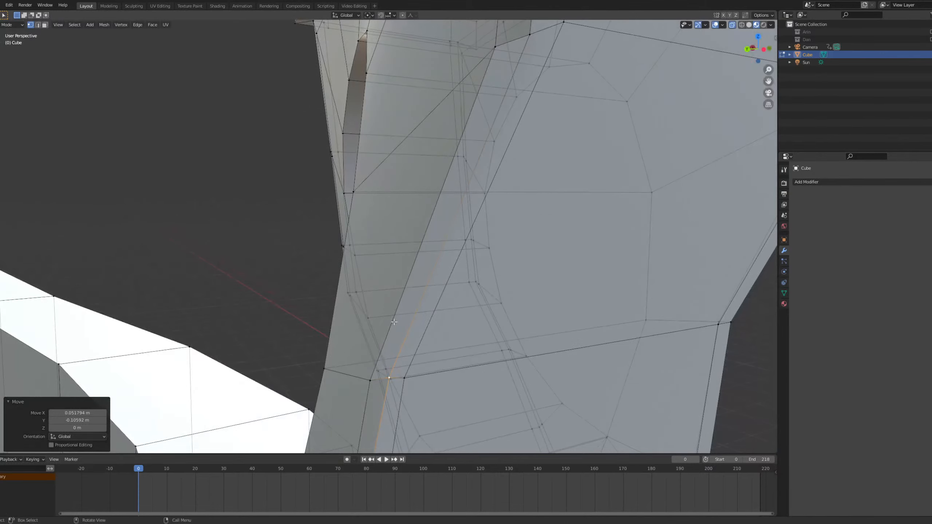
Nudge the vertex at the back corner edge's lower bend about 0.003 m along Z, and about 0.005 m in X and 0.003 m in Y.
{"action": "key", "text": "KP_Decimal"}
{"action": "middle_click_drag", "start_coordinate": [391, 348], "coordinate": [378, 265]}
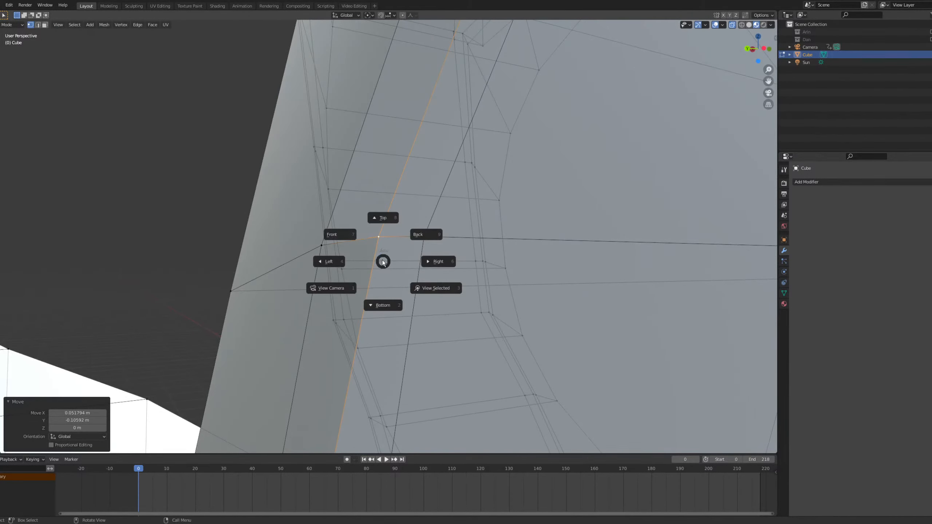
{"action": "key", "text": "g"}
{"action": "key", "text": "z"}
{"action": "left_click", "coordinate": [384, 259]}
{"action": "middle_click_drag", "start_coordinate": [382, 259], "coordinate": [347, 264]}
{"action": "key", "text": "g"}
{"action": "key", "text": "z"}
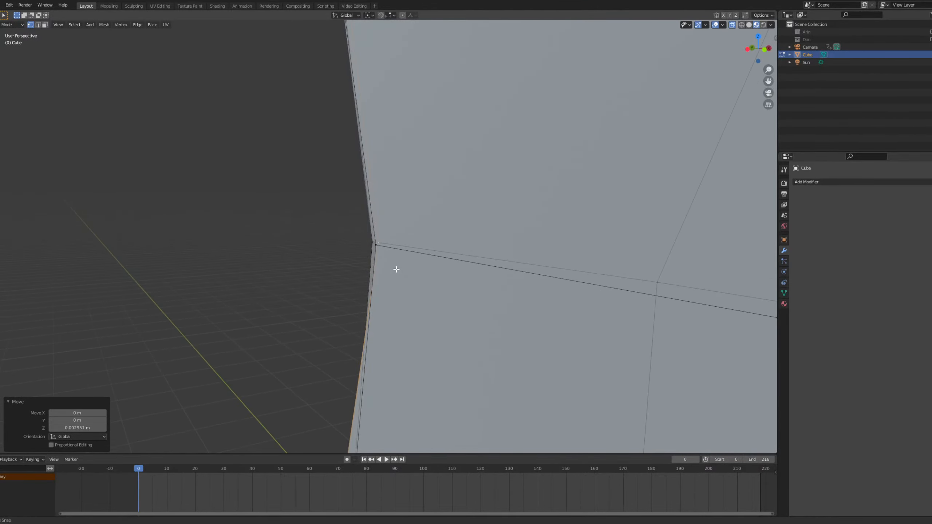
{"action": "key", "text": "g"}
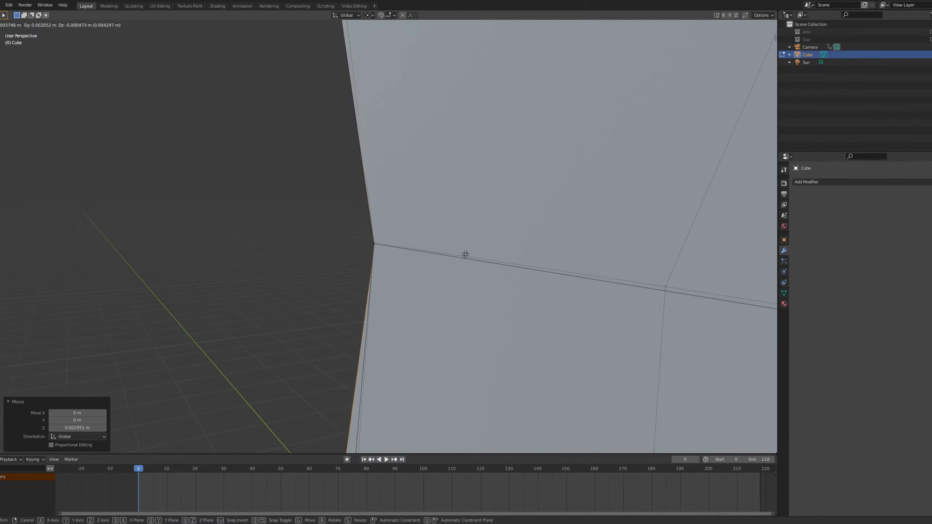
{"action": "scroll", "coordinate": [358, 298], "scroll_direction": "down", "scroll_amount": 12}
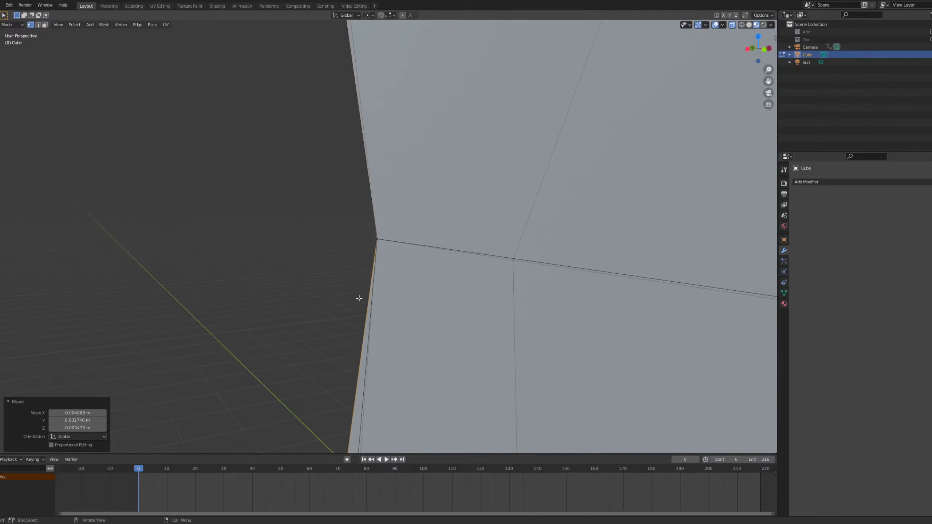
In top view, move the selected vertex near the lower end of the back corner edge about 0.166 m in X and -0.055 m in Y.
{"action": "middle_click_drag", "start_coordinate": [304, 305], "coordinate": [376, 283]}
{"action": "scroll", "coordinate": [403, 184], "scroll_direction": "down", "scroll_amount": 2}
{"action": "scroll", "coordinate": [402, 107], "scroll_direction": "up", "scroll_amount": 4}
{"action": "key", "text": "KP_7"}
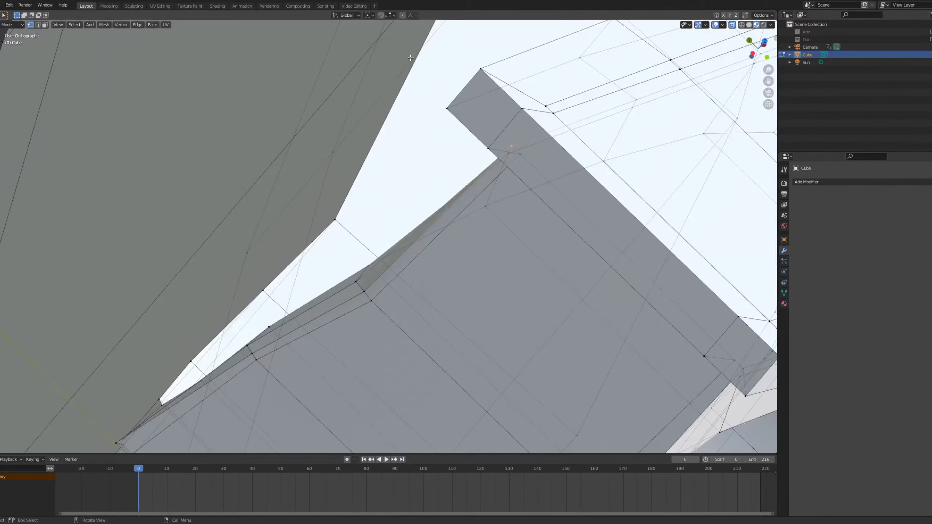
{"action": "scroll", "coordinate": [458, 264], "scroll_direction": "up", "scroll_amount": 6}
{"action": "key", "text": "g"}
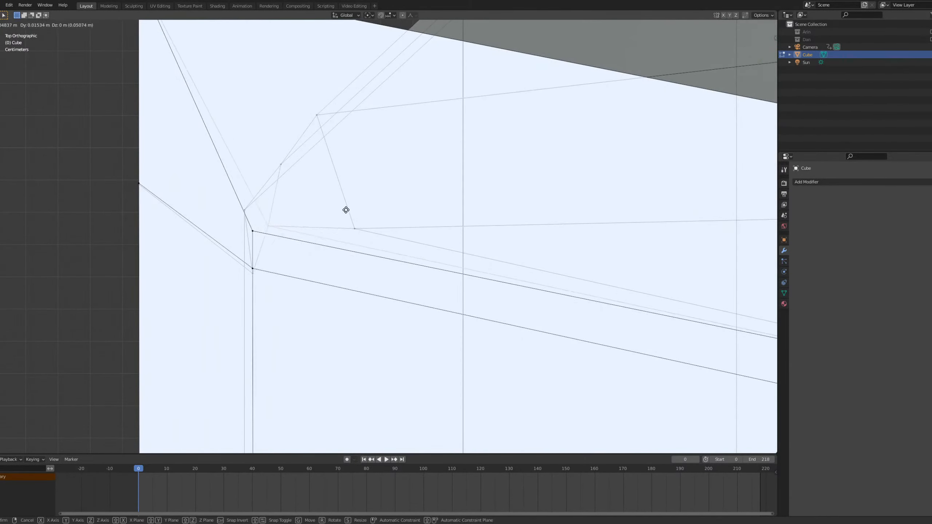
{"action": "right_click", "coordinate": [351, 214]}
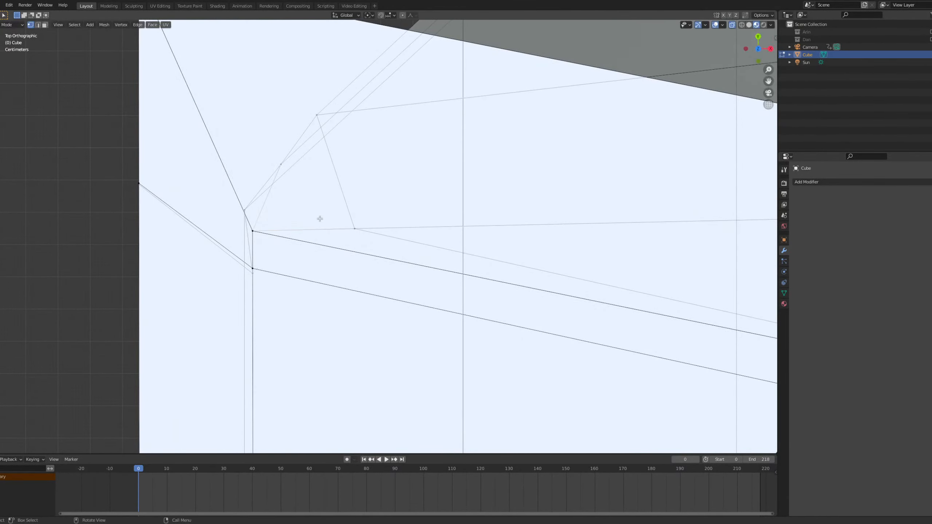
{"action": "left_click", "coordinate": [356, 233]}
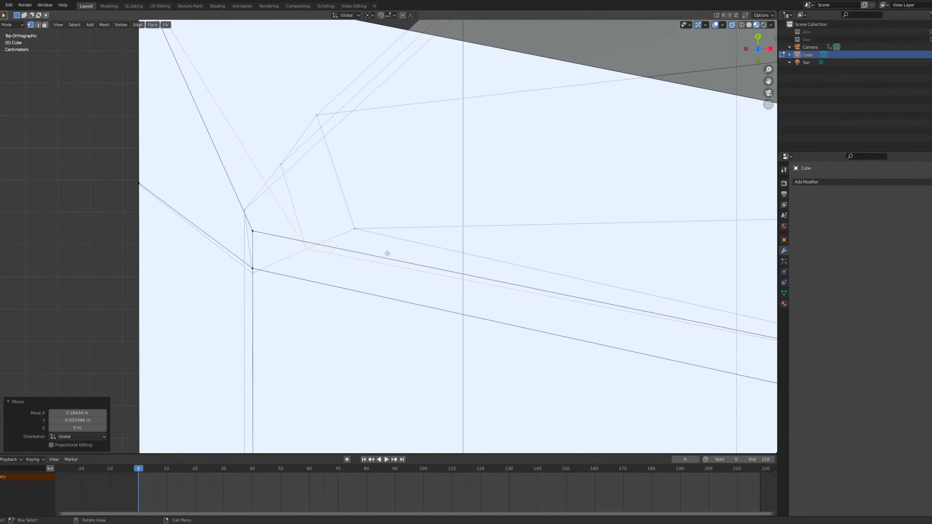
Adjust the height of the vertex at the back corner edge's upper bend along Z.
{"action": "scroll", "coordinate": [376, 248], "scroll_direction": "down", "scroll_amount": 3}
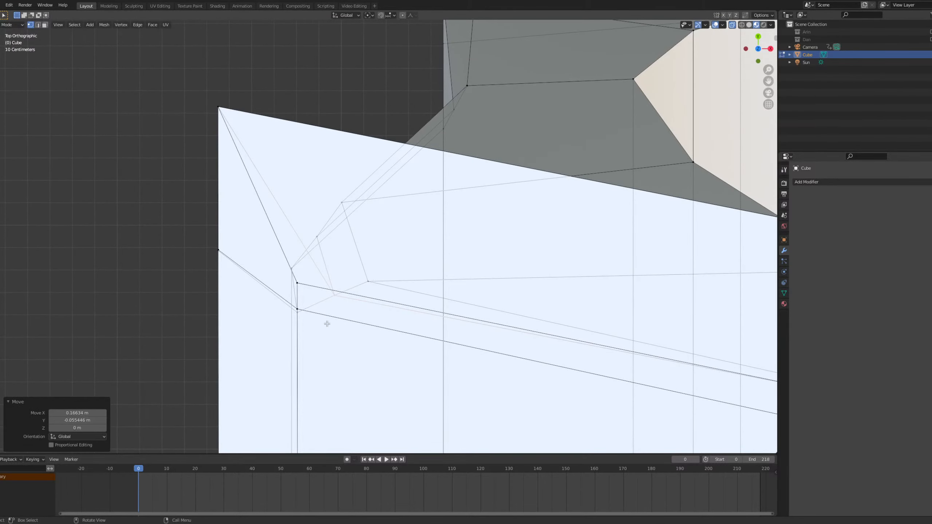
{"action": "middle_click_drag", "start_coordinate": [292, 263], "coordinate": [472, 189]}
{"action": "key", "text": "Tab"}
{"action": "key", "text": "Tab"}
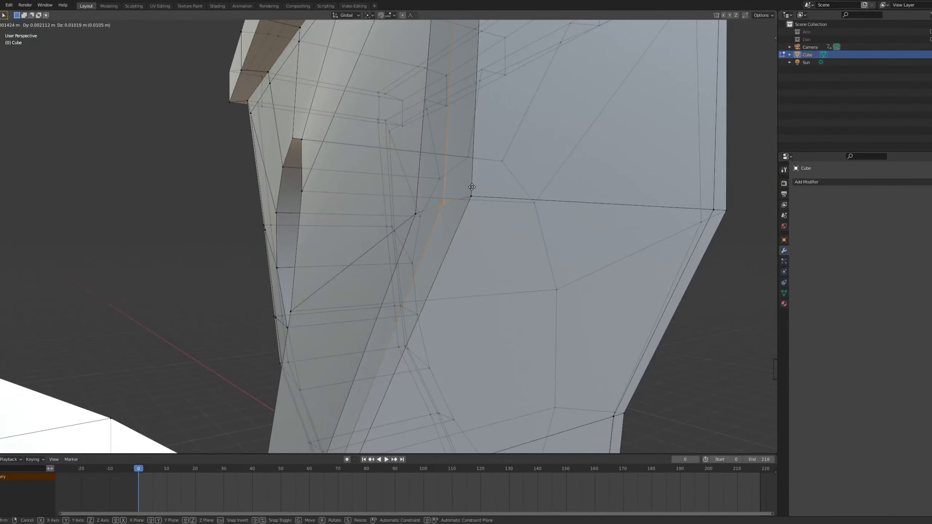
{"action": "key", "text": "g"}
{"action": "key", "text": "z"}
{"action": "left_click", "coordinate": [477, 191]}
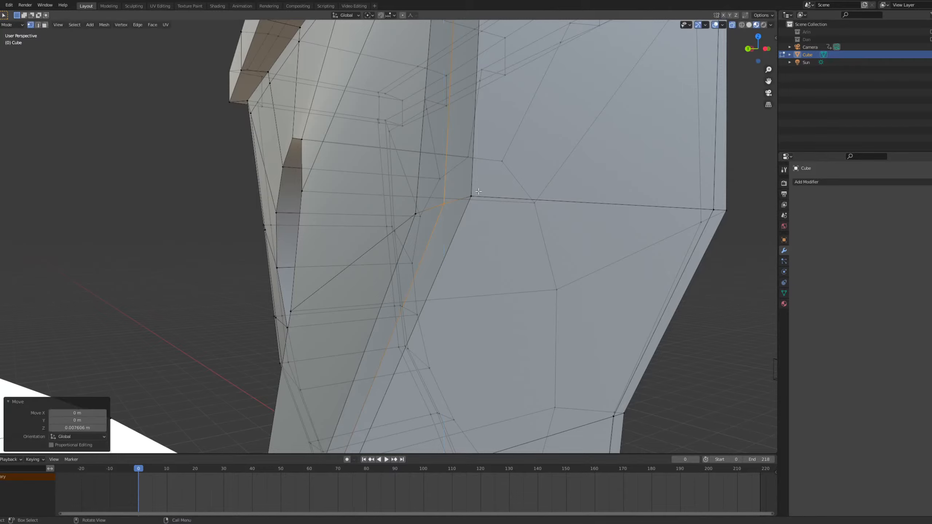
In top view, move the selected corner edge vertex about 0.065 m in X and -0.114 m in Y.
{"action": "key", "text": "Tab"}
{"action": "middle_click_drag", "start_coordinate": [478, 192], "coordinate": [376, 248]}
{"action": "key", "text": "Tab"}
{"action": "left_click", "coordinate": [377, 248]}
{"action": "left_click", "coordinate": [410, 160]}
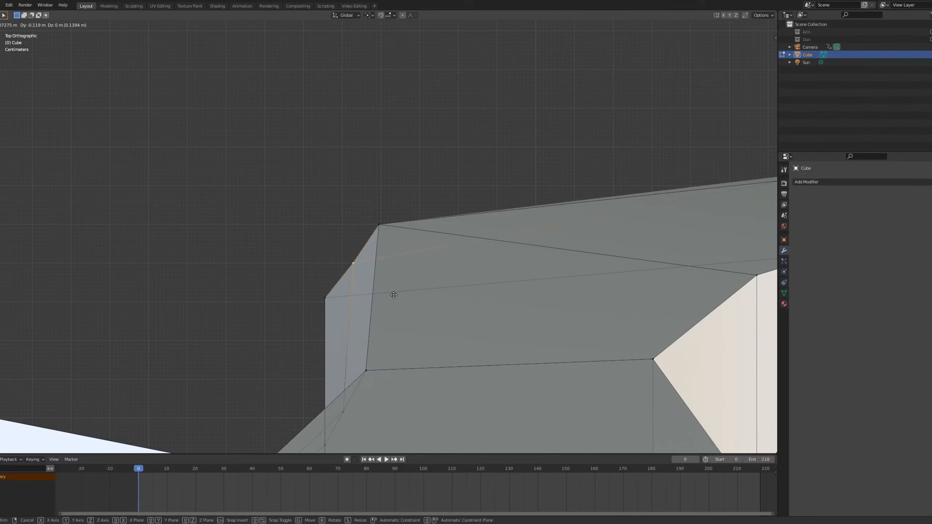
{"action": "left_click", "coordinate": [390, 293]}
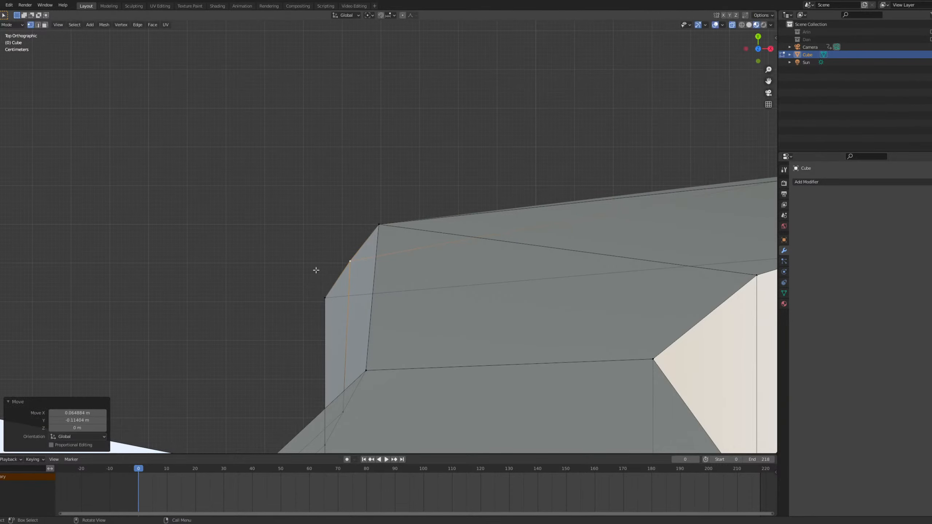
Examine the vertices further along the back corner edge in perspective, top and front views.
{"action": "scroll", "coordinate": [329, 340], "scroll_direction": "down", "scroll_amount": 5}
{"action": "middle_click_drag", "start_coordinate": [374, 194], "coordinate": [323, 233]}
{"action": "middle_click_drag", "start_coordinate": [272, 260], "coordinate": [468, 240]}
{"action": "left_click", "coordinate": [487, 277]}
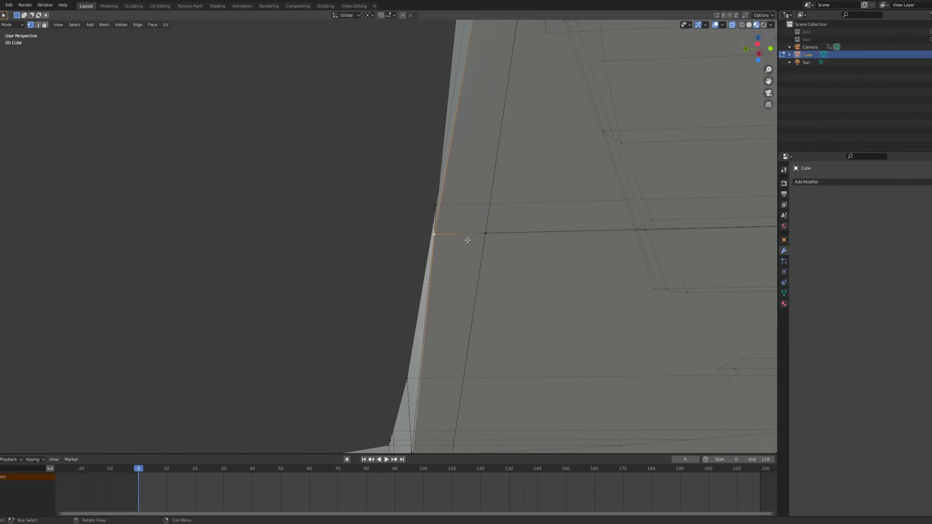
{"action": "left_click", "coordinate": [466, 159]}
{"action": "scroll", "coordinate": [293, 293], "scroll_direction": "up", "scroll_amount": 5}
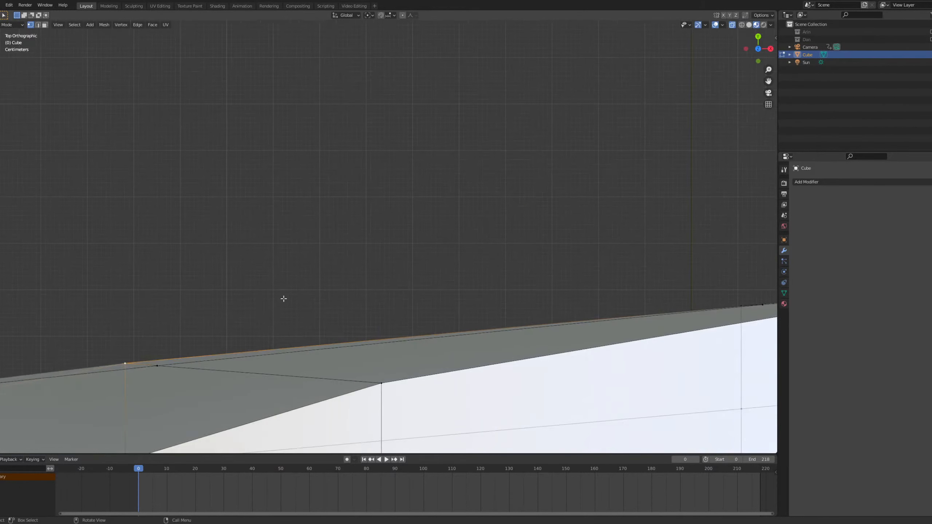
{"action": "middle_click_drag", "start_coordinate": [280, 285], "coordinate": [414, 112], "text": "shift"}
{"action": "key", "text": "grave"}
{"action": "left_click", "coordinate": [293, 220]}
{"action": "scroll", "coordinate": [290, 269], "scroll_direction": "up", "scroll_amount": 2}
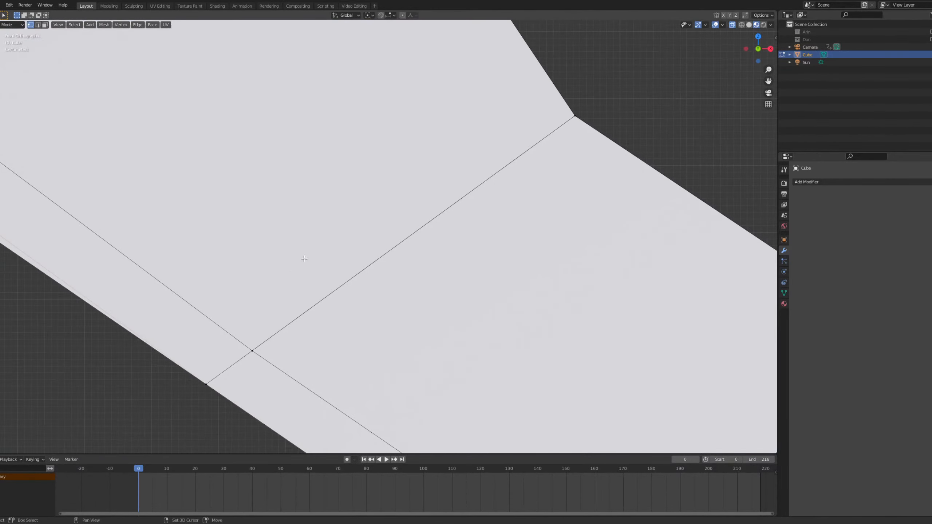
{"action": "middle_click_drag", "start_coordinate": [304, 260], "coordinate": [347, 177], "text": "shift"}
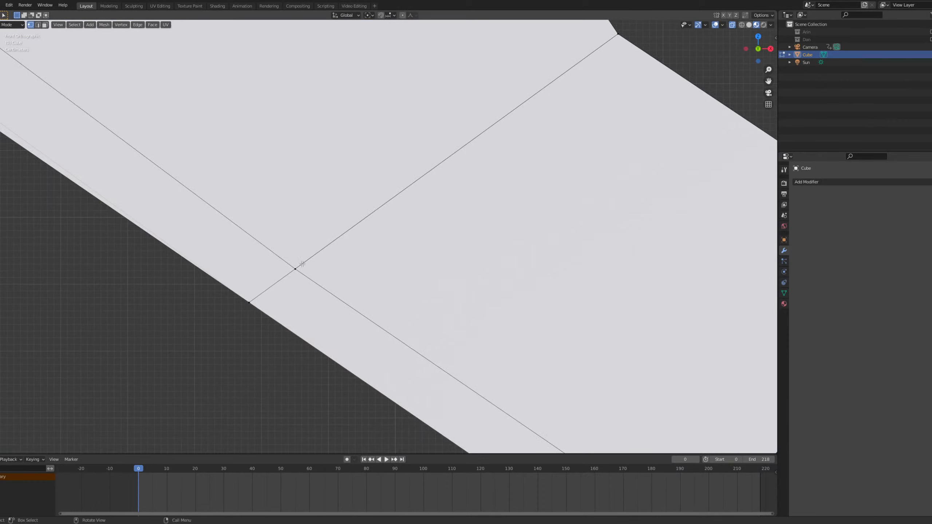
{"action": "left_click", "coordinate": [329, 245]}
Undo the last change and move the vertex where the side's corner edge meets the underside about 0.004 m along X.
{"action": "scroll", "coordinate": [273, 253], "scroll_direction": "down", "scroll_amount": 5}
{"action": "middle_click_drag", "start_coordinate": [281, 250], "coordinate": [388, 300]}
{"action": "left_click", "coordinate": [390, 234]}
{"action": "key", "text": "ctrl+z"}
{"action": "middle_click_drag", "start_coordinate": [461, 171], "coordinate": [389, 329]}
{"action": "key", "text": "KP_Decimal"}
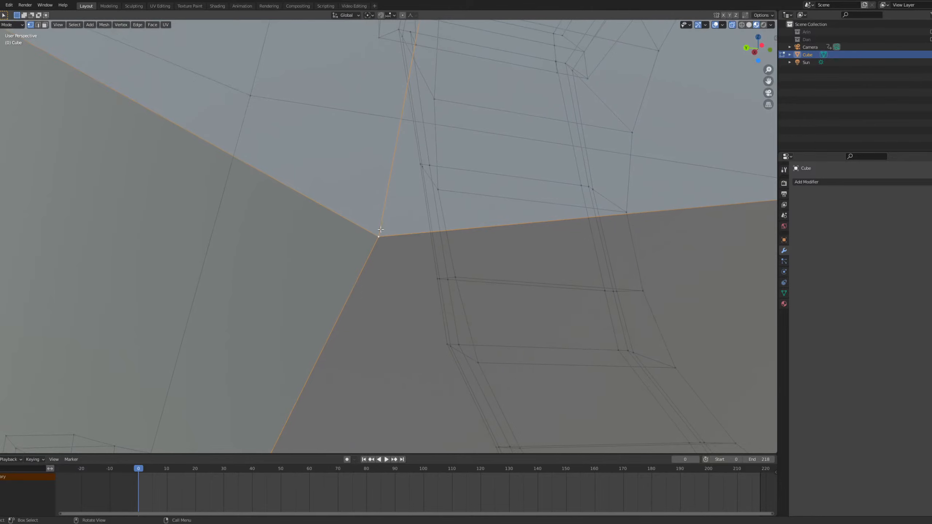
{"action": "middle_click_drag", "start_coordinate": [380, 230], "coordinate": [456, 254]}
{"action": "left_click", "coordinate": [460, 201]}
{"action": "middle_click_drag", "start_coordinate": [461, 201], "coordinate": [330, 300]}
{"action": "left_click", "coordinate": [267, 265]}
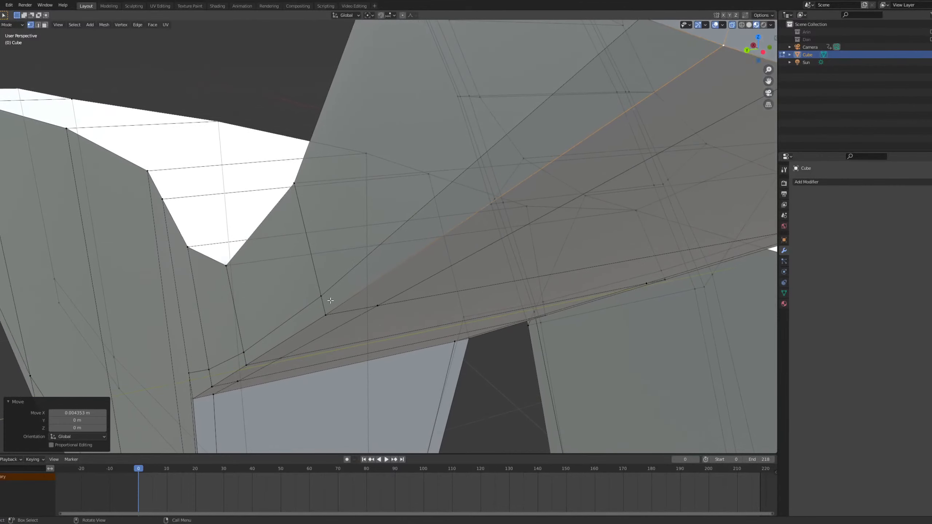
Slide a vertex of the underside's outer corner edge along its edge by a factor of about 0.02.
{"action": "left_click", "coordinate": [326, 313]}
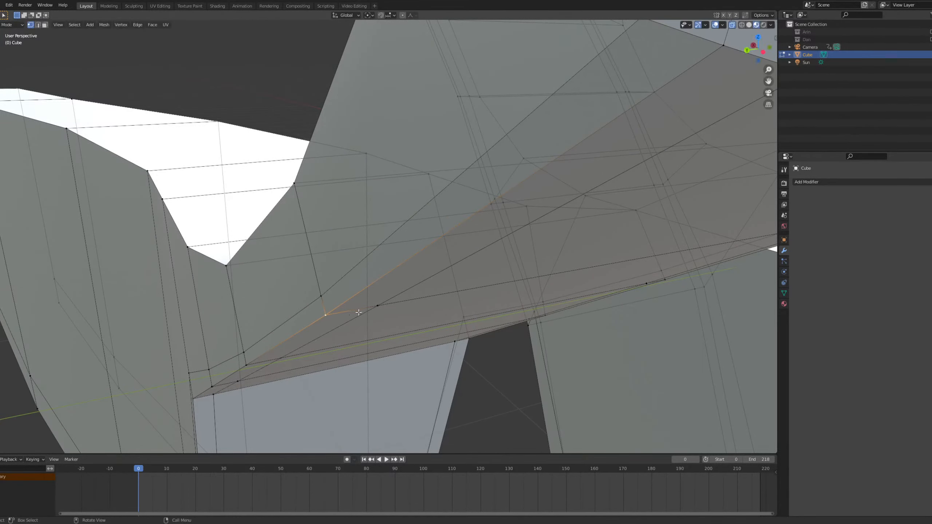
{"action": "left_click", "coordinate": [385, 312]}
{"action": "middle_click_drag", "start_coordinate": [385, 313], "coordinate": [384, 292]}
{"action": "key", "text": "KP_Decimal"}
{"action": "left_click", "coordinate": [385, 281]}
{"action": "key", "text": "shift+v"}
{"action": "left_click", "coordinate": [462, 246]}
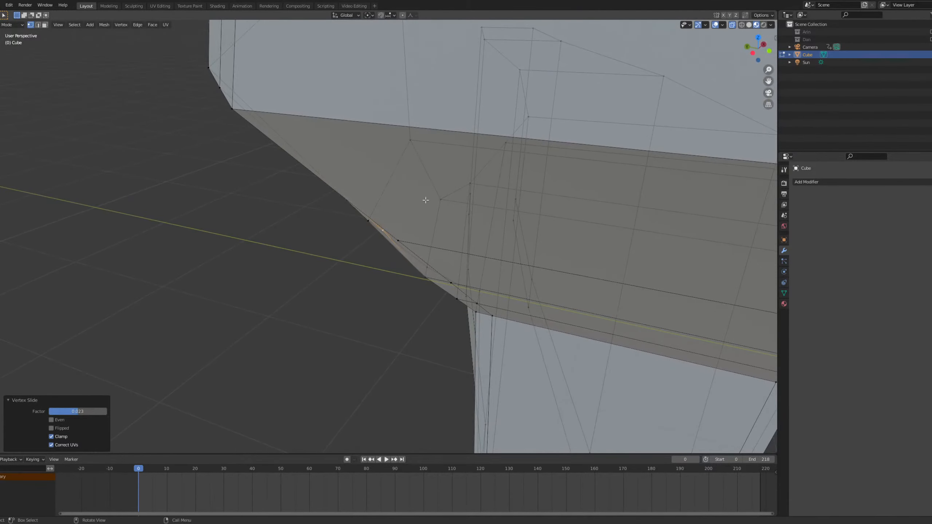
Move the underside corner edge vertex about 0.004 m down along Z.
{"action": "middle_click_drag", "start_coordinate": [425, 201], "coordinate": [422, 195]}
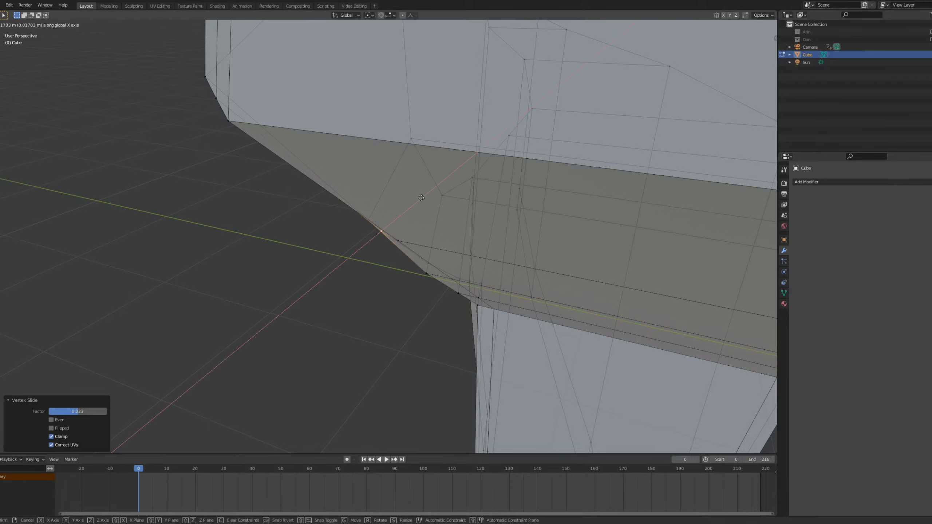
{"action": "right_click", "coordinate": [423, 197]}
{"action": "middle_click_drag", "start_coordinate": [424, 197], "coordinate": [501, 250]}
{"action": "scroll", "coordinate": [407, 209], "scroll_direction": "up", "scroll_amount": 1}
{"action": "key", "text": "g"}
{"action": "left_click", "coordinate": [402, 202]}
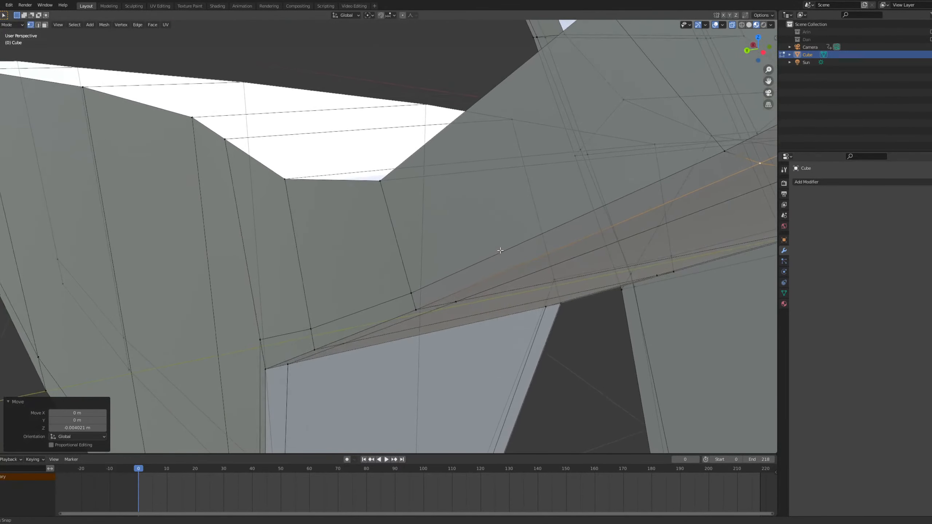
Raise the next vertex down the underside's corner edge about 0.046 m along Z and slide it along its edge.
{"action": "left_click", "coordinate": [418, 305]}
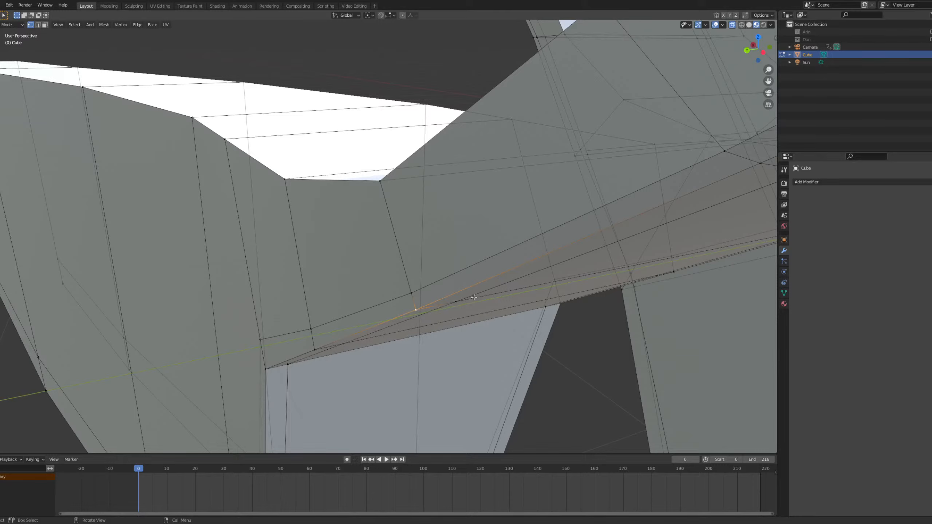
{"action": "middle_click_drag", "start_coordinate": [474, 297], "coordinate": [437, 244]}
{"action": "left_click", "coordinate": [472, 253]}
{"action": "key", "text": "g"}
{"action": "key", "text": "x"}
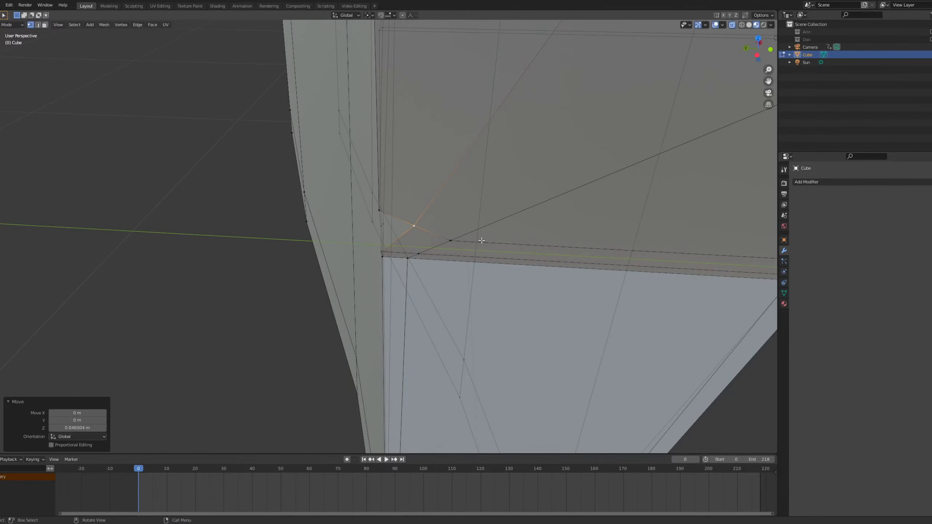
{"action": "middle_click_drag", "start_coordinate": [482, 241], "coordinate": [440, 188]}
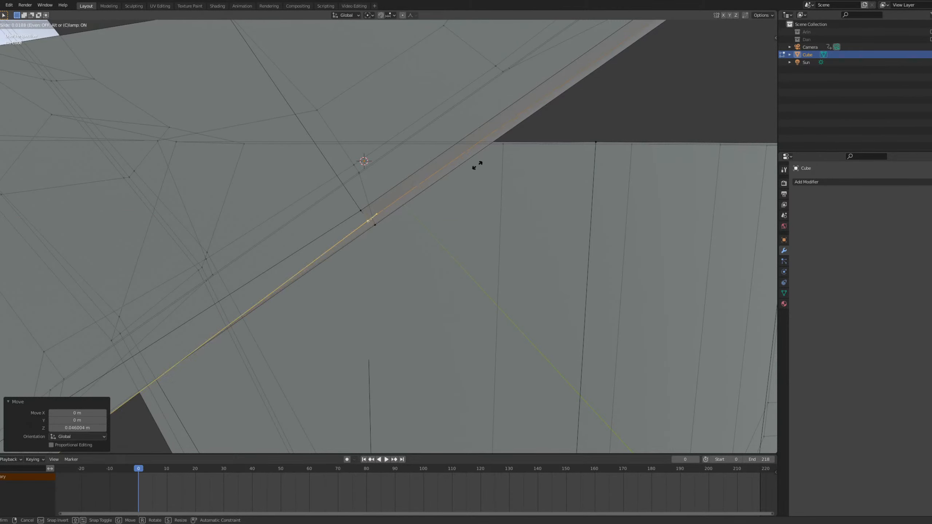
Move the corner edge vertex just above the arch's leg about 0.11 m along Y and 0.078 m along Z.
{"action": "middle_click_drag", "start_coordinate": [425, 192], "coordinate": [335, 177]}
{"action": "scroll", "coordinate": [467, 191], "scroll_direction": "up", "scroll_amount": 2}
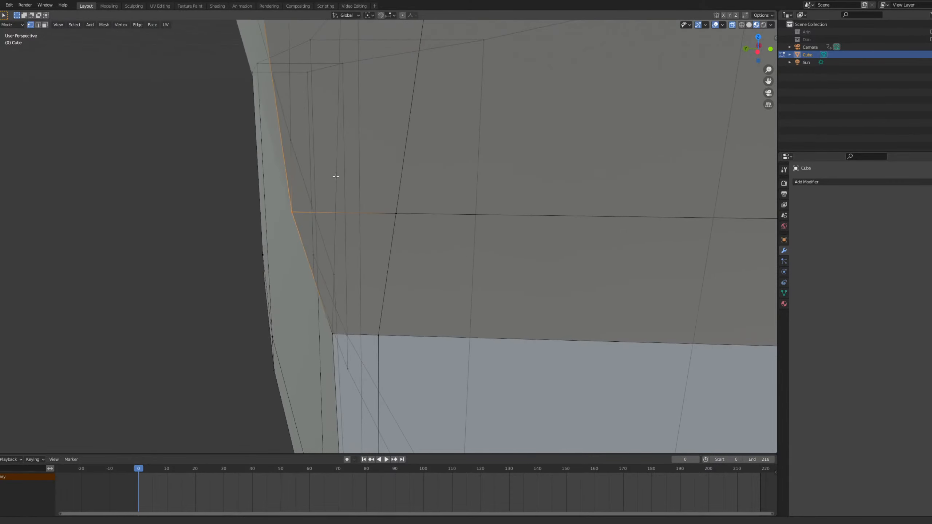
{"action": "middle_click_drag", "start_coordinate": [430, 191], "coordinate": [422, 217]}
{"action": "key", "text": "g"}
{"action": "key", "text": "y"}
{"action": "left_click", "coordinate": [454, 242]}
{"action": "key", "text": "g"}
{"action": "key", "text": "z"}
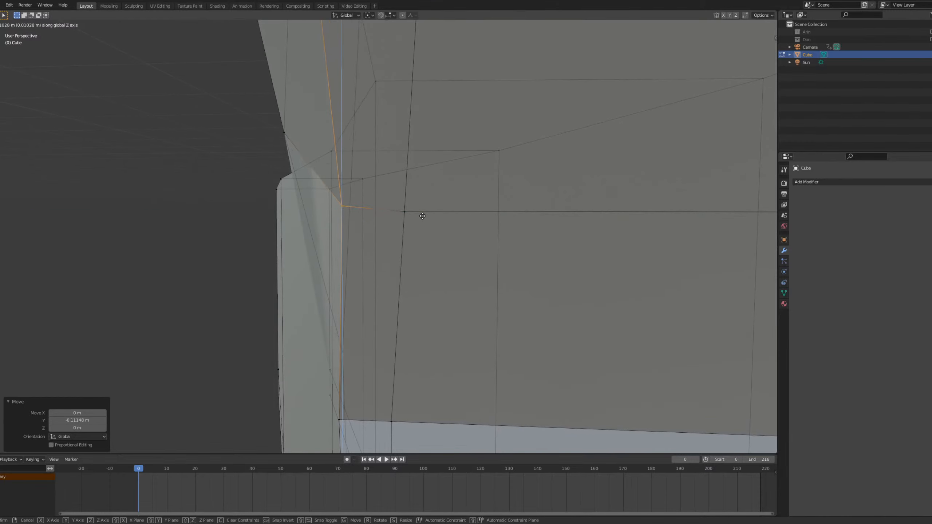
{"action": "left_click", "coordinate": [431, 178]}
Slide the vertex just above the arch's leg along the corner edge and leave Edit Mode.
{"action": "middle_click_drag", "start_coordinate": [431, 179], "coordinate": [514, 188]}
{"action": "key", "text": "g"}
{"action": "key", "text": "x"}
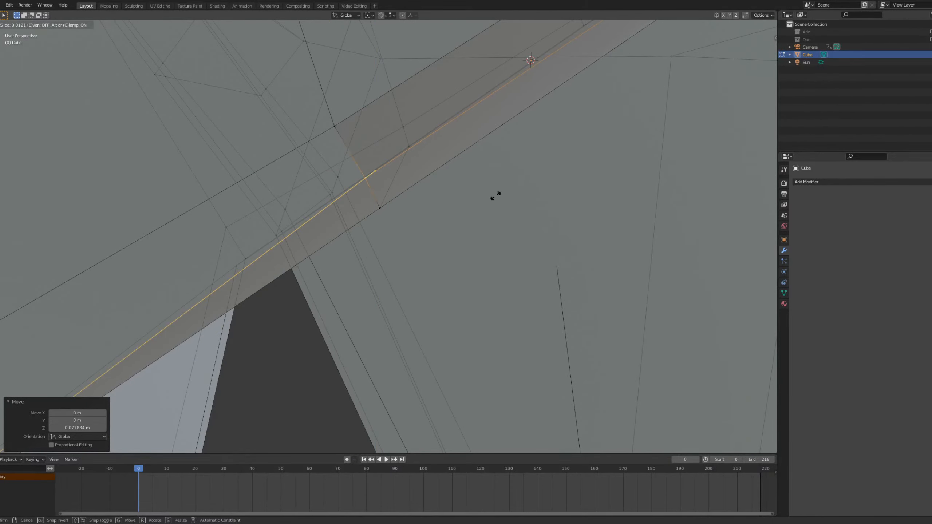
{"action": "scroll", "coordinate": [494, 198], "scroll_direction": "down", "scroll_amount": 1}
{"action": "scroll", "coordinate": [481, 208], "scroll_direction": "down", "scroll_amount": 4}
{"action": "key", "text": "Tab"}
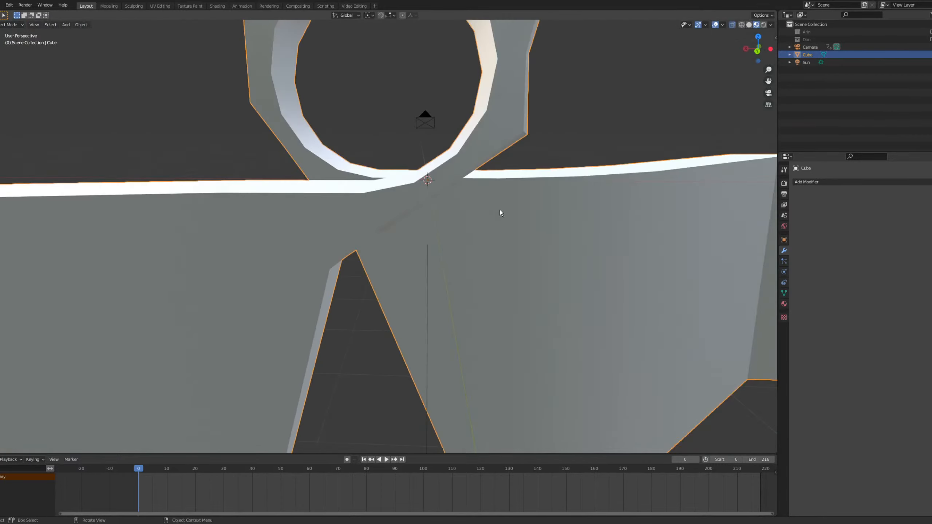
Examine the reshaped corner edges around the arch's side and underside in Object and Edit Mode.
{"action": "middle_click_drag", "start_coordinate": [499, 210], "coordinate": [441, 236]}
{"action": "scroll", "coordinate": [461, 211], "scroll_direction": "down", "scroll_amount": 2}
{"action": "scroll", "coordinate": [441, 236], "scroll_direction": "up", "scroll_amount": 3}
{"action": "key", "text": "Tab"}
{"action": "scroll", "coordinate": [473, 207], "scroll_direction": "down", "scroll_amount": 1}
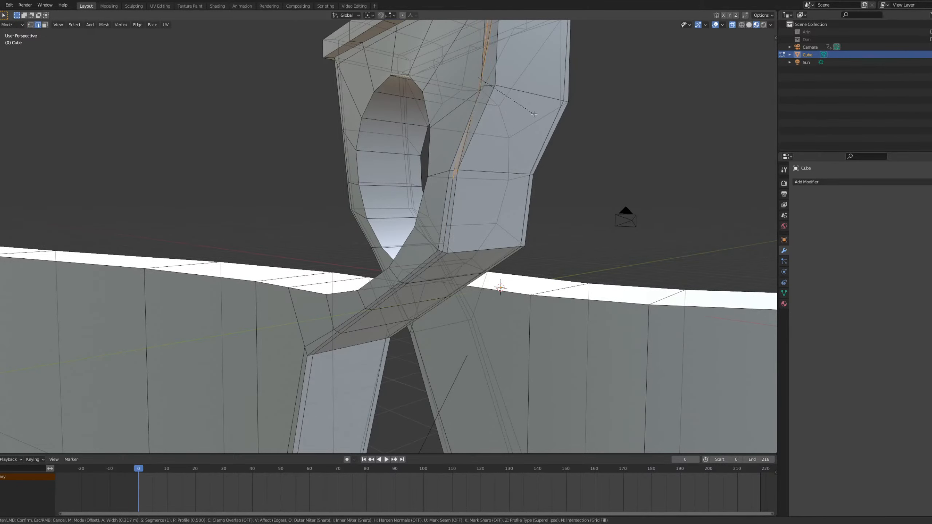
{"action": "scroll", "coordinate": [458, 122], "scroll_direction": "down", "scroll_amount": 3}
{"action": "middle_click_drag", "start_coordinate": [457, 121], "coordinate": [444, 144]}
{"action": "scroll", "coordinate": [443, 145], "scroll_direction": "up", "scroll_amount": 3}
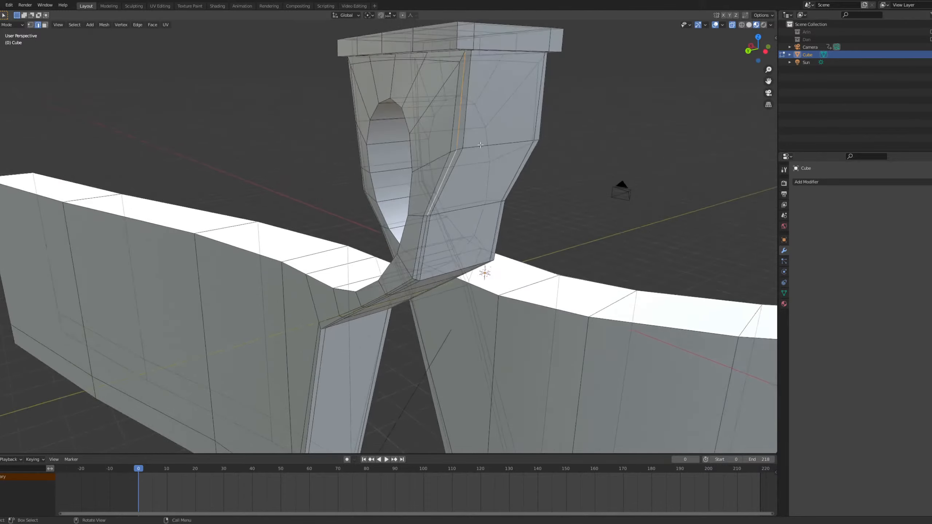
{"action": "scroll", "coordinate": [392, 234], "scroll_direction": "up", "scroll_amount": 1}
{"action": "mouse_move", "coordinate": [382, 271]}
{"action": "middle_mouse_down"}
{"action": "mouse_move", "coordinate": [349, 237]}
{"action": "mouse_move", "coordinate": [364, 275]}
{"action": "middle_mouse_up"}
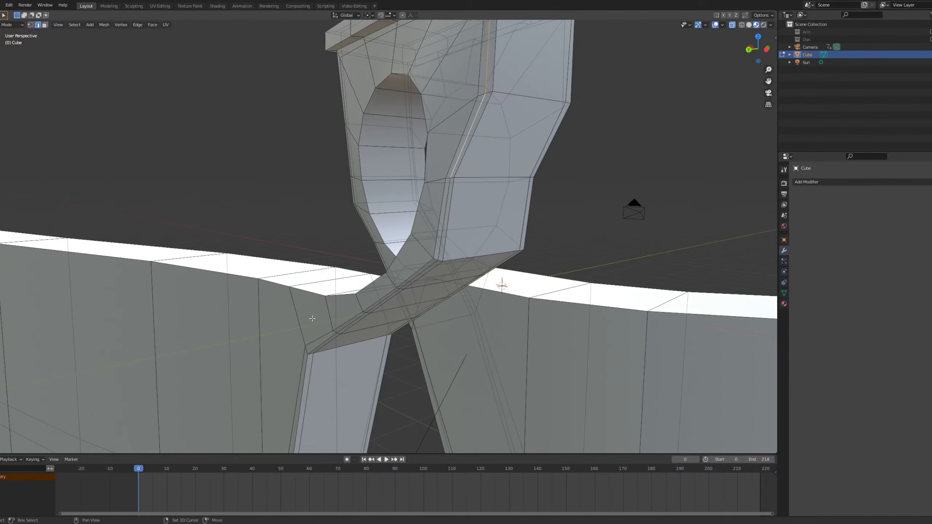
Move the corner edge vertex at the top of the arch's leg about 0.077 m along X, -0.098 m along Y and 0.124 m along Z.
{"action": "middle_click_drag", "start_coordinate": [312, 318], "coordinate": [320, 281], "text": "shift"}
{"action": "scroll", "coordinate": [320, 281], "scroll_direction": "up", "scroll_amount": 3}
{"action": "key", "text": "1"}
{"action": "middle_click_drag", "start_coordinate": [323, 313], "coordinate": [341, 287], "text": "shift"}
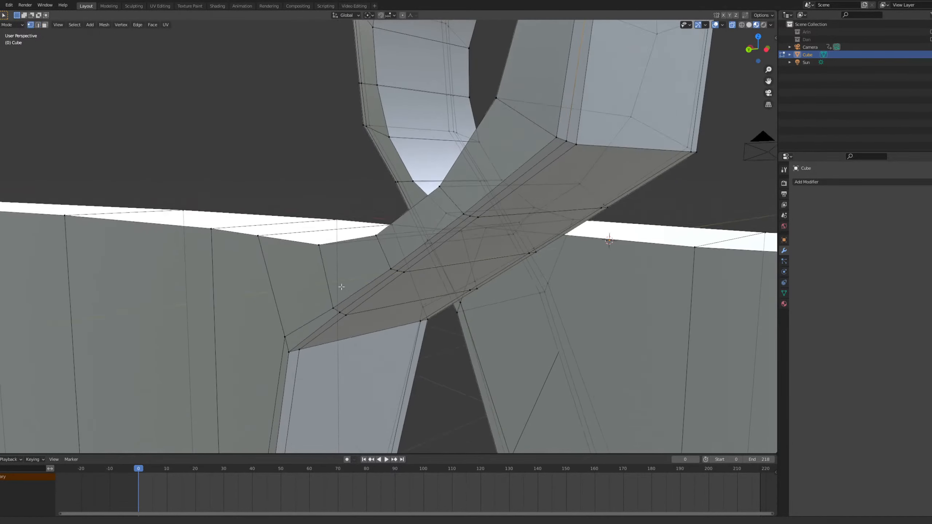
{"action": "scroll", "coordinate": [310, 306], "scroll_direction": "up", "scroll_amount": 4}
{"action": "left_click", "coordinate": [248, 348]}
{"action": "middle_click_drag", "start_coordinate": [248, 348], "coordinate": [265, 318]}
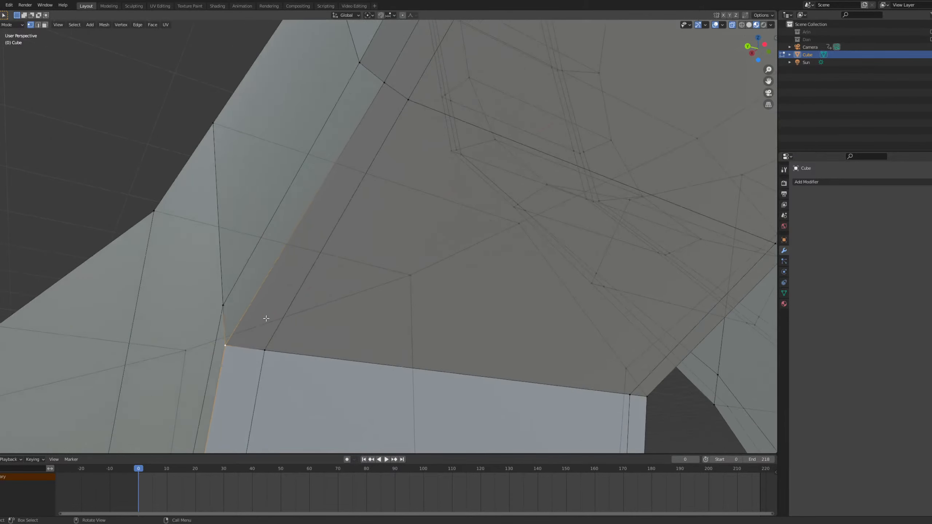
{"action": "key", "text": "g"}
{"action": "key", "text": "y"}
{"action": "left_click", "coordinate": [282, 322]}
{"action": "key", "text": "g"}
{"action": "key", "text": "z"}
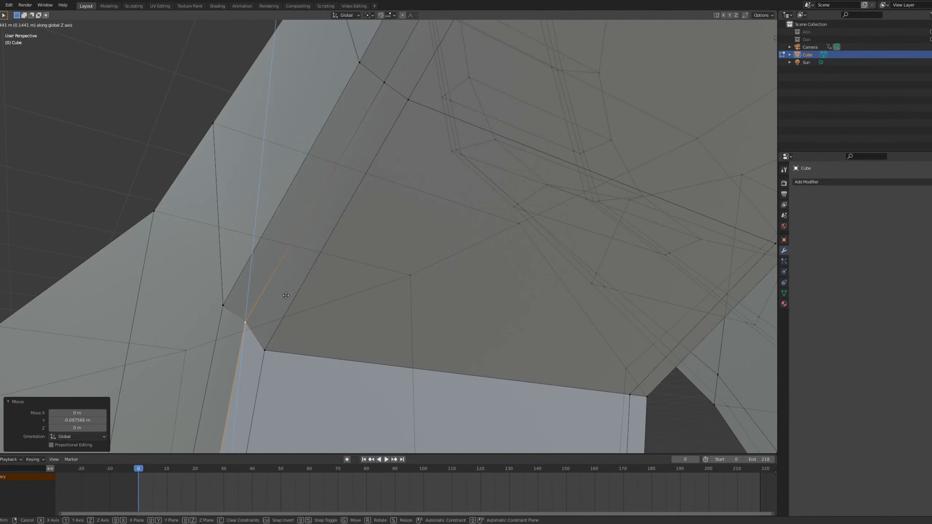
{"action": "middle_click_drag", "start_coordinate": [286, 299], "coordinate": [332, 309]}
{"action": "key", "text": "g"}
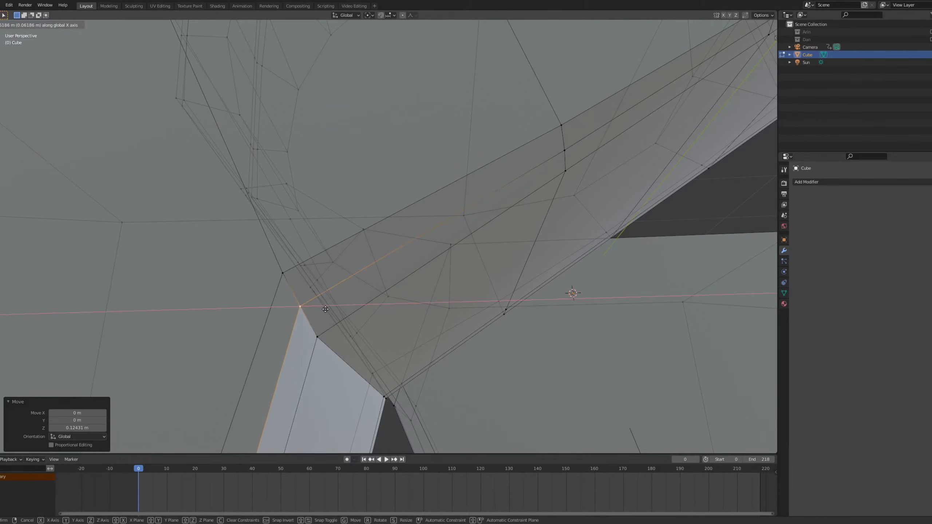
Examine the lower ends of the legs and walls, and check the whole arch's shape in Object Mode.
{"action": "middle_click_drag", "start_coordinate": [326, 310], "coordinate": [312, 75]}
{"action": "scroll", "coordinate": [338, 176], "scroll_direction": "down", "scroll_amount": 4}
{"action": "middle_click_drag", "start_coordinate": [345, 206], "coordinate": [331, 148], "text": "shift"}
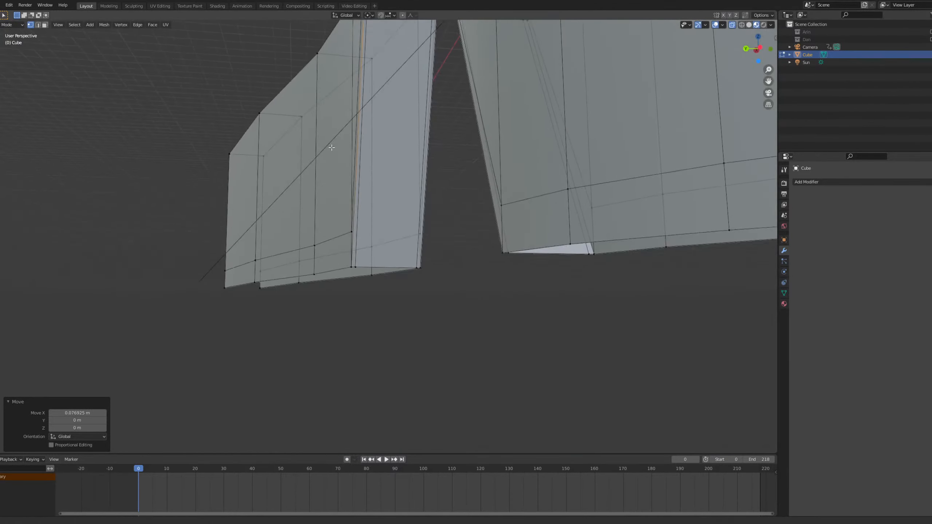
{"action": "scroll", "coordinate": [348, 269], "scroll_direction": "up", "scroll_amount": 5}
{"action": "middle_click_drag", "start_coordinate": [278, 300], "coordinate": [360, 309]}
{"action": "scroll", "coordinate": [350, 257], "scroll_direction": "down", "scroll_amount": 4}
{"action": "middle_click_drag", "start_coordinate": [350, 257], "coordinate": [271, 266]}
{"action": "scroll", "coordinate": [317, 238], "scroll_direction": "down", "scroll_amount": 5}
{"action": "middle_click_drag", "start_coordinate": [318, 240], "coordinate": [280, 345], "text": "shift"}
{"action": "key", "text": "Tab"}
{"action": "scroll", "coordinate": [319, 264], "scroll_direction": "up", "scroll_amount": 5}
{"action": "scroll", "coordinate": [321, 264], "scroll_direction": "down", "scroll_amount": 5}
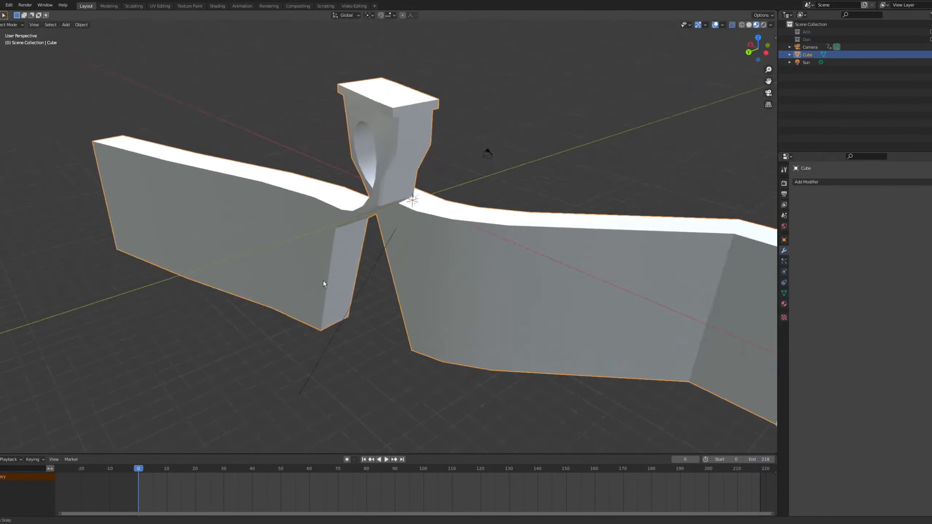
{"action": "mouse_move", "coordinate": [323, 281]}
{"action": "middle_mouse_down"}
{"action": "mouse_move", "coordinate": [340, 246]}
{"action": "mouse_move", "coordinate": [277, 282]}
{"action": "mouse_move", "coordinate": [327, 282]}
{"action": "middle_mouse_up"}
{"action": "scroll", "coordinate": [358, 255], "scroll_direction": "up", "scroll_amount": 4}
{"action": "scroll", "coordinate": [357, 254], "scroll_direction": "down", "scroll_amount": 3}
{"action": "scroll", "coordinate": [401, 172], "scroll_direction": "up", "scroll_amount": 3}
{"action": "middle_click_drag", "start_coordinate": [401, 171], "coordinate": [409, 242]}
Inspect the side corner edge vertices up close and compare the corner in Edit and Object Mode.
{"action": "key", "text": "Tab"}
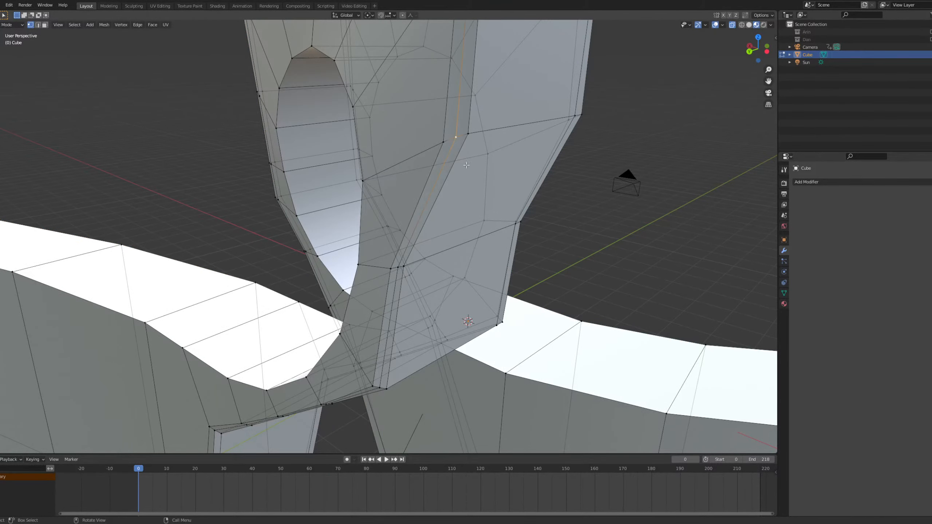
{"action": "key", "text": "KP_Decimal"}
{"action": "scroll", "coordinate": [402, 193], "scroll_direction": "down", "scroll_amount": 6}
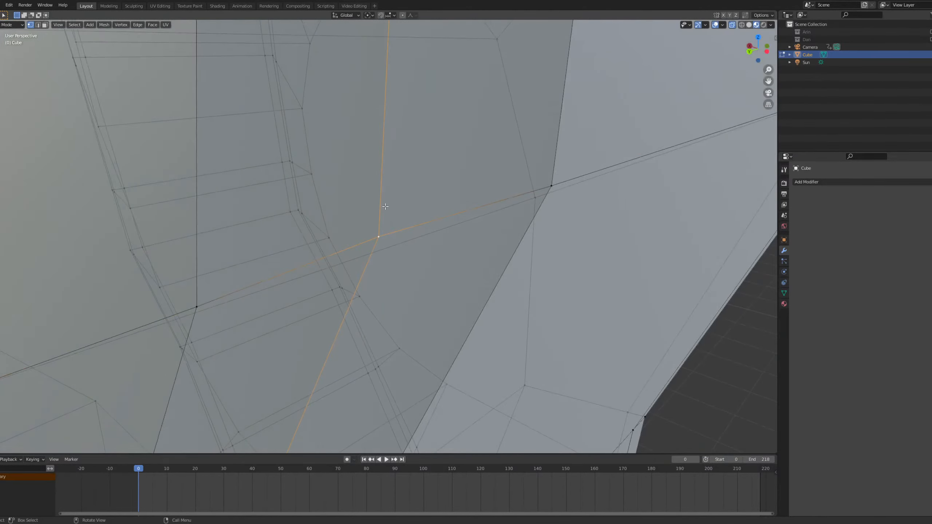
{"action": "scroll", "coordinate": [385, 206], "scroll_direction": "down", "scroll_amount": 8}
{"action": "middle_click_drag", "start_coordinate": [384, 207], "coordinate": [443, 166]}
{"action": "left_click", "coordinate": [388, 260]}
{"action": "scroll", "coordinate": [402, 217], "scroll_direction": "down", "scroll_amount": 7}
{"action": "key", "text": "Tab"}
{"action": "key", "text": "Tab"}
{"action": "key", "text": "Tab"}
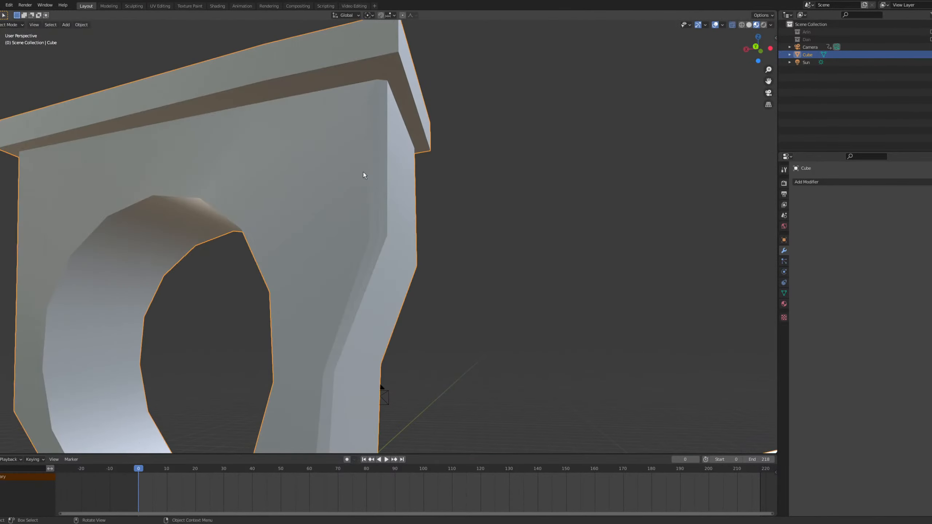
Examine the arch's opposite face, its round opening and the untouched corner edges from several angles.
{"action": "scroll", "coordinate": [362, 172], "scroll_direction": "down", "scroll_amount": 3}
{"action": "middle_click_drag", "start_coordinate": [209, 249], "coordinate": [375, 192]}
{"action": "key", "text": "Tab"}
{"action": "scroll", "coordinate": [375, 192], "scroll_direction": "down", "scroll_amount": 3}
{"action": "middle_click_drag", "start_coordinate": [319, 219], "coordinate": [466, 263]}
{"action": "scroll", "coordinate": [370, 243], "scroll_direction": "up", "scroll_amount": 4}
{"action": "scroll", "coordinate": [370, 243], "scroll_direction": "down", "scroll_amount": 4}
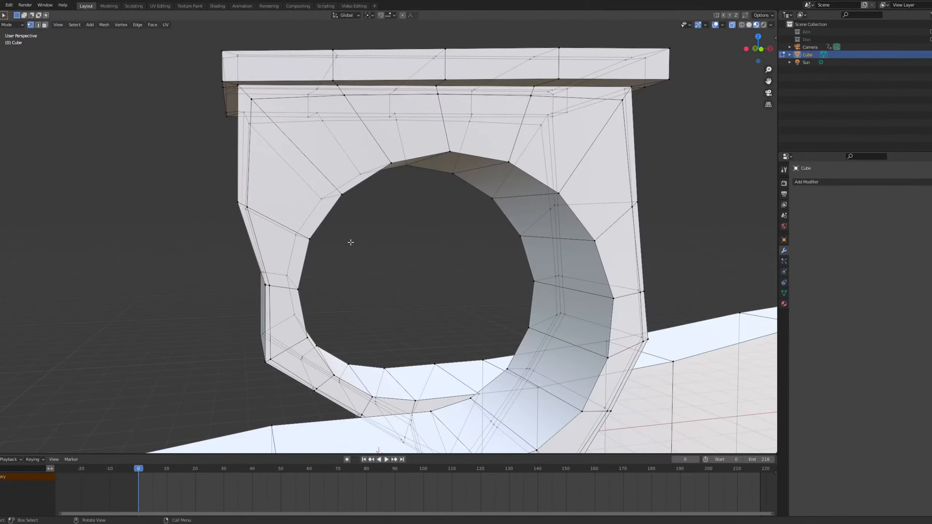
{"action": "scroll", "coordinate": [351, 243], "scroll_direction": "down", "scroll_amount": 1}
{"action": "middle_click_drag", "start_coordinate": [353, 245], "coordinate": [360, 260]}
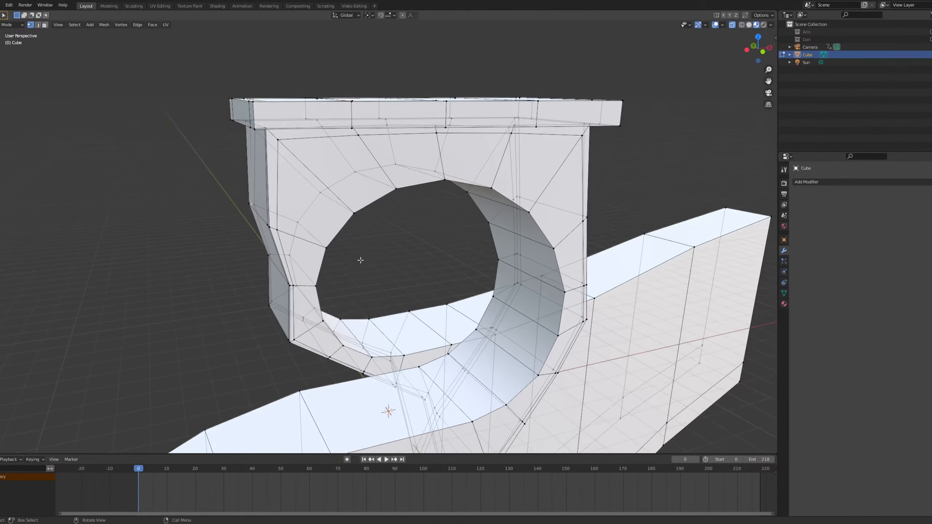
Leave Edit Mode, rename the arch object as Try1 and hide it.
{"action": "key", "text": "Tab"}
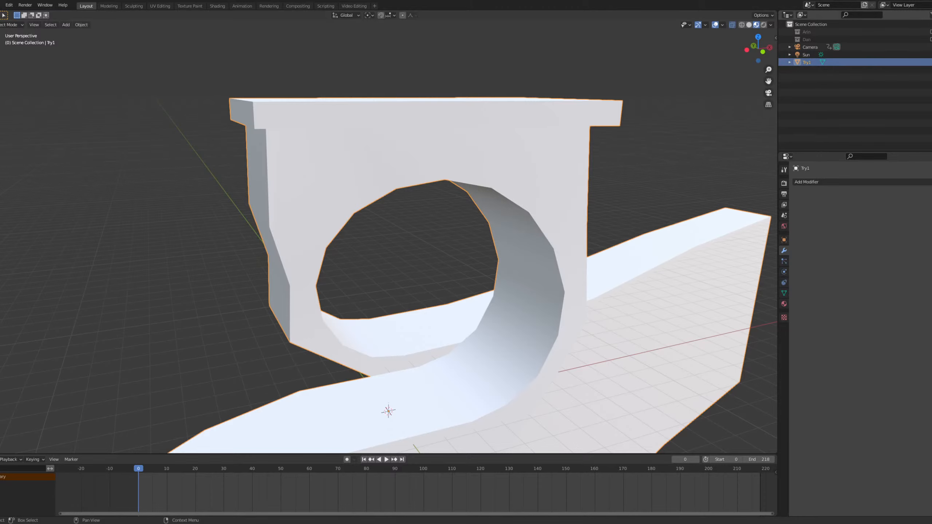
{"action": "key", "text": "h"}
Add a cube at the origin and scale its mesh about 3.63 times along X and Z, leaving Y unscaled.
{"action": "key", "text": "shift+a"}
{"action": "mouse_move", "coordinate": [417, 268]}
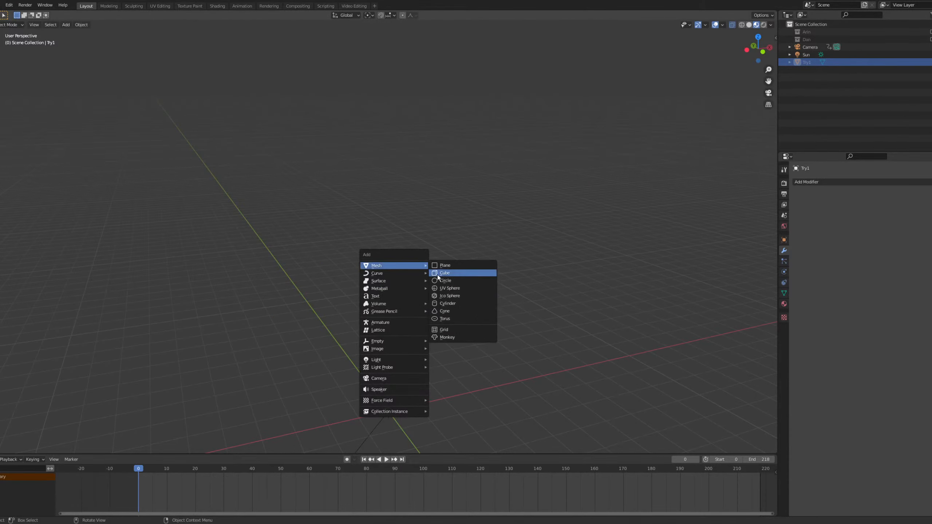
{"action": "left_click", "coordinate": [459, 272]}
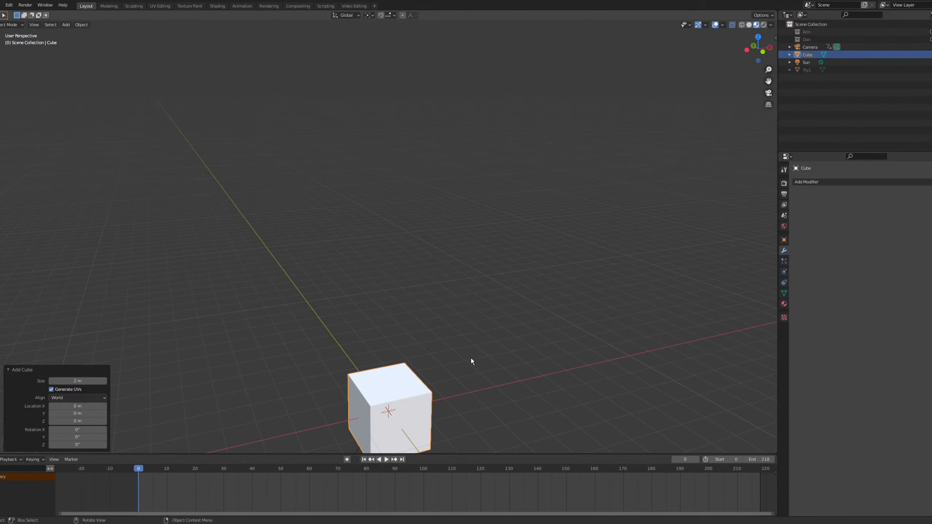
{"action": "key", "text": "Tab"}
{"action": "scroll", "coordinate": [381, 354], "scroll_direction": "down", "scroll_amount": 2}
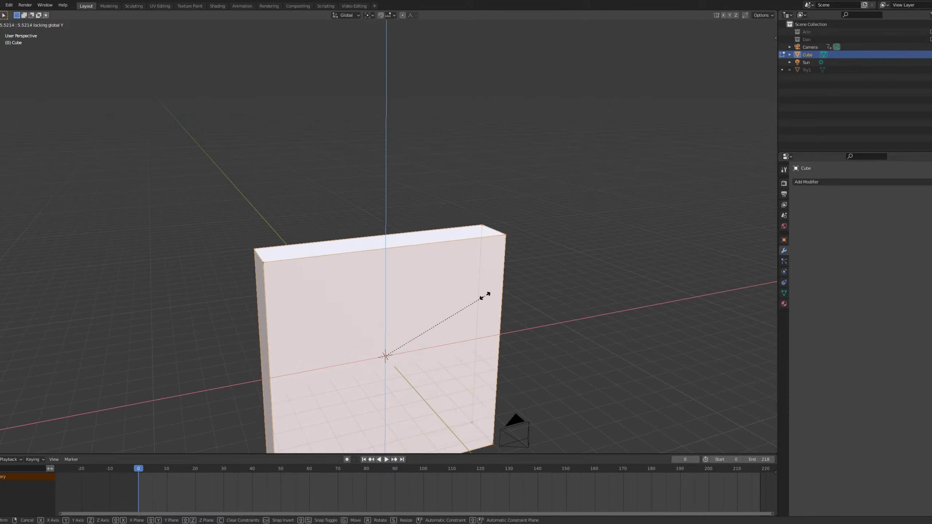
{"action": "left_click", "coordinate": [448, 320]}
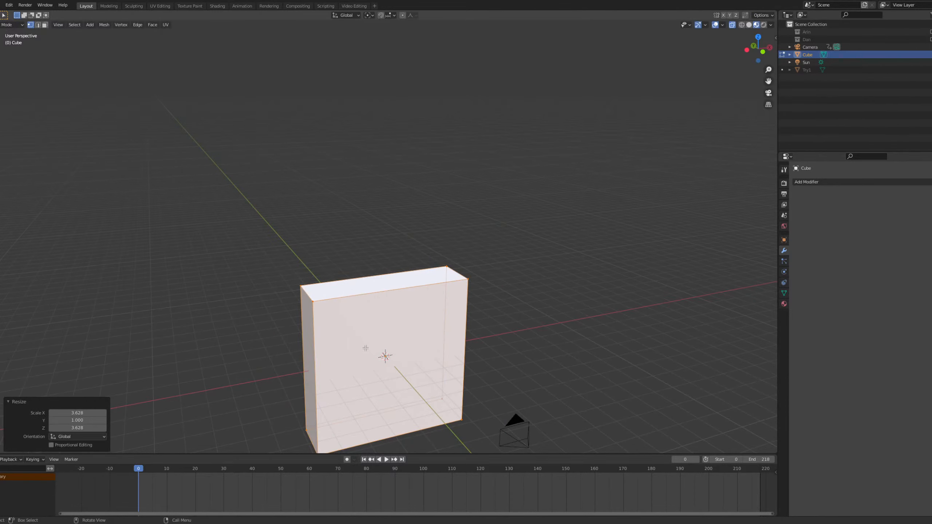
Add a 16-vertex cylinder as a separate object and rotate it 90° around the X axis.
{"action": "middle_click_drag", "start_coordinate": [359, 349], "coordinate": [429, 372]}
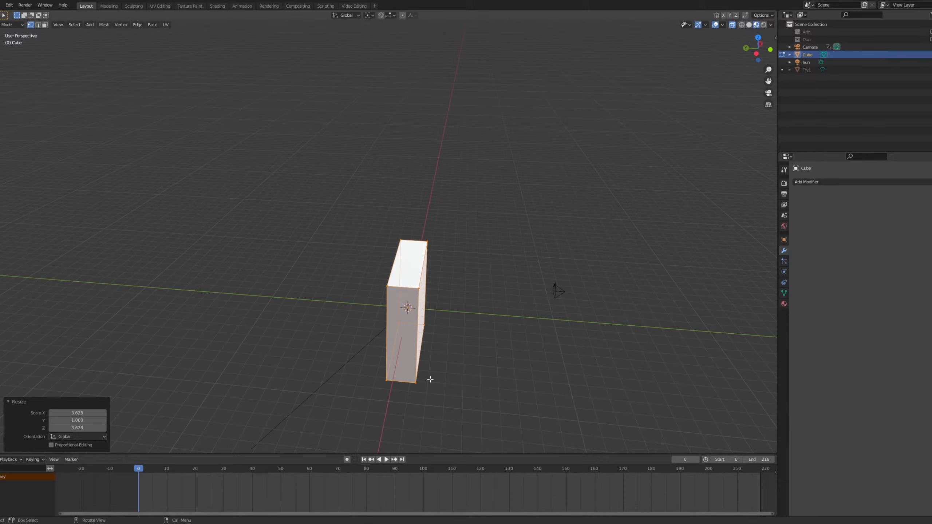
{"action": "key", "text": "shift+a"}
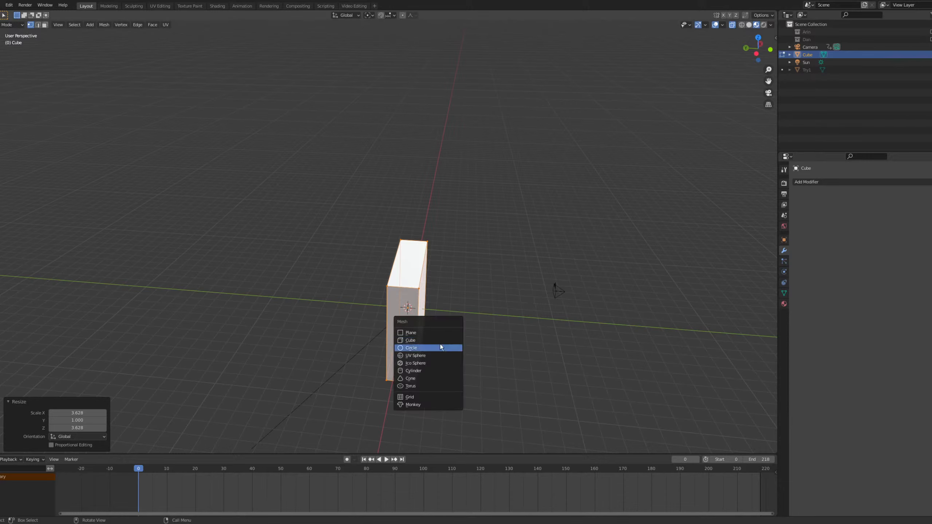
{"action": "key", "text": "Tab"}
{"action": "key", "text": "shift+a"}
{"action": "mouse_move", "coordinate": [513, 299]}
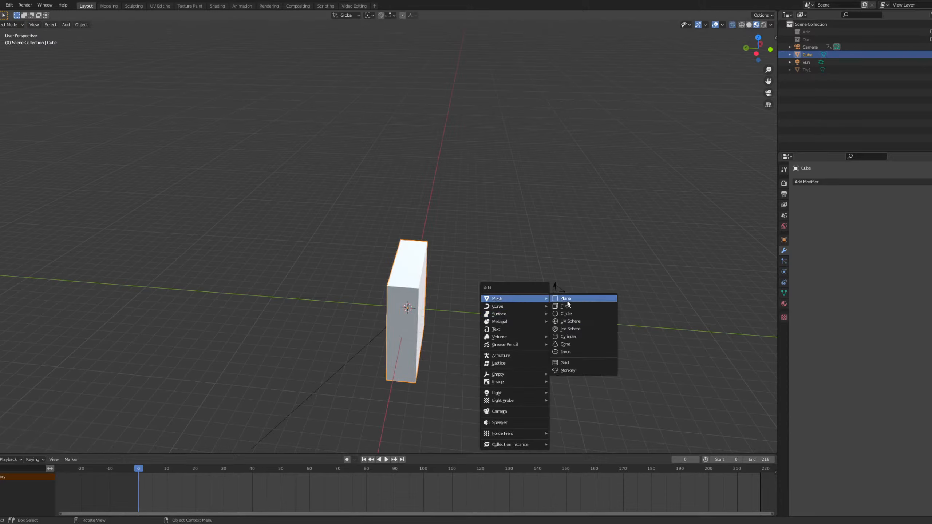
{"action": "left_click", "coordinate": [574, 338]}
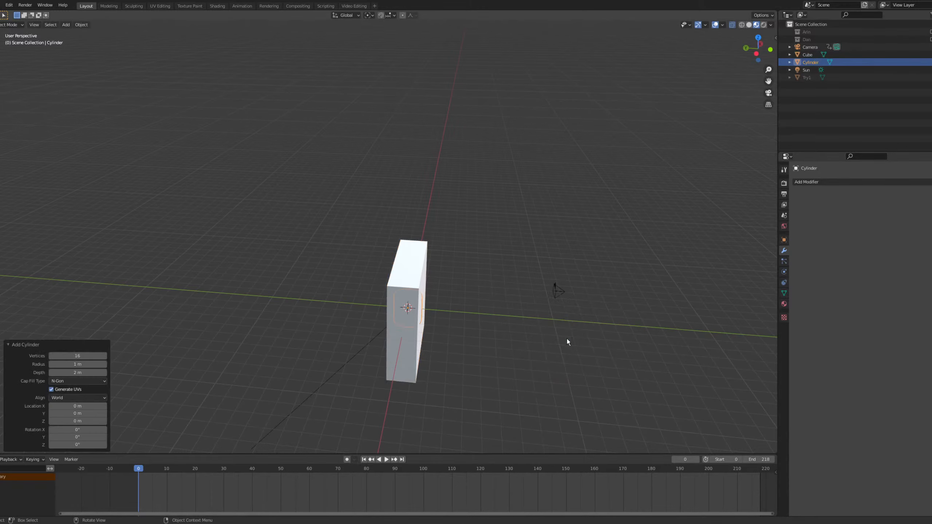
{"action": "middle_click_drag", "start_coordinate": [500, 294], "coordinate": [418, 252]}
{"action": "key", "text": "r"}
{"action": "key", "text": "x"}
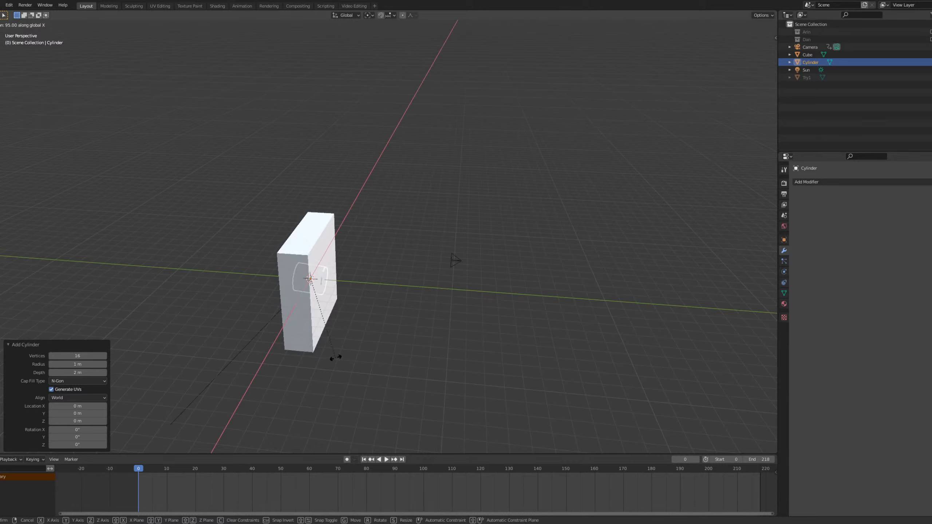
{"action": "left_click", "coordinate": [343, 354]}
Stretch the cylinder about 4.06 times along Y and scale it overall by about 3.29 so it passes through the block.
{"action": "key", "text": "s"}
{"action": "key", "text": "y"}
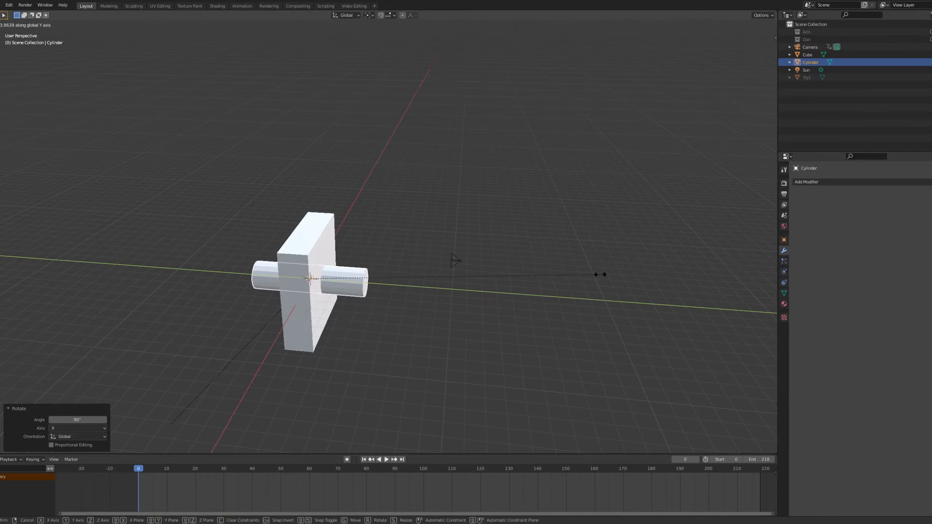
{"action": "left_click", "coordinate": [603, 279]}
{"action": "key", "text": "s"}
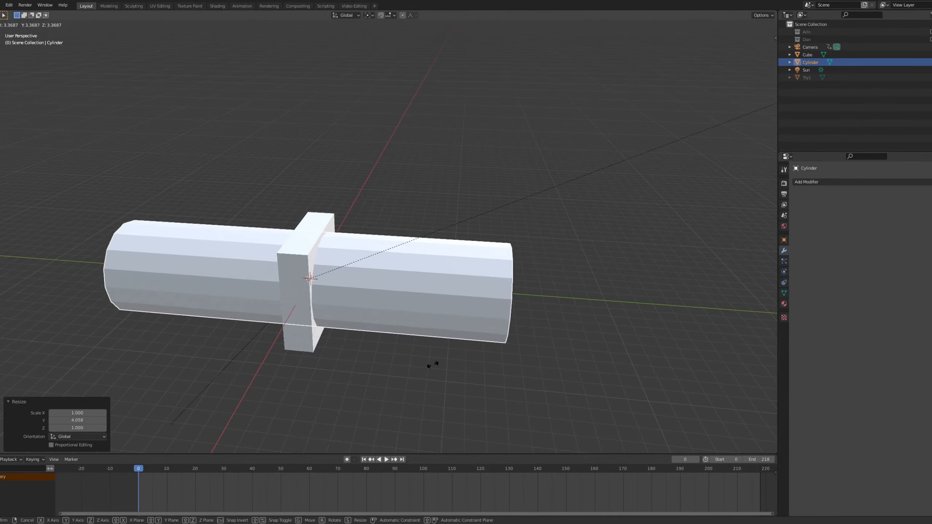
{"action": "left_click", "coordinate": [412, 373]}
{"action": "middle_click_drag", "start_coordinate": [413, 372], "coordinate": [249, 323]}
{"action": "scroll", "coordinate": [224, 326], "scroll_direction": "up", "scroll_amount": 4}
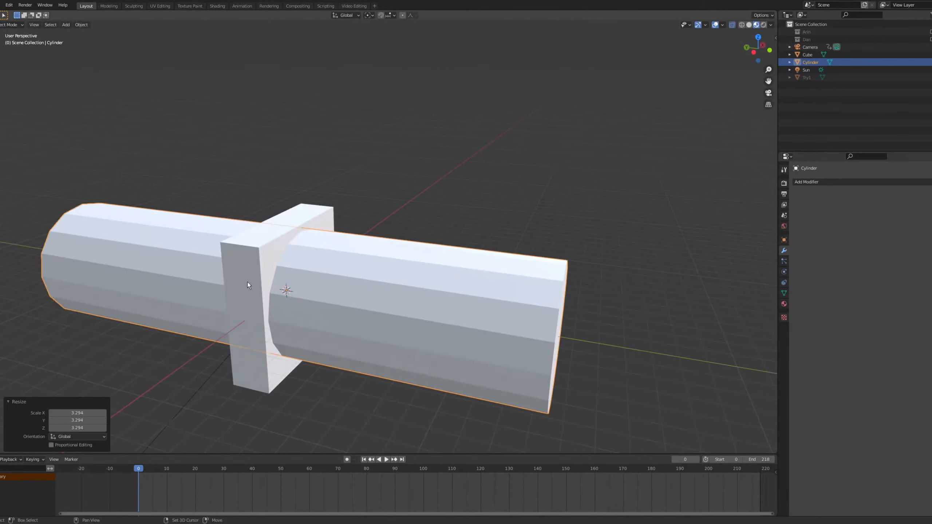
Rotate the block -12° around Z in the top view so it sits at an angle to the cylinder.
{"action": "scroll", "coordinate": [257, 288], "scroll_direction": "down", "scroll_amount": 4}
{"action": "left_click", "coordinate": [285, 295]}
{"action": "key", "text": "grave"}
{"action": "left_click", "coordinate": [334, 183]}
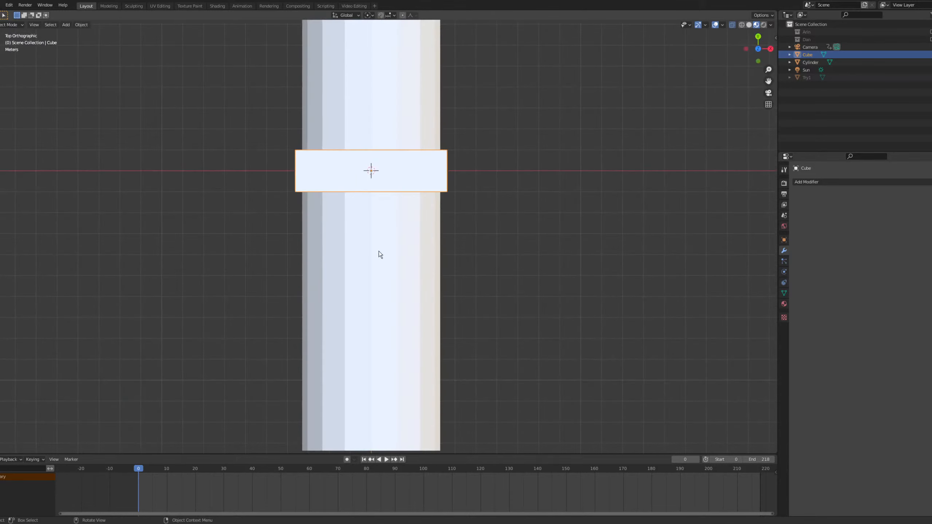
{"action": "key", "text": "r"}
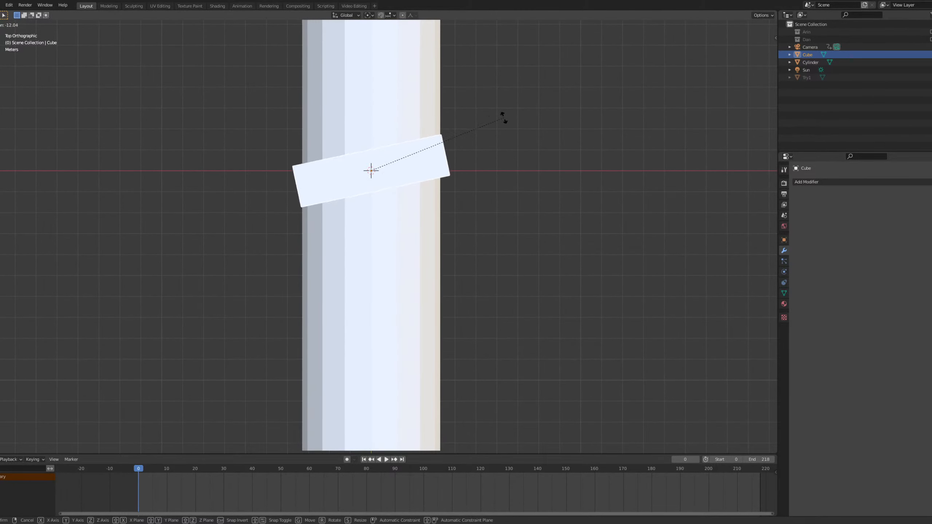
{"action": "left_click", "coordinate": [501, 117]}
{"action": "middle_click_drag", "start_coordinate": [501, 116], "coordinate": [403, 110]}
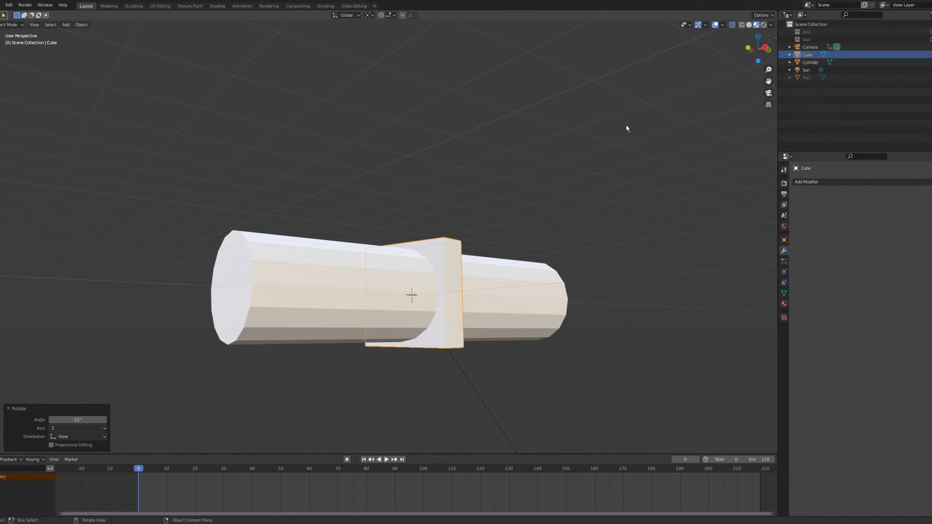
Select the block and the cylinder together and delete both objects.
{"action": "left_click_drag", "start_coordinate": [647, 131], "coordinate": [385, 277]}
{"action": "left_click_drag", "start_coordinate": [473, 172], "coordinate": [411, 253]}
{"action": "key", "text": "Delete"}
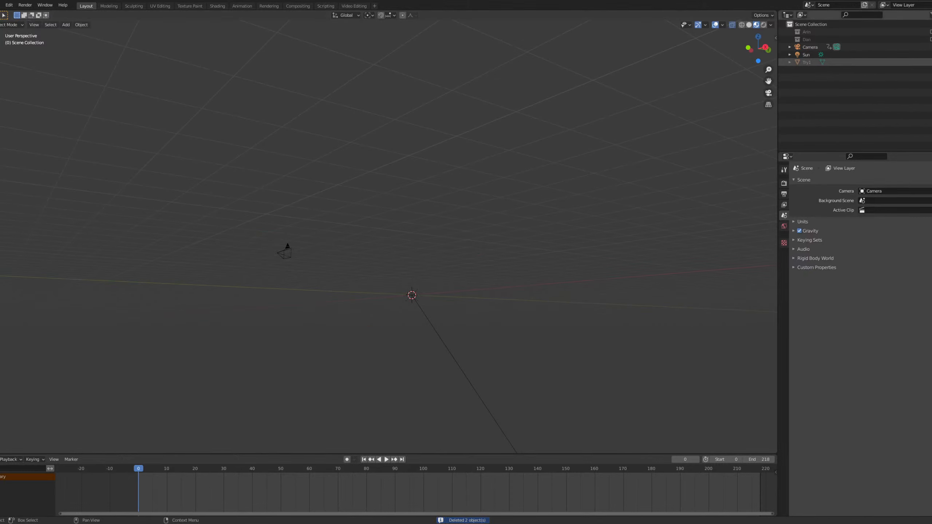
Unhide the Try1 arch, select it and enter Edit Mode.
{"action": "left_click", "coordinate": [931, 63]}
{"action": "middle_click_drag", "start_coordinate": [367, 170], "coordinate": [425, 213]}
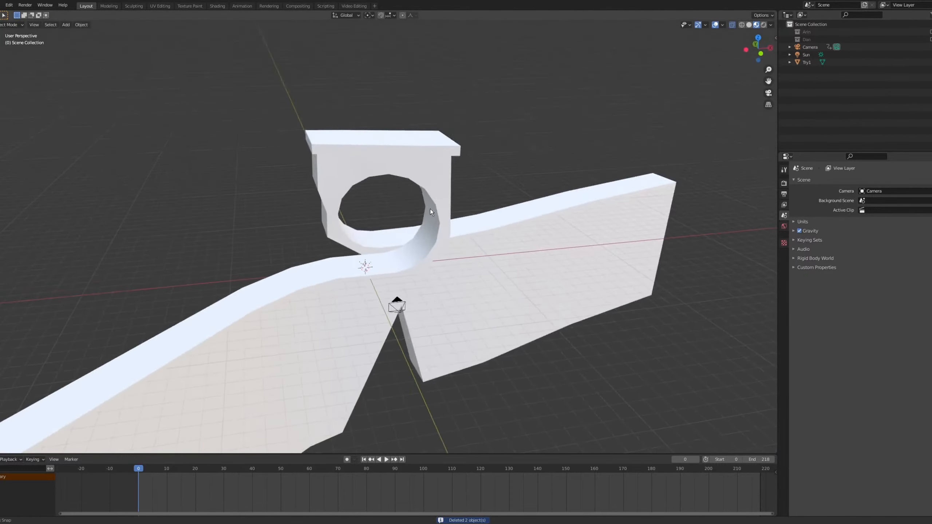
{"action": "scroll", "coordinate": [430, 209], "scroll_direction": "up", "scroll_amount": 6}
{"action": "left_click", "coordinate": [268, 196]}
{"action": "key", "text": "Tab"}
Move the corner edge vertex just under the cap about 0.15 m along X and 0.045 m along Y in the top view.
{"action": "middle_click_drag", "start_coordinate": [268, 201], "coordinate": [374, 305]}
{"action": "scroll", "coordinate": [355, 288], "scroll_direction": "up", "scroll_amount": 3}
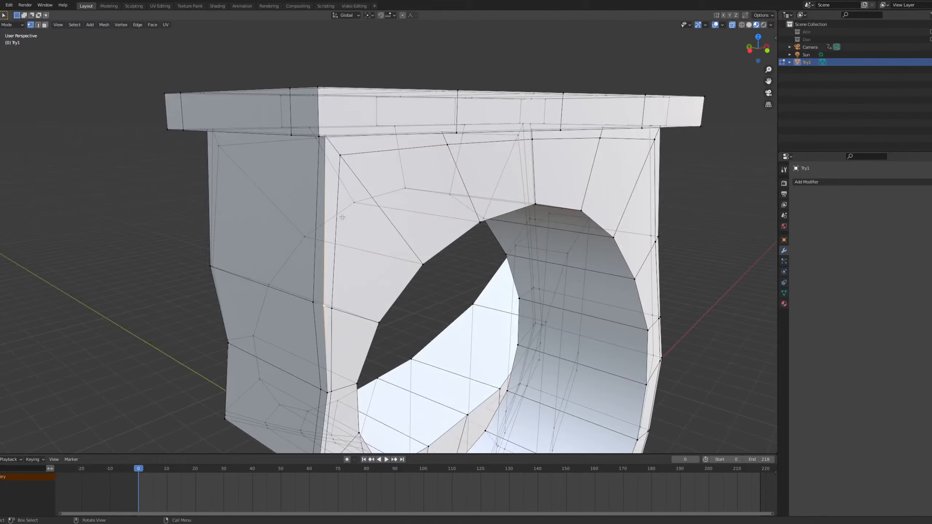
{"action": "middle_click_drag", "start_coordinate": [342, 218], "coordinate": [391, 139]}
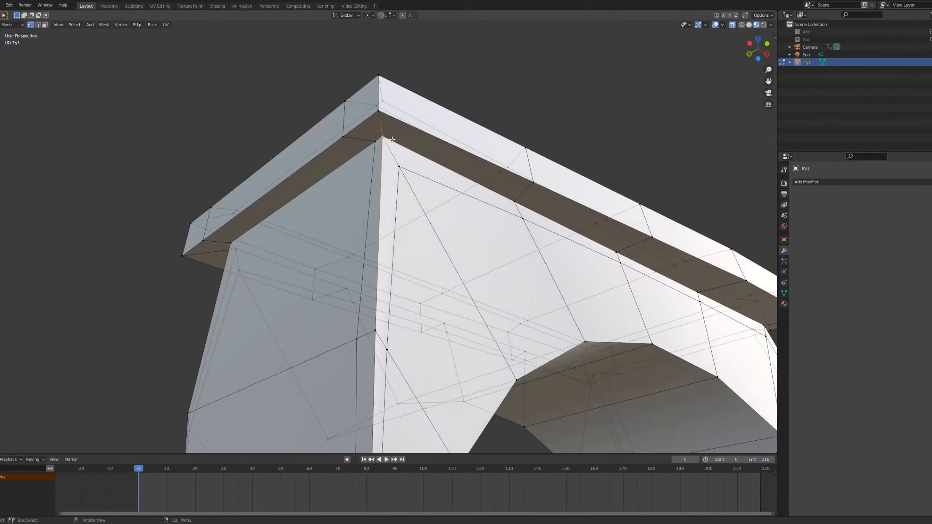
{"action": "scroll", "coordinate": [392, 140], "scroll_direction": "up", "scroll_amount": 6}
{"action": "scroll", "coordinate": [409, 107], "scroll_direction": "down", "scroll_amount": 3}
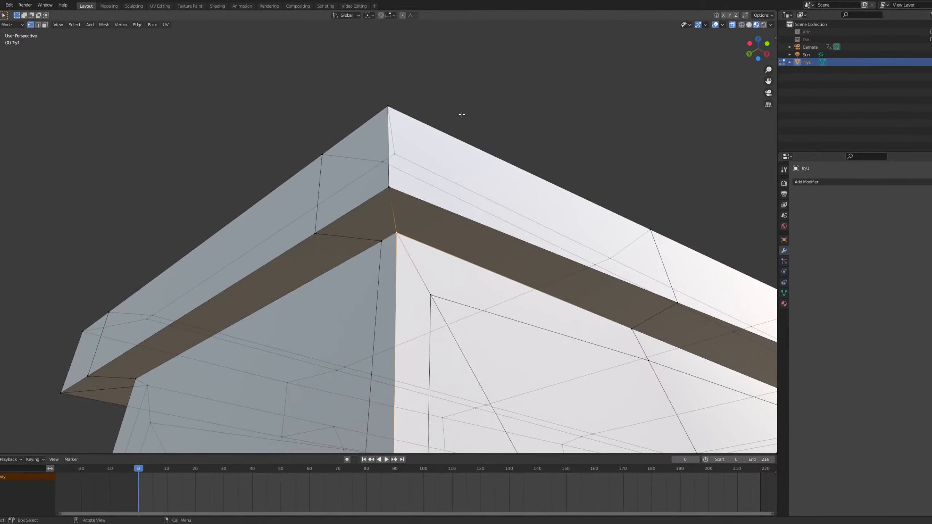
{"action": "key", "text": "KP_7"}
{"action": "middle_click_drag", "start_coordinate": [263, 329], "coordinate": [325, 245], "text": "shift"}
{"action": "scroll", "coordinate": [386, 268], "scroll_direction": "up", "scroll_amount": 3}
{"action": "key", "text": "g"}
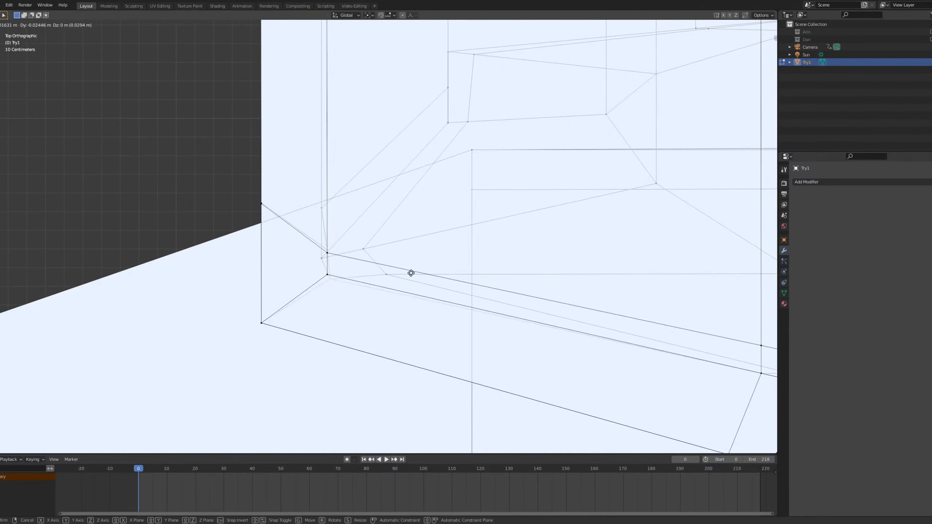
{"action": "left_click", "coordinate": [436, 260]}
Move the next middle vertex on the corner edge about 0.12 m along X and 0.16 m along Y in the top view.
{"action": "middle_click_drag", "start_coordinate": [436, 260], "coordinate": [349, 192]}
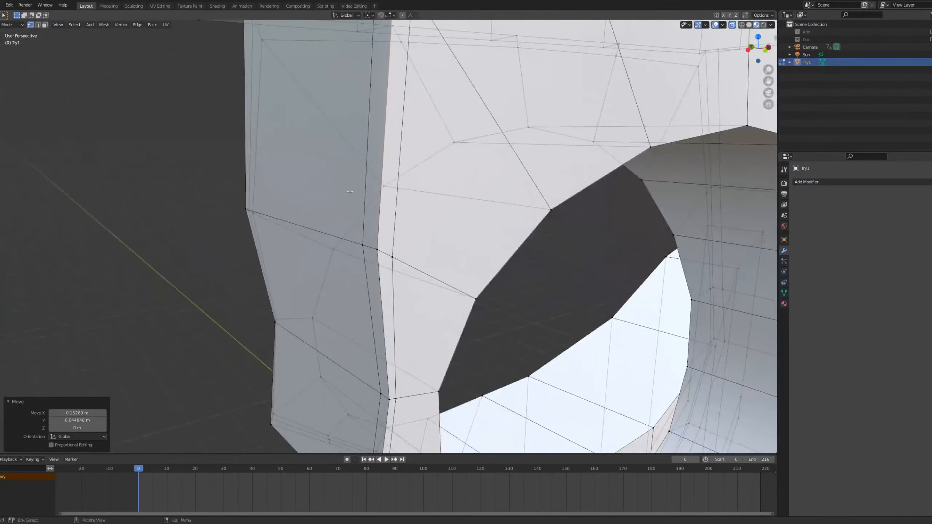
{"action": "left_click", "coordinate": [380, 250]}
{"action": "mouse_move", "coordinate": [381, 250]}
{"action": "middle_mouse_down"}
{"action": "mouse_move", "coordinate": [460, 206]}
{"action": "mouse_move", "coordinate": [377, 264]}
{"action": "middle_mouse_up"}
{"action": "key", "text": "KP_7"}
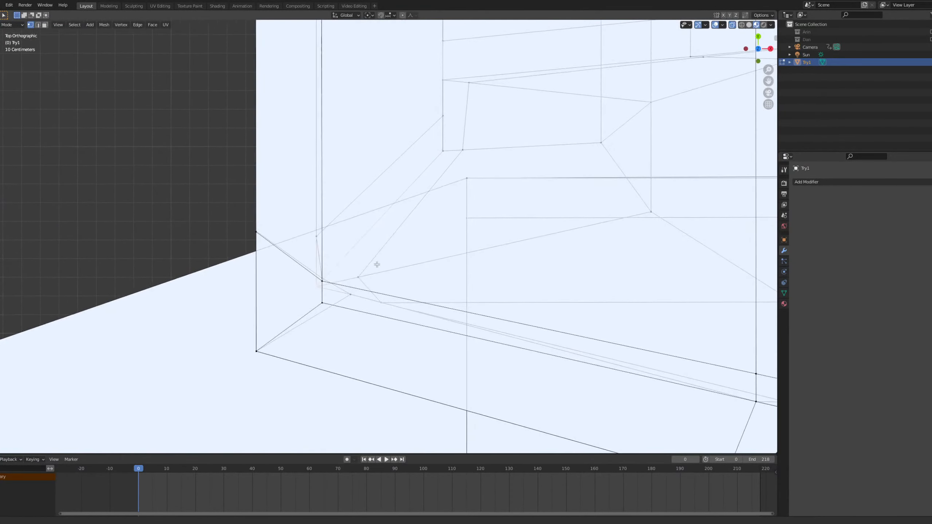
{"action": "scroll", "coordinate": [376, 254], "scroll_direction": "up", "scroll_amount": 4}
{"action": "key", "text": "g"}
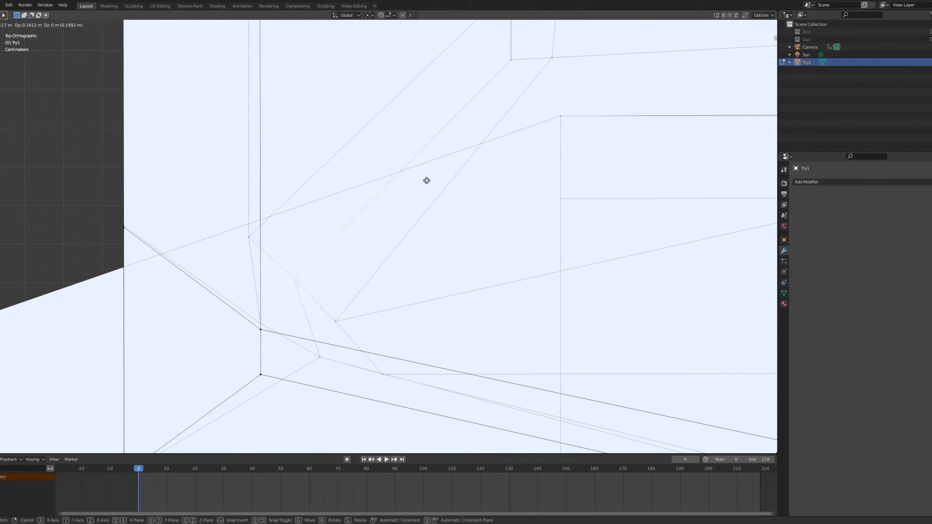
{"action": "left_click", "coordinate": [427, 180]}
Select the following corner edge vertex and move it inward in the top view, midway between its two neighbouring edge vertices.
{"action": "scroll", "coordinate": [426, 186], "scroll_direction": "down", "scroll_amount": 4}
{"action": "middle_click_drag", "start_coordinate": [425, 189], "coordinate": [374, 269], "text": "shift"}
{"action": "middle_click_drag", "start_coordinate": [373, 269], "coordinate": [380, 260]}
{"action": "left_click", "coordinate": [387, 254]}
{"action": "key", "text": "grave"}
{"action": "left_click", "coordinate": [425, 158]}
{"action": "scroll", "coordinate": [441, 238], "scroll_direction": "up", "scroll_amount": 5}
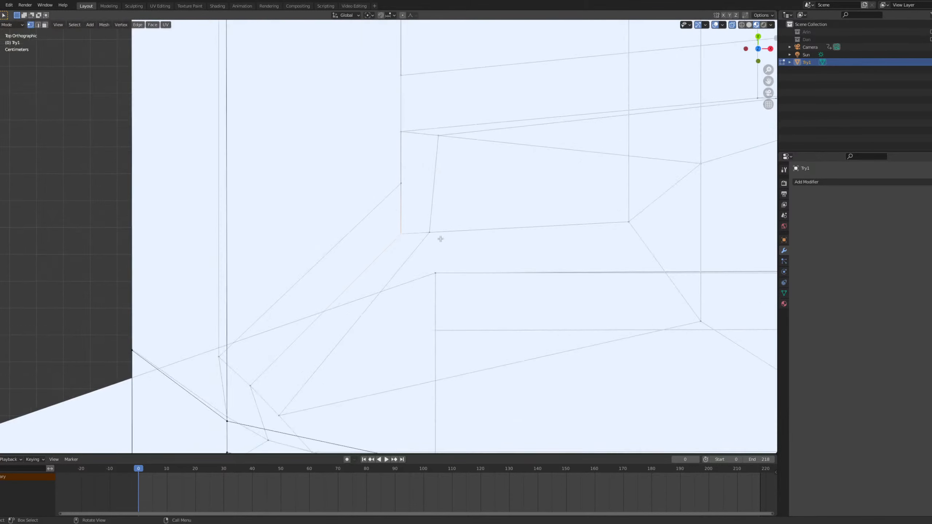
{"action": "middle_click_drag", "start_coordinate": [457, 220], "coordinate": [381, 257], "text": "shift"}
{"action": "key", "text": "g"}
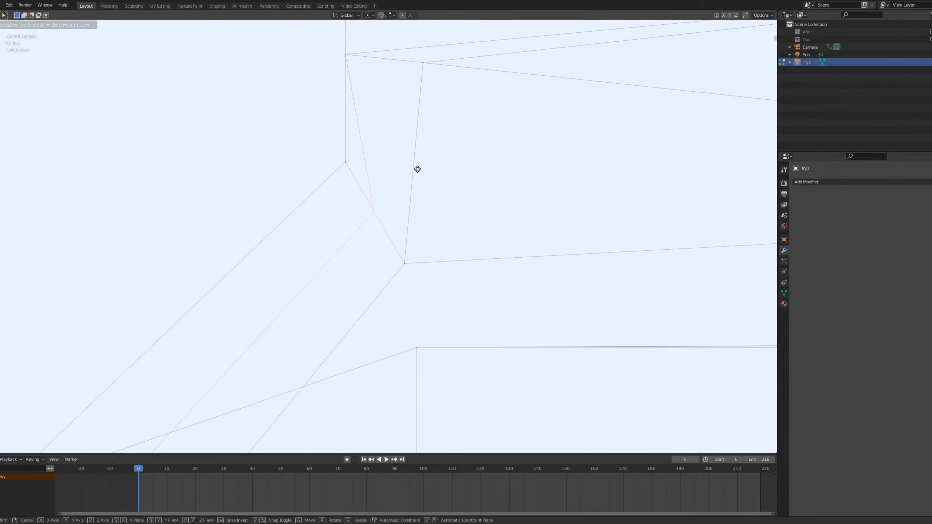
{"action": "left_click", "coordinate": [417, 169]}
Move the next corner edge vertex about 0.067 m along X and 0.103 m along Y in the top view.
{"action": "scroll", "coordinate": [412, 172], "scroll_direction": "down", "scroll_amount": 3}
{"action": "mouse_move", "coordinate": [413, 172]}
{"action": "middle_mouse_down", "text": "shift"}
{"action": "mouse_move", "coordinate": [333, 294]}
{"action": "mouse_move", "coordinate": [314, 300]}
{"action": "mouse_move", "coordinate": [339, 254]}
{"action": "mouse_move", "coordinate": [330, 281]}
{"action": "mouse_move", "coordinate": [345, 296]}
{"action": "middle_mouse_up", "text": "shift"}
{"action": "scroll", "coordinate": [334, 280], "scroll_direction": "down", "scroll_amount": 7}
{"action": "left_click", "coordinate": [593, 410]}
{"action": "key", "text": "KP_7"}
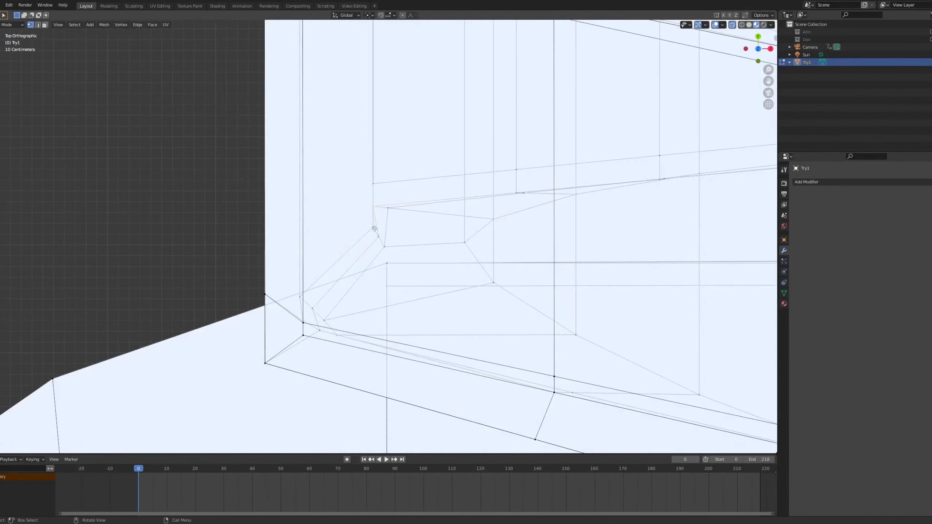
{"action": "scroll", "coordinate": [374, 228], "scroll_direction": "up", "scroll_amount": 8}
{"action": "key", "text": "g"}
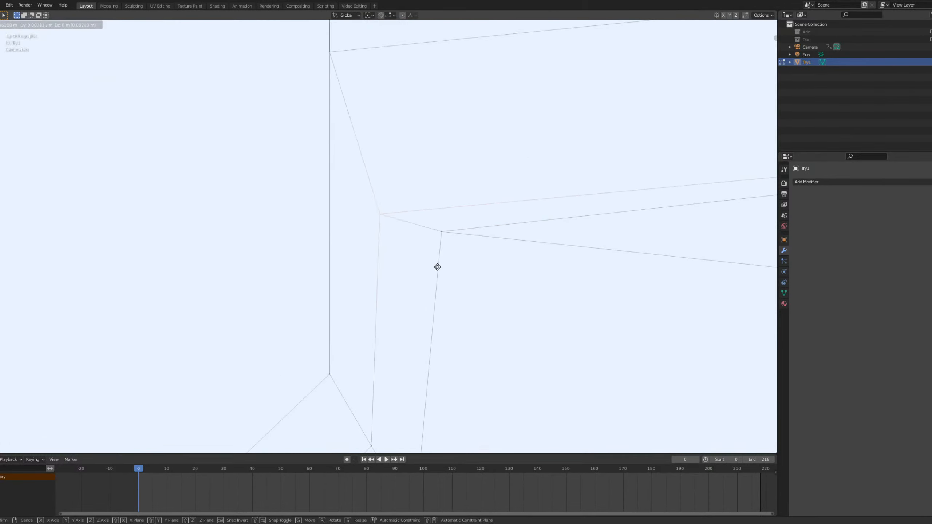
{"action": "left_click", "coordinate": [439, 192]}
{"action": "scroll", "coordinate": [412, 222], "scroll_direction": "down", "scroll_amount": 5}
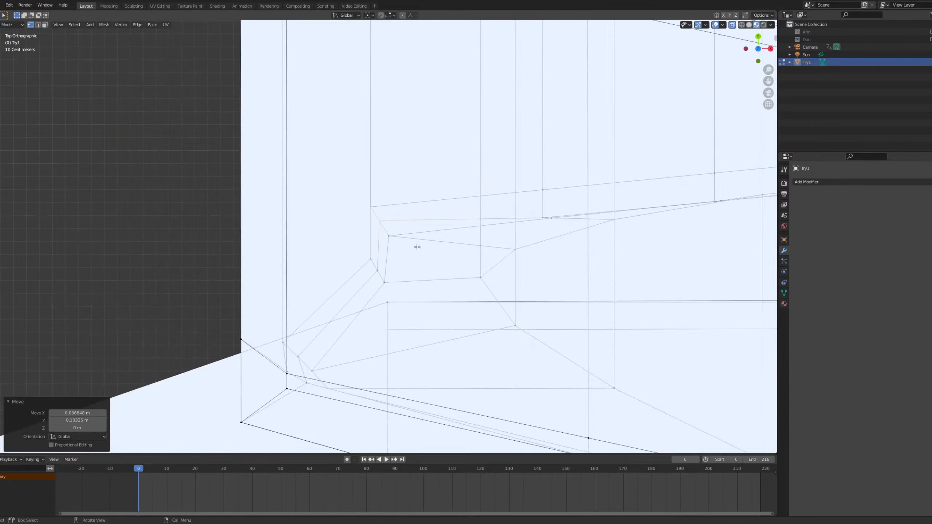
Move the next corner edge vertex about 0.032 m along X and 0.112 m along Y in the top view.
{"action": "middle_click_drag", "start_coordinate": [571, 214], "coordinate": [411, 305]}
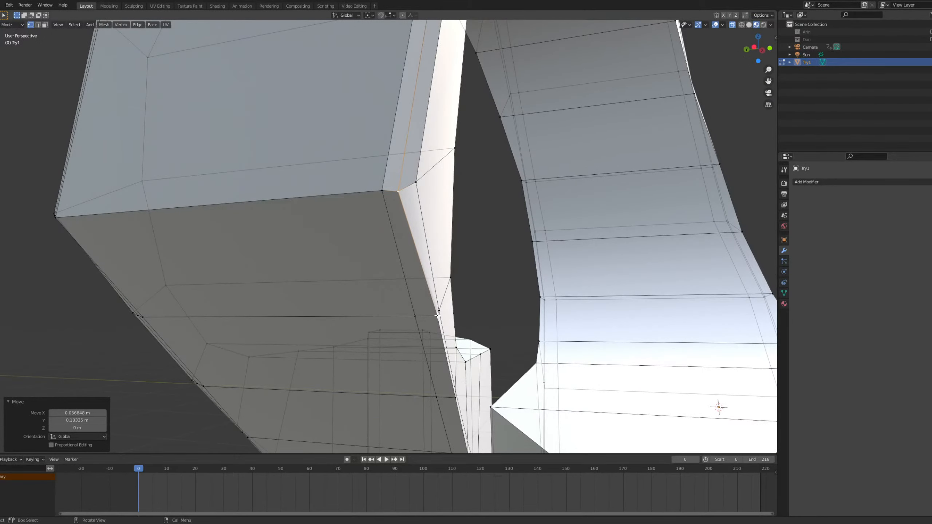
{"action": "key", "text": "KP_7"}
{"action": "middle_click_drag", "start_coordinate": [531, 235], "coordinate": [329, 254], "text": "shift"}
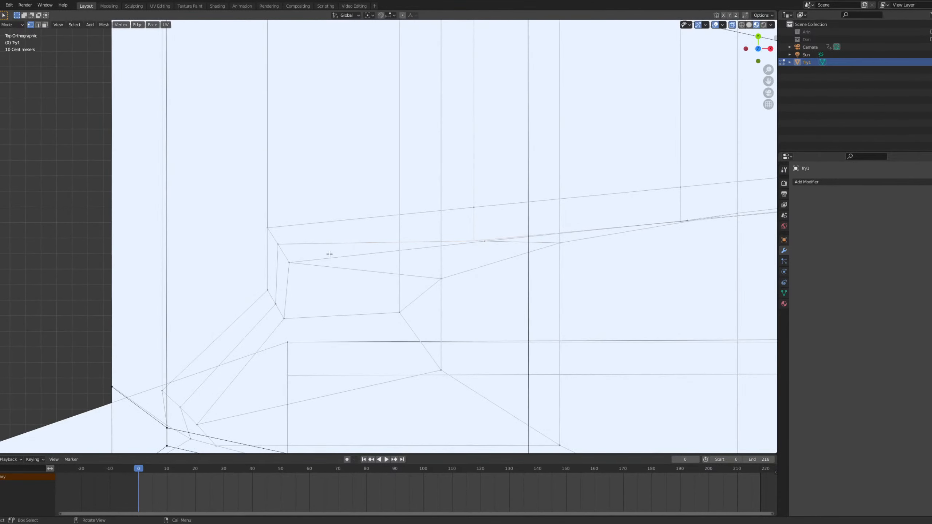
{"action": "scroll", "coordinate": [340, 251], "scroll_direction": "up", "scroll_amount": 6}
{"action": "key", "text": "g"}
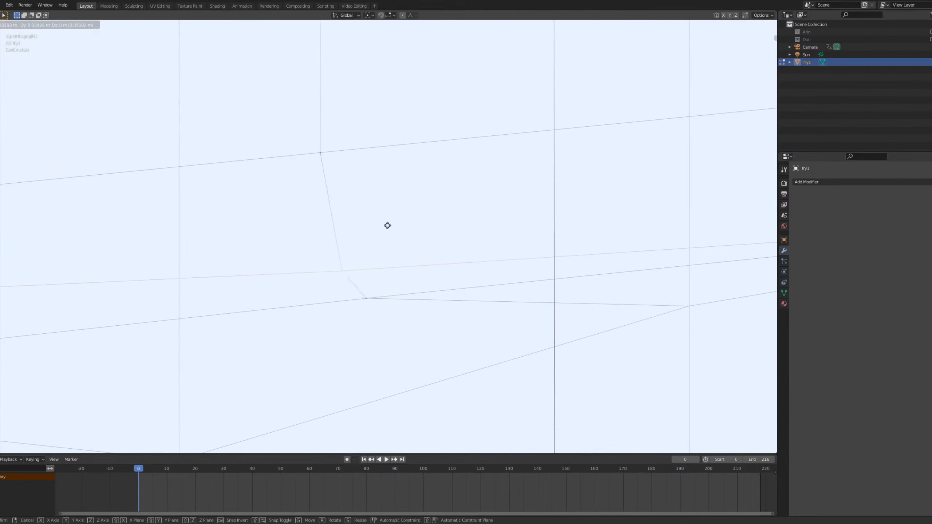
{"action": "left_click", "coordinate": [387, 178]}
Select the next vertex along the corner edge and place it halfway between the two adjacent edge vertices in the top view.
{"action": "scroll", "coordinate": [398, 206], "scroll_direction": "down", "scroll_amount": 4}
{"action": "middle_click_drag", "start_coordinate": [512, 236], "coordinate": [142, 303], "text": "shift"}
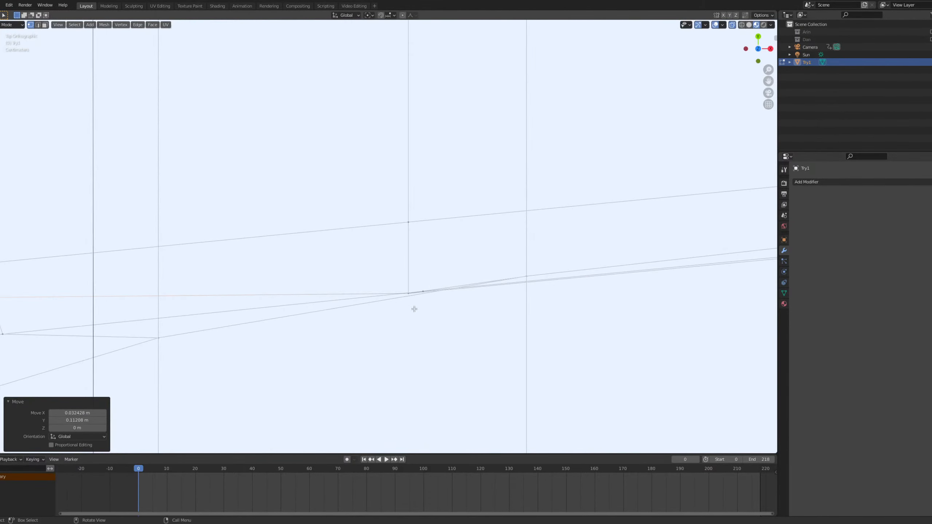
{"action": "left_click", "coordinate": [403, 287]}
{"action": "key", "text": "g"}
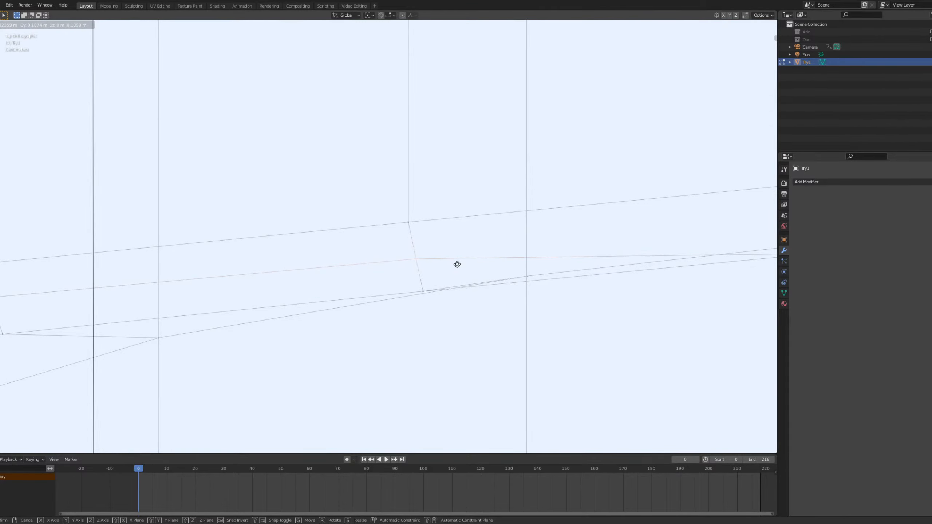
{"action": "left_click", "coordinate": [457, 264]}
Move the following corner edge vertex about 0.025 m along X and 0.117 m along Y in the top view.
{"action": "scroll", "coordinate": [551, 249], "scroll_direction": "down", "scroll_amount": 4}
{"action": "middle_click_drag", "start_coordinate": [576, 244], "coordinate": [440, 292], "text": "shift"}
{"action": "scroll", "coordinate": [381, 298], "scroll_direction": "up", "scroll_amount": 1}
{"action": "key", "text": "2"}
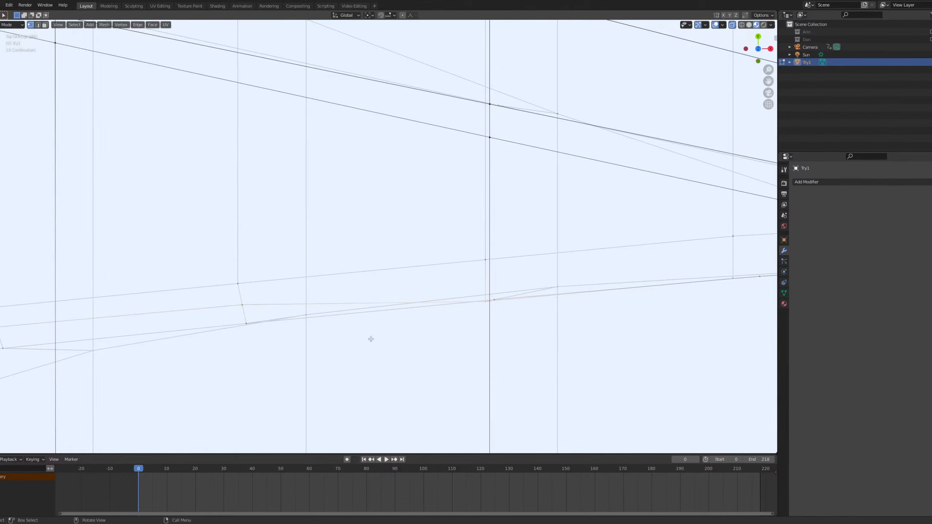
{"action": "scroll", "coordinate": [545, 326], "scroll_direction": "up", "scroll_amount": 3}
{"action": "middle_click_drag", "start_coordinate": [545, 326], "coordinate": [378, 326], "text": "shift"}
{"action": "key", "text": "g"}
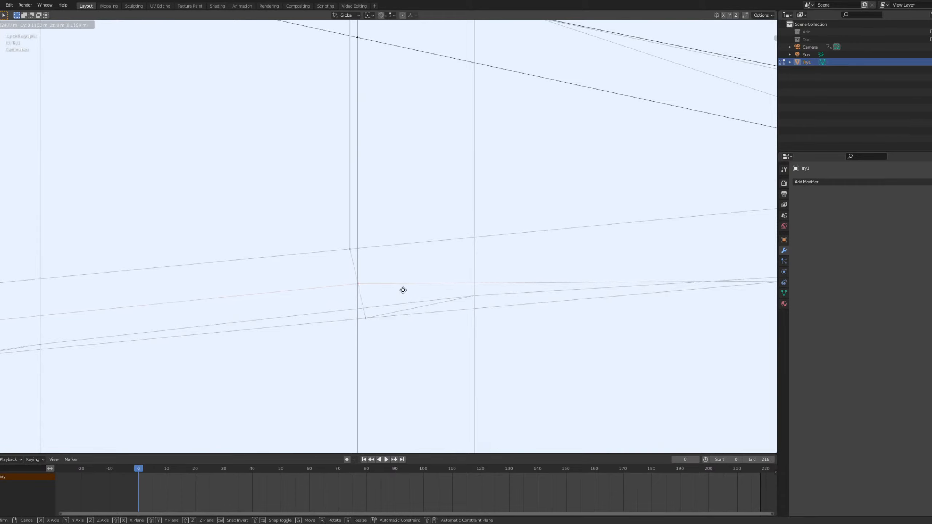
{"action": "left_click", "coordinate": [403, 290]}
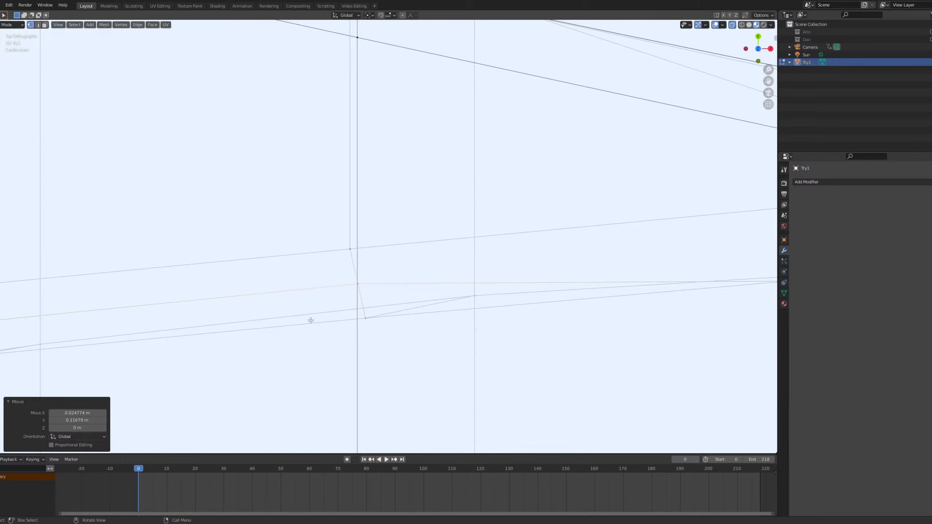
Move the last corner edge vertex in the row about 0.071 m along X and 0.120 m along Y in the top view.
{"action": "scroll", "coordinate": [477, 285], "scroll_direction": "down", "scroll_amount": 3}
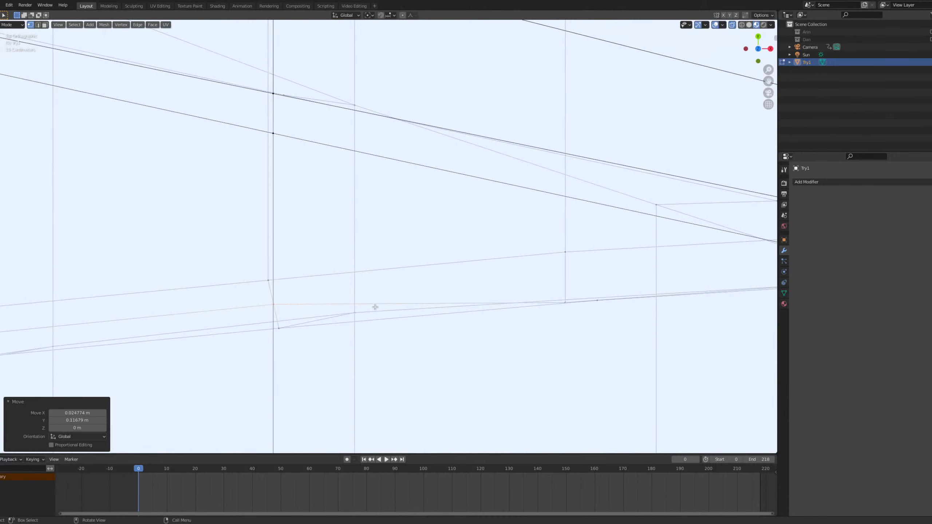
{"action": "key", "text": "2"}
{"action": "left_click_drag", "start_coordinate": [257, 278], "coordinate": [307, 318]}
{"action": "scroll", "coordinate": [616, 272], "scroll_direction": "up", "scroll_amount": 4}
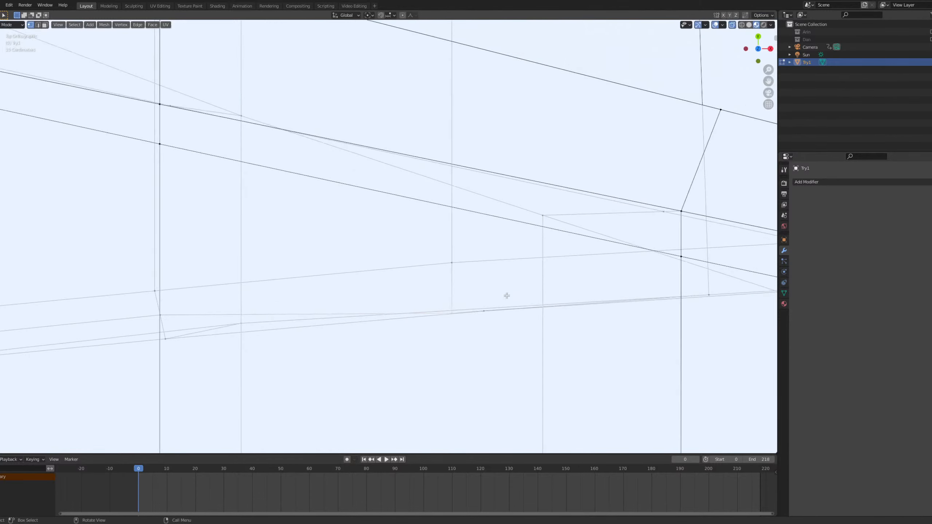
{"action": "key", "text": "g"}
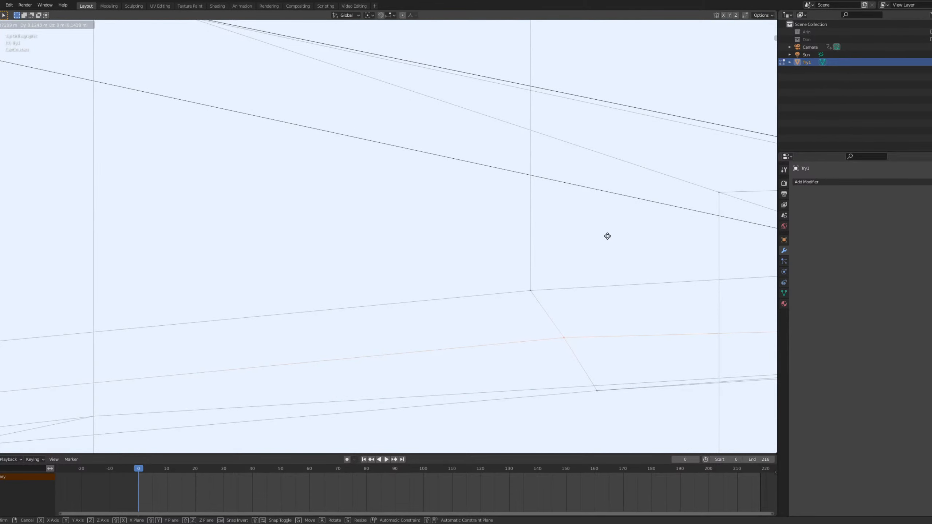
{"action": "left_click", "coordinate": [607, 237]}
Move the same vertex about 0.136 m along Z to level it with the bevel where the sloped underside meets the lower leg.
{"action": "scroll", "coordinate": [455, 277], "scroll_direction": "down", "scroll_amount": 5}
{"action": "middle_click_drag", "start_coordinate": [304, 318], "coordinate": [447, 226]}
{"action": "scroll", "coordinate": [398, 269], "scroll_direction": "down", "scroll_amount": 7}
{"action": "scroll", "coordinate": [427, 244], "scroll_direction": "up", "scroll_amount": 6}
{"action": "scroll", "coordinate": [415, 220], "scroll_direction": "down", "scroll_amount": 2}
{"action": "key", "text": "g"}
{"action": "key", "text": "y"}
{"action": "key", "text": "z"}
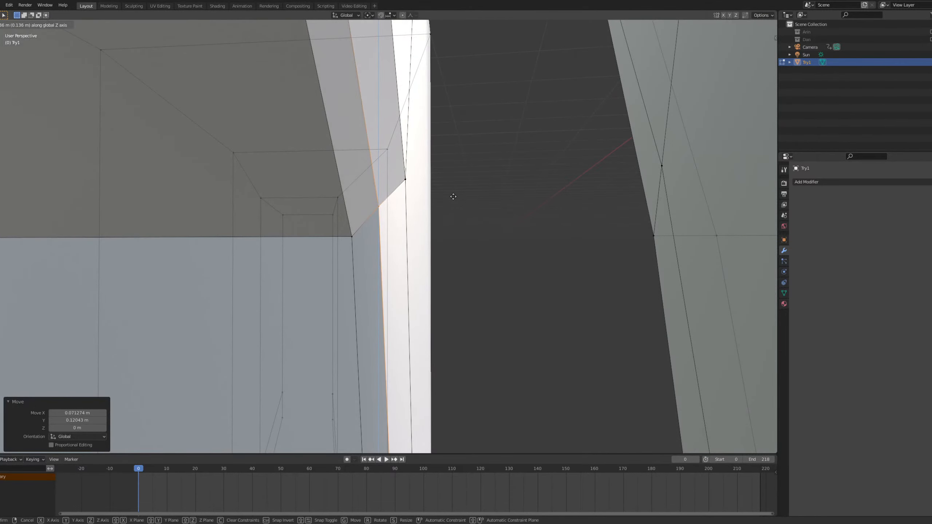
{"action": "left_click", "coordinate": [453, 196]}
Fine-tune the vertex's height along Z, finishing with a move of about 0.014 m, and check the corner's shading in Object Mode.
{"action": "key", "text": "g"}
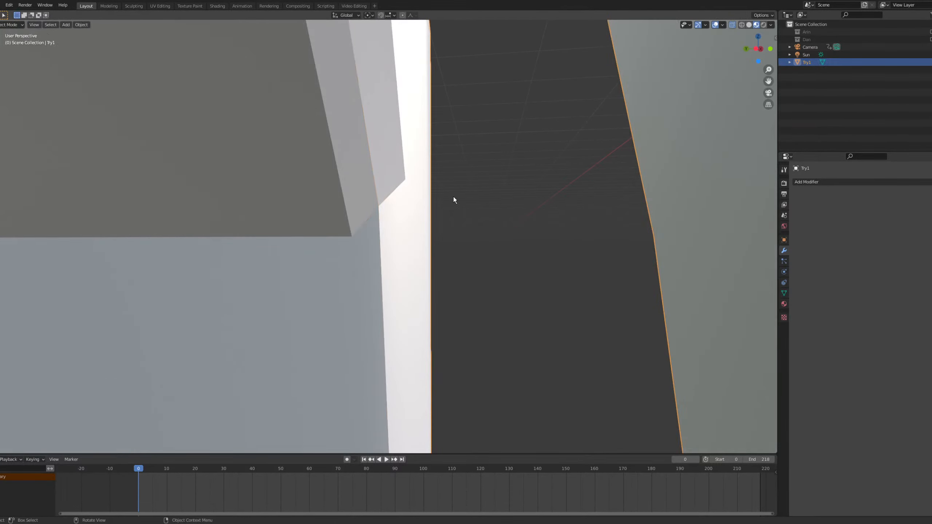
{"action": "key", "text": "z"}
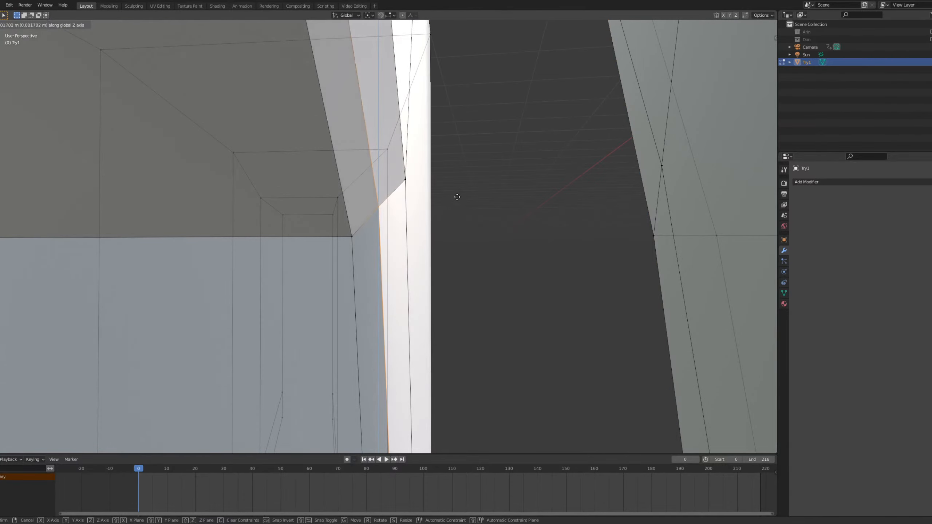
{"action": "left_click", "coordinate": [458, 194]}
{"action": "key", "text": "Tab"}
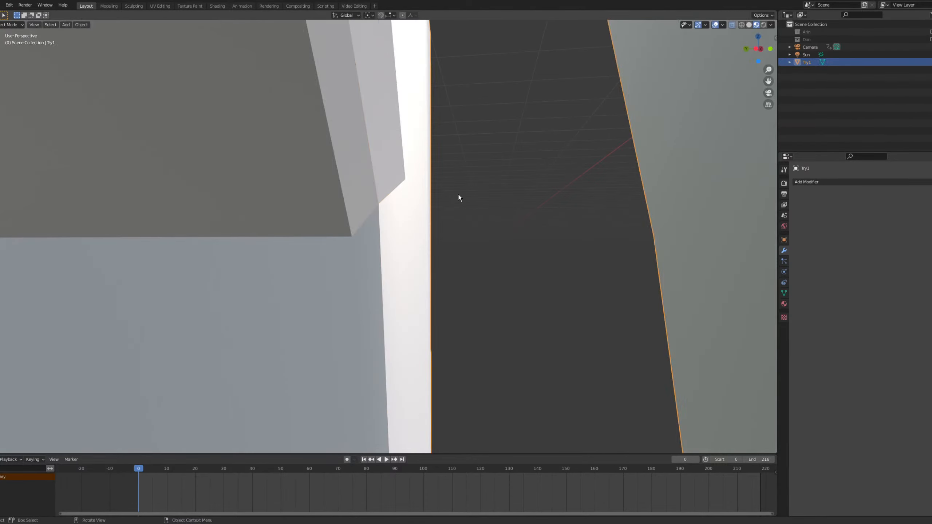
{"action": "key", "text": "Tab"}
{"action": "key", "text": "g"}
{"action": "key", "text": "z"}
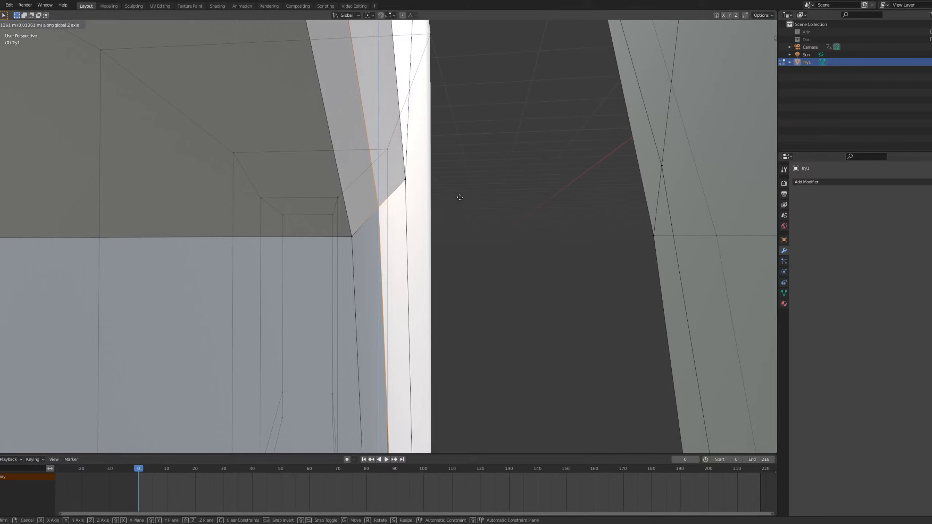
{"action": "left_click", "coordinate": [460, 197]}
{"action": "key", "text": "Tab"}
{"action": "middle_click_drag", "start_coordinate": [460, 199], "coordinate": [466, 245]}
In Edit Mode, move the next middle vertex up the sloped corner edge about 0.074 m along Z.
{"action": "key", "text": "Tab"}
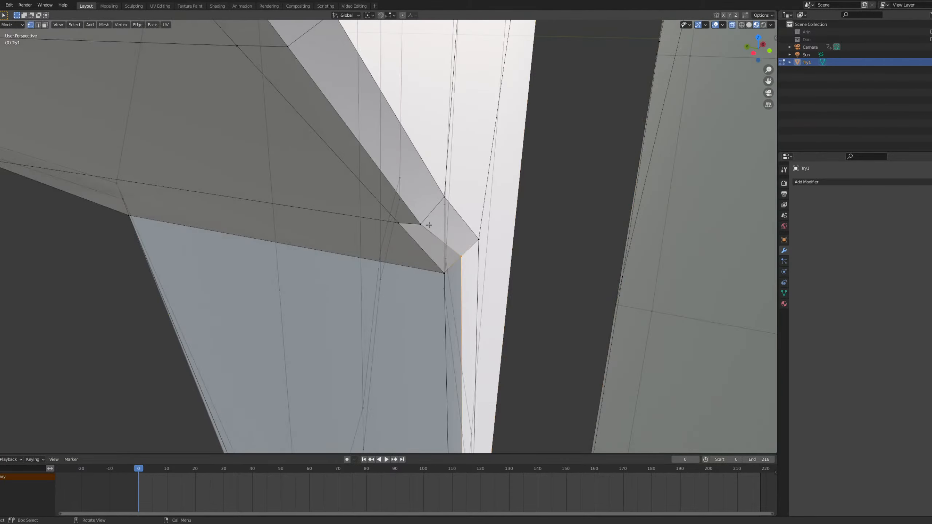
{"action": "left_click", "coordinate": [422, 225]}
{"action": "key", "text": "g"}
{"action": "key", "text": "z"}
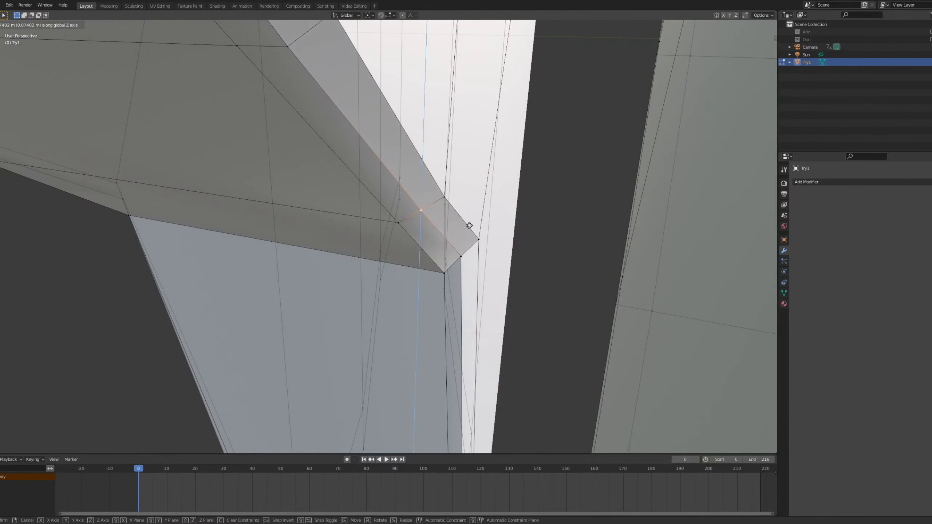
{"action": "left_click", "coordinate": [470, 225]}
Frame the selected vertex and fine-tune its height along Z, finishing with a move of about 0.003 m.
{"action": "middle_click_drag", "start_coordinate": [469, 225], "coordinate": [450, 219]}
{"action": "key", "text": "KP_Decimal"}
{"action": "key", "text": "g"}
{"action": "key", "text": "z"}
{"action": "left_click", "coordinate": [482, 231]}
{"action": "key", "text": "g"}
{"action": "key", "text": "z"}
{"action": "left_click", "coordinate": [443, 220]}
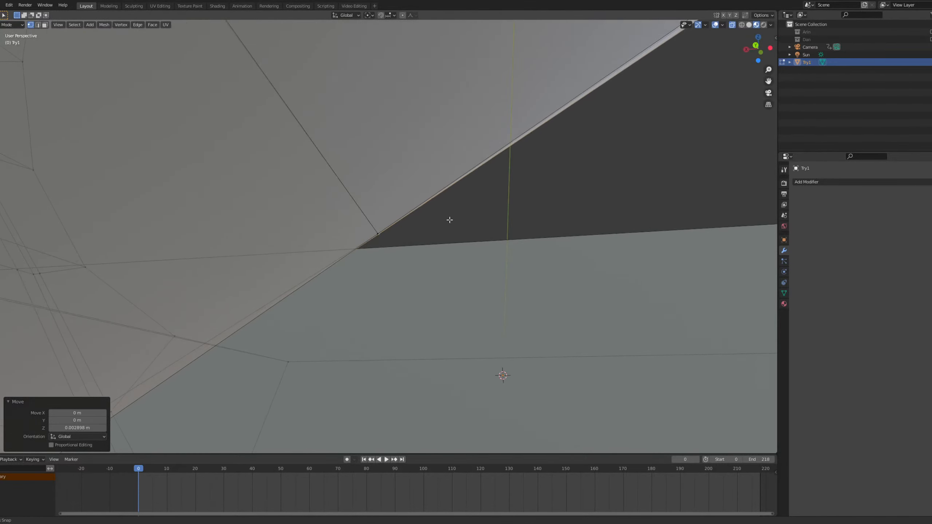
{"action": "key", "text": "g"}
{"action": "key", "text": "x"}
{"action": "right_click", "coordinate": [449, 218]}
{"action": "key", "text": "g"}
{"action": "key", "text": "y"}
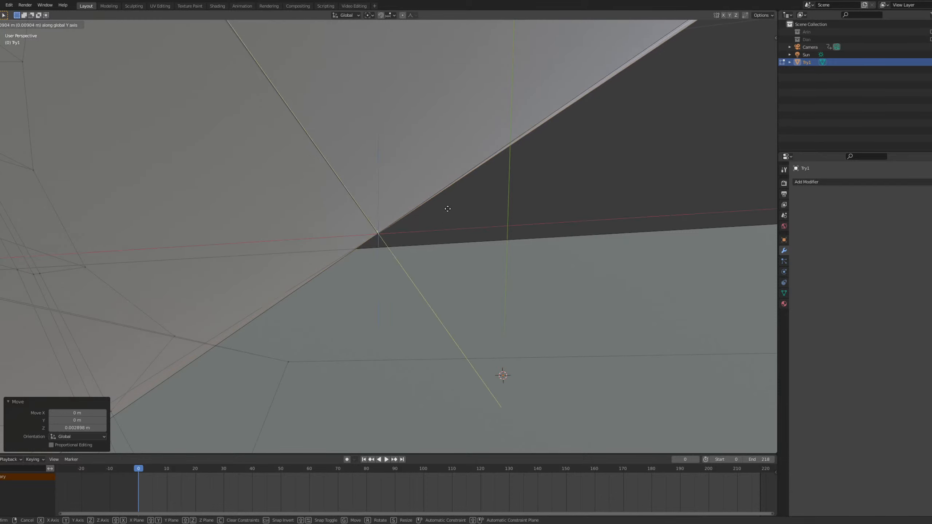
{"action": "right_click", "coordinate": [449, 212]}
Nudge the selected vertex about 0.0004 m along Z to align it with the sloped edge.
{"action": "key", "text": "g"}
{"action": "key", "text": "z"}
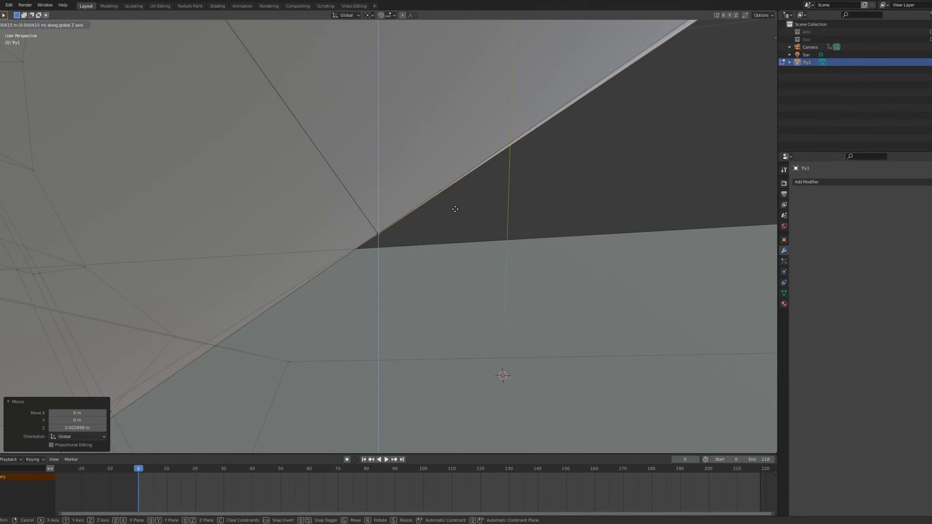
{"action": "left_click", "coordinate": [455, 209]}
Select the next middle vertex higher on the sloped corner edge and move it along Z into line with the bevel strip.
{"action": "middle_click_drag", "start_coordinate": [455, 209], "coordinate": [400, 243]}
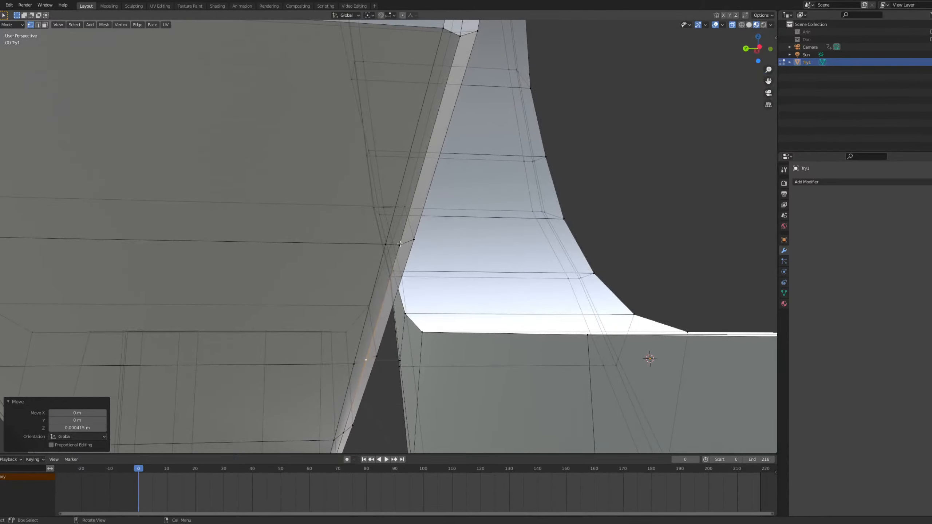
{"action": "left_click", "coordinate": [400, 244], "text": "alt"}
{"action": "middle_click_drag", "start_coordinate": [413, 260], "coordinate": [422, 279]}
{"action": "key", "text": "g"}
{"action": "key", "text": "z"}
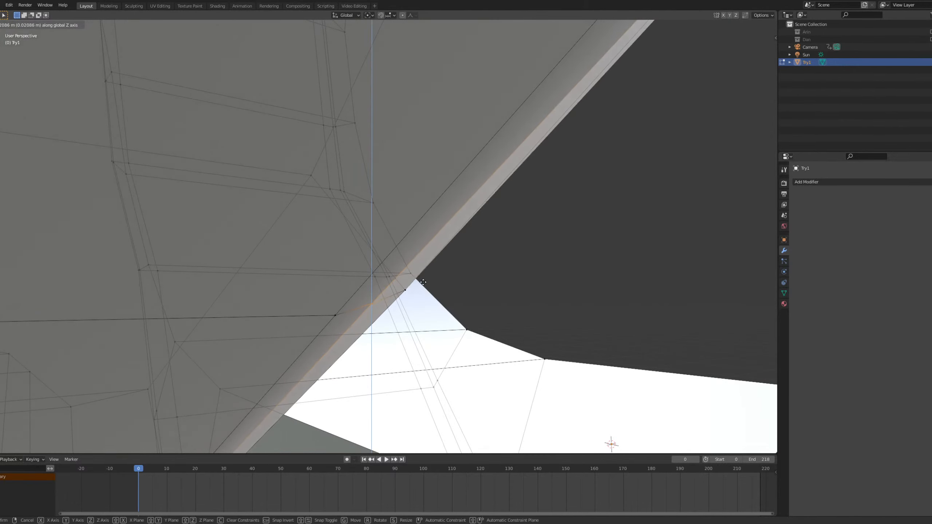
{"action": "left_click", "coordinate": [425, 278]}
Frame that vertex and refine its height with further small moves along Z until the bevel strip runs straight.
{"action": "middle_click_drag", "start_coordinate": [425, 277], "coordinate": [403, 214]}
{"action": "key", "text": "KP_Decimal"}
{"action": "key", "text": "g"}
{"action": "key", "text": "z"}
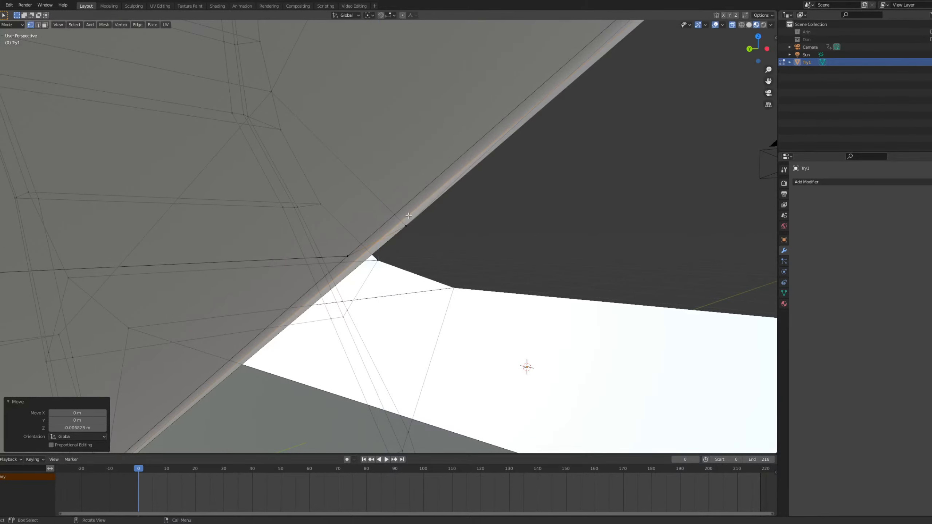
{"action": "mouse_move", "coordinate": [409, 216]}
{"action": "middle_mouse_down"}
{"action": "mouse_move", "coordinate": [431, 204]}
{"action": "mouse_move", "coordinate": [408, 215]}
{"action": "middle_mouse_up"}
{"action": "key", "text": "g"}
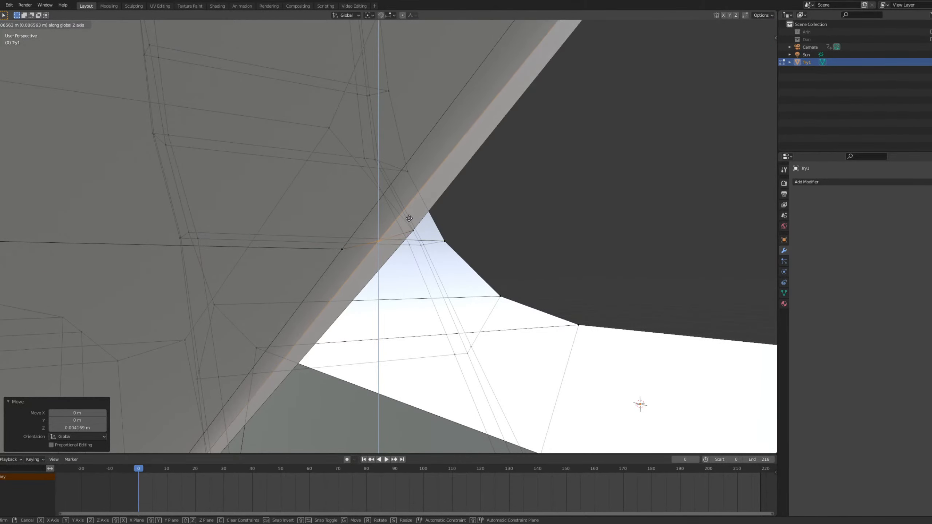
{"action": "left_click", "coordinate": [411, 217]}
Check the bevel strip in object mode and refine the selected middle vertex's height with further small moves along Z.
{"action": "scroll", "coordinate": [412, 217], "scroll_direction": "down", "scroll_amount": 7}
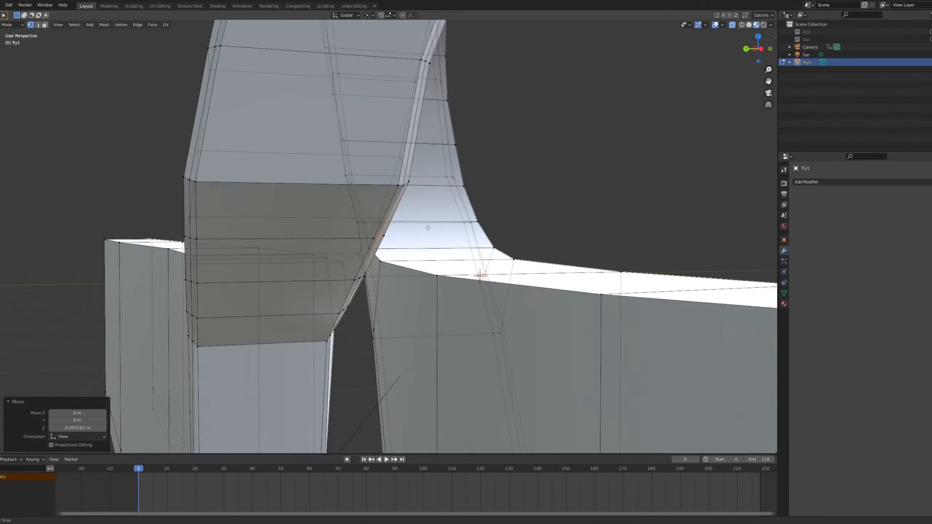
{"action": "middle_click_drag", "start_coordinate": [428, 227], "coordinate": [347, 258]}
{"action": "key", "text": "Tab"}
{"action": "scroll", "coordinate": [408, 238], "scroll_direction": "up", "scroll_amount": 6}
{"action": "key", "text": "Tab"}
{"action": "scroll", "coordinate": [409, 241], "scroll_direction": "down", "scroll_amount": 3}
{"action": "scroll", "coordinate": [406, 265], "scroll_direction": "up", "scroll_amount": 1}
{"action": "key", "text": "g"}
{"action": "key", "text": "z"}
{"action": "left_click", "coordinate": [456, 277]}
{"action": "key", "text": "g"}
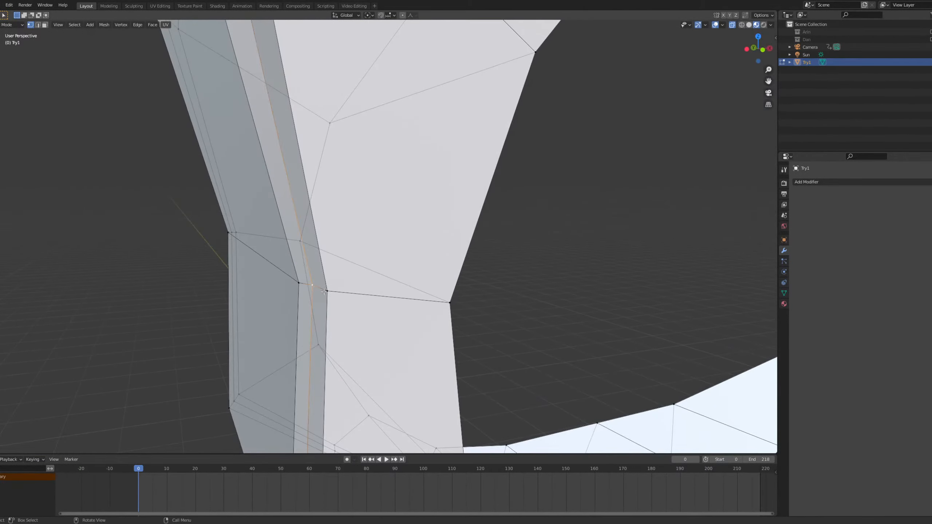
{"action": "key", "text": "z"}
{"action": "left_click", "coordinate": [358, 256]}
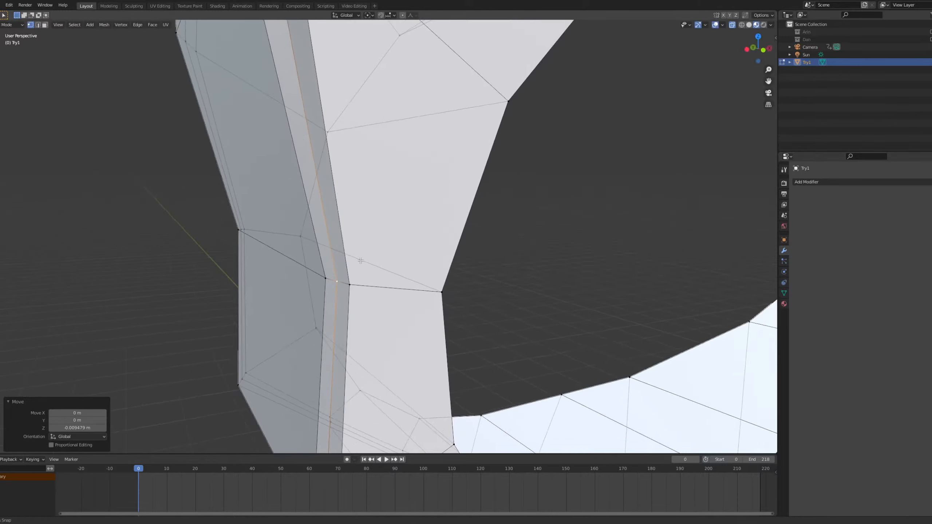
Select the middle vertex at the upper bend of the corner edge and lower it about 0.056 m along Z.
{"action": "key", "text": "KP_Decimal"}
{"action": "middle_click_drag", "start_coordinate": [349, 290], "coordinate": [418, 214]}
{"action": "scroll", "coordinate": [420, 211], "scroll_direction": "down", "scroll_amount": 5}
{"action": "middle_click_drag", "start_coordinate": [469, 139], "coordinate": [432, 116]}
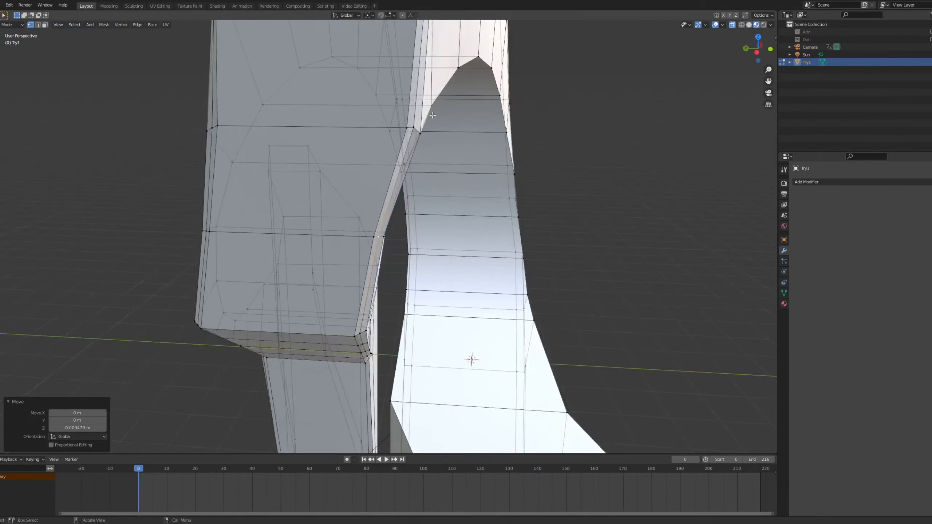
{"action": "left_click", "coordinate": [415, 123]}
{"action": "key", "text": "KP_Decimal"}
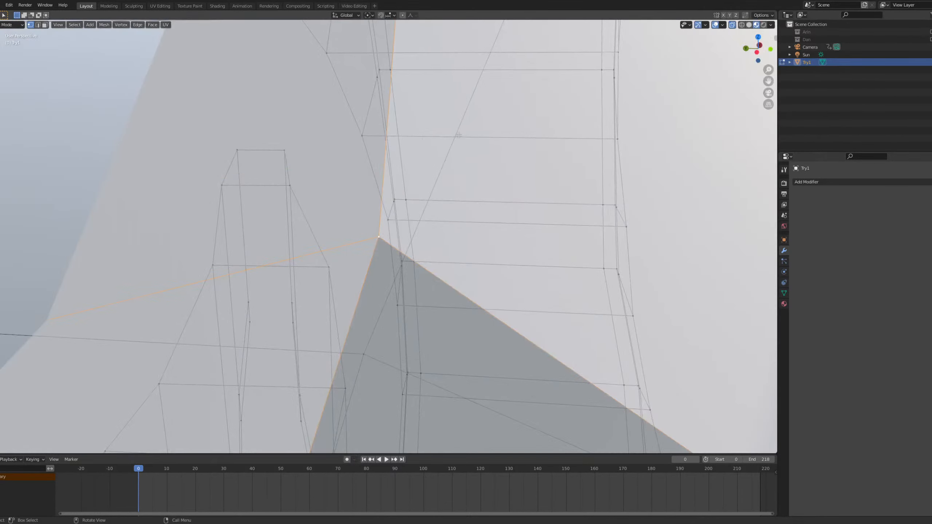
{"action": "scroll", "coordinate": [399, 175], "scroll_direction": "down", "scroll_amount": 2}
{"action": "middle_click_drag", "start_coordinate": [399, 174], "coordinate": [375, 170]}
{"action": "key", "text": "g"}
{"action": "key", "text": "z"}
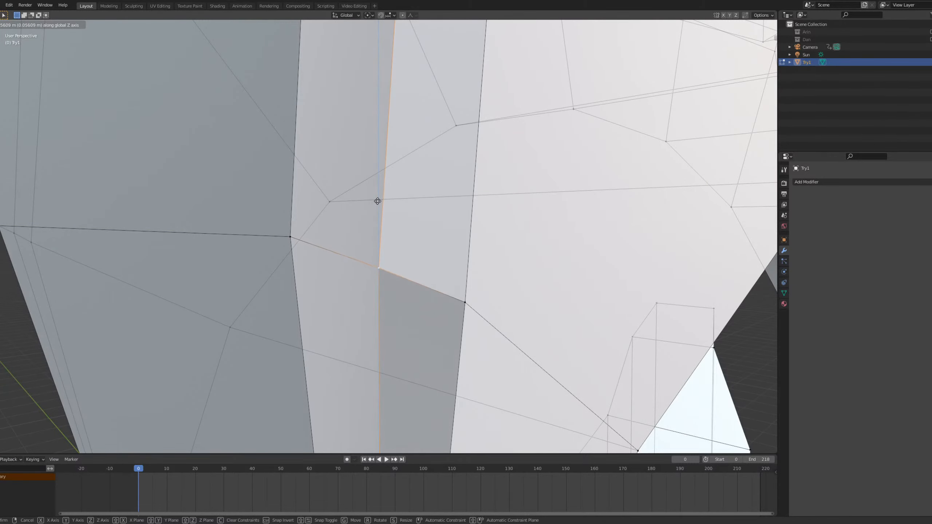
{"action": "left_click", "coordinate": [377, 201]}
{"action": "scroll", "coordinate": [377, 201], "scroll_direction": "down", "scroll_amount": 8}
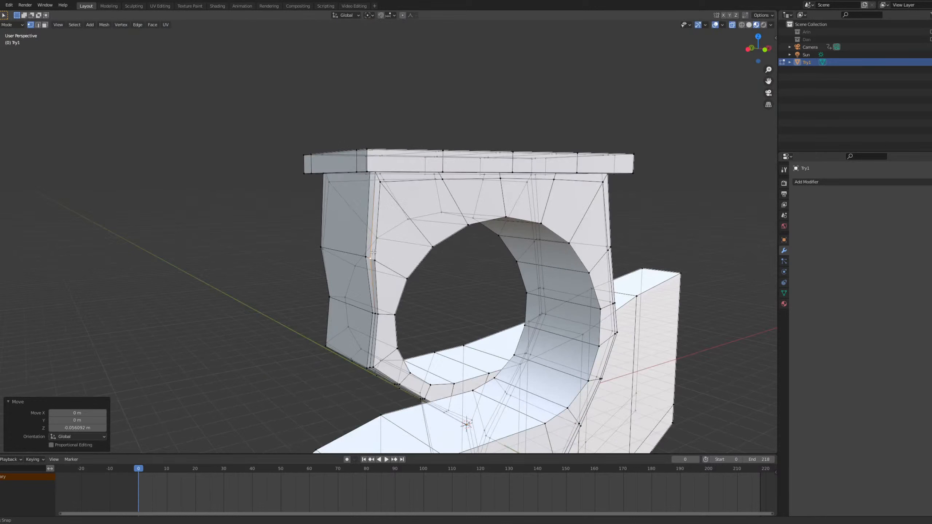
Check the softened corner in object mode, and try a Bevel modifier on the whole arch object.
{"action": "middle_click_drag", "start_coordinate": [373, 252], "coordinate": [401, 210]}
{"action": "key", "text": "Tab"}
{"action": "scroll", "coordinate": [364, 260], "scroll_direction": "up", "scroll_amount": 4}
{"action": "key", "text": "Tab"}
{"action": "scroll", "coordinate": [392, 263], "scroll_direction": "down", "scroll_amount": 4}
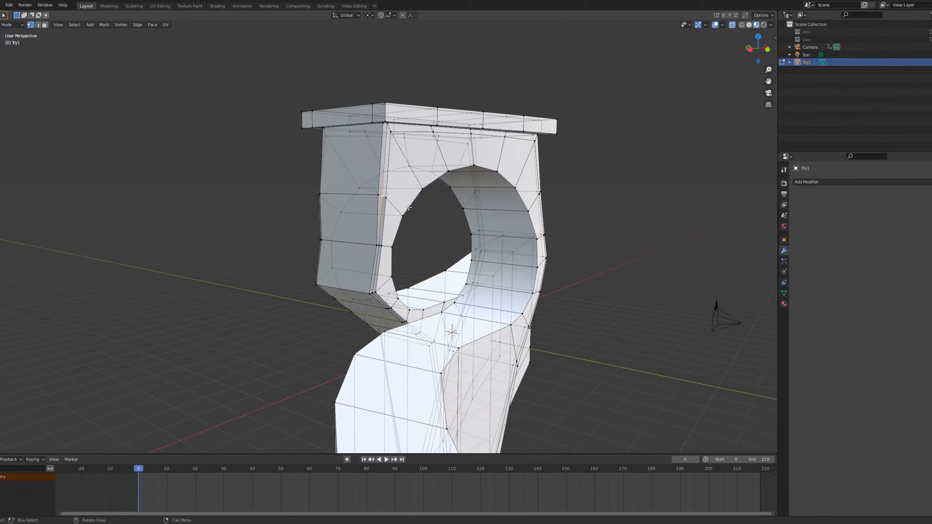
{"action": "scroll", "coordinate": [401, 210], "scroll_direction": "up", "scroll_amount": 2}
{"action": "key", "text": "Tab"}
{"action": "left_click", "coordinate": [813, 182]}
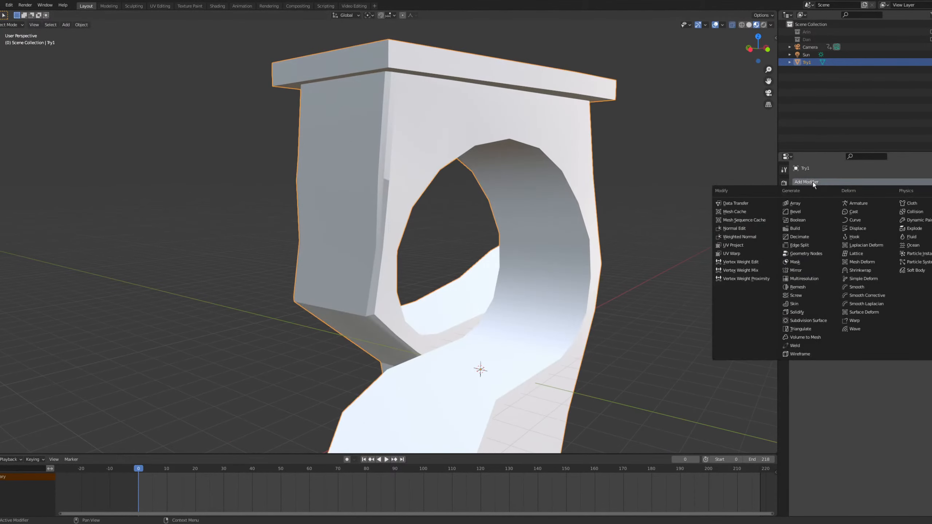
{"action": "left_click", "coordinate": [803, 212]}
Examine the beveled corners and opening rim from several sides and undo the Bevel modifier.
{"action": "middle_click_drag", "start_coordinate": [442, 218], "coordinate": [489, 223]}
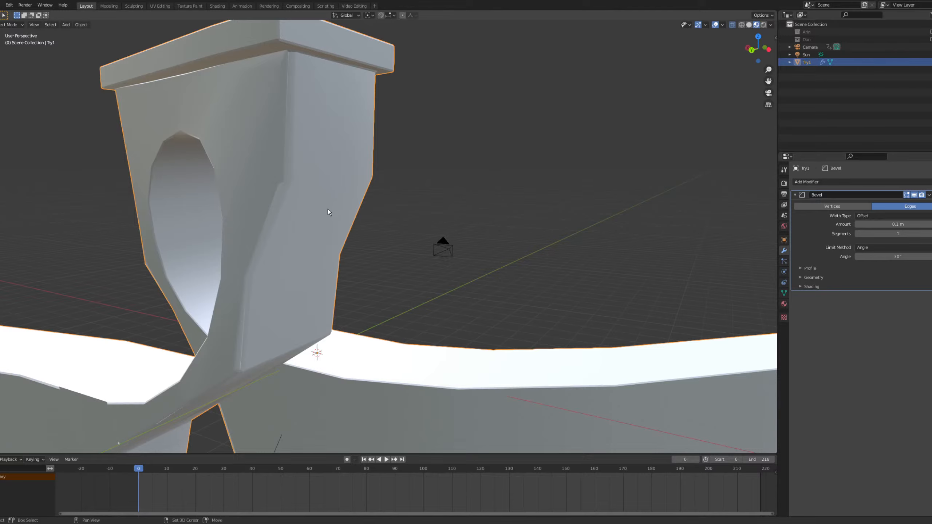
{"action": "middle_click_drag", "start_coordinate": [328, 208], "coordinate": [431, 224]}
{"action": "key", "text": "Tab"}
{"action": "scroll", "coordinate": [444, 186], "scroll_direction": "up", "scroll_amount": 3}
{"action": "key", "text": "Tab"}
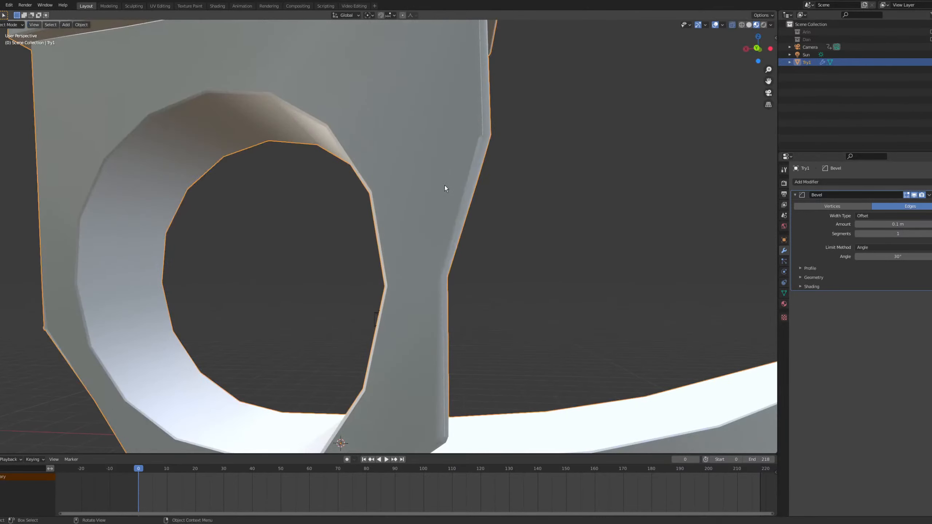
{"action": "key", "text": "Tab"}
{"action": "key", "text": "Tab"}
{"action": "key", "text": "ctrl+z"}
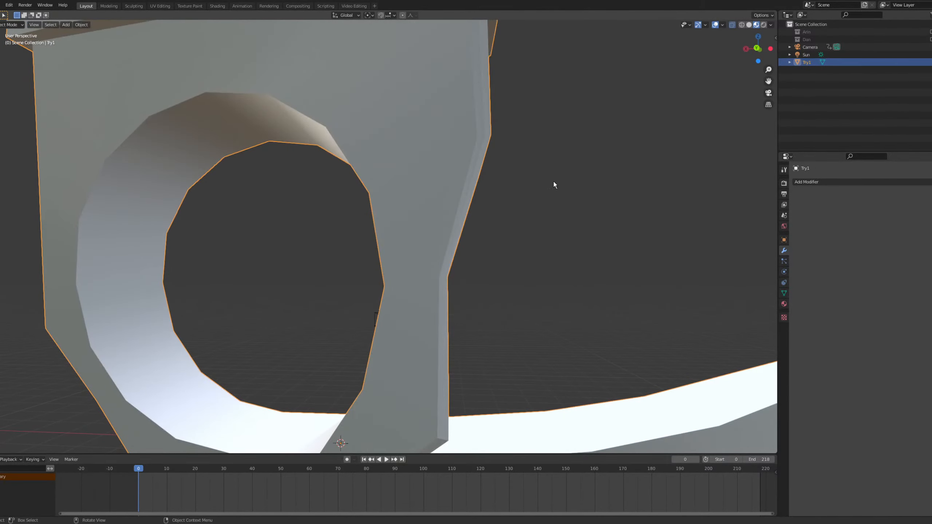
Try an Auto Smooth angle of 0° on the arch mesh, and turn Auto Smooth off.
{"action": "middle_click_drag", "start_coordinate": [553, 181], "coordinate": [378, 194]}
{"action": "key", "text": "Tab"}
{"action": "key", "text": "Tab"}
{"action": "middle_click_drag", "start_coordinate": [293, 193], "coordinate": [638, 217]}
{"action": "left_click", "coordinate": [783, 293]}
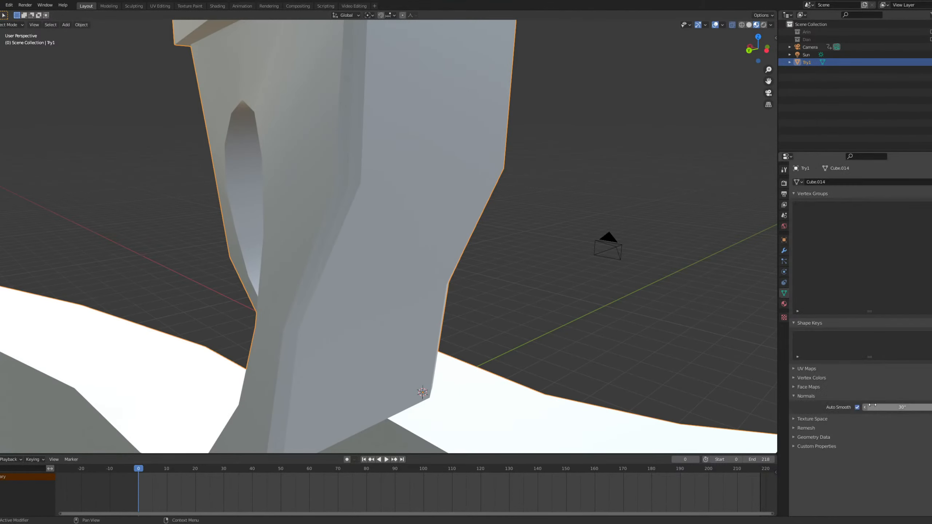
{"action": "mouse_move", "coordinate": [895, 407]}
{"action": "left_mouse_down"}
{"action": "mouse_move", "coordinate": [925, 407]}
{"action": "mouse_move", "coordinate": [866, 407]}
{"action": "left_mouse_up"}
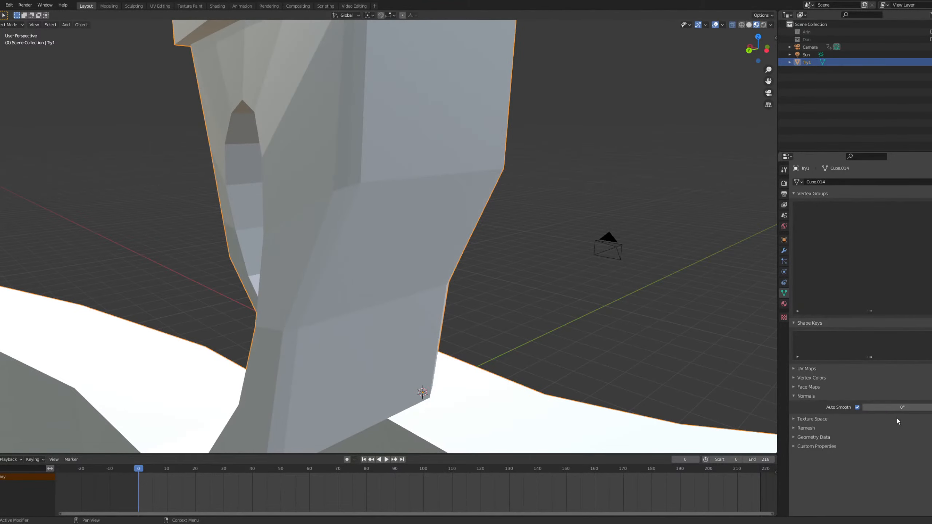
{"action": "left_click", "coordinate": [857, 407]}
In face selection mode, select the bevel strip faces running down the arch pillar's corner edge.
{"action": "mouse_move", "coordinate": [455, 286]}
{"action": "middle_mouse_down"}
{"action": "mouse_move", "coordinate": [442, 247]}
{"action": "mouse_move", "coordinate": [501, 257]}
{"action": "mouse_move", "coordinate": [432, 266]}
{"action": "mouse_move", "coordinate": [348, 230]}
{"action": "mouse_move", "coordinate": [320, 230]}
{"action": "middle_mouse_up"}
{"action": "key", "text": "Tab"}
{"action": "key", "text": "Tab"}
{"action": "key", "text": "Tab"}
{"action": "key", "text": "3"}
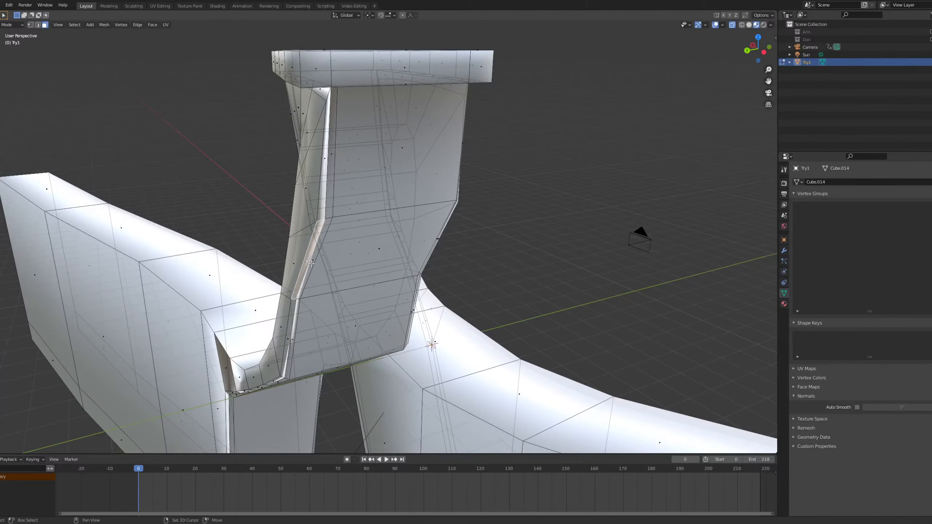
{"action": "middle_click_drag", "start_coordinate": [321, 275], "coordinate": [441, 228]}
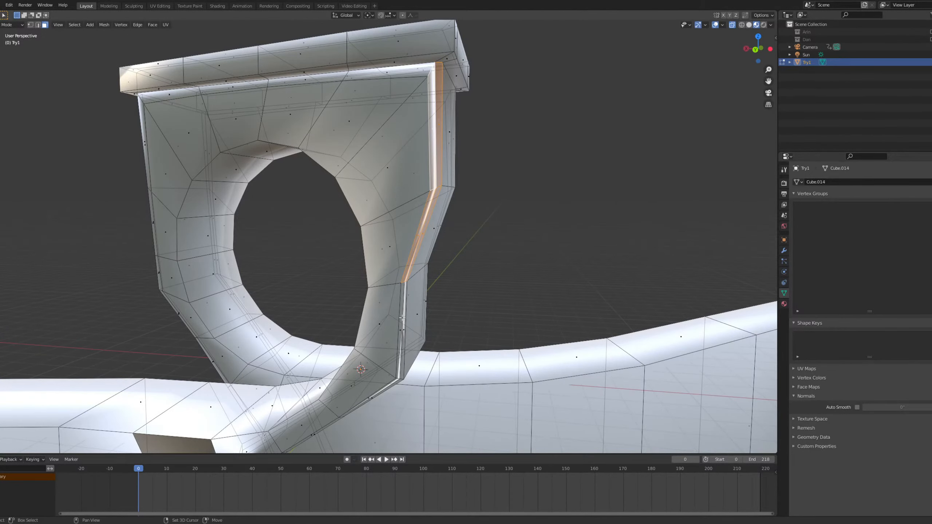
{"action": "middle_click_drag", "start_coordinate": [389, 340], "coordinate": [389, 162], "text": "ctrl"}
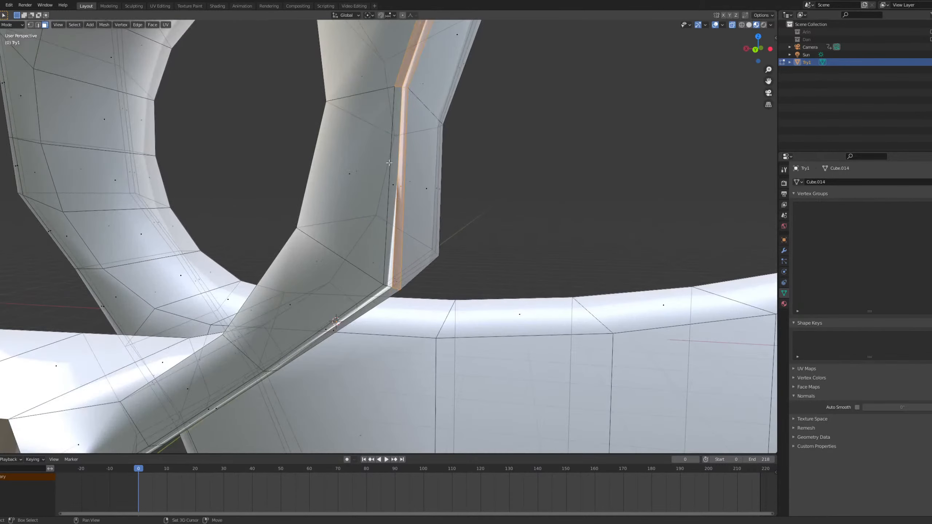
{"action": "middle_click_drag", "start_coordinate": [405, 196], "coordinate": [676, 208]}
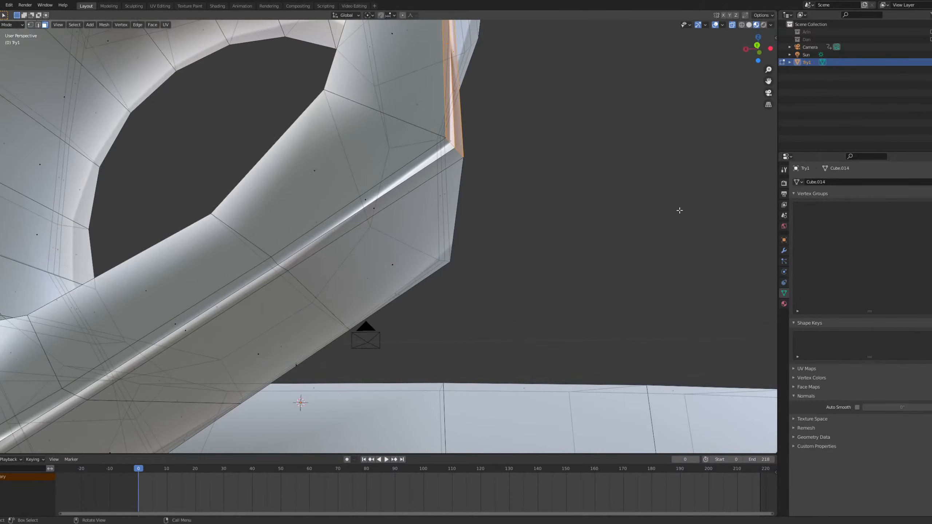
Turn Auto Smooth back on with an angle of 30°.
{"action": "left_click", "coordinate": [857, 407]}
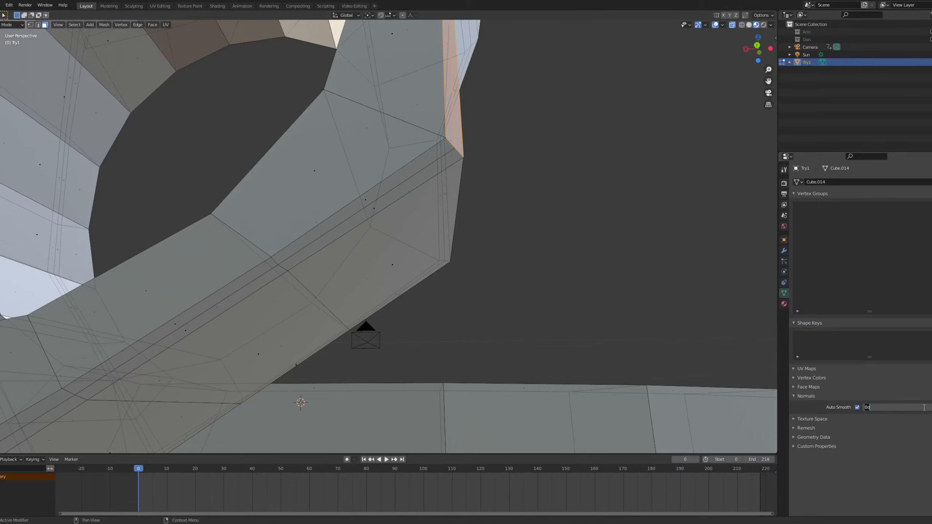
{"action": "key", "text": "Return"}
{"action": "middle_click_drag", "start_coordinate": [392, 236], "coordinate": [365, 227]}
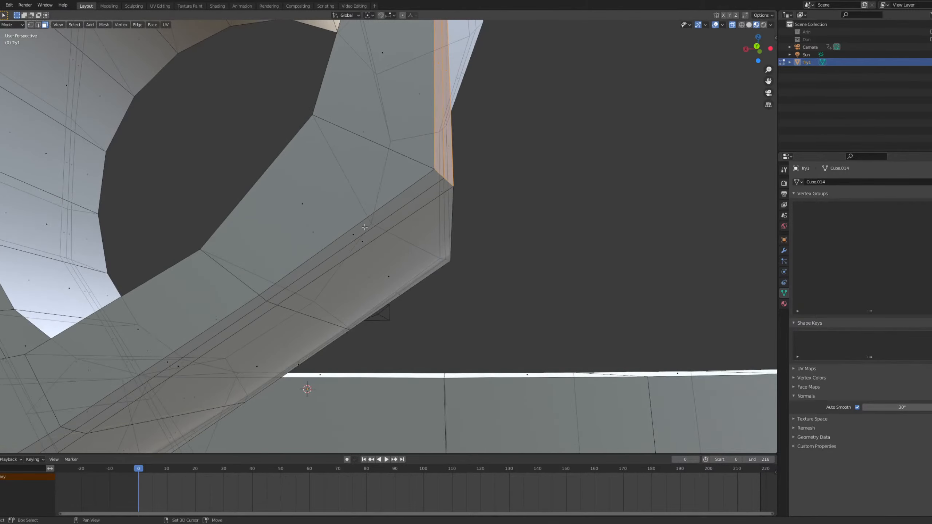
Add the strip faces along the slanted underside and down the wall corner to the selection, and delete all selected faces.
{"action": "middle_click_drag", "start_coordinate": [334, 291], "coordinate": [314, 256], "text": "shift"}
{"action": "middle_click_drag", "start_coordinate": [253, 294], "coordinate": [373, 209], "text": "shift"}
{"action": "left_click_drag", "start_coordinate": [396, 202], "coordinate": [417, 230], "text": "shift"}
{"action": "middle_click_drag", "start_coordinate": [311, 286], "coordinate": [310, 259], "text": "shift"}
{"action": "left_click_drag", "start_coordinate": [180, 281], "coordinate": [220, 313], "text": "shift"}
{"action": "scroll", "coordinate": [221, 313], "scroll_direction": "down", "scroll_amount": 5}
{"action": "middle_click_drag", "start_coordinate": [197, 319], "coordinate": [248, 213], "text": "shift"}
{"action": "middle_click_drag", "start_coordinate": [263, 325], "coordinate": [268, 202], "text": "shift"}
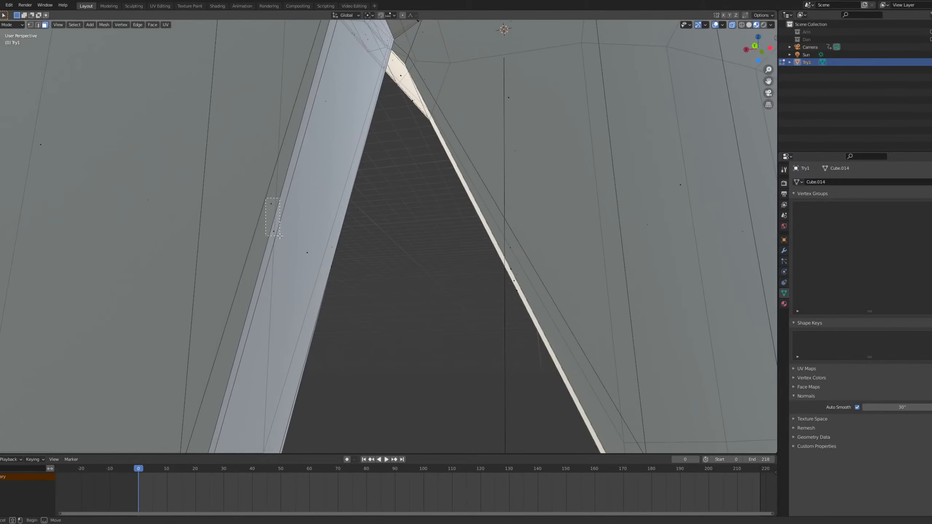
{"action": "left_click_drag", "start_coordinate": [279, 236], "coordinate": [280, 237], "text": "shift"}
{"action": "scroll", "coordinate": [291, 242], "scroll_direction": "down", "scroll_amount": 3}
{"action": "scroll", "coordinate": [291, 242], "scroll_direction": "up", "scroll_amount": 1}
{"action": "key", "text": "x"}
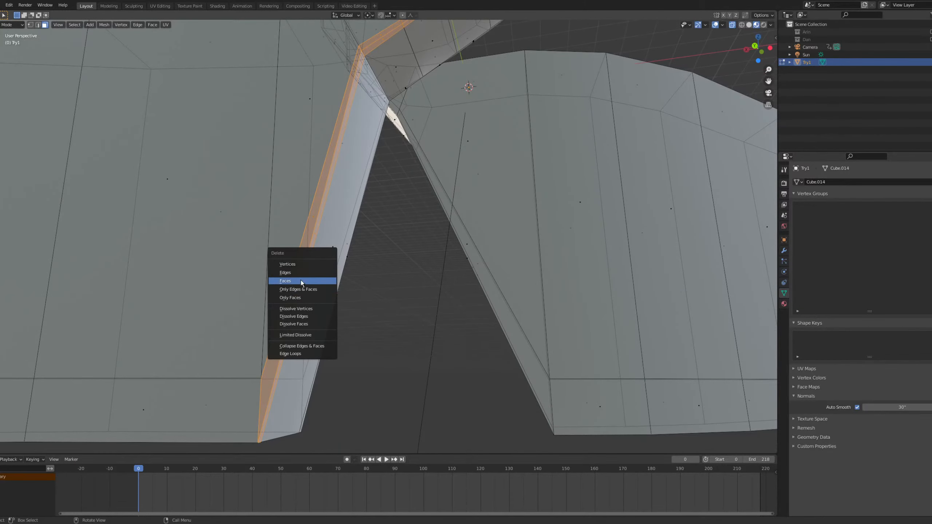
{"action": "left_click", "coordinate": [300, 281]}
Fill the open gap along the pillar's corner with single flat faces between its opposite edges, continuing onto the slanted underside.
{"action": "scroll", "coordinate": [381, 260], "scroll_direction": "down", "scroll_amount": 4}
{"action": "middle_click_drag", "start_coordinate": [380, 260], "coordinate": [360, 264]}
{"action": "scroll", "coordinate": [380, 348], "scroll_direction": "up", "scroll_amount": 1}
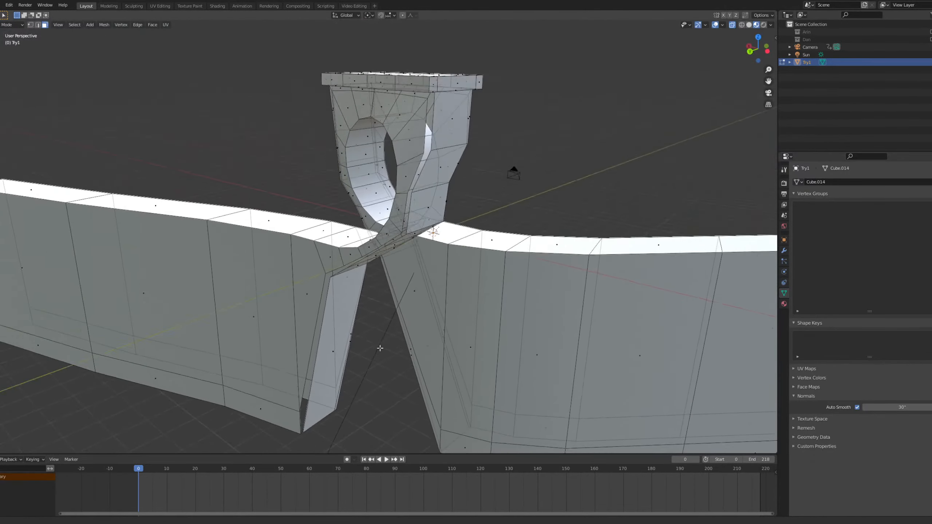
{"action": "middle_click_drag", "start_coordinate": [379, 348], "coordinate": [365, 388], "text": "shift"}
{"action": "middle_click_drag", "start_coordinate": [409, 290], "coordinate": [409, 326]}
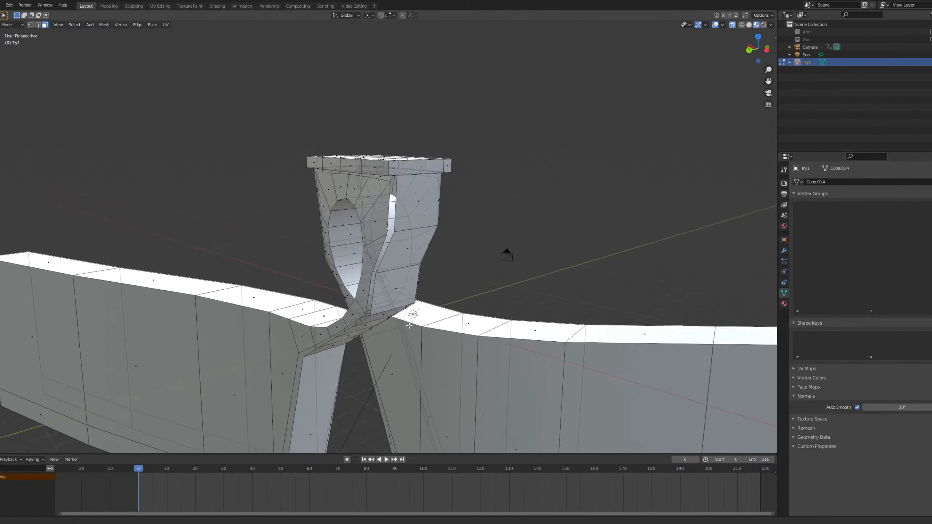
{"action": "scroll", "coordinate": [409, 326], "scroll_direction": "up", "scroll_amount": 4}
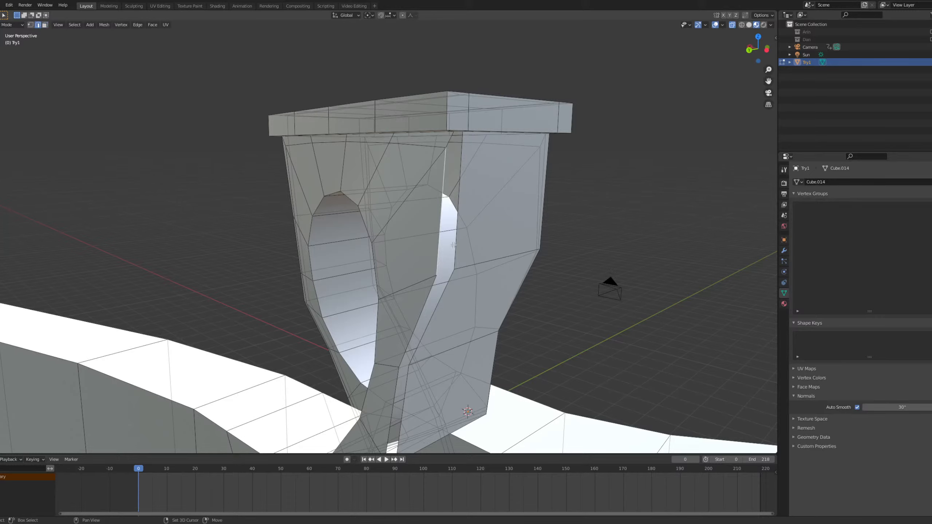
{"action": "middle_click_drag", "start_coordinate": [435, 309], "coordinate": [513, 249]}
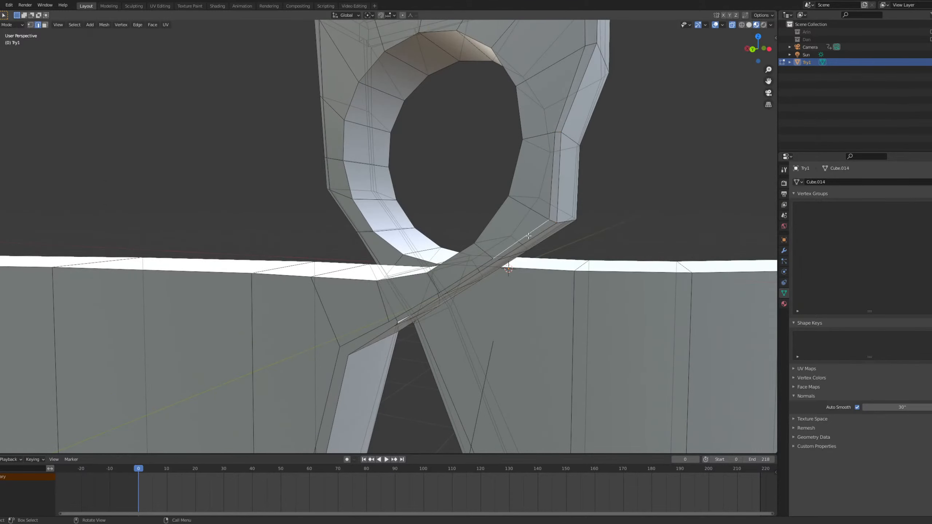
{"action": "key", "text": "KP_Decimal"}
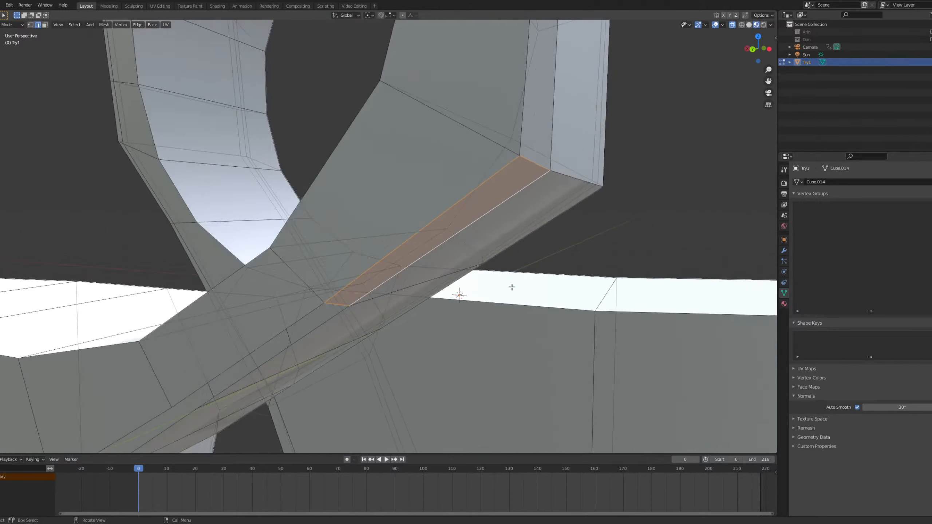
Fill the remaining gap along the slanted underside and down the wall corner with new faces, segment by segment.
{"action": "scroll", "coordinate": [502, 248], "scroll_direction": "down", "scroll_amount": 6}
{"action": "middle_click_drag", "start_coordinate": [438, 276], "coordinate": [460, 250]}
{"action": "scroll", "coordinate": [459, 249], "scroll_direction": "up", "scroll_amount": 1}
{"action": "scroll", "coordinate": [303, 310], "scroll_direction": "up", "scroll_amount": 2}
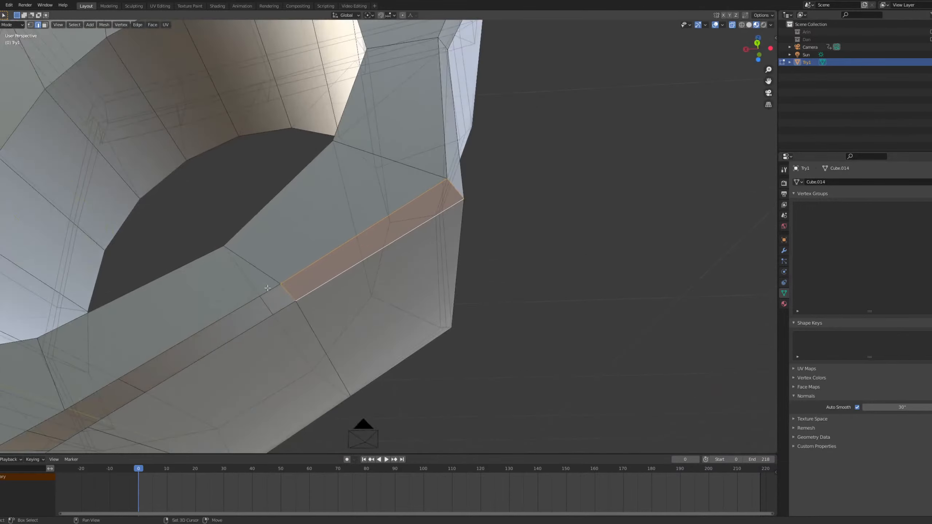
{"action": "middle_click_drag", "start_coordinate": [302, 310], "coordinate": [469, 195], "text": "shift"}
{"action": "left_click_drag", "start_coordinate": [395, 316], "coordinate": [396, 317]}
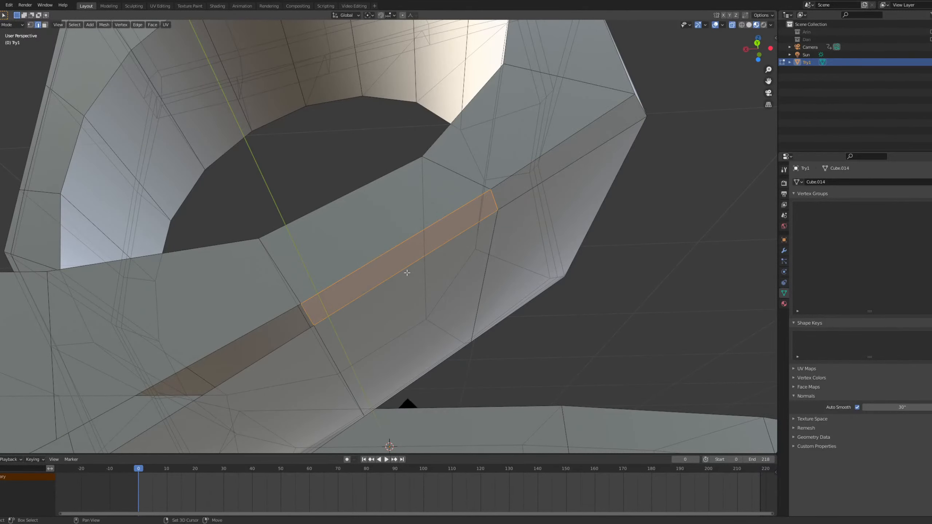
{"action": "middle_click_drag", "start_coordinate": [395, 317], "coordinate": [362, 234]}
{"action": "left_click_drag", "start_coordinate": [345, 331], "coordinate": [346, 331]}
{"action": "middle_click_drag", "start_coordinate": [346, 332], "coordinate": [526, 173]}
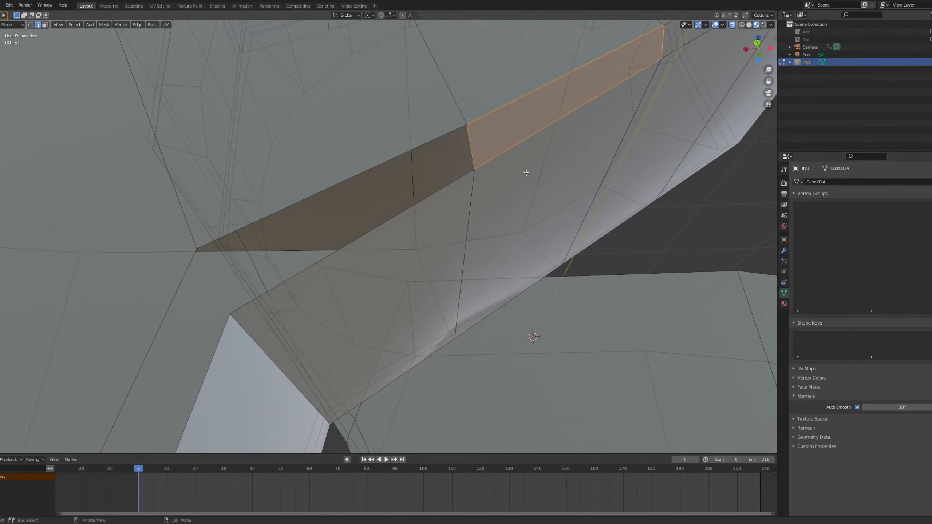
{"action": "left_click_drag", "start_coordinate": [377, 225], "coordinate": [377, 225]}
{"action": "middle_click_drag", "start_coordinate": [381, 239], "coordinate": [282, 309]}
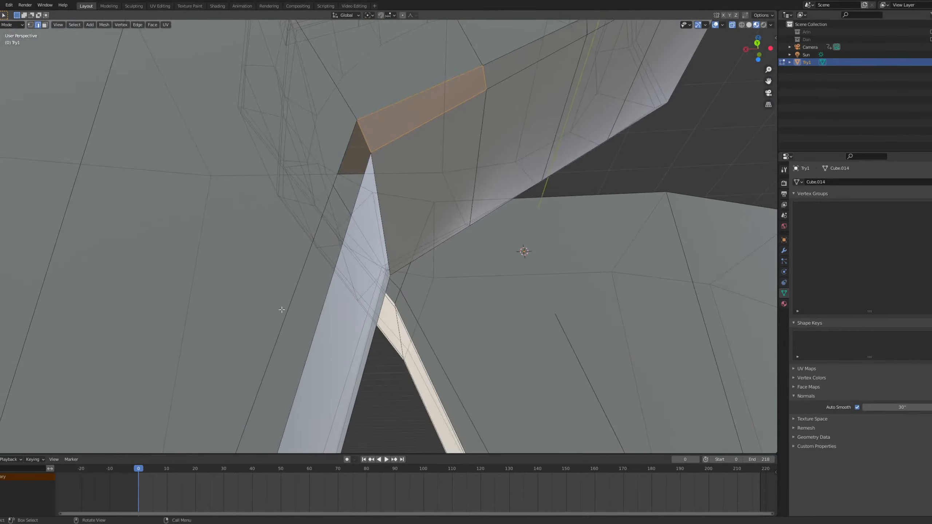
{"action": "middle_click_drag", "start_coordinate": [322, 374], "coordinate": [378, 225]}
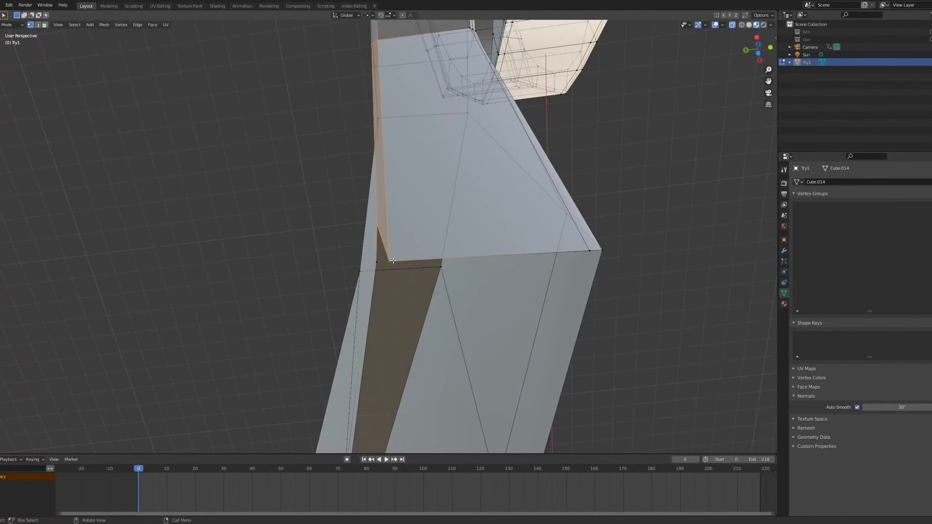
Move the wall's bottom corner vertex about 0.198 m along Y to meet the neighbouring corner.
{"action": "key", "text": "g"}
{"action": "key", "text": "y"}
{"action": "left_click", "coordinate": [407, 262]}
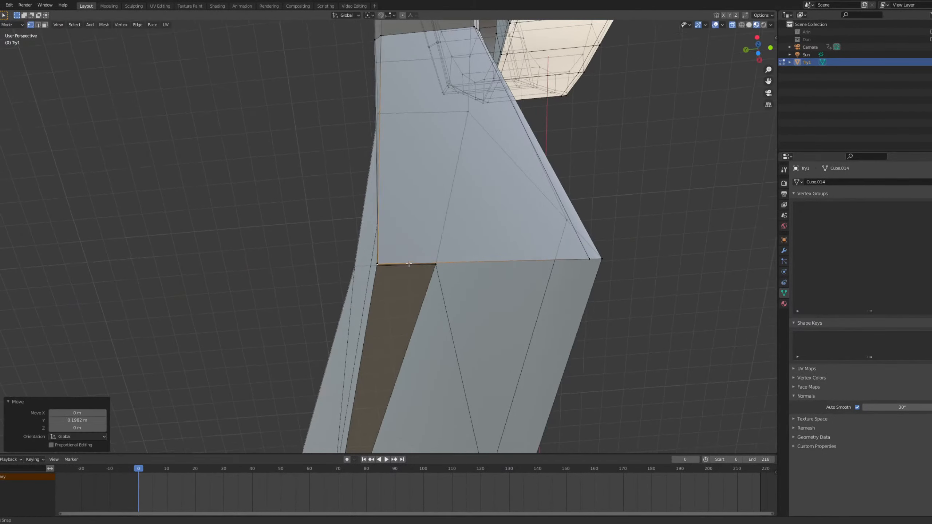
Merge the vertices at the wall's bottom corner at their center.
{"action": "middle_click_drag", "start_coordinate": [407, 262], "coordinate": [416, 343]}
{"action": "right_click", "coordinate": [415, 343]}
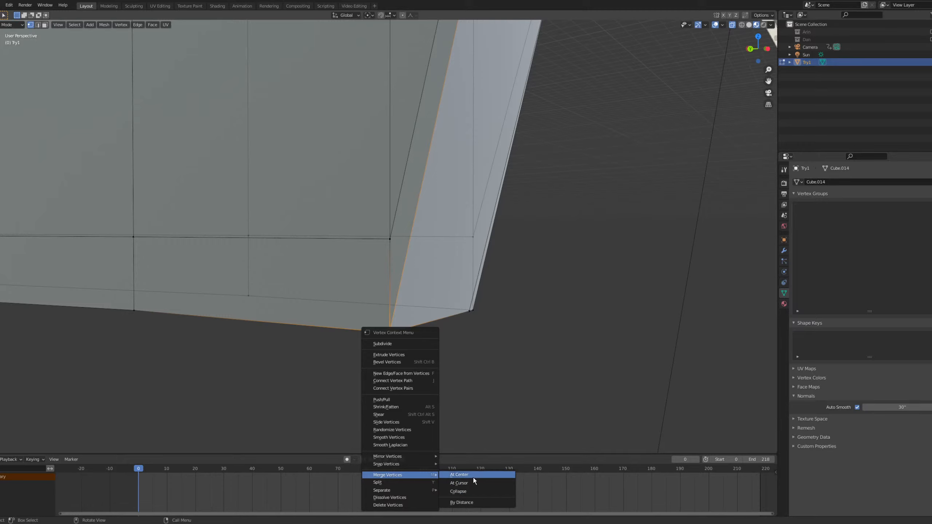
{"action": "left_click", "coordinate": [473, 476]}
{"action": "scroll", "coordinate": [391, 335], "scroll_direction": "down", "scroll_amount": 6}
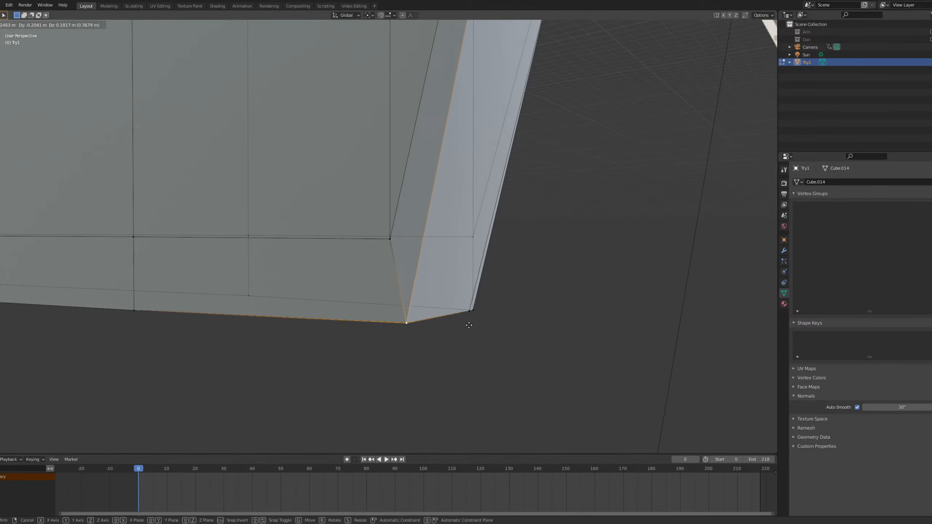
Examine the rebuilt wall and pillar corner in shaded view from several angles.
{"action": "scroll", "coordinate": [433, 309], "scroll_direction": "down", "scroll_amount": 2}
{"action": "key", "text": "Tab"}
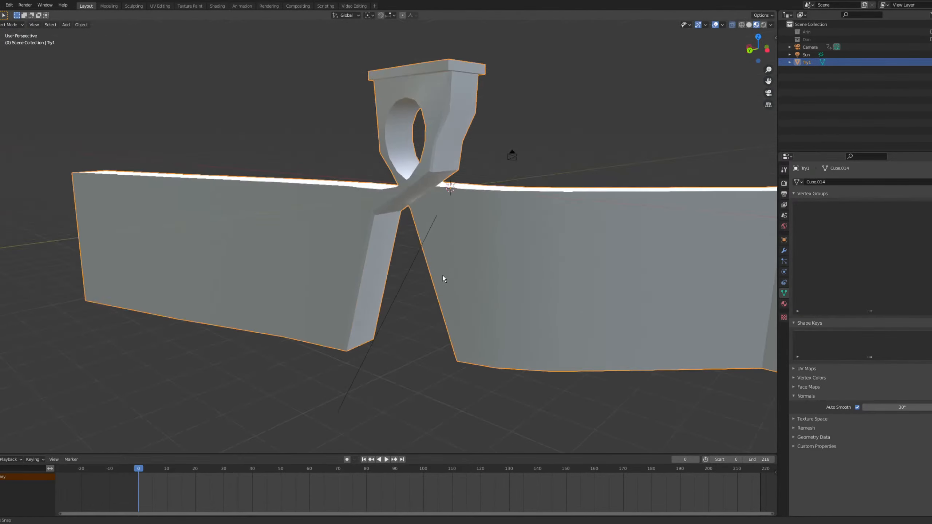
{"action": "middle_click_drag", "start_coordinate": [442, 275], "coordinate": [445, 316]}
{"action": "middle_click_drag", "start_coordinate": [446, 316], "coordinate": [420, 290]}
{"action": "scroll", "coordinate": [417, 307], "scroll_direction": "up", "scroll_amount": 4}
{"action": "middle_click_drag", "start_coordinate": [420, 290], "coordinate": [437, 257], "text": "shift"}
{"action": "key", "text": "Tab"}
{"action": "key", "text": "Tab"}
{"action": "key", "text": "Tab"}
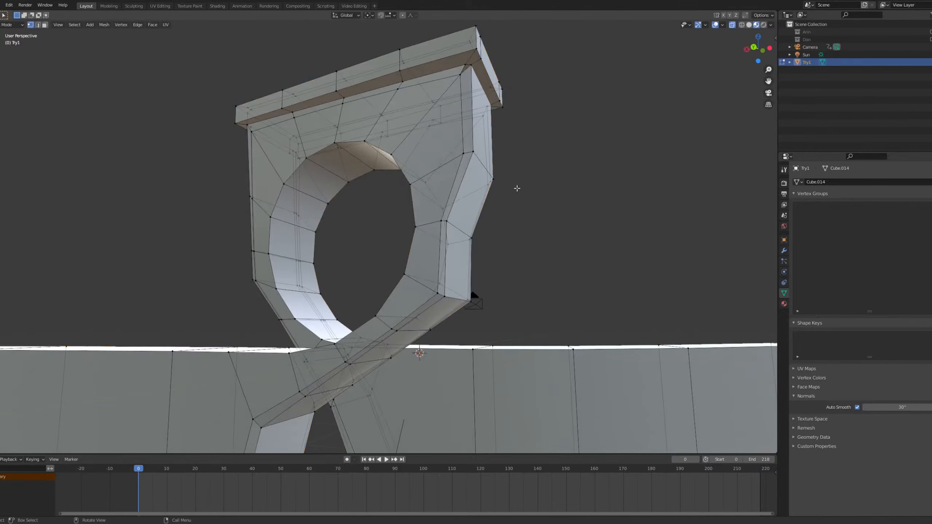
Merge the two neighbouring vertices at the pillar's top corner under the cap at the last selected one.
{"action": "middle_click_drag", "start_coordinate": [516, 187], "coordinate": [417, 206], "text": "shift"}
{"action": "scroll", "coordinate": [439, 319], "scroll_direction": "up", "scroll_amount": 5}
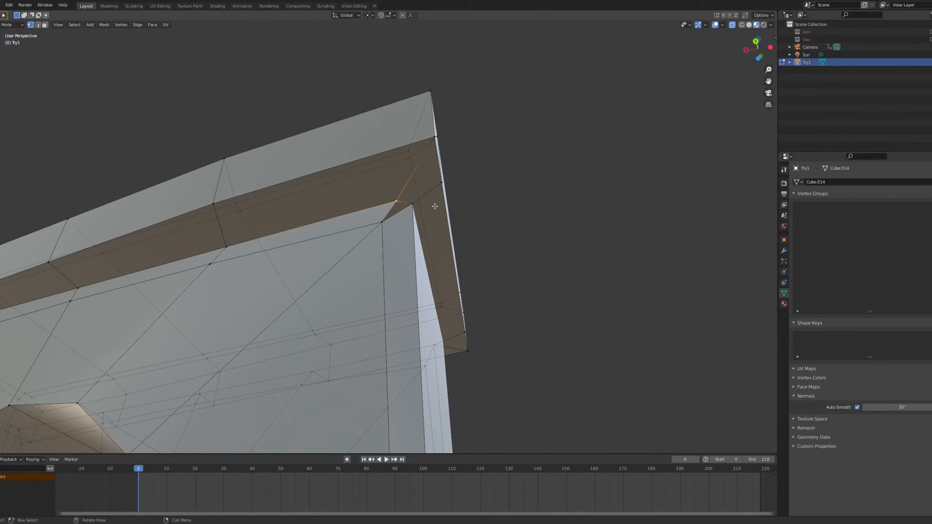
{"action": "key", "text": "KP_Decimal"}
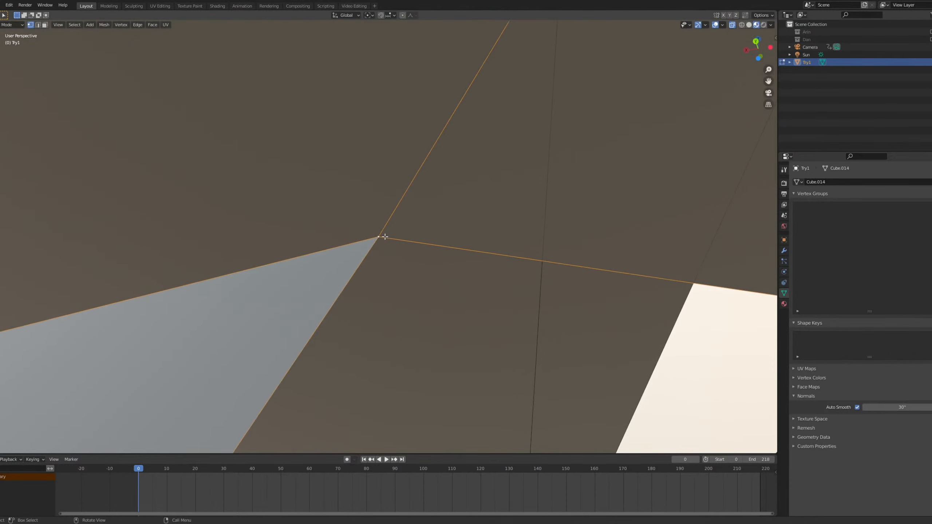
{"action": "middle_click_drag", "start_coordinate": [437, 239], "coordinate": [455, 247]}
{"action": "left_click", "coordinate": [538, 261], "text": "shift"}
{"action": "right_click", "coordinate": [539, 263]}
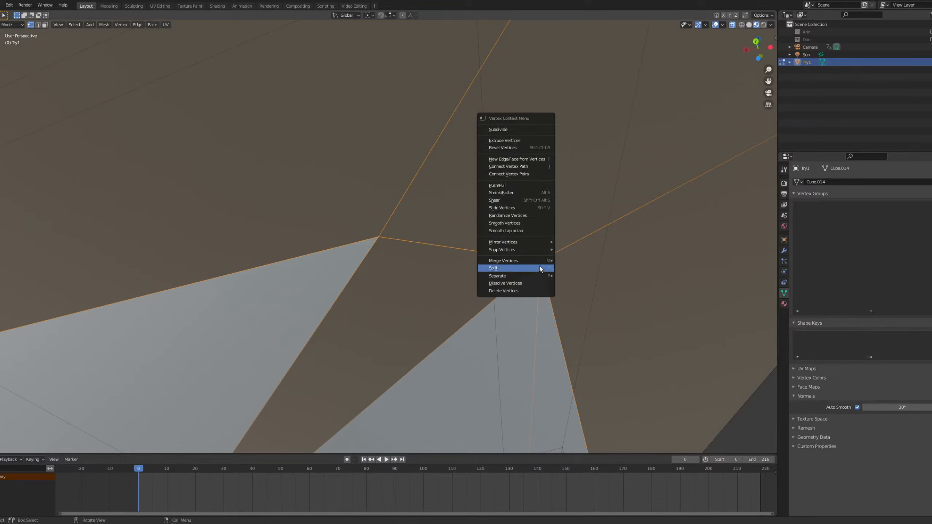
{"action": "mouse_move", "coordinate": [543, 261]}
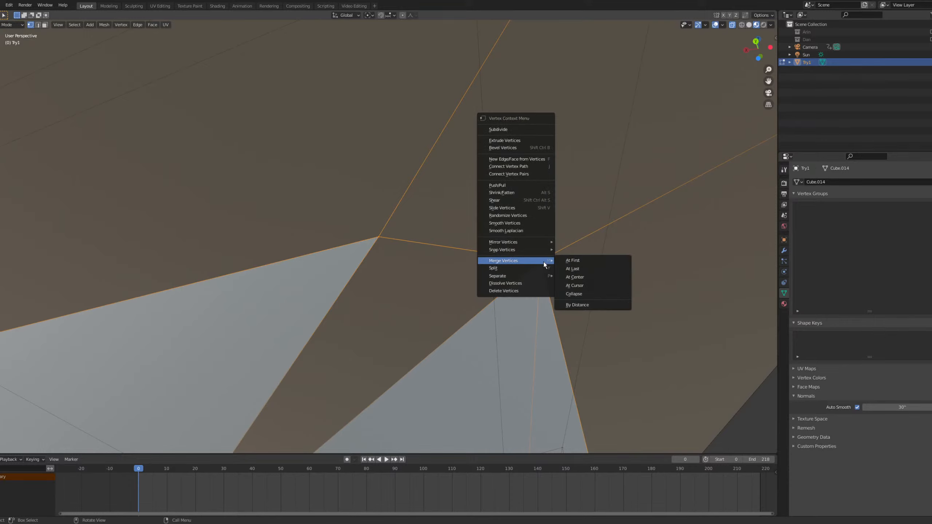
{"action": "left_click", "coordinate": [588, 270]}
Move the pillar's top corner vertex under the cap about 0.55 m along the Y axis.
{"action": "middle_click_drag", "start_coordinate": [588, 269], "coordinate": [452, 255]}
{"action": "key", "text": "g"}
{"action": "key", "text": "y"}
{"action": "left_click", "coordinate": [556, 277]}
{"action": "scroll", "coordinate": [404, 291], "scroll_direction": "down", "scroll_amount": 9}
{"action": "key", "text": "Tab"}
{"action": "scroll", "coordinate": [402, 248], "scroll_direction": "up", "scroll_amount": 5}
{"action": "key", "text": "Tab"}
{"action": "scroll", "coordinate": [411, 235], "scroll_direction": "up", "scroll_amount": 8}
{"action": "left_click", "coordinate": [407, 229]}
{"action": "key", "text": "g"}
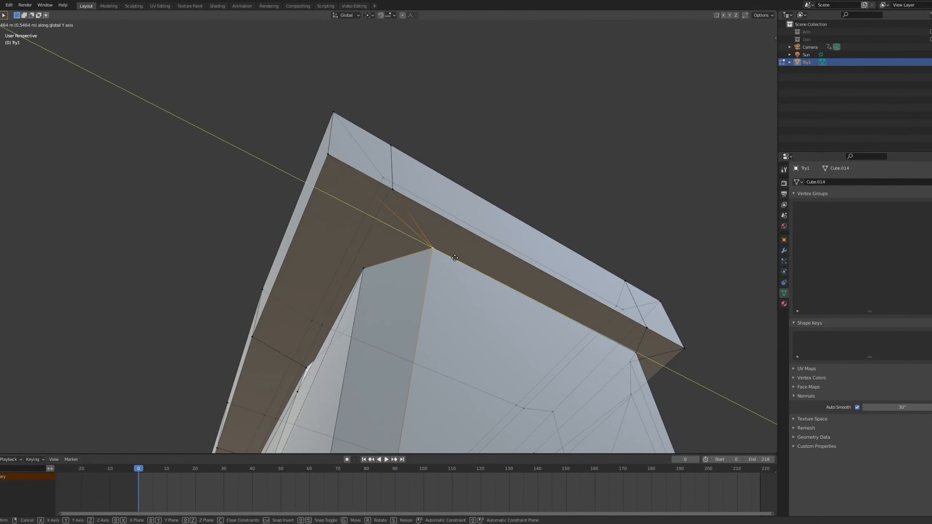
{"action": "left_click", "coordinate": [454, 258]}
Move the adjacent top corner vertex of the pillar about 0.32 m along the X axis.
{"action": "left_click", "coordinate": [364, 270]}
{"action": "key", "text": "g"}
{"action": "key", "text": "x"}
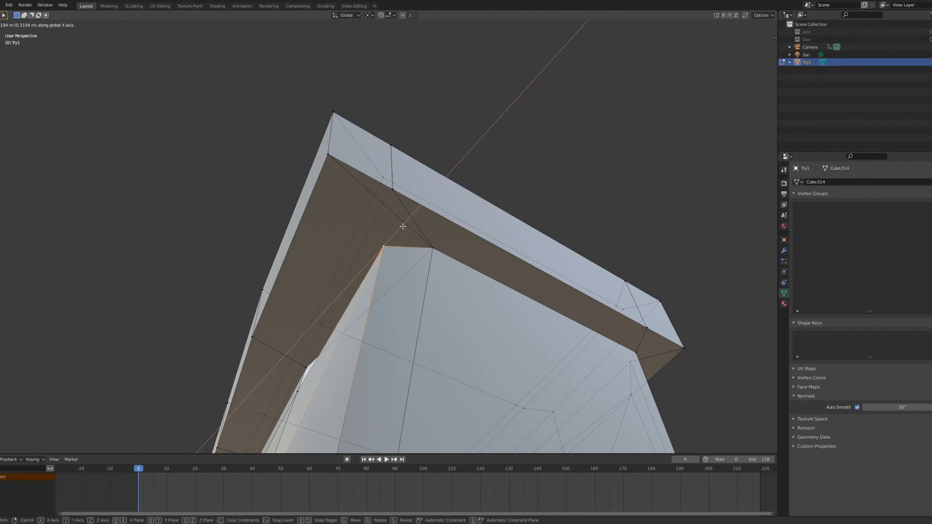
{"action": "left_click", "coordinate": [402, 226]}
Examine the adjusted top corner and the double bevel strips on the pillar's opposite corner.
{"action": "scroll", "coordinate": [403, 227], "scroll_direction": "down", "scroll_amount": 3}
{"action": "middle_click_drag", "start_coordinate": [403, 227], "coordinate": [408, 341]}
{"action": "key", "text": "Tab"}
{"action": "key", "text": "Tab"}
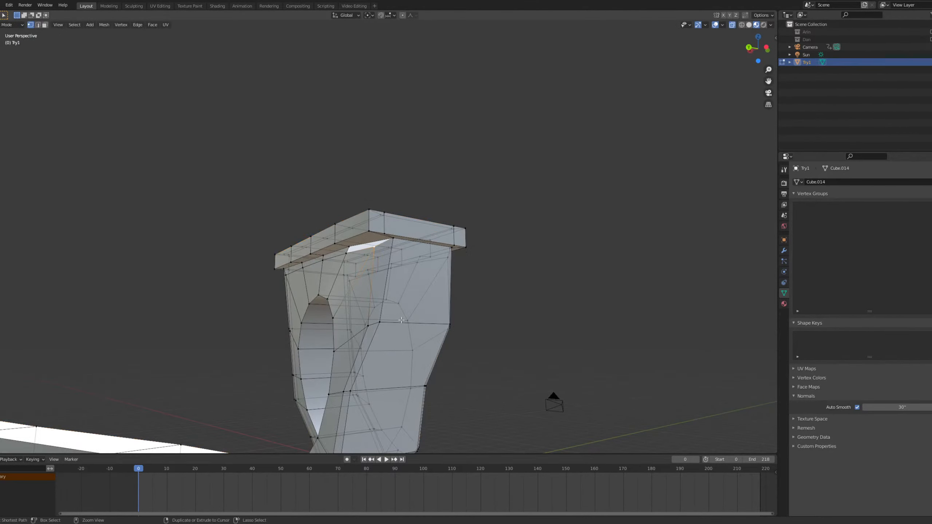
{"action": "middle_click_drag", "start_coordinate": [394, 268], "coordinate": [382, 248]}
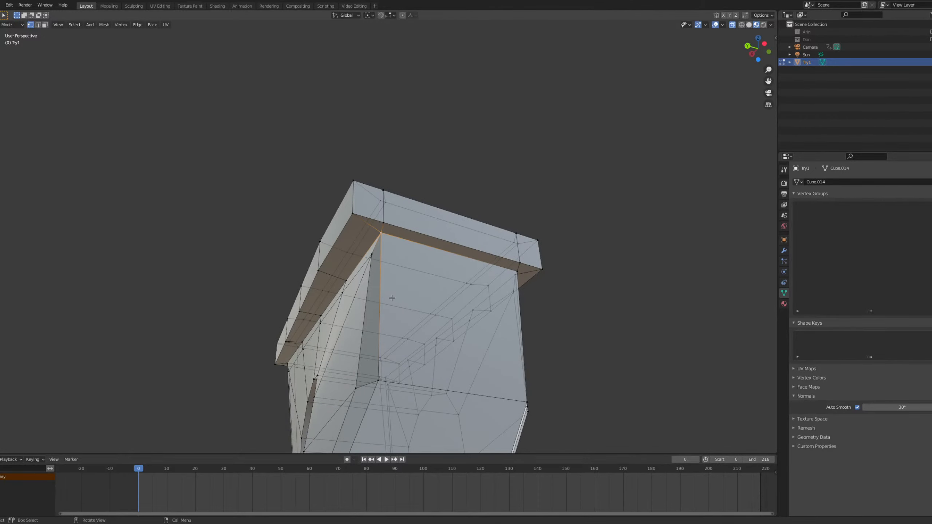
{"action": "middle_click_drag", "start_coordinate": [392, 297], "coordinate": [340, 221]}
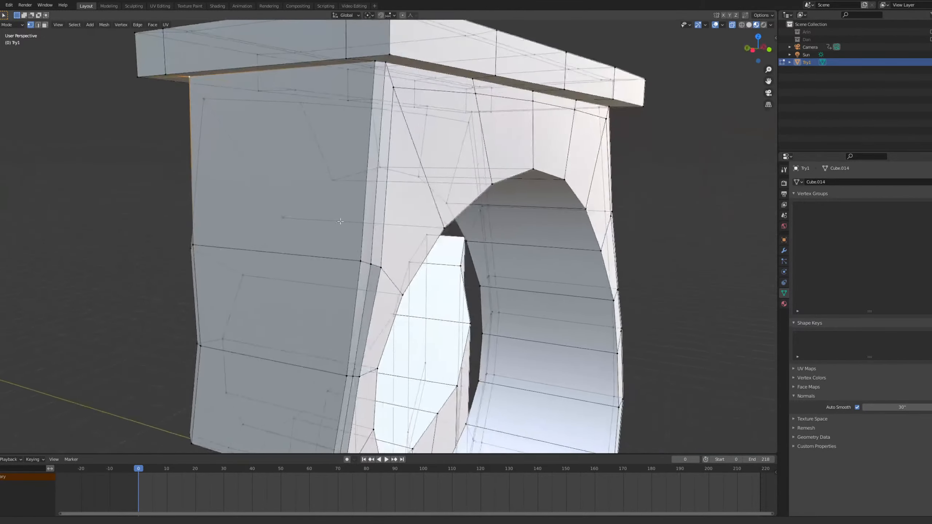
{"action": "scroll", "coordinate": [370, 290], "scroll_direction": "up", "scroll_amount": 3}
{"action": "scroll", "coordinate": [344, 120], "scroll_direction": "down", "scroll_amount": 6}
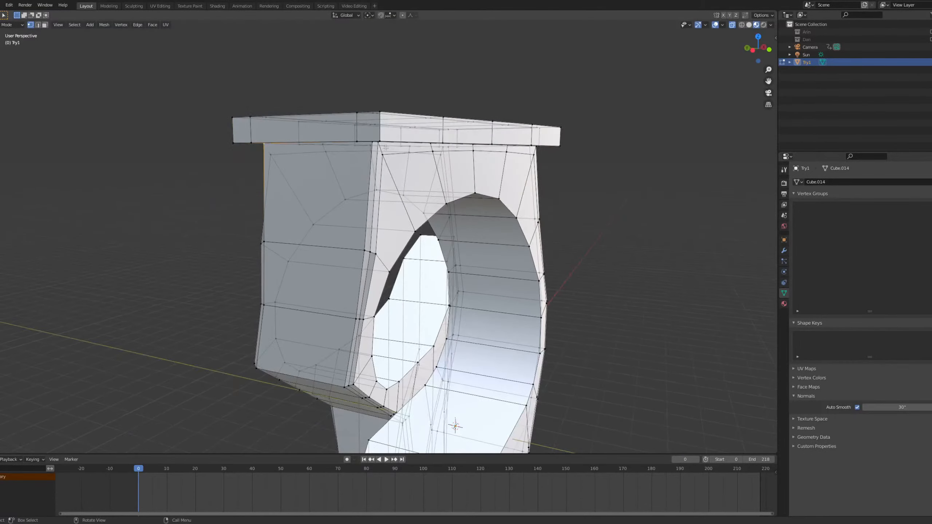
{"action": "scroll", "coordinate": [368, 275], "scroll_direction": "up", "scroll_amount": 4}
{"action": "left_click", "coordinate": [359, 269]}
{"action": "scroll", "coordinate": [368, 278], "scroll_direction": "down", "scroll_amount": 2}
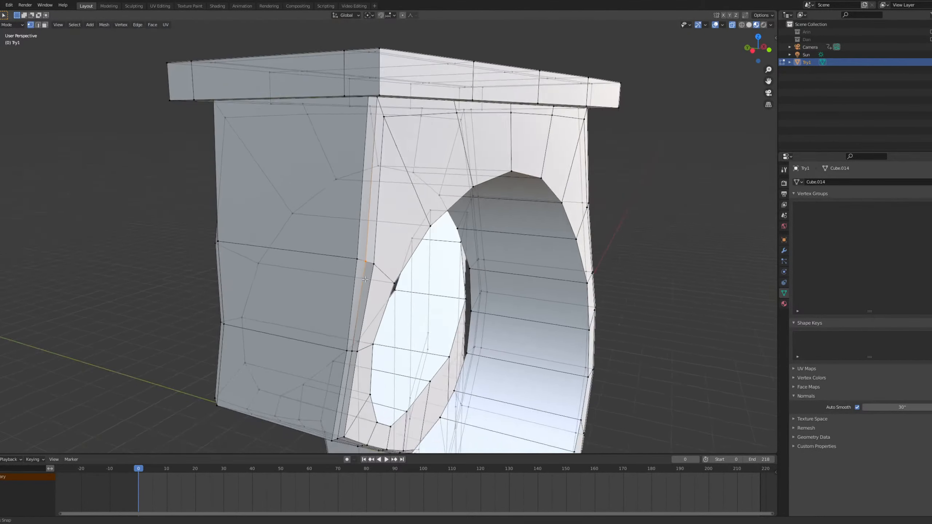
{"action": "middle_click_drag", "start_coordinate": [382, 273], "coordinate": [380, 306]}
{"action": "scroll", "coordinate": [342, 273], "scroll_direction": "up", "scroll_amount": 2}
{"action": "scroll", "coordinate": [321, 266], "scroll_direction": "up", "scroll_amount": 1}
{"action": "key", "text": "Tab"}
{"action": "scroll", "coordinate": [341, 270], "scroll_direction": "down", "scroll_amount": 4}
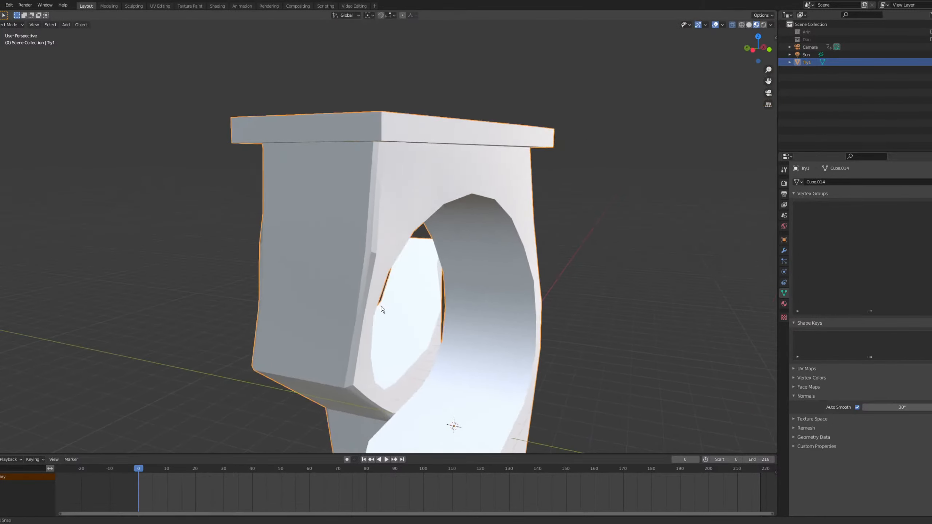
{"action": "key", "text": "Tab"}
Delete the two narrow bevel strips at the top of the pillar's opposite corner and fill the gap with one flat face.
{"action": "scroll", "coordinate": [359, 251], "scroll_direction": "up", "scroll_amount": 4}
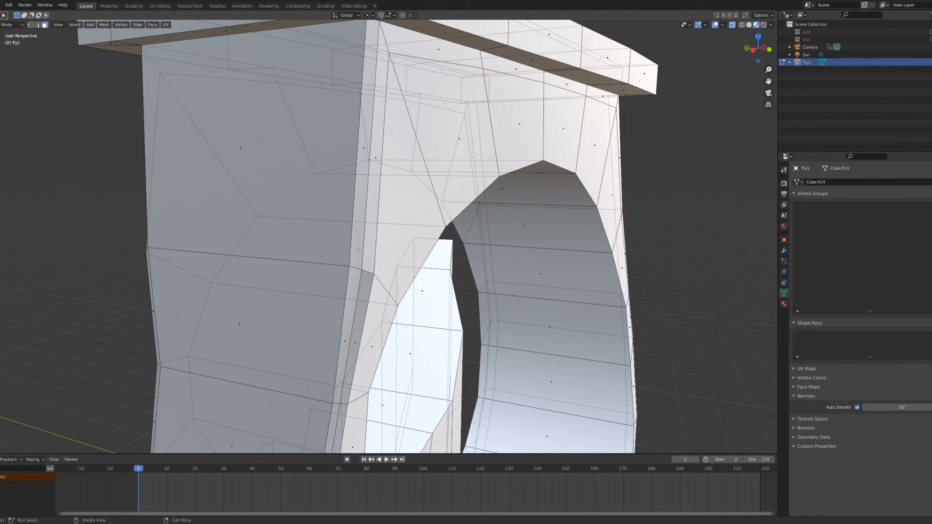
{"action": "middle_click_drag", "start_coordinate": [354, 151], "coordinate": [350, 158]}
{"action": "left_click_drag", "start_coordinate": [350, 159], "coordinate": [384, 182]}
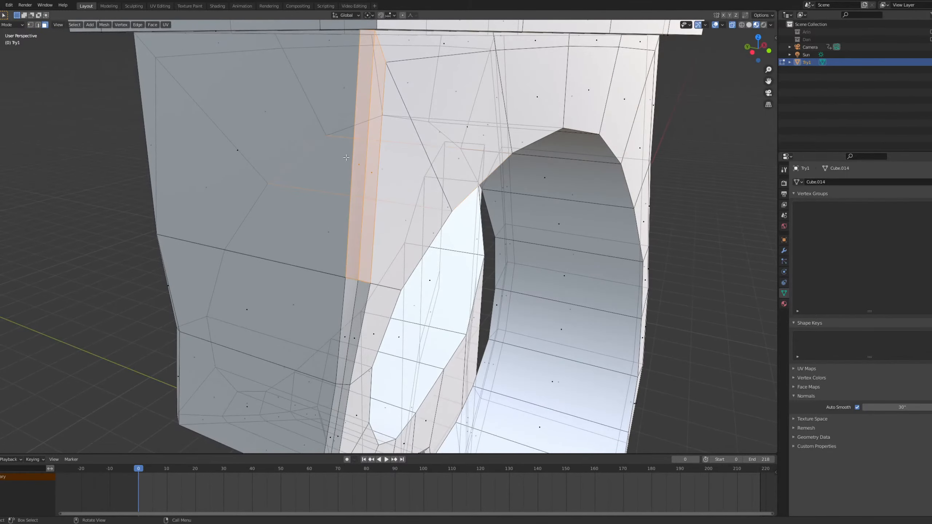
{"action": "middle_click_drag", "start_coordinate": [368, 187], "coordinate": [355, 188]}
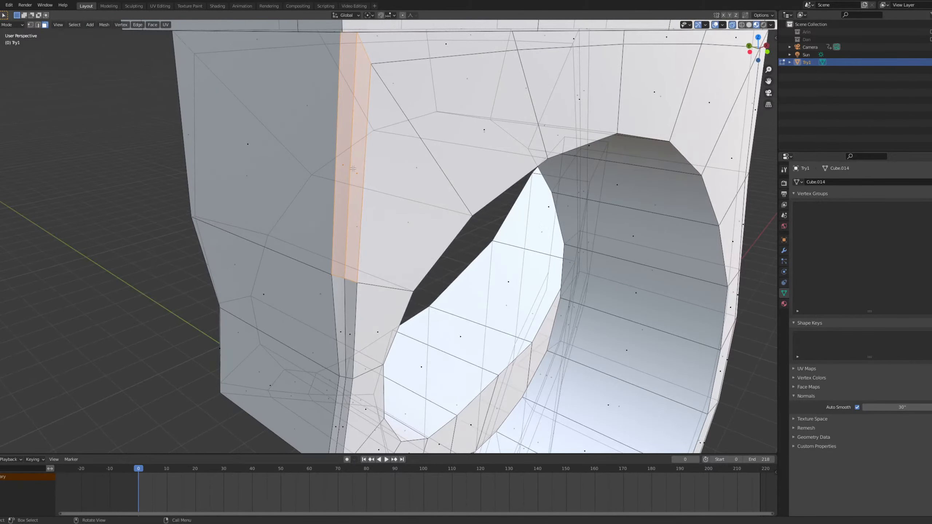
{"action": "key", "text": "x"}
{"action": "left_click", "coordinate": [313, 182]}
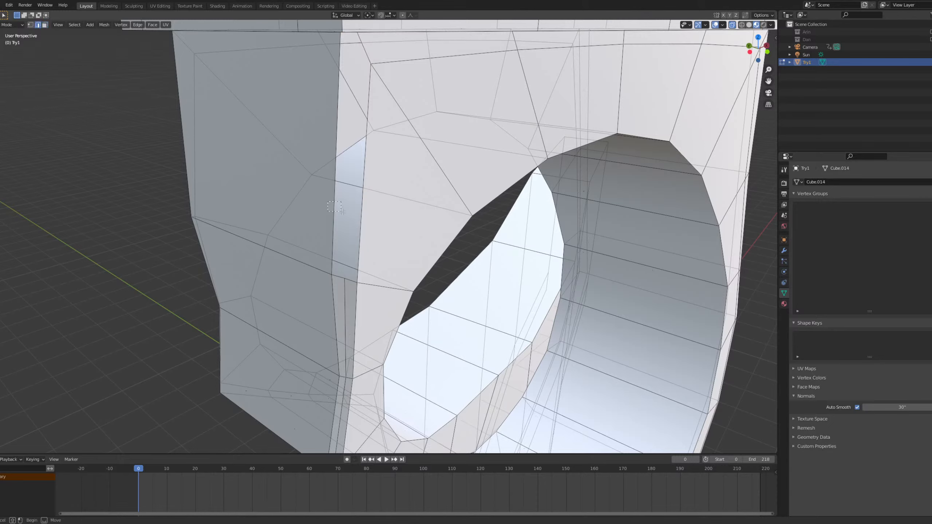
{"action": "left_click_drag", "start_coordinate": [342, 211], "coordinate": [345, 209]}
{"action": "middle_click_drag", "start_coordinate": [345, 158], "coordinate": [313, 156]}
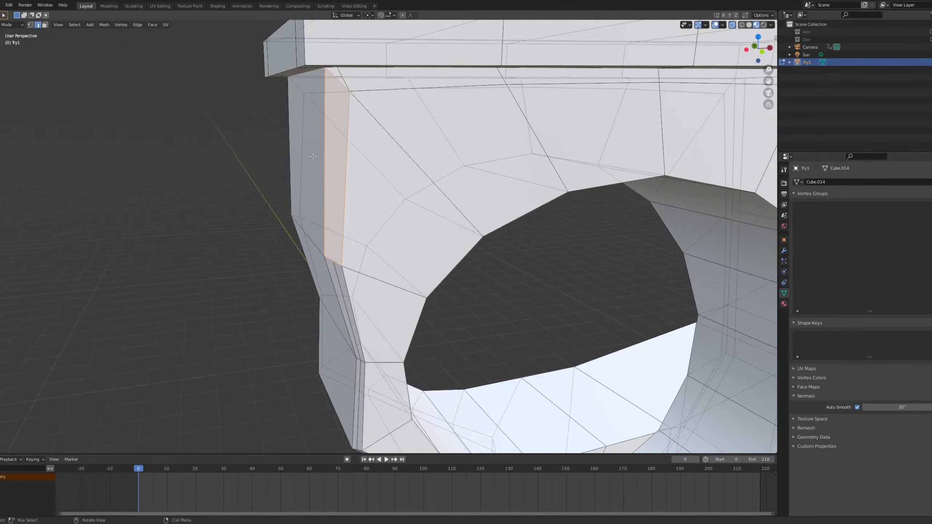
Delete the remaining bevel strip faces down the pillar's corner and onto the slanted underside.
{"action": "middle_click_drag", "start_coordinate": [342, 242], "coordinate": [365, 270]}
{"action": "scroll", "coordinate": [345, 168], "scroll_direction": "up", "scroll_amount": 1}
{"action": "left_click_drag", "start_coordinate": [287, 290], "coordinate": [347, 343], "text": "shift"}
{"action": "middle_click_drag", "start_coordinate": [367, 287], "coordinate": [295, 188], "text": "shift"}
{"action": "left_click_drag", "start_coordinate": [367, 281], "coordinate": [387, 305], "text": "shift"}
{"action": "scroll", "coordinate": [385, 298], "scroll_direction": "up", "scroll_amount": 2}
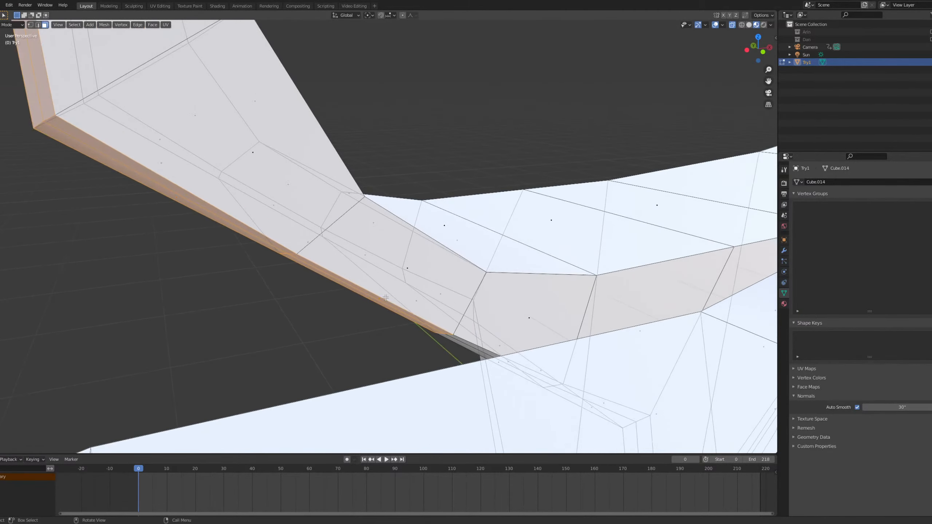
{"action": "middle_click_drag", "start_coordinate": [385, 297], "coordinate": [337, 354]}
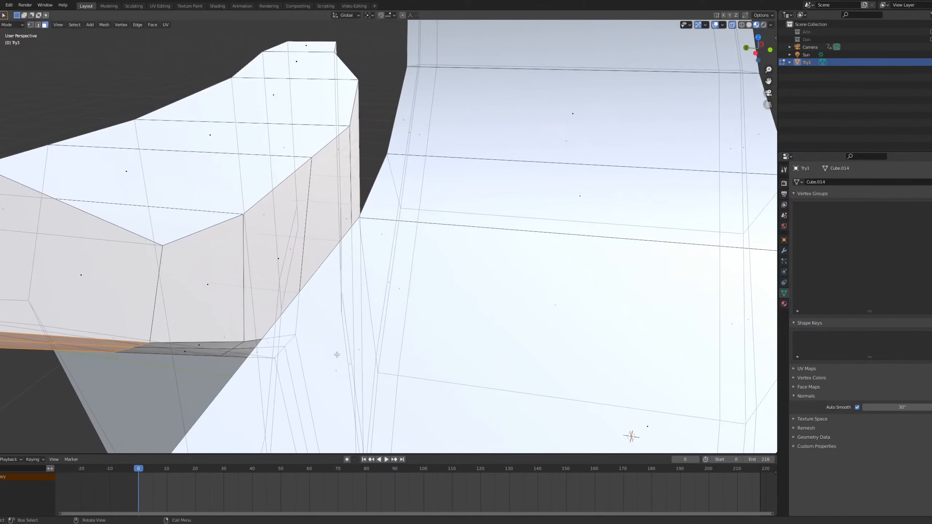
{"action": "scroll", "coordinate": [336, 354], "scroll_direction": "down", "scroll_amount": 5}
{"action": "key", "text": "x"}
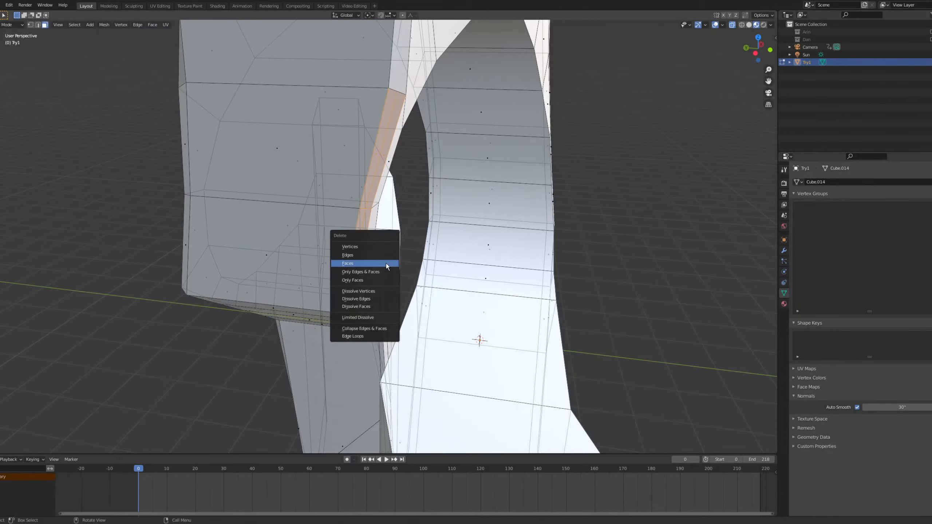
{"action": "left_click", "coordinate": [385, 265]}
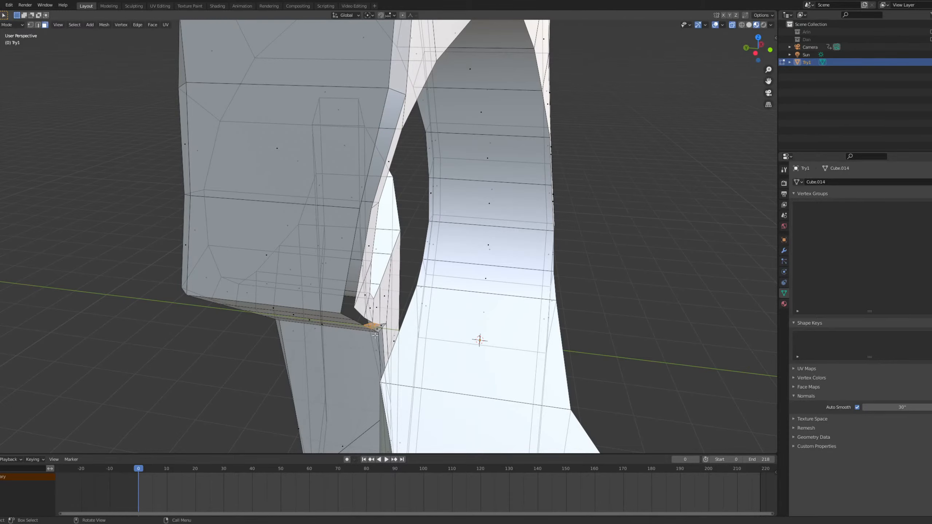
Delete the leftover bevel faces where the slanted underside meets the wall corner.
{"action": "key", "text": "KP_Decimal"}
{"action": "scroll", "coordinate": [456, 229], "scroll_direction": "down", "scroll_amount": 1}
{"action": "middle_click_drag", "start_coordinate": [456, 229], "coordinate": [486, 248]}
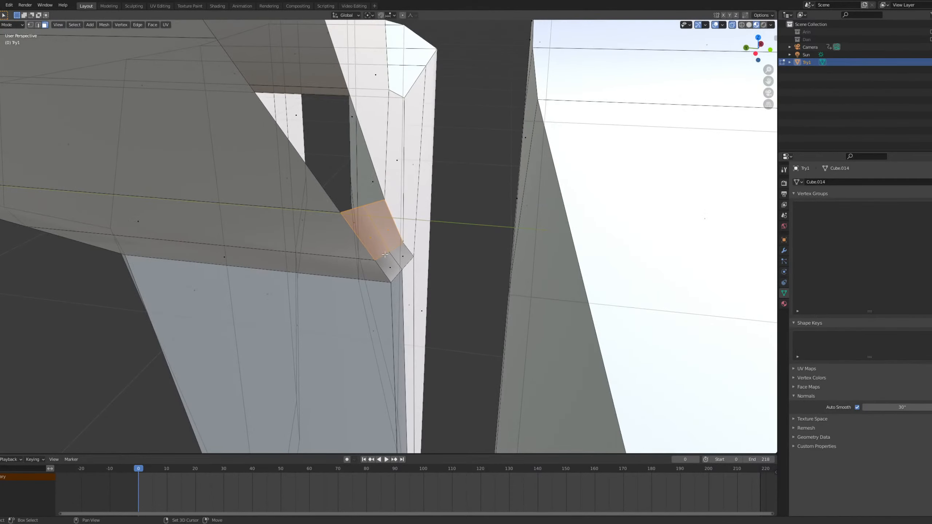
{"action": "middle_click_drag", "start_coordinate": [412, 239], "coordinate": [417, 238]}
{"action": "key", "text": "x"}
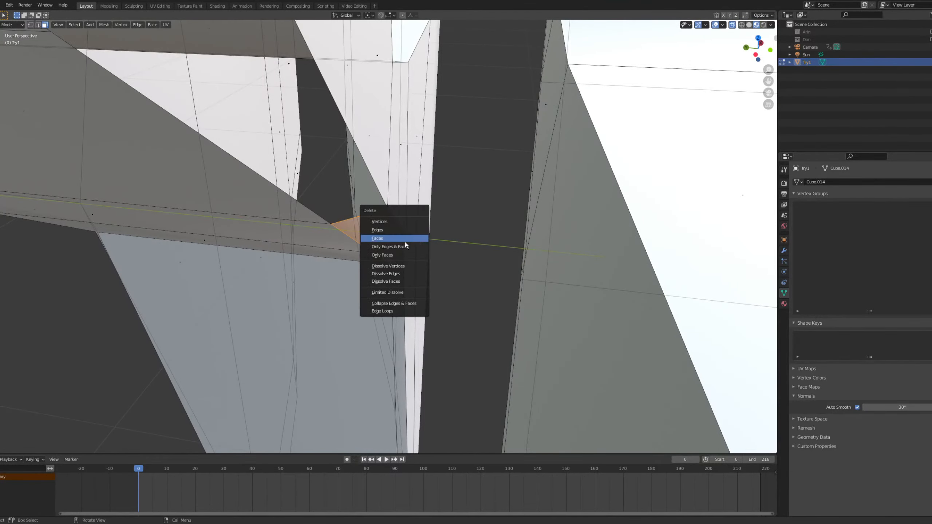
{"action": "left_click", "coordinate": [403, 241]}
Delete the narrow bevel faces running down the wall's vertical corner below the arch.
{"action": "middle_click_drag", "start_coordinate": [416, 295], "coordinate": [377, 292]}
{"action": "left_click", "coordinate": [415, 312]}
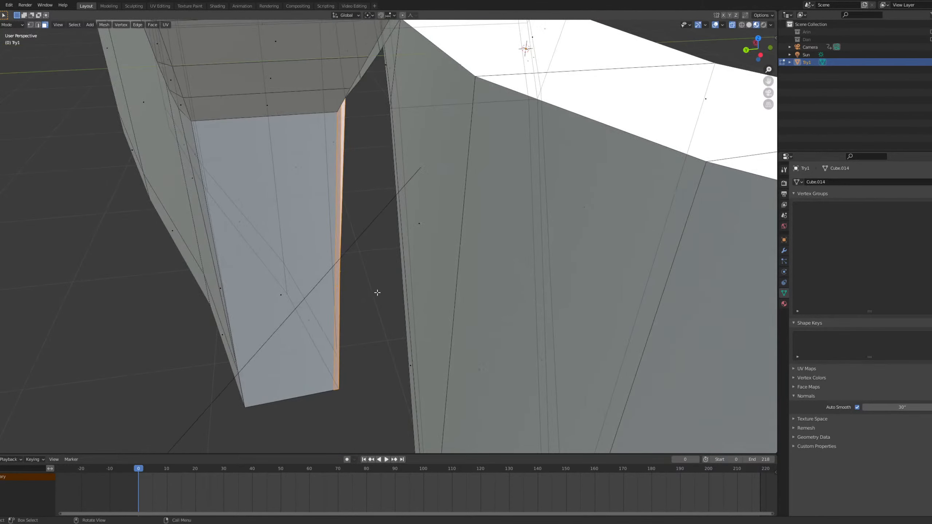
{"action": "scroll", "coordinate": [320, 278], "scroll_direction": "down", "scroll_amount": 2}
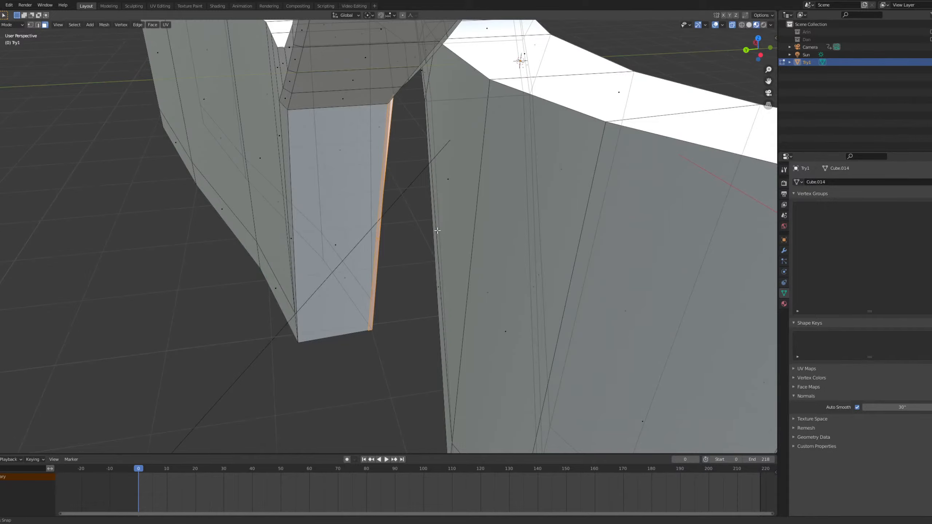
{"action": "middle_click_drag", "start_coordinate": [437, 230], "coordinate": [385, 254]}
{"action": "key", "text": "x"}
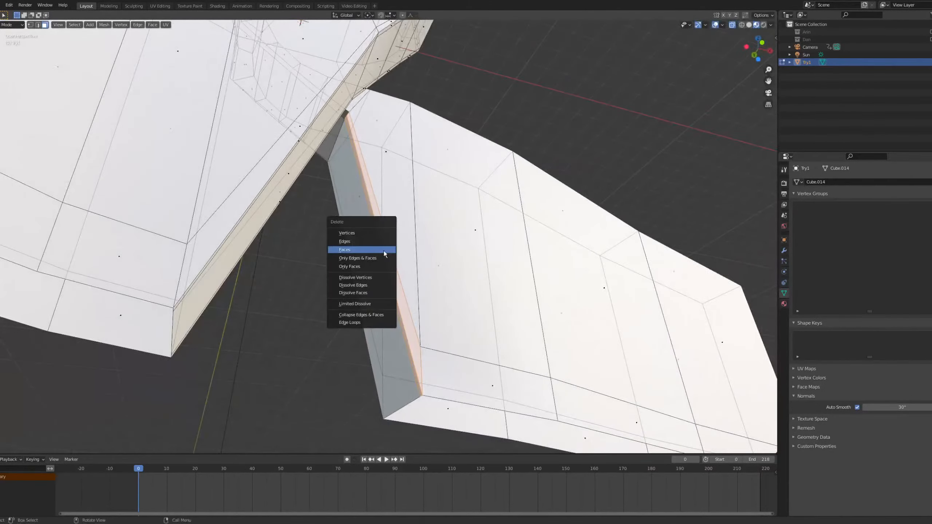
{"action": "left_click", "coordinate": [384, 253]}
Examine the opened corner gap along the pillar, underside and wall in shaded and mesh views.
{"action": "middle_click_drag", "start_coordinate": [288, 231], "coordinate": [383, 264]}
{"action": "key", "text": "Tab"}
{"action": "key", "text": "Tab"}
{"action": "scroll", "coordinate": [387, 223], "scroll_direction": "down", "scroll_amount": 1}
{"action": "key", "text": "Tab"}
{"action": "scroll", "coordinate": [385, 226], "scroll_direction": "down", "scroll_amount": 3}
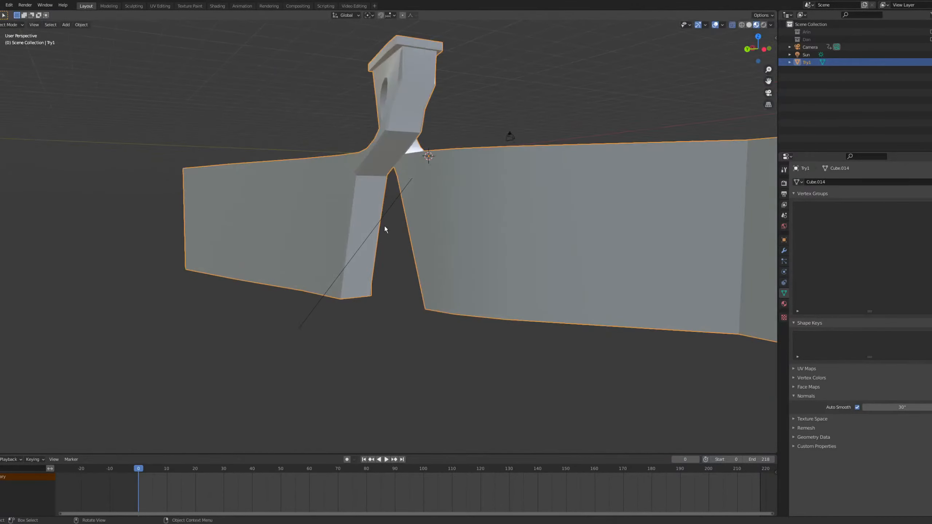
{"action": "middle_click_drag", "start_coordinate": [384, 226], "coordinate": [426, 257]}
{"action": "key", "text": "Tab"}
{"action": "scroll", "coordinate": [396, 203], "scroll_direction": "up", "scroll_amount": 3}
{"action": "scroll", "coordinate": [425, 188], "scroll_direction": "up", "scroll_amount": 3}
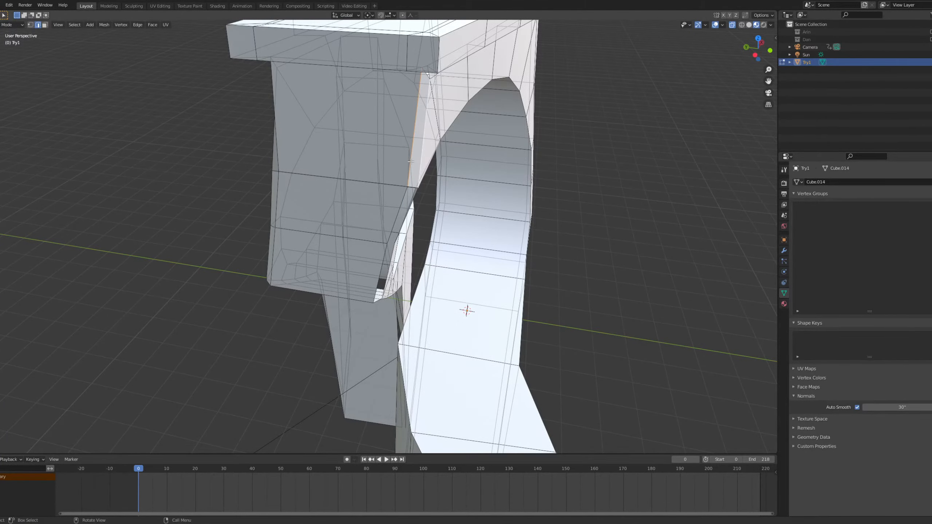
Fill the gap down the pillar's opposite corner with single flat faces between its edges, reaching the slanted underside.
{"action": "key", "text": "KP_Decimal"}
{"action": "scroll", "coordinate": [411, 162], "scroll_direction": "down", "scroll_amount": 1}
{"action": "middle_click_drag", "start_coordinate": [389, 235], "coordinate": [370, 111]}
{"action": "left_click", "coordinate": [369, 225]}
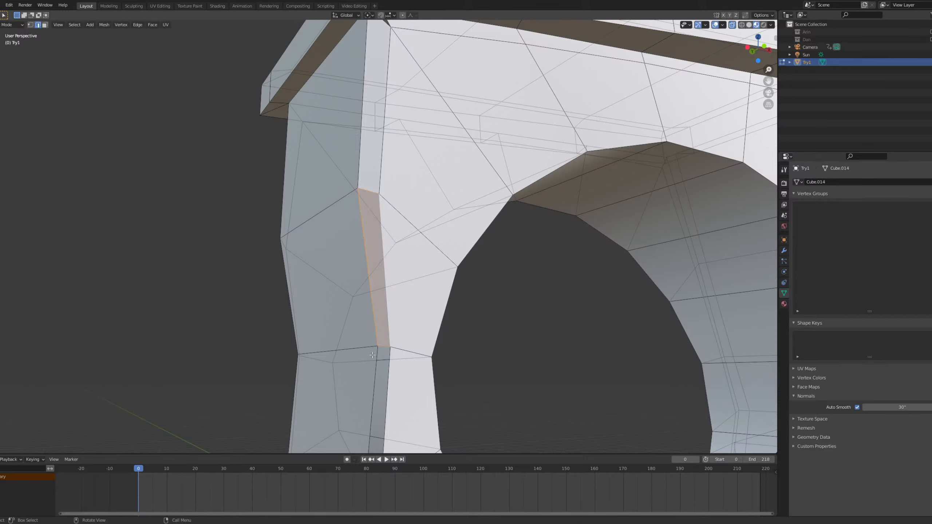
{"action": "left_click", "coordinate": [383, 384]}
{"action": "key", "text": "f"}
{"action": "middle_click_drag", "start_coordinate": [401, 395], "coordinate": [438, 300], "text": "shift"}
{"action": "left_click", "coordinate": [368, 276]}
{"action": "left_click", "coordinate": [384, 276], "text": "shift"}
{"action": "key", "text": "f"}
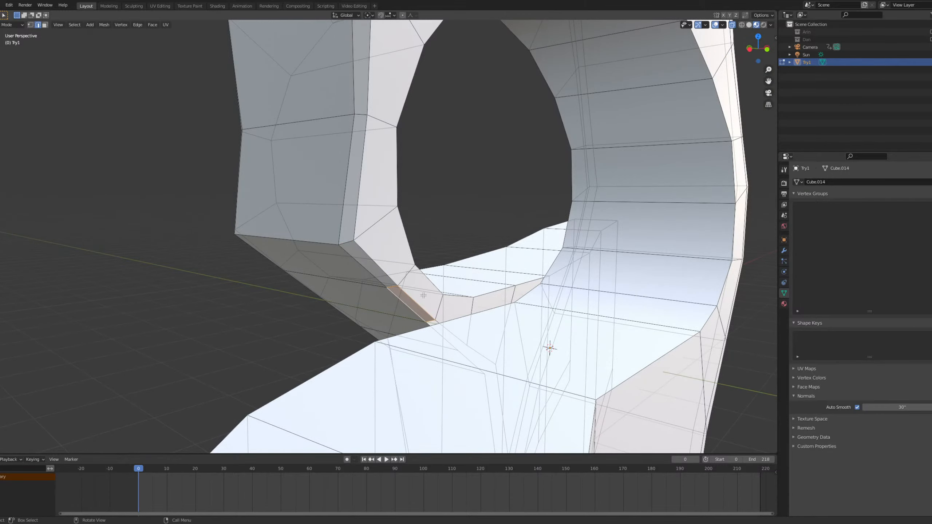
Fill the rest of the gap along that slanted underside and down the adjoining wall corner with flat faces.
{"action": "middle_click_drag", "start_coordinate": [417, 295], "coordinate": [436, 268]}
{"action": "mouse_move", "coordinate": [384, 304]}
{"action": "middle_mouse_down"}
{"action": "mouse_move", "coordinate": [374, 307]}
{"action": "mouse_move", "coordinate": [395, 297]}
{"action": "middle_mouse_up"}
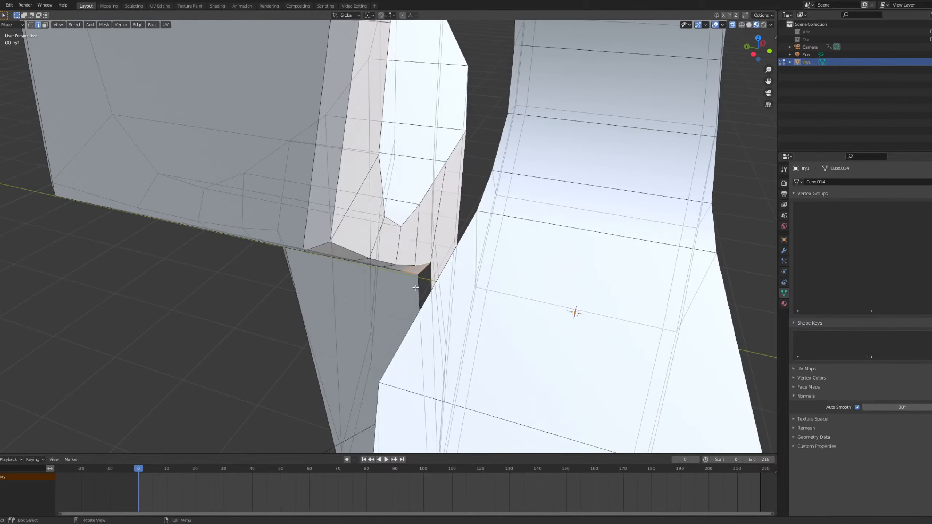
{"action": "middle_click_drag", "start_coordinate": [443, 245], "coordinate": [462, 260]}
{"action": "scroll", "coordinate": [462, 260], "scroll_direction": "down", "scroll_amount": 10}
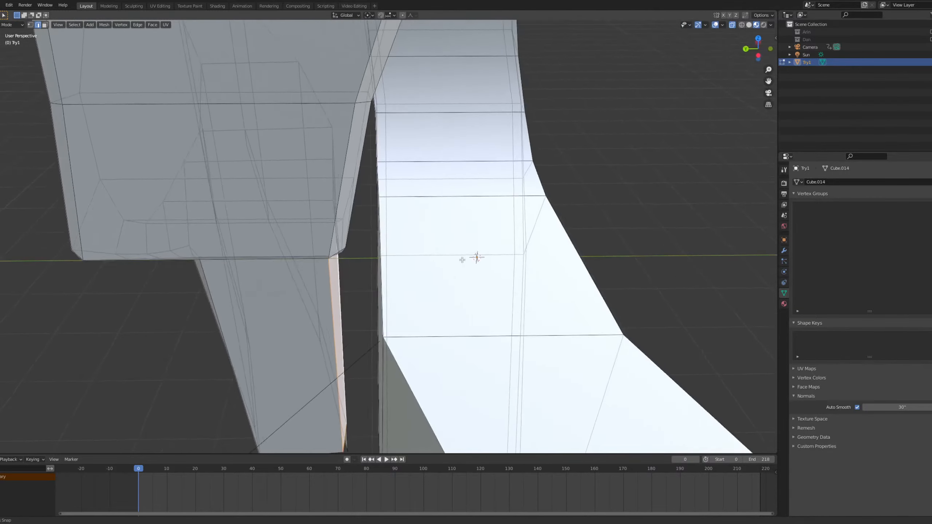
{"action": "middle_click_drag", "start_coordinate": [332, 245], "coordinate": [395, 228]}
{"action": "key", "text": "Tab"}
{"action": "scroll", "coordinate": [369, 194], "scroll_direction": "up", "scroll_amount": 6}
{"action": "scroll", "coordinate": [394, 227], "scroll_direction": "up", "scroll_amount": 2}
{"action": "key", "text": "Tab"}
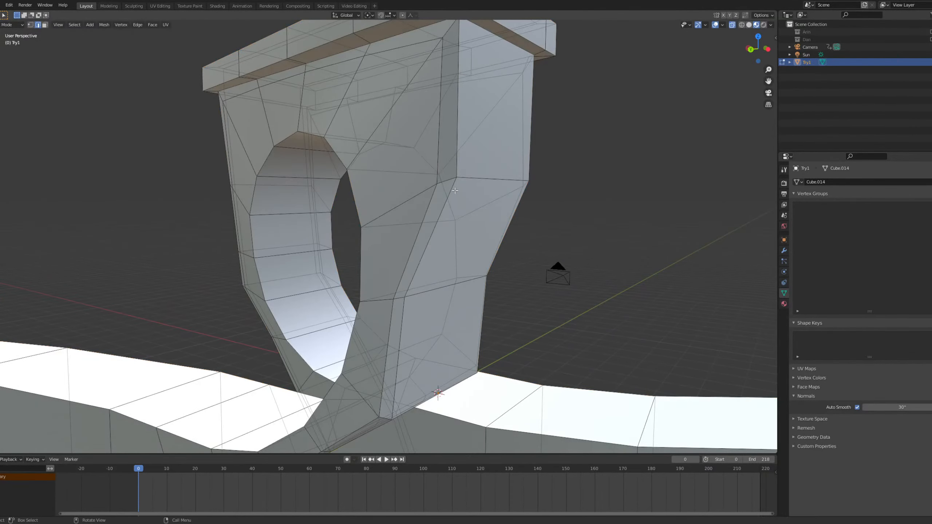
Try to bevel the edge loop crossing the pillar at its upper bend, about 0.39 m wide.
{"action": "key", "text": "Tab"}
{"action": "key", "text": "Tab"}
{"action": "middle_click_drag", "start_coordinate": [539, 177], "coordinate": [418, 190]}
{"action": "scroll", "coordinate": [458, 184], "scroll_direction": "up", "scroll_amount": 1}
{"action": "key", "text": "ctrl+v"}
{"action": "key", "text": "Escape"}
{"action": "key", "text": "ctrl+b"}
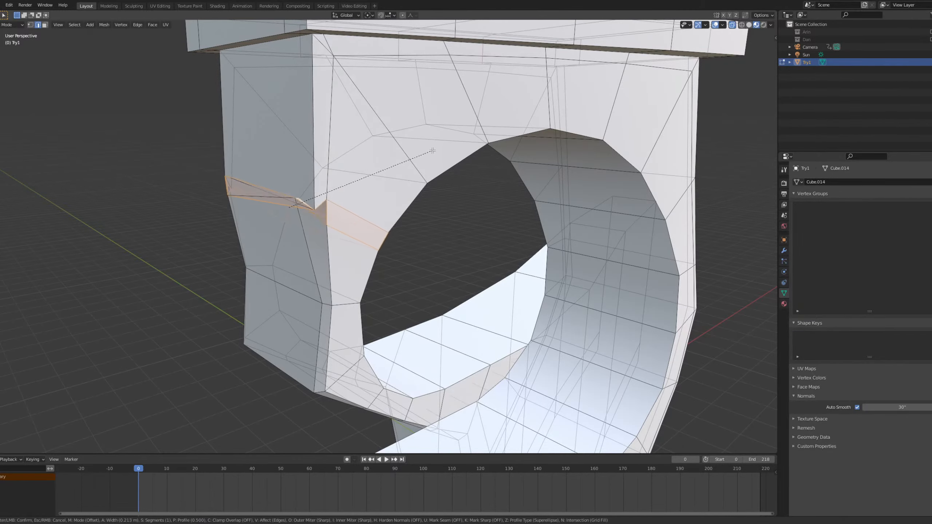
{"action": "left_click", "coordinate": [437, 139]}
{"action": "middle_click_drag", "start_coordinate": [437, 139], "coordinate": [485, 171]}
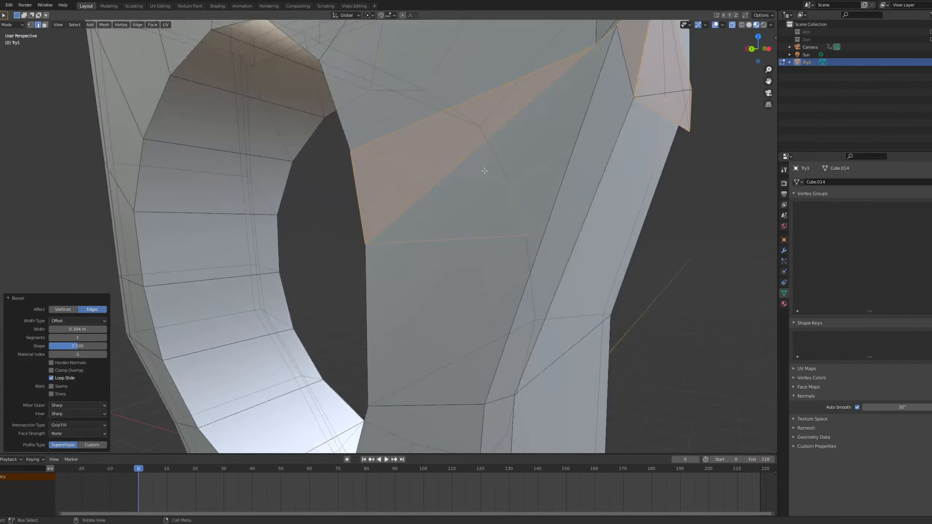
{"action": "key", "text": "ctrl+z"}
Try adding a second edge loop just above the pillar's upper bend.
{"action": "middle_click_drag", "start_coordinate": [526, 144], "coordinate": [370, 205]}
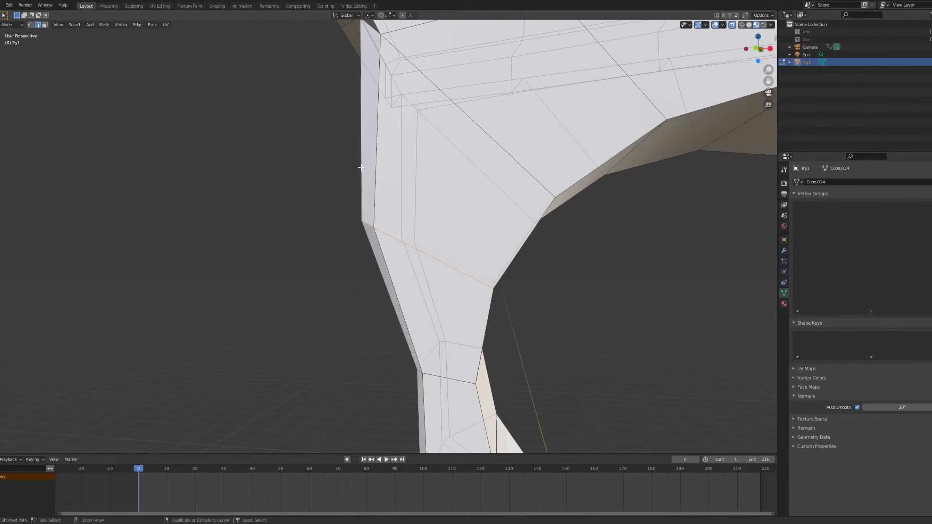
{"action": "key", "text": "g"}
{"action": "key", "text": "g"}
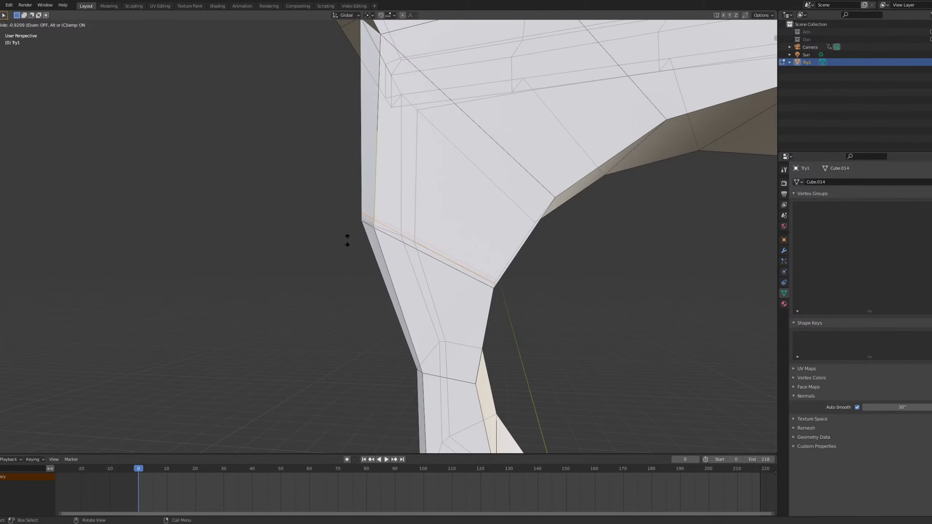
{"action": "left_click", "coordinate": [347, 241]}
{"action": "middle_click_drag", "start_coordinate": [347, 241], "coordinate": [381, 242]}
In front view, reposition the bend loops' outer corner vertices, moving the lower inner one about 0.11 m down and 0.02 m along X.
{"action": "key", "text": "KP_1"}
{"action": "key", "text": "1"}
{"action": "key", "text": "g"}
{"action": "left_click", "coordinate": [397, 251]}
{"action": "left_click_drag", "start_coordinate": [373, 216], "coordinate": [417, 249]}
{"action": "key", "text": "g"}
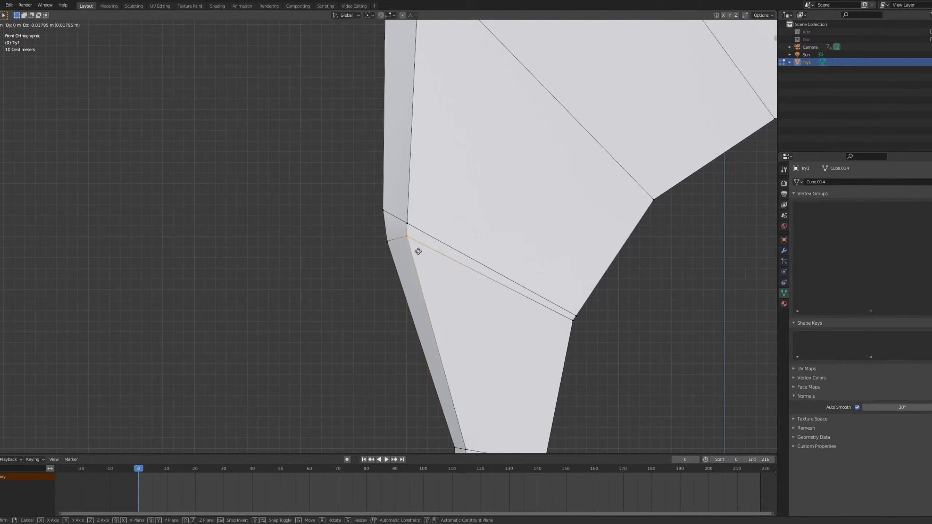
{"action": "left_click", "coordinate": [419, 261]}
Move the lower loop's vertices at the round opening about 0.07 m down and 0.01 m along negative X.
{"action": "middle_click_drag", "start_coordinate": [524, 294], "coordinate": [385, 216], "text": "shift"}
{"action": "scroll", "coordinate": [403, 254], "scroll_direction": "up", "scroll_amount": 1}
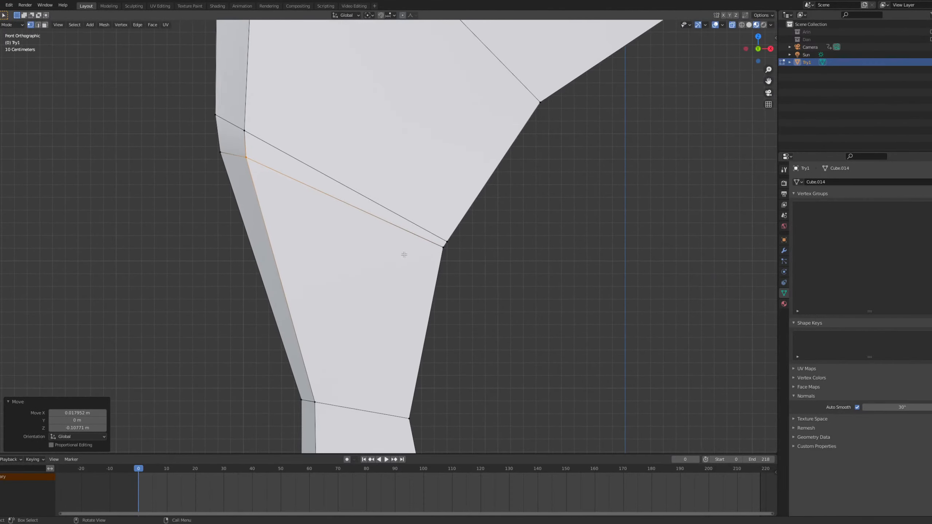
{"action": "middle_click_drag", "start_coordinate": [371, 281], "coordinate": [394, 213], "text": "shift"}
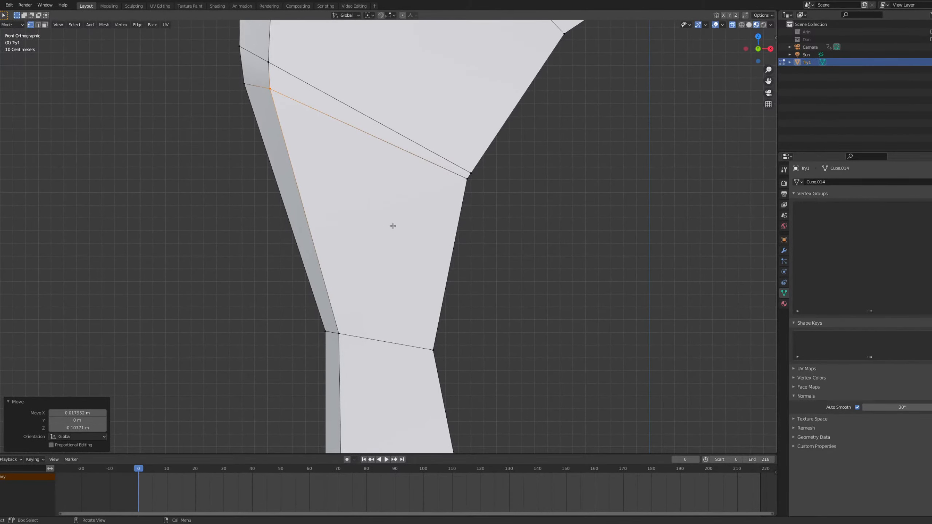
{"action": "left_click_drag", "start_coordinate": [476, 201], "coordinate": [476, 201]}
{"action": "key", "text": "g"}
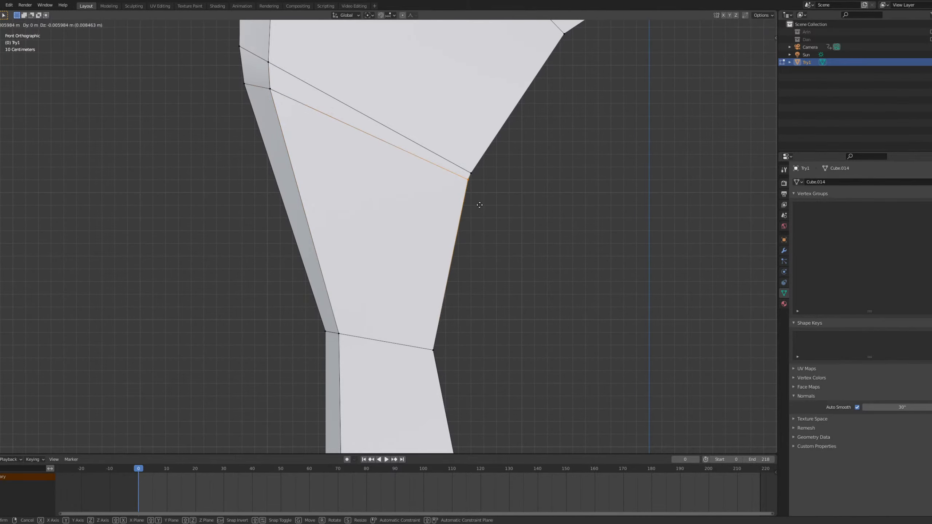
{"action": "left_click", "coordinate": [477, 213]}
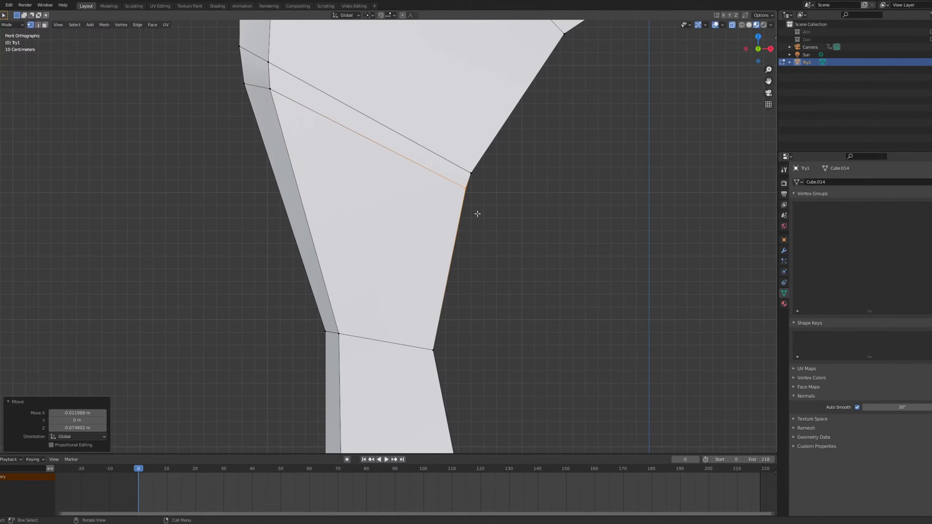
Check the doubled bend loops in shaded and mesh views, and undo the recent vertex moves.
{"action": "scroll", "coordinate": [432, 227], "scroll_direction": "down", "scroll_amount": 9}
{"action": "key", "text": "Tab"}
{"action": "middle_click_drag", "start_coordinate": [380, 243], "coordinate": [479, 254]}
{"action": "scroll", "coordinate": [310, 228], "scroll_direction": "up", "scroll_amount": 3}
{"action": "key", "text": "Tab"}
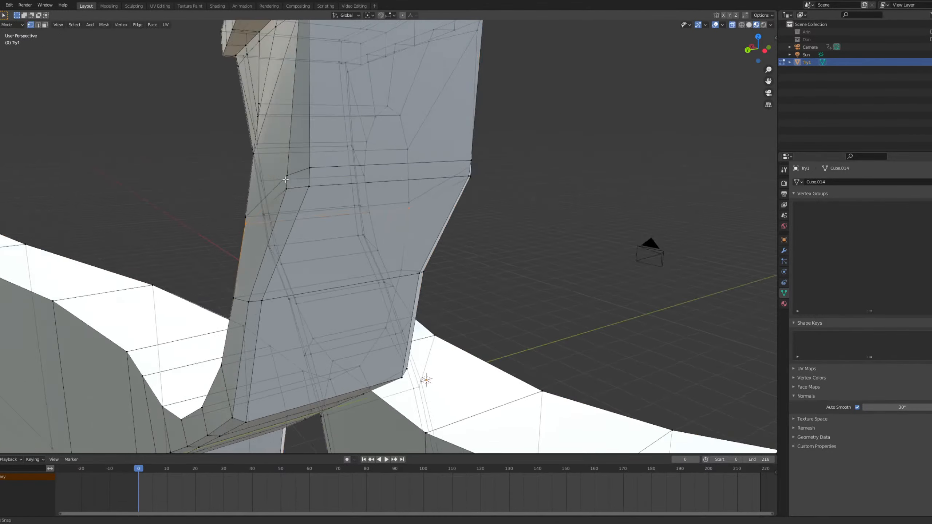
{"action": "middle_click_drag", "start_coordinate": [269, 150], "coordinate": [365, 162]}
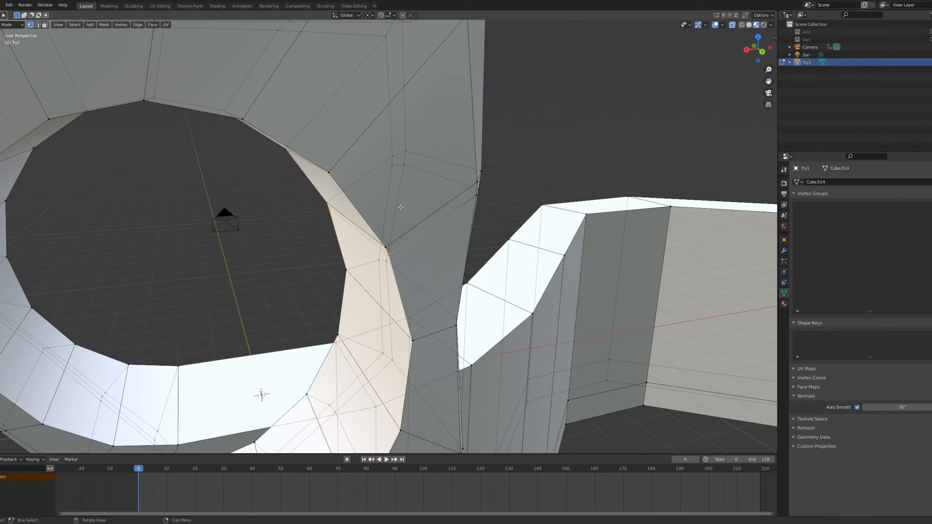
{"action": "key", "text": "ctrl+z"}
{"action": "key", "text": "ctrl+z"}
{"action": "key", "text": "ctrl+z"}
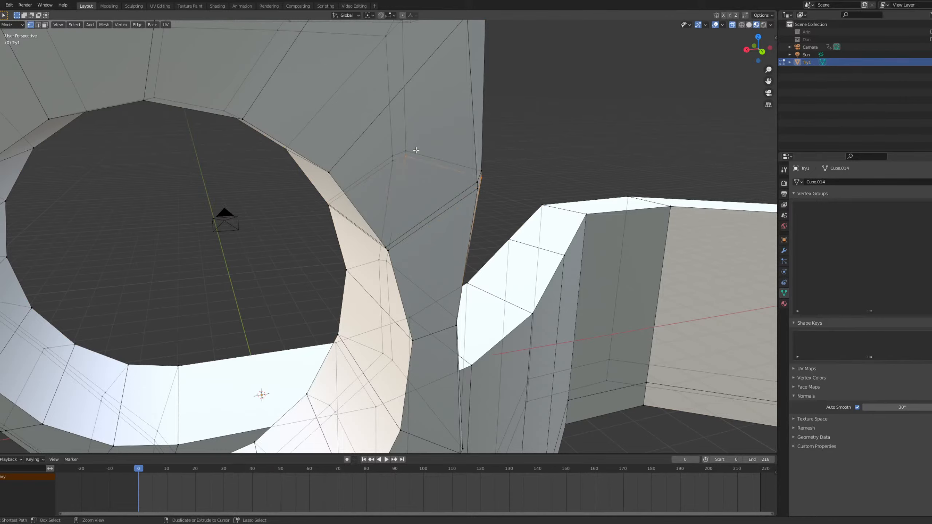
Try shifting the corner vertices at the pillar's bend about 0.26 m along Y in left view.
{"action": "key", "text": "2"}
{"action": "middle_click_drag", "start_coordinate": [454, 92], "coordinate": [474, 187]}
{"action": "key", "text": "grave"}
{"action": "left_click", "coordinate": [435, 183]}
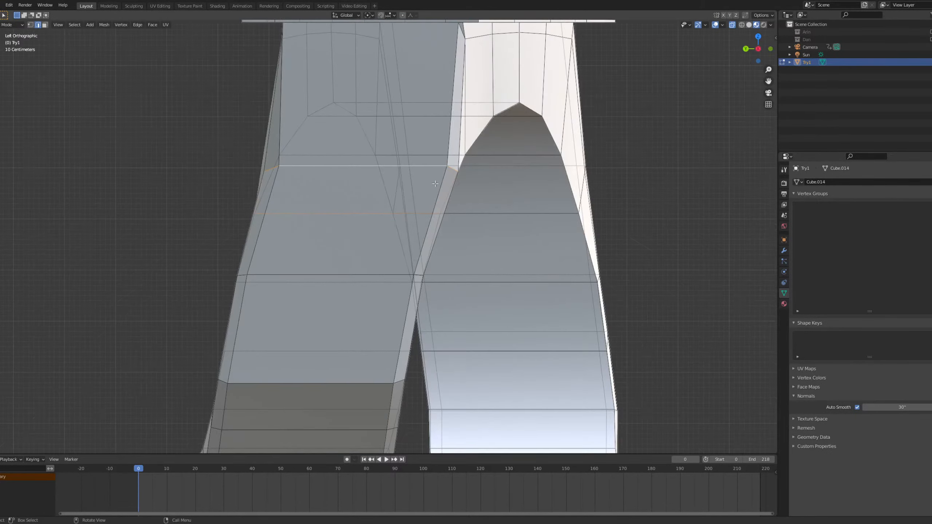
{"action": "key", "text": "1"}
{"action": "left_click_drag", "start_coordinate": [465, 178], "coordinate": [465, 178]}
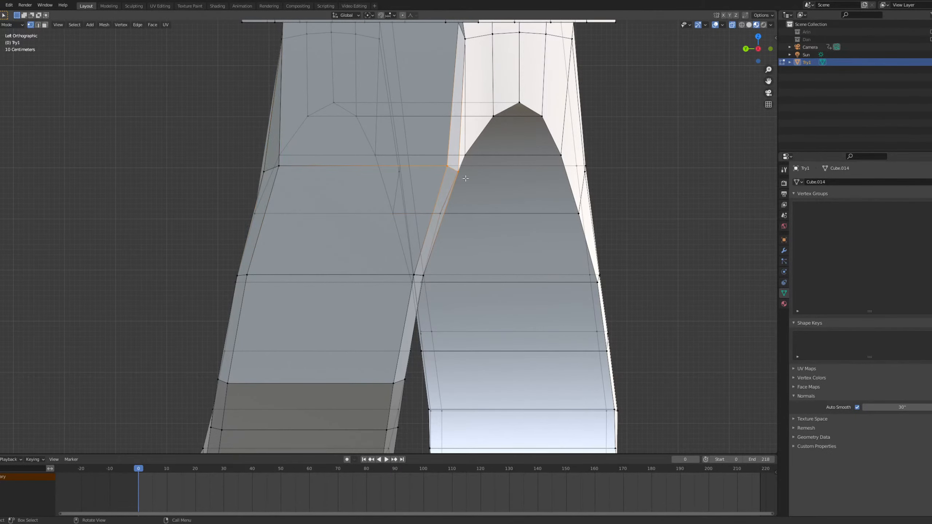
{"action": "key", "text": "g"}
{"action": "key", "text": "y"}
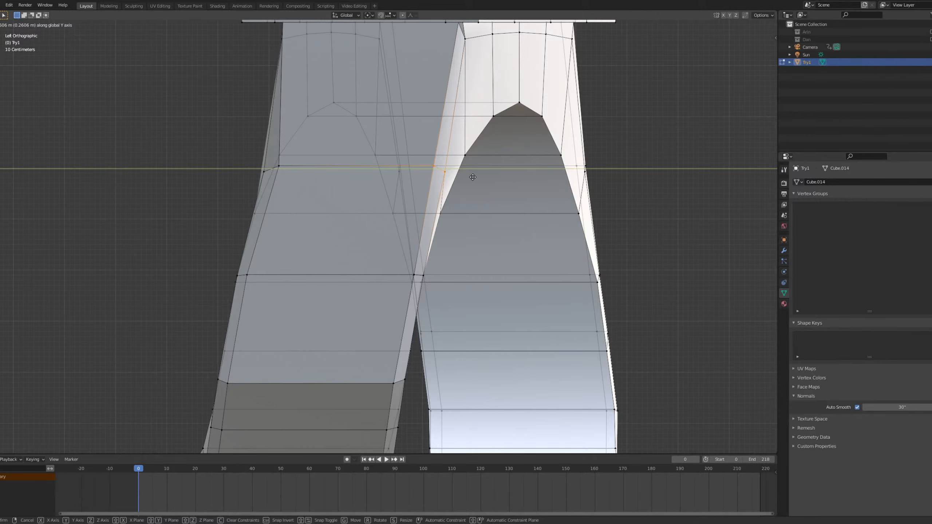
{"action": "left_click", "coordinate": [473, 177]}
{"action": "middle_click_drag", "start_coordinate": [473, 178], "coordinate": [462, 179]}
Shift the bend's corner vertices beside the arch opening about 0.24 m along Y in left view.
{"action": "key", "text": "grave"}
{"action": "left_click", "coordinate": [403, 181]}
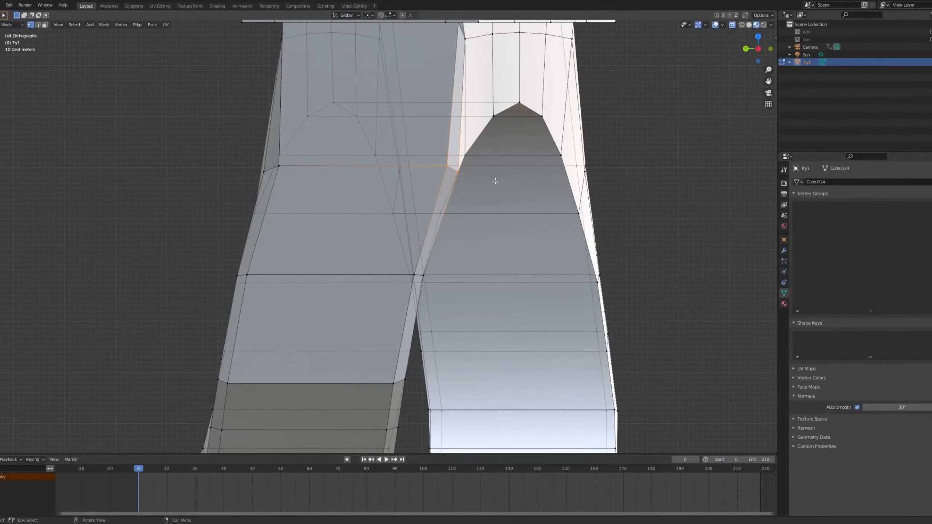
{"action": "scroll", "coordinate": [495, 181], "scroll_direction": "up", "scroll_amount": 3}
{"action": "key", "text": "g"}
{"action": "key", "text": "y"}
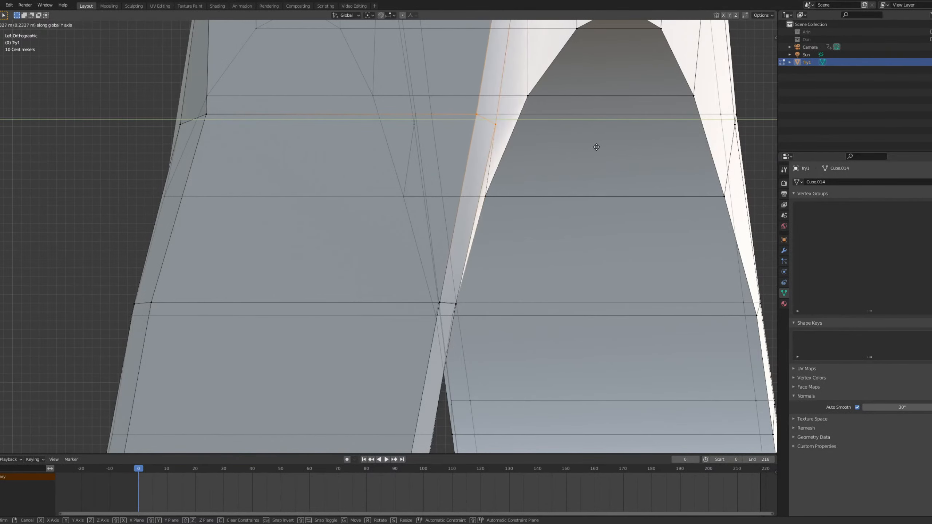
{"action": "left_click", "coordinate": [595, 147]}
{"action": "scroll", "coordinate": [596, 150], "scroll_direction": "down", "scroll_amount": 4}
{"action": "scroll", "coordinate": [284, 159], "scroll_direction": "up", "scroll_amount": 3}
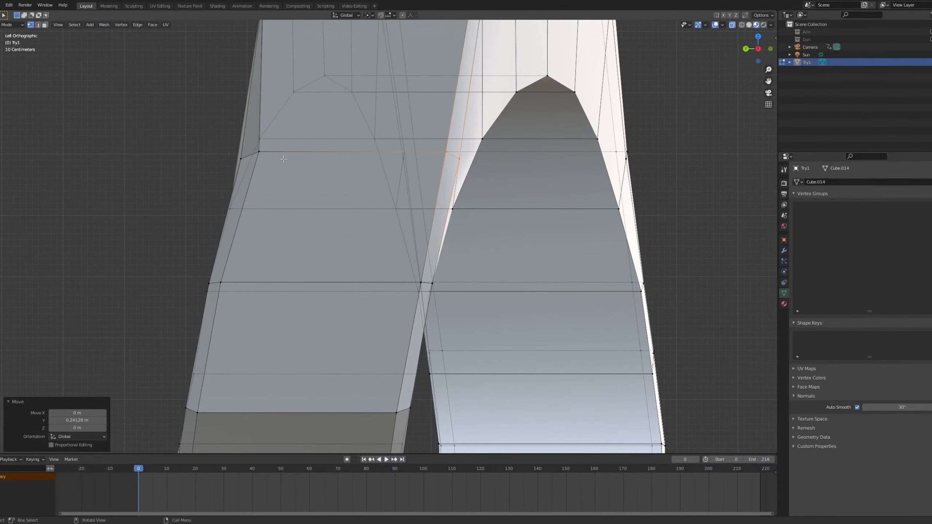
Shift the vertices at the bend's opposite corner about 0.18 m along Y.
{"action": "left_click_drag", "start_coordinate": [250, 164], "coordinate": [250, 164]}
{"action": "key", "text": "g"}
{"action": "key", "text": "y"}
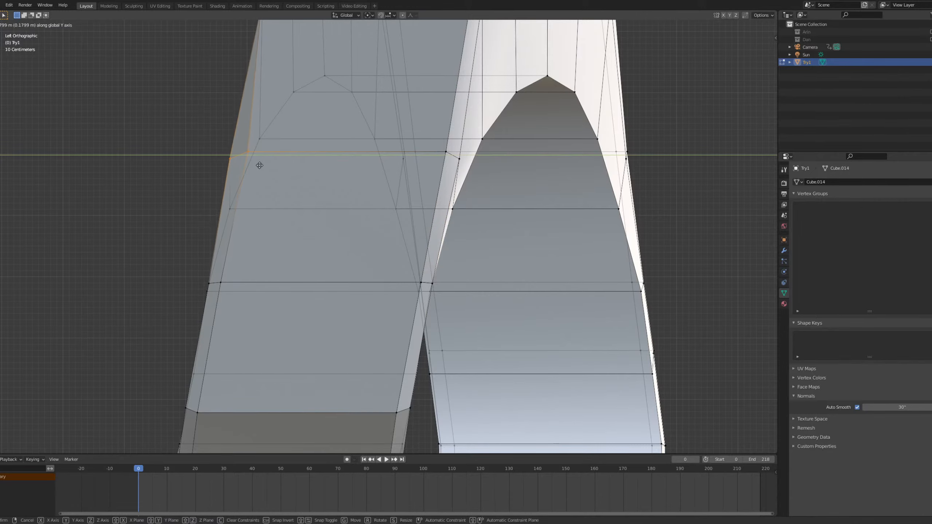
{"action": "left_click", "coordinate": [260, 166]}
{"action": "scroll", "coordinate": [263, 156], "scroll_direction": "down", "scroll_amount": 4}
{"action": "middle_click_drag", "start_coordinate": [264, 156], "coordinate": [407, 193]}
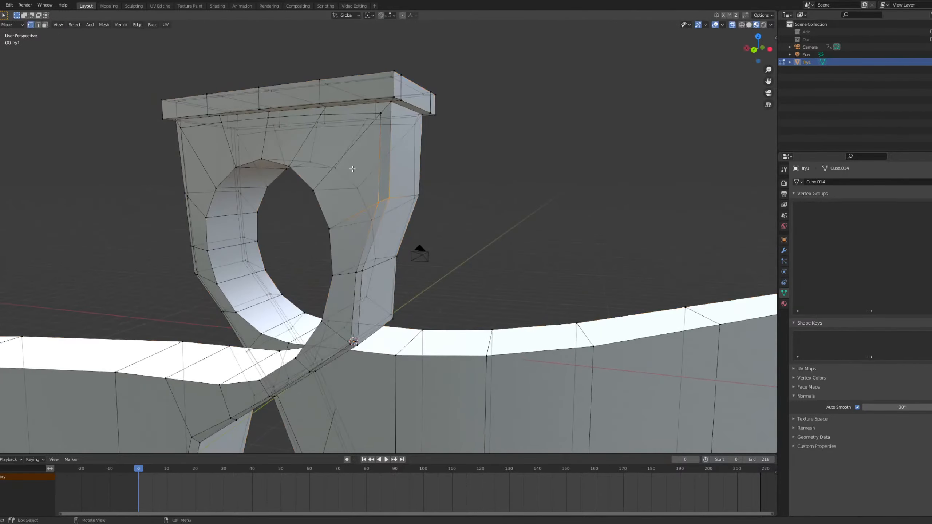
Adjust the height of the selected bend corner vertices along Z in back view.
{"action": "key", "text": "grave"}
{"action": "left_click", "coordinate": [359, 193]}
{"action": "key", "text": "grave"}
{"action": "left_click", "coordinate": [347, 162]}
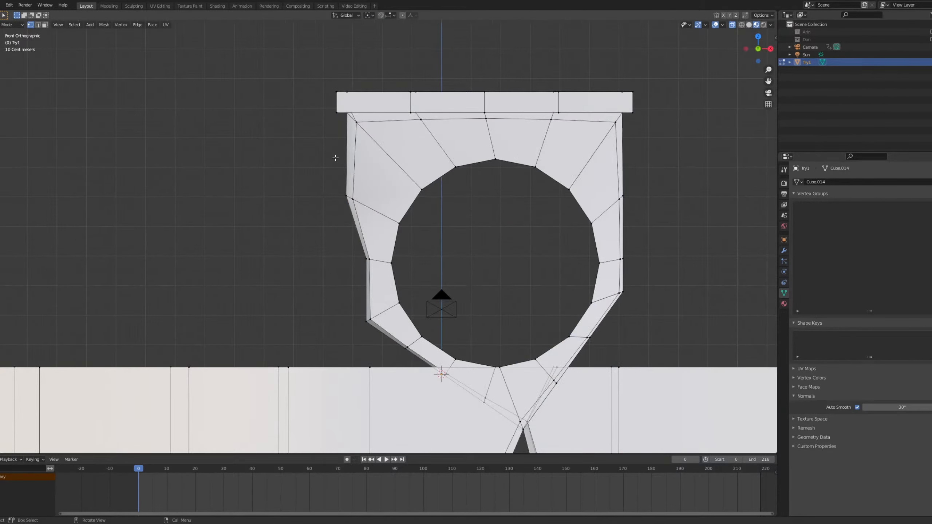
{"action": "key", "text": "grave"}
{"action": "left_click", "coordinate": [385, 170]}
{"action": "key", "text": "grave"}
{"action": "left_click", "coordinate": [504, 134]}
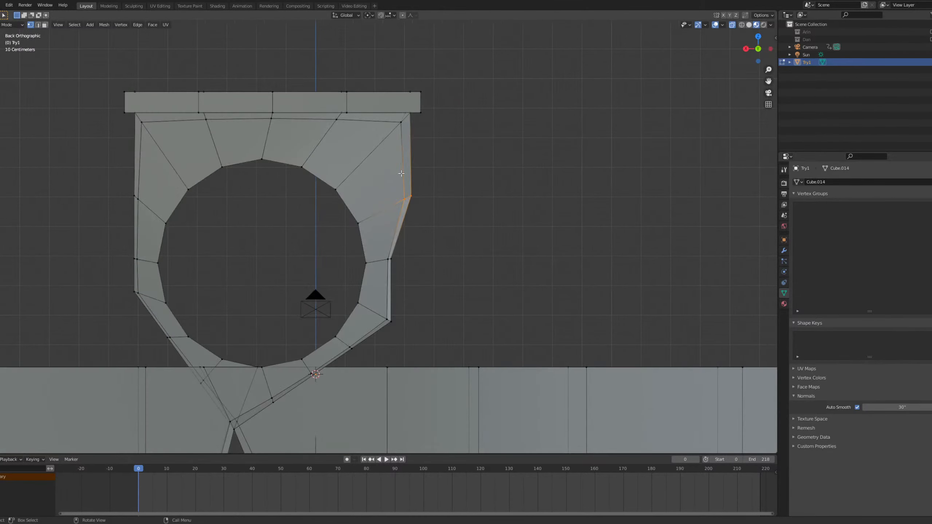
{"action": "scroll", "coordinate": [484, 158], "scroll_direction": "up", "scroll_amount": 6}
{"action": "key", "text": "g"}
{"action": "key", "text": "z"}
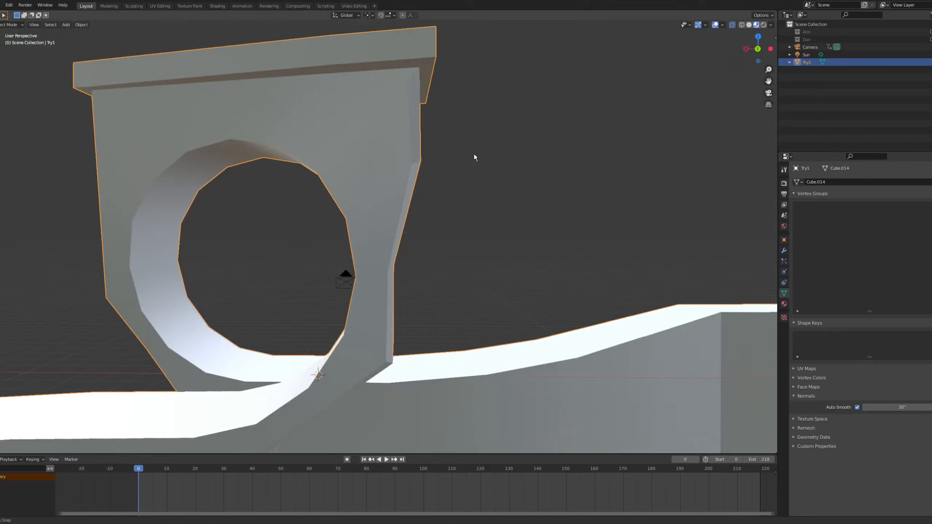
{"action": "middle_click_drag", "start_coordinate": [474, 154], "coordinate": [434, 163]}
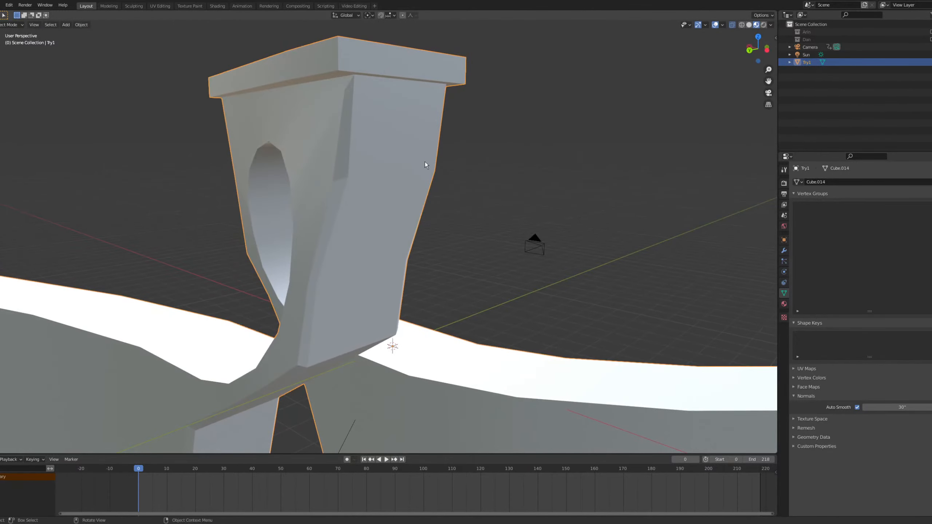
Examine the pillar's upper corner where its bevel meets the underside of the cap.
{"action": "key", "text": "Tab"}
{"action": "left_click", "coordinate": [344, 91]}
{"action": "middle_click_drag", "start_coordinate": [373, 103], "coordinate": [390, 178]}
{"action": "key", "text": "grave"}
{"action": "scroll", "coordinate": [412, 135], "scroll_direction": "up", "scroll_amount": 3}
{"action": "middle_click_drag", "start_coordinate": [402, 166], "coordinate": [363, 185]}
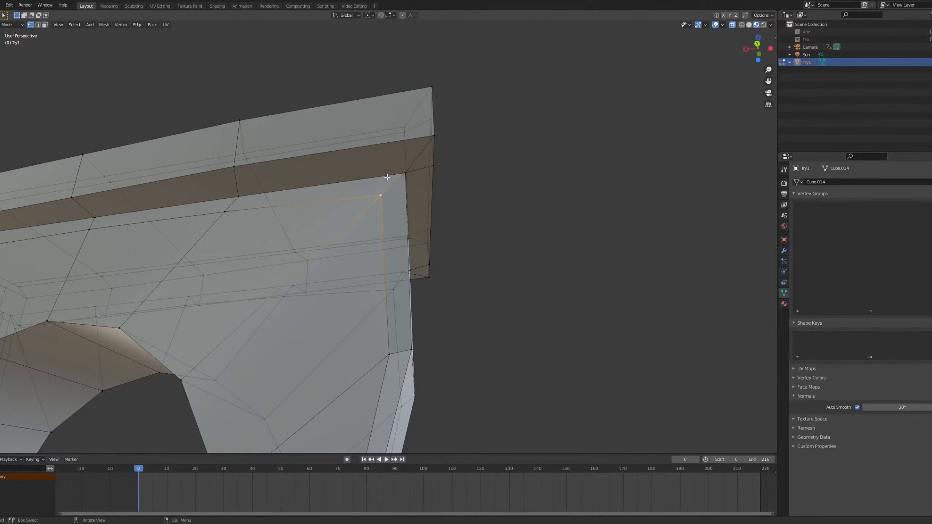
{"action": "middle_click_drag", "start_coordinate": [395, 184], "coordinate": [372, 170]}
Try to bevel the cap's vertical corner edge together with the diagonal edge on its underside.
{"action": "key", "text": "3"}
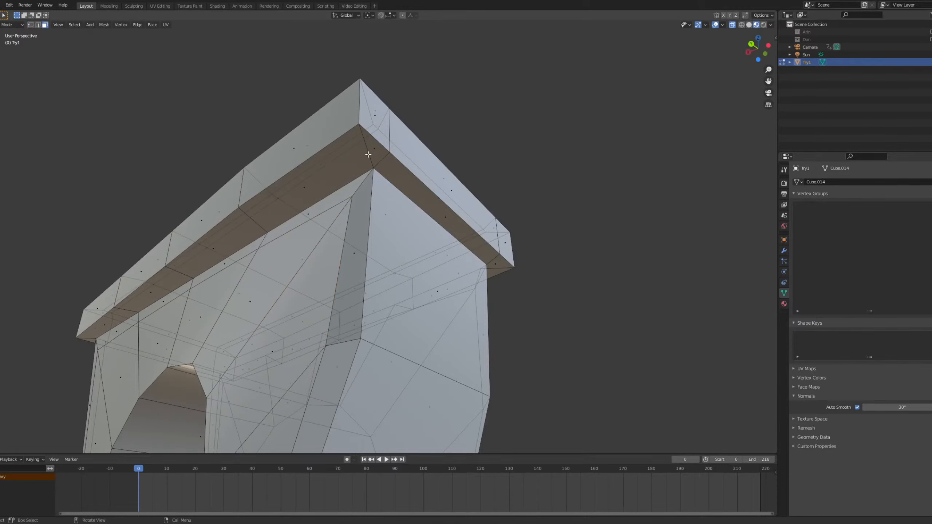
{"action": "mouse_move", "coordinate": [359, 100]}
{"action": "middle_mouse_down"}
{"action": "mouse_move", "coordinate": [356, 139]}
{"action": "mouse_move", "coordinate": [358, 108]}
{"action": "middle_mouse_up"}
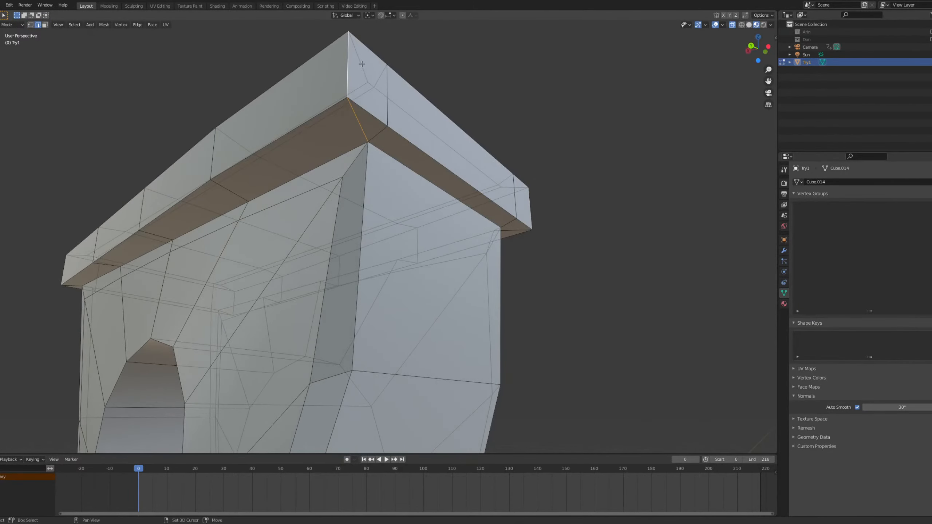
{"action": "key", "text": "ctrl+b"}
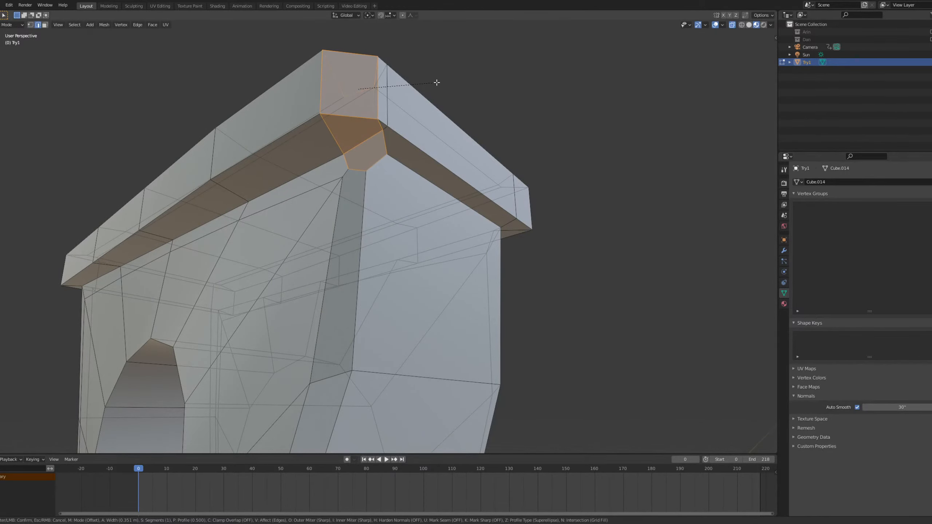
{"action": "left_click", "coordinate": [435, 82]}
{"action": "key", "text": "Tab"}
{"action": "middle_click_drag", "start_coordinate": [429, 79], "coordinate": [373, 174]}
{"action": "key", "text": "Tab"}
{"action": "key", "text": "1"}
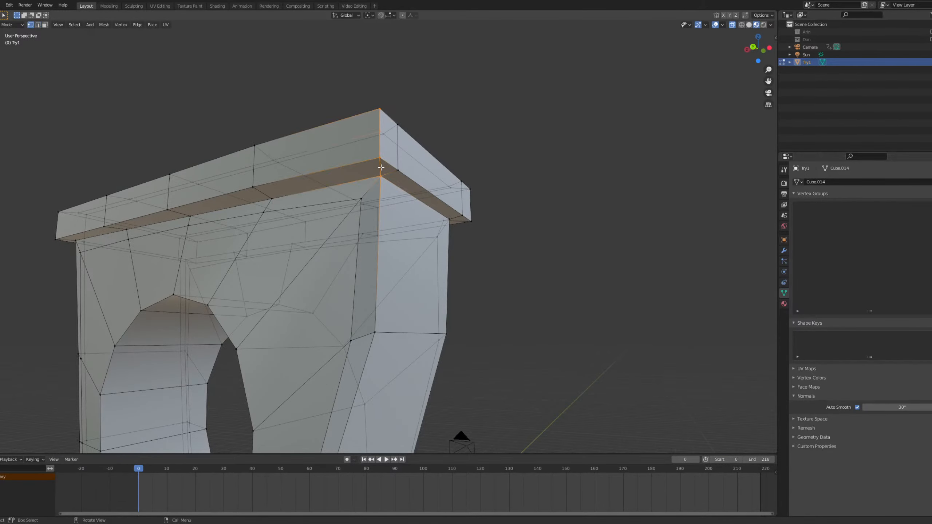
Try to bevel only the cap's vertical corner edge, about 0.33 m wide.
{"action": "key", "text": "2"}
{"action": "middle_click_drag", "start_coordinate": [380, 163], "coordinate": [360, 131]}
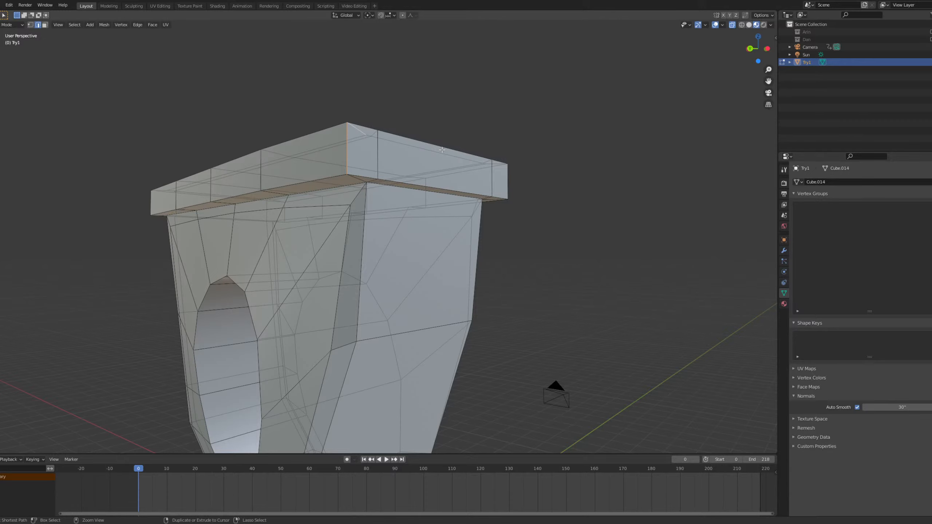
{"action": "key", "text": "ctrl+b"}
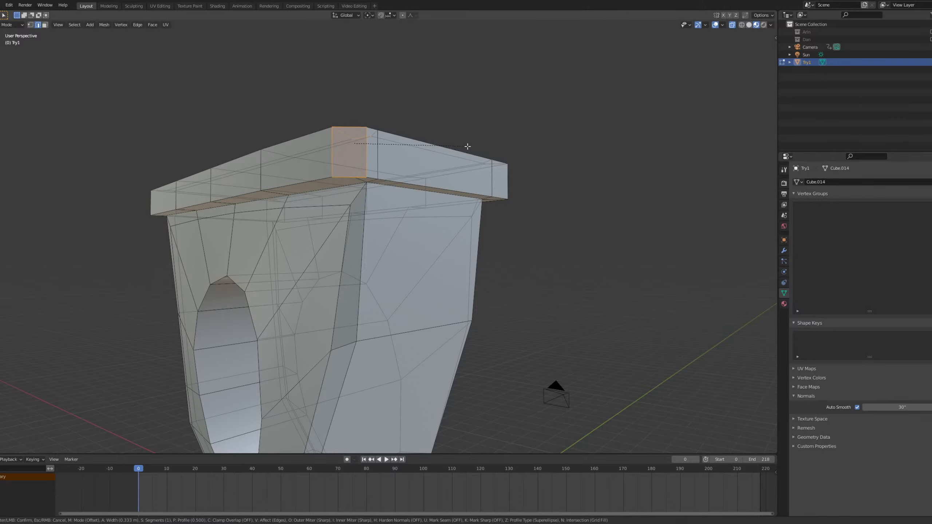
{"action": "left_click", "coordinate": [467, 146]}
{"action": "middle_click_drag", "start_coordinate": [468, 146], "coordinate": [432, 121]}
Delete the edges along the upper part of the pillar's narrow bevel strip at the vertical corner below the cap.
{"action": "middle_click_drag", "start_coordinate": [386, 100], "coordinate": [498, 251]}
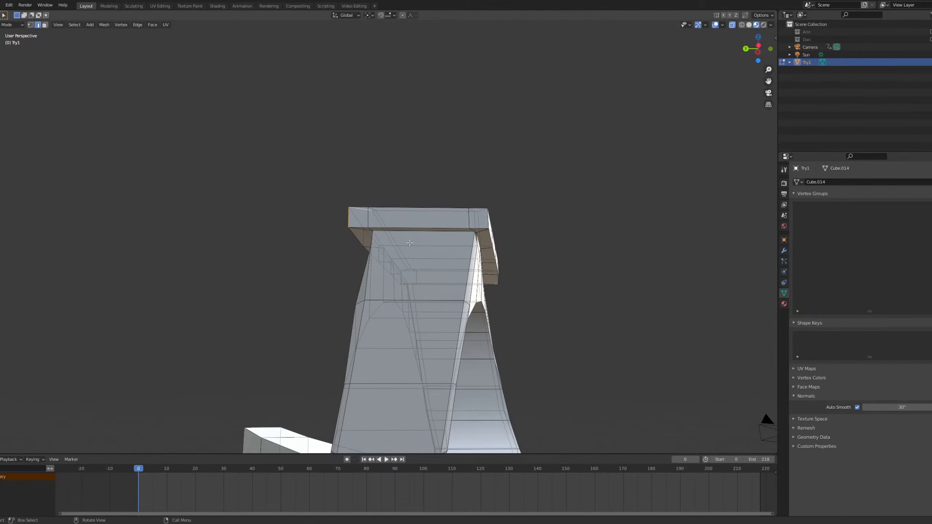
{"action": "middle_click_drag", "start_coordinate": [410, 242], "coordinate": [454, 227]}
{"action": "scroll", "coordinate": [535, 234], "scroll_direction": "up", "scroll_amount": 2}
{"action": "key", "text": "Tab"}
{"action": "key", "text": "Tab"}
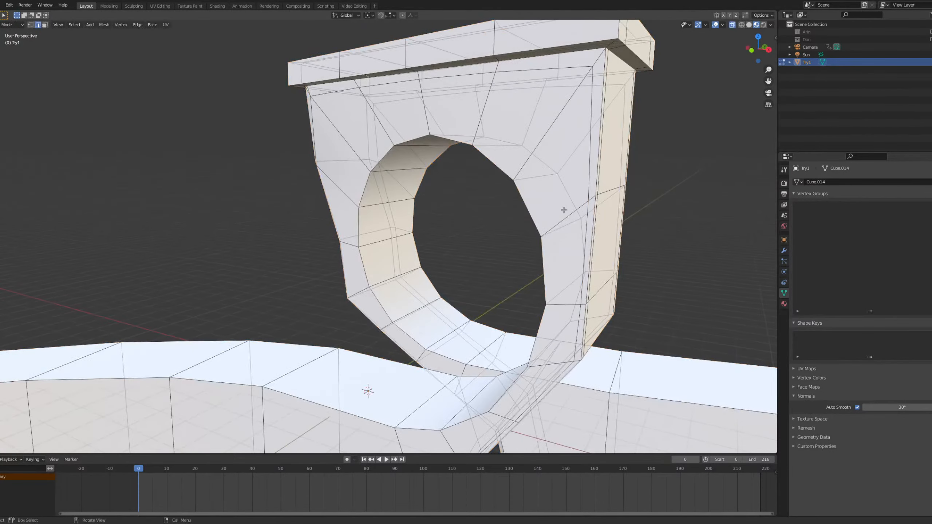
{"action": "middle_click_drag", "start_coordinate": [563, 210], "coordinate": [488, 171]}
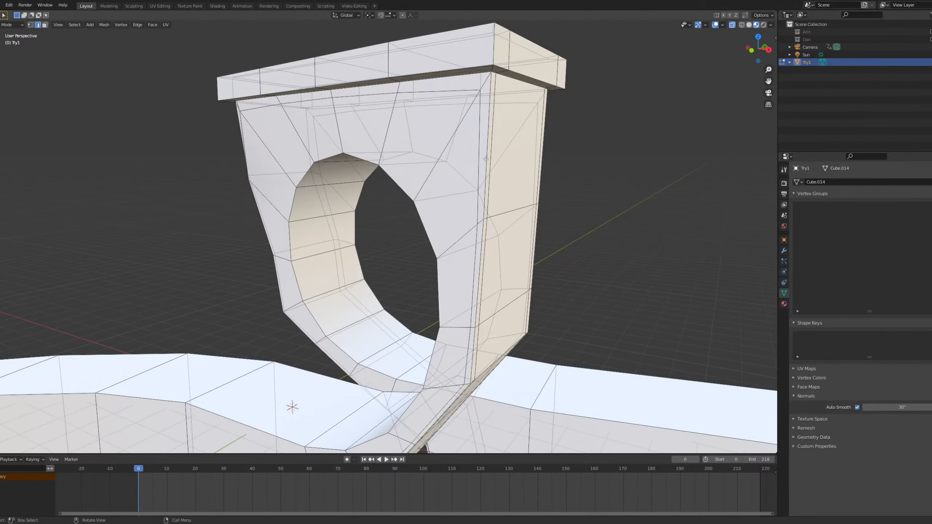
{"action": "key", "text": "x"}
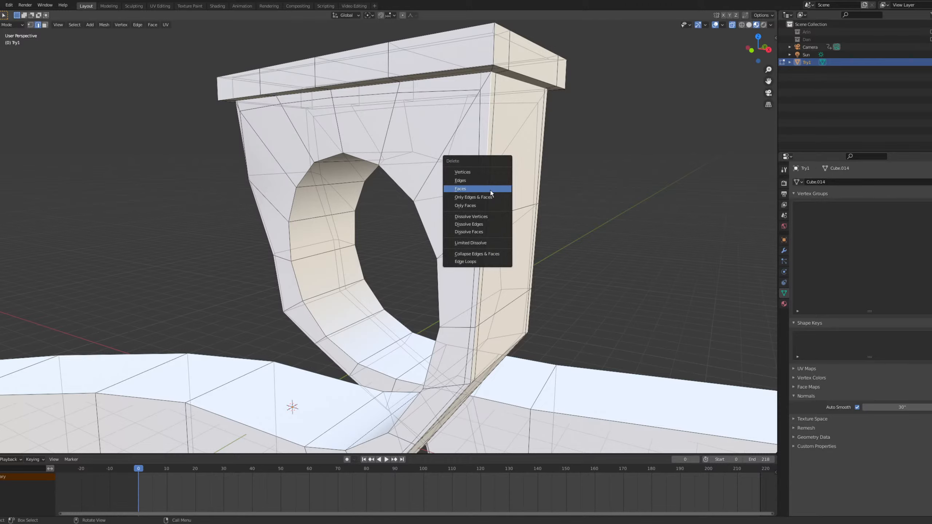
{"action": "left_click", "coordinate": [479, 180]}
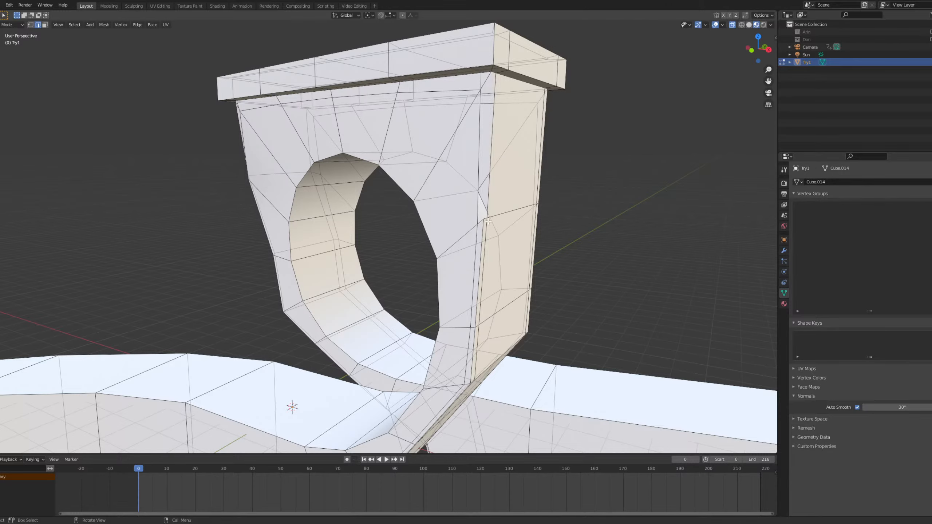
Delete the edges of the same corner's bevel strip along the slanted leg down to its foot.
{"action": "middle_click_drag", "start_coordinate": [488, 221], "coordinate": [432, 156]}
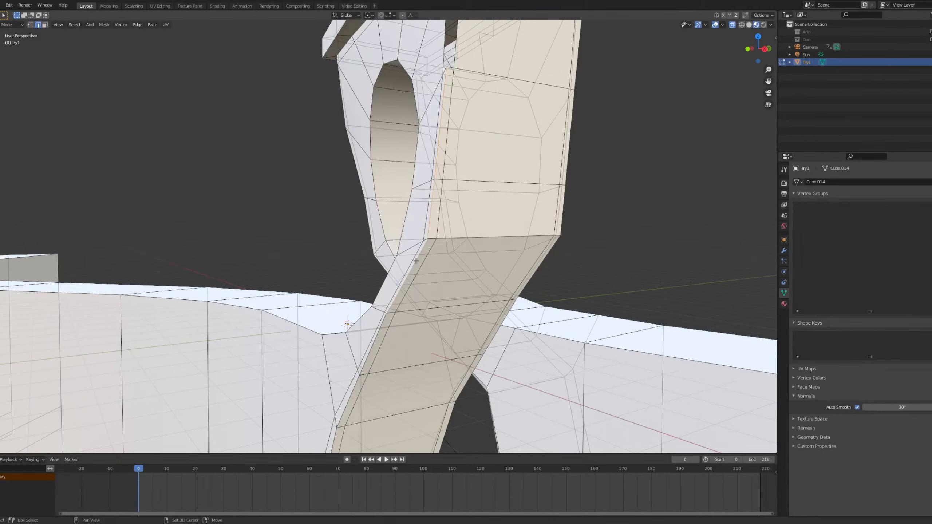
{"action": "middle_click_drag", "start_coordinate": [415, 261], "coordinate": [416, 164]}
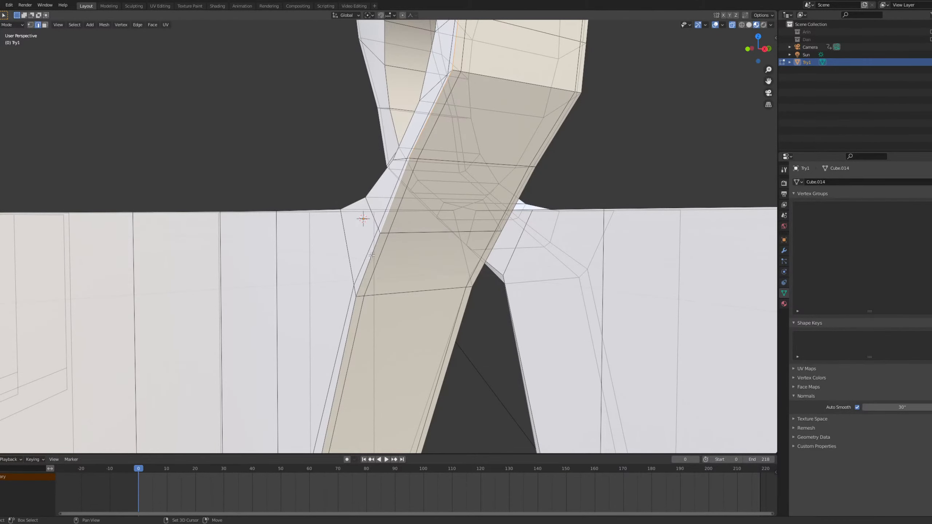
{"action": "left_click", "coordinate": [350, 316], "text": "shift"}
{"action": "middle_click_drag", "start_coordinate": [347, 276], "coordinate": [337, 185], "text": "shift"}
{"action": "scroll", "coordinate": [343, 125], "scroll_direction": "down", "scroll_amount": 3}
{"action": "right_click", "coordinate": [329, 208]}
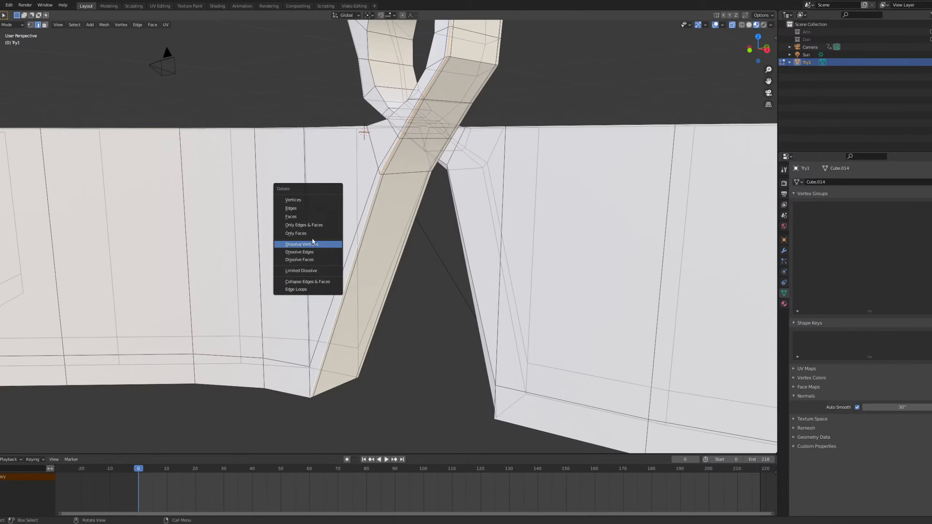
{"action": "key", "text": "Escape"}
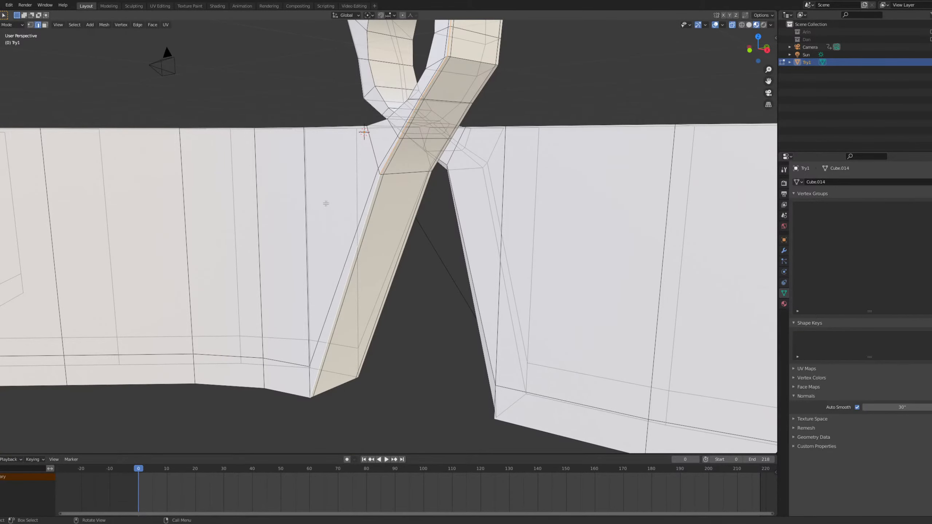
{"action": "right_click", "coordinate": [326, 204]}
{"action": "key", "text": "Escape"}
{"action": "left_click", "coordinate": [365, 224], "text": "shift"}
{"action": "key", "text": "x"}
{"action": "left_click", "coordinate": [364, 214]}
{"action": "middle_click_drag", "start_coordinate": [389, 142], "coordinate": [391, 157]}
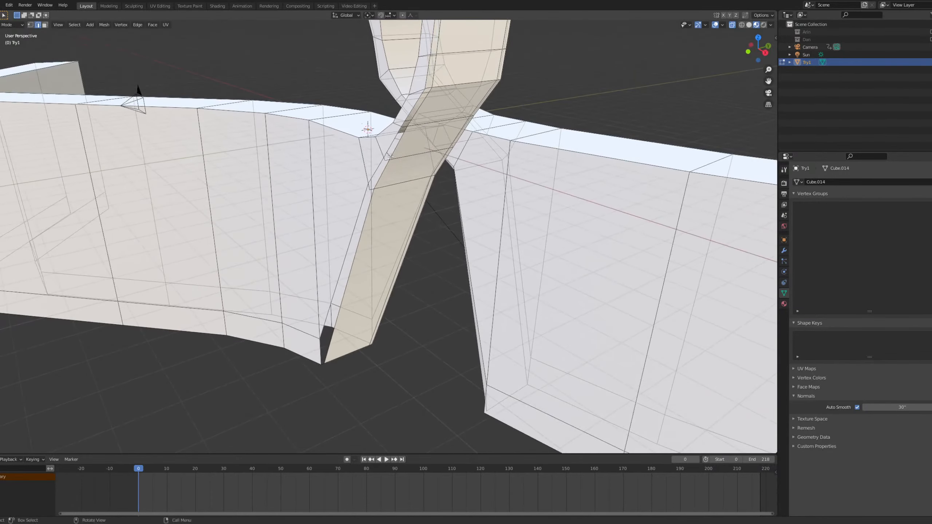
Delete the edges along the bevel strip on the pillar's opposite corner, from below the cap down the leg.
{"action": "right_click", "coordinate": [323, 366]}
{"action": "middle_click_drag", "start_coordinate": [475, 253], "coordinate": [368, 233]}
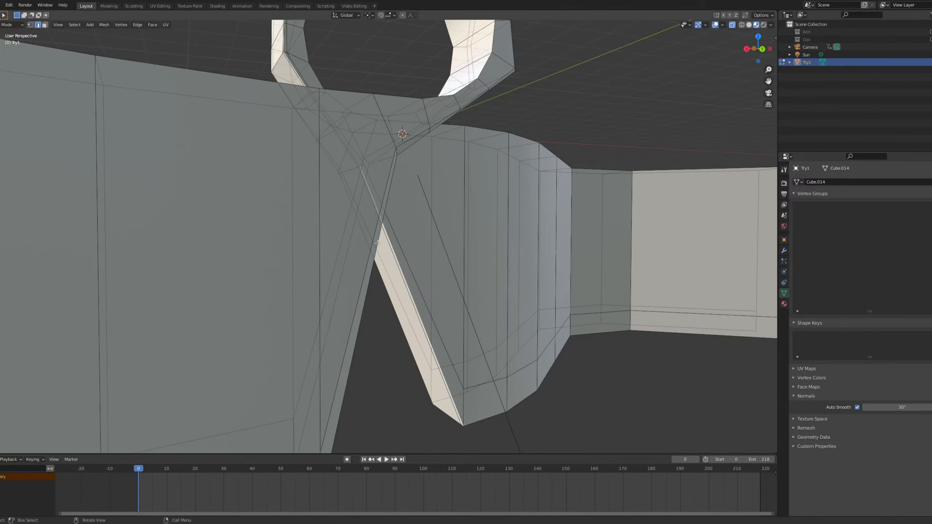
{"action": "middle_click_drag", "start_coordinate": [445, 380], "coordinate": [425, 286]}
{"action": "left_click", "coordinate": [415, 182], "text": "shift"}
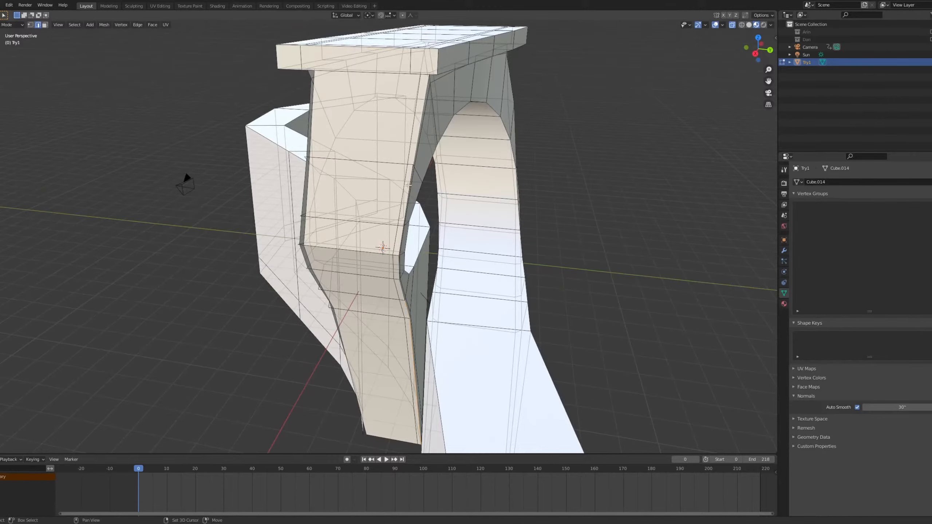
{"action": "middle_click_drag", "start_coordinate": [416, 198], "coordinate": [361, 235]}
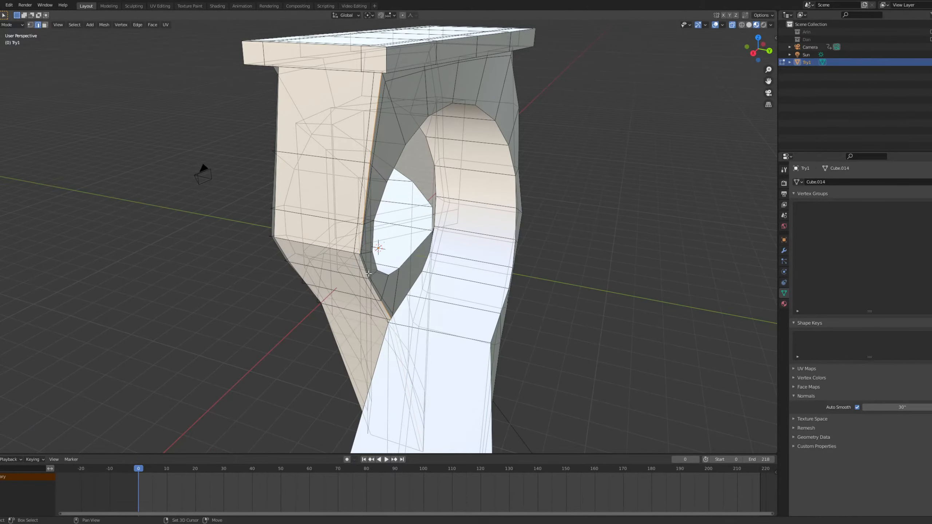
{"action": "key", "text": "ctrl+z"}
{"action": "key", "text": "f"}
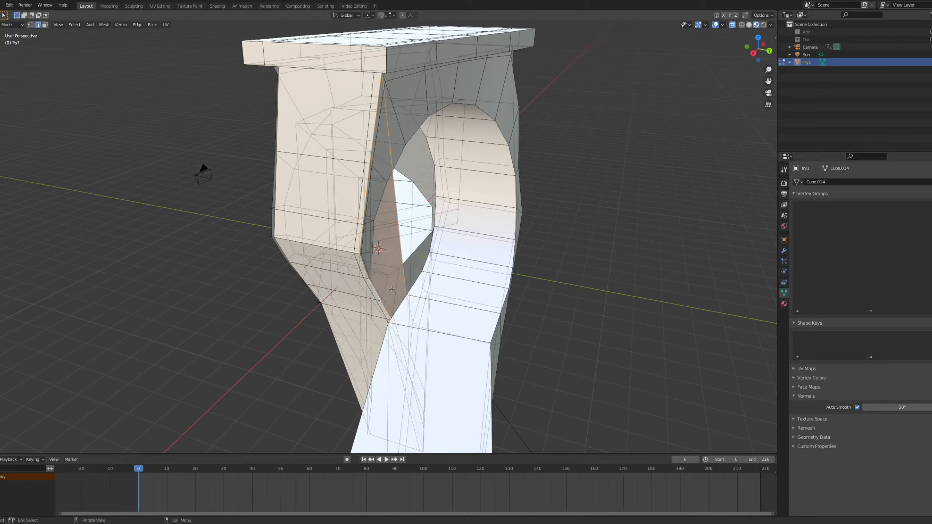
{"action": "key", "text": "ctrl+z"}
{"action": "key", "text": "x"}
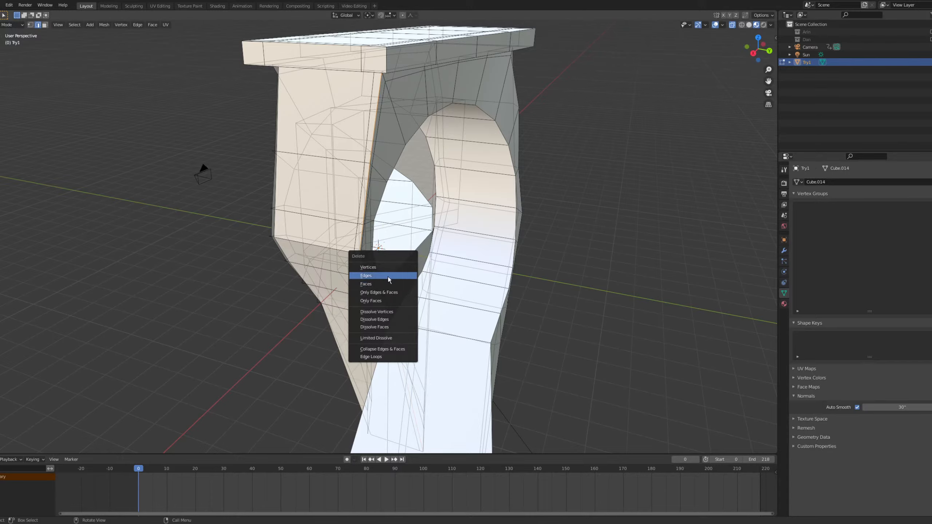
{"action": "left_click", "coordinate": [387, 275]}
Select the stray short cross edges left along the first corner's open strip, from the slanted leg up to the pillar.
{"action": "key", "text": "Tab"}
{"action": "middle_click_drag", "start_coordinate": [387, 277], "coordinate": [440, 272]}
{"action": "key", "text": "Tab"}
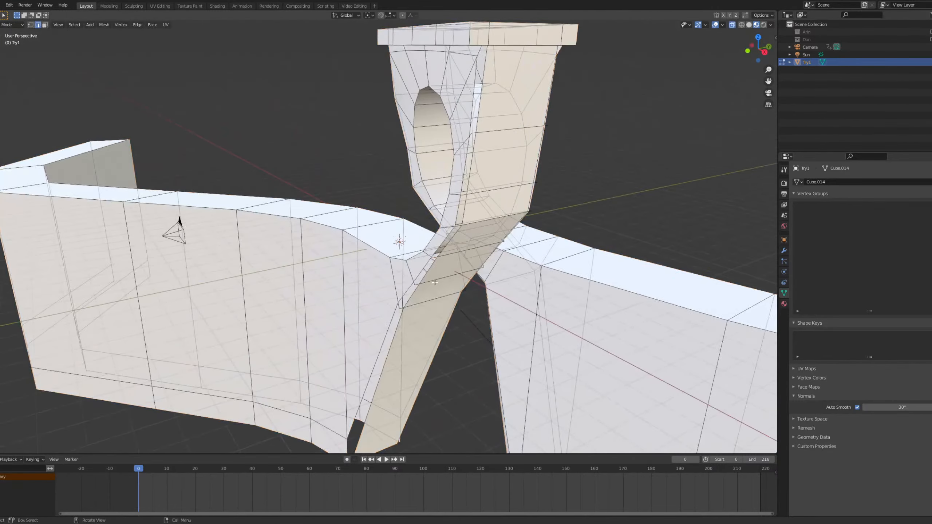
{"action": "scroll", "coordinate": [350, 223], "scroll_direction": "up", "scroll_amount": 6}
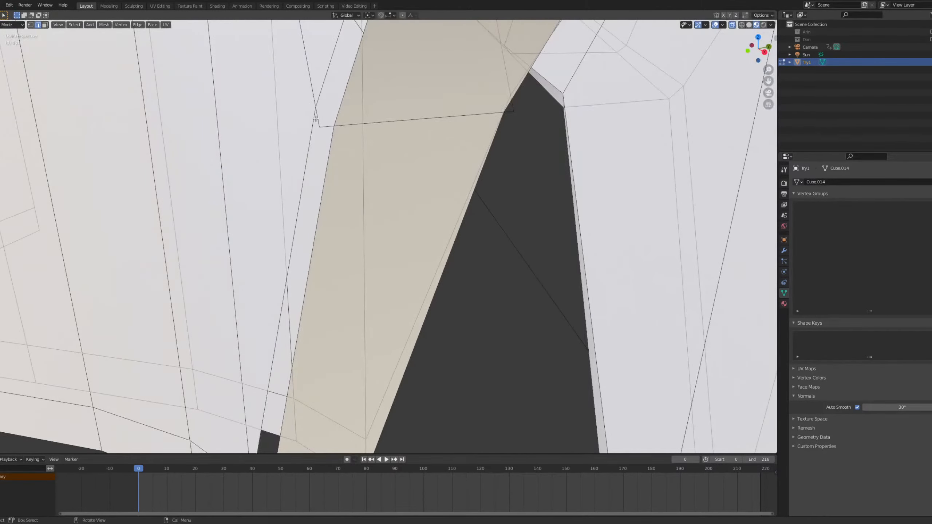
{"action": "scroll", "coordinate": [348, 126], "scroll_direction": "down", "scroll_amount": 3}
{"action": "middle_click_drag", "start_coordinate": [371, 101], "coordinate": [361, 184], "text": "shift"}
{"action": "scroll", "coordinate": [361, 185], "scroll_direction": "up", "scroll_amount": 2}
{"action": "left_click_drag", "start_coordinate": [329, 182], "coordinate": [330, 183], "text": "shift"}
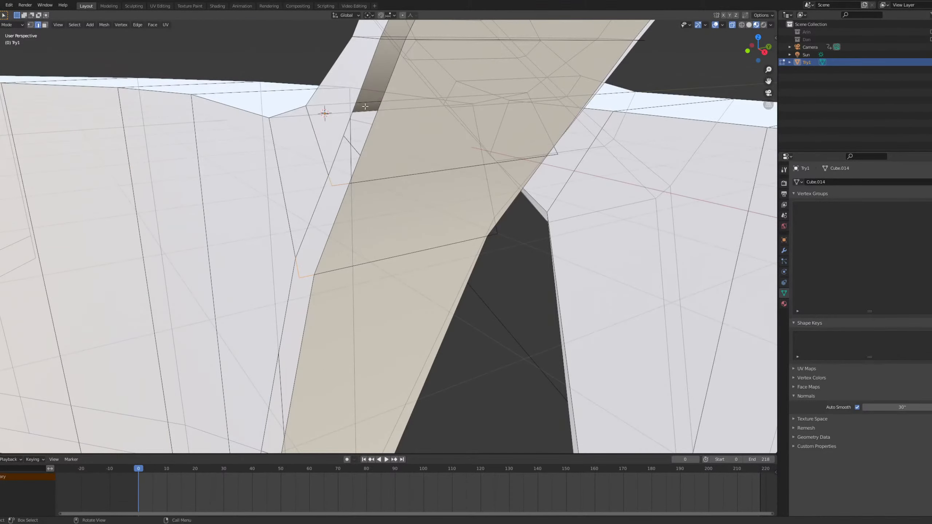
{"action": "middle_click_drag", "start_coordinate": [330, 184], "coordinate": [381, 288]}
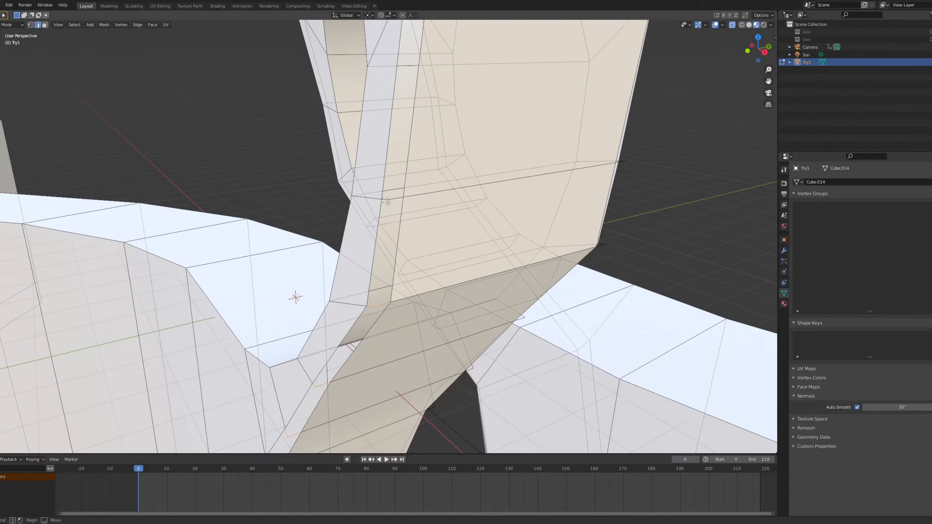
{"action": "middle_click_drag", "start_coordinate": [385, 200], "coordinate": [416, 244]}
{"action": "middle_click_drag", "start_coordinate": [594, 220], "coordinate": [469, 232], "text": "shift"}
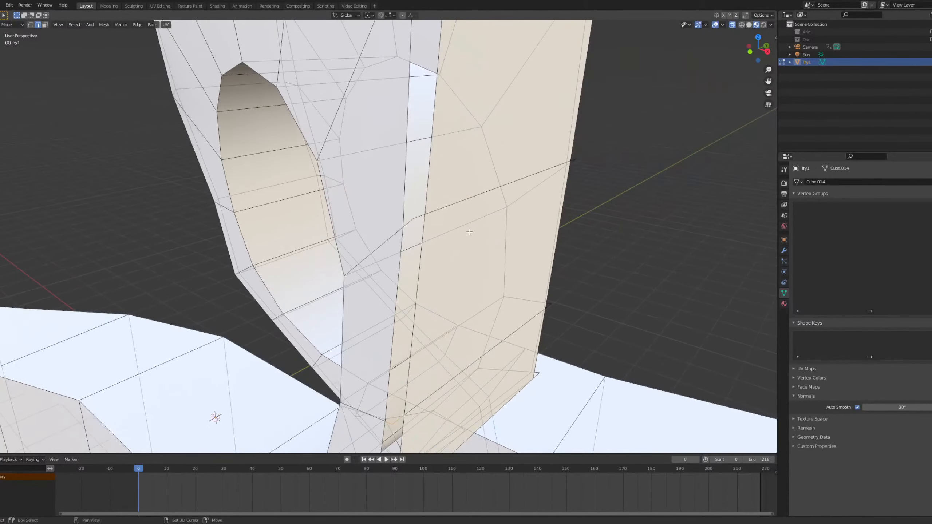
{"action": "left_click", "coordinate": [413, 214], "text": "alt+shift"}
{"action": "scroll", "coordinate": [417, 130], "scroll_direction": "down", "scroll_amount": 6}
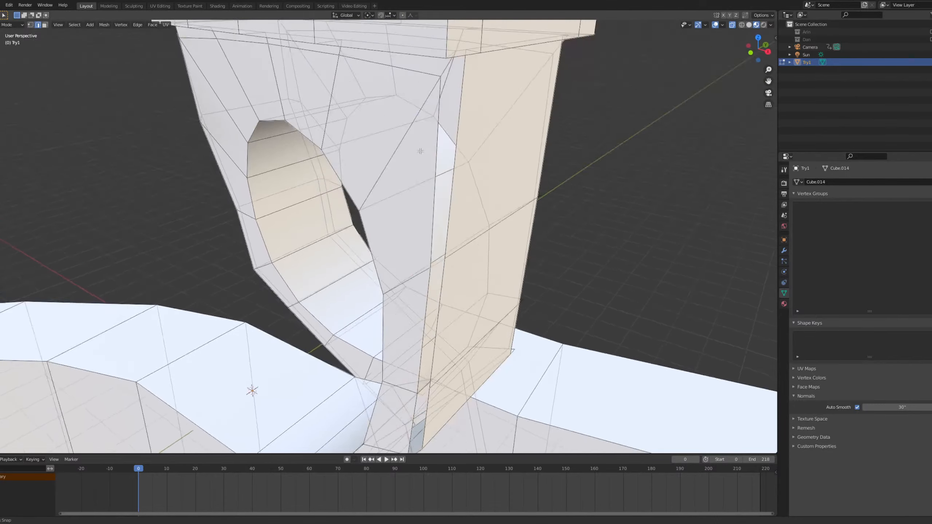
Add the stray cross edges along the opposite corner's pillar and bend to the selection.
{"action": "middle_click_drag", "start_coordinate": [434, 157], "coordinate": [466, 208]}
{"action": "scroll", "coordinate": [452, 215], "scroll_direction": "up", "scroll_amount": 5}
{"action": "scroll", "coordinate": [452, 214], "scroll_direction": "up", "scroll_amount": 3}
{"action": "left_click_drag", "start_coordinate": [467, 215], "coordinate": [468, 216], "text": "shift"}
{"action": "middle_click_drag", "start_coordinate": [379, 293], "coordinate": [371, 246], "text": "shift"}
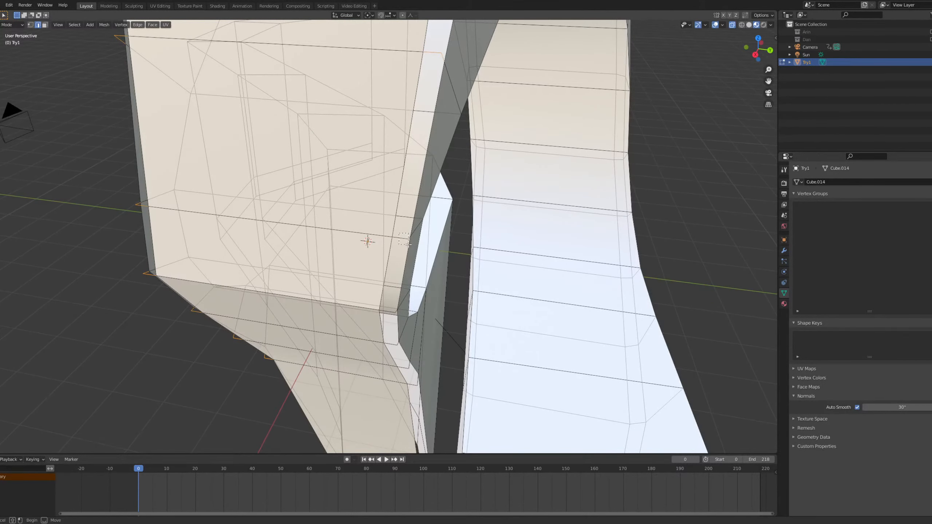
{"action": "middle_click_drag", "start_coordinate": [392, 306], "coordinate": [422, 204]}
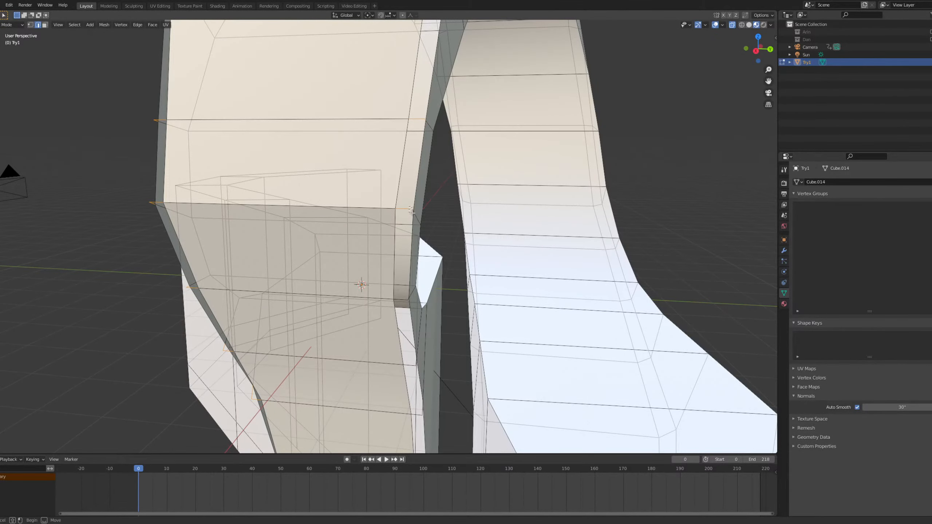
{"action": "middle_click_drag", "start_coordinate": [403, 282], "coordinate": [474, 274]}
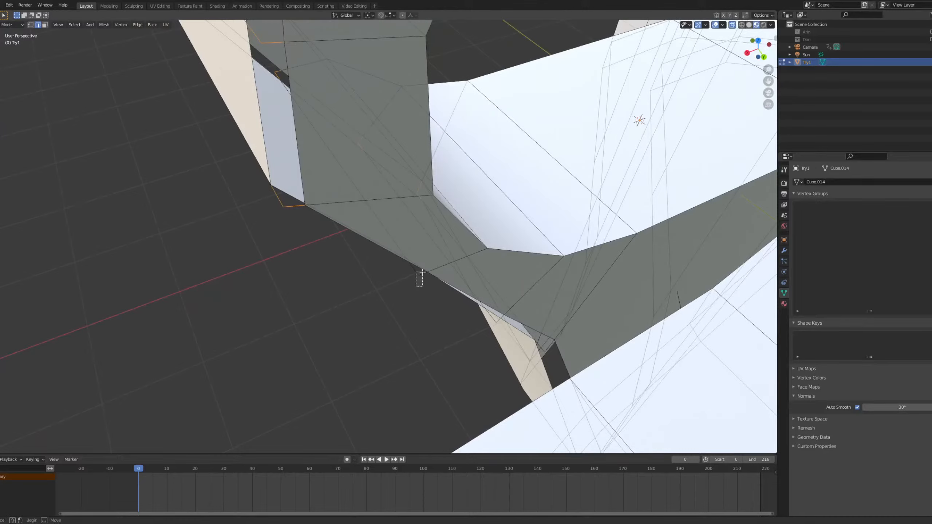
{"action": "middle_click_drag", "start_coordinate": [487, 314], "coordinate": [322, 267], "text": "shift"}
{"action": "left_click", "coordinate": [385, 293], "text": "shift"}
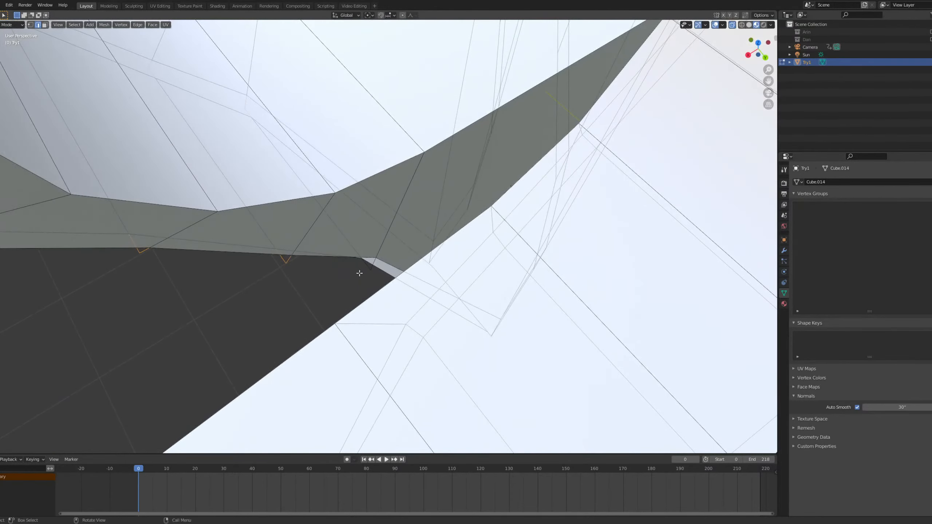
Add the remaining stray edges on the opposite corner's lower leg to the selection and delete all the selected edges.
{"action": "left_click_drag", "start_coordinate": [360, 273], "coordinate": [374, 268], "text": "shift"}
{"action": "middle_click_drag", "start_coordinate": [374, 265], "coordinate": [244, 191]}
{"action": "scroll", "coordinate": [384, 300], "scroll_direction": "up", "scroll_amount": 5}
{"action": "scroll", "coordinate": [361, 259], "scroll_direction": "down", "scroll_amount": 5}
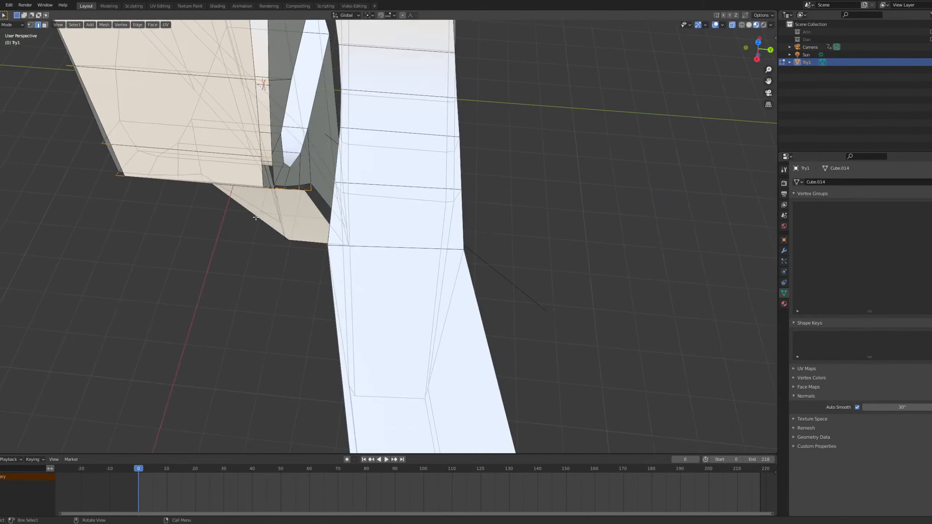
{"action": "middle_click_drag", "start_coordinate": [266, 222], "coordinate": [309, 241], "text": "shift"}
{"action": "scroll", "coordinate": [367, 270], "scroll_direction": "up", "scroll_amount": 6}
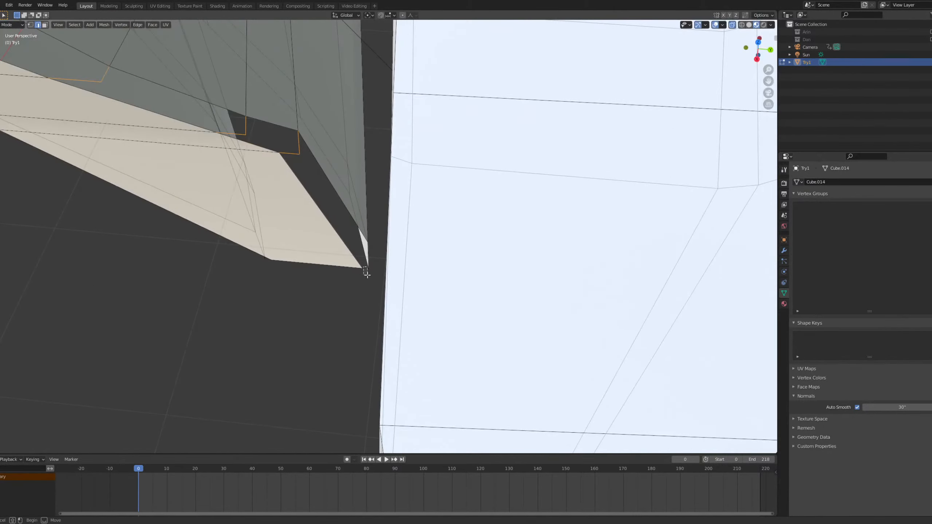
{"action": "scroll", "coordinate": [315, 264], "scroll_direction": "down", "scroll_amount": 9}
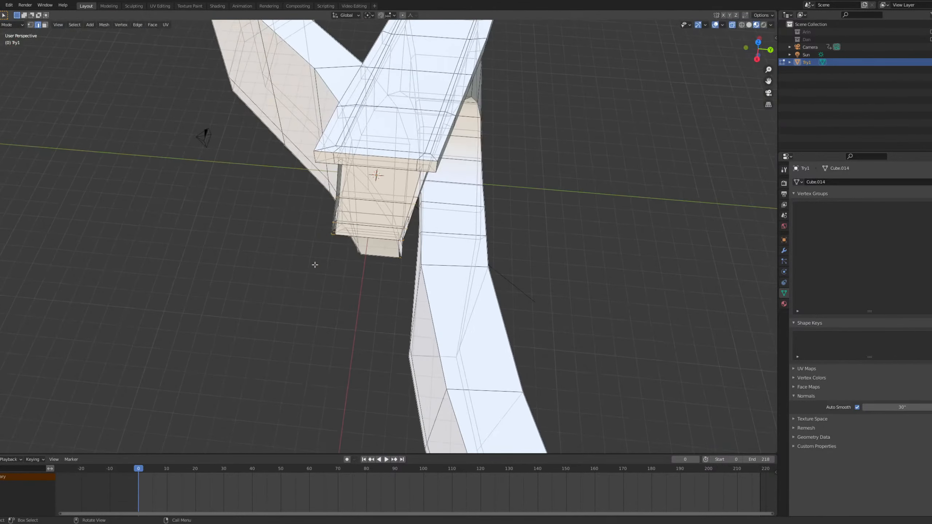
{"action": "middle_click_drag", "start_coordinate": [327, 272], "coordinate": [389, 279]}
{"action": "key", "text": "x"}
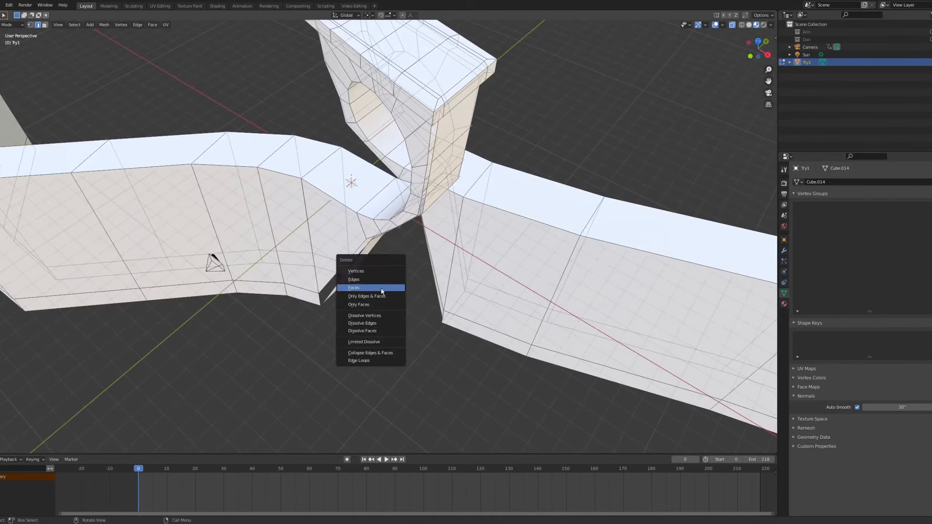
{"action": "left_click", "coordinate": [381, 288]}
{"action": "key", "text": "x"}
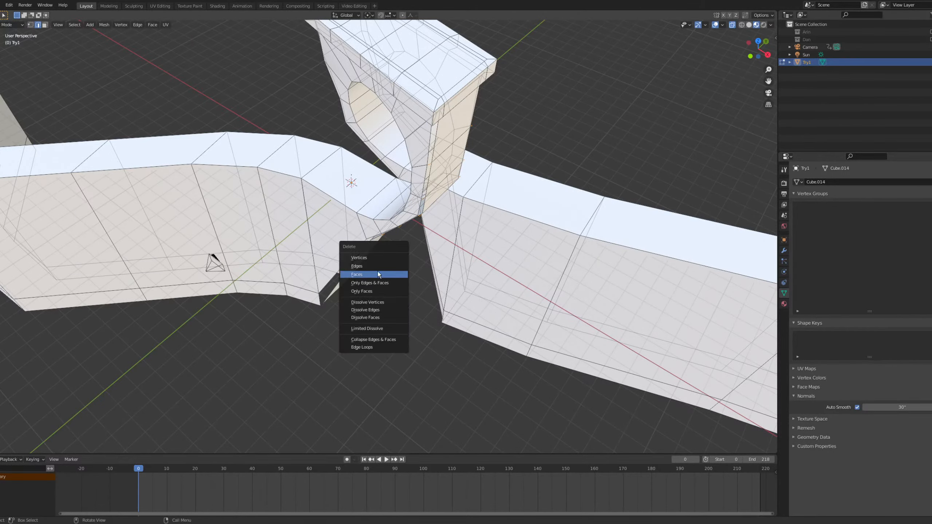
{"action": "left_click", "coordinate": [379, 265]}
Delete the last loose edge bridging the open corner strip at the foot of the leg.
{"action": "scroll", "coordinate": [387, 388], "scroll_direction": "up", "scroll_amount": 6}
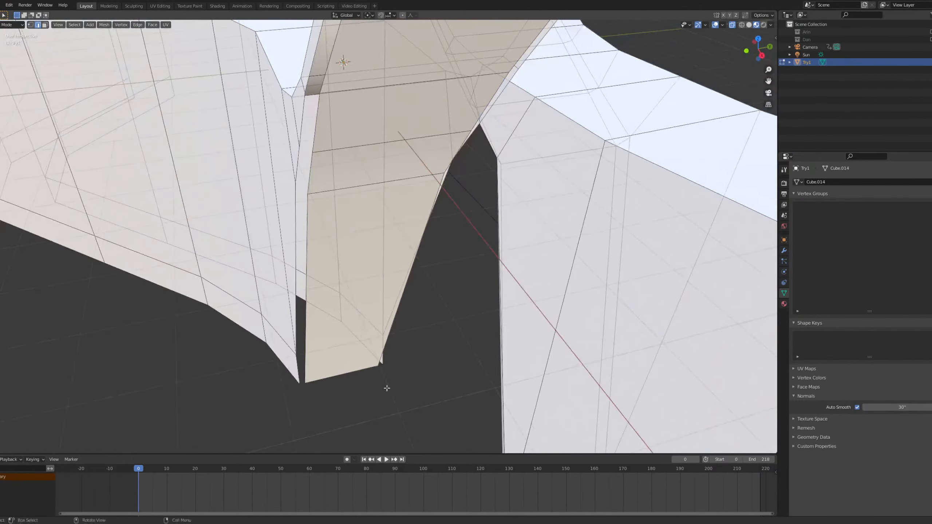
{"action": "scroll", "coordinate": [404, 376], "scroll_direction": "up", "scroll_amount": 4}
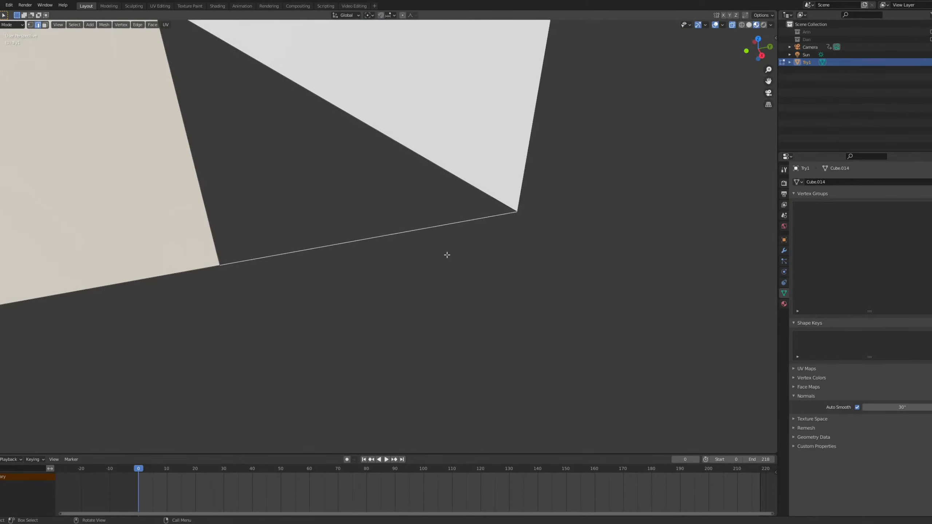
{"action": "key", "text": "x"}
{"action": "left_click", "coordinate": [415, 273]}
{"action": "scroll", "coordinate": [386, 235], "scroll_direction": "down", "scroll_amount": 3}
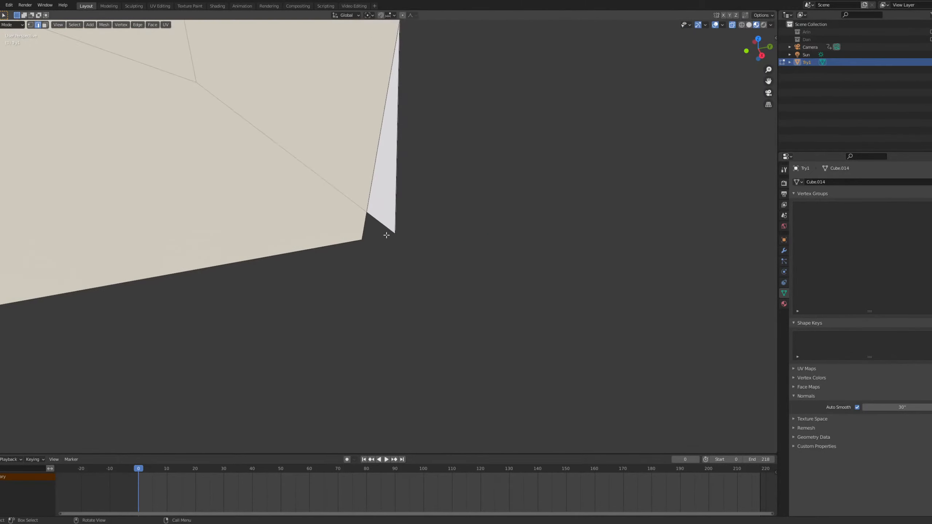
{"action": "scroll", "coordinate": [387, 206], "scroll_direction": "down", "scroll_amount": 9}
Fill the open strip along the first corner's upper pillar with a flat face between its two long edges.
{"action": "middle_click_drag", "start_coordinate": [389, 184], "coordinate": [398, 389]}
{"action": "middle_click_drag", "start_coordinate": [383, 235], "coordinate": [386, 216]}
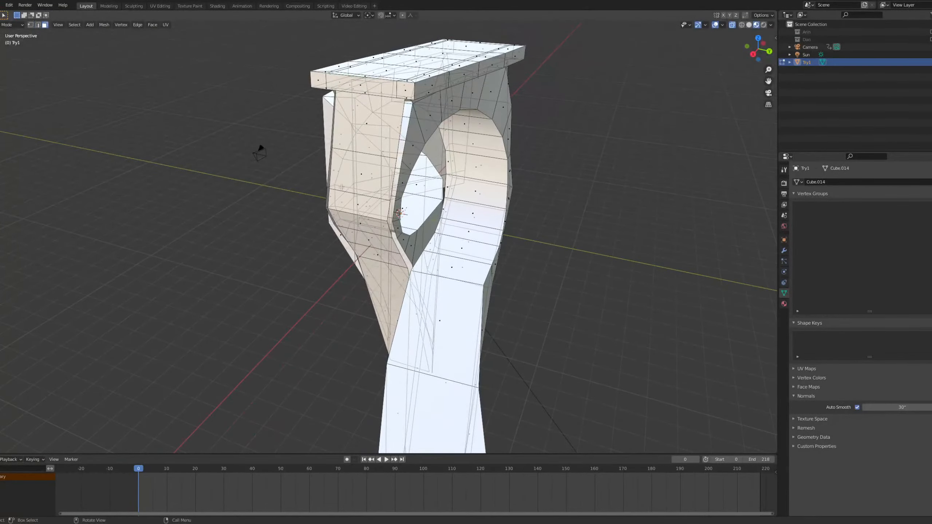
{"action": "middle_click_drag", "start_coordinate": [362, 176], "coordinate": [436, 290]}
{"action": "key", "text": "2"}
{"action": "scroll", "coordinate": [396, 182], "scroll_direction": "up", "scroll_amount": 5}
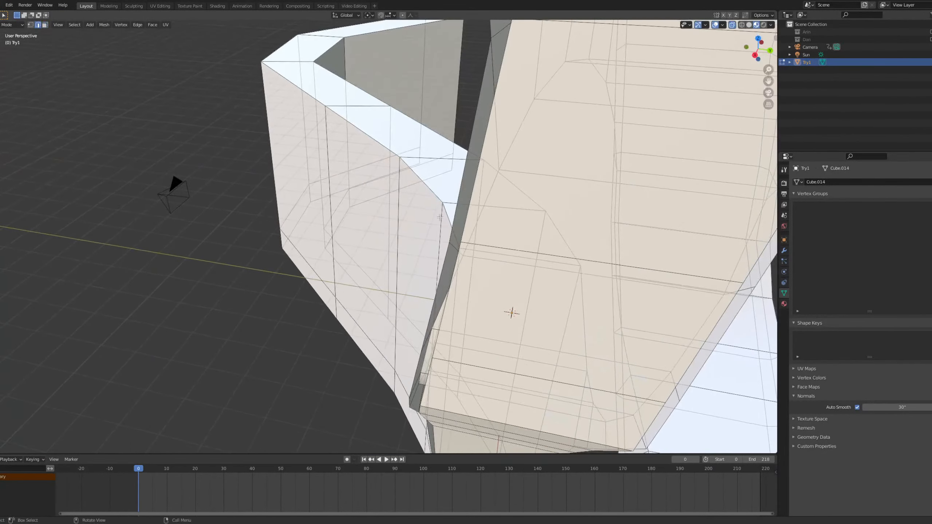
{"action": "left_click", "coordinate": [471, 208]}
{"action": "scroll", "coordinate": [477, 200], "scroll_direction": "down", "scroll_amount": 4}
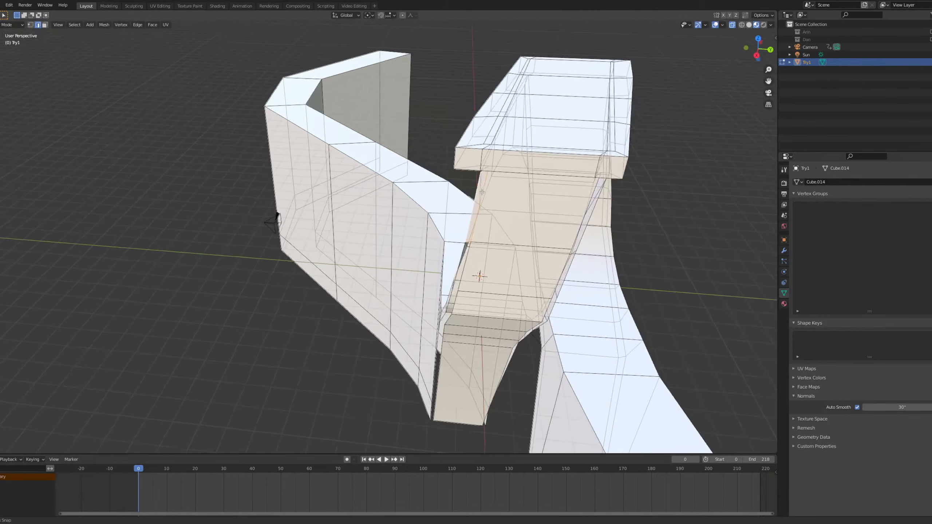
Fill the remaining gaps of the first corner strip at the bend and down the slanted leg.
{"action": "middle_click_drag", "start_coordinate": [493, 192], "coordinate": [337, 241]}
{"action": "middle_click_drag", "start_coordinate": [373, 189], "coordinate": [360, 304]}
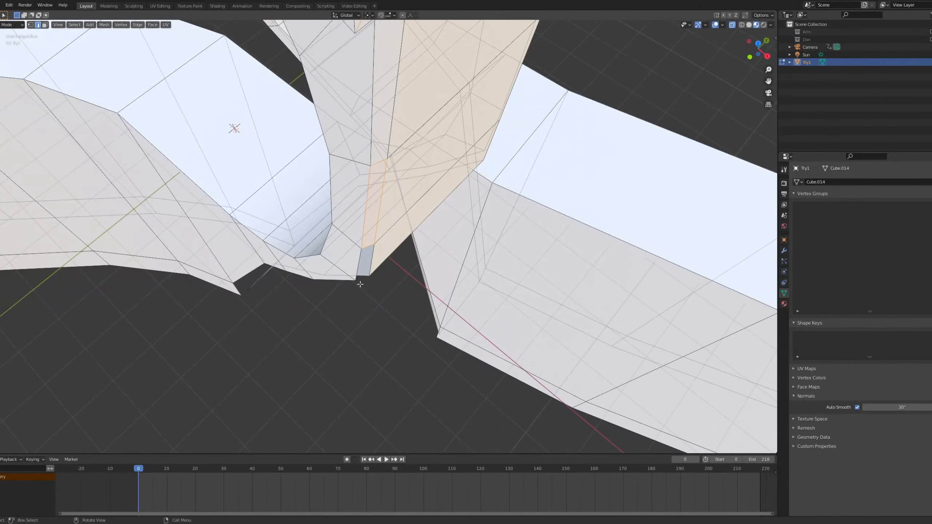
{"action": "left_click", "coordinate": [362, 259]}
{"action": "middle_click_drag", "start_coordinate": [358, 293], "coordinate": [359, 195]}
{"action": "left_click", "coordinate": [334, 218]}
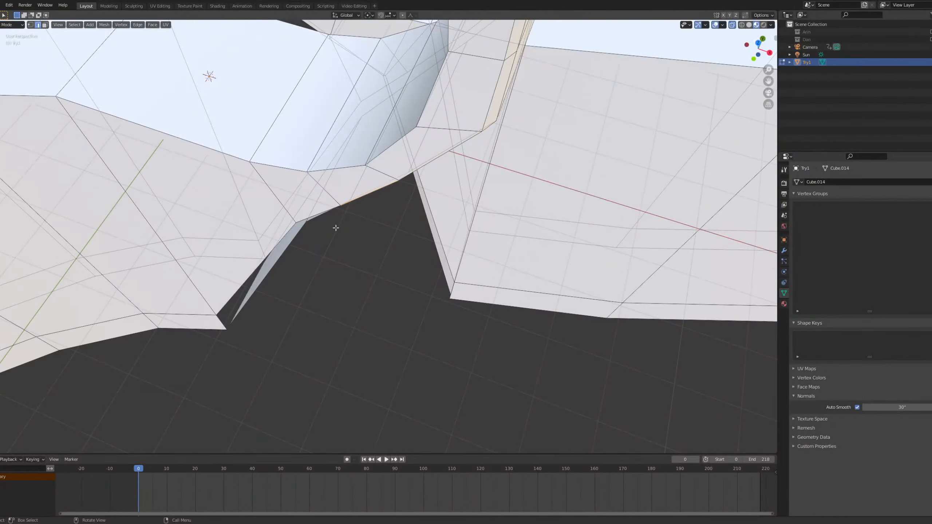
{"action": "middle_click_drag", "start_coordinate": [336, 228], "coordinate": [312, 205]}
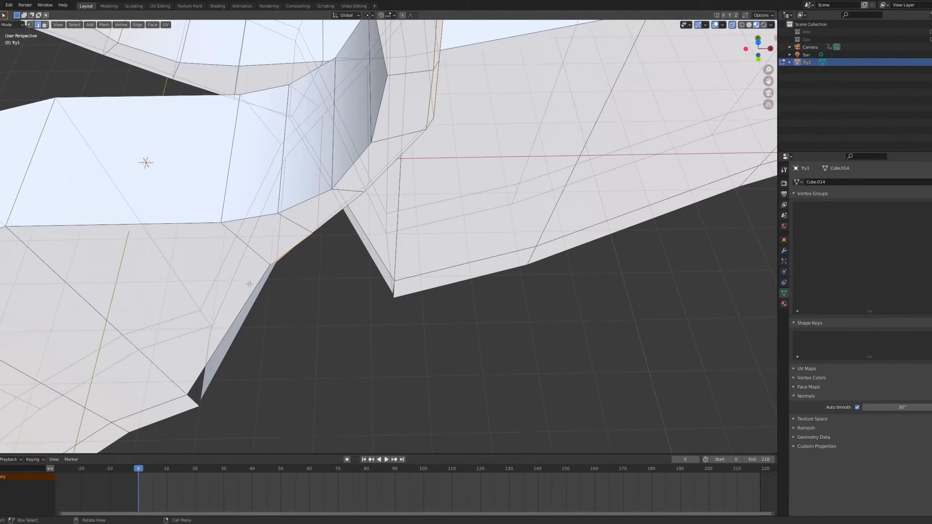
Examine the rebuilt corner strips of the arch and legs in Object Mode, looking for gaps that remain open.
{"action": "key", "text": "Tab"}
{"action": "scroll", "coordinate": [290, 297], "scroll_direction": "down", "scroll_amount": 10}
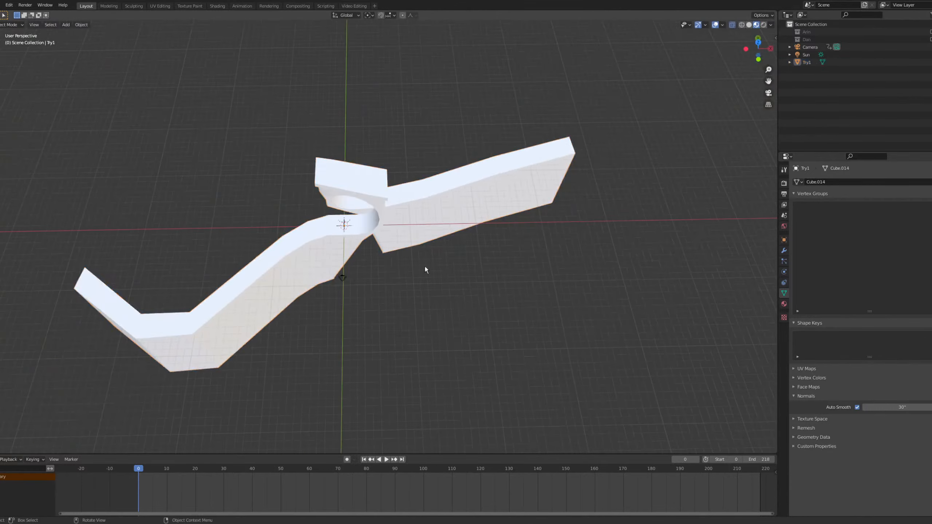
{"action": "middle_click_drag", "start_coordinate": [426, 270], "coordinate": [415, 203]}
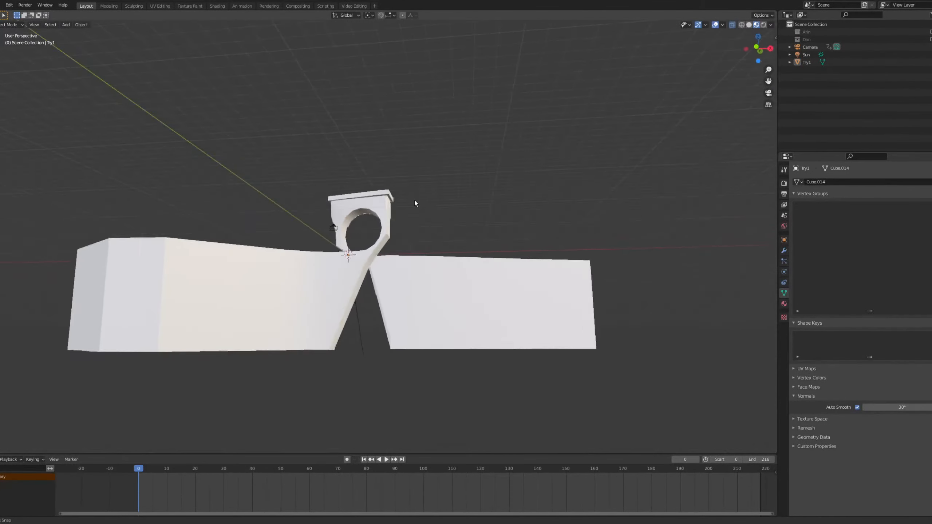
{"action": "scroll", "coordinate": [415, 203], "scroll_direction": "up", "scroll_amount": 8}
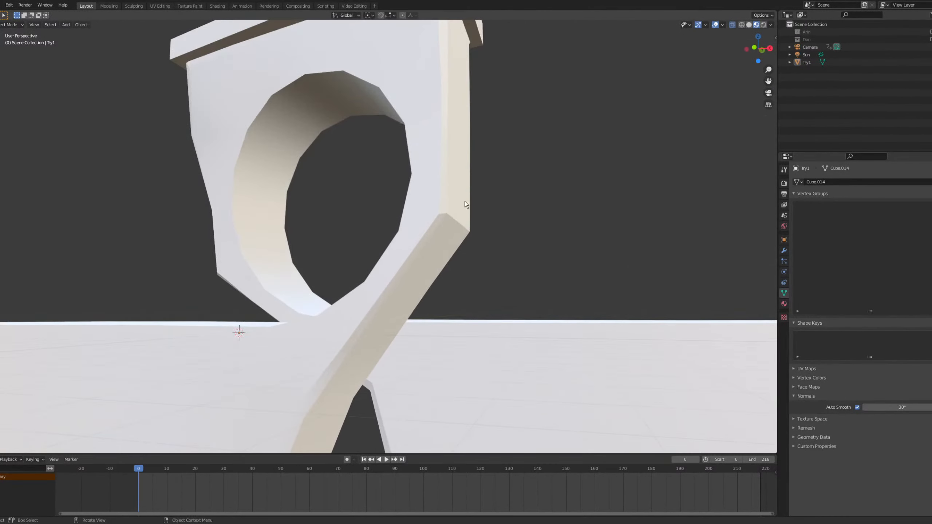
{"action": "scroll", "coordinate": [395, 214], "scroll_direction": "down", "scroll_amount": 3}
{"action": "middle_click_drag", "start_coordinate": [480, 222], "coordinate": [380, 166]}
{"action": "key", "text": "Tab"}
{"action": "scroll", "coordinate": [379, 150], "scroll_direction": "up", "scroll_amount": 2}
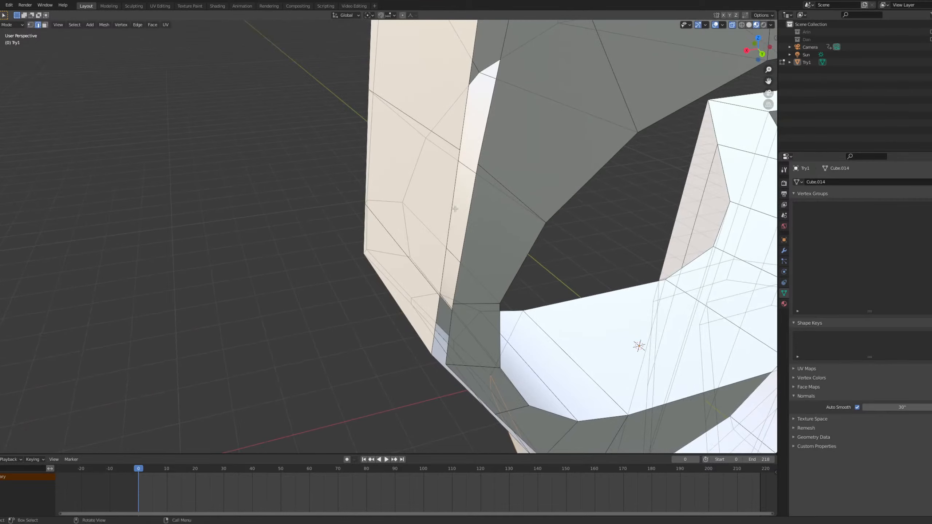
Select the facing edges of the open strip on the opposite corner's pillar and fill them with a face.
{"action": "left_click", "coordinate": [468, 222]}
{"action": "left_click", "coordinate": [453, 222], "text": "shift"}
{"action": "scroll", "coordinate": [484, 117], "scroll_direction": "down", "scroll_amount": 2}
{"action": "middle_click_drag", "start_coordinate": [484, 116], "coordinate": [474, 174], "text": "shift"}
{"action": "scroll", "coordinate": [474, 175], "scroll_direction": "down", "scroll_amount": 3}
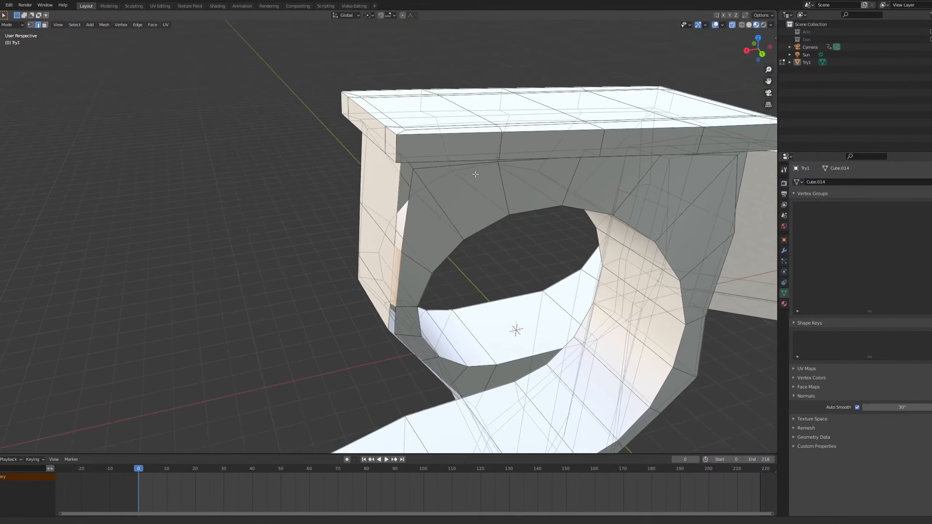
{"action": "scroll", "coordinate": [471, 180], "scroll_direction": "up", "scroll_amount": 4}
{"action": "left_click_drag", "start_coordinate": [415, 207], "coordinate": [465, 218]}
{"action": "key", "text": "f"}
Fill the rest of the opposite corner's strip from the bend down the lower leg and return to Object Mode.
{"action": "middle_click_drag", "start_coordinate": [451, 259], "coordinate": [328, 236]}
{"action": "scroll", "coordinate": [279, 259], "scroll_direction": "up", "scroll_amount": 2}
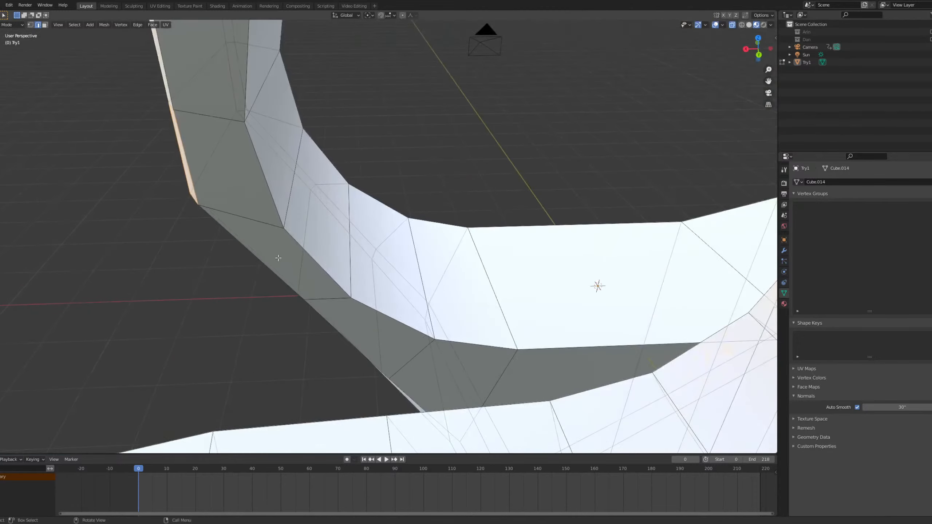
{"action": "middle_click_drag", "start_coordinate": [344, 335], "coordinate": [293, 275]}
{"action": "left_click_drag", "start_coordinate": [292, 270], "coordinate": [300, 243]}
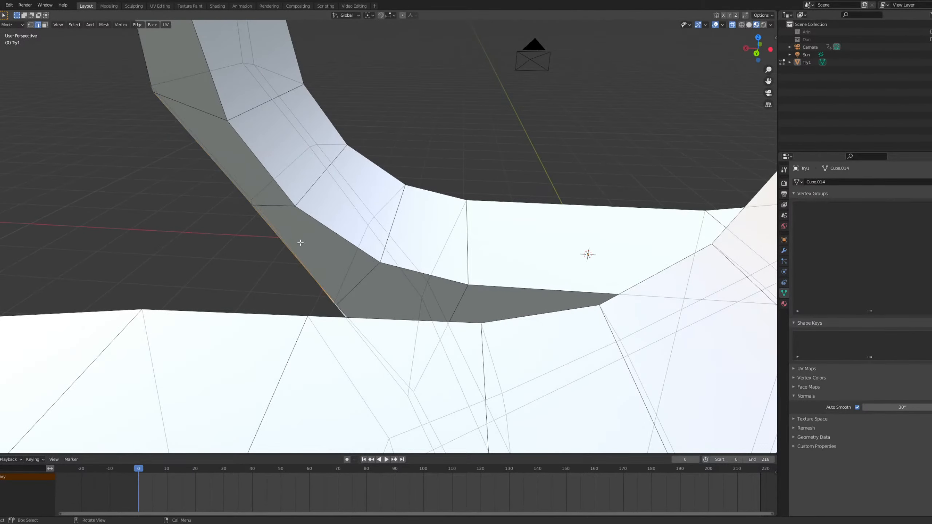
{"action": "middle_click_drag", "start_coordinate": [312, 248], "coordinate": [413, 200]}
{"action": "scroll", "coordinate": [445, 200], "scroll_direction": "up", "scroll_amount": 6}
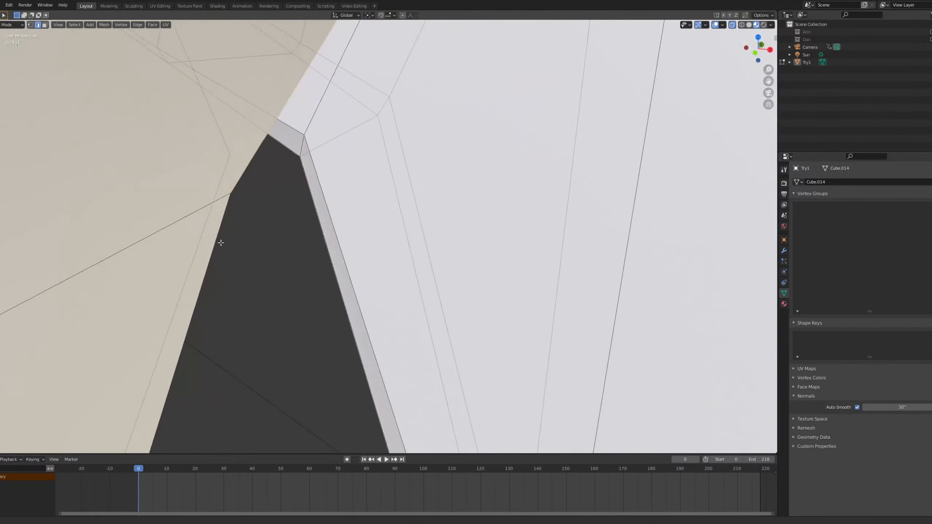
{"action": "middle_click_drag", "start_coordinate": [223, 242], "coordinate": [238, 257]}
{"action": "left_click_drag", "start_coordinate": [273, 354], "coordinate": [227, 294]}
{"action": "scroll", "coordinate": [234, 291], "scroll_direction": "down", "scroll_amount": 12}
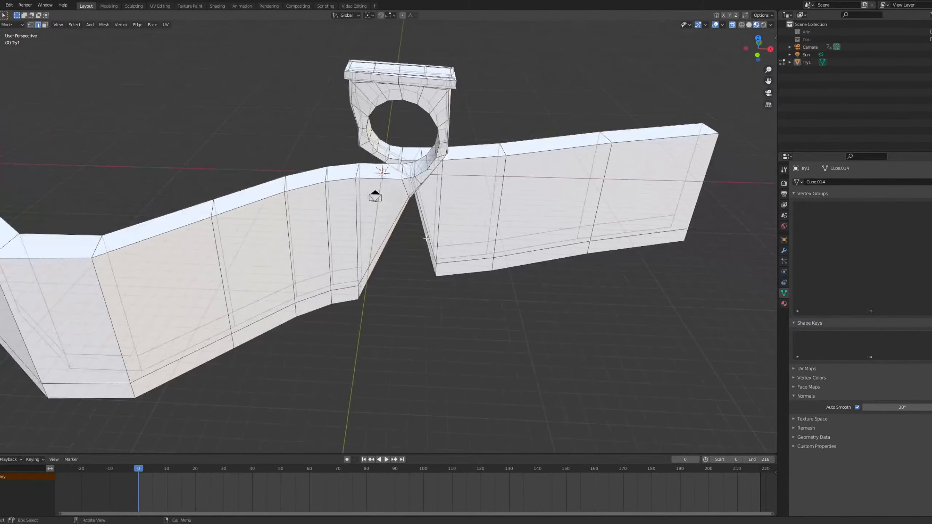
{"action": "key", "text": "Tab"}
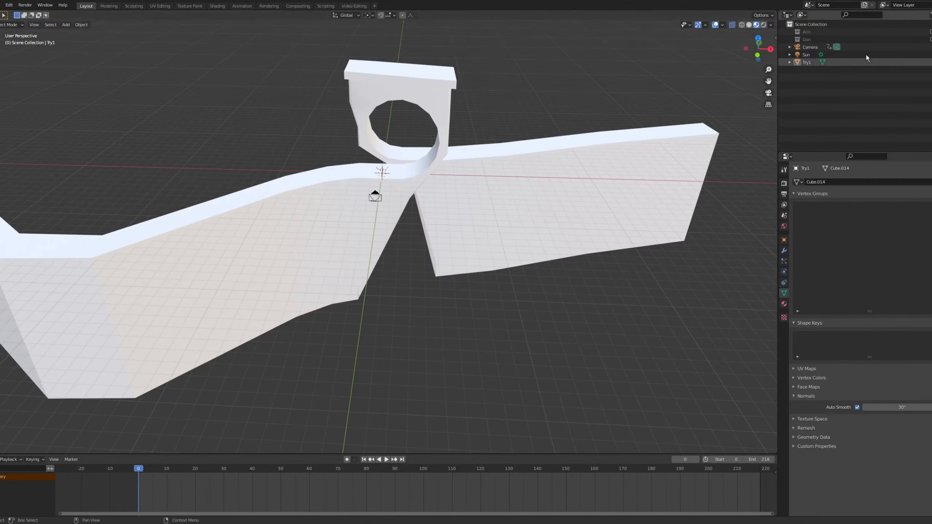
Hide the Try1 arch, show the Arin character collection and select the character's shirt.
{"action": "left_click", "coordinate": [929, 62]}
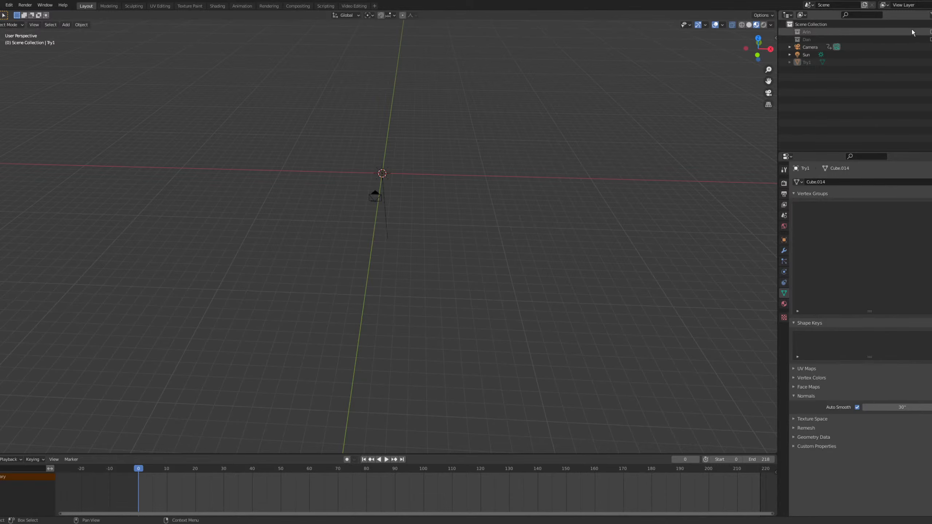
{"action": "left_click", "coordinate": [931, 32]}
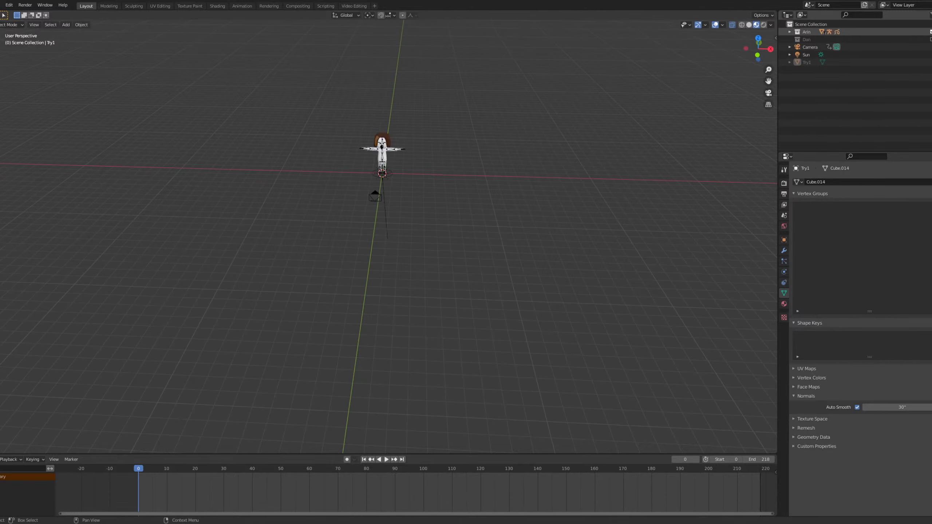
{"action": "scroll", "coordinate": [383, 164], "scroll_direction": "up", "scroll_amount": 8}
{"action": "middle_click_drag", "start_coordinate": [456, 105], "coordinate": [410, 332], "text": "shift"}
{"action": "scroll", "coordinate": [380, 222], "scroll_direction": "up", "scroll_amount": 4}
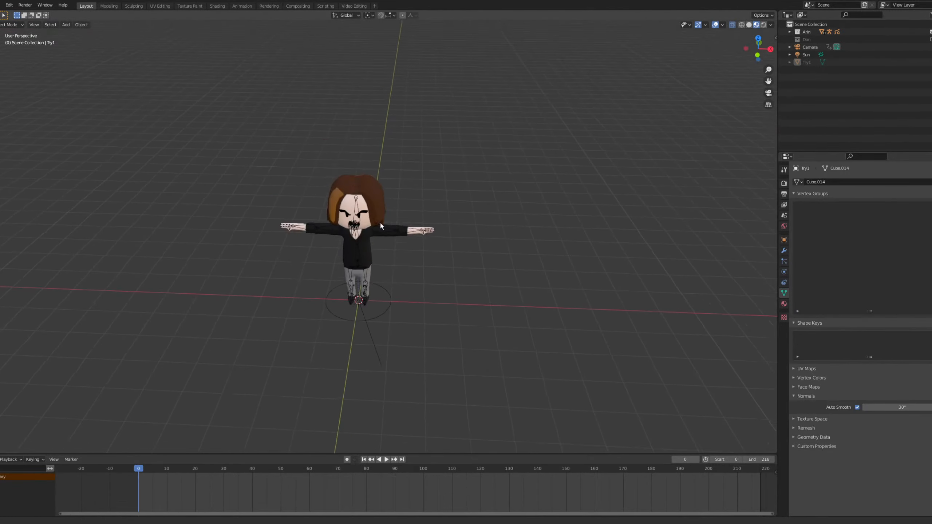
{"action": "middle_click_drag", "start_coordinate": [389, 253], "coordinate": [382, 273]}
{"action": "left_click", "coordinate": [381, 279]}
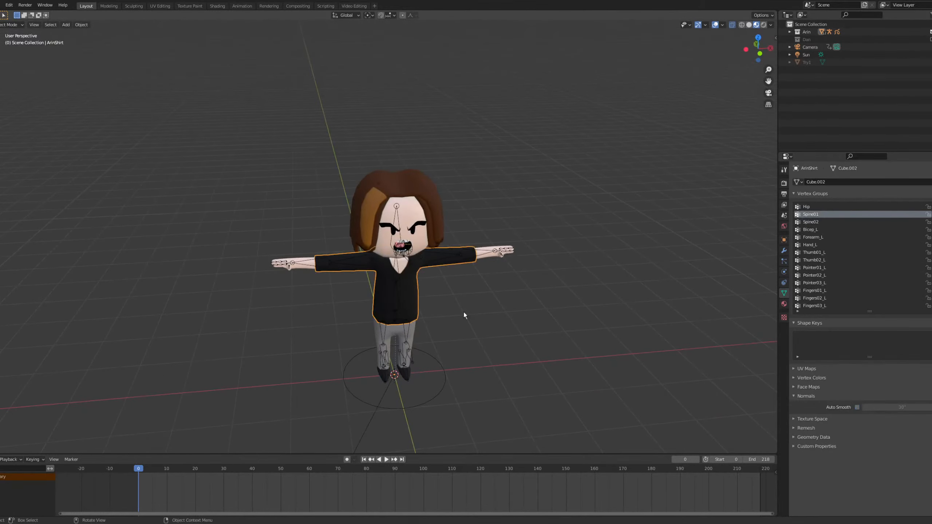
{"action": "scroll", "coordinate": [463, 312], "scroll_direction": "up", "scroll_amount": 3}
{"action": "key", "text": "shift+a"}
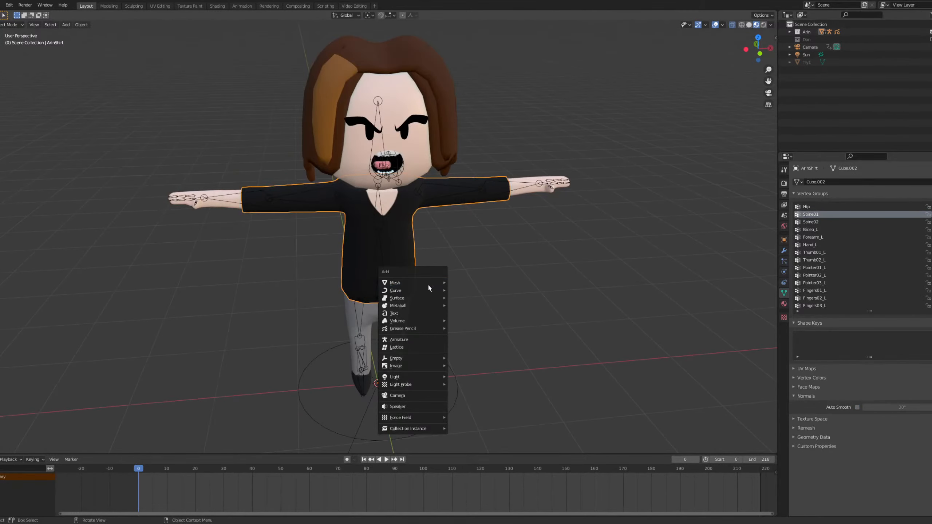
{"action": "mouse_move", "coordinate": [429, 286]}
{"action": "left_click", "coordinate": [504, 290]}
{"action": "scroll", "coordinate": [508, 290], "scroll_direction": "up", "scroll_amount": 3}
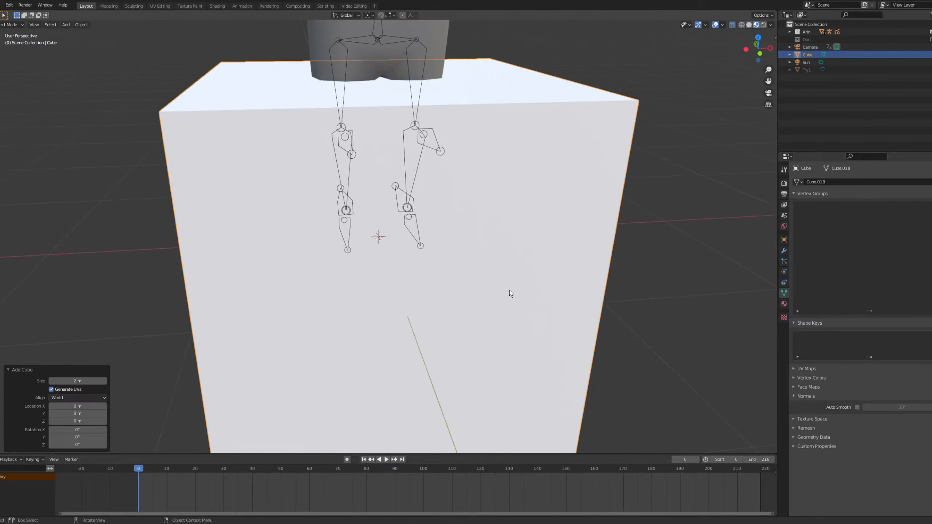
{"action": "key", "text": "Delete"}
{"action": "scroll", "coordinate": [451, 287], "scroll_direction": "down", "scroll_amount": 3}
{"action": "scroll", "coordinate": [442, 353], "scroll_direction": "up", "scroll_amount": 3}
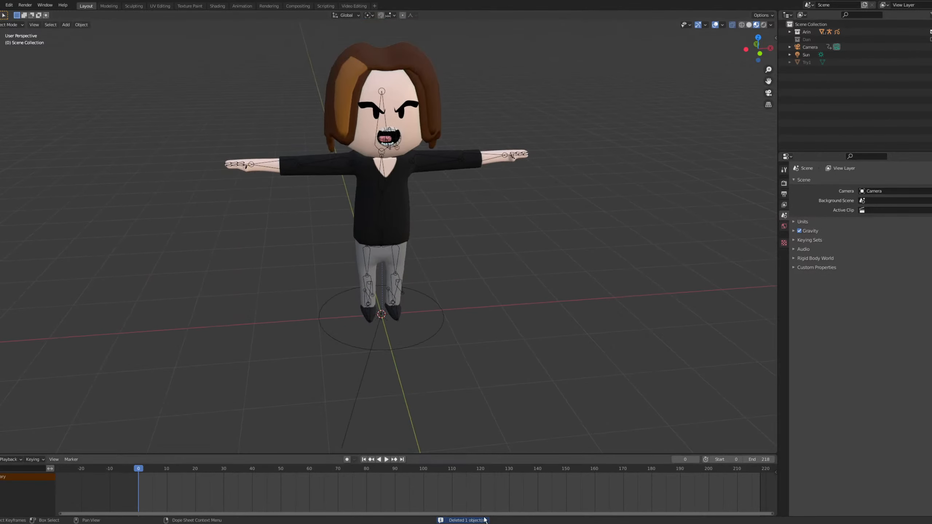
Switch to the front orthographic view and frame the whole character from head to feet.
{"action": "middle_click_drag", "start_coordinate": [433, 281], "coordinate": [443, 275]}
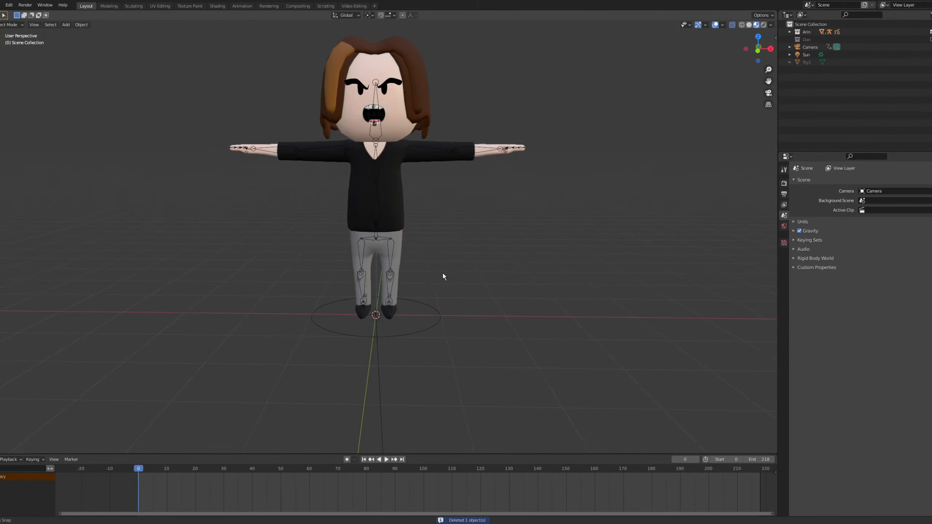
{"action": "key", "text": "grave"}
{"action": "left_click", "coordinate": [411, 232]}
{"action": "middle_click_drag", "start_coordinate": [410, 249], "coordinate": [408, 301], "text": "shift"}
{"action": "scroll", "coordinate": [409, 329], "scroll_direction": "up", "scroll_amount": 1}
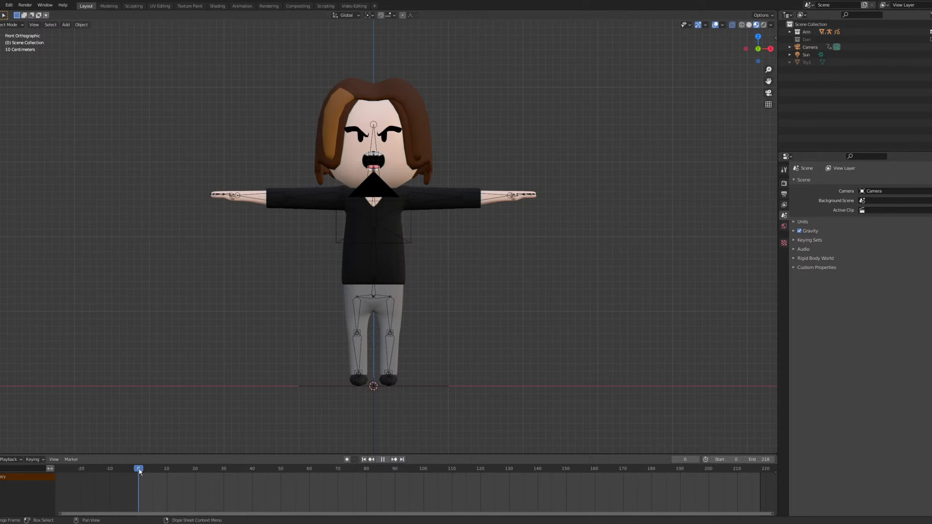
{"action": "middle_click_drag", "start_coordinate": [361, 351], "coordinate": [357, 358], "text": "shift"}
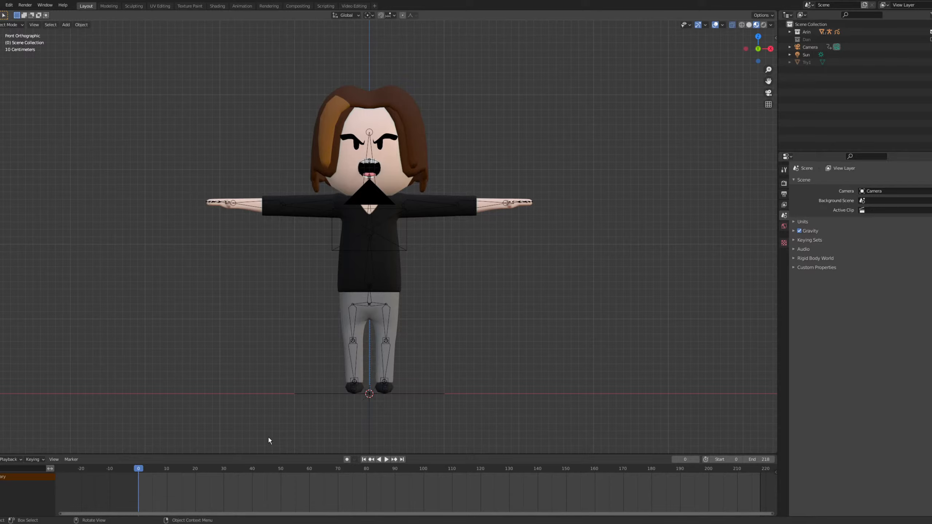
{"action": "middle_click_drag", "start_coordinate": [546, 499], "coordinate": [533, 498]}
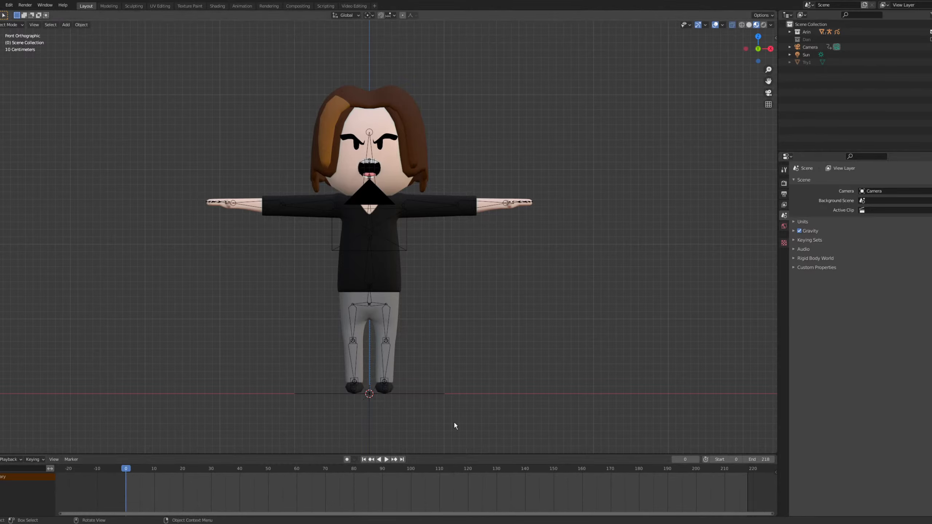
Enable the Transparent film option in the render settings and render the character as a still image.
{"action": "left_click", "coordinate": [785, 183]}
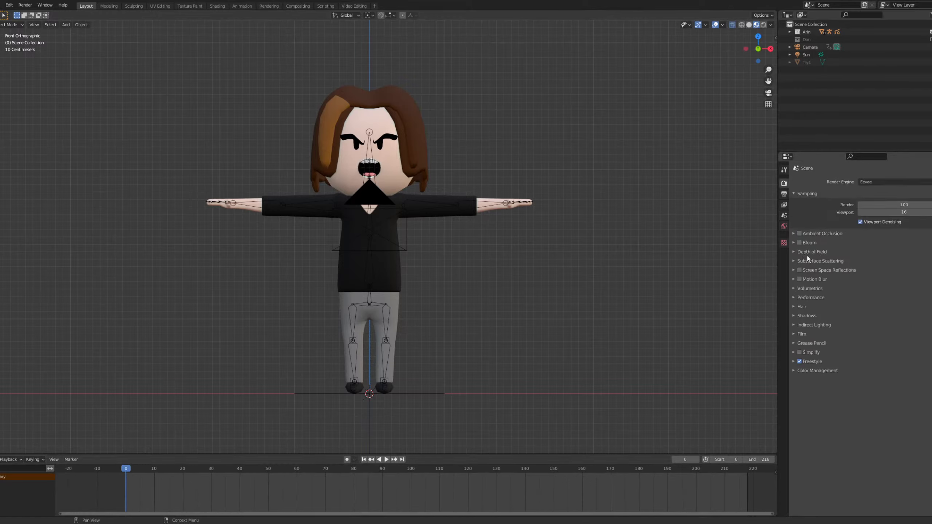
{"action": "left_click", "coordinate": [801, 333]}
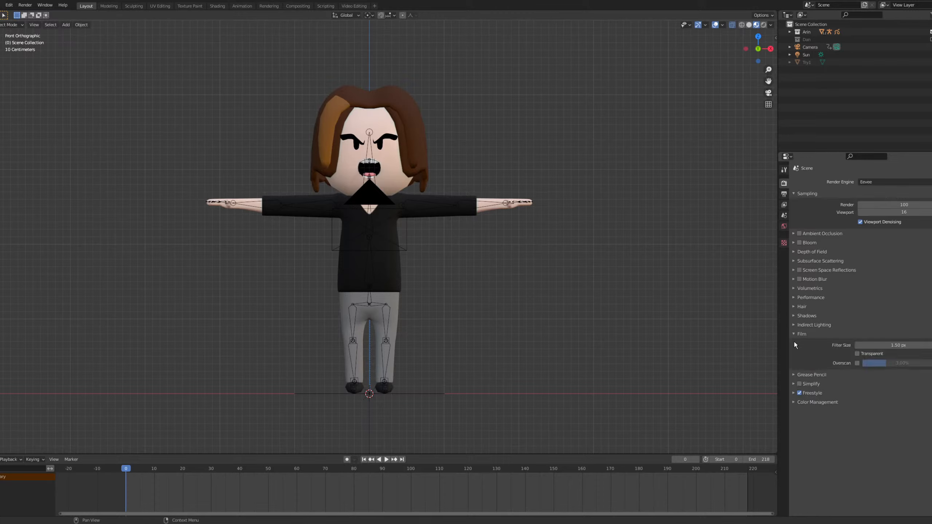
{"action": "left_click", "coordinate": [857, 353]}
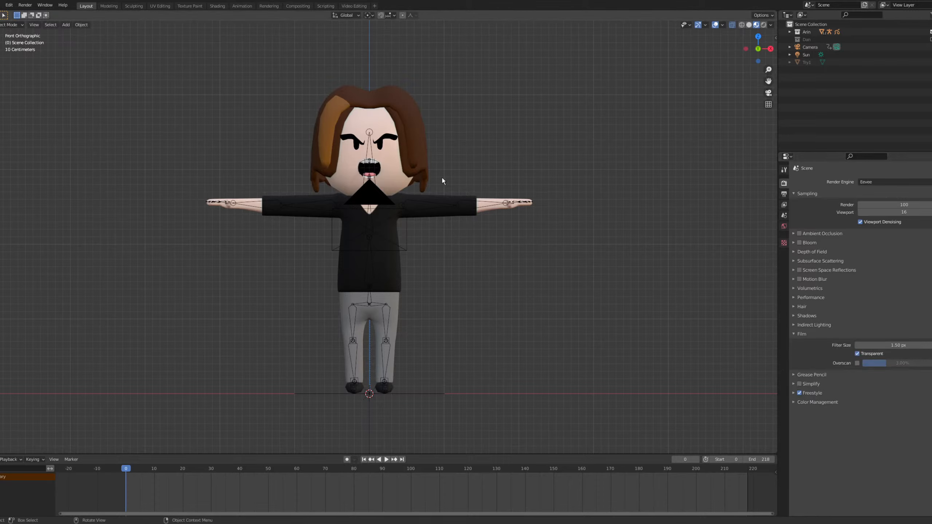
{"action": "key", "text": "F12"}
{"action": "scroll", "coordinate": [388, 237], "scroll_direction": "up", "scroll_amount": 2}
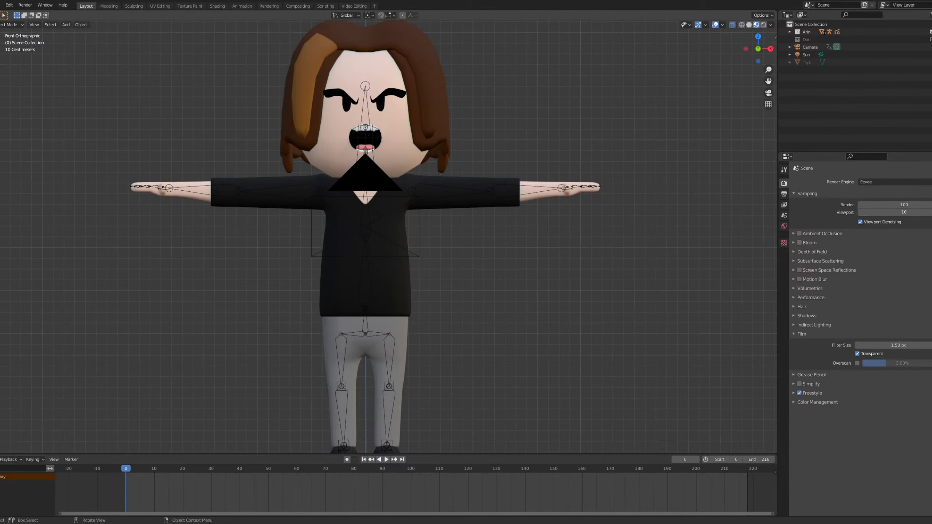
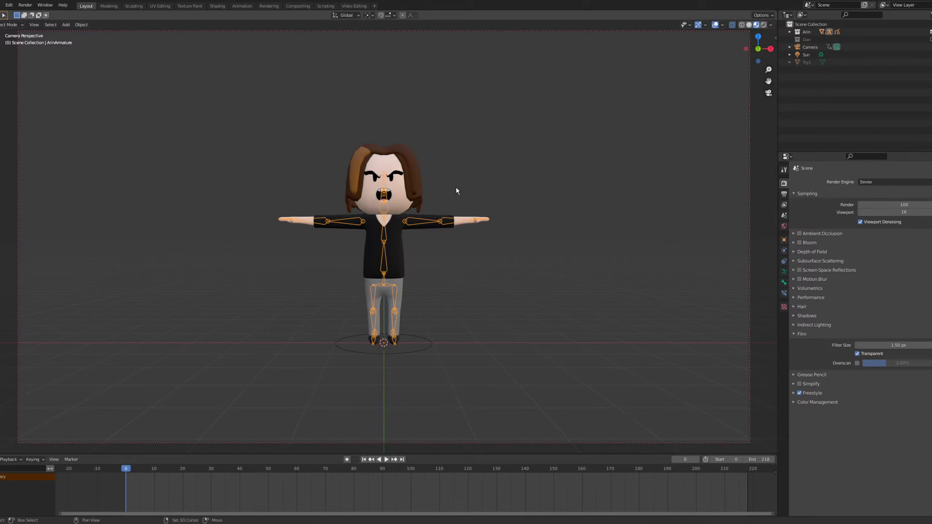
Move the camera closer so the character fills more of the frame, and turn off the Camera to View lock.
{"action": "scroll", "coordinate": [425, 188], "scroll_direction": "up", "scroll_amount": 1}
{"action": "scroll", "coordinate": [424, 178], "scroll_direction": "up", "scroll_amount": 1}
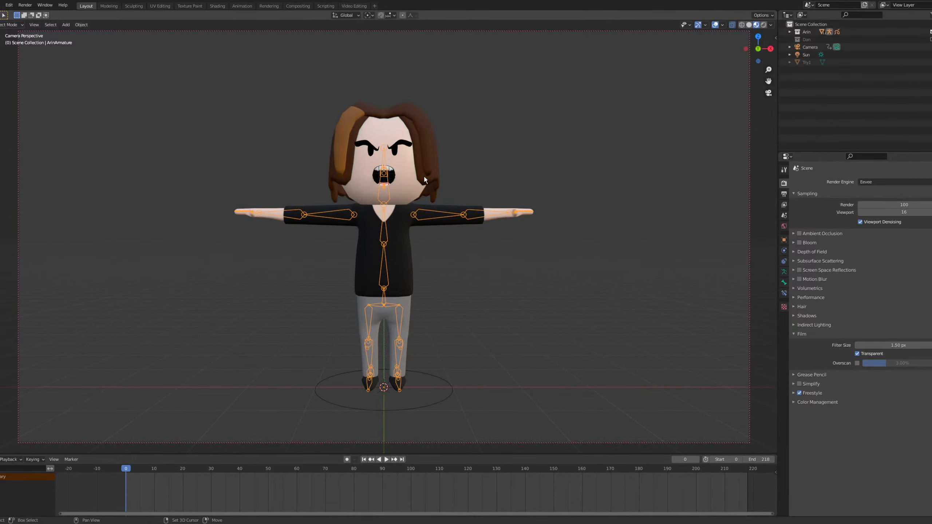
{"action": "scroll", "coordinate": [425, 157], "scroll_direction": "up", "scroll_amount": 1}
{"action": "scroll", "coordinate": [425, 157], "scroll_direction": "down", "scroll_amount": 1}
{"action": "key", "text": "n"}
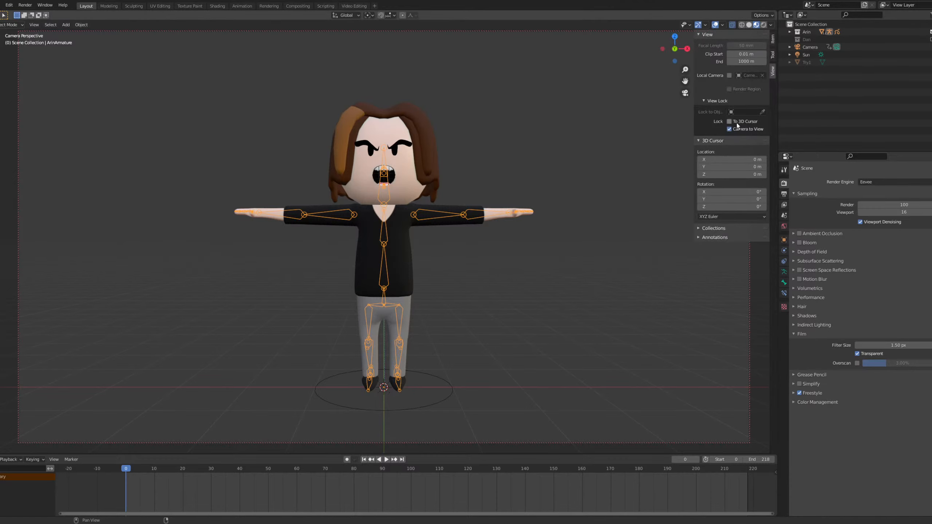
{"action": "left_click", "coordinate": [731, 131]}
{"action": "key", "text": "n"}
Enable auto keying and rotate the circular controller at the character's feet 180° about the global Z axis so its back faces the camera.
{"action": "left_click_drag", "start_coordinate": [406, 389], "coordinate": [469, 403]}
{"action": "key", "text": "r"}
{"action": "key", "text": "z"}
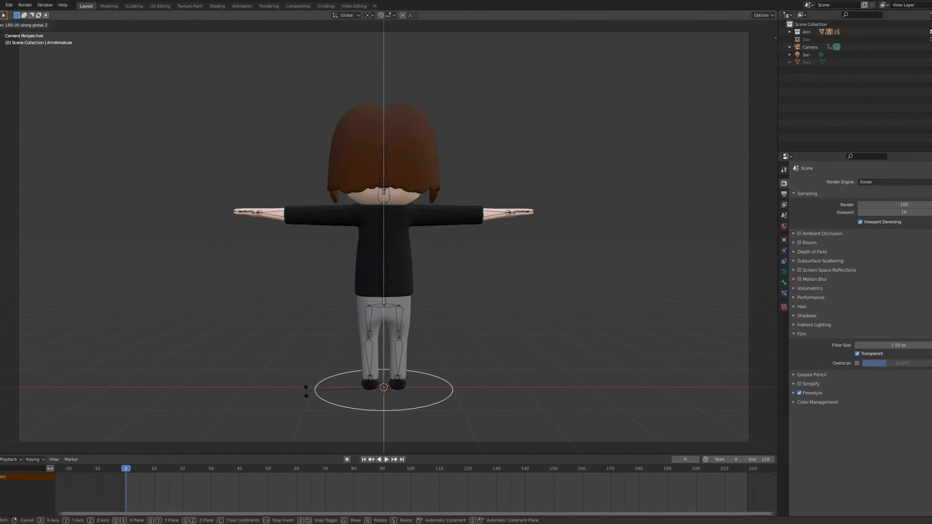
{"action": "left_click", "coordinate": [307, 403]}
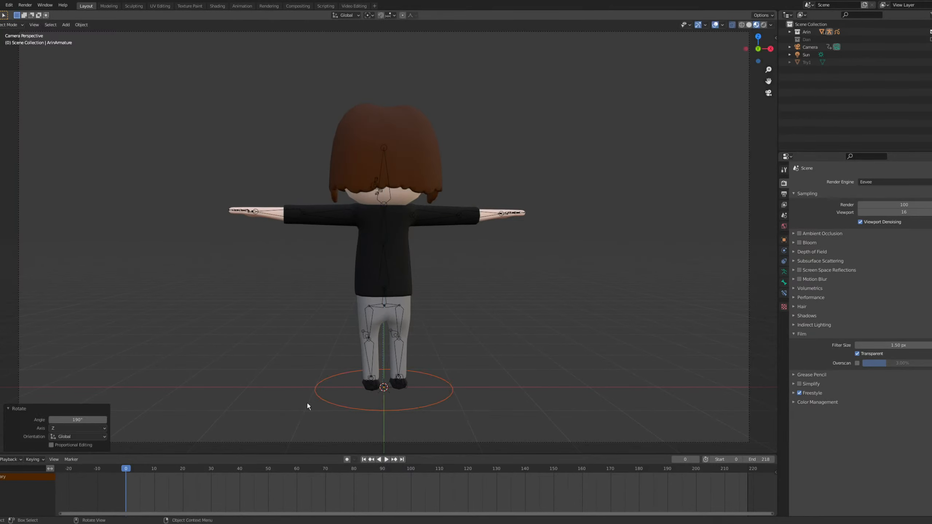
{"action": "key", "text": "ctrl+z"}
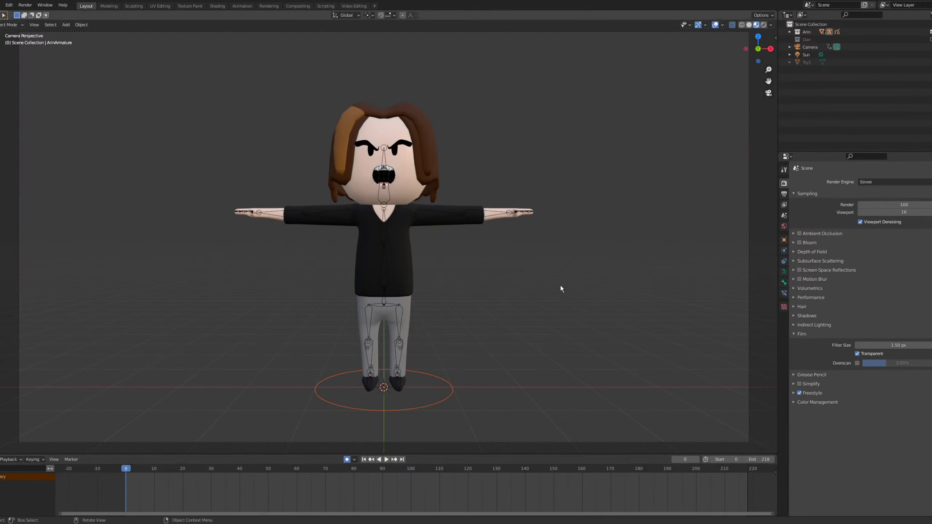
{"action": "key", "text": "r"}
{"action": "key", "text": "z"}
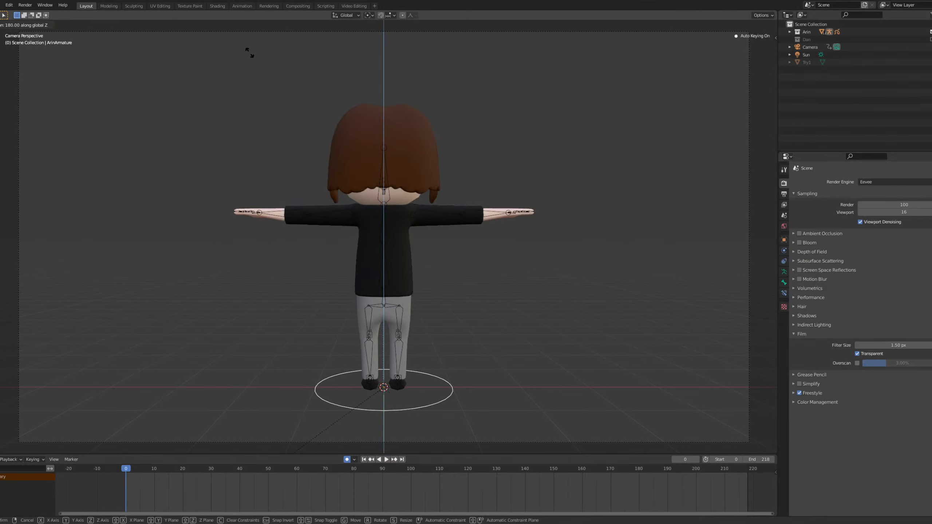
{"action": "left_click", "coordinate": [271, 69]}
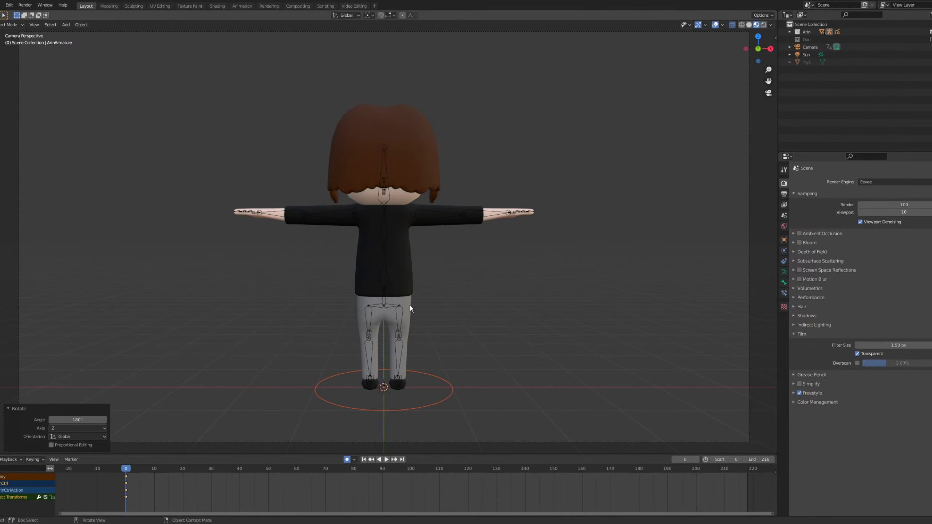
Put the character's armature in Pose mode with the left upper arm bone selected, and view it from the left side at an angle.
{"action": "scroll", "coordinate": [385, 298], "scroll_direction": "up", "scroll_amount": 2}
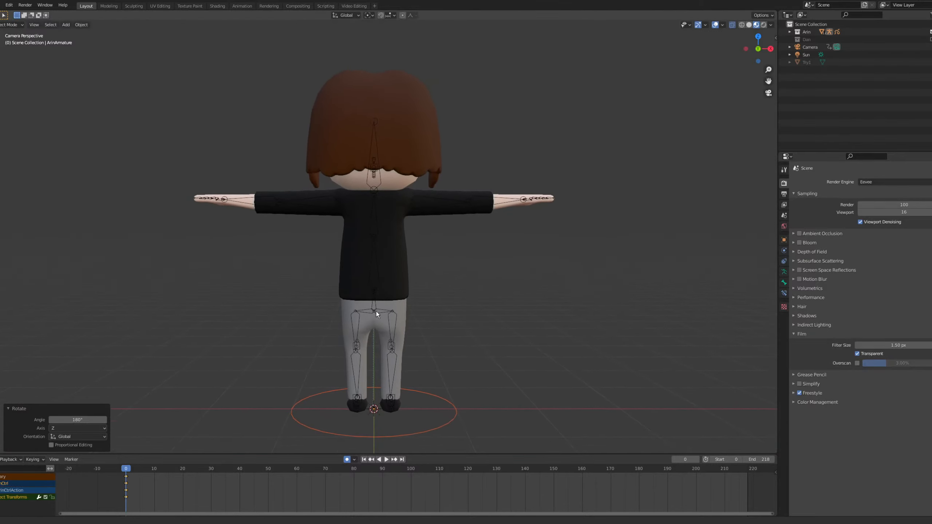
{"action": "left_click", "coordinate": [382, 227]}
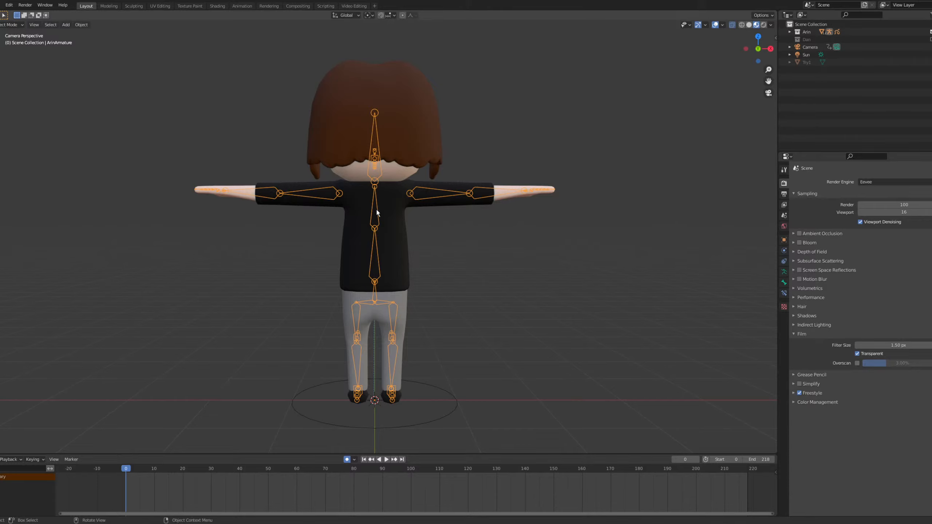
{"action": "left_click", "coordinate": [5, 50]}
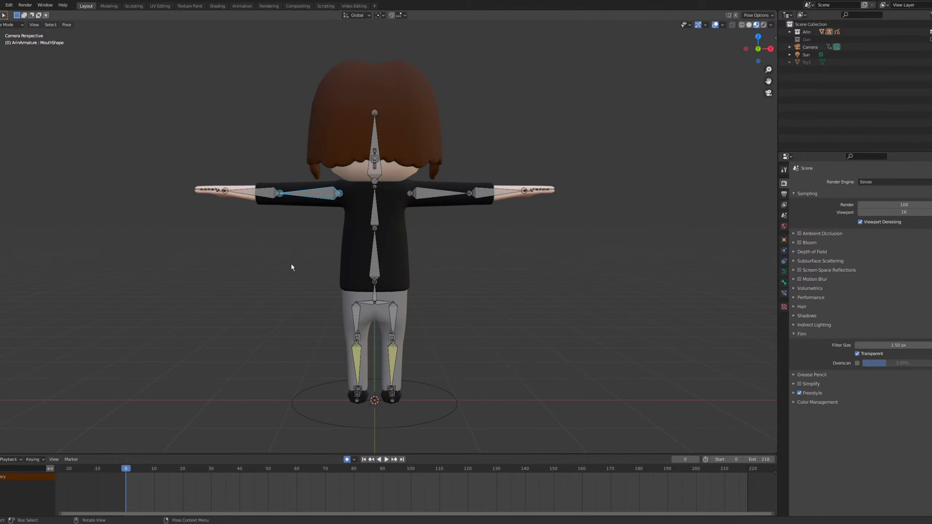
{"action": "middle_click_drag", "start_coordinate": [257, 301], "coordinate": [313, 346], "text": "shift"}
{"action": "key", "text": "grave"}
{"action": "left_click", "coordinate": [157, 264]}
{"action": "scroll", "coordinate": [327, 241], "scroll_direction": "up", "scroll_amount": 3}
{"action": "middle_click_drag", "start_coordinate": [385, 218], "coordinate": [472, 307], "text": "shift"}
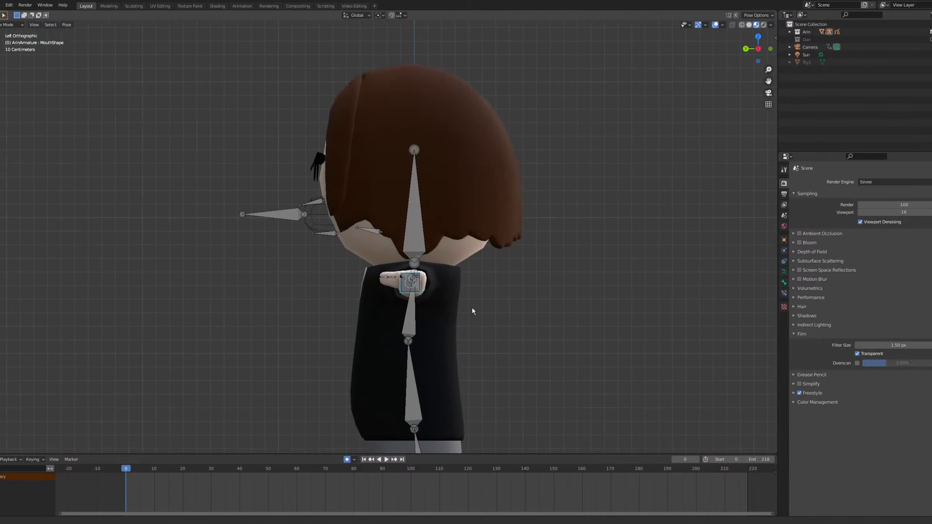
{"action": "scroll", "coordinate": [431, 257], "scroll_direction": "up", "scroll_amount": 3}
{"action": "middle_click_drag", "start_coordinate": [431, 256], "coordinate": [497, 217]}
{"action": "key", "text": "g"}
{"action": "key", "text": "y"}
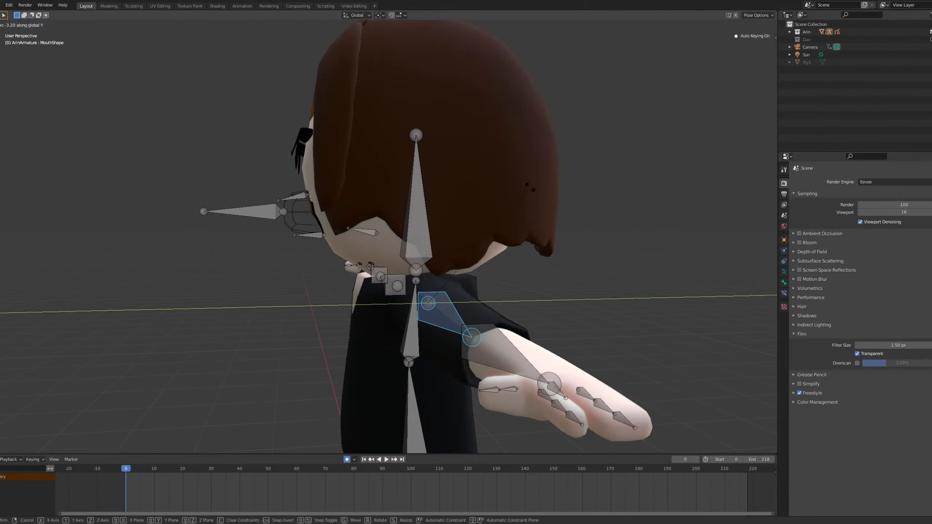
{"action": "right_click", "coordinate": [506, 174]}
Set the transform orientation to Local and rotate the left upper arm bone -119° about its local Y axis.
{"action": "left_click", "coordinate": [355, 16]}
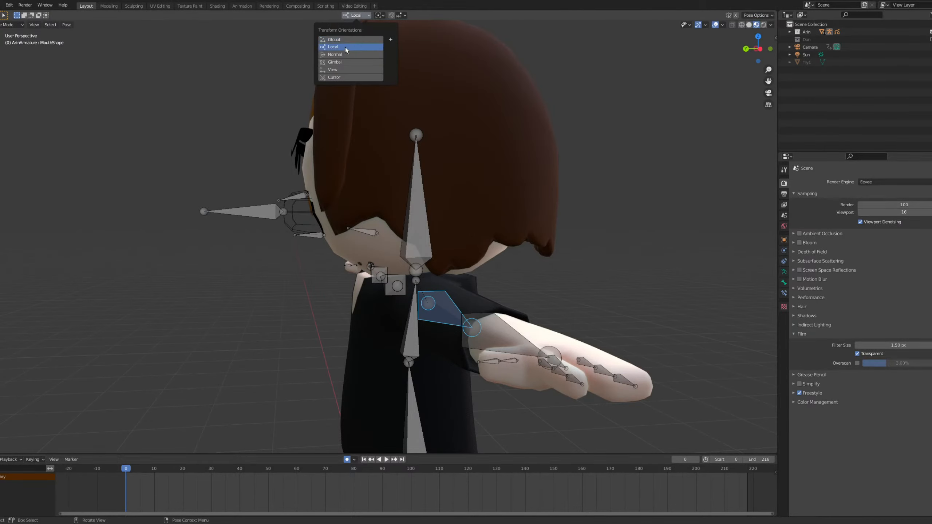
{"action": "left_click", "coordinate": [345, 46]}
{"action": "key", "text": "g"}
{"action": "key", "text": "y"}
{"action": "key", "text": "r"}
{"action": "key", "text": "y"}
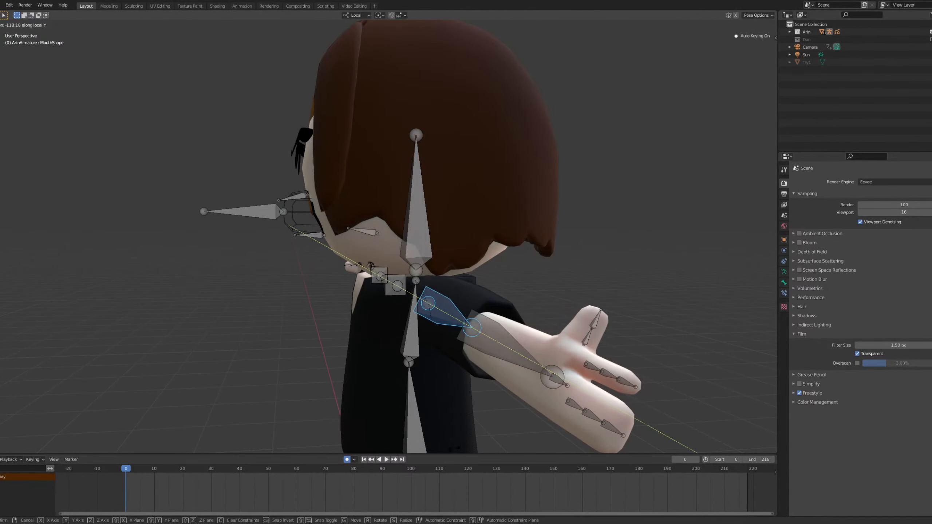
{"action": "left_click", "coordinate": [476, 391]}
Bend the left forearm bone upward about its local X axis so the hand rises beside the head.
{"action": "scroll", "coordinate": [477, 391], "scroll_direction": "down", "scroll_amount": 1}
{"action": "middle_click_drag", "start_coordinate": [476, 322], "coordinate": [456, 350], "text": "shift"}
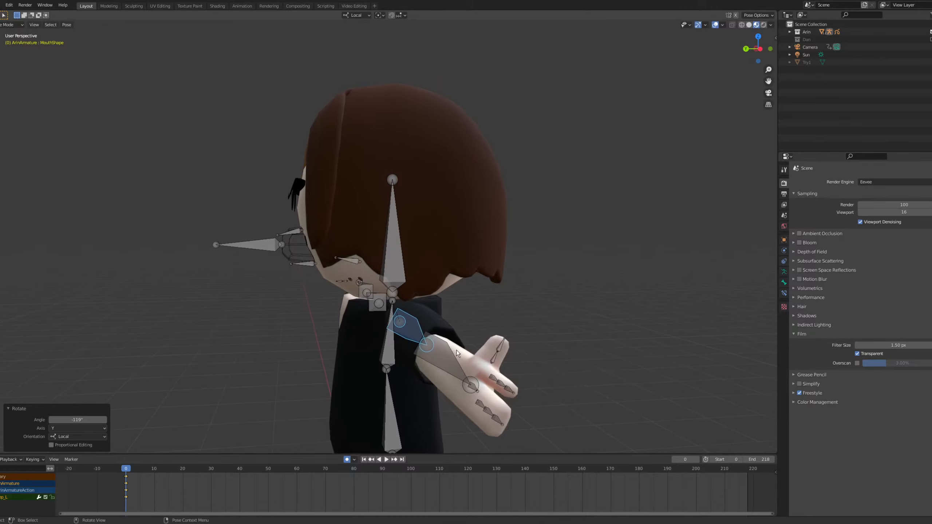
{"action": "left_click", "coordinate": [450, 363]}
{"action": "key", "text": "r"}
{"action": "key", "text": "x"}
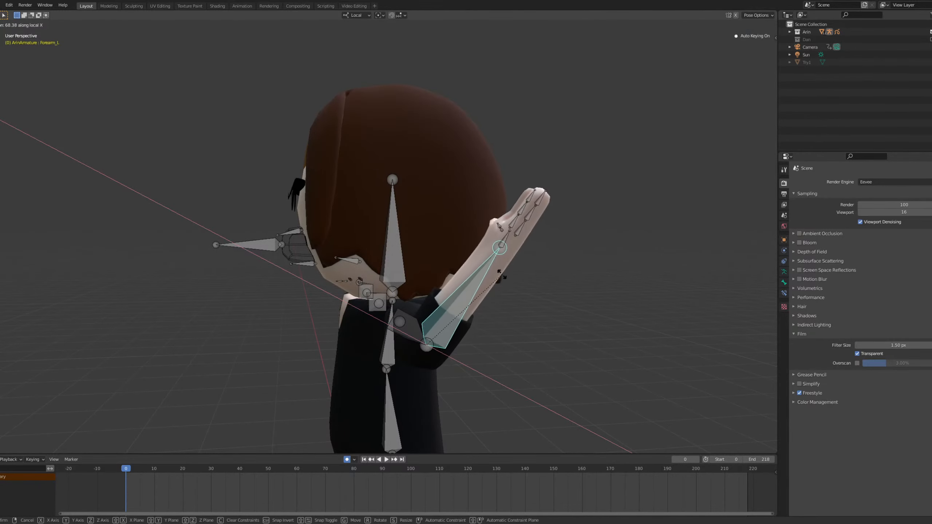
{"action": "left_click", "coordinate": [413, 340]}
{"action": "left_click", "coordinate": [412, 339]}
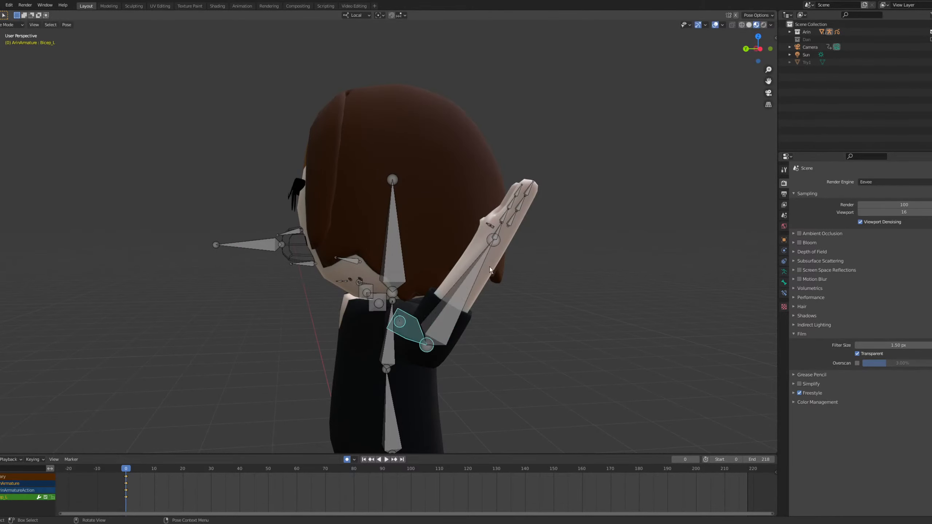
Twist the left hand bone about its local Y axis to turn the palm and thumb around.
{"action": "left_click", "coordinate": [498, 232]}
{"action": "key", "text": "r"}
{"action": "key", "text": "y"}
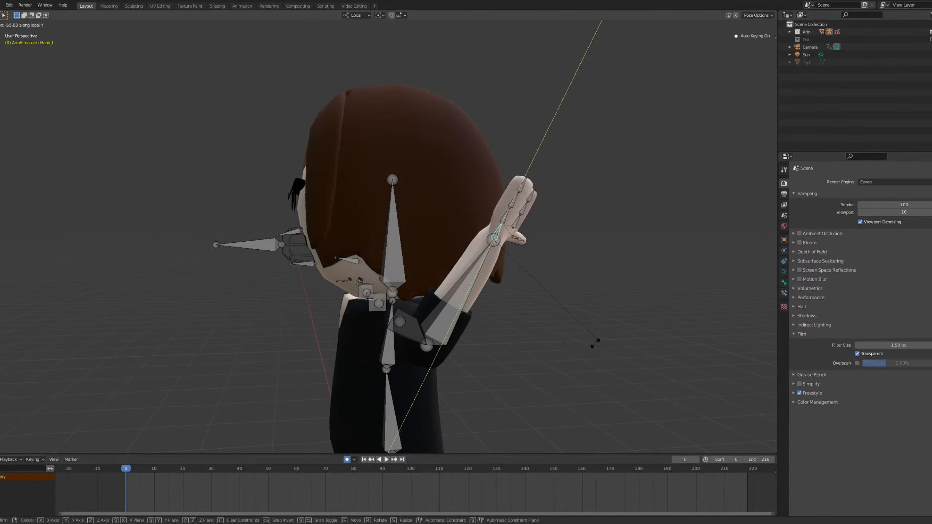
{"action": "left_click", "coordinate": [555, 386]}
Rotate the left upper arm bone -65.8° about its local Z axis.
{"action": "left_click", "coordinate": [415, 333]}
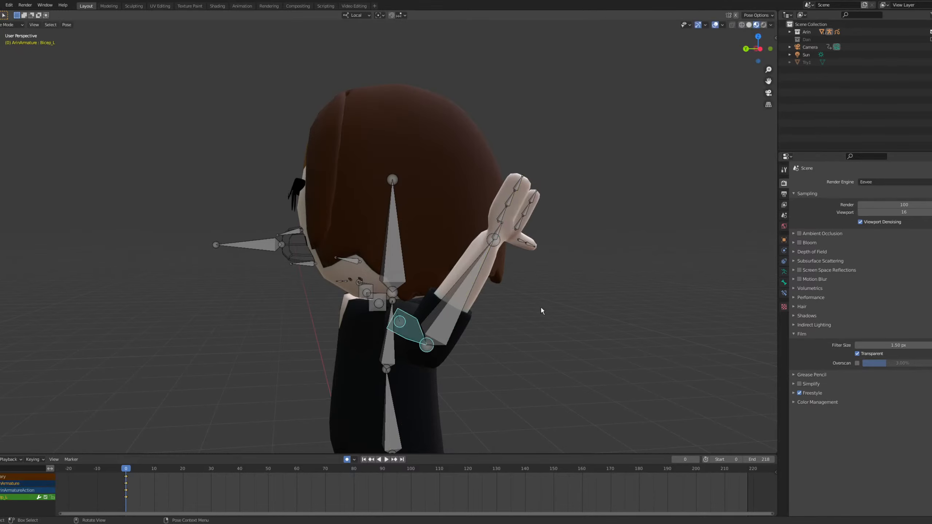
{"action": "key", "text": "r"}
{"action": "key", "text": "z"}
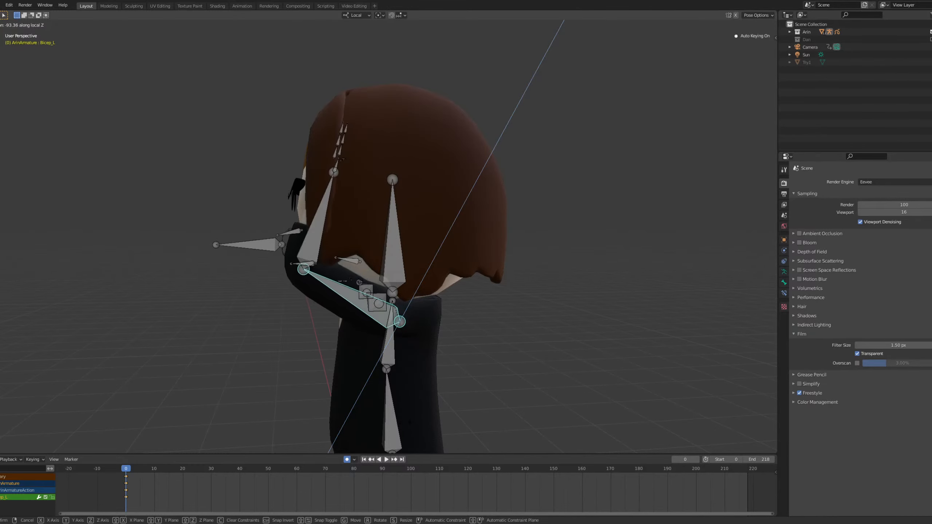
{"action": "key", "text": "z"}
{"action": "key", "text": "z"}
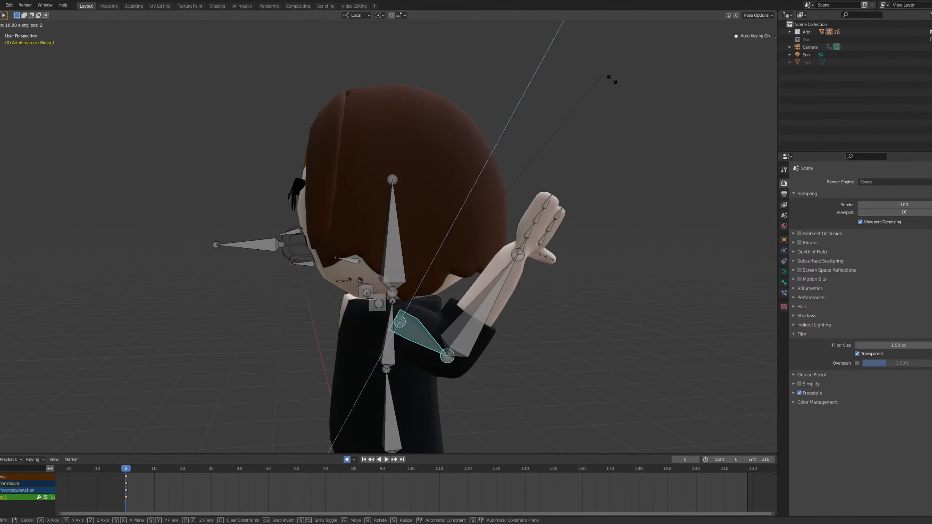
{"action": "left_click", "coordinate": [516, 381]}
Return to the camera view and rotate the left upper arm bone about its local Z axis to move the raised arm away from the head.
{"action": "middle_click_drag", "start_coordinate": [418, 257], "coordinate": [329, 238]}
{"action": "middle_click_drag", "start_coordinate": [330, 201], "coordinate": [421, 210], "text": "shift"}
{"action": "scroll", "coordinate": [416, 197], "scroll_direction": "up", "scroll_amount": 2}
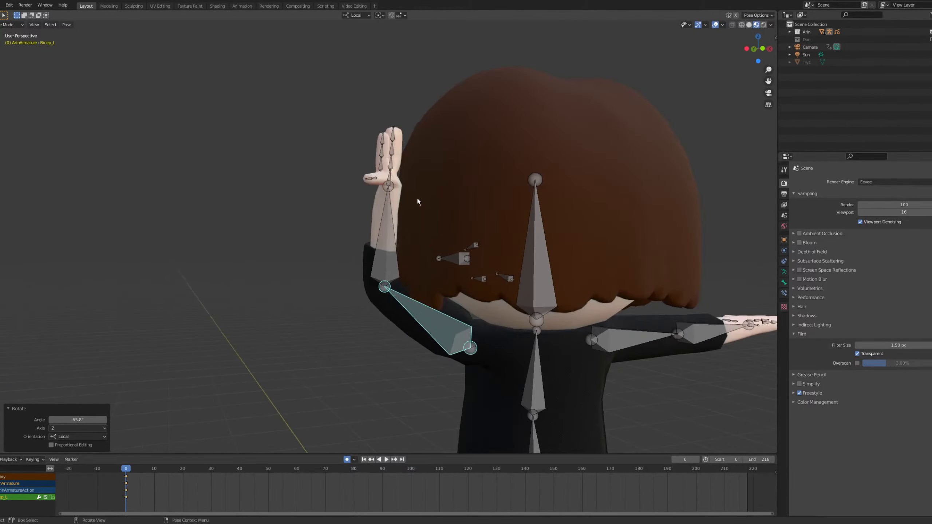
{"action": "scroll", "coordinate": [433, 212], "scroll_direction": "down", "scroll_amount": 5}
{"action": "key", "text": "KP_0"}
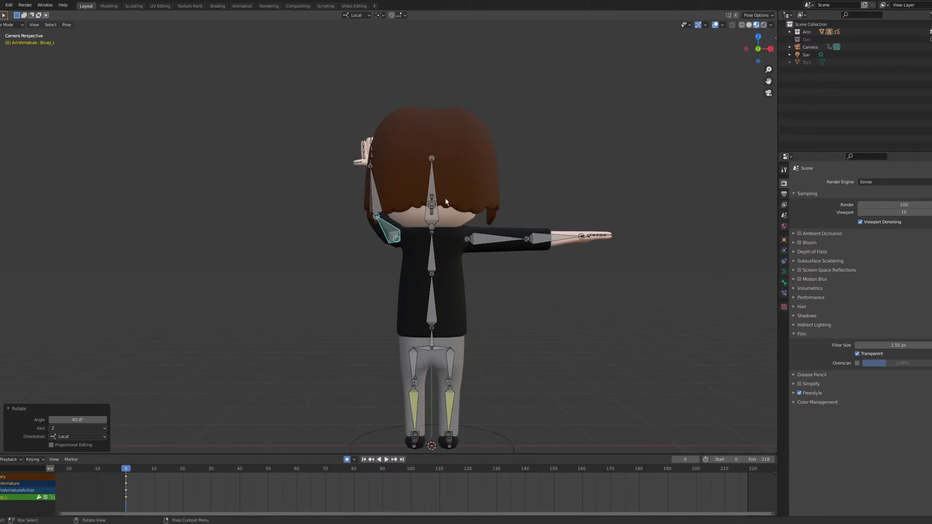
{"action": "scroll", "coordinate": [419, 170], "scroll_direction": "up", "scroll_amount": 4}
{"action": "key", "text": "r"}
{"action": "key", "text": "z"}
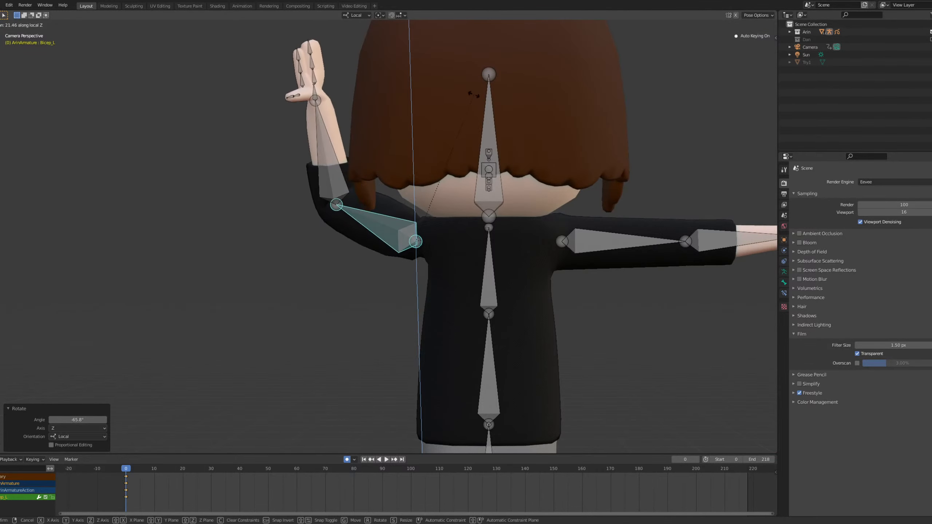
Finish rotating the left upper arm bone about its local Z axis and twist the left forearm about its local Y axis.
{"action": "left_click", "coordinate": [335, 146]}
{"action": "left_click", "coordinate": [330, 158]}
{"action": "key", "text": "r"}
{"action": "key", "text": "y"}
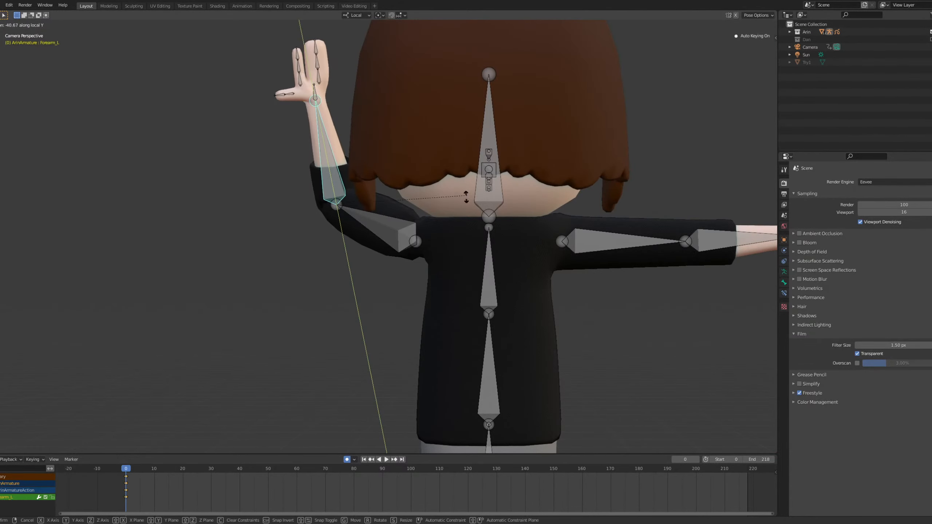
{"action": "left_click", "coordinate": [325, 92]}
Rotate the left hand bone about 56° about its local Y axis.
{"action": "left_click", "coordinate": [314, 88]}
{"action": "key", "text": "r"}
{"action": "key", "text": "y"}
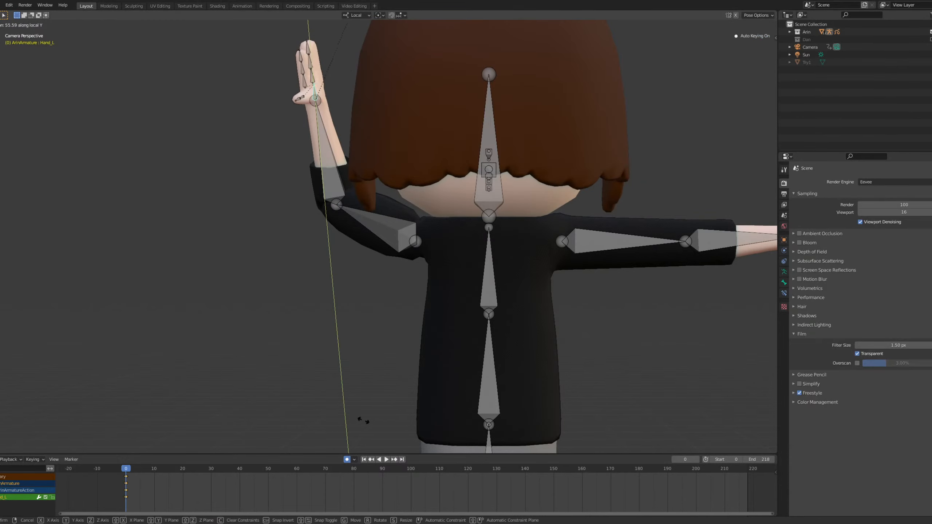
{"action": "left_click", "coordinate": [368, 425]}
Rotate the left forearm bone about -18° about its local Y axis and about -17° about its local Z axis, bringing it toward the head.
{"action": "left_click", "coordinate": [334, 187]}
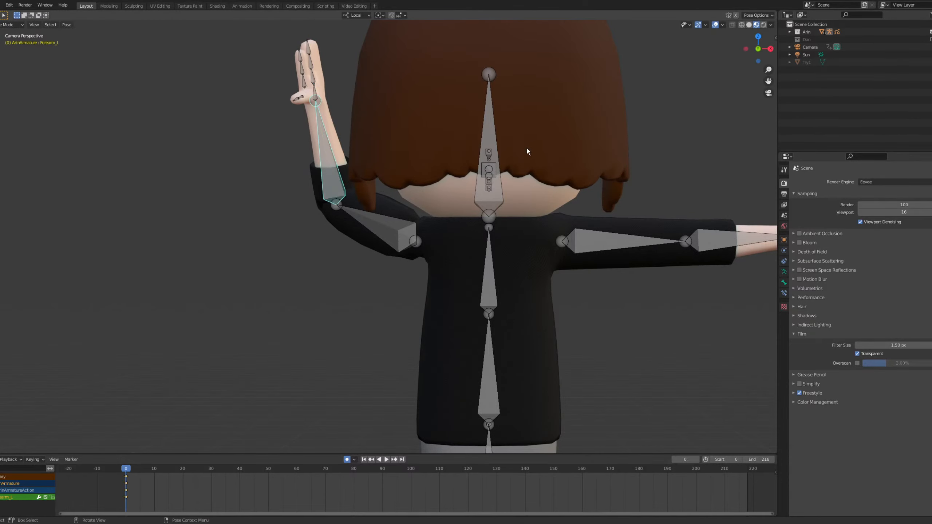
{"action": "key", "text": "r"}
{"action": "key", "text": "y"}
{"action": "left_click", "coordinate": [510, 211]}
{"action": "key", "text": "r"}
{"action": "key", "text": "z"}
{"action": "key", "text": "z"}
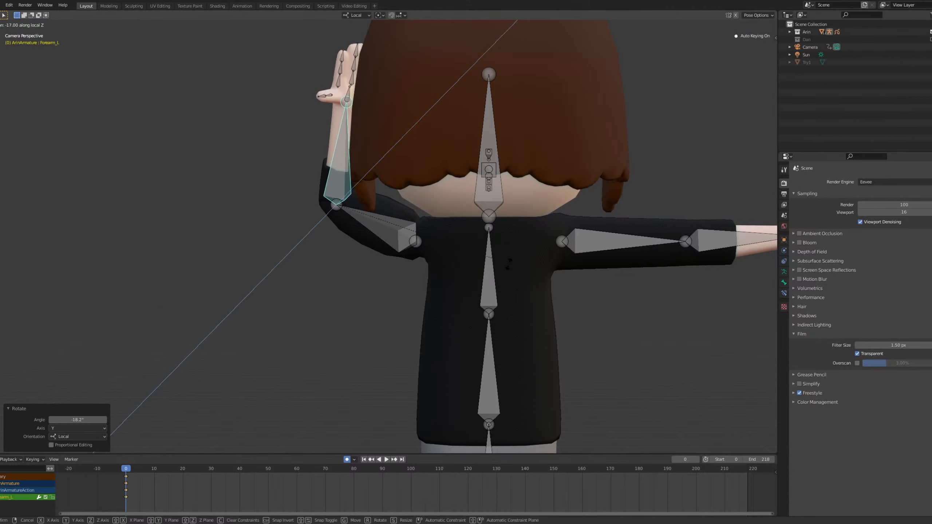
{"action": "left_click", "coordinate": [400, 226]}
Rotate the left hand bone about 24° about its local Y axis and select the hand's finger bones.
{"action": "middle_click_drag", "start_coordinate": [368, 194], "coordinate": [375, 217]}
{"action": "scroll", "coordinate": [371, 216], "scroll_direction": "up", "scroll_amount": 2}
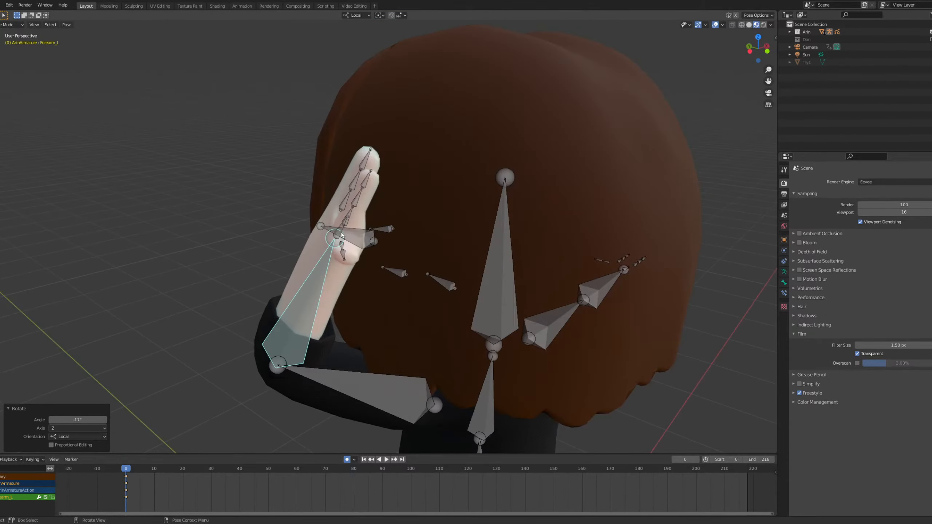
{"action": "left_click", "coordinate": [357, 229]}
{"action": "middle_click_drag", "start_coordinate": [357, 229], "coordinate": [324, 188]}
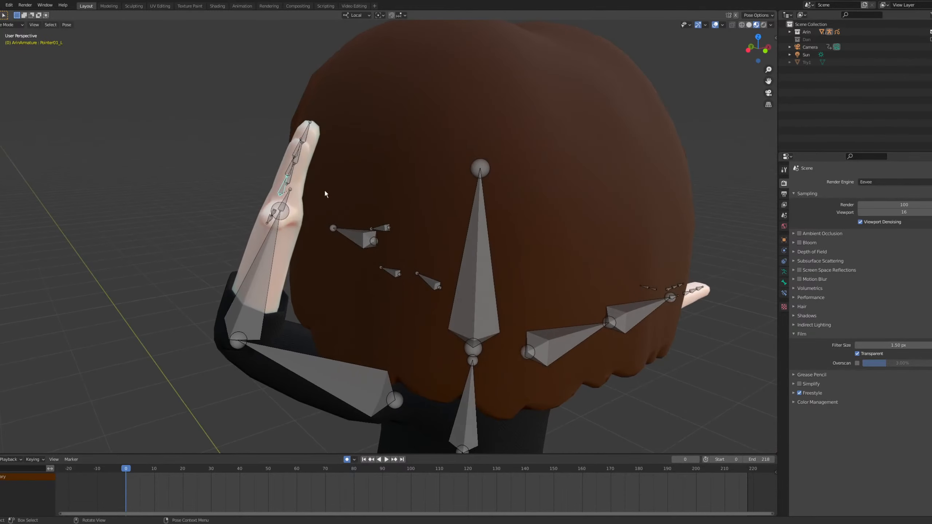
{"action": "left_click", "coordinate": [285, 200]}
{"action": "key", "text": "r"}
{"action": "key", "text": "y"}
{"action": "left_click", "coordinate": [371, 118]}
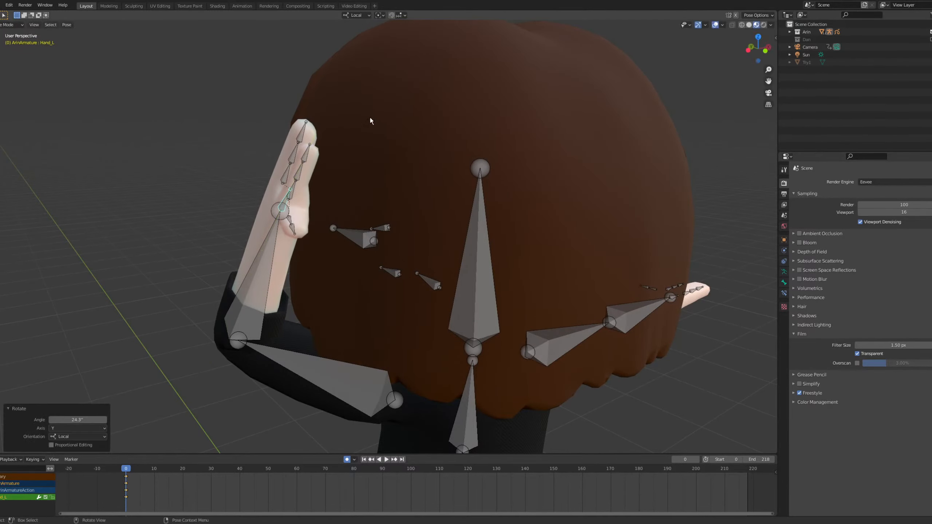
{"action": "left_click_drag", "start_coordinate": [339, 179], "coordinate": [341, 178]}
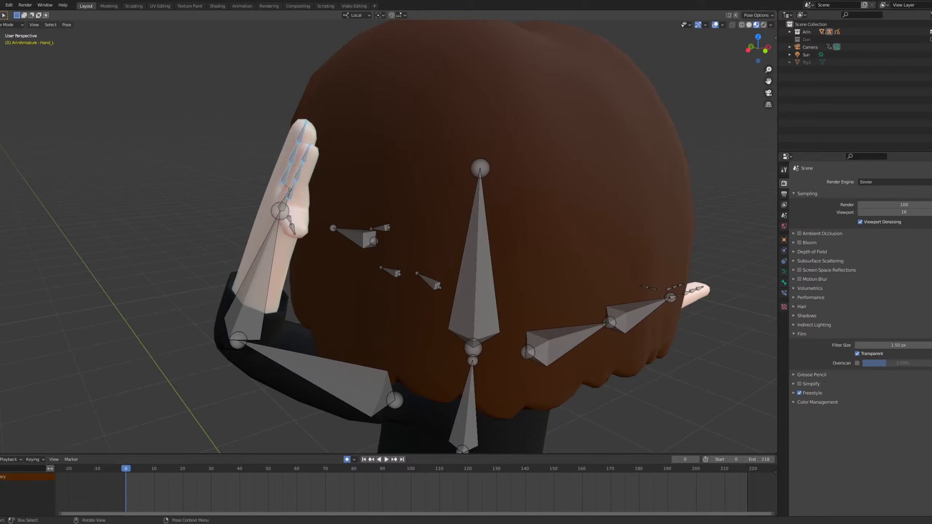
{"action": "key", "text": "r"}
{"action": "key", "text": "z"}
{"action": "left_click", "coordinate": [374, 167]}
Set the transform pivot to Individual Origins and curl the selected left finger bones about -10° about their local Z axes.
{"action": "left_click", "coordinate": [381, 15]}
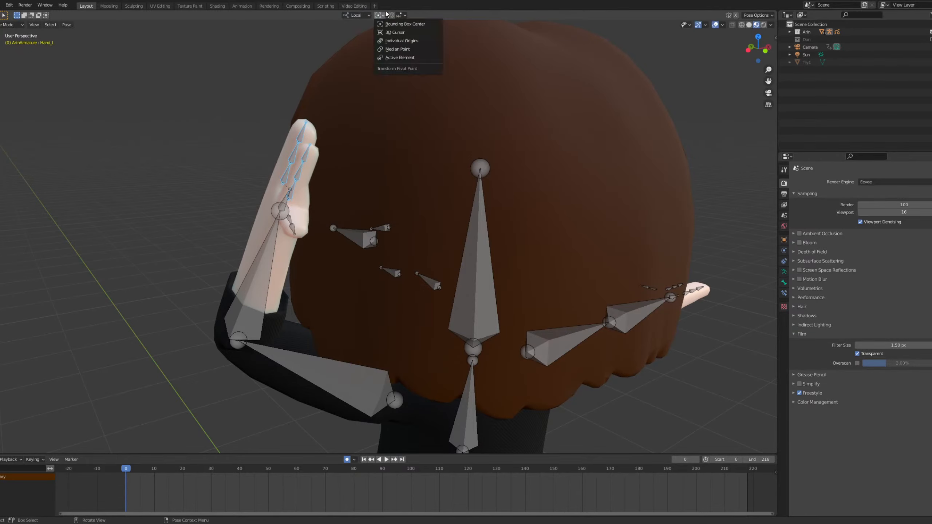
{"action": "left_click", "coordinate": [403, 45]}
{"action": "key", "text": "r"}
{"action": "key", "text": "z"}
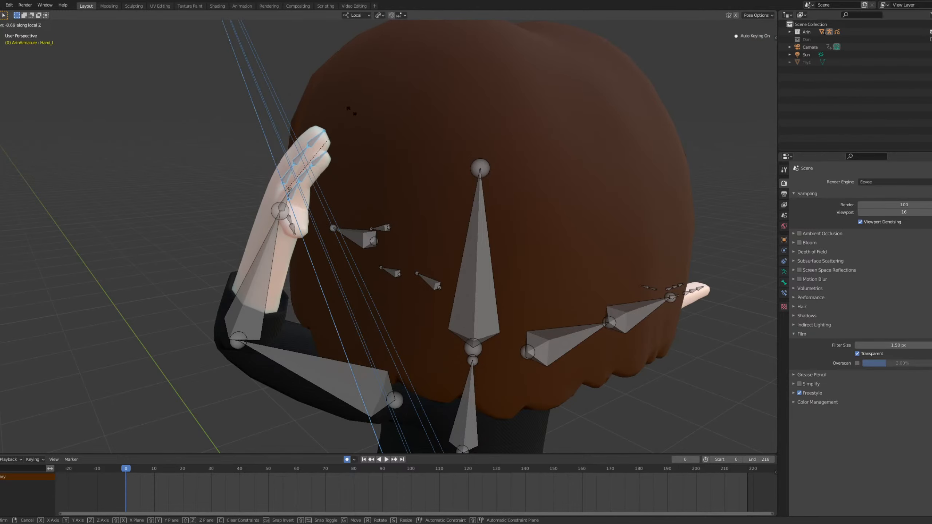
{"action": "left_click", "coordinate": [348, 119]}
Rotate the left hand bone about its local X axis so that the fingers point straight up beside the head.
{"action": "middle_click_drag", "start_coordinate": [348, 119], "coordinate": [416, 150]}
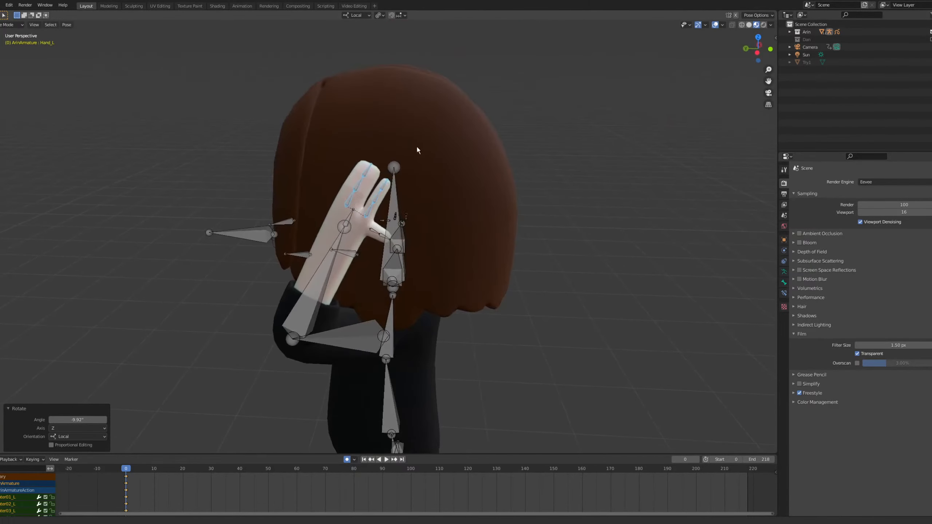
{"action": "scroll", "coordinate": [332, 209], "scroll_direction": "up", "scroll_amount": 5}
{"action": "left_click", "coordinate": [309, 192]}
{"action": "key", "text": "r"}
{"action": "key", "text": "x"}
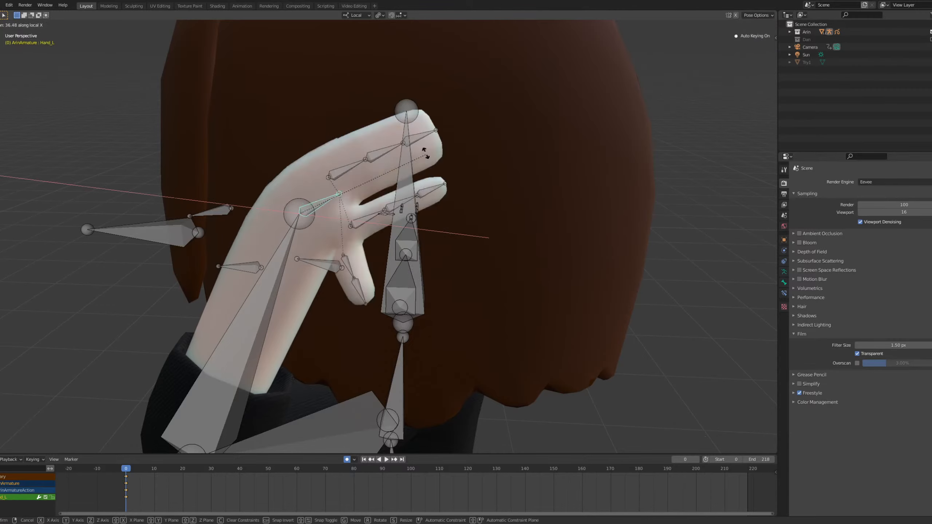
{"action": "left_click", "coordinate": [307, 49]}
Select the left hand's finger bones again and rotate them very slightly about their local Z axes.
{"action": "scroll", "coordinate": [307, 49], "scroll_direction": "down", "scroll_amount": 3}
{"action": "middle_click_drag", "start_coordinate": [312, 119], "coordinate": [317, 96]}
{"action": "left_click_drag", "start_coordinate": [339, 59], "coordinate": [375, 98]}
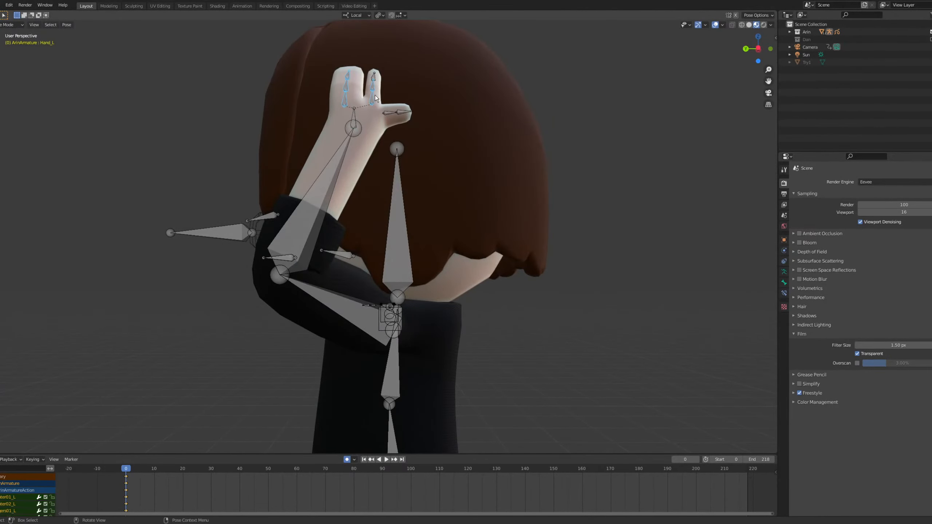
{"action": "key", "text": "r"}
{"action": "key", "text": "z"}
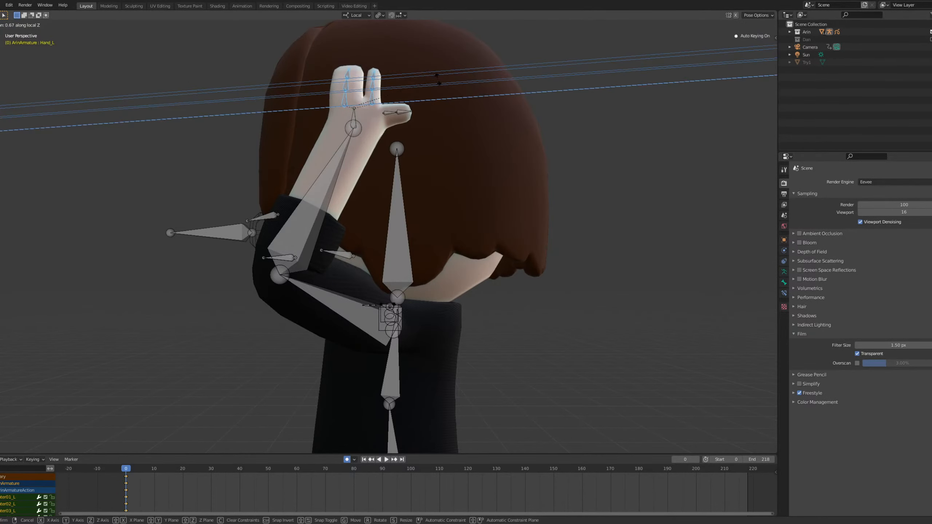
{"action": "left_click", "coordinate": [436, 79]}
Rotate the left thumb bones about 16° about their local X axes.
{"action": "middle_click_drag", "start_coordinate": [422, 94], "coordinate": [349, 108]}
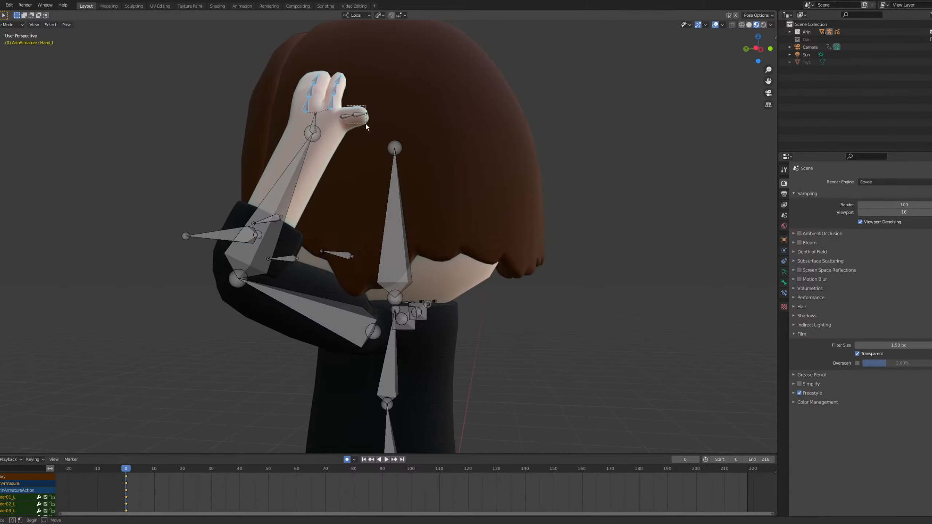
{"action": "left_click_drag", "start_coordinate": [366, 124], "coordinate": [366, 124]}
{"action": "key", "text": "r"}
{"action": "key", "text": "x"}
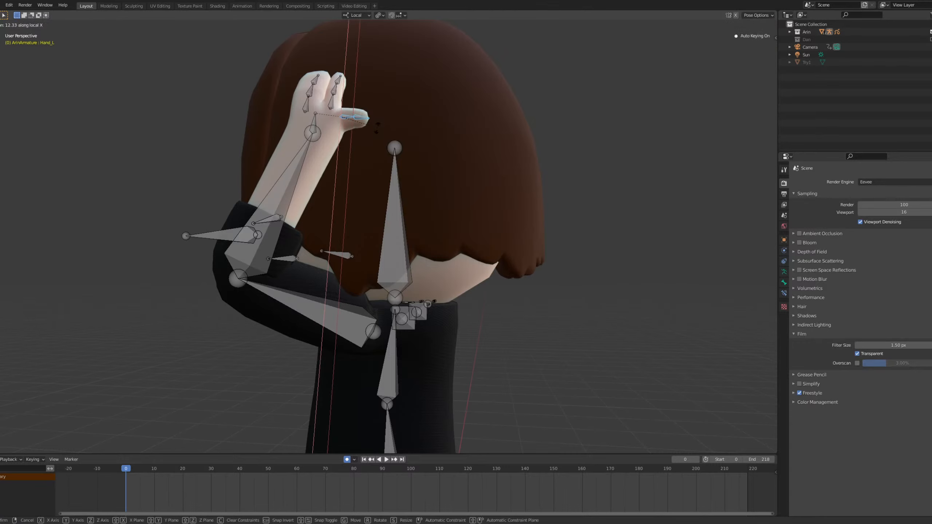
{"action": "left_click", "coordinate": [379, 131]}
Twist the right upper arm bone about 66° about its local Y axis.
{"action": "scroll", "coordinate": [379, 131], "scroll_direction": "down", "scroll_amount": 2}
{"action": "middle_click_drag", "start_coordinate": [378, 131], "coordinate": [347, 250]}
{"action": "key", "text": "KP_0"}
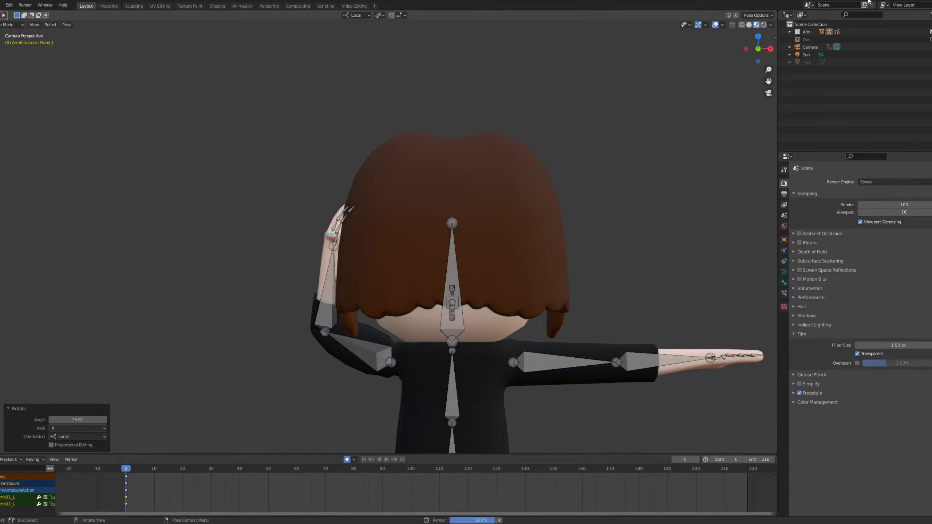
{"action": "scroll", "coordinate": [439, 195], "scroll_direction": "up", "scroll_amount": 3}
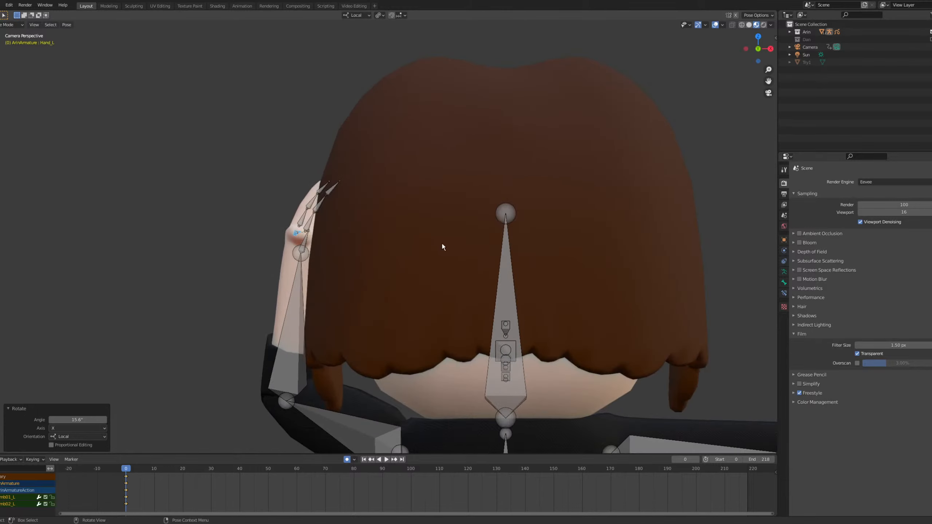
{"action": "scroll", "coordinate": [358, 201], "scroll_direction": "down", "scroll_amount": 4}
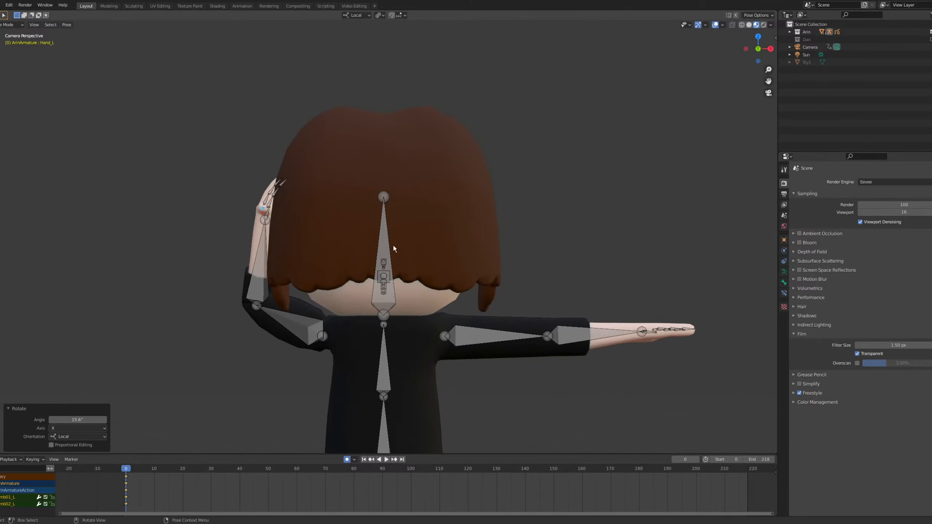
{"action": "left_click_drag", "start_coordinate": [497, 372], "coordinate": [497, 372]}
{"action": "key", "text": "r"}
{"action": "key", "text": "y"}
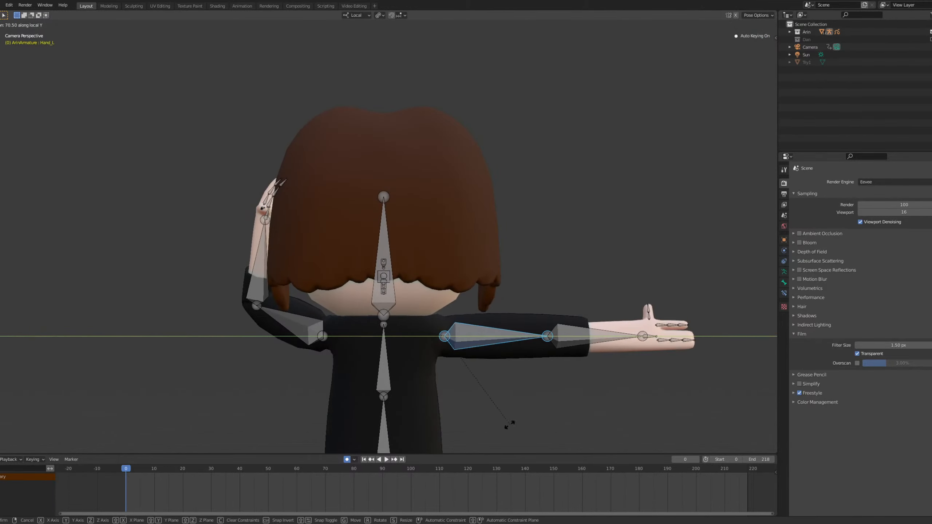
{"action": "left_click", "coordinate": [514, 416]}
Raise the right upper arm about 42° about its local X axis and lower it again by about 13°.
{"action": "key", "text": "r"}
{"action": "key", "text": "x"}
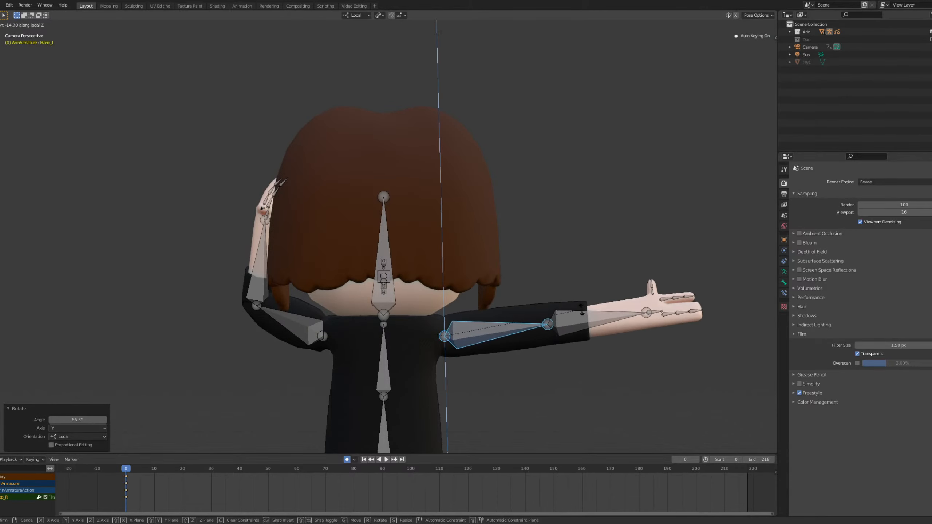
{"action": "left_click", "coordinate": [546, 258]}
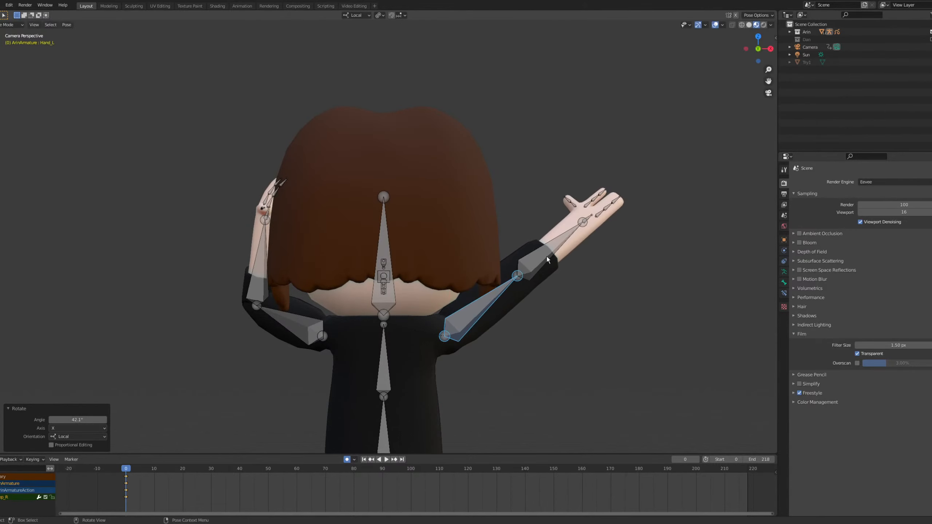
{"action": "key", "text": "r"}
{"action": "key", "text": "x"}
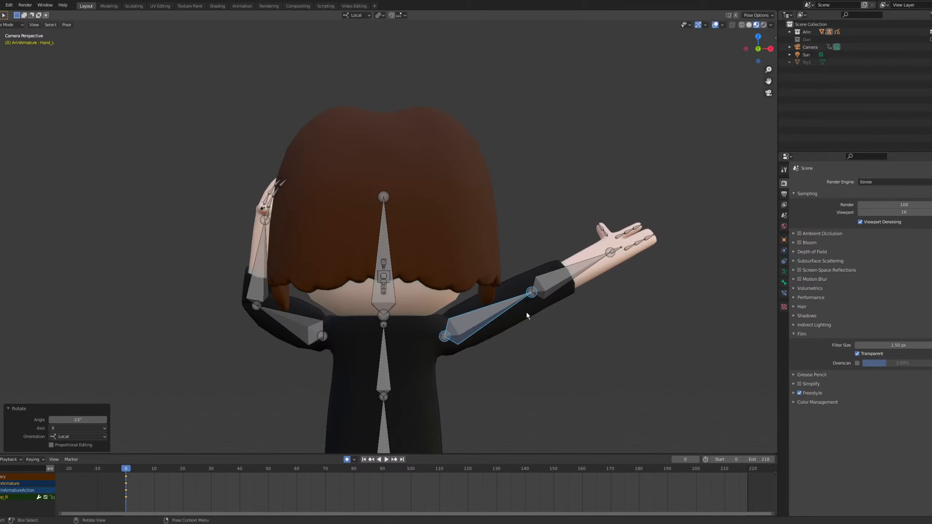
{"action": "left_click", "coordinate": [530, 320]}
Swing the right upper arm forward about 23° about its local Z axis, working in the right orthographic view.
{"action": "middle_click_drag", "start_coordinate": [530, 320], "coordinate": [445, 305]}
{"action": "key", "text": "grave"}
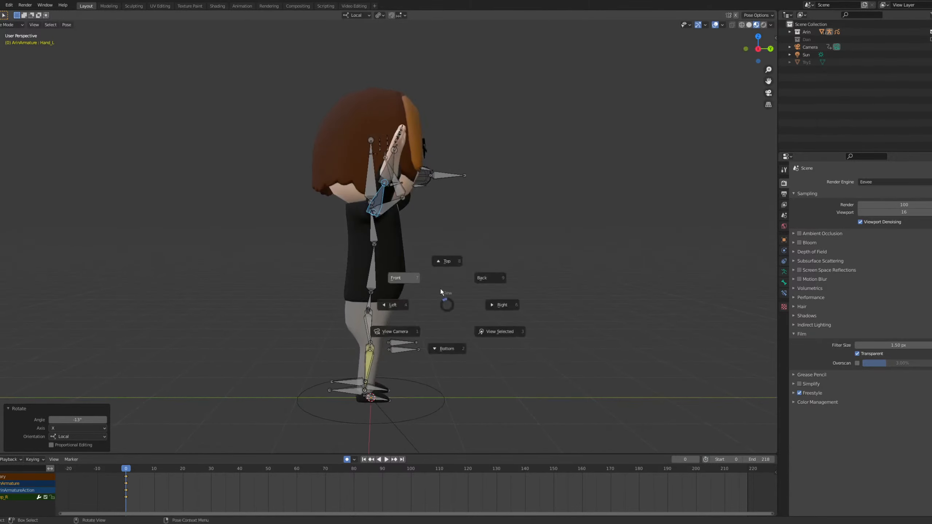
{"action": "left_click", "coordinate": [485, 311]}
{"action": "scroll", "coordinate": [477, 290], "scroll_direction": "up", "scroll_amount": 4}
{"action": "middle_click_drag", "start_coordinate": [416, 134], "coordinate": [410, 236], "text": "shift"}
{"action": "scroll", "coordinate": [410, 245], "scroll_direction": "up", "scroll_amount": 5}
{"action": "key", "text": "r"}
{"action": "key", "text": "z"}
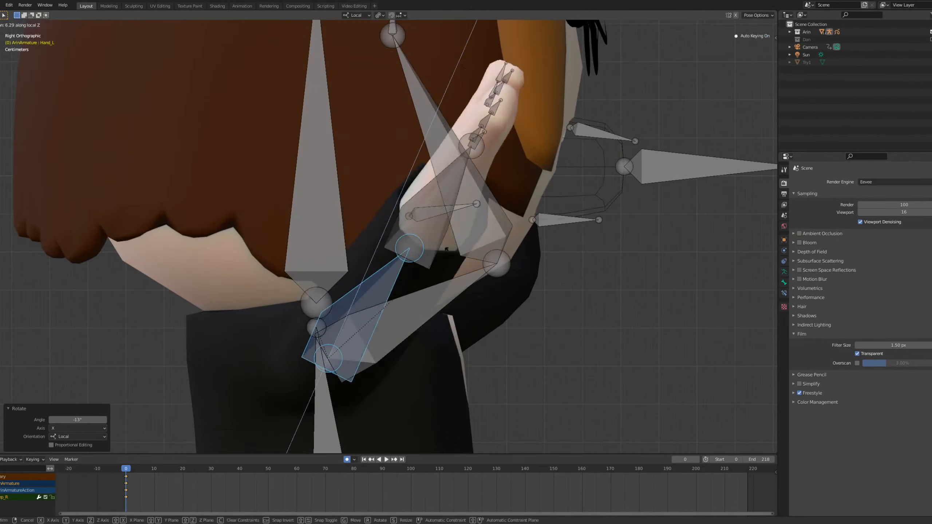
{"action": "left_click", "coordinate": [485, 285]}
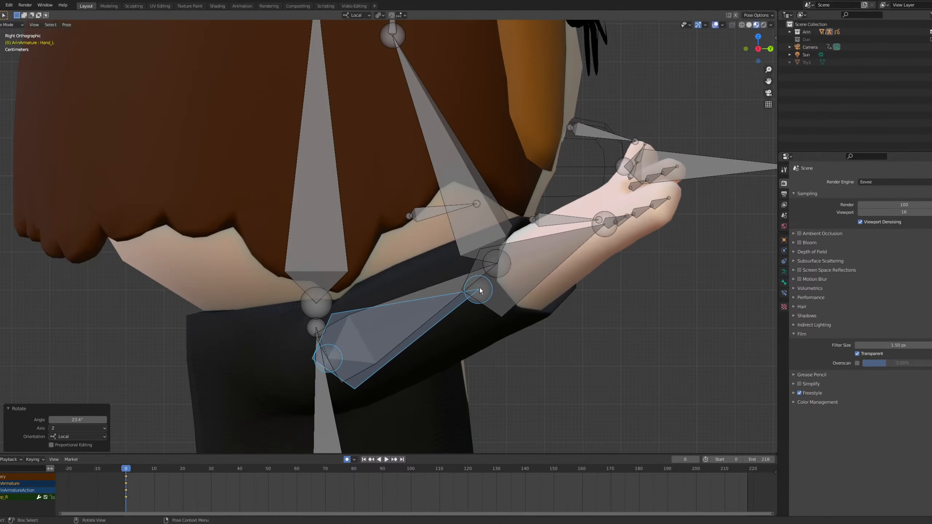
Fine-tune the right upper arm with rotations of about 8.9° on local X and about 2.4° and -0.6° on local Z.
{"action": "key", "text": "r"}
{"action": "key", "text": "x"}
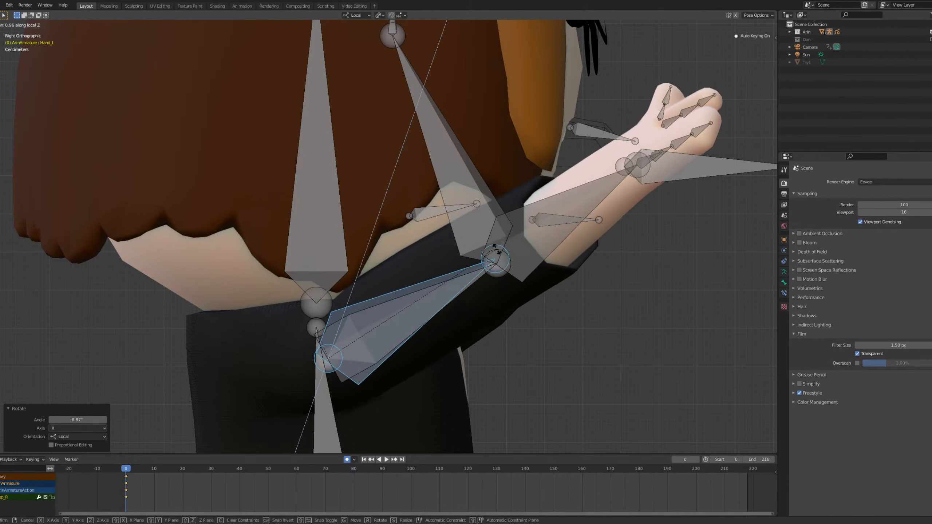
{"action": "left_click", "coordinate": [499, 254]}
{"action": "key", "text": "r"}
{"action": "key", "text": "x"}
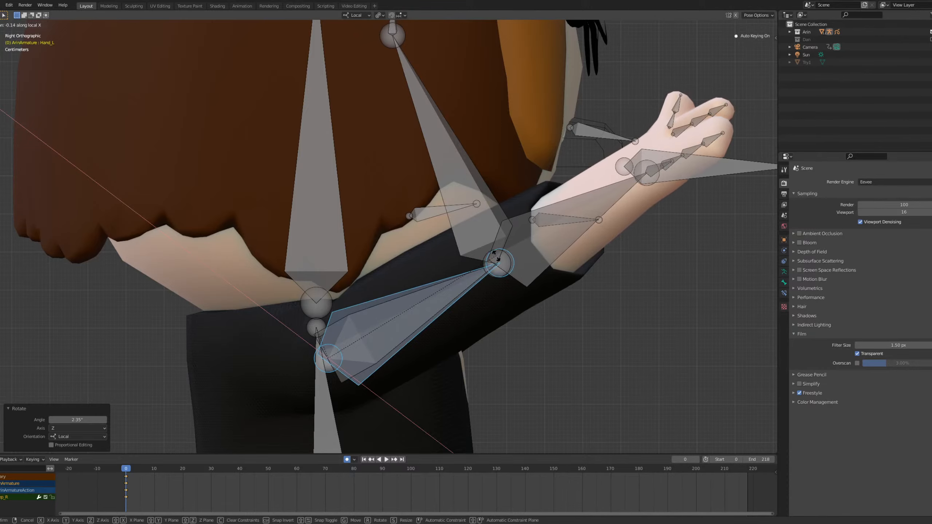
{"action": "left_click", "coordinate": [497, 255]}
{"action": "key", "text": "r"}
{"action": "key", "text": "z"}
{"action": "left_click", "coordinate": [496, 259]}
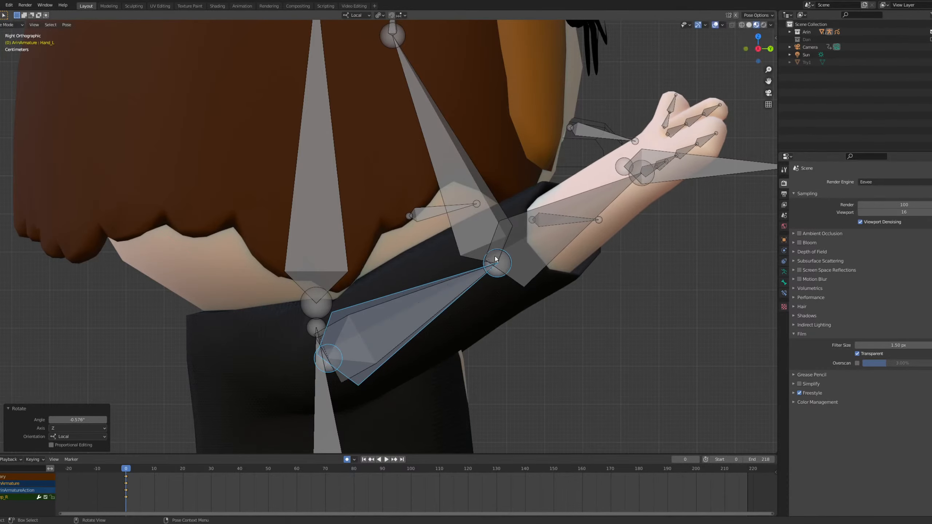
Twist the right forearm bone about 52° about its local Y axis.
{"action": "middle_click_drag", "start_coordinate": [533, 261], "coordinate": [565, 291]}
{"action": "left_click_drag", "start_coordinate": [555, 326], "coordinate": [556, 329]}
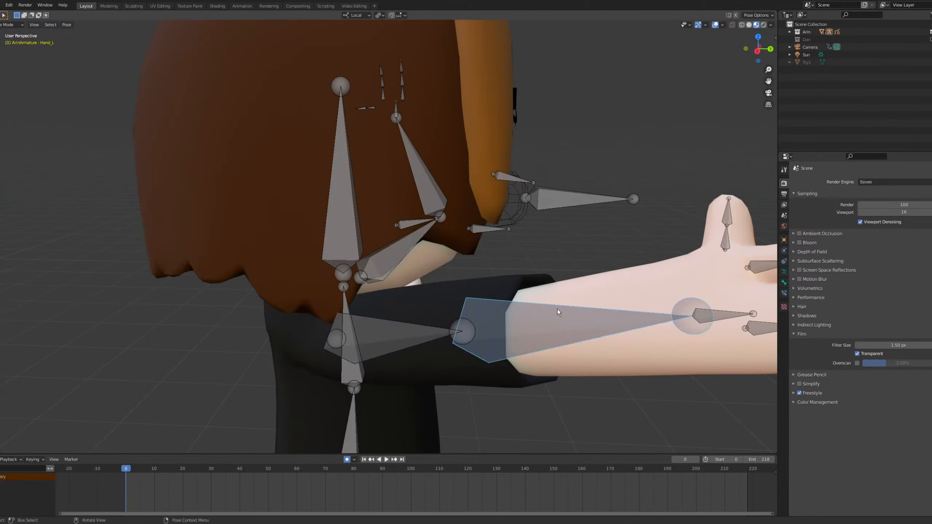
{"action": "scroll", "coordinate": [558, 308], "scroll_direction": "down", "scroll_amount": 1}
{"action": "key", "text": "r"}
{"action": "key", "text": "y"}
{"action": "left_click", "coordinate": [561, 241]}
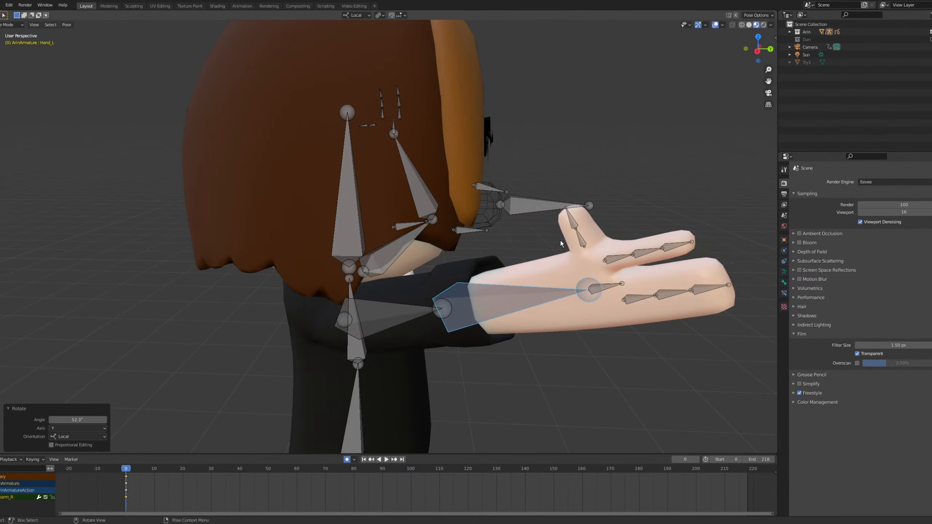
Bend the right forearm upward about 54° about its local X axis and rotate it about 22° about its local Z axis.
{"action": "key", "text": "r"}
{"action": "key", "text": "x"}
{"action": "left_click", "coordinate": [530, 164]}
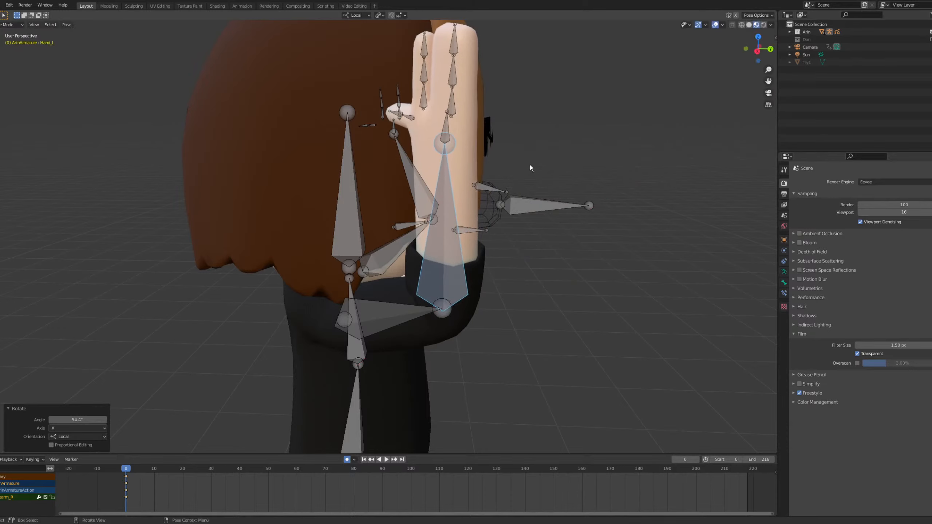
{"action": "key", "text": "r"}
{"action": "key", "text": "z"}
{"action": "left_click", "coordinate": [599, 201]}
Twist the right forearm a further 37° or so about its local Y axis, checking it from the character's front.
{"action": "middle_click_drag", "start_coordinate": [600, 198], "coordinate": [474, 181]}
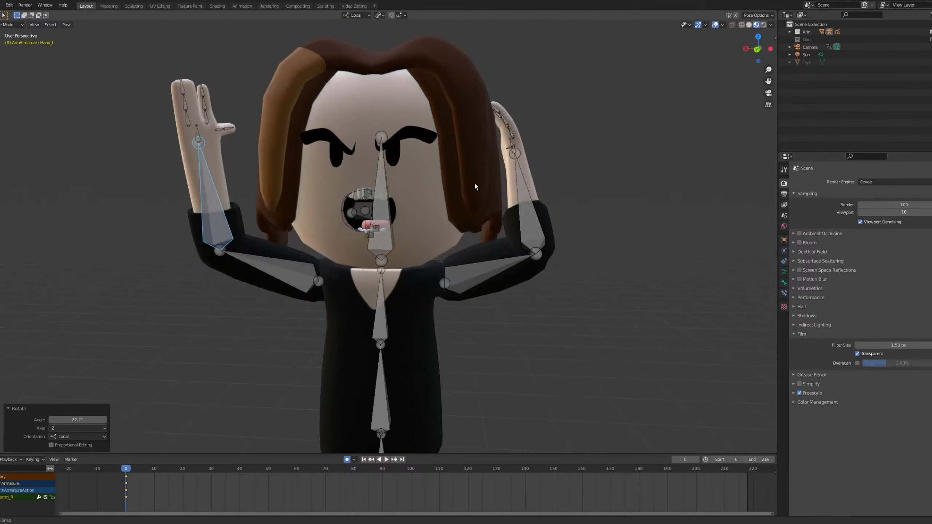
{"action": "key", "text": "r"}
{"action": "key", "text": "y"}
{"action": "left_click", "coordinate": [343, 136]}
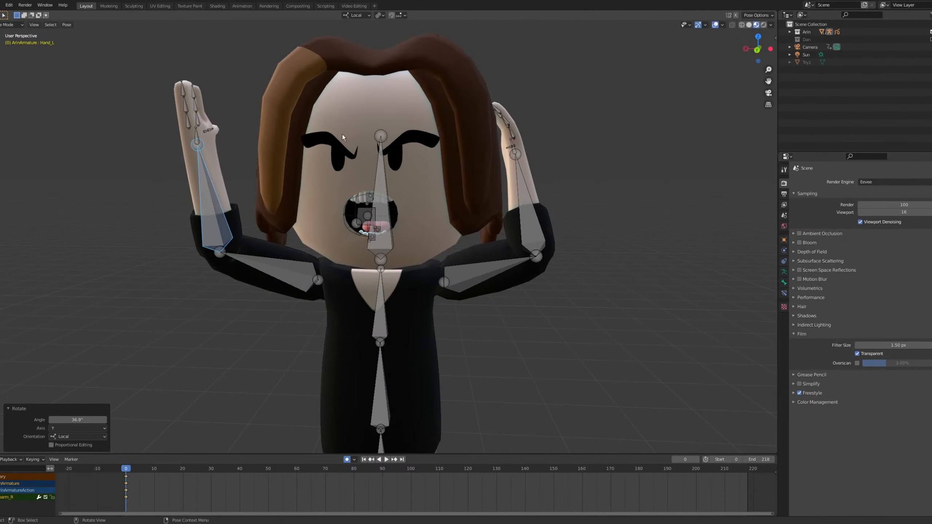
Rotate the right forearm bone about -26° in the right side view so the hand tilts back alongside the head.
{"action": "key", "text": "grave"}
{"action": "left_click", "coordinate": [323, 244]}
{"action": "scroll", "coordinate": [384, 237], "scroll_direction": "up", "scroll_amount": 2}
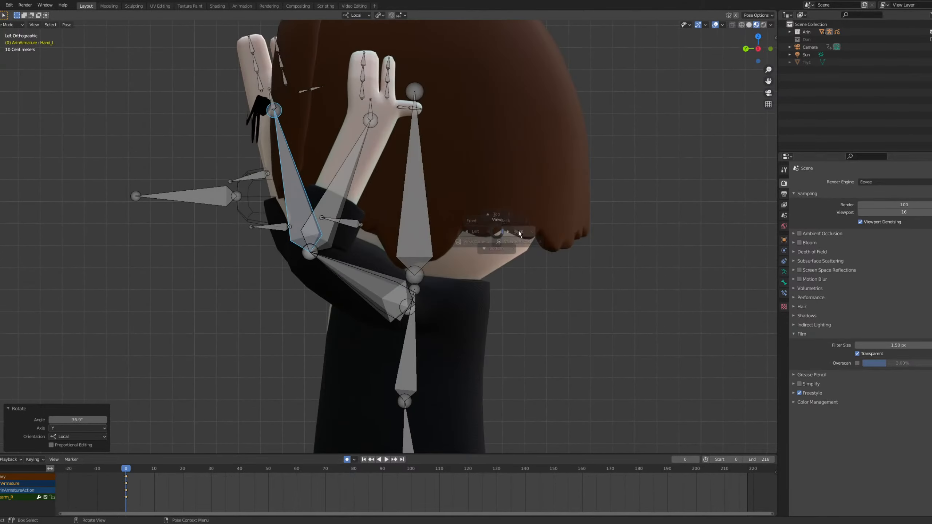
{"action": "scroll", "coordinate": [514, 262], "scroll_direction": "up", "scroll_amount": 2}
{"action": "key", "text": "r"}
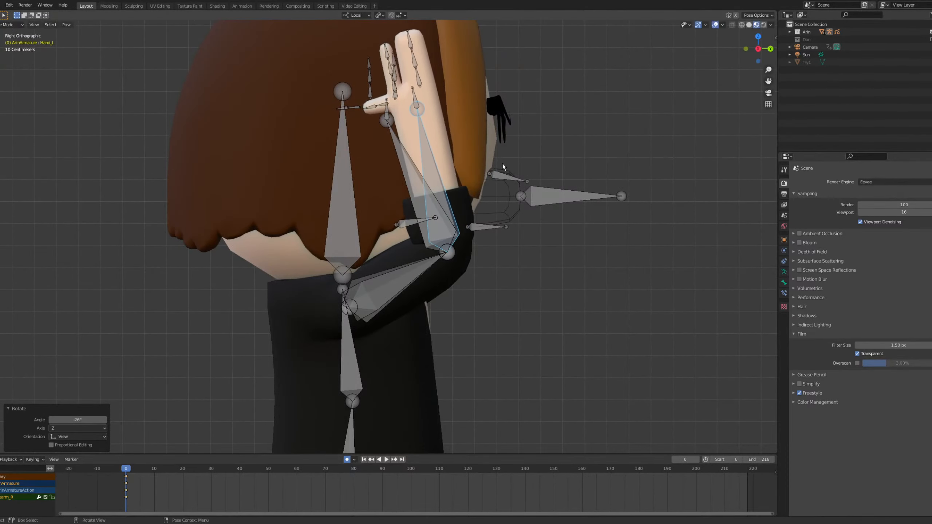
{"action": "left_click", "coordinate": [503, 163]}
Rotate the right forearm about -18.5° in the front view to bring the hand in against the side of the head.
{"action": "middle_click_drag", "start_coordinate": [502, 163], "coordinate": [431, 191]}
{"action": "key", "text": "grave"}
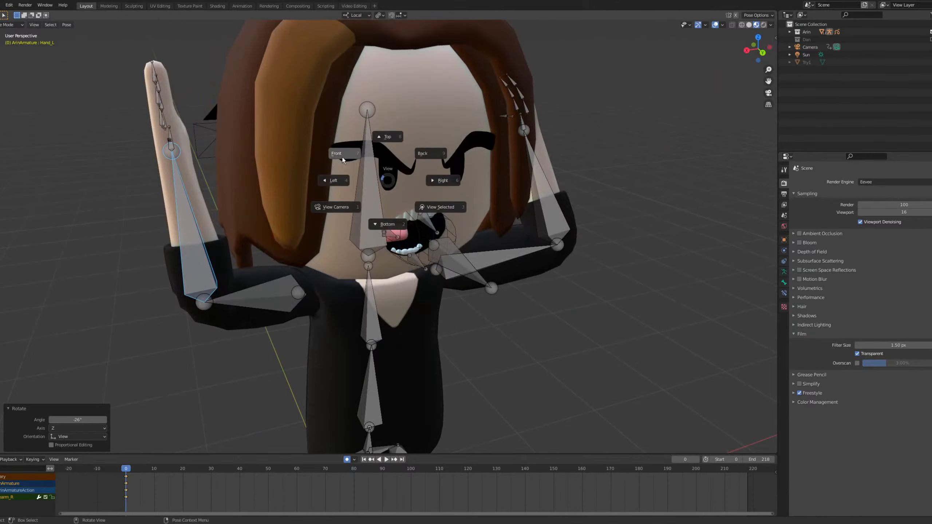
{"action": "left_click", "coordinate": [439, 151]}
{"action": "key", "text": "grave"}
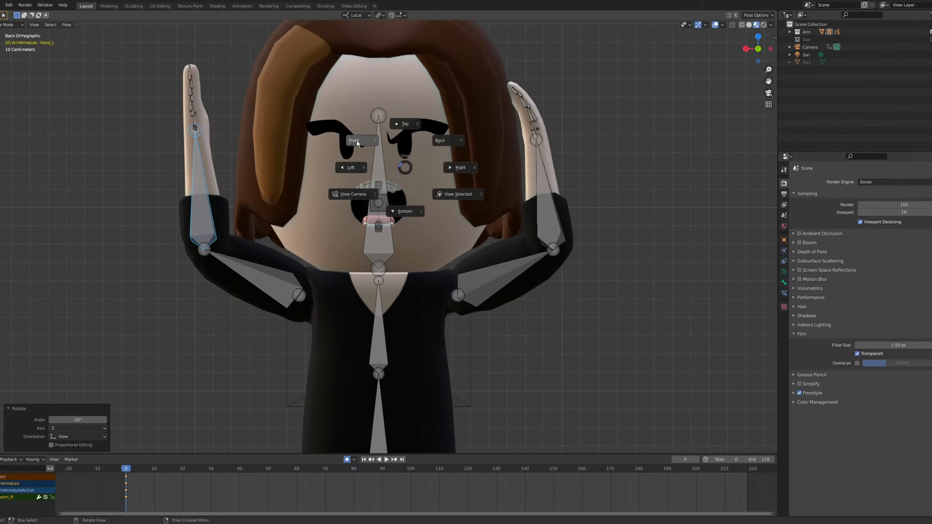
{"action": "left_click", "coordinate": [412, 158]}
{"action": "key", "text": "r"}
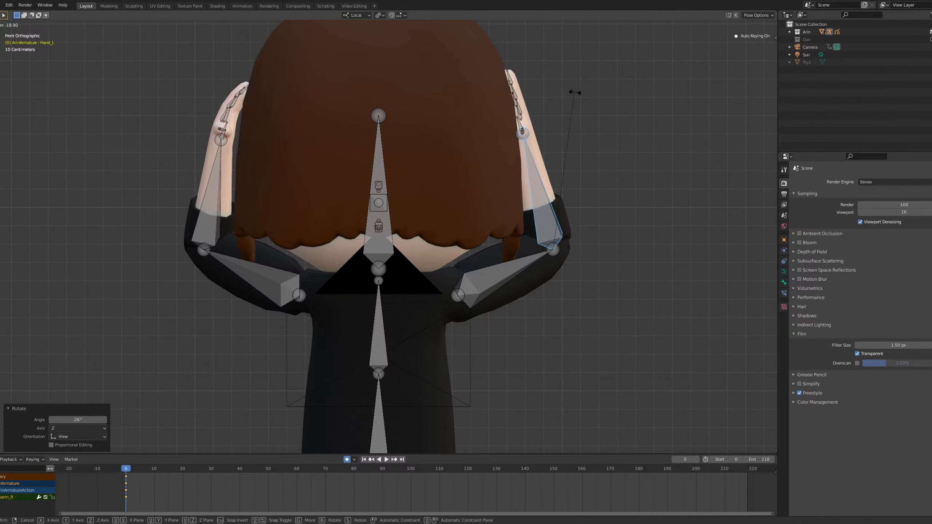
{"action": "left_click", "coordinate": [561, 102]}
Examine both raised arms from the side, from the front view and through the scene camera.
{"action": "middle_click_drag", "start_coordinate": [562, 103], "coordinate": [377, 110]}
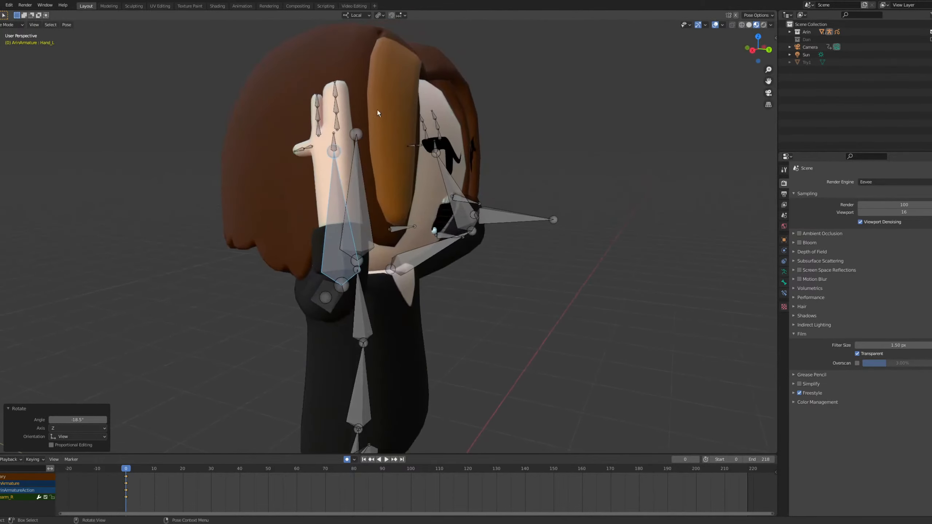
{"action": "key", "text": "grave"}
{"action": "left_click", "coordinate": [508, 141]}
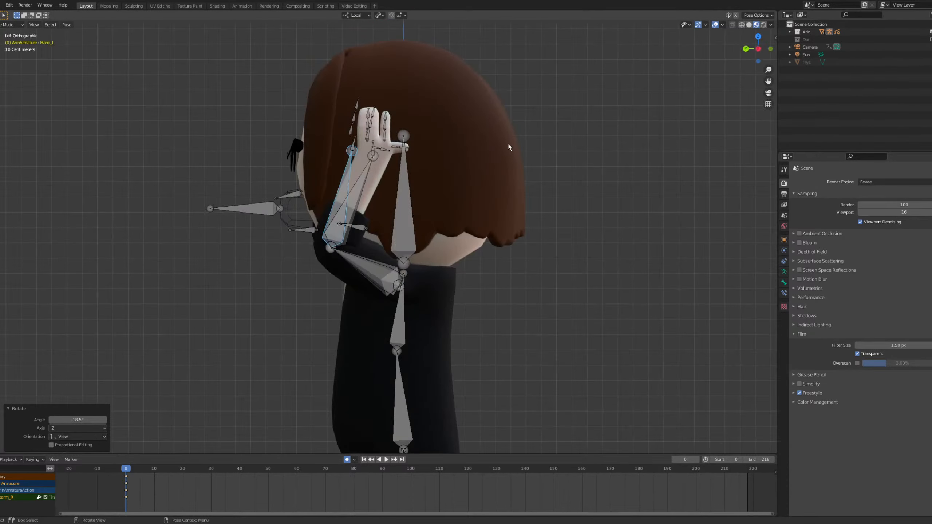
{"action": "key", "text": "grave"}
{"action": "left_click", "coordinate": [506, 119]}
{"action": "scroll", "coordinate": [346, 218], "scroll_direction": "up", "scroll_amount": 6}
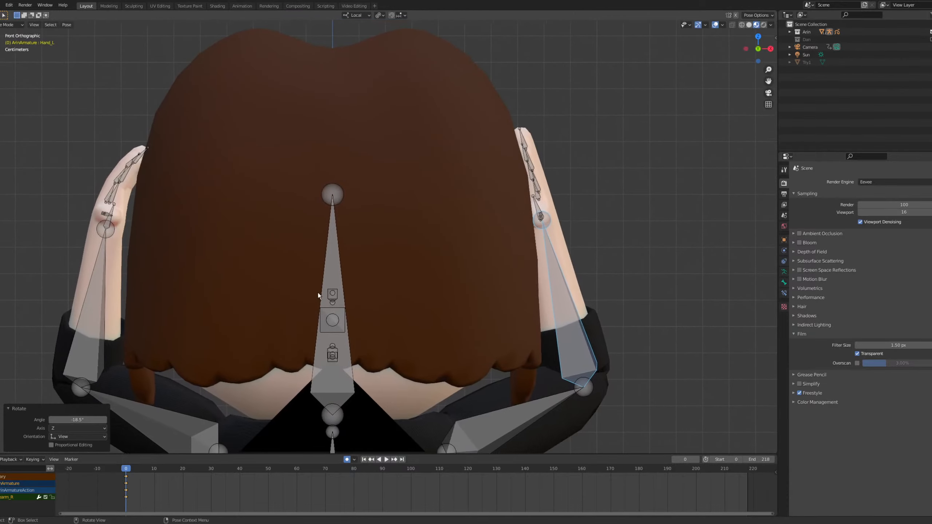
{"action": "scroll", "coordinate": [239, 238], "scroll_direction": "down", "scroll_amount": 4}
{"action": "key", "text": "KP_0"}
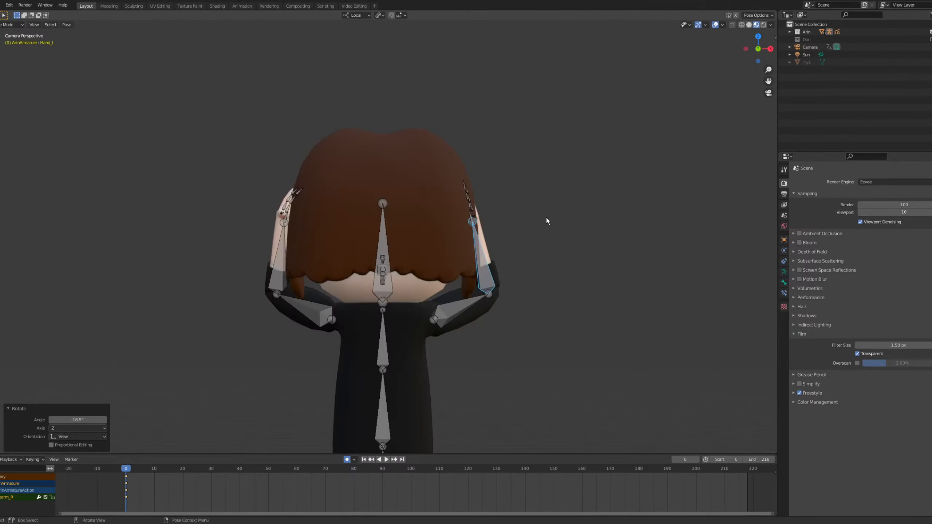
Rotate the right upper arm bone about -17.2° about its local Z axis and adjust it slightly about its local X axis.
{"action": "left_click", "coordinate": [463, 311]}
{"action": "key", "text": "r"}
{"action": "key", "text": "z"}
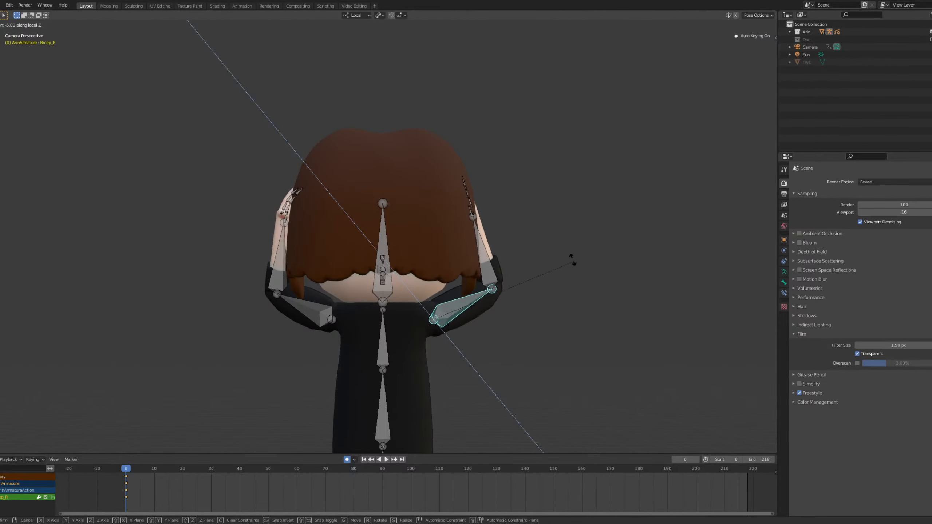
{"action": "left_click", "coordinate": [571, 249]}
{"action": "key", "text": "r"}
{"action": "key", "text": "x"}
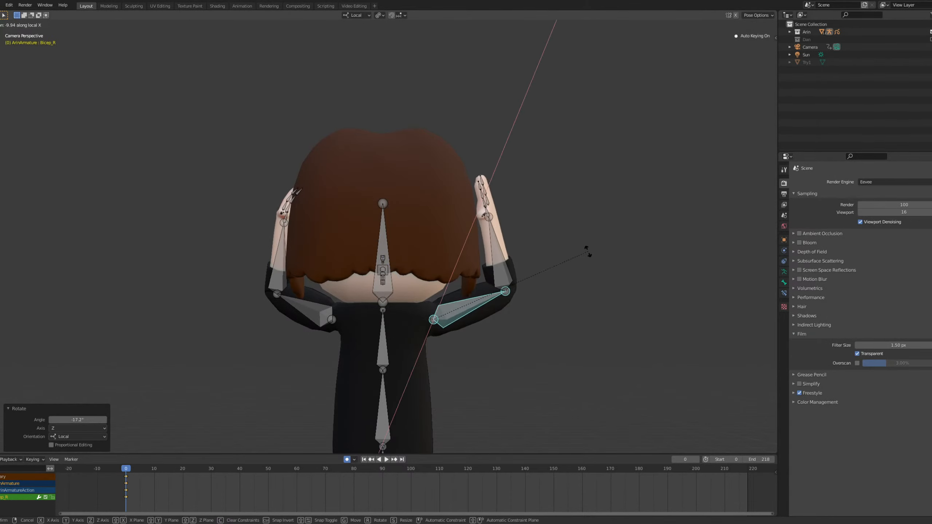
{"action": "left_click", "coordinate": [587, 250]}
Rotate the right forearm about 2.7° about its local Z axis to bring the hand closer to the head.
{"action": "left_click", "coordinate": [490, 250]}
{"action": "key", "text": "r"}
{"action": "key", "text": "x"}
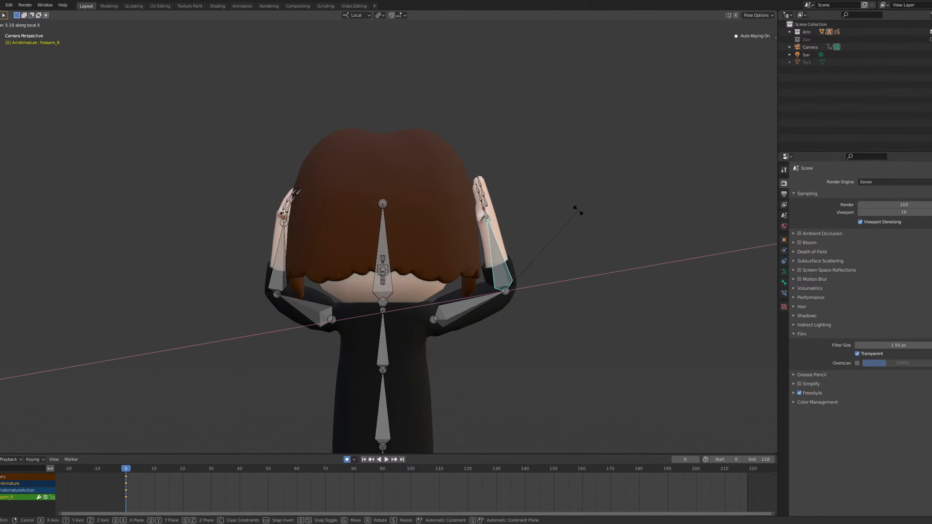
{"action": "right_click", "coordinate": [572, 196]}
{"action": "key", "text": "r"}
{"action": "key", "text": "z"}
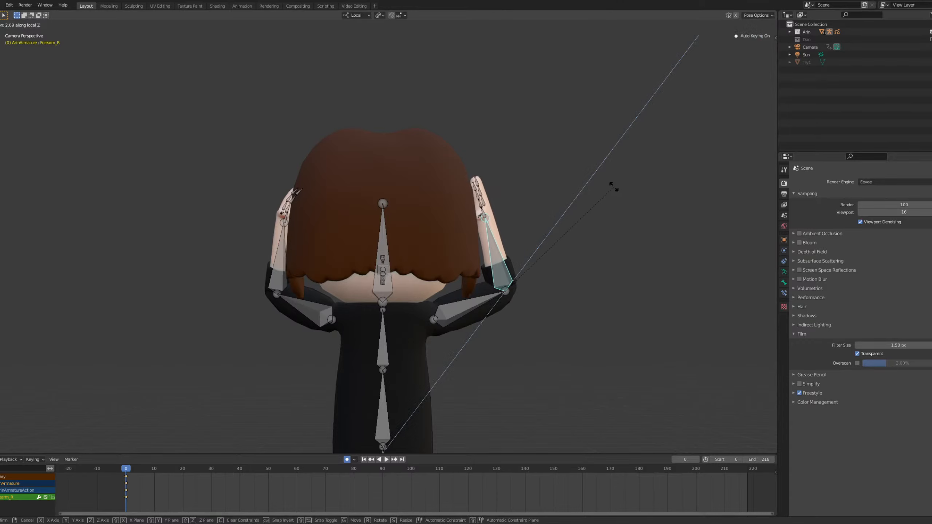
{"action": "left_click", "coordinate": [614, 186]}
Twist the right forearm about 17° about its local Y axis and rotate it about 1.2° about its local Z axis.
{"action": "key", "text": "r"}
{"action": "key", "text": "y"}
{"action": "left_click", "coordinate": [594, 132]}
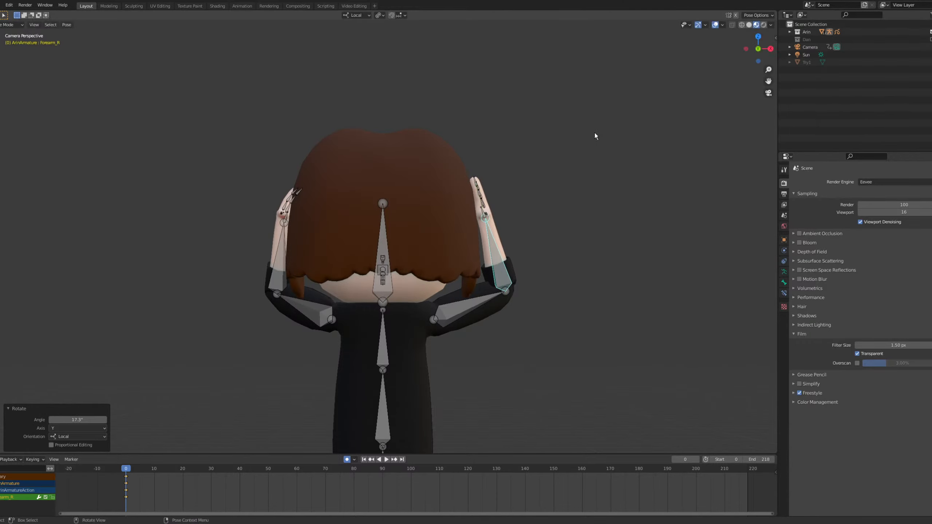
{"action": "key", "text": "r"}
{"action": "key", "text": "x"}
{"action": "key", "text": "z"}
{"action": "left_click", "coordinate": [595, 123]}
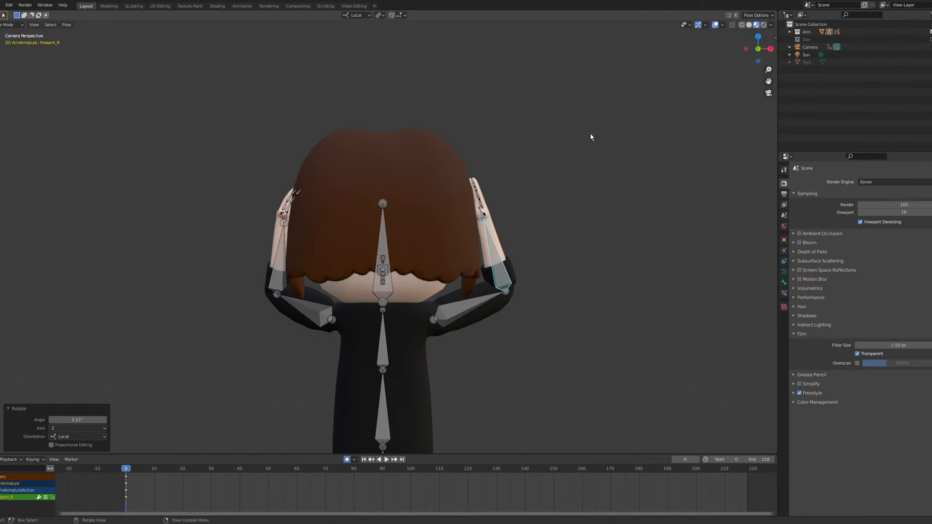
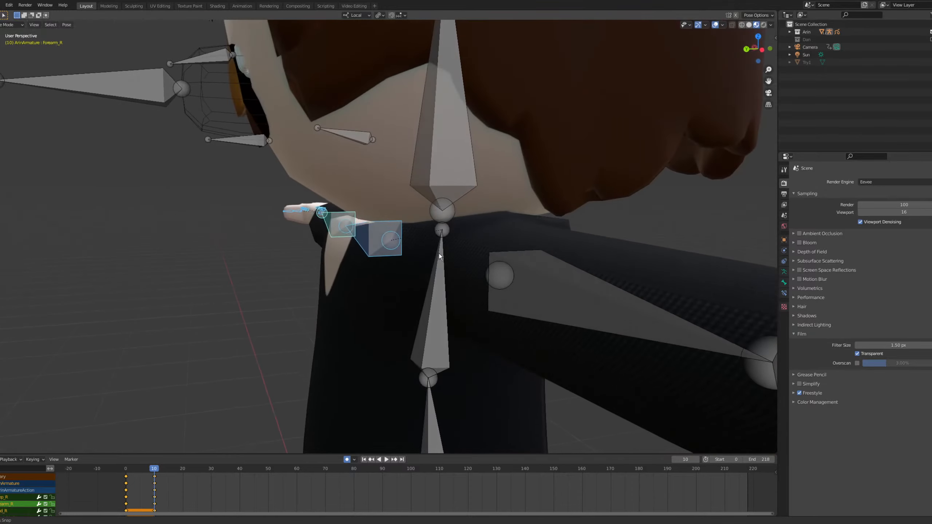
At frame 10, twist the right upper arm about 80° about its local Y axis and swing it forward about 67.6° about local Z.
{"action": "scroll", "coordinate": [436, 250], "scroll_direction": "up", "scroll_amount": 3}
{"action": "scroll", "coordinate": [433, 245], "scroll_direction": "down", "scroll_amount": 7}
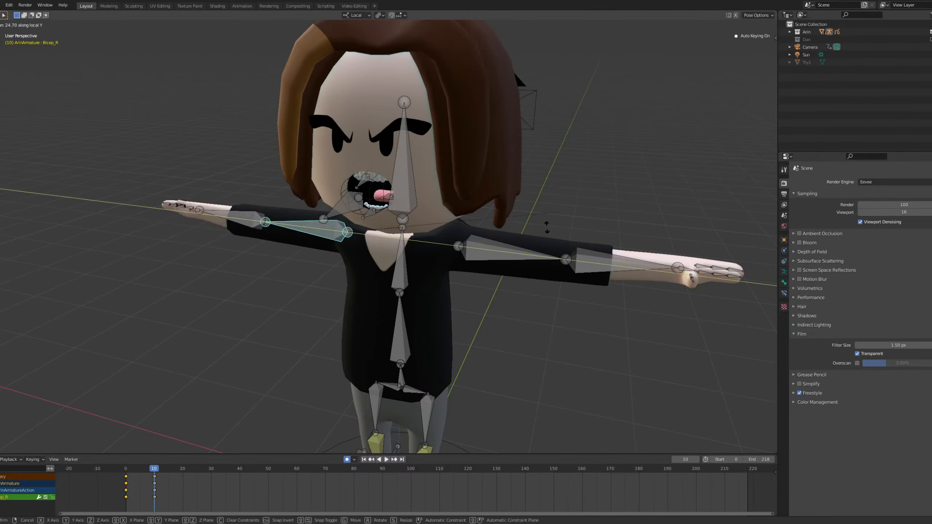
{"action": "left_click", "coordinate": [259, 221]}
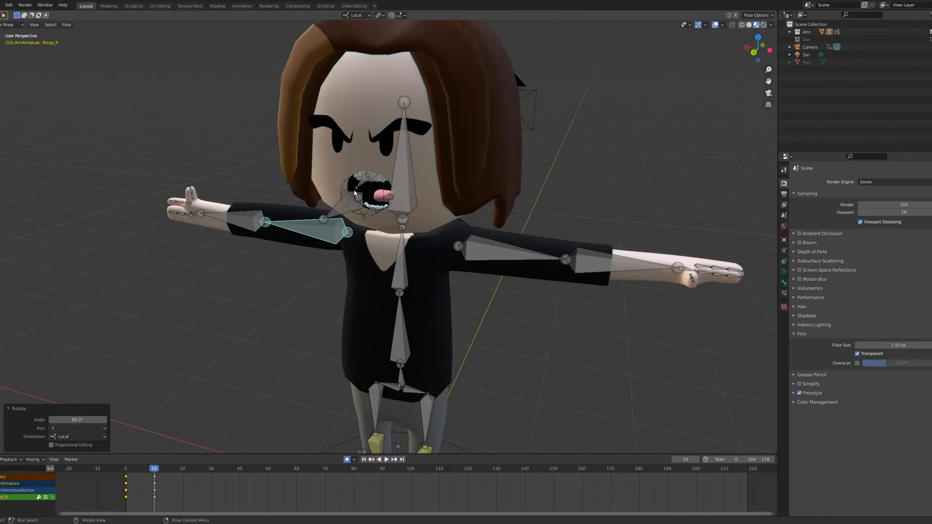
{"action": "key", "text": "r"}
{"action": "key", "text": "z"}
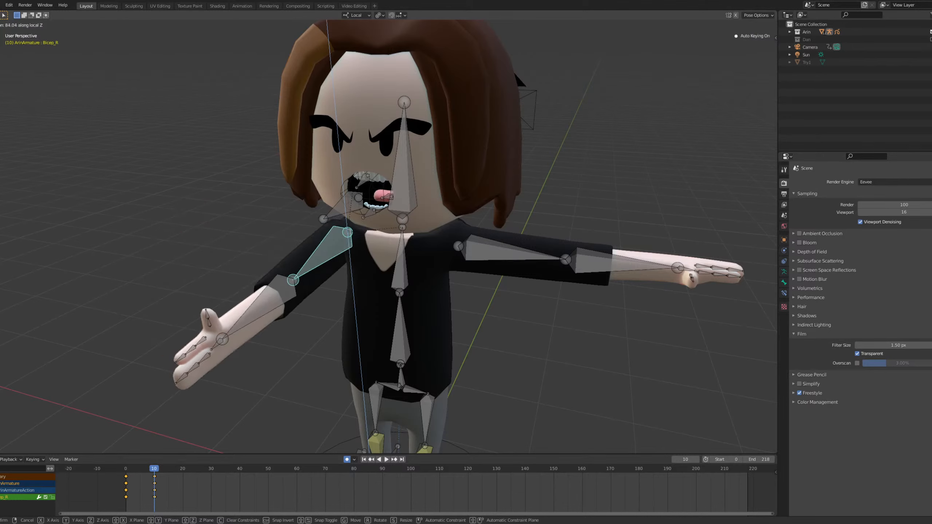
{"action": "left_click", "coordinate": [368, 190]}
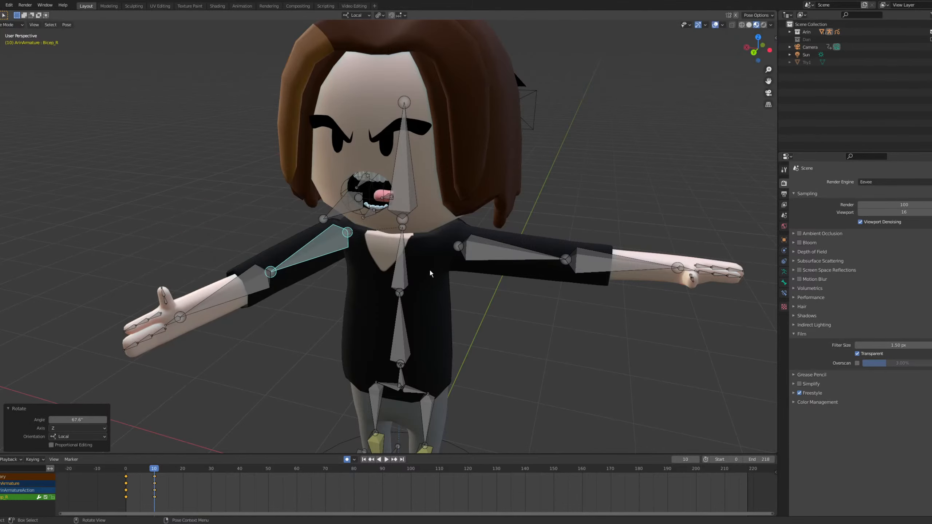
Twist the right forearm about 53° about its local Y axis at frame 10.
{"action": "left_click", "coordinate": [224, 294]}
{"action": "key", "text": "r"}
{"action": "key", "text": "y"}
{"action": "left_click", "coordinate": [350, 152]}
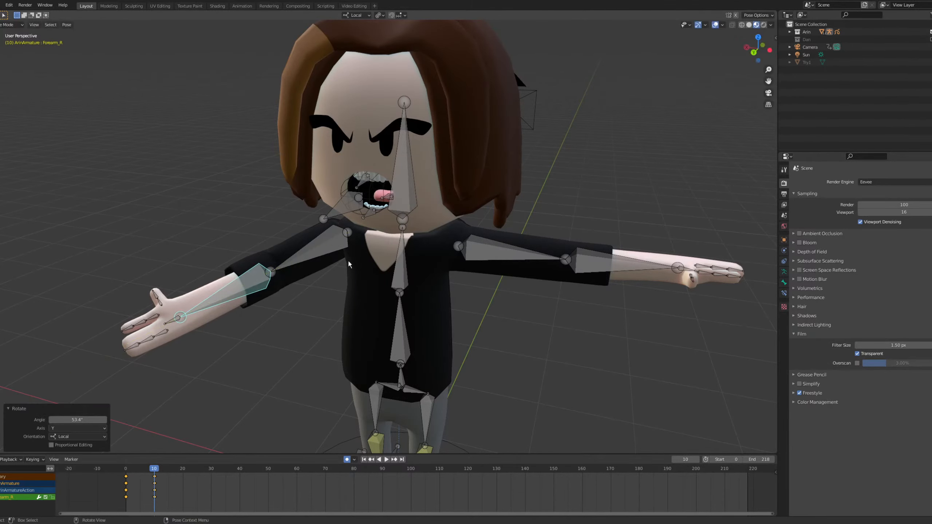
Rotate the right upper arm about 23° in the top view, swinging it outward from the head.
{"action": "left_click", "coordinate": [320, 246]}
{"action": "key", "text": "KP_7"}
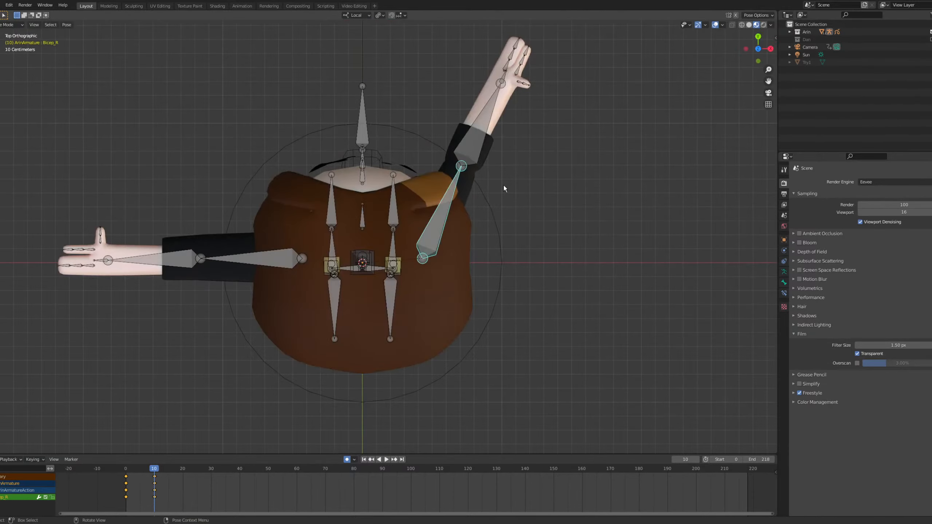
{"action": "middle_click_drag", "start_coordinate": [495, 217], "coordinate": [436, 262], "text": "shift"}
{"action": "scroll", "coordinate": [436, 262], "scroll_direction": "up", "scroll_amount": 3}
{"action": "key", "text": "r"}
{"action": "left_click", "coordinate": [540, 297]}
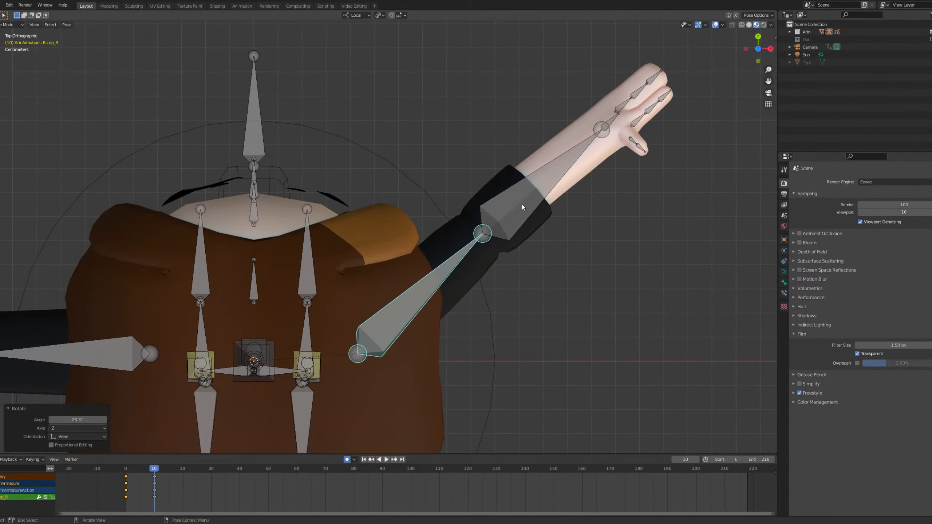
Rotate the right forearm about -53° in the top view so it points forward from the elbow.
{"action": "left_click", "coordinate": [522, 205]}
{"action": "key", "text": "r"}
{"action": "key", "text": "y"}
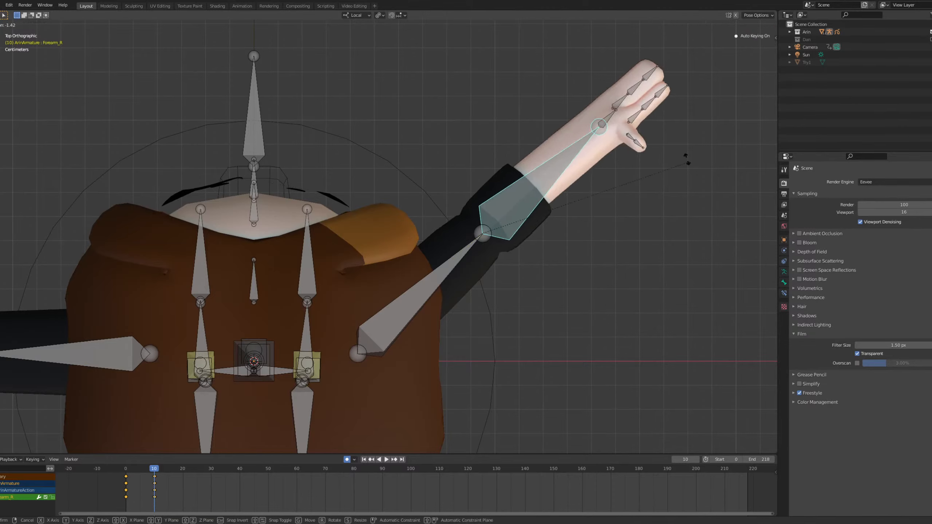
{"action": "left_click", "coordinate": [656, 139]}
{"action": "key", "text": "r"}
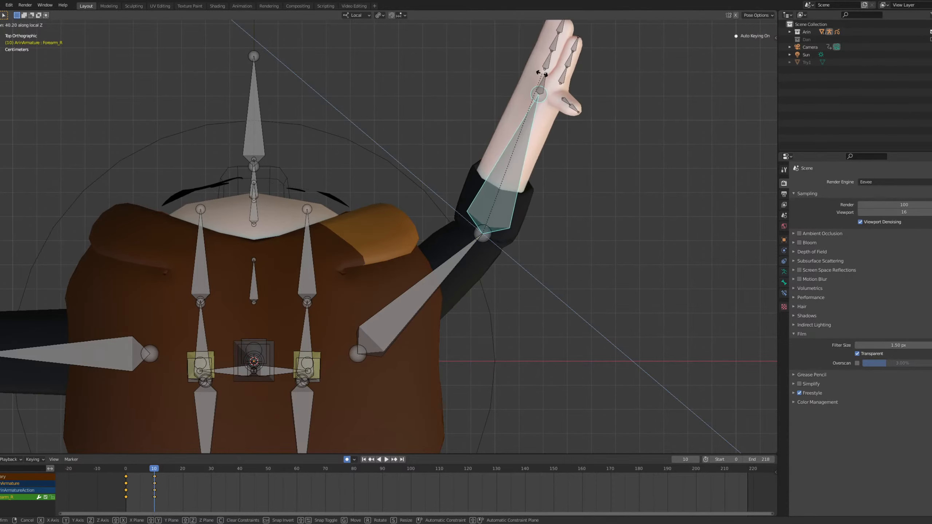
{"action": "key", "text": "x"}
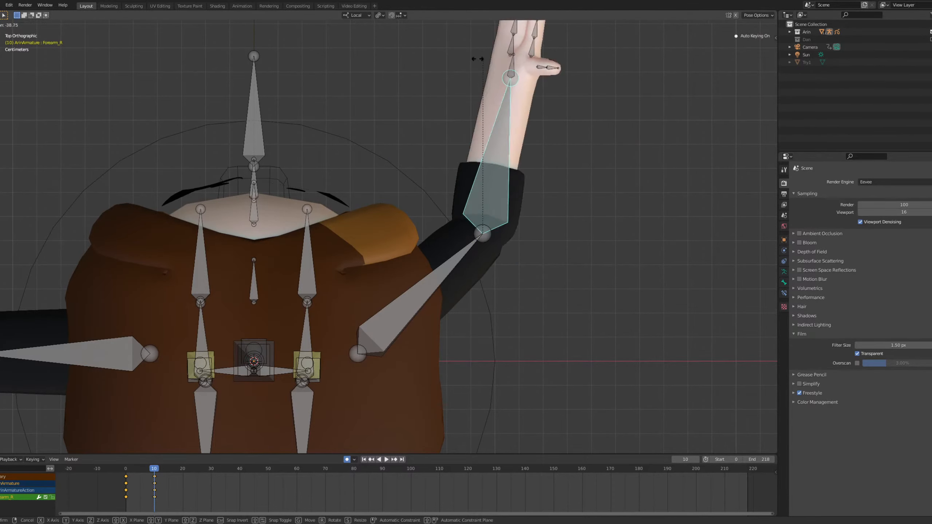
{"action": "left_click", "coordinate": [440, 56]}
{"action": "middle_click_drag", "start_coordinate": [440, 57], "coordinate": [371, 61]}
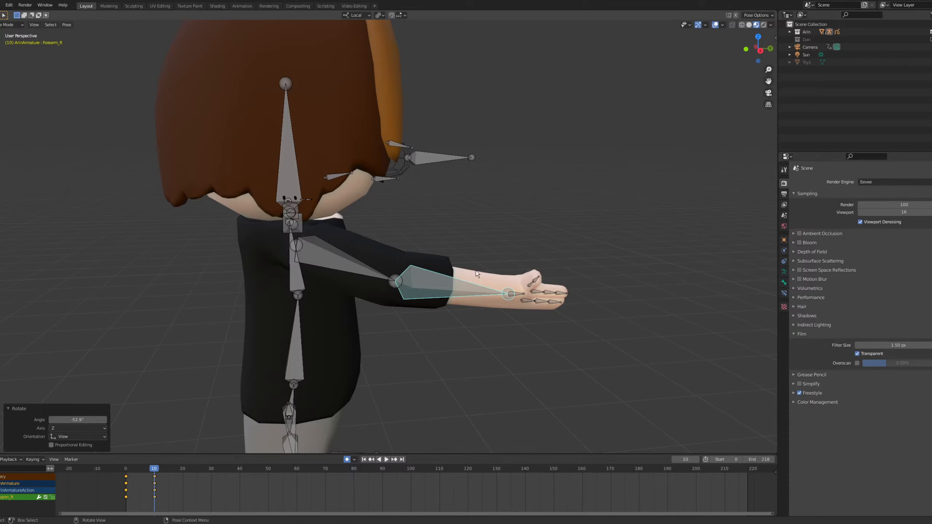
{"action": "key", "text": "r"}
{"action": "key", "text": "y"}
{"action": "key", "text": "y"}
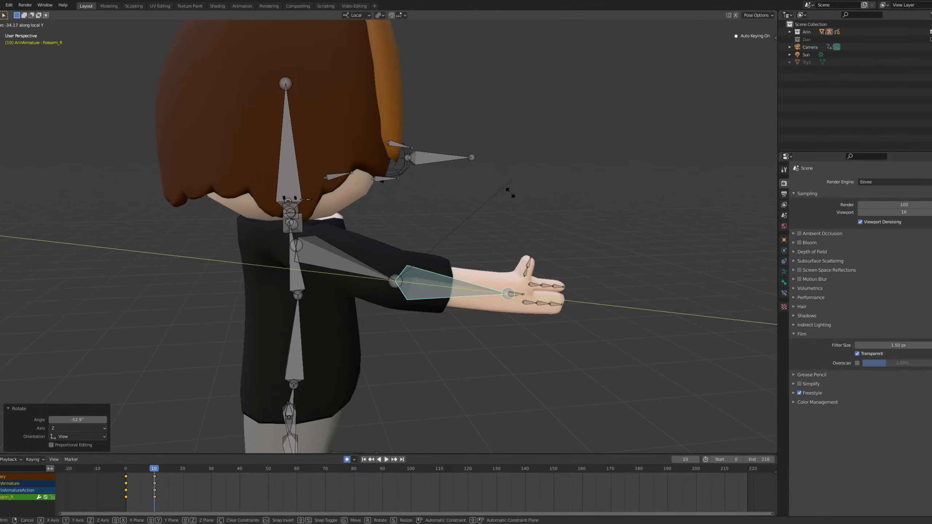
{"action": "right_click", "coordinate": [508, 285]}
Lower the right upper arm by rotating it about 38° in the front view.
{"action": "scroll", "coordinate": [508, 285], "scroll_direction": "down", "scroll_amount": 2}
{"action": "middle_click_drag", "start_coordinate": [509, 284], "coordinate": [404, 245]}
{"action": "scroll", "coordinate": [392, 277], "scroll_direction": "up", "scroll_amount": 4}
{"action": "scroll", "coordinate": [400, 239], "scroll_direction": "up", "scroll_amount": 3}
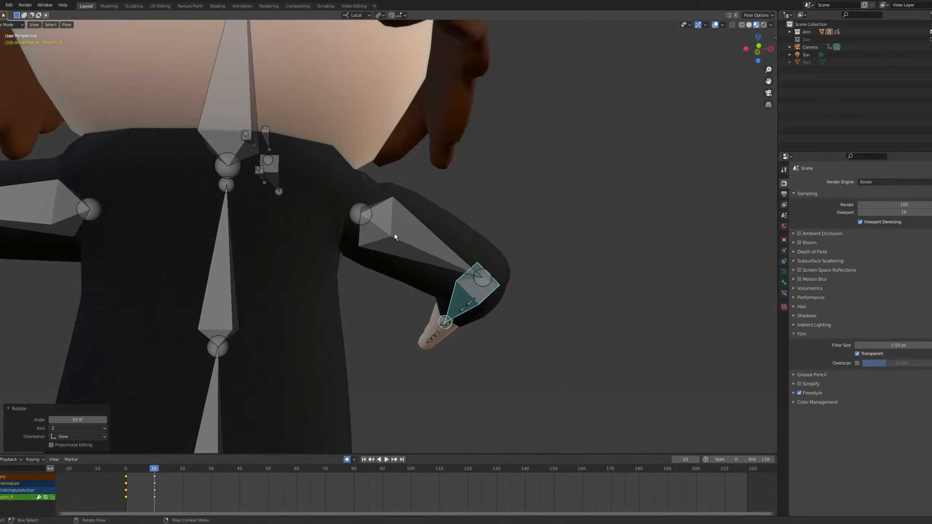
{"action": "middle_click_drag", "start_coordinate": [337, 166], "coordinate": [290, 263]}
{"action": "scroll", "coordinate": [269, 246], "scroll_direction": "down", "scroll_amount": 3}
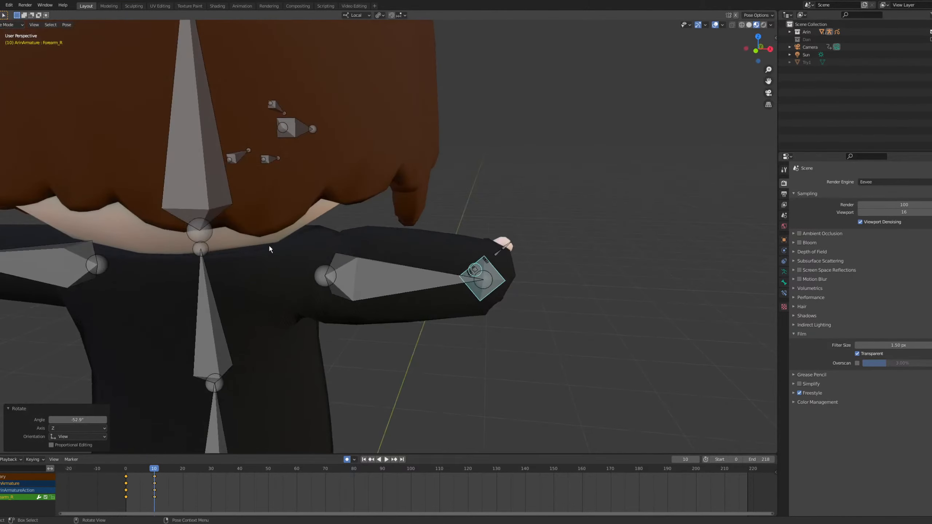
{"action": "scroll", "coordinate": [344, 305], "scroll_direction": "down", "scroll_amount": 4}
{"action": "left_click", "coordinate": [367, 246]}
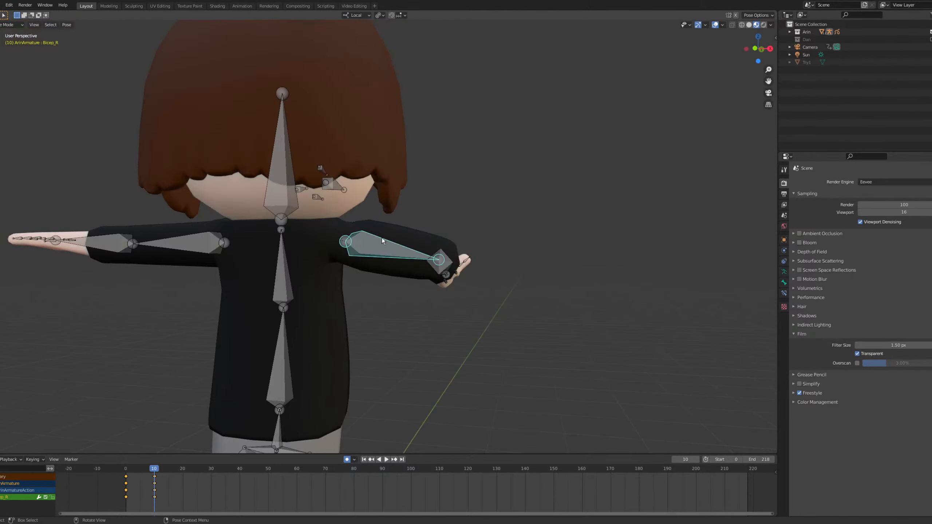
{"action": "middle_click_drag", "start_coordinate": [367, 246], "coordinate": [367, 266]}
{"action": "key", "text": "grave"}
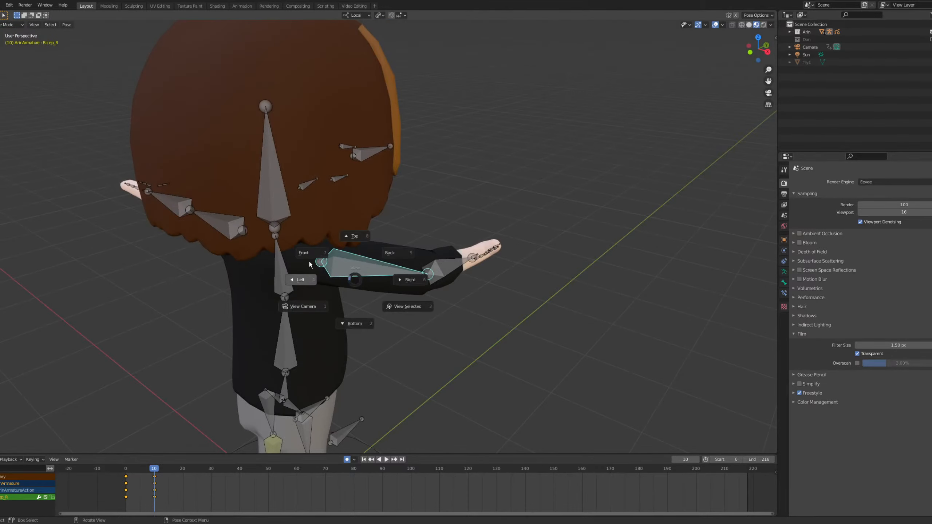
{"action": "left_click", "coordinate": [311, 256]}
{"action": "scroll", "coordinate": [472, 231], "scroll_direction": "up", "scroll_amount": 3}
{"action": "key", "text": "r"}
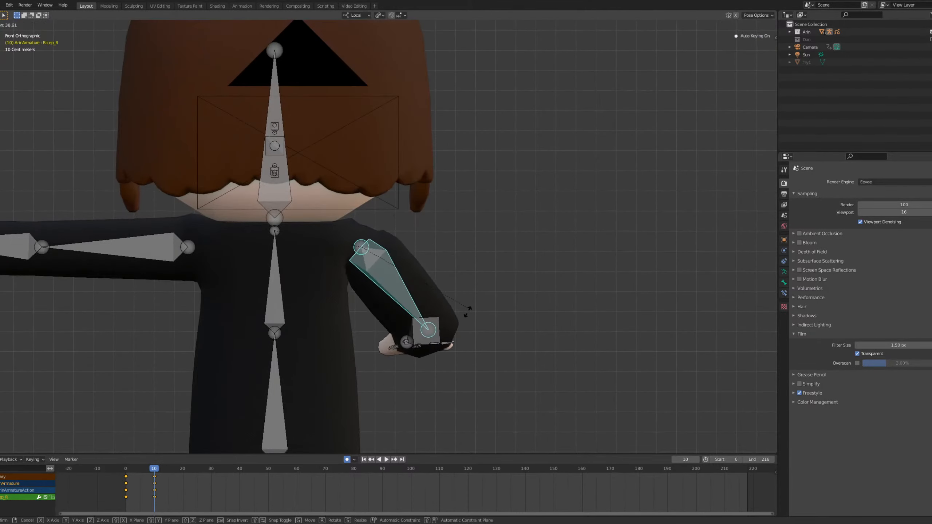
{"action": "left_click", "coordinate": [469, 310]}
Swing the right forearm outward by rotating it about 25.5° about its local X axis, and check it in the camera view.
{"action": "middle_click_drag", "start_coordinate": [469, 308], "coordinate": [387, 315]}
{"action": "scroll", "coordinate": [387, 316], "scroll_direction": "up", "scroll_amount": 8}
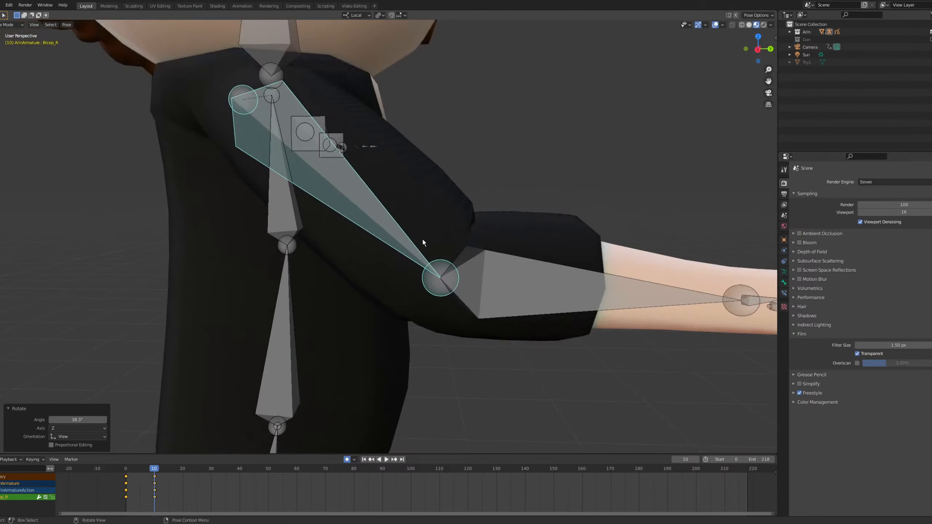
{"action": "scroll", "coordinate": [482, 286], "scroll_direction": "down", "scroll_amount": 5}
{"action": "middle_click_drag", "start_coordinate": [491, 308], "coordinate": [362, 219]}
{"action": "left_click", "coordinate": [336, 306]}
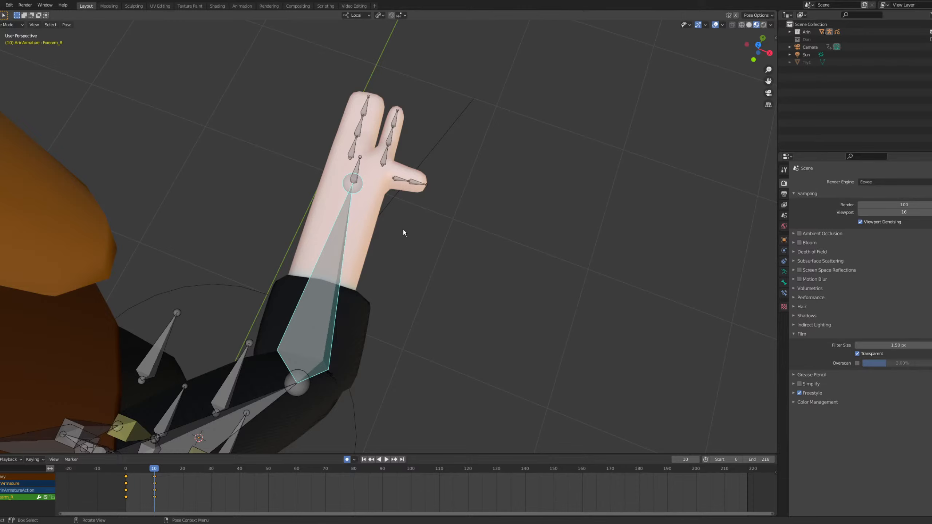
{"action": "key", "text": "KP_0"}
{"action": "scroll", "coordinate": [450, 240], "scroll_direction": "up", "scroll_amount": 3}
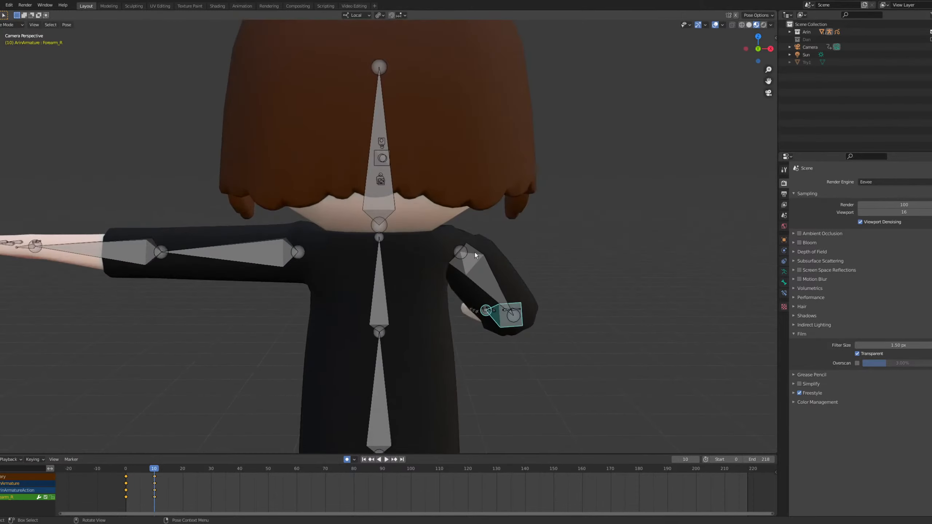
{"action": "middle_click_drag", "start_coordinate": [538, 246], "coordinate": [440, 251], "text": "shift"}
{"action": "scroll", "coordinate": [412, 253], "scroll_direction": "up", "scroll_amount": 3}
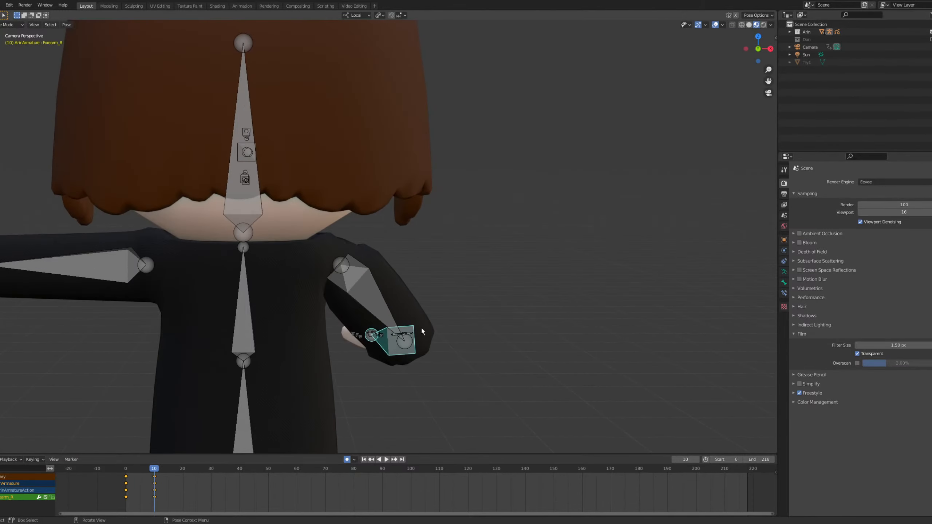
{"action": "scroll", "coordinate": [421, 331], "scroll_direction": "up", "scroll_amount": 2}
{"action": "key", "text": "r"}
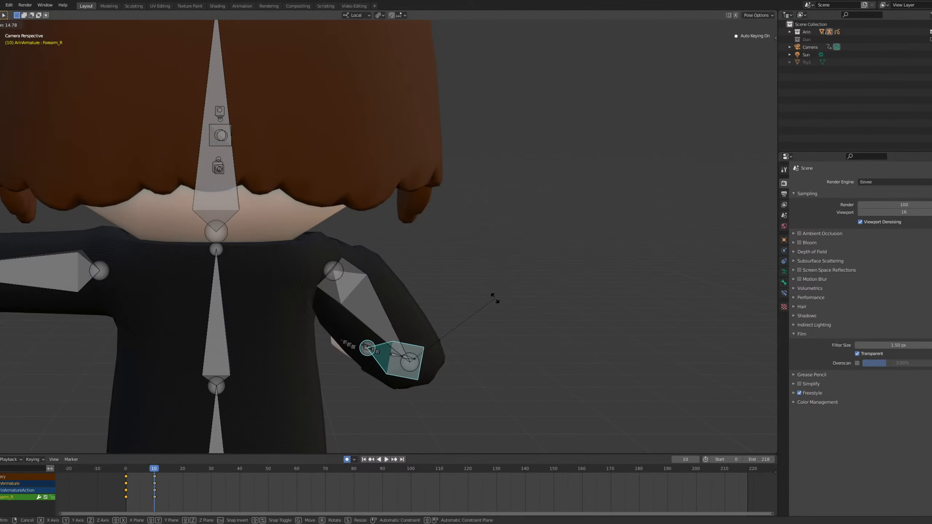
{"action": "key", "text": "x"}
{"action": "left_click", "coordinate": [518, 304]}
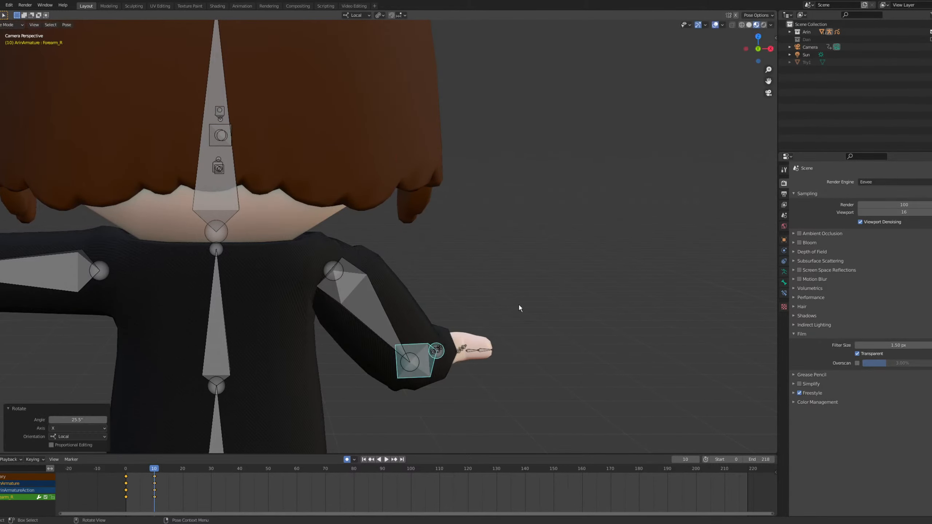
{"action": "key", "text": "KP_0"}
{"action": "key", "text": "Right"}
{"action": "key", "text": "KP_0"}
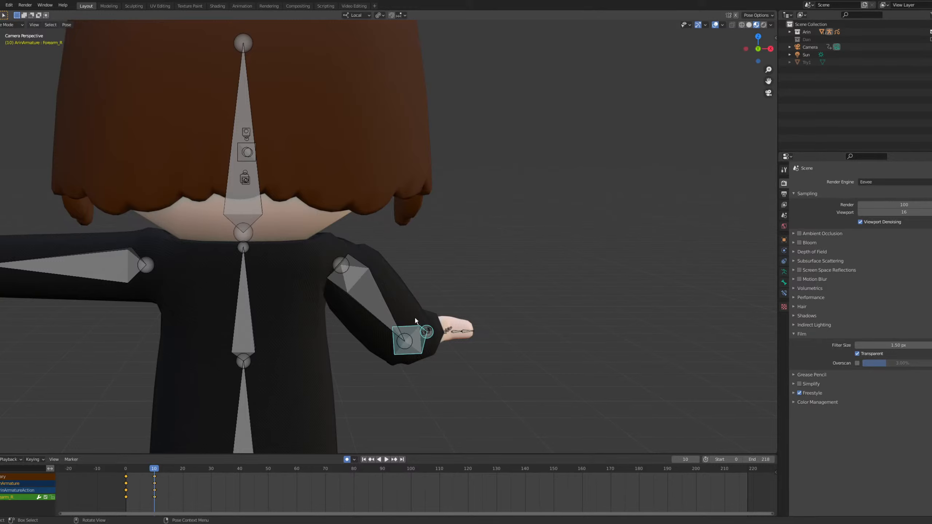
Bend the right hand's outer finger, the one farthest from the thumb, back by rotating its bones about local Z.
{"action": "scroll", "coordinate": [408, 183], "scroll_direction": "down", "scroll_amount": 3}
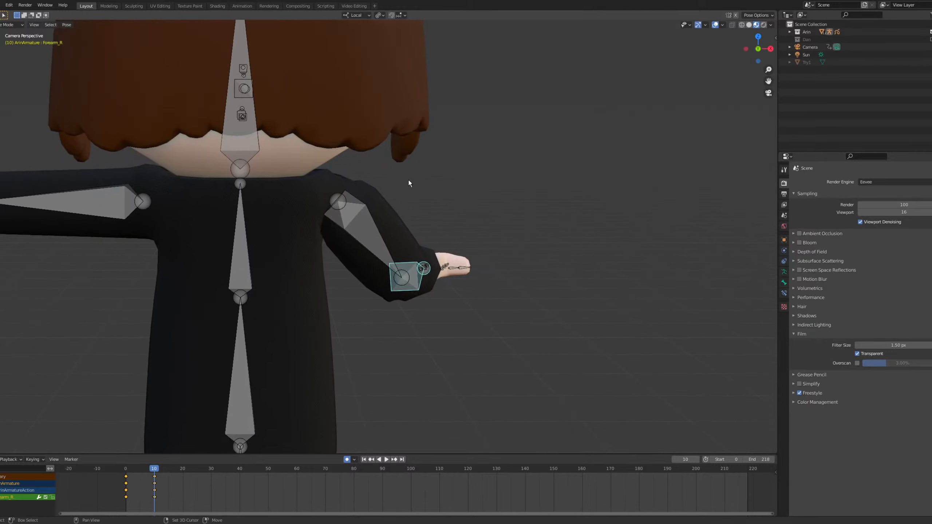
{"action": "middle_click_drag", "start_coordinate": [408, 184], "coordinate": [439, 242]}
{"action": "scroll", "coordinate": [438, 241], "scroll_direction": "up", "scroll_amount": 4}
{"action": "scroll", "coordinate": [428, 248], "scroll_direction": "up", "scroll_amount": 4}
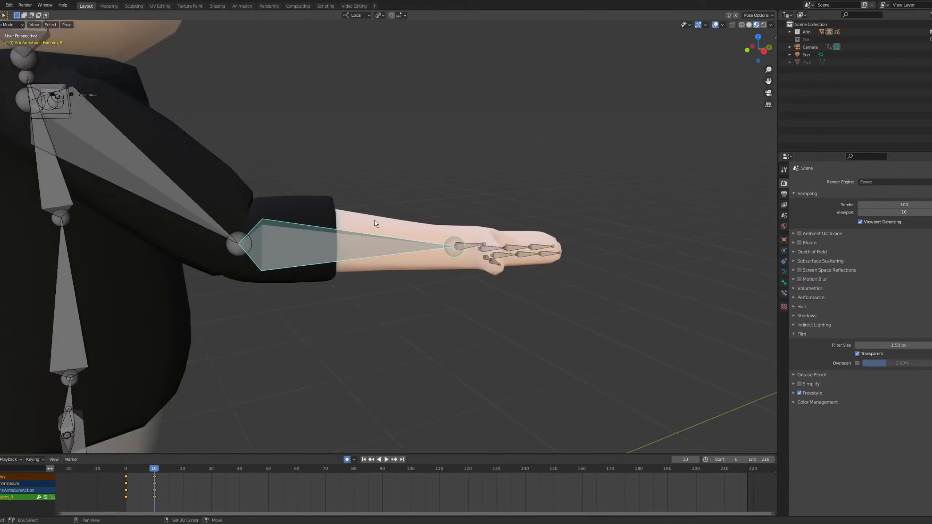
{"action": "middle_click_drag", "start_coordinate": [374, 220], "coordinate": [436, 259], "text": "shift"}
{"action": "scroll", "coordinate": [263, 280], "scroll_direction": "down", "scroll_amount": 3}
{"action": "middle_click_drag", "start_coordinate": [264, 283], "coordinate": [366, 285]}
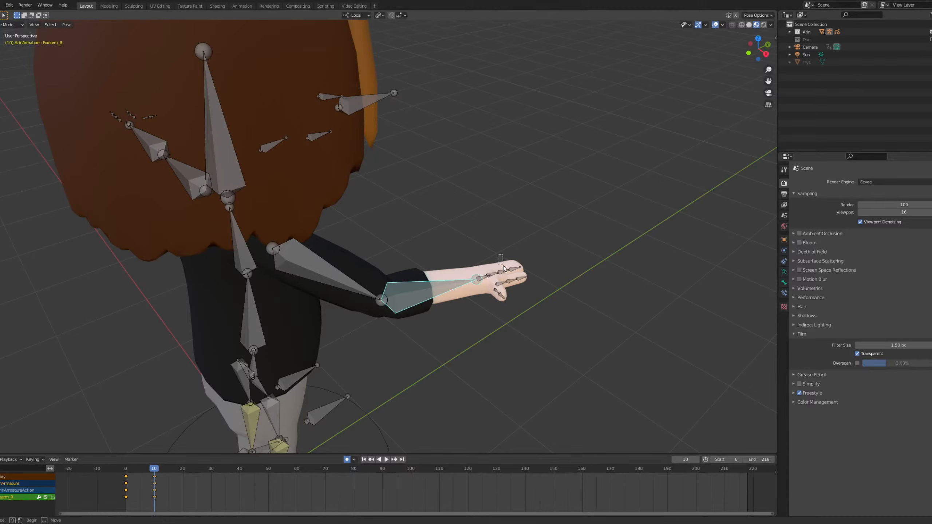
{"action": "left_click_drag", "start_coordinate": [500, 257], "coordinate": [503, 275]}
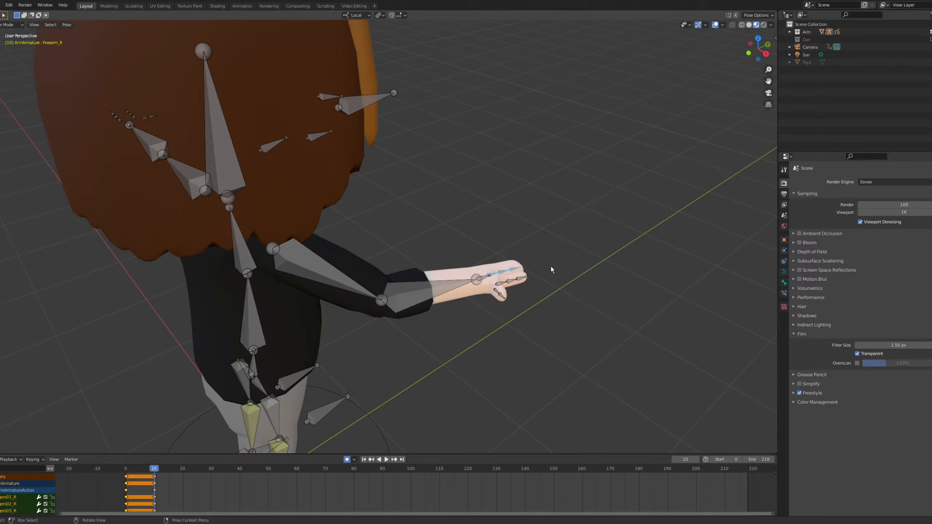
{"action": "key", "text": "r"}
{"action": "key", "text": "z"}
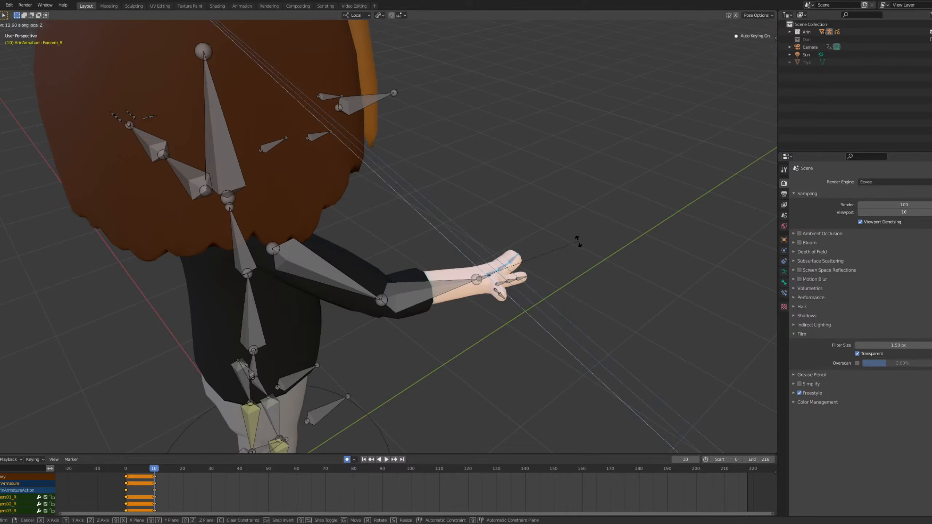
{"action": "left_click", "coordinate": [579, 242]}
Bend the right finger nearest the thumb back about local Z, and rotate the thumb bones about 9.5° about local X.
{"action": "left_click_drag", "start_coordinate": [517, 281], "coordinate": [507, 296]}
{"action": "key", "text": "r"}
{"action": "key", "text": "z"}
{"action": "left_click", "coordinate": [567, 276]}
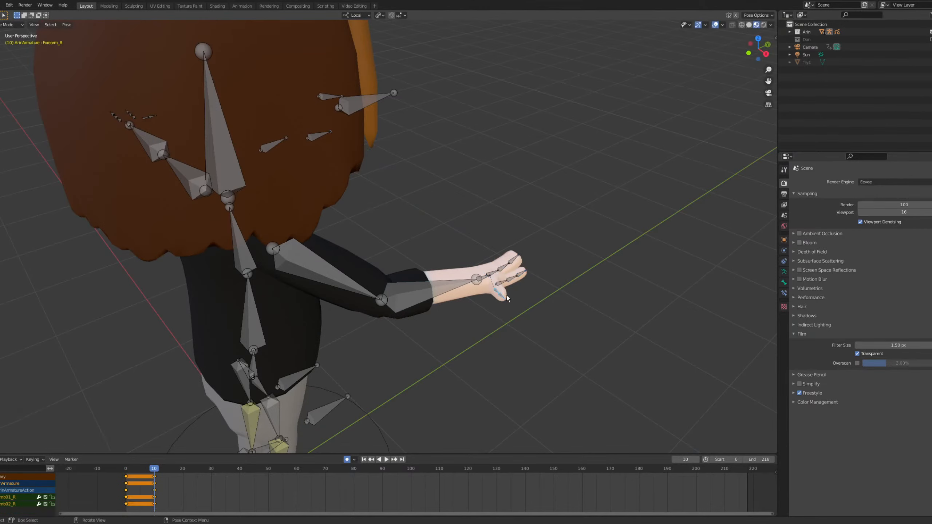
{"action": "key", "text": "r"}
{"action": "key", "text": "x"}
{"action": "left_click", "coordinate": [533, 295]}
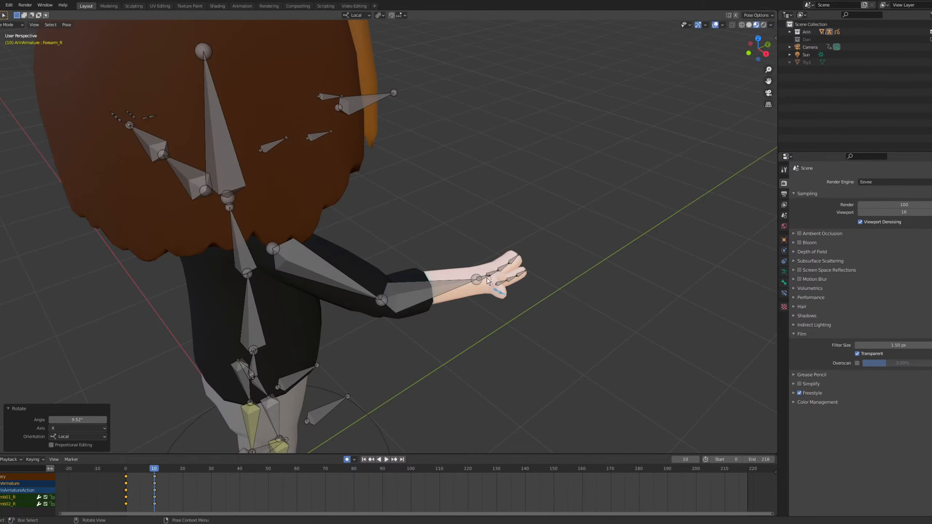
Bend the right hand down at the wrist about -14.8° about local Z, plus roughly another -20° about the same axis.
{"action": "left_click", "coordinate": [486, 278]}
{"action": "key", "text": "r"}
{"action": "key", "text": "z"}
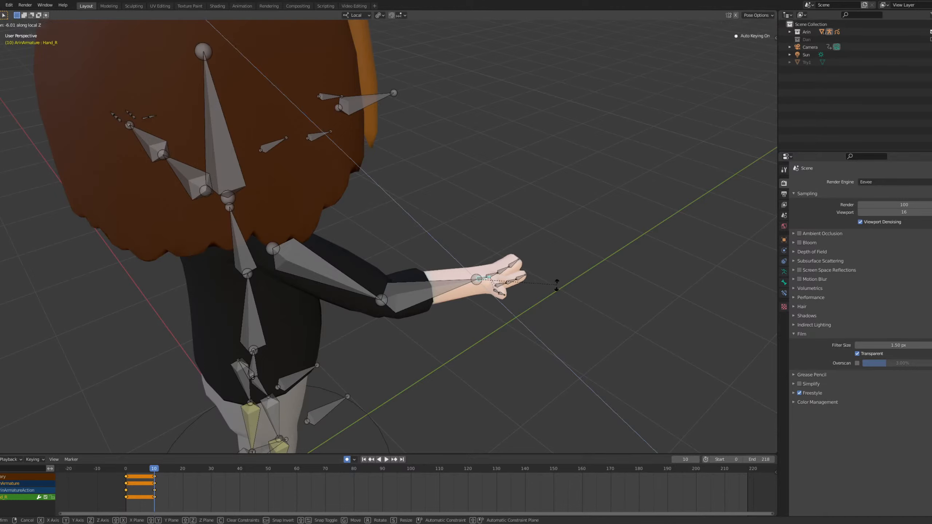
{"action": "left_click", "coordinate": [555, 296]}
{"action": "key", "text": "KP_0"}
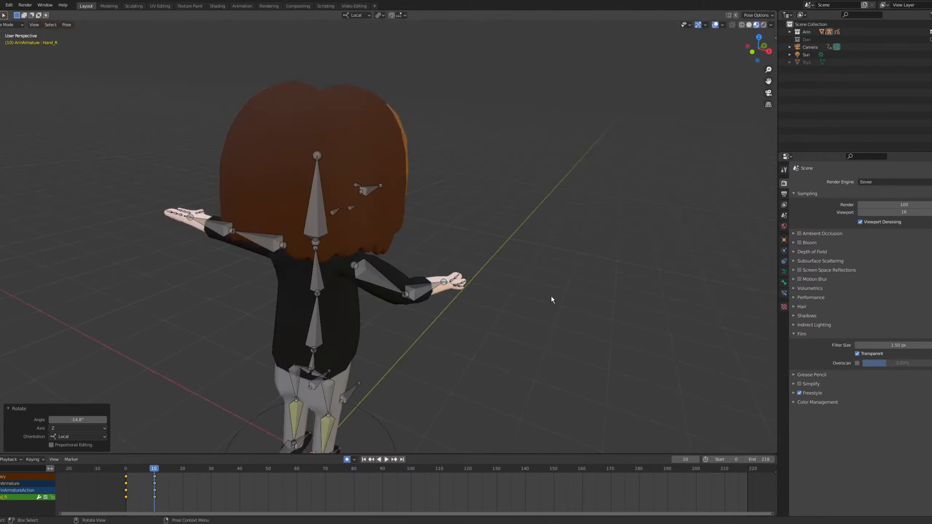
{"action": "key", "text": "KP_Decimal"}
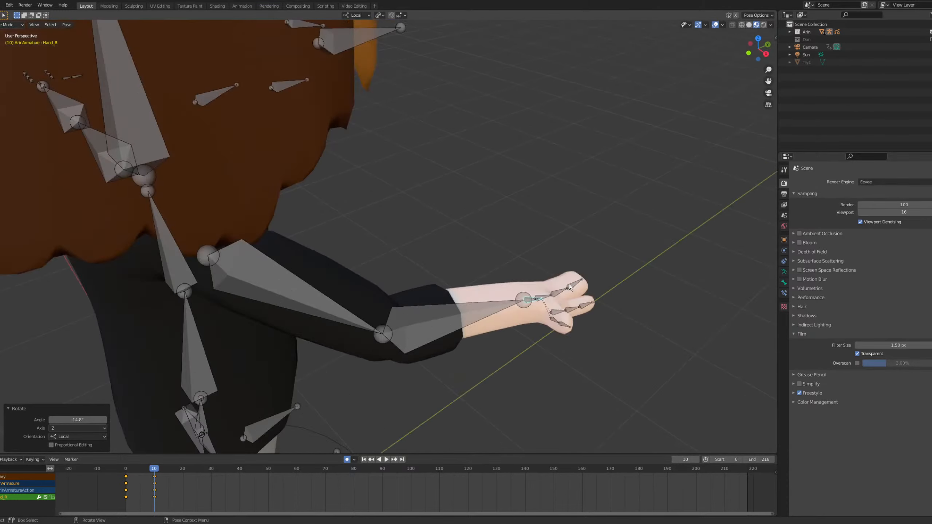
{"action": "key", "text": "r"}
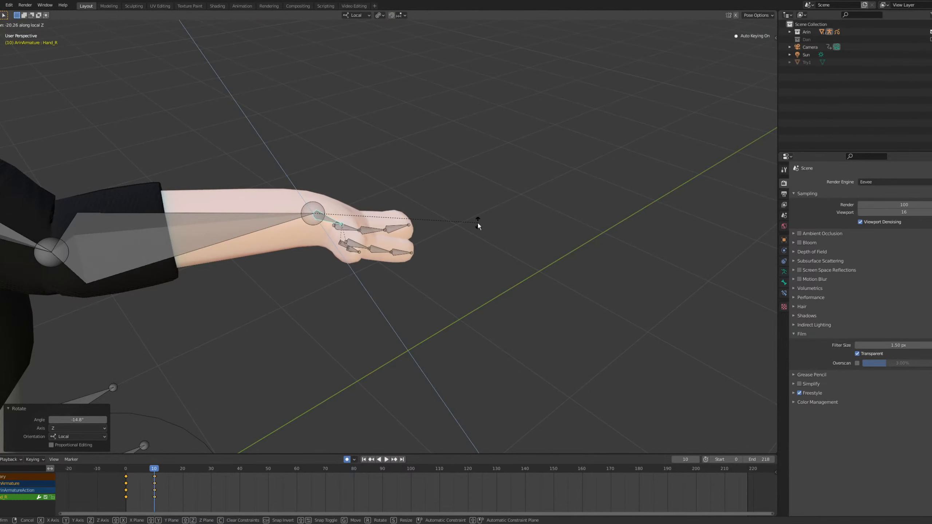
{"action": "left_click", "coordinate": [478, 223]}
Rotate the left upper arm about 58.9° in the left view, turning the palm upward.
{"action": "scroll", "coordinate": [478, 223], "scroll_direction": "down", "scroll_amount": 5}
{"action": "middle_click_drag", "start_coordinate": [354, 227], "coordinate": [293, 225]}
{"action": "left_click_drag", "start_coordinate": [292, 224], "coordinate": [353, 274]}
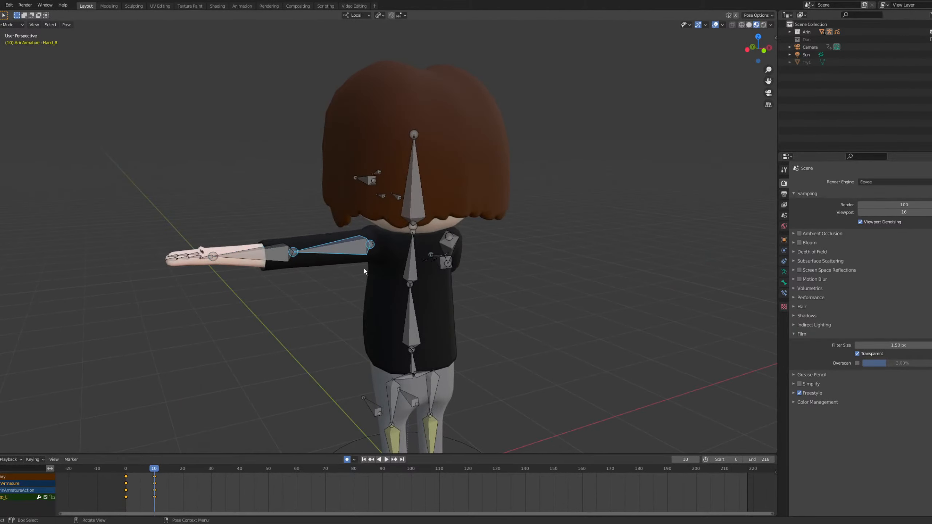
{"action": "middle_click_drag", "start_coordinate": [409, 265], "coordinate": [369, 264], "text": "alt"}
{"action": "scroll", "coordinate": [472, 255], "scroll_direction": "up", "scroll_amount": 8}
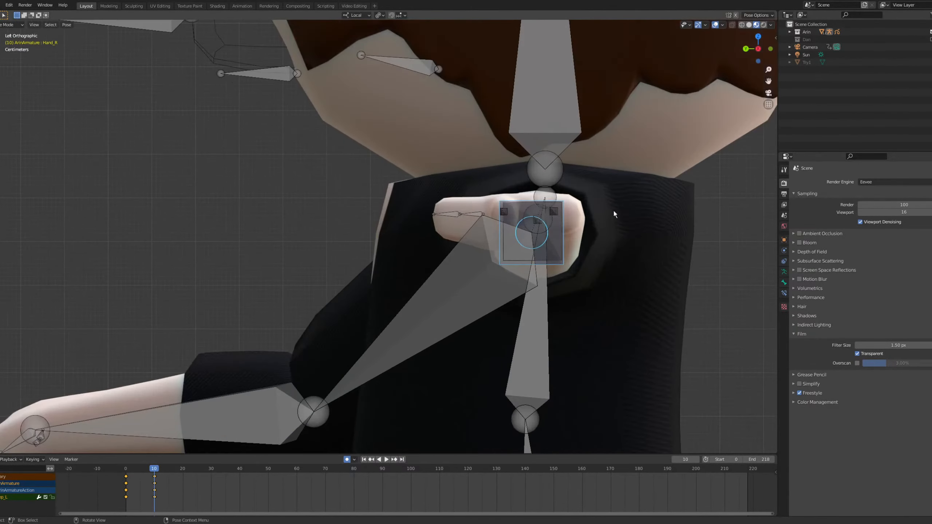
{"action": "key", "text": "r"}
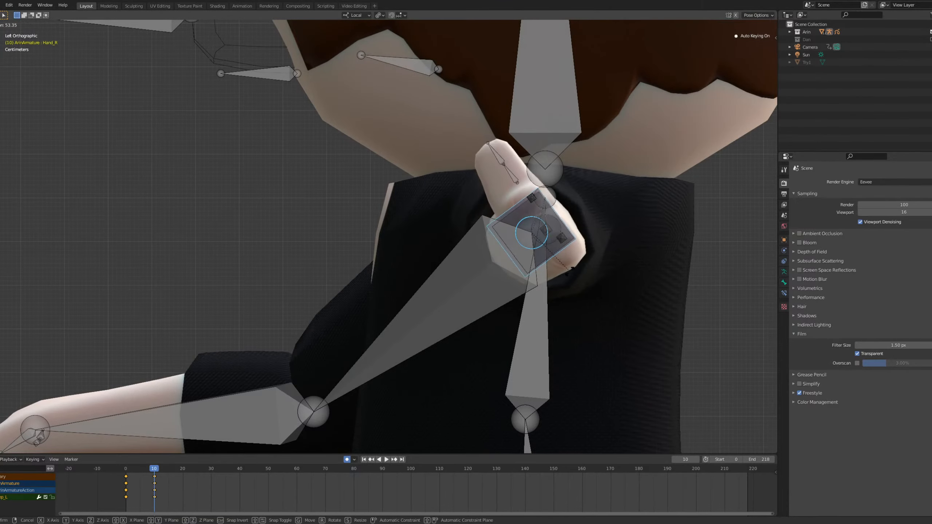
{"action": "left_click", "coordinate": [568, 275]}
Swing the left upper arm down and forward by rotating it about -56.5° about its local Z axis.
{"action": "key", "text": "r"}
{"action": "key", "text": "z"}
{"action": "key", "text": "z"}
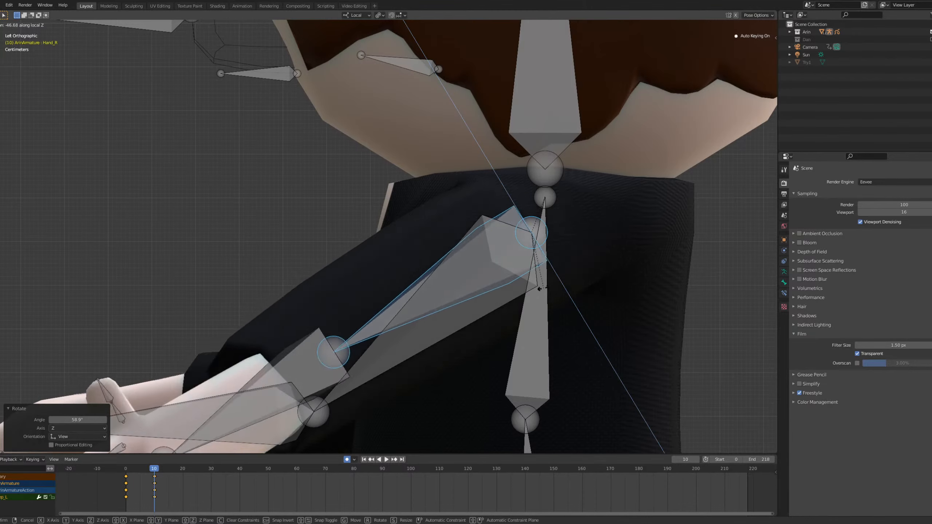
{"action": "left_click", "coordinate": [528, 298]}
Align the left upper arm with the right one: about -7.75° in the left view, slightly about local Z, and -0.672° about local X.
{"action": "key", "text": "r"}
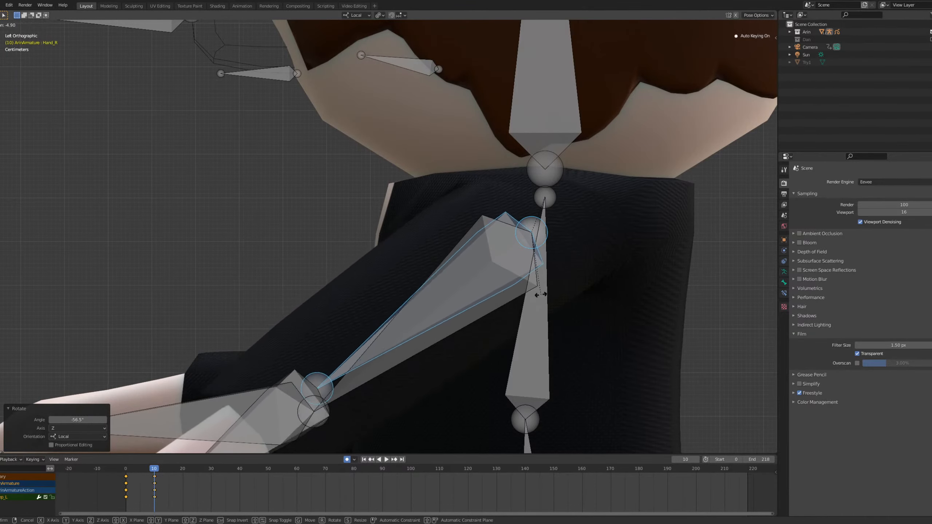
{"action": "left_click", "coordinate": [541, 294]}
{"action": "key", "text": "r"}
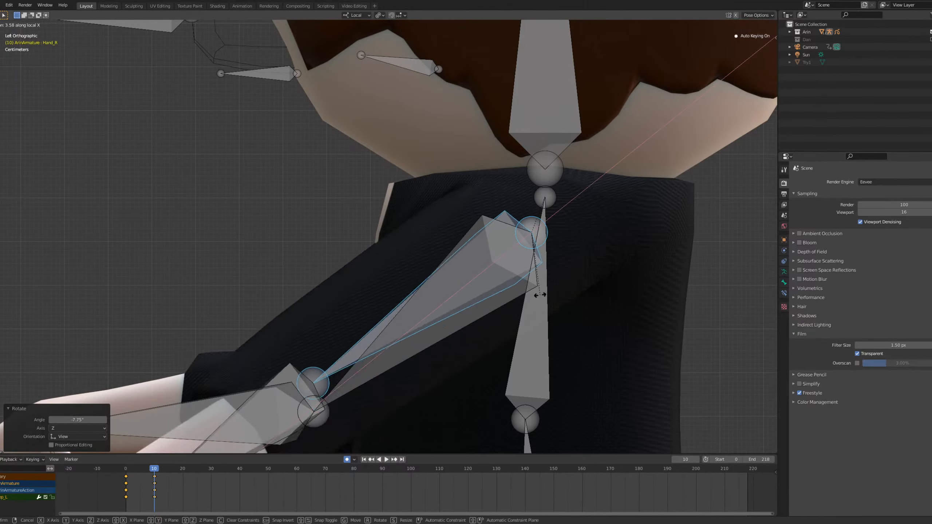
{"action": "key", "text": "z"}
{"action": "left_click", "coordinate": [538, 297]}
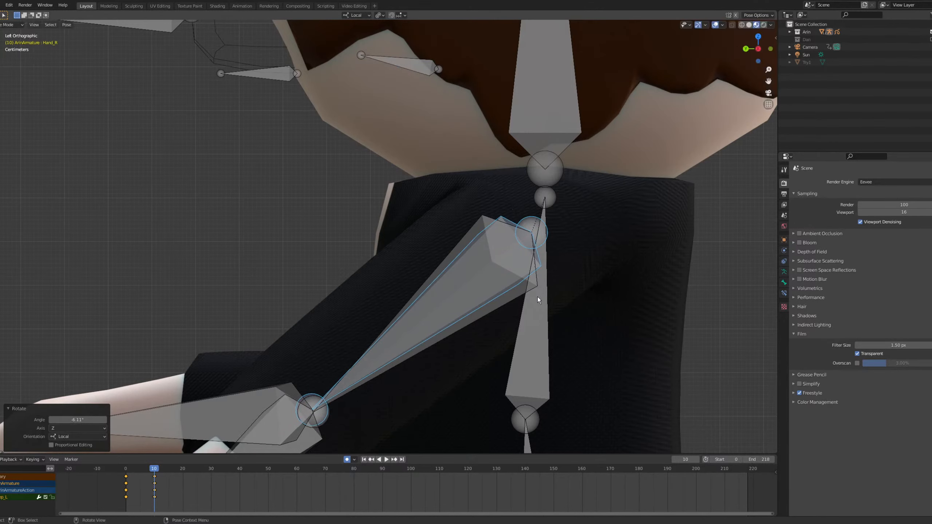
{"action": "key", "text": "r"}
{"action": "key", "text": "x"}
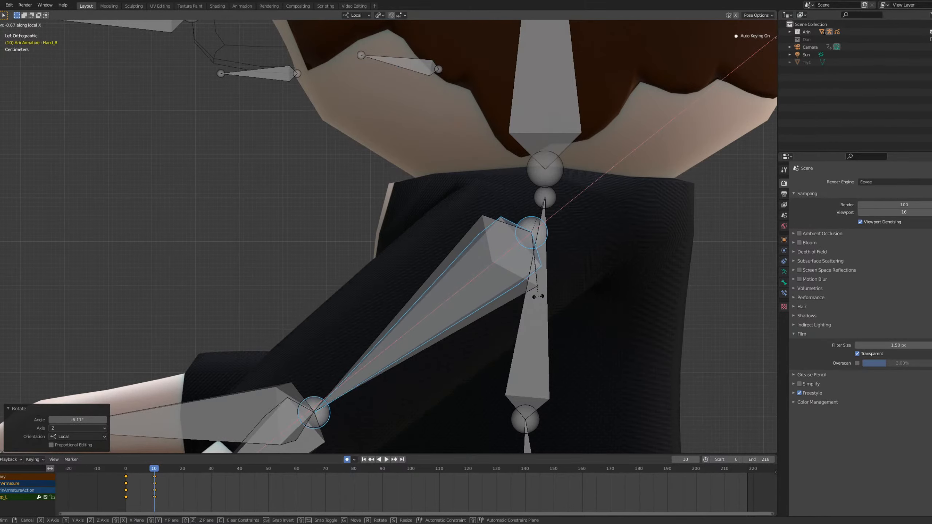
{"action": "left_click", "coordinate": [554, 300]}
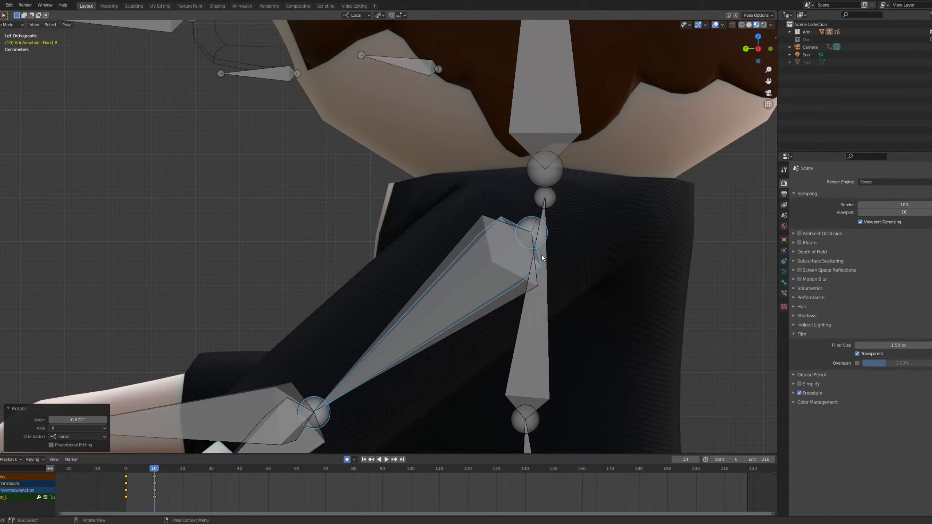
In the back view, rotate the left upper arm about 11.2° about local X and twist it about -14.6° about local Y.
{"action": "scroll", "coordinate": [575, 255], "scroll_direction": "down", "scroll_amount": 4}
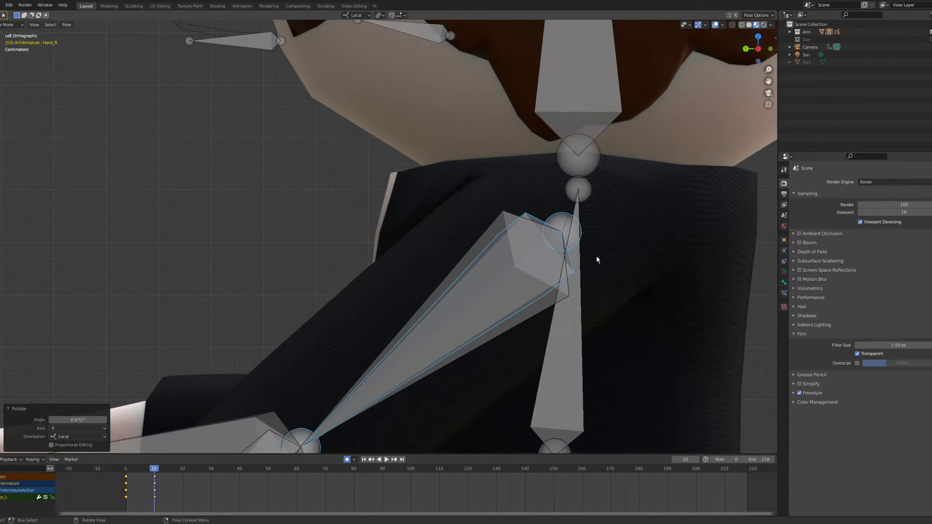
{"action": "middle_click_drag", "start_coordinate": [596, 255], "coordinate": [516, 283]}
{"action": "key", "text": "grave"}
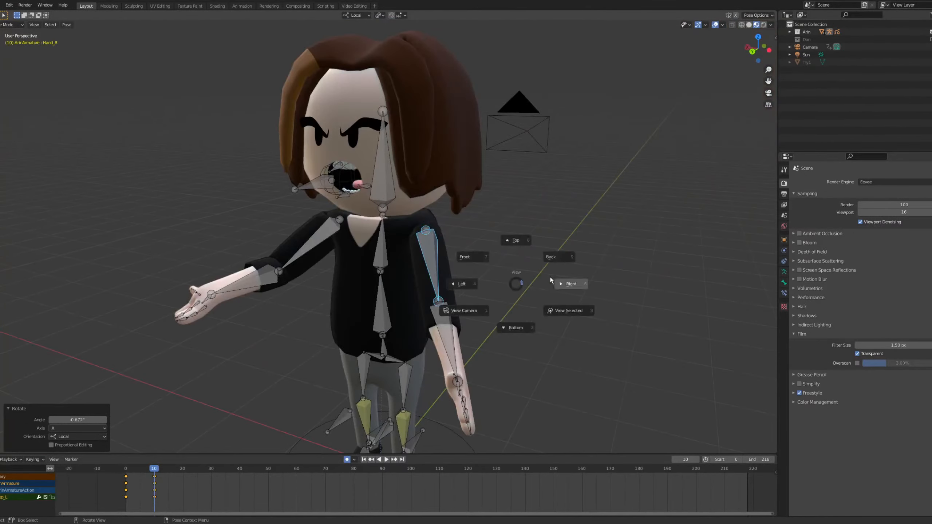
{"action": "left_click", "coordinate": [476, 258]}
{"action": "key", "text": "grave"}
{"action": "left_click", "coordinate": [465, 245]}
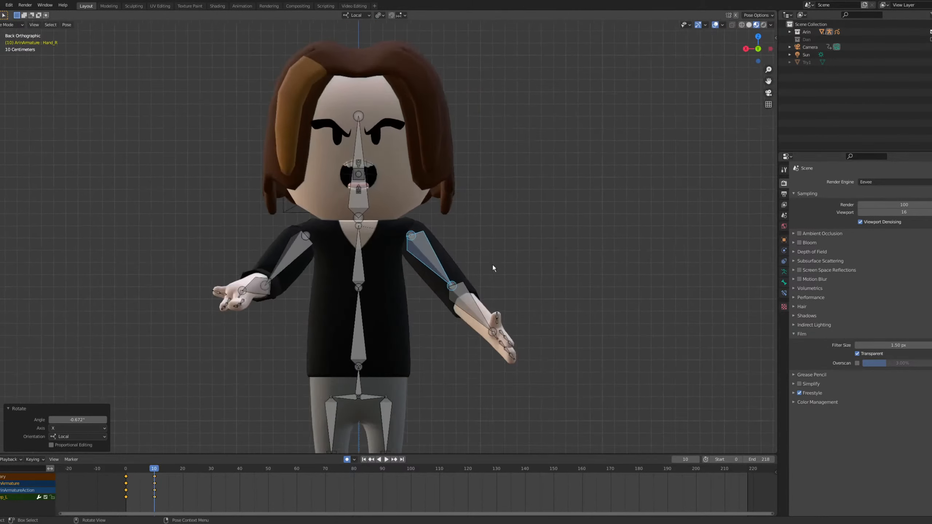
{"action": "scroll", "coordinate": [518, 228], "scroll_direction": "up", "scroll_amount": 5}
{"action": "key", "text": "r"}
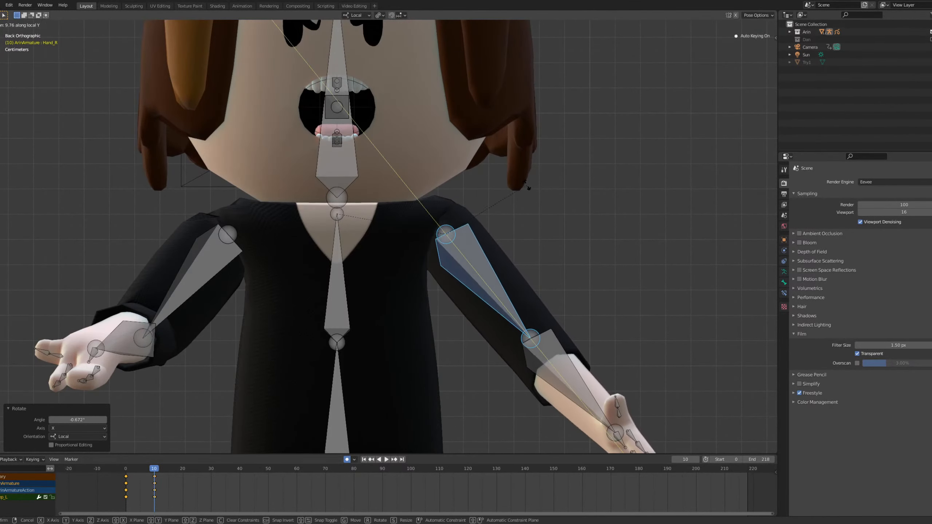
{"action": "key", "text": "x"}
{"action": "key", "text": "x"}
{"action": "left_click", "coordinate": [570, 169]}
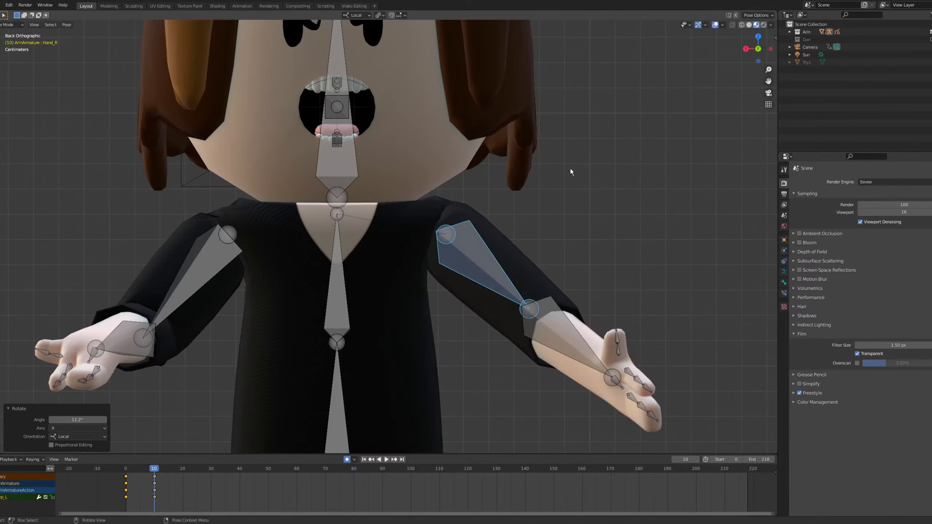
{"action": "key", "text": "r"}
{"action": "key", "text": "y"}
{"action": "left_click", "coordinate": [594, 200]}
Lower the left upper arm by rotating it about 12.5° in the right view to line up with the right upper arm.
{"action": "key", "text": "grave"}
{"action": "left_click", "coordinate": [661, 209]}
{"action": "scroll", "coordinate": [493, 269], "scroll_direction": "up", "scroll_amount": 3}
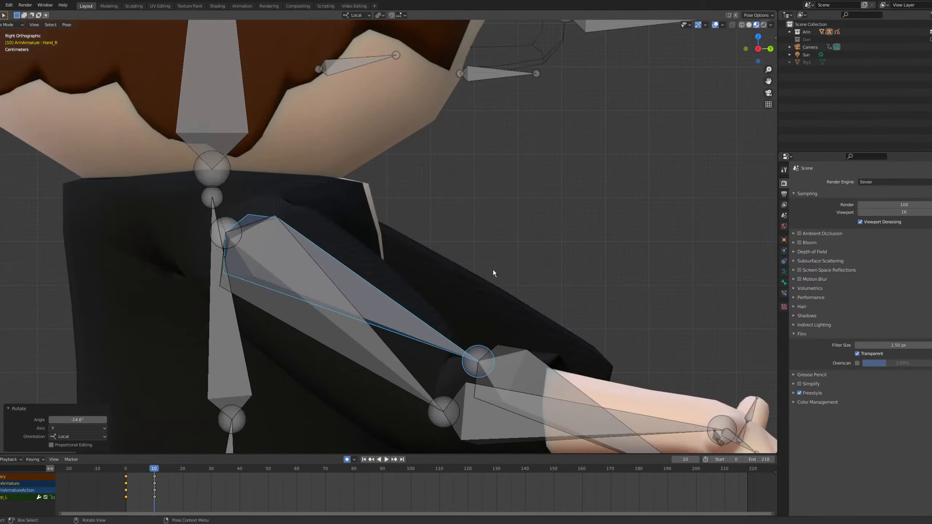
{"action": "key", "text": "r"}
{"action": "left_click", "coordinate": [529, 338]}
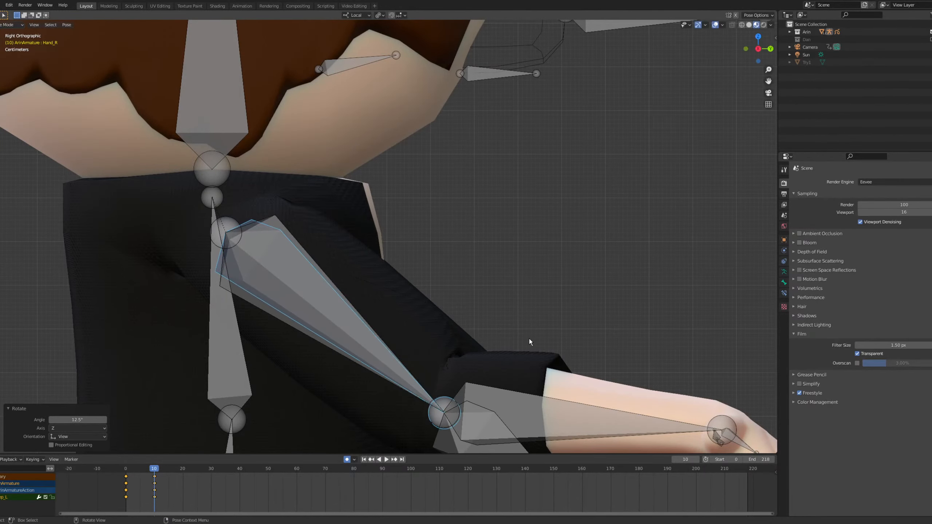
Level the left forearm by rotating it about -38.1° in the right view to line up with the right forearm.
{"action": "middle_click_drag", "start_coordinate": [510, 327], "coordinate": [457, 162], "text": "shift"}
{"action": "left_click", "coordinate": [453, 308]}
{"action": "key", "text": "r"}
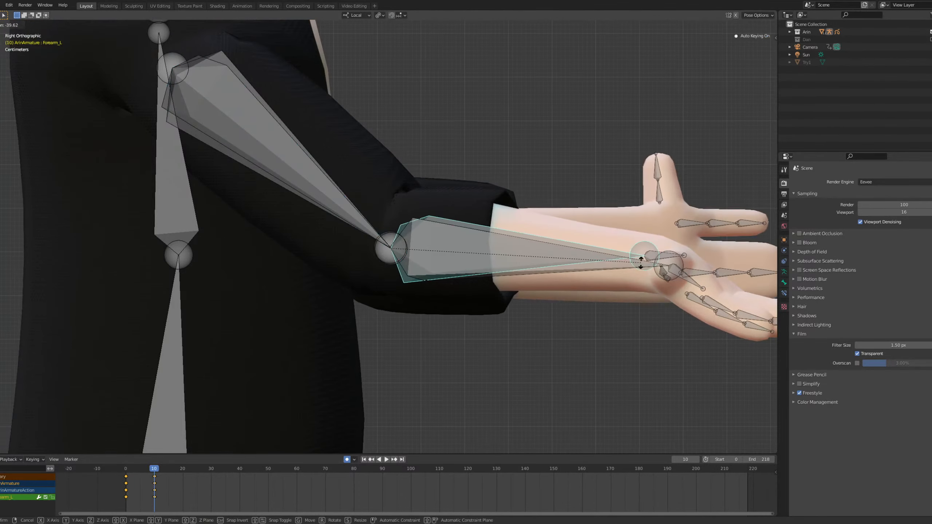
{"action": "left_click", "coordinate": [641, 269]}
In the front view, turn the left forearm to point forward: about -12.6° around local Z, -12.2° in the view, and 6.1° around local X.
{"action": "key", "text": "grave"}
{"action": "left_click", "coordinate": [563, 221]}
{"action": "scroll", "coordinate": [455, 263], "scroll_direction": "down", "scroll_amount": 6}
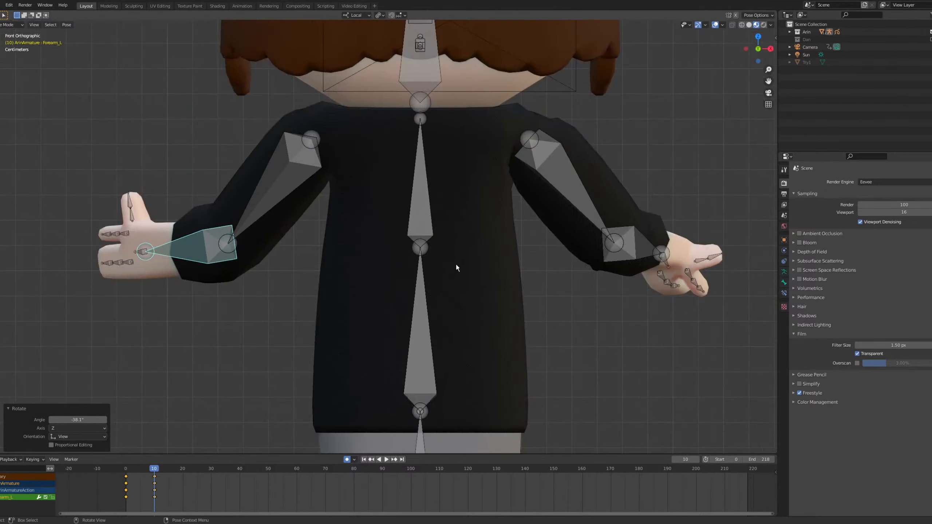
{"action": "key", "text": "r"}
{"action": "key", "text": "y"}
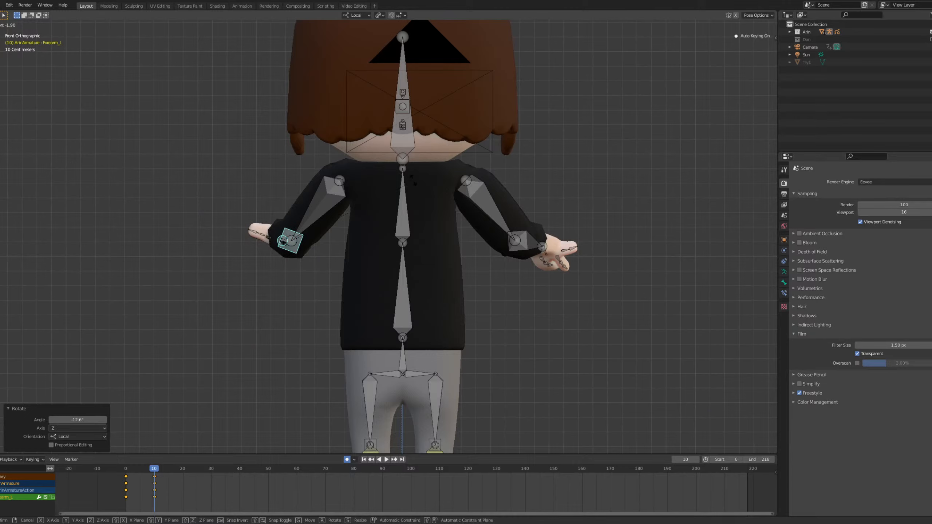
{"action": "key", "text": "x"}
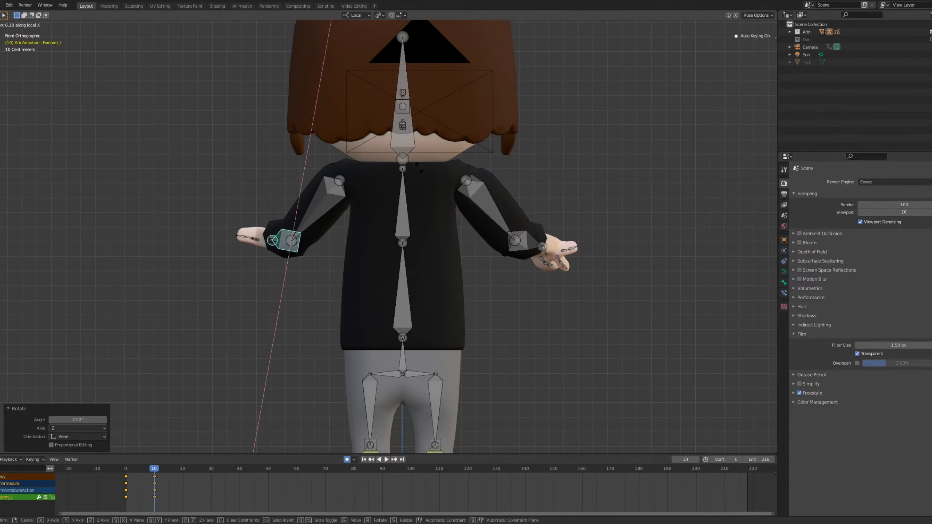
{"action": "left_click", "coordinate": [424, 166]}
Bend the left hand's finger bones by rotating them about -9.78° around their local Z axis.
{"action": "key", "text": "KP_0"}
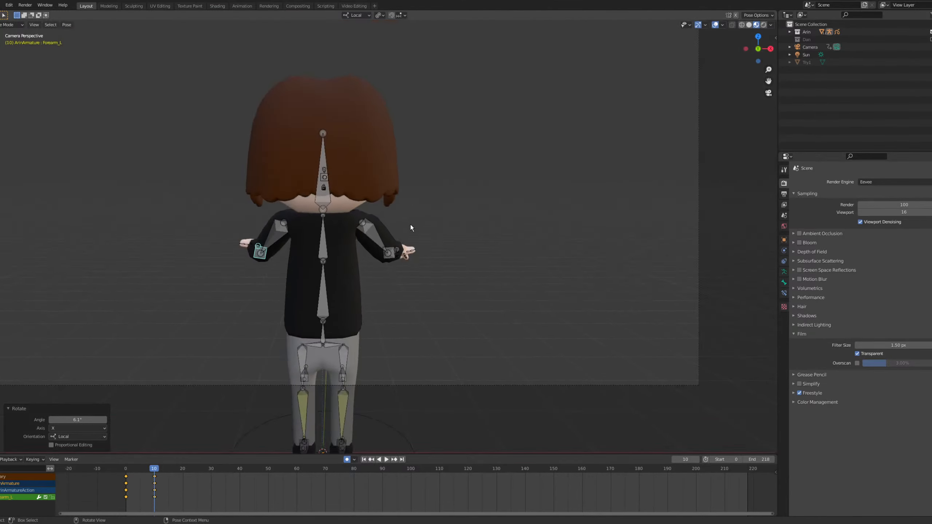
{"action": "scroll", "coordinate": [406, 241], "scroll_direction": "down", "scroll_amount": 2}
{"action": "middle_click_drag", "start_coordinate": [406, 242], "coordinate": [494, 233], "text": "shift"}
{"action": "scroll", "coordinate": [416, 278], "scroll_direction": "up", "scroll_amount": 3}
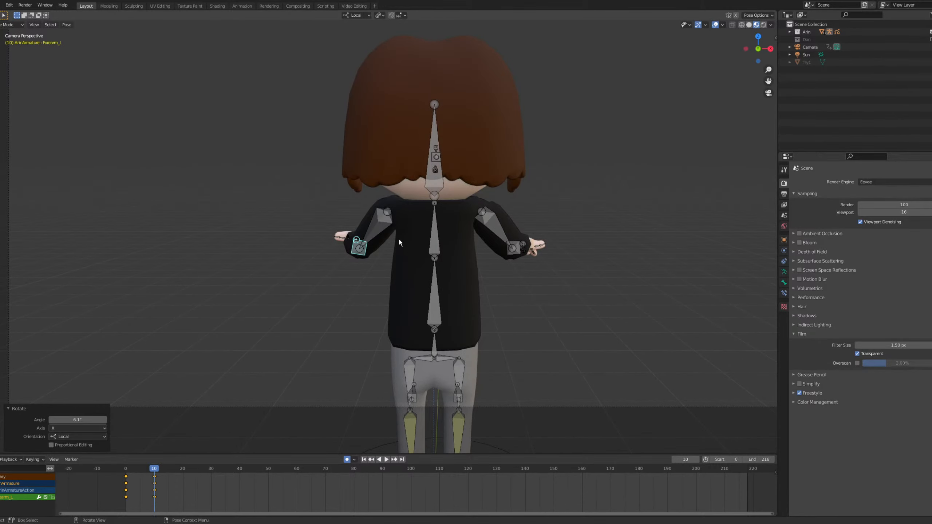
{"action": "middle_click_drag", "start_coordinate": [399, 238], "coordinate": [389, 317]}
{"action": "scroll", "coordinate": [388, 317], "scroll_direction": "up", "scroll_amount": 4}
{"action": "left_click_drag", "start_coordinate": [316, 226], "coordinate": [357, 272]}
{"action": "key", "text": "r"}
{"action": "key", "text": "z"}
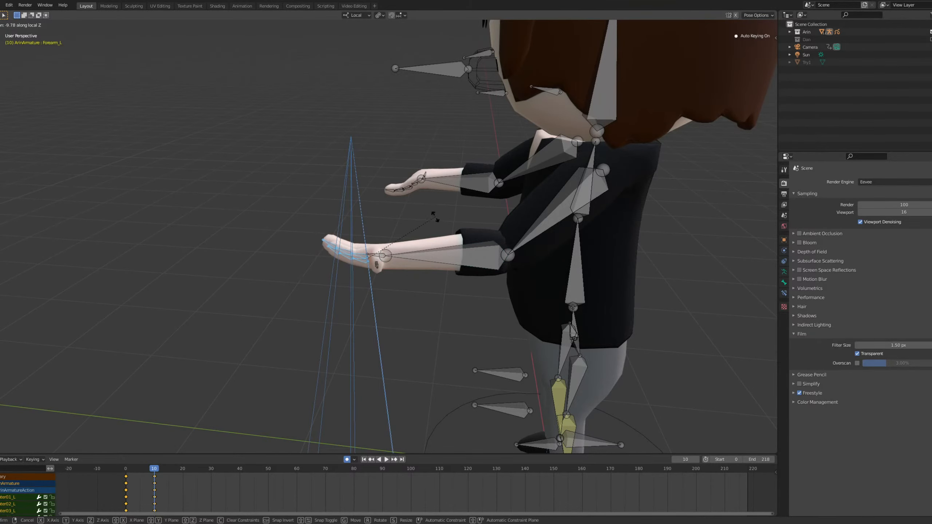
{"action": "left_click", "coordinate": [435, 217]}
Fold the left thumb bones in toward the palm by rotating them about 20.6° around local X.
{"action": "middle_click_drag", "start_coordinate": [375, 270], "coordinate": [372, 289]}
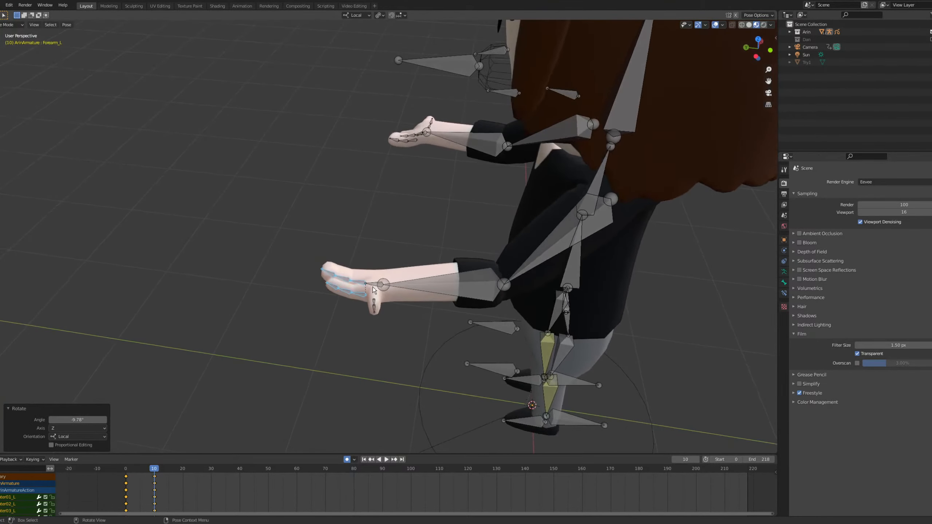
{"action": "left_click_drag", "start_coordinate": [371, 295], "coordinate": [370, 293]}
{"action": "key", "text": "r"}
{"action": "key", "text": "z"}
{"action": "key", "text": "x"}
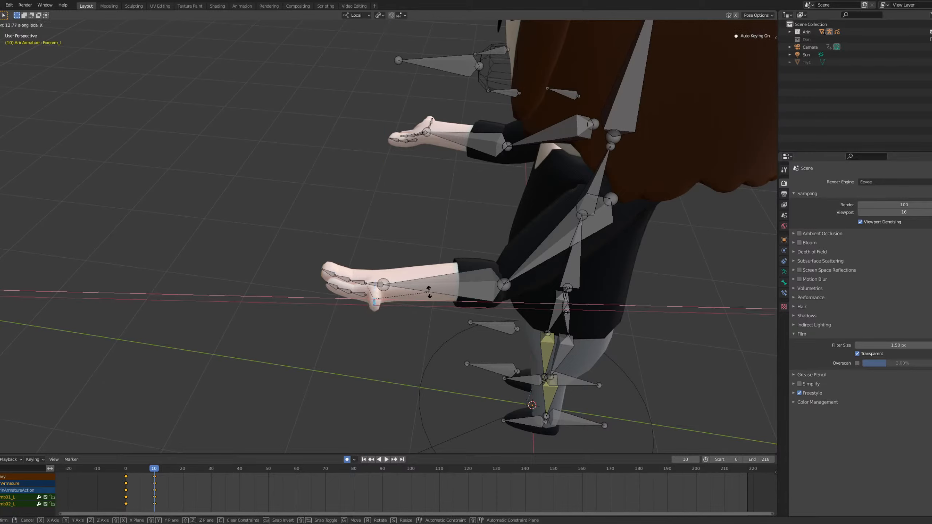
{"action": "left_click", "coordinate": [425, 286]}
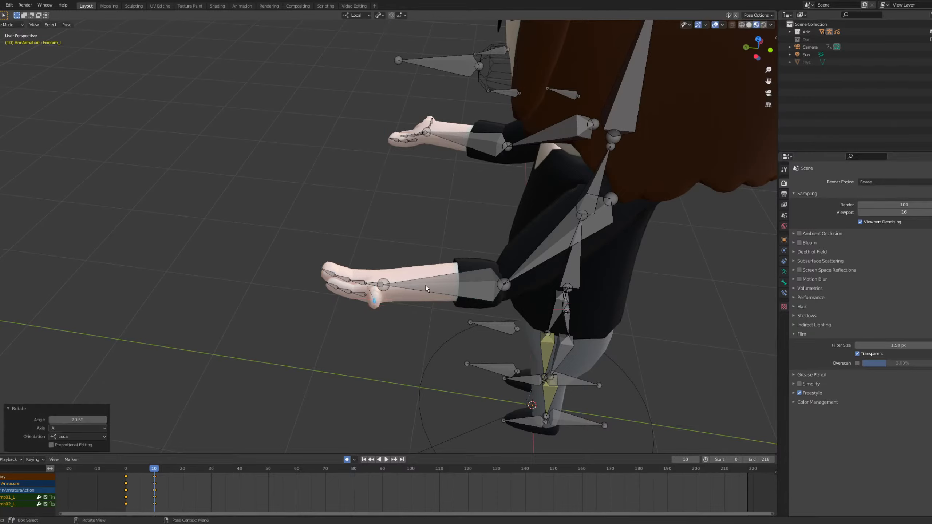
Bend the left hand at the wrist by rotating it about 29.4° around its local Z axis.
{"action": "left_click", "coordinate": [375, 284]}
{"action": "key", "text": "r"}
{"action": "key", "text": "z"}
{"action": "right_click", "coordinate": [452, 279]}
{"action": "key", "text": "r"}
{"action": "key", "text": "z"}
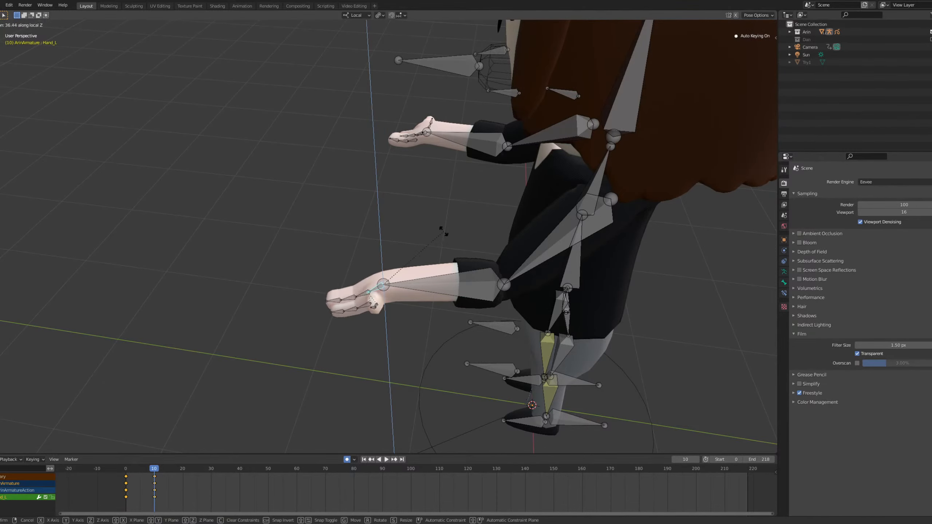
{"action": "left_click", "coordinate": [424, 264]}
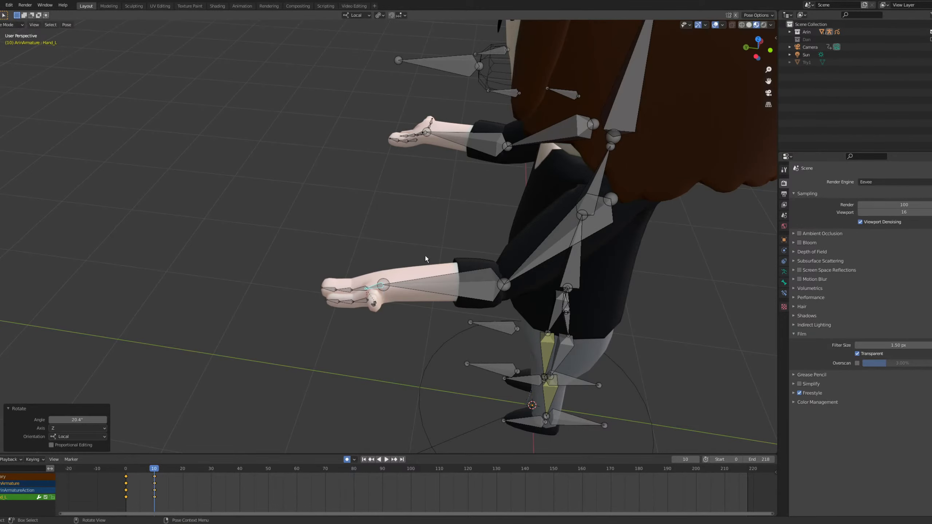
In the camera view, twist the two spine bones about -8.22° around their local Y axis.
{"action": "key", "text": "KP_0"}
{"action": "left_click", "coordinate": [422, 271]}
{"action": "key", "text": "r"}
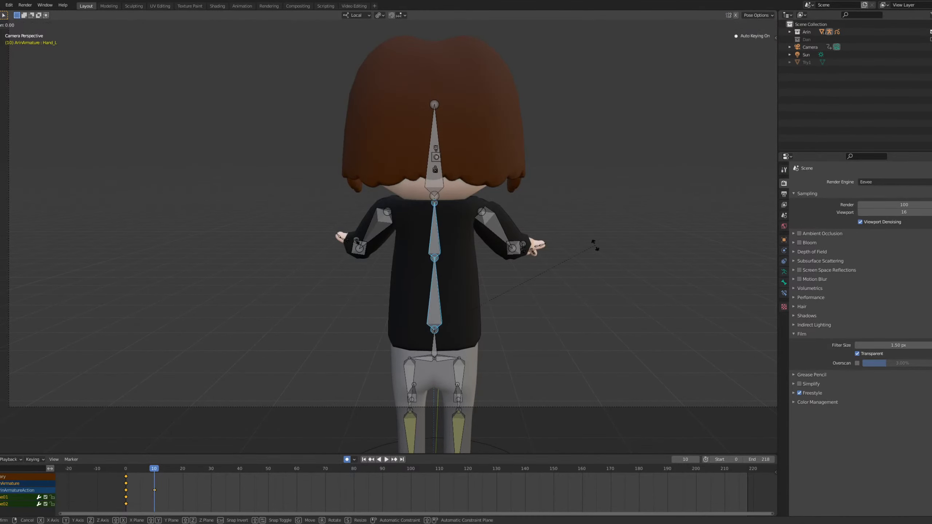
{"action": "key", "text": "y"}
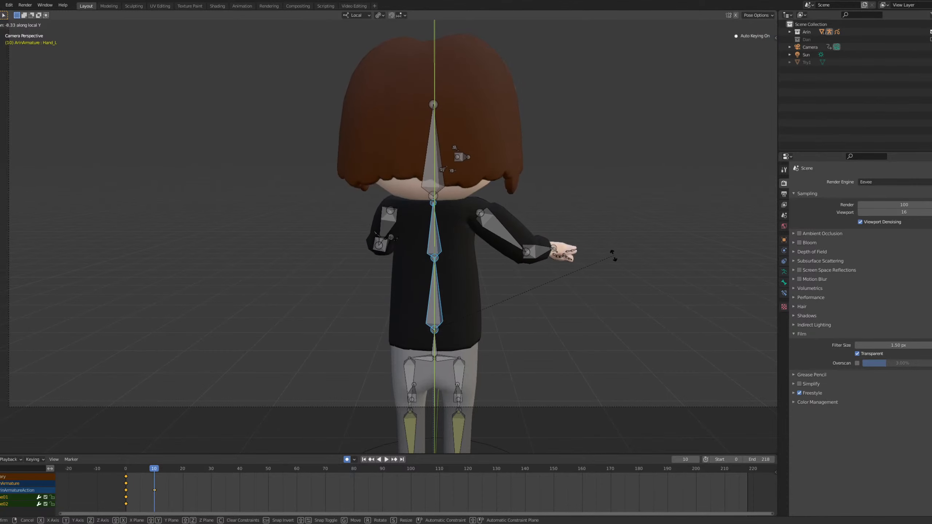
{"action": "left_click", "coordinate": [612, 259]}
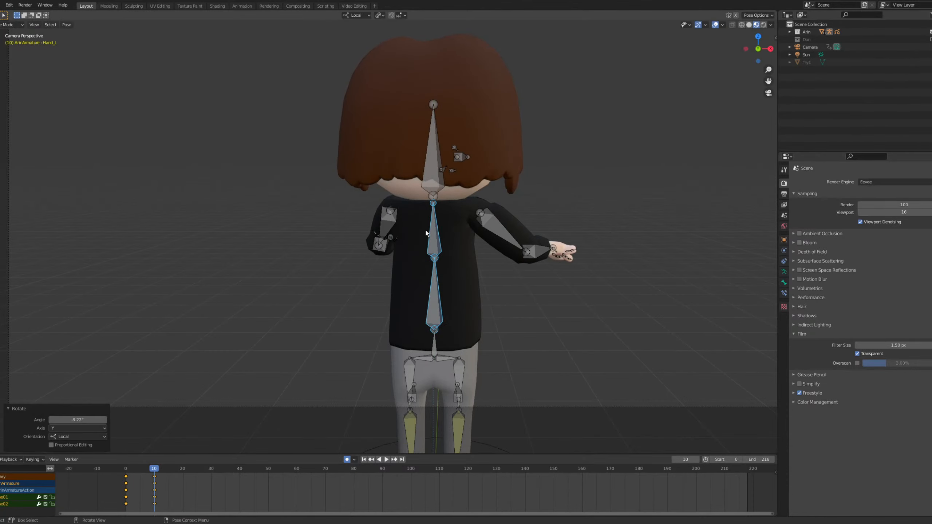
Rotate the left upper arm about -12.8° around local X and twist it about -28.1° around local Y.
{"action": "left_click", "coordinate": [387, 223]}
{"action": "key", "text": "r"}
{"action": "key", "text": "x"}
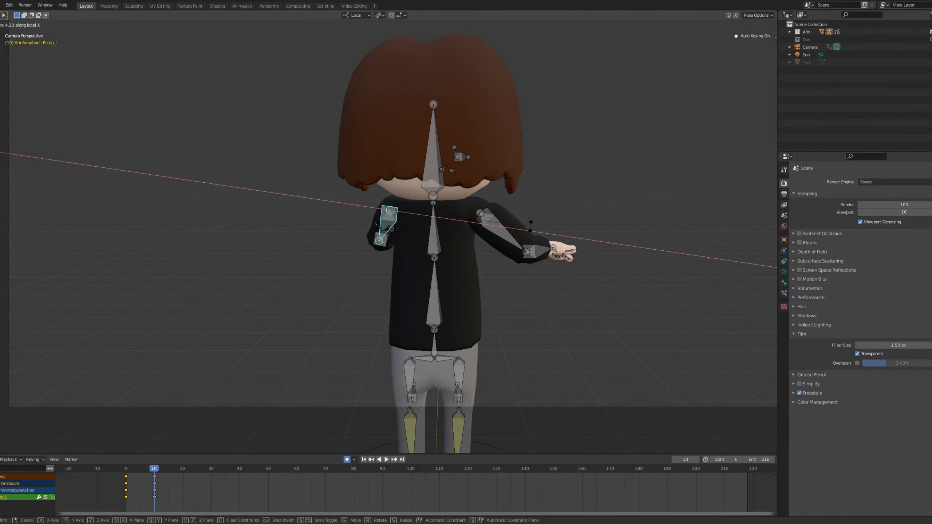
{"action": "left_click", "coordinate": [539, 183]}
{"action": "key", "text": "r"}
{"action": "key", "text": "y"}
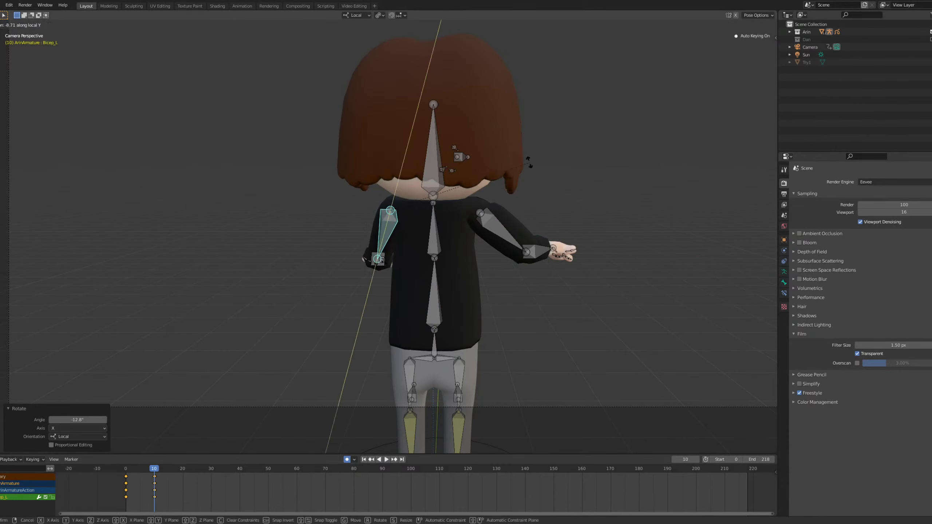
{"action": "left_click", "coordinate": [495, 125]}
Spread the left upper arm outward about 11.4° in the camera view, rotate it 6.17° around local X, and twist it slightly around local Y.
{"action": "key", "text": "r"}
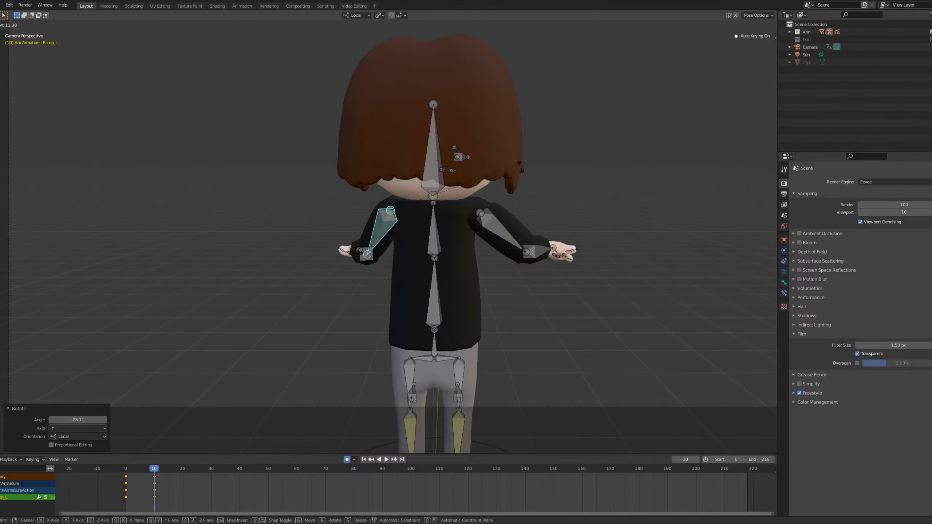
{"action": "left_click", "coordinate": [522, 174]}
{"action": "key", "text": "r"}
{"action": "key", "text": "x"}
{"action": "key", "text": "y"}
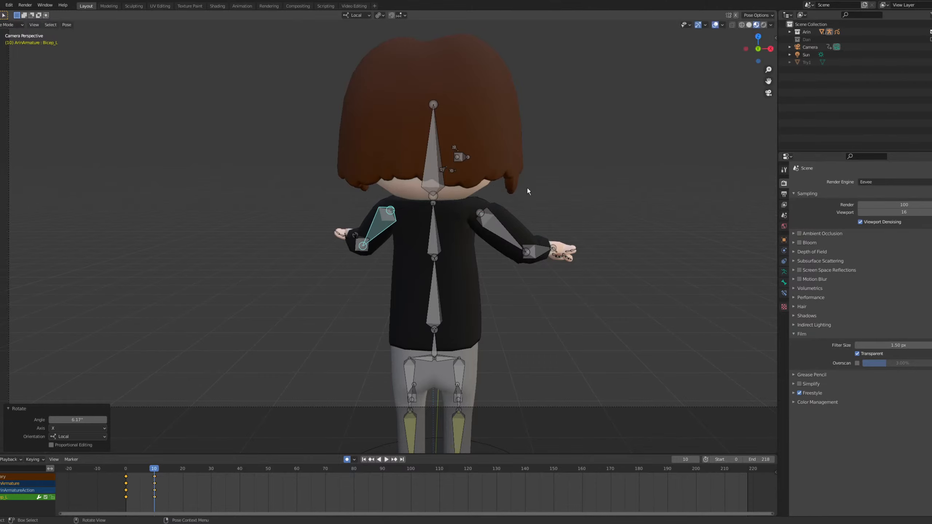
{"action": "key", "text": "y"}
{"action": "left_click", "coordinate": [528, 228]}
Twist the right upper arm about -11.5° around its local Y axis.
{"action": "left_click", "coordinate": [555, 227]}
{"action": "key", "text": "r"}
{"action": "key", "text": "y"}
{"action": "key", "text": "y"}
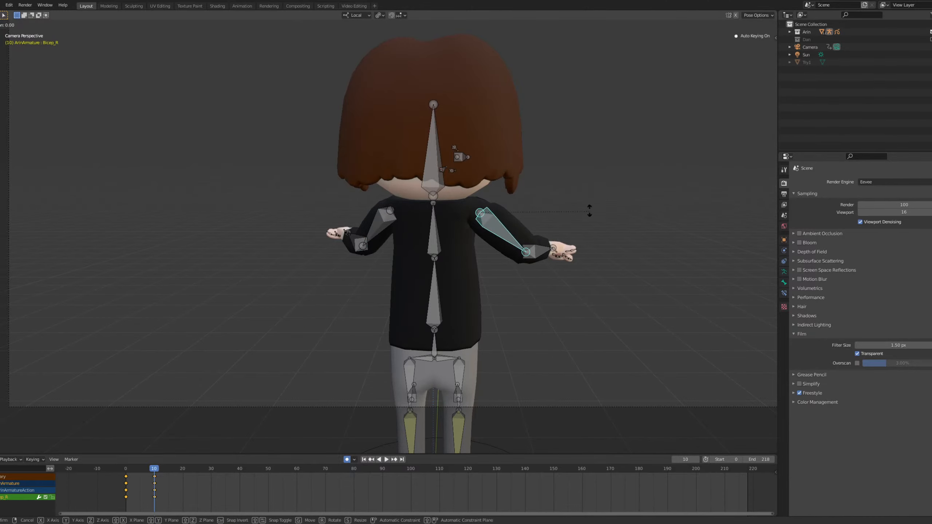
{"action": "left_click", "coordinate": [584, 194]}
Adjust the right upper arm around its local Z axis by about 9.84° and back by about -4.98°.
{"action": "key", "text": "r"}
{"action": "key", "text": "z"}
{"action": "key", "text": "z"}
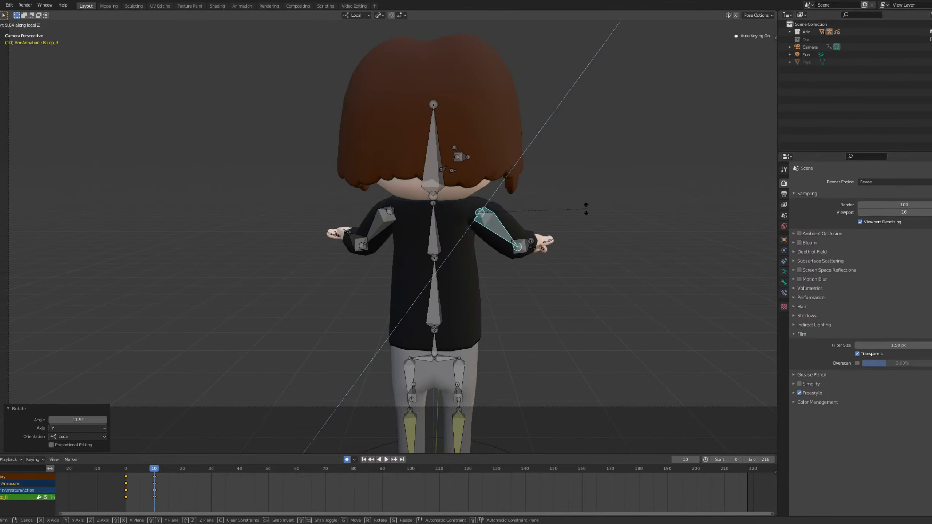
{"action": "left_click", "coordinate": [587, 209]}
{"action": "key", "text": "r"}
{"action": "key", "text": "z"}
{"action": "key", "text": "z"}
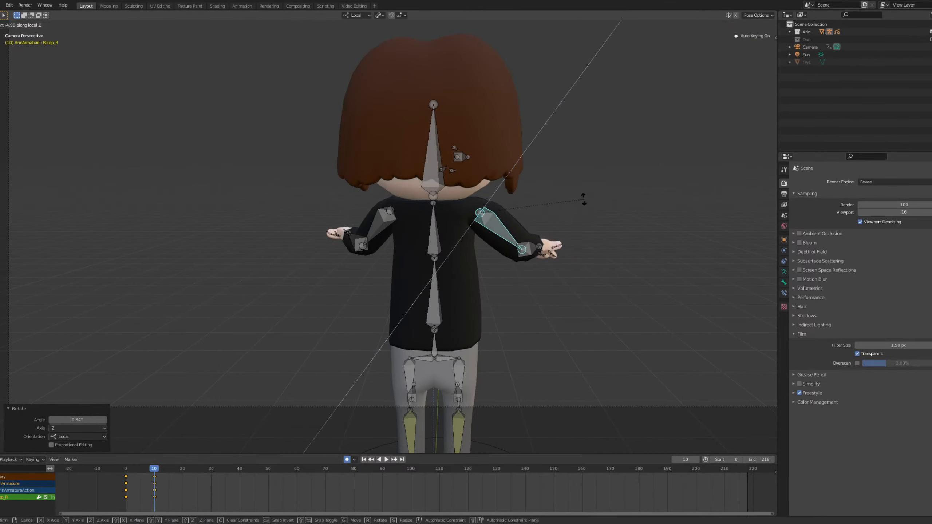
{"action": "left_click", "coordinate": [584, 203]}
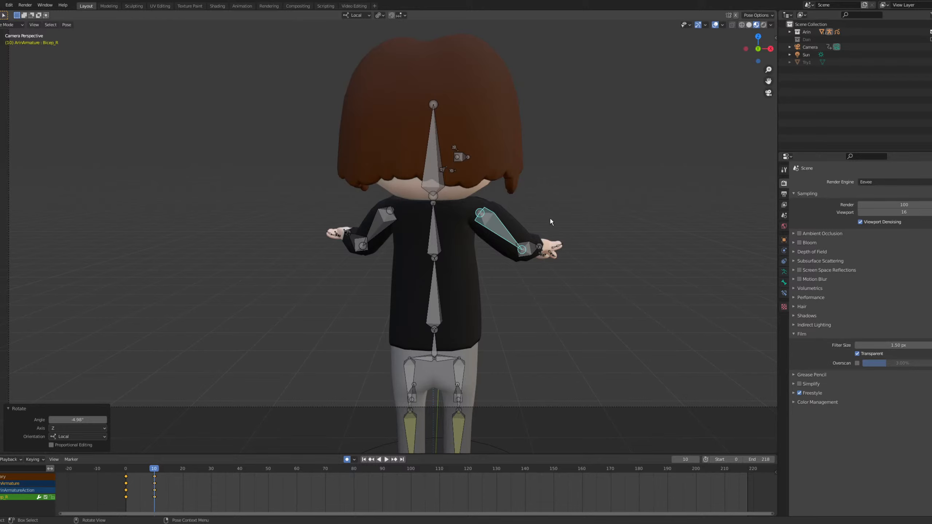
Play the arm movement from frame 0, check the poses between the keyframes, and return to frame 10.
{"action": "left_click", "coordinate": [128, 471]}
{"action": "key", "text": "shift+space"}
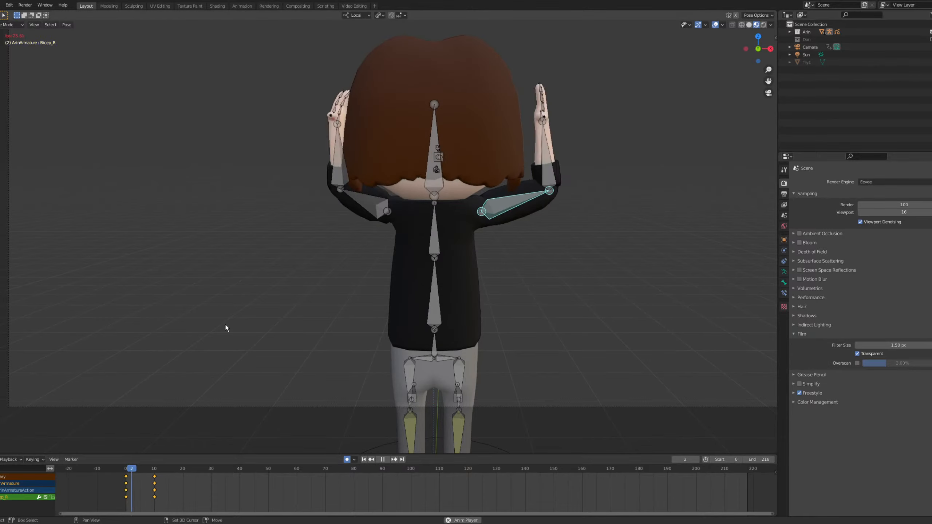
{"action": "key", "text": "shift+space"}
{"action": "left_click_drag", "start_coordinate": [135, 471], "coordinate": [115, 456]}
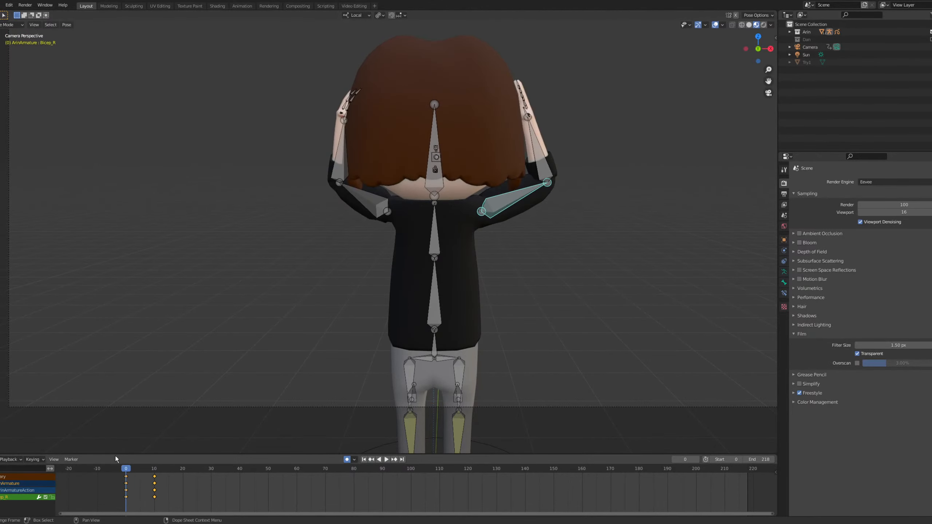
{"action": "key", "text": "shift+space"}
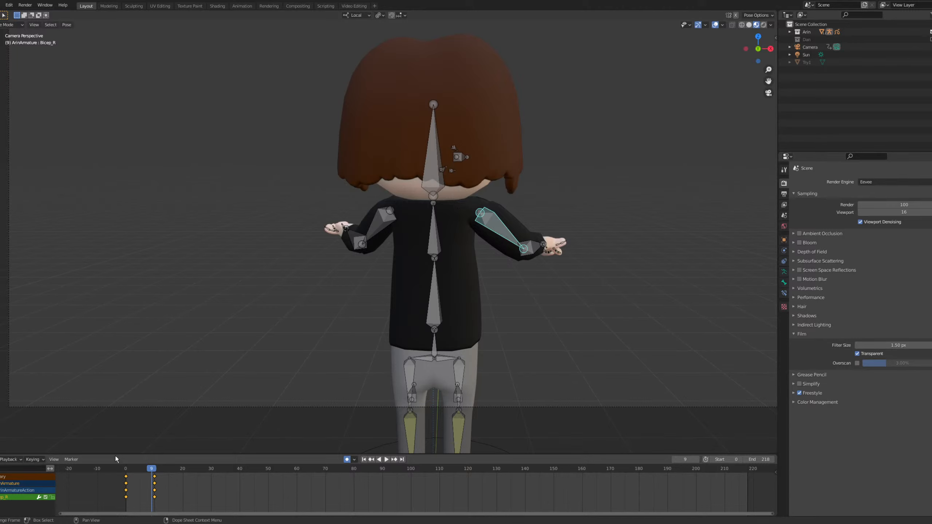
{"action": "left_click", "coordinate": [135, 472]}
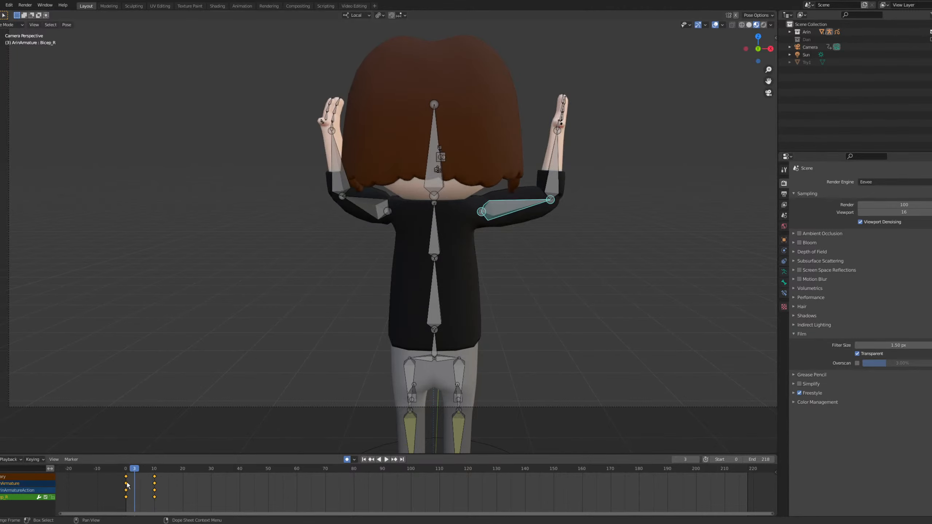
{"action": "left_click", "coordinate": [163, 471]}
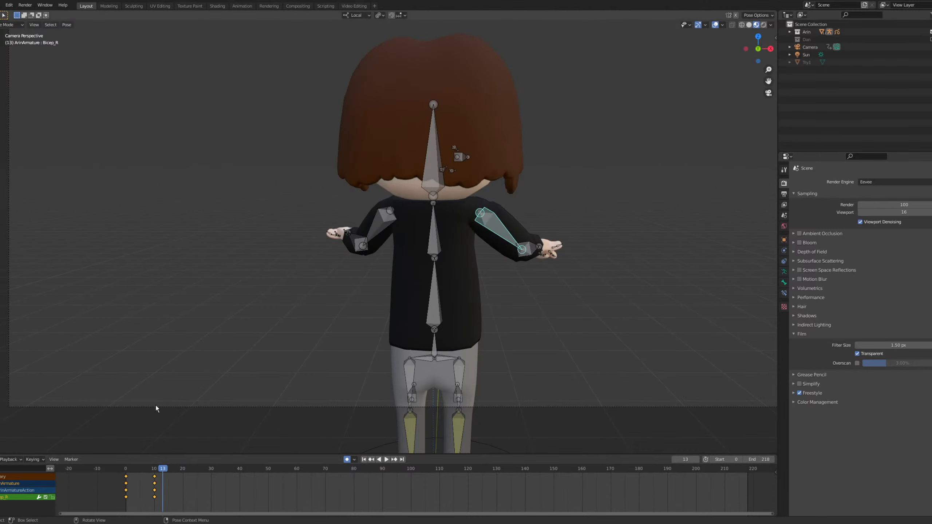
{"action": "left_click", "coordinate": [153, 472]}
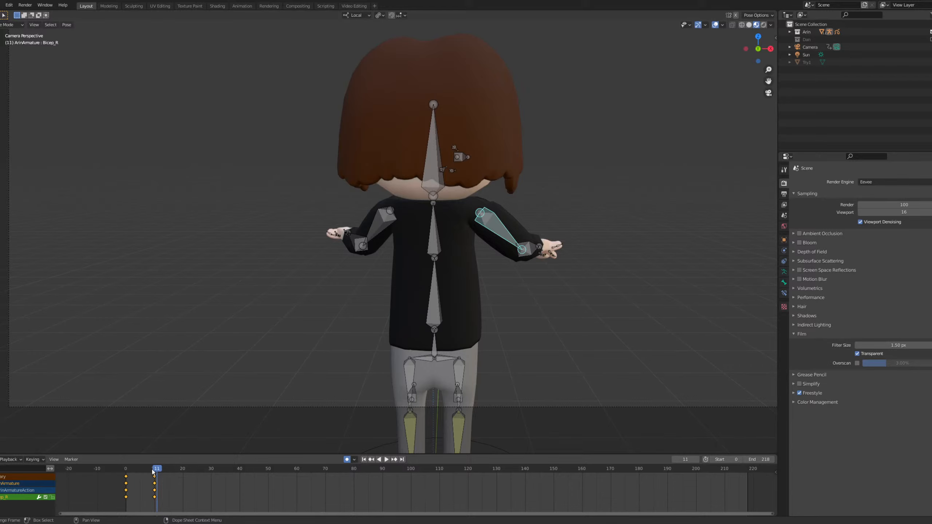
{"action": "left_click", "coordinate": [155, 473]}
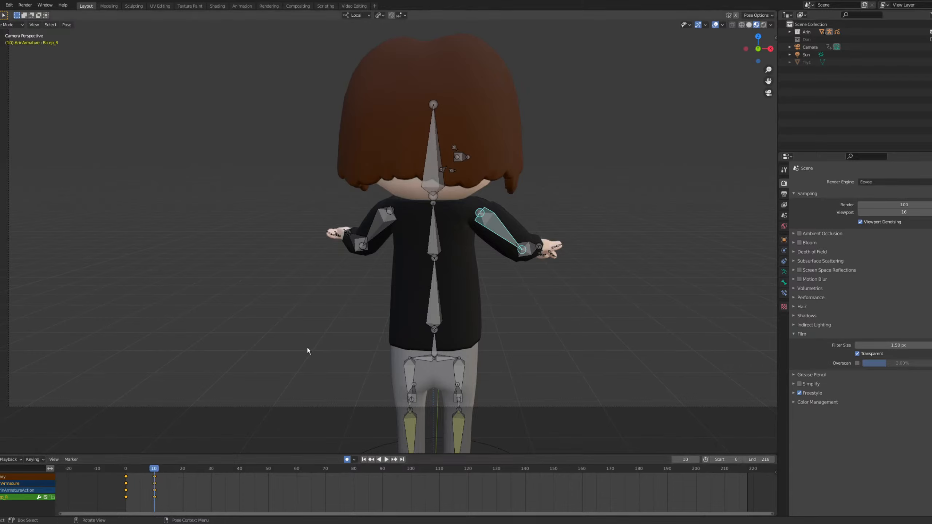
Lean the two spine bones forward at frame 10 by rotating them about 5° around their local X axis.
{"action": "left_click", "coordinate": [444, 258]}
{"action": "key", "text": "r"}
{"action": "key", "text": "y"}
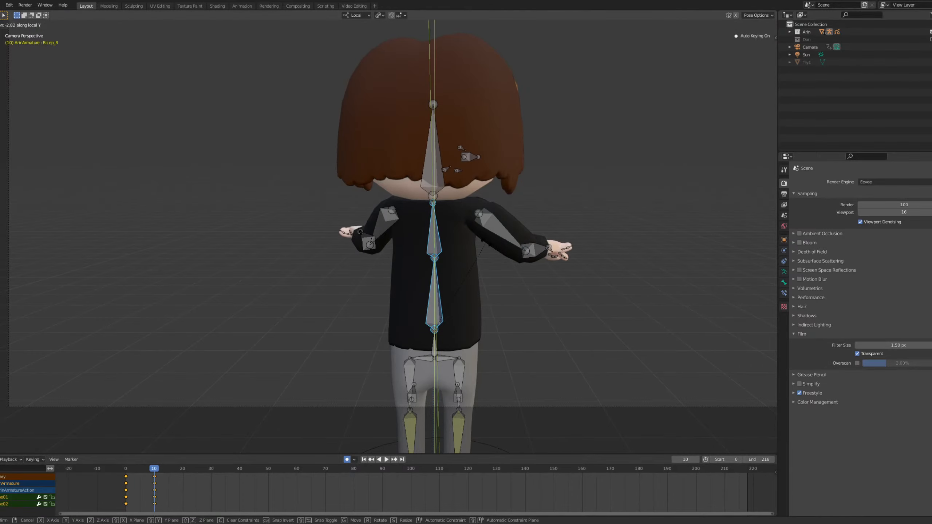
{"action": "right_click", "coordinate": [482, 235]}
{"action": "scroll", "coordinate": [454, 230], "scroll_direction": "up", "scroll_amount": 2}
{"action": "scroll", "coordinate": [481, 233], "scroll_direction": "down", "scroll_amount": 1}
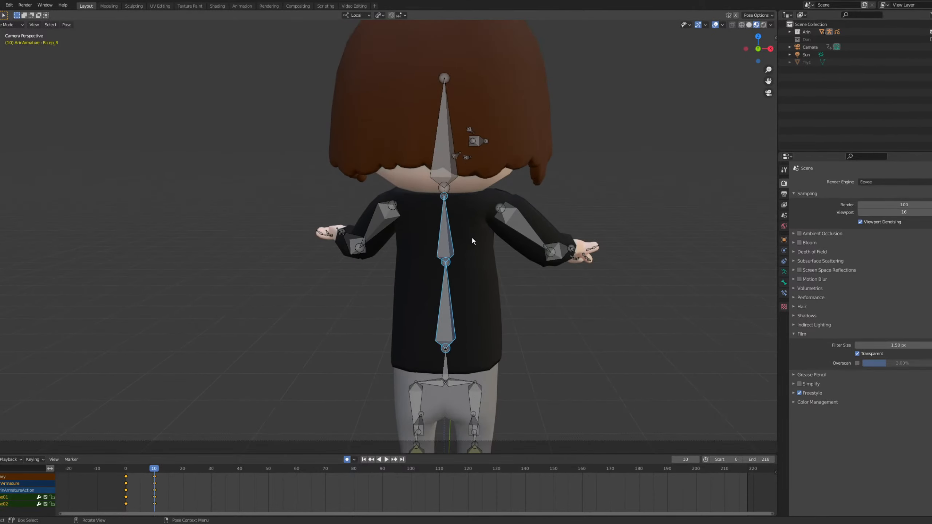
{"action": "key", "text": "r"}
{"action": "key", "text": "x"}
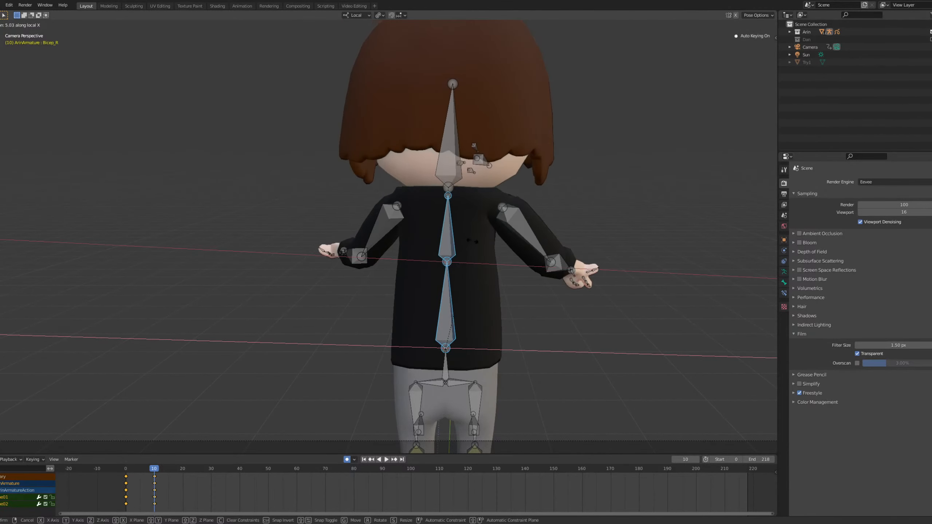
{"action": "left_click", "coordinate": [465, 189]}
At frame 10, tilt the head bone around its local X axis and rotate it about -16° around its local Z axis.
{"action": "left_click", "coordinate": [456, 101]}
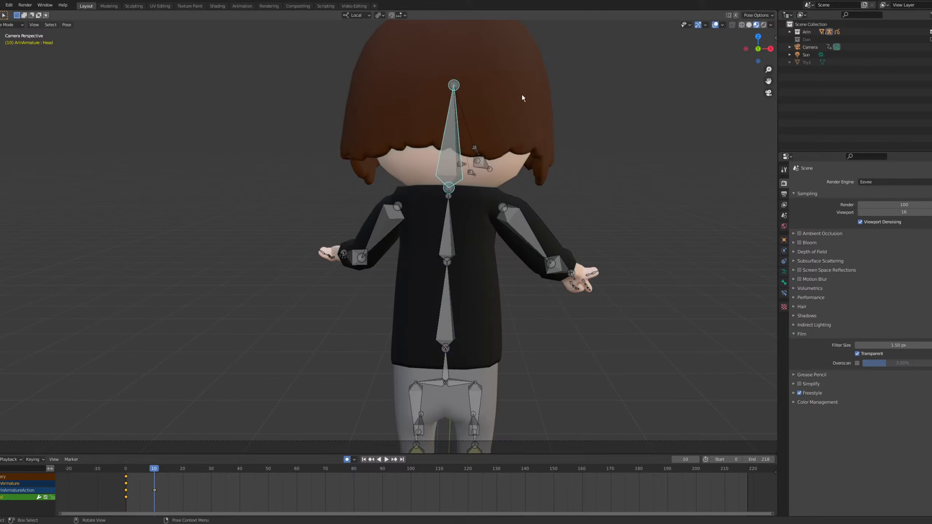
{"action": "key", "text": "r"}
{"action": "key", "text": "x"}
{"action": "key", "text": "z"}
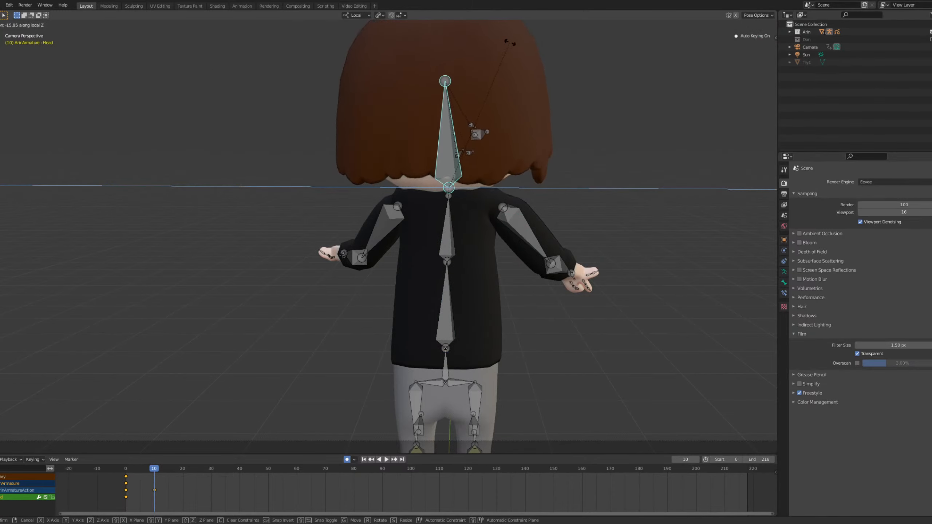
{"action": "left_click", "coordinate": [512, 46]}
Return to frame 0 and briefly play the animation to check the head movement.
{"action": "left_click_drag", "start_coordinate": [172, 466], "coordinate": [119, 472]}
{"action": "key", "text": "space"}
{"action": "key", "text": "space"}
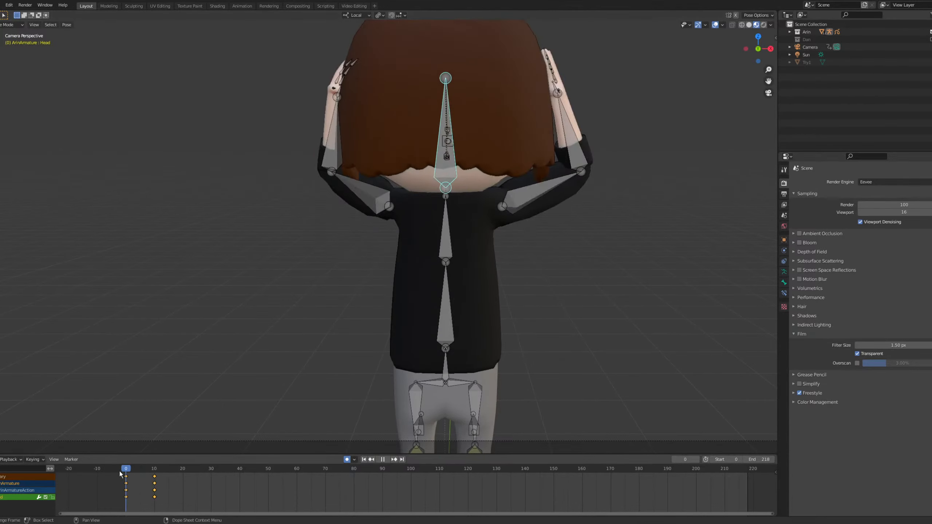
{"action": "left_click_drag", "start_coordinate": [410, 262], "coordinate": [471, 297]}
{"action": "middle_click_drag", "start_coordinate": [472, 298], "coordinate": [194, 334], "text": "alt"}
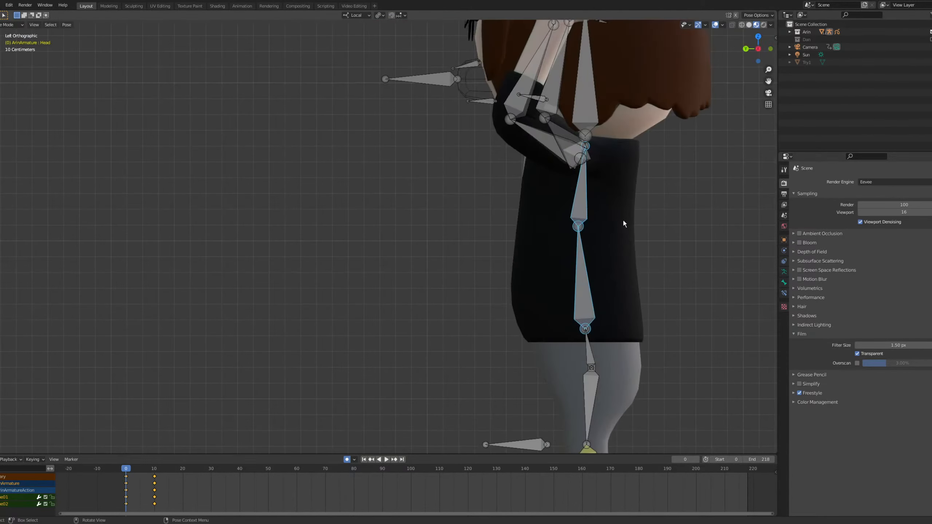
{"action": "scroll", "coordinate": [622, 218], "scroll_direction": "up", "scroll_amount": 3}
{"action": "middle_click_drag", "start_coordinate": [667, 209], "coordinate": [350, 186], "text": "shift"}
{"action": "key", "text": "r"}
{"action": "key", "text": "x"}
{"action": "key", "text": "x"}
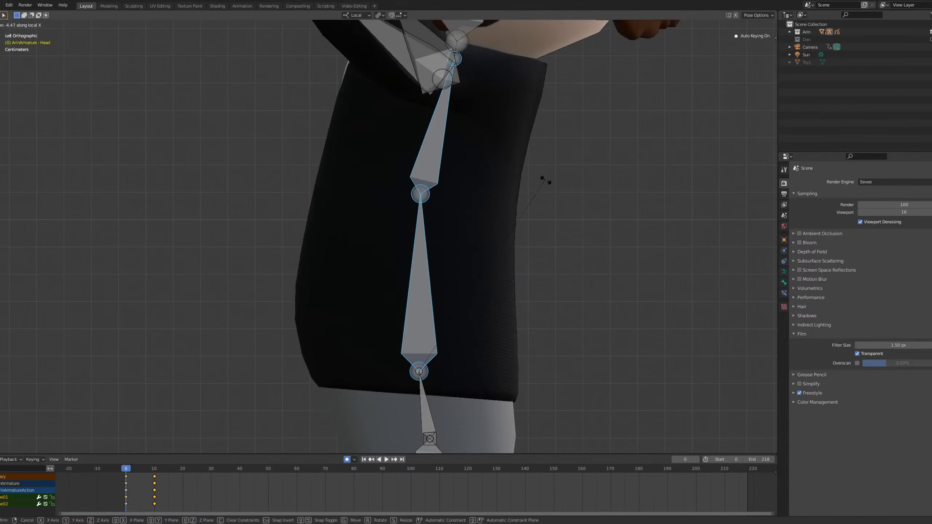
{"action": "scroll", "coordinate": [516, 362], "scroll_direction": "down", "scroll_amount": 8}
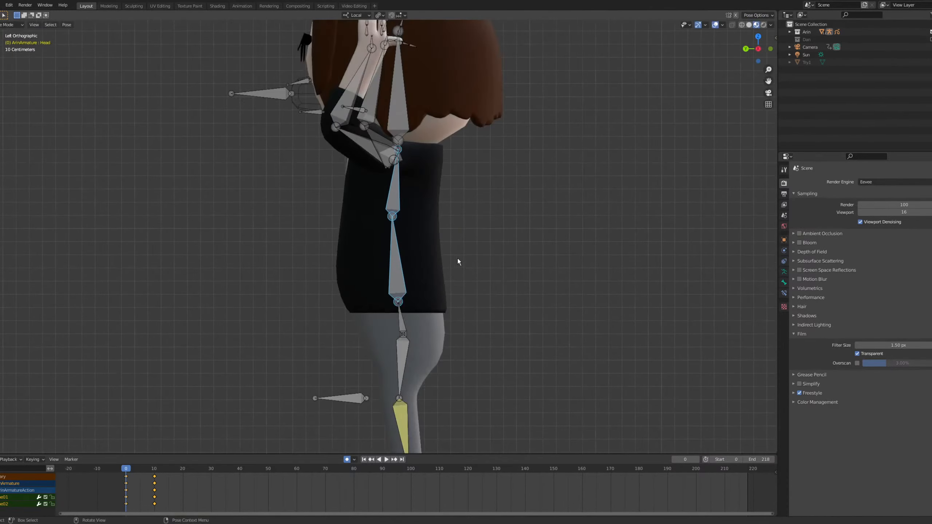
Lean the torso back at frame 0 by rotating the lower spine bone about -11.6° and the upper one -19° around local X.
{"action": "key", "text": "x"}
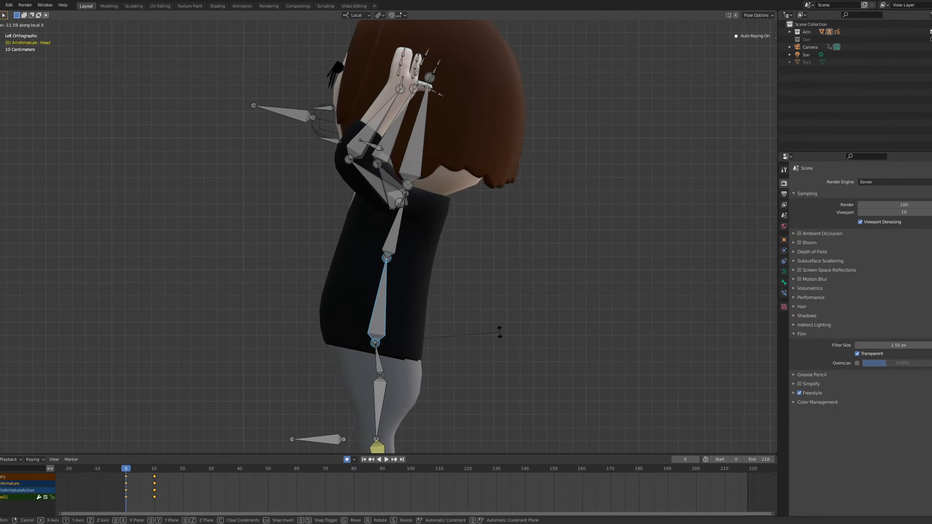
{"action": "left_click", "coordinate": [500, 333]}
{"action": "left_click", "coordinate": [397, 250]}
{"action": "key", "text": "r"}
{"action": "key", "text": "x"}
{"action": "left_click", "coordinate": [440, 247]}
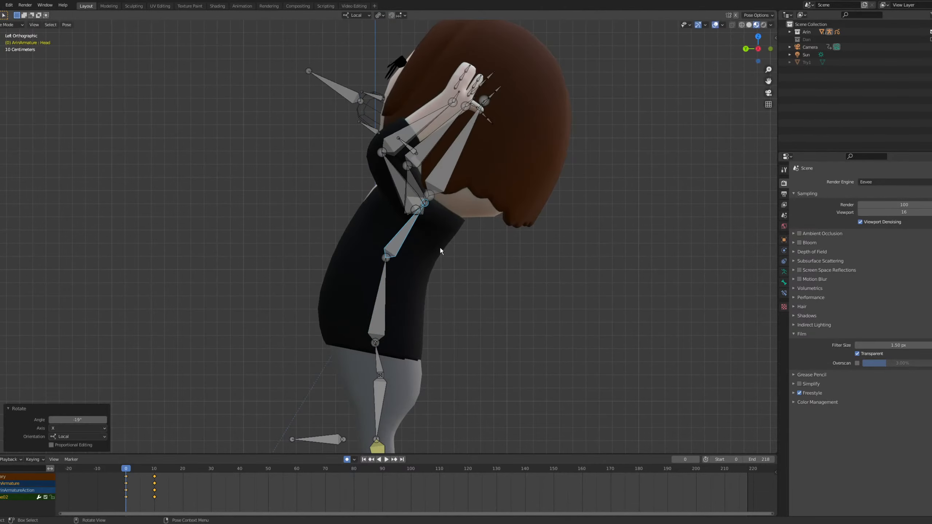
Play the animation from frame 0 through the camera view to check the transition from the backward lean.
{"action": "key", "text": "KP_0"}
{"action": "scroll", "coordinate": [412, 226], "scroll_direction": "down", "scroll_amount": 2}
{"action": "key", "text": "space"}
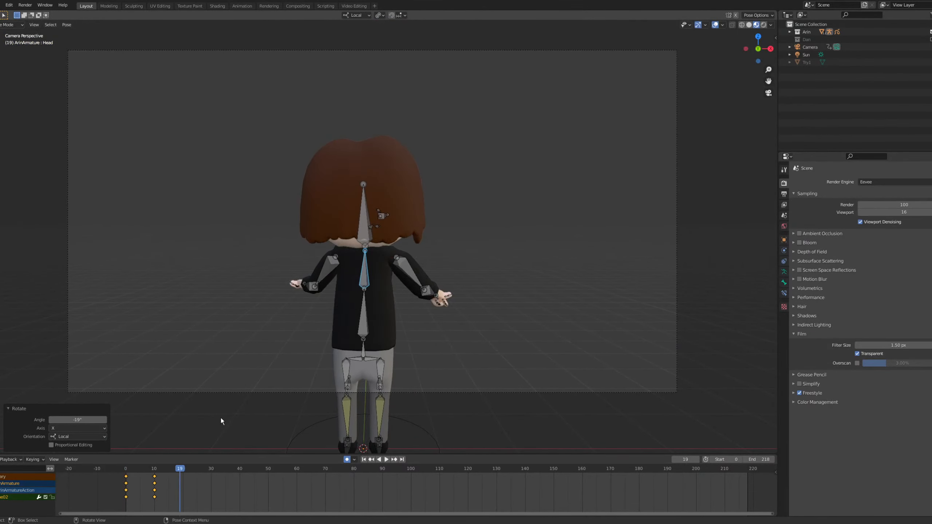
{"action": "left_click_drag", "start_coordinate": [173, 471], "coordinate": [126, 470]}
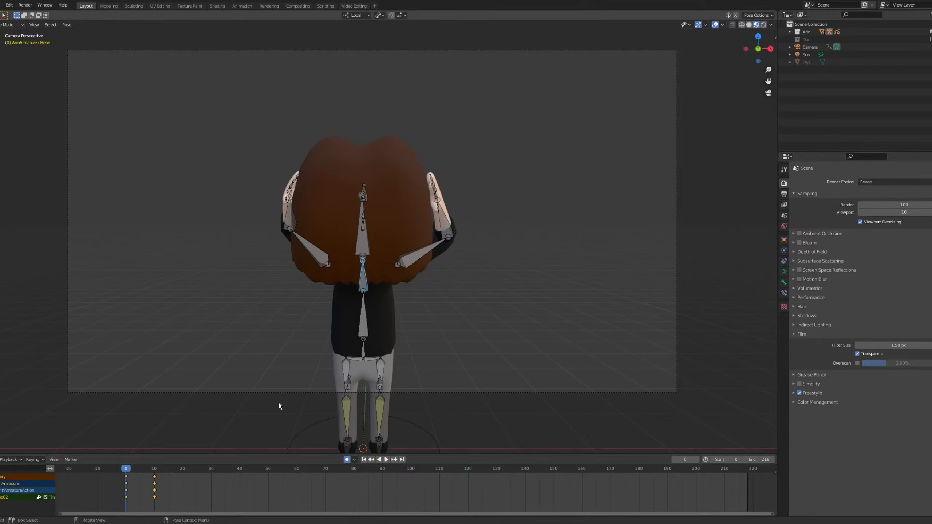
{"action": "key", "text": "space"}
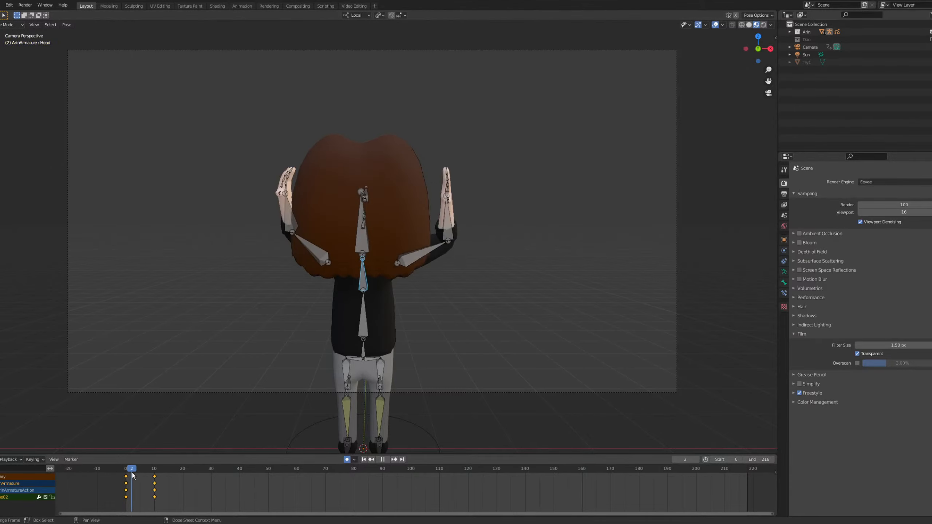
{"action": "key", "text": "Escape"}
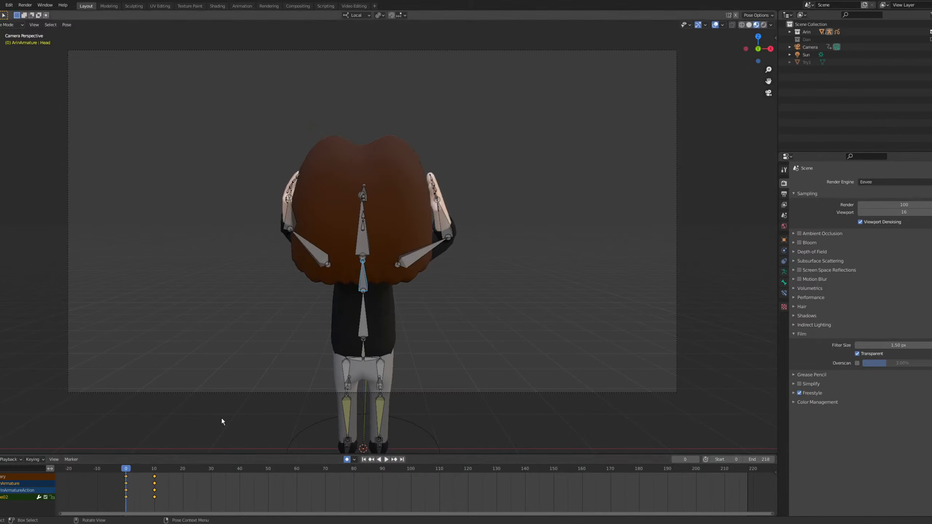
{"action": "key", "text": "space"}
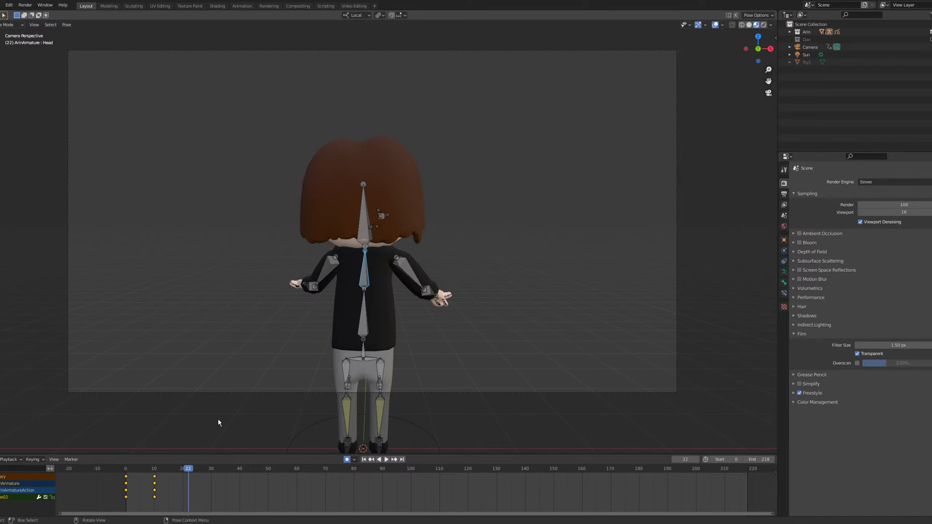
Step back and forth through neighbouring frames, replay the movement from frame 0, and stop at frame 20.
{"action": "key", "text": "Left"}
{"action": "key", "text": "Left"}
{"action": "key", "text": "Left"}
{"action": "key", "text": "Right"}
{"action": "key", "text": "Right"}
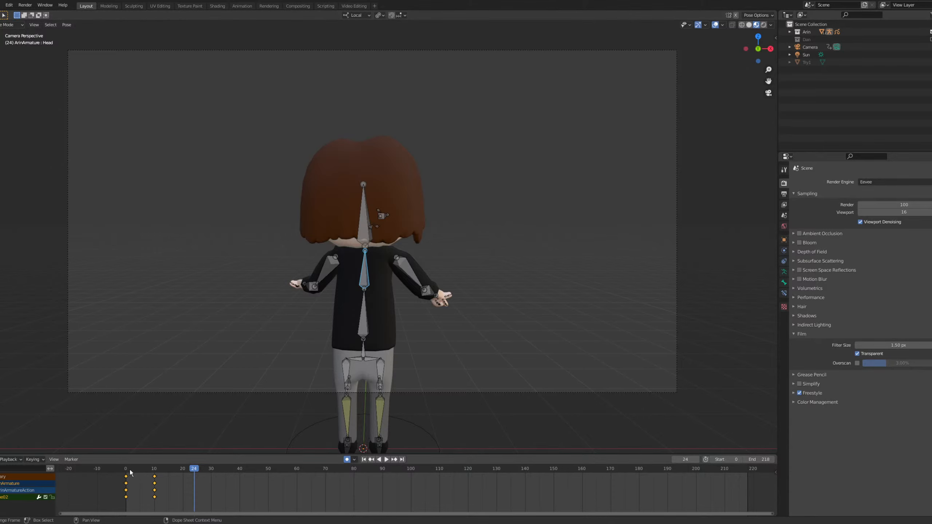
{"action": "left_click_drag", "start_coordinate": [130, 470], "coordinate": [122, 473]}
{"action": "key", "text": "space"}
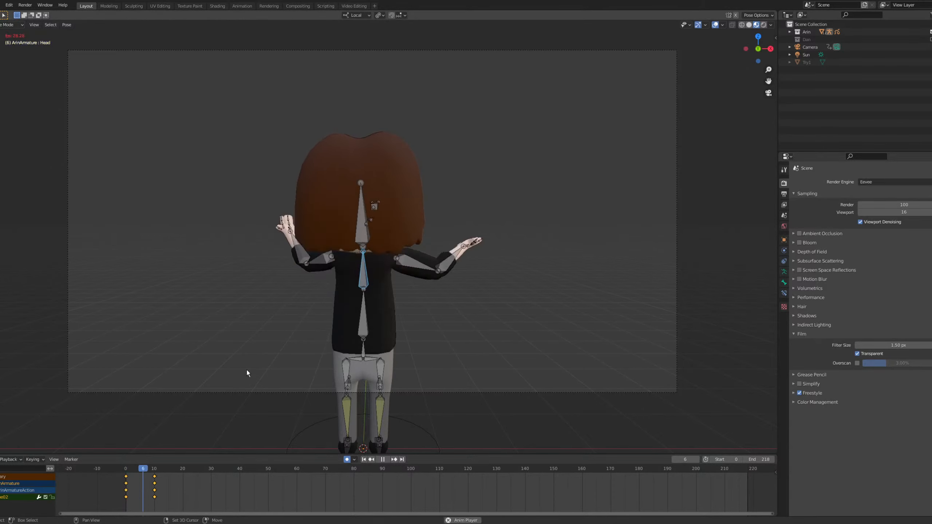
{"action": "key", "text": "space"}
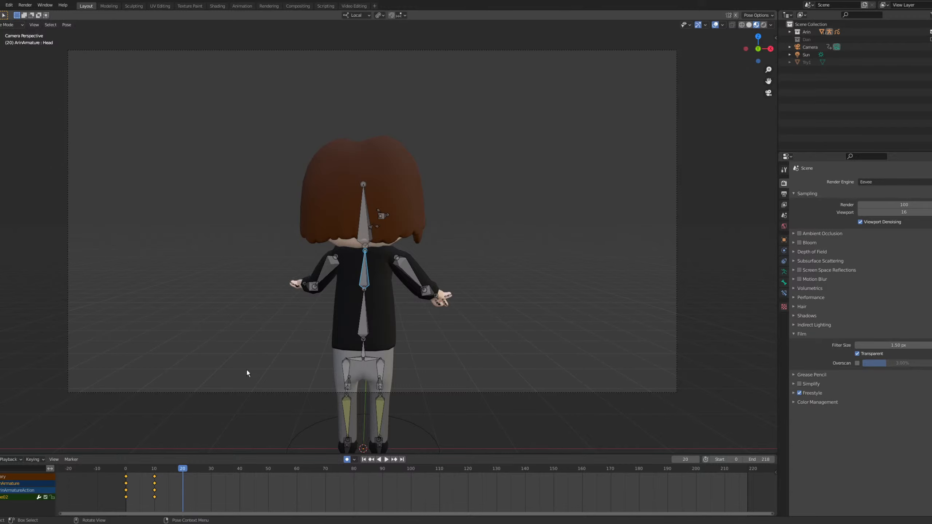
{"action": "scroll", "coordinate": [374, 318], "scroll_direction": "up", "scroll_amount": 5}
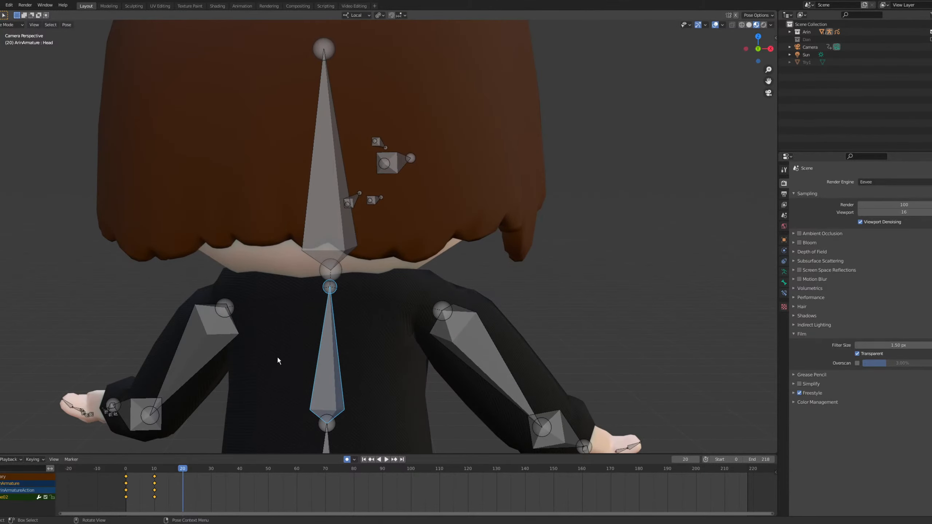
{"action": "scroll", "coordinate": [292, 355], "scroll_direction": "down", "scroll_amount": 5}
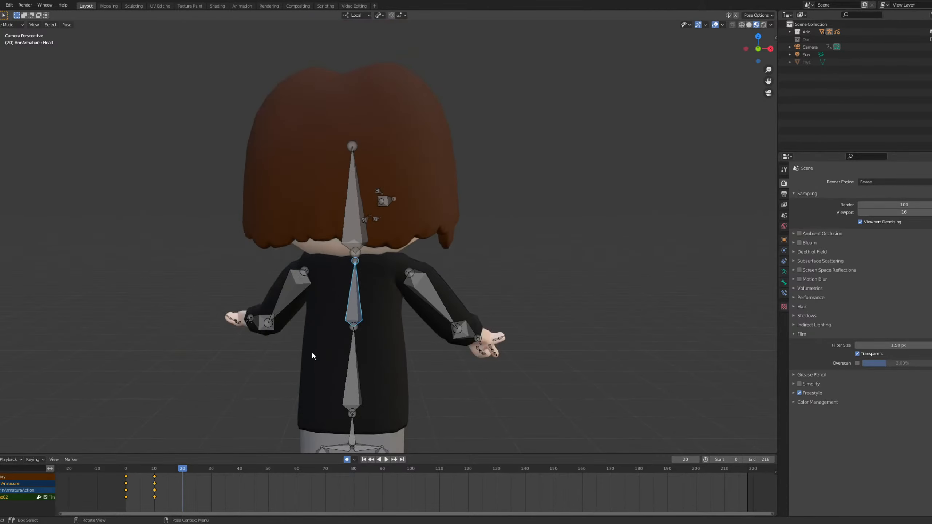
{"action": "scroll", "coordinate": [312, 355], "scroll_direction": "up", "scroll_amount": 3}
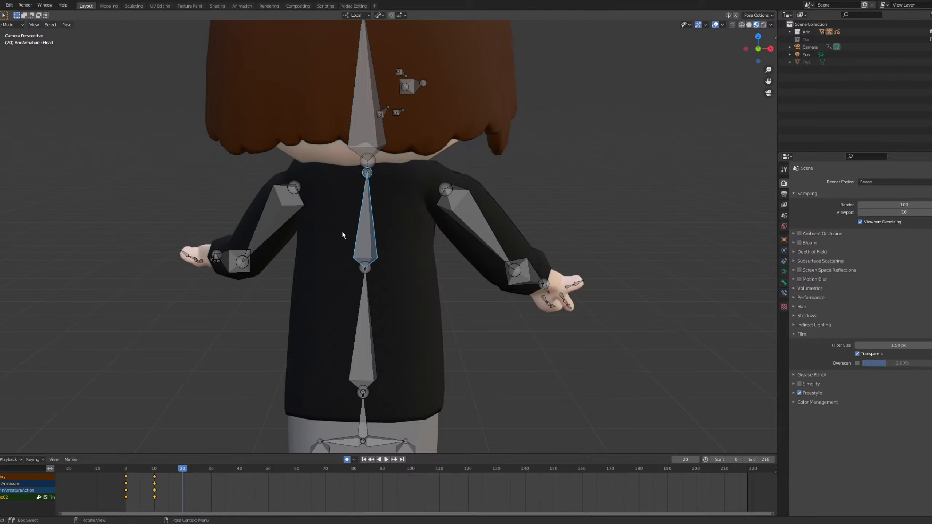
{"action": "left_click", "coordinate": [363, 326], "text": "shift"}
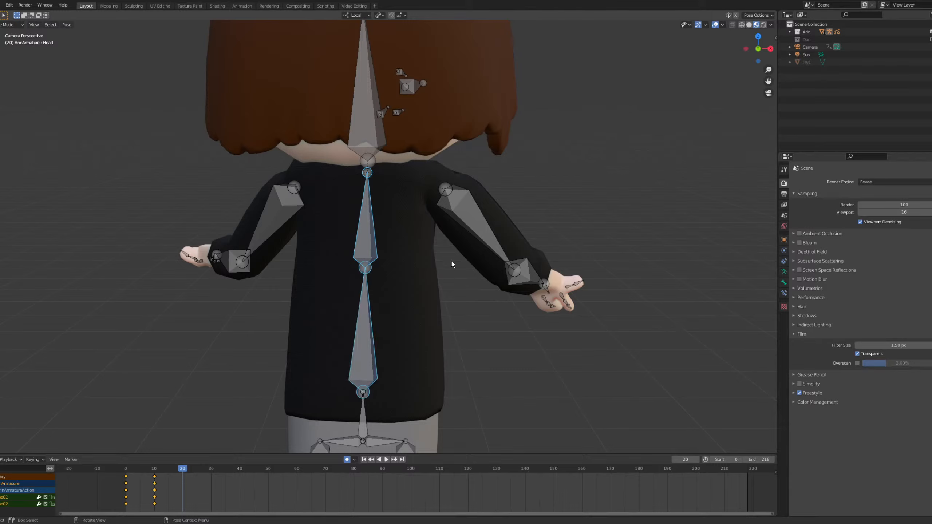
{"action": "scroll", "coordinate": [446, 243], "scroll_direction": "down", "scroll_amount": 1}
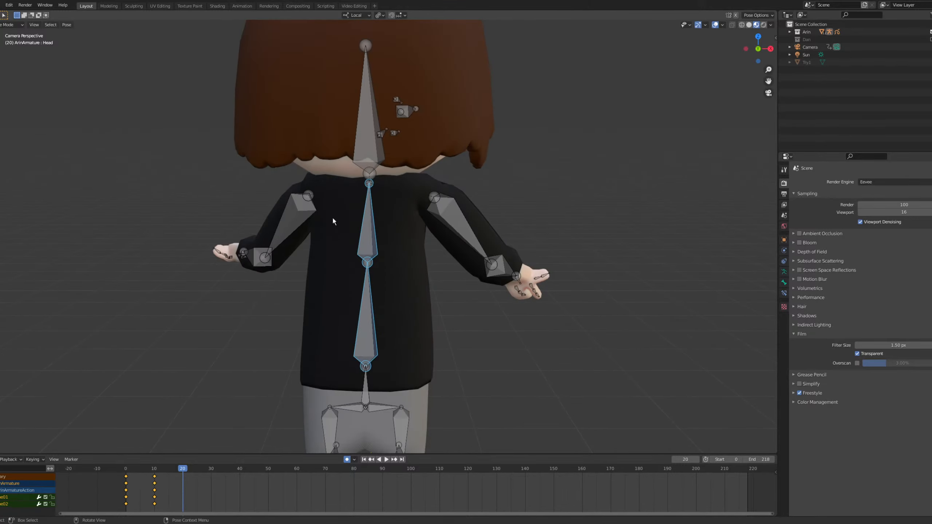
At frame 10, select all bones and auto-key their current pose with a zero-distance move and a zero-degree rotation.
{"action": "left_click_drag", "start_coordinate": [151, 469], "coordinate": [154, 468]}
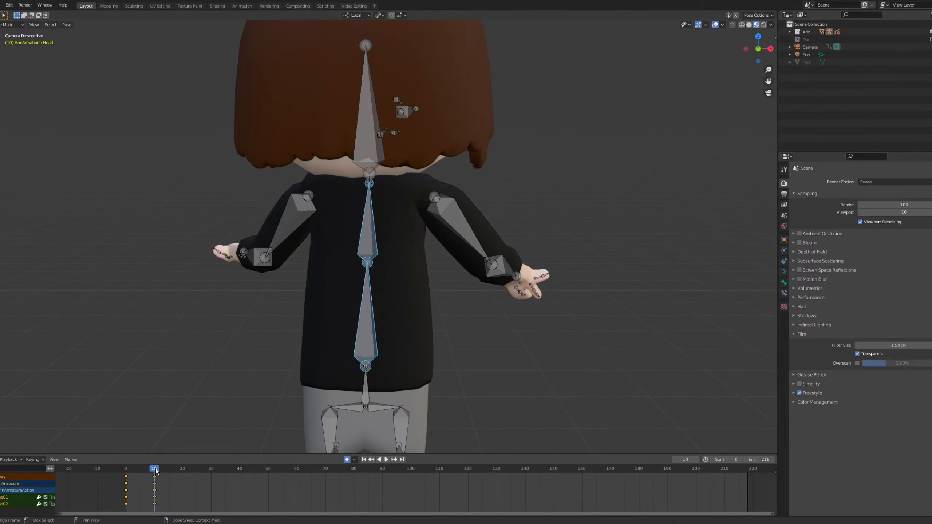
{"action": "key", "text": "a"}
{"action": "key", "text": "alt+a"}
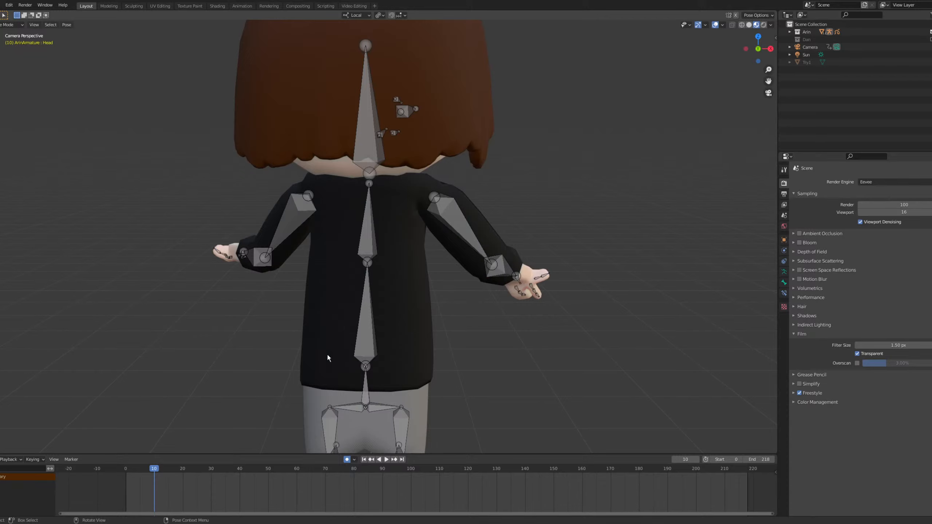
{"action": "key", "text": "a"}
{"action": "key", "text": "g"}
{"action": "left_click", "coordinate": [359, 338]}
{"action": "key", "text": "r"}
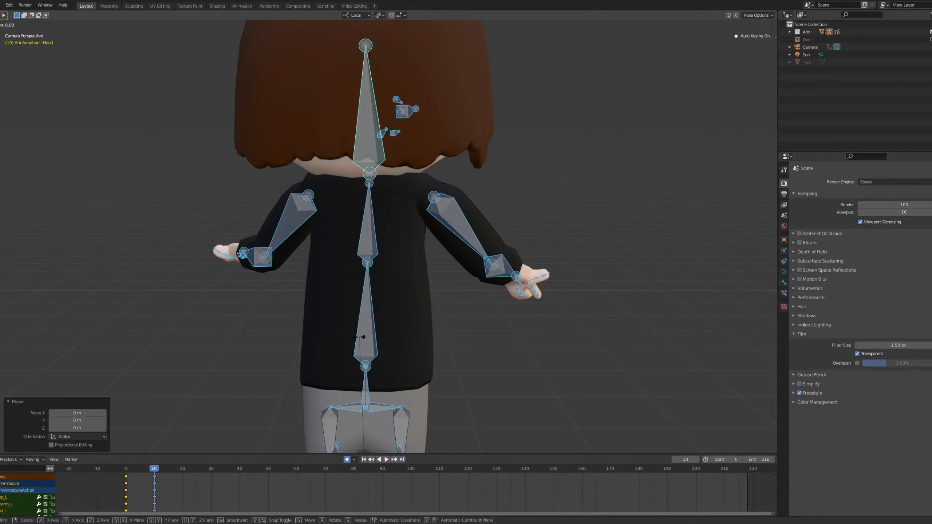
{"action": "left_click", "coordinate": [359, 337]}
At frame 20, rotate the lower spine bone -2.61° around its local X axis in the right side view.
{"action": "left_click", "coordinate": [182, 470]}
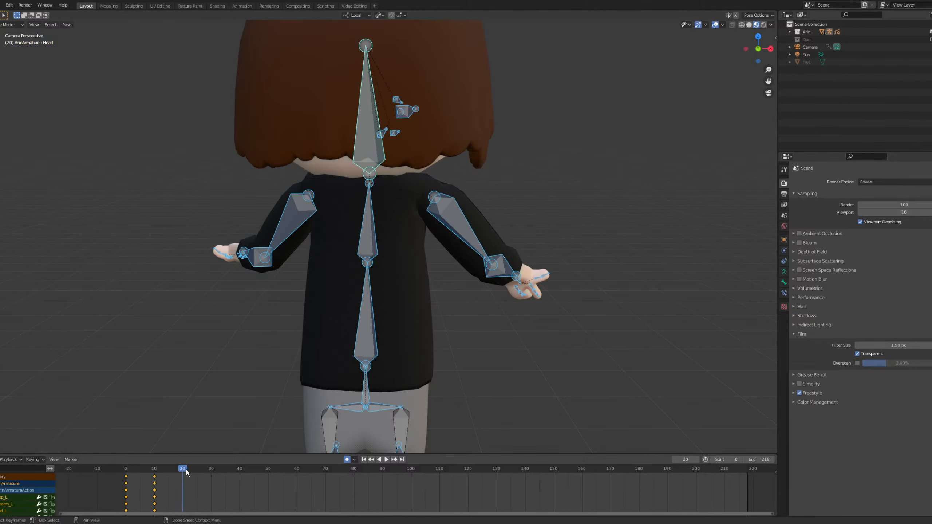
{"action": "left_click_drag", "start_coordinate": [331, 234], "coordinate": [393, 315]}
{"action": "middle_click_drag", "start_coordinate": [393, 316], "coordinate": [419, 131]}
{"action": "key", "text": "grave"}
{"action": "left_click", "coordinate": [452, 310]}
{"action": "scroll", "coordinate": [439, 370], "scroll_direction": "up", "scroll_amount": 4}
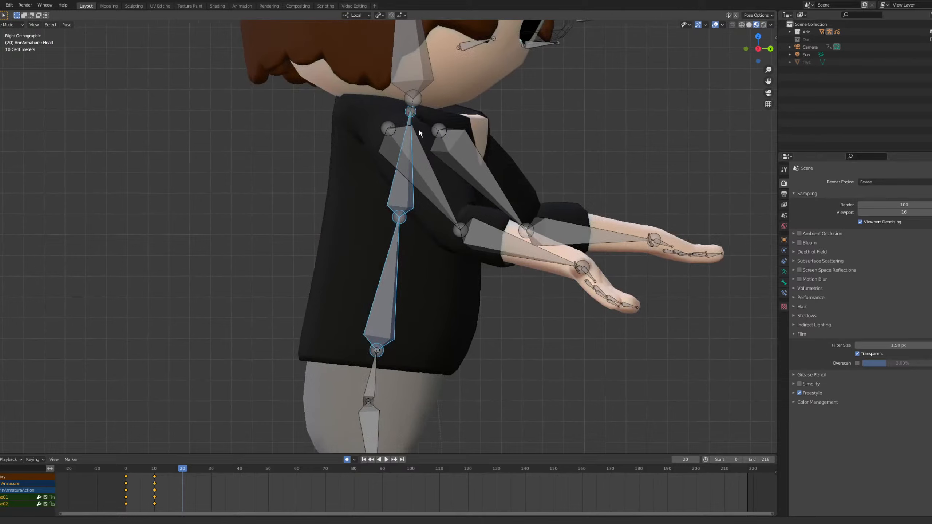
{"action": "left_click", "coordinate": [404, 274]}
{"action": "key", "text": "r"}
{"action": "key", "text": "x"}
{"action": "key", "text": "x"}
{"action": "left_click", "coordinate": [544, 277]}
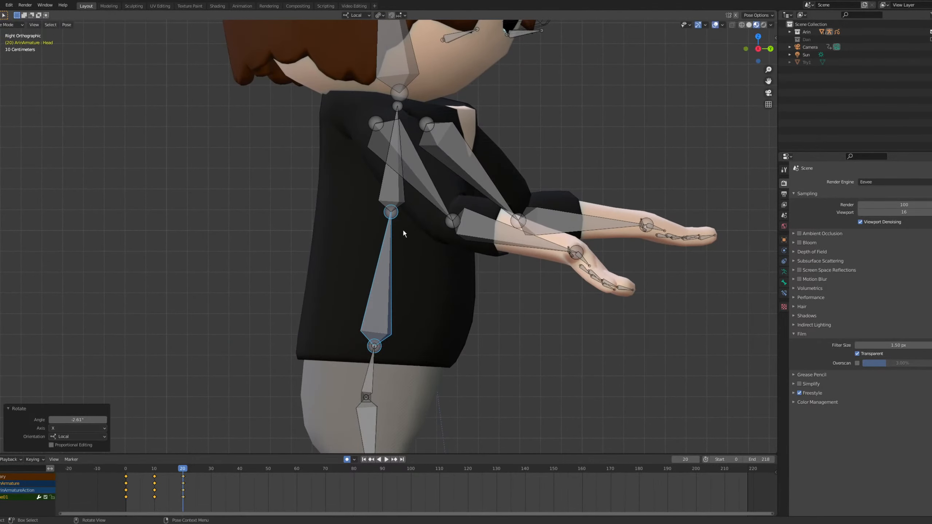
Lean the upper spine bone forward at frame 20 by rotating it 8.99° around its local X axis.
{"action": "left_click", "coordinate": [397, 158]}
{"action": "key", "text": "r"}
{"action": "key", "text": "x"}
{"action": "key", "text": "x"}
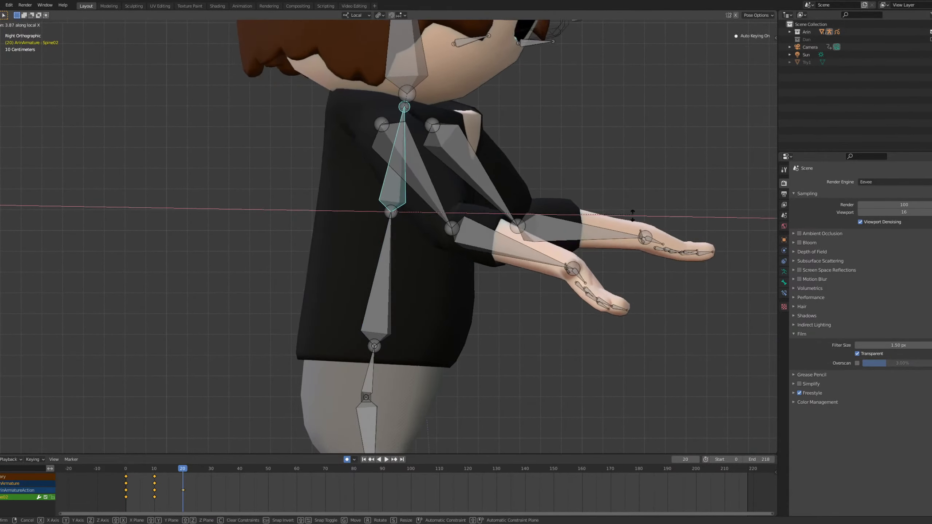
{"action": "left_click", "coordinate": [413, 191]}
In the camera view at frame 20, rotate the left bicep bone 18.1° around its local Y axis.
{"action": "key", "text": "ctrl+KP_3"}
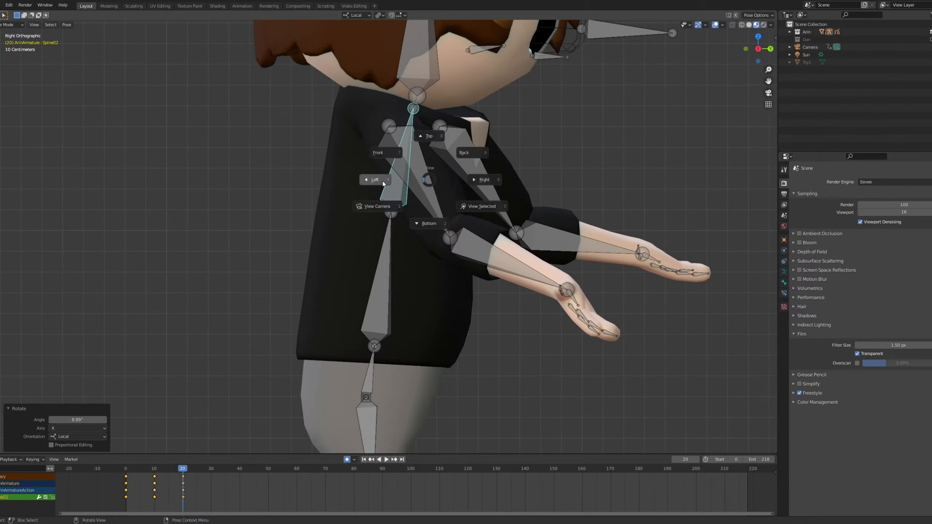
{"action": "key", "text": "KP_1"}
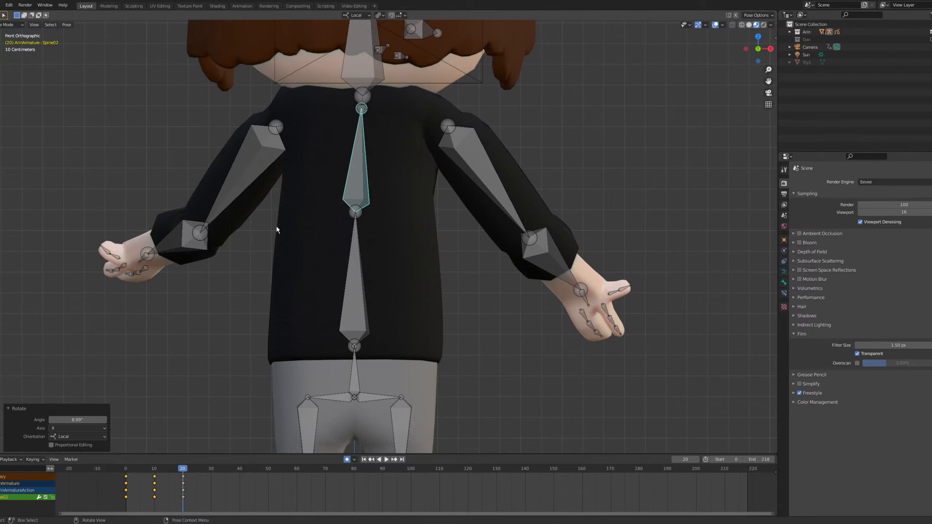
{"action": "key", "text": "KP_0"}
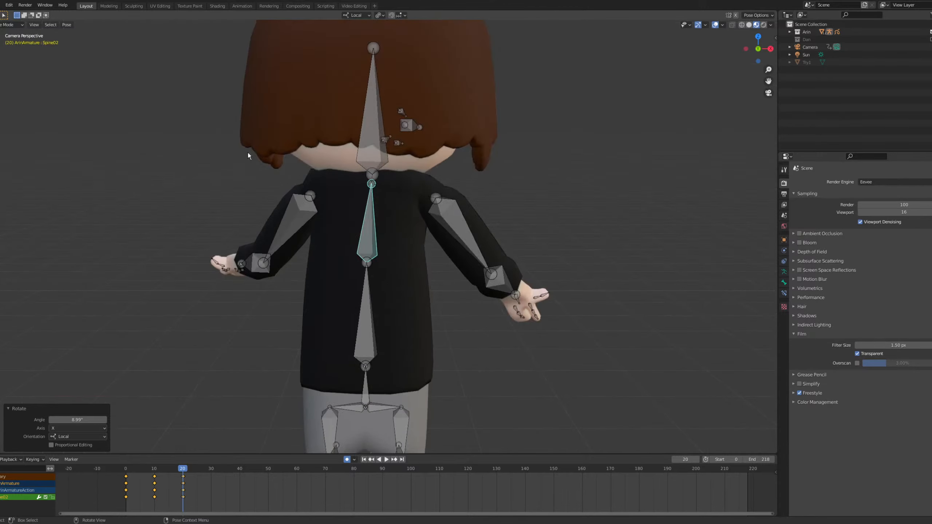
{"action": "left_click", "coordinate": [287, 223]}
{"action": "scroll", "coordinate": [311, 249], "scroll_direction": "up", "scroll_amount": 2}
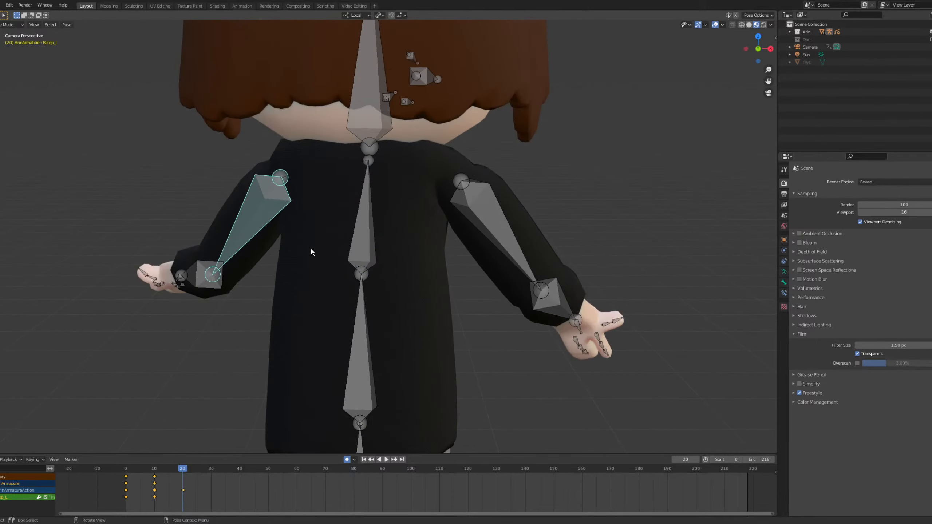
{"action": "key", "text": "r"}
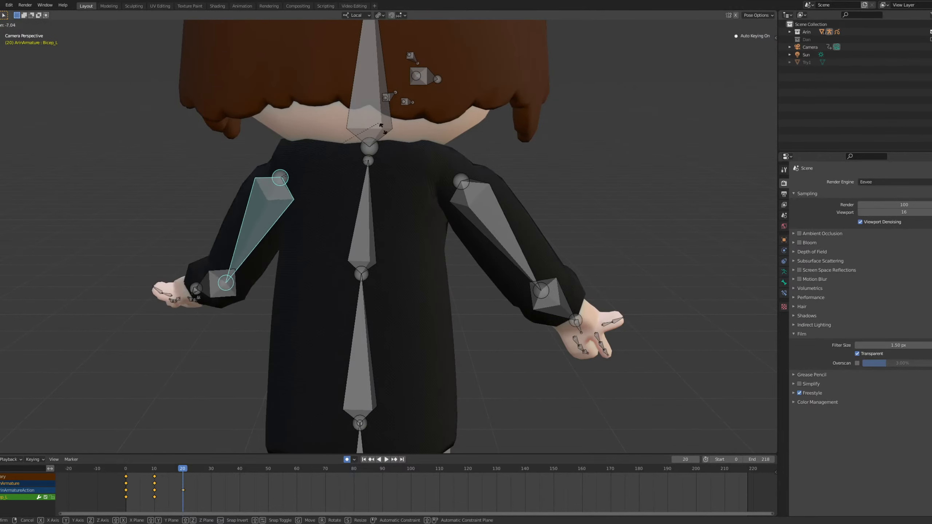
{"action": "key", "text": "y"}
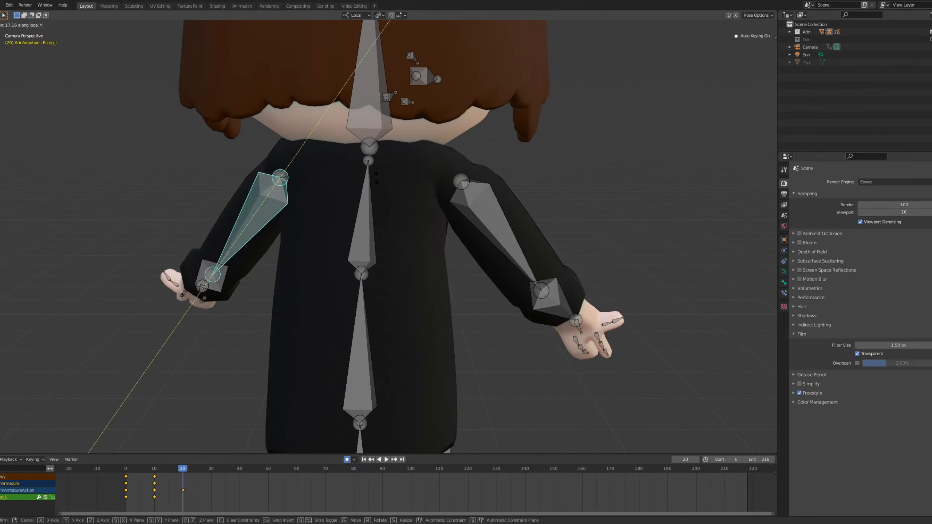
{"action": "key", "text": "Return"}
Rotate the left bicep bone -9.24° around the view axis, followed by -10.7° around its local Y axis.
{"action": "key", "text": "r"}
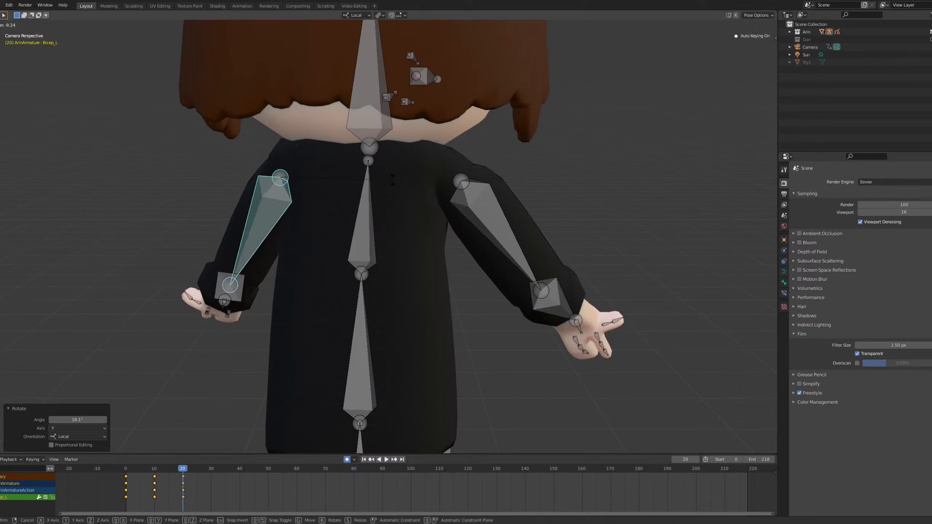
{"action": "key", "text": "Return"}
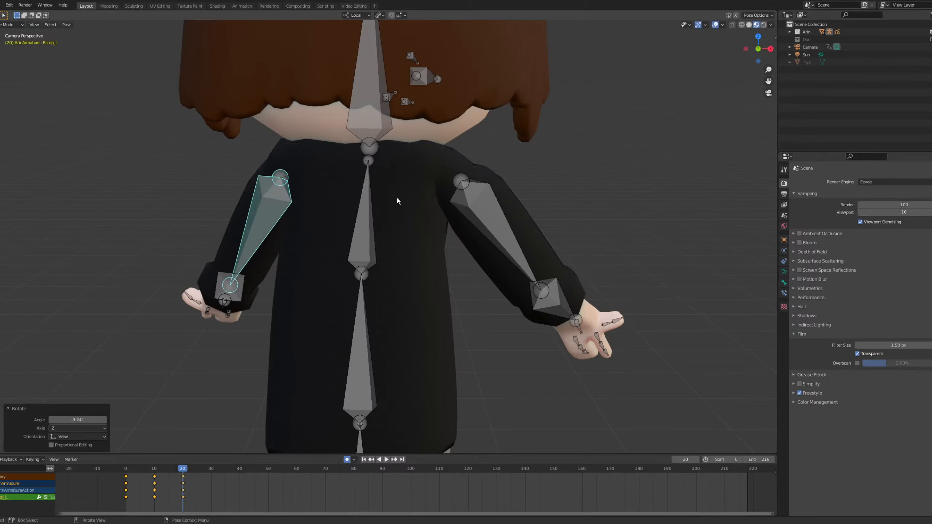
{"action": "key", "text": "r"}
{"action": "key", "text": "y"}
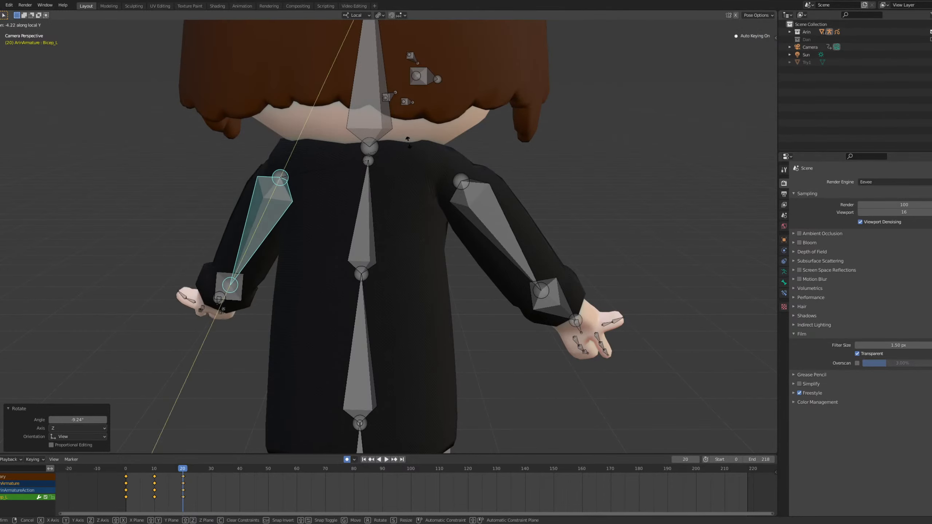
{"action": "key", "text": "Return"}
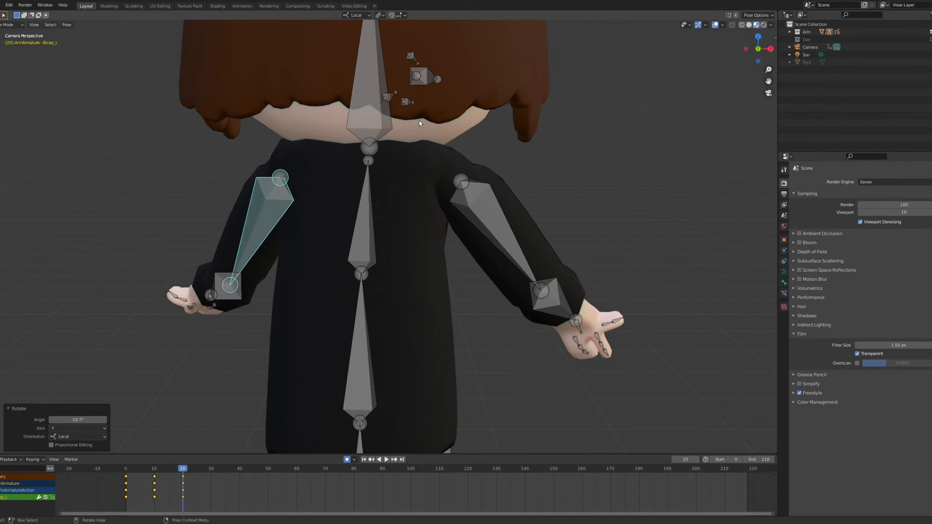
Rotate the left forearm bone 2.14° around its local Z axis at frame 20.
{"action": "left_click", "coordinate": [238, 298]}
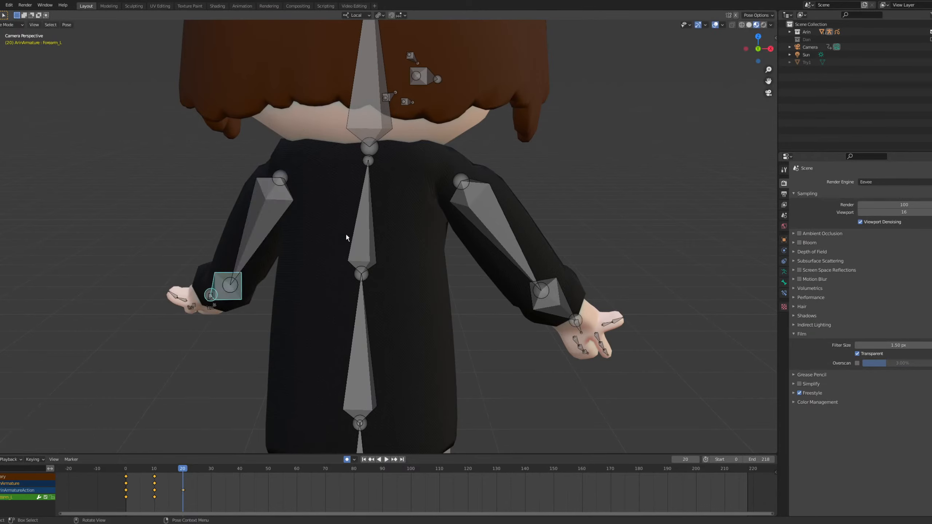
{"action": "key", "text": "g"}
{"action": "key", "text": "z"}
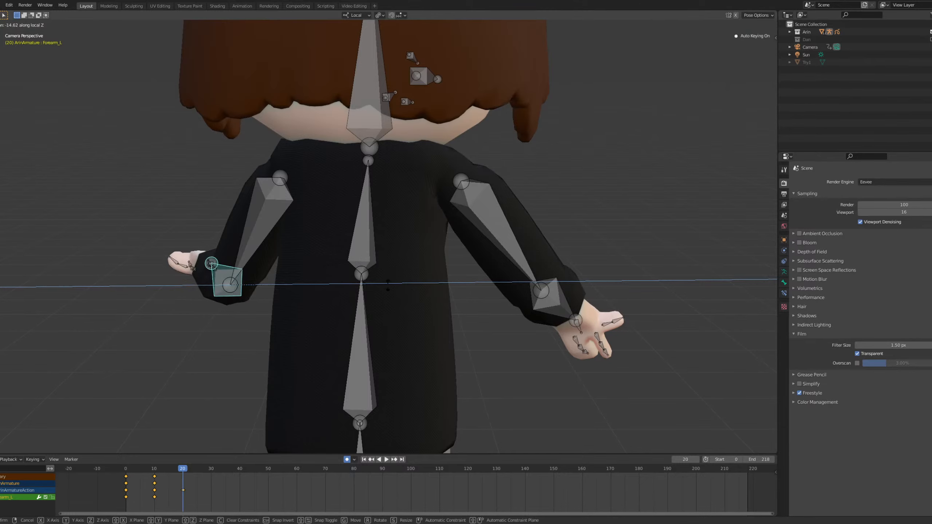
{"action": "left_click", "coordinate": [387, 239]}
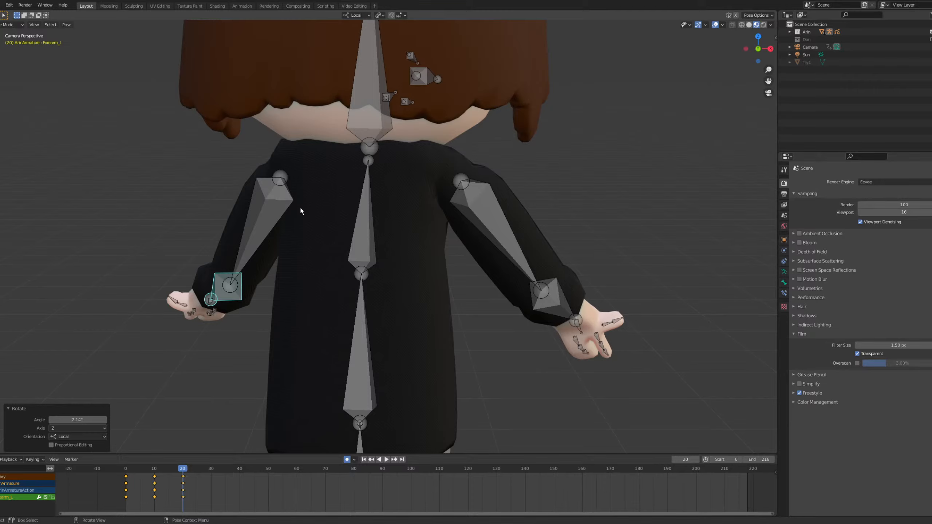
Select the upper spine bone, replay the movement from frame 8, and return to frame 20.
{"action": "left_click", "coordinate": [362, 230]}
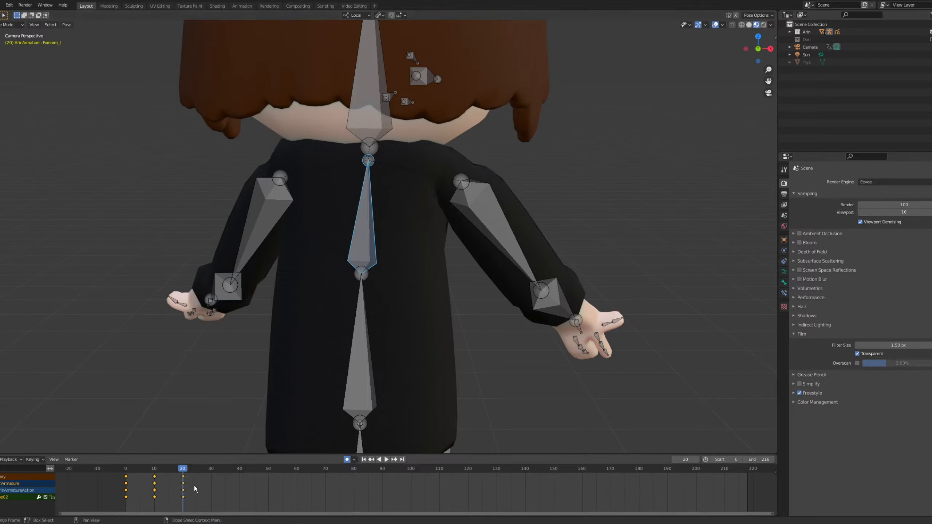
{"action": "left_click_drag", "start_coordinate": [185, 469], "coordinate": [149, 469]}
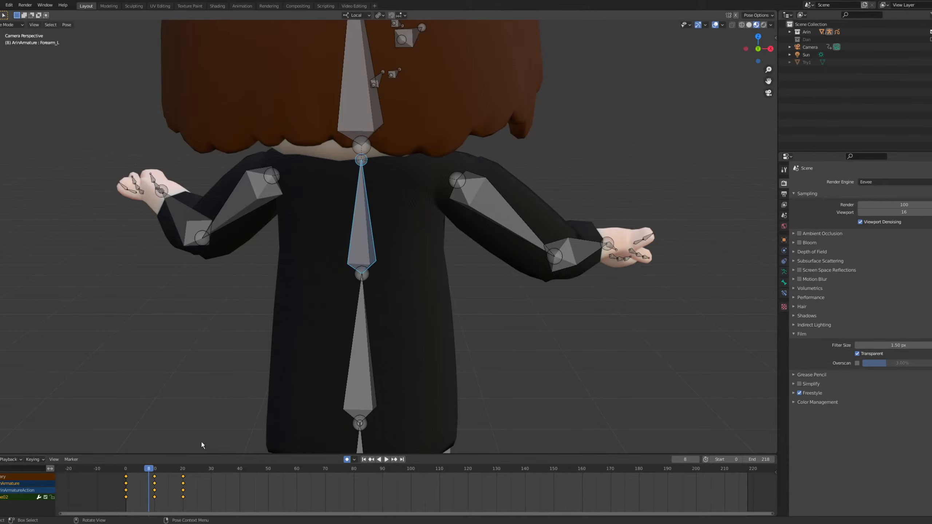
{"action": "key", "text": "space"}
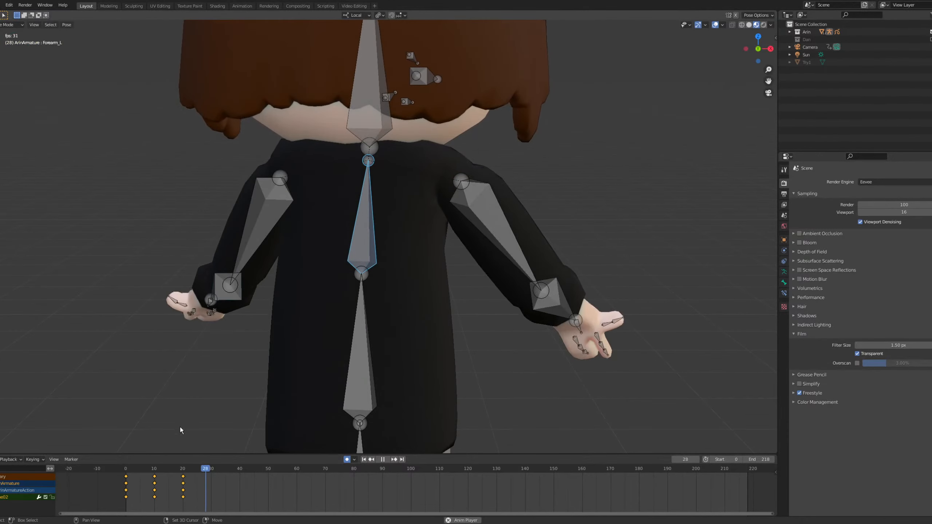
{"action": "key", "text": "space"}
{"action": "mouse_move", "coordinate": [175, 470]}
{"action": "left_mouse_down"}
{"action": "mouse_move", "coordinate": [164, 469]}
{"action": "mouse_move", "coordinate": [183, 470]}
{"action": "left_mouse_up"}
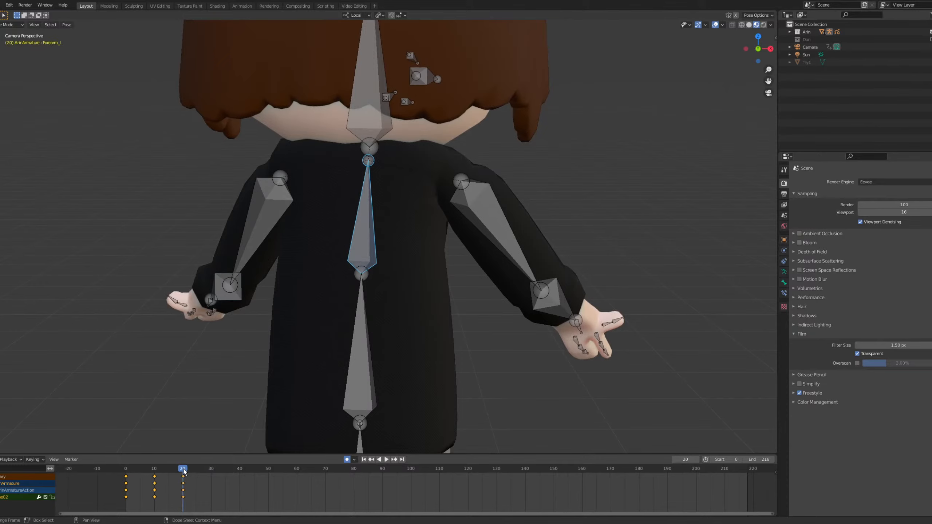
Shift the frame-20 keyframes of the upper spine and all other bones to frame 25, and make it the current frame.
{"action": "left_click", "coordinate": [183, 477]}
{"action": "key", "text": "g"}
{"action": "left_click", "coordinate": [231, 480]}
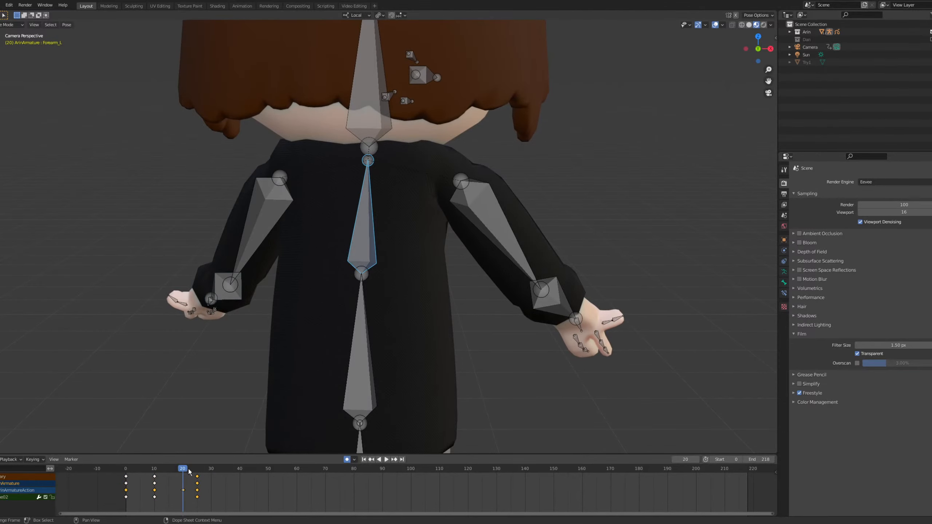
{"action": "key", "text": "a"}
{"action": "key", "text": "g"}
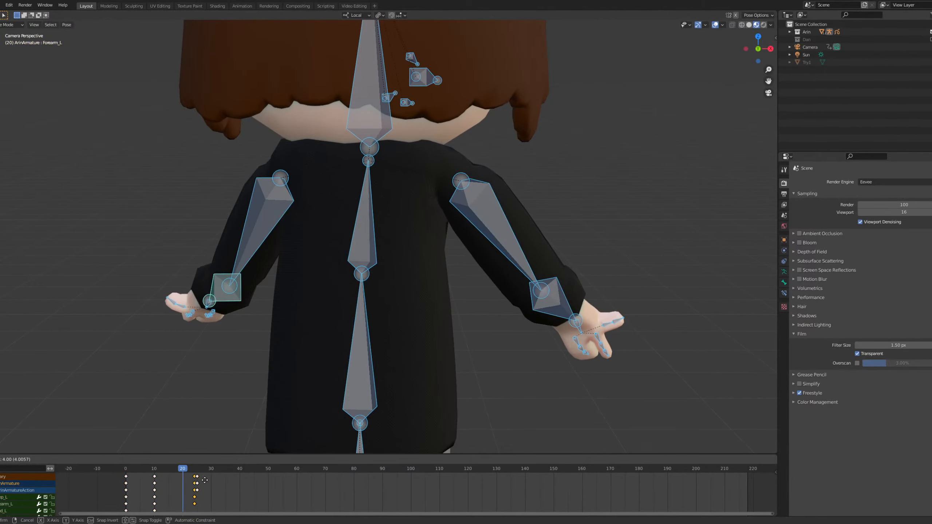
{"action": "left_click", "coordinate": [205, 483]}
{"action": "left_click", "coordinate": [197, 470]}
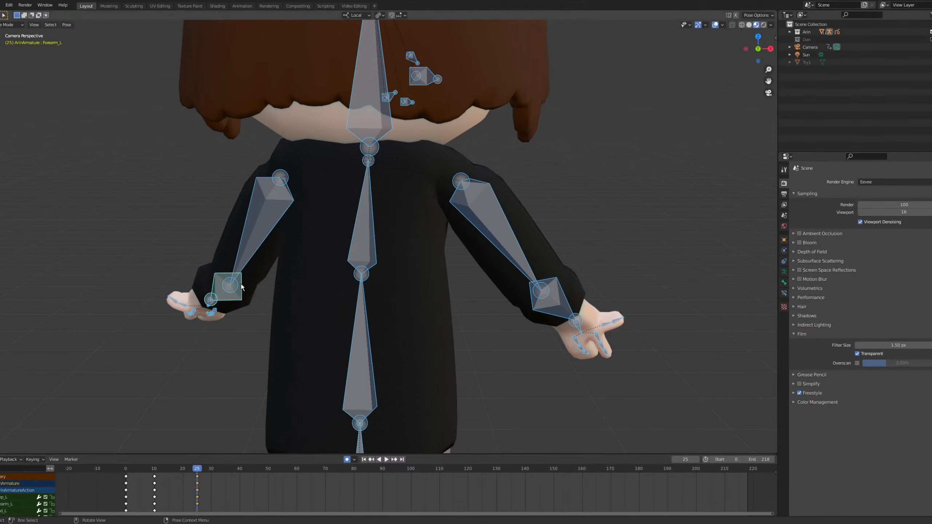
At frame 25, rotate only the right bicep bone -3.33° around local X, inward around local Z, and 7.57° around local Y.
{"action": "key", "text": "alt+a"}
{"action": "left_click", "coordinate": [498, 211]}
{"action": "key", "text": "r"}
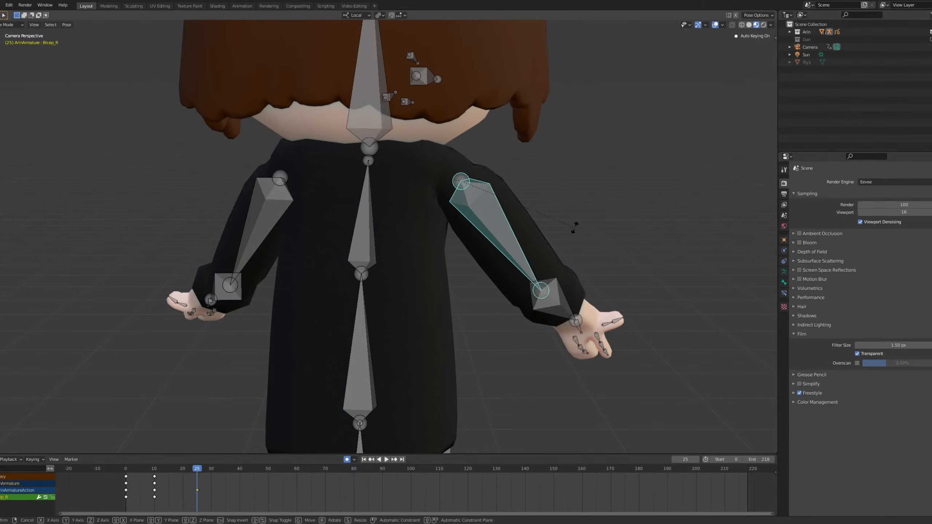
{"action": "key", "text": "x"}
{"action": "left_click", "coordinate": [571, 234]}
{"action": "key", "text": "r"}
{"action": "key", "text": "z"}
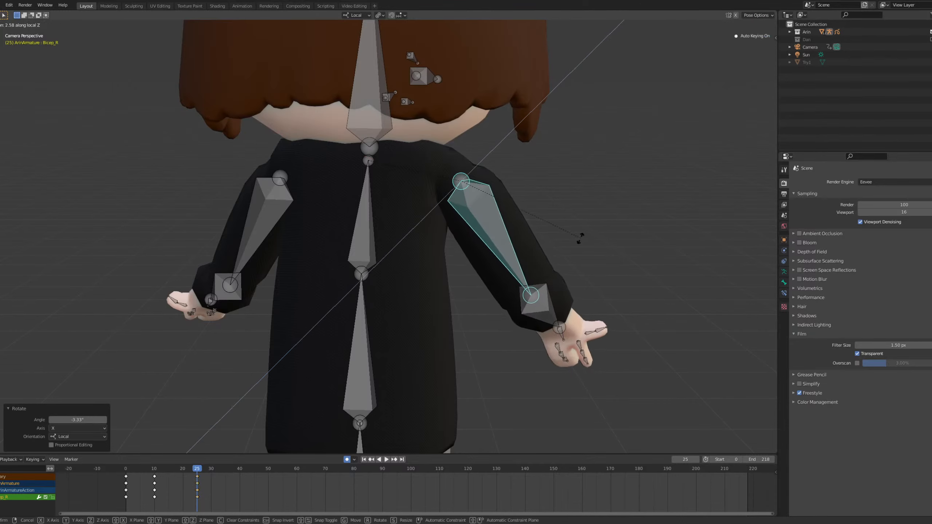
{"action": "key", "text": "z"}
{"action": "key", "text": "y"}
{"action": "left_click", "coordinate": [572, 272]}
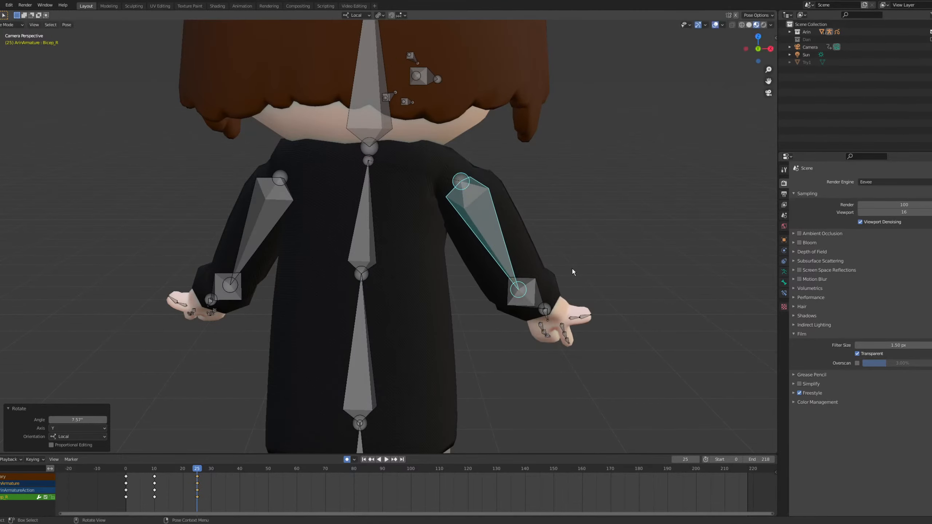
Rotate the head bone 3.08° around its local X axis at frame 25.
{"action": "left_click", "coordinate": [378, 121]}
{"action": "scroll", "coordinate": [404, 147], "scroll_direction": "down", "scroll_amount": 2}
{"action": "middle_click_drag", "start_coordinate": [439, 170], "coordinate": [418, 316], "text": "shift"}
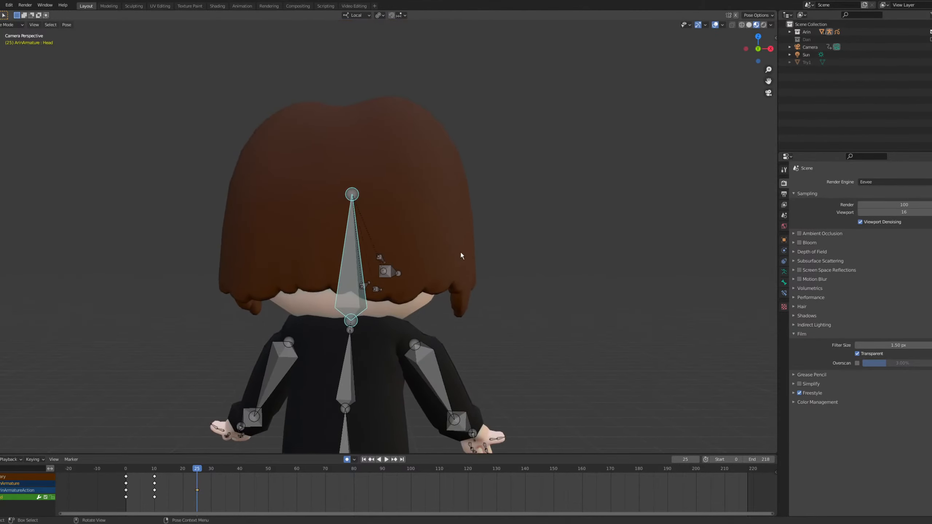
{"action": "key", "text": "r"}
{"action": "key", "text": "x"}
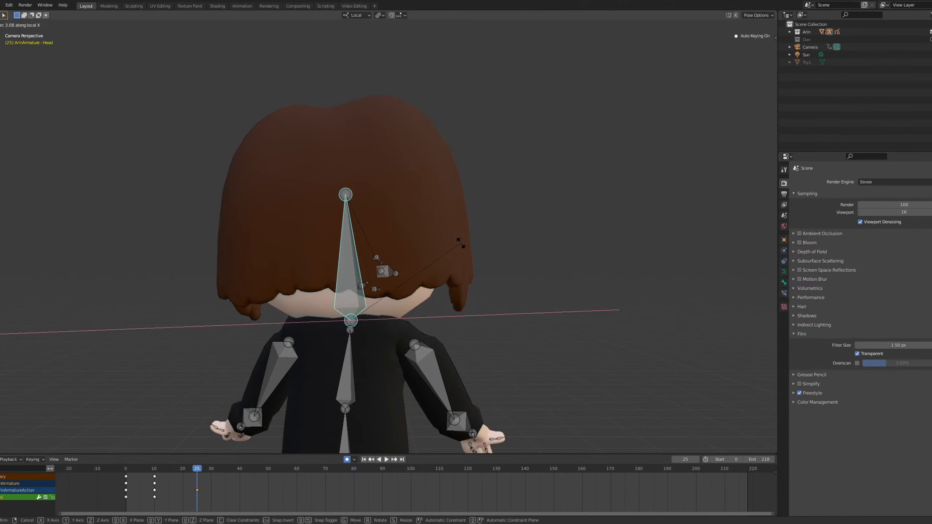
{"action": "left_click", "coordinate": [461, 242]}
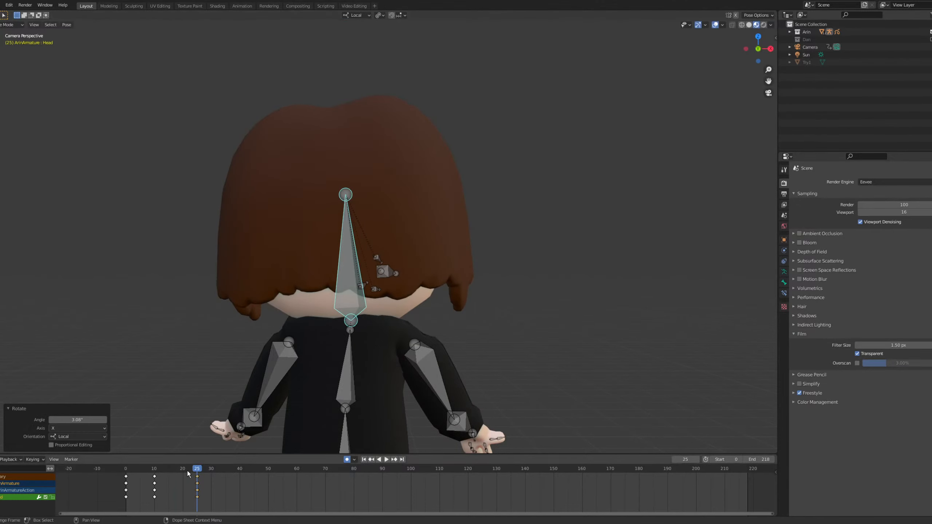
Play back the end of the movement, and replay the whole animation from frame 0.
{"action": "key", "text": "shift+Left"}
{"action": "key", "text": "space"}
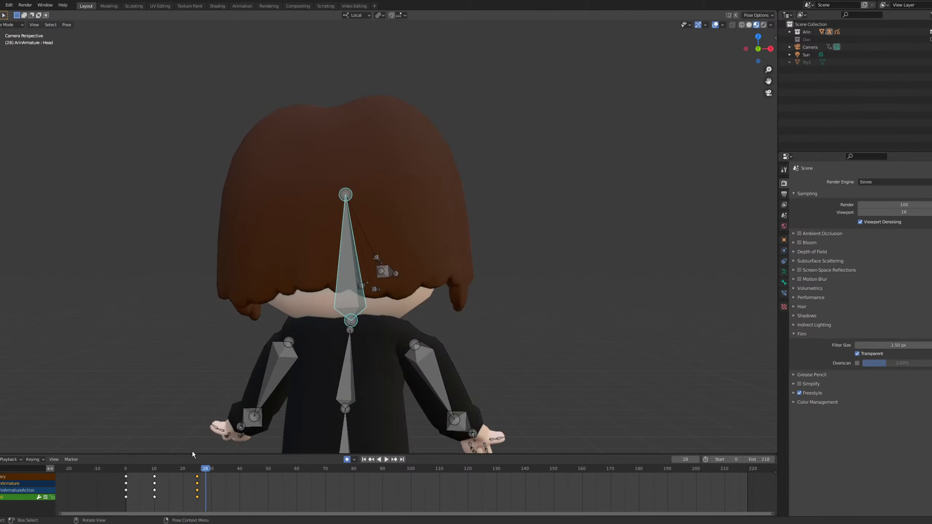
{"action": "left_click_drag", "start_coordinate": [200, 469], "coordinate": [121, 464]}
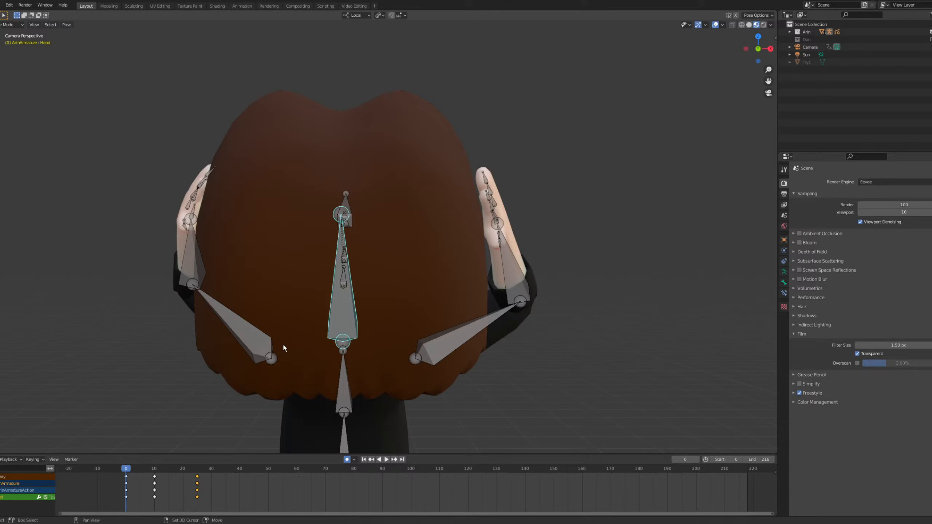
{"action": "key", "text": "space"}
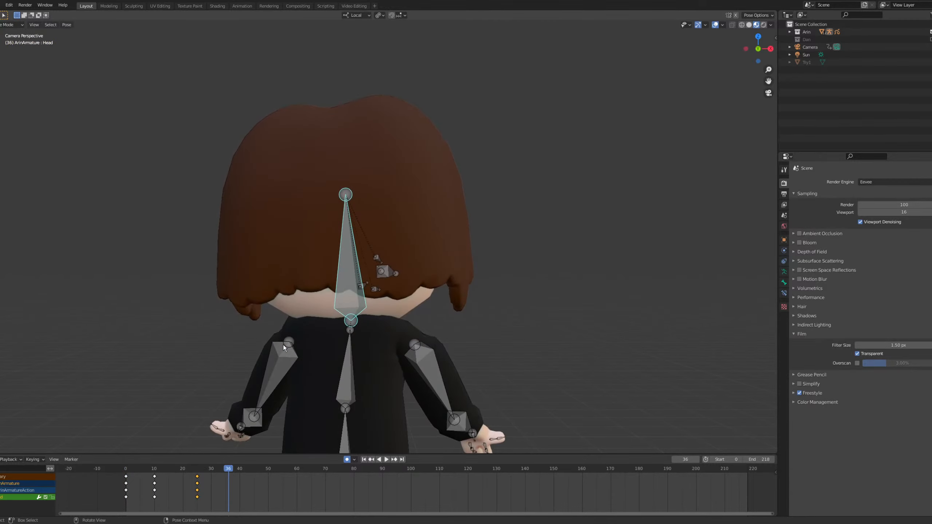
Select all bones, compare the poses at frames 10 and 25, and duplicate the frame-10 keyframes to frame 35.
{"action": "left_click", "coordinate": [223, 470]}
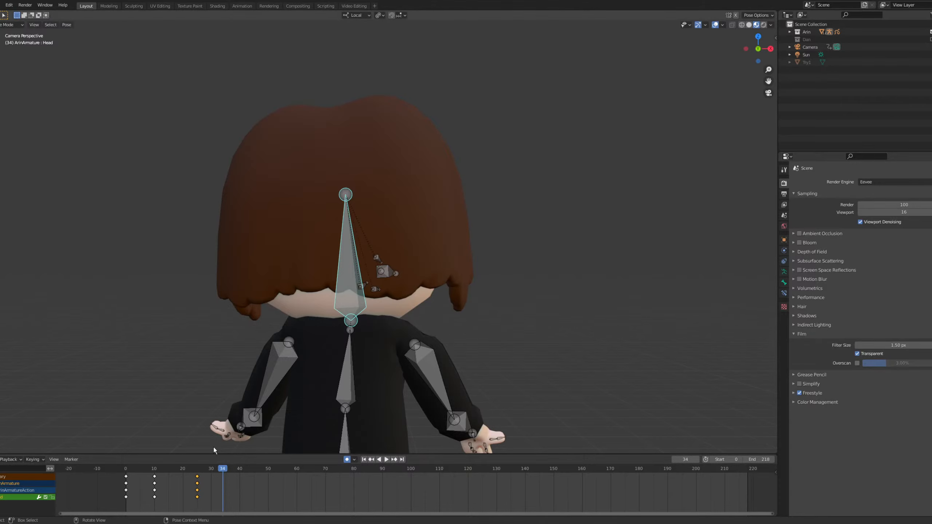
{"action": "left_click", "coordinate": [225, 470]}
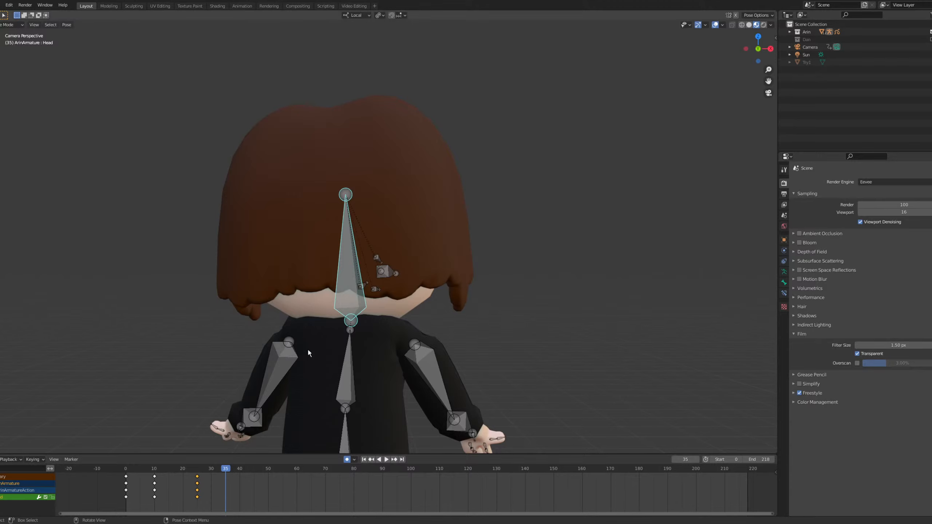
{"action": "key", "text": "a"}
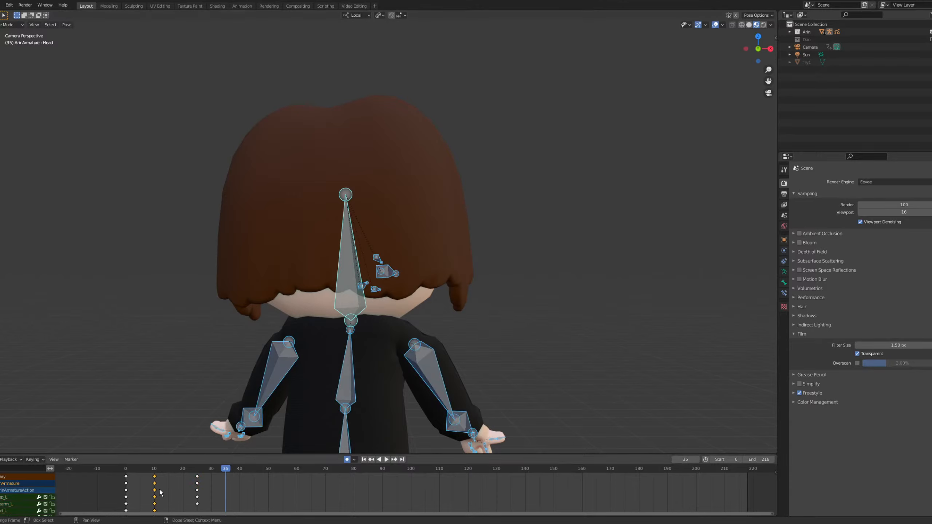
{"action": "left_click_drag", "start_coordinate": [159, 470], "coordinate": [154, 472]}
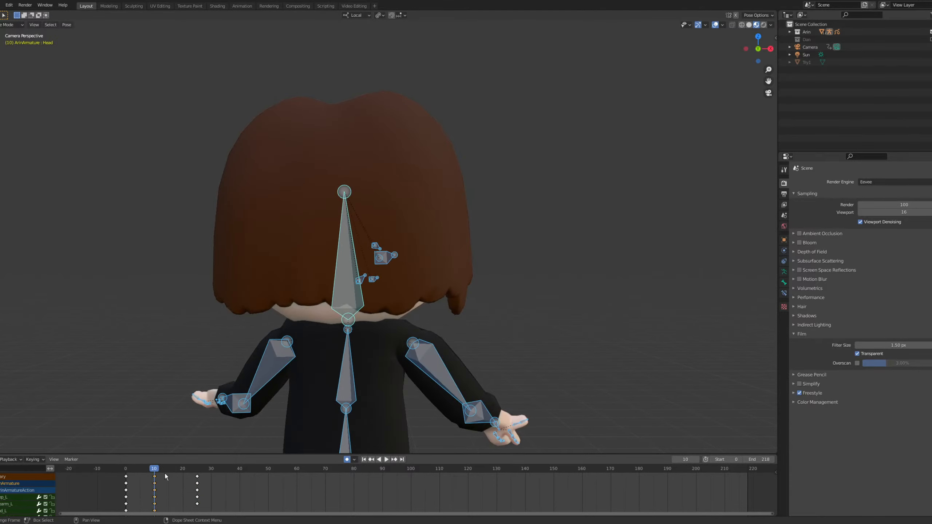
{"action": "left_click", "coordinate": [197, 469]}
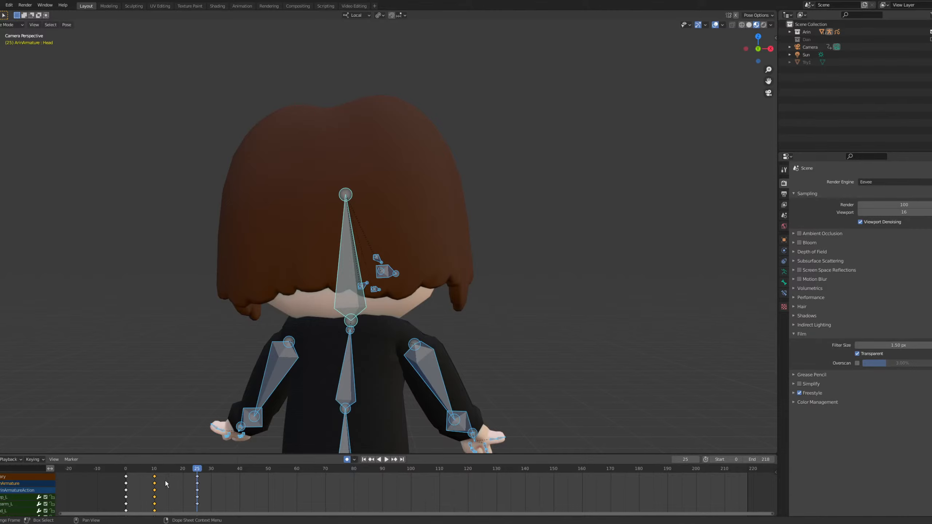
{"action": "left_click", "coordinate": [155, 477]}
{"action": "left_click_drag", "start_coordinate": [157, 480], "coordinate": [228, 484]}
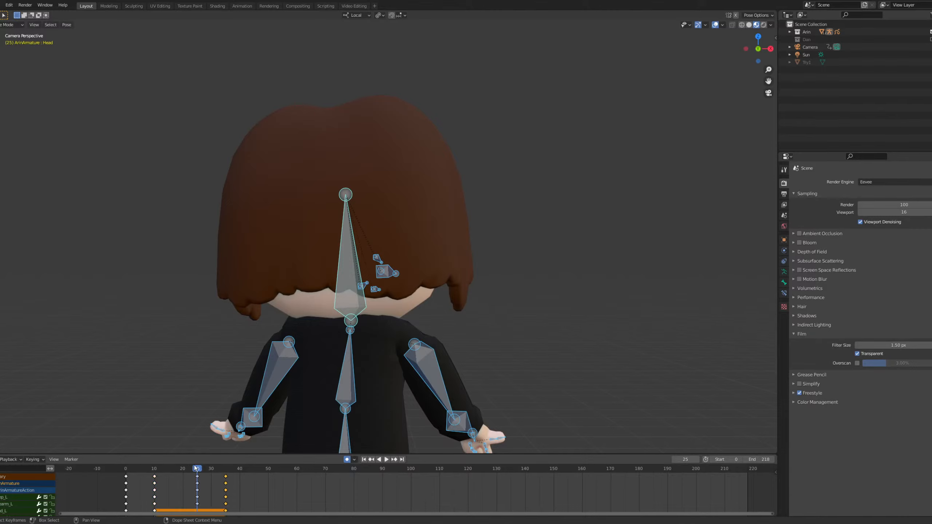
Play back the arm motion around frames 10, 25 and 35 to examine the timing and poses.
{"action": "key", "text": "Down"}
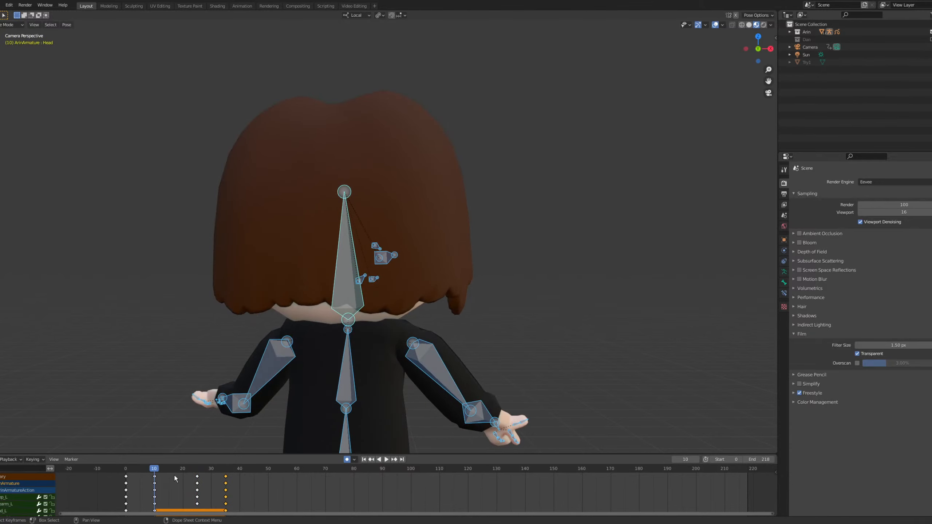
{"action": "key", "text": "space"}
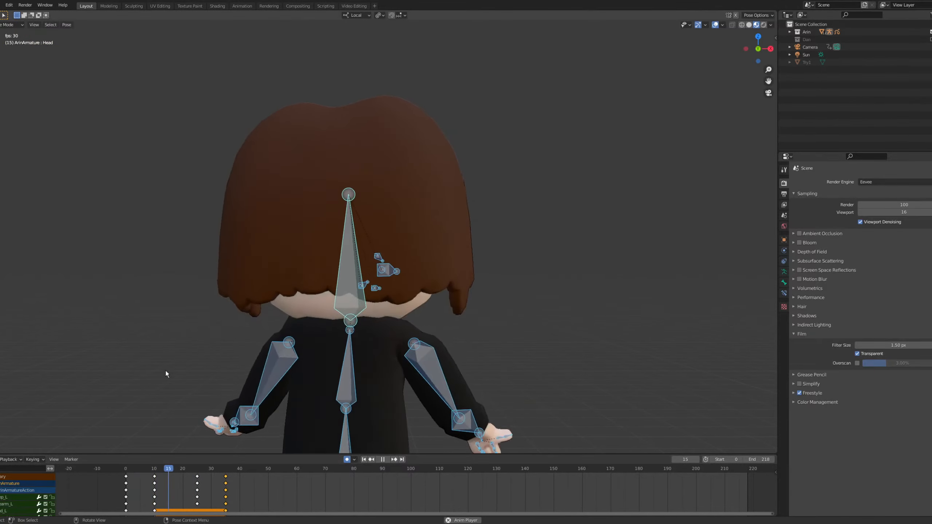
{"action": "key", "text": "space"}
{"action": "left_click_drag", "start_coordinate": [204, 469], "coordinate": [182, 469]}
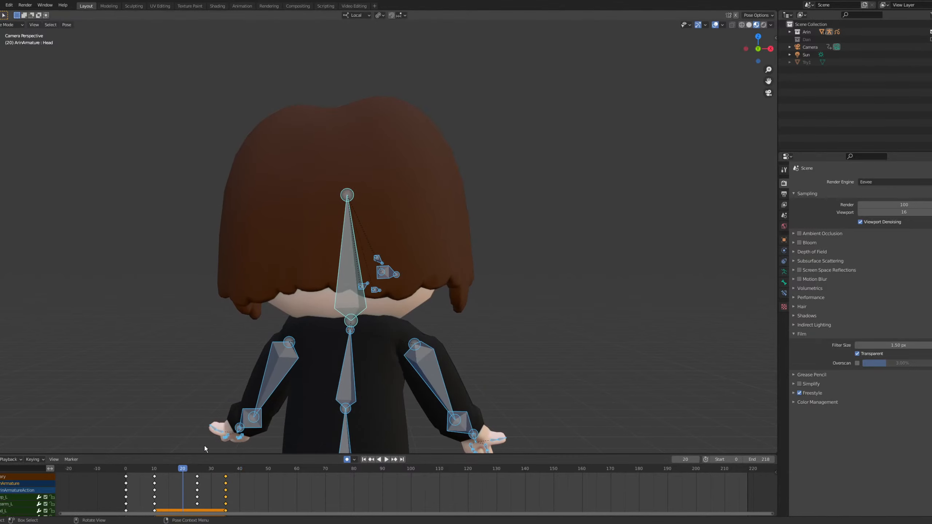
{"action": "key", "text": "space"}
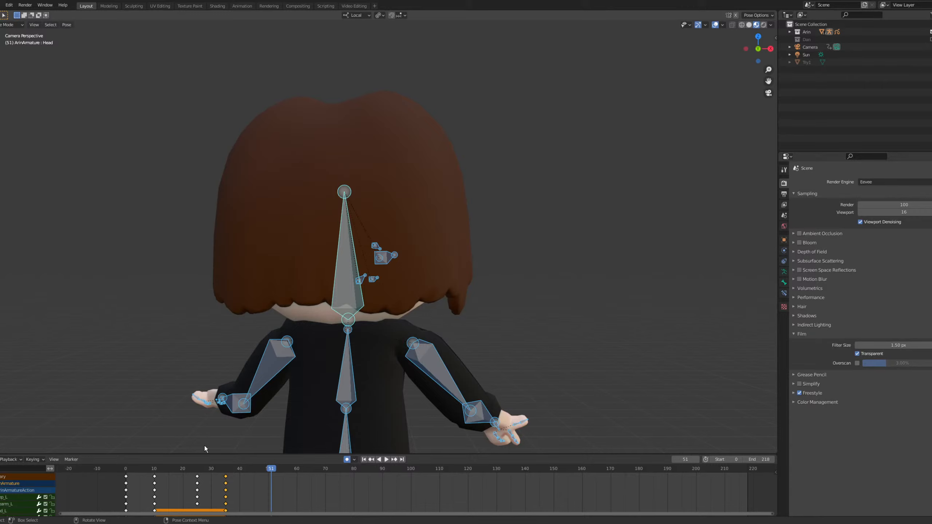
{"action": "key", "text": "Down"}
{"action": "left_click", "coordinate": [274, 374]}
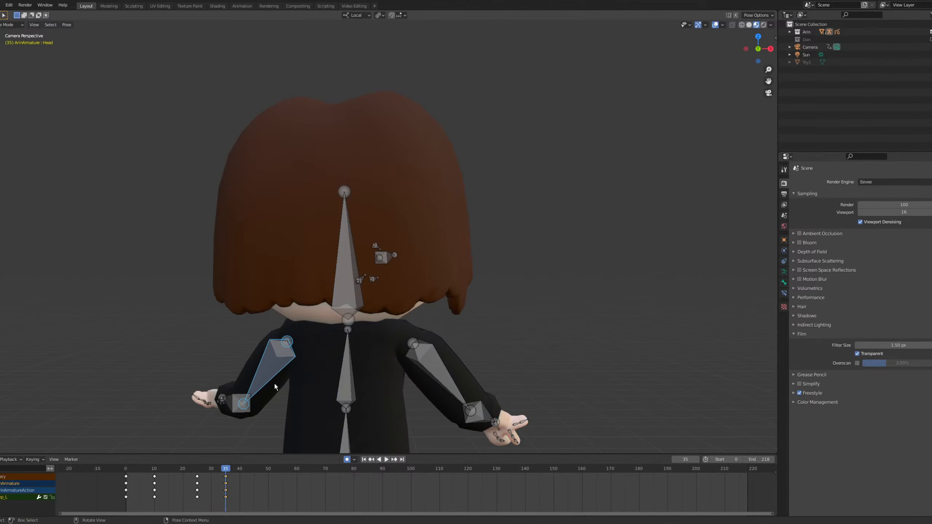
{"action": "left_click", "coordinate": [197, 470]}
{"action": "key", "text": "space"}
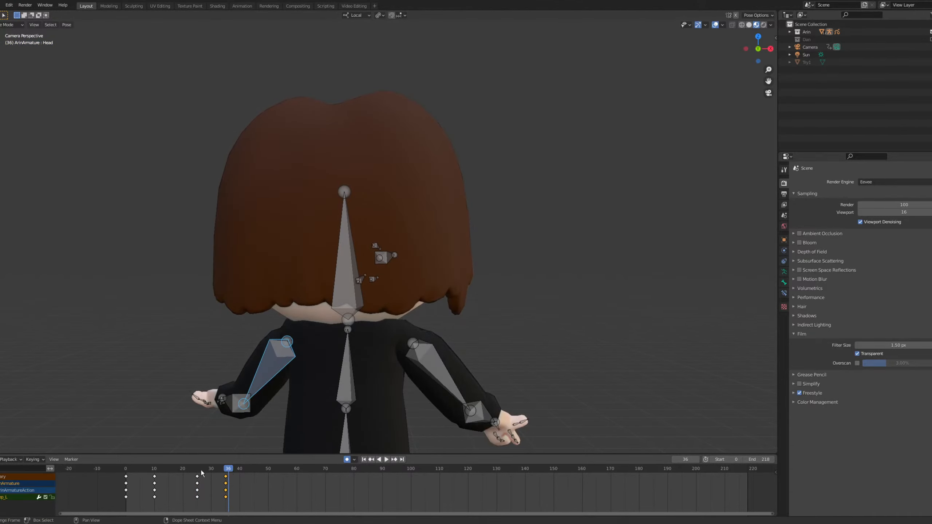
{"action": "key", "text": "space"}
Select all bones at frame 25 and auto-key their current pose with a zero move and a 0° rotation.
{"action": "key", "text": "a"}
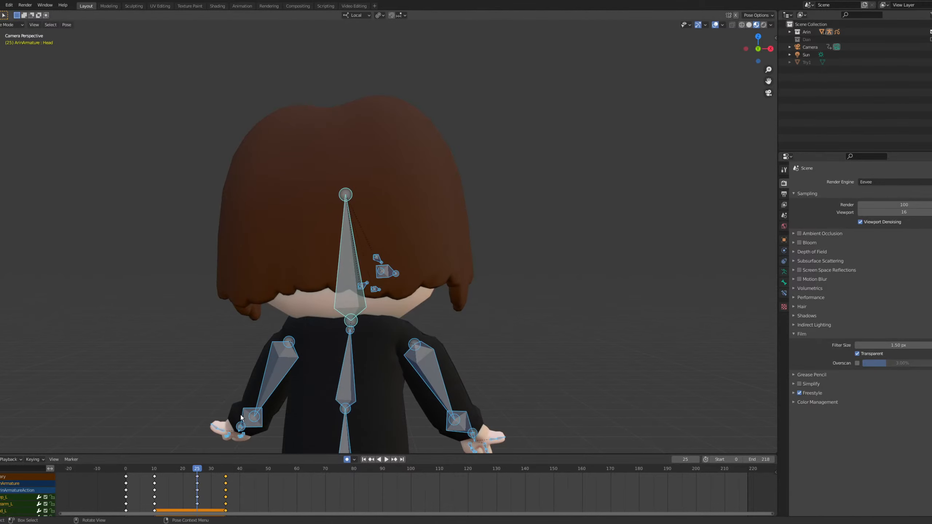
{"action": "key", "text": "g"}
{"action": "left_click", "coordinate": [241, 418]}
{"action": "key", "text": "r"}
{"action": "left_click", "coordinate": [241, 418]}
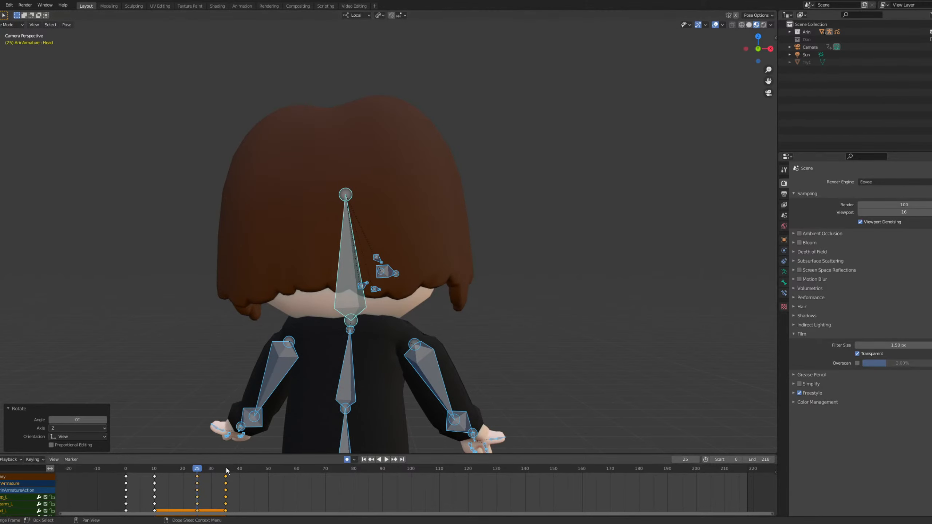
At frame 35, rotate the left bicep bone 11° around local X and -13.1° around local Z, and fine-tune it around local X.
{"action": "key", "text": "Up"}
{"action": "left_click", "coordinate": [266, 348]}
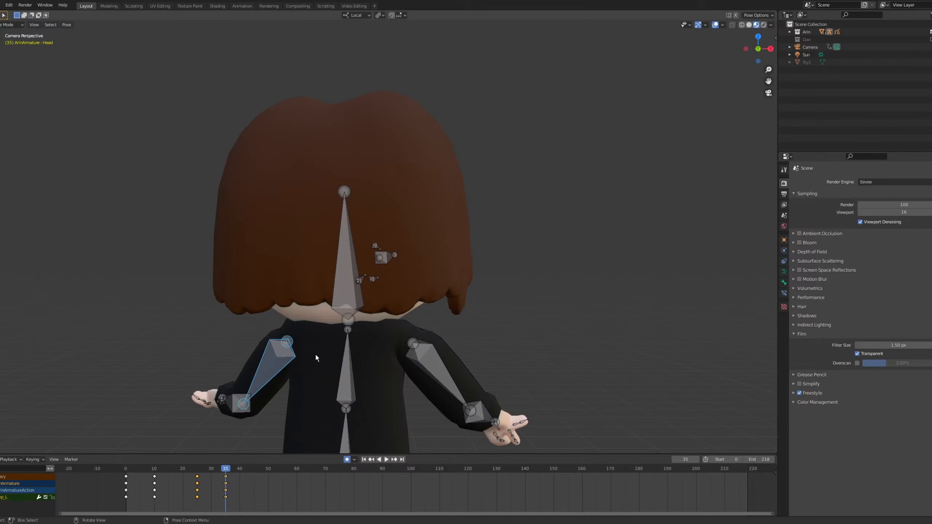
{"action": "key", "text": "g"}
{"action": "key", "text": "x"}
{"action": "key", "text": "Escape"}
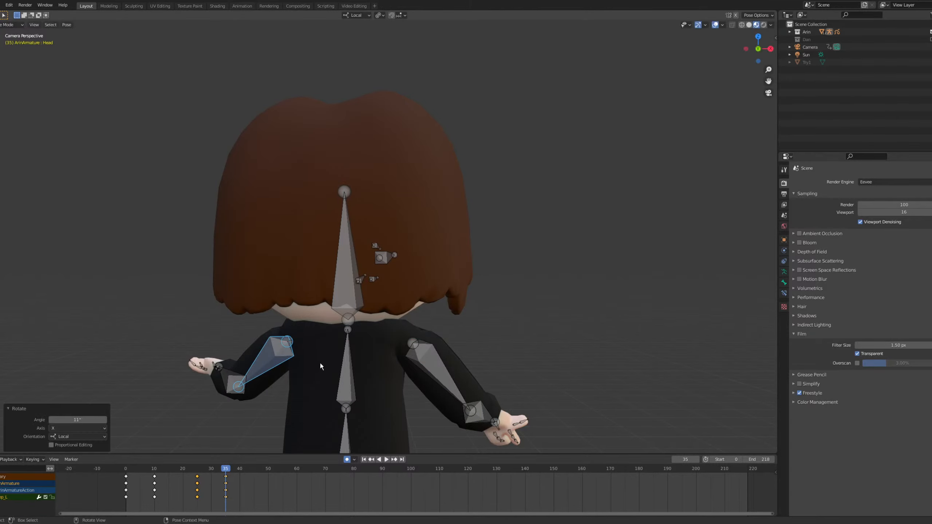
{"action": "key", "text": "r"}
{"action": "key", "text": "z"}
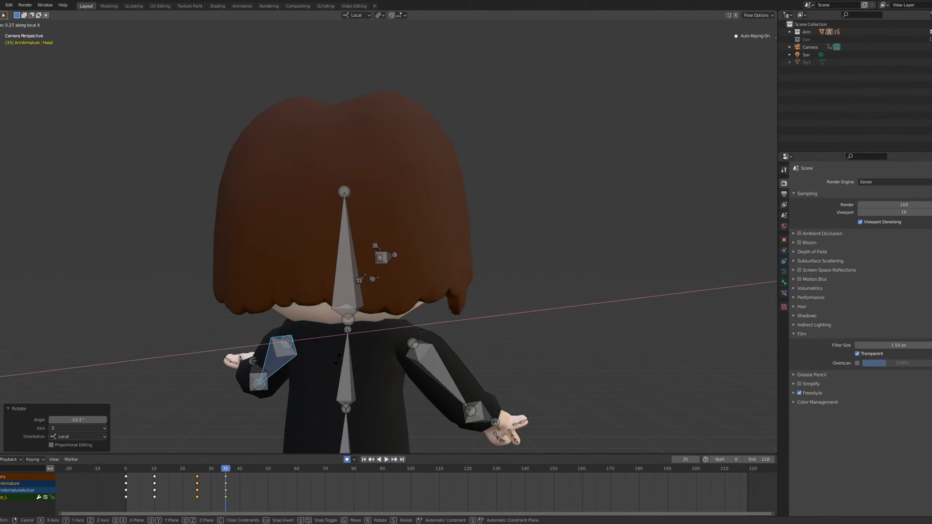
{"action": "left_click", "coordinate": [430, 368]}
At frame 35, rotate the right bicep bone 6.69° around local X, inward around local Z, 6.92° around local Y, and another 9.92° around X.
{"action": "left_click", "coordinate": [430, 367]}
{"action": "key", "text": "r"}
{"action": "key", "text": "x"}
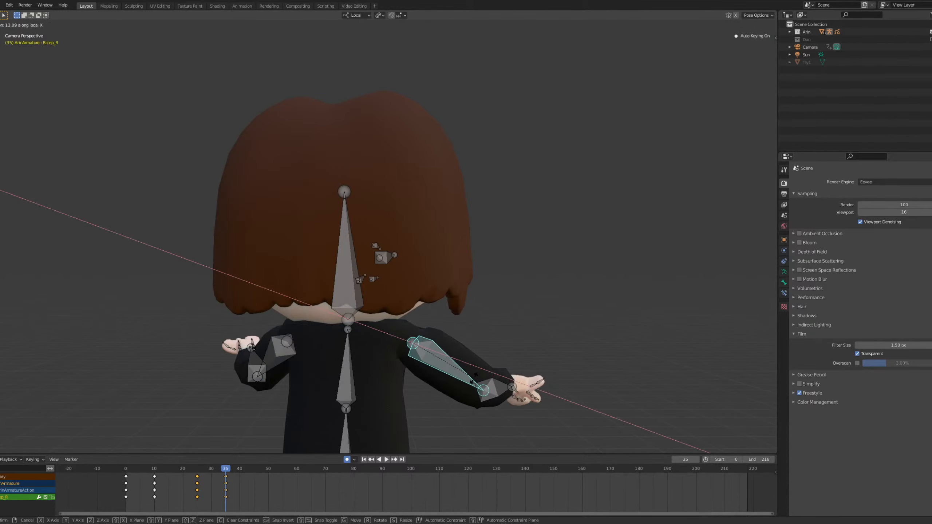
{"action": "left_click", "coordinate": [470, 392]}
{"action": "key", "text": "r"}
{"action": "key", "text": "z"}
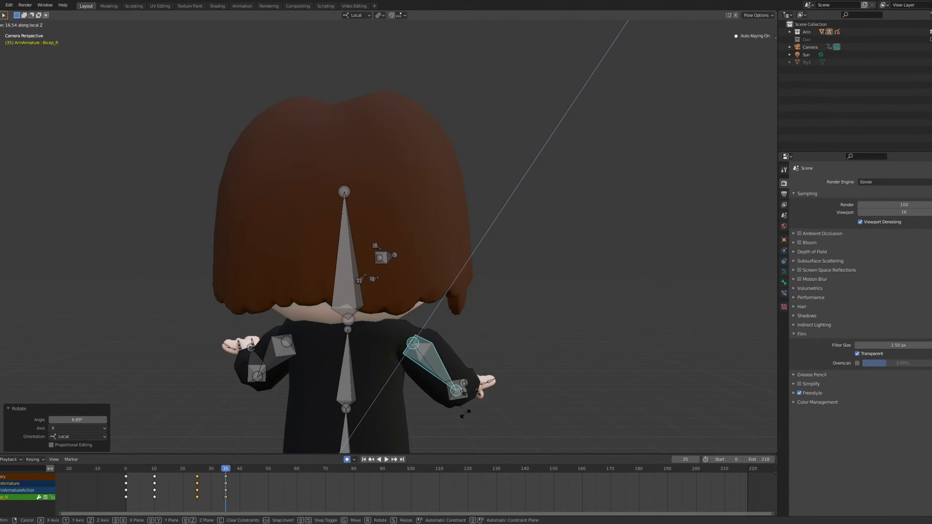
{"action": "key", "text": "y"}
{"action": "left_click", "coordinate": [476, 420]}
{"action": "key", "text": "r"}
{"action": "key", "text": "x"}
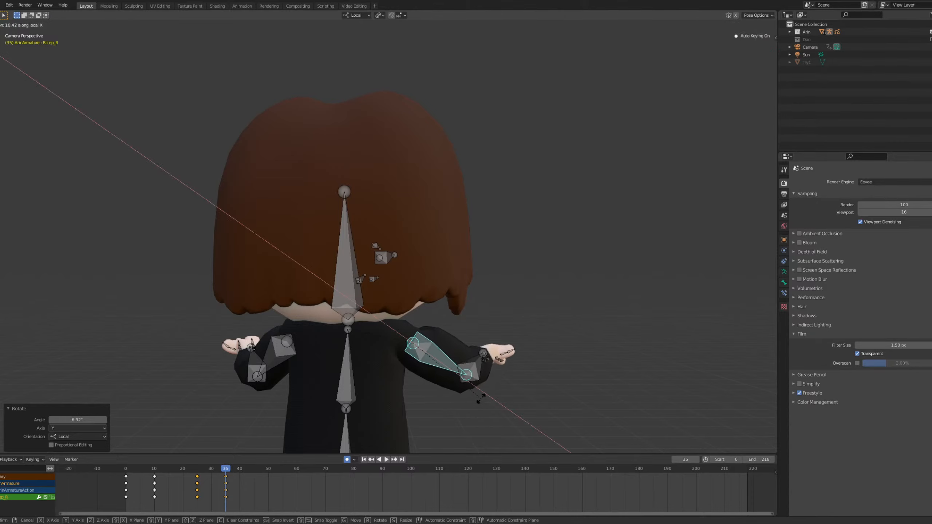
{"action": "left_click", "coordinate": [476, 396]}
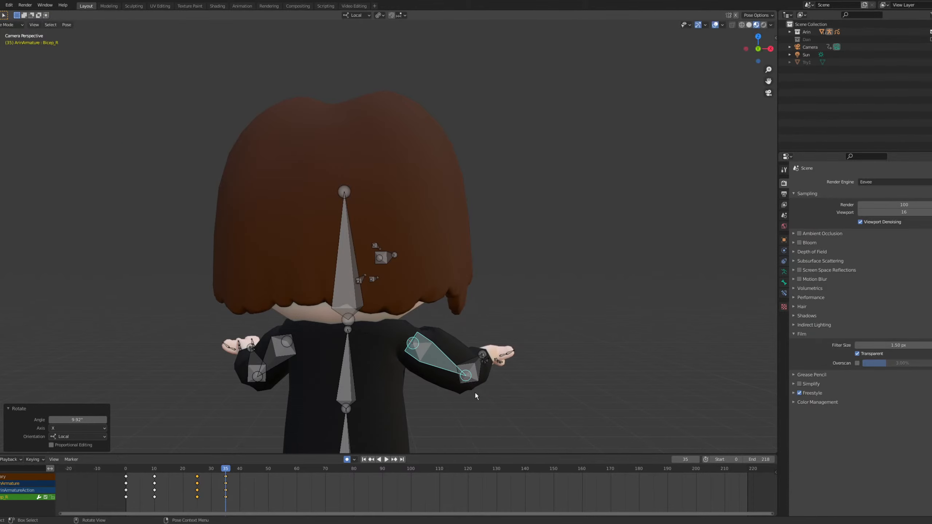
Rotate the Spine02 bone about -3° around its local X axis at frame 35.
{"action": "left_click", "coordinate": [347, 371]}
{"action": "key", "text": "r"}
{"action": "key", "text": "x"}
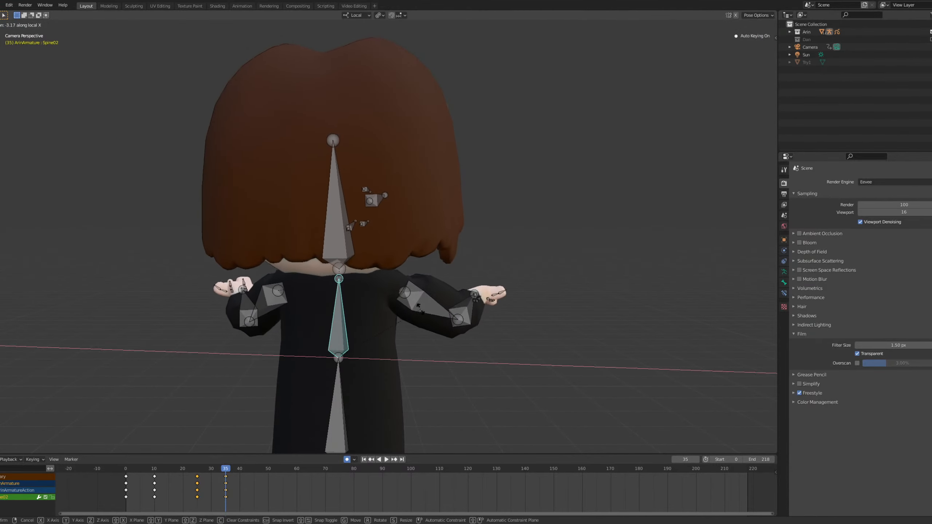
{"action": "left_click", "coordinate": [421, 310]}
At frame 35, rotate the head bone around local X, 5.31° around local Y, and -4.24° around local Z.
{"action": "left_click", "coordinate": [339, 206]}
{"action": "key", "text": "r"}
{"action": "key", "text": "x"}
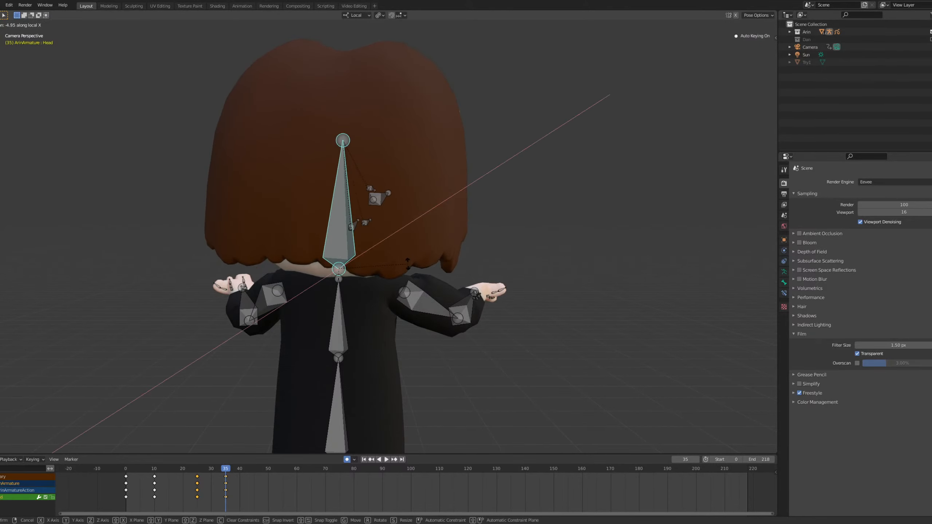
{"action": "left_click", "coordinate": [411, 262]}
{"action": "key", "text": "r"}
{"action": "key", "text": "z"}
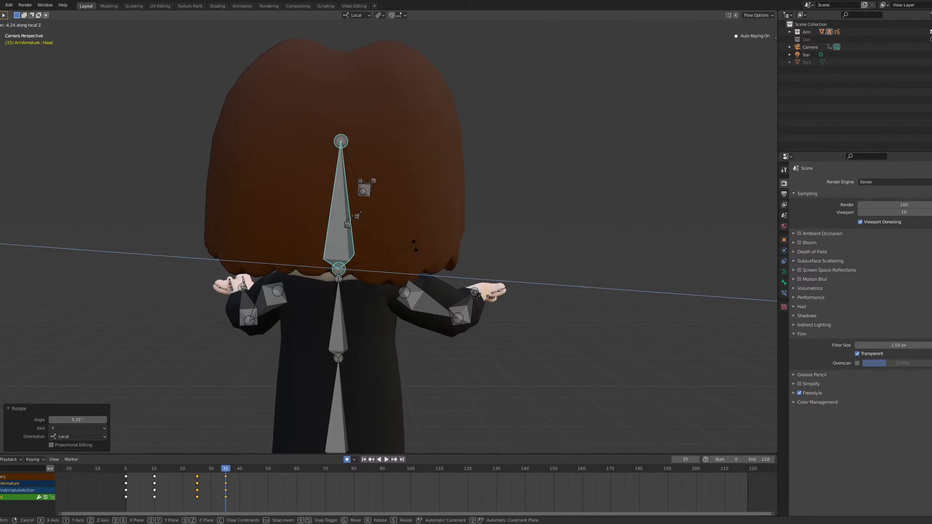
{"action": "left_click", "coordinate": [415, 249]}
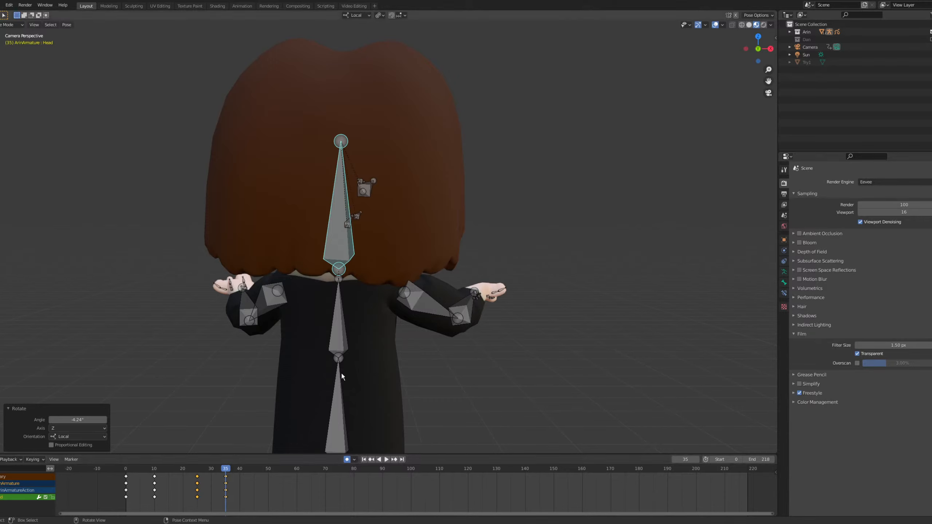
Rotate the lower spine bone about -2° around its local X axis at frame 35.
{"action": "left_click", "coordinate": [334, 393]}
{"action": "key", "text": "r"}
{"action": "key", "text": "z"}
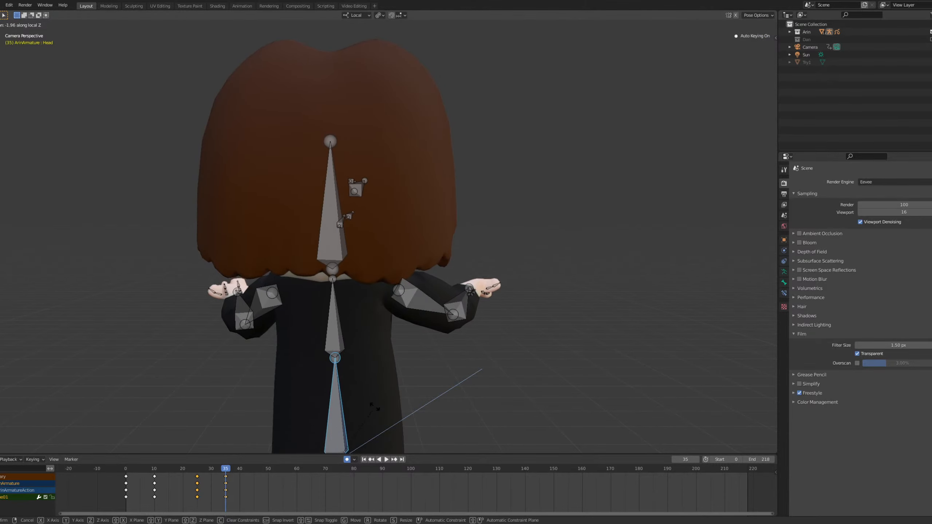
{"action": "key", "text": "x"}
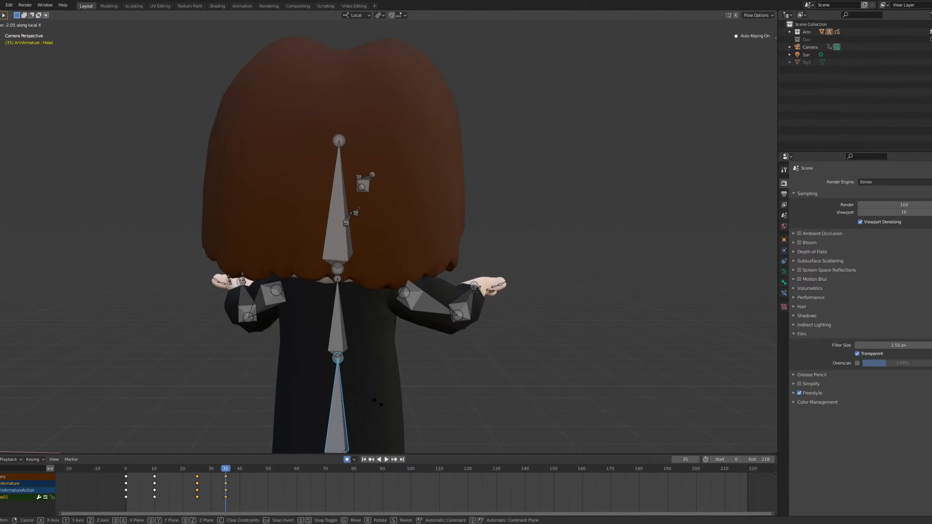
{"action": "left_click", "coordinate": [378, 403]}
Play back the animation from the start, and recheck the transition from frame 25 to frame 35.
{"action": "left_click", "coordinate": [171, 467]}
{"action": "key", "text": "space"}
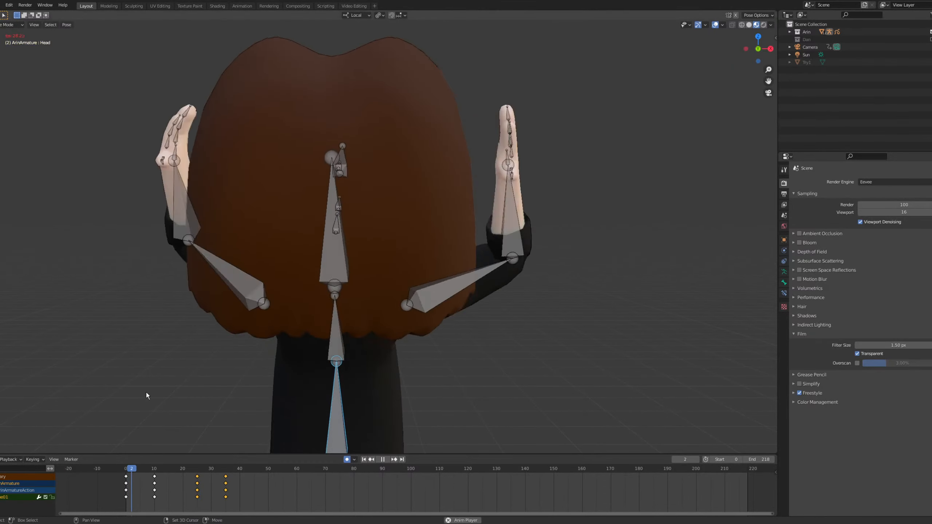
{"action": "key", "text": "space"}
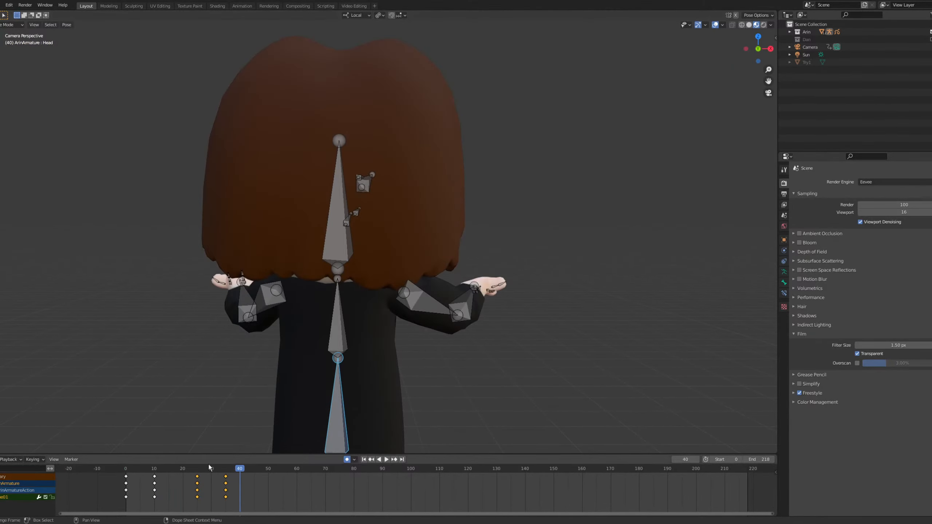
{"action": "left_click_drag", "start_coordinate": [187, 468], "coordinate": [212, 470]}
{"action": "key", "text": "space"}
{"action": "key", "text": "space"}
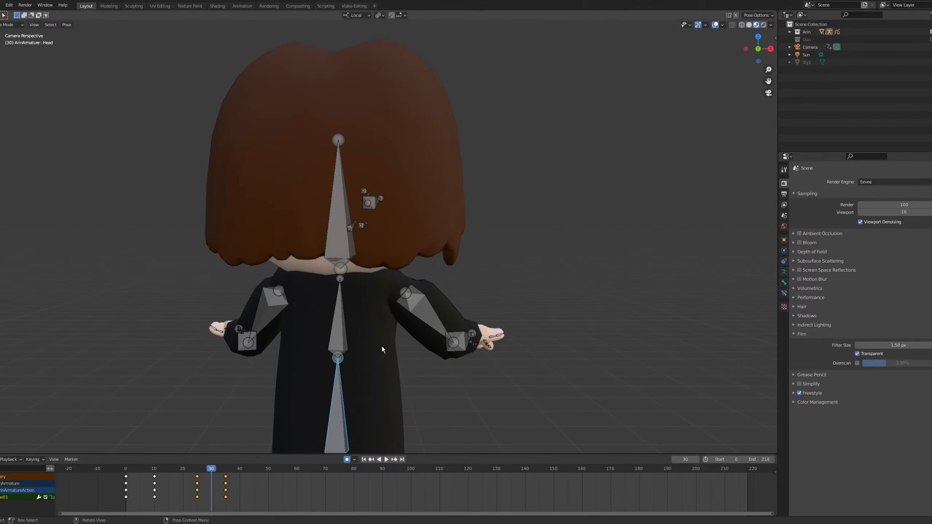
Select all bones and move their frame-35 keyframes to frame 32.
{"action": "key", "text": "a"}
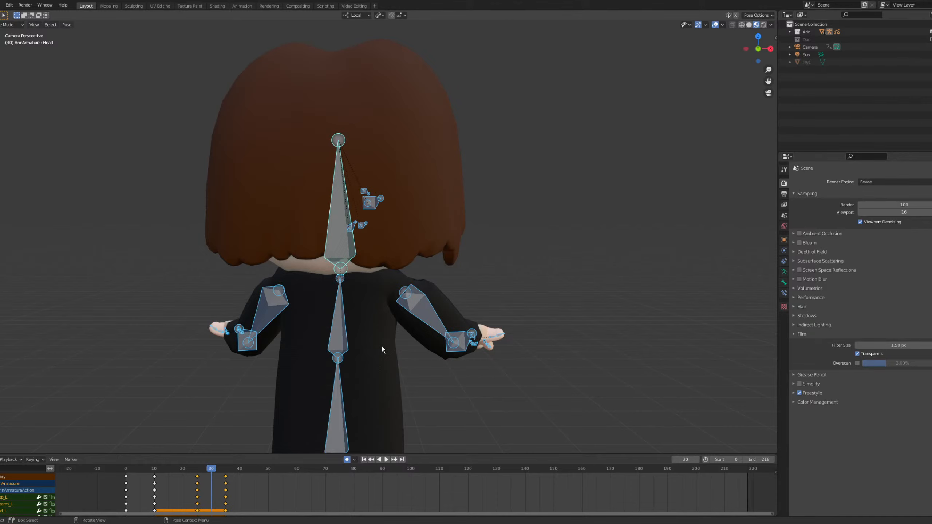
{"action": "left_click", "coordinate": [226, 489]}
{"action": "key", "text": "g"}
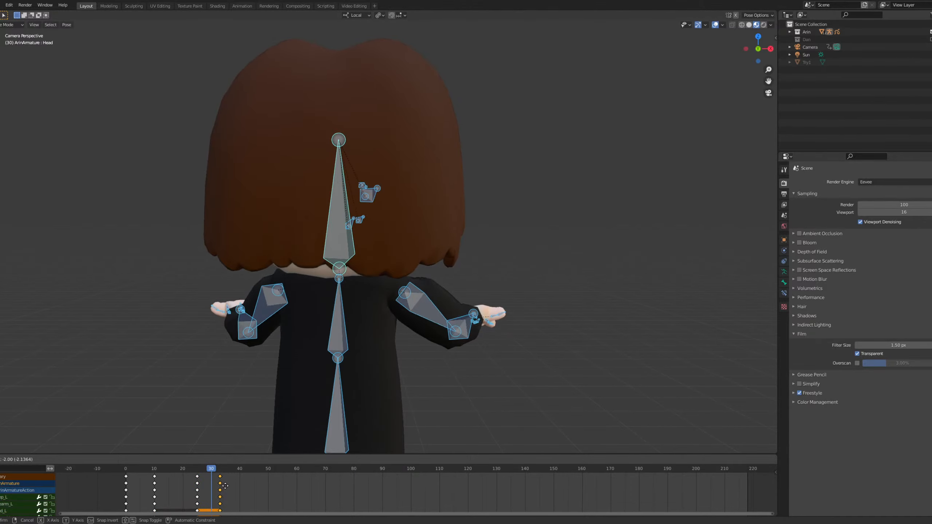
{"action": "left_click", "coordinate": [221, 485]}
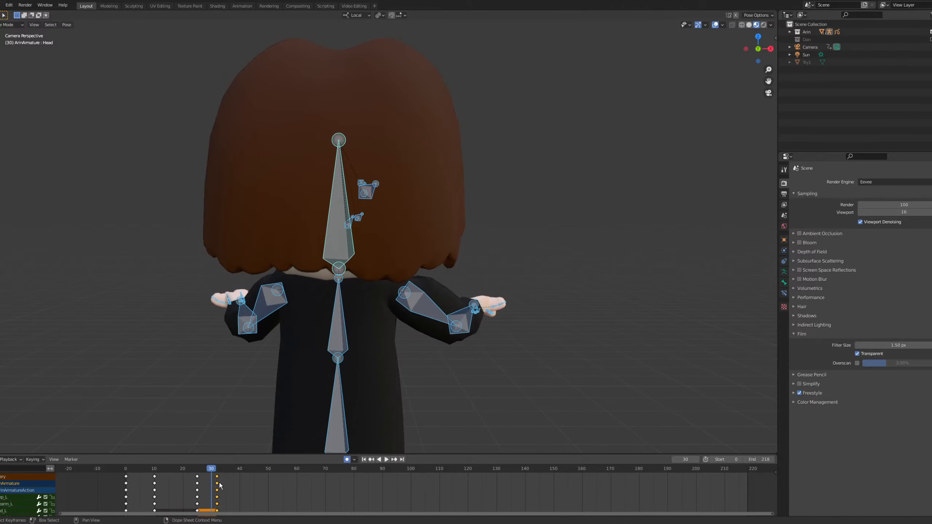
Play back the retimed animation from frame 0, examine the pose at frame 32, and return to frame 0.
{"action": "left_click_drag", "start_coordinate": [195, 467], "coordinate": [126, 455]}
{"action": "key", "text": "space"}
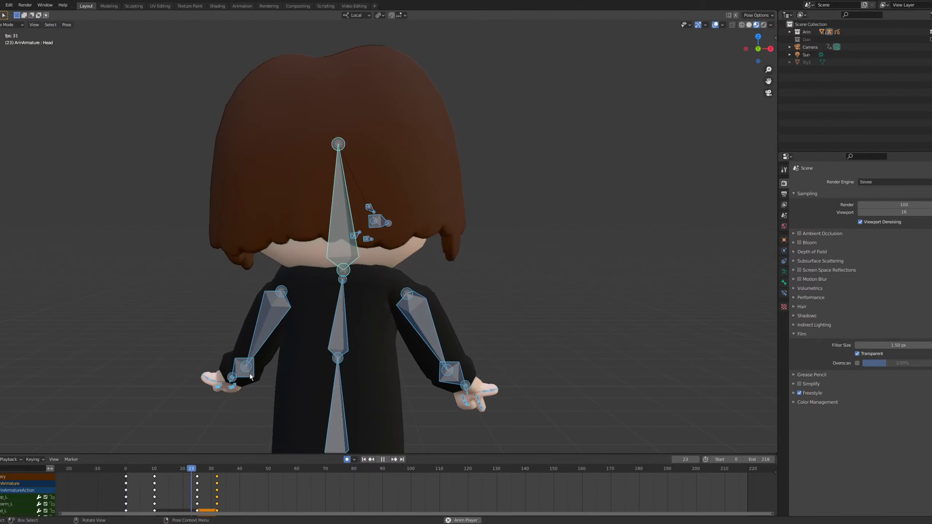
{"action": "left_click", "coordinate": [214, 470]}
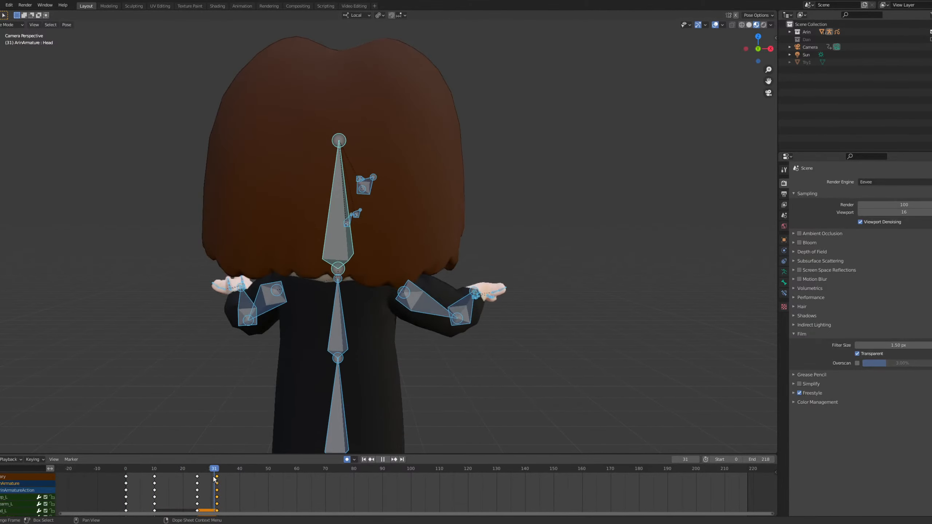
{"action": "key", "text": "space"}
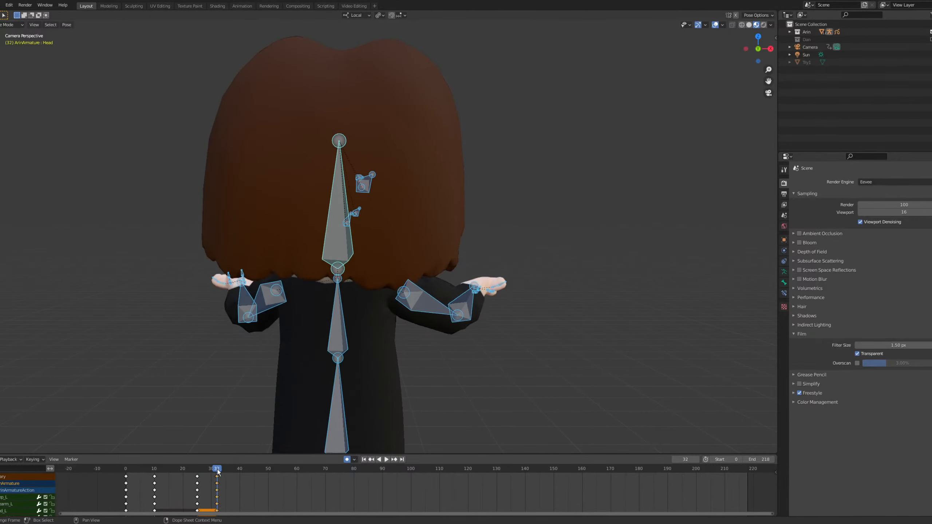
{"action": "left_click_drag", "start_coordinate": [215, 471], "coordinate": [84, 468]}
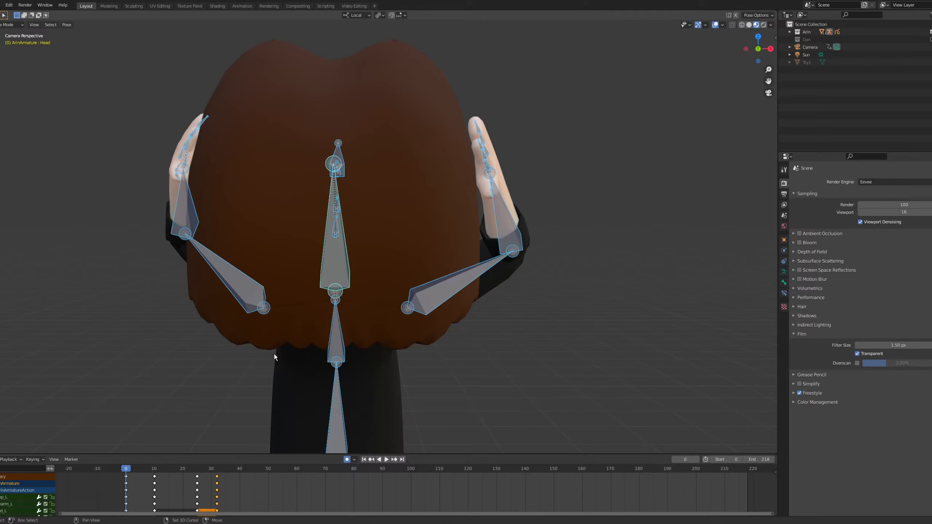
Duplicate the frame-25 keyframes of all bones to frame 42, and play back the animation.
{"action": "left_click_drag", "start_coordinate": [140, 469], "coordinate": [245, 478]}
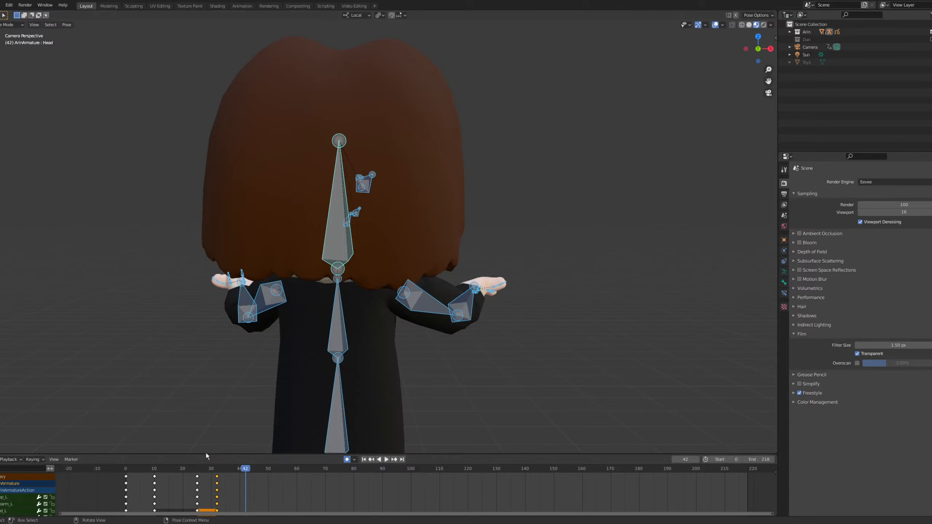
{"action": "left_click", "coordinate": [197, 477]}
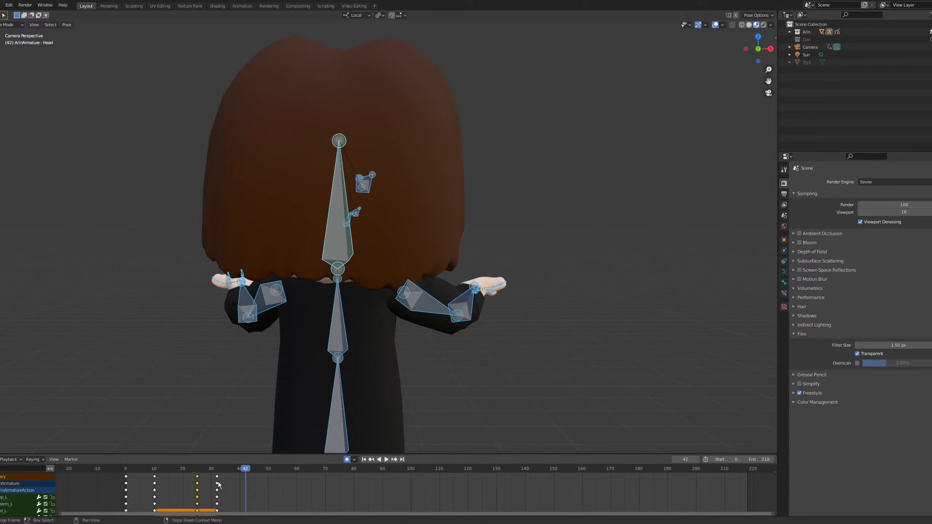
{"action": "key", "text": "shift+d"}
{"action": "left_click", "coordinate": [283, 491]}
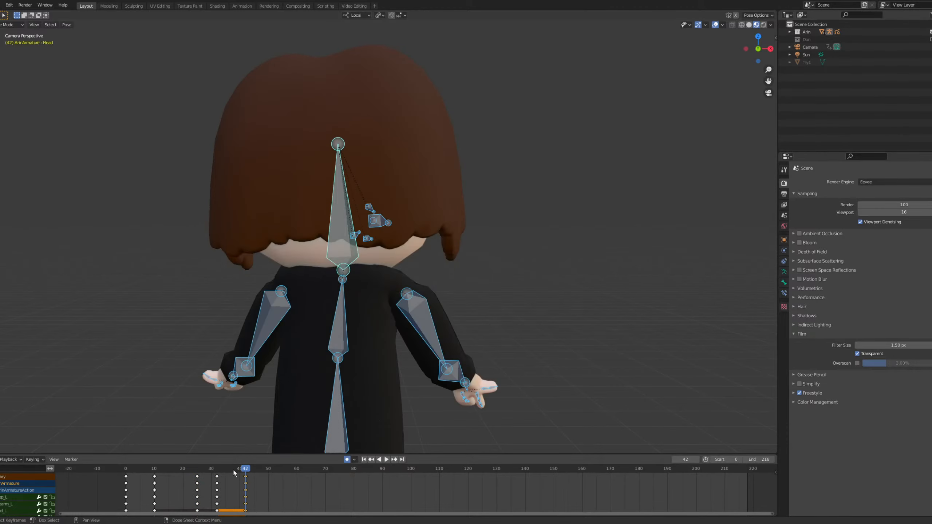
{"action": "left_click", "coordinate": [148, 472]}
{"action": "key", "text": "space"}
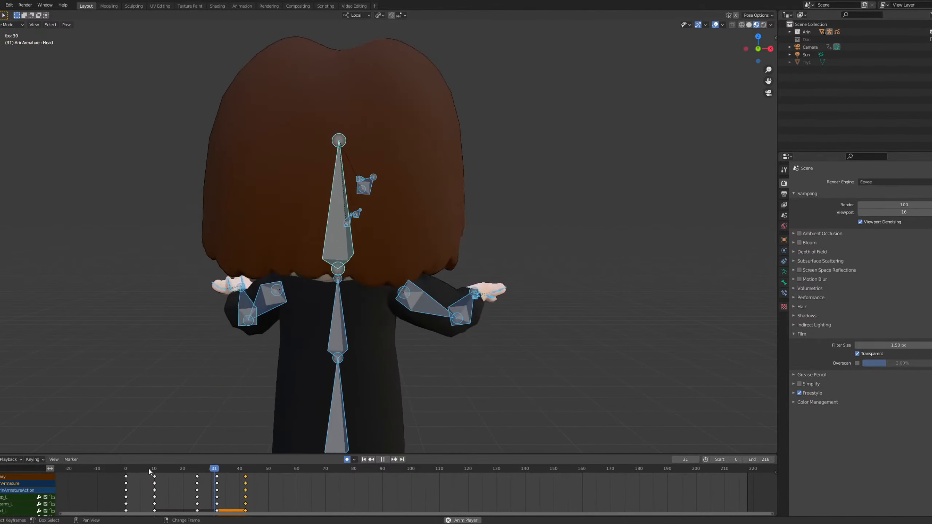
At frame 35, rotate the left upper-arm bone about its local X, Y (-4.54°) and Z (2.17°) axes to raise it.
{"action": "key", "text": "space"}
{"action": "left_click_drag", "start_coordinate": [212, 471], "coordinate": [226, 473]}
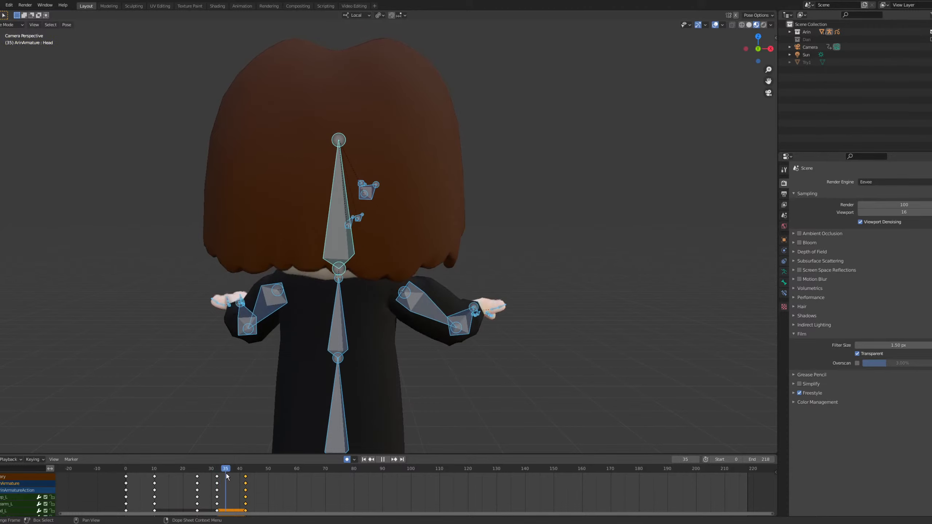
{"action": "left_click", "coordinate": [284, 311]}
{"action": "key", "text": "r"}
{"action": "key", "text": "x"}
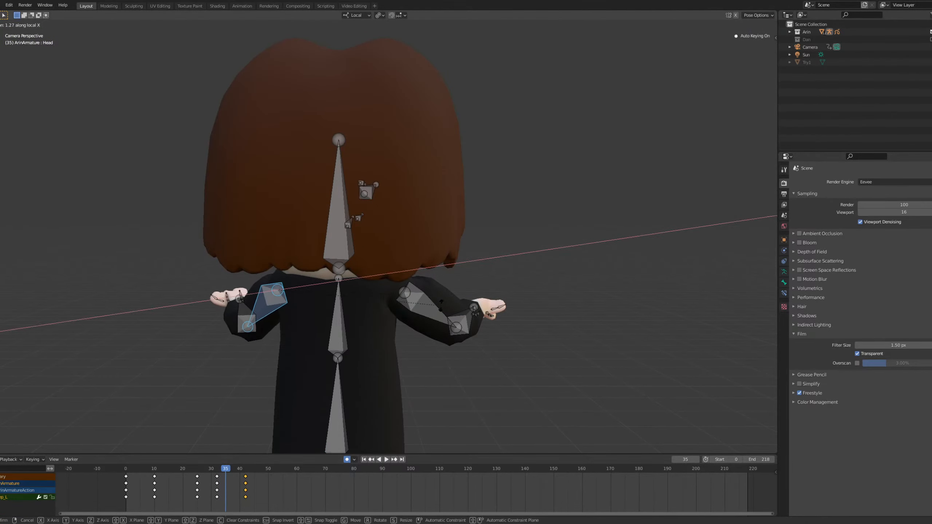
{"action": "left_click", "coordinate": [441, 307]}
{"action": "key", "text": "r"}
{"action": "key", "text": "y"}
{"action": "left_click", "coordinate": [457, 304]}
{"action": "key", "text": "r"}
{"action": "key", "text": "z"}
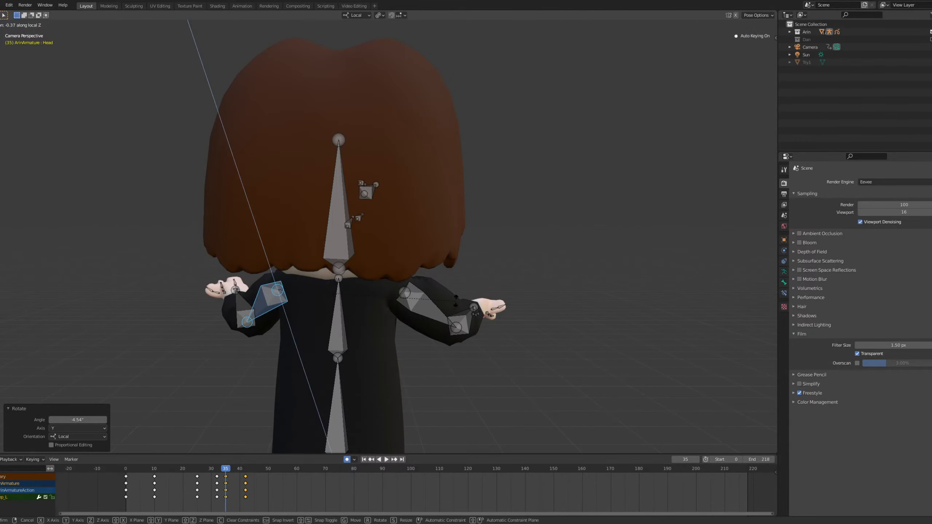
{"action": "left_click", "coordinate": [434, 307]}
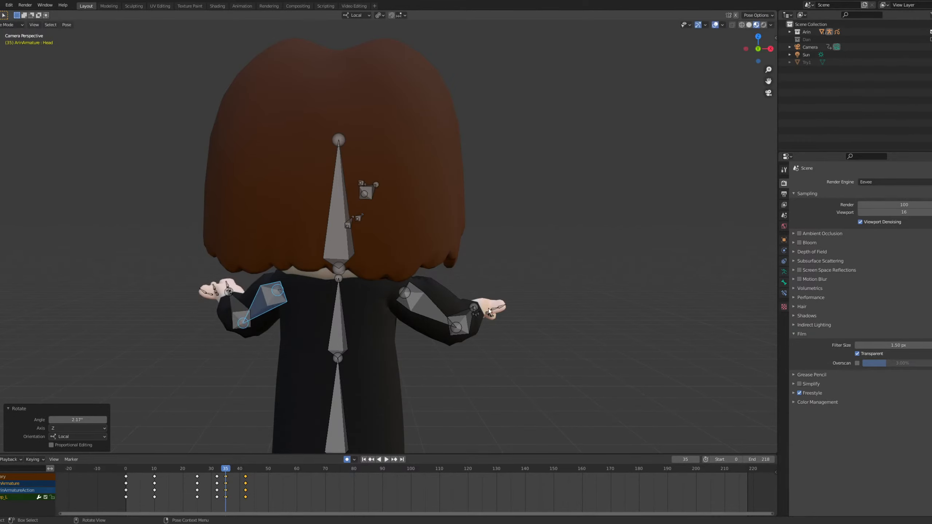
Adjust the right upper-arm bone at frame 35 by rotating it about its local X, Z and Y axes, finishing with 1.91° on Y.
{"action": "left_click", "coordinate": [433, 309]}
{"action": "key", "text": "r"}
{"action": "key", "text": "y"}
{"action": "left_click", "coordinate": [517, 317]}
{"action": "key", "text": "r"}
{"action": "key", "text": "x"}
{"action": "left_click", "coordinate": [522, 321]}
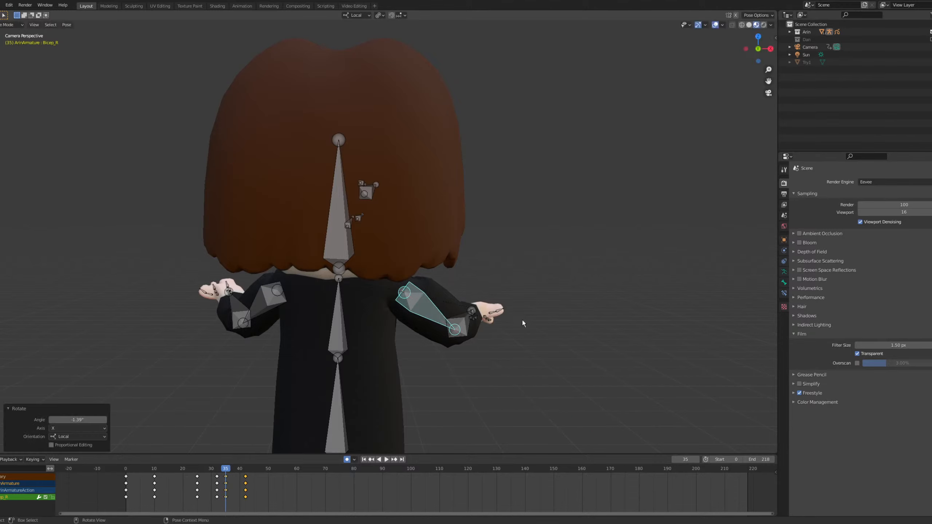
{"action": "key", "text": "r"}
{"action": "key", "text": "z"}
{"action": "left_click", "coordinate": [526, 323]}
{"action": "key", "text": "r"}
{"action": "key", "text": "y"}
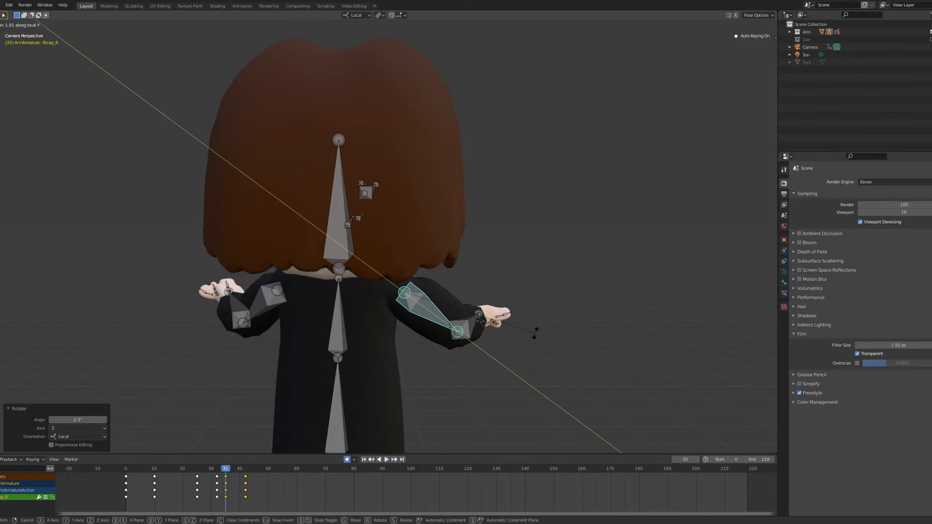
{"action": "left_click", "coordinate": [535, 335]}
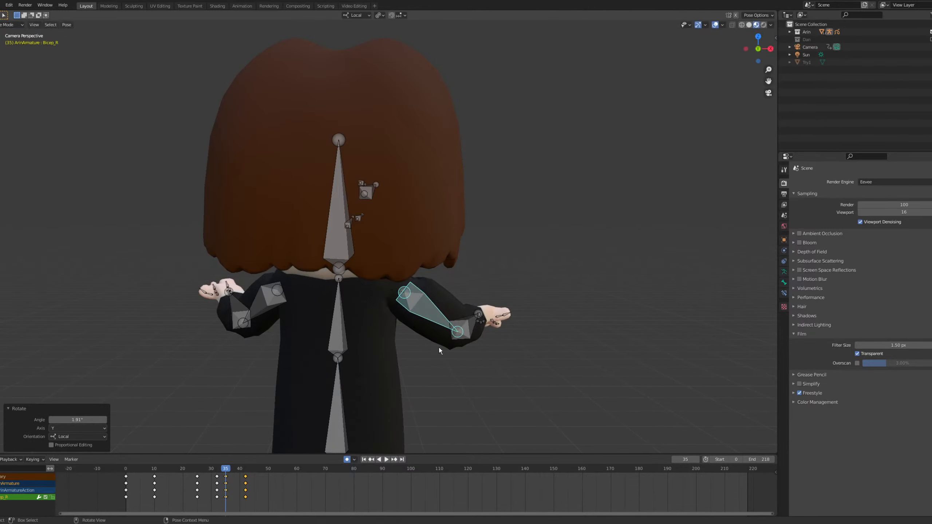
Tilt the head bone about 1.7° to the left in the camera view at frame 35.
{"action": "left_click", "coordinate": [363, 256]}
{"action": "key", "text": "r"}
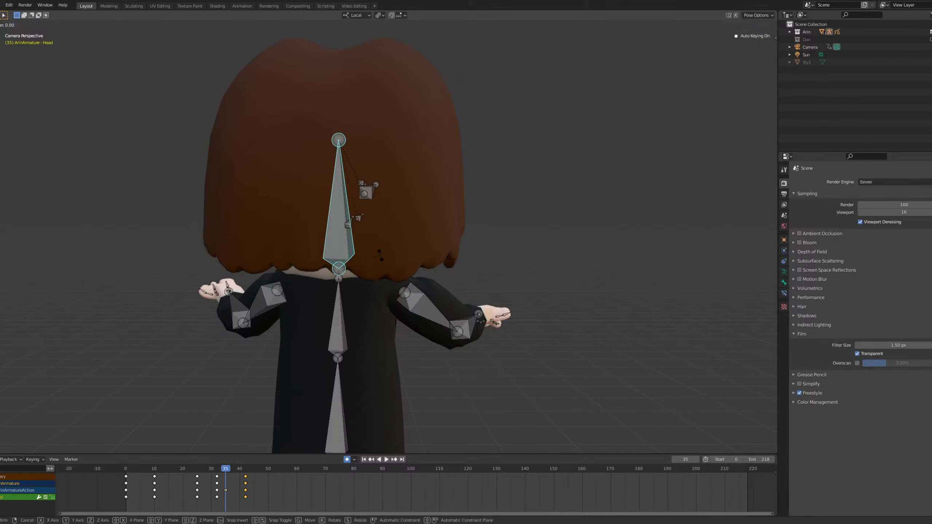
{"action": "left_click", "coordinate": [381, 254]}
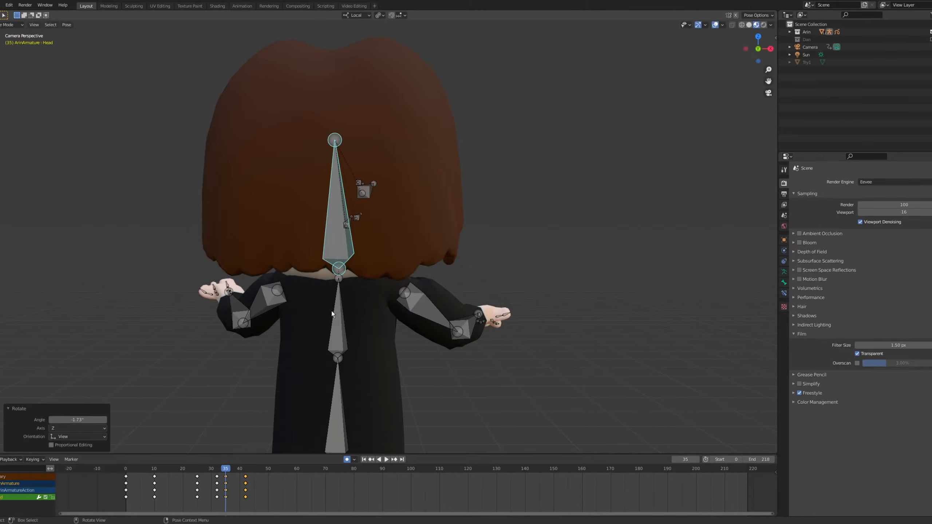
Rotate the upper spine bone about -1.5° around its local X axis at frame 35.
{"action": "left_click", "coordinate": [339, 340]}
{"action": "key", "text": "r"}
{"action": "key", "text": "z"}
{"action": "right_click", "coordinate": [367, 350]}
{"action": "key", "text": "r"}
{"action": "key", "text": "x"}
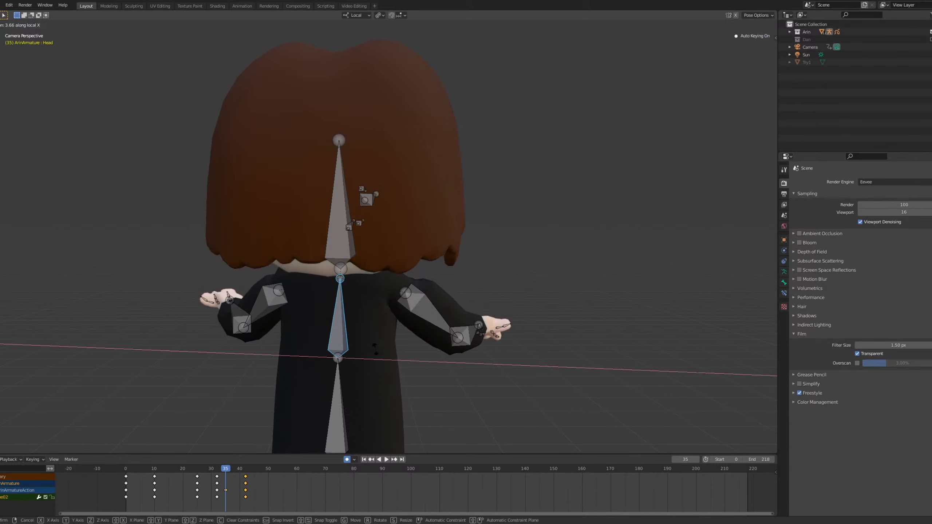
{"action": "right_click", "coordinate": [405, 338]}
{"action": "key", "text": "r"}
{"action": "key", "text": "x"}
{"action": "left_click", "coordinate": [405, 336]}
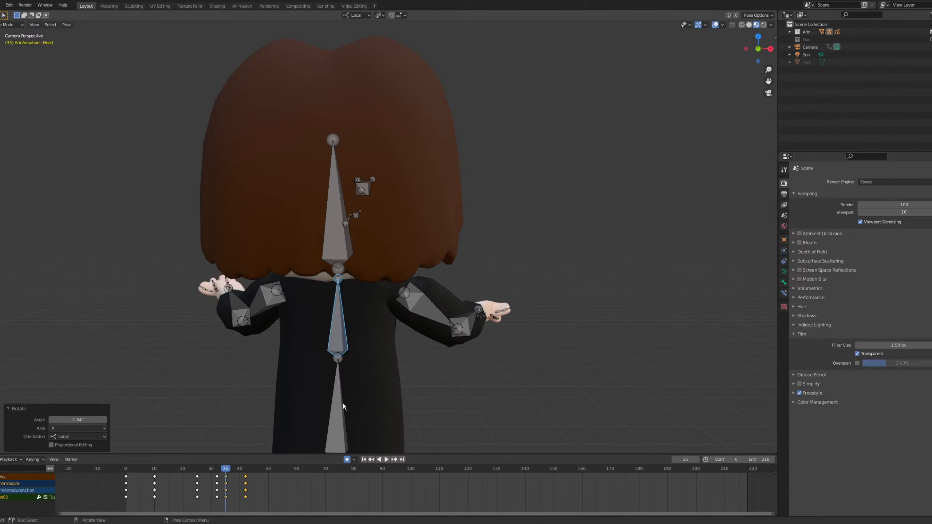
Rotate the lower spine bone slightly around its local X axis, about -0.5°, at frame 35.
{"action": "left_click", "coordinate": [341, 407]}
{"action": "key", "text": "r"}
{"action": "key", "text": "x"}
{"action": "right_click", "coordinate": [461, 363]}
{"action": "key", "text": "r"}
{"action": "key", "text": "x"}
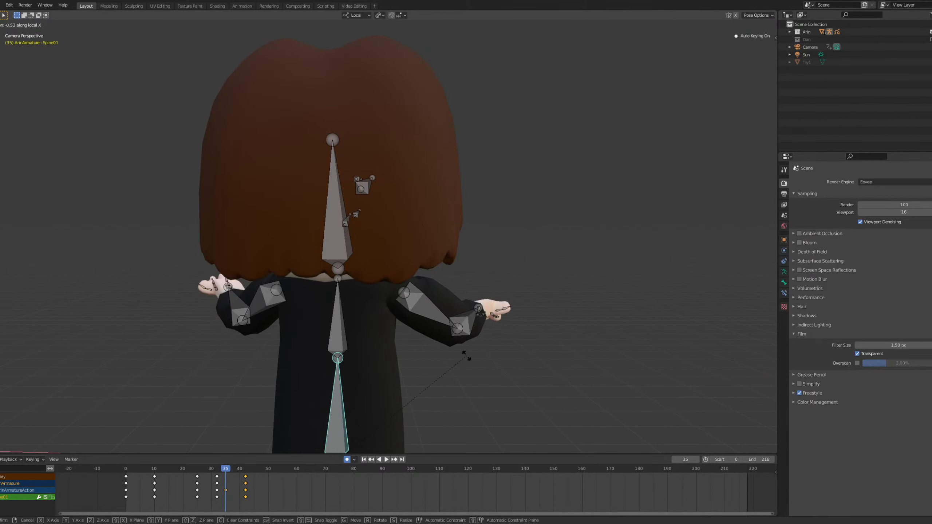
{"action": "left_click", "coordinate": [468, 356]}
Play back the animation from frame 0 to check the new frame-35 pose.
{"action": "left_click_drag", "start_coordinate": [221, 470], "coordinate": [85, 477]}
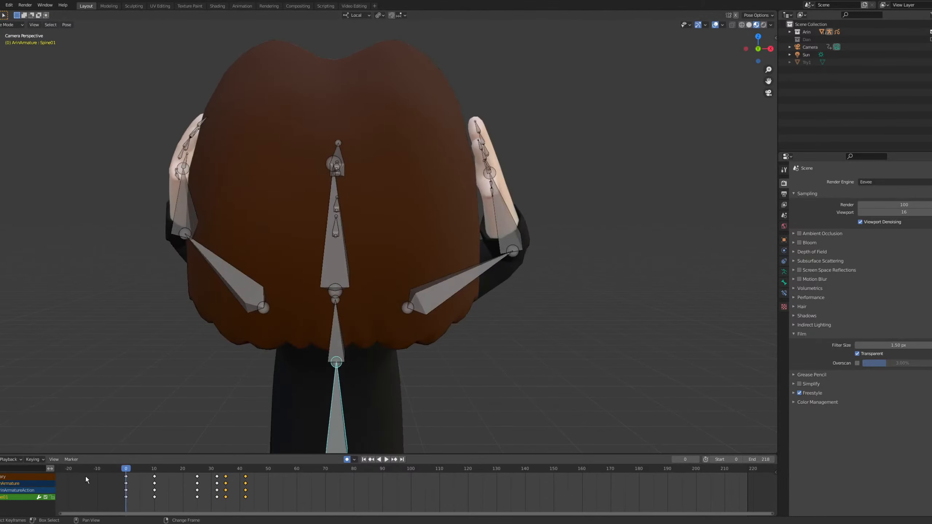
{"action": "key", "text": "space"}
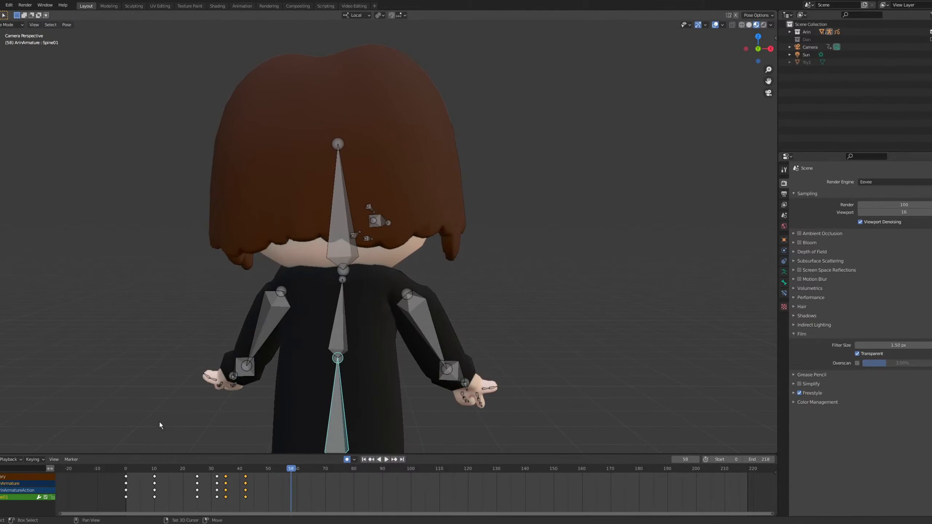
{"action": "key", "text": "space"}
Select all bones and move their frame-42 keyframes 3 frames ahead to frame 45.
{"action": "left_click_drag", "start_coordinate": [244, 469], "coordinate": [256, 471]}
{"action": "key", "text": "a"}
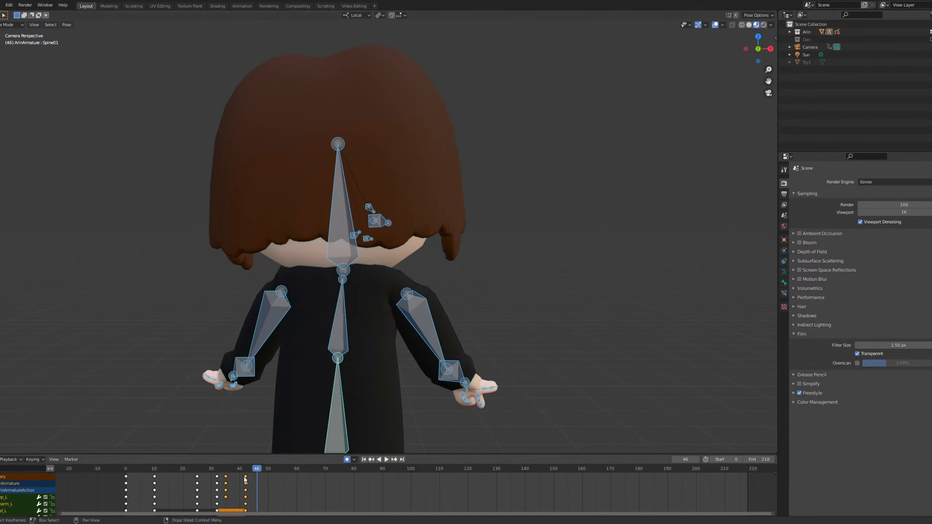
{"action": "key", "text": "g"}
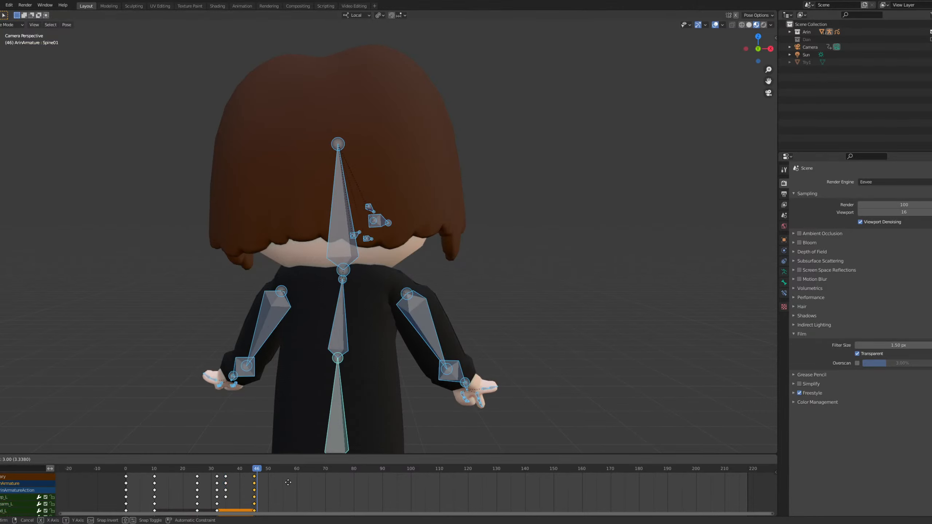
{"action": "left_click", "coordinate": [290, 484]}
Key all bones in their current pose at frame 35 with a 0° rotation, and play back the animation from the start.
{"action": "left_click_drag", "start_coordinate": [255, 475], "coordinate": [226, 476]}
{"action": "key", "text": "r"}
{"action": "left_click", "coordinate": [370, 253]}
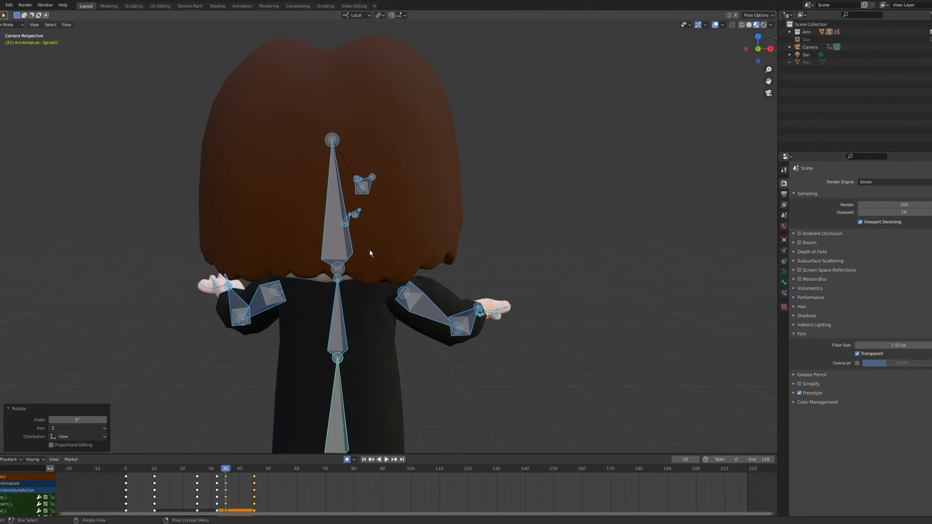
{"action": "key", "text": "shift+Left"}
{"action": "key", "text": "space"}
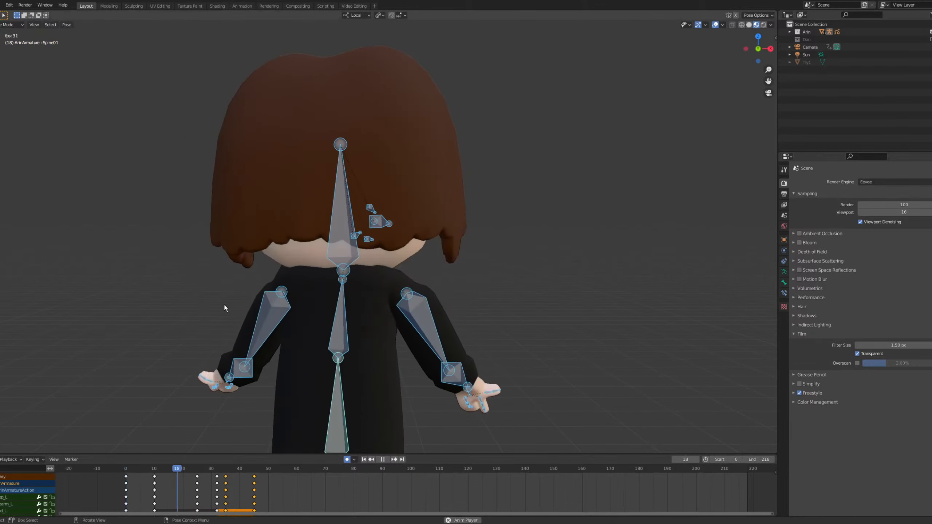
{"action": "key", "text": "space"}
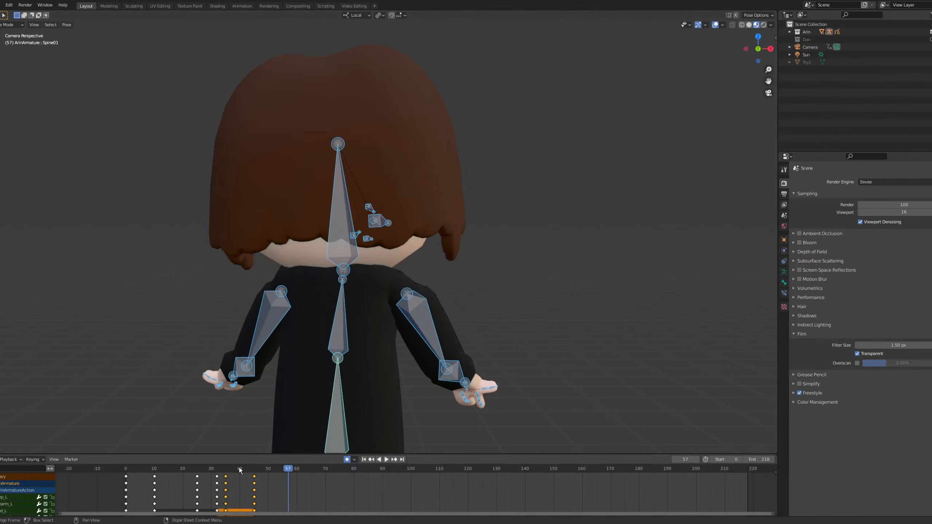
At frame 45, raise the left upper-arm bone with local rotations of 10.5° on X, about -19° on Y and 5.33° on Z, plus 6.53° in view.
{"action": "left_click", "coordinate": [254, 472]}
{"action": "left_click", "coordinate": [263, 351]}
{"action": "key", "text": "g"}
{"action": "key", "text": "x"}
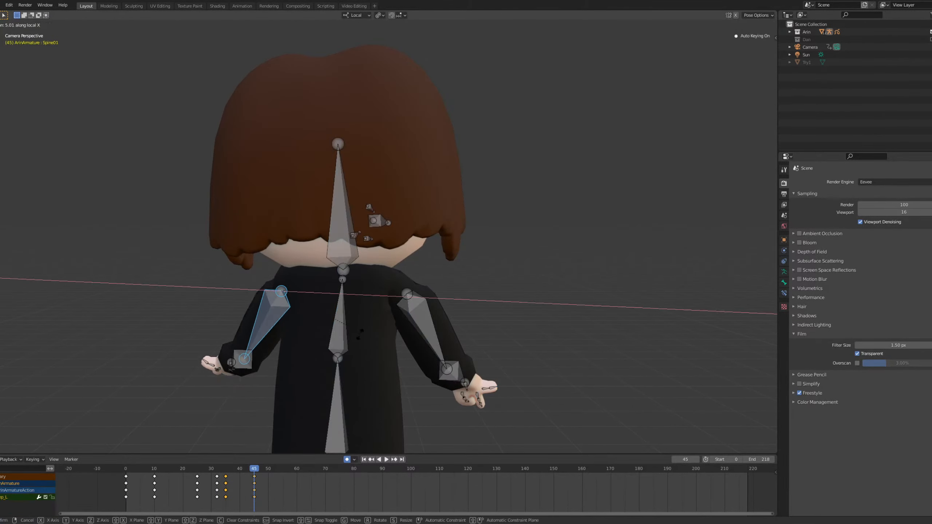
{"action": "left_click", "coordinate": [360, 343]}
{"action": "key", "text": "r"}
{"action": "key", "text": "y"}
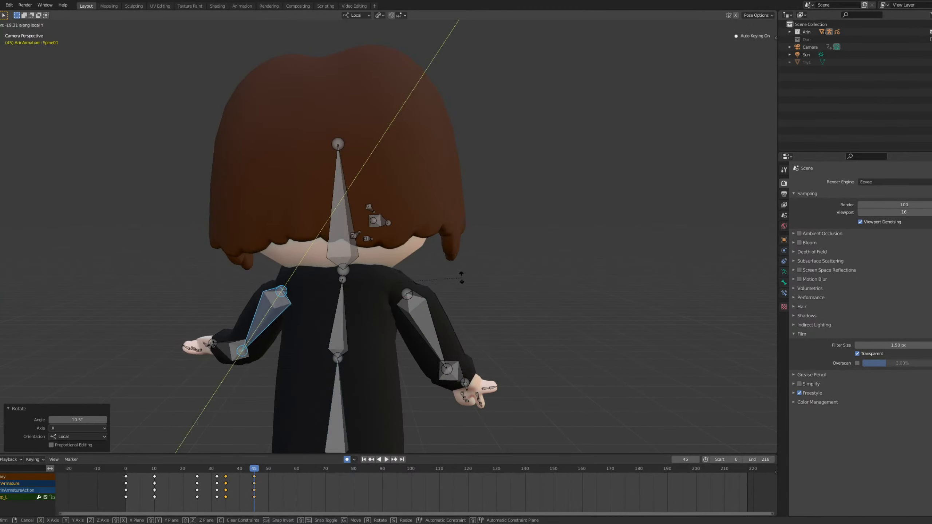
{"action": "left_click", "coordinate": [460, 283]}
{"action": "key", "text": "r"}
{"action": "key", "text": "z"}
{"action": "left_click", "coordinate": [462, 302]}
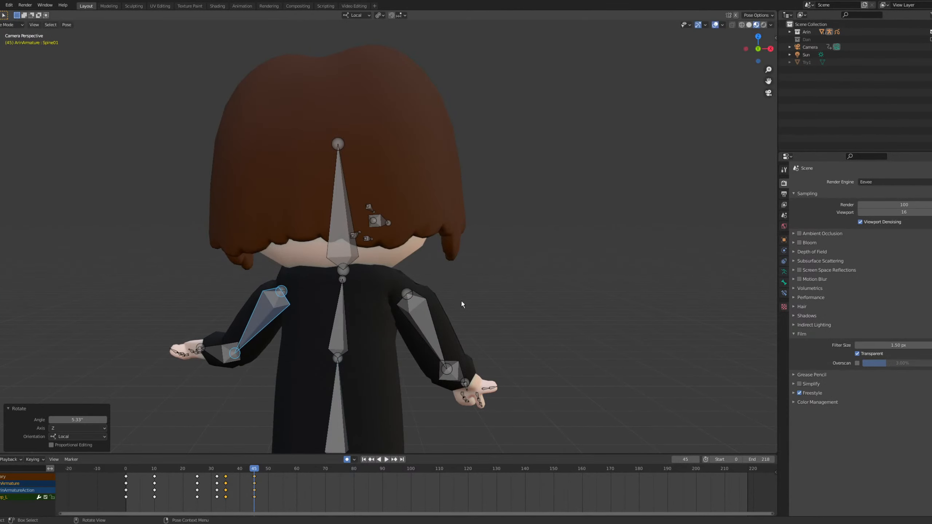
{"action": "key", "text": "r"}
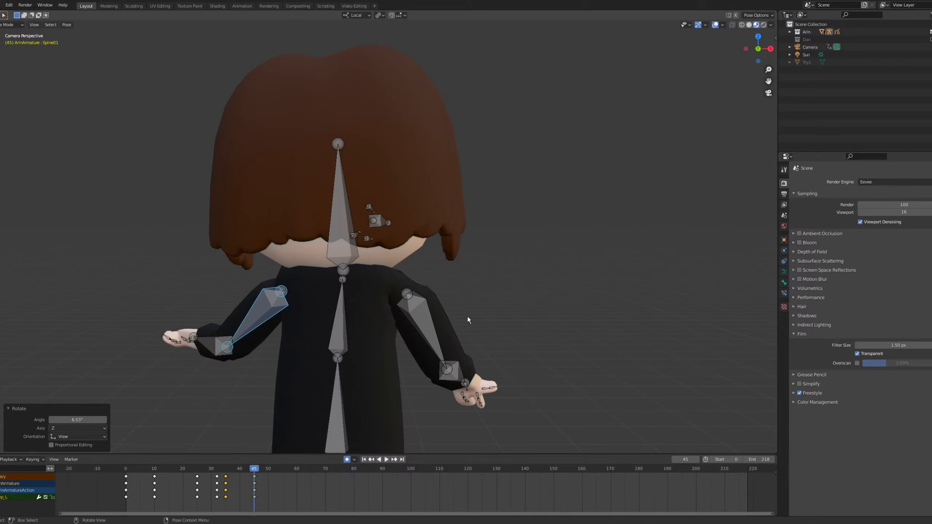
Raise the right upper-arm bone outward at frame 45 with local rotations of 21.2° on Y, -3.81° on Z, and further turns on X.
{"action": "left_click", "coordinate": [427, 327]}
{"action": "key", "text": "r"}
{"action": "left_click", "coordinate": [431, 330]}
{"action": "key", "text": "r"}
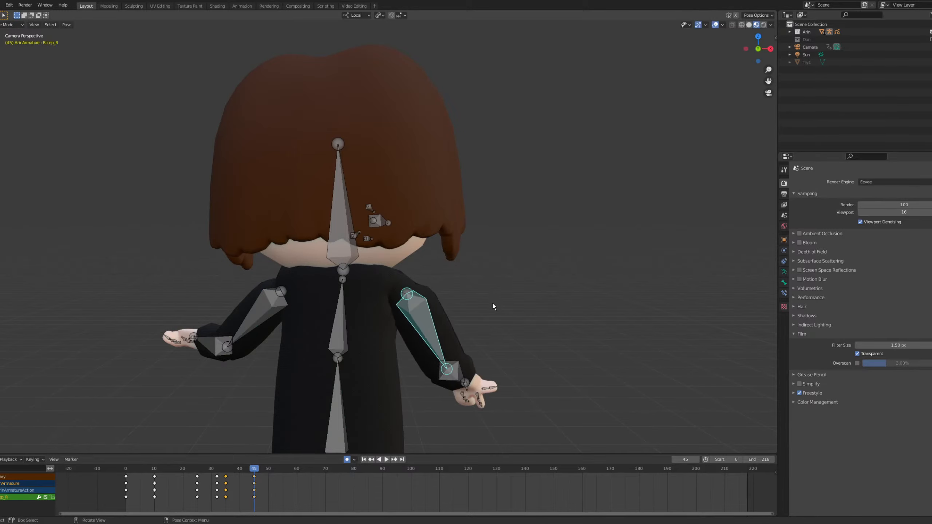
{"action": "key", "text": "y"}
{"action": "left_click", "coordinate": [497, 339]}
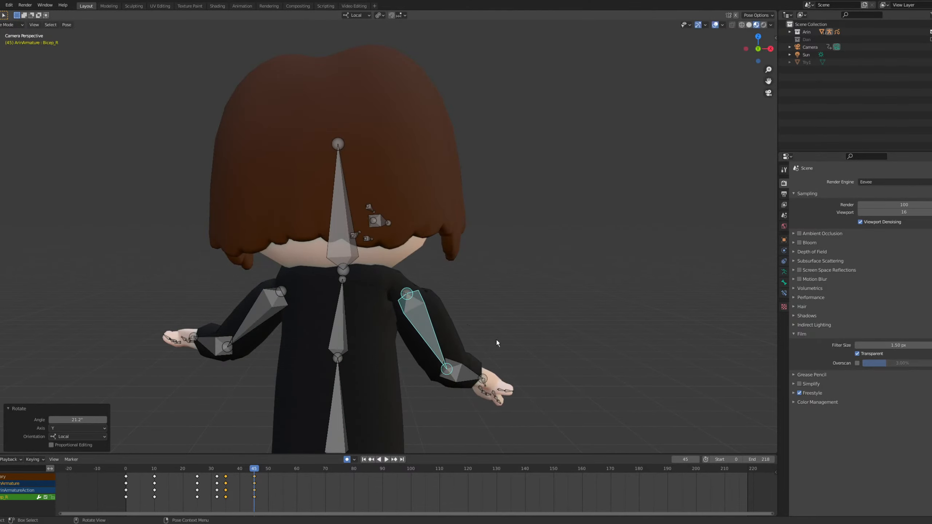
{"action": "key", "text": "r"}
{"action": "key", "text": "x"}
{"action": "left_click", "coordinate": [506, 321]}
{"action": "key", "text": "r"}
{"action": "key", "text": "z"}
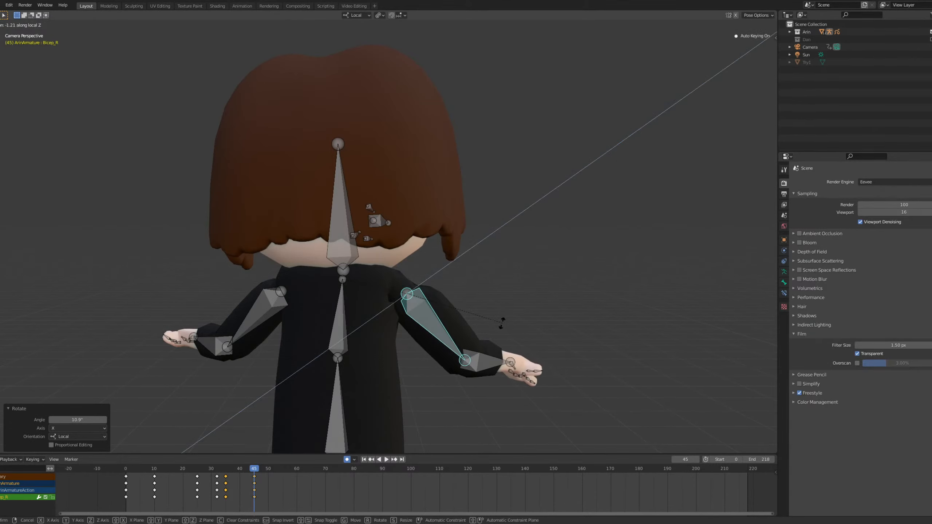
{"action": "left_click", "coordinate": [510, 328]}
{"action": "key", "text": "r"}
{"action": "key", "text": "x"}
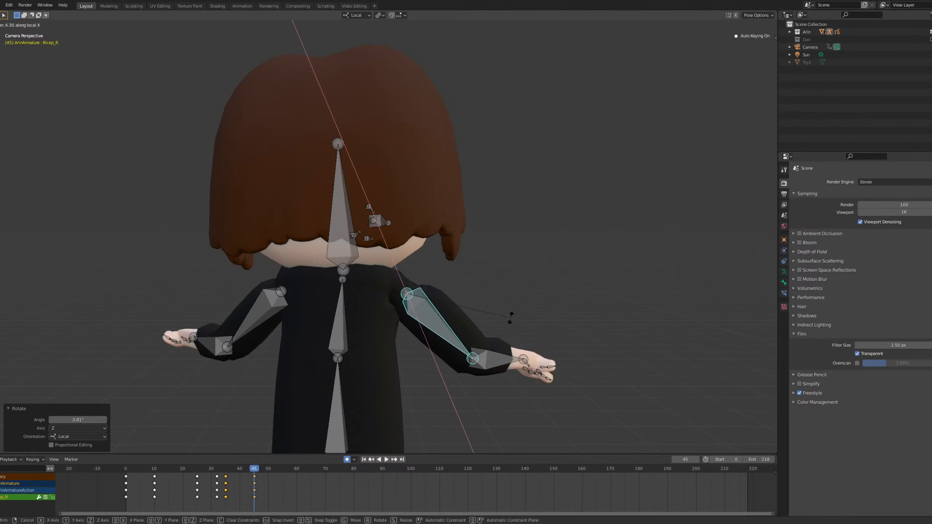
{"action": "left_click", "coordinate": [514, 313]}
Rotate the head bone at frame 45 by about -3° on its local Z axis and 2.6° on local Y.
{"action": "left_click", "coordinate": [313, 228]}
{"action": "left_click", "coordinate": [353, 226]}
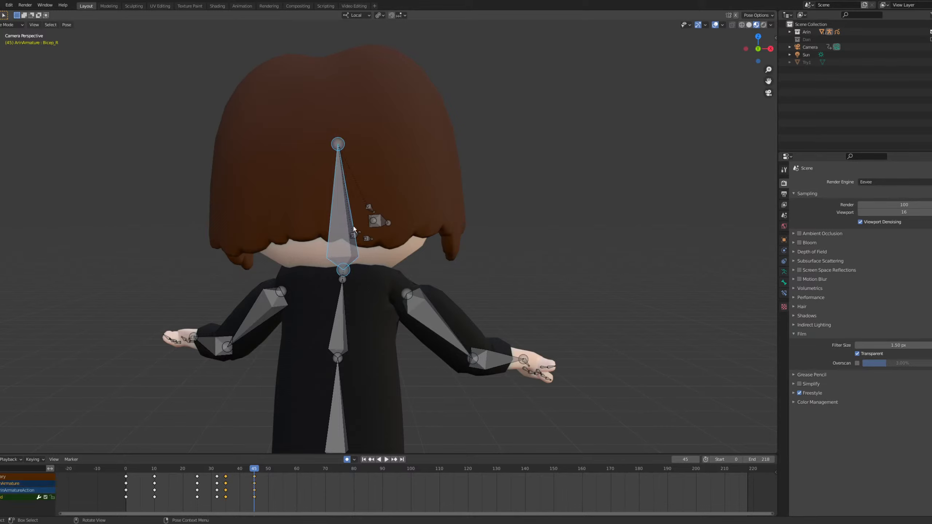
{"action": "key", "text": "r"}
{"action": "key", "text": "y"}
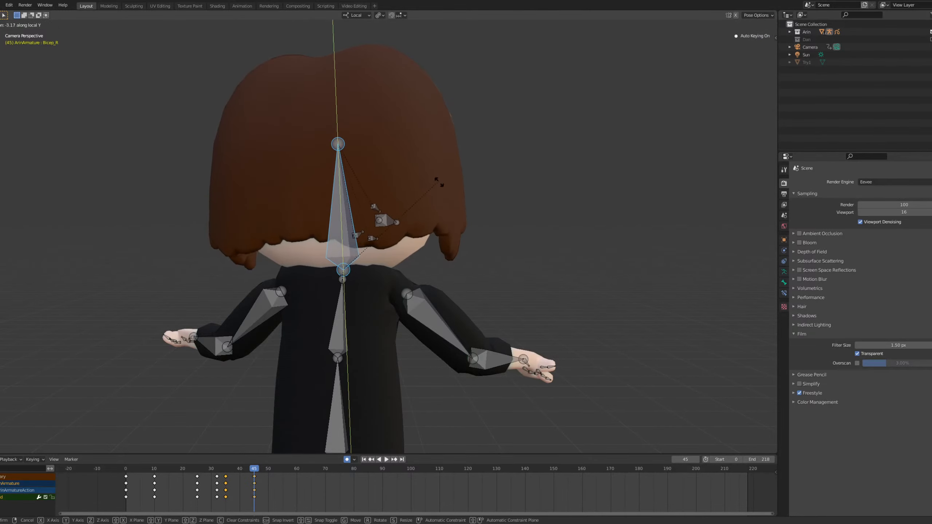
{"action": "right_click", "coordinate": [466, 189]}
{"action": "key", "text": "r"}
{"action": "key", "text": "z"}
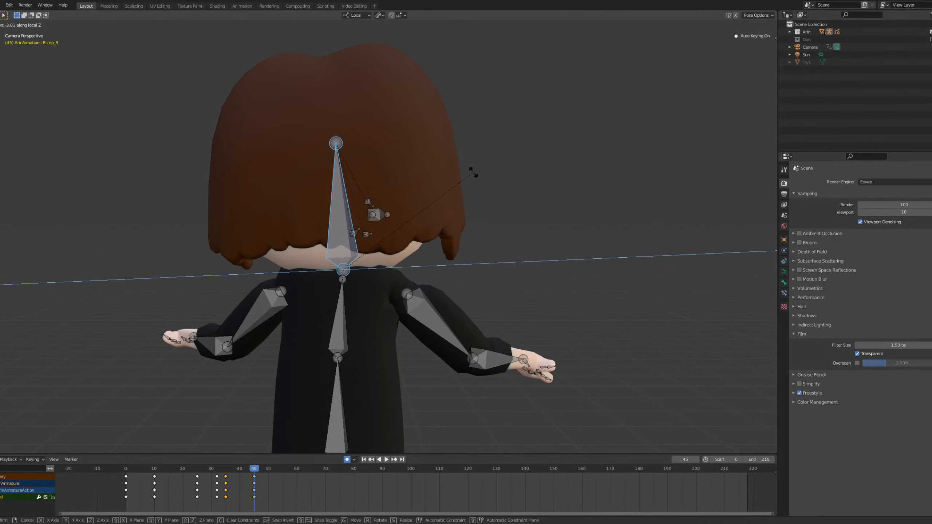
{"action": "left_click", "coordinate": [473, 172]}
{"action": "key", "text": "r"}
{"action": "key", "text": "y"}
{"action": "left_click", "coordinate": [471, 164]}
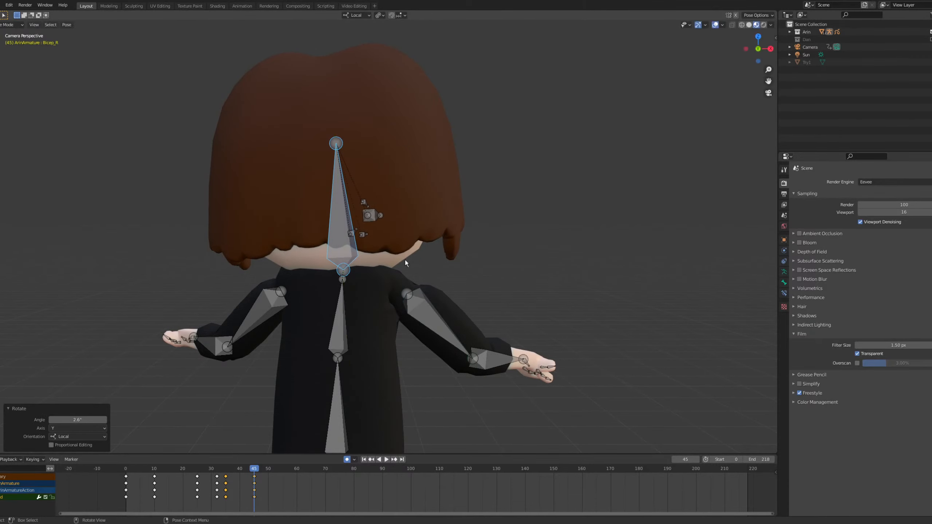
Bend the upper and lower spine bones around their local X axes at frame 45.
{"action": "left_click", "coordinate": [330, 337]}
{"action": "key", "text": "r"}
{"action": "key", "text": "x"}
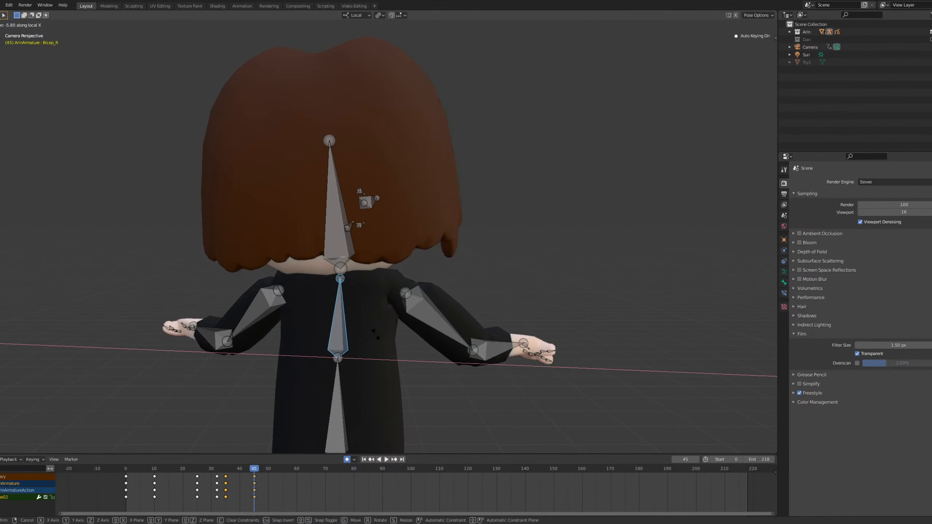
{"action": "left_click", "coordinate": [373, 345]}
{"action": "left_click", "coordinate": [348, 401]}
{"action": "left_click", "coordinate": [335, 400]}
{"action": "key", "text": "r"}
{"action": "key", "text": "x"}
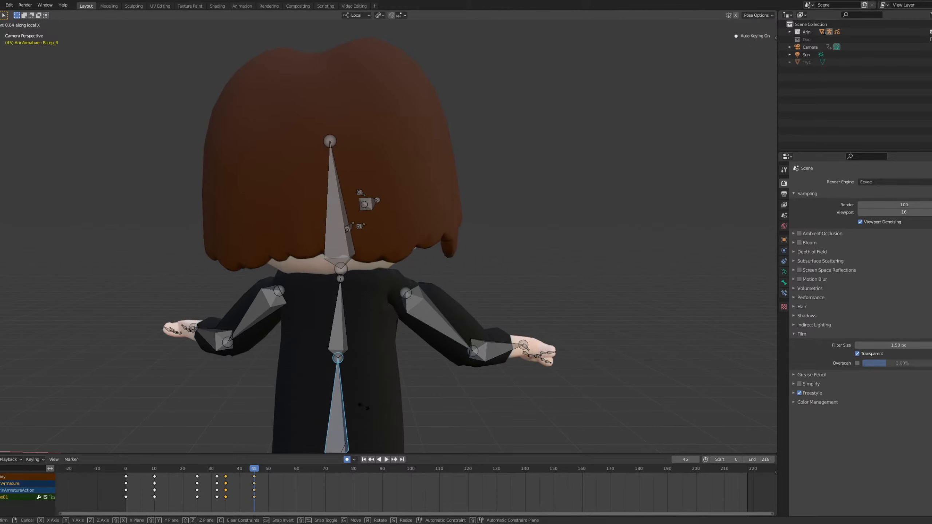
{"action": "left_click", "coordinate": [363, 401]}
Play back the animation through the new poses, and examine the pose around frame 46.
{"action": "left_click", "coordinate": [197, 473]}
{"action": "key", "text": "space"}
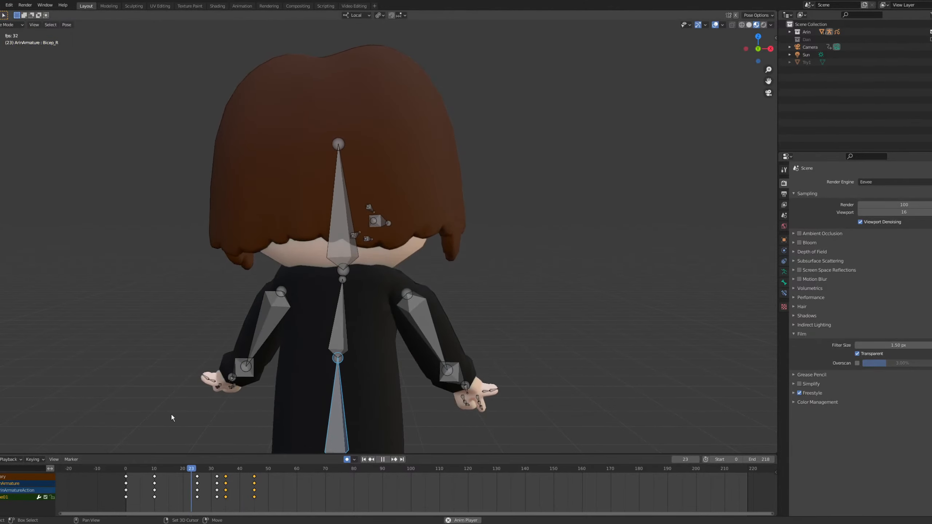
{"action": "key", "text": "space"}
{"action": "left_click", "coordinate": [256, 473]}
{"action": "key", "text": "space"}
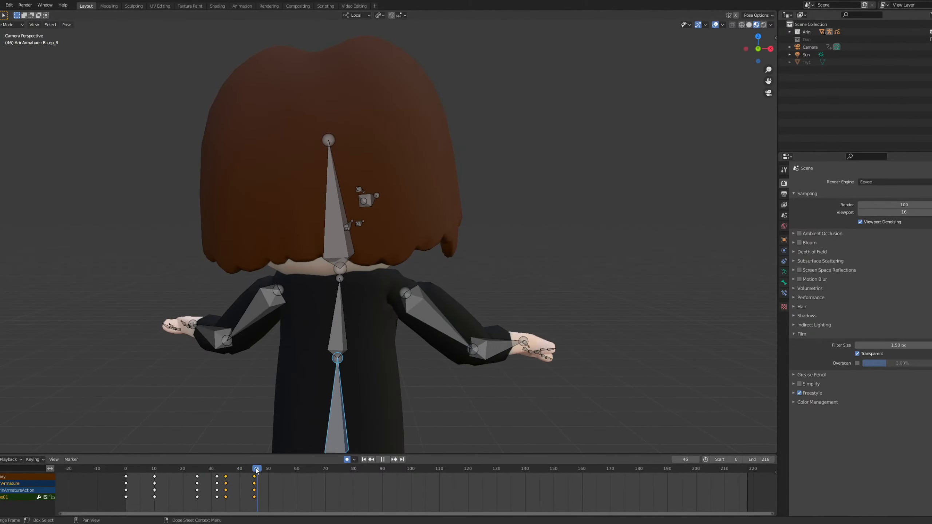
Refine the lean of the lower and upper spine bones at frame 45 with further local X rotations.
{"action": "key", "text": "r"}
{"action": "key", "text": "x"}
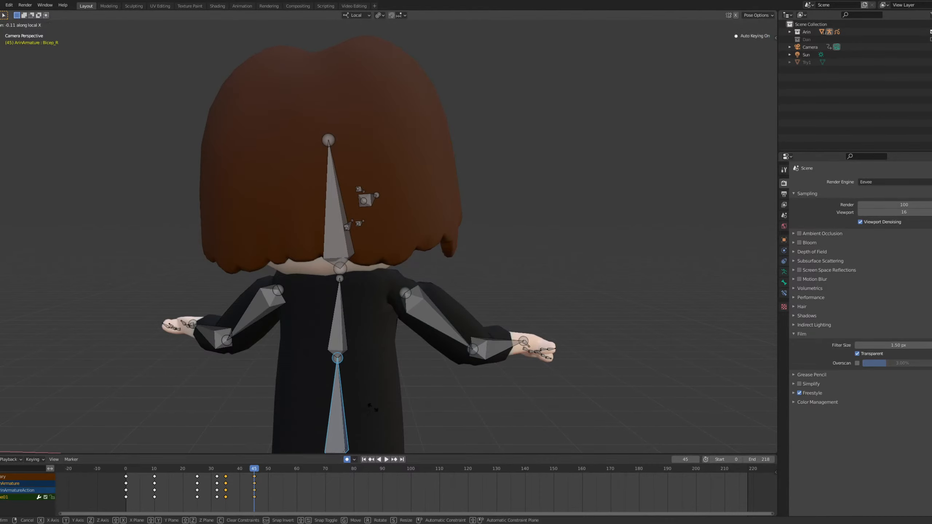
{"action": "left_click", "coordinate": [374, 422]}
{"action": "left_click", "coordinate": [363, 333]}
{"action": "key", "text": "r"}
{"action": "key", "text": "x"}
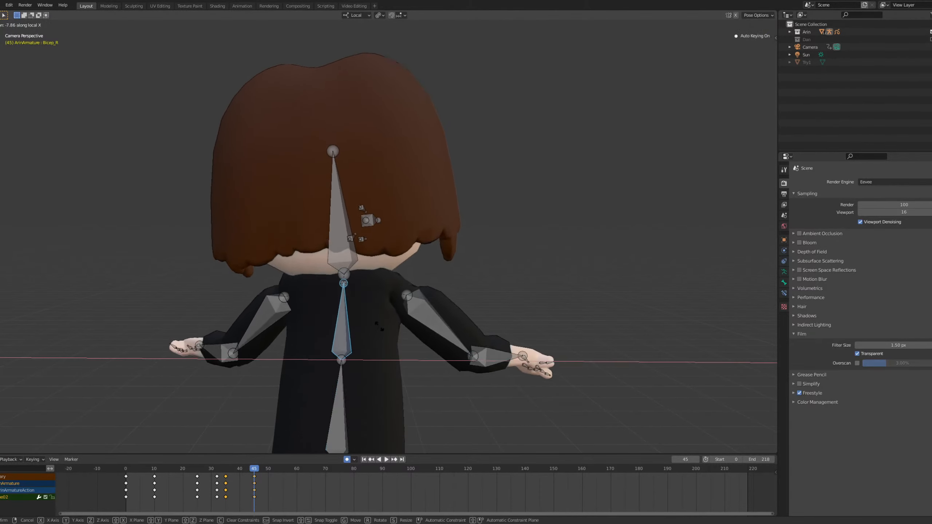
{"action": "left_click", "coordinate": [255, 441]}
Play back the motion between frames 25 and 45, and examine both spine bones in the pose at frame 35.
{"action": "left_click_drag", "start_coordinate": [215, 471], "coordinate": [188, 471]}
{"action": "key", "text": "space"}
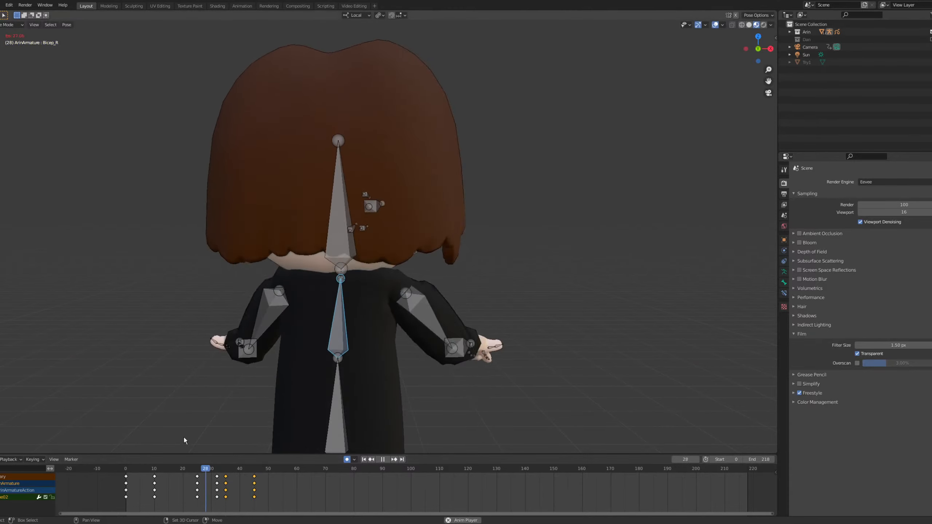
{"action": "key", "text": "space"}
{"action": "left_click", "coordinate": [226, 469]}
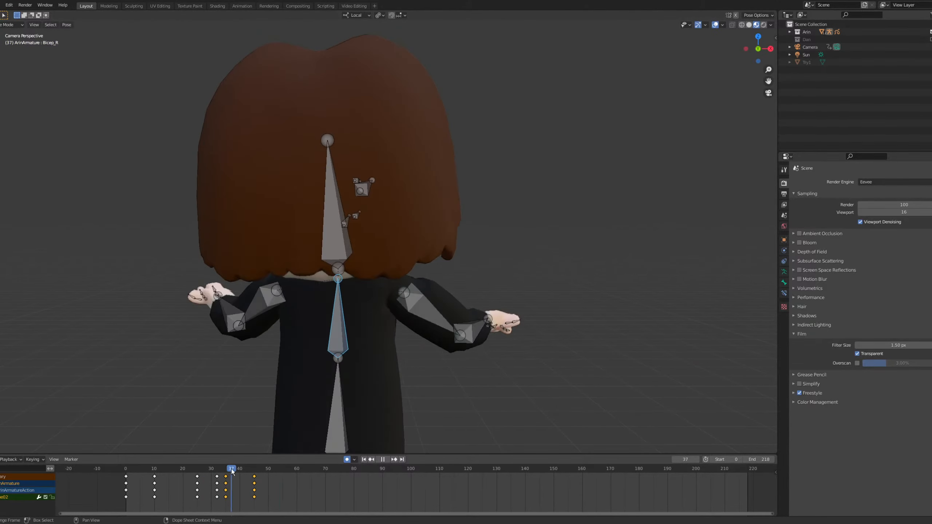
{"action": "left_click", "coordinate": [345, 408]}
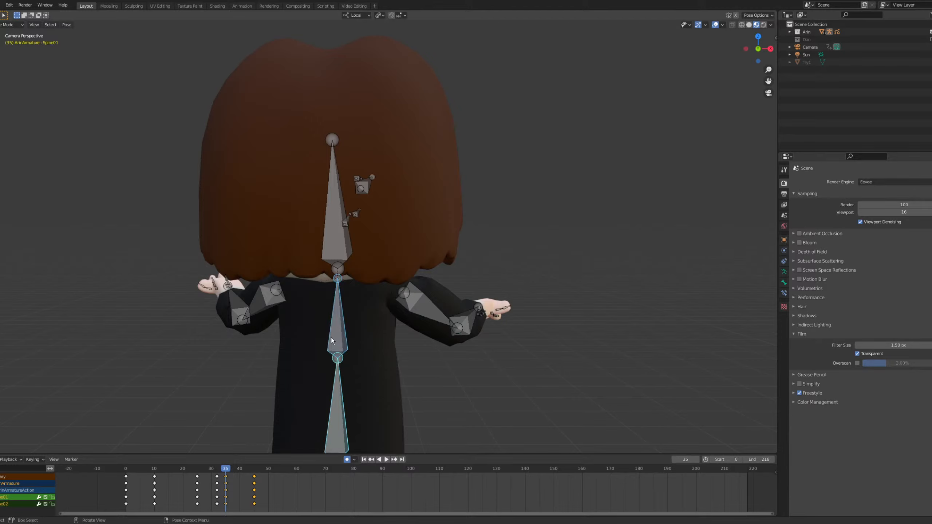
{"action": "left_click", "coordinate": [365, 374]}
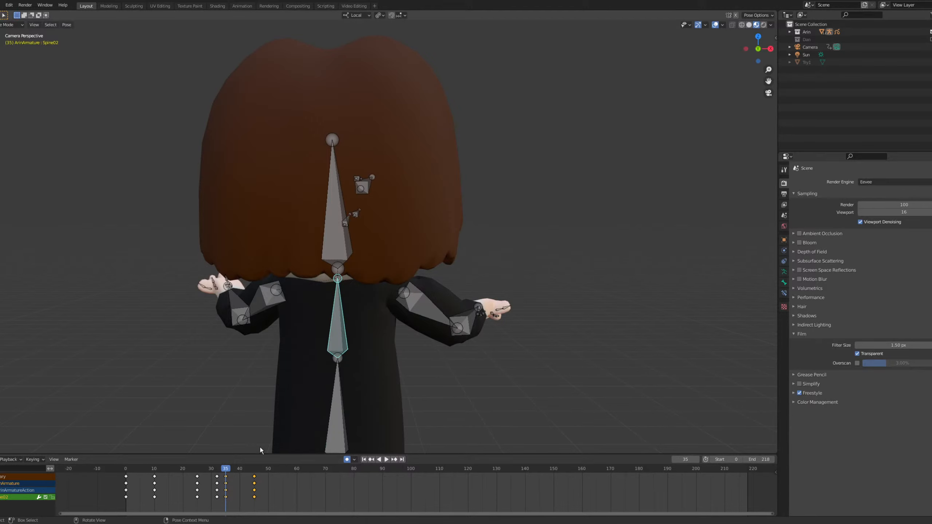
{"action": "key", "text": "space"}
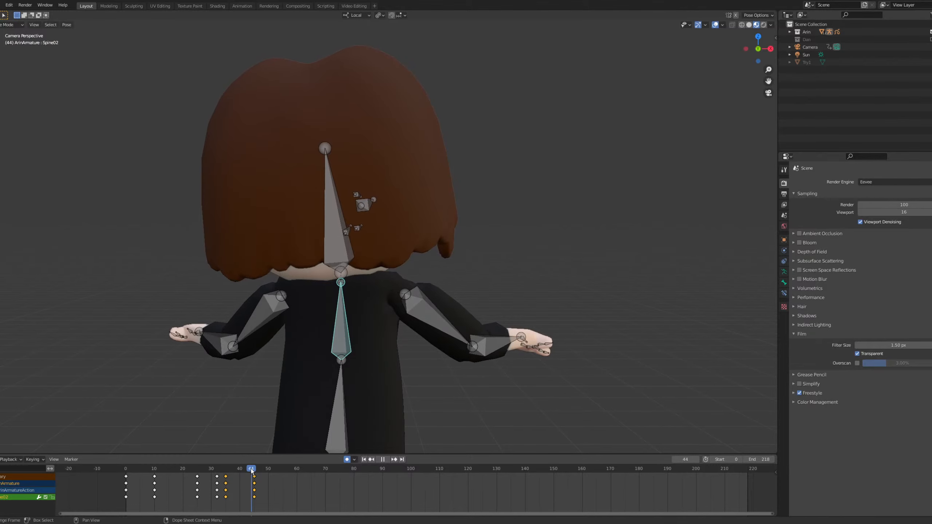
{"action": "key", "text": "space"}
Rotate the lower spine bone slightly and the upper spine bone by about 11° around their local X axes at frame 45.
{"action": "key", "text": "r"}
{"action": "key", "text": "x"}
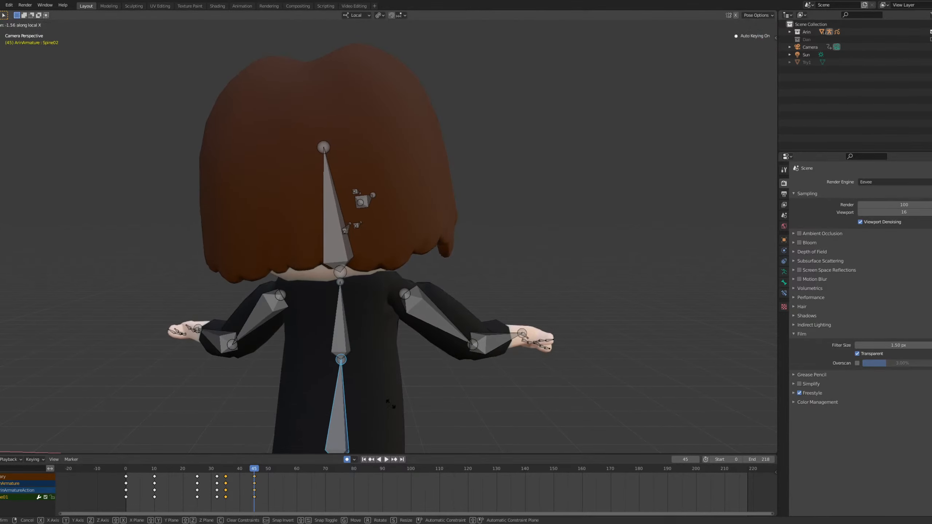
{"action": "left_click", "coordinate": [319, 322]}
{"action": "left_click", "coordinate": [363, 338]}
{"action": "key", "text": "r"}
{"action": "key", "text": "x"}
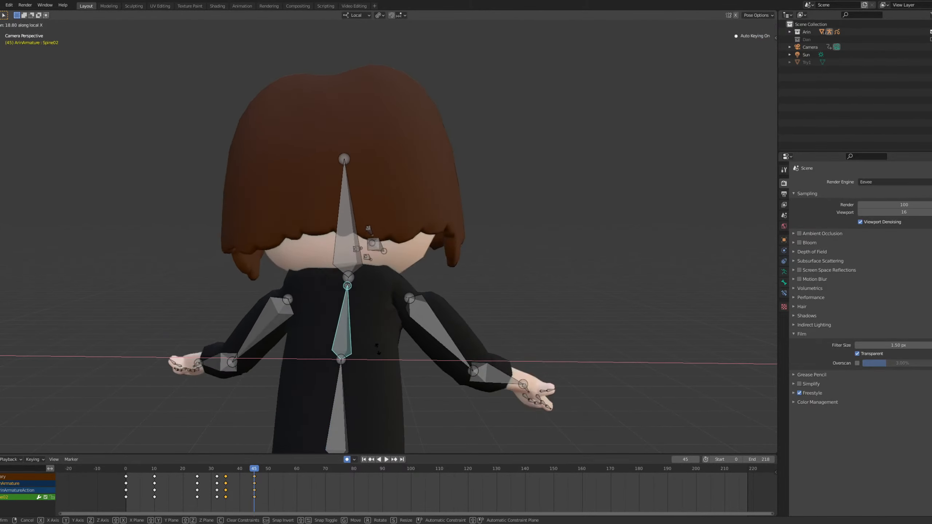
{"action": "left_click", "coordinate": [349, 262]}
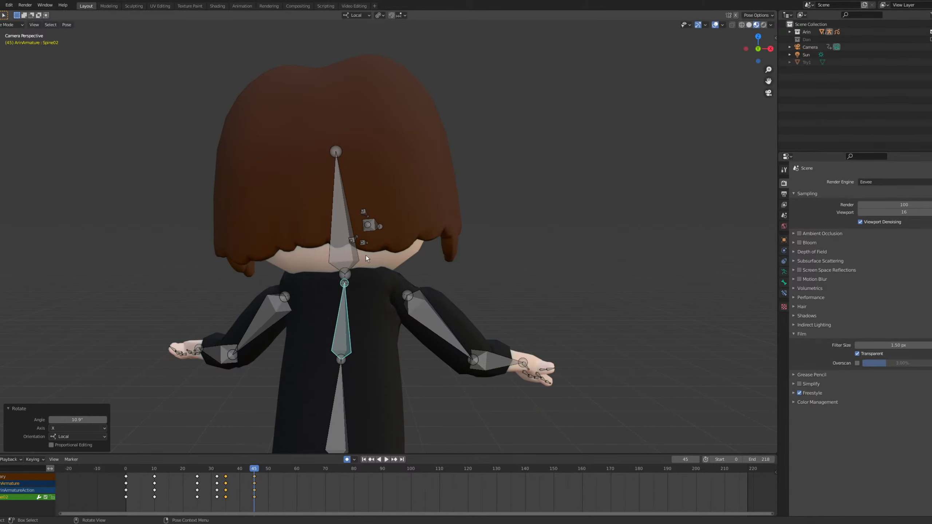
Tilt the head bone by about -5° around its local Z axis at frame 45.
{"action": "left_click", "coordinate": [351, 255]}
{"action": "key", "text": "r"}
{"action": "key", "text": "x"}
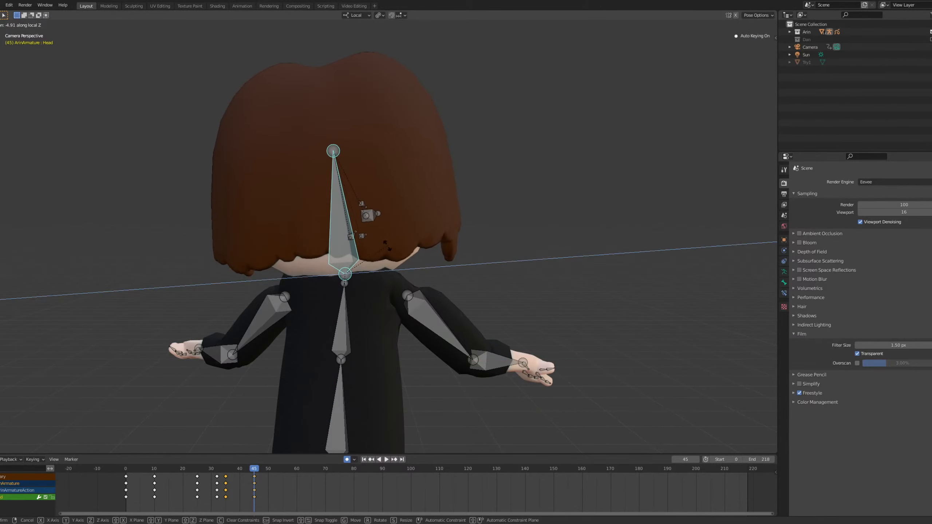
{"action": "left_click", "coordinate": [388, 248]}
Play back the animation from frame 0 and again from around frame 35 to examine the timing of the arm and body motion.
{"action": "left_click", "coordinate": [211, 476]}
{"action": "key", "text": "space"}
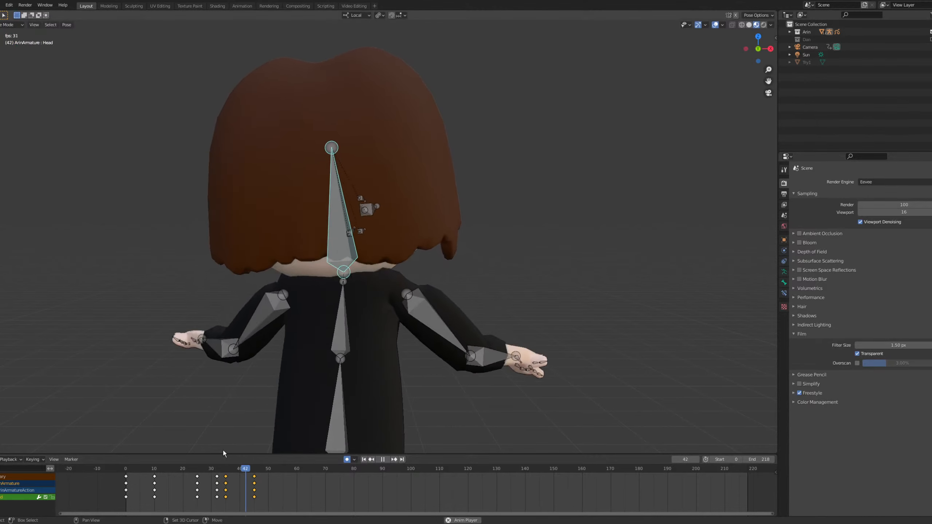
{"action": "key", "text": "space"}
{"action": "left_click", "coordinate": [119, 471]}
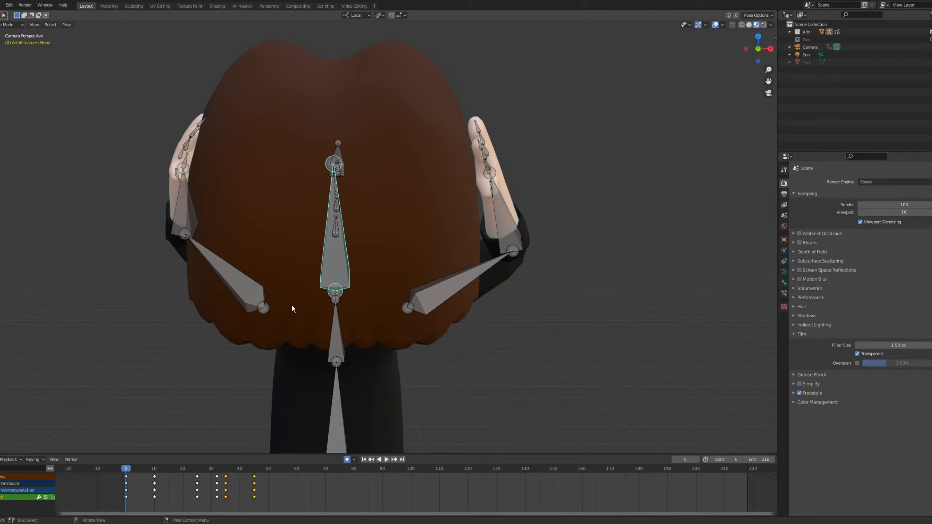
{"action": "key", "text": "space"}
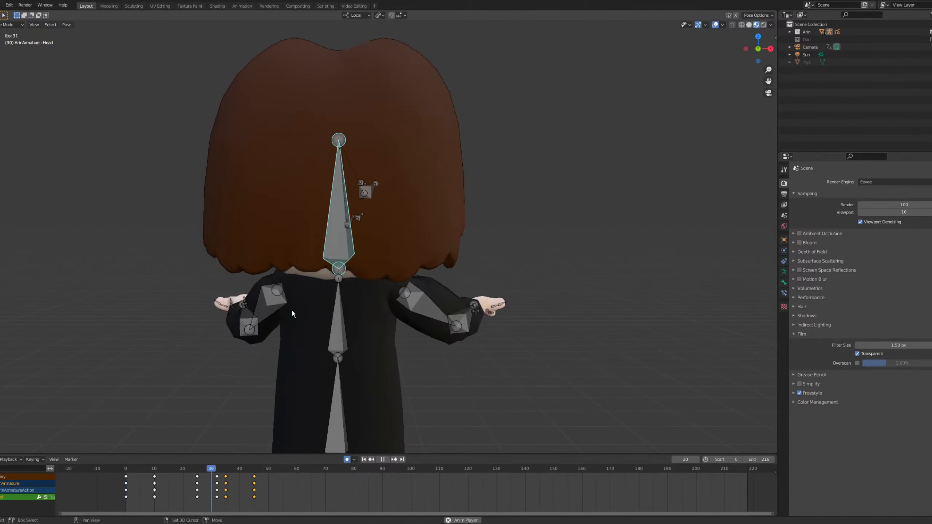
{"action": "key", "text": "space"}
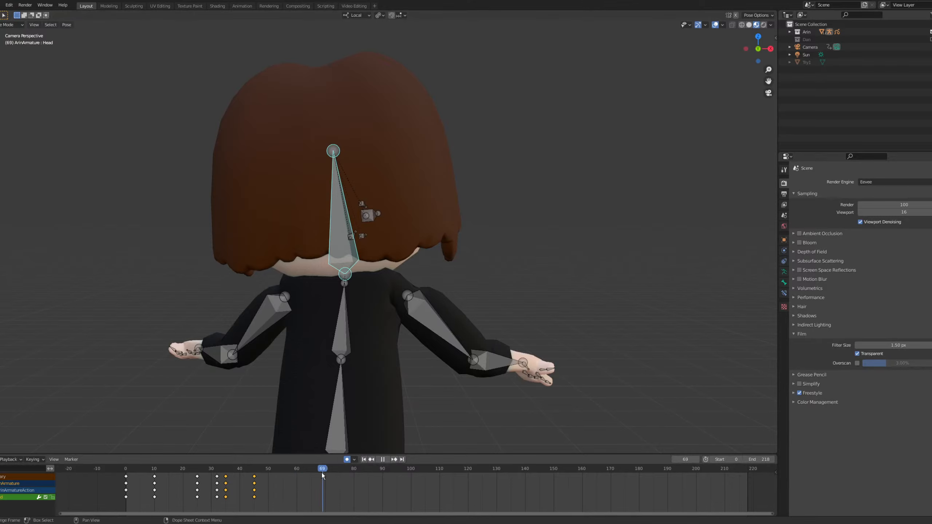
{"action": "key", "text": "space"}
{"action": "left_click_drag", "start_coordinate": [363, 478], "coordinate": [306, 474]}
{"action": "key", "text": "space"}
{"action": "key", "text": "shift+Left"}
{"action": "key", "text": "space"}
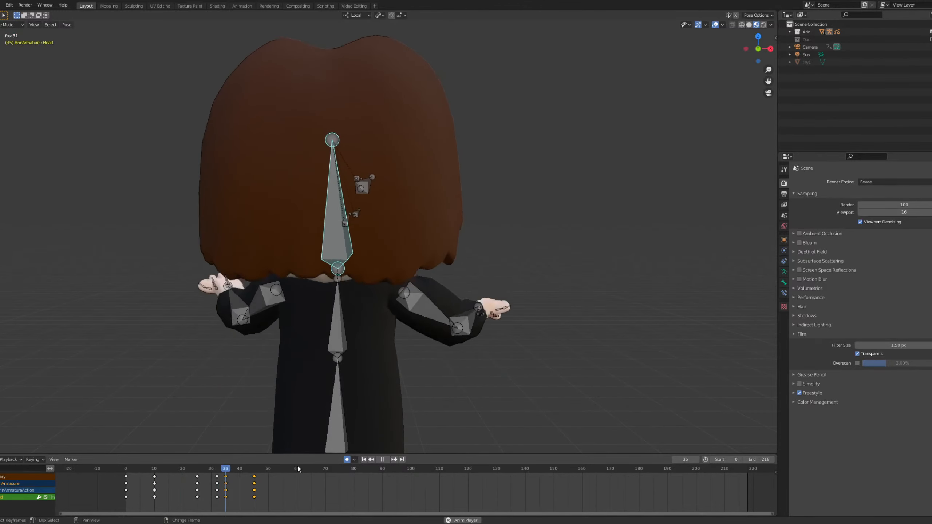
{"action": "key", "text": "space"}
Clear the rotations of all left and right arm and hand bones at frame 90.
{"action": "left_click_drag", "start_coordinate": [358, 473], "coordinate": [383, 478]}
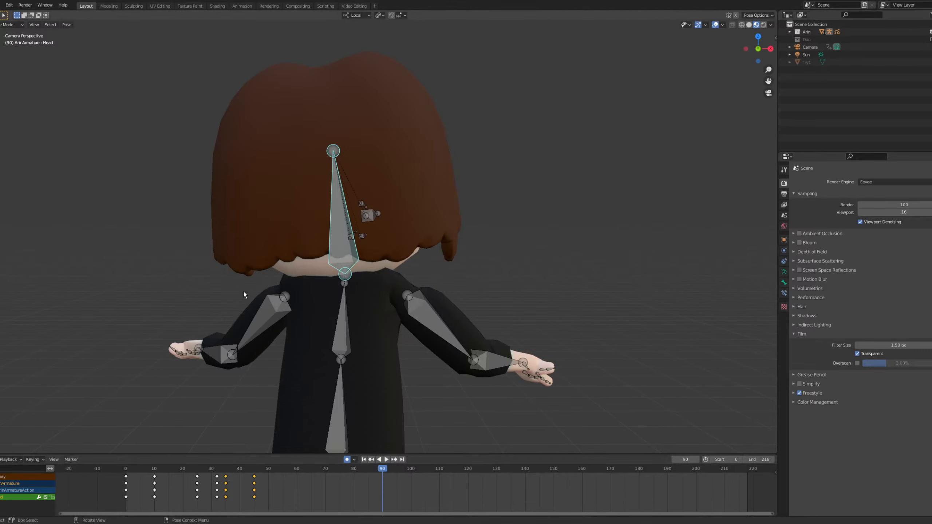
{"action": "left_click_drag", "start_coordinate": [128, 293], "coordinate": [296, 371]}
{"action": "left_click_drag", "start_coordinate": [396, 291], "coordinate": [591, 410]}
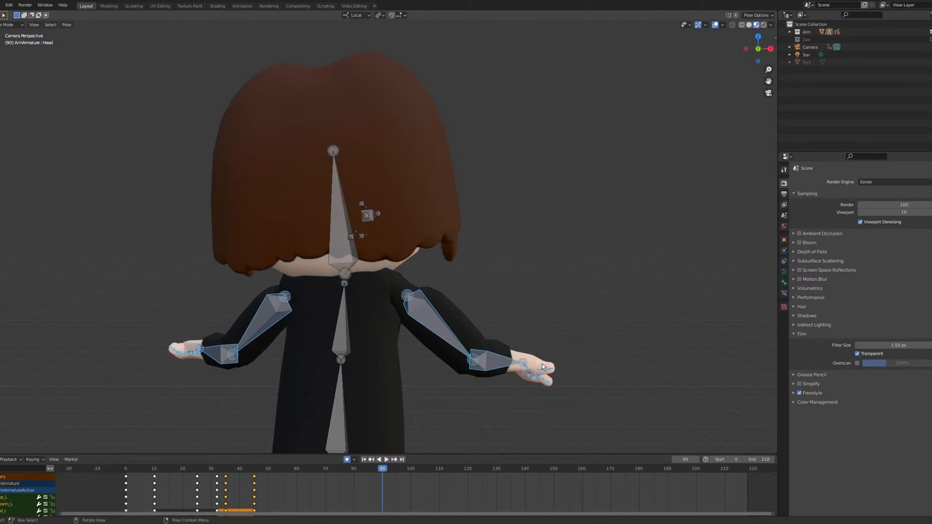
{"action": "key", "text": "g"}
{"action": "key", "text": "Escape"}
{"action": "key", "text": "alt+r"}
Lower both upper-arm bones beside the body at frame 90 with local Z rotations, turning the right one 80.6°.
{"action": "left_click", "coordinate": [284, 295]}
{"action": "key", "text": "r"}
{"action": "key", "text": "z"}
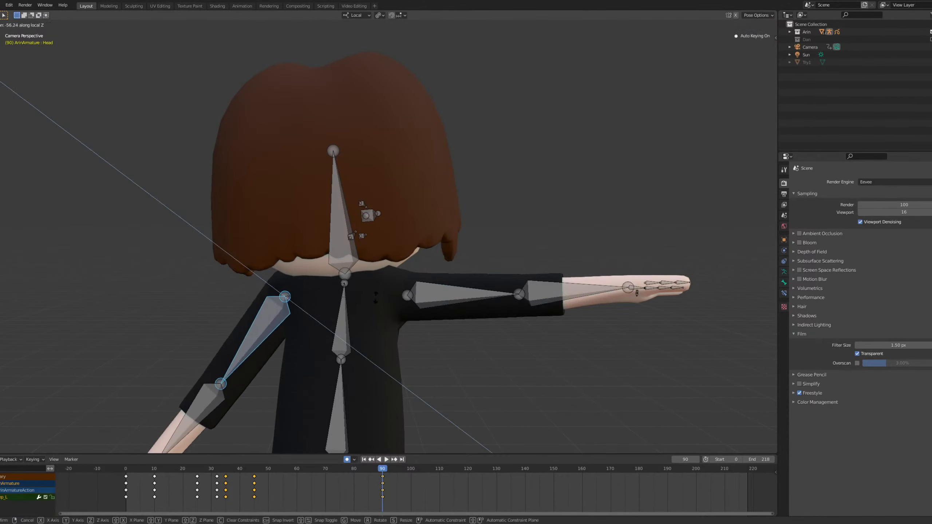
{"action": "left_click", "coordinate": [360, 254]}
{"action": "middle_click_drag", "start_coordinate": [325, 271], "coordinate": [294, 160], "text": "shift"}
{"action": "left_click", "coordinate": [407, 189]}
{"action": "key", "text": "r"}
{"action": "key", "text": "z"}
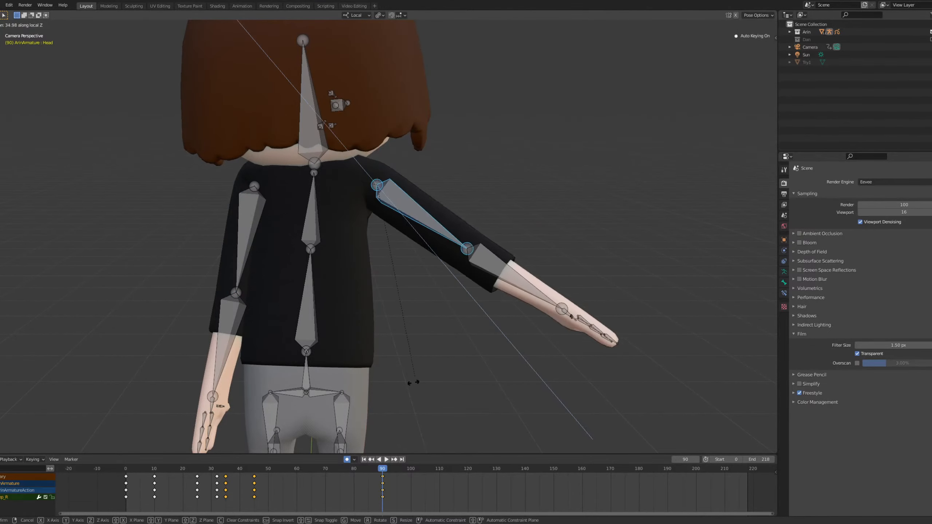
{"action": "left_click", "coordinate": [593, 440]}
Rotate the lower and upper spine bones toward upright at frame 90 in the left orthographic view.
{"action": "middle_click_drag", "start_coordinate": [248, 357], "coordinate": [383, 350]}
{"action": "scroll", "coordinate": [383, 347], "scroll_direction": "down", "scroll_amount": 2}
{"action": "middle_click_drag", "start_coordinate": [388, 310], "coordinate": [374, 215], "text": "shift"}
{"action": "scroll", "coordinate": [362, 259], "scroll_direction": "up", "scroll_amount": 2}
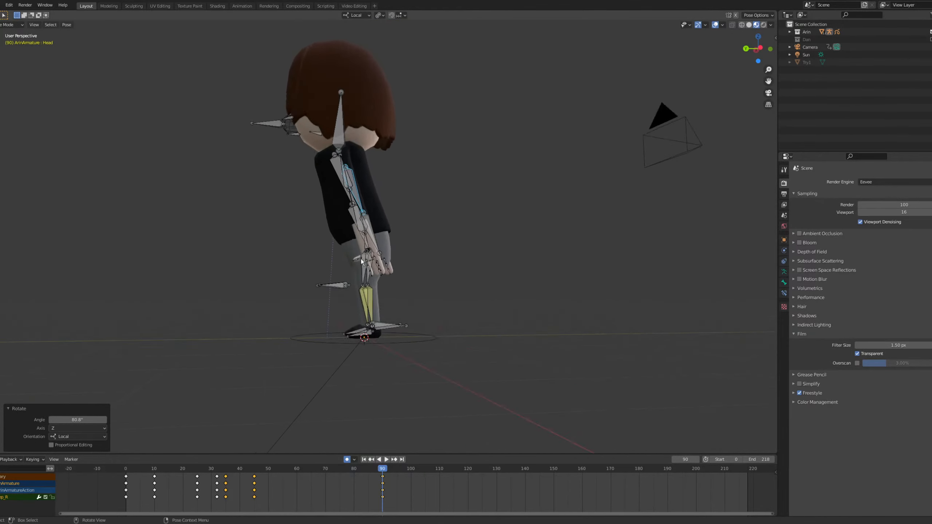
{"action": "key", "text": "grave"}
{"action": "left_click", "coordinate": [321, 259]}
{"action": "scroll", "coordinate": [327, 228], "scroll_direction": "up", "scroll_amount": 6}
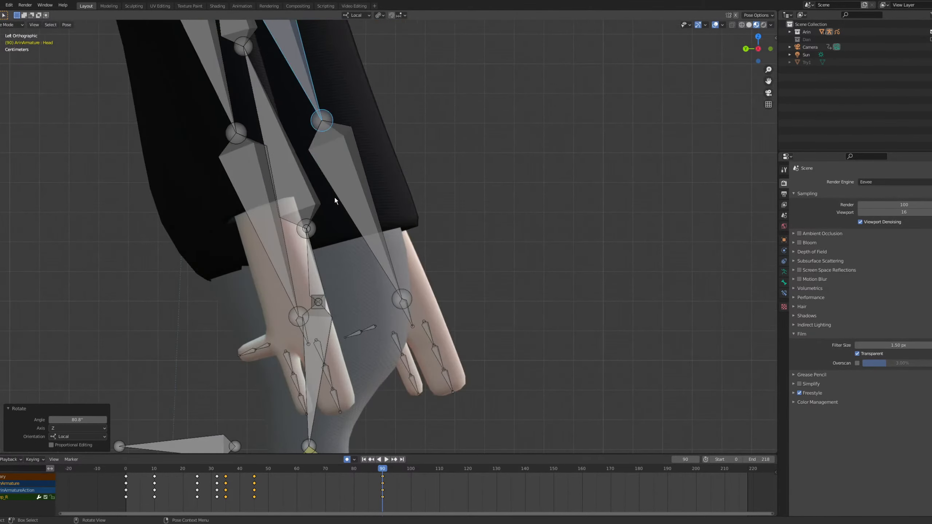
{"action": "left_click", "coordinate": [286, 192]}
{"action": "scroll", "coordinate": [331, 204], "scroll_direction": "down", "scroll_amount": 2}
{"action": "middle_click_drag", "start_coordinate": [350, 211], "coordinate": [351, 280], "text": "shift"}
{"action": "key", "text": "r"}
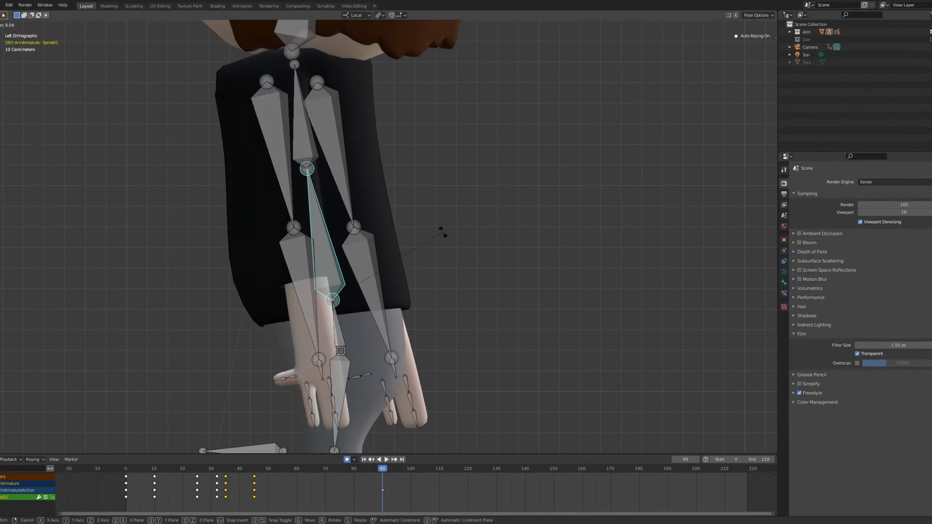
{"action": "left_click", "coordinate": [443, 232]}
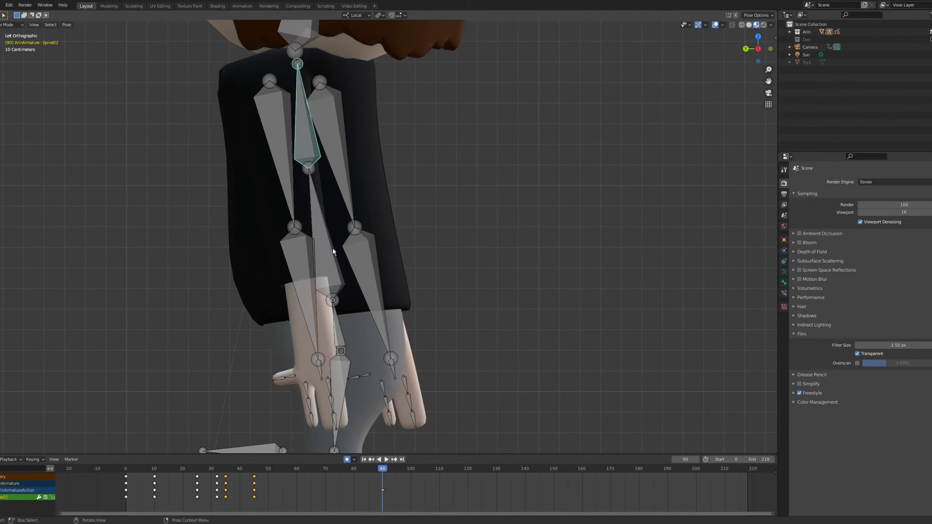
{"action": "key", "text": "r"}
{"action": "key", "text": "x"}
{"action": "left_click", "coordinate": [464, 250]}
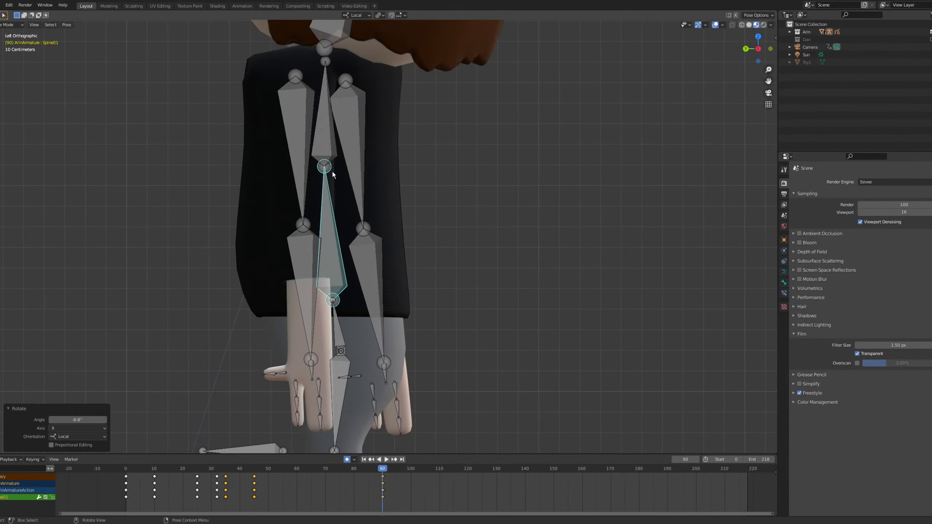
Clear the rotations of both spine bones and the head bone at frame 90.
{"action": "scroll", "coordinate": [382, 226], "scroll_direction": "down", "scroll_amount": 2}
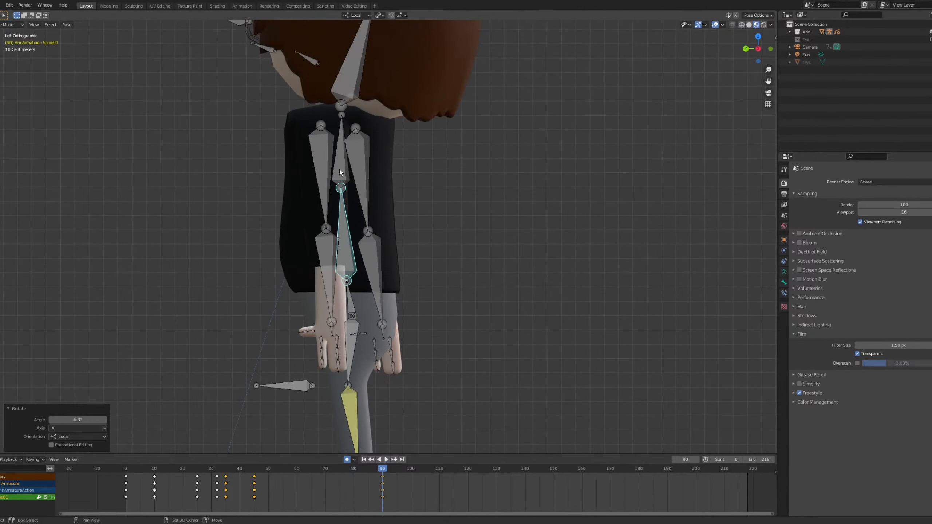
{"action": "left_click", "coordinate": [340, 169]}
{"action": "key", "text": "F3"}
{"action": "key", "text": "Return"}
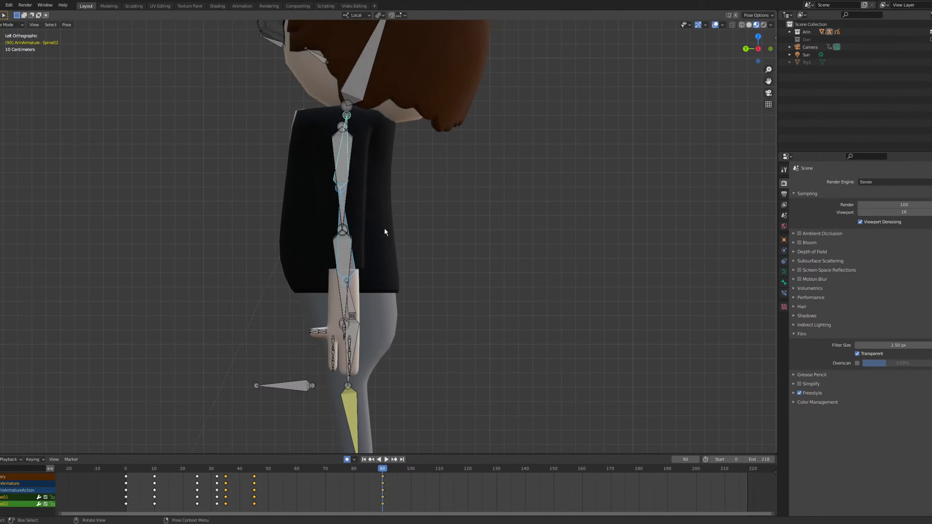
{"action": "left_click", "coordinate": [369, 61]}
{"action": "key", "text": "F3"}
{"action": "key", "text": "Return"}
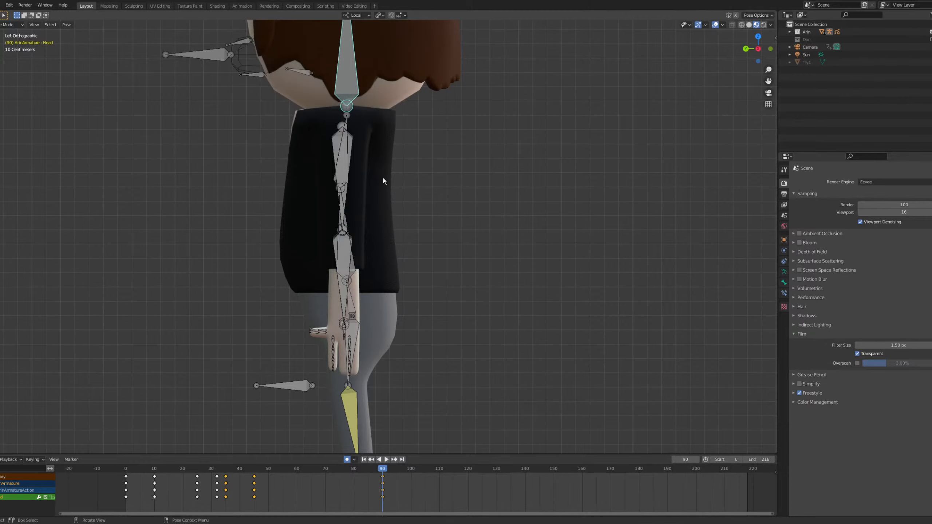
Review the transition into the frame 90 pose by playing it back from the camera view.
{"action": "key", "text": "grave"}
{"action": "left_click", "coordinate": [343, 228]}
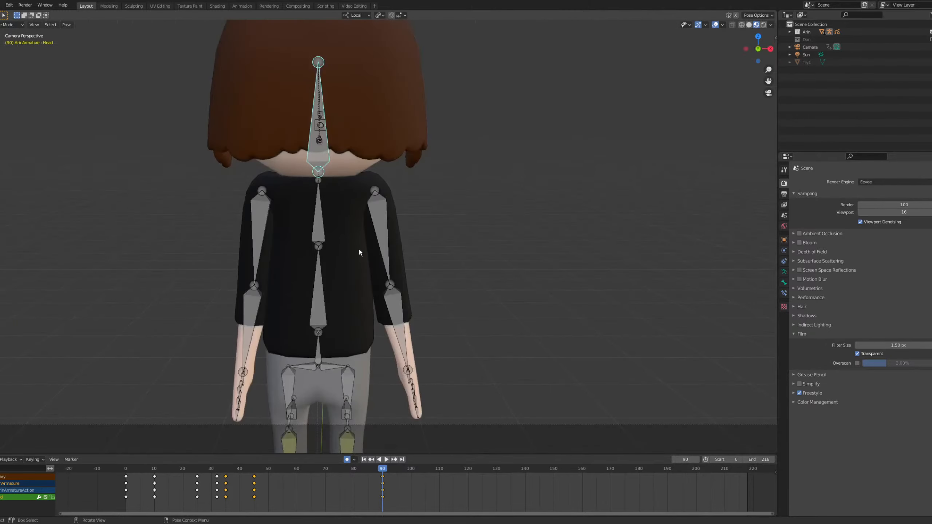
{"action": "scroll", "coordinate": [359, 248], "scroll_direction": "up", "scroll_amount": 2}
{"action": "middle_click_drag", "start_coordinate": [317, 255], "coordinate": [354, 312], "text": "shift"}
{"action": "scroll", "coordinate": [354, 312], "scroll_direction": "down", "scroll_amount": 2}
{"action": "key", "text": "space"}
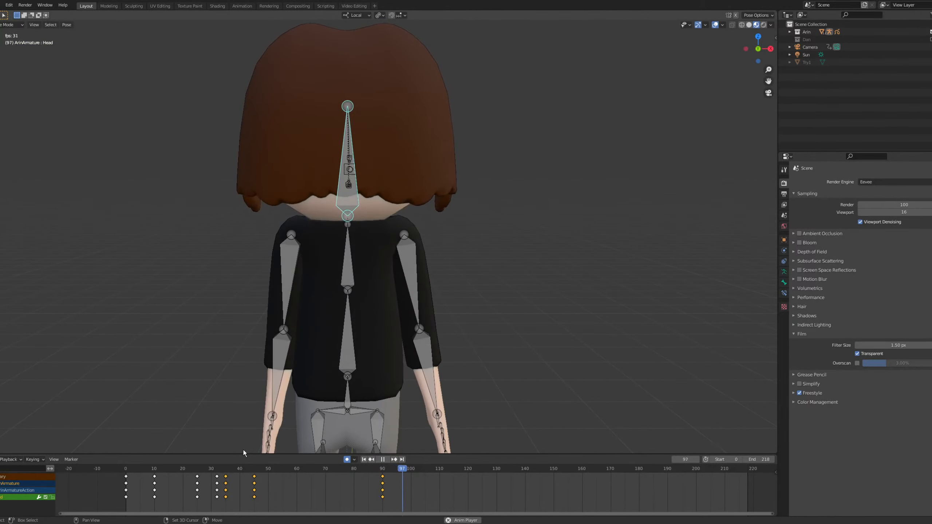
{"action": "key", "text": "space"}
{"action": "left_click_drag", "start_coordinate": [345, 469], "coordinate": [378, 476]}
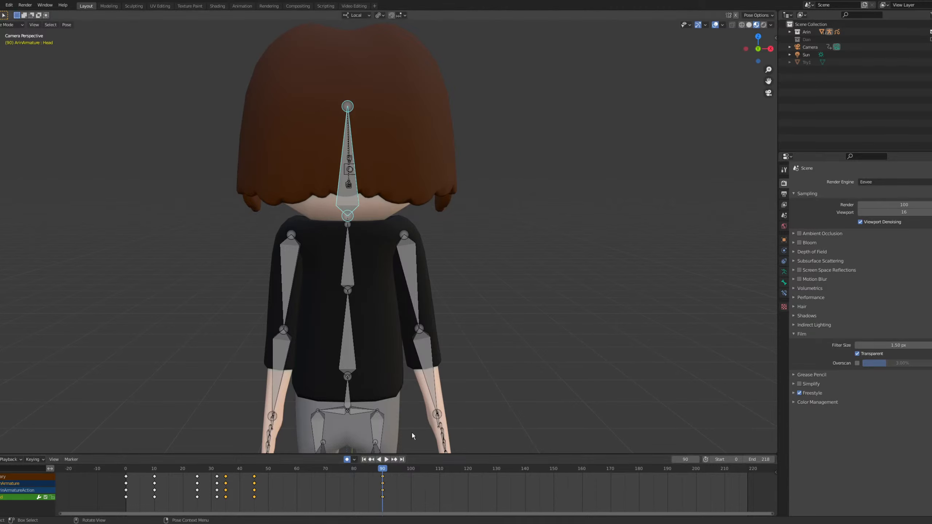
Replace the frame 90 keyframes of all bones with duplicates of the frame 45 keyframes.
{"action": "key", "text": "a"}
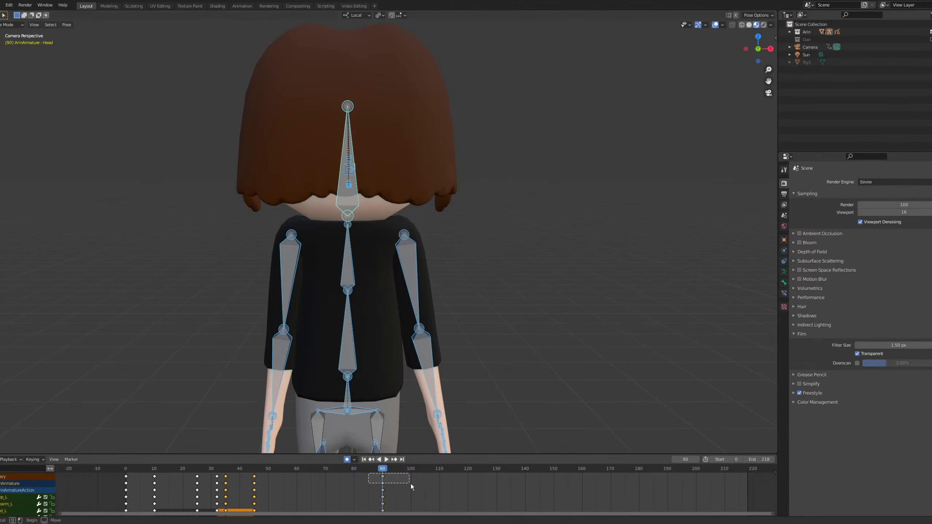
{"action": "left_click_drag", "start_coordinate": [411, 484], "coordinate": [411, 484]}
{"action": "key", "text": "Delete"}
{"action": "key", "text": "shift+d"}
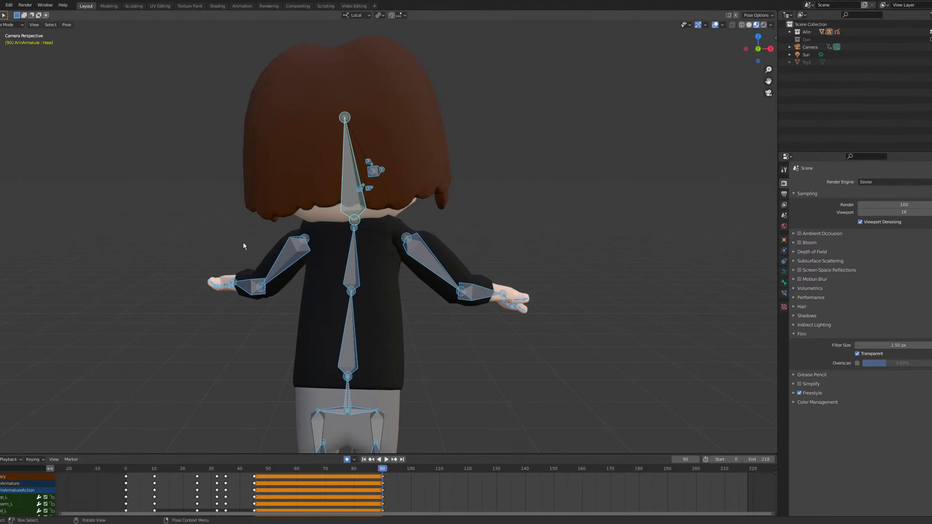
Rotate the left upper arm bone at frame 90 by about 54.3° around local Y, -5.5° around X and -15.6° around Z.
{"action": "left_click", "coordinate": [263, 279]}
{"action": "key", "text": "r"}
{"action": "key", "text": "y"}
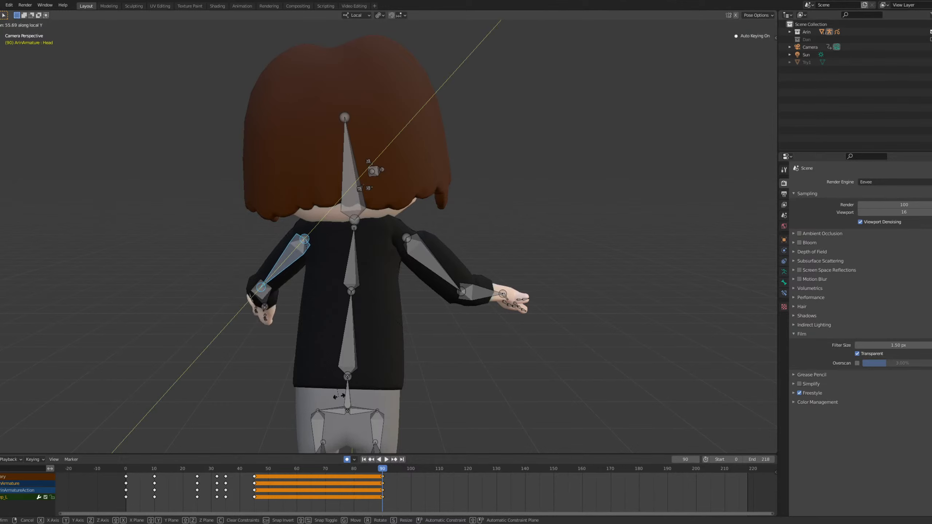
{"action": "left_click", "coordinate": [400, 362]}
{"action": "key", "text": "r"}
{"action": "key", "text": "x"}
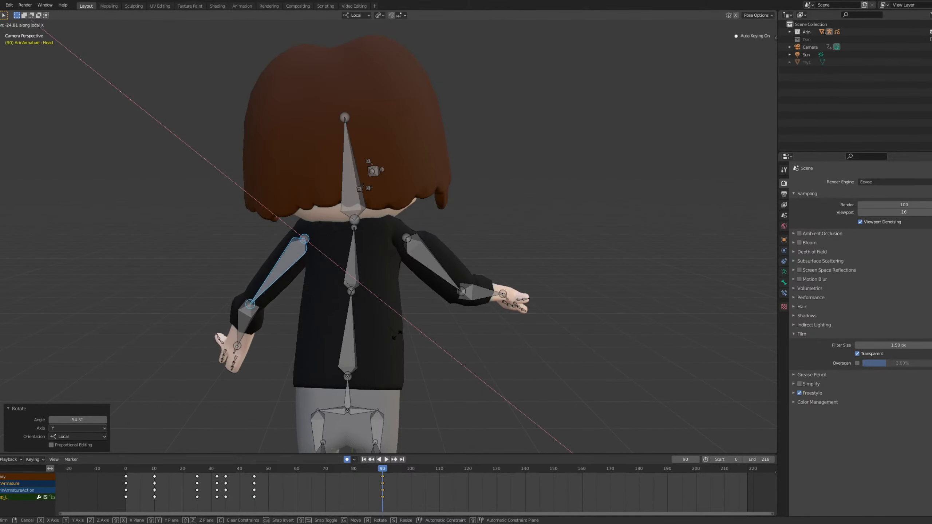
{"action": "left_click", "coordinate": [423, 364]}
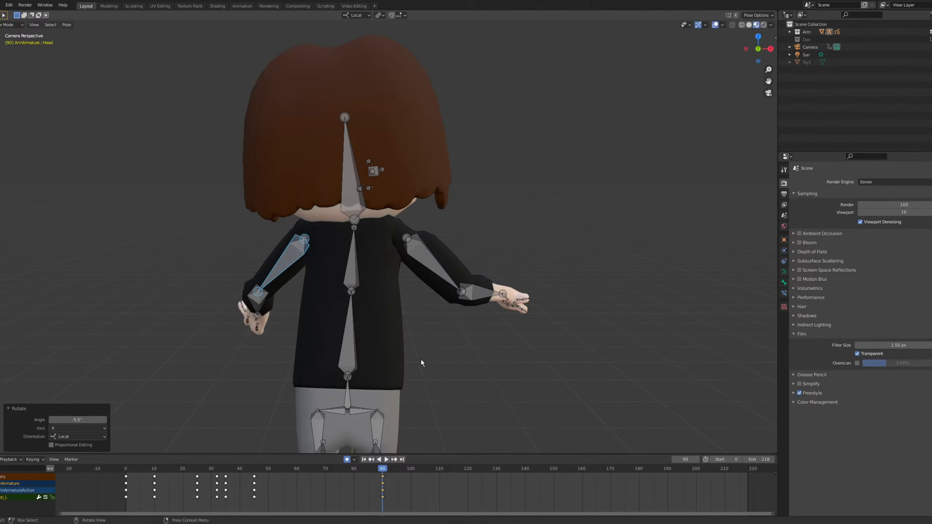
{"action": "key", "text": "r"}
{"action": "key", "text": "z"}
{"action": "left_click", "coordinate": [454, 272]}
Refine the left upper arm at frame 90 by about -16.4° around local Y, plus small local X and Z rotations.
{"action": "key", "text": "r"}
{"action": "key", "text": "x"}
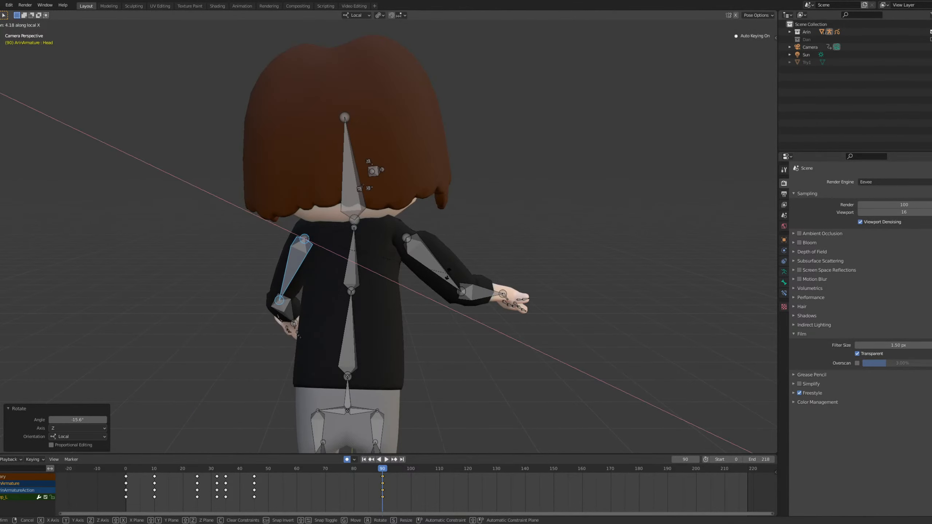
{"action": "key", "text": "y"}
{"action": "left_click", "coordinate": [441, 210]}
{"action": "key", "text": "r"}
{"action": "key", "text": "x"}
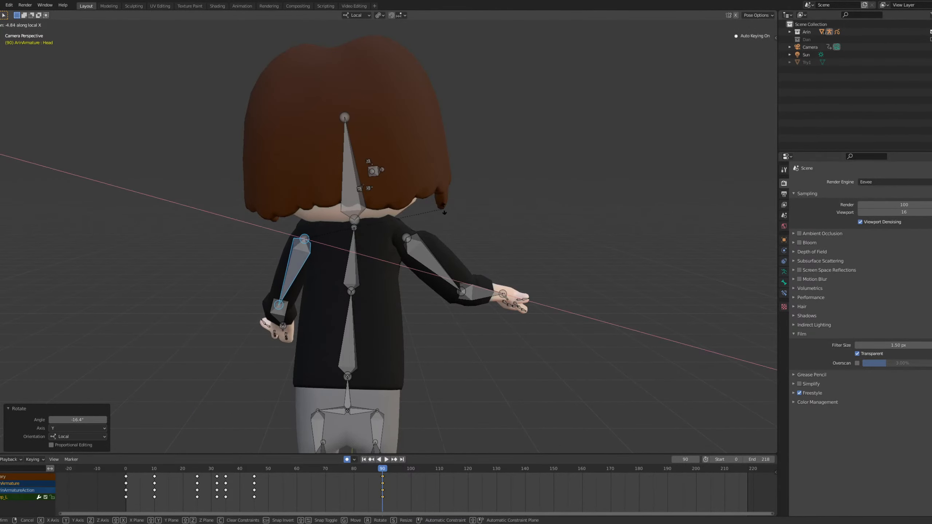
{"action": "left_click", "coordinate": [444, 212]}
{"action": "key", "text": "r"}
{"action": "key", "text": "z"}
{"action": "left_click", "coordinate": [439, 199]}
Lower the right upper arm at frame 90 by about -22.4° around local Y and -29.8° around X, plus a slight Z rotation.
{"action": "left_click_drag", "start_coordinate": [438, 206], "coordinate": [477, 313]}
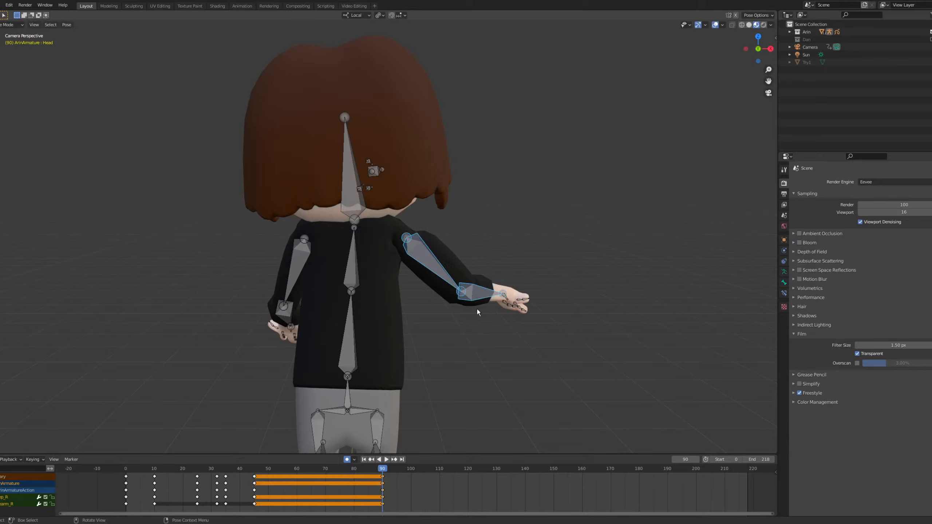
{"action": "left_click", "coordinate": [430, 250]}
{"action": "key", "text": "r"}
{"action": "key", "text": "y"}
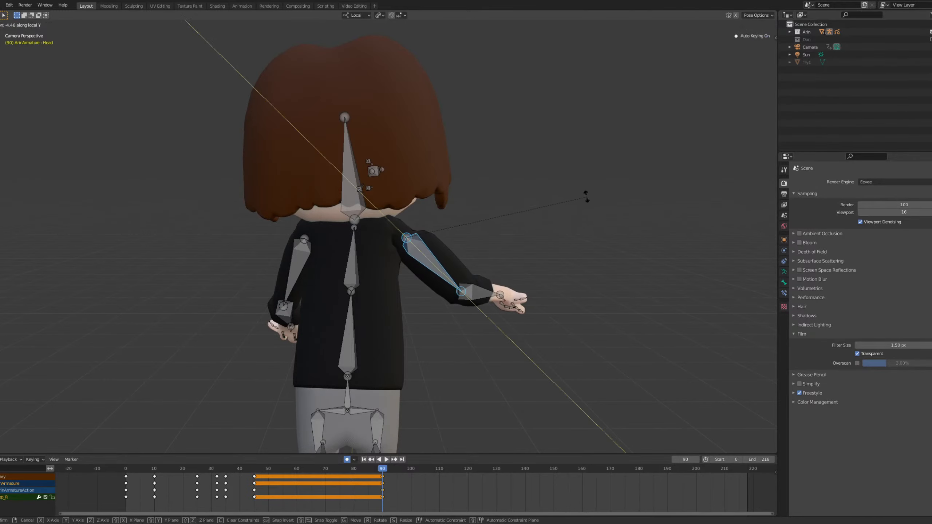
{"action": "key", "text": "x"}
{"action": "left_click", "coordinate": [499, 233]}
{"action": "key", "text": "r"}
{"action": "key", "text": "x"}
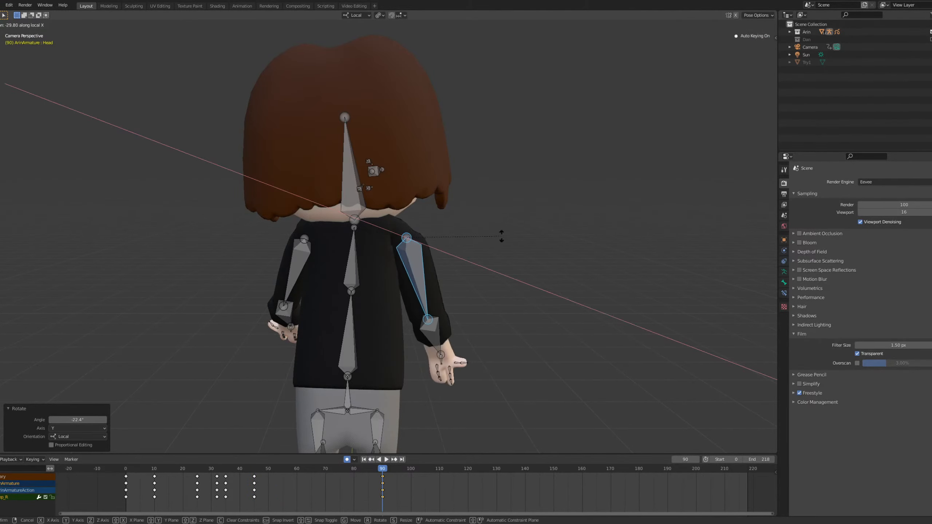
{"action": "key", "text": "z"}
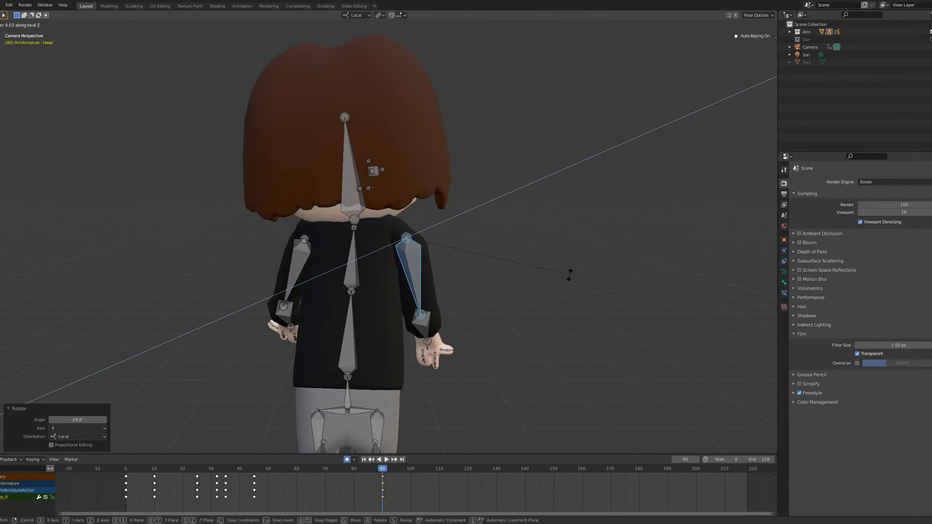
{"action": "left_click", "coordinate": [572, 286]}
Refine the right upper arm at frame 90 by about -13.4° around local Y and 9° around local X.
{"action": "key", "text": "r"}
{"action": "key", "text": "y"}
{"action": "left_click", "coordinate": [547, 229]}
{"action": "key", "text": "r"}
{"action": "key", "text": "x"}
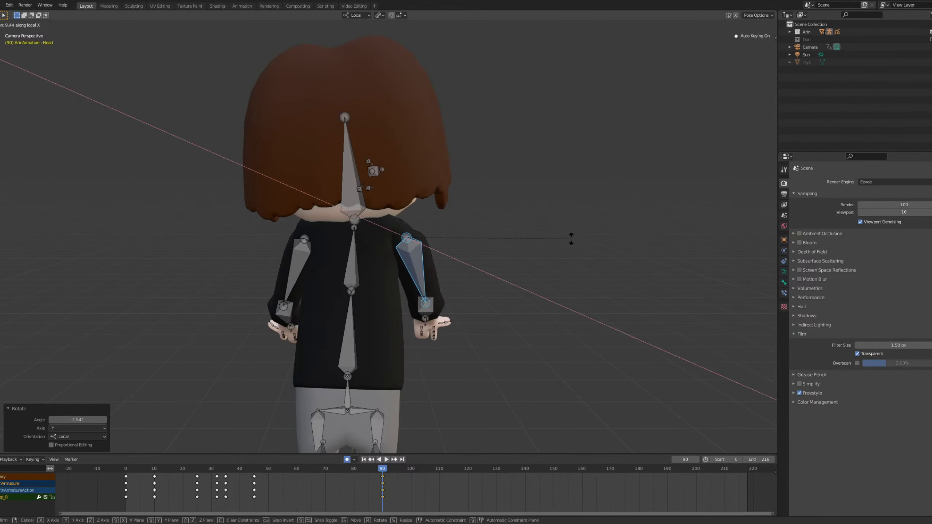
{"action": "left_click", "coordinate": [569, 239]}
{"action": "left_click", "coordinate": [354, 266]}
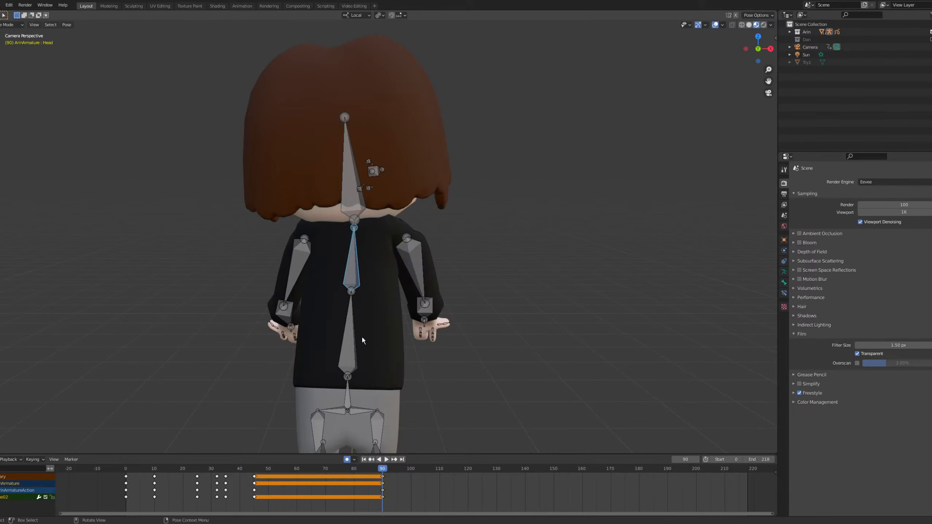
{"action": "key", "text": "r"}
{"action": "key", "text": "x"}
{"action": "right_click", "coordinate": [418, 315]}
{"action": "key", "text": "z"}
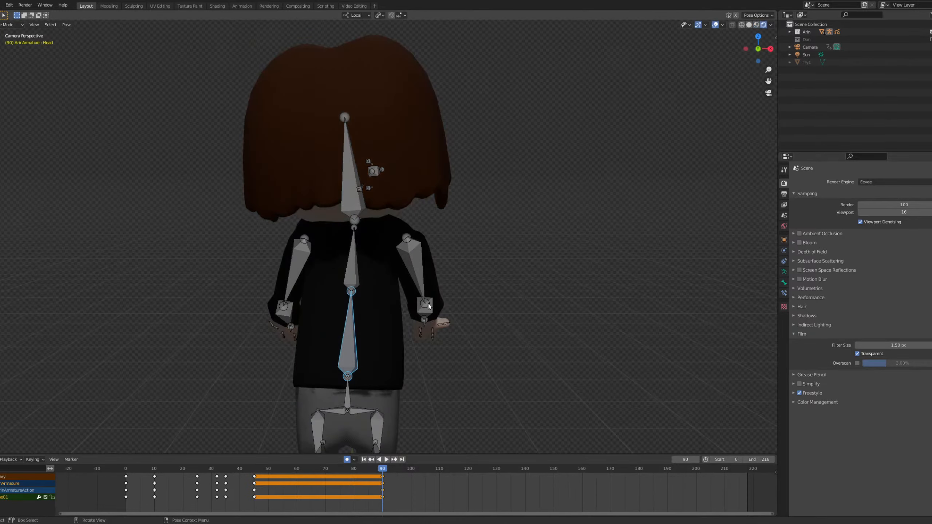
{"action": "key", "text": "z"}
{"action": "left_click", "coordinate": [409, 353]}
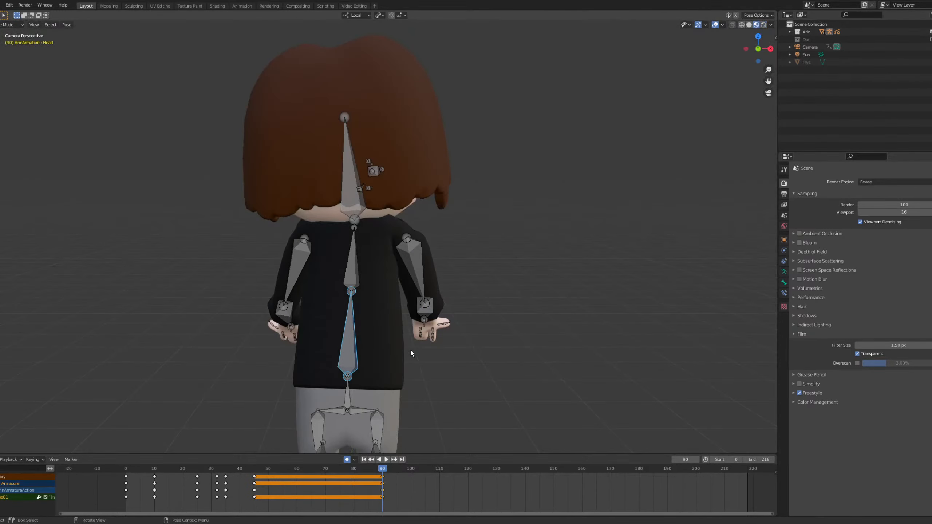
Rotate the lower spine bone by about -3.6° around its local X axis at frame 90.
{"action": "key", "text": "r"}
{"action": "key", "text": "x"}
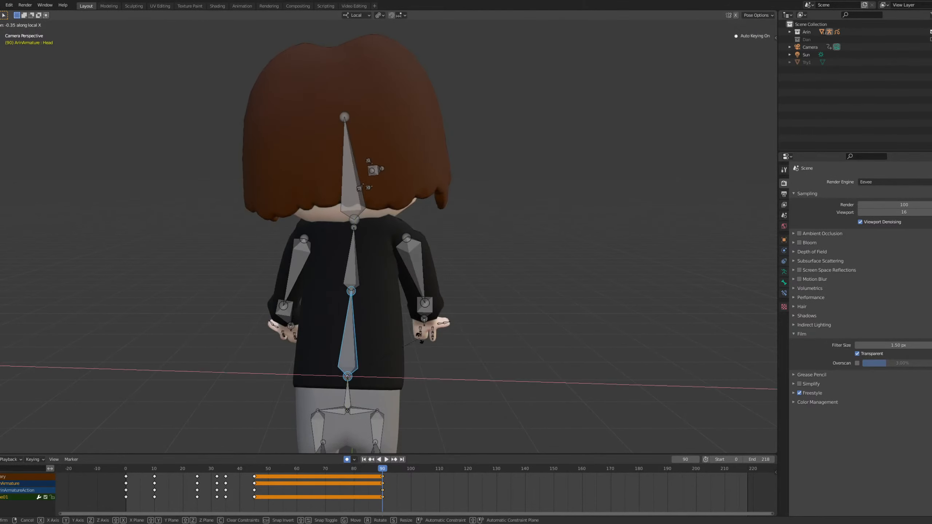
{"action": "left_click", "coordinate": [421, 333]}
Try tilting the lower and upper spine bones sideways around local Z at frame 90.
{"action": "key", "text": "r"}
{"action": "key", "text": "z"}
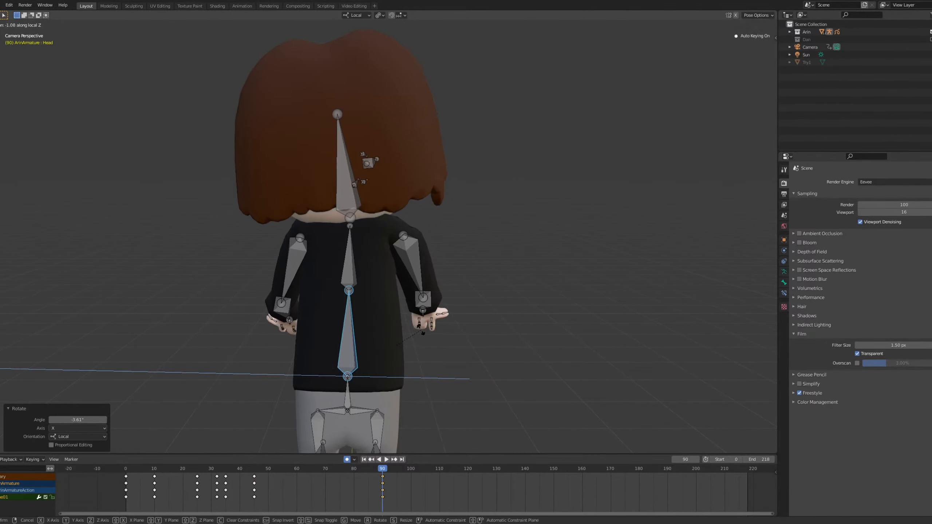
{"action": "left_click", "coordinate": [421, 326]}
{"action": "left_click", "coordinate": [337, 266]}
{"action": "key", "text": "r"}
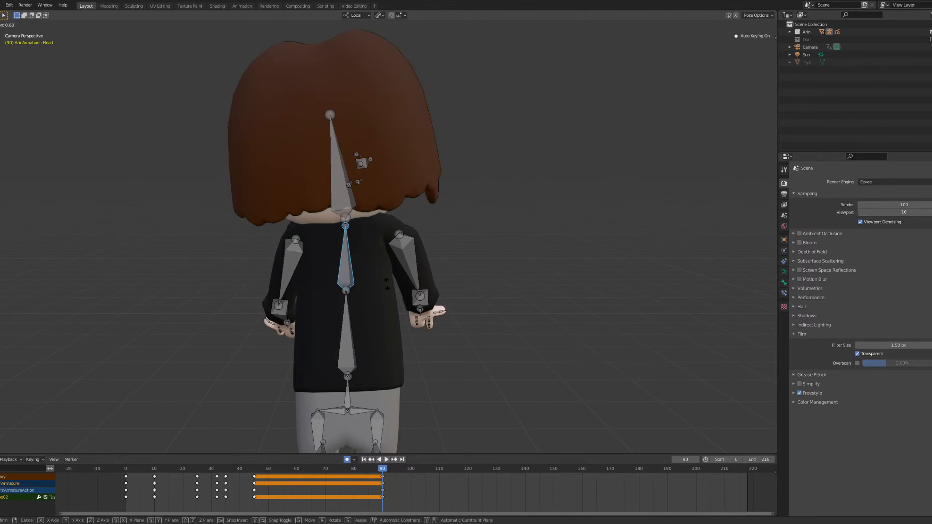
{"action": "key", "text": "z"}
{"action": "left_click", "coordinate": [390, 278]}
Play back the animation from the earlier poses to check the sideways spine tilt, then return to frame 90.
{"action": "left_click_drag", "start_coordinate": [380, 469], "coordinate": [266, 469]}
{"action": "key", "text": "space"}
{"action": "key", "text": "space"}
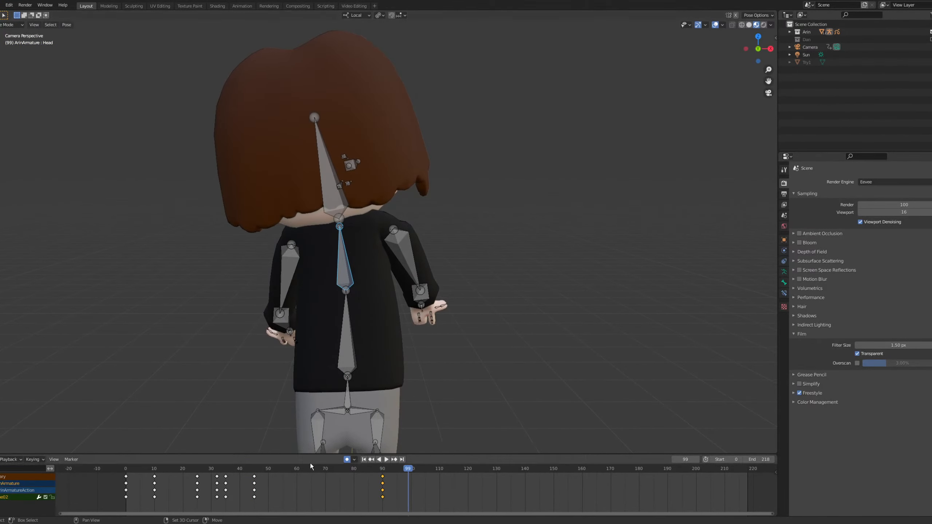
{"action": "left_click_drag", "start_coordinate": [197, 471], "coordinate": [135, 470]}
{"action": "key", "text": "space"}
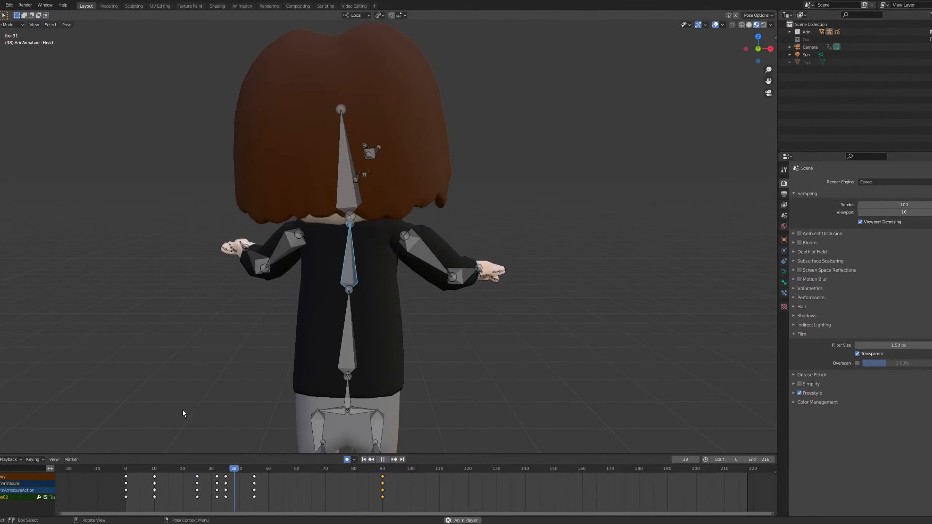
{"action": "key", "text": "space"}
{"action": "left_click", "coordinate": [382, 470]}
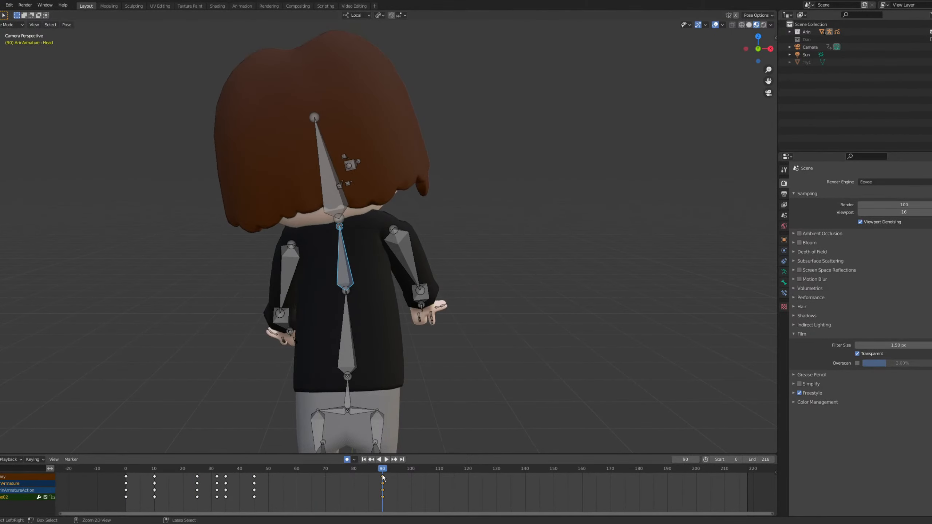
Undo the local Z rotations of the upper and lower spine bones.
{"action": "key", "text": "ctrl+z"}
{"action": "key", "text": "ctrl+z"}
{"action": "key", "text": "ctrl+z"}
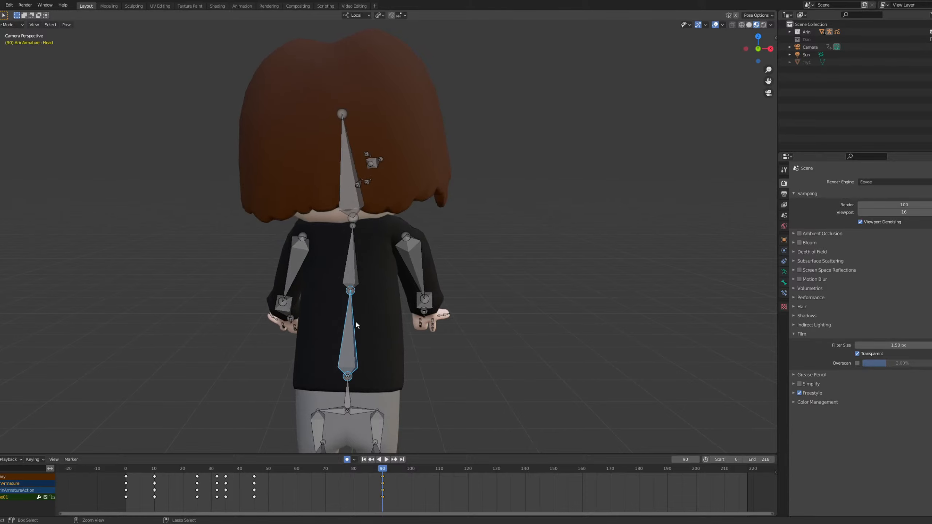
Play back the animation from about frame 30 to review the lowered-arm pose without the sideways tilt.
{"action": "left_click_drag", "start_coordinate": [382, 470], "coordinate": [211, 470]}
{"action": "key", "text": "space"}
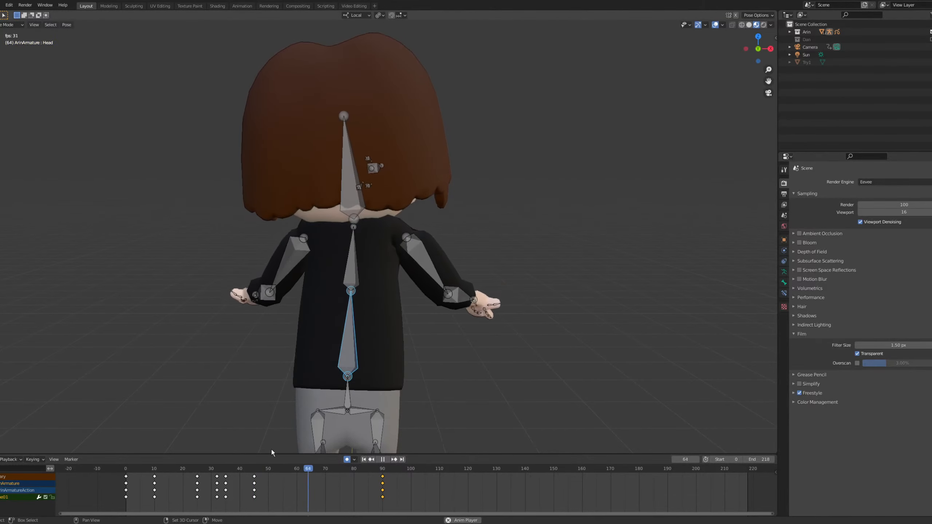
{"action": "key", "text": "space"}
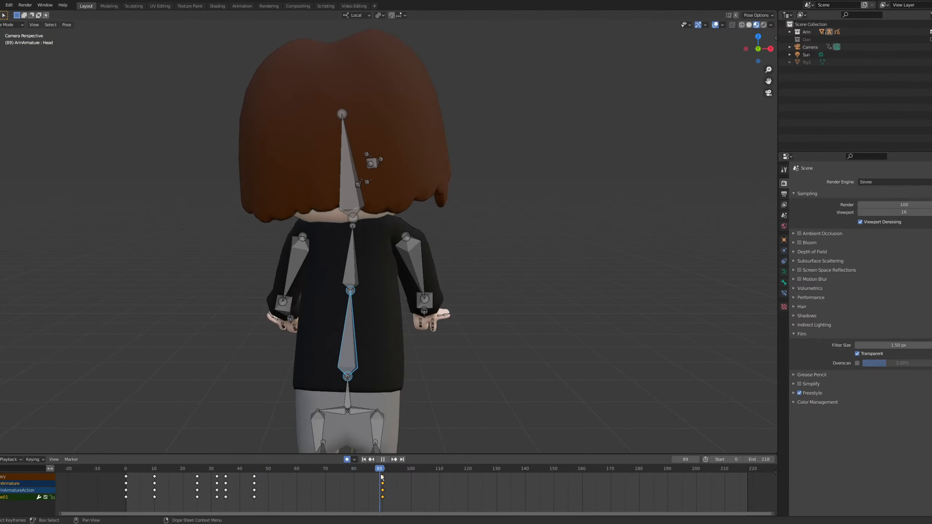
Rotate the lower spine bone about -9.7° and the upper spine bone about 12.1° around local X at frame 90.
{"action": "left_click_drag", "start_coordinate": [381, 475], "coordinate": [382, 474]}
{"action": "key", "text": "r"}
{"action": "key", "text": "x"}
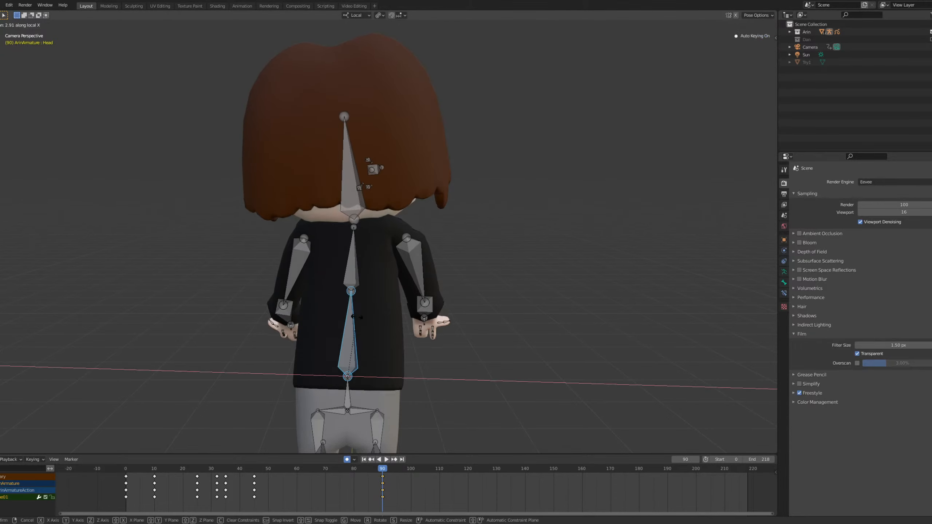
{"action": "left_click", "coordinate": [505, 281]}
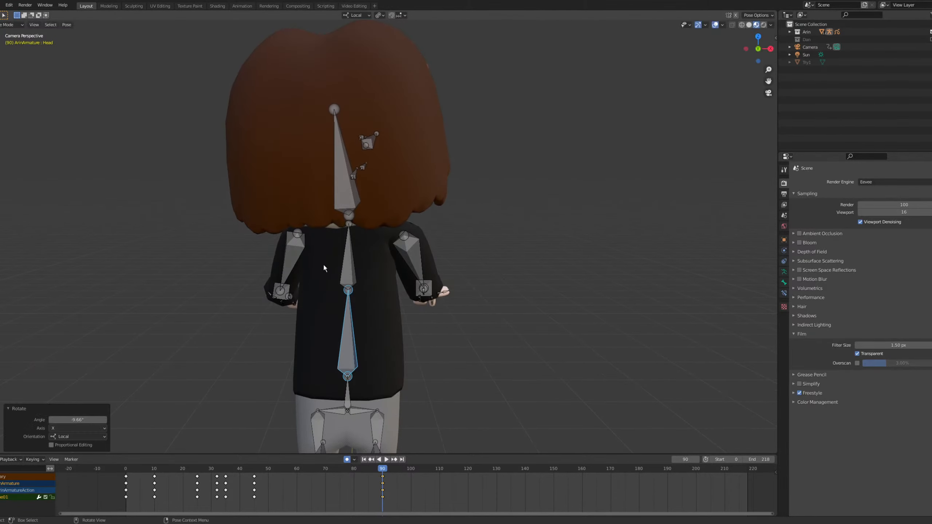
{"action": "left_click", "coordinate": [345, 263]}
{"action": "key", "text": "r"}
{"action": "key", "text": "x"}
{"action": "left_click", "coordinate": [397, 256]}
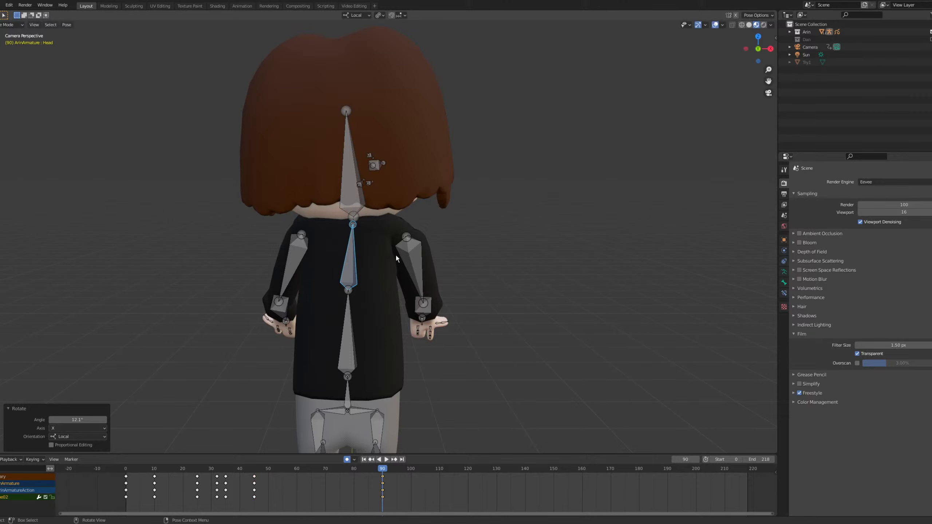
Rotate the head bone at frame 90 slightly around local X and by about 2.6° around local Y.
{"action": "left_click", "coordinate": [360, 200]}
{"action": "key", "text": "r"}
{"action": "key", "text": "y"}
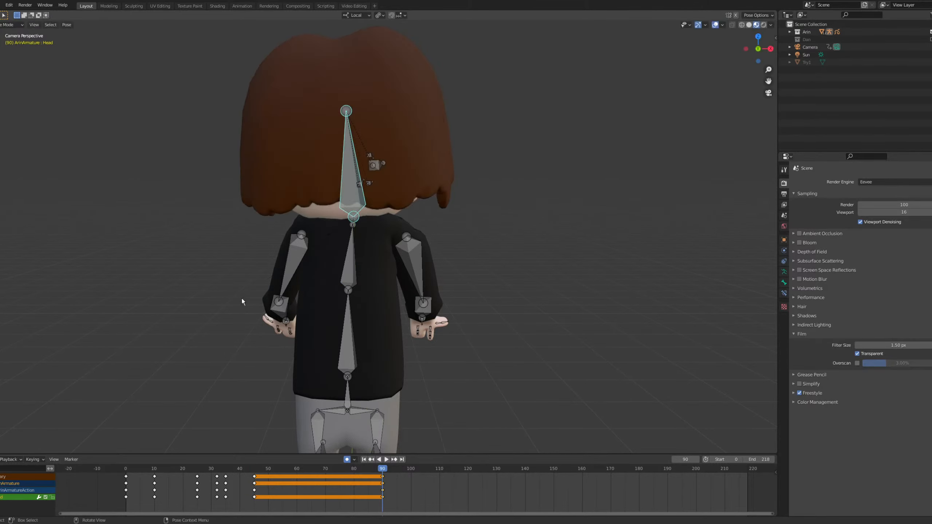
{"action": "key", "text": "z"}
{"action": "right_click", "coordinate": [525, 207]}
{"action": "key", "text": "r"}
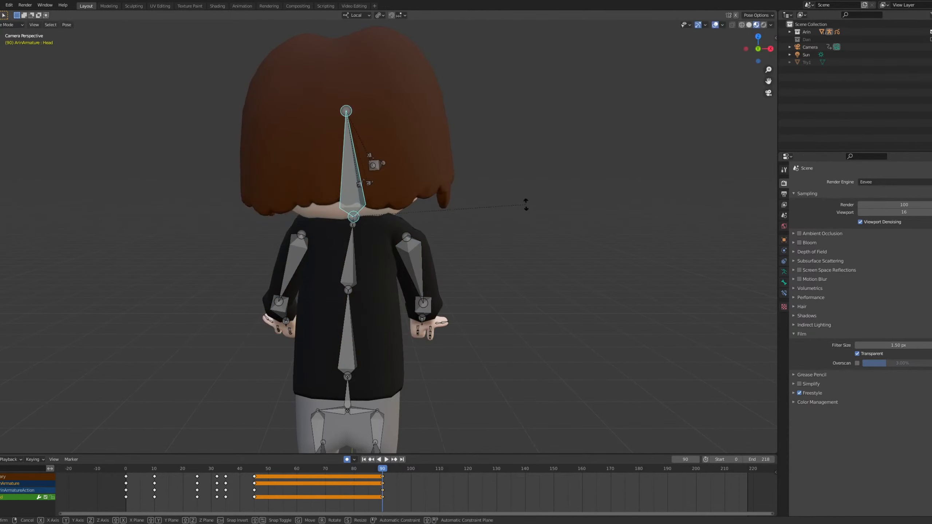
{"action": "key", "text": "x"}
{"action": "left_click", "coordinate": [530, 213]}
{"action": "key", "text": "r"}
{"action": "key", "text": "y"}
{"action": "left_click", "coordinate": [532, 205]}
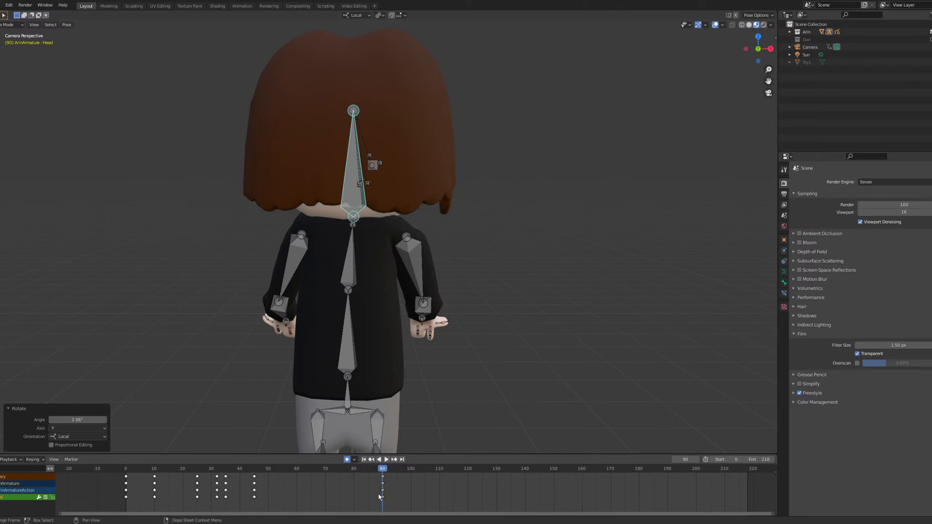
Play back the animation from frame 0 and again from the middle poses to review the motion into frame 90.
{"action": "key", "text": "shift+Left"}
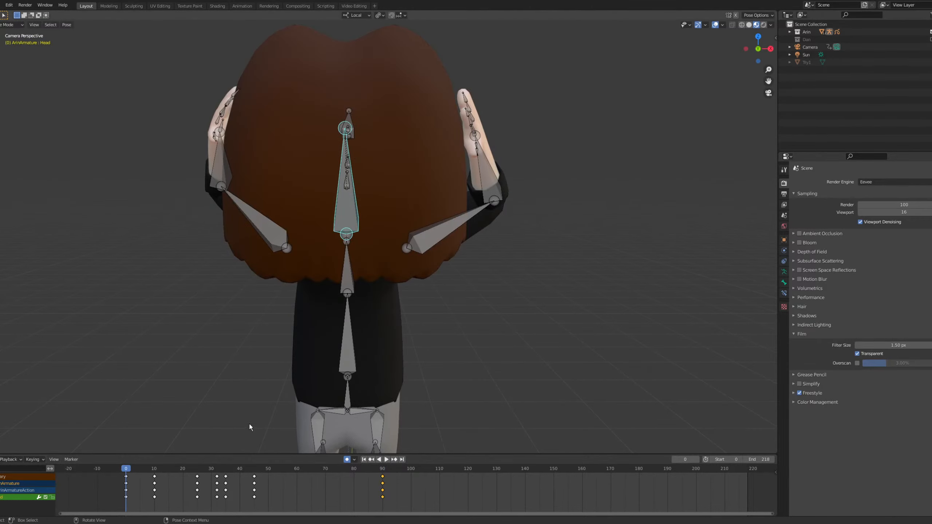
{"action": "key", "text": "space"}
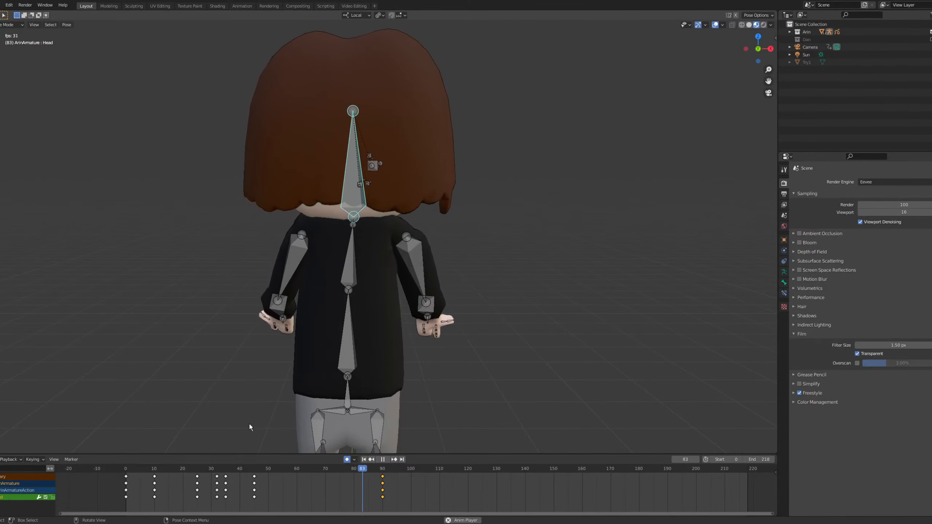
{"action": "key", "text": "space"}
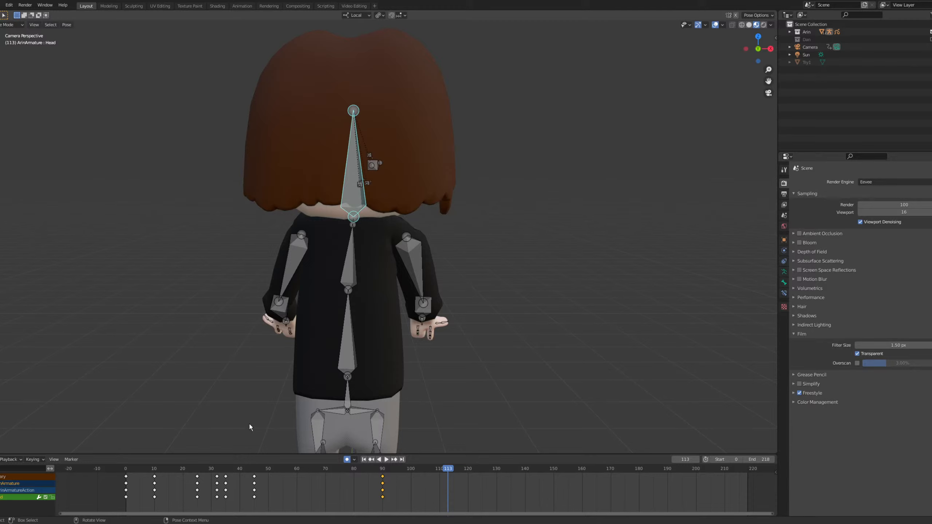
{"action": "left_click", "coordinate": [126, 469]}
{"action": "key", "text": "space"}
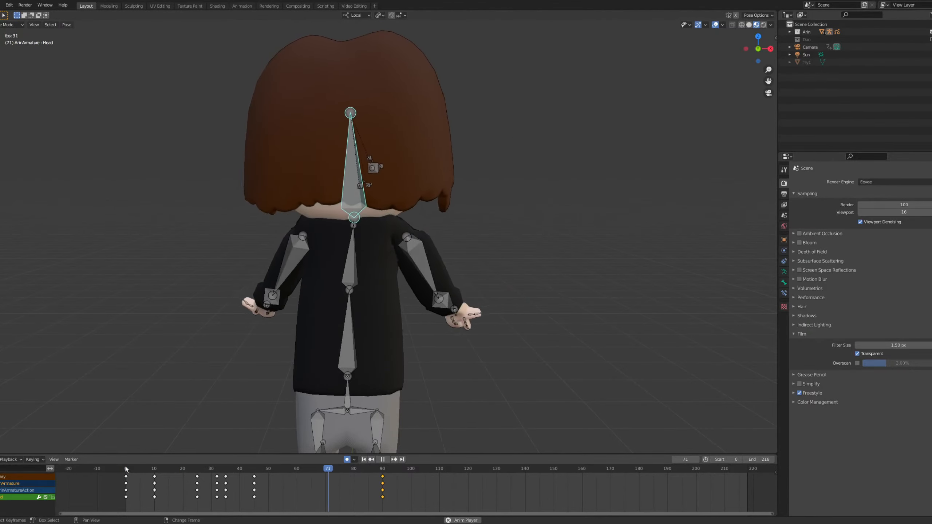
{"action": "key", "text": "space"}
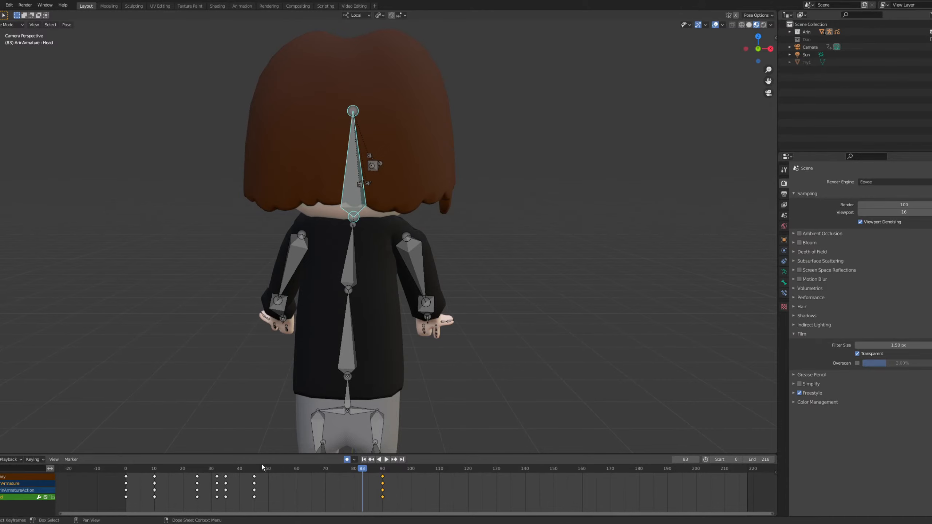
{"action": "left_click", "coordinate": [223, 469]}
{"action": "key", "text": "space"}
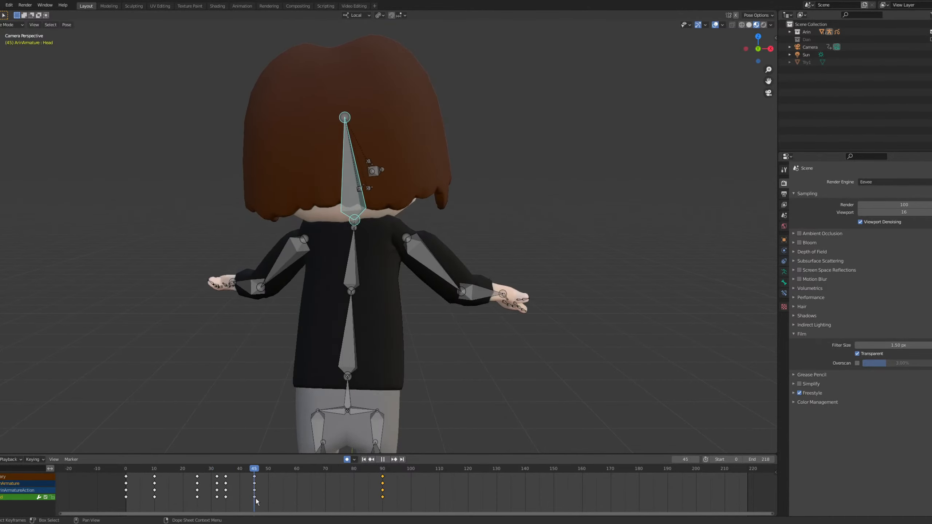
{"action": "left_click_drag", "start_coordinate": [253, 500], "coordinate": [252, 499]}
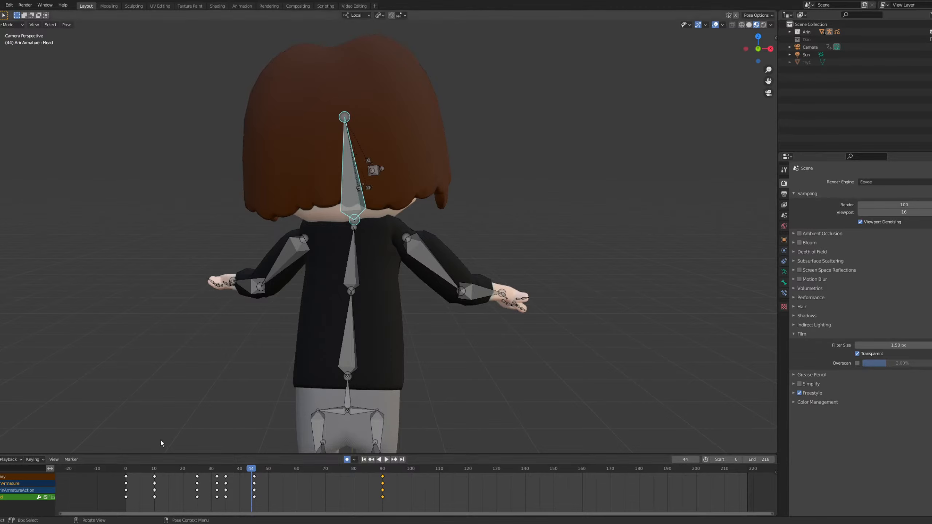
Rotate the left upper-arm bone at frame 45 by about -30° around local Z.
{"action": "left_click_drag", "start_coordinate": [127, 469], "coordinate": [253, 504]}
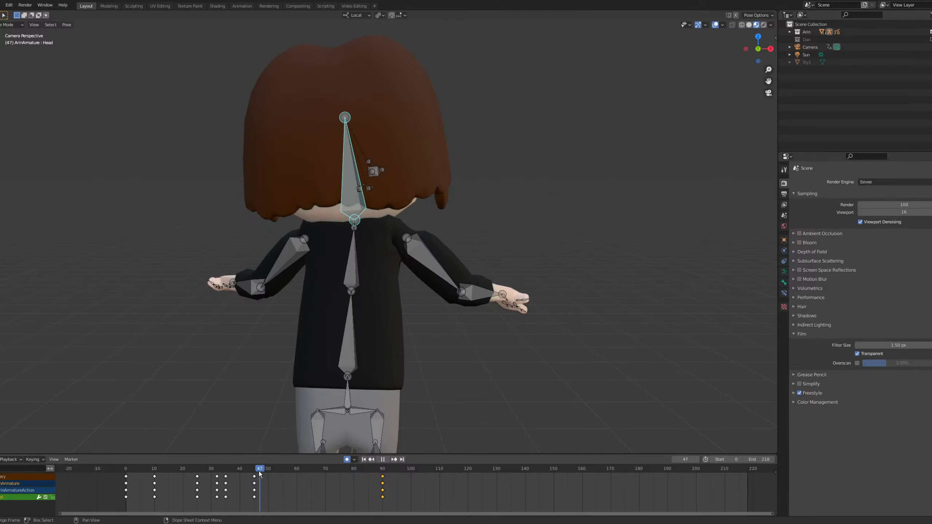
{"action": "middle_click_drag", "start_coordinate": [422, 220], "coordinate": [348, 230]}
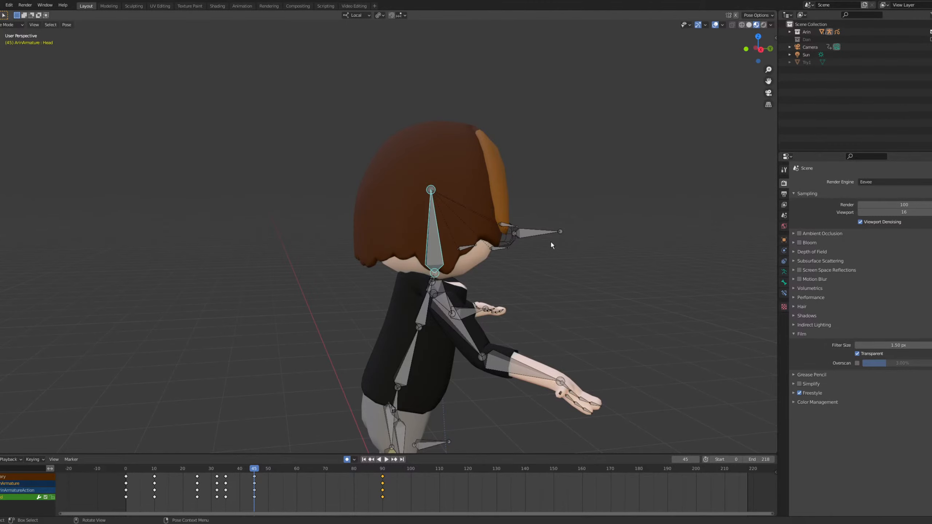
{"action": "key", "text": "KP_0"}
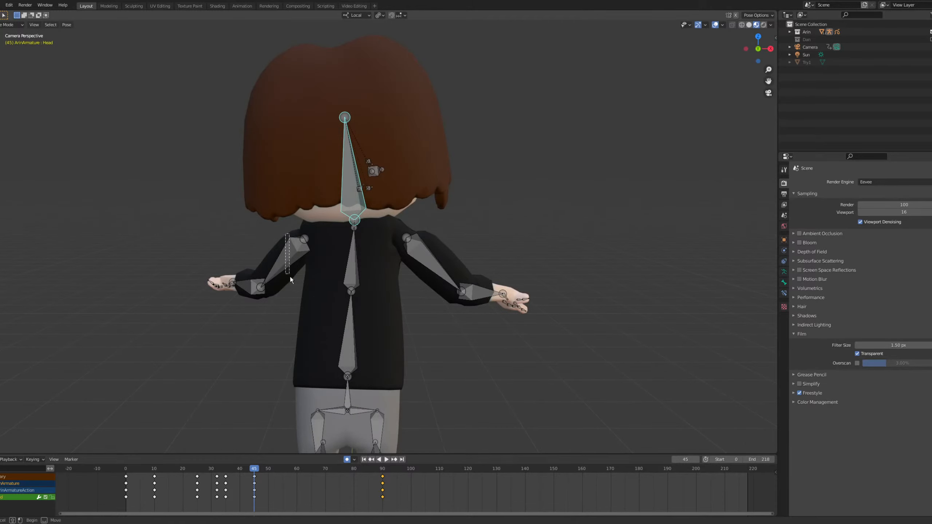
{"action": "scroll", "coordinate": [428, 245], "scroll_direction": "down", "scroll_amount": 3}
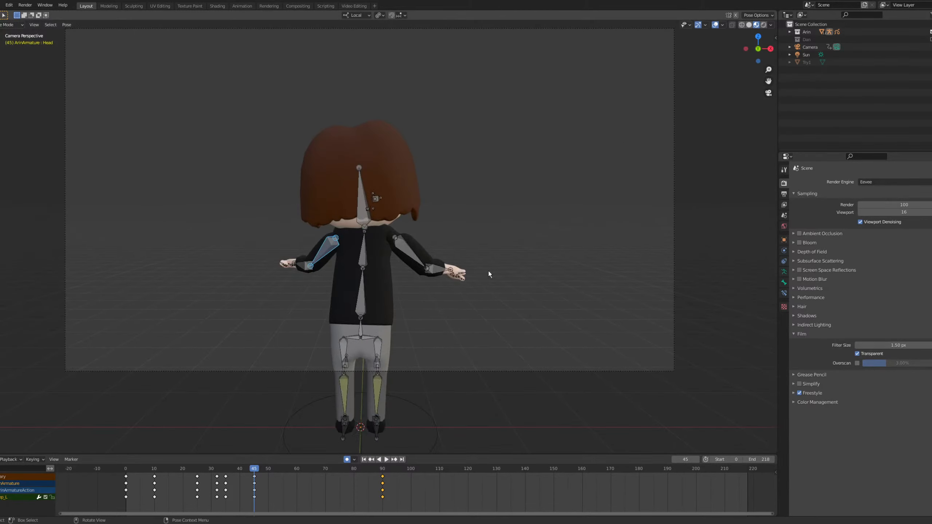
{"action": "scroll", "coordinate": [344, 230], "scroll_direction": "up", "scroll_amount": 4}
{"action": "scroll", "coordinate": [353, 265], "scroll_direction": "down", "scroll_amount": 1}
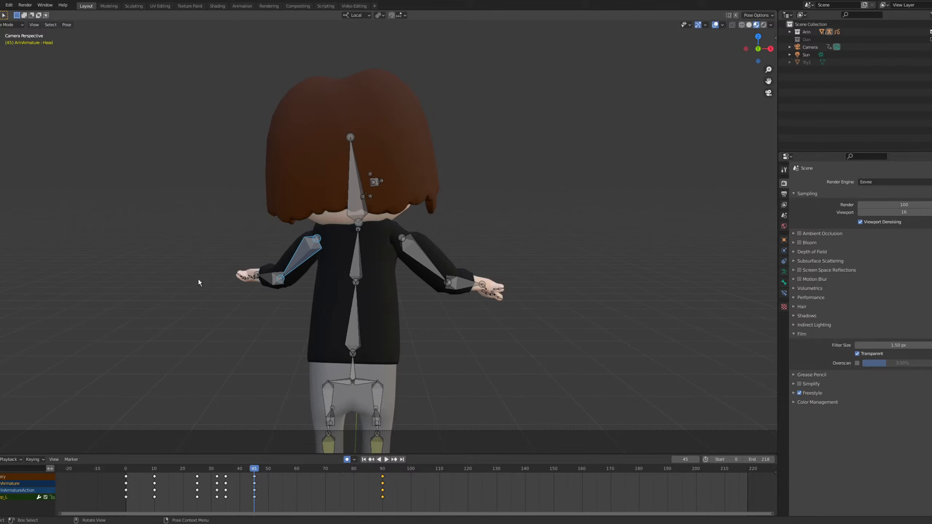
{"action": "scroll", "coordinate": [356, 259], "scroll_direction": "up", "scroll_amount": 2}
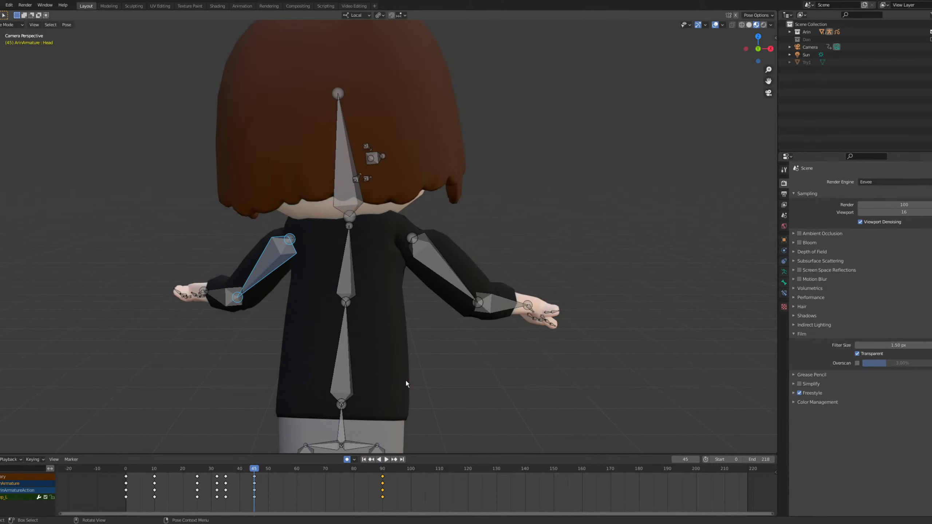
{"action": "key", "text": "r"}
{"action": "key", "text": "z"}
{"action": "right_click", "coordinate": [349, 317]}
{"action": "key", "text": "r"}
{"action": "key", "text": "z"}
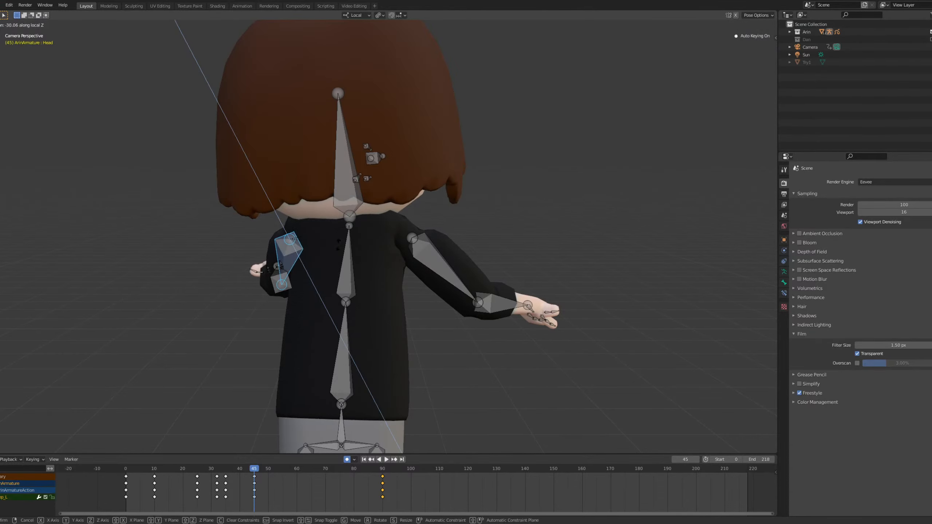
{"action": "key", "text": "Return"}
Rotate the left upper-arm bone at frame 45 by 20.6° around local Y, 15.6° around local X and 7.57° around local Z.
{"action": "key", "text": "r"}
{"action": "key", "text": "y"}
{"action": "key", "text": "Return"}
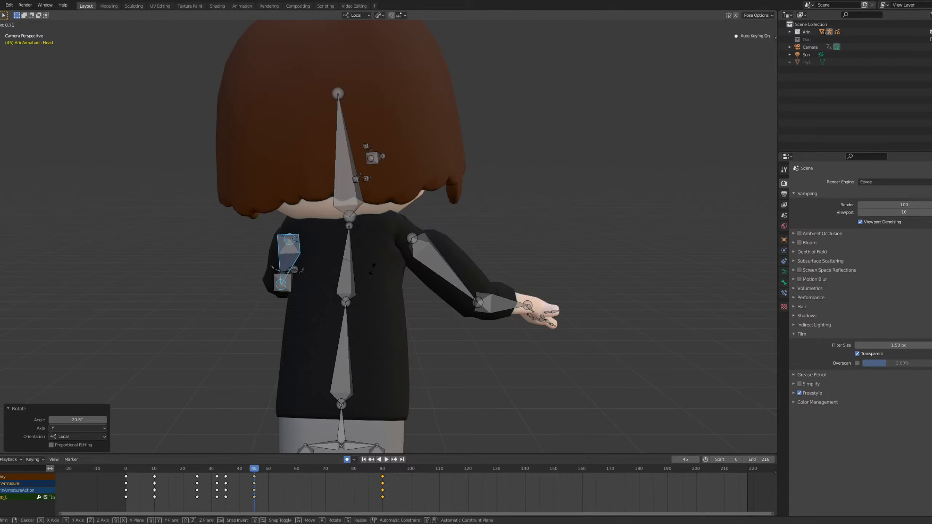
{"action": "key", "text": "r"}
{"action": "key", "text": "x"}
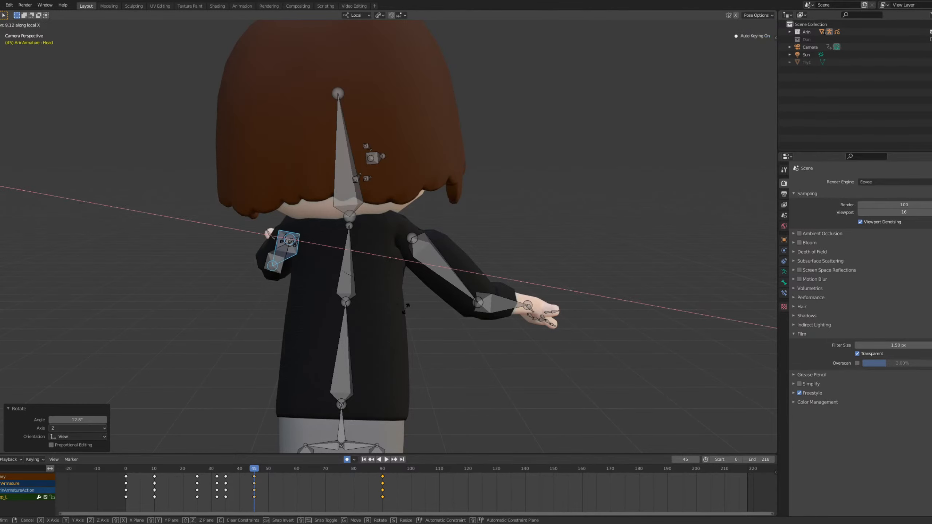
{"action": "key", "text": "Return"}
{"action": "key", "text": "r"}
{"action": "key", "text": "z"}
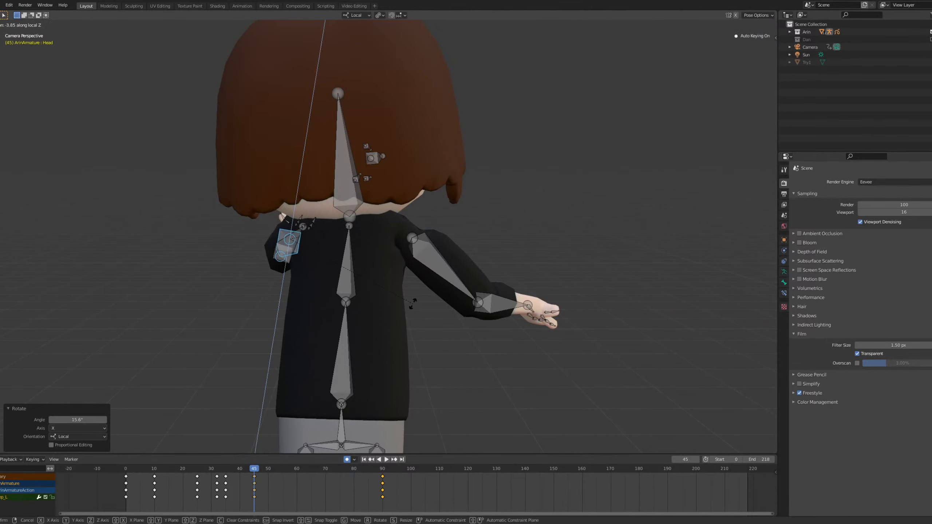
{"action": "key", "text": "Return"}
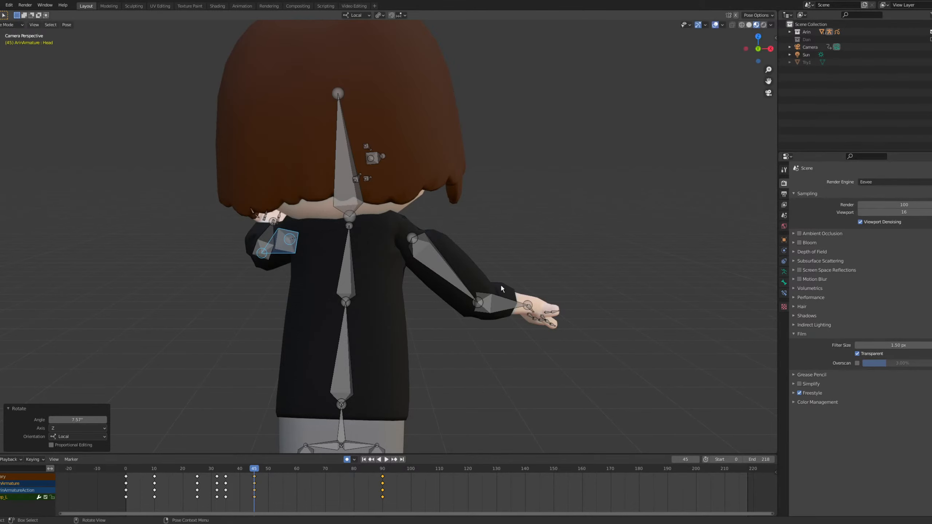
Rotate the right upper-arm bone at frame 45 by -19.4° around local Y.
{"action": "left_click", "coordinate": [457, 272]}
{"action": "key", "text": "r"}
{"action": "key", "text": "x"}
{"action": "key", "text": "Escape"}
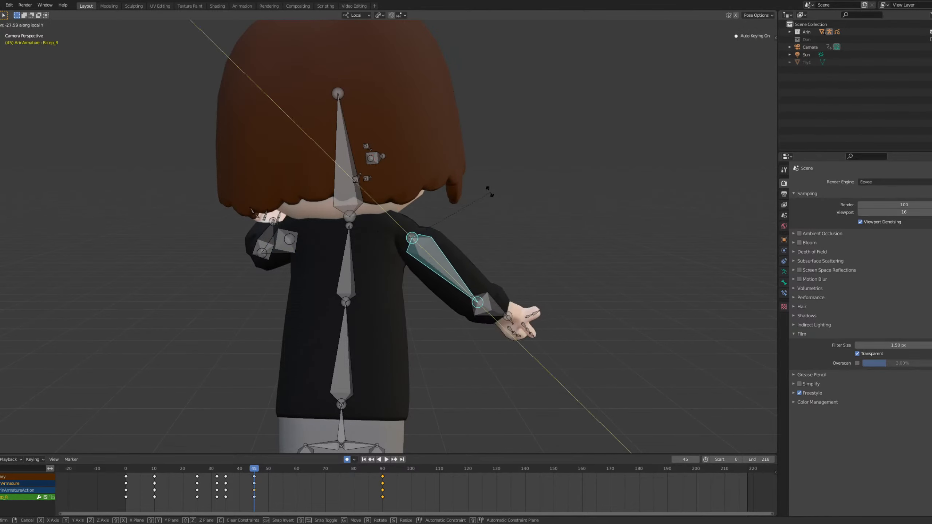
{"action": "key", "text": "r"}
{"action": "key", "text": "y"}
{"action": "left_click", "coordinate": [549, 219]}
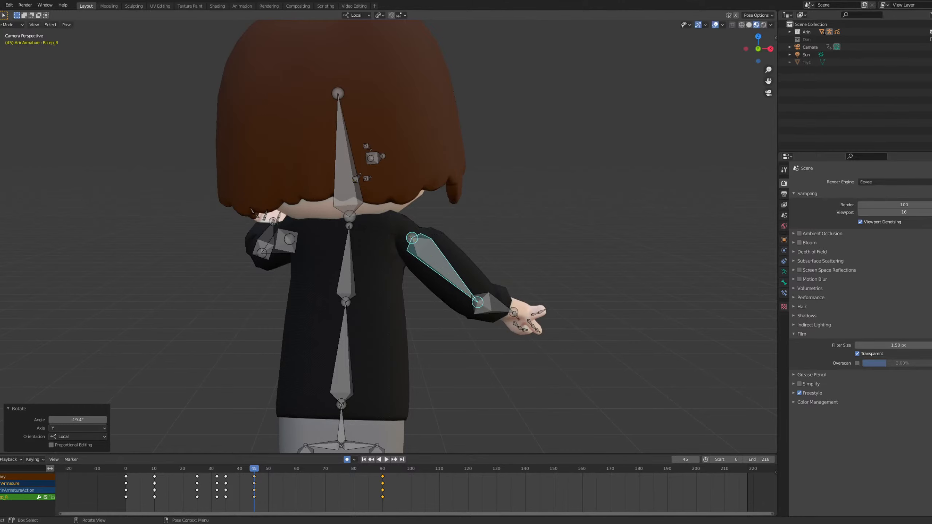
Raise the right upper-arm bone at frame 45 by rotating it around local Z and 14.6° around local X.
{"action": "key", "text": "r"}
{"action": "key", "text": "z"}
{"action": "left_click", "coordinate": [532, 326]}
{"action": "key", "text": "r"}
{"action": "key", "text": "x"}
{"action": "left_click", "coordinate": [556, 283]}
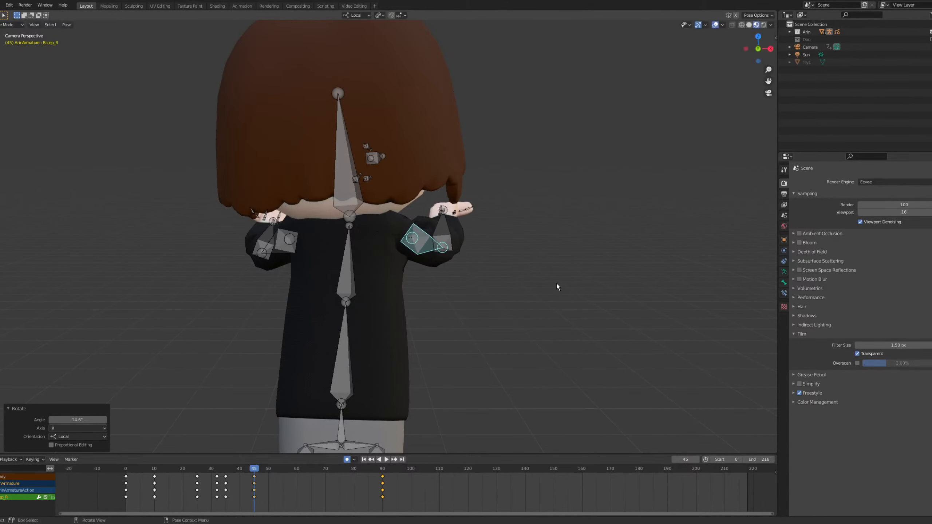
{"action": "key", "text": "r"}
{"action": "key", "text": "Escape"}
{"action": "key", "text": "z"}
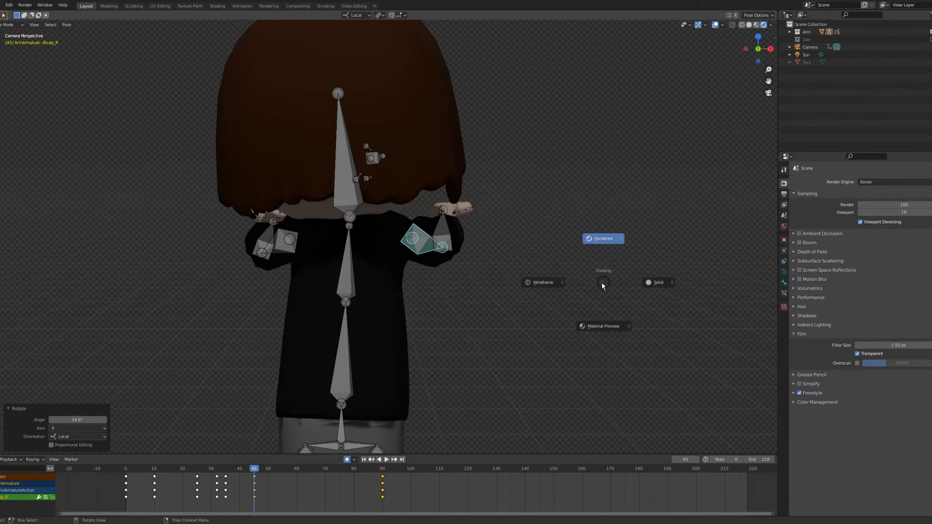
{"action": "left_click", "coordinate": [619, 318]}
Fine-tune the right upper-arm bone at frame 45 by 2.65° around local X and about -10° around local Z.
{"action": "key", "text": "r"}
{"action": "key", "text": "x"}
{"action": "key", "text": "y"}
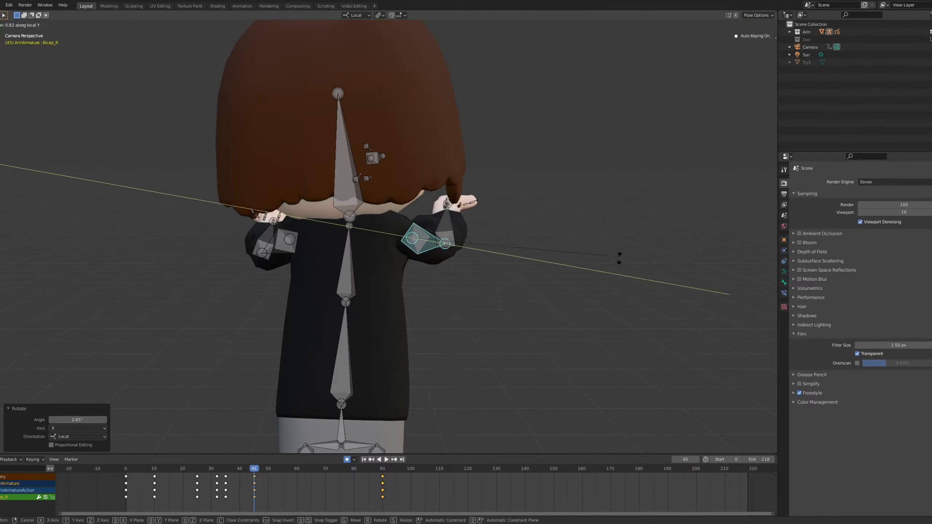
{"action": "key", "text": "z"}
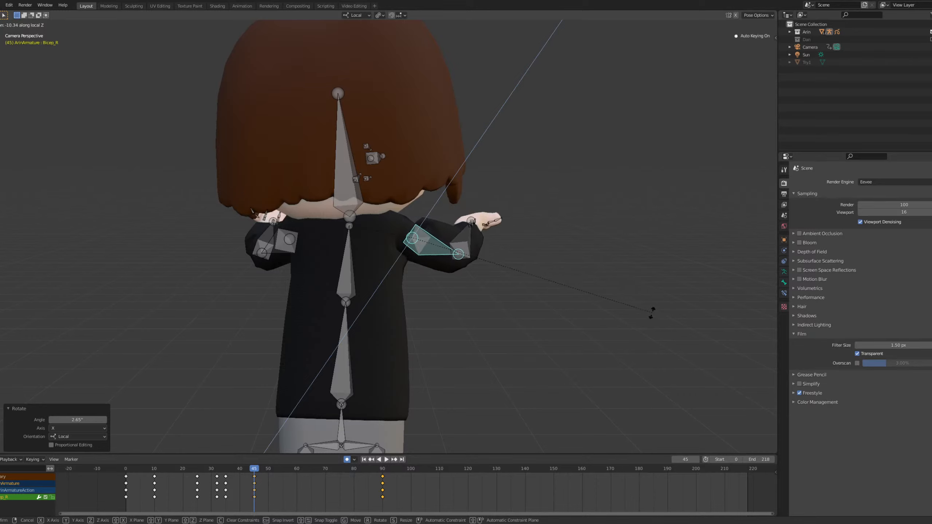
{"action": "left_click", "coordinate": [652, 312]}
Play back and scrub the frames between about 27 and 45 to review the raised-arm motion.
{"action": "left_click_drag", "start_coordinate": [253, 471], "coordinate": [202, 469]}
{"action": "key", "text": "space"}
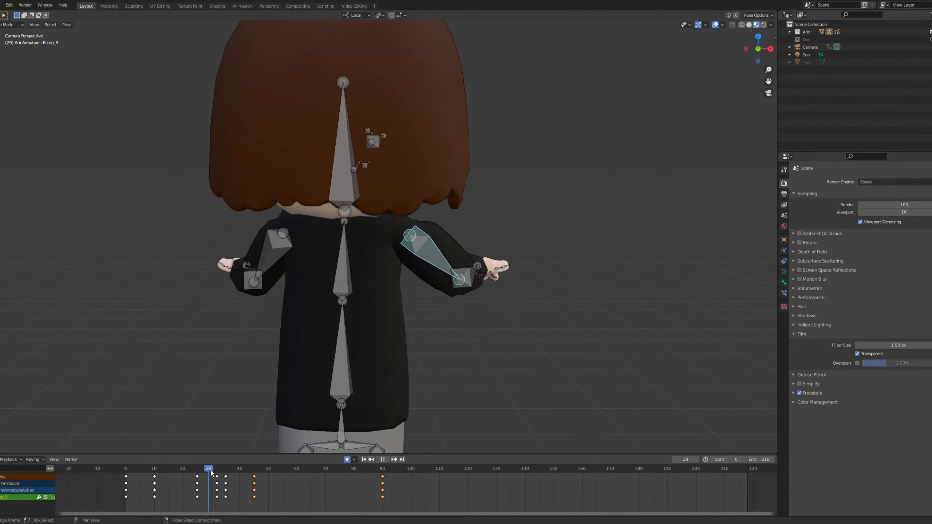
{"action": "key", "text": "Escape"}
{"action": "mouse_move", "coordinate": [218, 475]}
{"action": "left_mouse_down"}
{"action": "mouse_move", "coordinate": [185, 472]}
{"action": "mouse_move", "coordinate": [251, 497]}
{"action": "mouse_move", "coordinate": [218, 486]}
{"action": "left_mouse_up"}
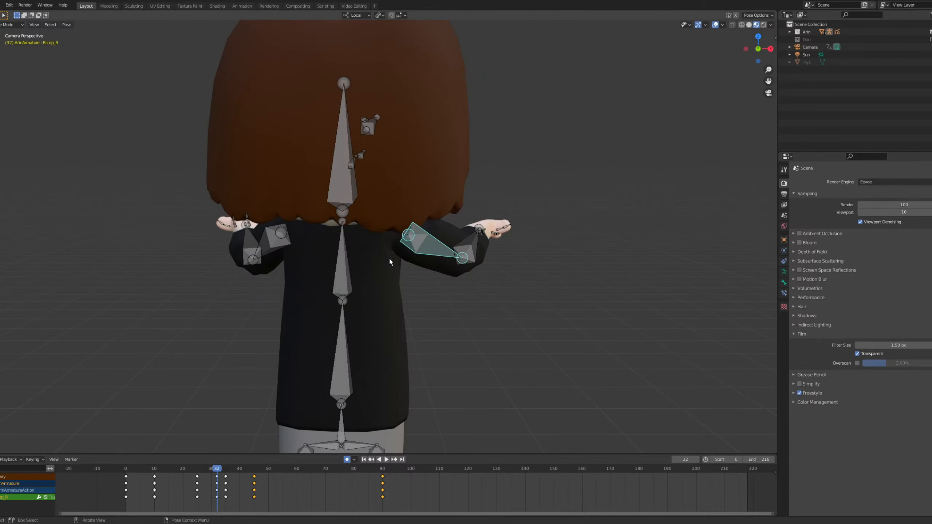
Examine the arms from the side and play the animation from frame 0 through the middle poses.
{"action": "middle_click_drag", "start_coordinate": [390, 259], "coordinate": [505, 309]}
{"action": "middle_click_drag", "start_coordinate": [505, 309], "coordinate": [401, 317], "text": "shift"}
{"action": "scroll", "coordinate": [353, 311], "scroll_direction": "up", "scroll_amount": 4}
{"action": "middle_click_drag", "start_coordinate": [314, 305], "coordinate": [364, 235], "text": "shift"}
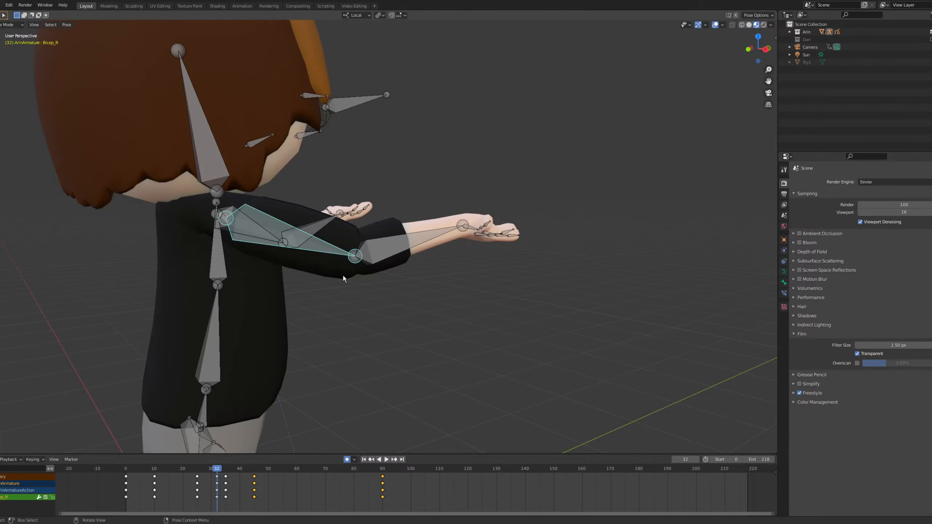
{"action": "left_click_drag", "start_coordinate": [211, 468], "coordinate": [201, 467]}
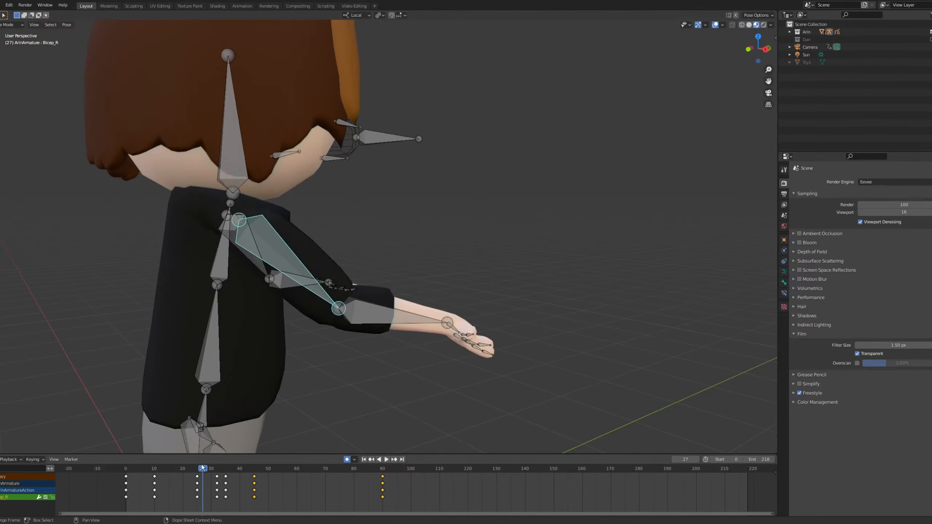
{"action": "left_click", "coordinate": [125, 473]}
{"action": "key", "text": "space"}
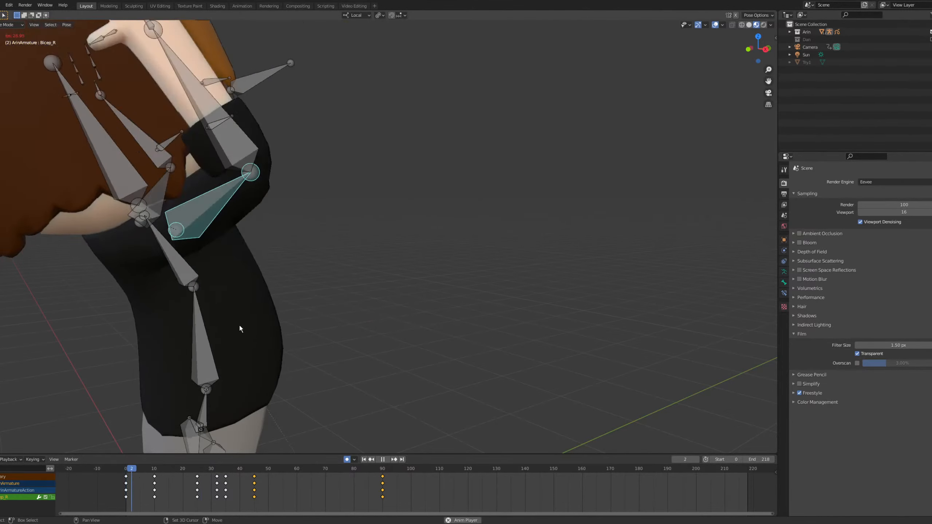
{"action": "key", "text": "space"}
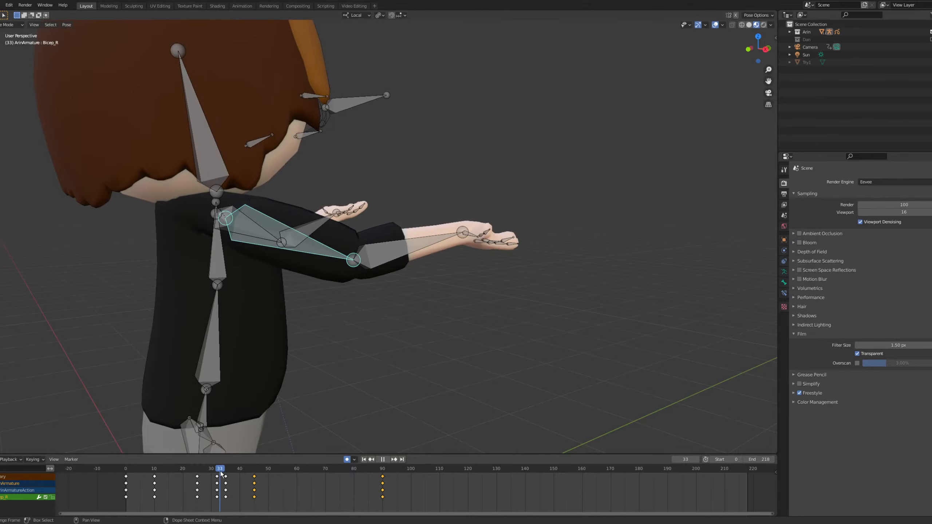
Rotate the right upper-arm bone at frame 32 by -16.5° around local X, working in the front view.
{"action": "left_click_drag", "start_coordinate": [220, 472], "coordinate": [218, 471]}
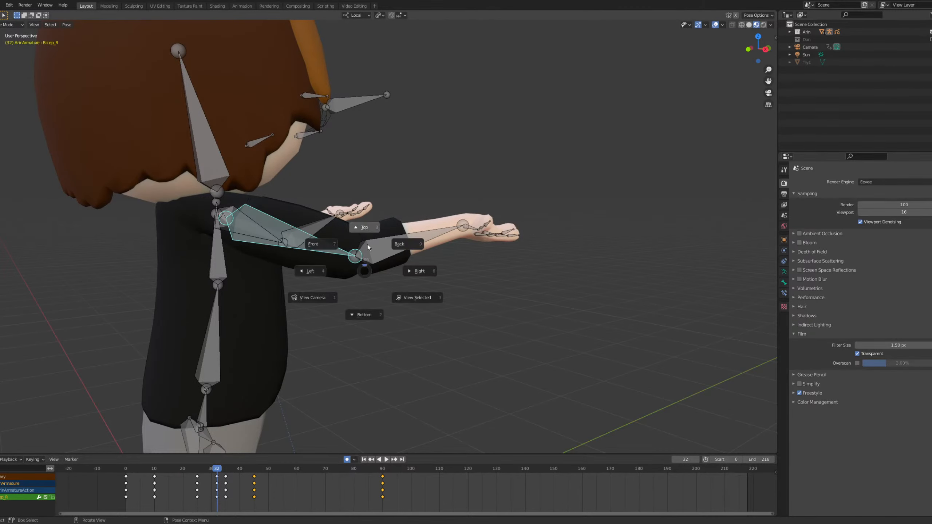
{"action": "left_click", "coordinate": [319, 243]}
{"action": "scroll", "coordinate": [363, 262], "scroll_direction": "up", "scroll_amount": 5}
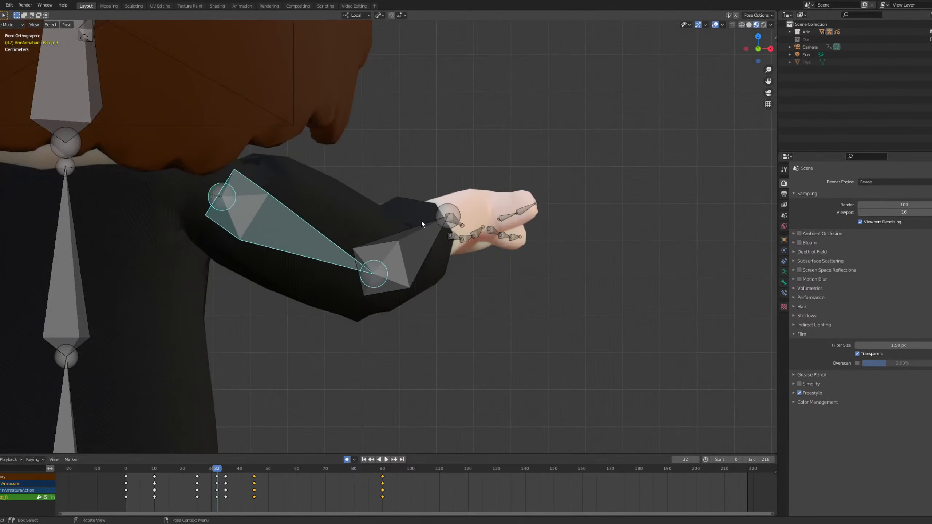
{"action": "key", "text": "r"}
{"action": "key", "text": "x"}
{"action": "key", "text": "x"}
{"action": "left_click", "coordinate": [415, 272]}
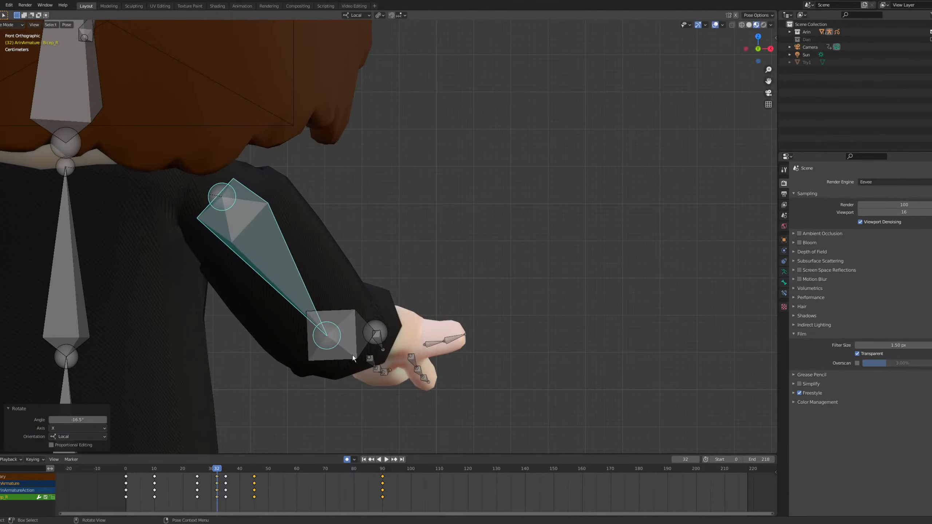
Rotate the right upper-arm bone at frame 32 outward by about -15° around local Z.
{"action": "key", "text": "r"}
{"action": "key", "text": "z"}
{"action": "key", "text": "z"}
{"action": "right_click", "coordinate": [404, 265]}
{"action": "key", "text": "r"}
{"action": "key", "text": "z"}
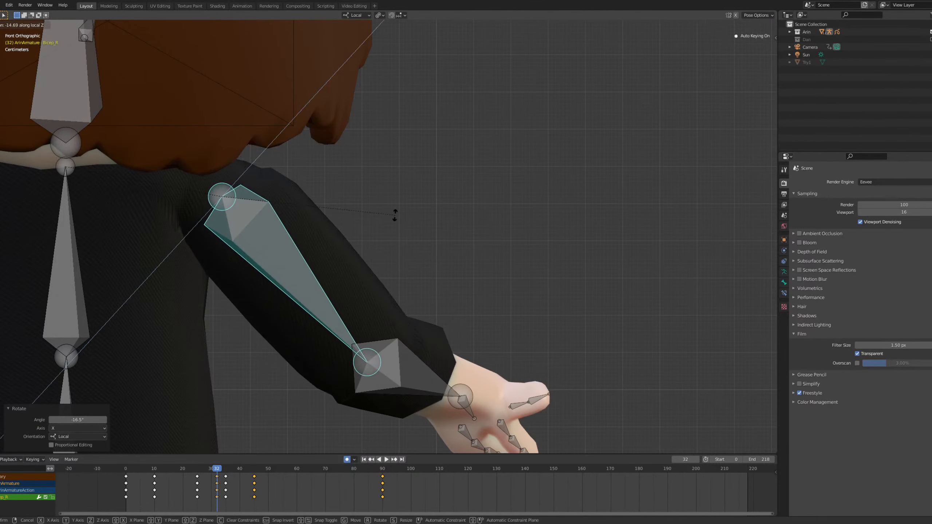
{"action": "left_click", "coordinate": [395, 216]}
Rotate the right forearm bone at frame 32 around local Z so the hand points upward.
{"action": "left_click", "coordinate": [408, 381]}
{"action": "key", "text": "z"}
{"action": "key", "text": "z"}
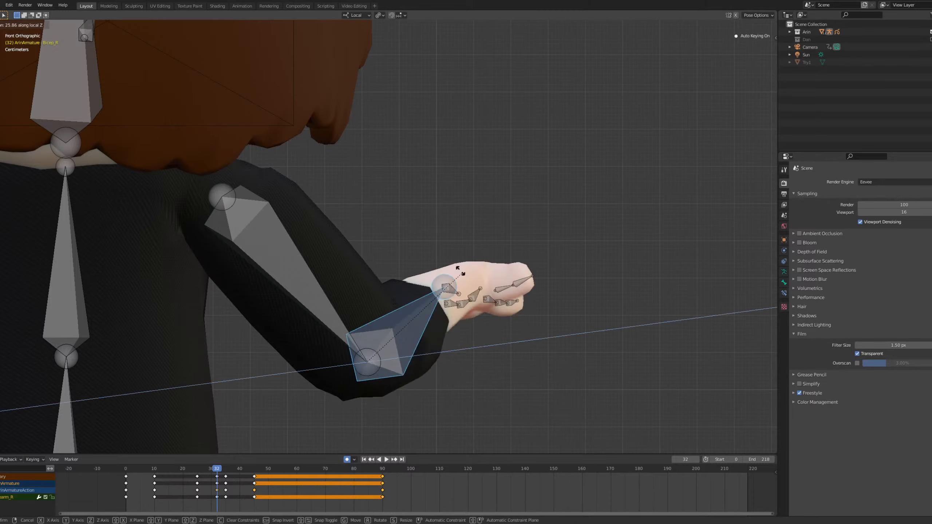
{"action": "left_click", "coordinate": [434, 234]}
Lower the left upper-arm bone at frame 32 by rotating it -18.4° around local X.
{"action": "scroll", "coordinate": [434, 234], "scroll_direction": "down", "scroll_amount": 2}
{"action": "middle_click_drag", "start_coordinate": [191, 249], "coordinate": [463, 214], "text": "shift"}
{"action": "left_click", "coordinate": [313, 210]}
{"action": "scroll", "coordinate": [279, 301], "scroll_direction": "up", "scroll_amount": 1}
{"action": "key", "text": "r"}
{"action": "key", "text": "z"}
{"action": "key", "text": "z"}
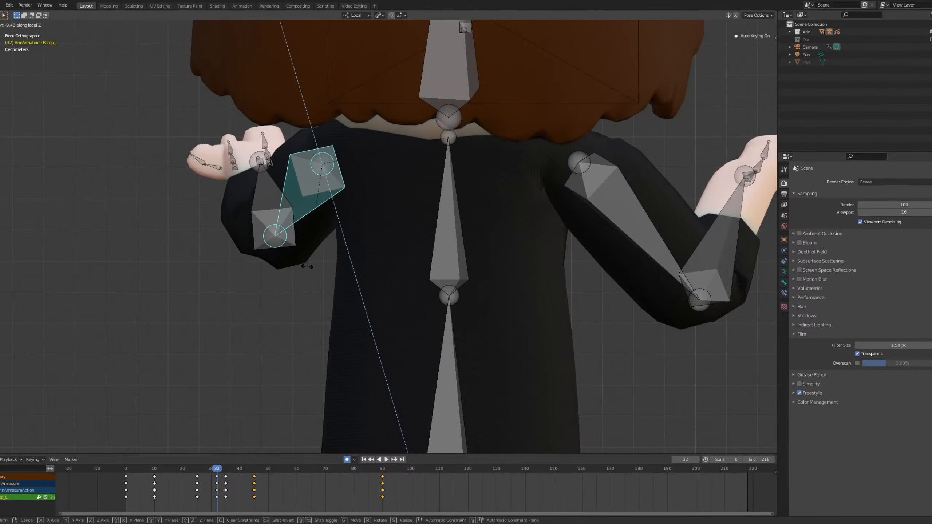
{"action": "right_click", "coordinate": [322, 307]}
{"action": "key", "text": "r"}
{"action": "key", "text": "x"}
{"action": "key", "text": "x"}
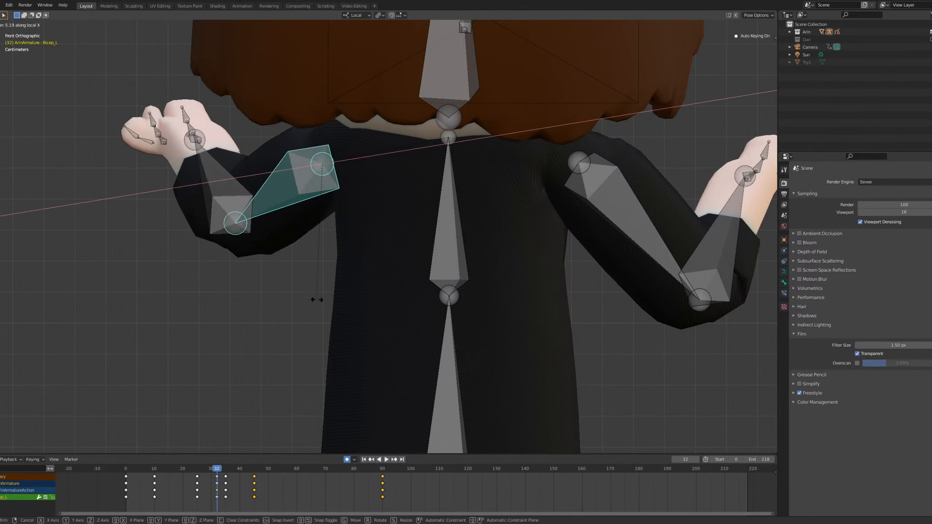
{"action": "left_click", "coordinate": [386, 263]}
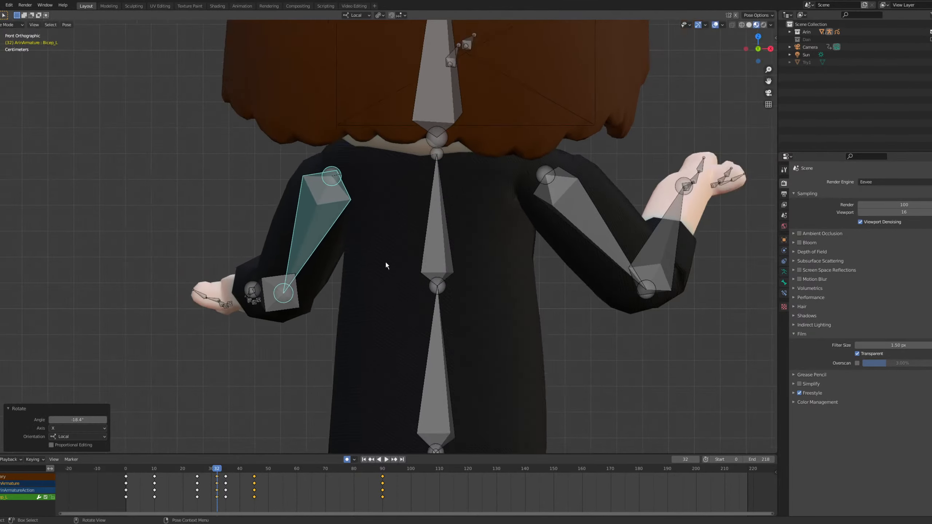
Shift the left upper-arm bone forward and rotate it -19.2° around local X at frame 32, working in the left side view.
{"action": "middle_click_drag", "start_coordinate": [386, 262], "coordinate": [561, 265]}
{"action": "key", "text": "grave"}
{"action": "left_click", "coordinate": [510, 253]}
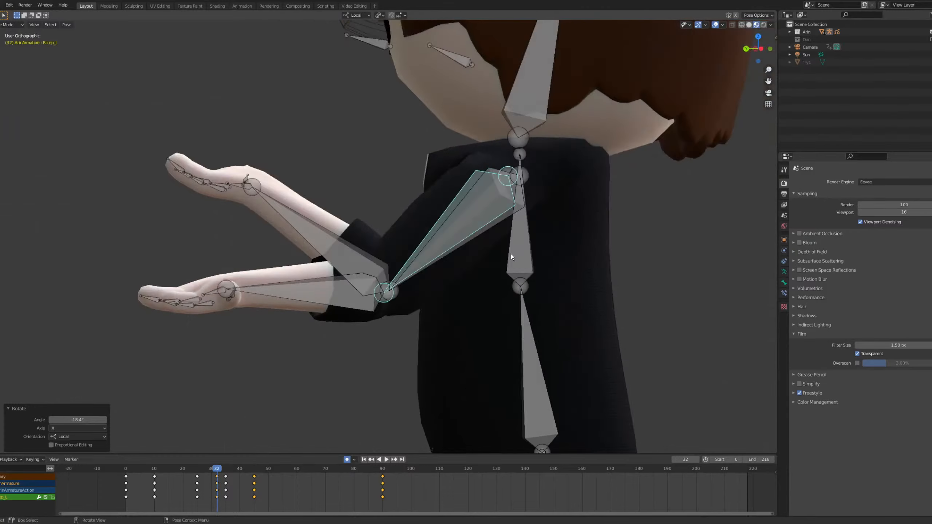
{"action": "scroll", "coordinate": [509, 251], "scroll_direction": "up", "scroll_amount": 4}
{"action": "scroll", "coordinate": [597, 201], "scroll_direction": "down", "scroll_amount": 3}
{"action": "middle_click_drag", "start_coordinate": [527, 218], "coordinate": [404, 216], "text": "shift"}
{"action": "scroll", "coordinate": [412, 245], "scroll_direction": "up", "scroll_amount": 1}
{"action": "scroll", "coordinate": [489, 167], "scroll_direction": "up", "scroll_amount": 1}
{"action": "key", "text": "r"}
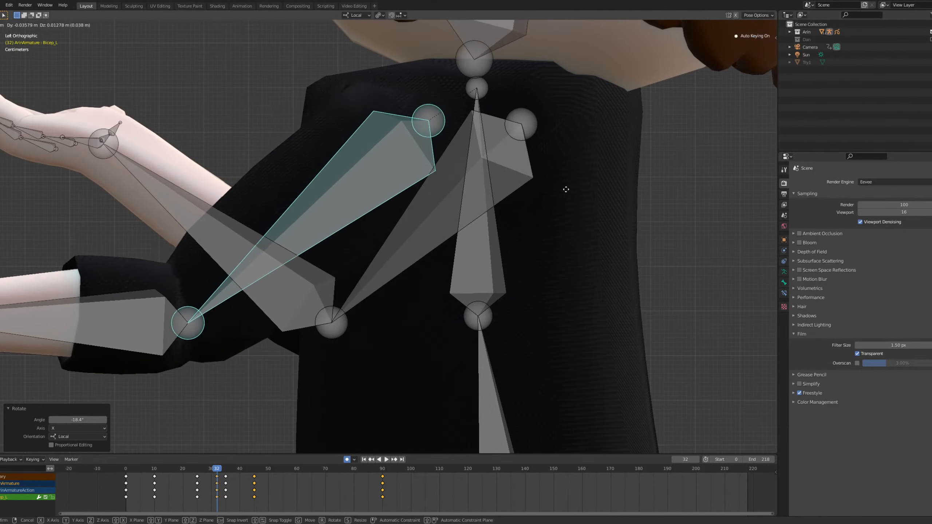
{"action": "key", "text": "x"}
{"action": "left_click", "coordinate": [592, 133]}
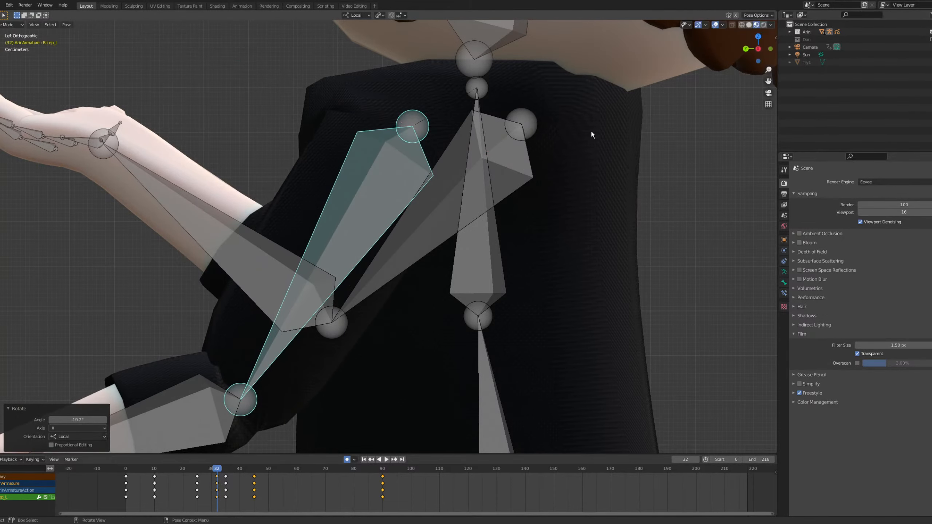
{"action": "key", "text": "KP_0"}
{"action": "scroll", "coordinate": [376, 242], "scroll_direction": "up", "scroll_amount": 4}
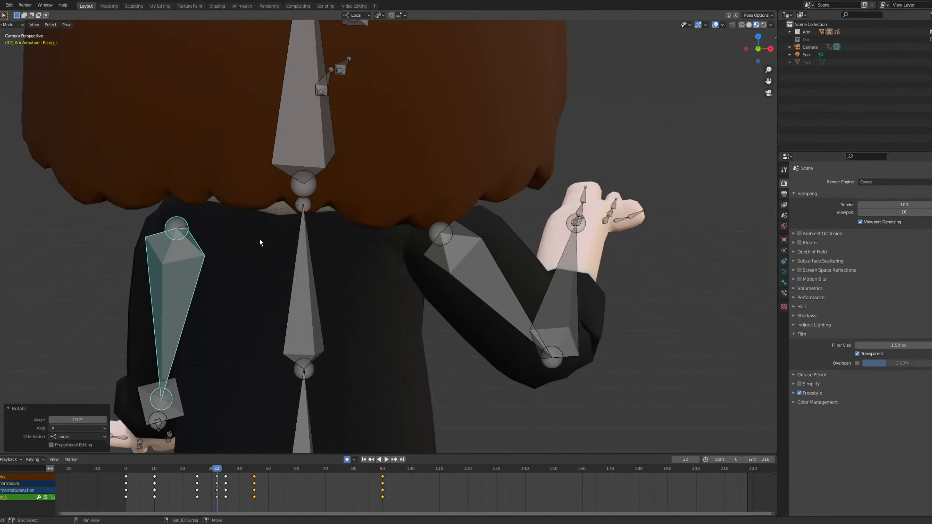
Rotate the left upper-arm bone at frame 32 around local Y, and 5.75° around local Z to swing it outward.
{"action": "middle_click_drag", "start_coordinate": [259, 239], "coordinate": [468, 173], "text": "shift"}
{"action": "key", "text": "r"}
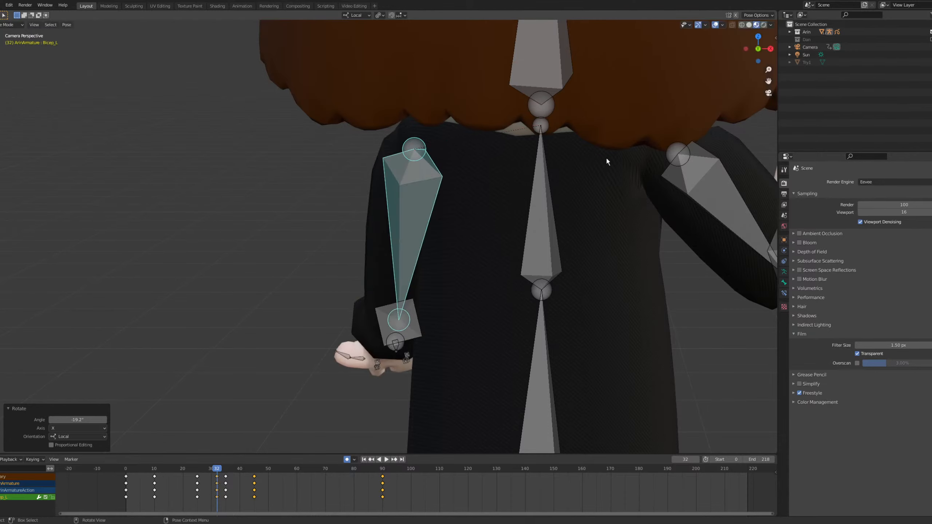
{"action": "key", "text": "y"}
{"action": "left_click", "coordinate": [603, 182]}
{"action": "key", "text": "r"}
{"action": "key", "text": "z"}
{"action": "left_click", "coordinate": [613, 203]}
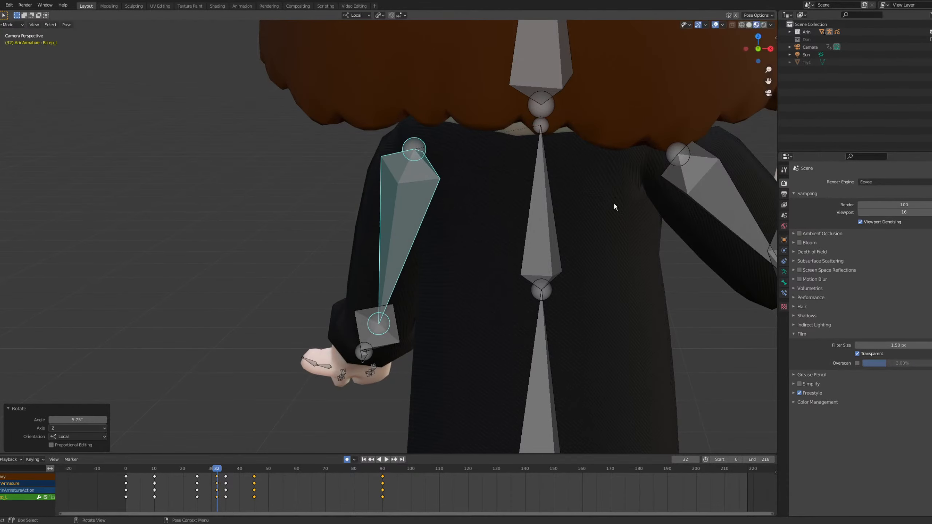
Rotate the left upper-arm bone at frame 32 by 2.3° around local X and twist it around local Y to turn the forearm outward.
{"action": "key", "text": "r"}
{"action": "key", "text": "x"}
{"action": "left_click", "coordinate": [613, 213]}
{"action": "key", "text": "r"}
{"action": "key", "text": "y"}
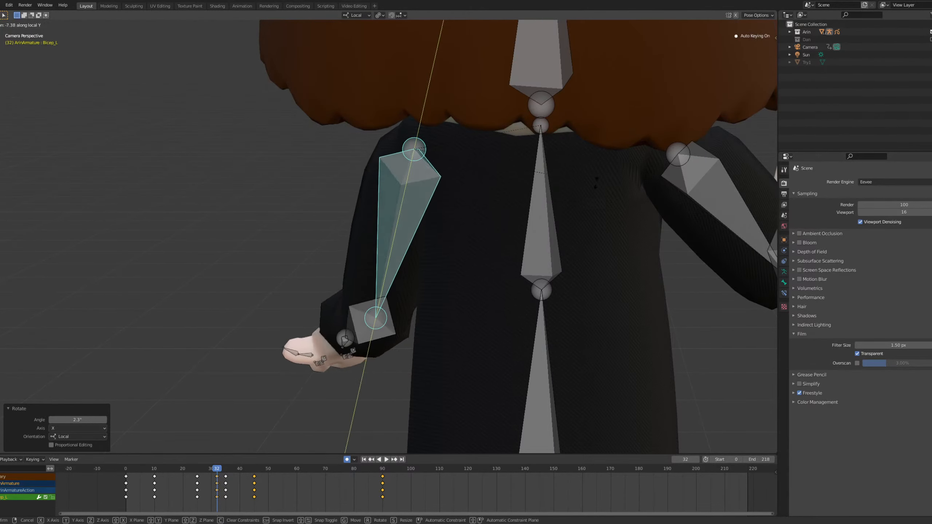
{"action": "left_click", "coordinate": [417, 288]}
Rotate the left forearm bone at frame 32 by -48.7° around local Z so the hand points upward.
{"action": "left_click", "coordinate": [378, 334]}
{"action": "key", "text": "r"}
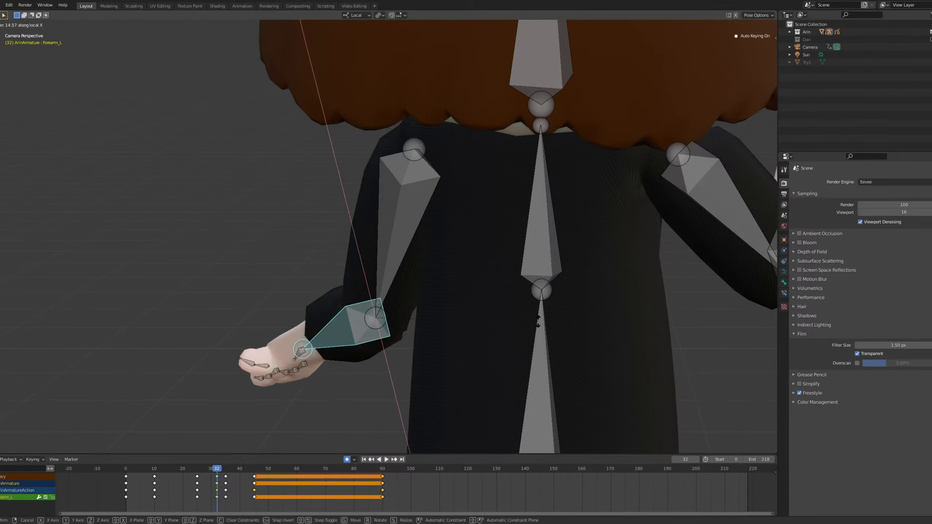
{"action": "key", "text": "z"}
{"action": "left_click", "coordinate": [521, 367]}
{"action": "scroll", "coordinate": [513, 330], "scroll_direction": "down", "scroll_amount": 6}
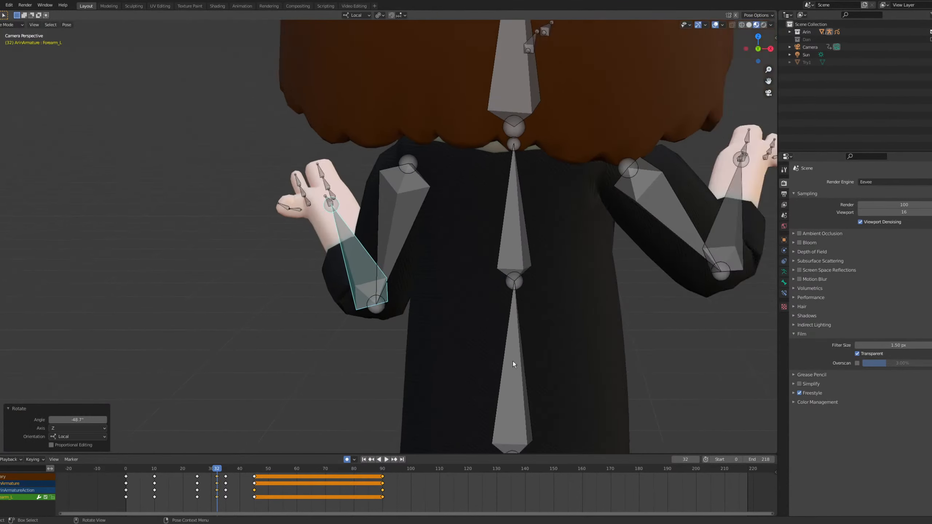
{"action": "scroll", "coordinate": [371, 299], "scroll_direction": "up", "scroll_amount": 6}
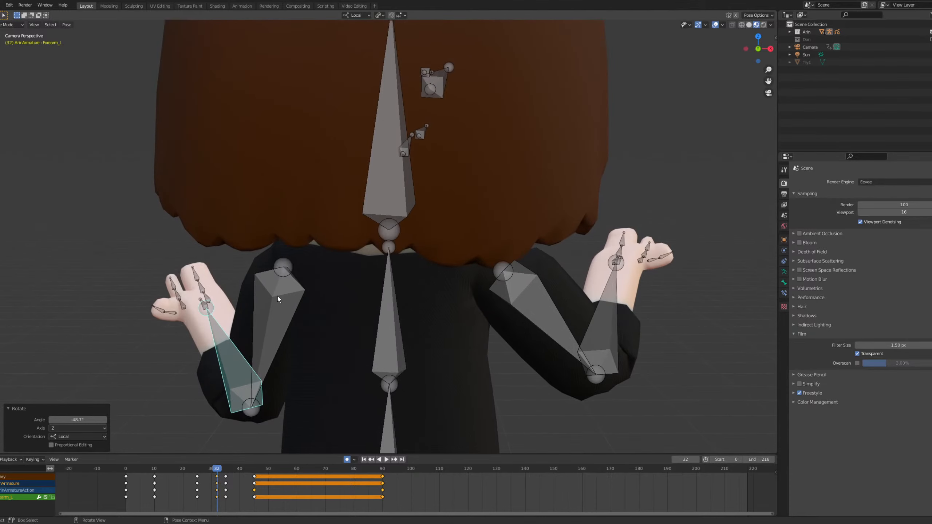
Raise the left upper-arm bone at frame 32 by rotating it 8.42° around local X.
{"action": "left_click", "coordinate": [278, 296]}
{"action": "key", "text": "r"}
{"action": "key", "text": "x"}
{"action": "right_click", "coordinate": [399, 313]}
{"action": "key", "text": "r"}
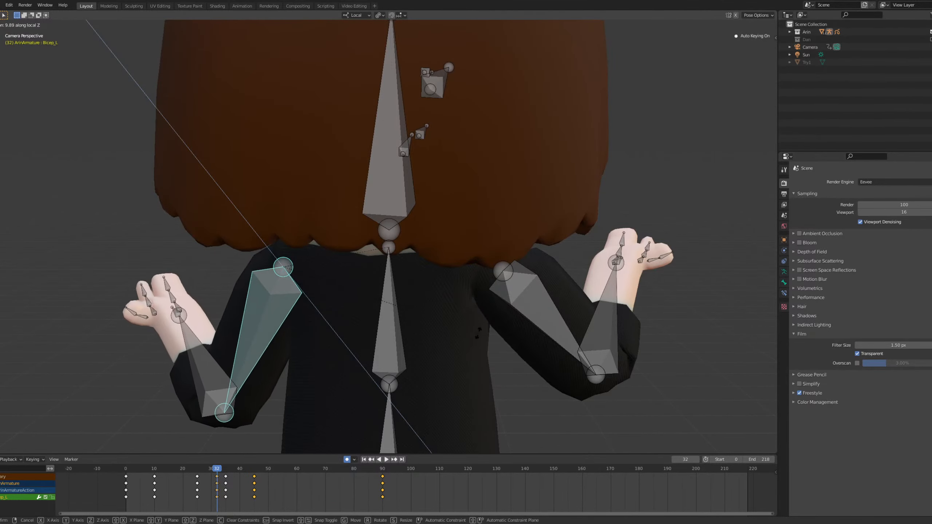
{"action": "right_click", "coordinate": [504, 312]}
{"action": "key", "text": "r"}
{"action": "key", "text": "x"}
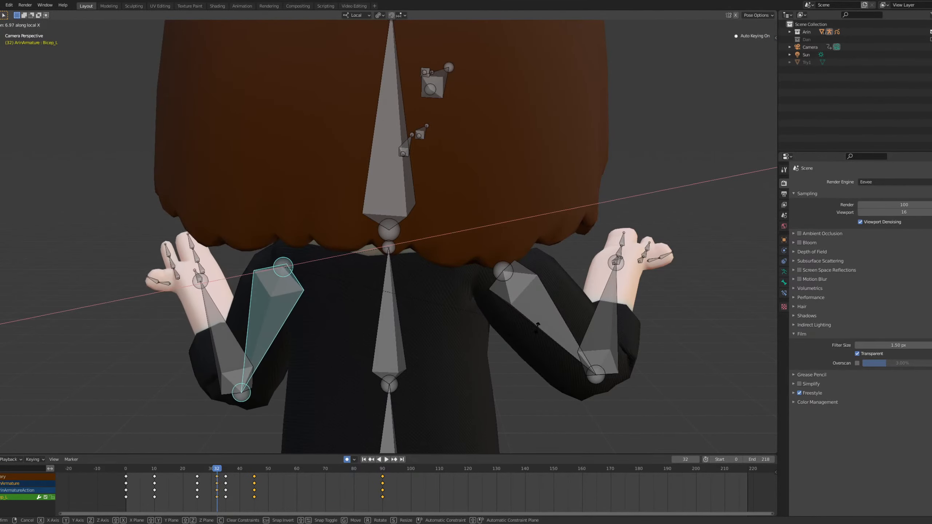
{"action": "left_click", "coordinate": [525, 338]}
Play back the animation through the frame 32 pose, and replay it from the start to check the arm motion.
{"action": "key", "text": "space"}
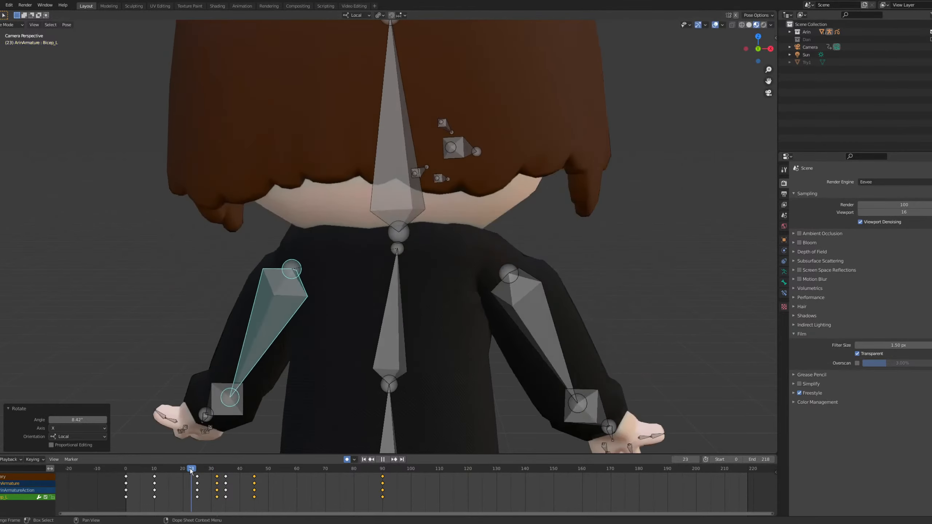
{"action": "key", "text": "space"}
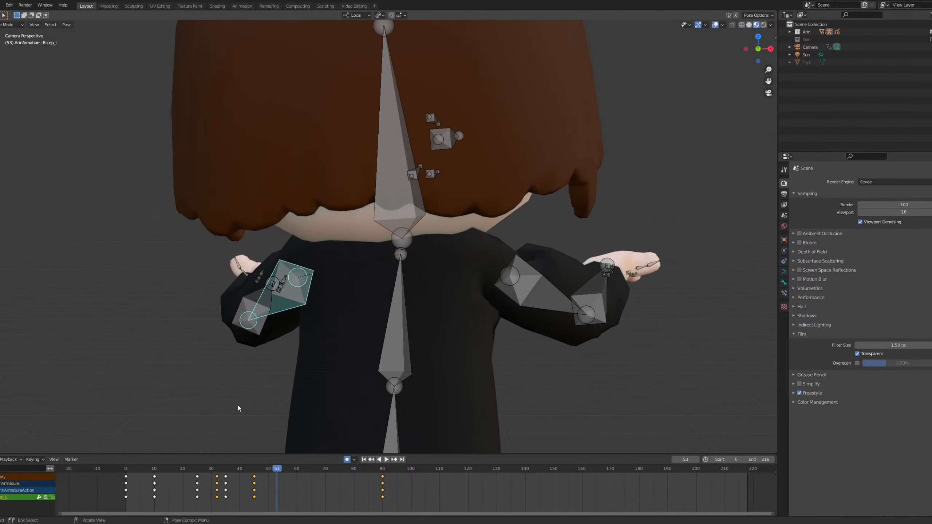
{"action": "scroll", "coordinate": [272, 367], "scroll_direction": "down", "scroll_amount": 5}
{"action": "left_click_drag", "start_coordinate": [219, 470], "coordinate": [127, 422]}
{"action": "key", "text": "space"}
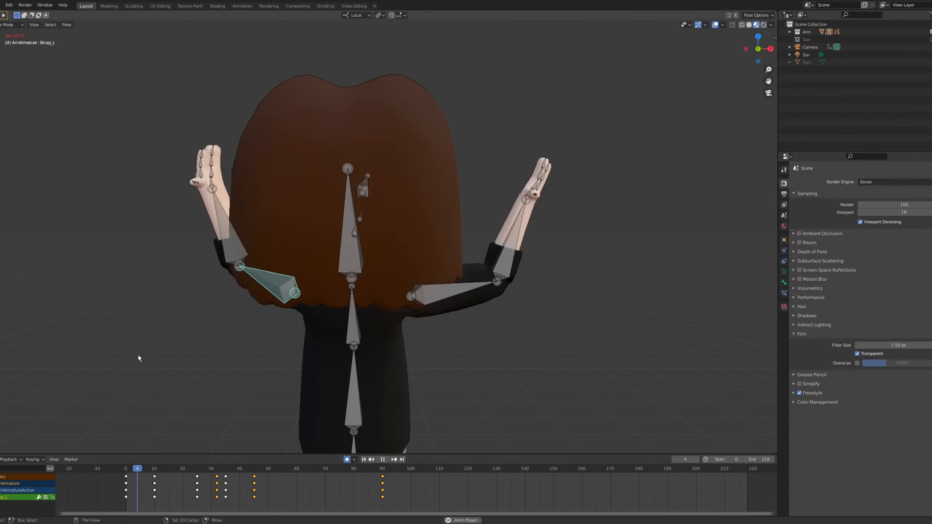
{"action": "key", "text": "space"}
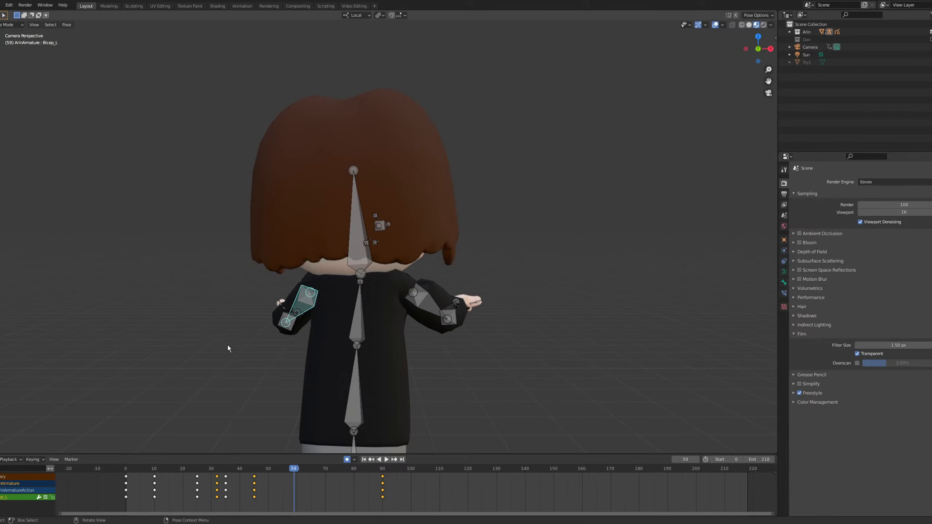
Select all bones of the armature and review the motion around frame 35 and in playback from frame 0.
{"action": "key", "text": "a"}
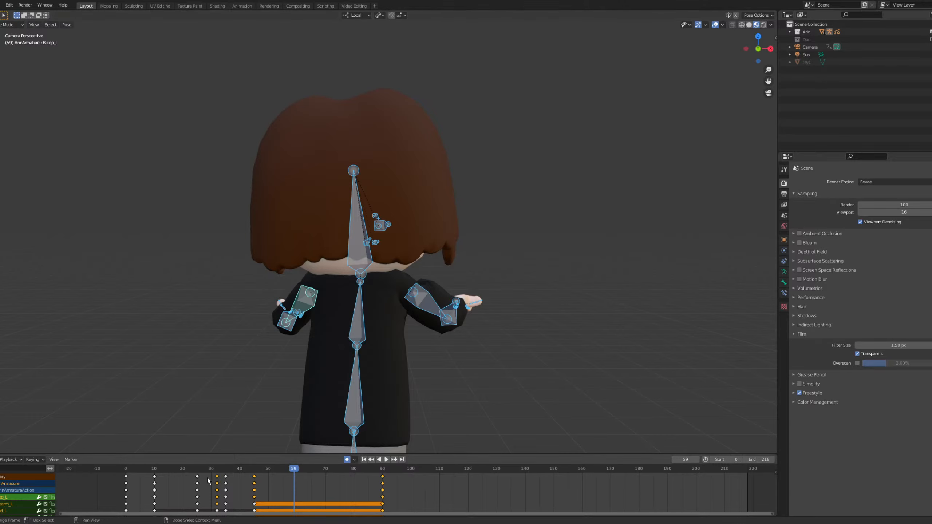
{"action": "left_click", "coordinate": [226, 472]}
{"action": "key", "text": "space"}
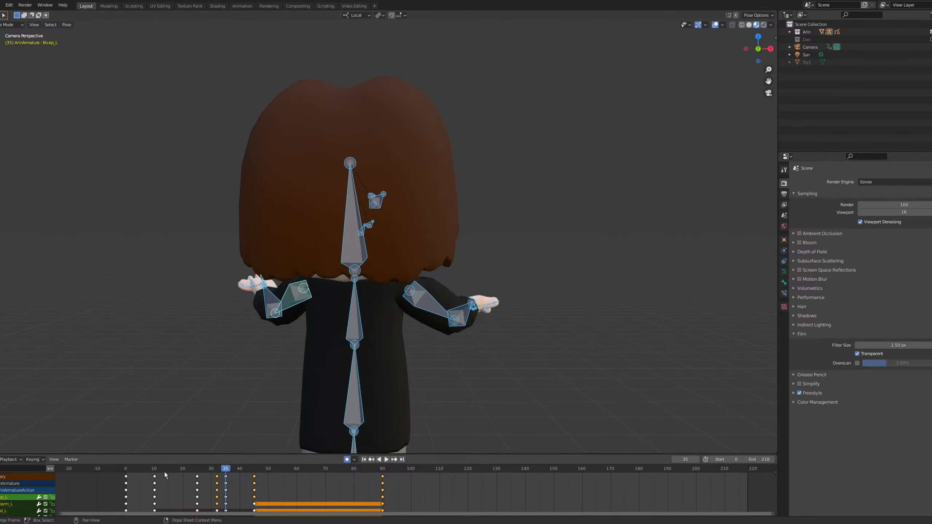
{"action": "key", "text": "shift+Left"}
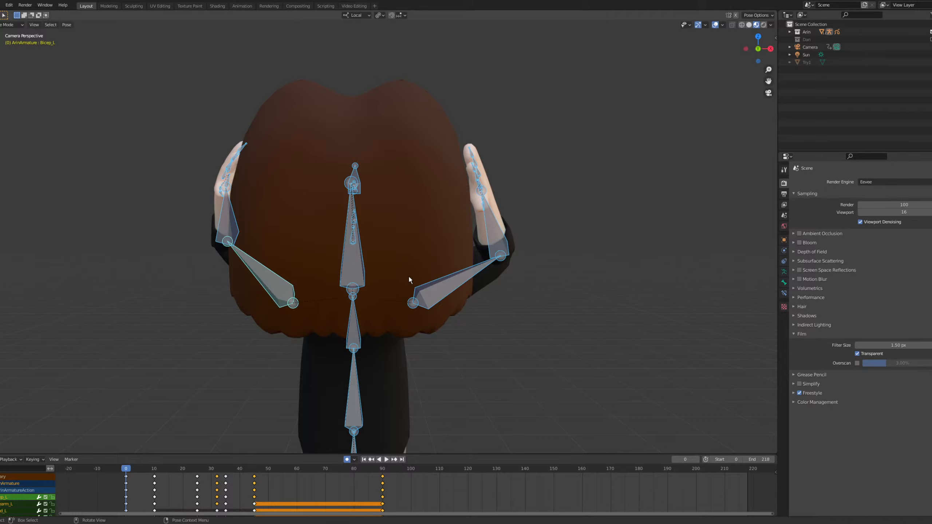
{"action": "key", "text": "space"}
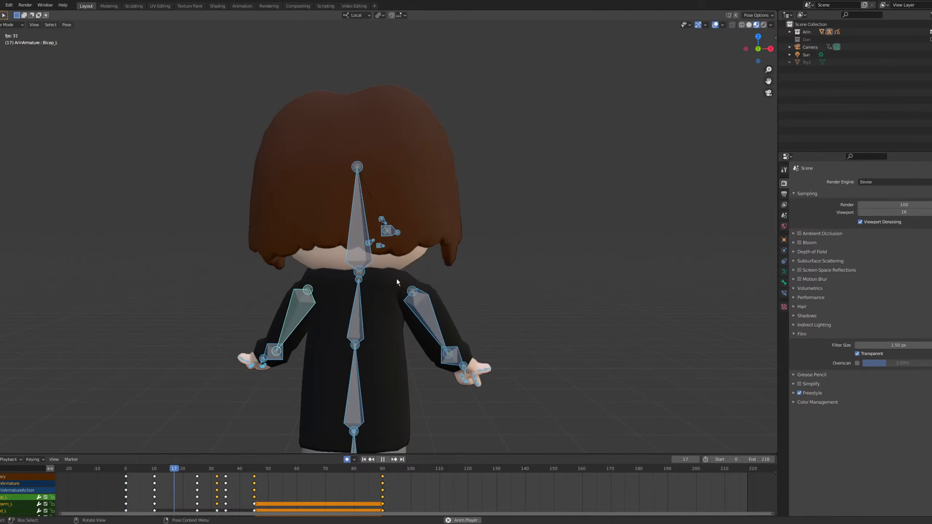
{"action": "key", "text": "space"}
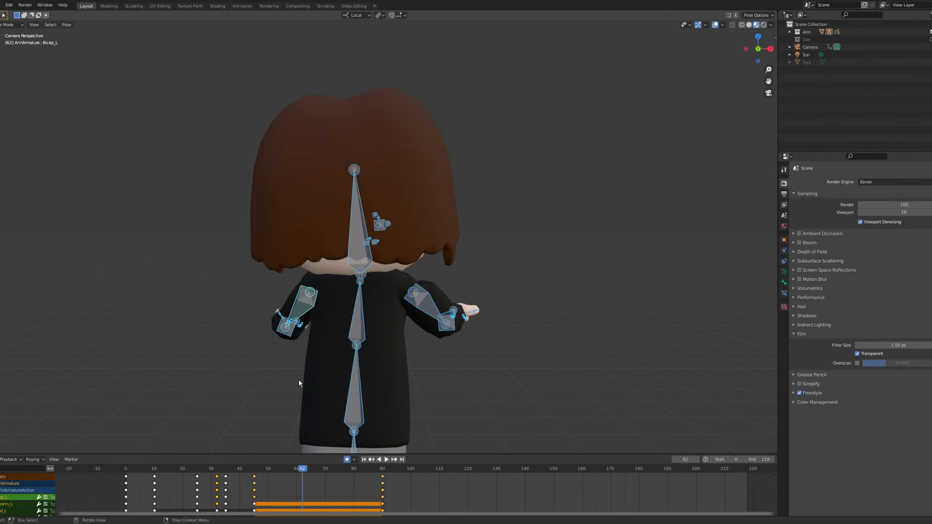
Move to frame 38 to work on the left arm's pose.
{"action": "mouse_move", "coordinate": [240, 472]}
{"action": "left_mouse_down"}
{"action": "mouse_move", "coordinate": [229, 471]}
{"action": "mouse_move", "coordinate": [257, 472]}
{"action": "mouse_move", "coordinate": [220, 471]}
{"action": "mouse_move", "coordinate": [234, 470]}
{"action": "left_mouse_up"}
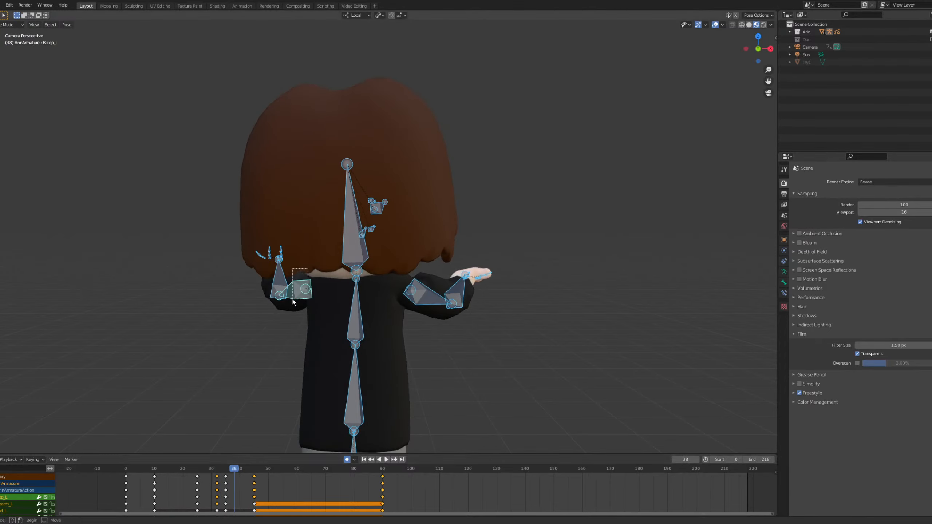
Select the left bicep and forearm bones and play back the arm motion around frame 35.
{"action": "left_click_drag", "start_coordinate": [292, 300], "coordinate": [276, 308]}
{"action": "mouse_move", "coordinate": [235, 471]}
{"action": "left_mouse_down"}
{"action": "mouse_move", "coordinate": [222, 482]}
{"action": "mouse_move", "coordinate": [253, 472]}
{"action": "mouse_move", "coordinate": [224, 472]}
{"action": "mouse_move", "coordinate": [245, 474]}
{"action": "left_mouse_up"}
{"action": "left_click", "coordinate": [279, 312]}
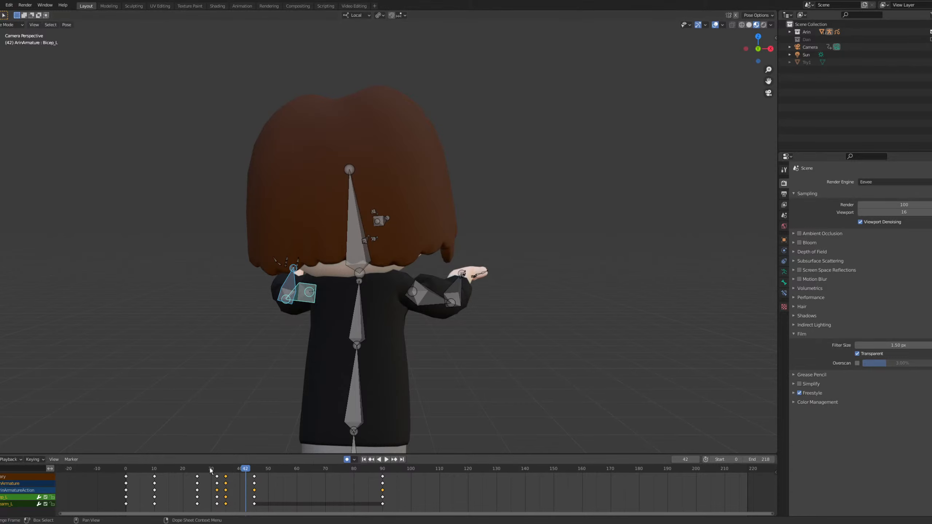
{"action": "key", "text": "shift+Left"}
{"action": "key", "text": "space"}
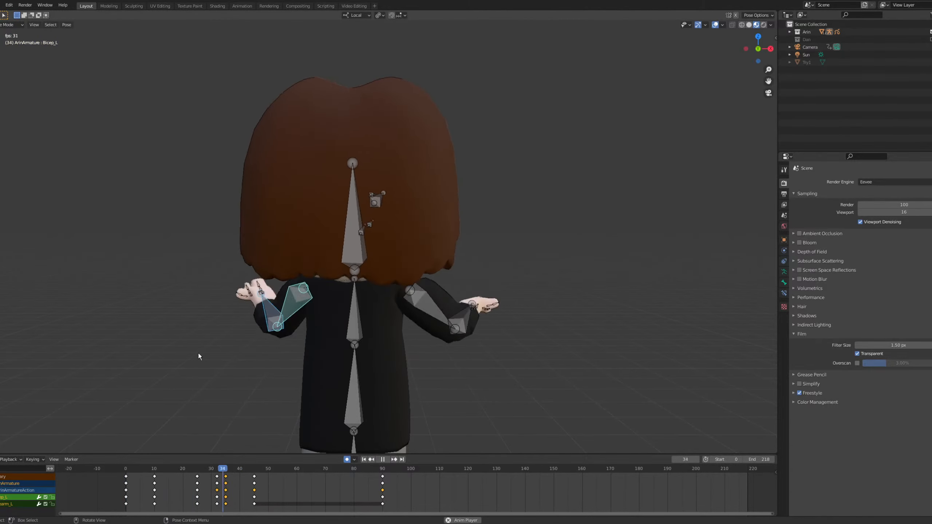
{"action": "key", "text": "space"}
{"action": "left_click", "coordinate": [223, 470]}
{"action": "key", "text": "space"}
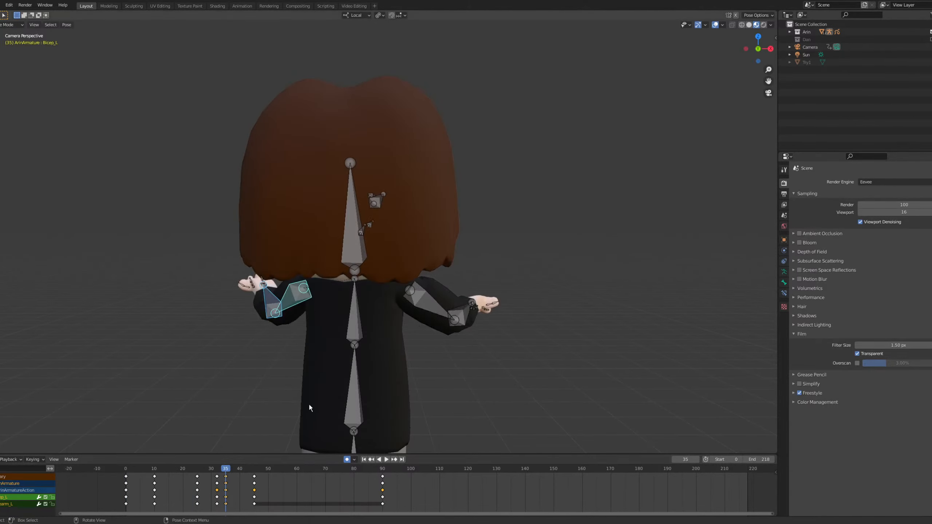
At frame 35, rotate the right bicep bone about its local Y axis and by -7.12° about local Z.
{"action": "scroll", "coordinate": [308, 402], "scroll_direction": "up", "scroll_amount": 4}
{"action": "left_click", "coordinate": [362, 271]}
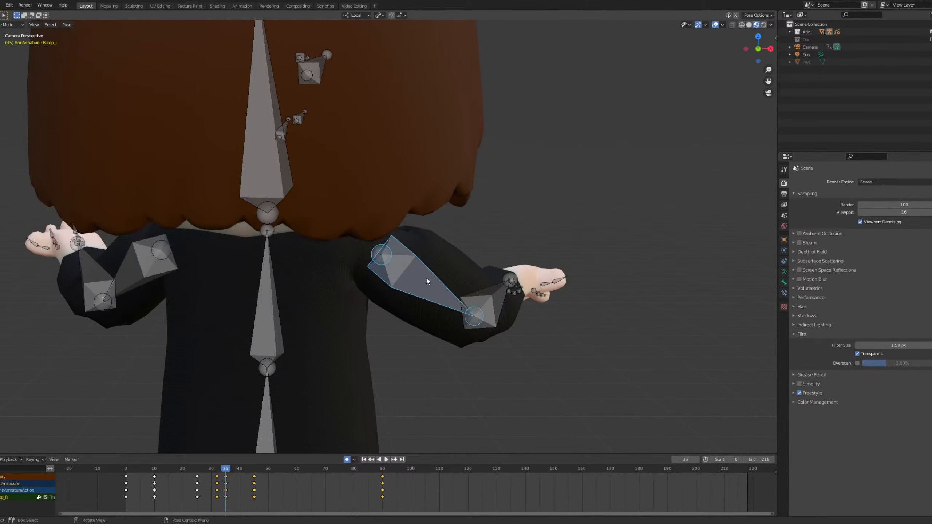
{"action": "left_click", "coordinate": [468, 294]}
{"action": "key", "text": "r"}
{"action": "key", "text": "y"}
{"action": "key", "text": "y"}
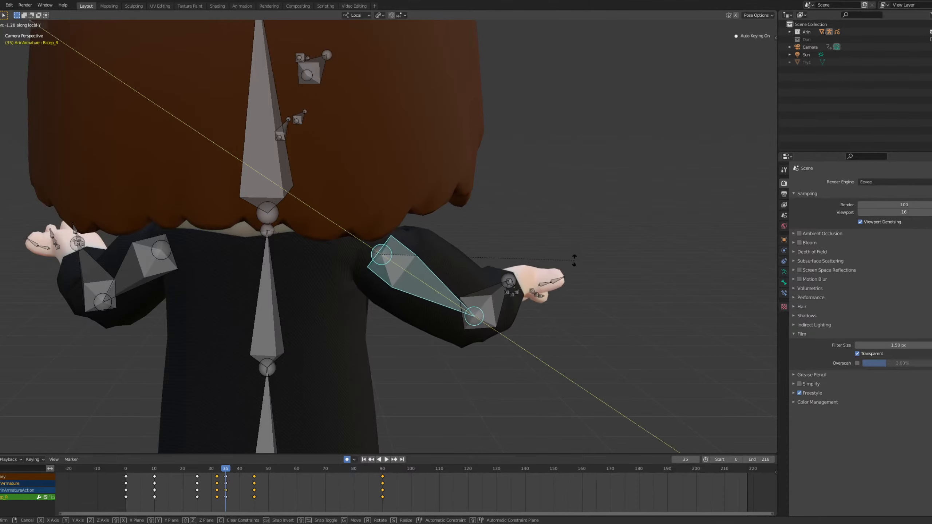
{"action": "left_click", "coordinate": [576, 250]}
{"action": "key", "text": "r"}
{"action": "key", "text": "y"}
{"action": "key", "text": "y"}
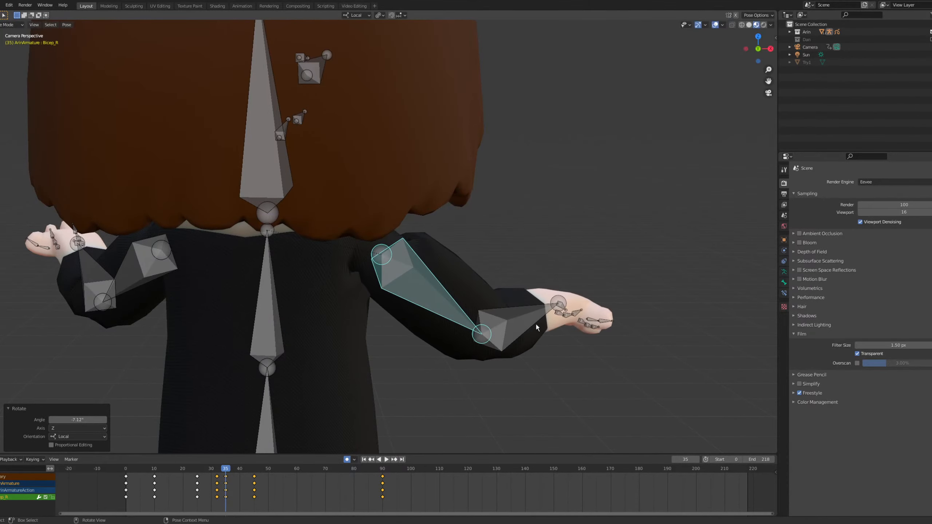
Rotate the right forearm bone by -3.47° about its local X axis at frame 35.
{"action": "left_click", "coordinate": [535, 324]}
{"action": "left_click", "coordinate": [534, 327]}
{"action": "key", "text": "r"}
{"action": "key", "text": "x"}
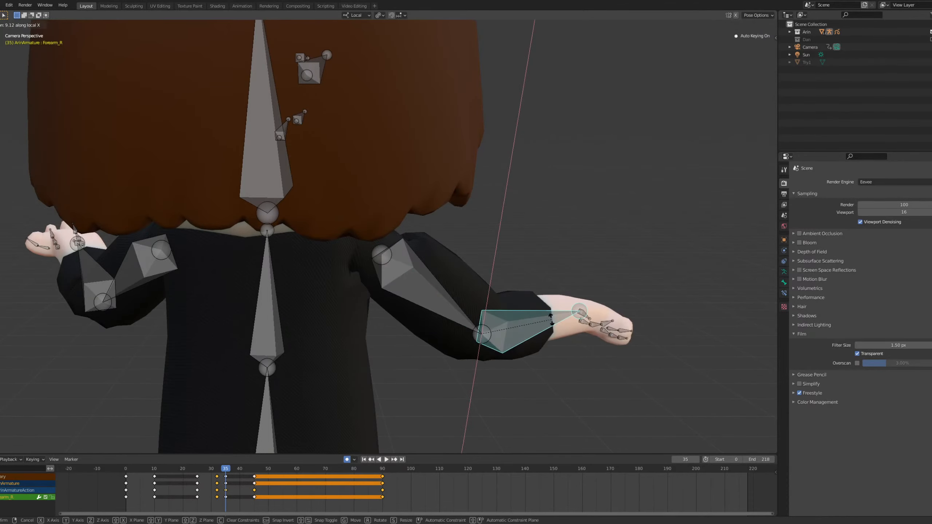
{"action": "left_click", "coordinate": [448, 353]}
Play back the adjusted right arm motion and return to frame 35.
{"action": "key", "text": "space"}
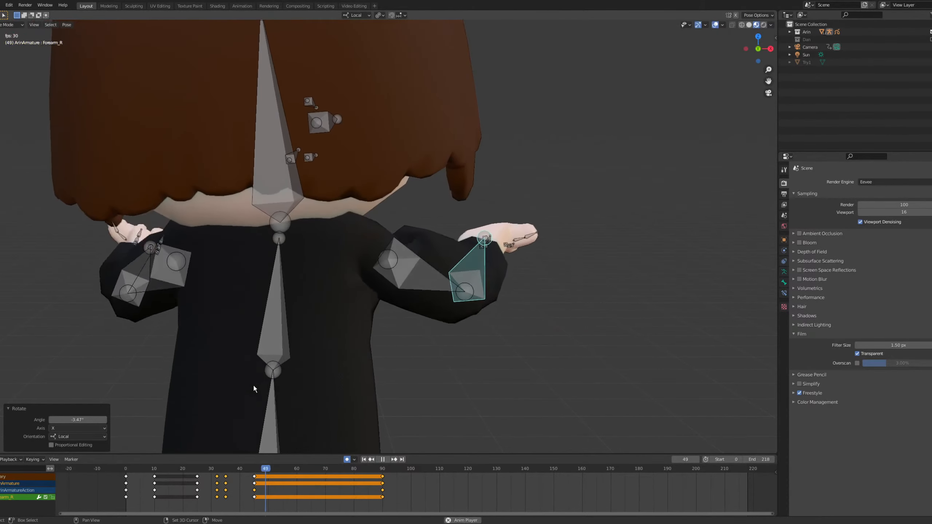
{"action": "key", "text": "Escape"}
{"action": "left_click", "coordinate": [196, 466]}
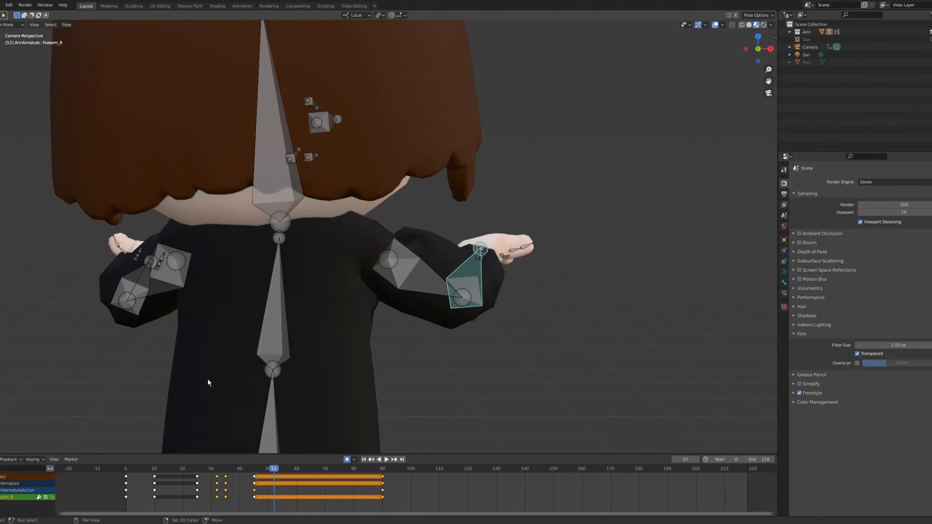
{"action": "key", "text": "Escape"}
{"action": "mouse_move", "coordinate": [238, 473]}
{"action": "left_mouse_down"}
{"action": "mouse_move", "coordinate": [213, 471]}
{"action": "mouse_move", "coordinate": [226, 476]}
{"action": "left_mouse_up"}
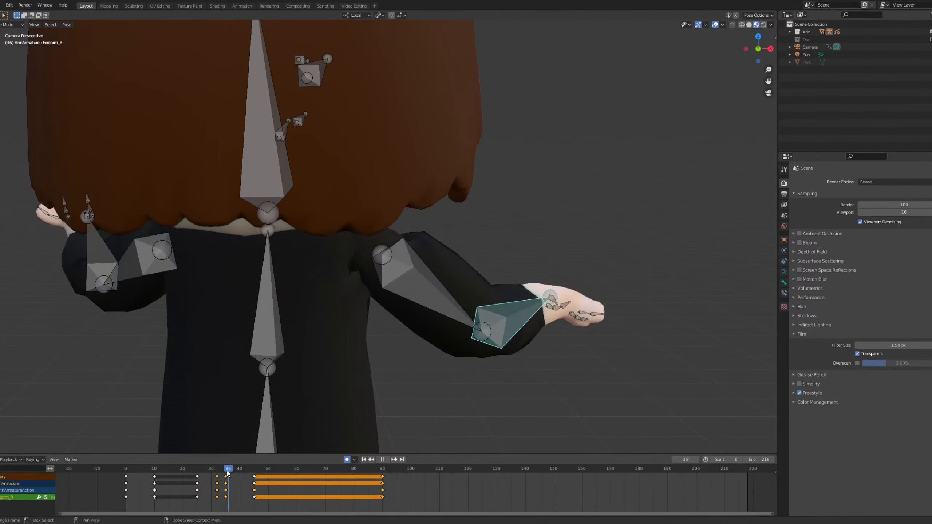
Refine the right bicep at frame 35, rotating it -31.6° about local Y, 11° about local Z, and 18.2° about local Y.
{"action": "left_click", "coordinate": [459, 310]}
{"action": "key", "text": "r"}
{"action": "key", "text": "y"}
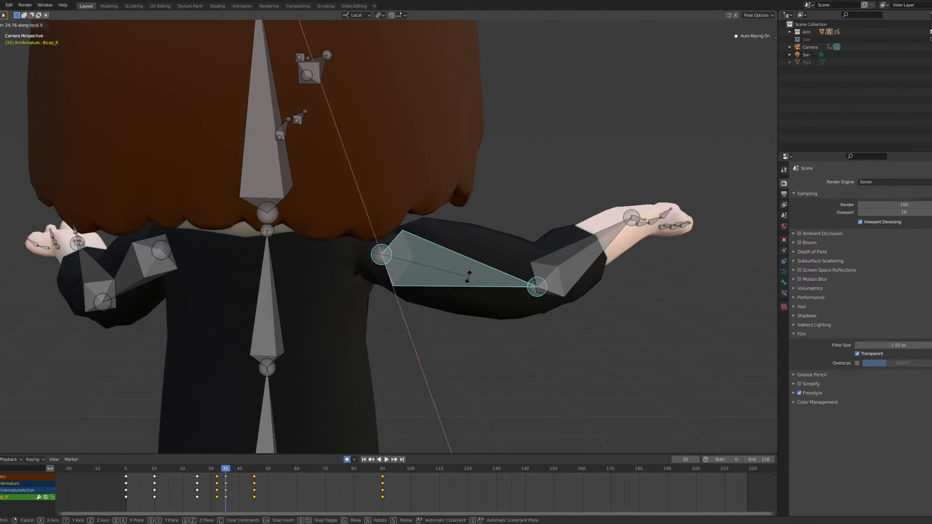
{"action": "left_click", "coordinate": [492, 187]}
{"action": "key", "text": "r"}
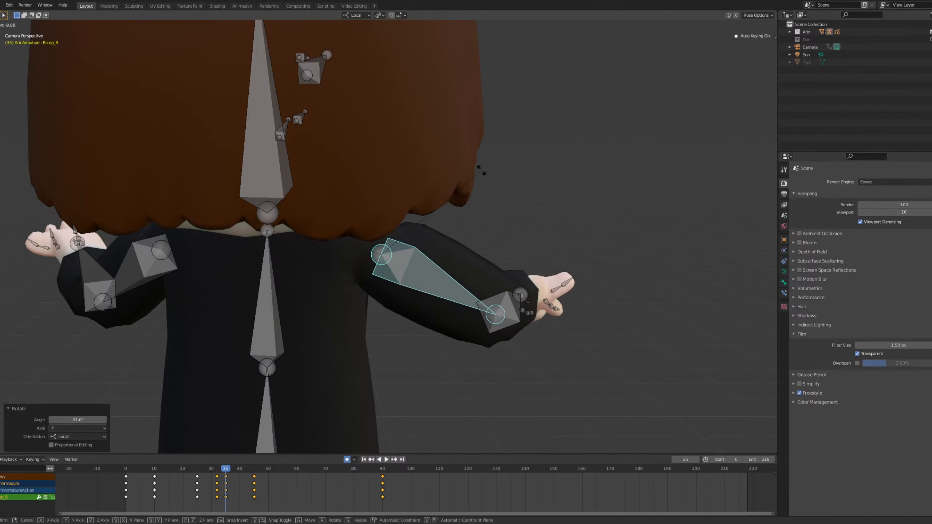
{"action": "key", "text": "z"}
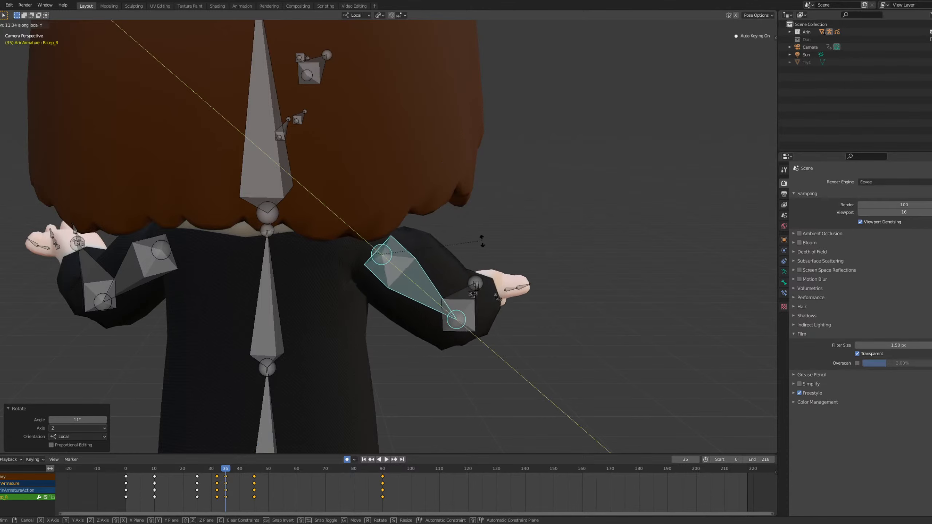
{"action": "left_click", "coordinate": [485, 261]}
Play and scrub the animation from frame 0 through the camera to review how both arms drop and swing.
{"action": "key", "text": "space"}
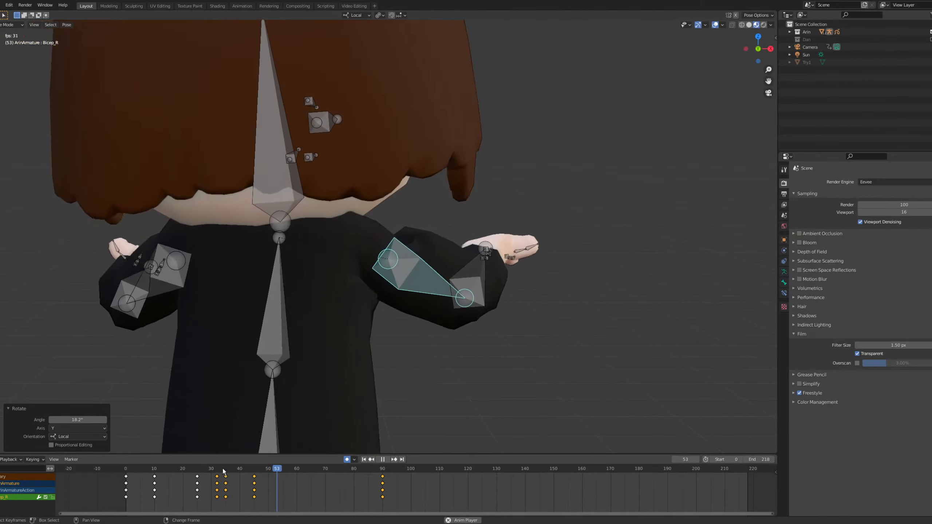
{"action": "key", "text": "space"}
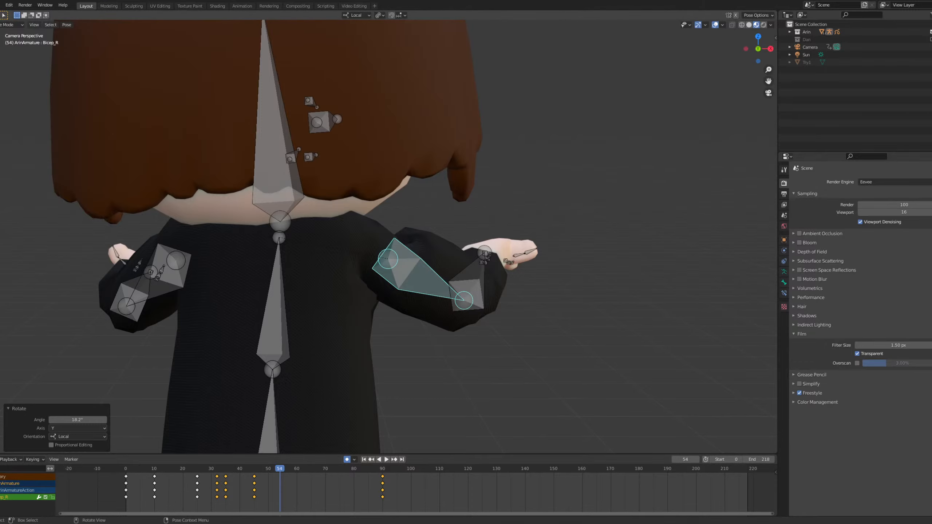
{"action": "scroll", "coordinate": [338, 439], "scroll_direction": "down", "scroll_amount": 4}
{"action": "scroll", "coordinate": [295, 385], "scroll_direction": "up", "scroll_amount": 2}
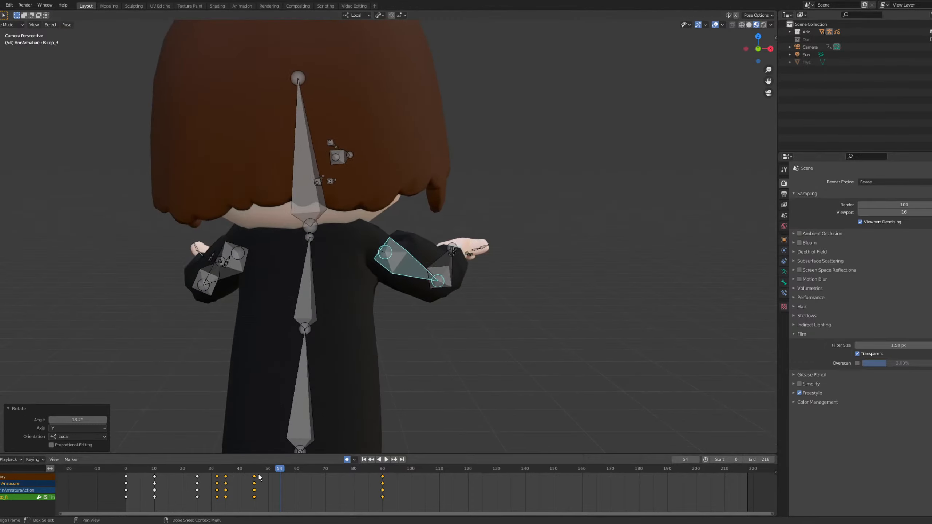
{"action": "left_click_drag", "start_coordinate": [137, 471], "coordinate": [126, 471]}
{"action": "middle_click_drag", "start_coordinate": [555, 318], "coordinate": [553, 314]}
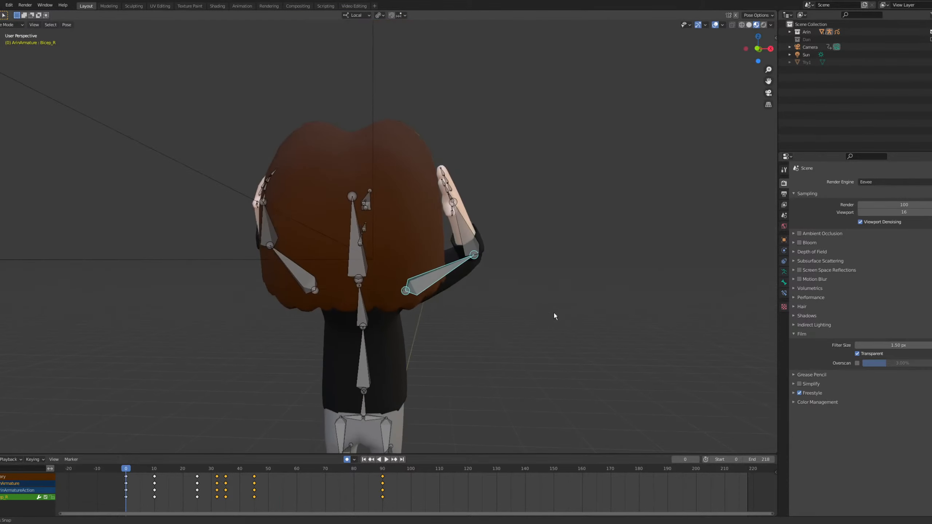
{"action": "key", "text": "KP_0"}
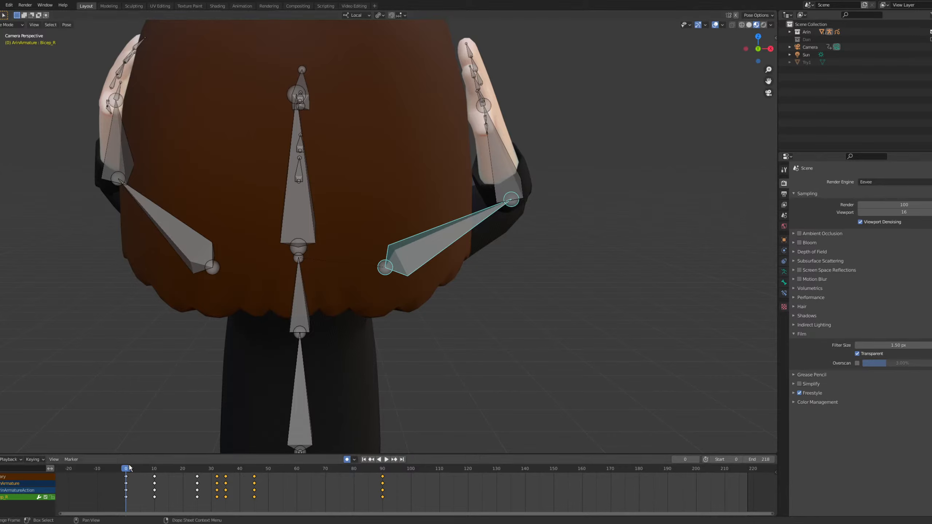
{"action": "middle_click_drag", "start_coordinate": [222, 495], "coordinate": [178, 496]}
{"action": "scroll", "coordinate": [181, 493], "scroll_direction": "up", "scroll_amount": 1}
{"action": "left_click_drag", "start_coordinate": [89, 469], "coordinate": [130, 467]}
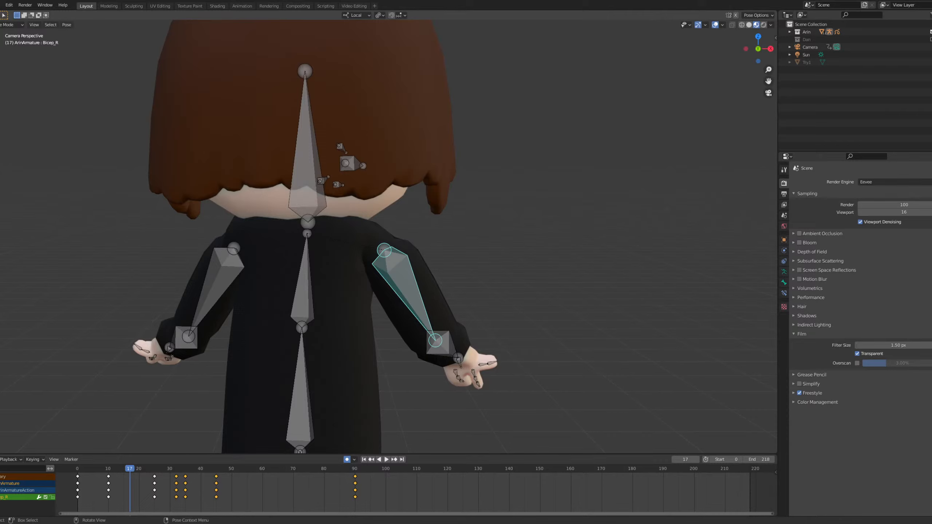
{"action": "key", "text": "space"}
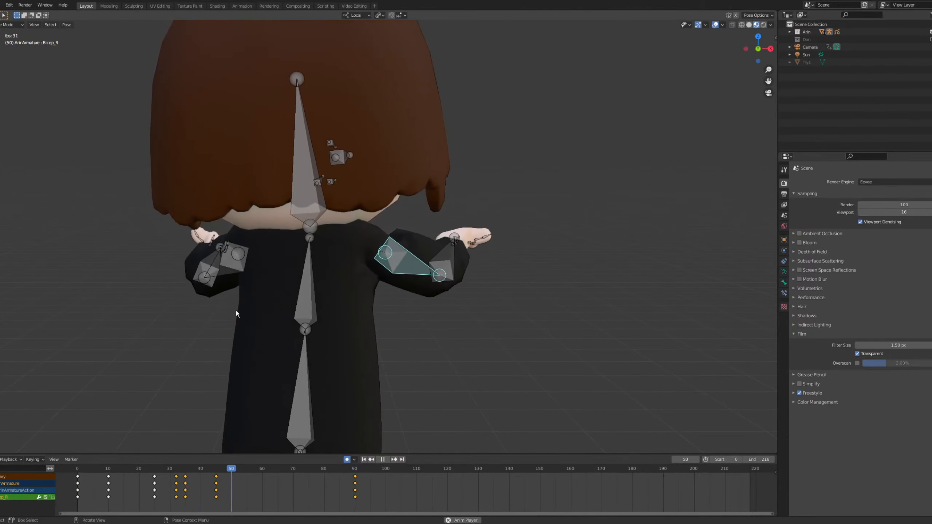
{"action": "key", "text": "space"}
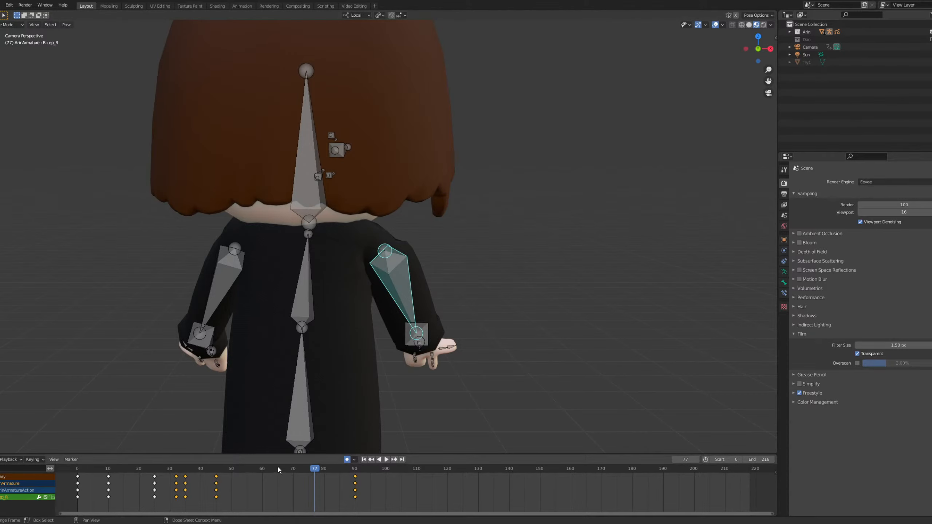
At frame 90, twist the right bicep bone by about 24° around its local Y axis.
{"action": "left_click_drag", "start_coordinate": [186, 473], "coordinate": [355, 472]}
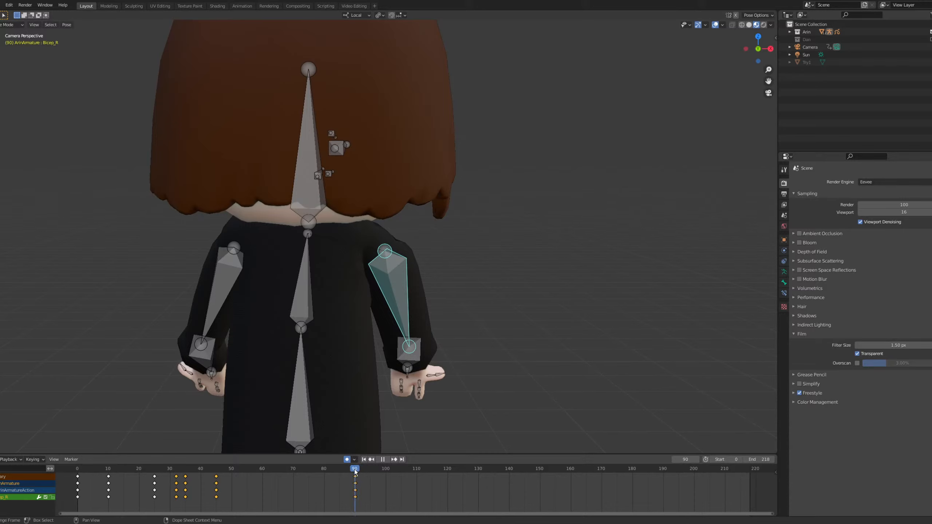
{"action": "key", "text": "r"}
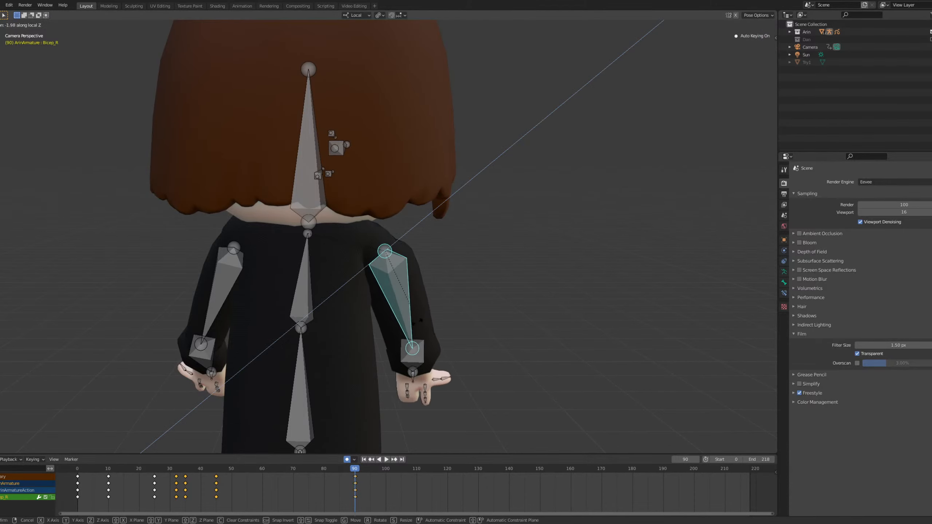
{"action": "key", "text": "Escape"}
{"action": "key", "text": "r"}
{"action": "key", "text": "y"}
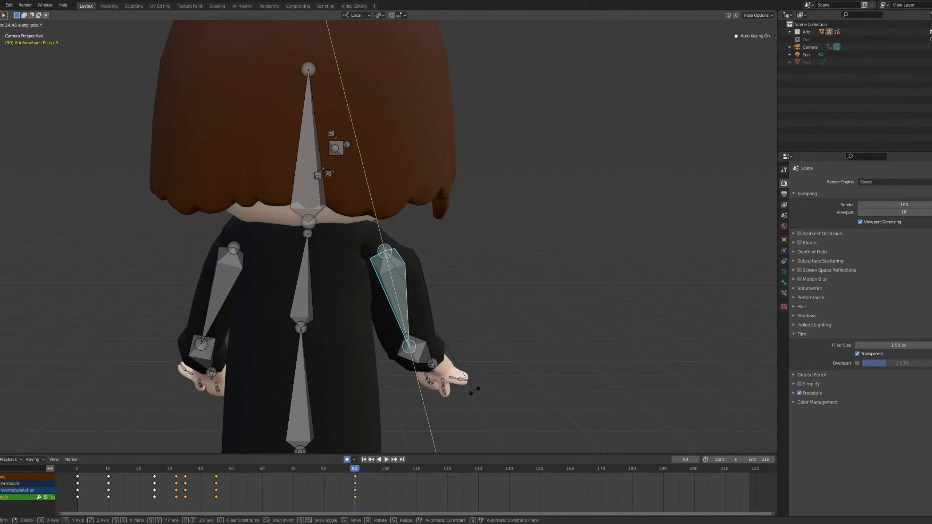
{"action": "left_click", "coordinate": [474, 387]}
Swing the right bicep further outward at frame 90 by rotating it about its local X, Z and Y axes.
{"action": "key", "text": "r"}
{"action": "key", "text": "x"}
{"action": "key", "text": "z"}
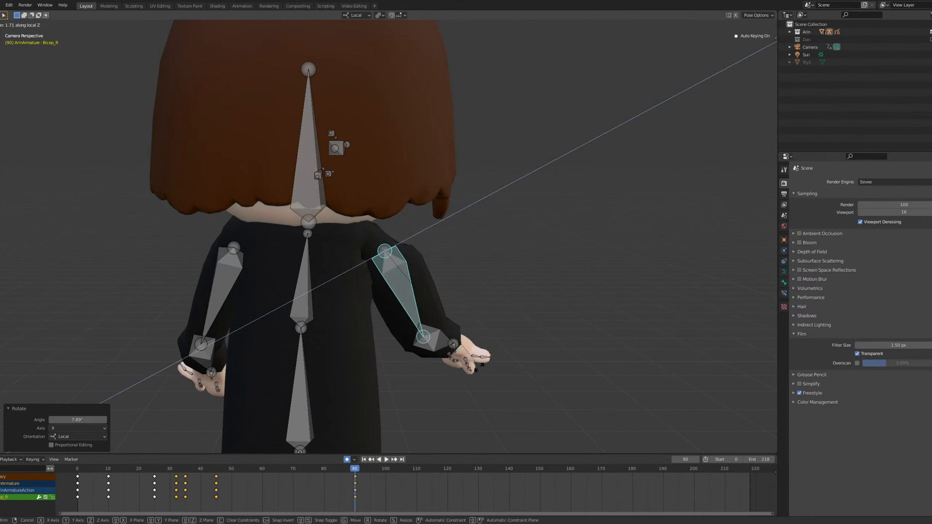
{"action": "left_click", "coordinate": [482, 387]}
{"action": "key", "text": "r"}
{"action": "key", "text": "y"}
{"action": "left_click", "coordinate": [488, 327]}
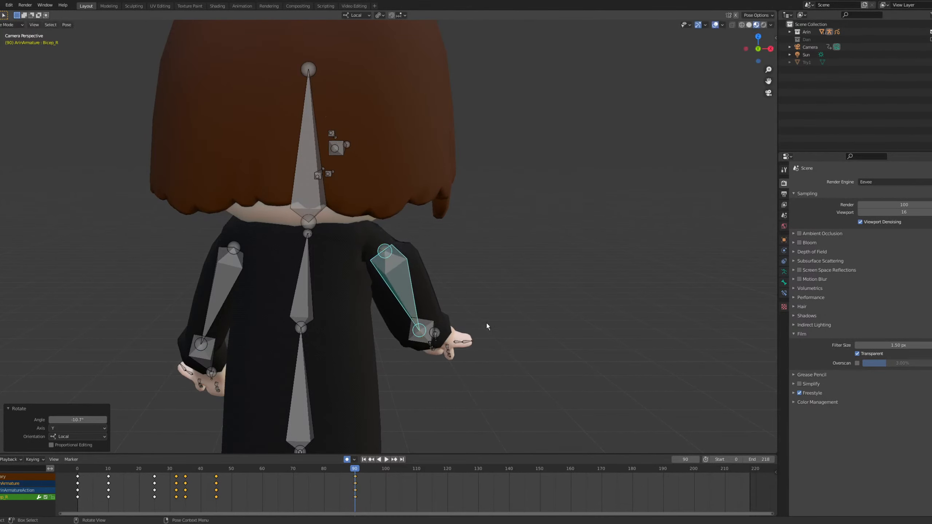
At frame 90, rotate the left bicep bone 9.25° about local X, and swing it outward about local Z.
{"action": "left_click", "coordinate": [220, 291]}
{"action": "key", "text": "r"}
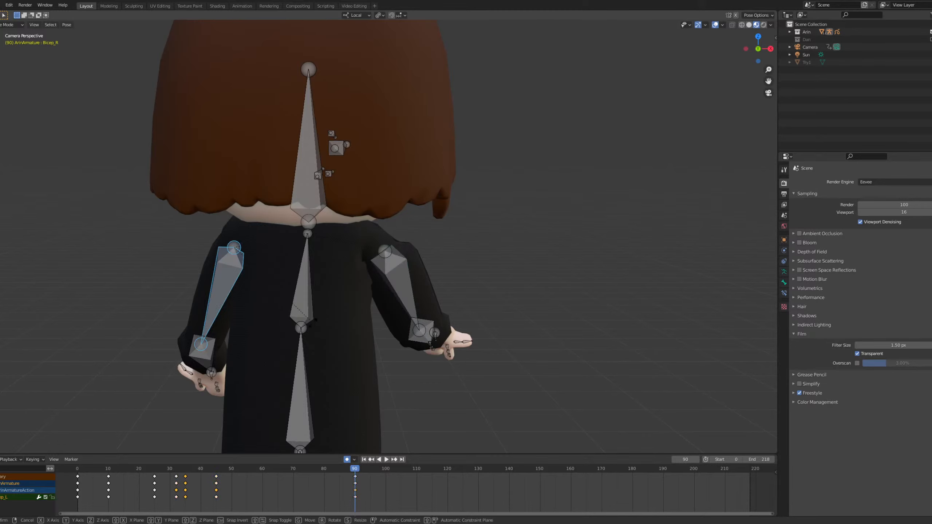
{"action": "key", "text": "z"}
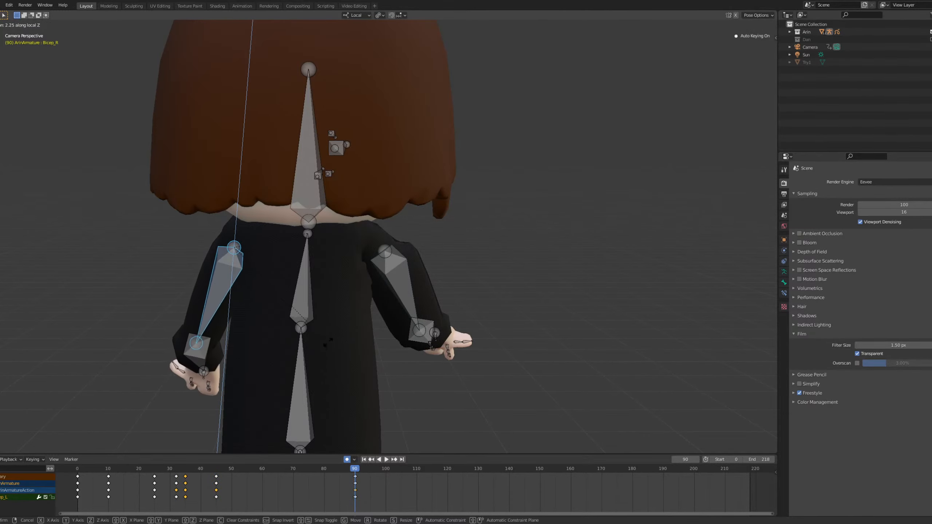
{"action": "key", "text": "z"}
{"action": "key", "text": "x"}
{"action": "left_click", "coordinate": [457, 351]}
{"action": "key", "text": "r"}
{"action": "key", "text": "z"}
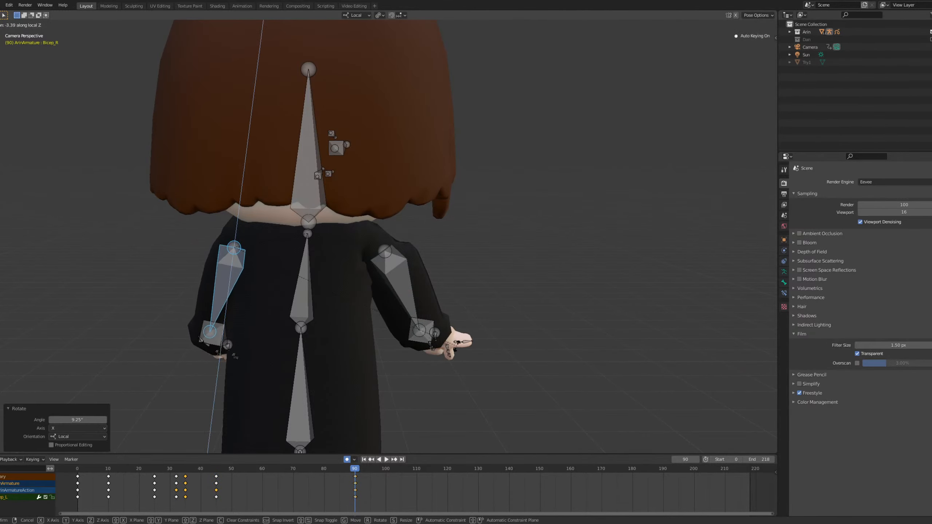
{"action": "left_click", "coordinate": [466, 392]}
Play back the animation from frame 0 to check the new end pose of both arms.
{"action": "left_click_drag", "start_coordinate": [338, 472], "coordinate": [76, 469]}
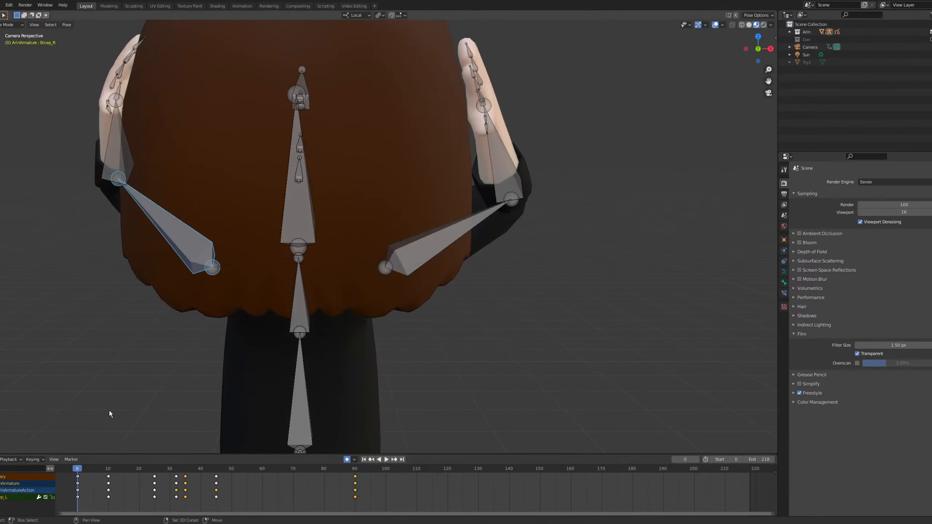
{"action": "key", "text": "space"}
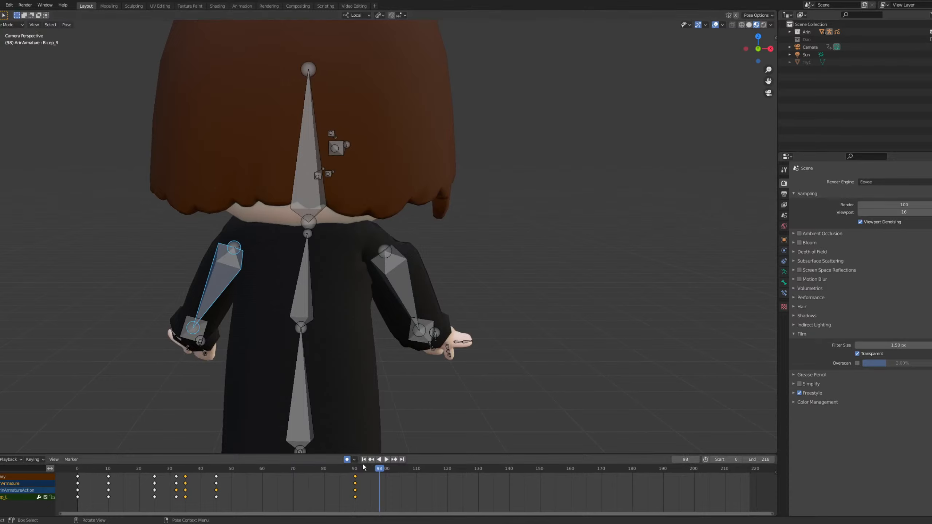
{"action": "key", "text": "space"}
Move the frame 90 keyframes of all the armature's bones to frame 110 and play back the slower settling motion.
{"action": "left_click_drag", "start_coordinate": [372, 467], "coordinate": [418, 483]}
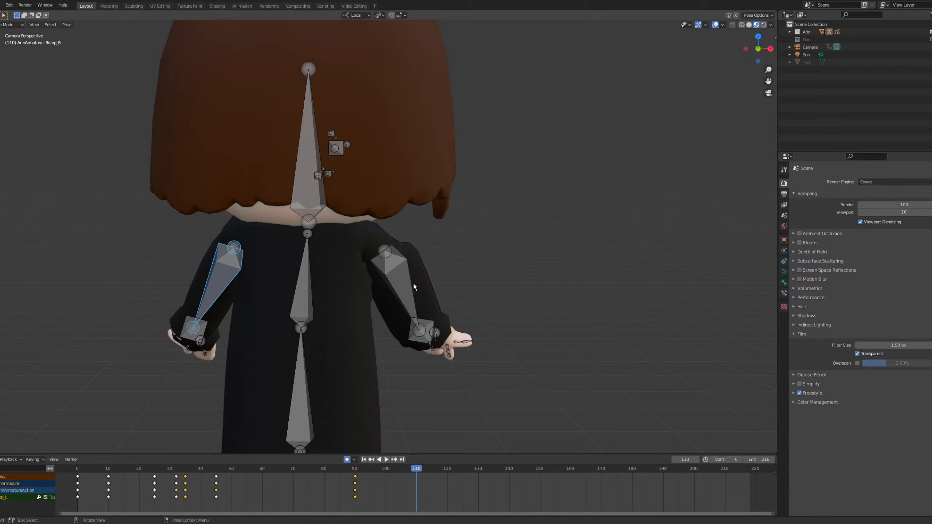
{"action": "key", "text": "a"}
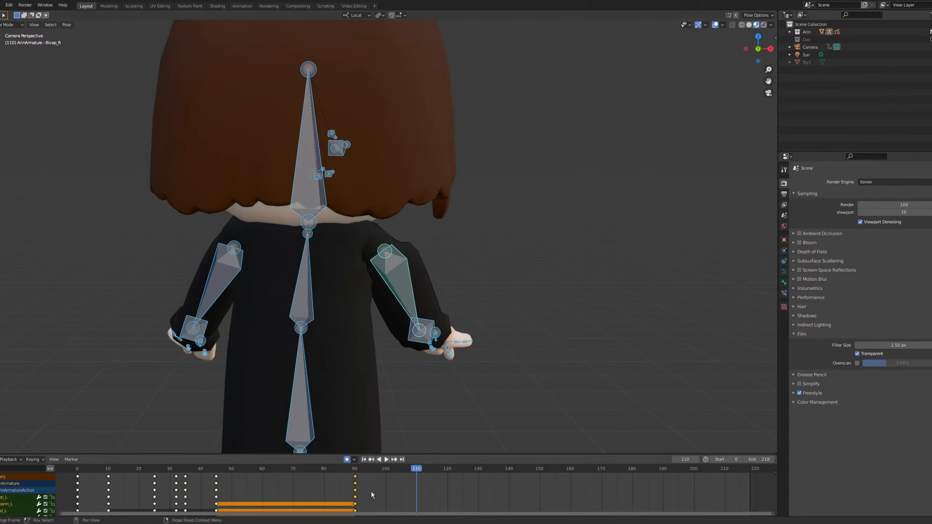
{"action": "key", "text": "g"}
{"action": "left_click", "coordinate": [402, 472]}
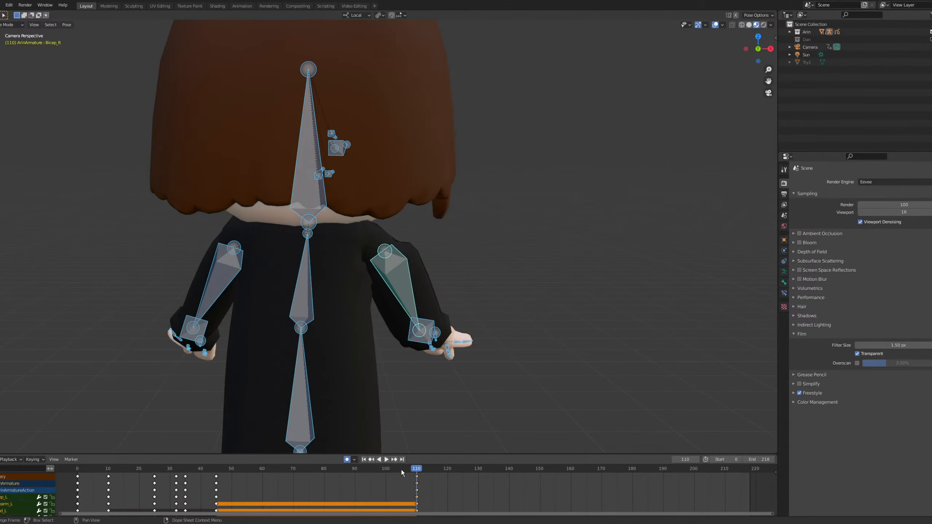
{"action": "key", "text": "space"}
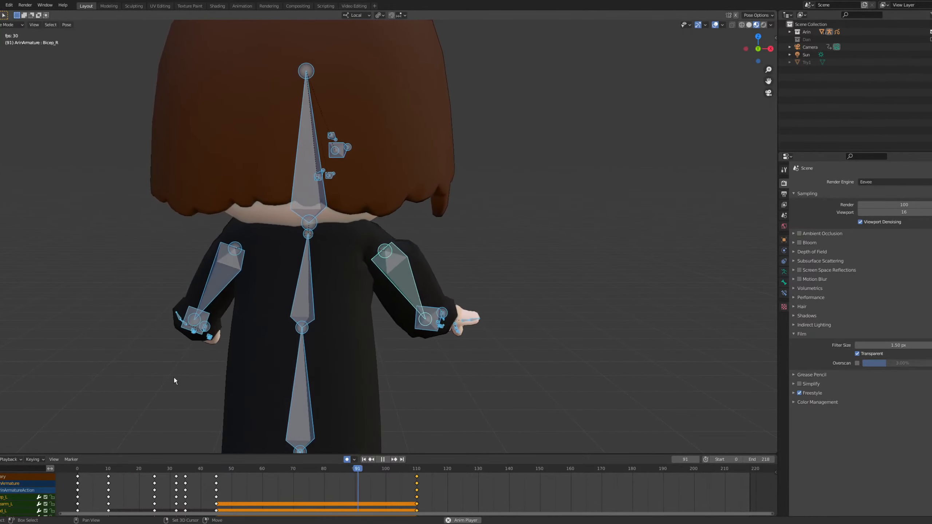
Stop playback, leave pose mode for Object Mode and select the ArinCtrl circle at the character's feet.
{"action": "key", "text": "space"}
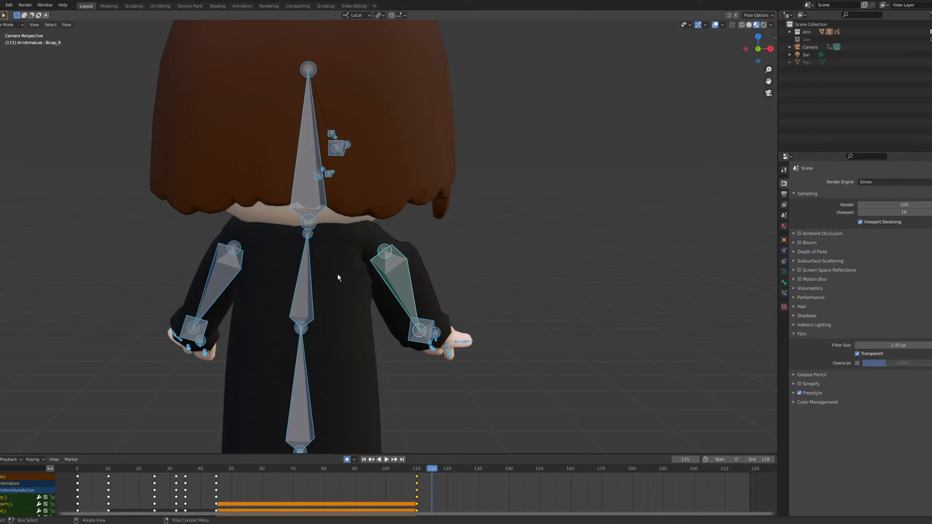
{"action": "scroll", "coordinate": [346, 253], "scroll_direction": "down", "scroll_amount": 5}
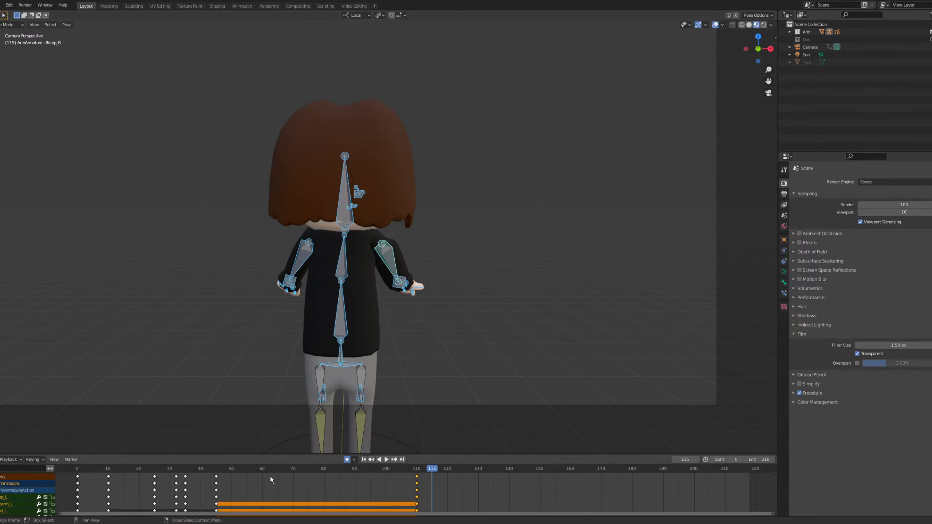
{"action": "left_click", "coordinate": [412, 328]}
{"action": "left_click", "coordinate": [11, 25]}
{"action": "left_click", "coordinate": [5, 36]}
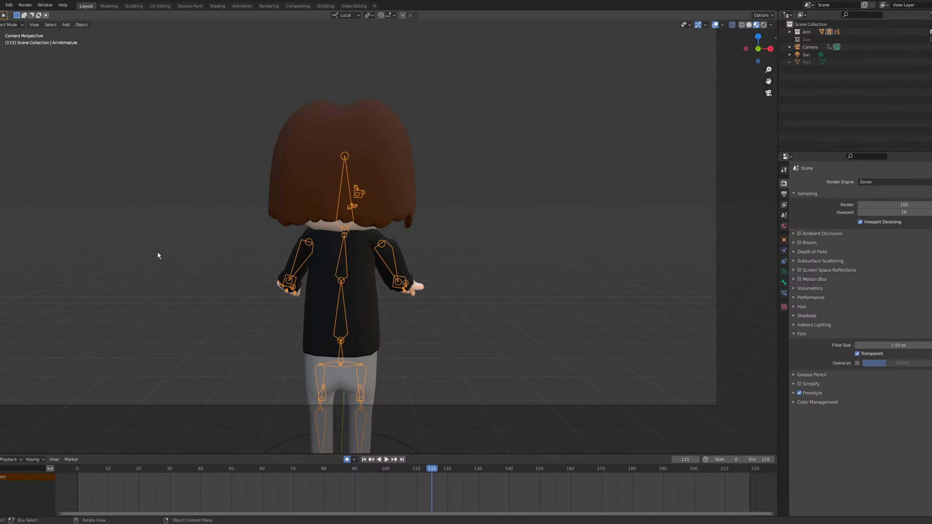
{"action": "middle_click_drag", "start_coordinate": [330, 320], "coordinate": [308, 255], "text": "shift"}
{"action": "left_click", "coordinate": [392, 383]}
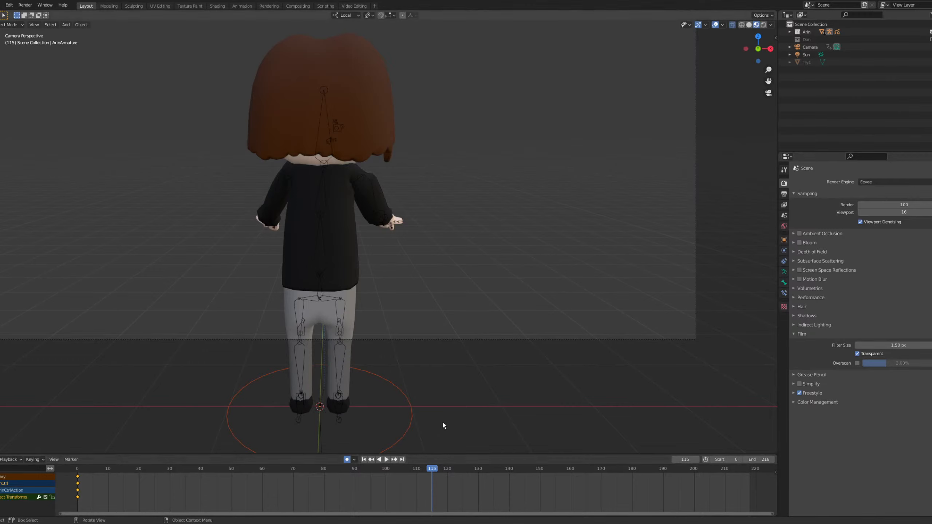
{"action": "left_click", "coordinate": [411, 416]}
Keyframe ArinCtrl at frame 110 in its existing orientation by applying a 0° rotation.
{"action": "left_click", "coordinate": [416, 471]}
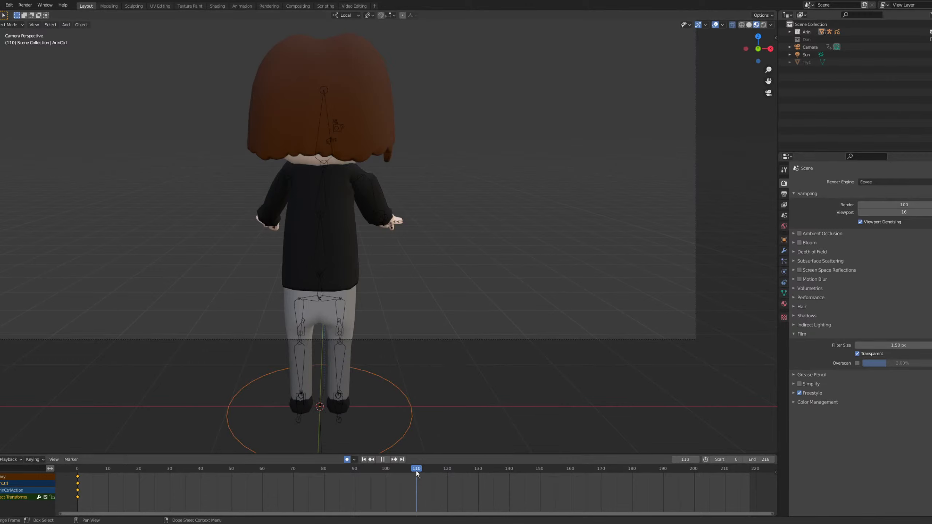
{"action": "key", "text": "g"}
{"action": "left_click", "coordinate": [442, 390]}
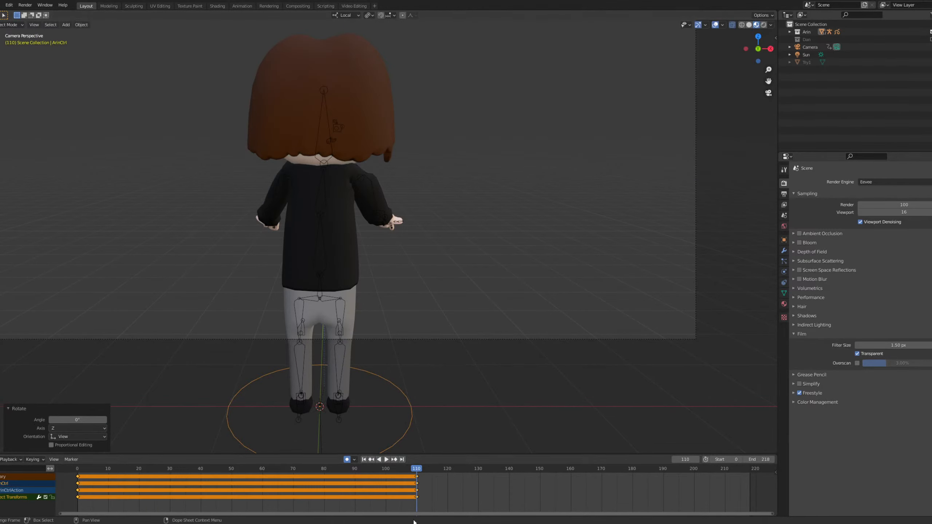
At frame 115, rotate ArinCtrl -180° about its local Z axis so the character faces the camera.
{"action": "left_click", "coordinate": [432, 470]}
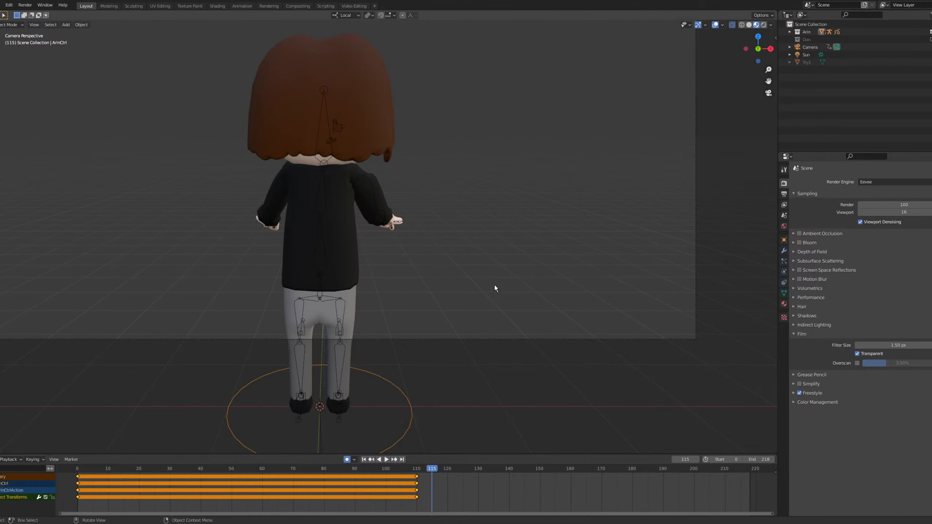
{"action": "key", "text": "r"}
{"action": "key", "text": "z"}
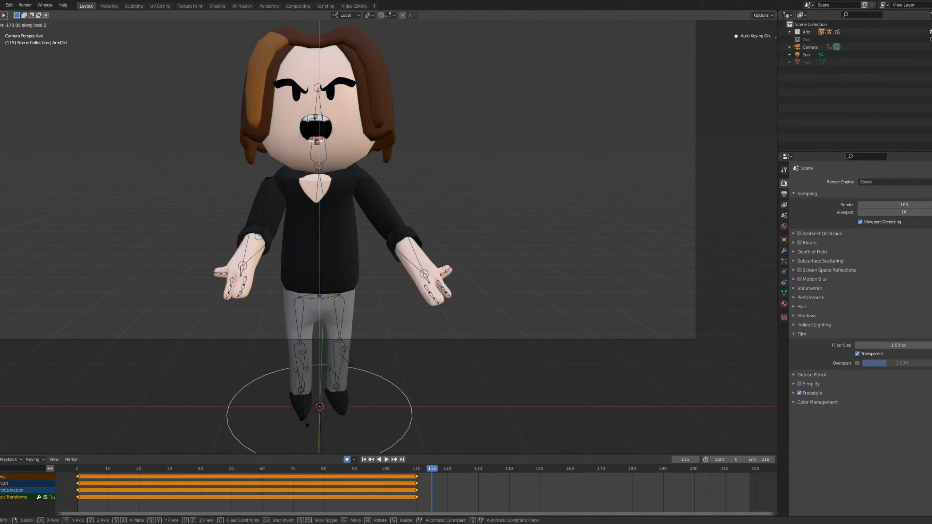
{"action": "left_click", "coordinate": [300, 423]}
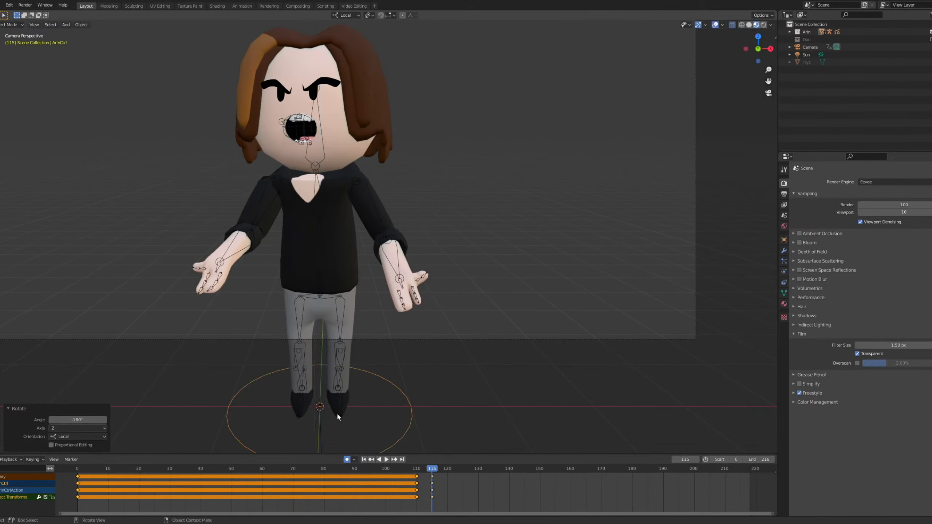
Play back the turn from frame 90 and move ArinCtrl's frame 115 keyframe to frame 120.
{"action": "left_click_drag", "start_coordinate": [421, 470], "coordinate": [354, 468]}
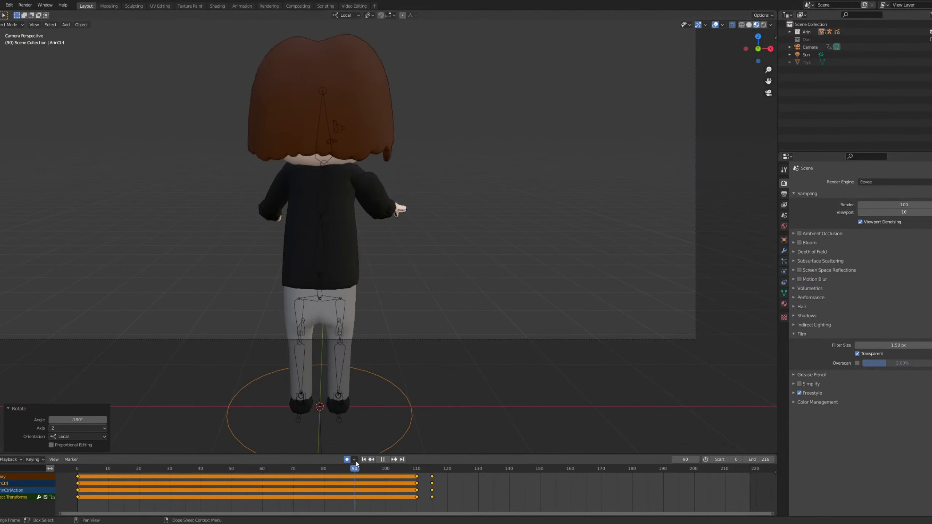
{"action": "key", "text": "shift+space"}
{"action": "key", "text": "space"}
{"action": "left_click_drag", "start_coordinate": [418, 469], "coordinate": [447, 472]}
{"action": "left_click", "coordinate": [433, 476]}
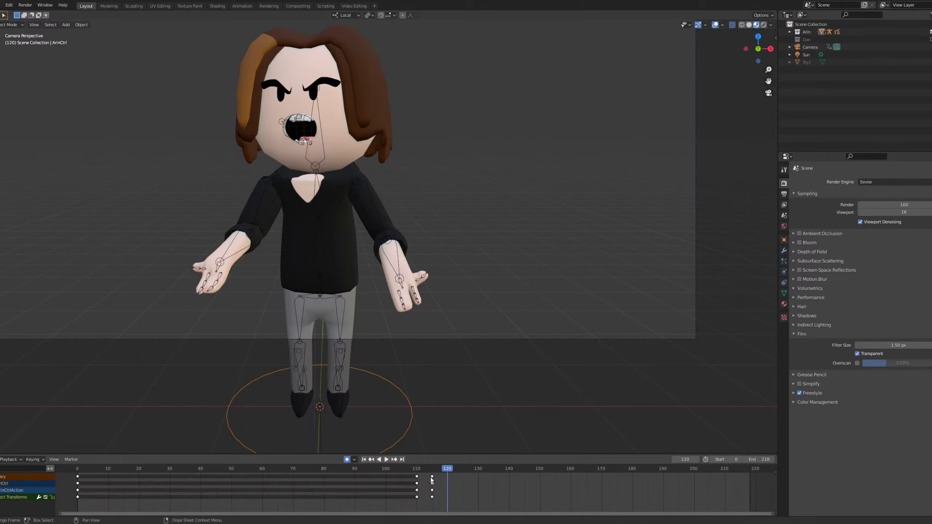
{"action": "key", "text": "g"}
{"action": "left_click", "coordinate": [462, 477]}
Play back the slower turn, first from around frame 110 and again from the start of the animation.
{"action": "left_click_drag", "start_coordinate": [431, 470], "coordinate": [416, 472]}
{"action": "key", "text": "space"}
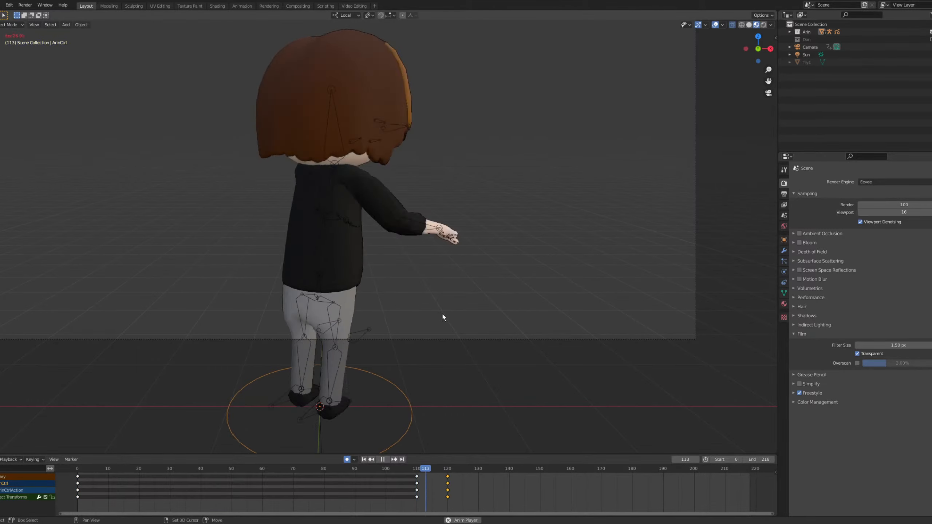
{"action": "key", "text": "space"}
{"action": "key", "text": "shift+Left"}
{"action": "key", "text": "space"}
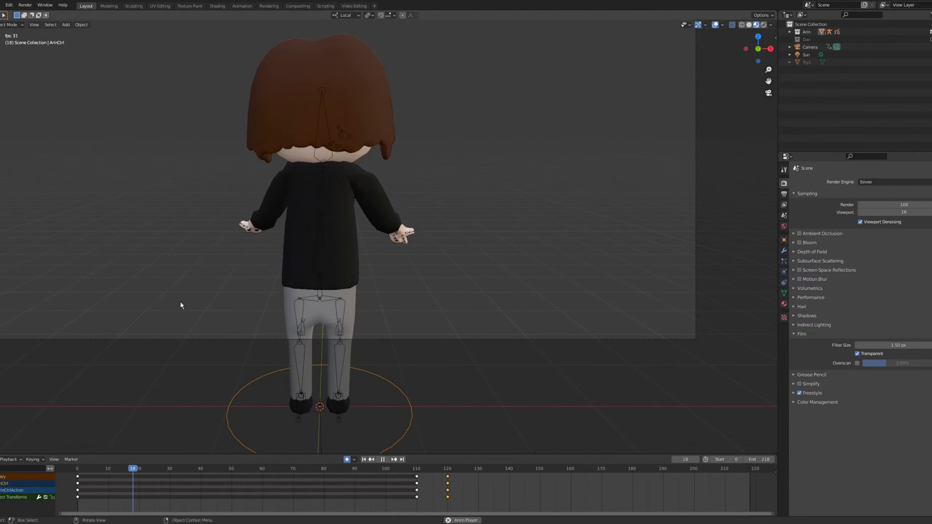
{"action": "middle_click_drag", "start_coordinate": [355, 226], "coordinate": [378, 312], "text": "shift"}
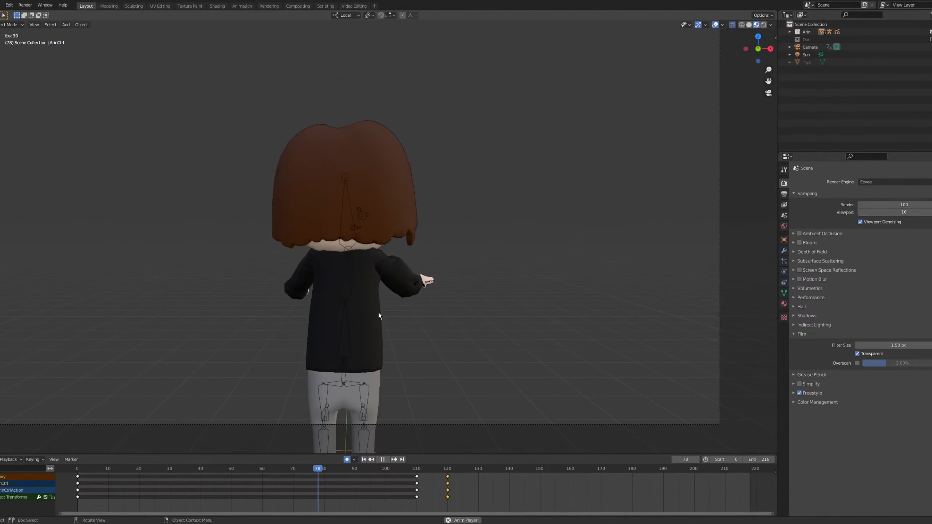
{"action": "key", "text": "space"}
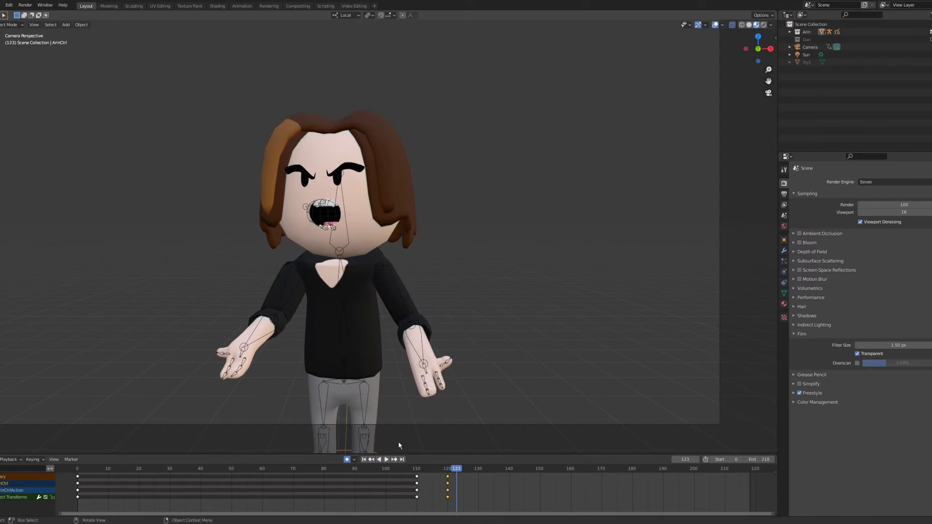
Shift ArinCtrl's last two keyframes 5 frames earlier, to frames 105 and 115, and play back the turn from frame 70.
{"action": "left_click_drag", "start_coordinate": [459, 504], "coordinate": [401, 473]}
{"action": "key", "text": "g"}
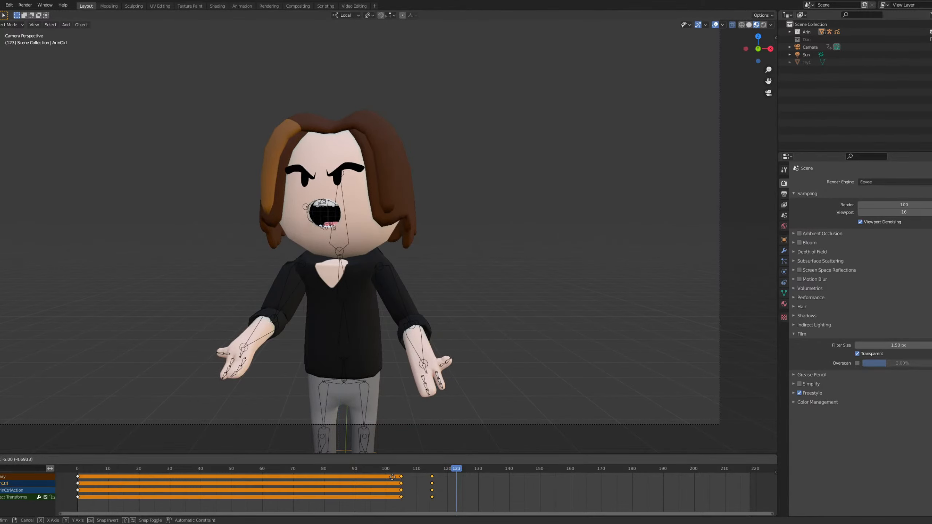
{"action": "left_click", "coordinate": [385, 469]}
{"action": "left_click", "coordinate": [293, 469]}
{"action": "key", "text": "space"}
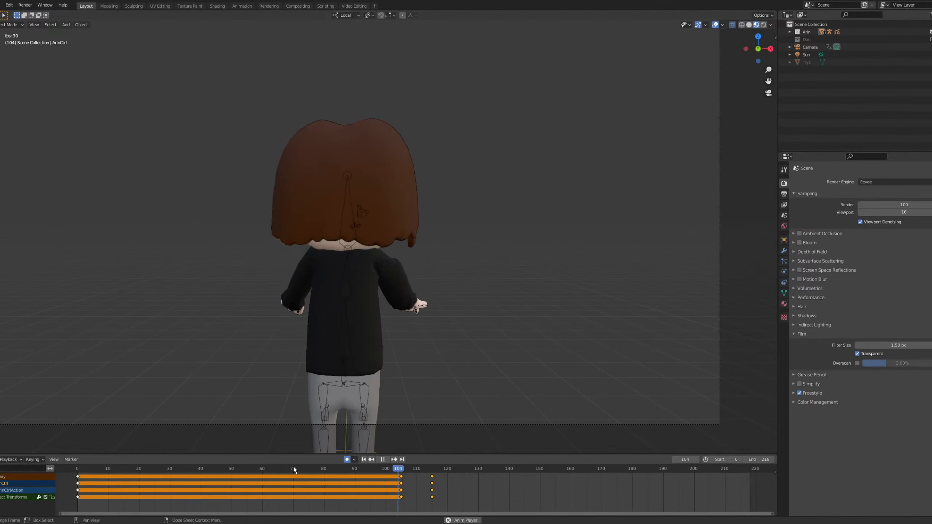
{"action": "left_click_drag", "start_coordinate": [404, 468], "coordinate": [432, 469]}
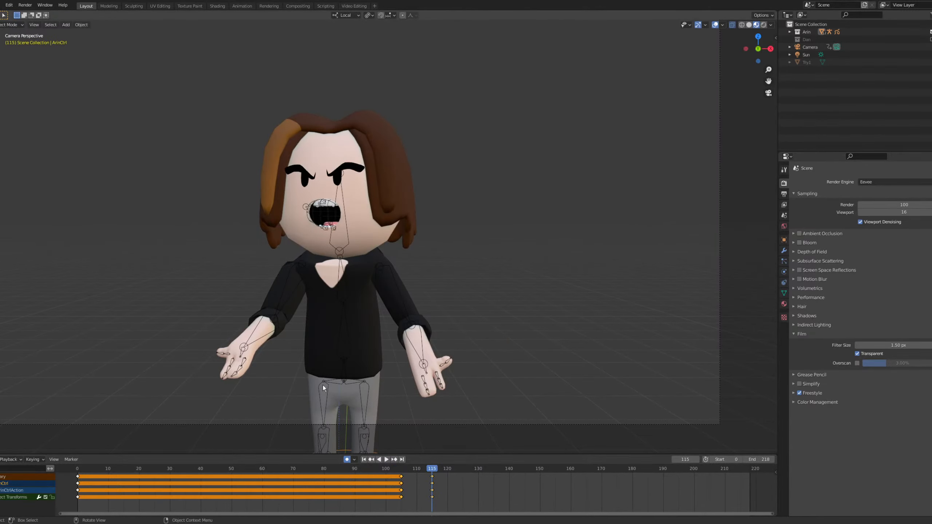
Select the character's armature and switch it back to Pose Mode.
{"action": "scroll", "coordinate": [322, 386], "scroll_direction": "up", "scroll_amount": 1}
{"action": "middle_click_drag", "start_coordinate": [344, 375], "coordinate": [341, 289], "text": "shift"}
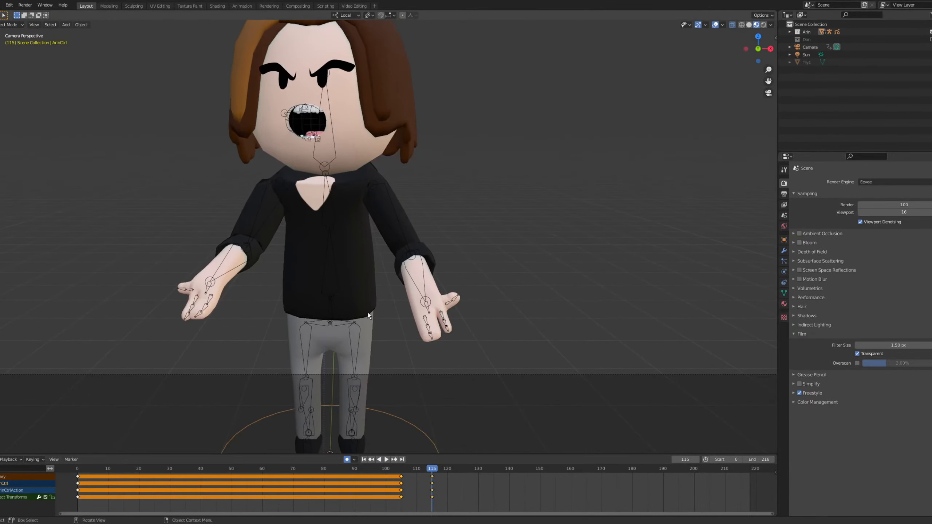
{"action": "left_click", "coordinate": [327, 311]}
{"action": "left_click", "coordinate": [9, 24]}
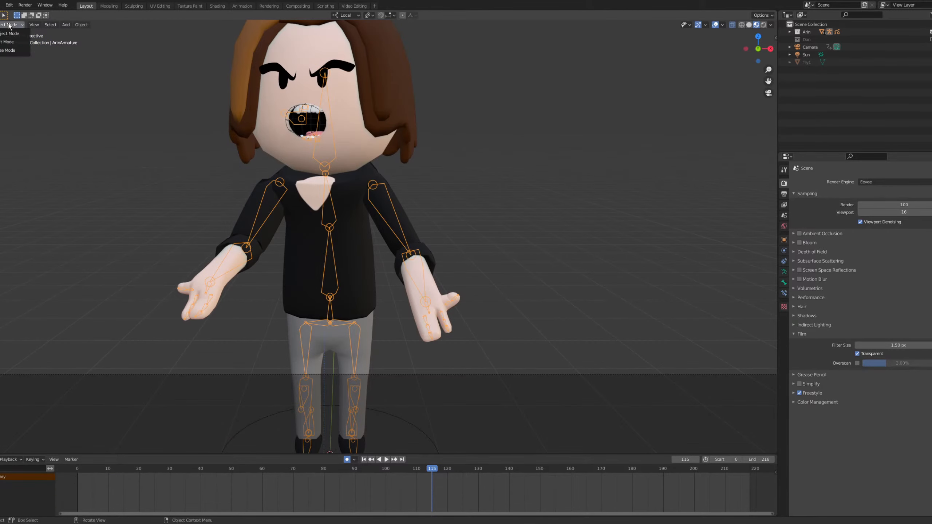
{"action": "left_click", "coordinate": [15, 51]}
{"action": "middle_click_drag", "start_coordinate": [374, 333], "coordinate": [352, 354], "text": "shift"}
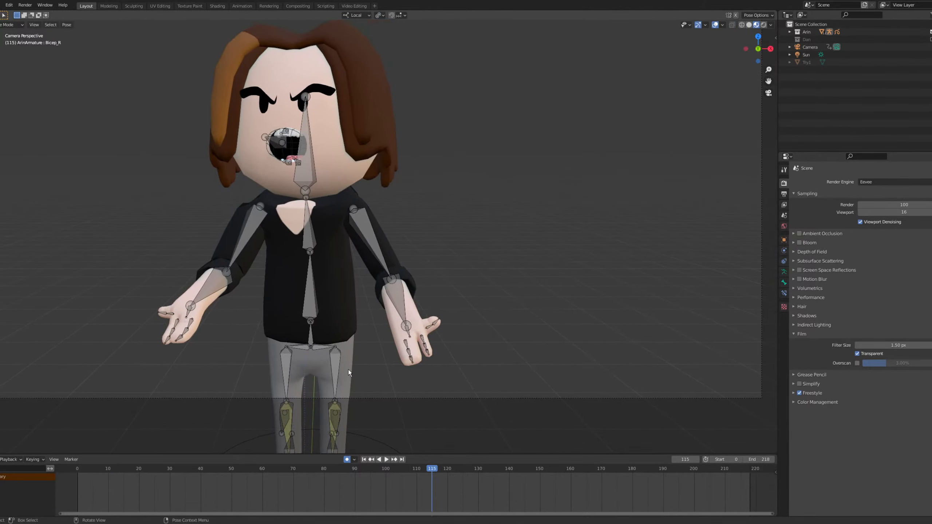
{"action": "scroll", "coordinate": [331, 349], "scroll_direction": "up", "scroll_amount": 1}
{"action": "middle_click_drag", "start_coordinate": [292, 312], "coordinate": [347, 319], "text": "shift"}
{"action": "scroll", "coordinate": [347, 319], "scroll_direction": "up", "scroll_amount": 1}
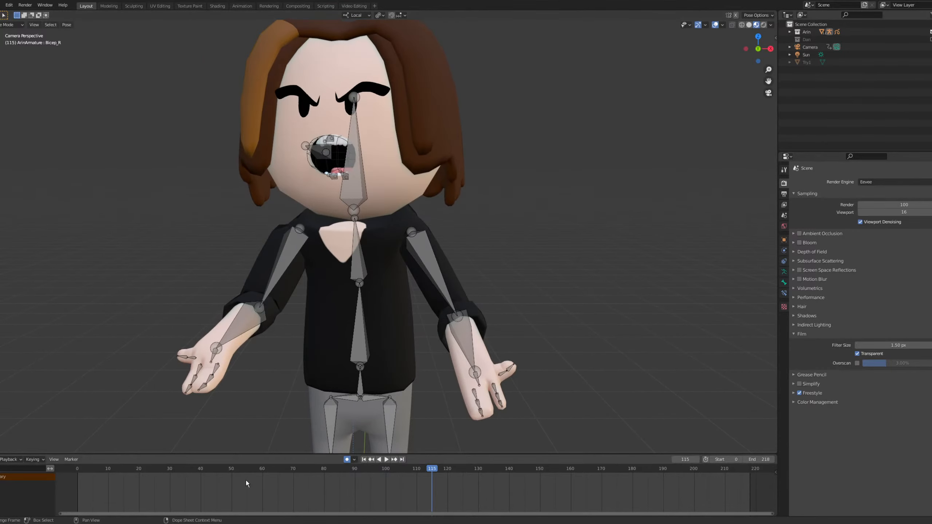
Select all the armature's bones and play back the whole animation from frame 0 through the turn.
{"action": "left_click", "coordinate": [76, 472]}
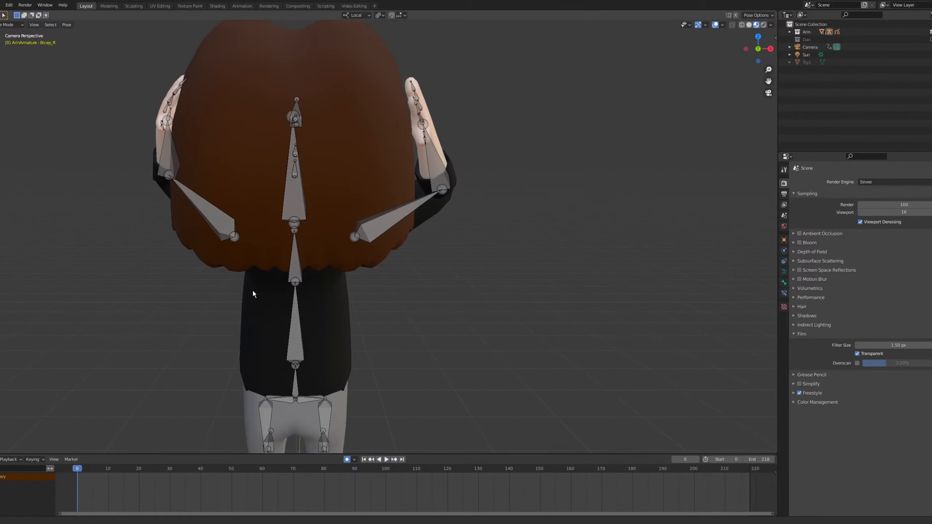
{"action": "key", "text": "space"}
{"action": "key", "text": "a"}
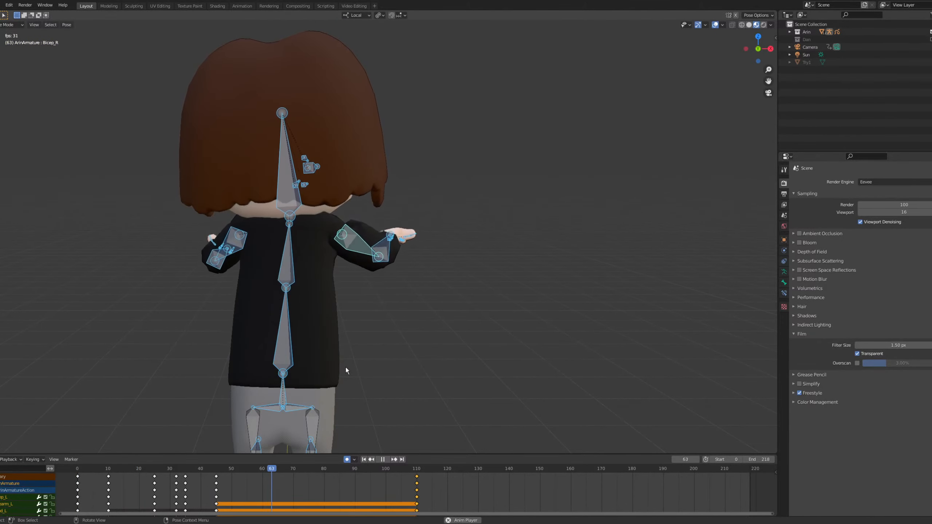
{"action": "key", "text": "space"}
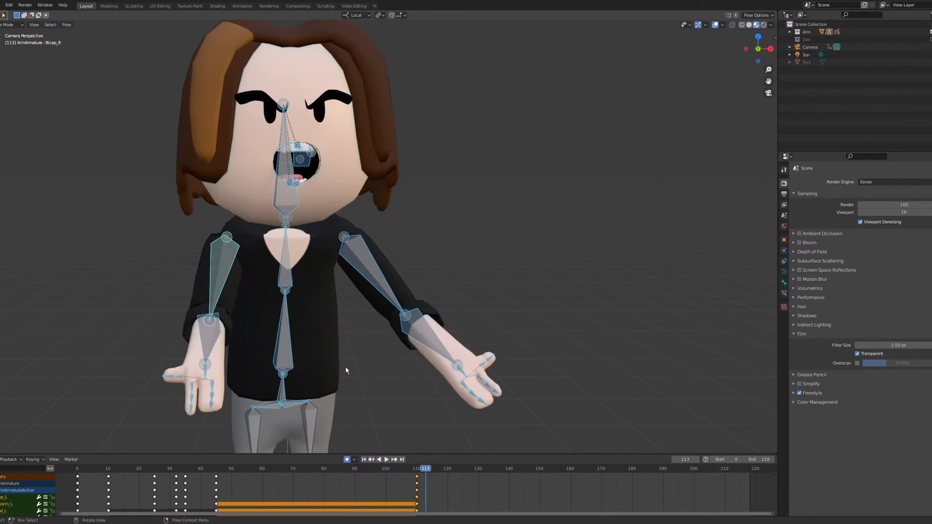
At frame 115, rotate the right bicep bone -111° about its local Y axis.
{"action": "left_click_drag", "start_coordinate": [438, 469], "coordinate": [432, 469]}
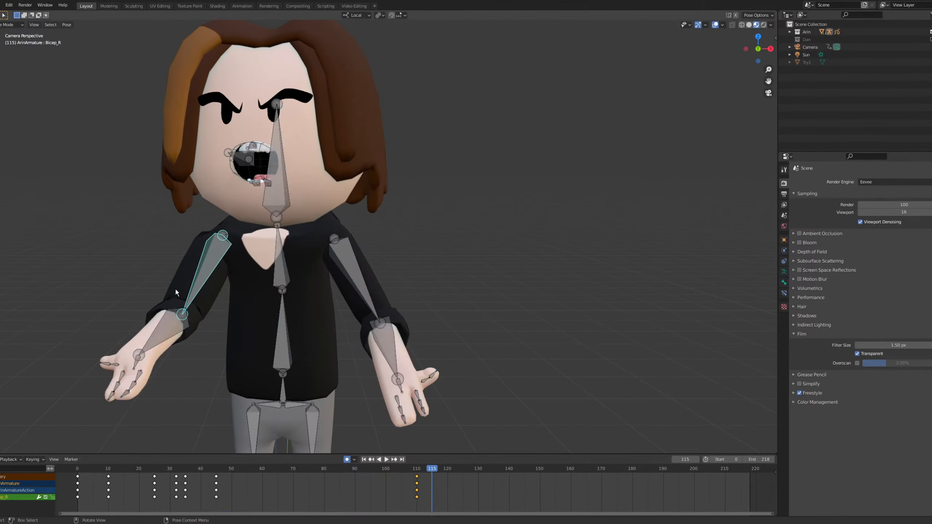
{"action": "left_click_drag", "start_coordinate": [66, 233], "coordinate": [231, 380]}
{"action": "key", "text": "r"}
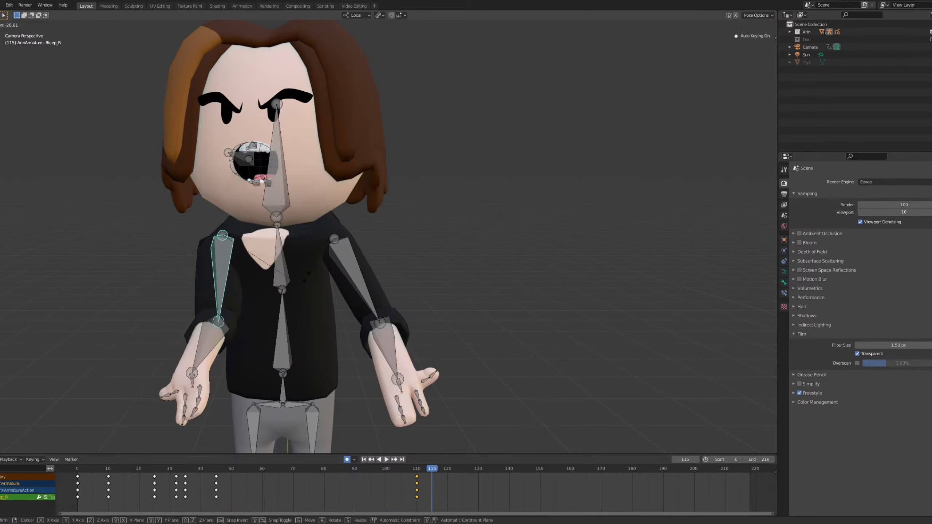
{"action": "key", "text": "y"}
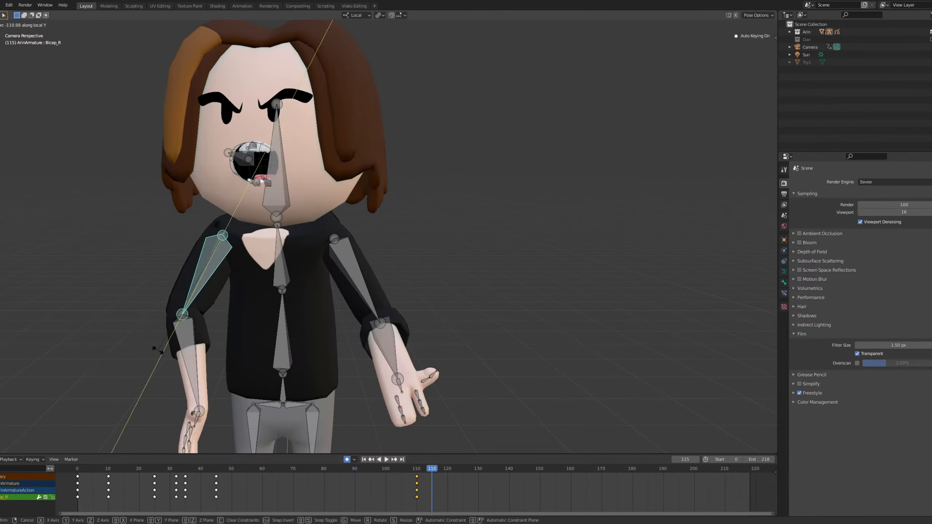
{"action": "left_click", "coordinate": [153, 347]}
From the left side view, rotate the right bicep 49.1° about local Y, and swing it down beside the body in the view plane.
{"action": "key", "text": "ctrl+KP_3"}
{"action": "middle_click_drag", "start_coordinate": [437, 319], "coordinate": [388, 231], "text": "shift"}
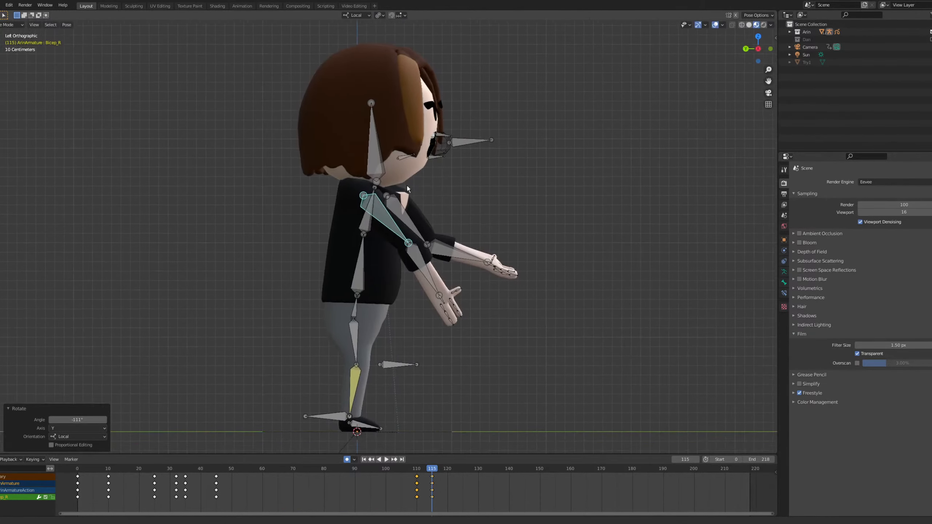
{"action": "scroll", "coordinate": [387, 231], "scroll_direction": "up", "scroll_amount": 3}
{"action": "key", "text": "r"}
{"action": "key", "text": "y"}
{"action": "left_click", "coordinate": [427, 104]}
{"action": "key", "text": "r"}
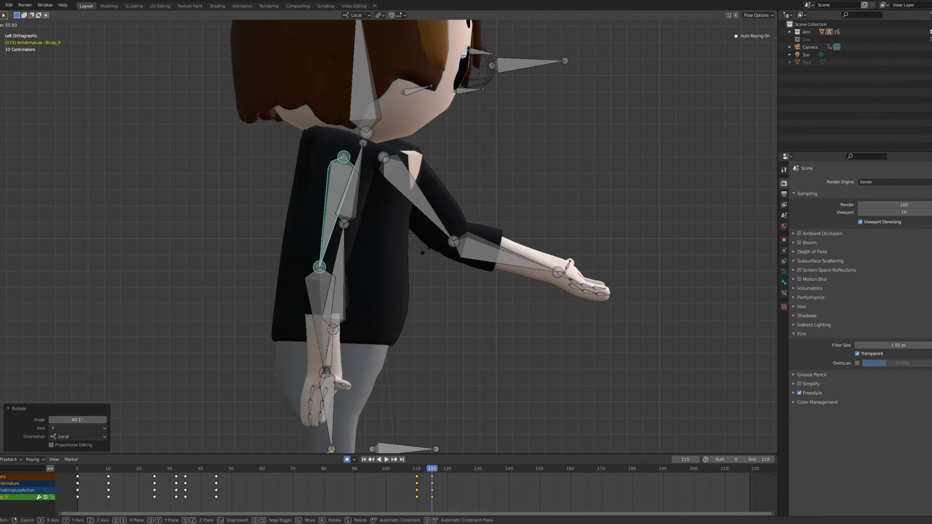
{"action": "left_click", "coordinate": [432, 182]}
Select the right hand bone in the left side view.
{"action": "middle_click_drag", "start_coordinate": [413, 335], "coordinate": [402, 186], "text": "shift"}
{"action": "scroll", "coordinate": [356, 268], "scroll_direction": "up", "scroll_amount": 5}
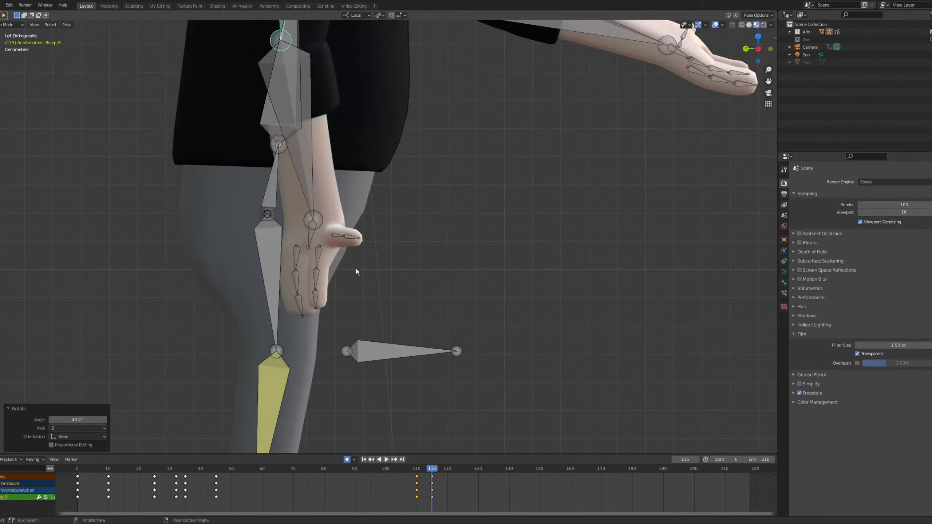
{"action": "left_click", "coordinate": [281, 231]}
{"action": "key", "text": "r"}
{"action": "key", "text": "z"}
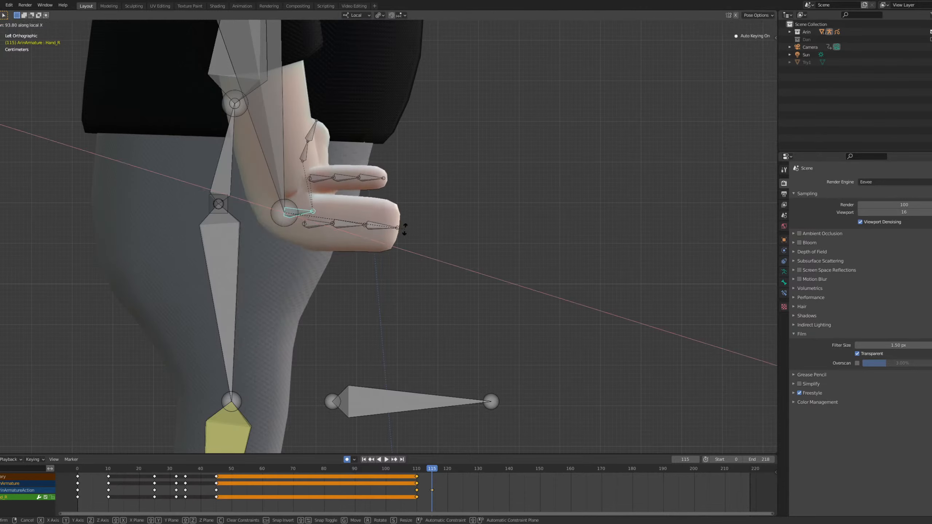
{"action": "right_click", "coordinate": [407, 229]}
{"action": "key", "text": "z"}
{"action": "left_click", "coordinate": [445, 231]}
{"action": "key", "text": "z"}
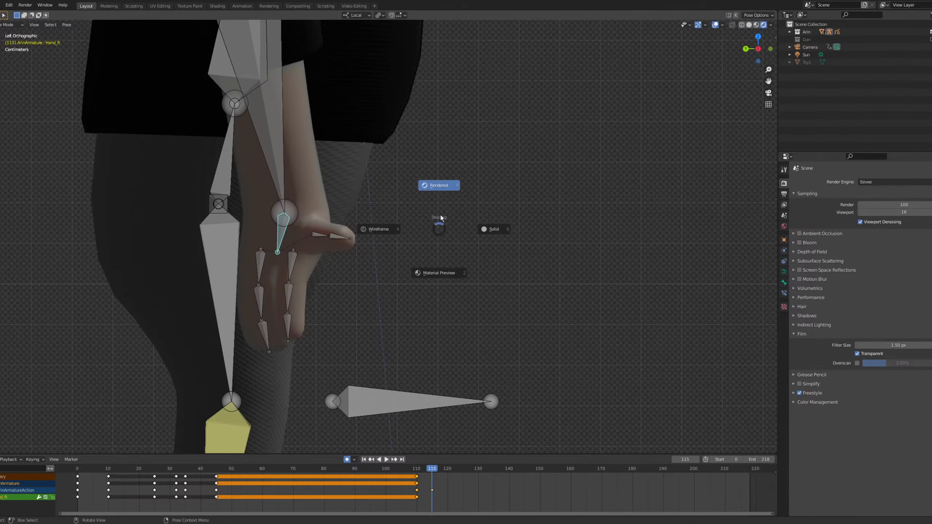
{"action": "left_click", "coordinate": [435, 273]}
{"action": "key", "text": "r"}
{"action": "key", "text": "x"}
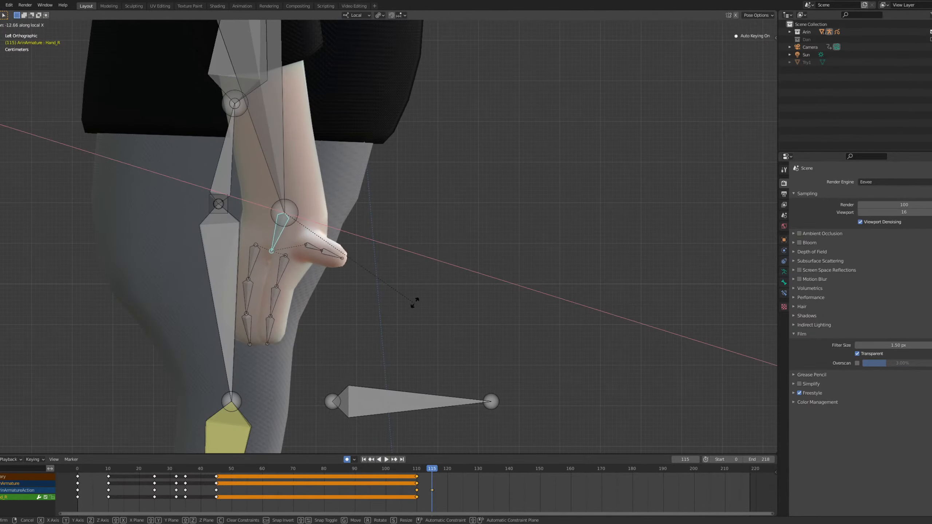
{"action": "right_click", "coordinate": [463, 276]}
Rotate the right hand bone -28.9° about its local Y axis at frame 115.
{"action": "key", "text": "r"}
{"action": "key", "text": "y"}
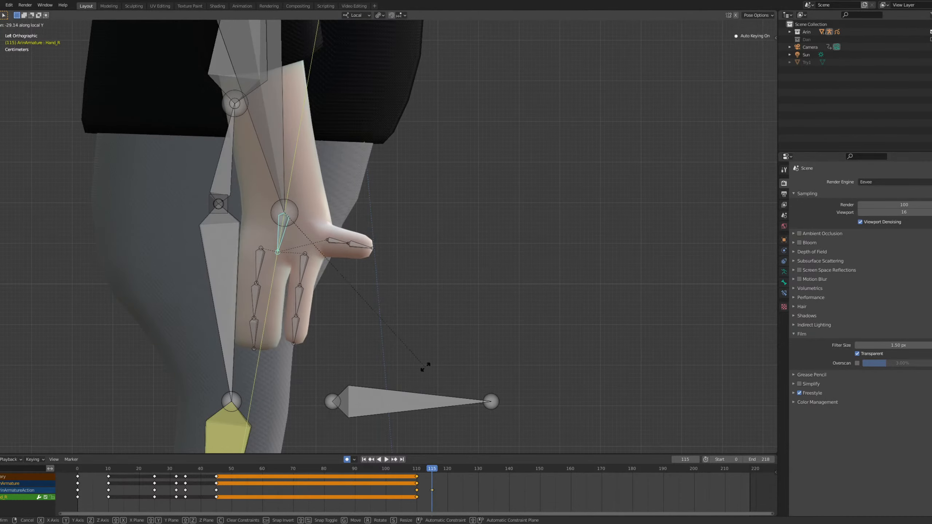
{"action": "left_click", "coordinate": [447, 351]}
In the camera view, rotate the right forearm bone -14° about its local Z axis.
{"action": "key", "text": "KP_0"}
{"action": "middle_click_drag", "start_coordinate": [233, 411], "coordinate": [297, 268], "text": "shift"}
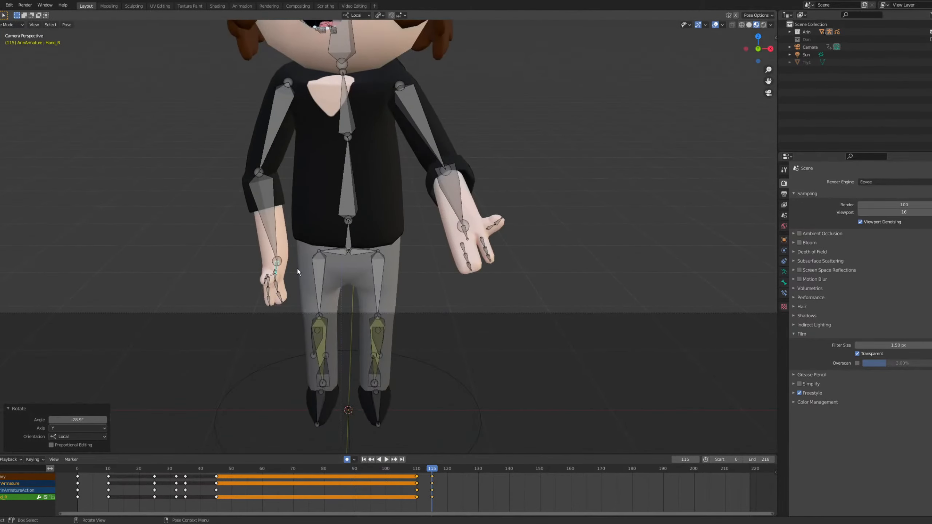
{"action": "scroll", "coordinate": [296, 277], "scroll_direction": "up", "scroll_amount": 3}
{"action": "key", "text": "r"}
{"action": "key", "text": "z"}
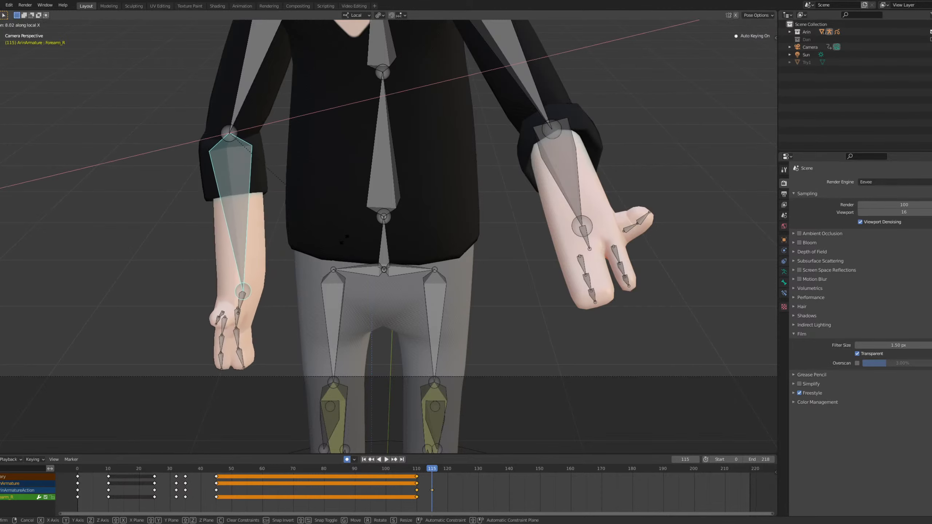
{"action": "key", "text": "Return"}
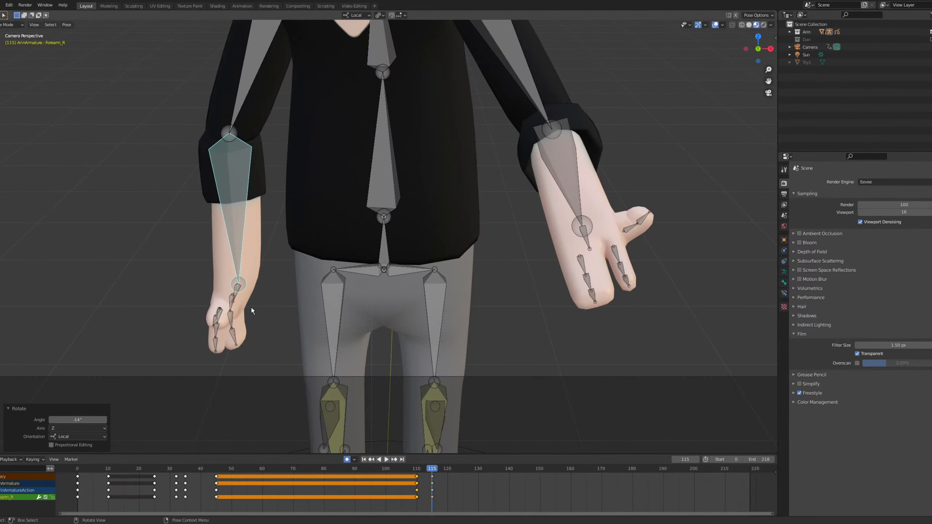
Rotate the right hand bone 18.1° about its local Z axis.
{"action": "left_click", "coordinate": [235, 293]}
{"action": "key", "text": "r"}
{"action": "key", "text": "z"}
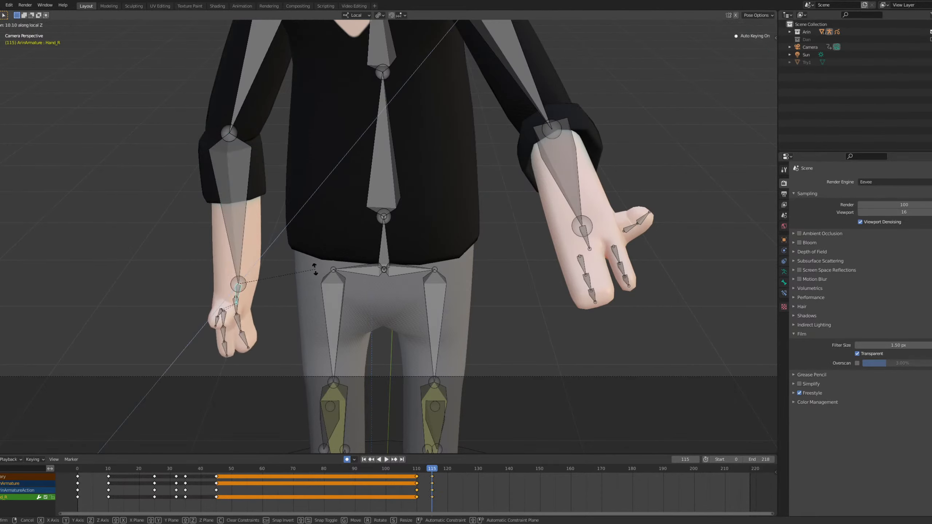
{"action": "left_click", "coordinate": [314, 259]}
Twist the right bicep bone about its local Y axis so the hand turns inward.
{"action": "scroll", "coordinate": [246, 178], "scroll_direction": "down", "scroll_amount": 2}
{"action": "middle_click_drag", "start_coordinate": [285, 244], "coordinate": [301, 312], "text": "shift"}
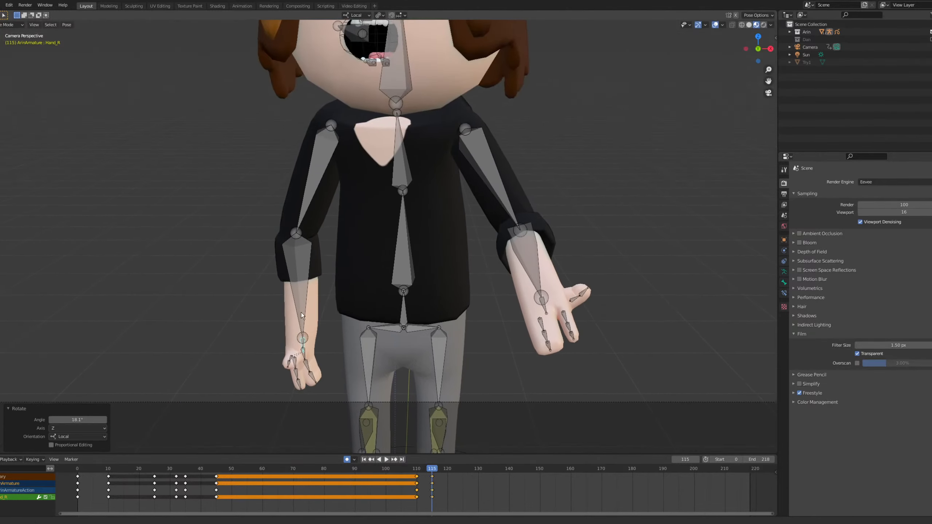
{"action": "left_click", "coordinate": [315, 169]}
{"action": "key", "text": "r"}
{"action": "key", "text": "y"}
{"action": "key", "text": "y"}
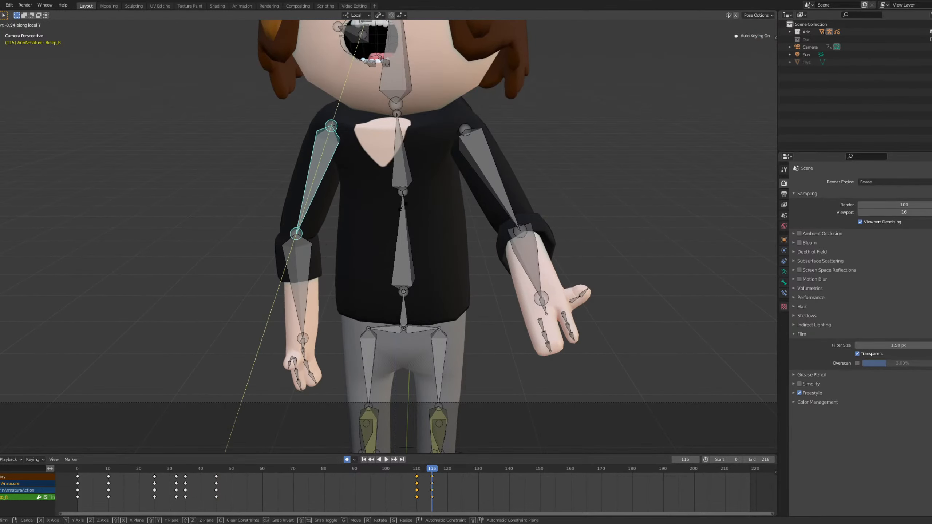
{"action": "left_click", "coordinate": [336, 252]}
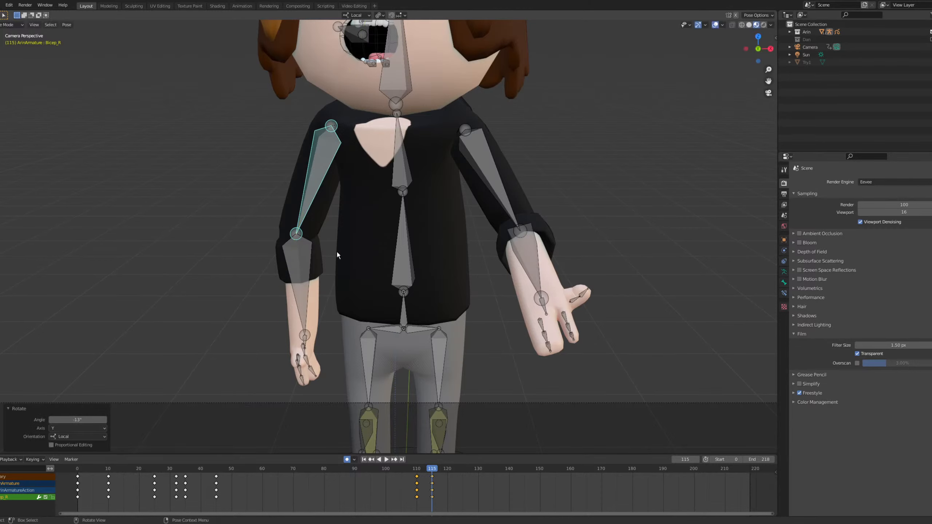
Twist the right forearm bone about its local Y axis so the thumb points toward the body.
{"action": "left_click", "coordinate": [298, 264]}
{"action": "key", "text": "r"}
{"action": "key", "text": "y"}
{"action": "key", "text": "y"}
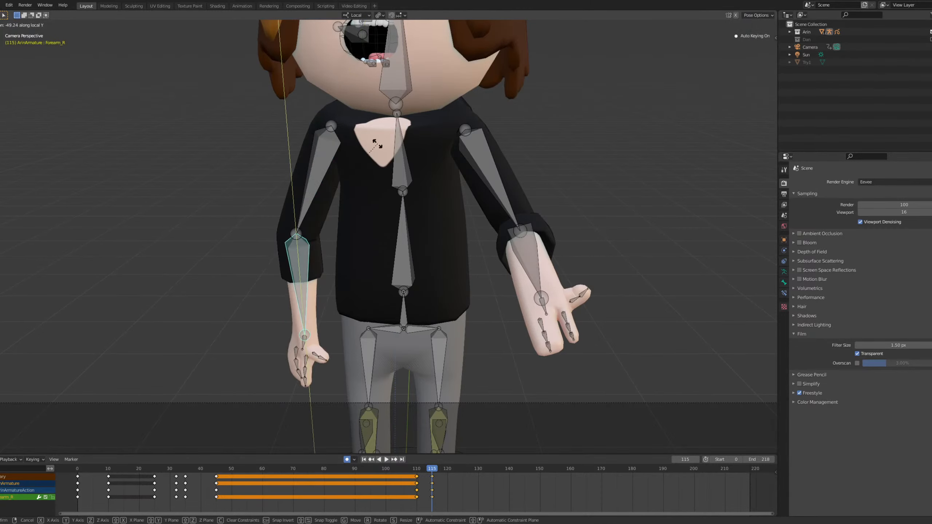
{"action": "left_click", "coordinate": [334, 140]}
Rotate the right bicep bone 17.1° about its local Y axis.
{"action": "left_click", "coordinate": [308, 165]}
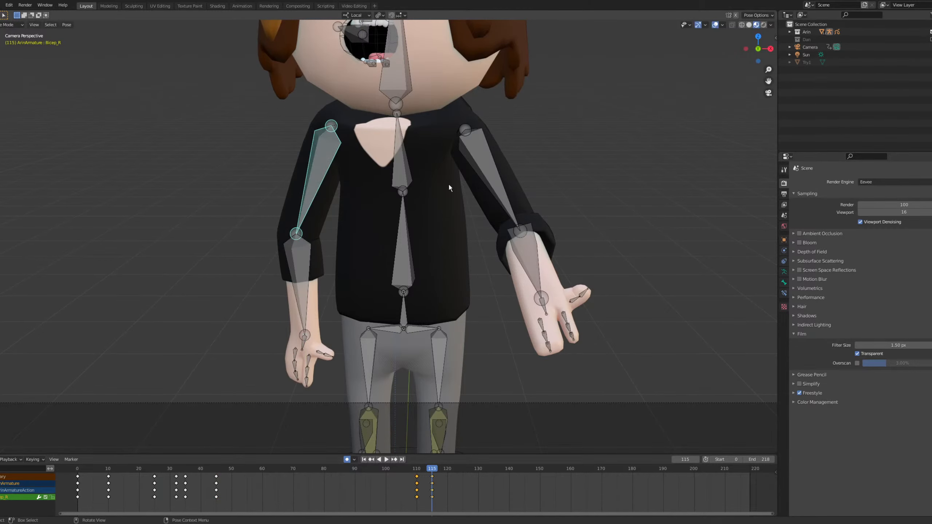
{"action": "key", "text": "r"}
{"action": "key", "text": "y"}
{"action": "key", "text": "y"}
{"action": "left_click", "coordinate": [373, 268]}
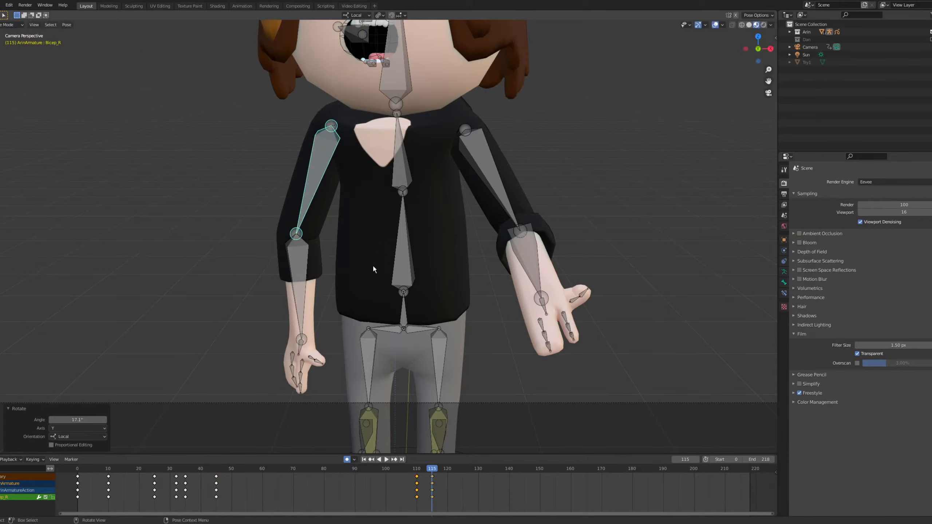
Bend the right thumb downward by rotating its bones about local Z.
{"action": "left_click", "coordinate": [312, 354]}
{"action": "key", "text": "r"}
{"action": "key", "text": "z"}
{"action": "key", "text": "z"}
{"action": "left_click", "coordinate": [321, 390]}
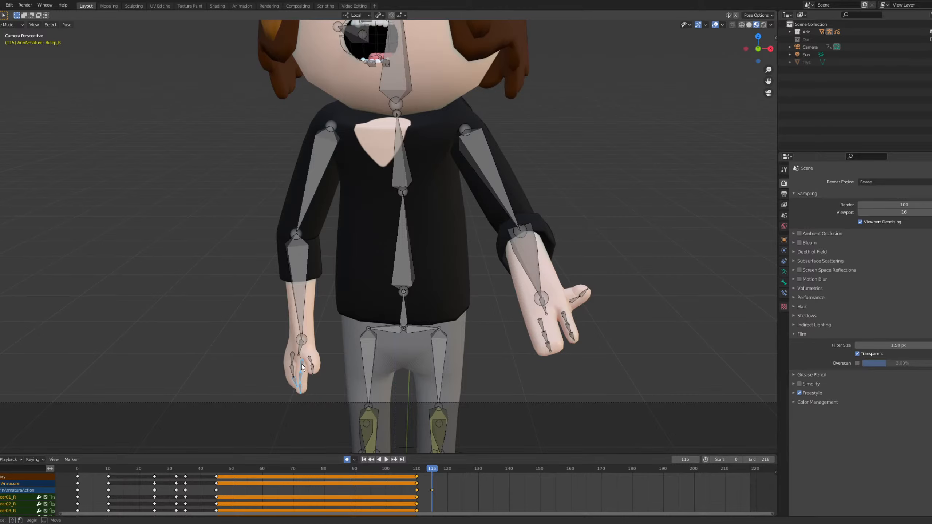
Select the three bones of the right hand's pointer finger.
{"action": "left_click", "coordinate": [307, 378]}
{"action": "middle_click_drag", "start_coordinate": [290, 384], "coordinate": [329, 245], "text": "shift"}
{"action": "scroll", "coordinate": [327, 246], "scroll_direction": "up", "scroll_amount": 2}
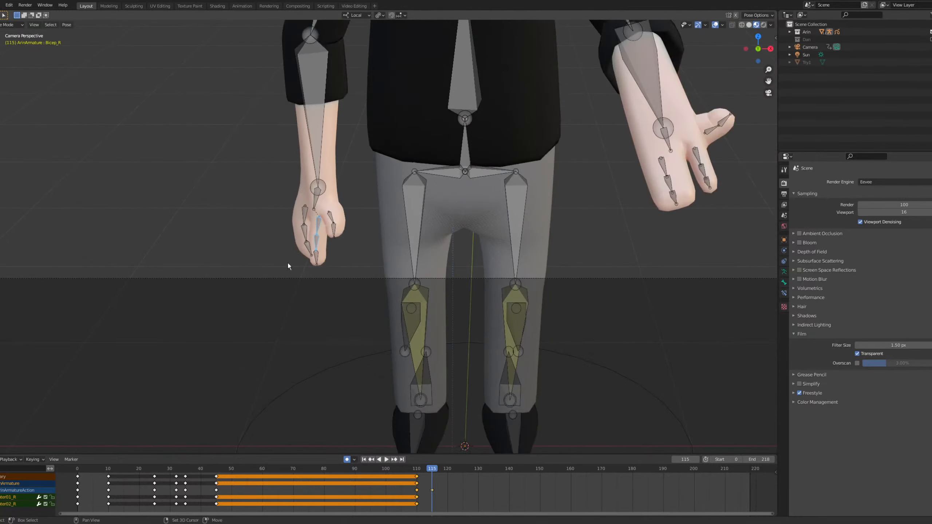
{"action": "left_click", "coordinate": [317, 265], "text": "shift"}
{"action": "key", "text": "t"}
{"action": "key", "text": "z"}
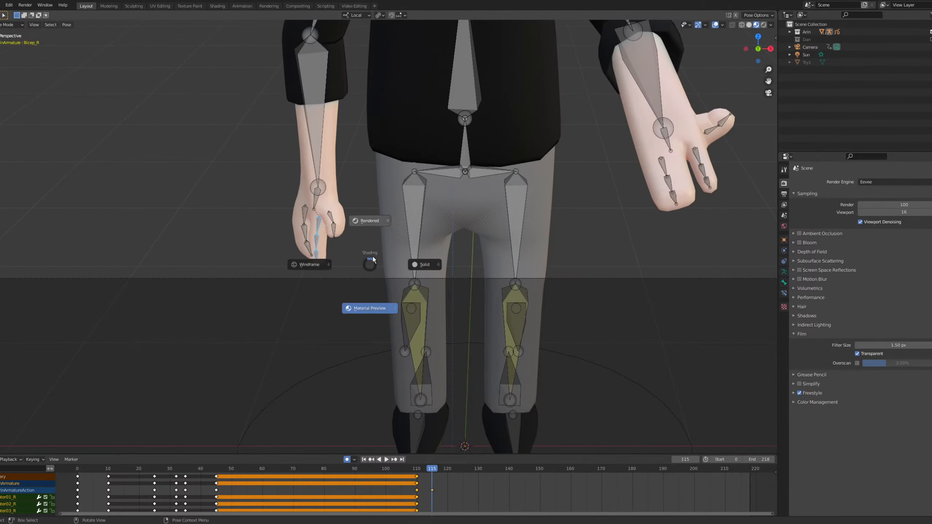
{"action": "left_click", "coordinate": [374, 275]}
{"action": "key", "text": "z"}
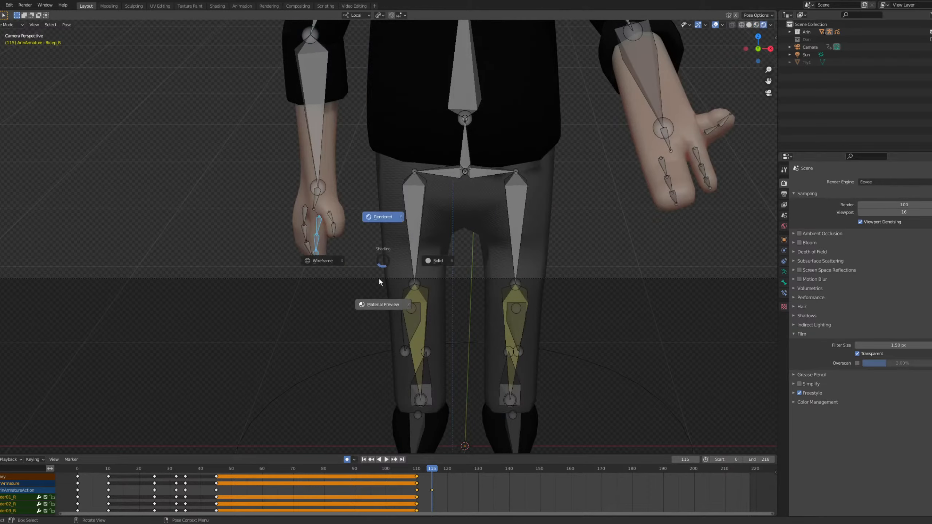
{"action": "left_click", "coordinate": [393, 302]}
{"action": "key", "text": "t"}
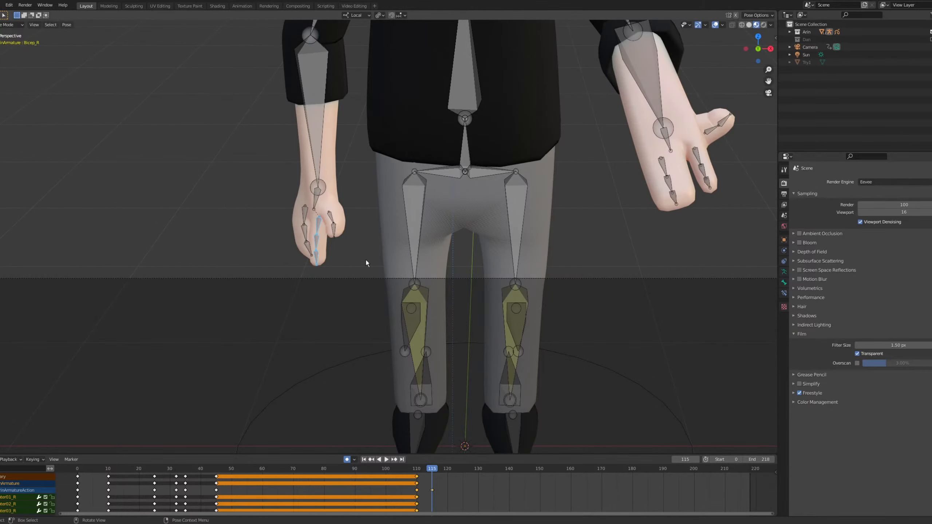
Rotate the selected right pointer finger bones 4.09° about their local Z axes.
{"action": "key", "text": "r"}
{"action": "key", "text": "z"}
{"action": "key", "text": "z"}
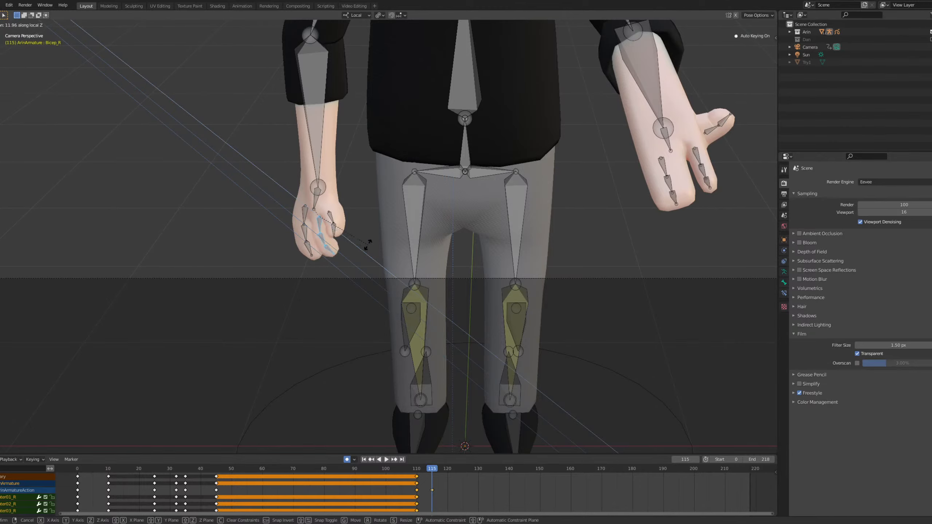
{"action": "left_click", "coordinate": [368, 254]}
Select the two torso bones in the camera view and clear all their transforms.
{"action": "key", "text": "KP_0"}
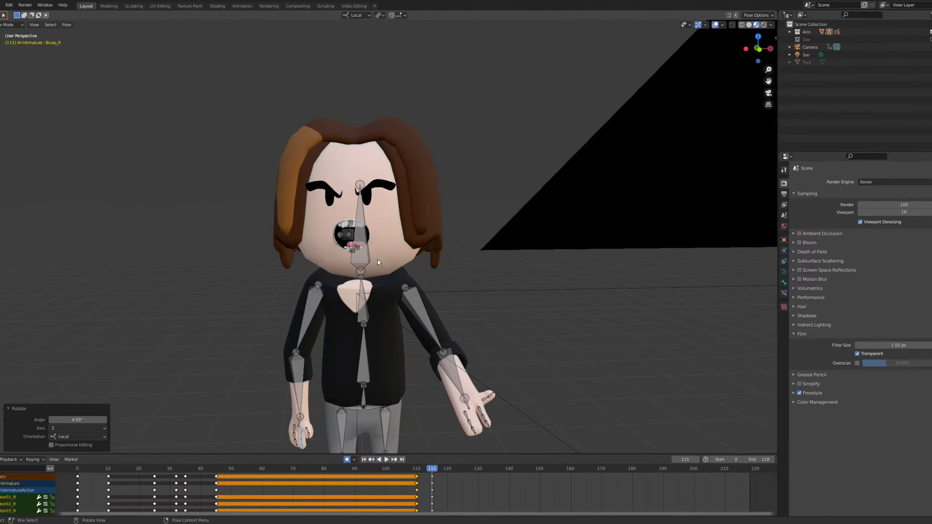
{"action": "key", "text": "KP_0"}
{"action": "scroll", "coordinate": [409, 174], "scroll_direction": "up", "scroll_amount": 5}
{"action": "middle_click_drag", "start_coordinate": [377, 260], "coordinate": [348, 274], "text": "shift"}
{"action": "left_click_drag", "start_coordinate": [362, 118], "coordinate": [414, 216]}
{"action": "key", "text": "F3"}
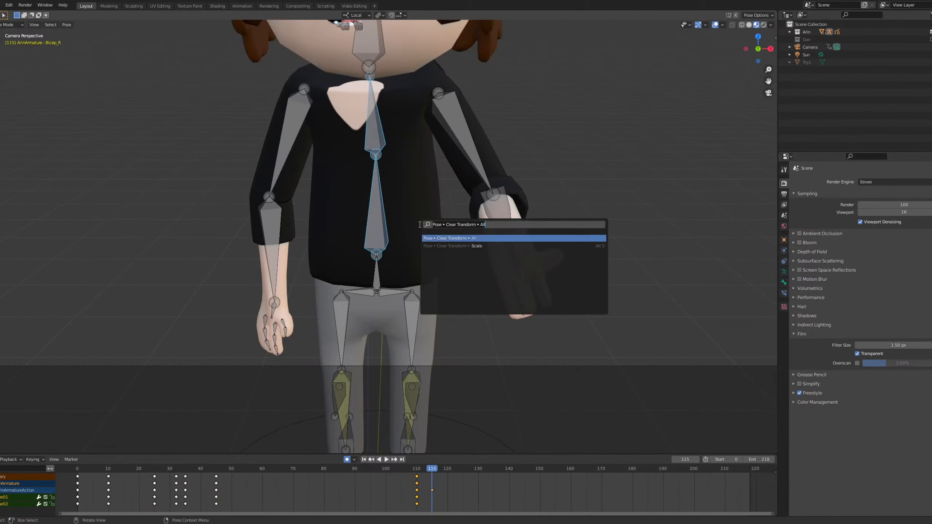
{"action": "key", "text": "Return"}
Clear the head bone's rotation so the face points at the camera.
{"action": "scroll", "coordinate": [433, 210], "scroll_direction": "down", "scroll_amount": 5}
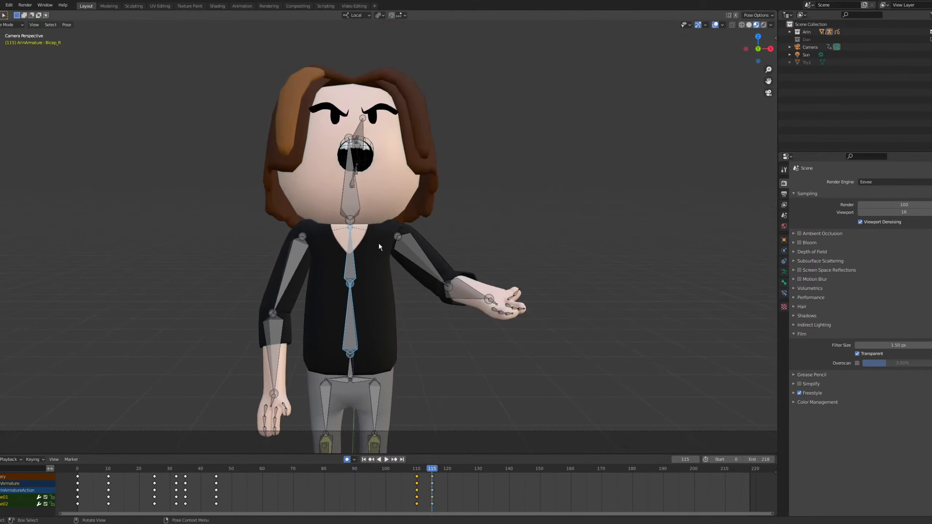
{"action": "left_click", "coordinate": [337, 209]}
{"action": "key", "text": "alt+r"}
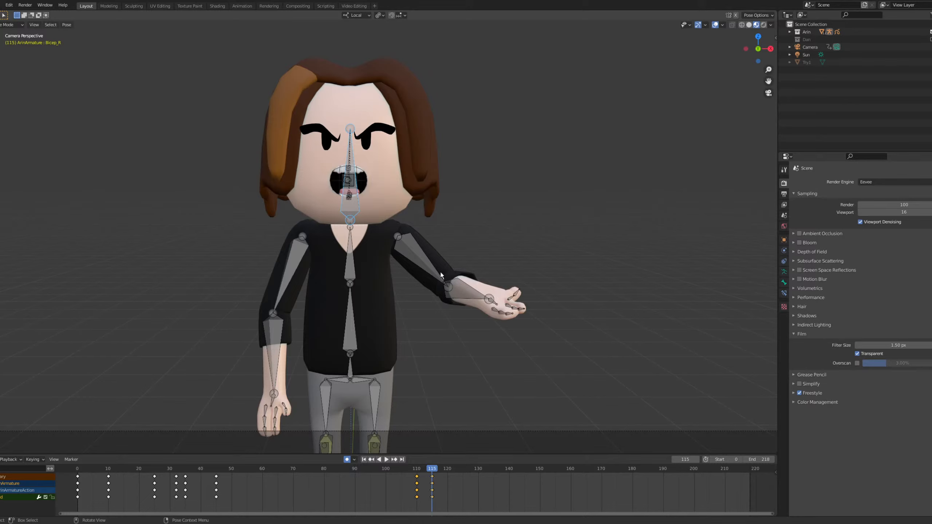
Play back the turn from shortly before frame 110, and scrub the timeline back to frame 115.
{"action": "left_click", "coordinate": [397, 470]}
{"action": "key", "text": "space"}
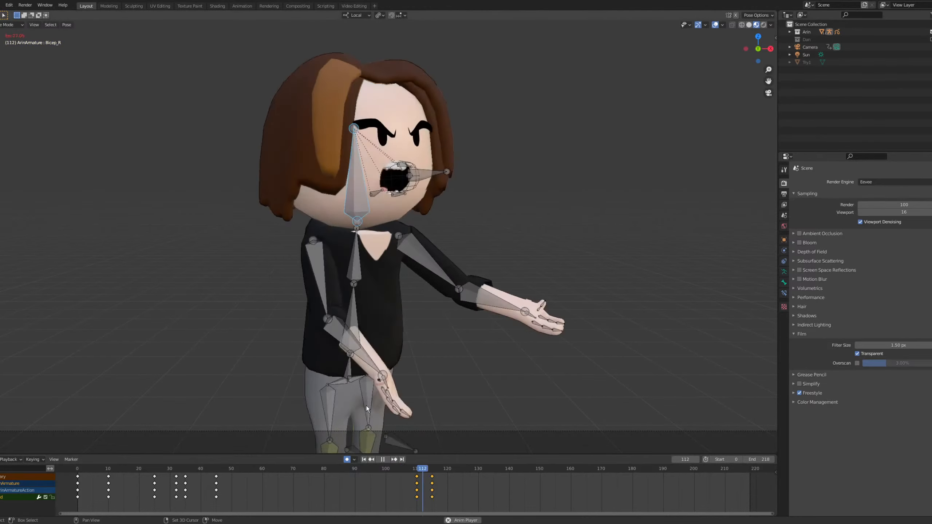
{"action": "key", "text": "space"}
{"action": "left_click_drag", "start_coordinate": [410, 481], "coordinate": [434, 477]}
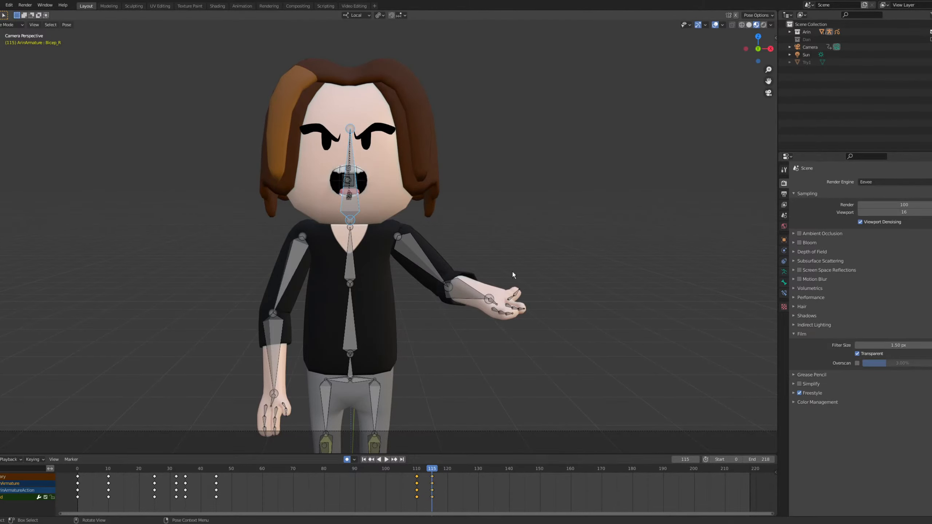
Curl the left hand's Fingers01_L, Fingers02_L and Fingers03_L bones by rotating them -59.1° about local Z.
{"action": "key", "text": "l"}
{"action": "scroll", "coordinate": [519, 290], "scroll_direction": "up", "scroll_amount": 1}
{"action": "middle_click_drag", "start_coordinate": [518, 290], "coordinate": [434, 287], "text": "shift"}
{"action": "scroll", "coordinate": [434, 288], "scroll_direction": "up", "scroll_amount": 2}
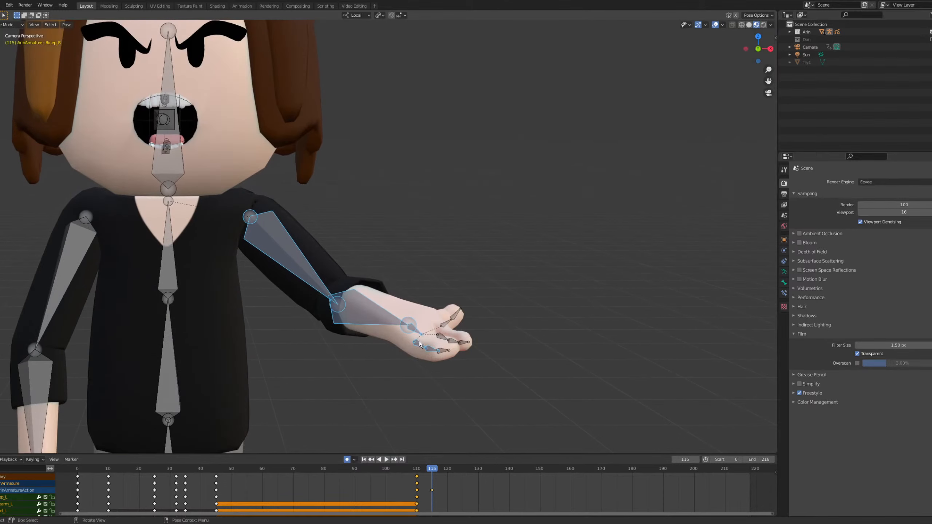
{"action": "left_click_drag", "start_coordinate": [410, 338], "coordinate": [443, 363]}
{"action": "middle_click_drag", "start_coordinate": [478, 316], "coordinate": [461, 282], "text": "shift"}
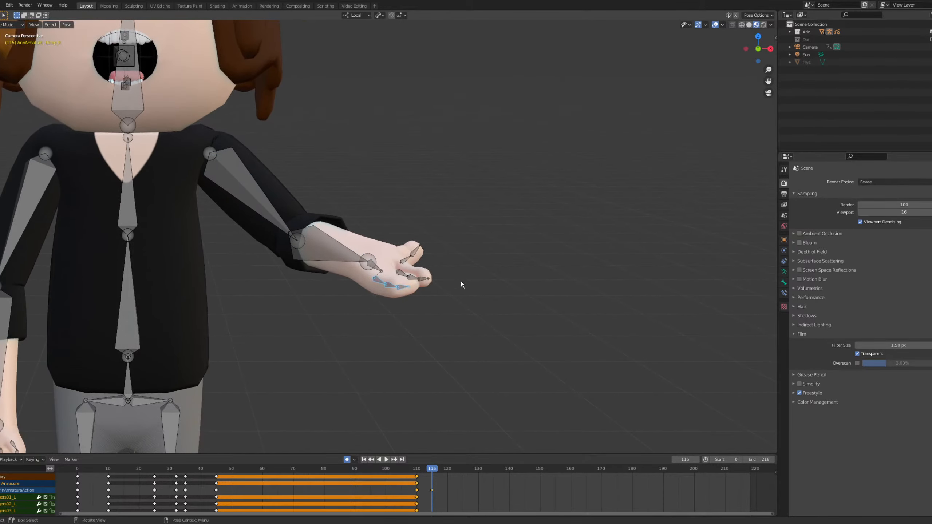
{"action": "key", "text": "r"}
{"action": "key", "text": "z"}
{"action": "key", "text": "z"}
{"action": "left_click", "coordinate": [445, 202]}
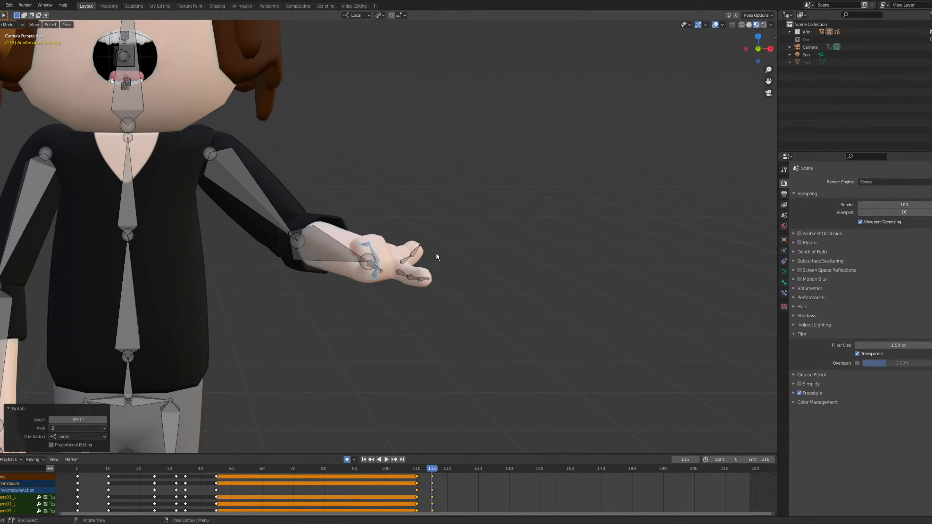
Examine the full frame 115 pose in the camera view with the overlays temporarily hidden.
{"action": "middle_click_drag", "start_coordinate": [436, 254], "coordinate": [515, 238], "text": "shift"}
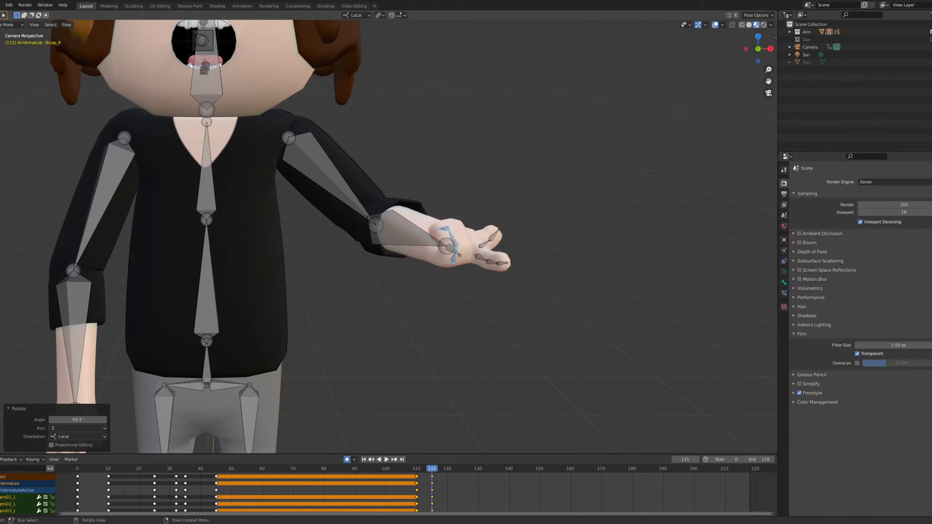
{"action": "scroll", "coordinate": [354, 168], "scroll_direction": "down", "scroll_amount": 2}
{"action": "middle_click_drag", "start_coordinate": [354, 169], "coordinate": [433, 258], "text": "shift"}
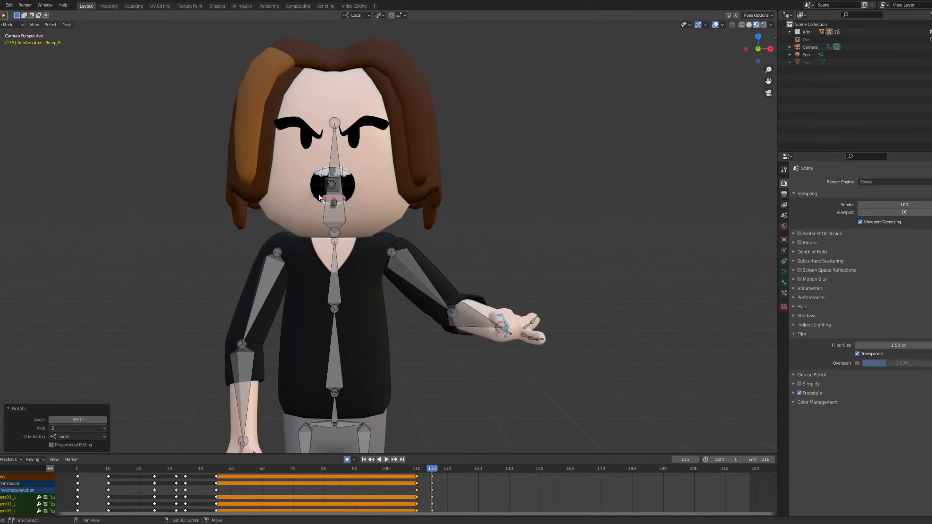
{"action": "middle_click_drag", "start_coordinate": [333, 201], "coordinate": [377, 151], "text": "shift"}
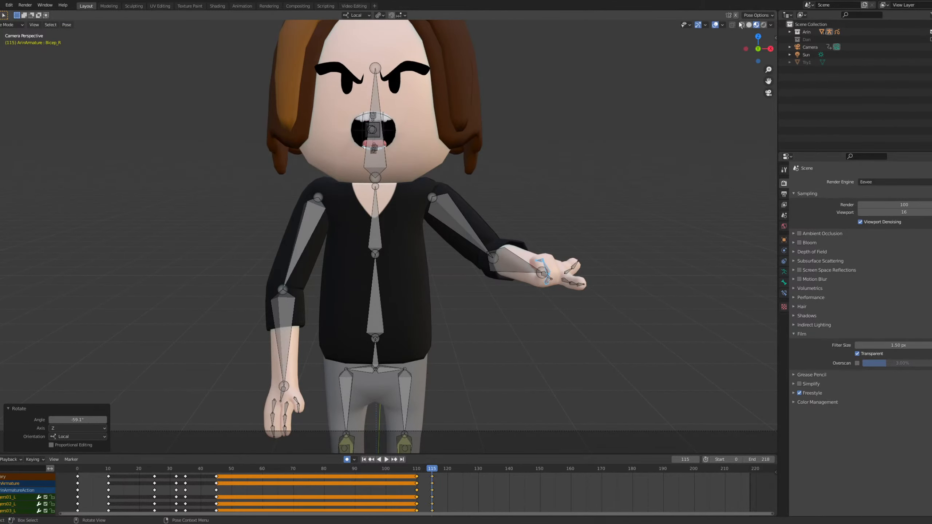
{"action": "left_click", "coordinate": [715, 25]}
{"action": "scroll", "coordinate": [382, 266], "scroll_direction": "down", "scroll_amount": 2}
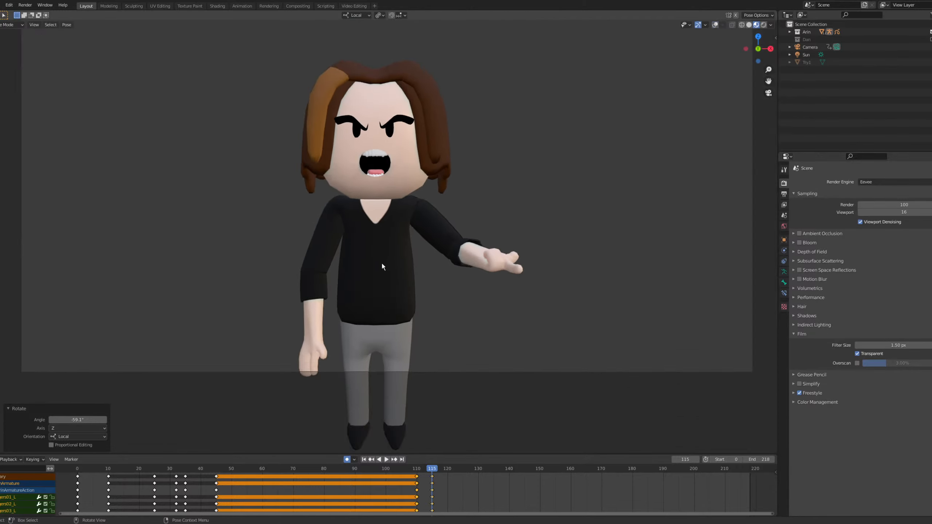
{"action": "scroll", "coordinate": [382, 266], "scroll_direction": "up", "scroll_amount": 3}
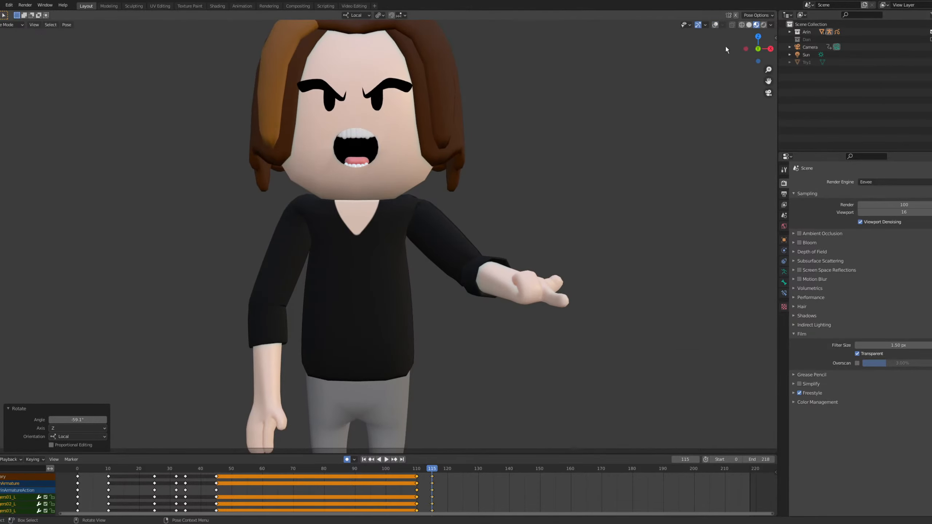
{"action": "left_click", "coordinate": [715, 25]}
Curl the left hand's fingers inward further by rotating only the Fingers01_L bone about its local Z axis.
{"action": "scroll", "coordinate": [469, 220], "scroll_direction": "up", "scroll_amount": 8}
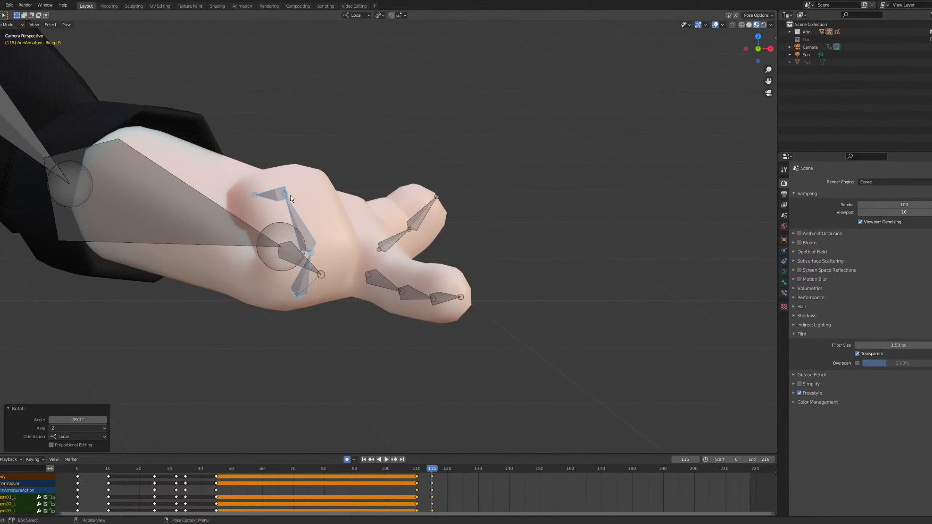
{"action": "left_click", "coordinate": [263, 194]}
{"action": "left_click", "coordinate": [280, 195]}
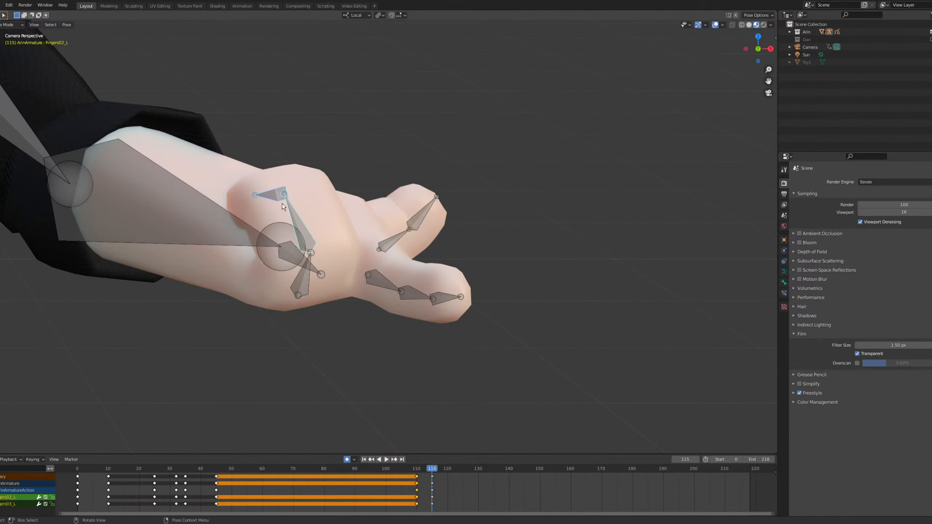
{"action": "middle_click_drag", "start_coordinate": [285, 203], "coordinate": [354, 179]}
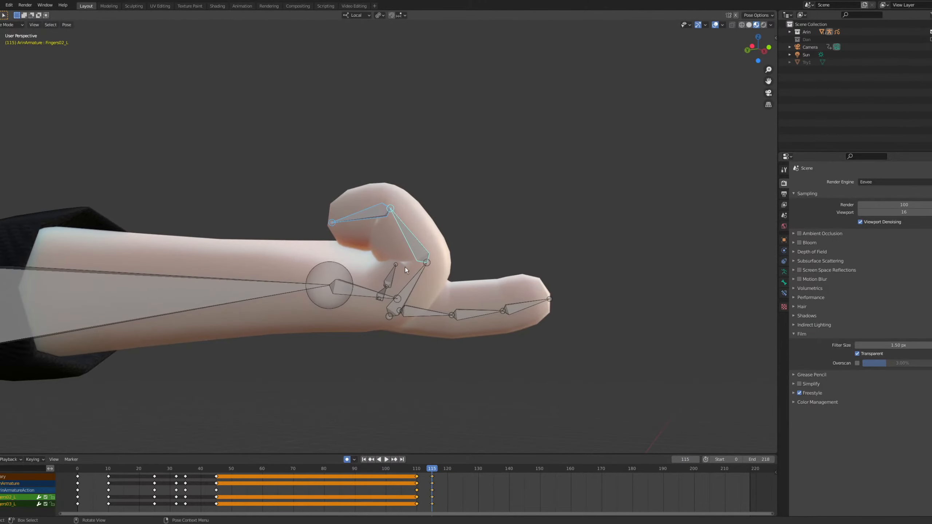
{"action": "left_click", "coordinate": [434, 281]}
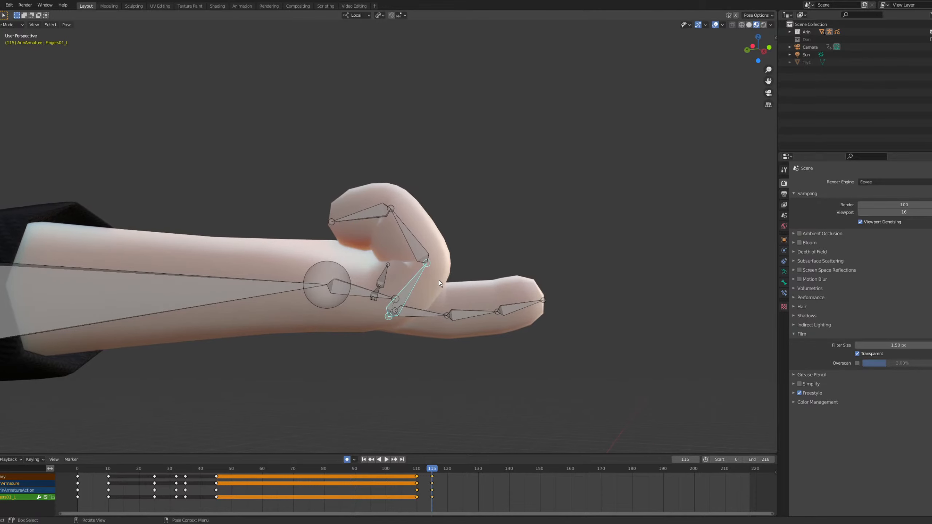
{"action": "key", "text": "r"}
{"action": "key", "text": "z"}
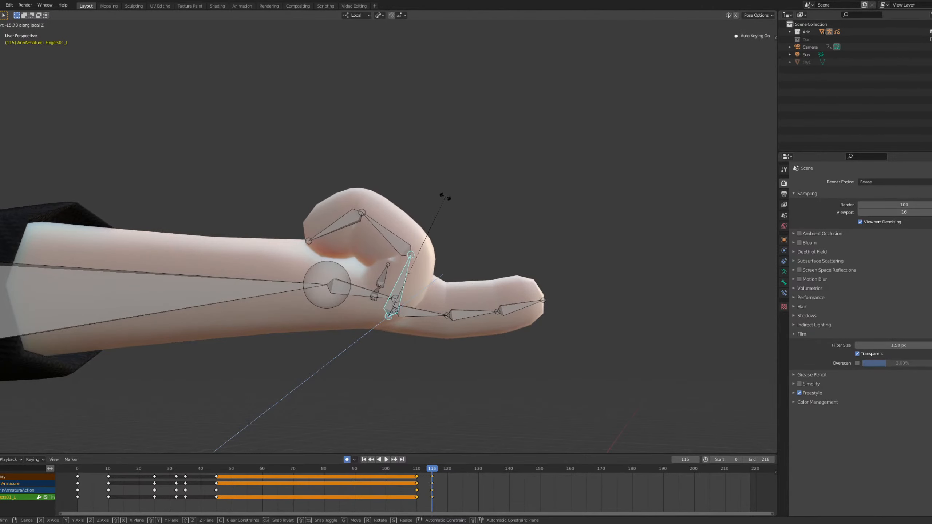
{"action": "left_click", "coordinate": [450, 212]}
Rotate the three bones of the left hand's extended pointer finger 7.3° about local Z.
{"action": "middle_click_drag", "start_coordinate": [451, 212], "coordinate": [466, 271]}
{"action": "left_click_drag", "start_coordinate": [452, 228], "coordinate": [570, 306]}
{"action": "key", "text": "r"}
{"action": "key", "text": "z"}
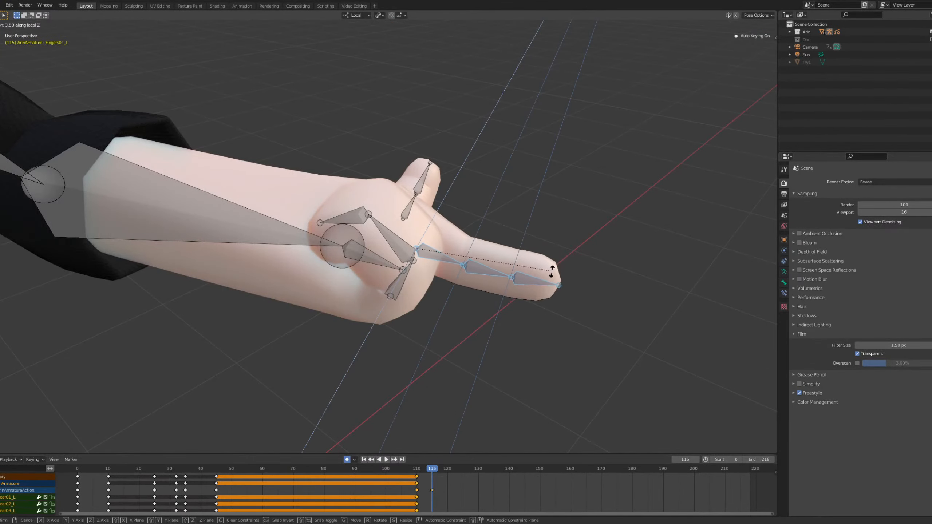
{"action": "left_click", "coordinate": [437, 253]}
Fold the left thumb by rotating both of its bones 48.1° about local X.
{"action": "middle_click_drag", "start_coordinate": [437, 253], "coordinate": [513, 254]}
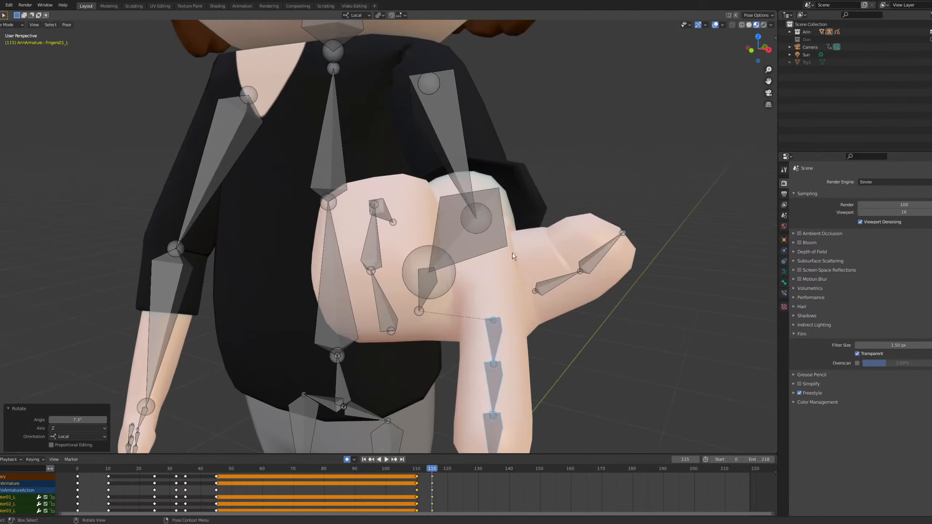
{"action": "left_click_drag", "start_coordinate": [541, 248], "coordinate": [613, 294]}
{"action": "key", "text": "r"}
{"action": "key", "text": "z"}
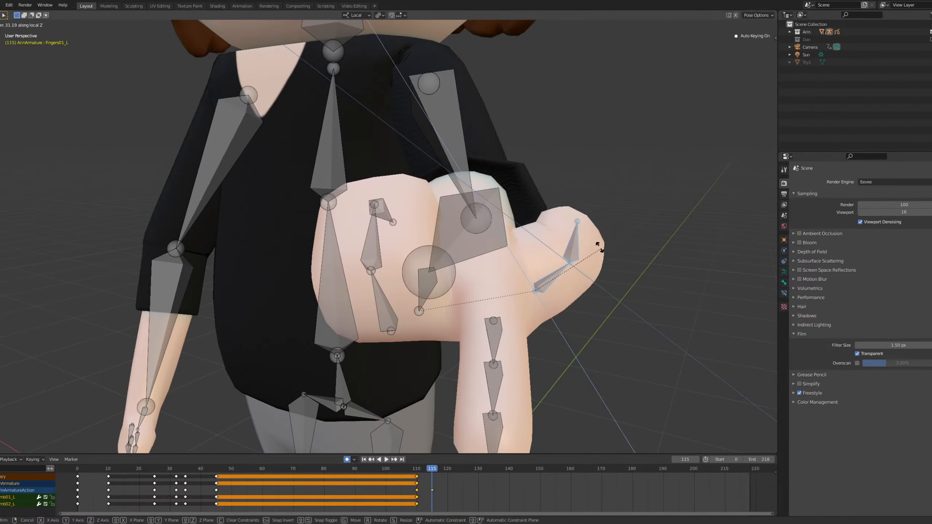
{"action": "key", "text": "x"}
{"action": "left_click", "coordinate": [588, 231]}
{"action": "middle_click_drag", "start_coordinate": [589, 231], "coordinate": [568, 211]}
{"action": "key", "text": "g"}
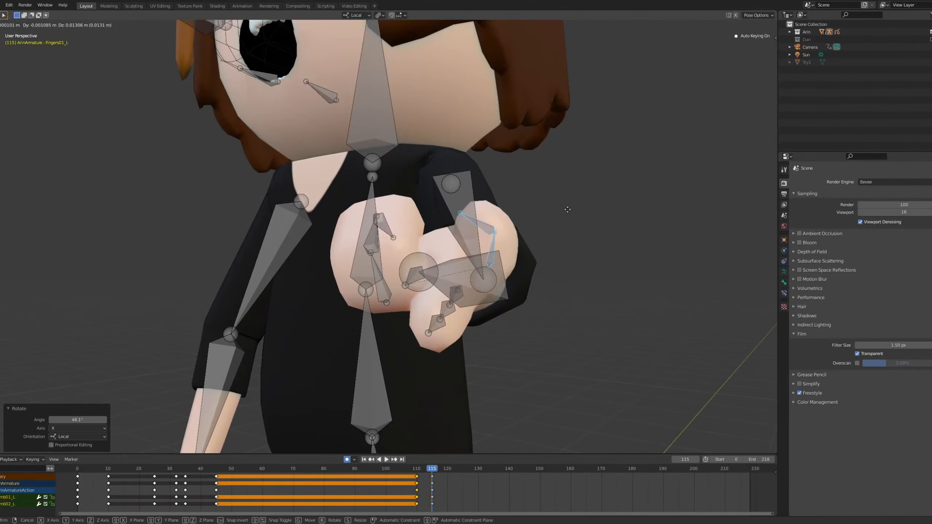
{"action": "right_click", "coordinate": [562, 209]}
{"action": "middle_click_drag", "start_coordinate": [558, 211], "coordinate": [537, 258]}
{"action": "key", "text": "KP_Decimal"}
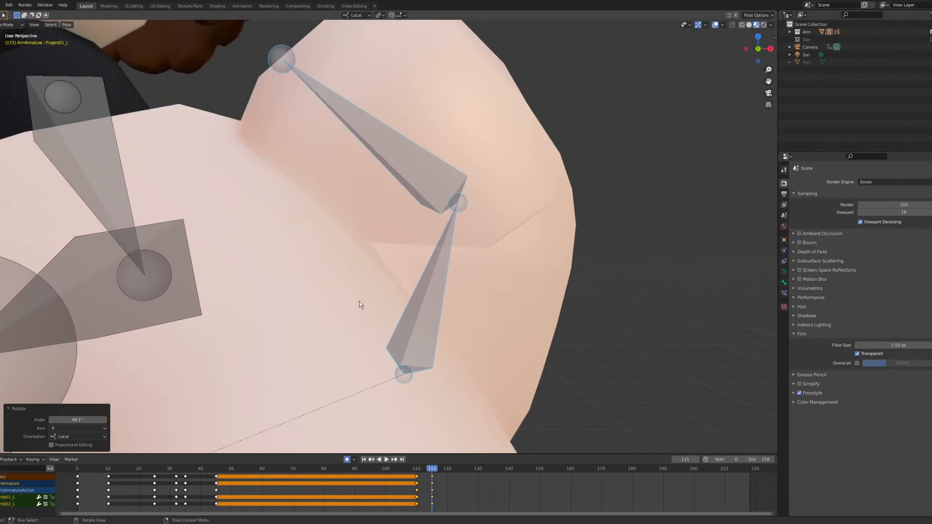
In the camera view, rotate the Bicep_L bone -111° about its local X axis.
{"action": "key", "text": "KP_0"}
{"action": "scroll", "coordinate": [345, 297], "scroll_direction": "down", "scroll_amount": 4}
{"action": "scroll", "coordinate": [342, 296], "scroll_direction": "down", "scroll_amount": 2}
{"action": "middle_click_drag", "start_coordinate": [343, 297], "coordinate": [469, 403], "text": "shift"}
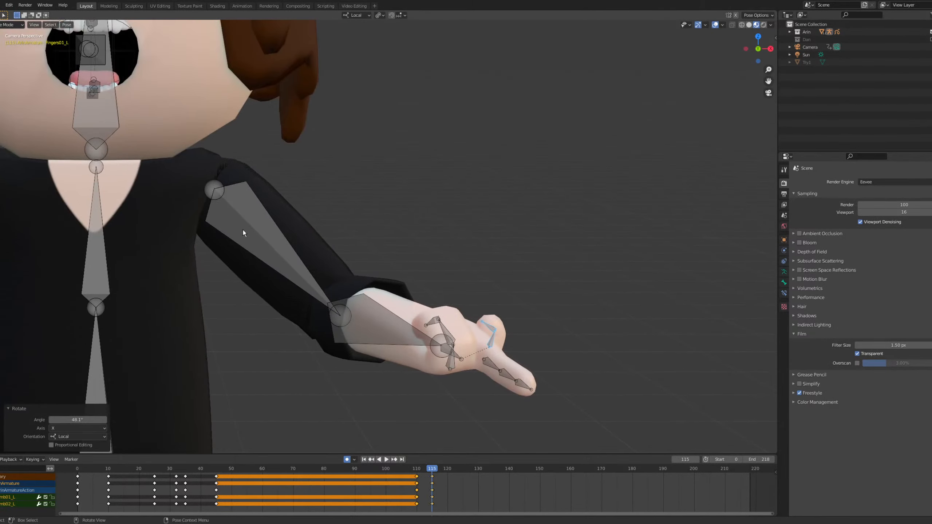
{"action": "left_click", "coordinate": [259, 220]}
{"action": "key", "text": "r"}
{"action": "key", "text": "x"}
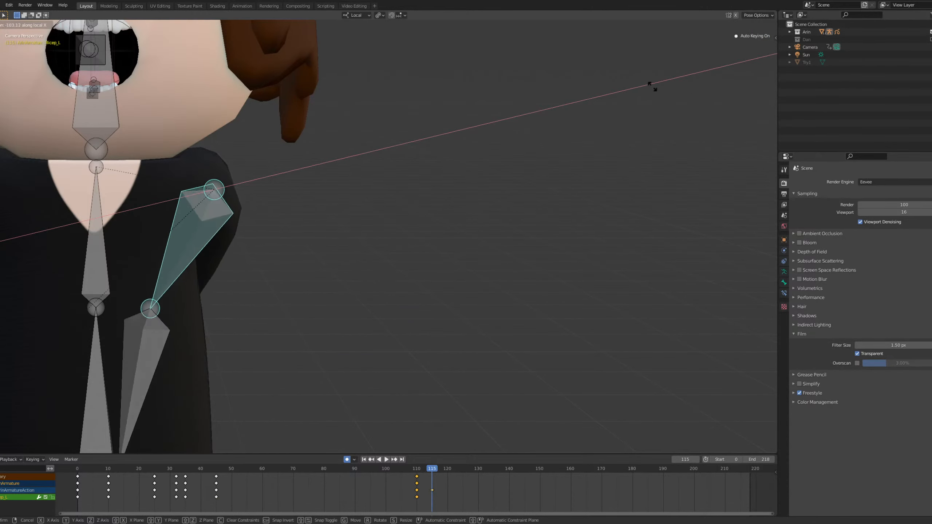
{"action": "left_click", "coordinate": [429, 169]}
Raise the left upper arm outward to horizontal by rotating Bicep_L 32.4° and then further about its local Z.
{"action": "key", "text": "r"}
{"action": "key", "text": "z"}
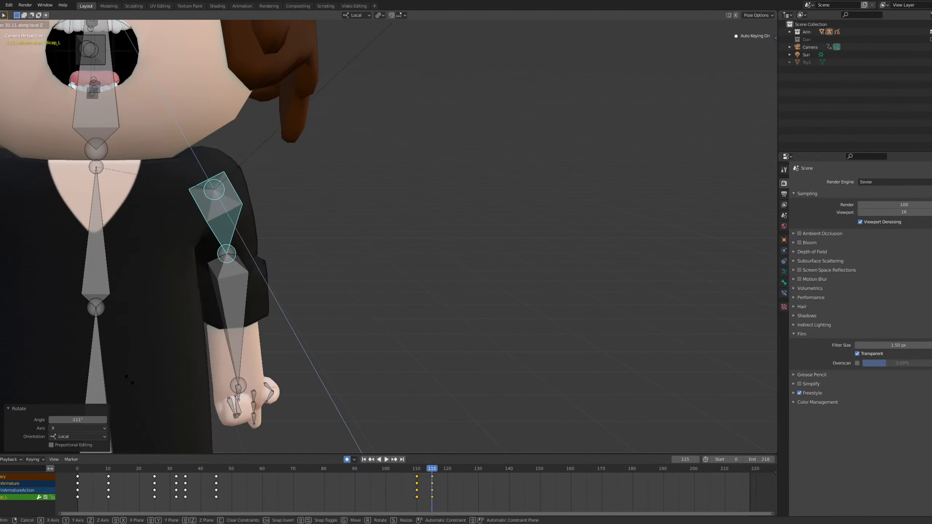
{"action": "left_click", "coordinate": [363, 225]}
{"action": "key", "text": "r"}
{"action": "key", "text": "z"}
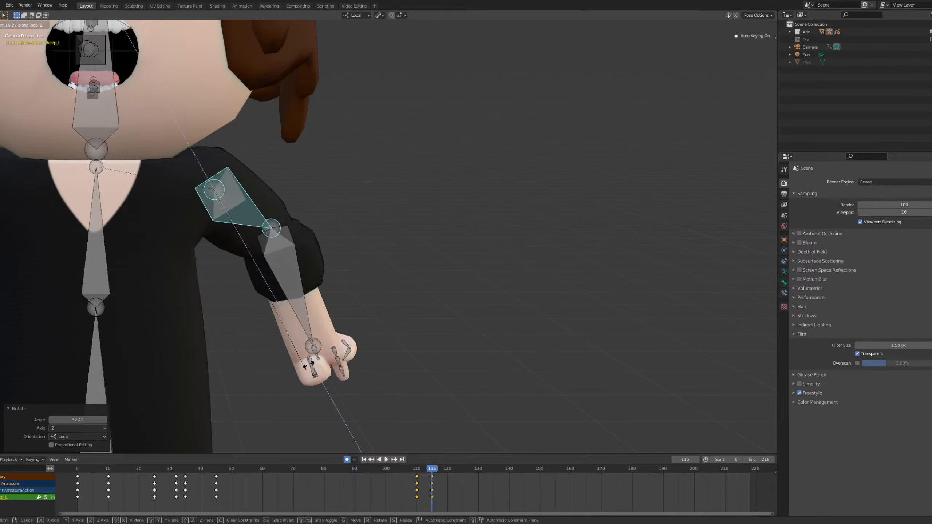
{"action": "left_click", "coordinate": [337, 288]}
Bend the left forearm by rotating the Forearm_L bone 29.9° about its local Z axis.
{"action": "left_click", "coordinate": [377, 210]}
{"action": "key", "text": "r"}
{"action": "key", "text": "x"}
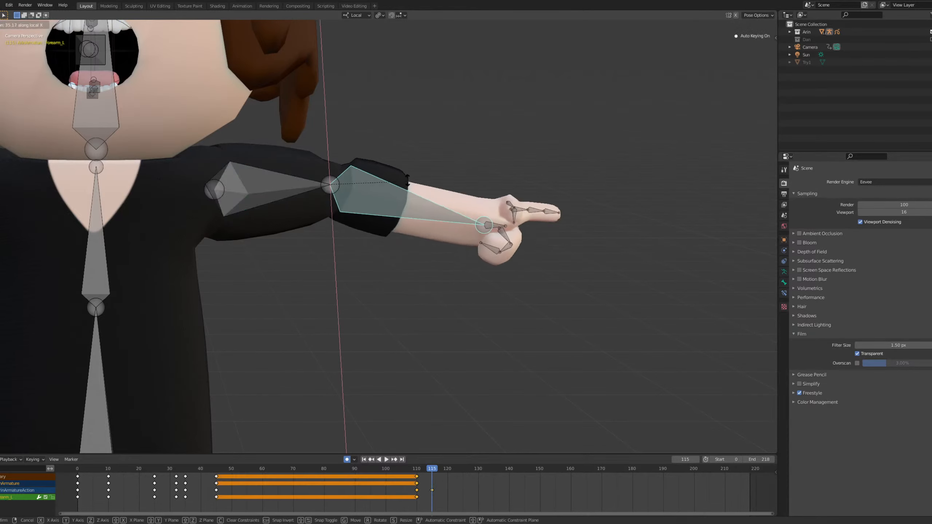
{"action": "key", "text": "z"}
{"action": "left_click", "coordinate": [419, 188]}
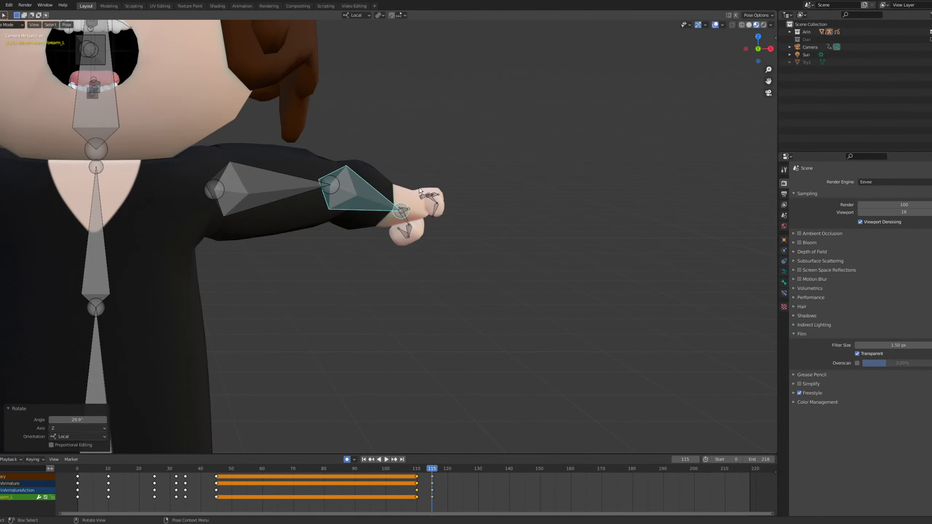
Twist the Forearm_L bone about 105° around its local Y axis.
{"action": "middle_click_drag", "start_coordinate": [419, 188], "coordinate": [406, 131]}
{"action": "key", "text": "KP_Decimal"}
{"action": "scroll", "coordinate": [413, 141], "scroll_direction": "down", "scroll_amount": 8}
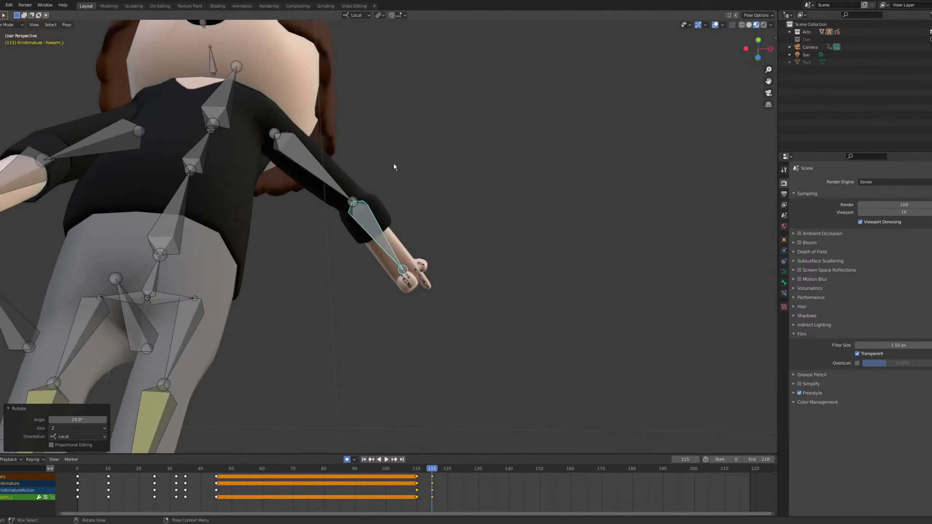
{"action": "key", "text": "g"}
{"action": "key", "text": "y"}
{"action": "key", "text": "y"}
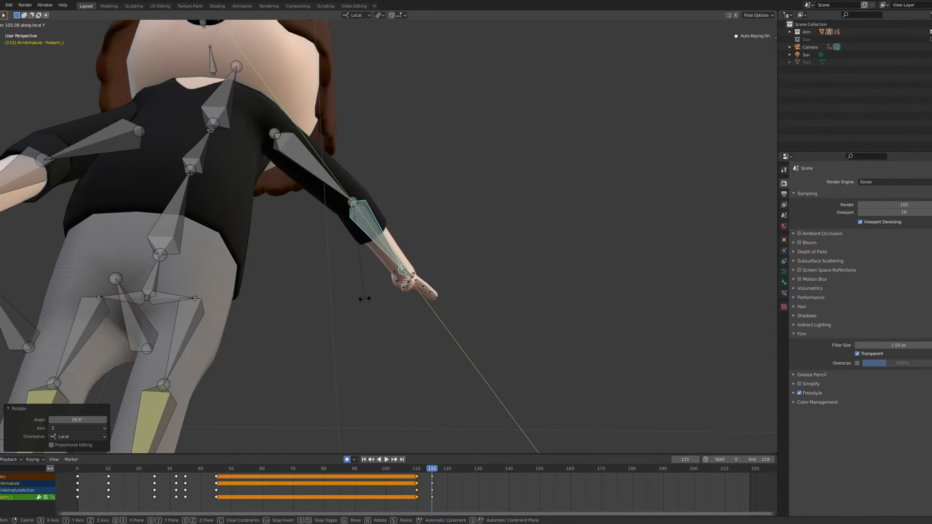
{"action": "left_click", "coordinate": [364, 298]}
Clear the rotation of both Bicep_L and Forearm_L so the left arm extends straight out sideways.
{"action": "scroll", "coordinate": [353, 341], "scroll_direction": "down", "scroll_amount": 4}
{"action": "middle_click_drag", "start_coordinate": [364, 298], "coordinate": [351, 374]}
{"action": "scroll", "coordinate": [361, 258], "scroll_direction": "up", "scroll_amount": 1}
{"action": "left_click_drag", "start_coordinate": [352, 230], "coordinate": [375, 260], "text": "shift"}
{"action": "key", "text": "F3"}
{"action": "key", "text": "Return"}
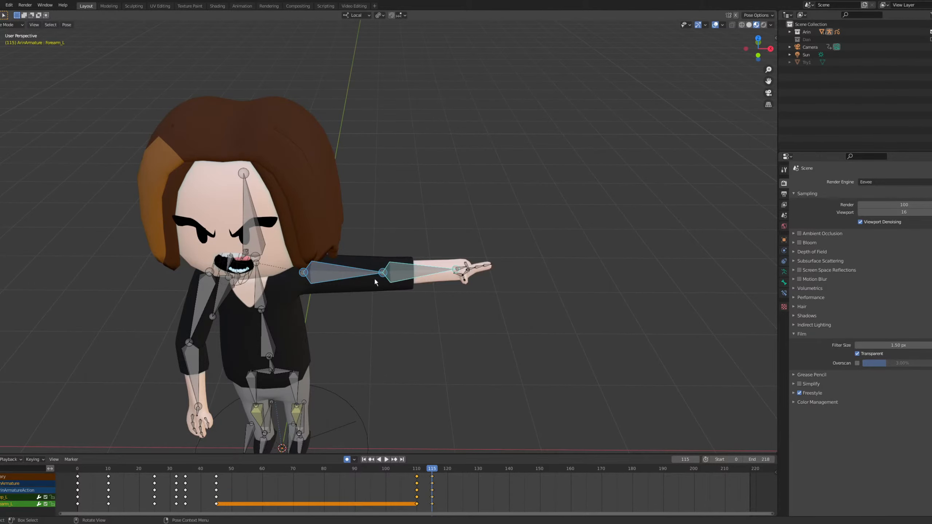
Swing the straight left arm backward by rotating Bicep_L -51.6° about the view axis in the top view.
{"action": "key", "text": "grave"}
{"action": "left_click", "coordinate": [379, 237]}
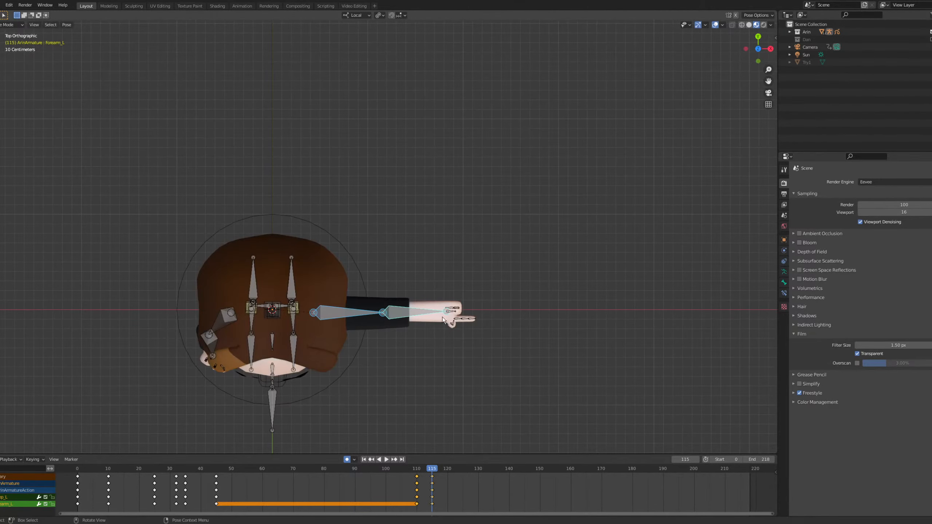
{"action": "left_click", "coordinate": [348, 312]}
{"action": "key", "text": "r"}
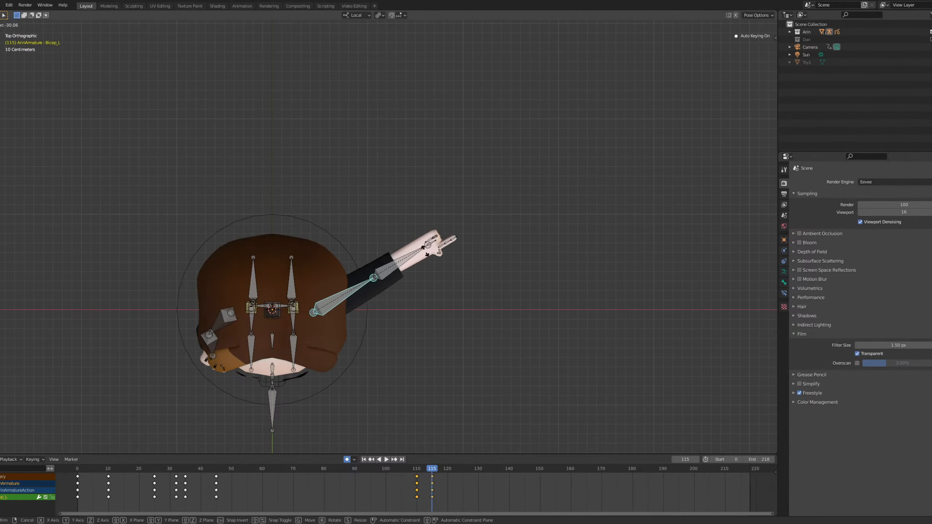
{"action": "key", "text": "Escape"}
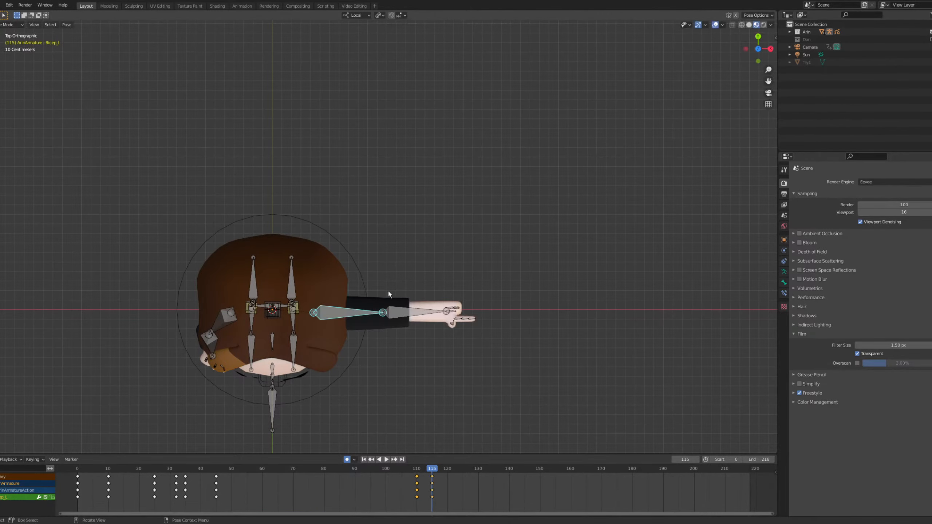
{"action": "scroll", "coordinate": [367, 294], "scroll_direction": "up", "scroll_amount": 3}
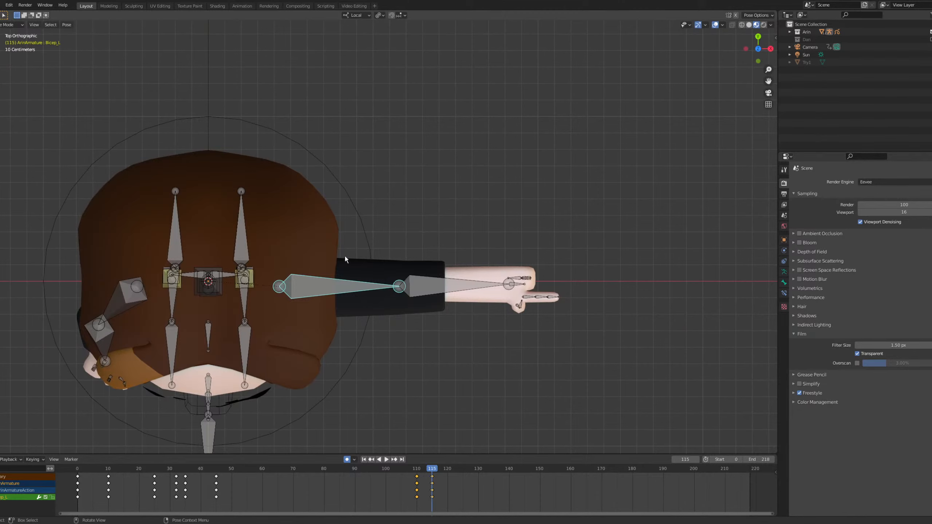
{"action": "key", "text": "r"}
{"action": "key", "text": "Escape"}
{"action": "key", "text": "r"}
{"action": "key", "text": "Escape"}
{"action": "key", "text": "r"}
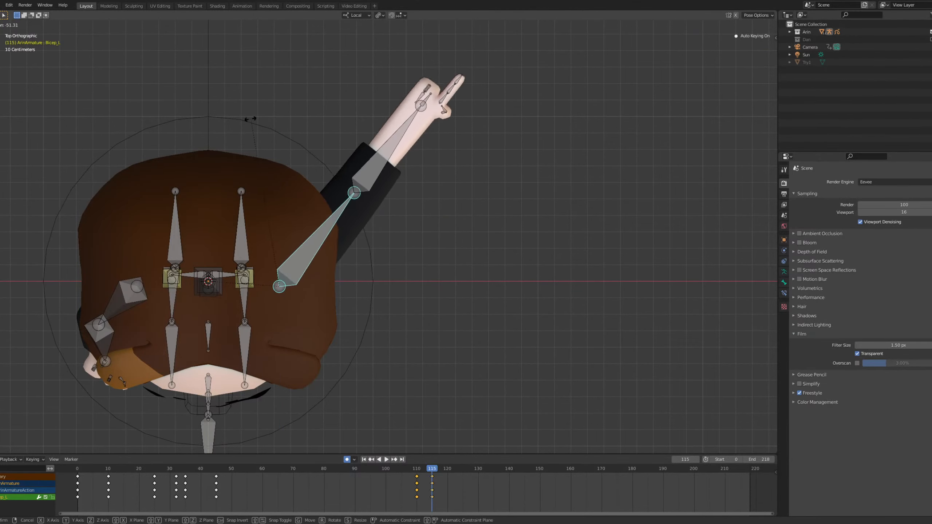
{"action": "left_click", "coordinate": [277, 145]}
Inspect the arm from other angles, and rotate Bicep_L about -16° more about the view axis in top view.
{"action": "middle_click_drag", "start_coordinate": [277, 145], "coordinate": [341, 124]}
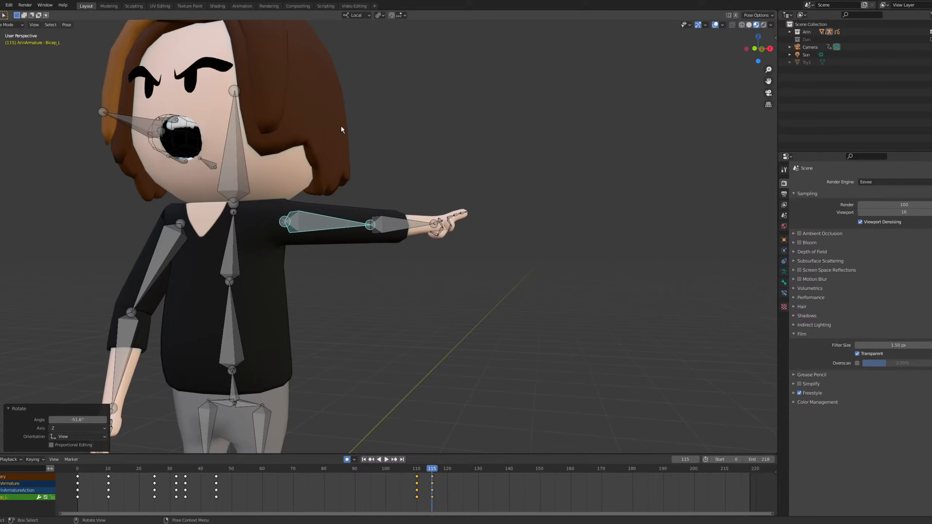
{"action": "middle_click_drag", "start_coordinate": [404, 143], "coordinate": [421, 176]}
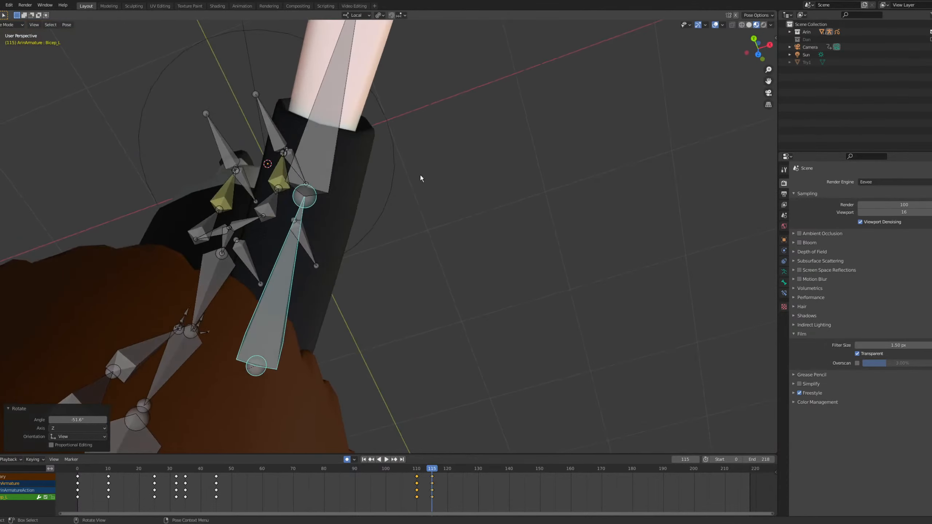
{"action": "scroll", "coordinate": [420, 179], "scroll_direction": "down", "scroll_amount": 4}
{"action": "key", "text": "grave"}
{"action": "left_click", "coordinate": [368, 124]}
{"action": "key", "text": "r"}
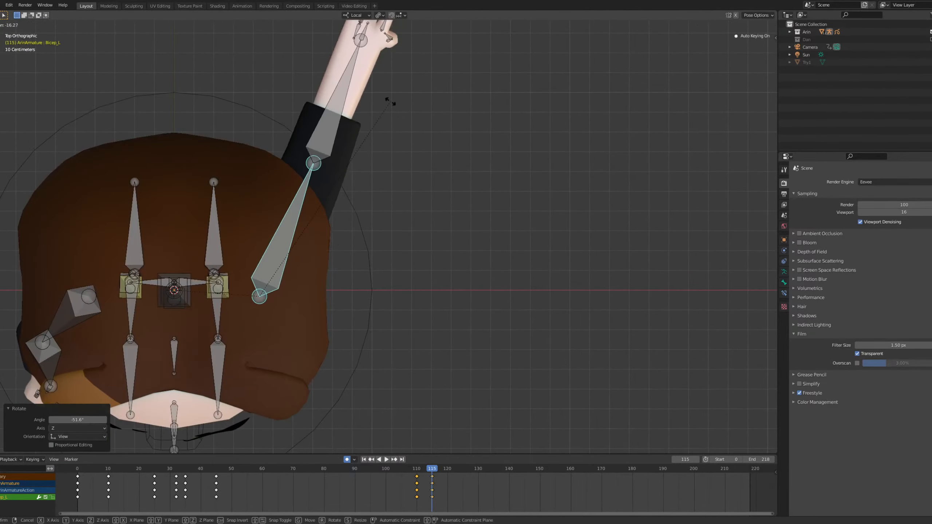
{"action": "left_click", "coordinate": [389, 101]}
Select Forearm_L and rotate it 24.2° about its local X axis in the camera view.
{"action": "left_click", "coordinate": [329, 104]}
{"action": "left_click", "coordinate": [412, 117]}
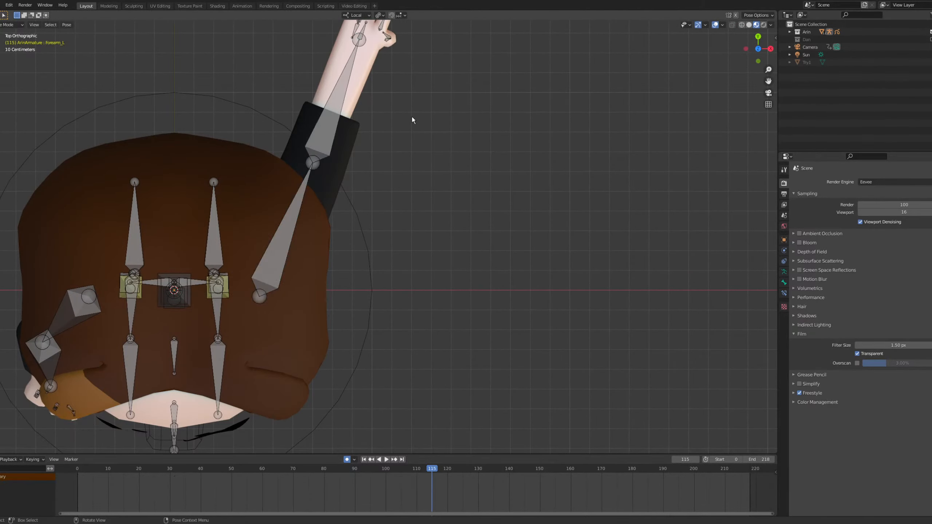
{"action": "key", "text": "ctrl+z"}
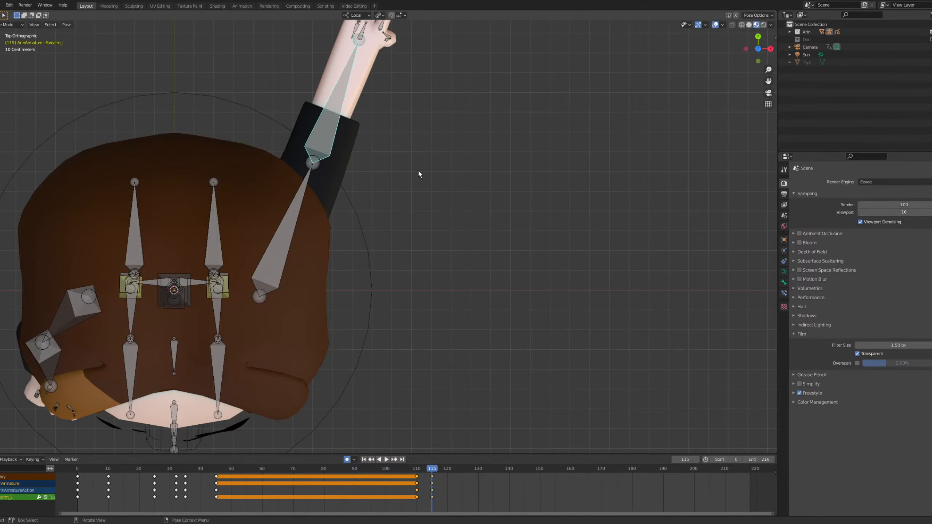
{"action": "scroll", "coordinate": [411, 175], "scroll_direction": "down", "scroll_amount": 1}
{"action": "key", "text": "KP_0"}
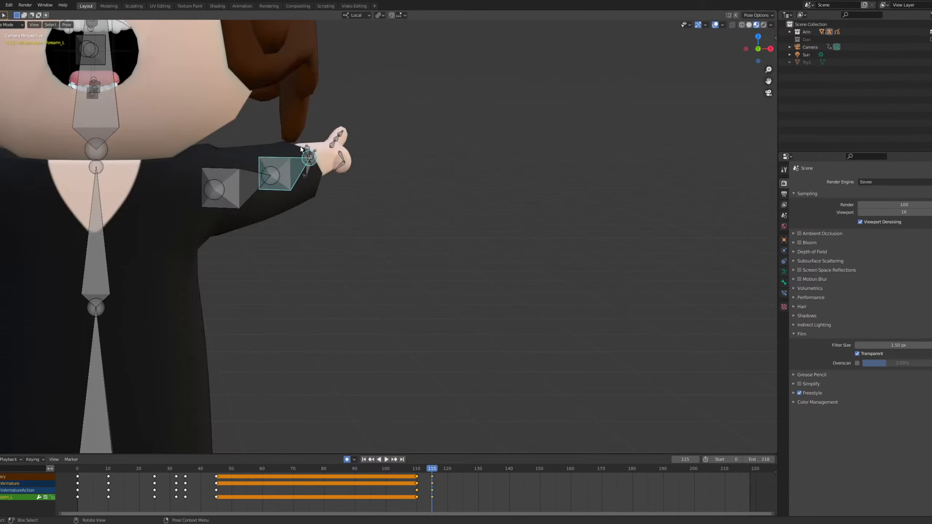
{"action": "scroll", "coordinate": [315, 156], "scroll_direction": "up", "scroll_amount": 3}
{"action": "scroll", "coordinate": [369, 222], "scroll_direction": "up", "scroll_amount": 1}
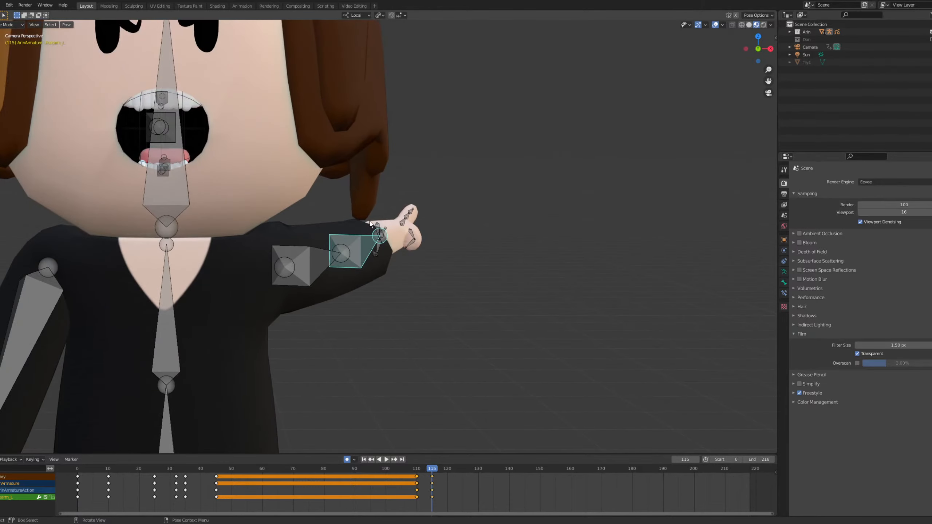
{"action": "scroll", "coordinate": [370, 221], "scroll_direction": "down", "scroll_amount": 2}
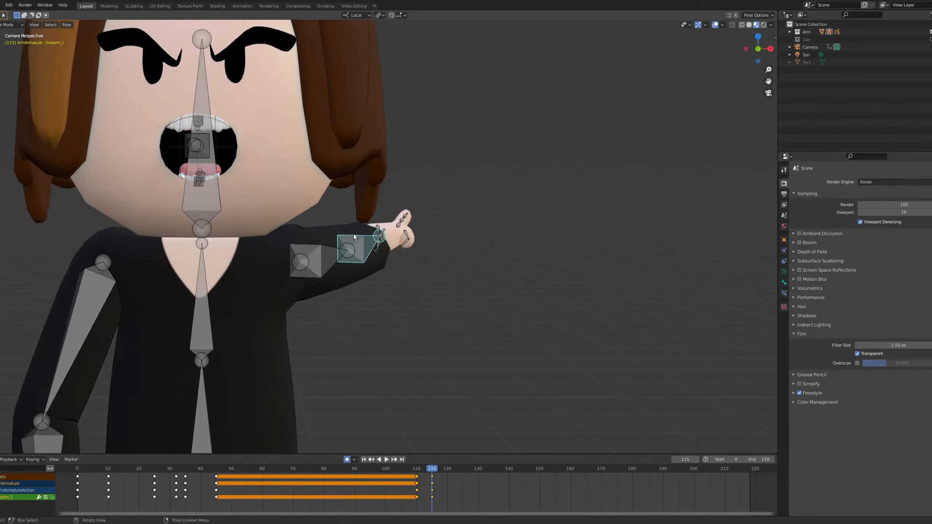
{"action": "scroll", "coordinate": [359, 233], "scroll_direction": "up", "scroll_amount": 5}
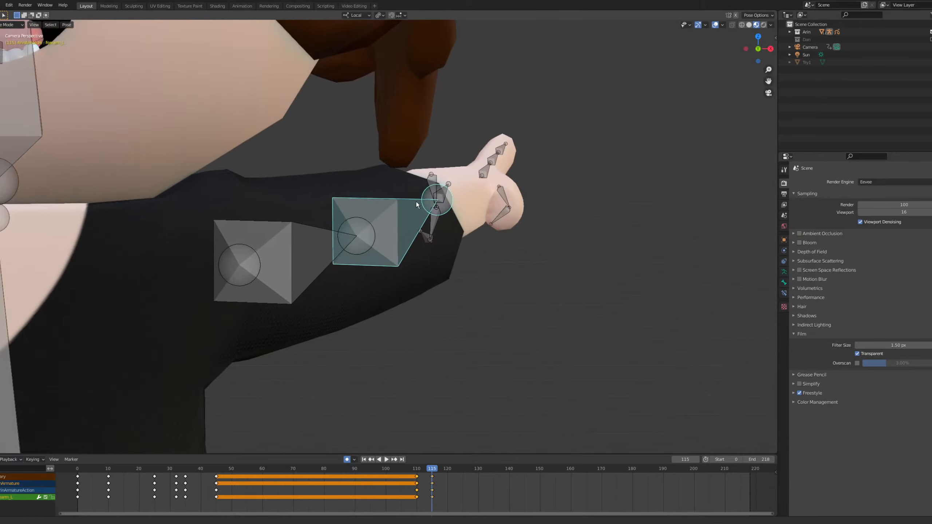
{"action": "key", "text": "g"}
{"action": "key", "text": "x"}
{"action": "key", "text": "x"}
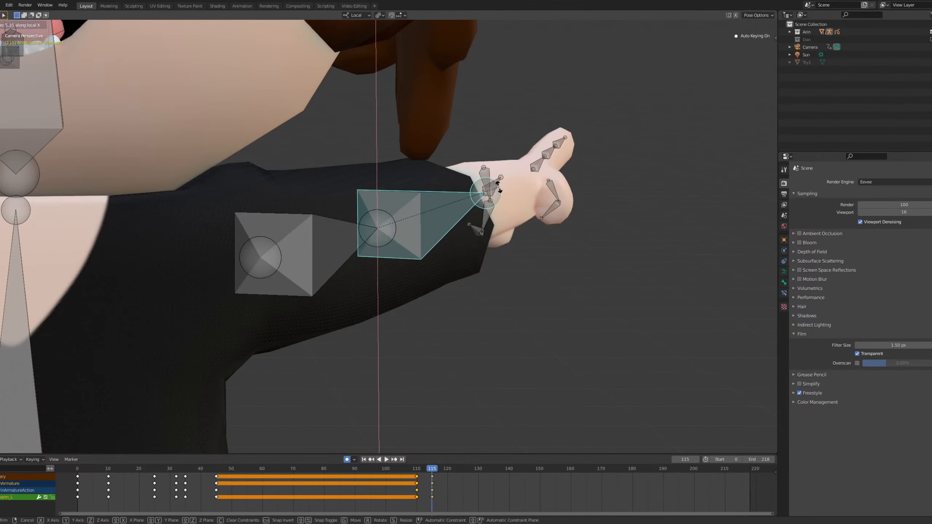
{"action": "left_click", "coordinate": [500, 223]}
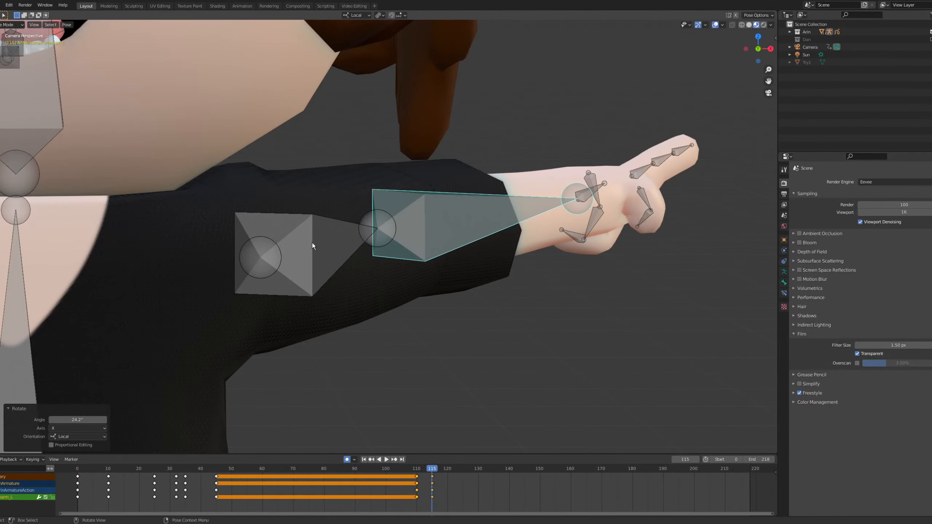
Rotate Bicep_L about -10.9° around the view axis in the top view to swing the left arm further back.
{"action": "scroll", "coordinate": [315, 243], "scroll_direction": "down", "scroll_amount": 4}
{"action": "scroll", "coordinate": [361, 254], "scroll_direction": "down", "scroll_amount": 5}
{"action": "key", "text": "ctrl+KP_1"}
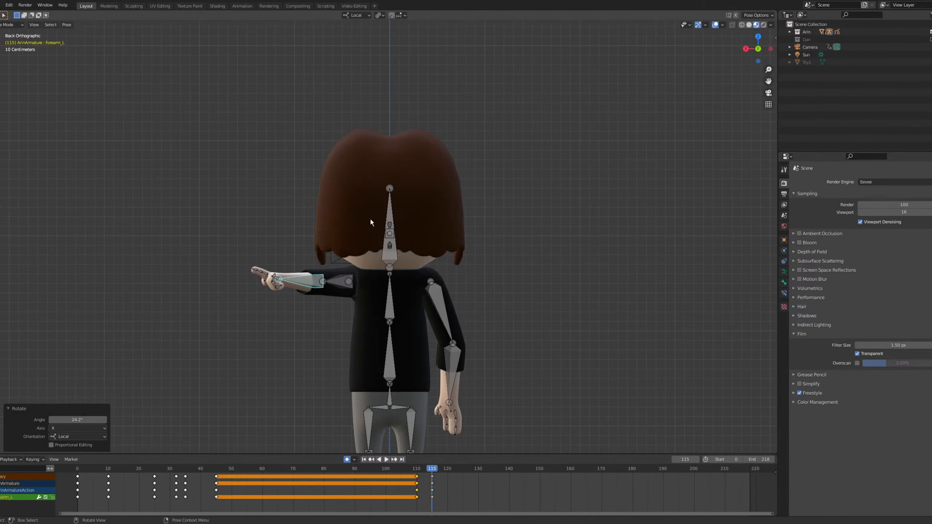
{"action": "key", "text": "KP_7"}
{"action": "scroll", "coordinate": [488, 251], "scroll_direction": "up", "scroll_amount": 3}
{"action": "middle_click_drag", "start_coordinate": [504, 246], "coordinate": [443, 303], "text": "shift"}
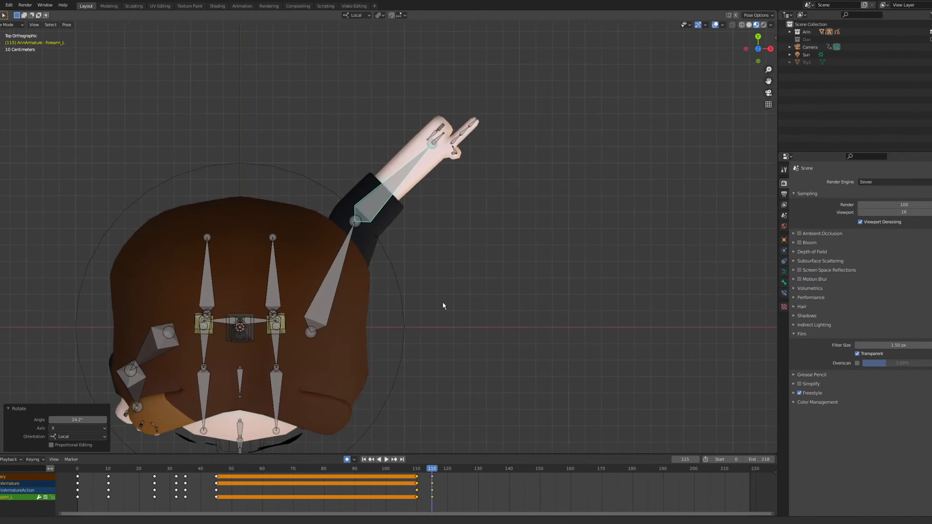
{"action": "left_click", "coordinate": [345, 263]}
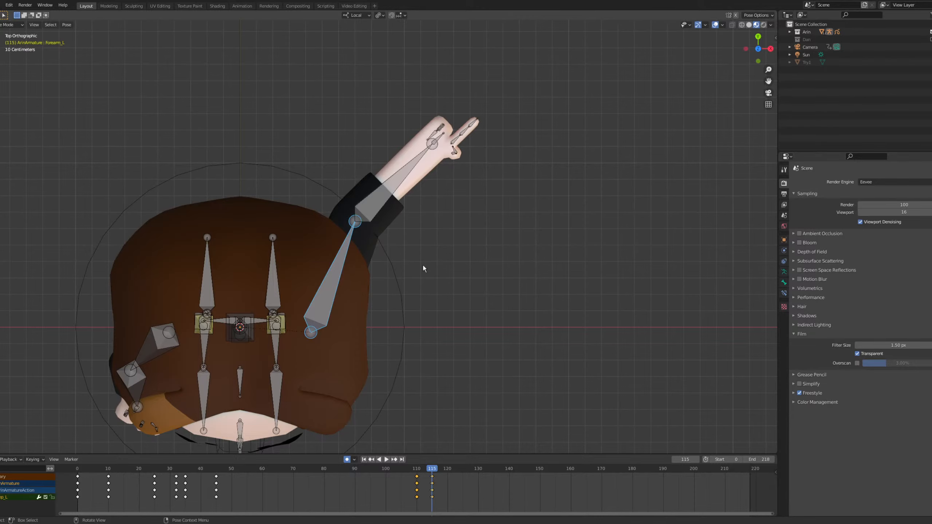
{"action": "scroll", "coordinate": [424, 268], "scroll_direction": "up", "scroll_amount": 1}
{"action": "key", "text": "r"}
{"action": "left_click", "coordinate": [455, 208]}
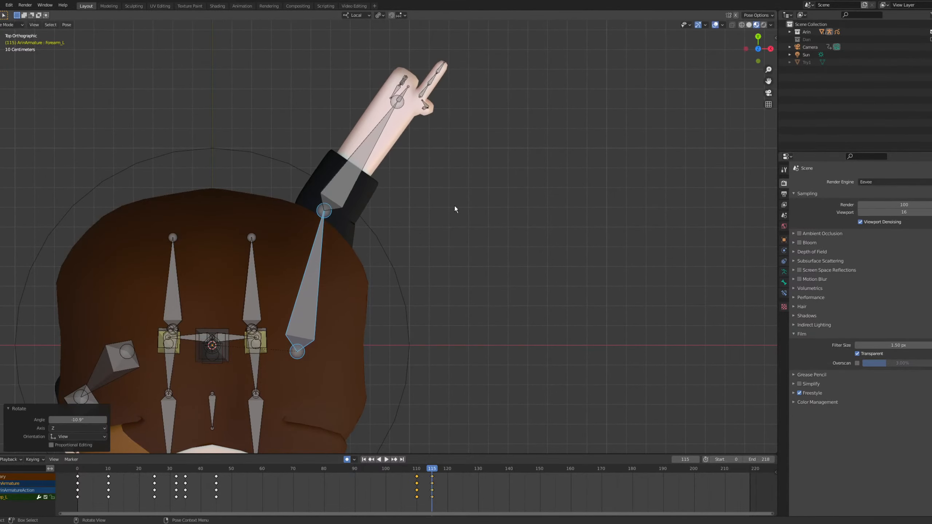
Examine the frame 115 pose in the camera view, checking the left arm, hand and face.
{"action": "key", "text": "KP_0"}
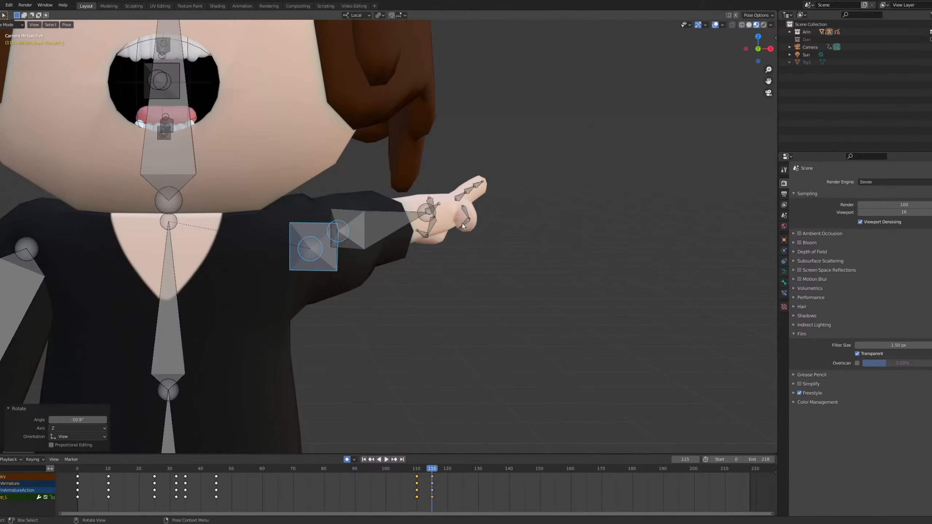
{"action": "scroll", "coordinate": [321, 238], "scroll_direction": "down", "scroll_amount": 2}
{"action": "scroll", "coordinate": [319, 233], "scroll_direction": "up", "scroll_amount": 2}
{"action": "scroll", "coordinate": [318, 233], "scroll_direction": "down", "scroll_amount": 3}
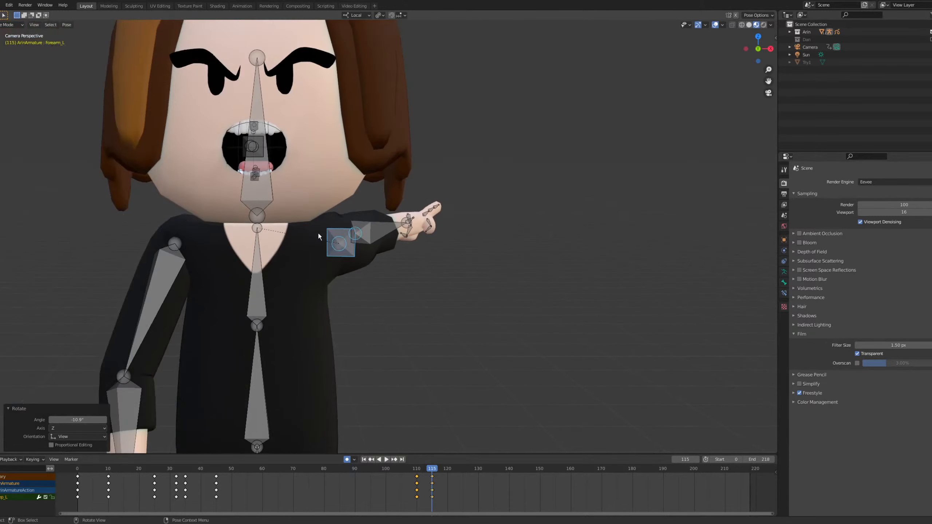
{"action": "scroll", "coordinate": [318, 236], "scroll_direction": "down", "scroll_amount": 4}
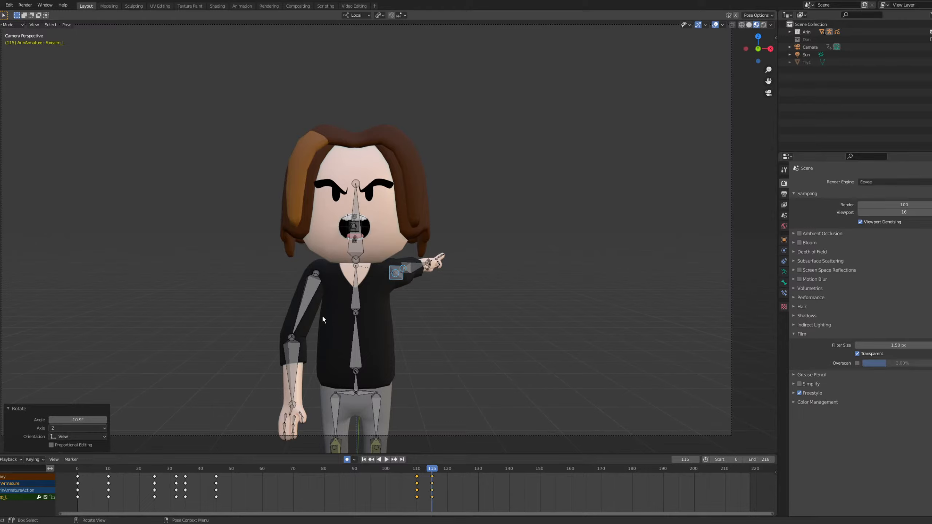
{"action": "scroll", "coordinate": [485, 227], "scroll_direction": "up", "scroll_amount": 5}
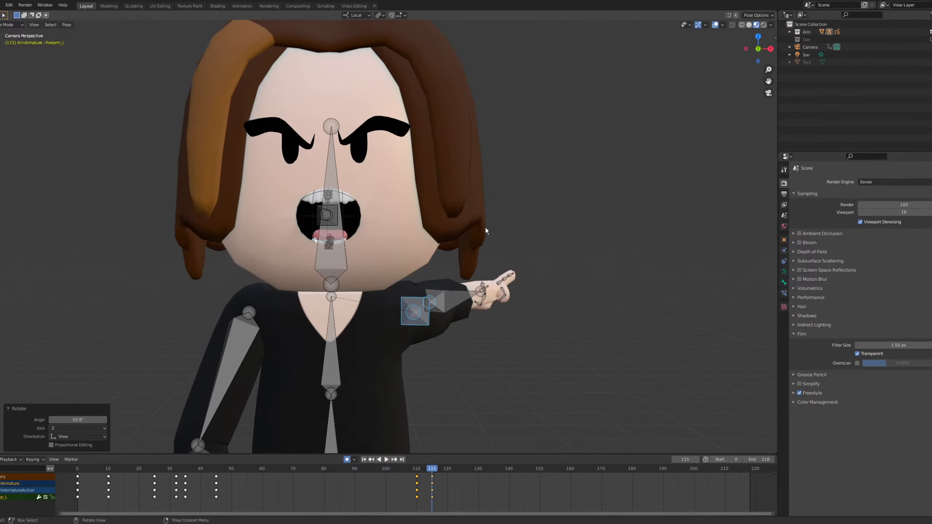
{"action": "scroll", "coordinate": [409, 228], "scroll_direction": "up", "scroll_amount": 1}
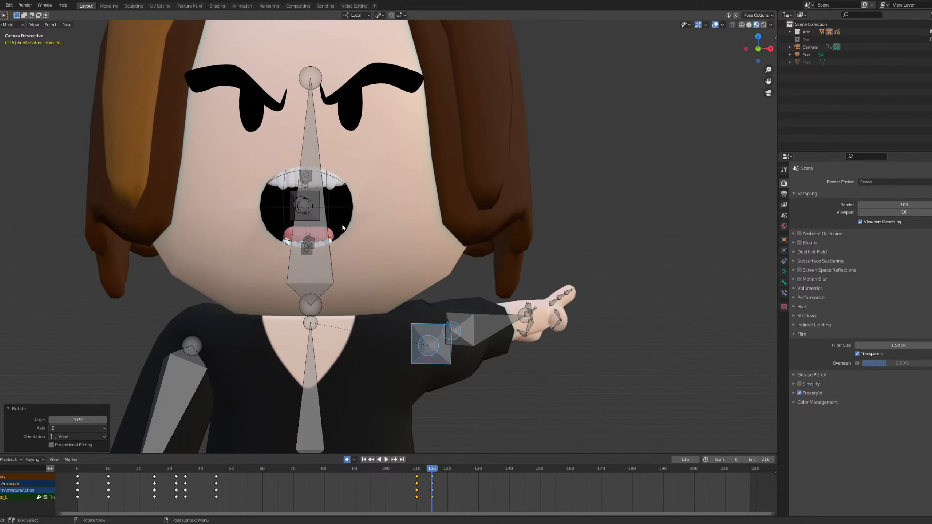
{"action": "middle_click_drag", "start_coordinate": [528, 201], "coordinate": [381, 150], "text": "shift"}
{"action": "scroll", "coordinate": [342, 267], "scroll_direction": "up", "scroll_amount": 2}
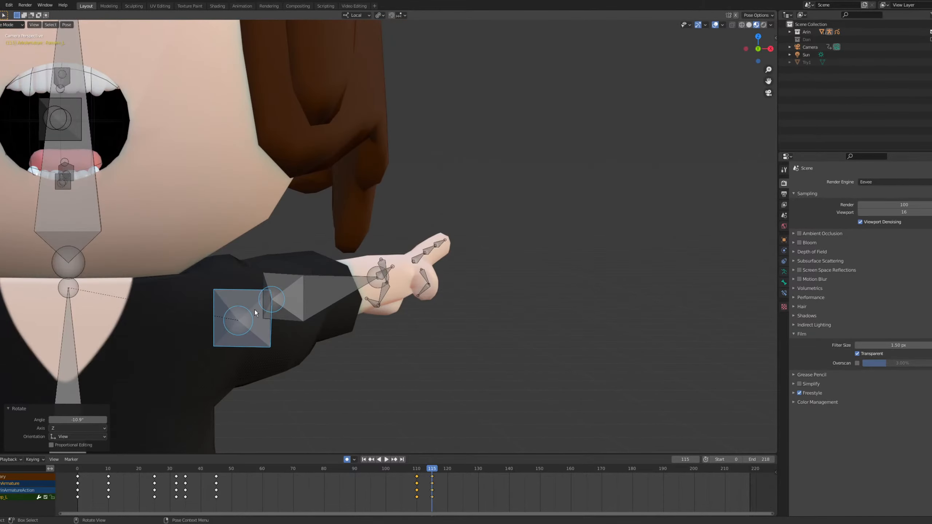
{"action": "scroll", "coordinate": [229, 171], "scroll_direction": "down", "scroll_amount": 5}
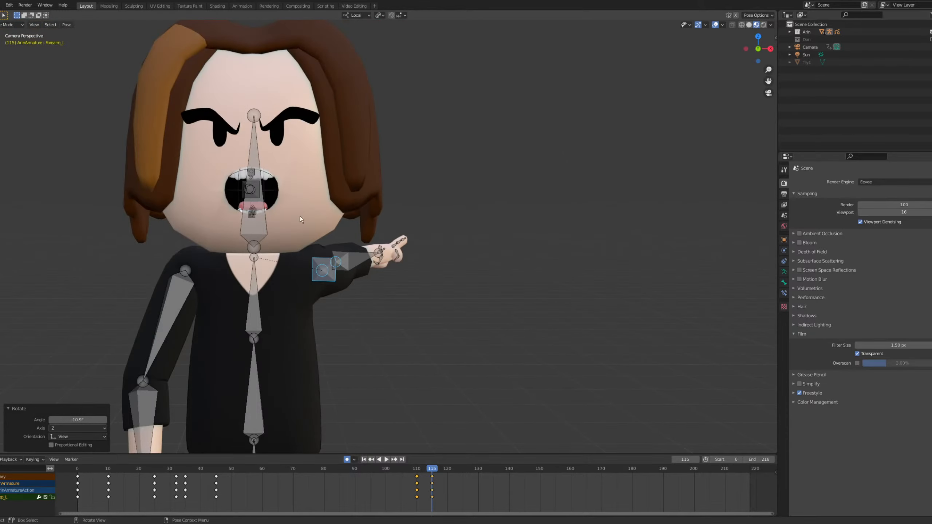
{"action": "scroll", "coordinate": [254, 193], "scroll_direction": "up", "scroll_amount": 5}
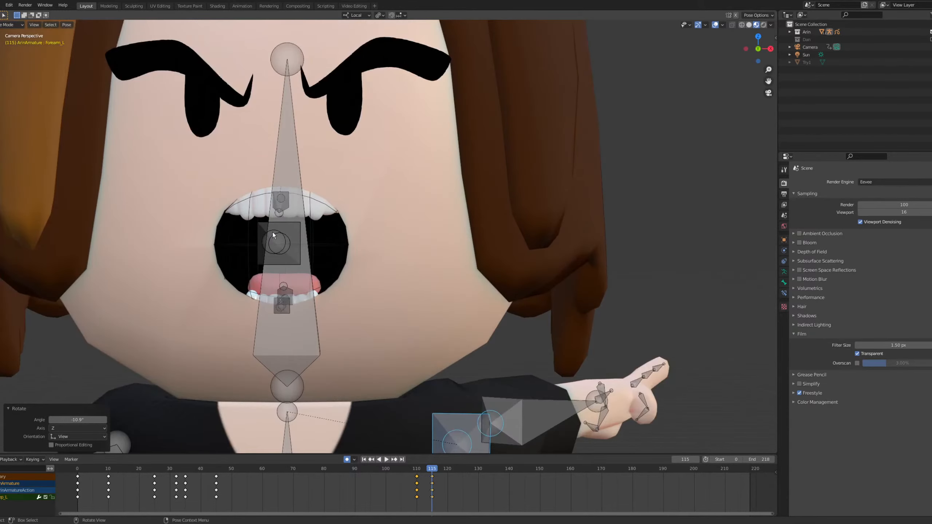
Select the MouthShape bone and inspect the mouth, teeth and eyes up close from an angled view.
{"action": "left_click", "coordinate": [296, 221]}
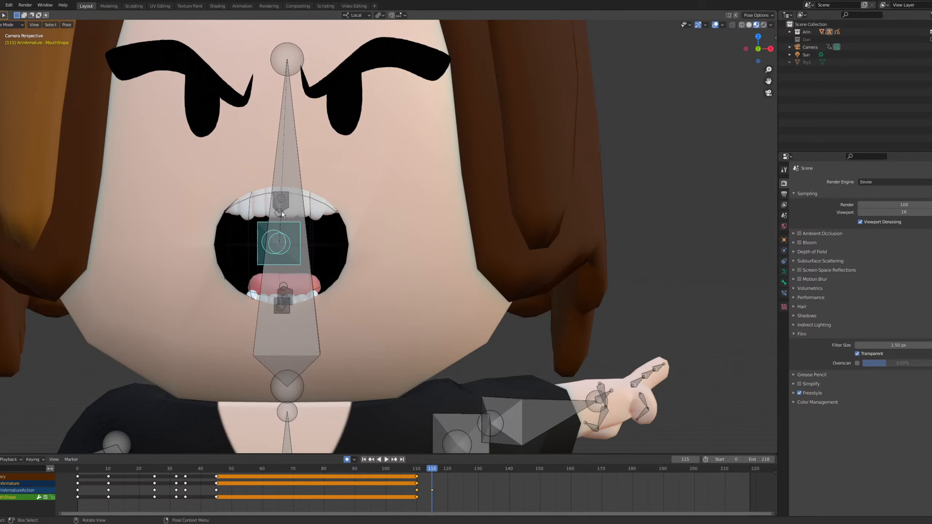
{"action": "middle_click_drag", "start_coordinate": [281, 211], "coordinate": [398, 192], "text": "shift"}
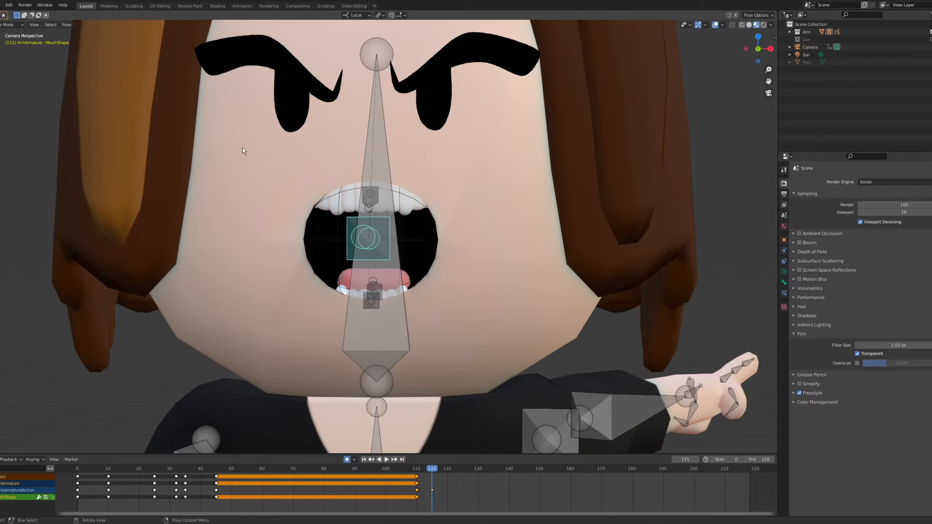
{"action": "middle_click_drag", "start_coordinate": [364, 145], "coordinate": [304, 208], "text": "shift"}
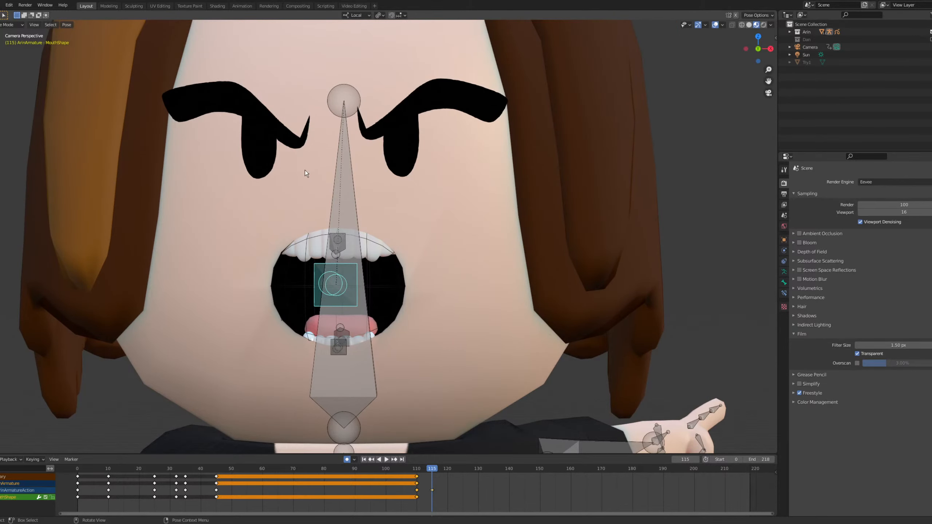
{"action": "middle_click_drag", "start_coordinate": [276, 103], "coordinate": [248, 125]}
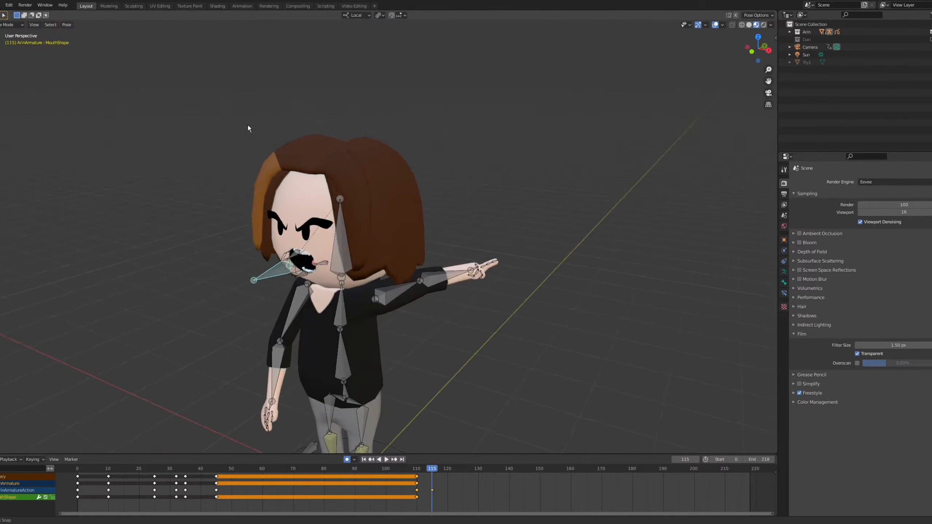
{"action": "scroll", "coordinate": [268, 202], "scroll_direction": "up", "scroll_amount": 4}
{"action": "middle_click_drag", "start_coordinate": [194, 212], "coordinate": [284, 239], "text": "shift"}
{"action": "scroll", "coordinate": [221, 238], "scroll_direction": "up", "scroll_amount": 3}
{"action": "middle_click_drag", "start_coordinate": [178, 236], "coordinate": [236, 215]}
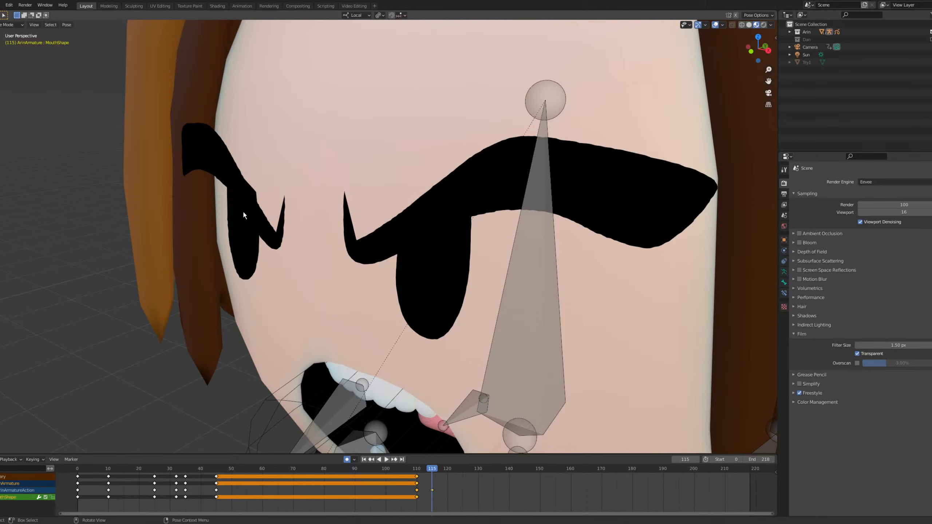
{"action": "scroll", "coordinate": [258, 235], "scroll_direction": "down", "scroll_amount": 4}
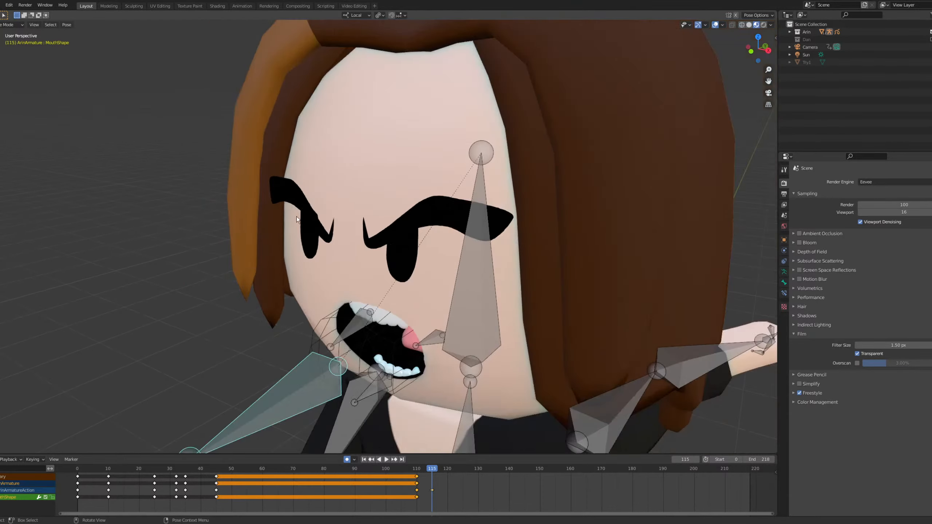
{"action": "scroll", "coordinate": [286, 293], "scroll_direction": "up", "scroll_amount": 2}
{"action": "middle_click_drag", "start_coordinate": [304, 366], "coordinate": [341, 257], "text": "shift"}
{"action": "scroll", "coordinate": [303, 265], "scroll_direction": "up", "scroll_amount": 1}
{"action": "middle_click_drag", "start_coordinate": [437, 221], "coordinate": [414, 231], "text": "shift"}
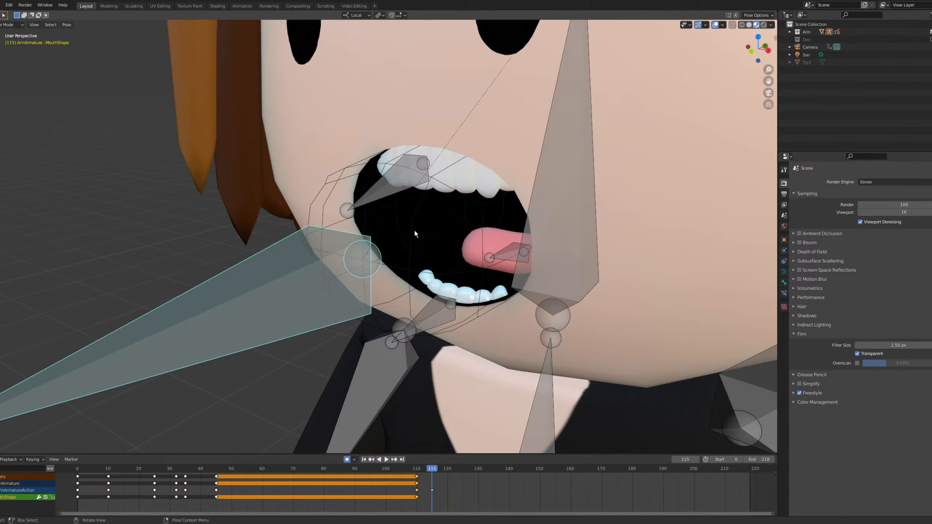
Try to move the MouthShape bone along its local Y axis.
{"action": "key", "text": "g"}
{"action": "key", "text": "y"}
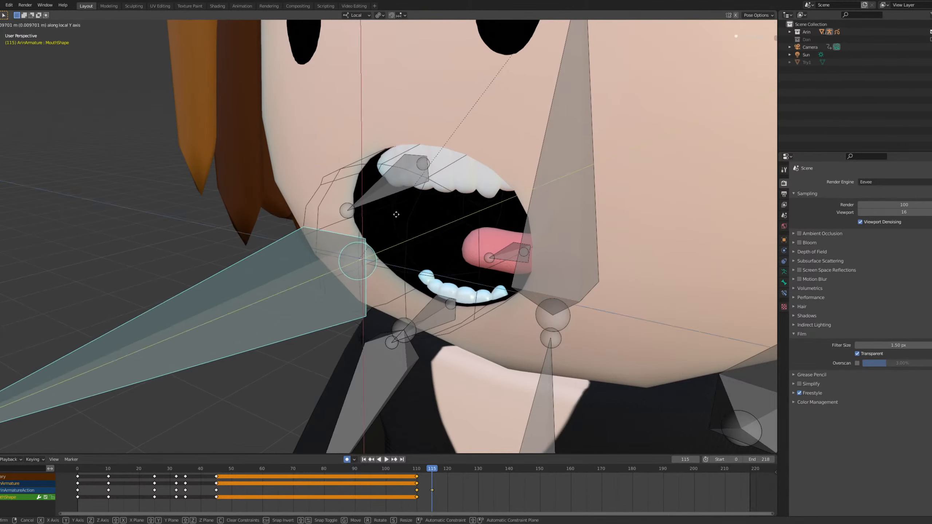
{"action": "right_click", "coordinate": [267, 243]}
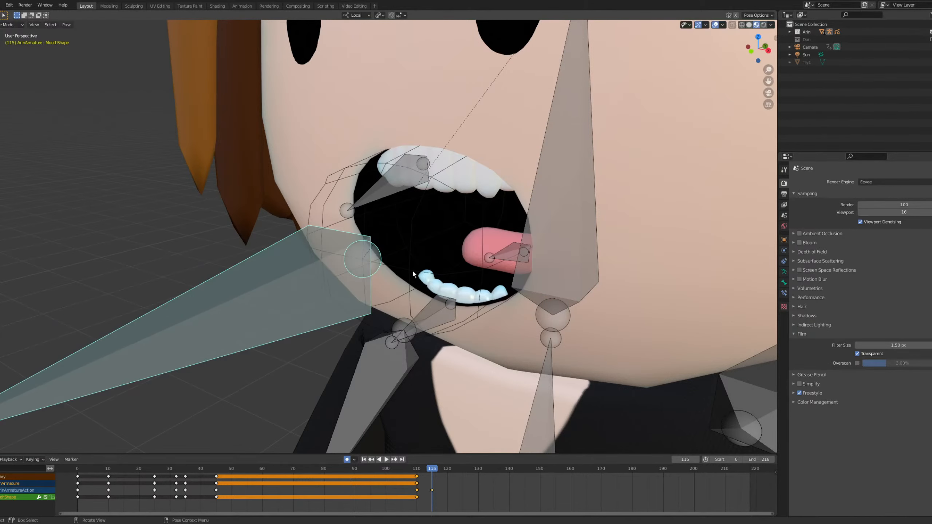
{"action": "middle_click_drag", "start_coordinate": [438, 215], "coordinate": [382, 231]}
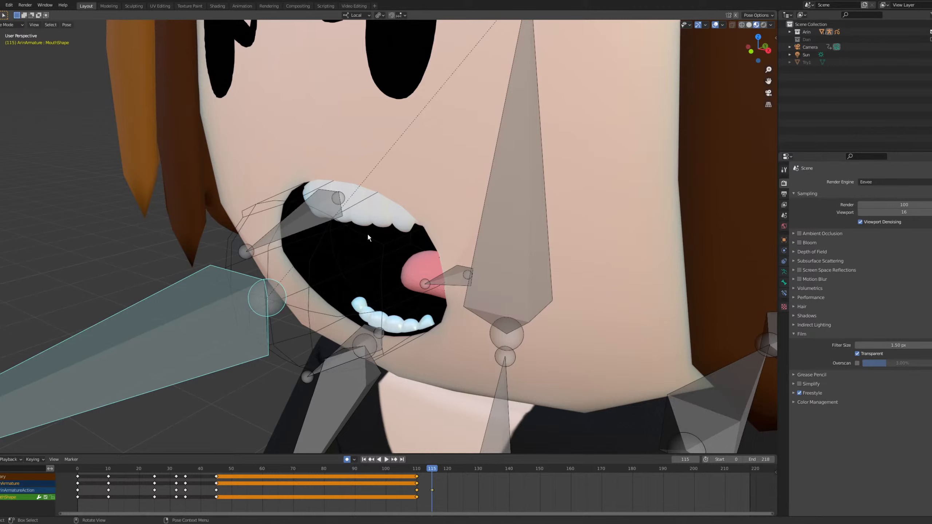
{"action": "middle_click_drag", "start_coordinate": [368, 235], "coordinate": [366, 214], "text": "shift"}
{"action": "key", "text": "g"}
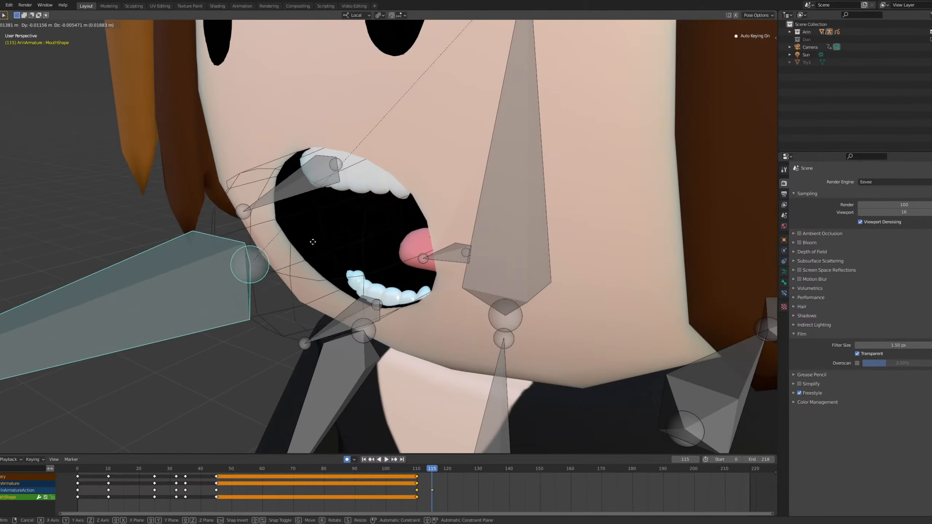
{"action": "key", "text": "y"}
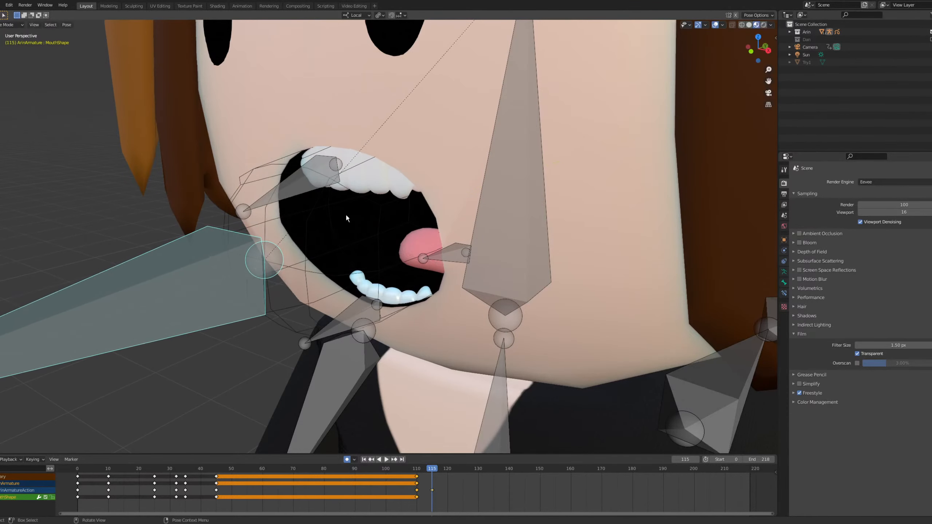
{"action": "left_click", "coordinate": [345, 213]}
Select Bicep_L and Forearm_L and examine the raised left arm in perspective and in the camera view.
{"action": "middle_click_drag", "start_coordinate": [296, 215], "coordinate": [337, 205]}
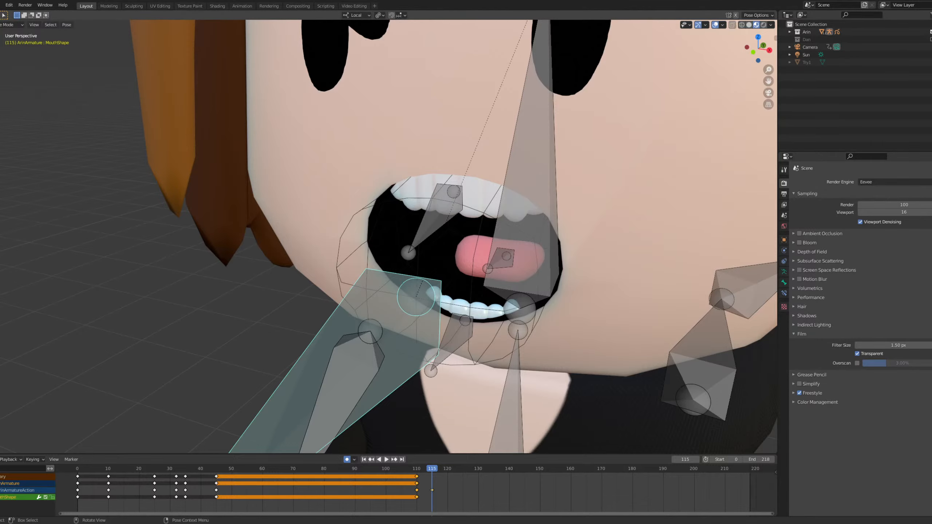
{"action": "mouse_move", "coordinate": [478, 254]}
{"action": "middle_mouse_down"}
{"action": "mouse_move", "coordinate": [492, 256]}
{"action": "mouse_move", "coordinate": [387, 230]}
{"action": "middle_mouse_up"}
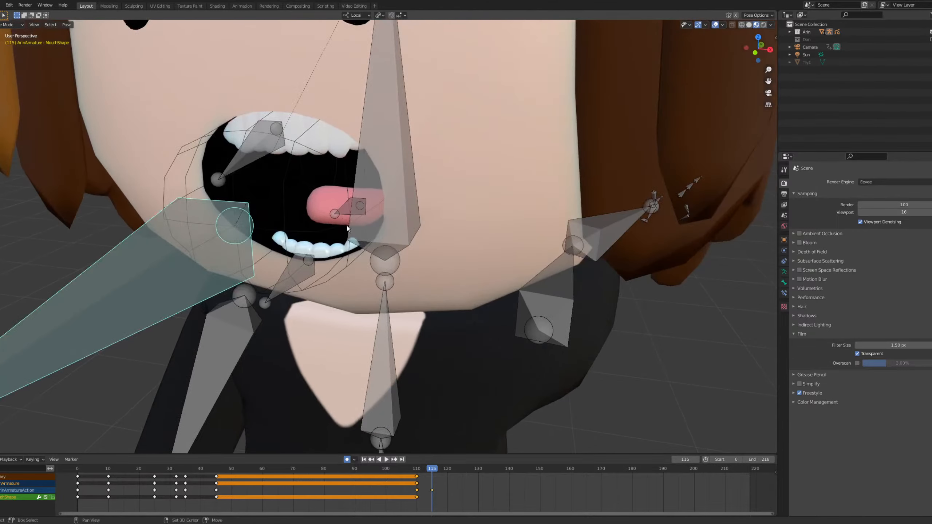
{"action": "middle_click_drag", "start_coordinate": [539, 296], "coordinate": [380, 249], "text": "shift"}
{"action": "left_click_drag", "start_coordinate": [414, 183], "coordinate": [475, 213]}
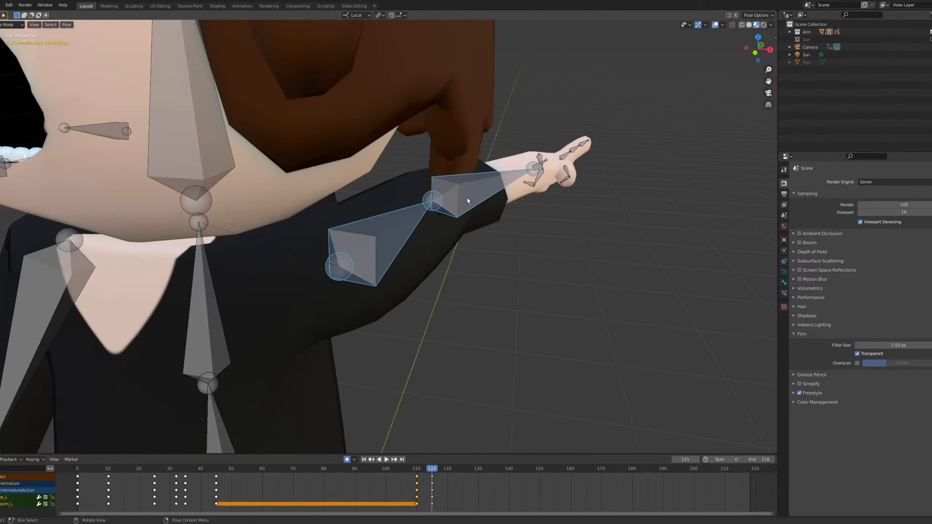
{"action": "key", "text": "KP_0"}
{"action": "middle_click_drag", "start_coordinate": [467, 198], "coordinate": [380, 84], "text": "shift"}
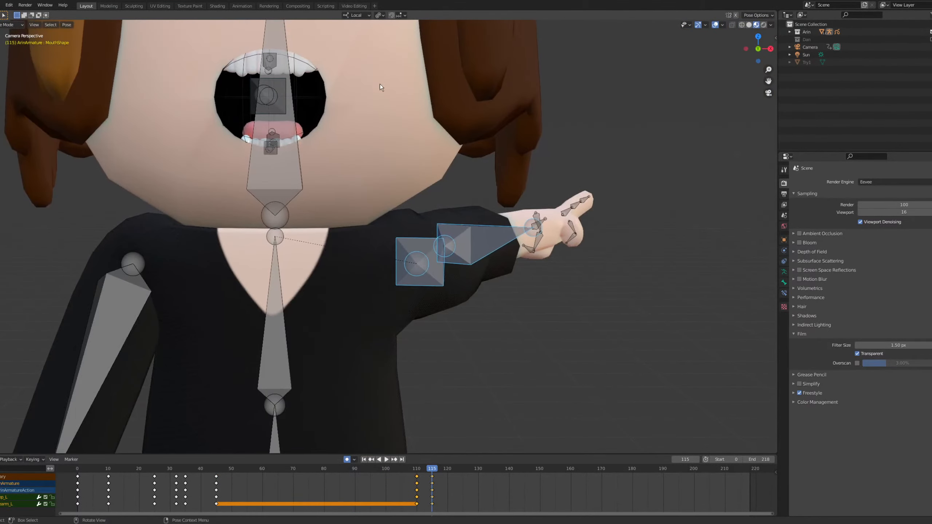
{"action": "scroll", "coordinate": [380, 88], "scroll_direction": "down", "scroll_amount": 3}
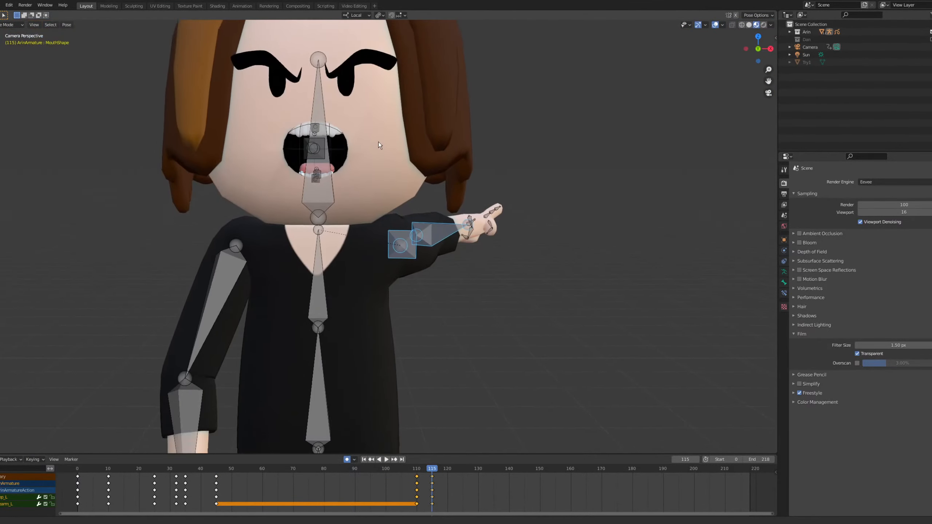
{"action": "middle_click_drag", "start_coordinate": [371, 176], "coordinate": [431, 68], "text": "shift"}
{"action": "scroll", "coordinate": [429, 81], "scroll_direction": "down", "scroll_amount": 2}
{"action": "middle_click_drag", "start_coordinate": [393, 188], "coordinate": [372, 207], "text": "shift"}
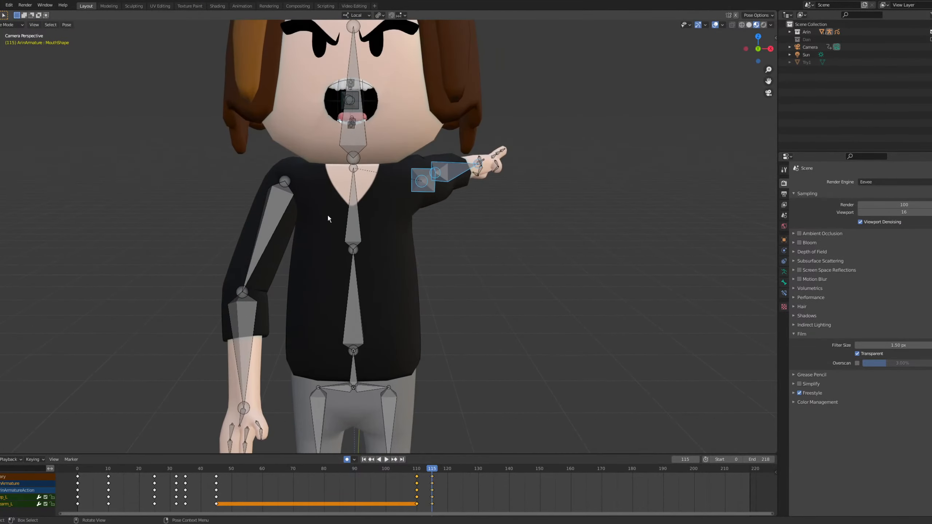
Select the two spine bones in the torso and rotate them about -8° around their local Y axis.
{"action": "left_click_drag", "start_coordinate": [327, 216], "coordinate": [369, 296]}
{"action": "scroll", "coordinate": [473, 251], "scroll_direction": "up", "scroll_amount": 2}
{"action": "key", "text": "r"}
{"action": "key", "text": "y"}
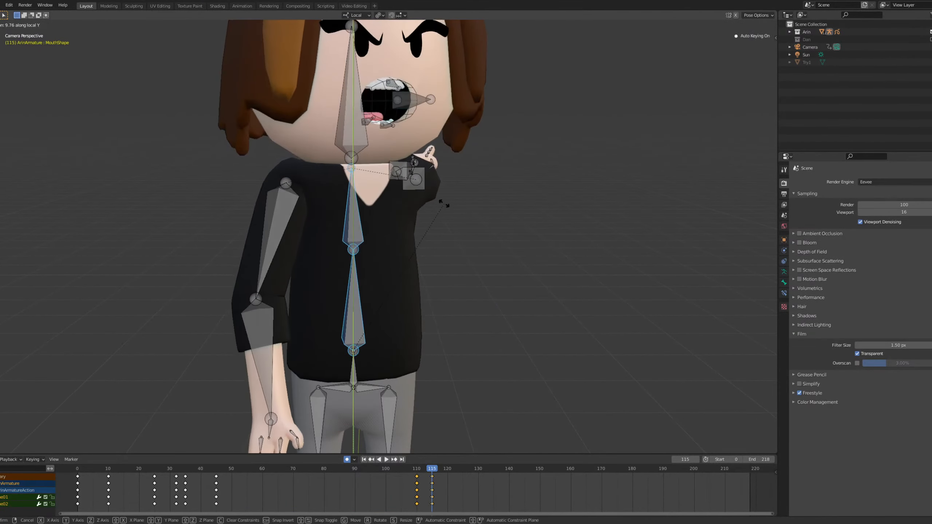
{"action": "right_click", "coordinate": [446, 211]}
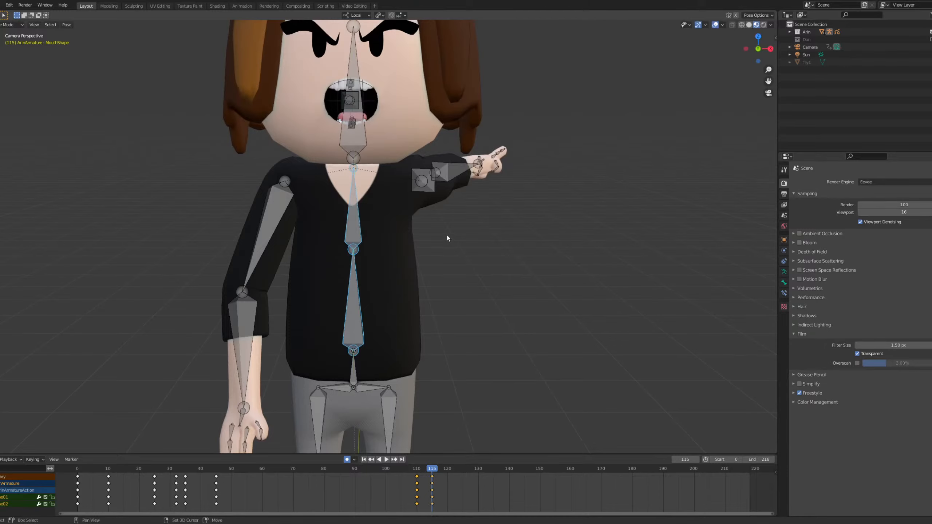
{"action": "middle_click_drag", "start_coordinate": [447, 237], "coordinate": [352, 234], "text": "shift"}
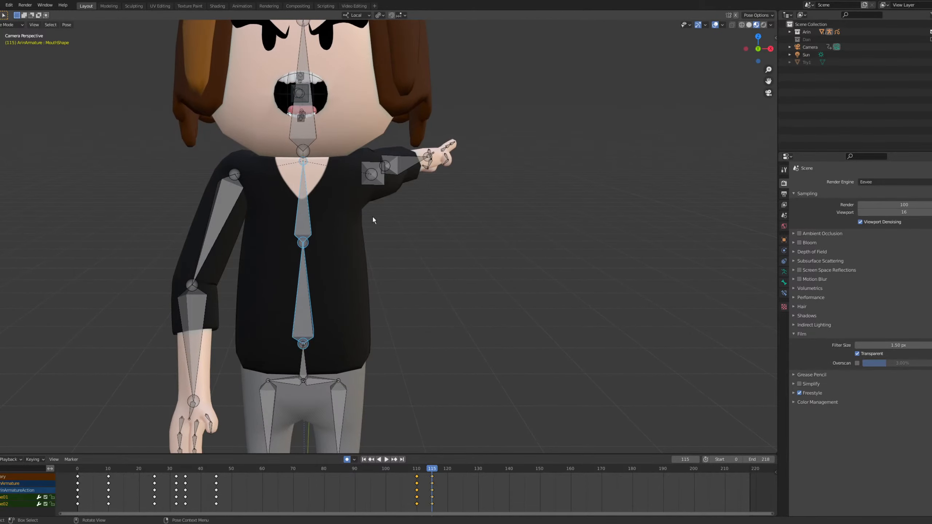
{"action": "key", "text": "r"}
{"action": "key", "text": "y"}
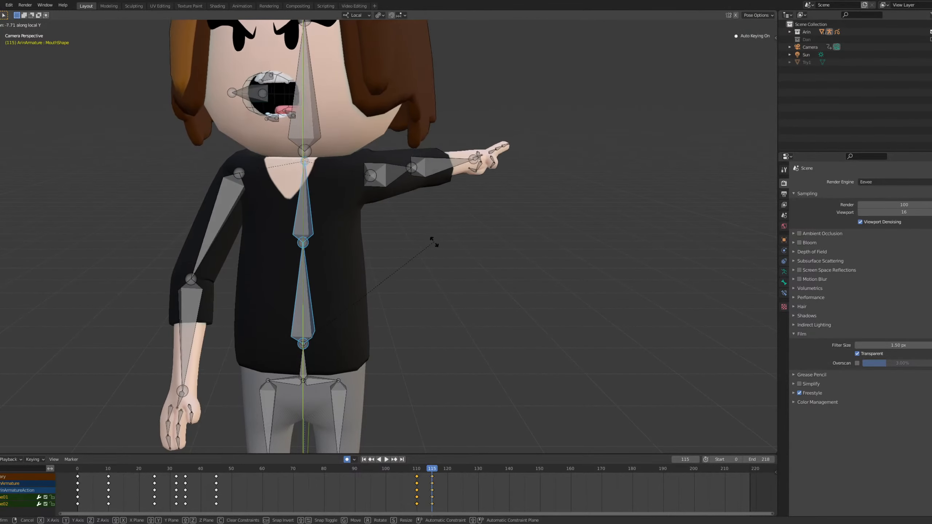
{"action": "left_click", "coordinate": [345, 125]}
Select the Head bone and rotate it about 14° around its local Y axis.
{"action": "left_click", "coordinate": [310, 107]}
{"action": "key", "text": "r"}
{"action": "key", "text": "y"}
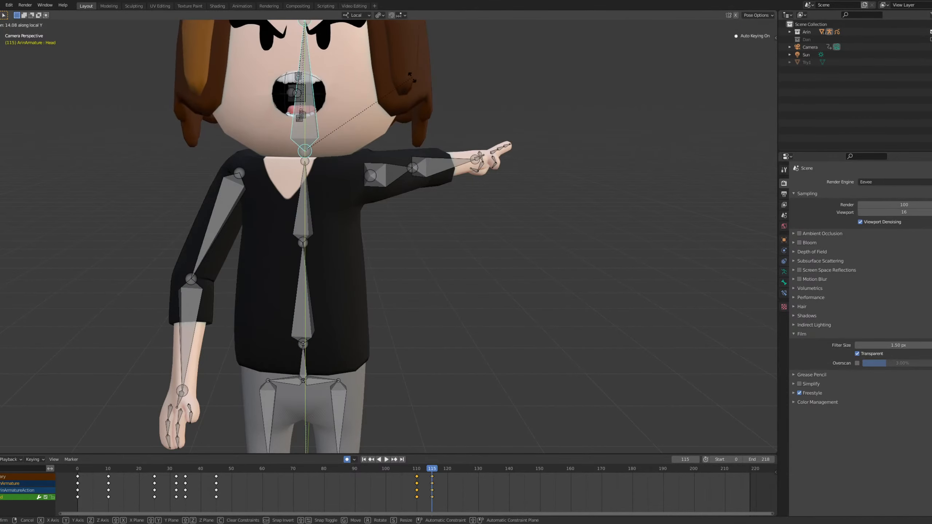
{"action": "left_click", "coordinate": [343, 139]}
Select Bicep_R and rotate it about 5° around its local Z axis and -23.4° around its local X axis.
{"action": "middle_click_drag", "start_coordinate": [362, 264], "coordinate": [376, 192], "text": "shift"}
{"action": "left_click", "coordinate": [226, 154]}
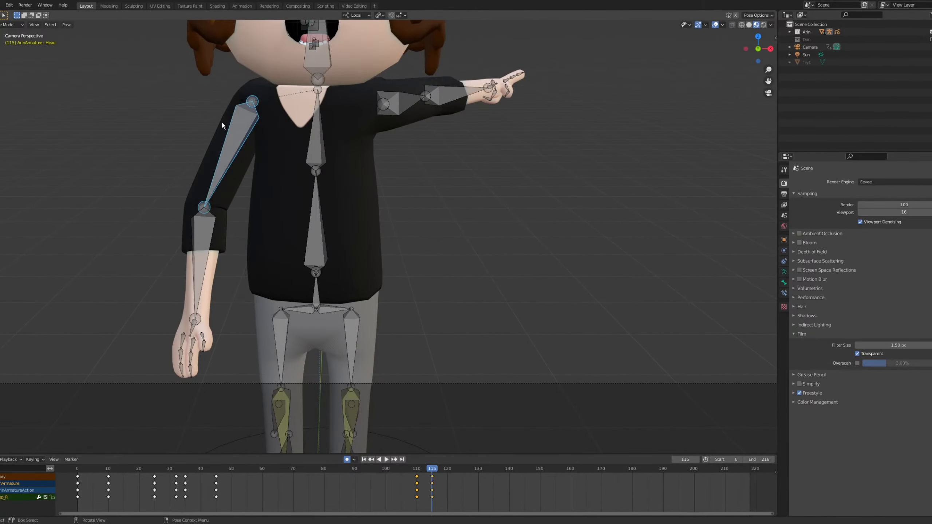
{"action": "key", "text": "g"}
{"action": "key", "text": "x"}
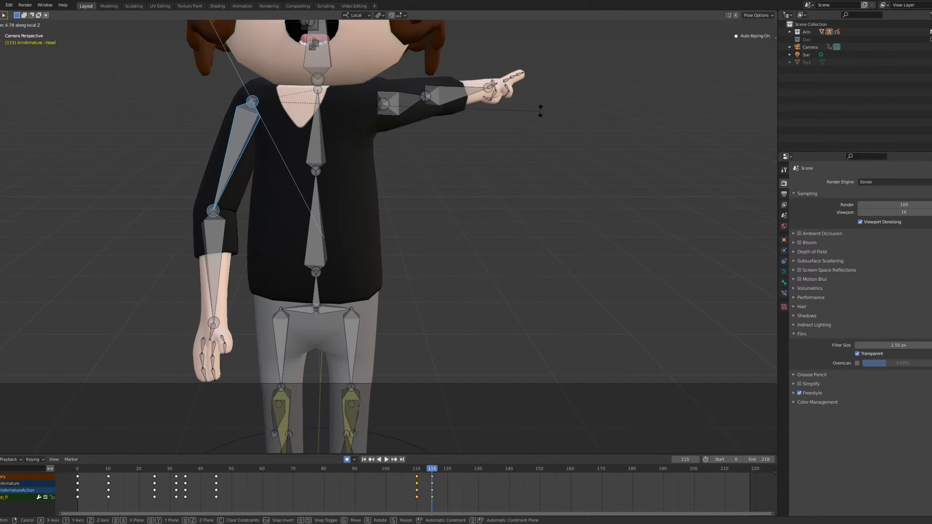
{"action": "key", "text": "r"}
{"action": "key", "text": "x"}
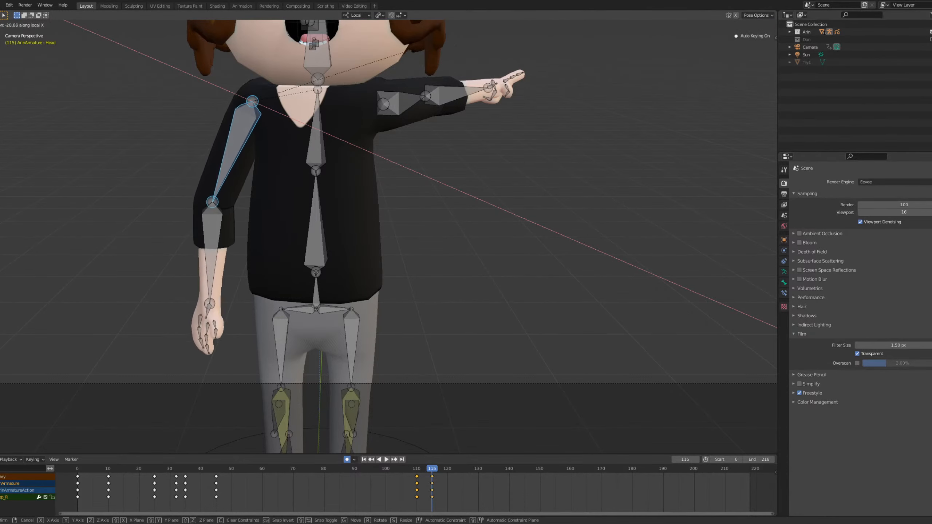
{"action": "left_click", "coordinate": [417, 88]}
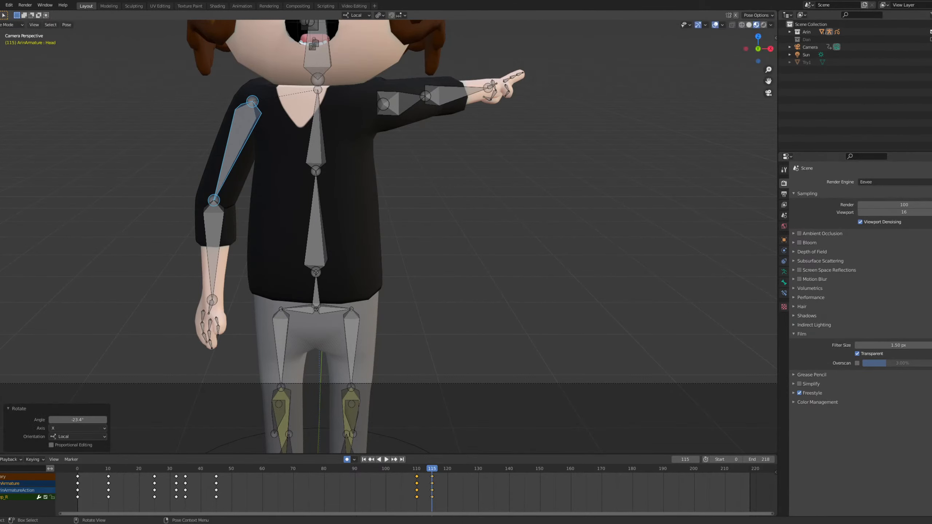
Select all bones and move their keyframes from frame 110 to frame 105.
{"action": "left_click", "coordinate": [410, 469]}
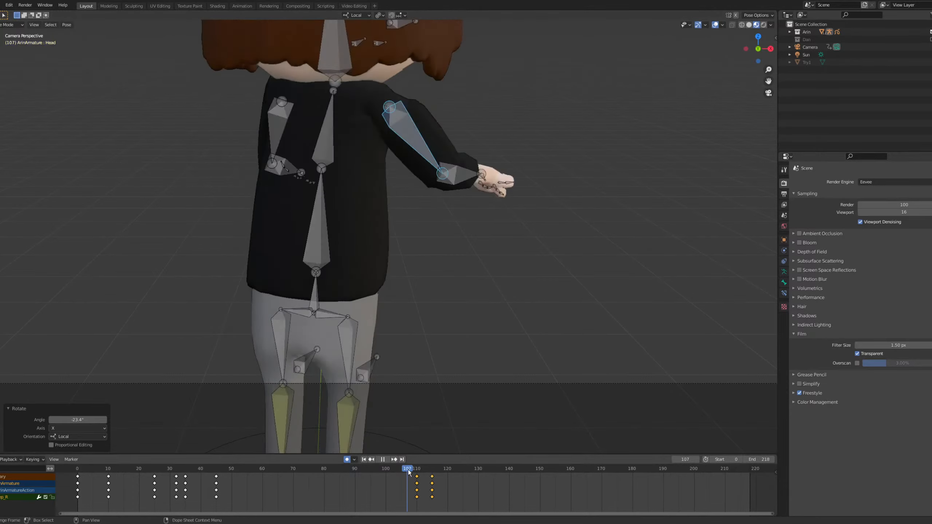
{"action": "key", "text": "space"}
{"action": "key", "text": "space"}
{"action": "mouse_move", "coordinate": [409, 469]}
{"action": "left_mouse_down"}
{"action": "mouse_move", "coordinate": [416, 472]}
{"action": "mouse_move", "coordinate": [401, 478]}
{"action": "left_mouse_up"}
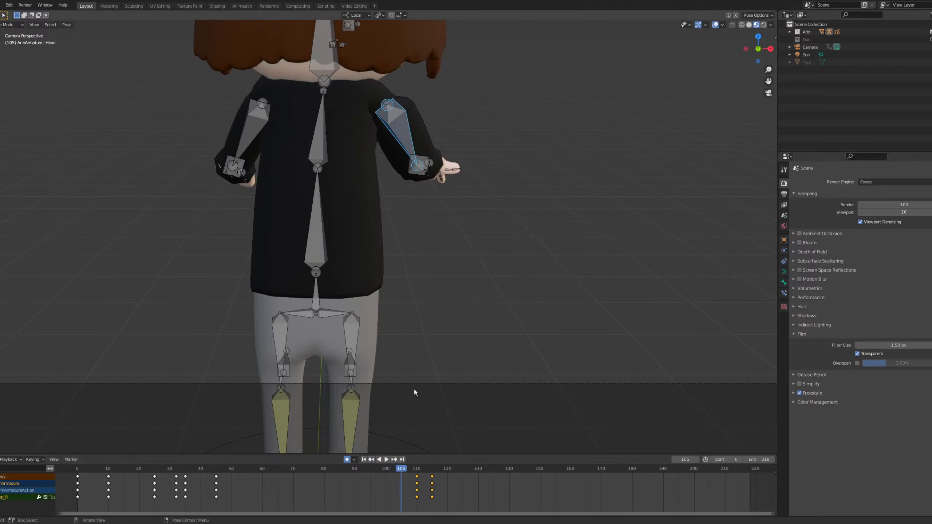
{"action": "key", "text": "a"}
{"action": "left_click", "coordinate": [417, 475]}
{"action": "left_click", "coordinate": [417, 480]}
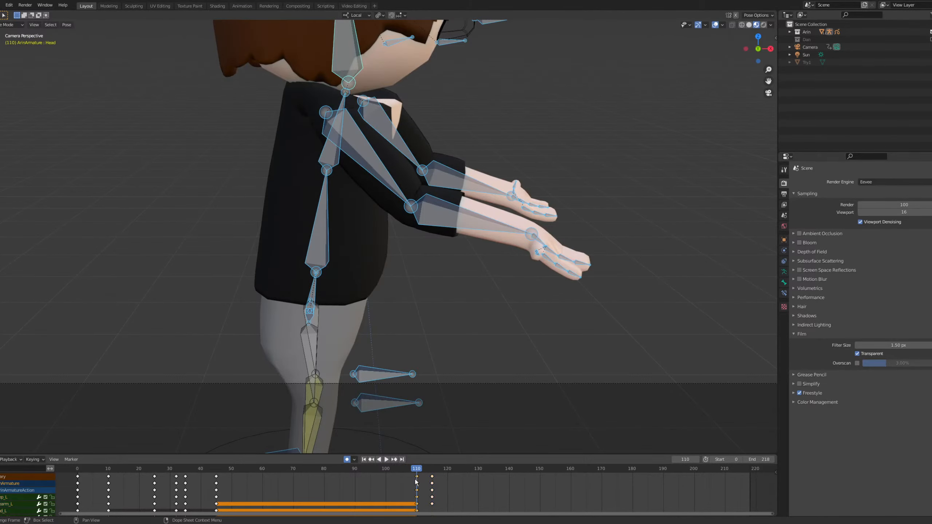
{"action": "left_click_drag", "start_coordinate": [416, 480], "coordinate": [402, 480]}
Play back and scrub the retimed turn around frames 105–116 in the full camera view.
{"action": "left_click_drag", "start_coordinate": [389, 469], "coordinate": [380, 470]}
{"action": "key", "text": "space"}
{"action": "key", "text": "space"}
{"action": "key", "text": "KP_0"}
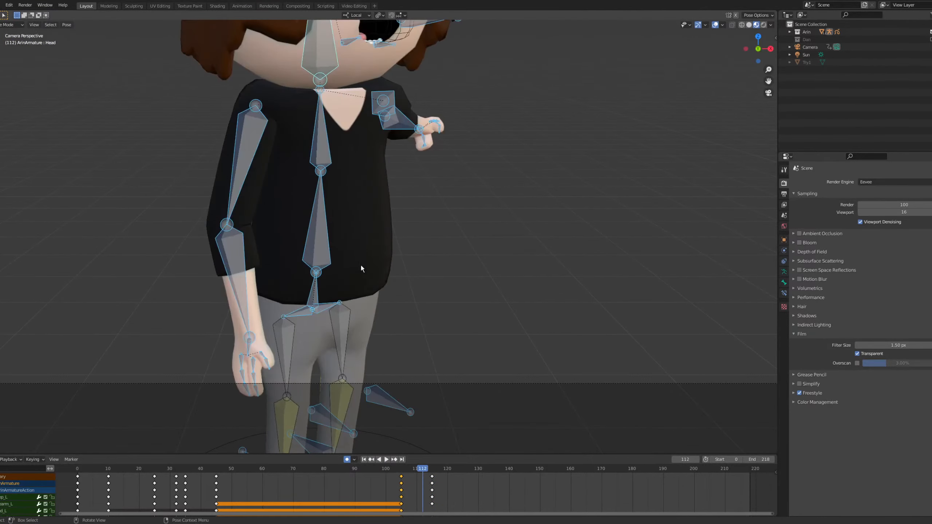
{"action": "left_click", "coordinate": [390, 474]}
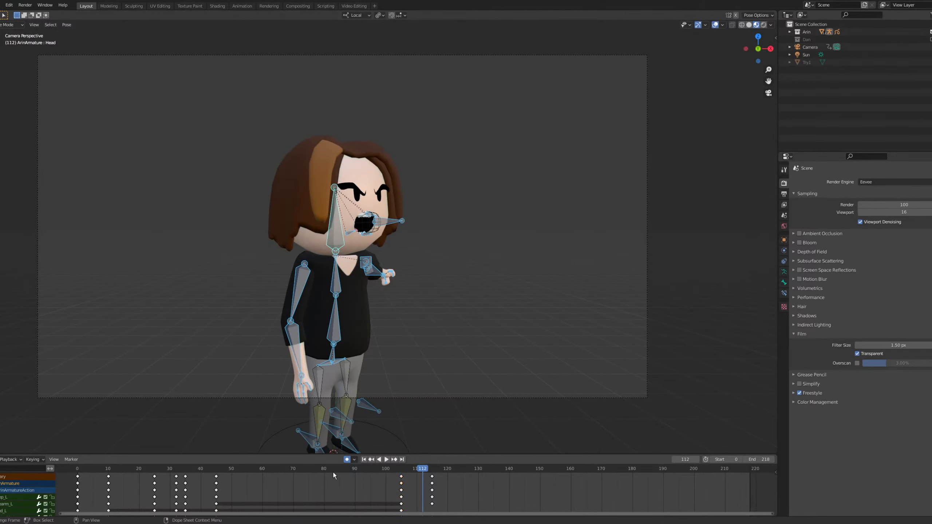
{"action": "left_click", "coordinate": [320, 471]}
{"action": "key", "text": "space"}
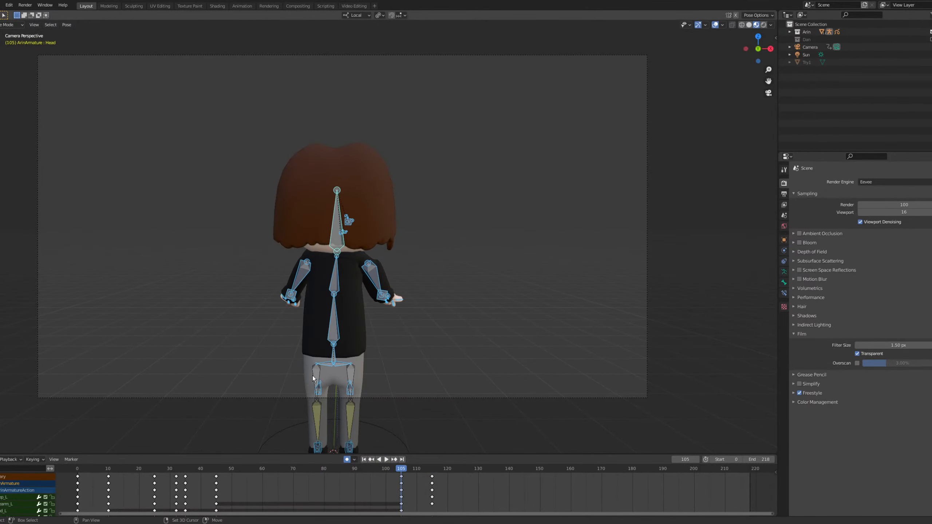
{"action": "key", "text": "space"}
{"action": "key", "text": "space"}
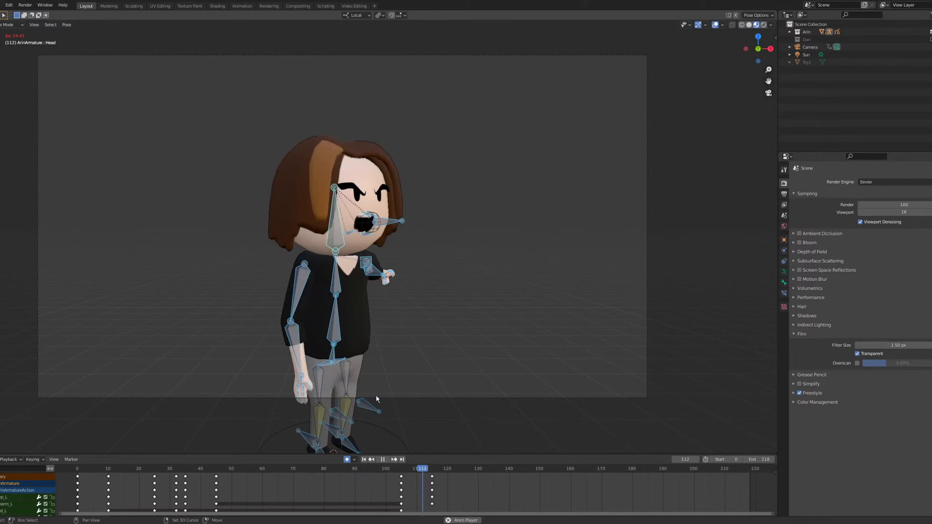
{"action": "left_click", "coordinate": [426, 472]}
{"action": "left_click_drag", "start_coordinate": [428, 473], "coordinate": [434, 473]}
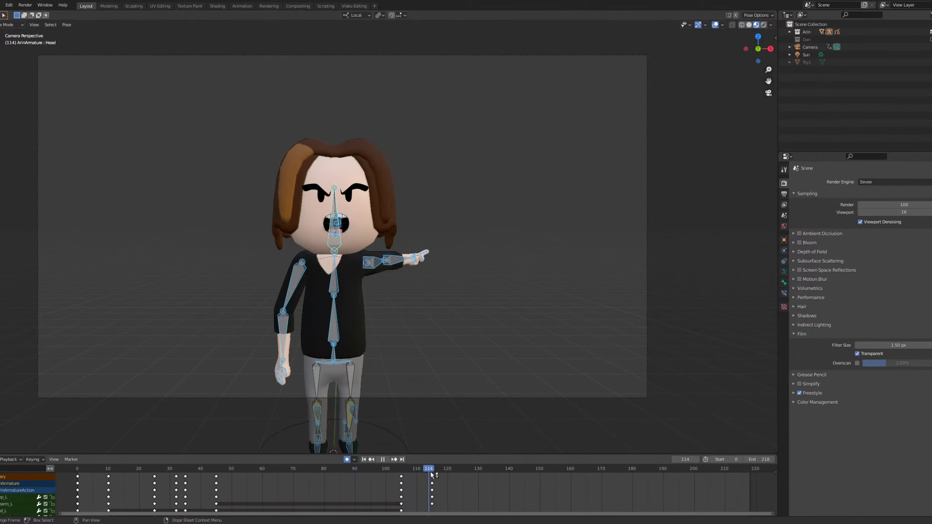
{"action": "key", "text": "space"}
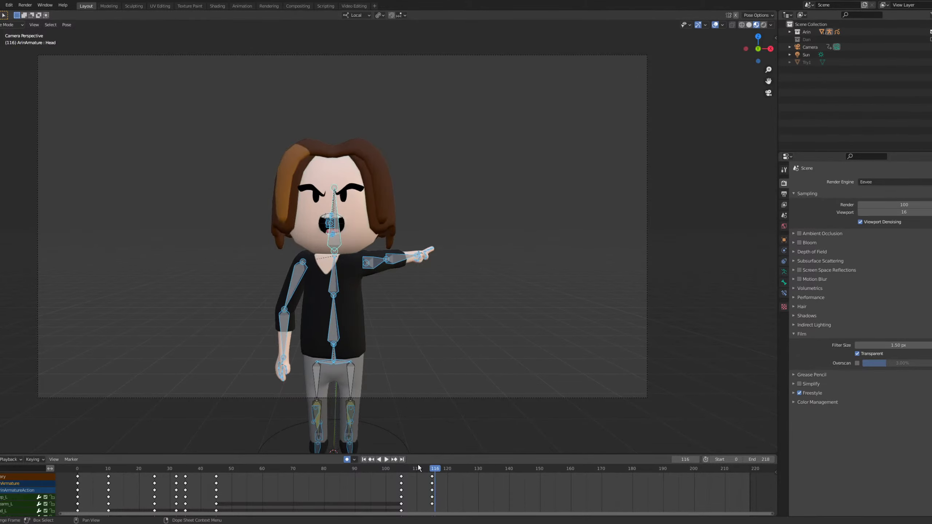
{"action": "key", "text": "space"}
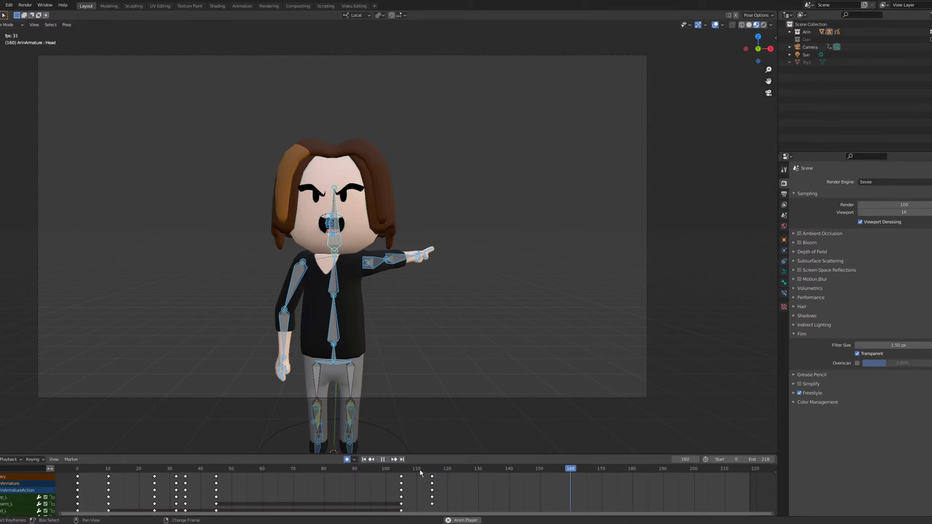
{"action": "key", "text": "space"}
{"action": "left_click", "coordinate": [426, 466]}
{"action": "key", "text": "space"}
{"action": "key", "text": "space"}
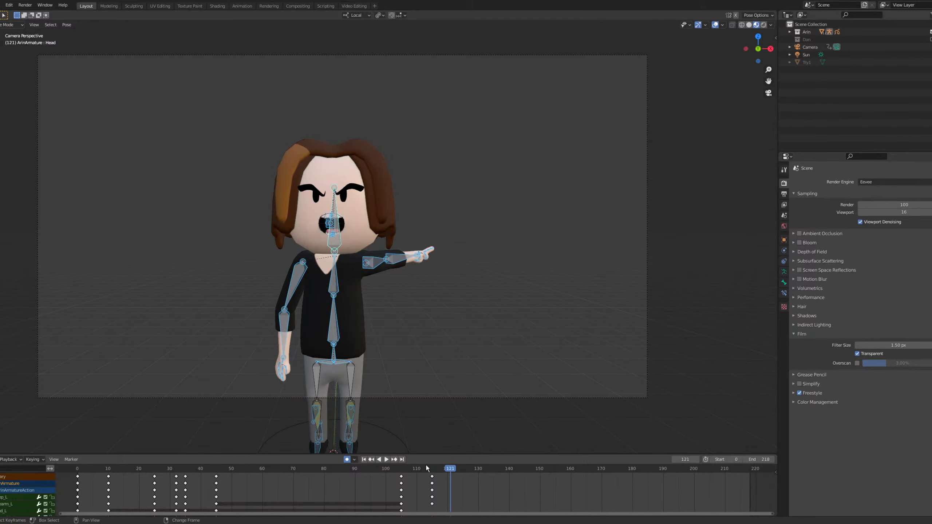
Key the current pose of all bones at frame 130 and again at frame 115 to hold it.
{"action": "left_click_drag", "start_coordinate": [426, 465], "coordinate": [479, 485]}
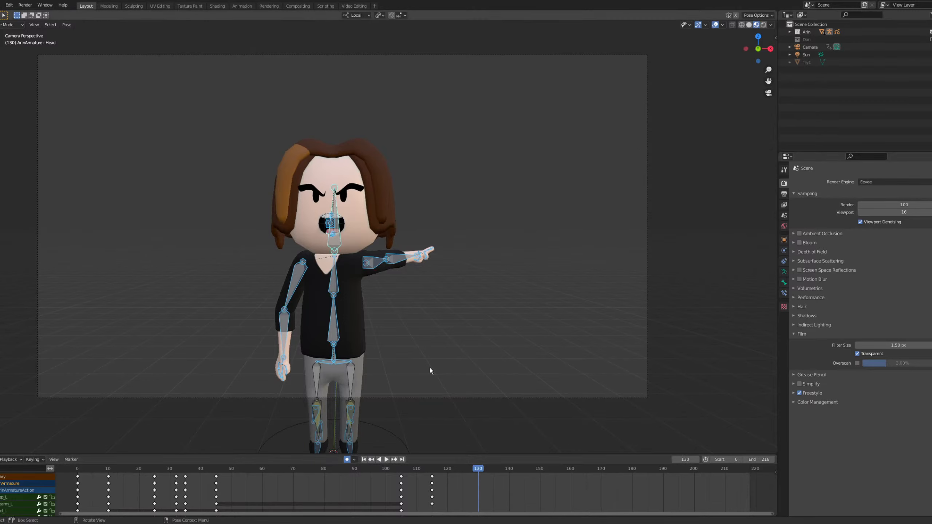
{"action": "scroll", "coordinate": [363, 275], "scroll_direction": "up", "scroll_amount": 4}
{"action": "key", "text": "r"}
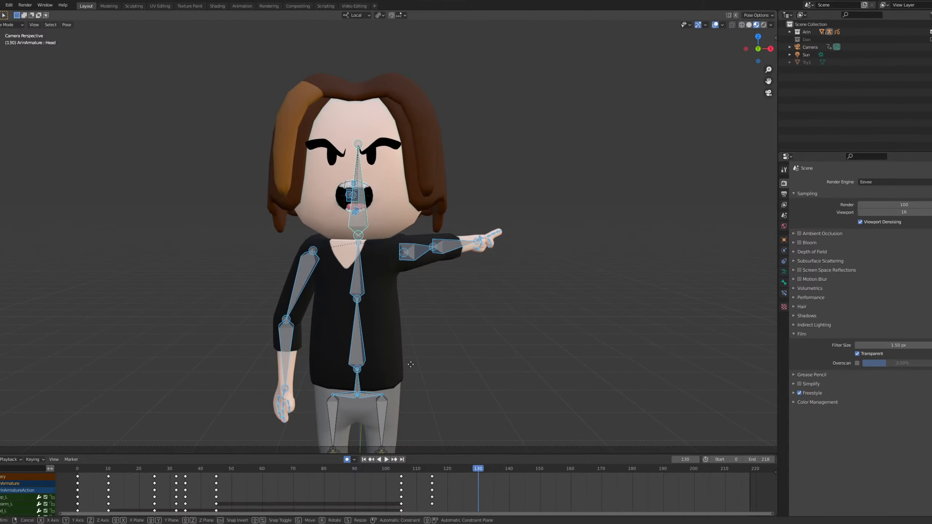
{"action": "left_click", "coordinate": [410, 364]}
{"action": "left_click_drag", "start_coordinate": [436, 470], "coordinate": [433, 468]}
{"action": "key", "text": "g"}
{"action": "left_click", "coordinate": [447, 407]}
{"action": "key", "text": "r"}
{"action": "left_click", "coordinate": [448, 408]}
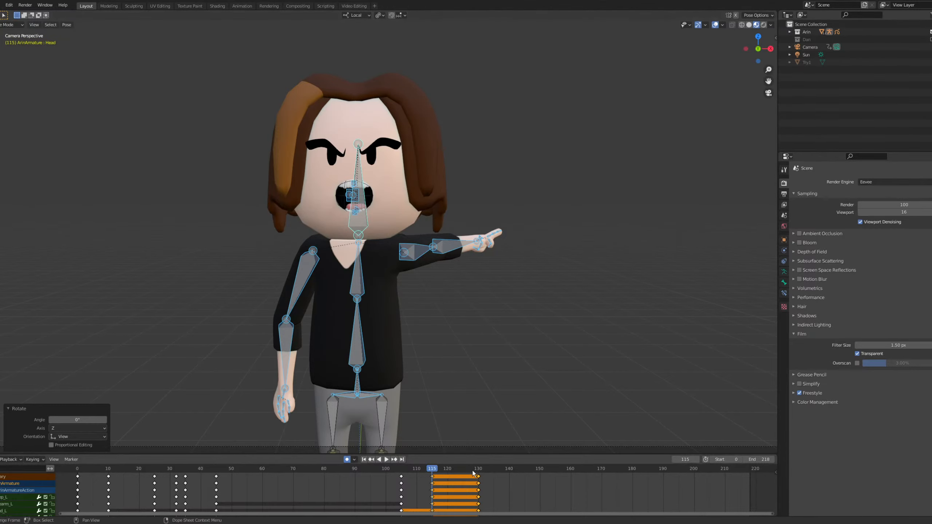
At frame 130, clear all transforms on the bones of the right arm and of the left arm.
{"action": "left_click", "coordinate": [478, 473]}
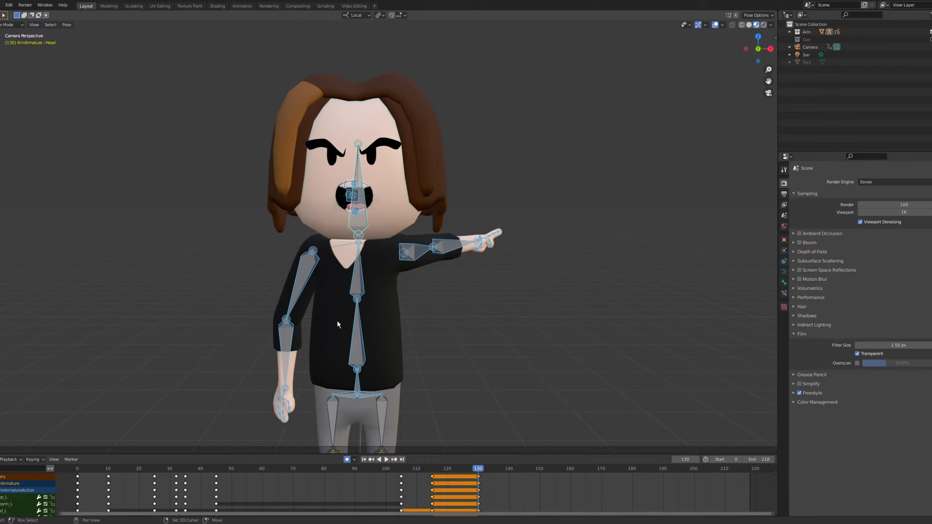
{"action": "middle_click_drag", "start_coordinate": [338, 321], "coordinate": [317, 274], "text": "shift"}
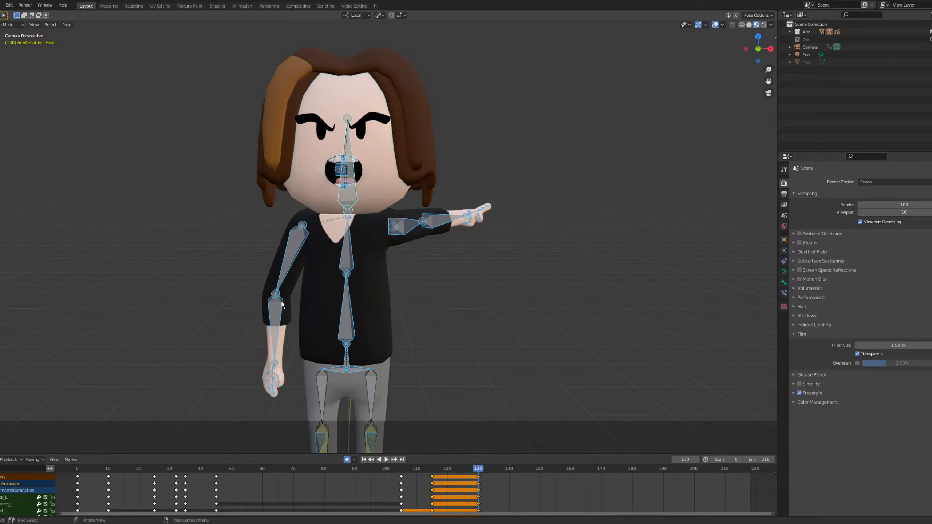
{"action": "left_click_drag", "start_coordinate": [231, 222], "coordinate": [284, 401]}
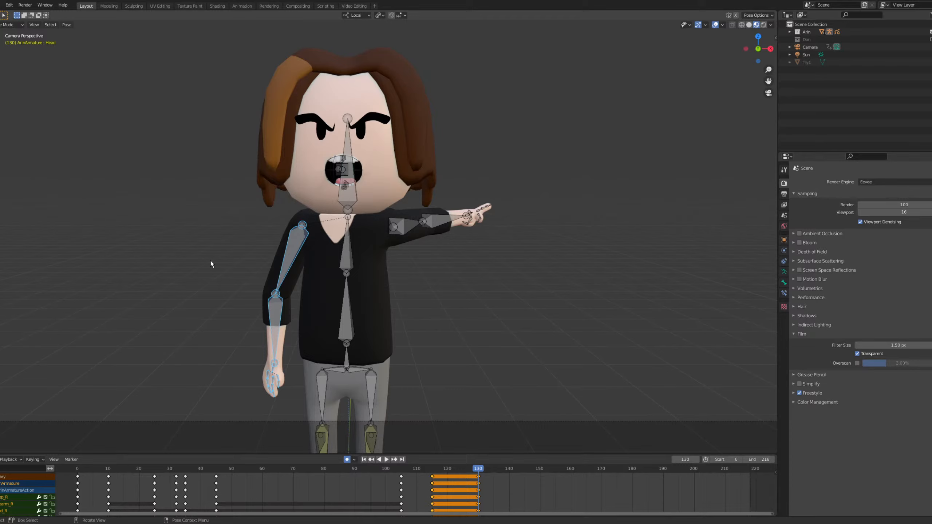
{"action": "key", "text": "F3"}
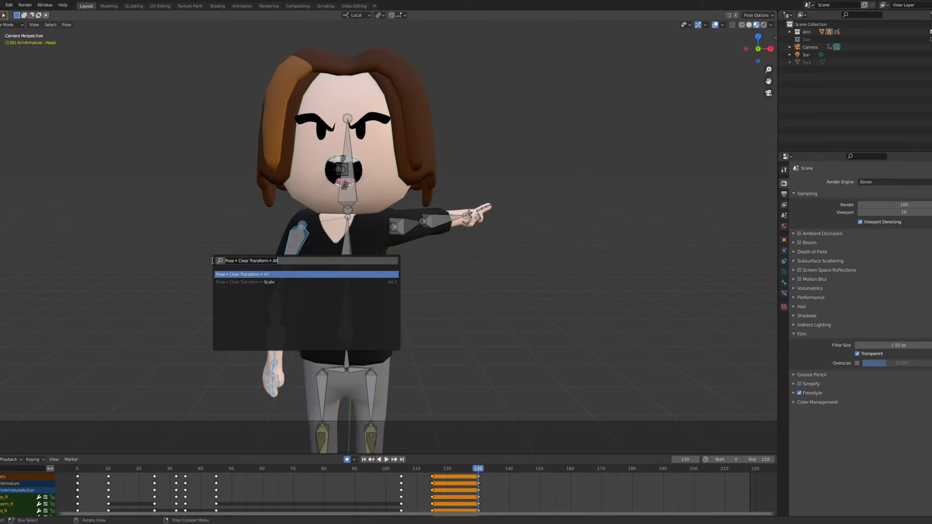
{"action": "key", "text": "Return"}
{"action": "left_click_drag", "start_coordinate": [394, 202], "coordinate": [531, 261]}
{"action": "key", "text": "F3"}
{"action": "key", "text": "Return"}
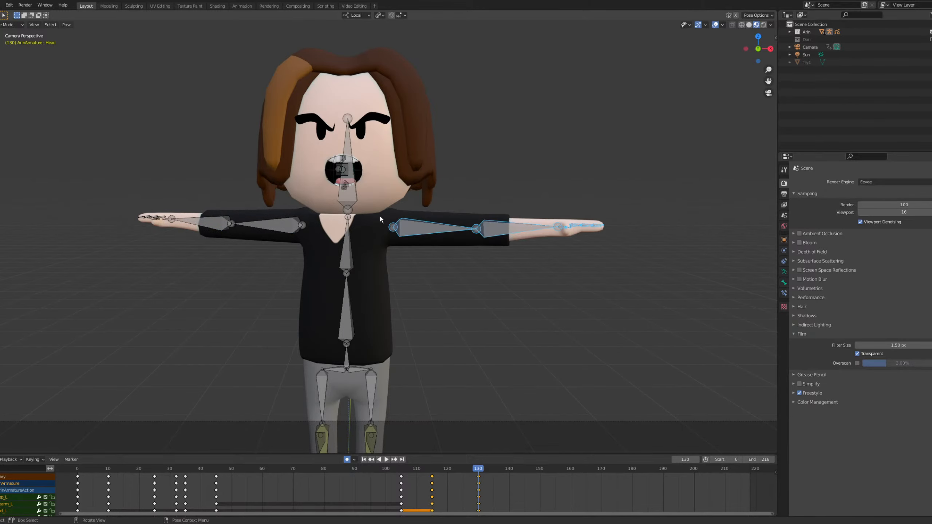
Examine the shoulders and outstretched arms up close in the camera view.
{"action": "scroll", "coordinate": [344, 280], "scroll_direction": "up", "scroll_amount": 2}
{"action": "middle_click_drag", "start_coordinate": [327, 273], "coordinate": [440, 252], "text": "shift"}
{"action": "scroll", "coordinate": [322, 199], "scroll_direction": "up", "scroll_amount": 5}
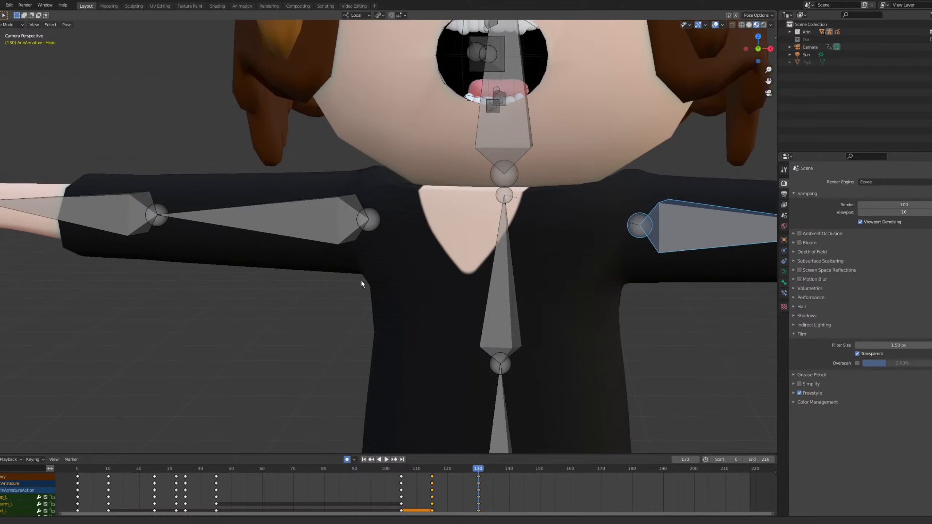
{"action": "scroll", "coordinate": [362, 281], "scroll_direction": "down", "scroll_amount": 3}
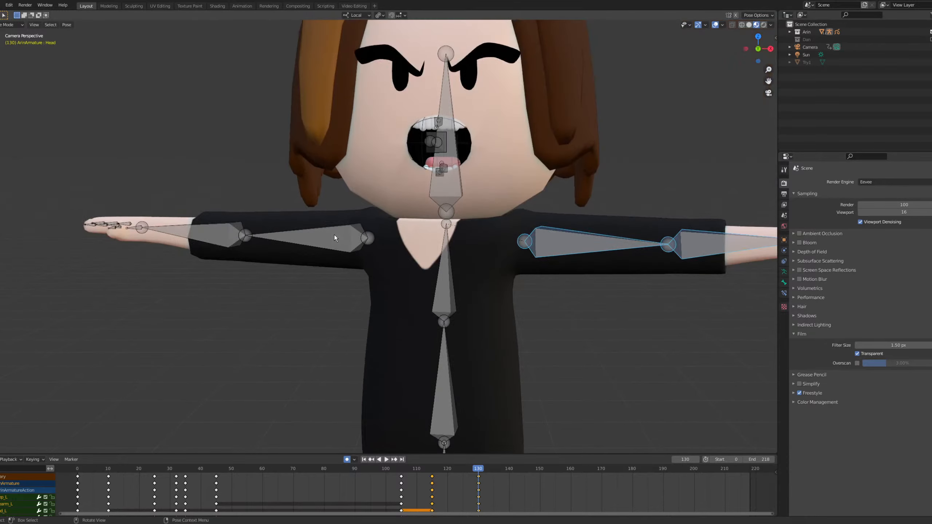
{"action": "middle_click_drag", "start_coordinate": [337, 245], "coordinate": [415, 209], "text": "shift"}
{"action": "scroll", "coordinate": [286, 246], "scroll_direction": "up", "scroll_amount": 2}
{"action": "scroll", "coordinate": [386, 239], "scroll_direction": "up", "scroll_amount": 1}
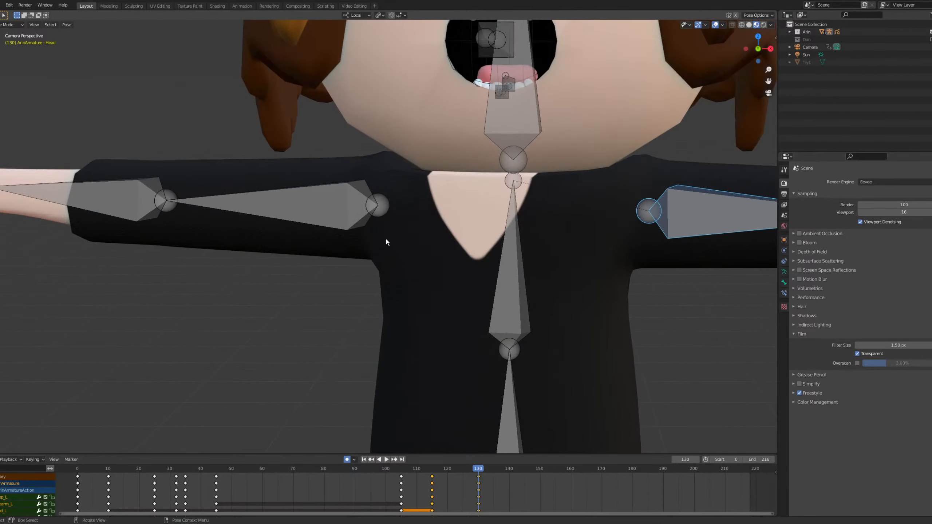
Select Bicep_R and rotate it 71.5° around its local X axis in the top orthographic view.
{"action": "left_click_drag", "start_coordinate": [287, 170], "coordinate": [358, 242]}
{"action": "scroll", "coordinate": [309, 138], "scroll_direction": "up", "scroll_amount": 1}
{"action": "scroll", "coordinate": [364, 148], "scroll_direction": "down", "scroll_amount": 3}
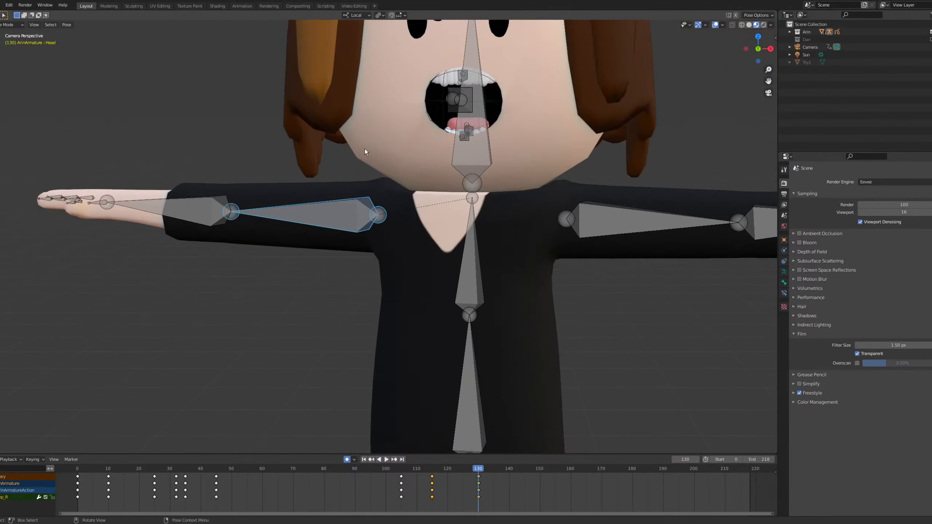
{"action": "scroll", "coordinate": [348, 169], "scroll_direction": "down", "scroll_amount": 5}
{"action": "middle_click_drag", "start_coordinate": [335, 188], "coordinate": [352, 249]}
{"action": "key", "text": "grave"}
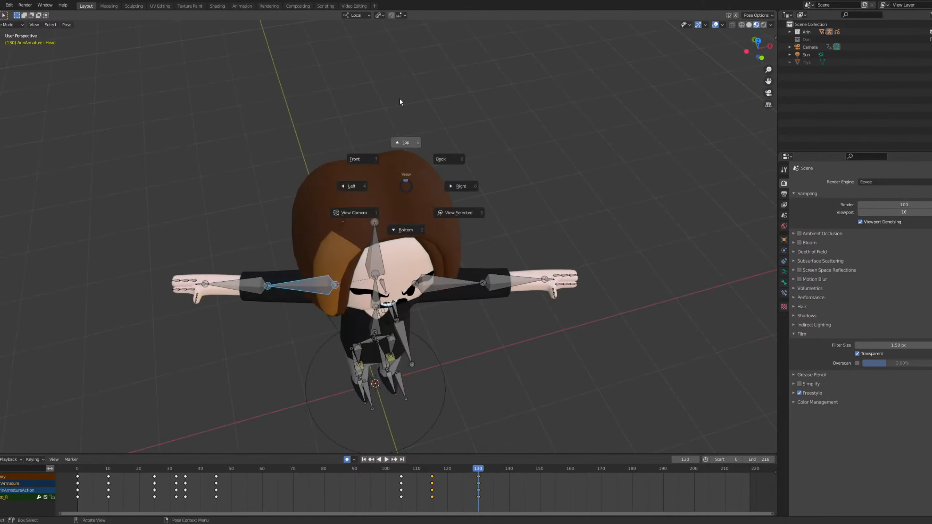
{"action": "left_click", "coordinate": [400, 102]}
{"action": "scroll", "coordinate": [331, 217], "scroll_direction": "up", "scroll_amount": 4}
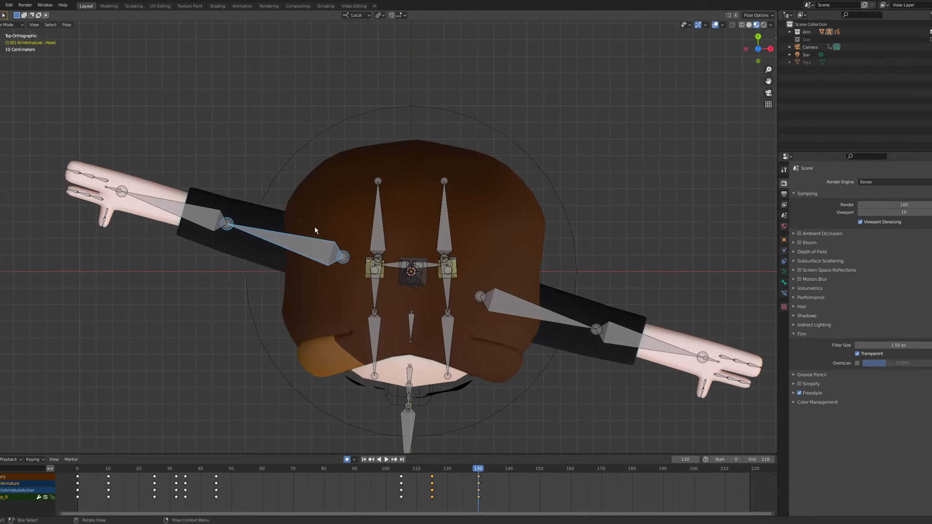
{"action": "key", "text": "r"}
{"action": "key", "text": "z"}
{"action": "right_click", "coordinate": [371, 202]}
{"action": "key", "text": "r"}
{"action": "key", "text": "z"}
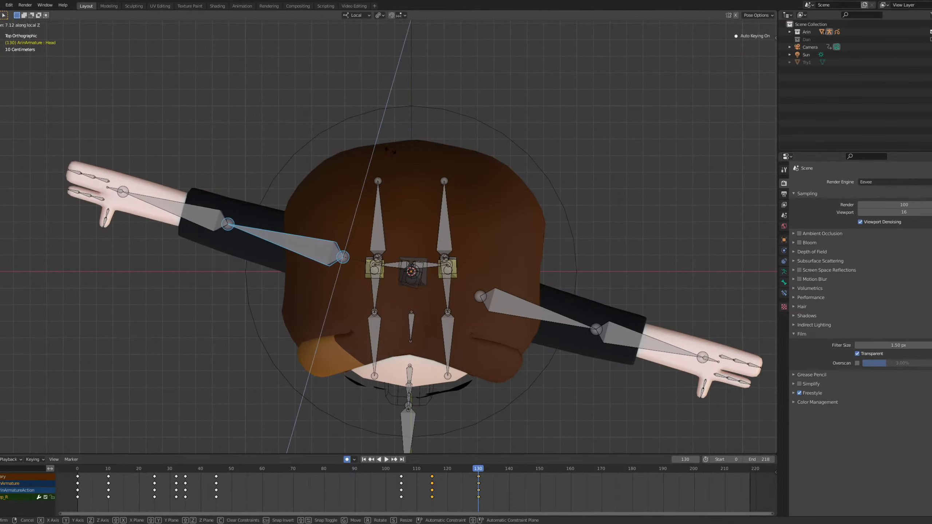
{"action": "left_click", "coordinate": [212, 102]}
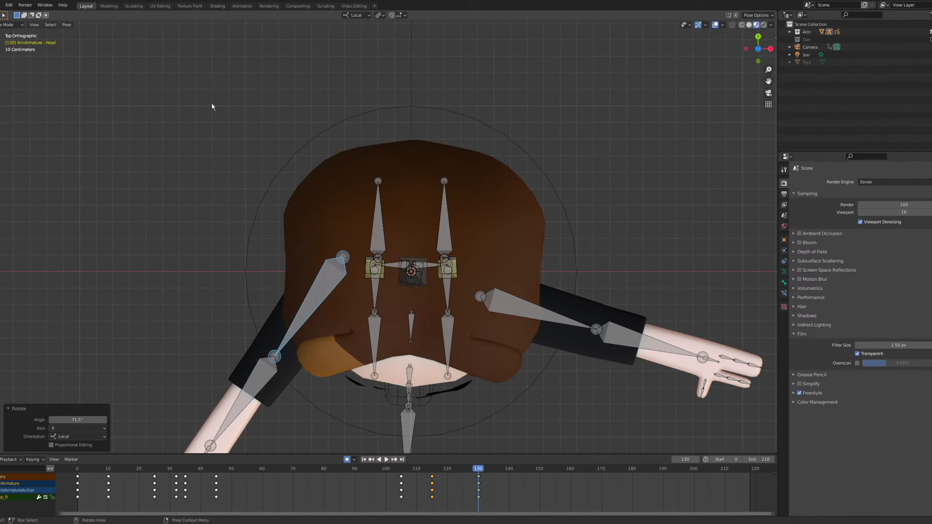
In the camera view, rotate Bicep_R 90.1° around its local Y axis and -13.5° around its local X axis.
{"action": "key", "text": "KP_0"}
{"action": "scroll", "coordinate": [402, 195], "scroll_direction": "up", "scroll_amount": 4}
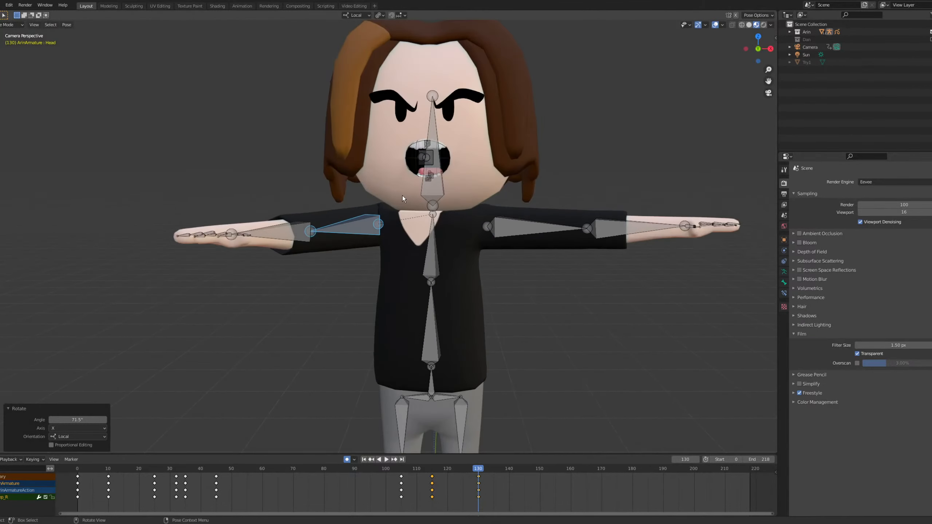
{"action": "key", "text": "r"}
{"action": "key", "text": "y"}
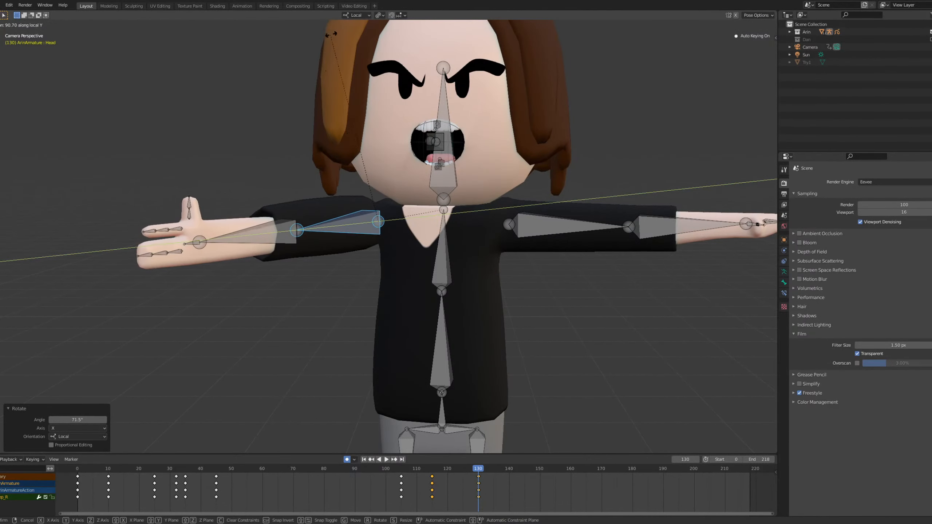
{"action": "left_click", "coordinate": [332, 34]}
{"action": "key", "text": "r"}
{"action": "key", "text": "x"}
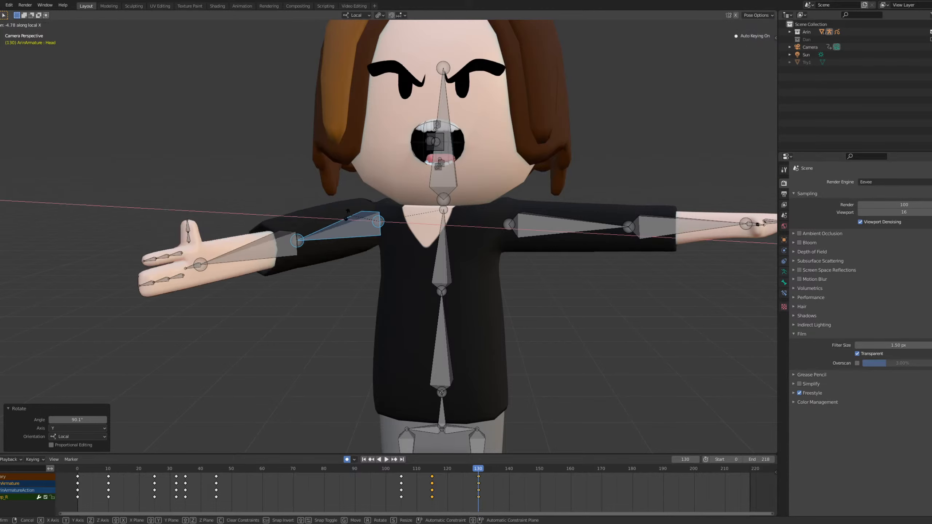
{"action": "left_click", "coordinate": [342, 222]}
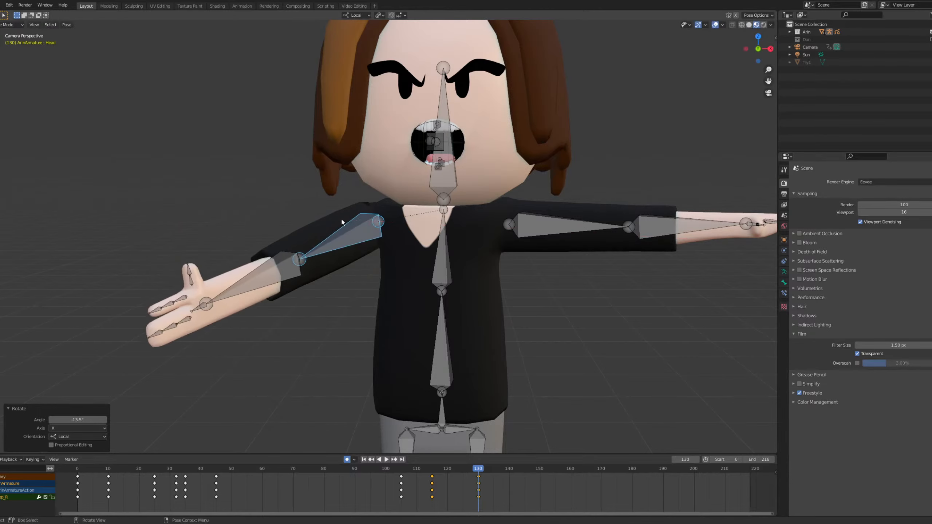
Bend Forearm_R upward about 97° around its local X axis and twist Hand_R 59.8° around its local Y axis.
{"action": "left_click", "coordinate": [305, 263]}
{"action": "key", "text": "r"}
{"action": "key", "text": "x"}
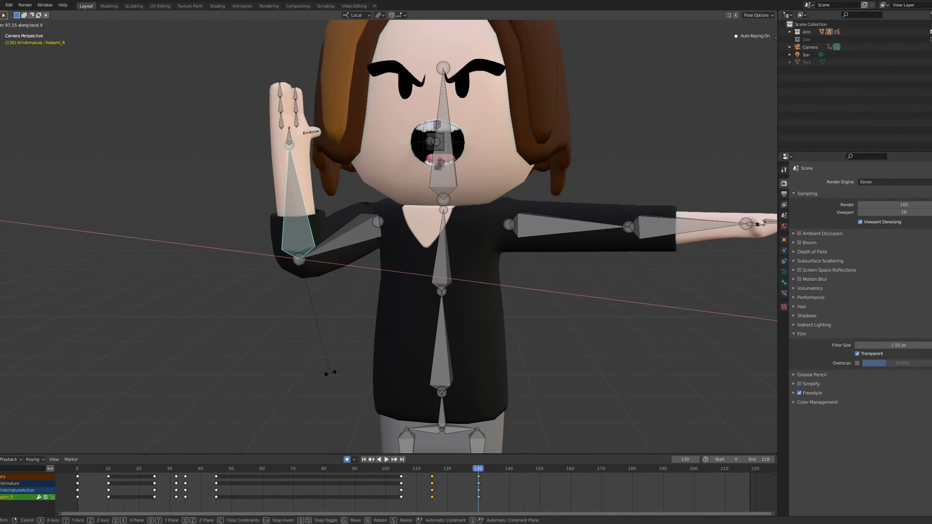
{"action": "left_click", "coordinate": [330, 374]}
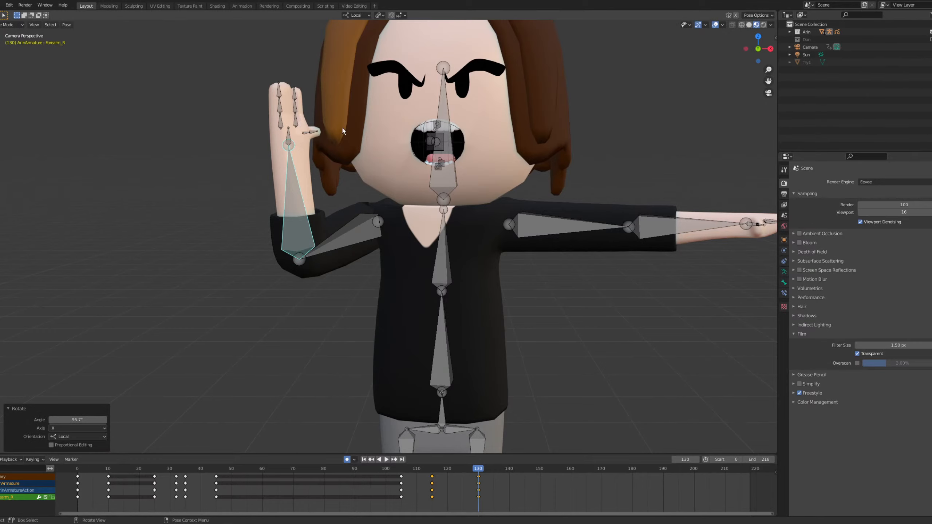
{"action": "left_click", "coordinate": [289, 137]}
{"action": "key", "text": "r"}
{"action": "key", "text": "y"}
{"action": "left_click", "coordinate": [305, 31]}
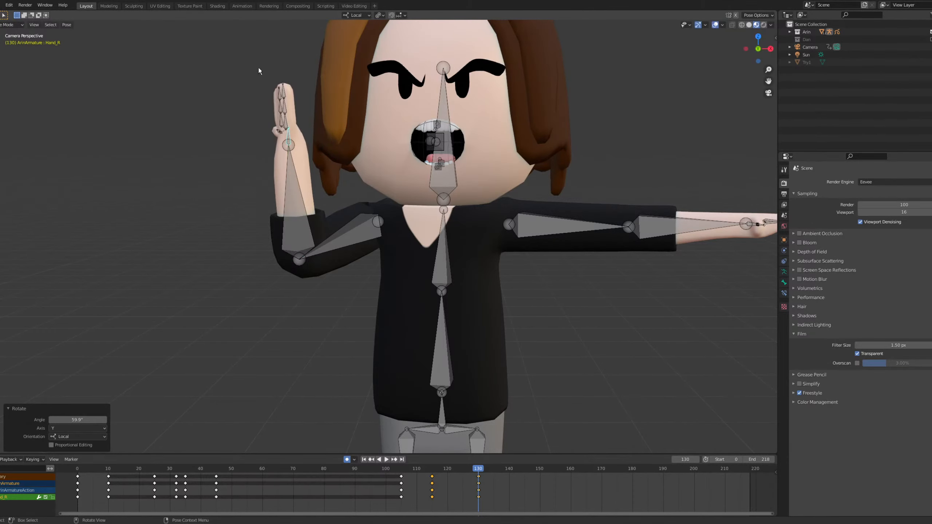
Rotate Fingers01_R -72.4° around its local Z axis so the fingers extend outward.
{"action": "left_click", "coordinate": [287, 125]}
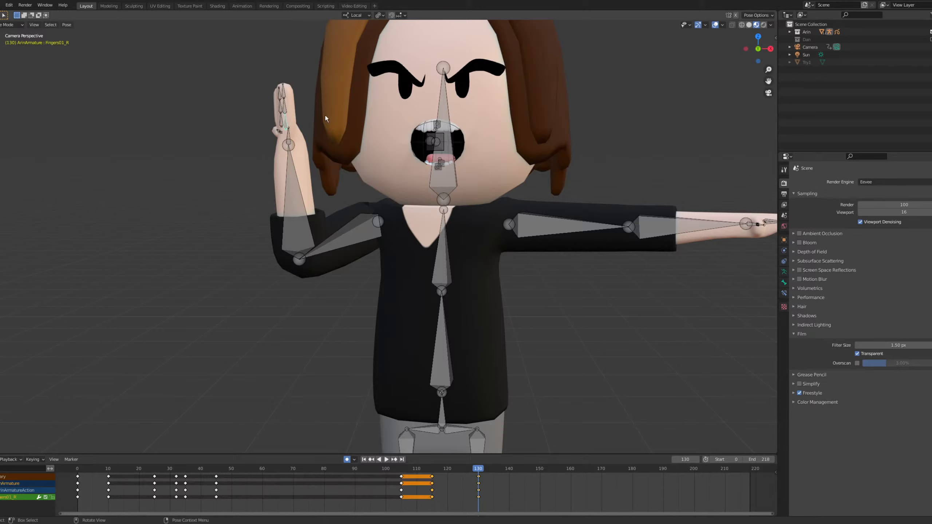
{"action": "key", "text": "r"}
{"action": "key", "text": "z"}
{"action": "key", "text": "z"}
{"action": "left_click", "coordinate": [281, 71]}
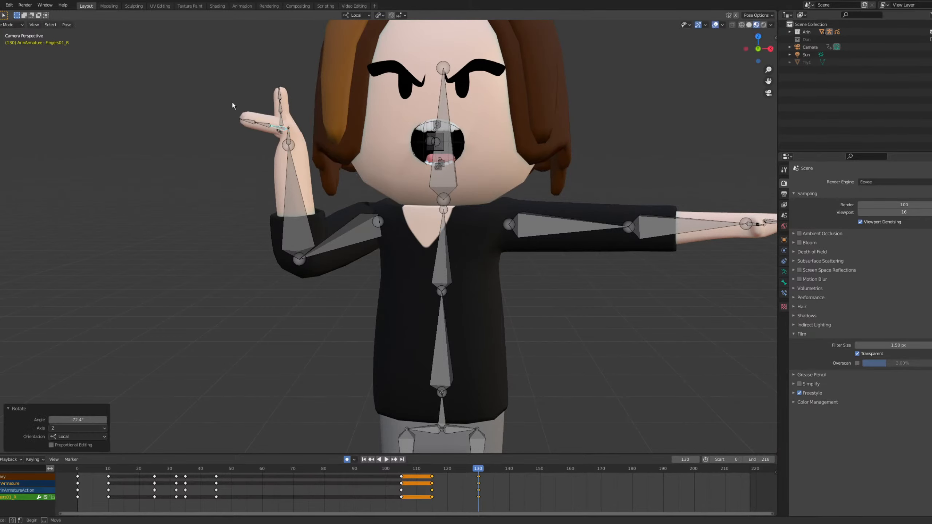
Curl Fingers03_R inward around its local Z axis and rotate Fingers02_R 46° around its local Z axis.
{"action": "left_click", "coordinate": [257, 124]}
{"action": "key", "text": "r"}
{"action": "key", "text": "x"}
{"action": "left_click", "coordinate": [280, 124]}
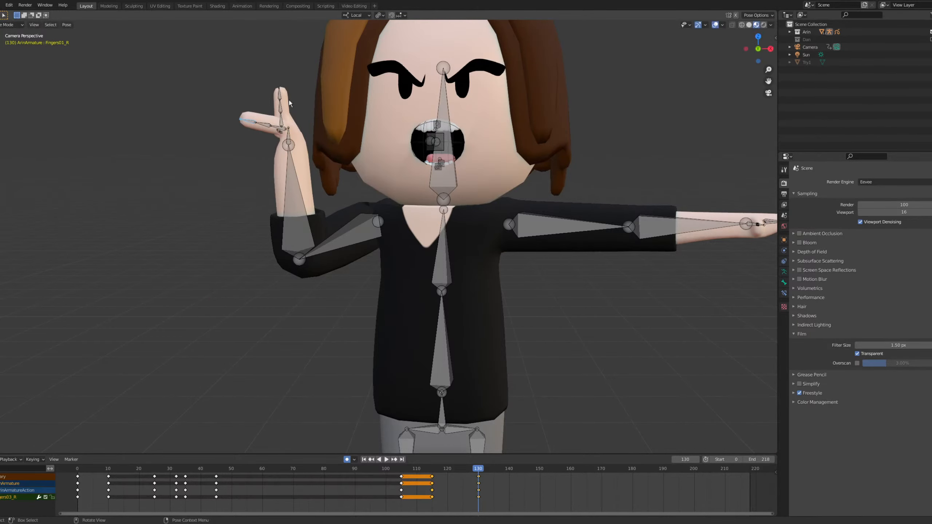
{"action": "key", "text": "r"}
{"action": "key", "text": "z"}
{"action": "key", "text": "z"}
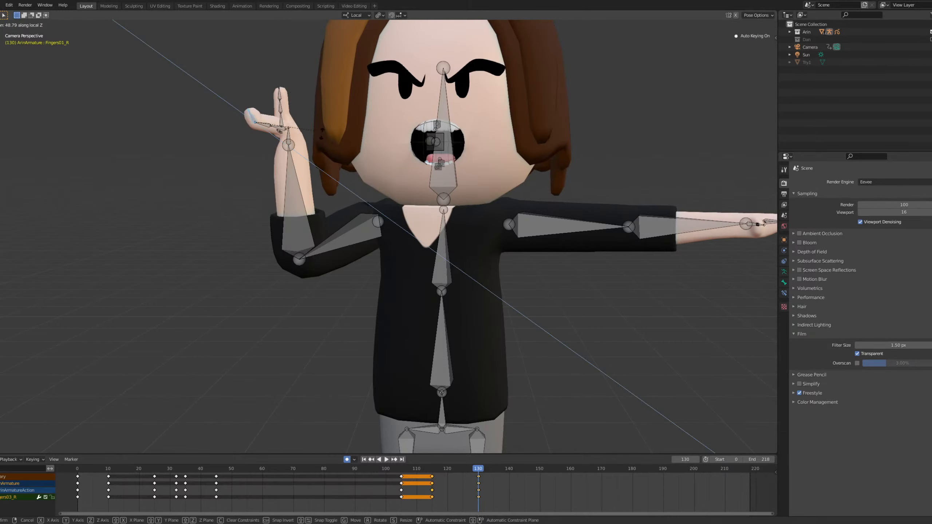
{"action": "left_click", "coordinate": [296, 140]}
{"action": "left_click", "coordinate": [264, 125]}
{"action": "key", "text": "r"}
{"action": "key", "text": "z"}
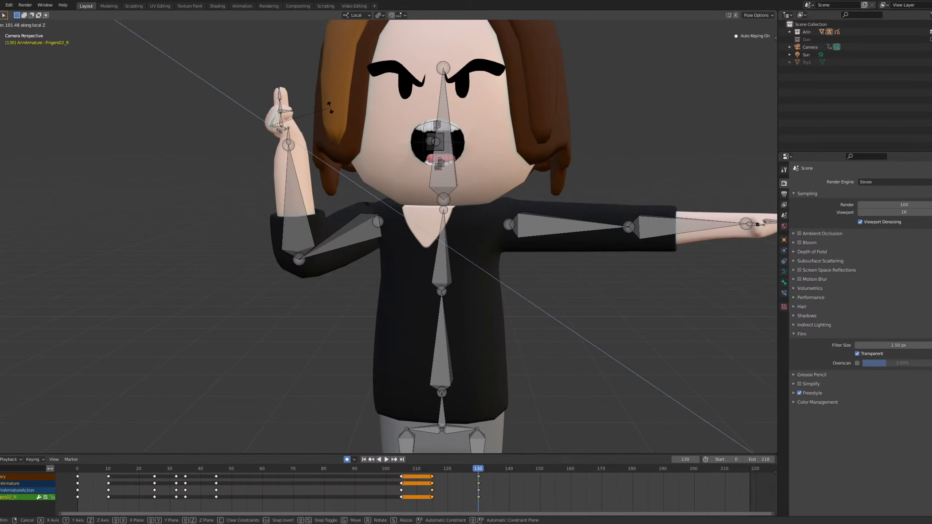
{"action": "left_click", "coordinate": [298, 36]}
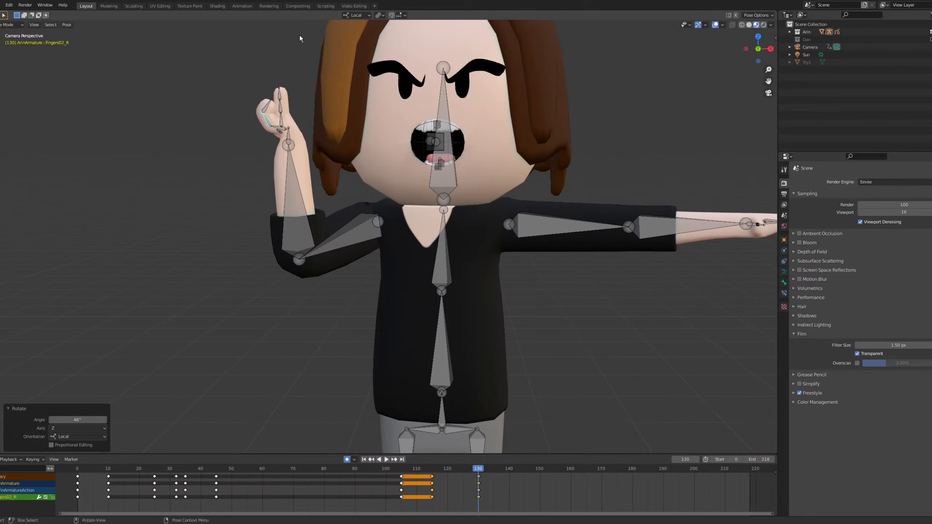
Rotate the pointer finger's base bone, Pointer01_R, -71.1° around its local Z axis.
{"action": "scroll", "coordinate": [322, 87], "scroll_direction": "up", "scroll_amount": 5}
{"action": "scroll", "coordinate": [331, 112], "scroll_direction": "up", "scroll_amount": 3}
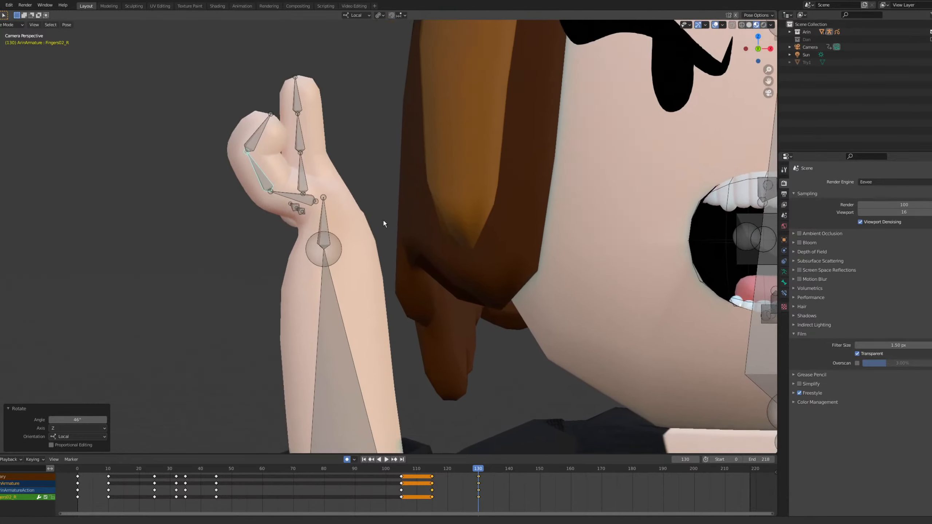
{"action": "middle_click_drag", "start_coordinate": [383, 220], "coordinate": [465, 251], "text": "shift"}
{"action": "scroll", "coordinate": [340, 217], "scroll_direction": "up", "scroll_amount": 4}
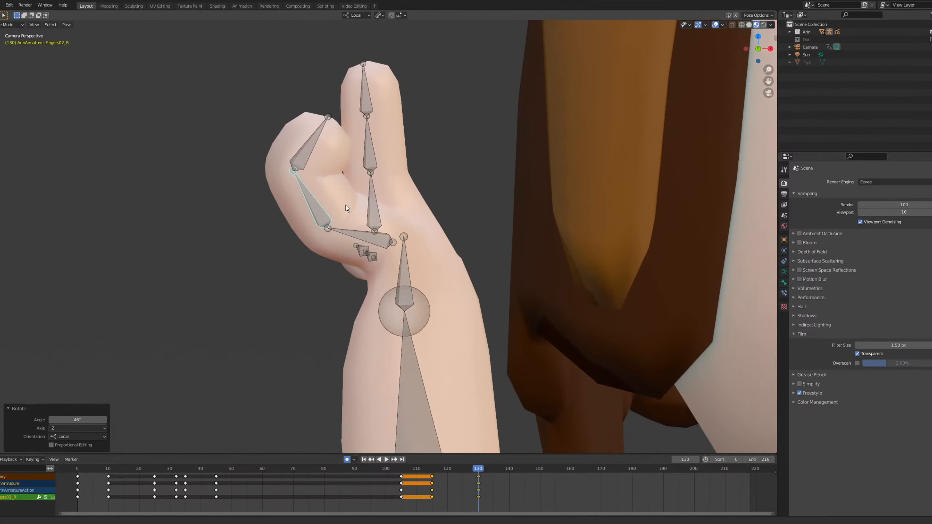
{"action": "left_click", "coordinate": [370, 231]}
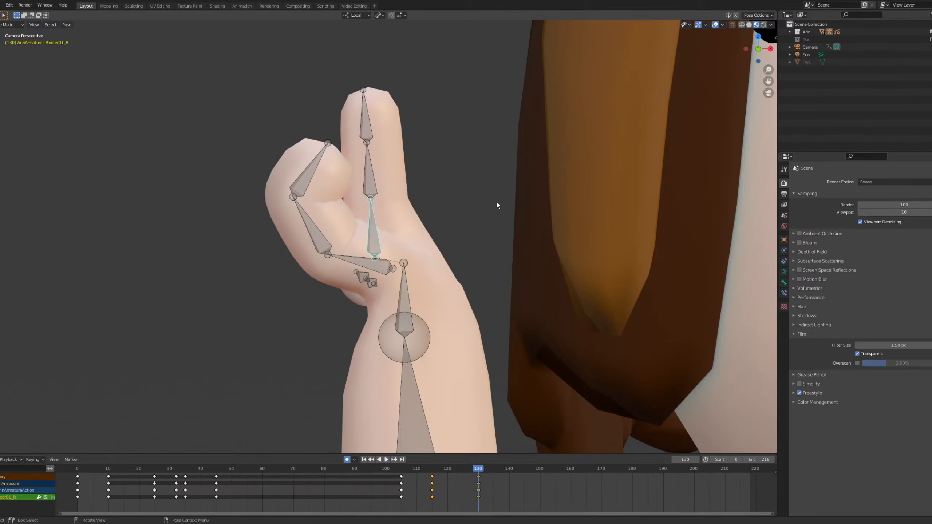
{"action": "key", "text": "r"}
{"action": "key", "text": "z"}
{"action": "left_click", "coordinate": [267, 217]}
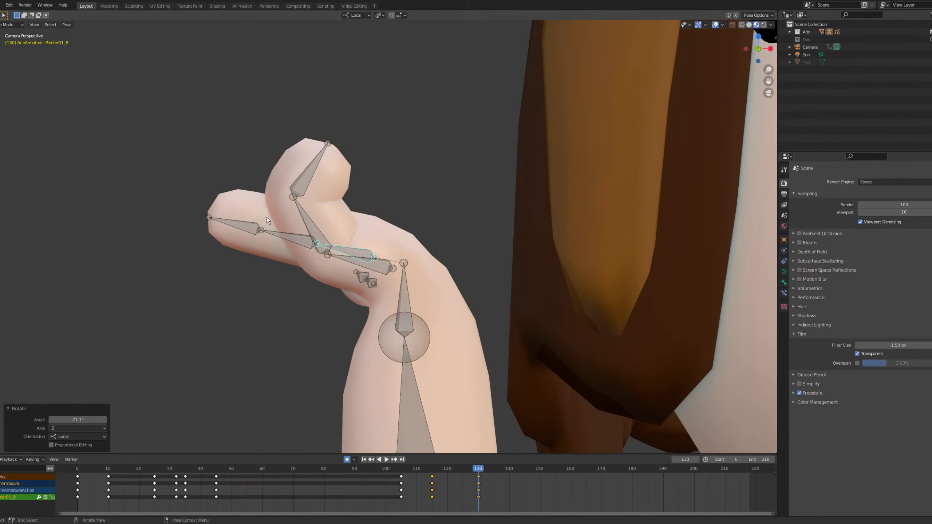
Curl the pointer finger by rotating Pointer02_R around its local Z axis and Pointer03_R 44.3° around its local Z axis.
{"action": "left_click", "coordinate": [288, 237]}
{"action": "key", "text": "r"}
{"action": "key", "text": "z"}
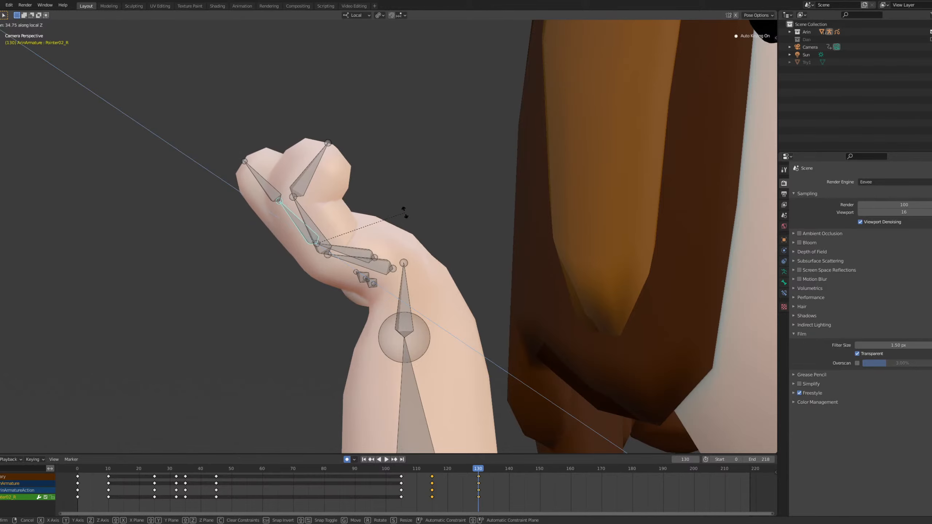
{"action": "left_click", "coordinate": [256, 172]}
{"action": "left_click", "coordinate": [255, 172]}
{"action": "key", "text": "r"}
{"action": "key", "text": "z"}
{"action": "left_click", "coordinate": [352, 181]}
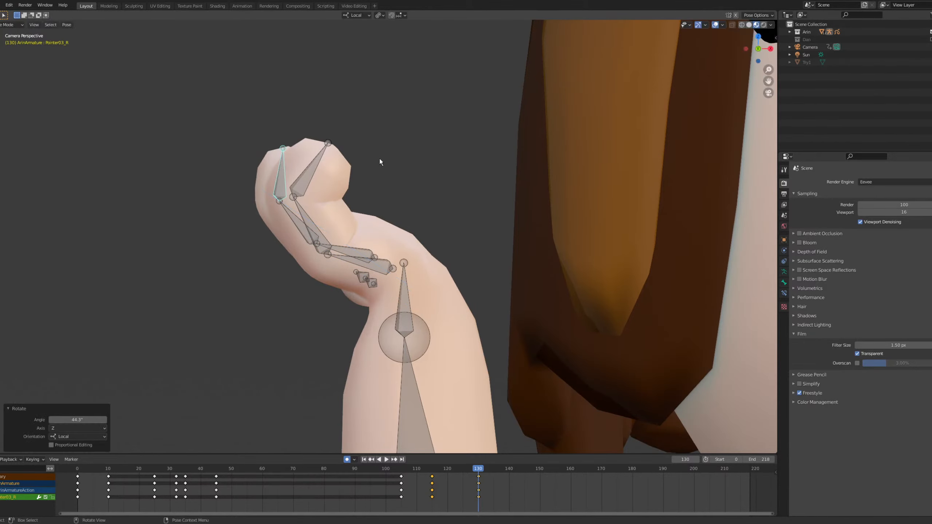
Tilt Hand_R -23.3° around its local Z axis so the palm leans away from the head.
{"action": "scroll", "coordinate": [404, 169], "scroll_direction": "down", "scroll_amount": 3}
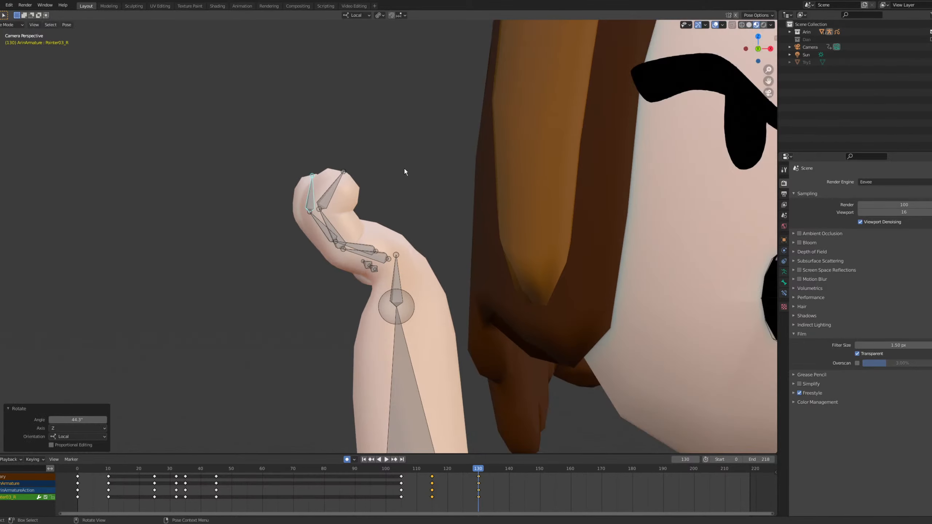
{"action": "scroll", "coordinate": [404, 169], "scroll_direction": "down", "scroll_amount": 2}
{"action": "left_click", "coordinate": [393, 264]}
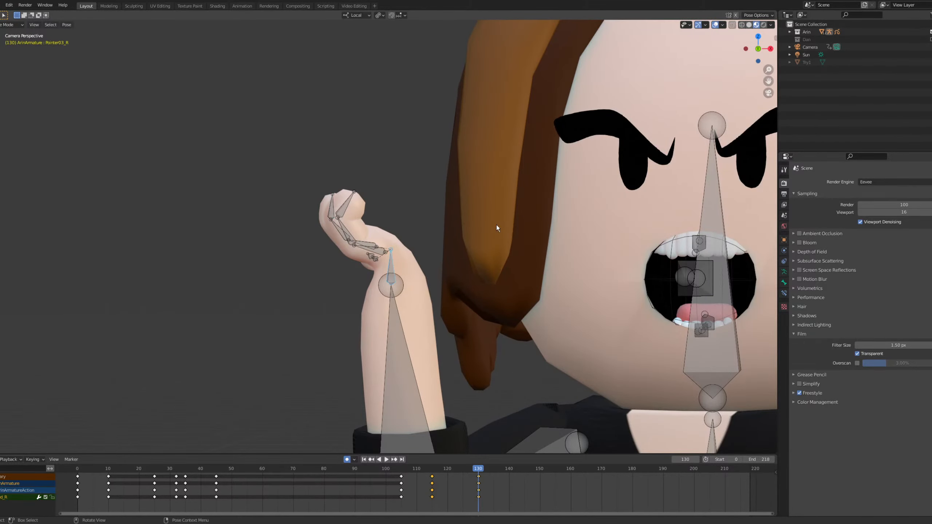
{"action": "key", "text": "r"}
{"action": "key", "text": "z"}
{"action": "left_click", "coordinate": [399, 124]}
{"action": "scroll", "coordinate": [400, 123], "scroll_direction": "up", "scroll_amount": 4}
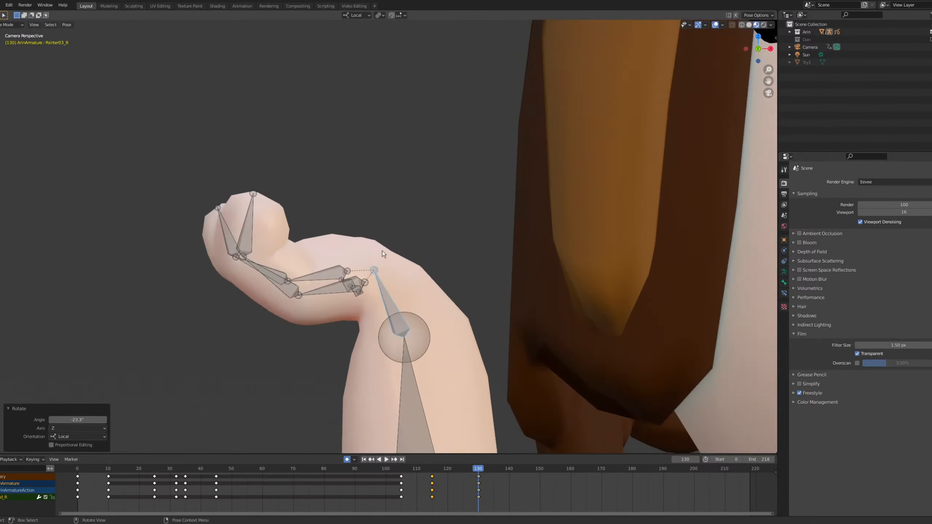
Select both right thumb bones, Thumb01_R and Thumb02_R, and rotate them about 57° around their local X axis.
{"action": "scroll", "coordinate": [399, 124], "scroll_direction": "down", "scroll_amount": 5}
{"action": "middle_click_drag", "start_coordinate": [393, 161], "coordinate": [373, 184]}
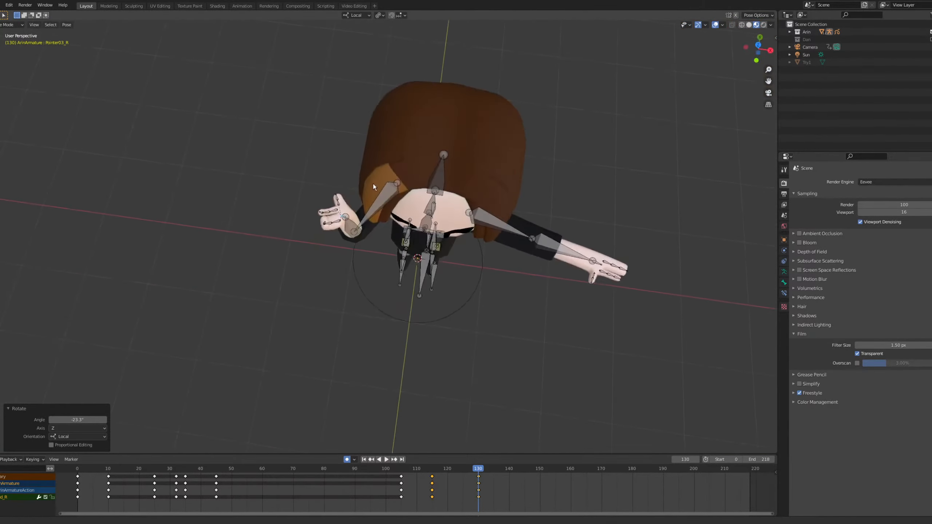
{"action": "scroll", "coordinate": [373, 184], "scroll_direction": "up", "scroll_amount": 5}
{"action": "left_click_drag", "start_coordinate": [253, 114], "coordinate": [288, 150]}
{"action": "key", "text": "KP_Decimal"}
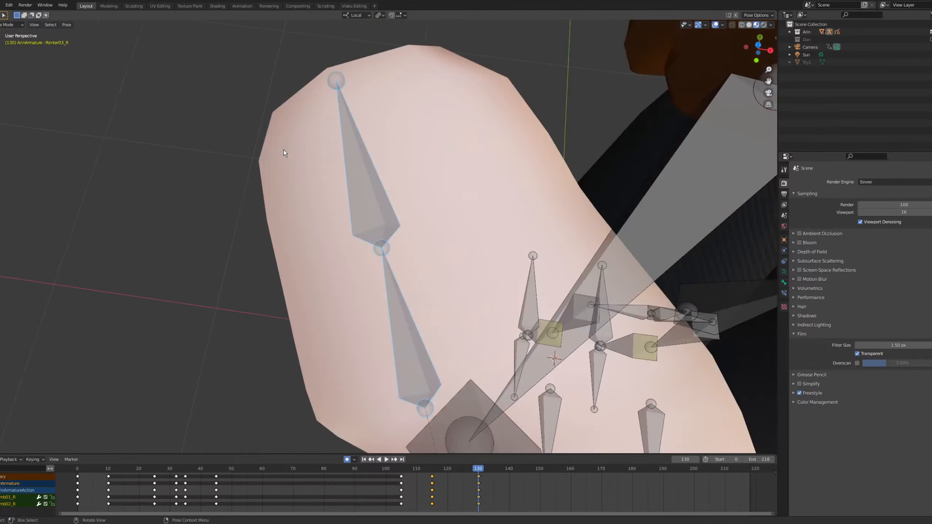
{"action": "scroll", "coordinate": [342, 214], "scroll_direction": "down", "scroll_amount": 6}
{"action": "middle_click_drag", "start_coordinate": [342, 214], "coordinate": [484, 189]}
{"action": "key", "text": "r"}
{"action": "key", "text": "x"}
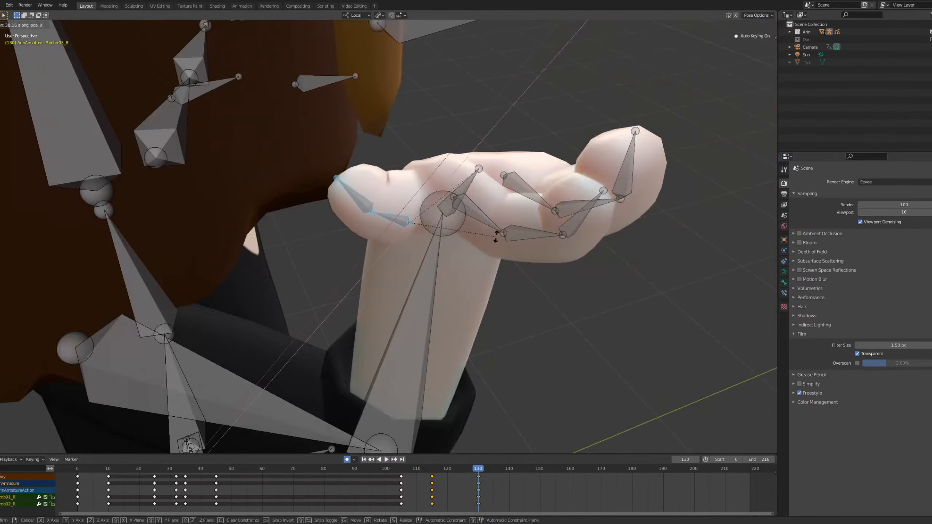
{"action": "left_click", "coordinate": [510, 294]}
Rotate Thumb01_R -34.5° in the front orthographic view so the thumb points more upward.
{"action": "scroll", "coordinate": [510, 262], "scroll_direction": "down", "scroll_amount": 2}
{"action": "middle_click_drag", "start_coordinate": [510, 262], "coordinate": [437, 261]}
{"action": "key", "text": "g"}
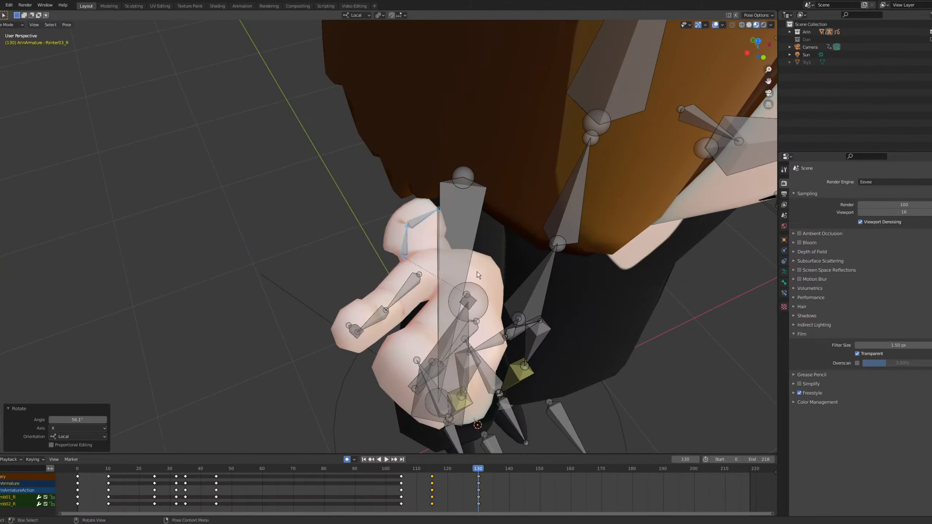
{"action": "left_click", "coordinate": [510, 244]}
{"action": "middle_click_drag", "start_coordinate": [510, 244], "coordinate": [337, 200]}
{"action": "key", "text": "grave"}
{"action": "key", "text": "Escape"}
{"action": "scroll", "coordinate": [403, 240], "scroll_direction": "up", "scroll_amount": 3}
{"action": "key", "text": "grave"}
{"action": "left_click", "coordinate": [395, 231]}
{"action": "key", "text": "grave"}
{"action": "left_click", "coordinate": [399, 243]}
{"action": "key", "text": "grave"}
{"action": "left_click", "coordinate": [434, 245]}
{"action": "left_click", "coordinate": [427, 243]}
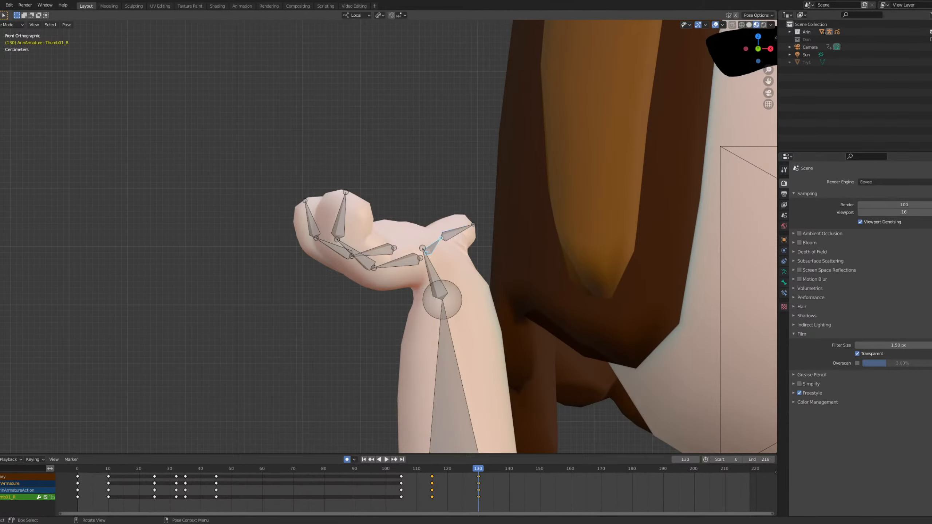
{"action": "key", "text": "r"}
{"action": "left_click", "coordinate": [493, 165]}
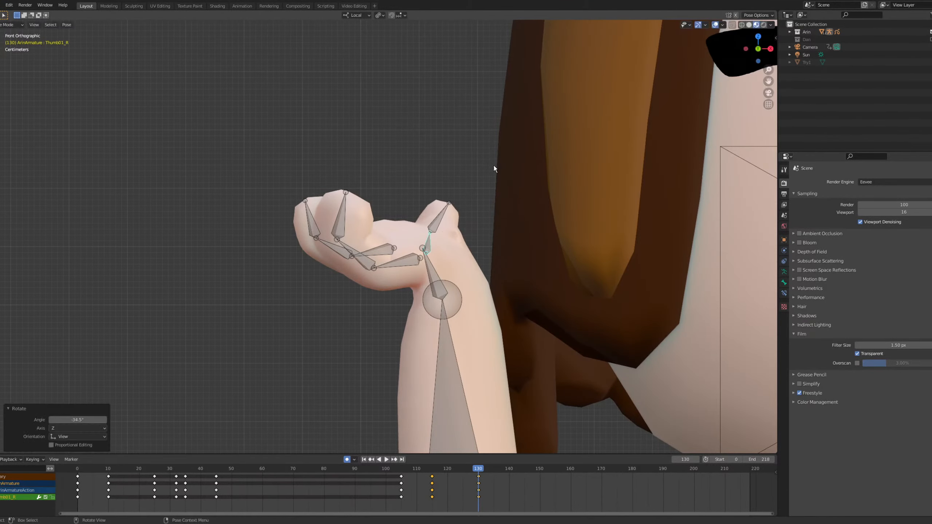
Scrub through the frames before 130 in the camera view to check the right arm's transition into its raised pose.
{"action": "scroll", "coordinate": [387, 170], "scroll_direction": "down", "scroll_amount": 8}
{"action": "middle_click_drag", "start_coordinate": [392, 205], "coordinate": [385, 158], "text": "shift"}
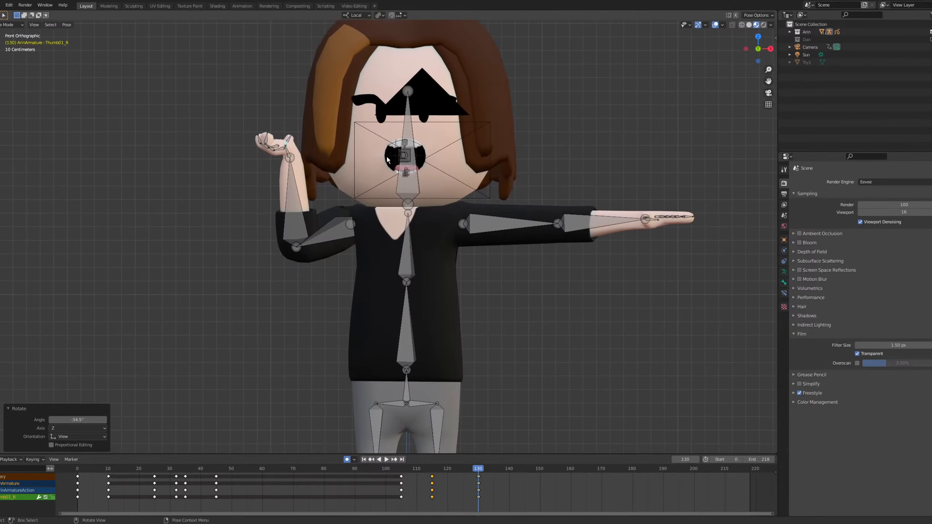
{"action": "key", "text": "KP_0"}
{"action": "scroll", "coordinate": [397, 155], "scroll_direction": "down", "scroll_amount": 5}
{"action": "scroll", "coordinate": [404, 141], "scroll_direction": "down", "scroll_amount": 6}
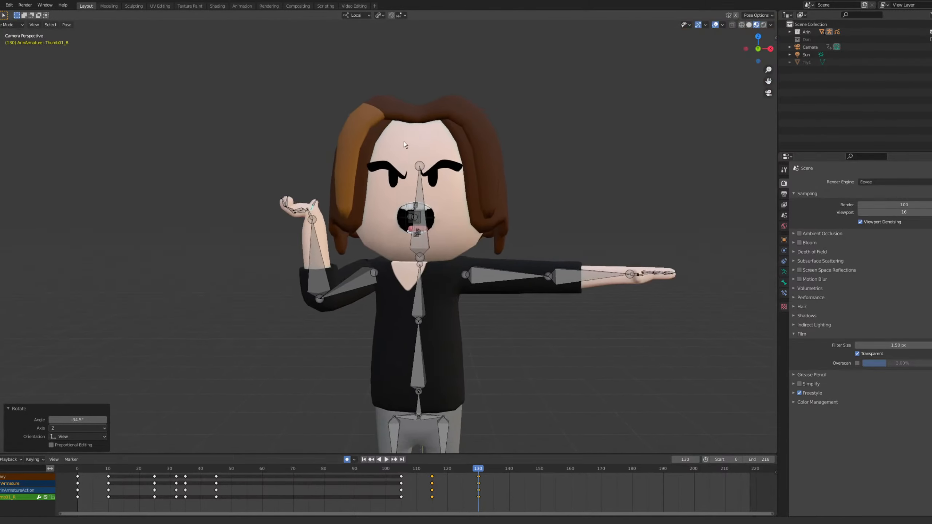
{"action": "mouse_move", "coordinate": [463, 464]}
{"action": "left_mouse_down"}
{"action": "mouse_move", "coordinate": [435, 472]}
{"action": "mouse_move", "coordinate": [459, 463]}
{"action": "mouse_move", "coordinate": [478, 471]}
{"action": "left_mouse_up"}
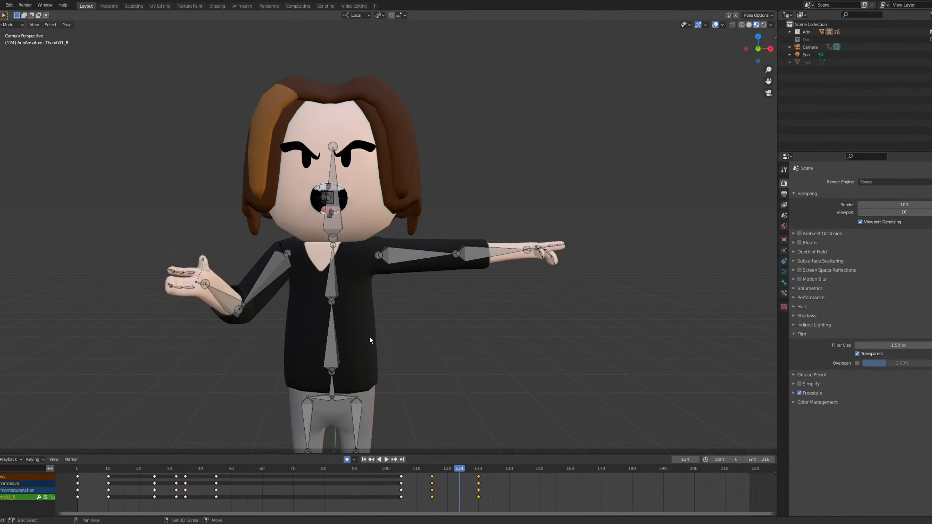
Select the left upper arm bone, Bicep_L, at frame 130 and rotate it 61.1° around its local X axis.
{"action": "left_click", "coordinate": [391, 247]}
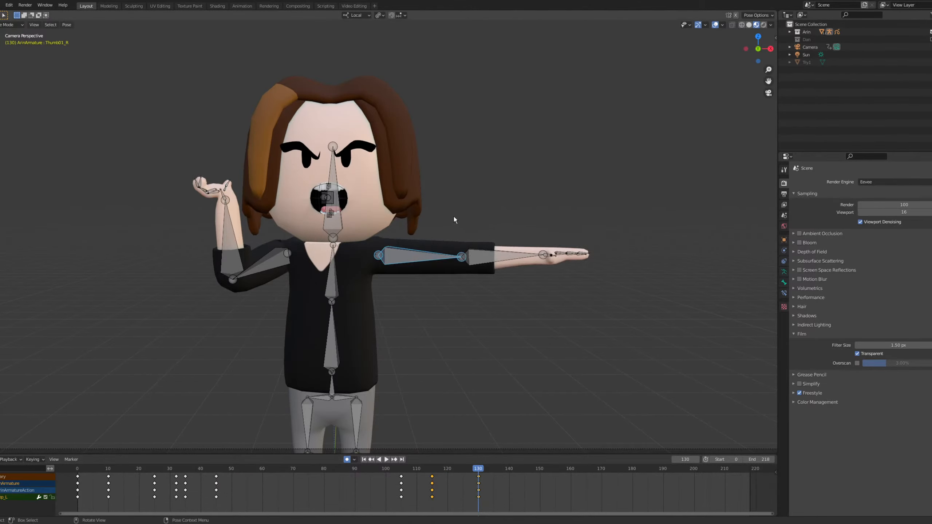
{"action": "key", "text": "r"}
{"action": "right_click", "coordinate": [434, 256]}
{"action": "scroll", "coordinate": [429, 254], "scroll_direction": "up", "scroll_amount": 1}
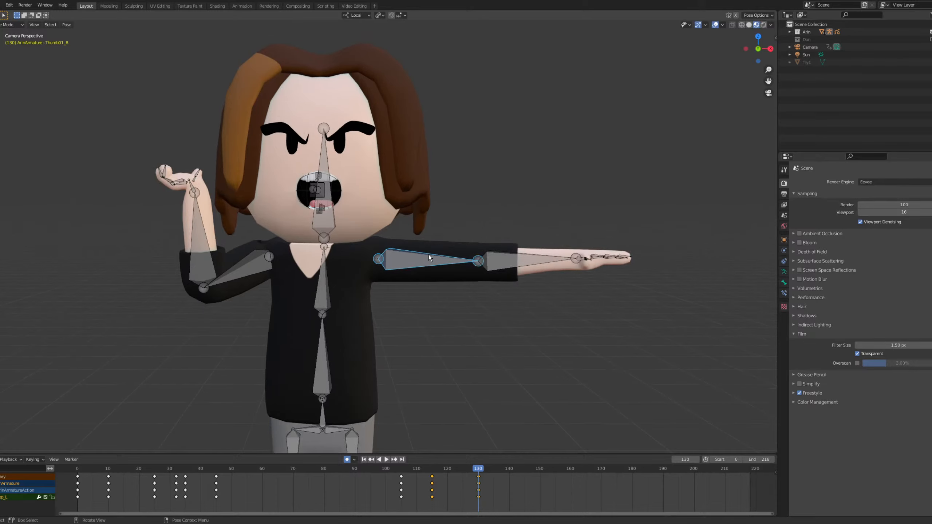
{"action": "scroll", "coordinate": [428, 255], "scroll_direction": "up", "scroll_amount": 1}
{"action": "middle_click_drag", "start_coordinate": [430, 260], "coordinate": [374, 221], "text": "shift"}
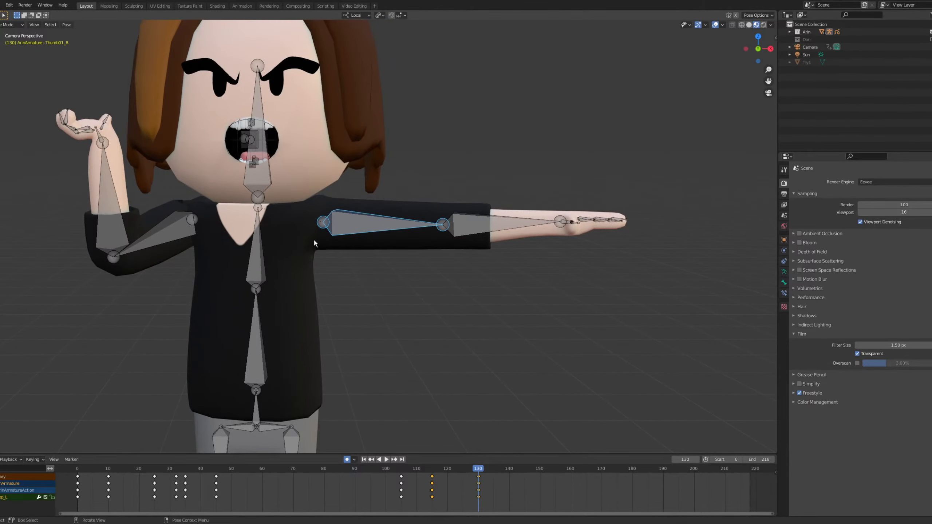
{"action": "middle_click_drag", "start_coordinate": [313, 239], "coordinate": [415, 289], "text": "shift"}
{"action": "mouse_move", "coordinate": [286, 300]}
{"action": "middle_mouse_down", "text": "shift"}
{"action": "mouse_move", "coordinate": [349, 273]}
{"action": "mouse_move", "coordinate": [277, 303]}
{"action": "middle_mouse_up", "text": "shift"}
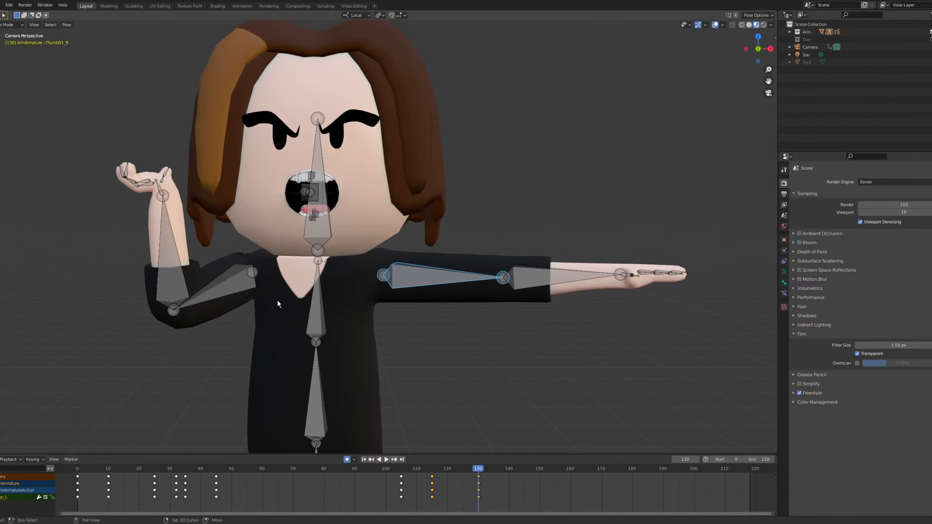
{"action": "key", "text": "r"}
{"action": "key", "text": "z"}
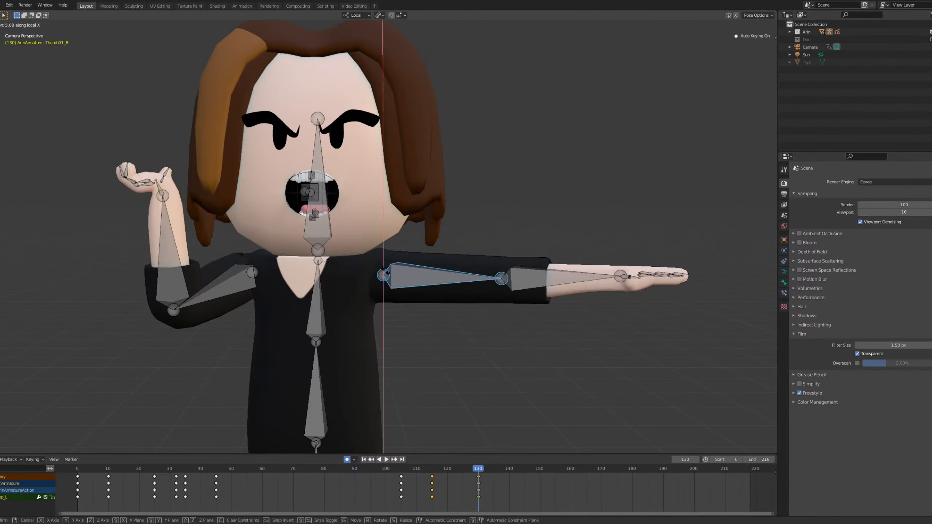
{"action": "right_click", "coordinate": [445, 221]}
{"action": "key", "text": "r"}
{"action": "key", "text": "x"}
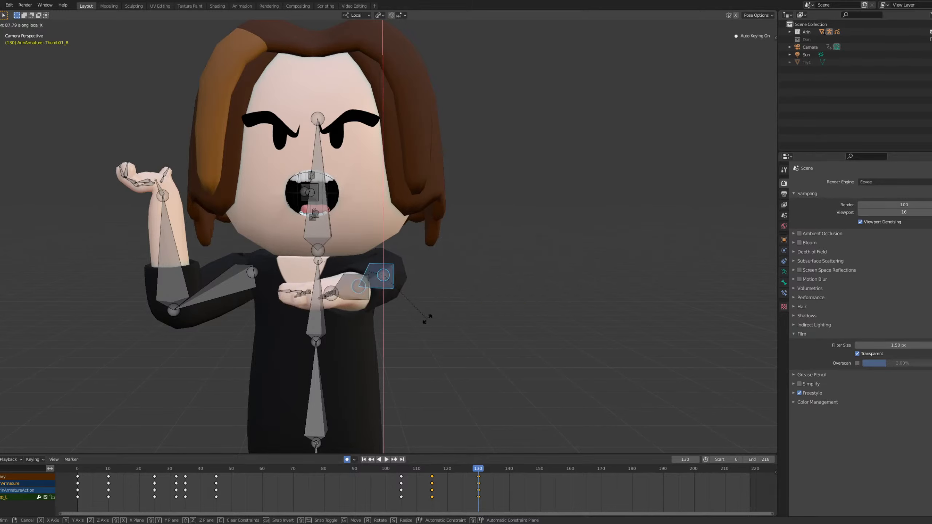
{"action": "left_click", "coordinate": [456, 258]}
Twist Bicep_L around its local Y axis until the thumb points up and rotate it -15° in the right orthographic view.
{"action": "key", "text": "r"}
{"action": "key", "text": "y"}
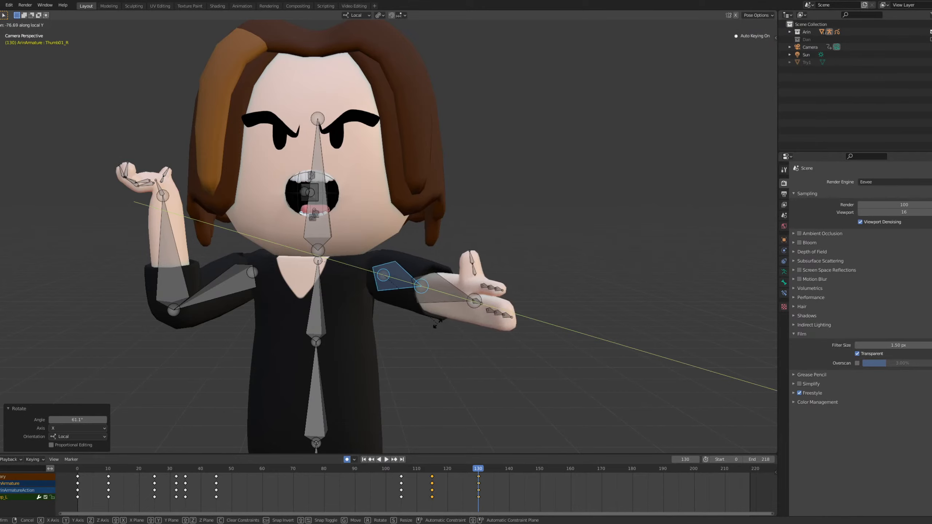
{"action": "left_click", "coordinate": [429, 291]}
{"action": "left_click", "coordinate": [445, 303]}
{"action": "key", "text": "KP_3"}
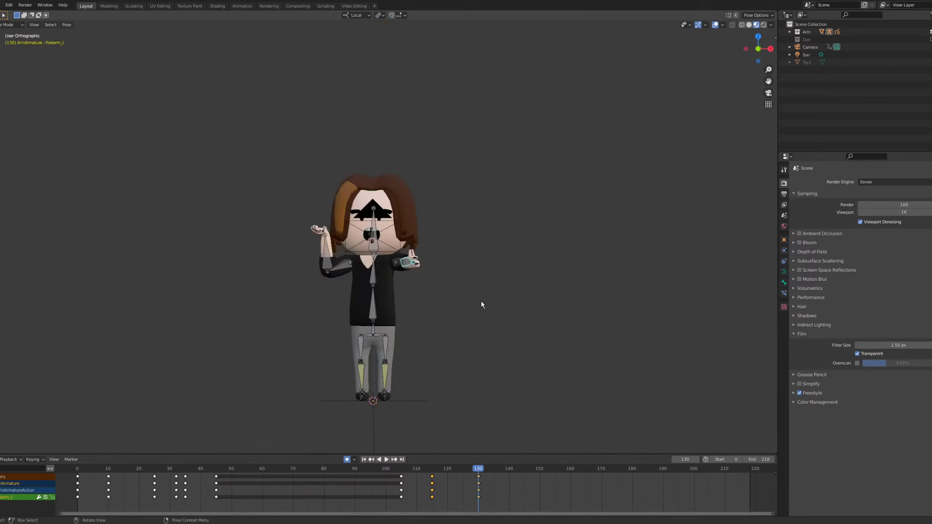
{"action": "left_click", "coordinate": [319, 213]}
{"action": "key", "text": "r"}
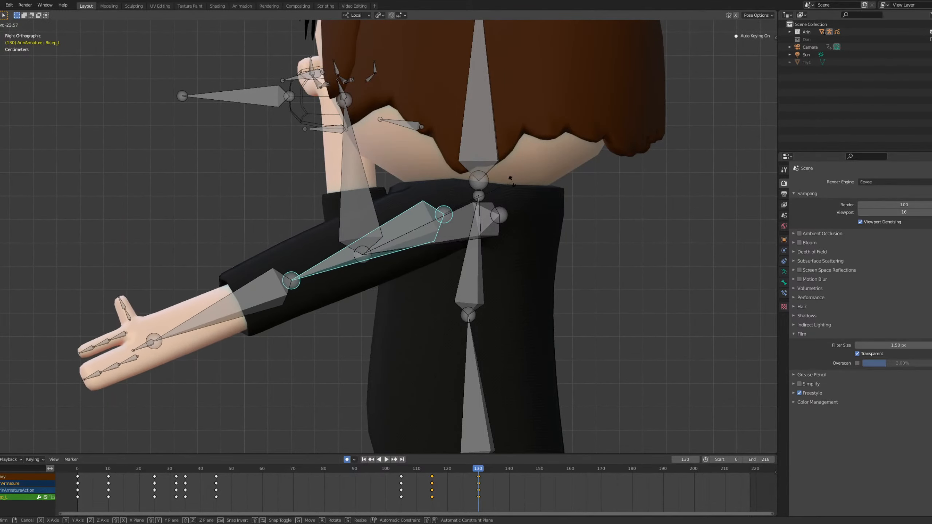
{"action": "left_click", "coordinate": [317, 221]}
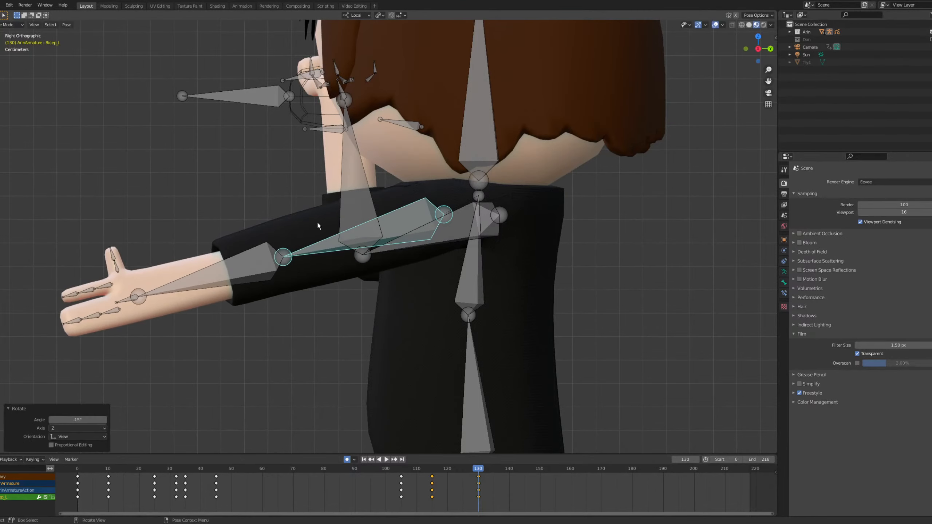
Bend the left forearm bone upward by 98.4° around its local X axis.
{"action": "left_click", "coordinate": [235, 281]}
{"action": "key", "text": "r"}
{"action": "key", "text": "z"}
{"action": "key", "text": "z"}
{"action": "key", "text": "x"}
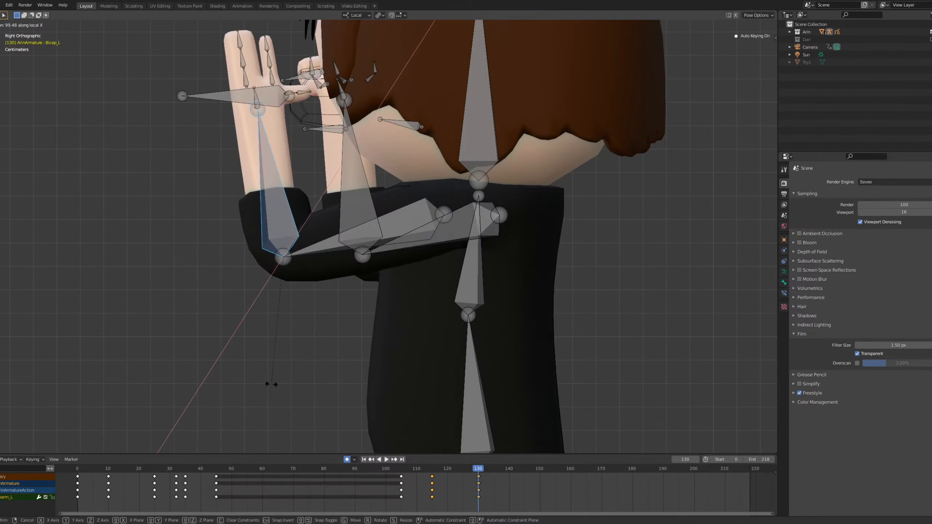
{"action": "left_click", "coordinate": [277, 367]}
In the camera view, rotate Hand_L 73.7° around its local Z axis so the hand bends back away from the face.
{"action": "key", "text": "grave"}
{"action": "left_click", "coordinate": [226, 394]}
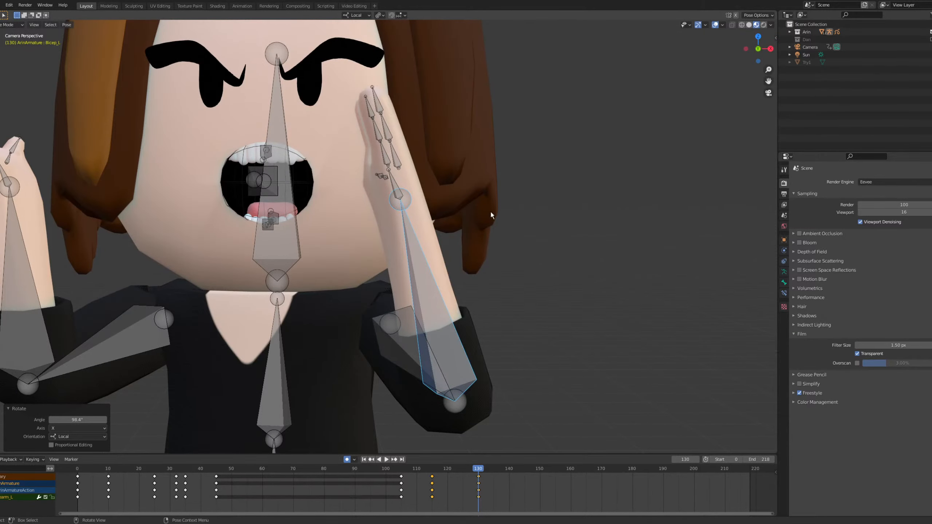
{"action": "scroll", "coordinate": [495, 172], "scroll_direction": "down", "scroll_amount": 1}
{"action": "middle_click_drag", "start_coordinate": [495, 172], "coordinate": [512, 204], "text": "shift"}
{"action": "scroll", "coordinate": [497, 209], "scroll_direction": "up", "scroll_amount": 1}
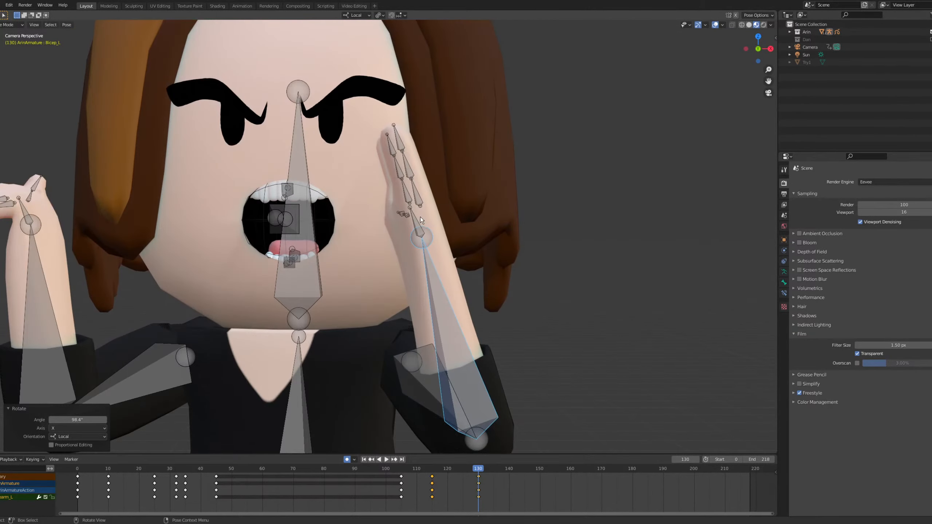
{"action": "left_click", "coordinate": [418, 226]}
{"action": "key", "text": "r"}
{"action": "key", "text": "x"}
{"action": "right_click", "coordinate": [505, 200]}
{"action": "key", "text": "r"}
{"action": "key", "text": "z"}
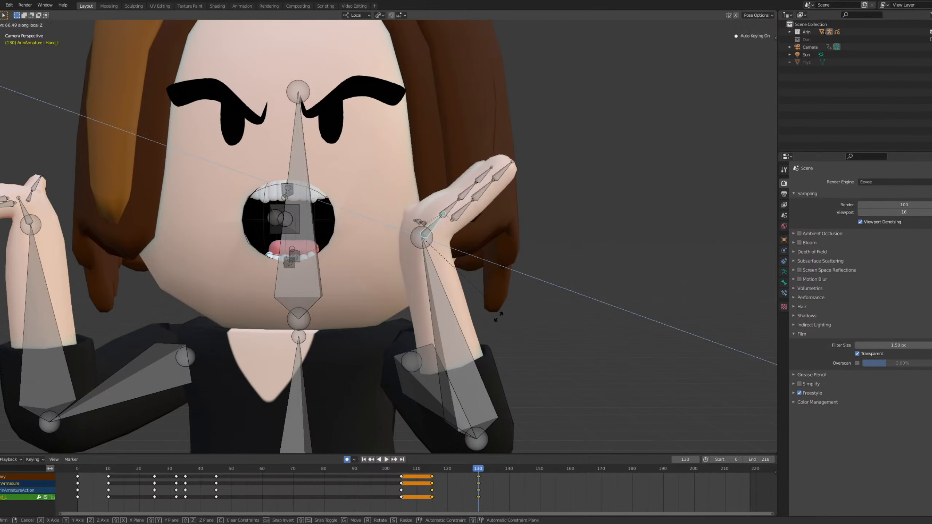
{"action": "left_click", "coordinate": [481, 311]}
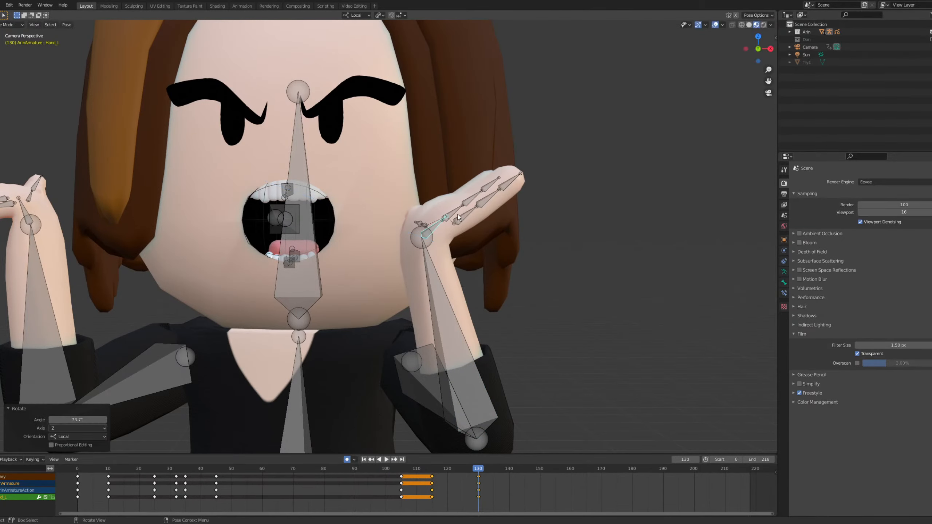
Rotate the base finger bones of the left hand 25° around their local Z axes.
{"action": "left_click", "coordinate": [453, 211]}
{"action": "key", "text": "r"}
{"action": "key", "text": "z"}
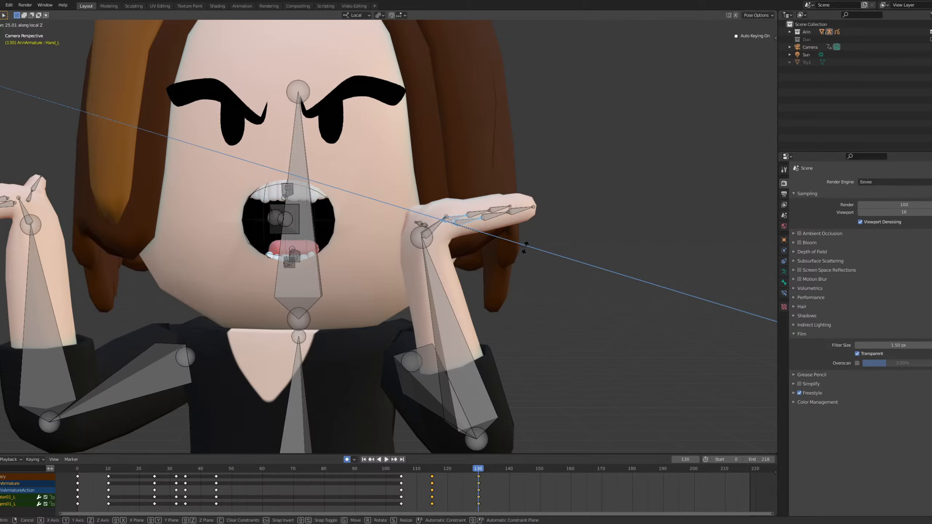
{"action": "left_click", "coordinate": [525, 247]}
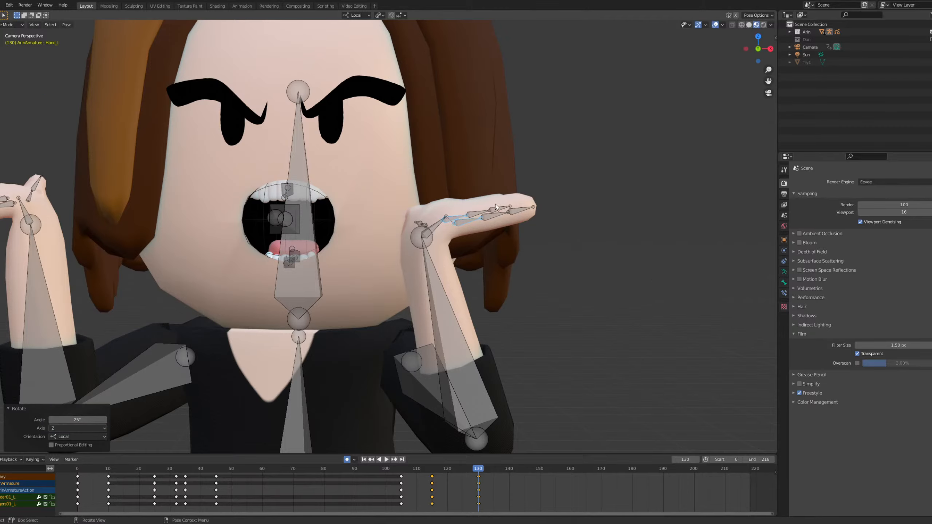
Curl the outer finger bones of the left hand by -50.8° around their local Z axes.
{"action": "left_click_drag", "start_coordinate": [508, 219], "coordinate": [510, 219]}
{"action": "key", "text": "r"}
{"action": "key", "text": "z"}
{"action": "key", "text": "z"}
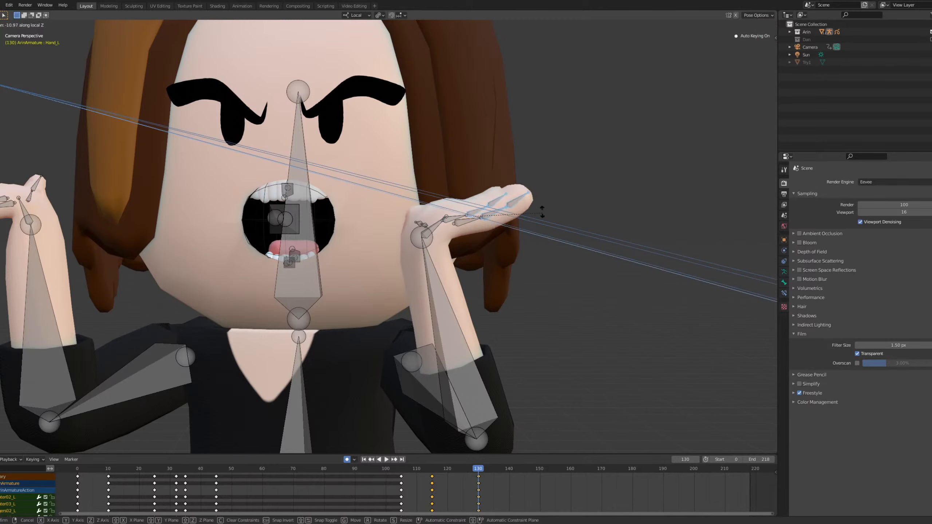
{"action": "left_click", "coordinate": [535, 161]}
Select both left thumb bones and rotate them 61.2° around their local X axes.
{"action": "key", "text": "KP_0"}
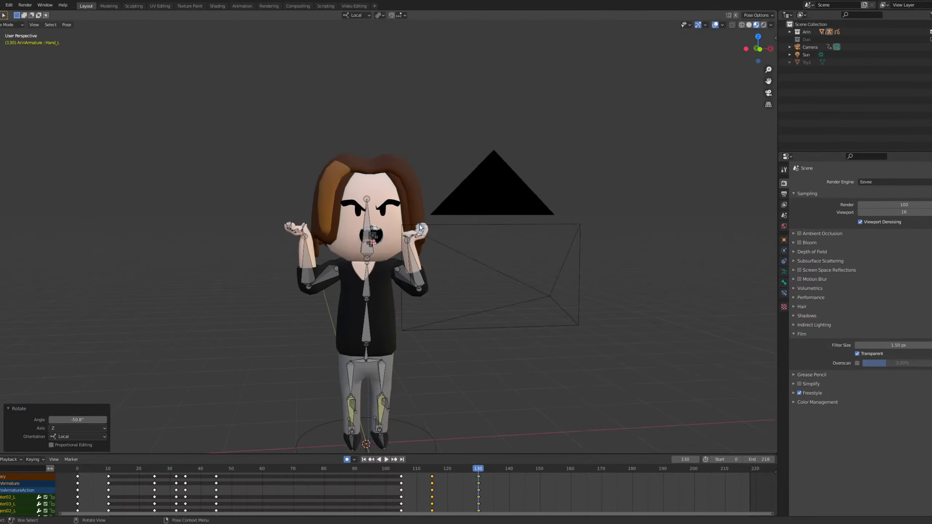
{"action": "key", "text": "KP_0"}
{"action": "scroll", "coordinate": [437, 222], "scroll_direction": "up", "scroll_amount": 5}
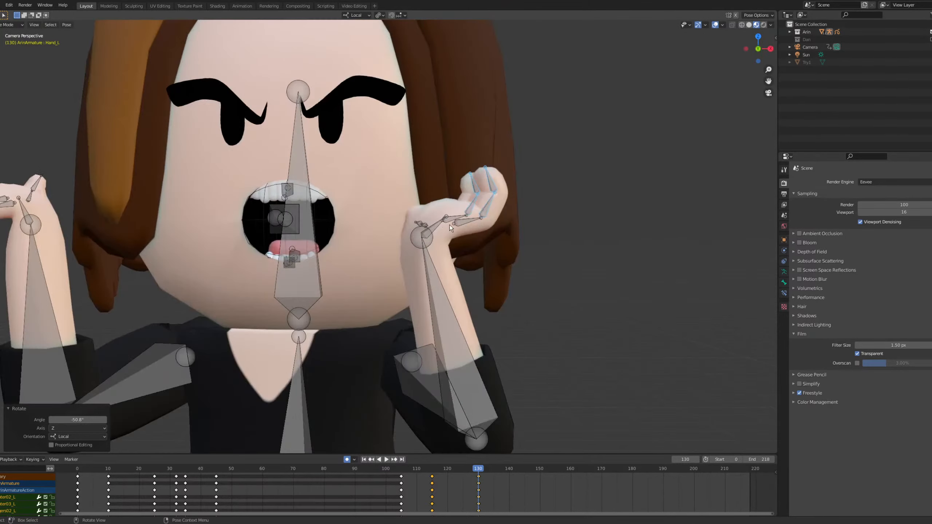
{"action": "scroll", "coordinate": [492, 213], "scroll_direction": "up", "scroll_amount": 4}
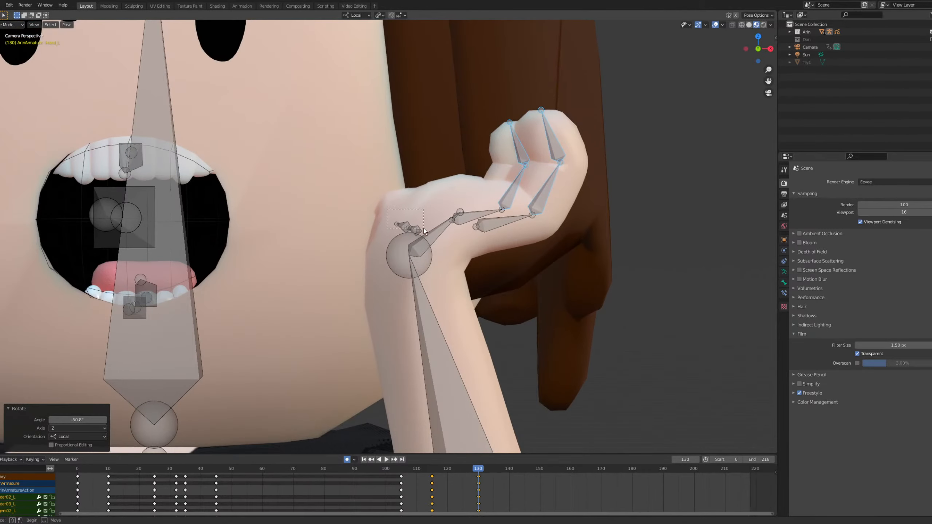
{"action": "left_click", "coordinate": [412, 229]}
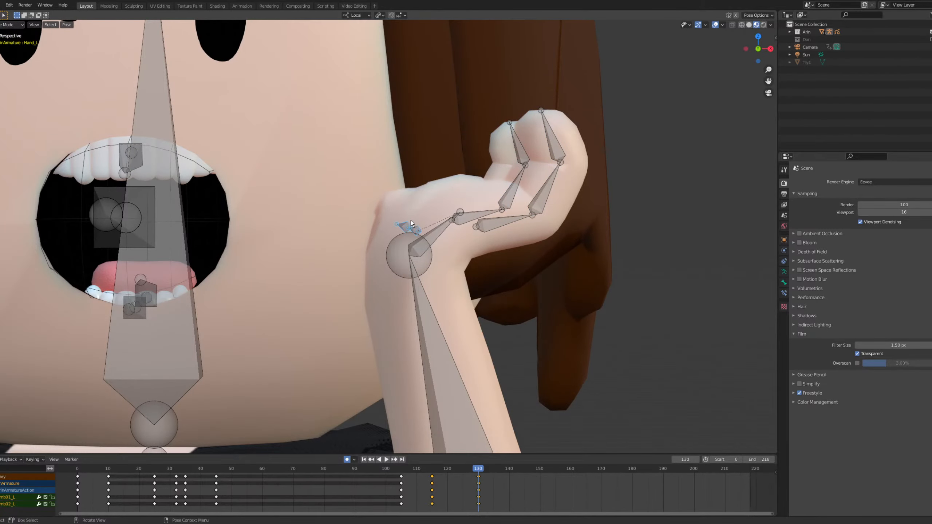
{"action": "key", "text": "r"}
{"action": "key", "text": "x"}
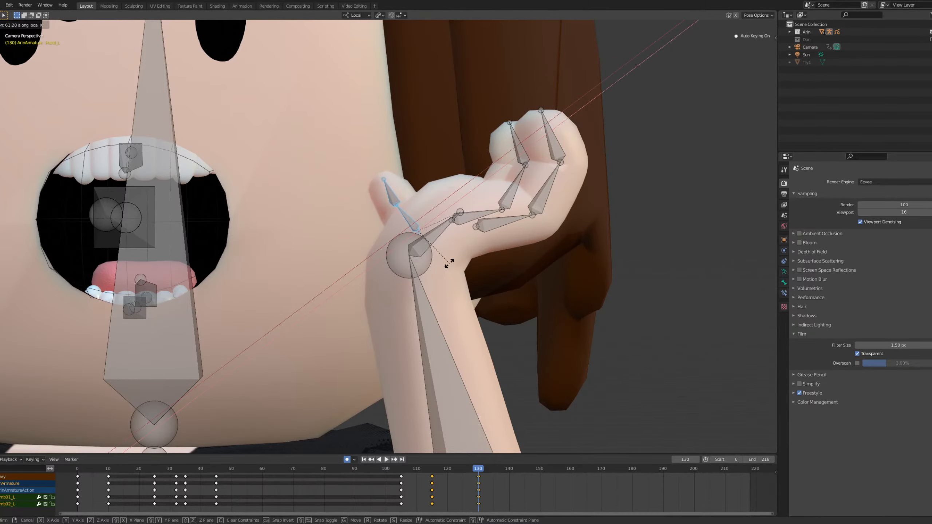
{"action": "left_click", "coordinate": [449, 263]}
{"action": "key", "text": "KP_0"}
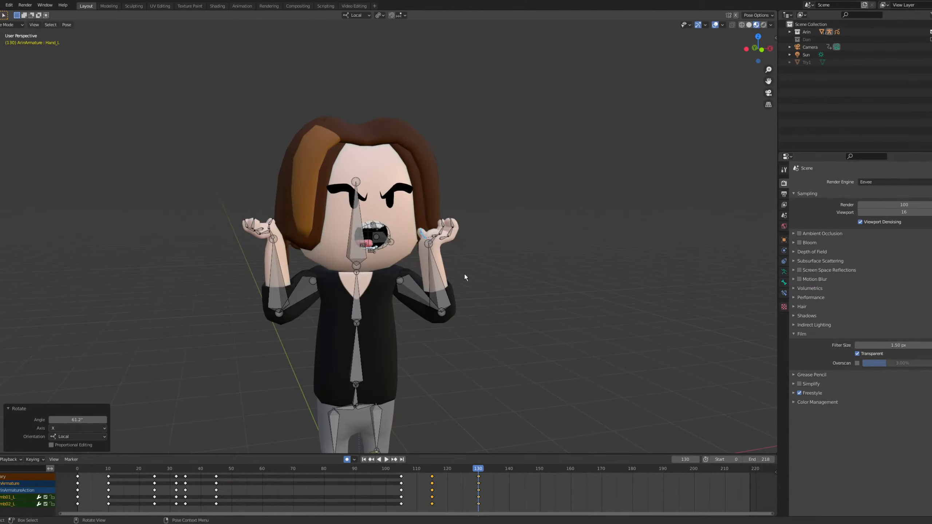
{"action": "key", "text": "KP_Decimal"}
{"action": "scroll", "coordinate": [437, 241], "scroll_direction": "down", "scroll_amount": 8}
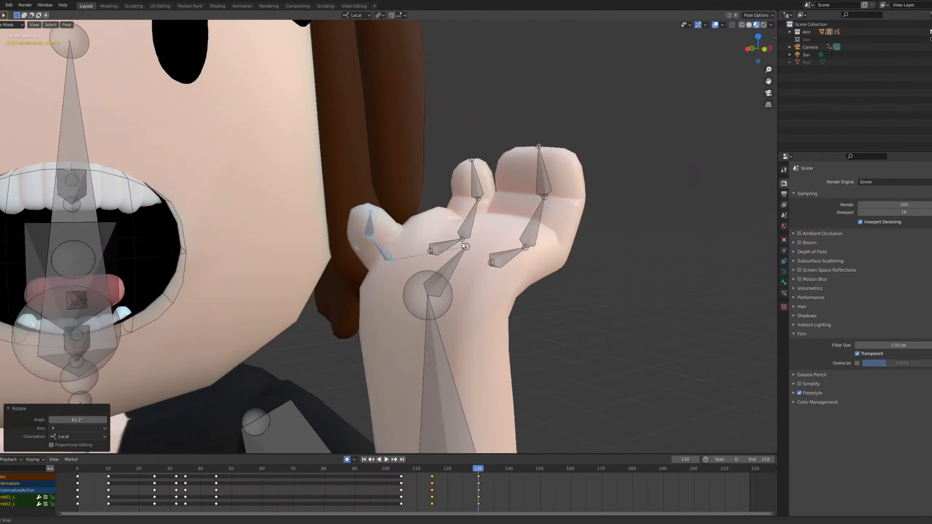
{"action": "middle_click_drag", "start_coordinate": [437, 241], "coordinate": [498, 198]}
{"action": "key", "text": "r"}
{"action": "key", "text": "y"}
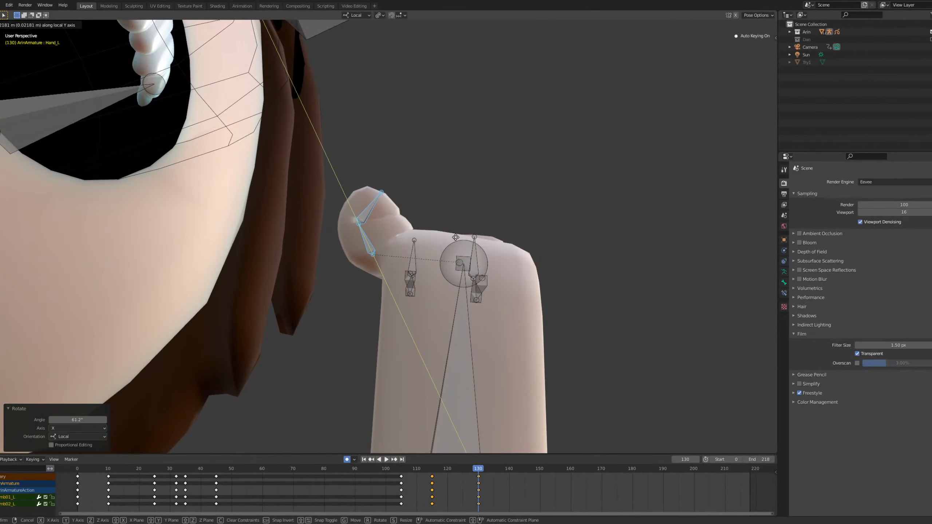
{"action": "right_click", "coordinate": [465, 256]}
{"action": "key", "text": "KP_0"}
Move the left thumb bones about 0.033 m upward in the camera view.
{"action": "scroll", "coordinate": [462, 258], "scroll_direction": "up", "scroll_amount": 6}
{"action": "key", "text": "g"}
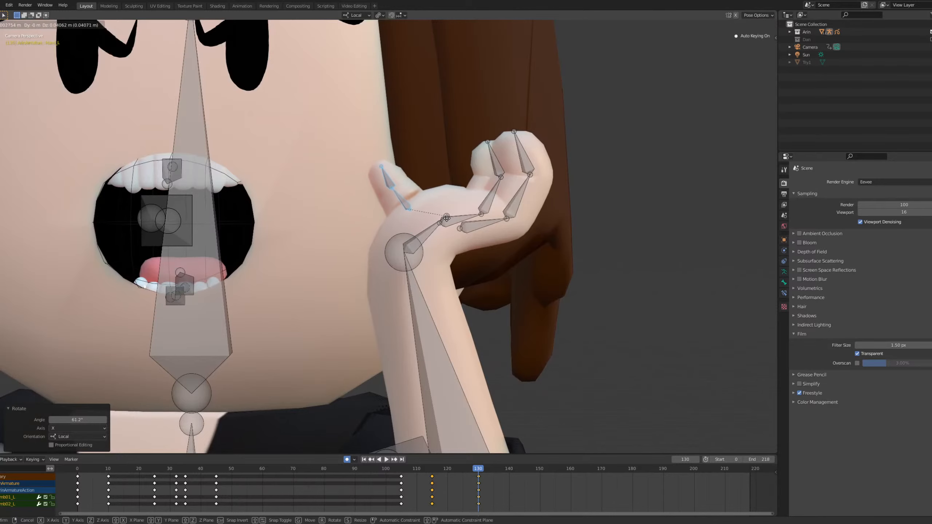
{"action": "left_click", "coordinate": [440, 225]}
{"action": "scroll", "coordinate": [439, 226], "scroll_direction": "down", "scroll_amount": 6}
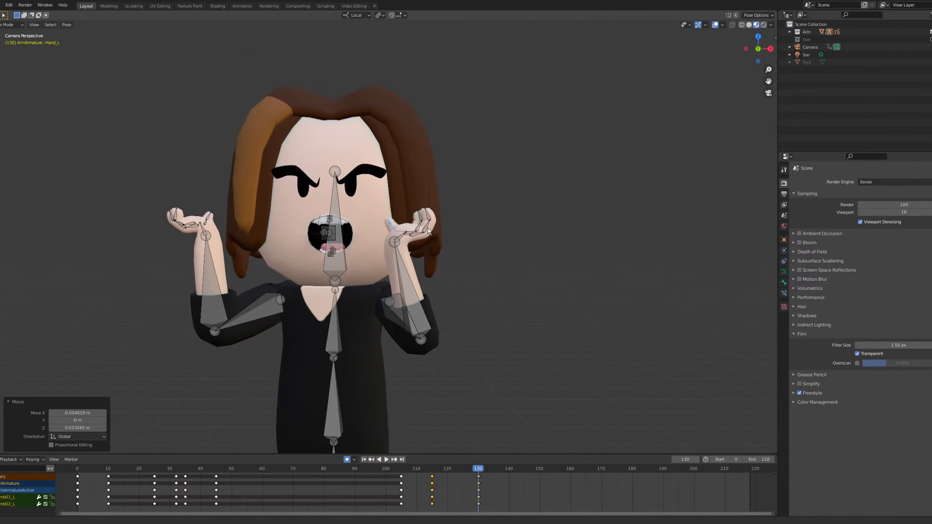
{"action": "key", "text": "r"}
{"action": "key", "text": "y"}
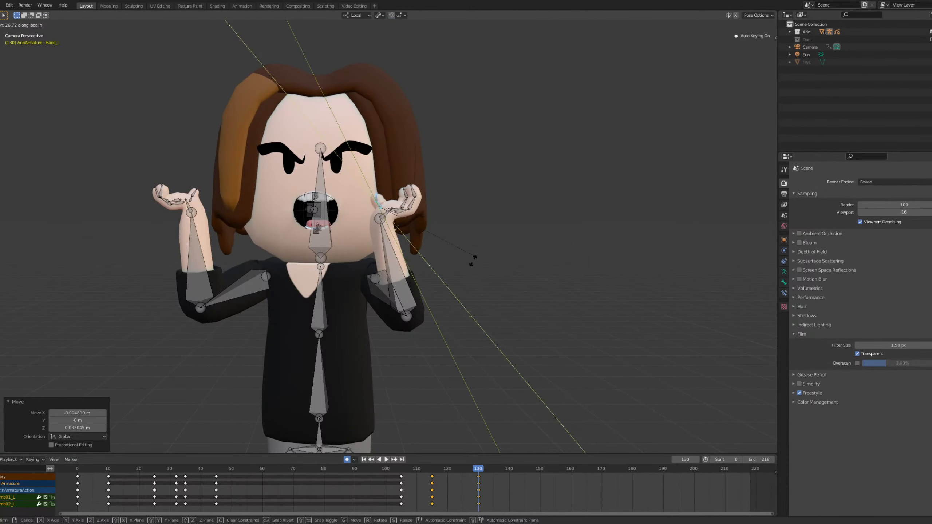
{"action": "key", "text": "Escape"}
Select Bicep_L and rotate it around its local Y axis so the raised left forearm swings outward from the face.
{"action": "left_click", "coordinate": [384, 292]}
{"action": "key", "text": "r"}
{"action": "key", "text": "y"}
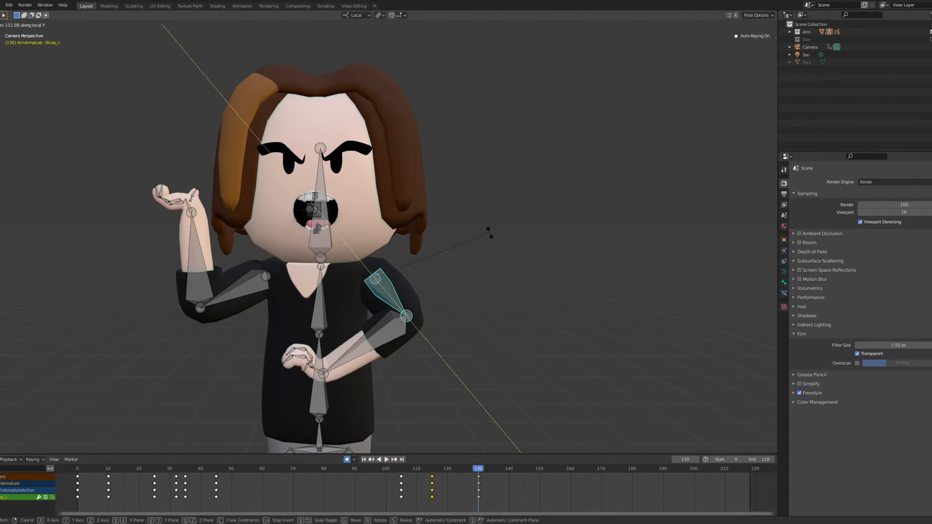
{"action": "right_click", "coordinate": [488, 230]}
{"action": "key", "text": "r"}
{"action": "key", "text": "y"}
{"action": "left_click", "coordinate": [533, 280]}
Rotate Bicep_L around its local Z axis to move the left elbow farther from the torso.
{"action": "key", "text": "r"}
{"action": "key", "text": "x"}
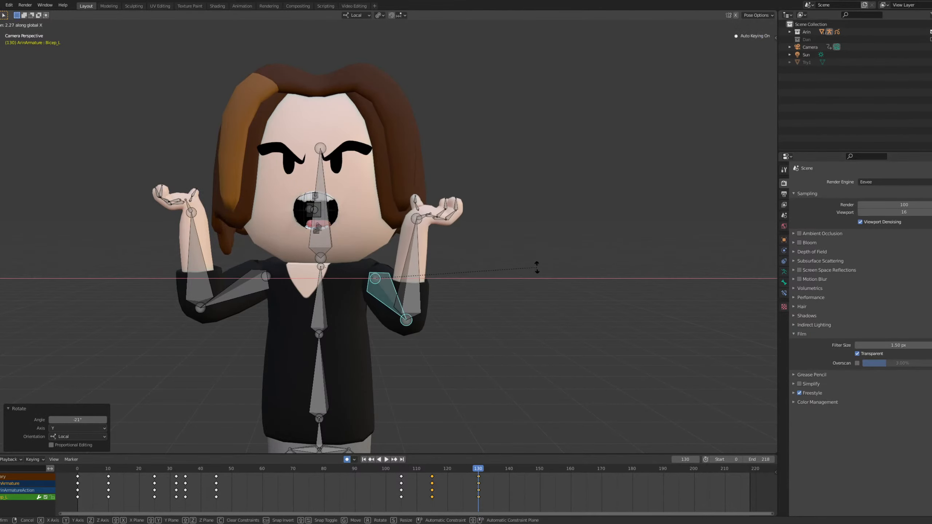
{"action": "key", "text": "z"}
{"action": "key", "text": "z"}
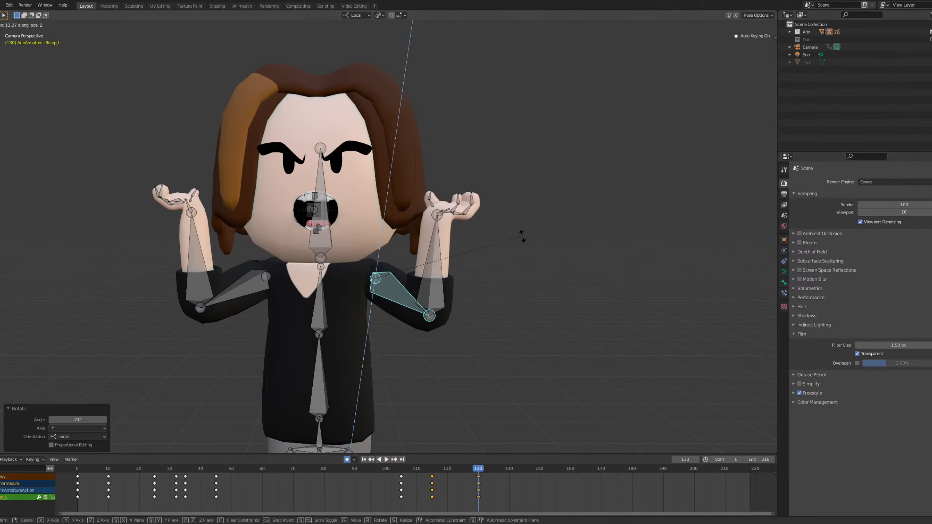
{"action": "left_click", "coordinate": [455, 227]}
Reset the rotation of the two torso bones and the head bone so the character faces straight ahead.
{"action": "scroll", "coordinate": [469, 239], "scroll_direction": "up", "scroll_amount": 1}
{"action": "left_click", "coordinate": [333, 353]}
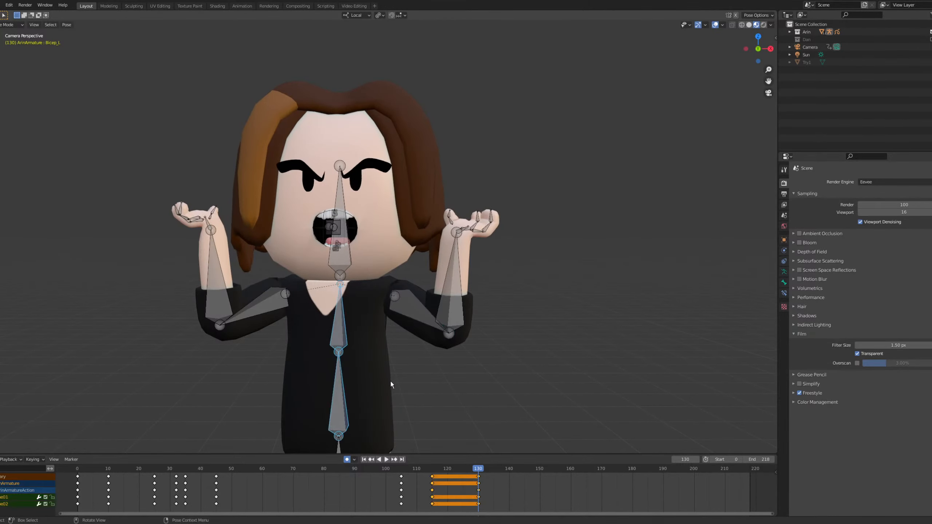
{"action": "key", "text": "F3"}
{"action": "key", "text": "Return"}
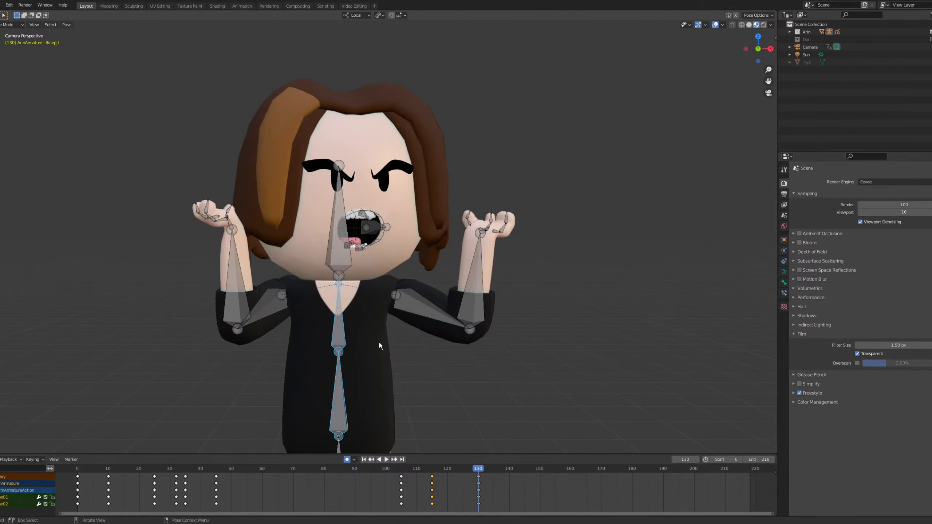
{"action": "left_click", "coordinate": [337, 275]}
{"action": "key", "text": "F3"}
{"action": "key", "text": "Return"}
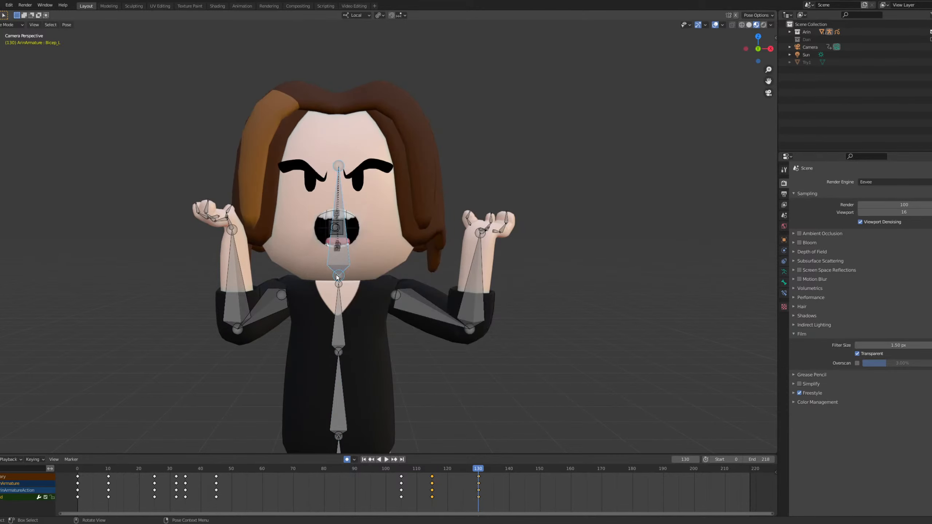
Play back and scrub the transition from the pointing pose at frame 115 to the raised-arms pose at frame 130.
{"action": "left_click", "coordinate": [421, 468]}
{"action": "key", "text": "space"}
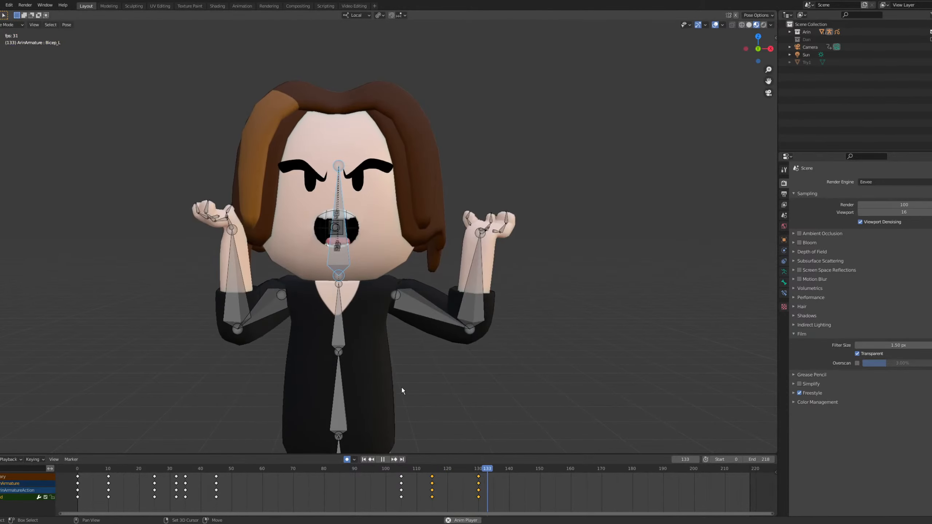
{"action": "key", "text": "space"}
{"action": "left_click", "coordinate": [418, 469]}
{"action": "key", "text": "space"}
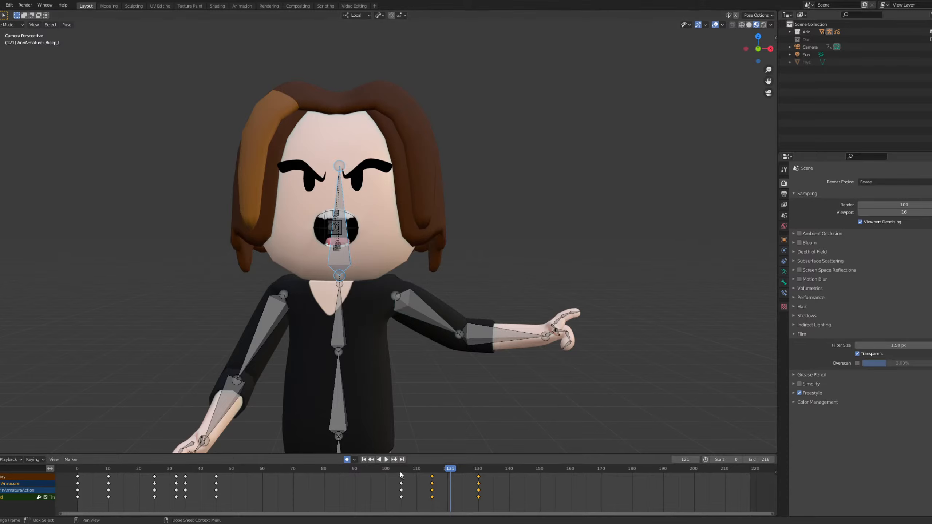
{"action": "left_click_drag", "start_coordinate": [401, 472], "coordinate": [444, 471]}
{"action": "key", "text": "space"}
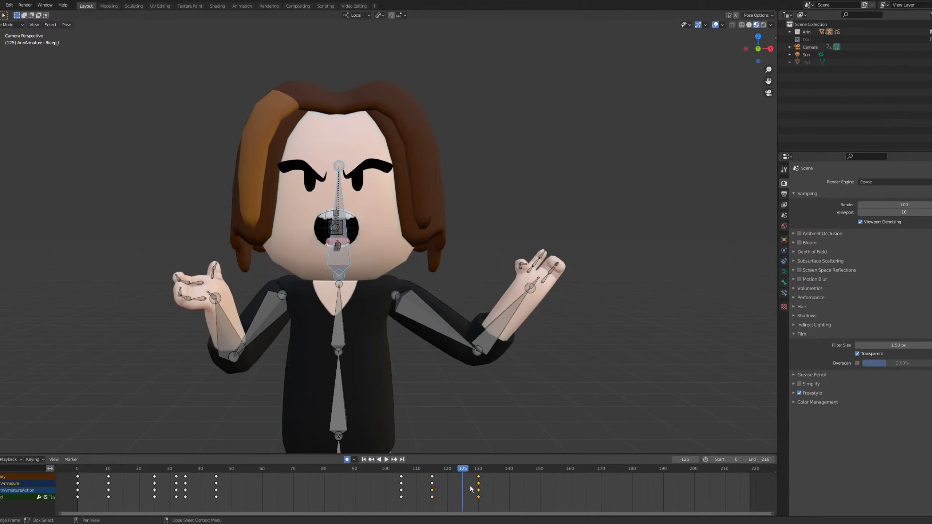
Select all bones and move their keyframes from frame 130 to frame 135.
{"action": "key", "text": "a"}
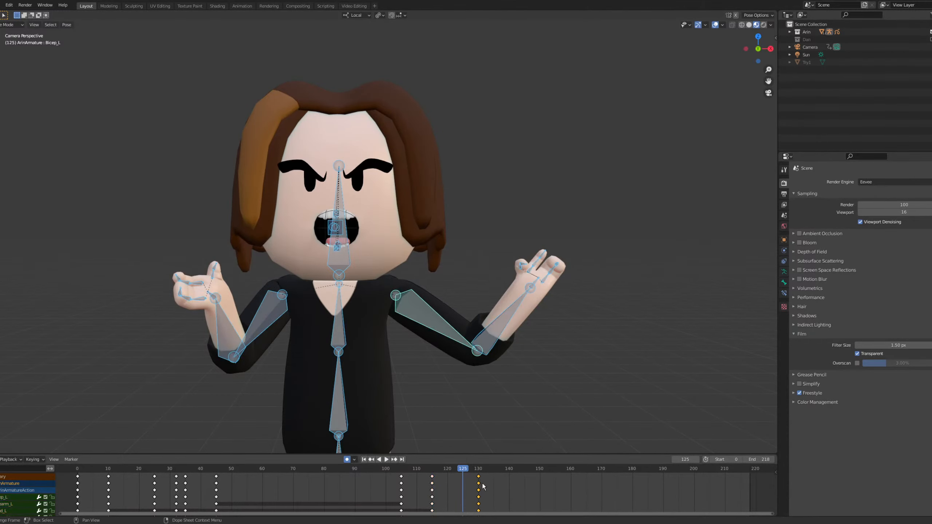
{"action": "mouse_move", "coordinate": [482, 484]}
{"action": "left_mouse_down"}
{"action": "mouse_move", "coordinate": [499, 485]}
{"action": "mouse_move", "coordinate": [464, 470]}
{"action": "mouse_move", "coordinate": [471, 473]}
{"action": "left_mouse_up"}
{"action": "key", "text": "space"}
{"action": "key", "text": "space"}
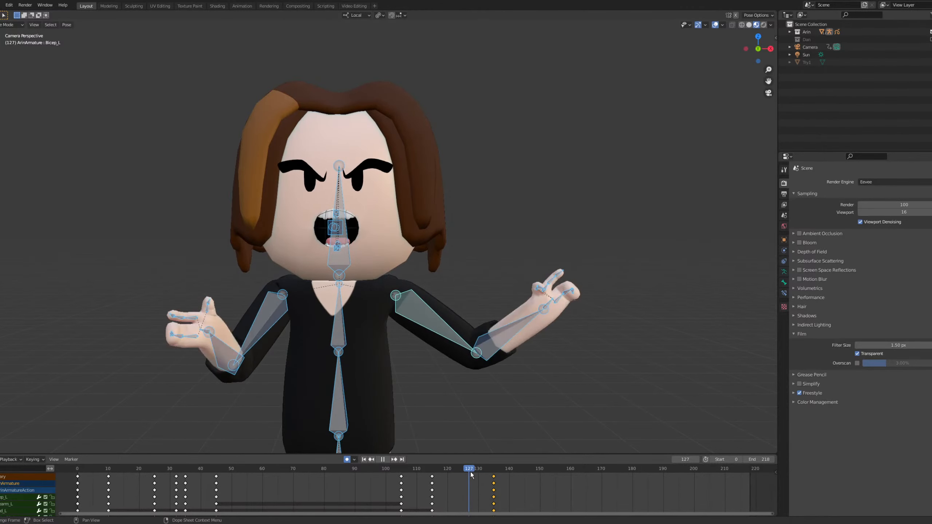
Duplicate the frame 115 keyframes to frame 127 to hold the pointing pose, and preview the hold from frame 102.
{"action": "left_click", "coordinate": [432, 476]}
{"action": "key", "text": "shift+d"}
{"action": "left_click", "coordinate": [494, 484]}
{"action": "left_click", "coordinate": [391, 473]}
{"action": "key", "text": "space"}
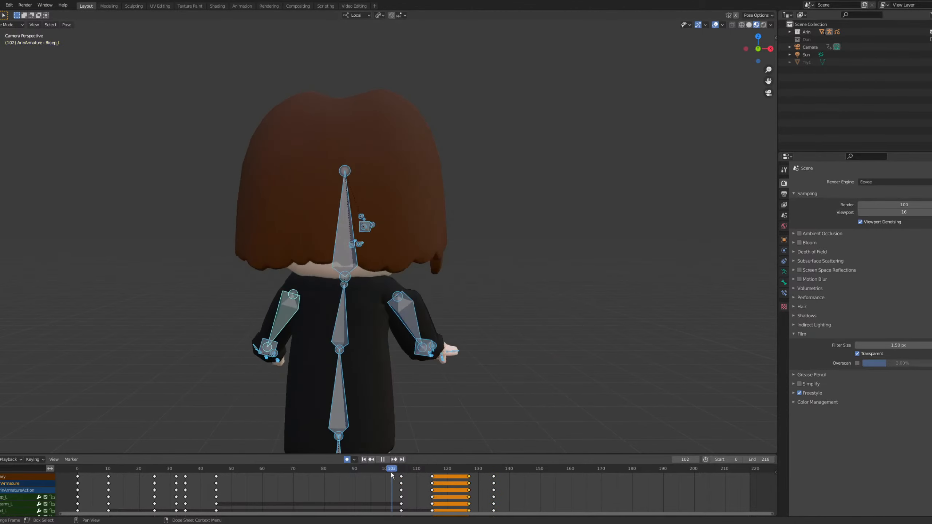
{"action": "key", "text": "space"}
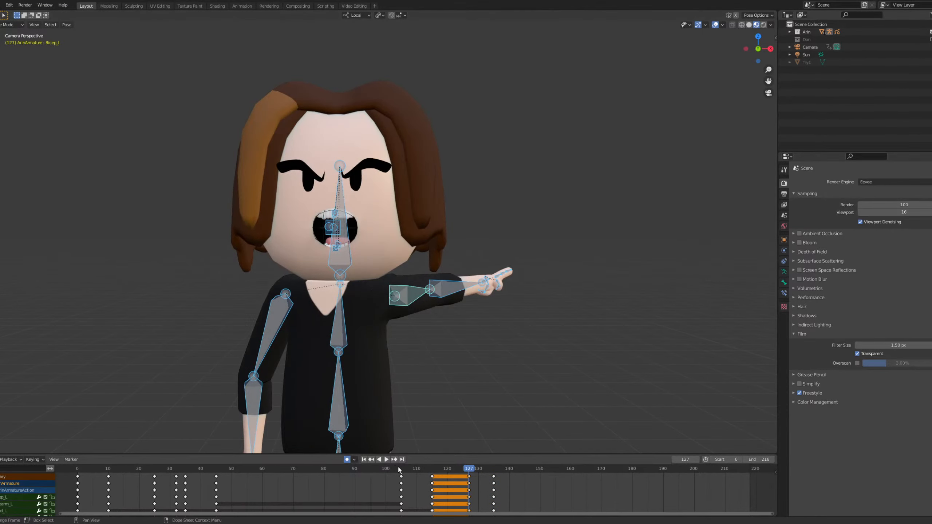
Play back and scrub frames 105 to 135 to examine the timing of the turn, the pointing hold and the arm raise.
{"action": "left_click", "coordinate": [404, 473]}
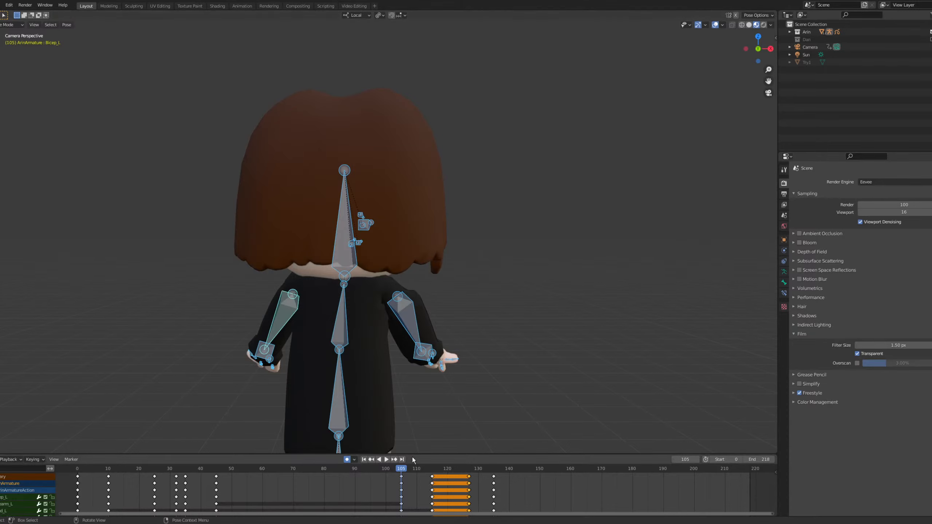
{"action": "middle_click_drag", "start_coordinate": [436, 489], "coordinate": [387, 489]}
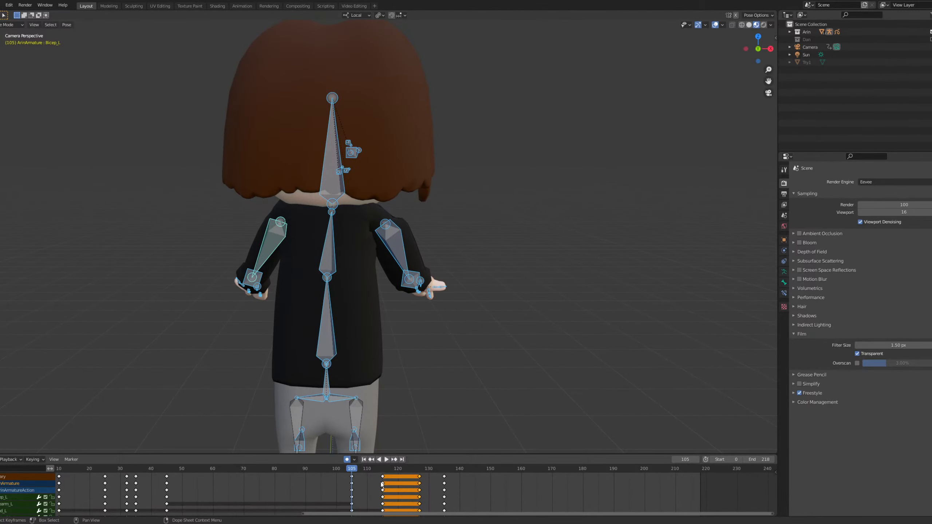
{"action": "left_click", "coordinate": [384, 472]}
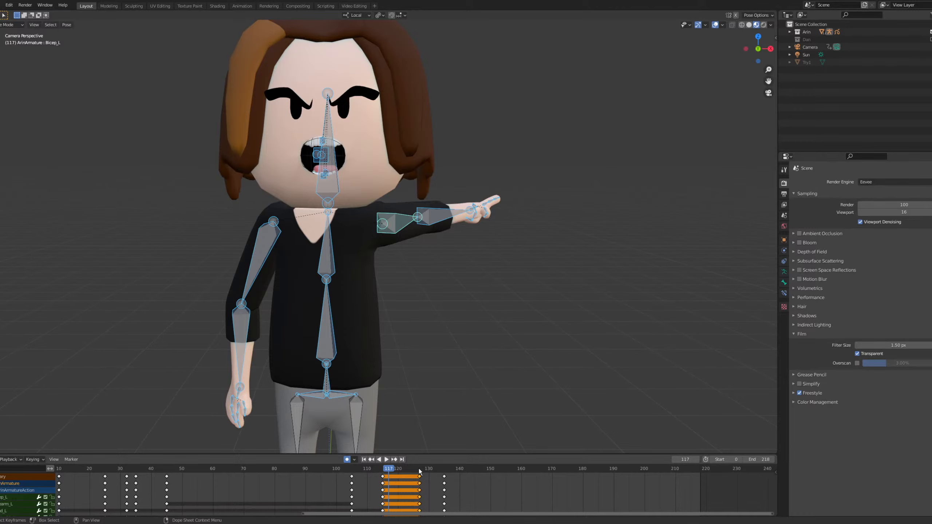
{"action": "key", "text": "space"}
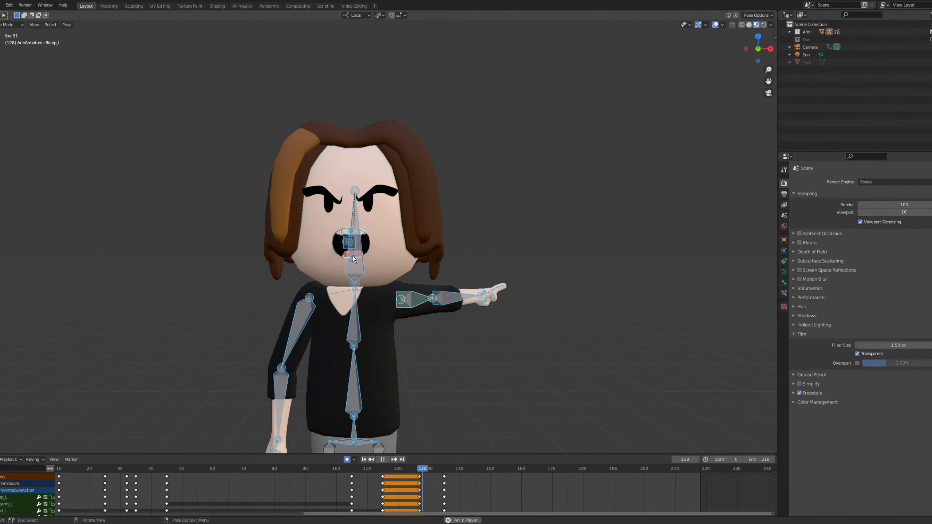
{"action": "key", "text": "space"}
{"action": "left_click_drag", "start_coordinate": [362, 469], "coordinate": [351, 469]}
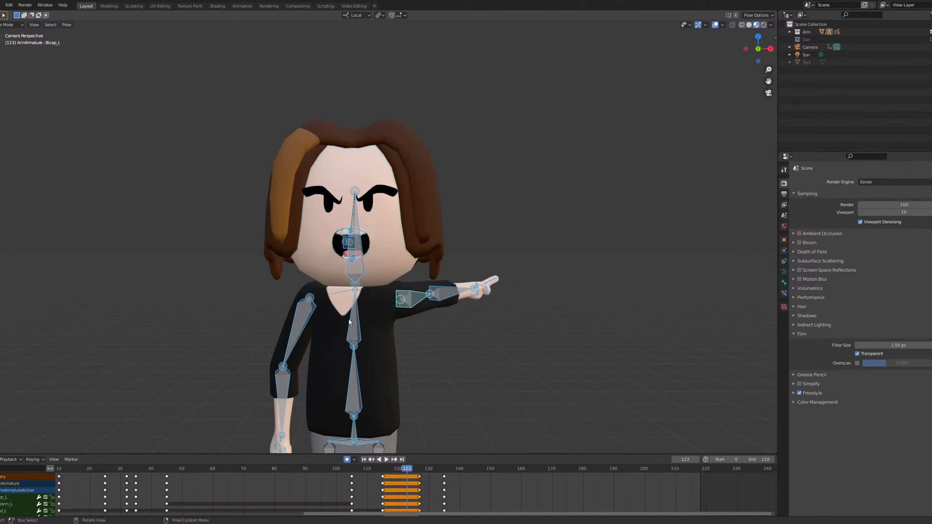
{"action": "key", "text": "space"}
{"action": "key", "text": "space"}
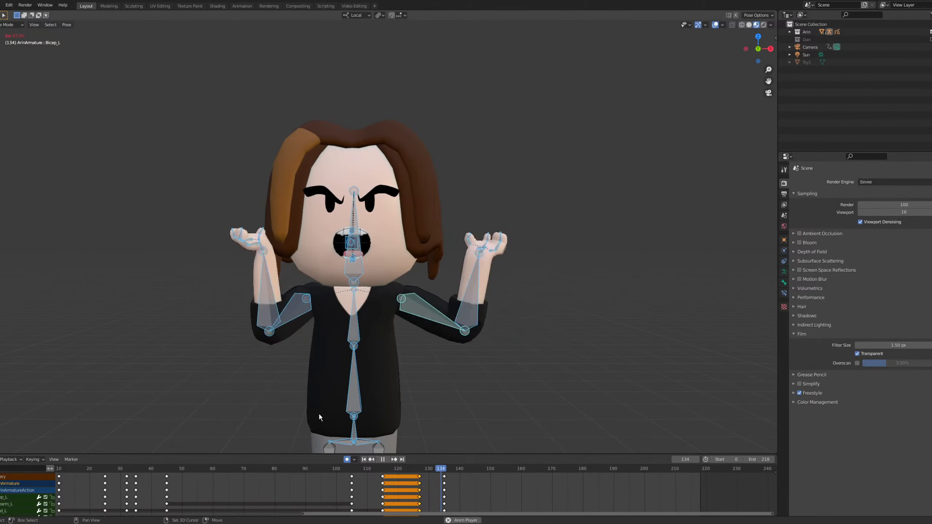
At frame 127, rotate the two torso bones around their local Y axis to turn the upper body slightly.
{"action": "left_click", "coordinate": [402, 471]}
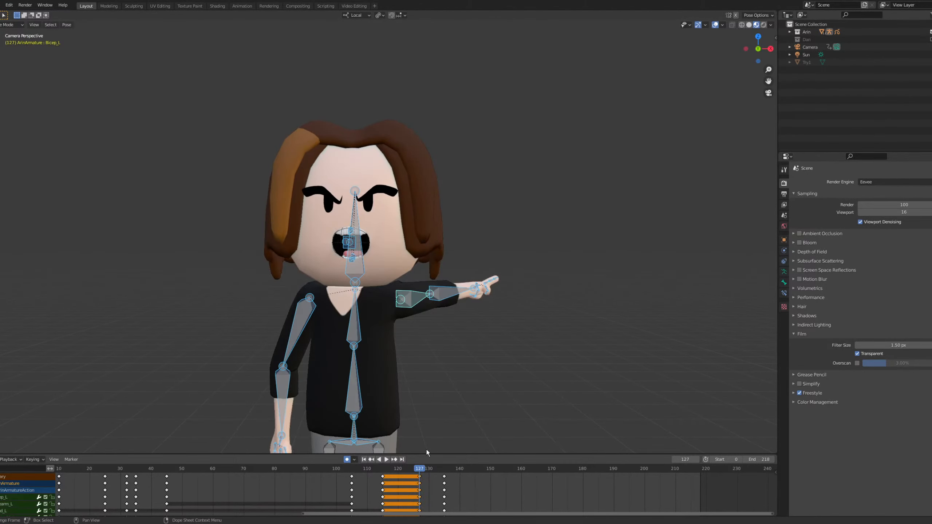
{"action": "middle_click_drag", "start_coordinate": [377, 281], "coordinate": [373, 200], "text": "shift"}
{"action": "scroll", "coordinate": [373, 200], "scroll_direction": "up", "scroll_amount": 1}
{"action": "left_click_drag", "start_coordinate": [309, 254], "coordinate": [368, 302]}
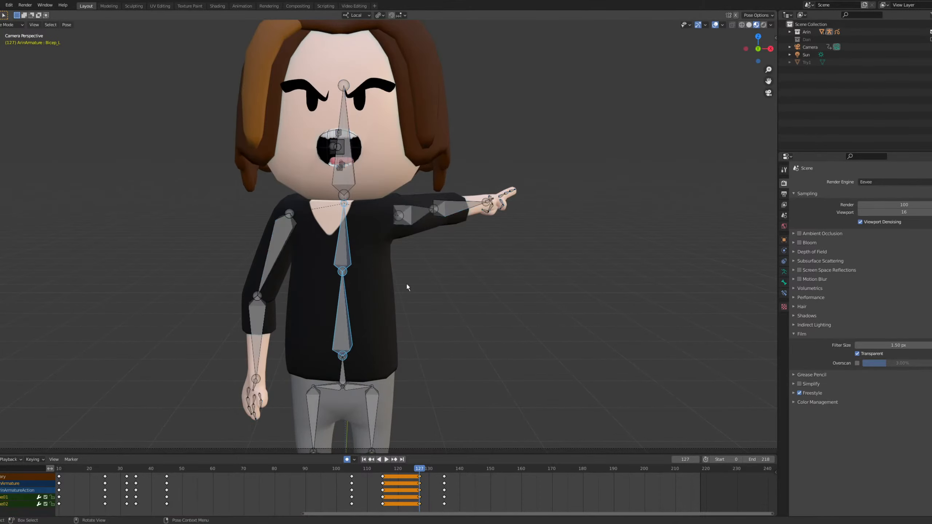
{"action": "key", "text": "r"}
{"action": "key", "text": "y"}
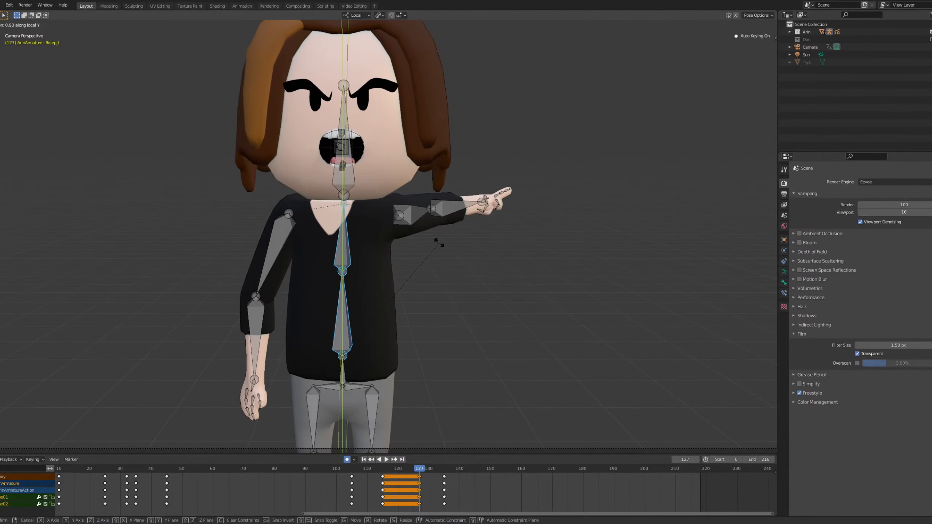
{"action": "left_click", "coordinate": [438, 239]}
Select Bicep_L and rotate it slightly around its local X axis at frame 127.
{"action": "left_click_drag", "start_coordinate": [442, 222], "coordinate": [442, 222]}
{"action": "key", "text": "r"}
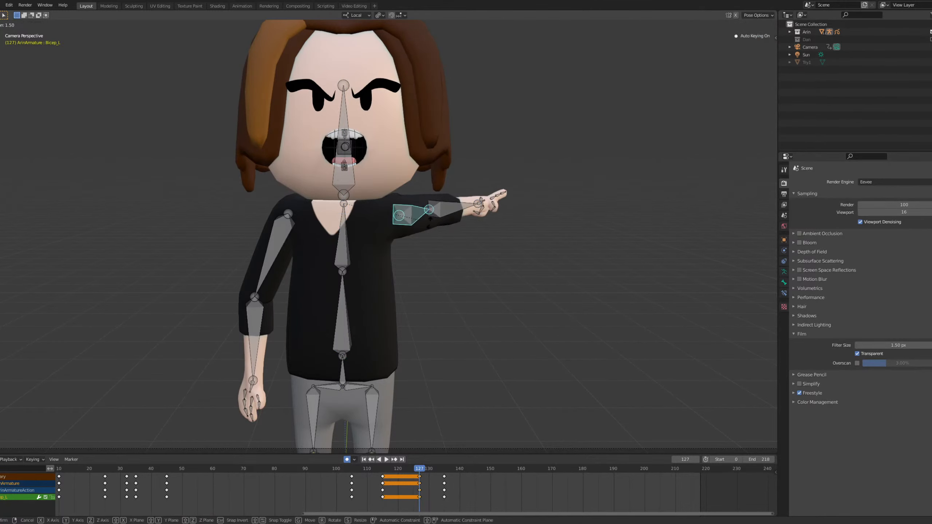
{"action": "key", "text": "z"}
{"action": "key", "text": "x"}
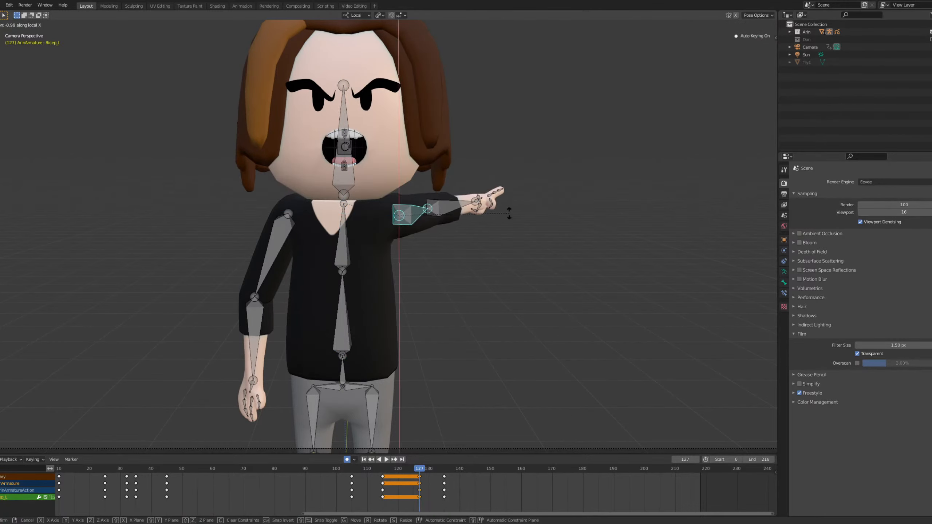
{"action": "left_click", "coordinate": [501, 213]}
Rotate Bicep_R slightly around its local X axis at frame 127 and preview the drift during the pointing hold.
{"action": "left_click_drag", "start_coordinate": [262, 237], "coordinate": [275, 252]}
{"action": "key", "text": "r"}
{"action": "key", "text": "x"}
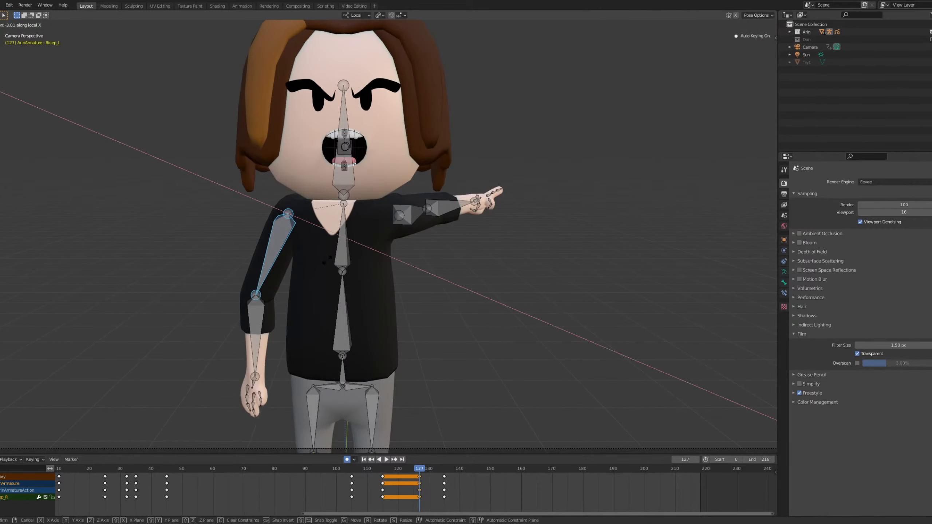
{"action": "left_click", "coordinate": [274, 259]}
{"action": "left_click_drag", "start_coordinate": [373, 470], "coordinate": [398, 470]}
{"action": "key", "text": "space"}
{"action": "key", "text": "space"}
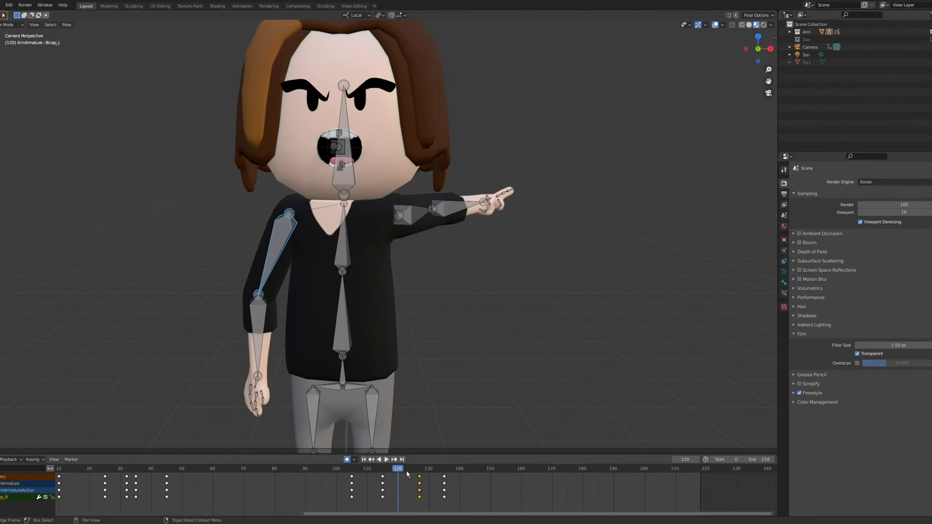
At frame 127, rotate Bicep_L around local X to extend the pointing arm outward, and around local Z by -3.45°.
{"action": "key", "text": "Up"}
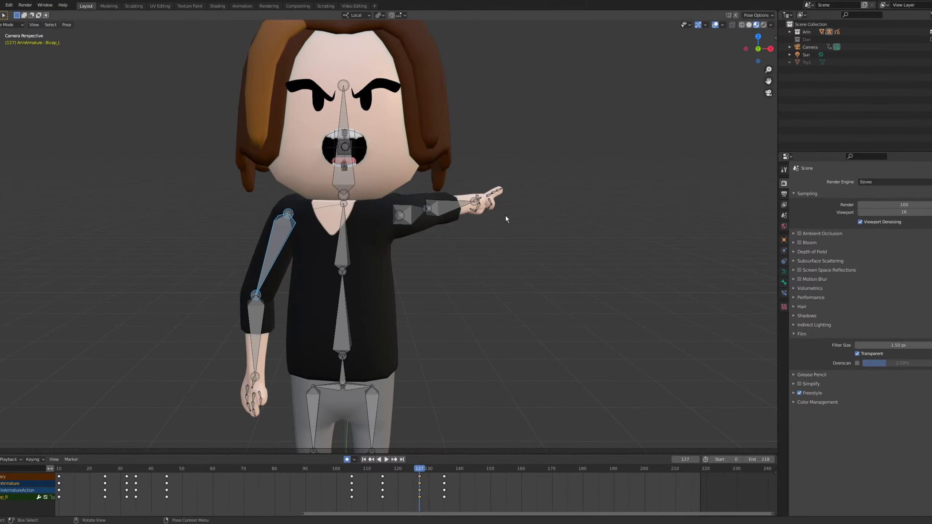
{"action": "left_click", "coordinate": [413, 215]}
{"action": "key", "text": "r"}
{"action": "key", "text": "x"}
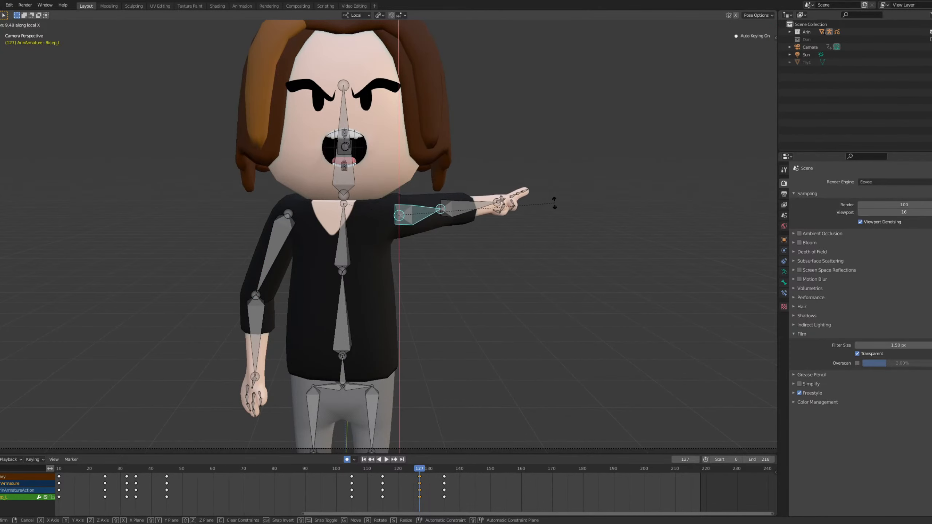
{"action": "left_click", "coordinate": [554, 208]}
{"action": "key", "text": "r"}
{"action": "key", "text": "z"}
{"action": "left_click", "coordinate": [537, 223]}
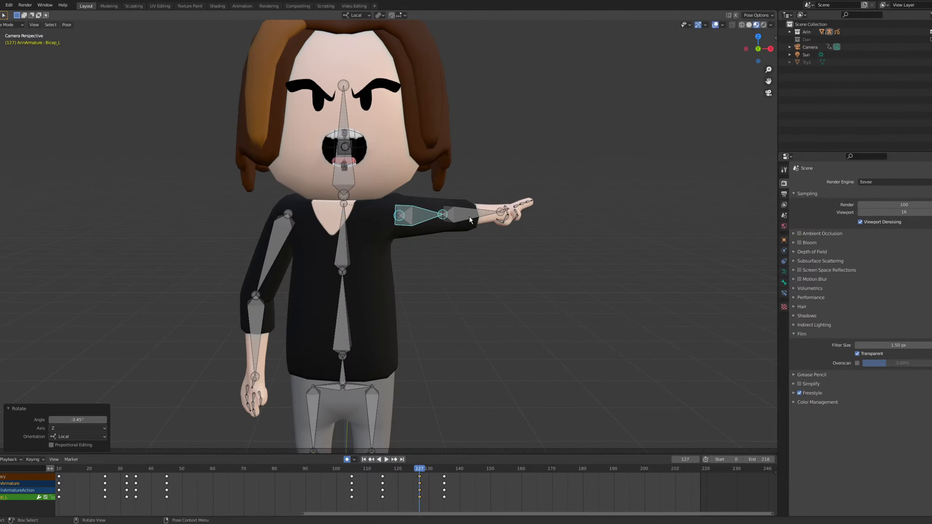
Rotate Forearm_L by 4.18° around its local X axis to straighten the pointing arm at frame 127.
{"action": "left_click", "coordinate": [470, 221]}
{"action": "key", "text": "r"}
{"action": "key", "text": "x"}
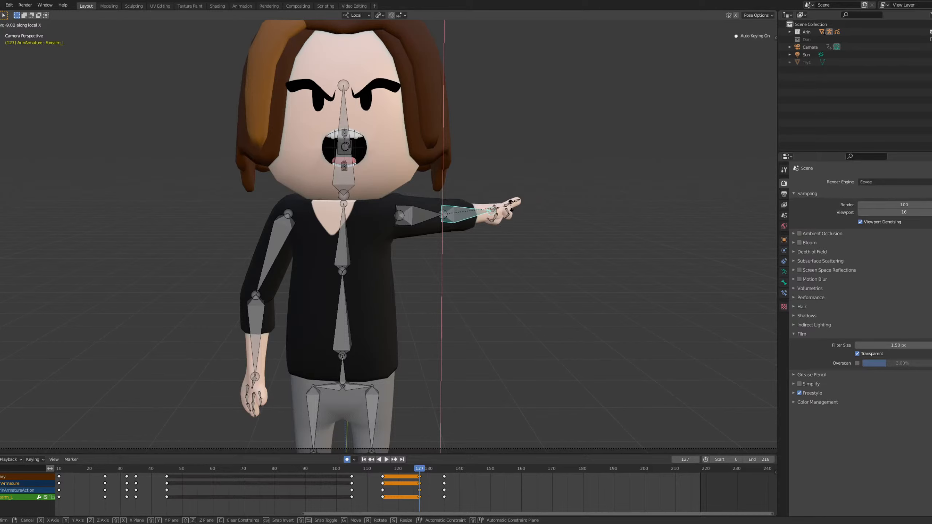
{"action": "left_click", "coordinate": [549, 228]}
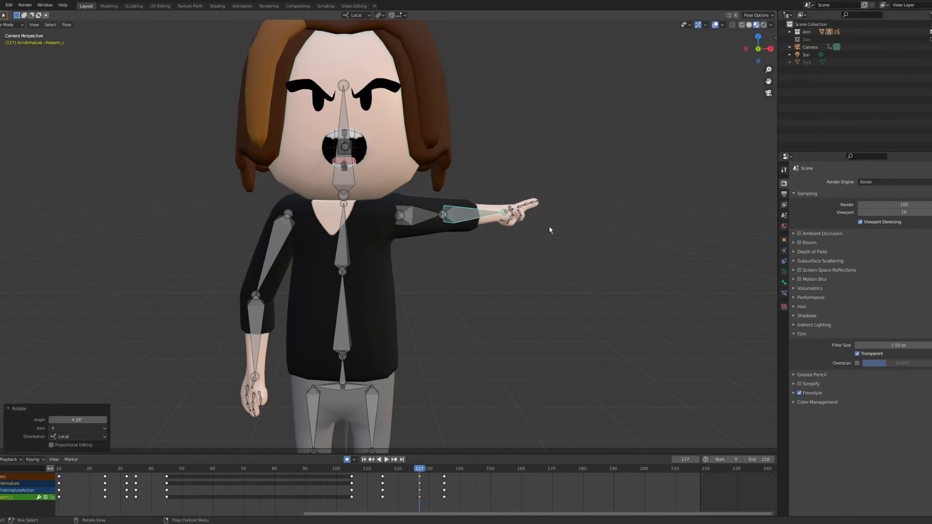
Rotate Forearm_R by -5.87° around its local Z axis to swing the lowered hand away from the body.
{"action": "left_click", "coordinate": [269, 258]}
{"action": "left_click", "coordinate": [265, 330]}
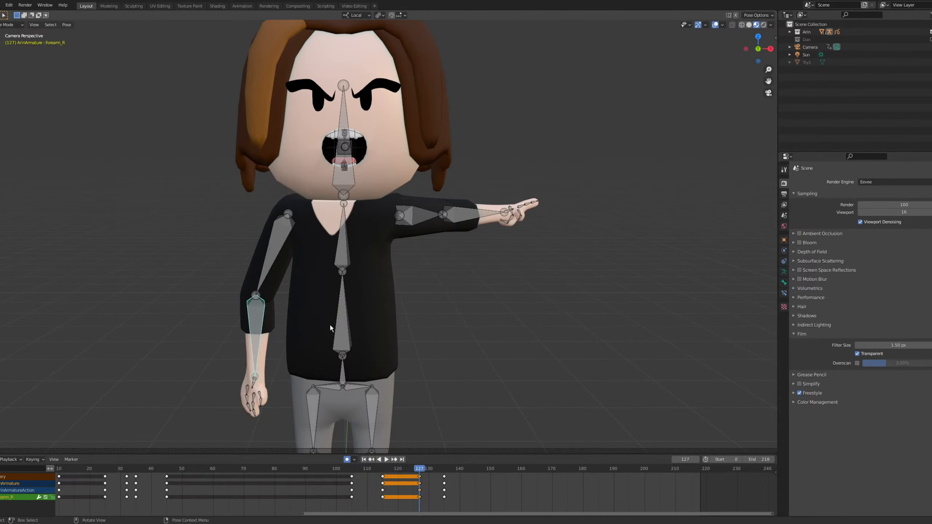
{"action": "key", "text": "r"}
{"action": "key", "text": "x"}
{"action": "key", "text": "z"}
{"action": "left_click", "coordinate": [305, 270]}
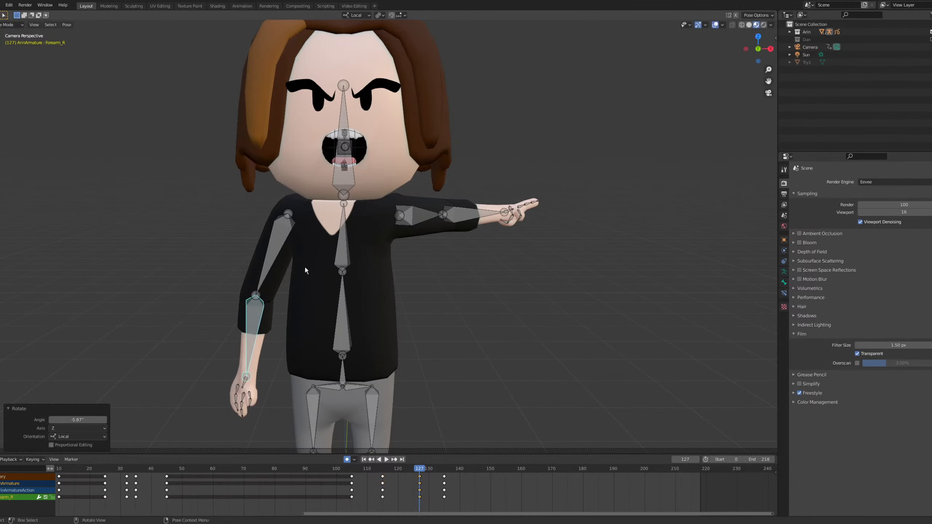
Rotate Bicep_R around its local Z axis to bring the lowered arm closer to the torso, and preview the hold.
{"action": "left_click", "coordinate": [322, 271]}
{"action": "key", "text": "r"}
{"action": "key", "text": "z"}
{"action": "key", "text": "z"}
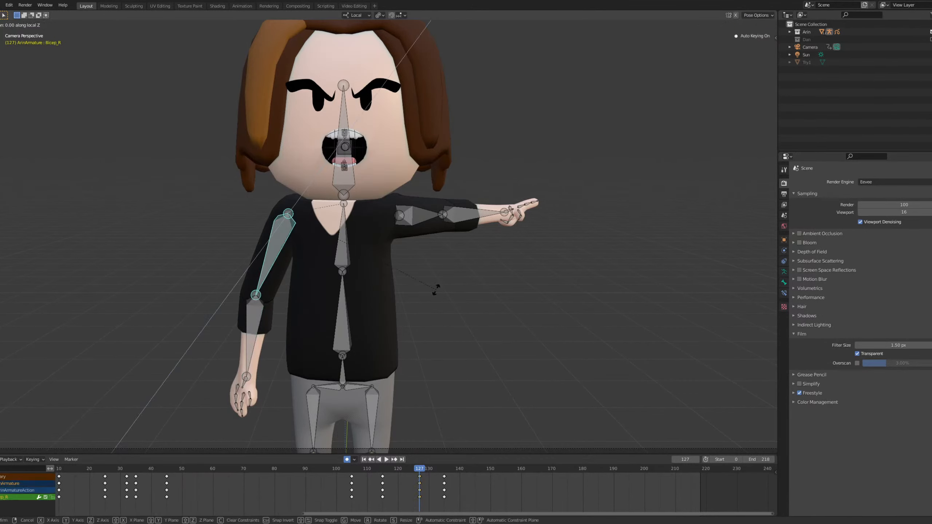
{"action": "left_click", "coordinate": [338, 230]}
{"action": "key", "text": "space"}
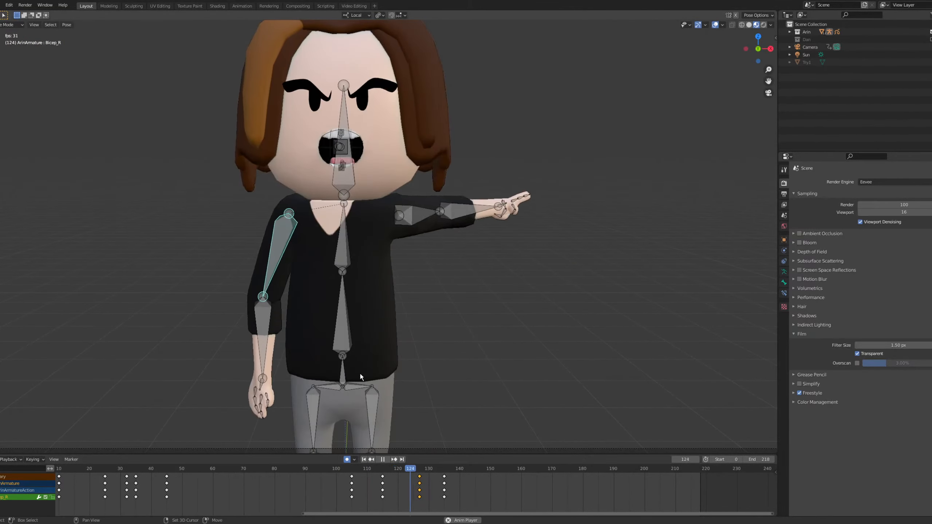
{"action": "key", "text": "space"}
At frame 115, rotate the Head bone by 1.62° around its local Y axis and play back the animation.
{"action": "left_click_drag", "start_coordinate": [415, 470], "coordinate": [420, 470]}
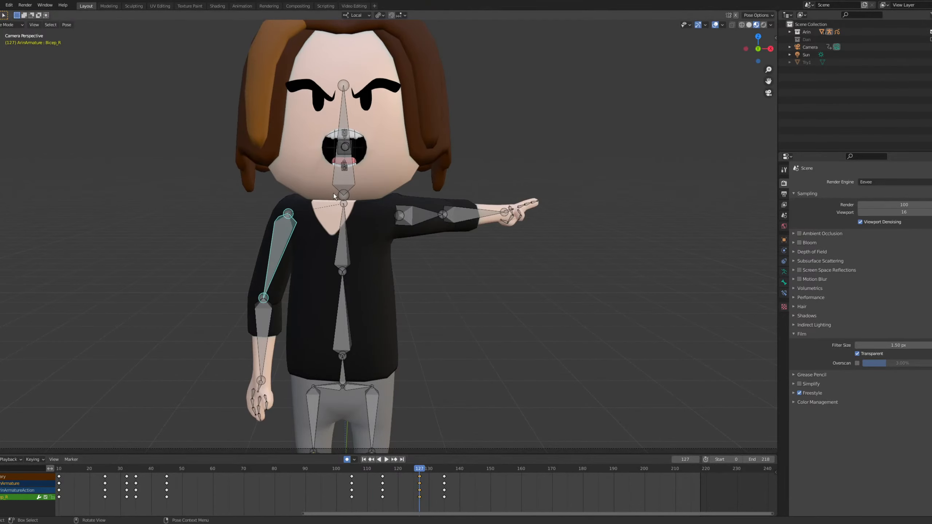
{"action": "key", "text": "Down"}
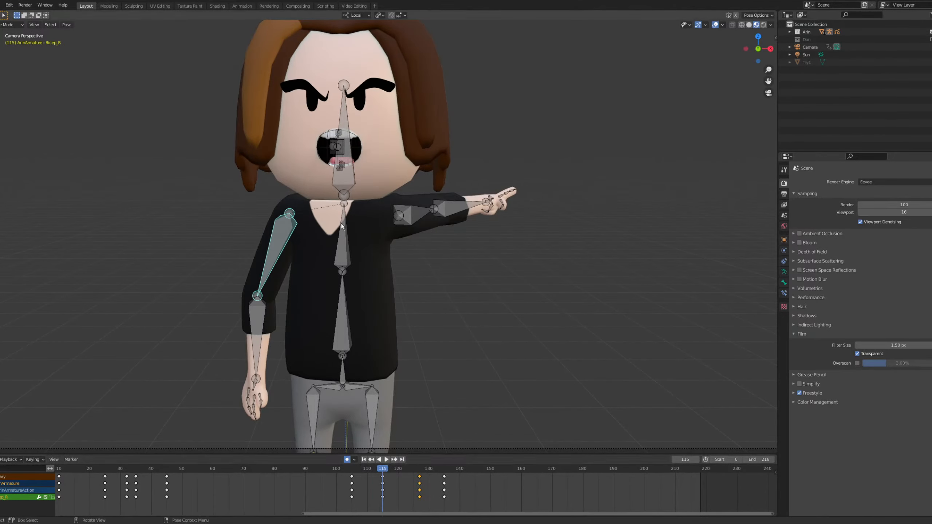
{"action": "left_click", "coordinate": [347, 175]}
{"action": "key", "text": "r"}
{"action": "key", "text": "y"}
{"action": "key", "text": "y"}
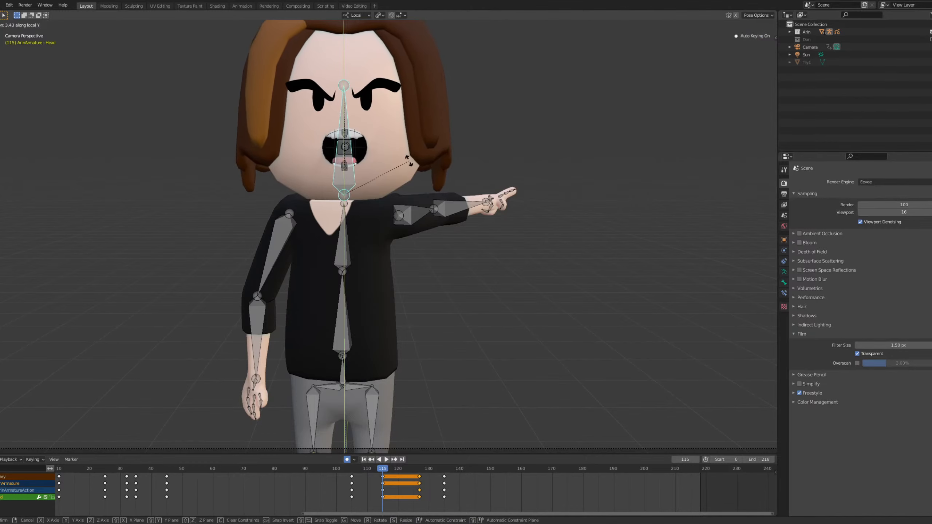
{"action": "left_click", "coordinate": [408, 165]}
{"action": "left_click_drag", "start_coordinate": [402, 470], "coordinate": [413, 470]}
{"action": "key", "text": "space"}
{"action": "key", "text": "space"}
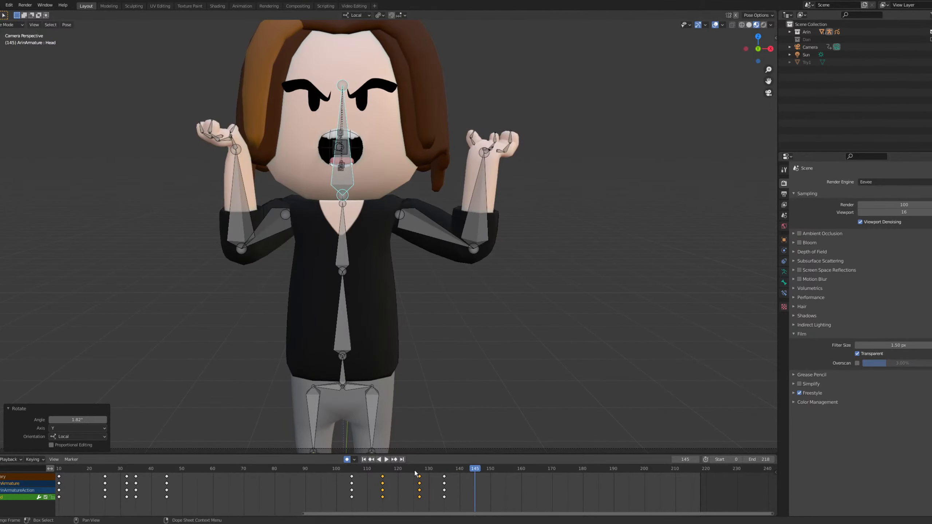
At frame 135, rotate the two upper spine bones by 17.8° around their local X axis to lean the torso forward.
{"action": "left_click", "coordinate": [416, 469]}
{"action": "left_click_drag", "start_coordinate": [416, 468], "coordinate": [444, 470]}
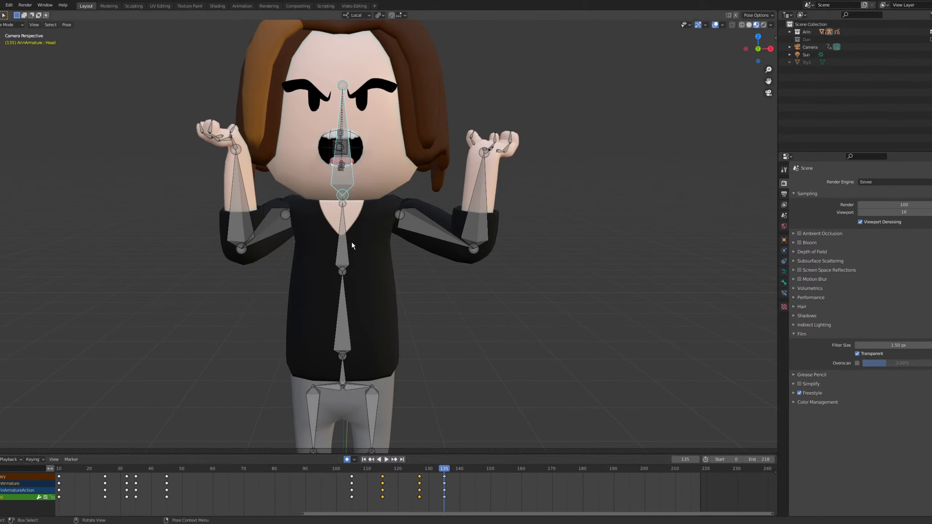
{"action": "left_click_drag", "start_coordinate": [334, 267], "coordinate": [375, 308]}
{"action": "key", "text": "r"}
{"action": "key", "text": "z"}
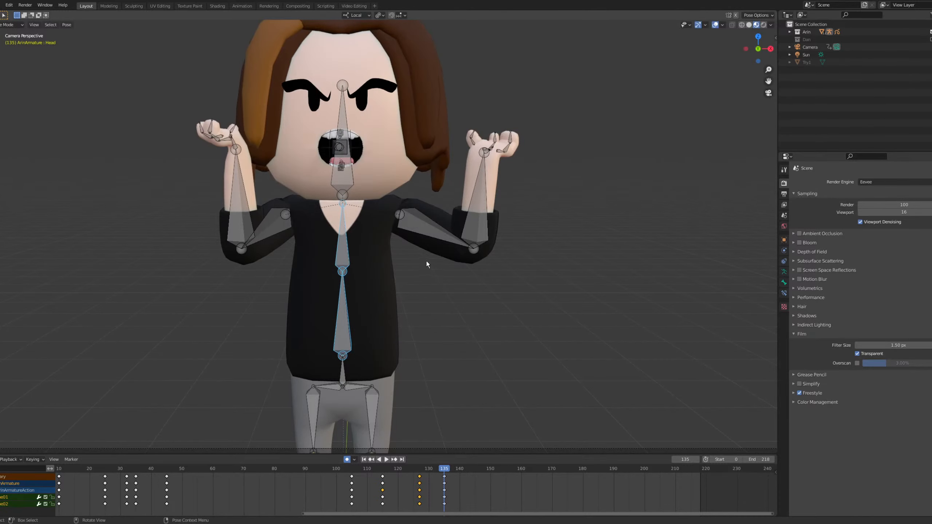
{"action": "key", "text": "x"}
{"action": "left_click", "coordinate": [399, 68]}
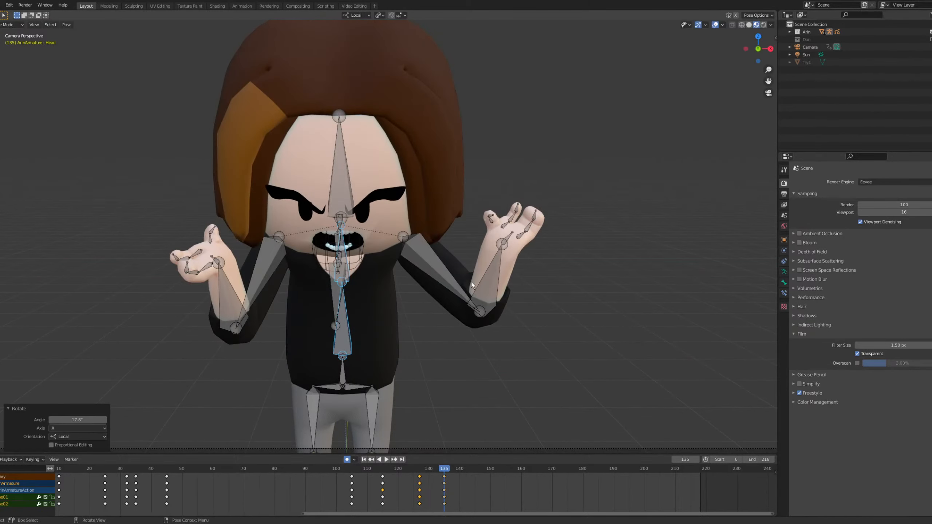
Rotate Bicep_L by -18.2° around its local Z axis to bring the raised arm closer to the body.
{"action": "left_click", "coordinate": [503, 289]}
{"action": "key", "text": "r"}
{"action": "key", "text": "z"}
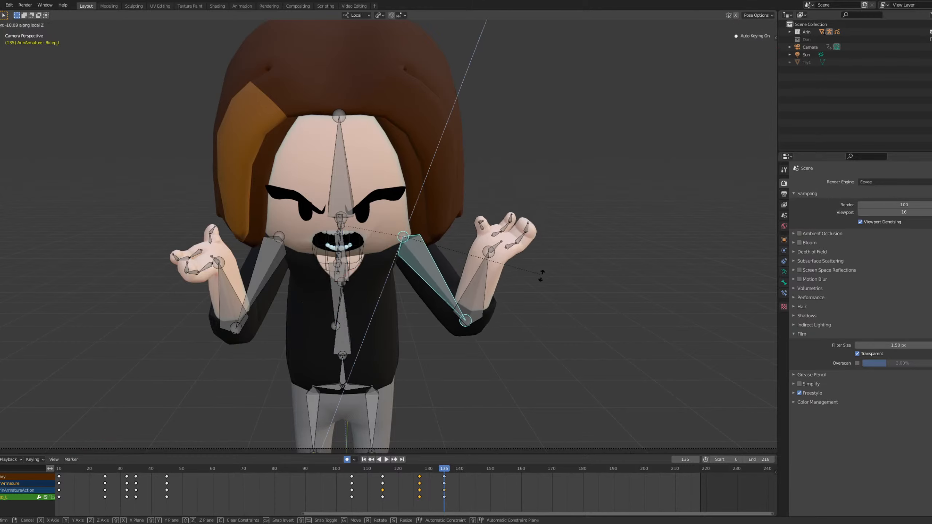
{"action": "left_click", "coordinate": [528, 290]}
Play back the turn, the pointing hold and the forward lean several times, starting from around frames 100 to 127, to check the timing.
{"action": "left_click", "coordinate": [402, 479]}
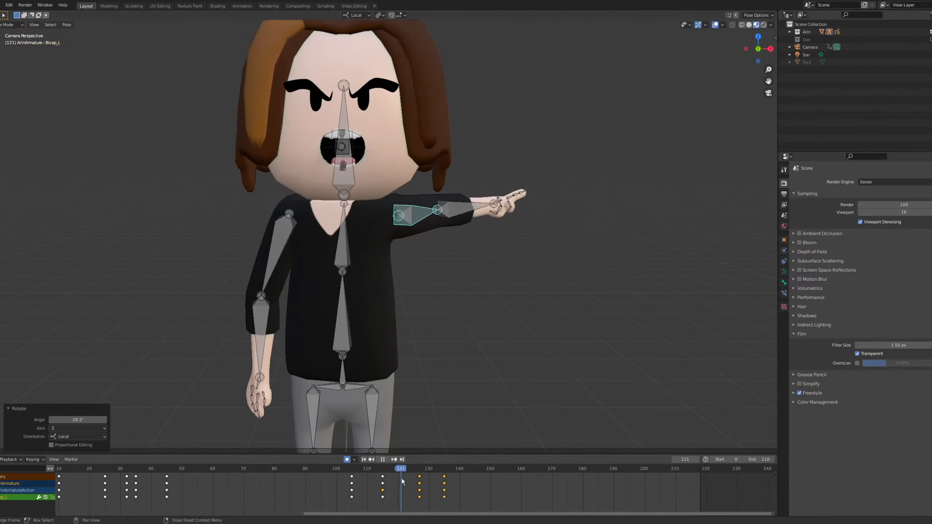
{"action": "key", "text": "space"}
{"action": "key", "text": "space"}
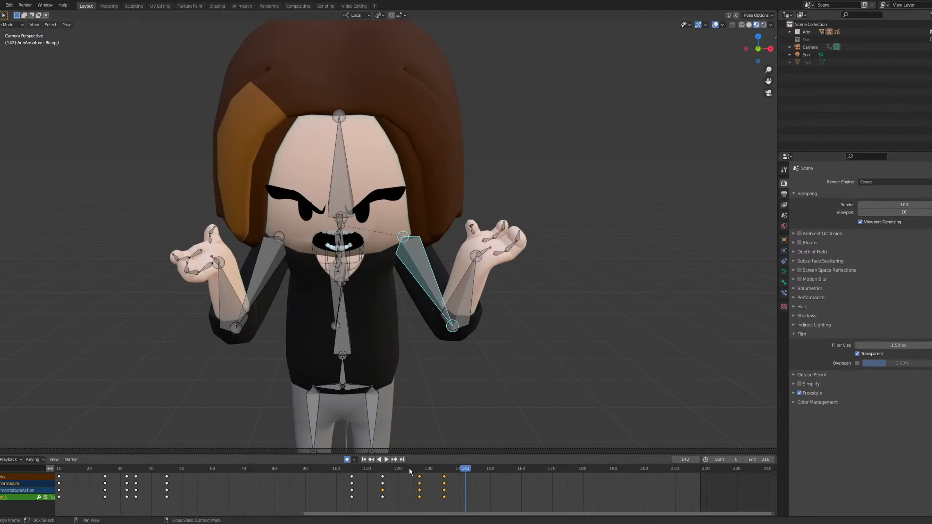
{"action": "left_click", "coordinate": [333, 471]}
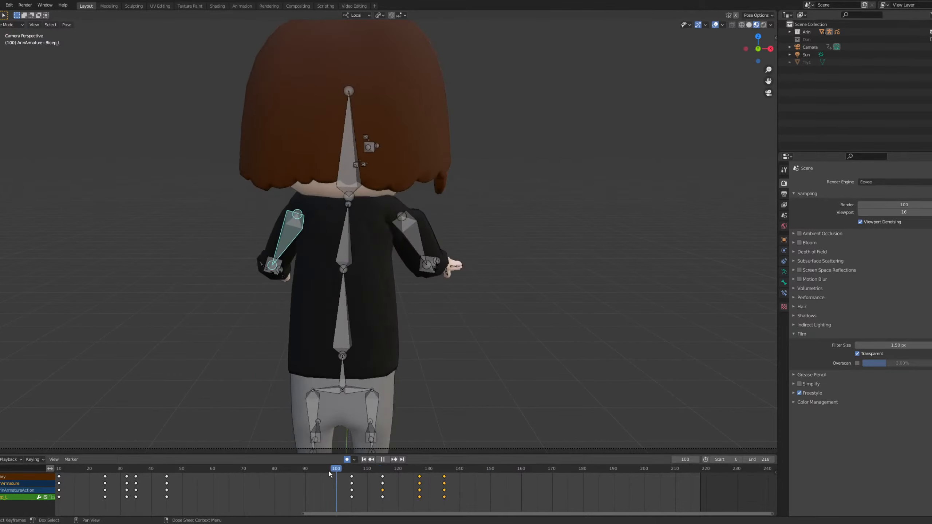
{"action": "key", "text": "space"}
{"action": "key", "text": "space"}
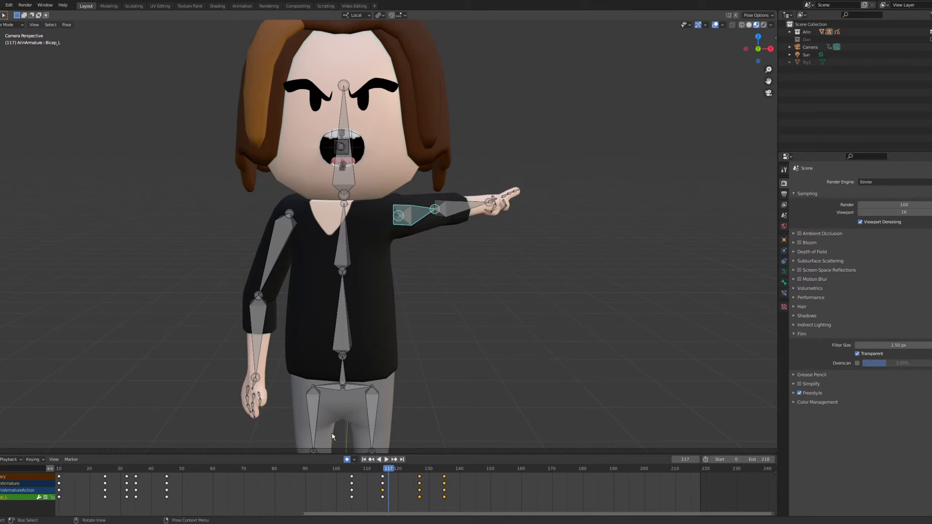
{"action": "left_click", "coordinate": [355, 470]}
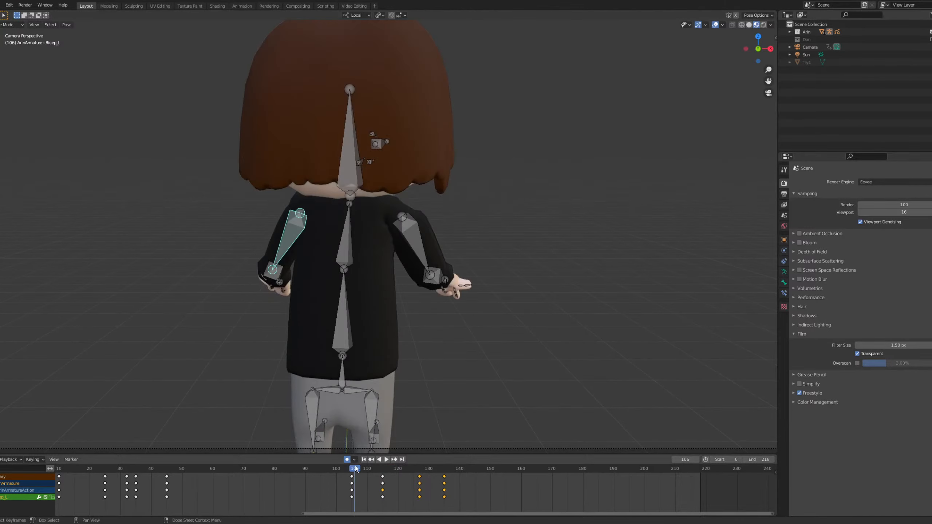
{"action": "key", "text": "space"}
{"action": "key", "text": "space"}
{"action": "left_click", "coordinate": [354, 474]}
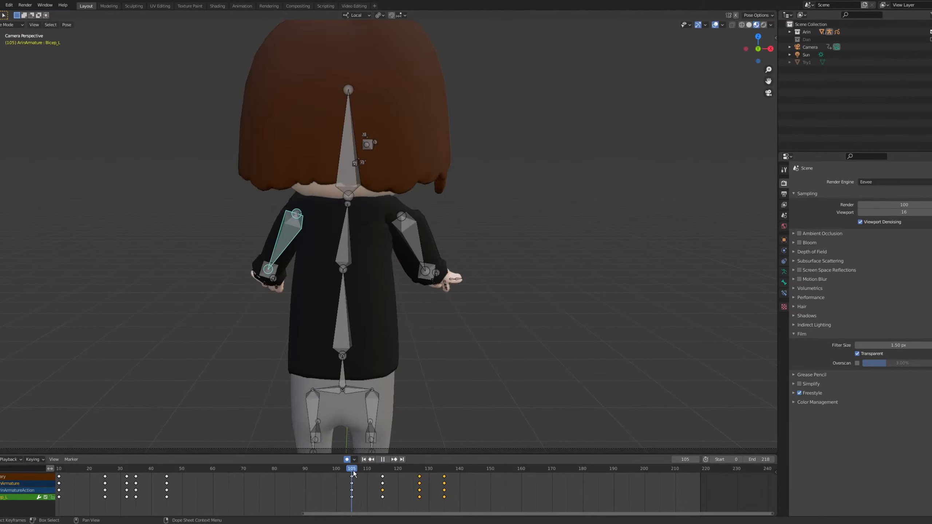
{"action": "key", "text": "space"}
{"action": "key", "text": "space"}
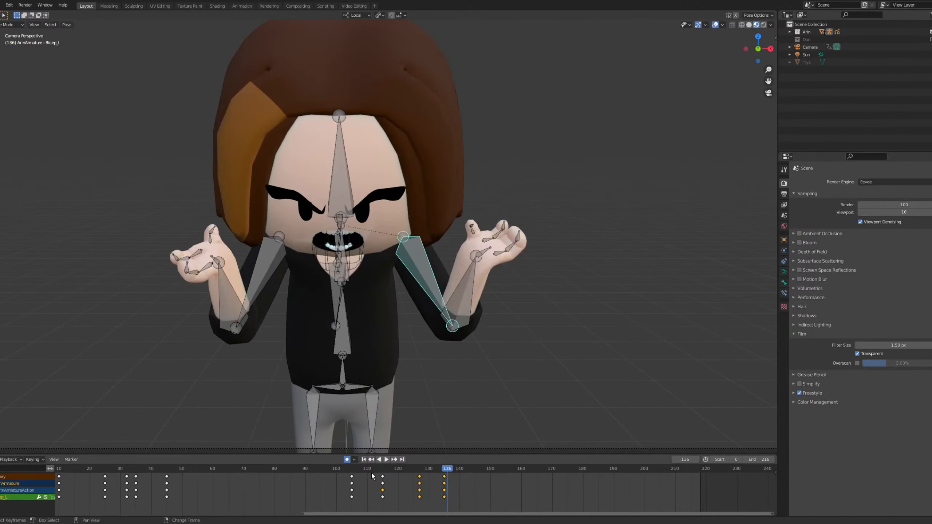
{"action": "left_click_drag", "start_coordinate": [375, 471], "coordinate": [394, 470]}
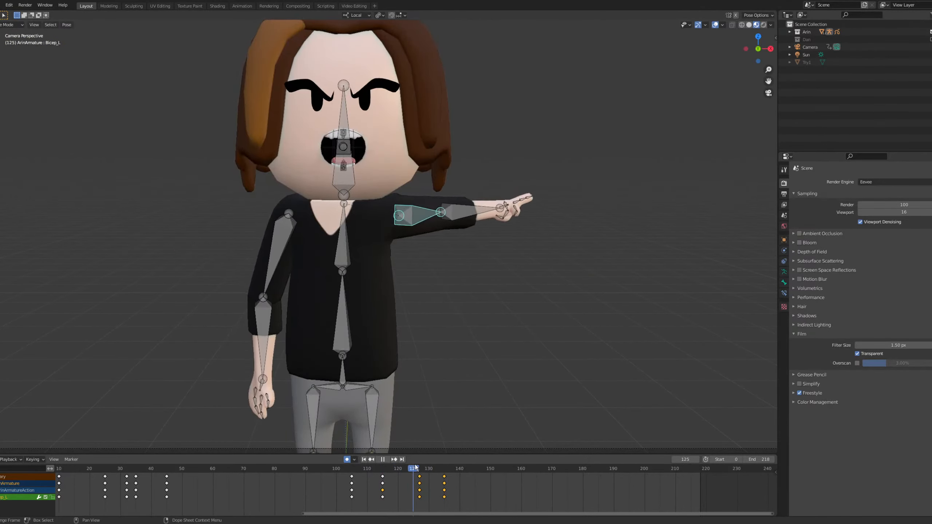
{"action": "key", "text": "space"}
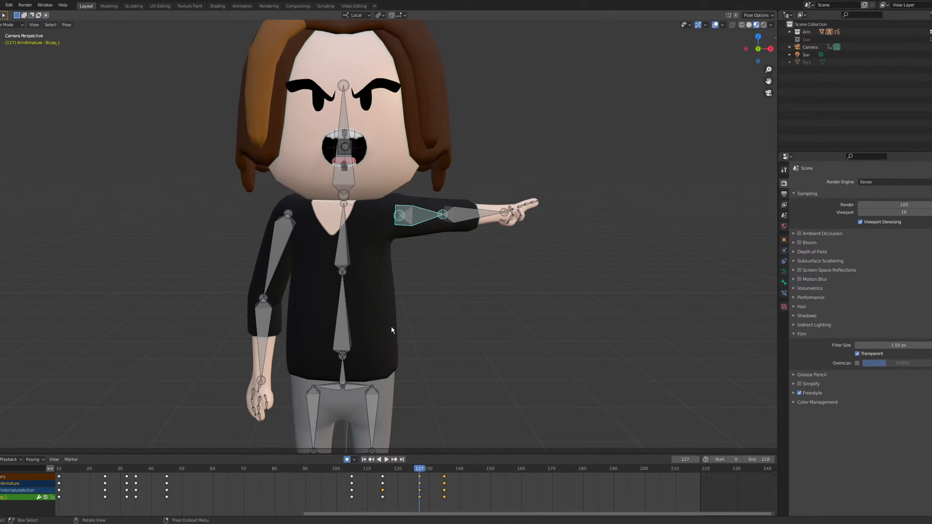
{"action": "key", "text": "space"}
{"action": "key", "text": "space"}
{"action": "key", "text": "space"}
{"action": "key", "text": "space"}
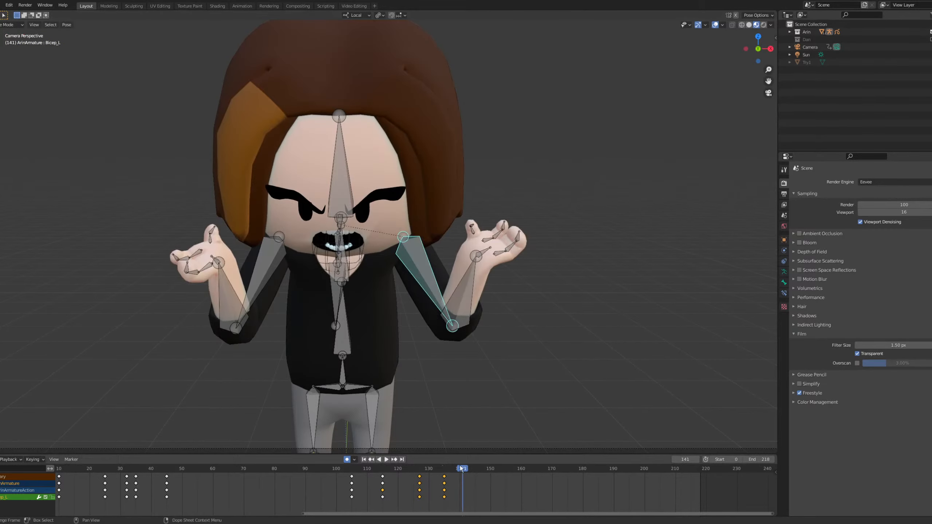
At frame 140, clear the rotation of all finger and thumb bones on both hands.
{"action": "key", "text": "space"}
{"action": "left_click", "coordinate": [464, 470]}
{"action": "key", "text": "space"}
{"action": "key", "text": "a"}
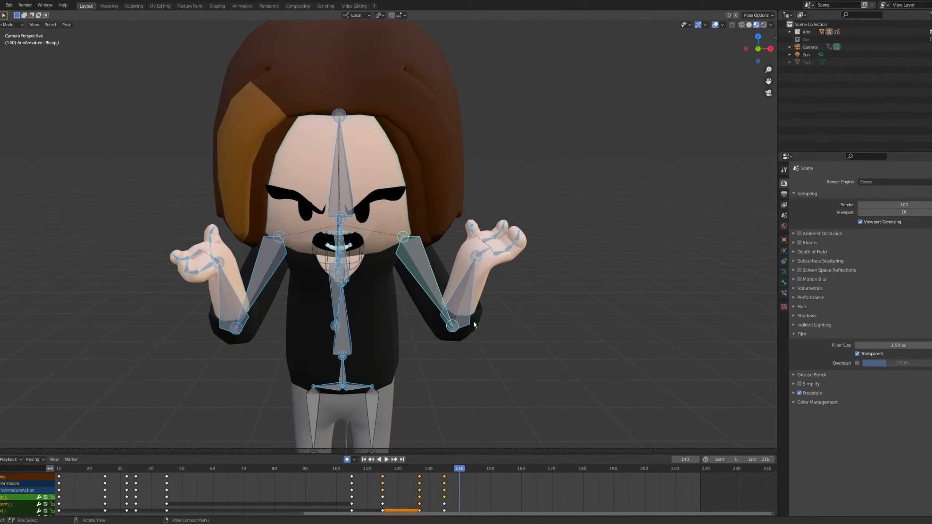
{"action": "left_click_drag", "start_coordinate": [508, 243], "coordinate": [507, 242]}
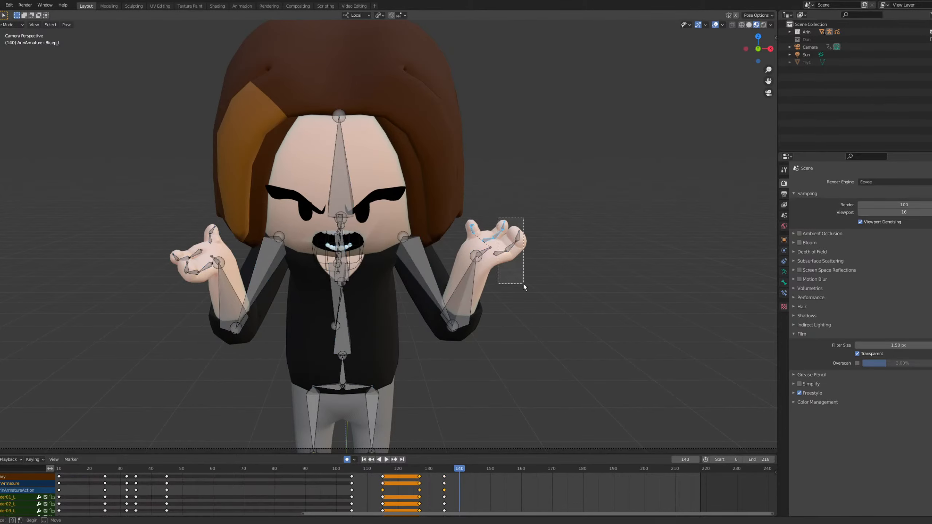
{"action": "left_click_drag", "start_coordinate": [199, 290], "coordinate": [200, 291]}
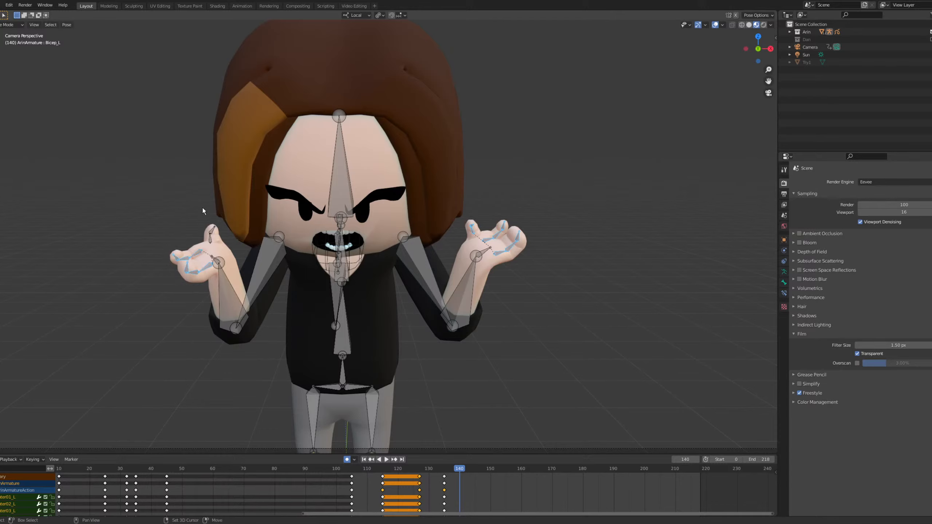
{"action": "left_click_drag", "start_coordinate": [217, 240], "coordinate": [219, 240], "text": "shift"}
{"action": "key", "text": "alt+r"}
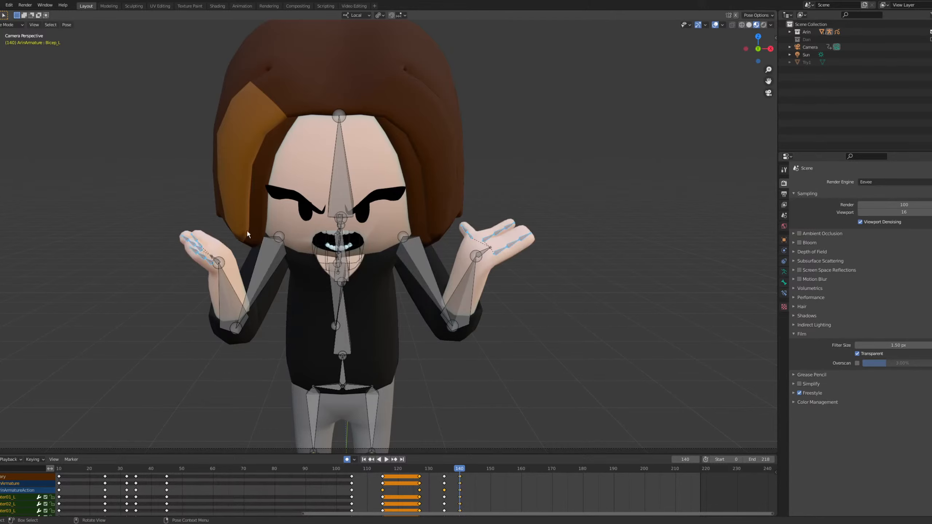
Rotate the right hand's finger bones around their local Z axis to curl them into a fist.
{"action": "middle_click_drag", "start_coordinate": [204, 248], "coordinate": [233, 233]}
{"action": "scroll", "coordinate": [195, 247], "scroll_direction": "up", "scroll_amount": 5}
{"action": "left_click_drag", "start_coordinate": [233, 204], "coordinate": [314, 274]}
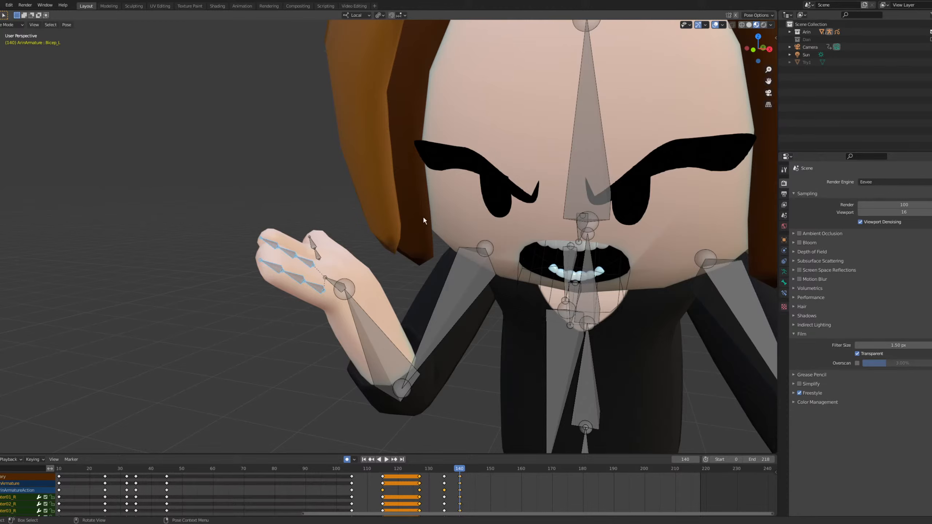
{"action": "key", "text": "r"}
{"action": "key", "text": "z"}
{"action": "key", "text": "z"}
{"action": "left_click", "coordinate": [391, 353]}
Rotate the right hand's thumb bones by 54.9° around their local X axis to bend the thumb inward.
{"action": "mouse_move", "coordinate": [395, 293]}
{"action": "middle_mouse_down"}
{"action": "mouse_move", "coordinate": [424, 304]}
{"action": "mouse_move", "coordinate": [410, 296]}
{"action": "middle_mouse_up"}
{"action": "left_click_drag", "start_coordinate": [288, 212], "coordinate": [328, 258]}
{"action": "middle_click_drag", "start_coordinate": [330, 253], "coordinate": [498, 278]}
{"action": "middle_click_drag", "start_coordinate": [434, 228], "coordinate": [455, 206]}
{"action": "key", "text": "r"}
{"action": "key", "text": "x"}
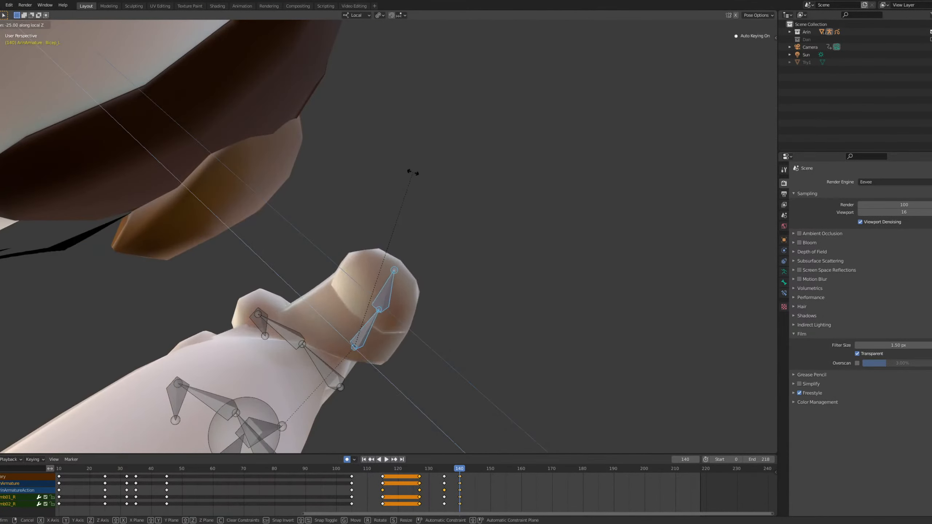
{"action": "left_click", "coordinate": [312, 121]}
Rotate Hand_R by -43.1° around its local Y axis to twist the fist at the wrist.
{"action": "middle_click_drag", "start_coordinate": [312, 121], "coordinate": [201, 234]}
{"action": "scroll", "coordinate": [200, 234], "scroll_direction": "up", "scroll_amount": 2}
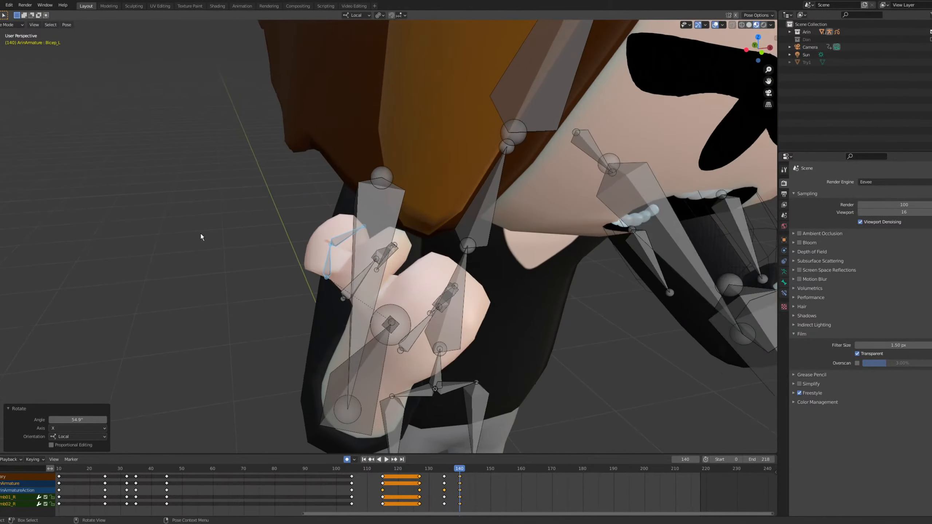
{"action": "middle_click_drag", "start_coordinate": [275, 252], "coordinate": [401, 252]}
{"action": "middle_click_drag", "start_coordinate": [417, 296], "coordinate": [414, 314]}
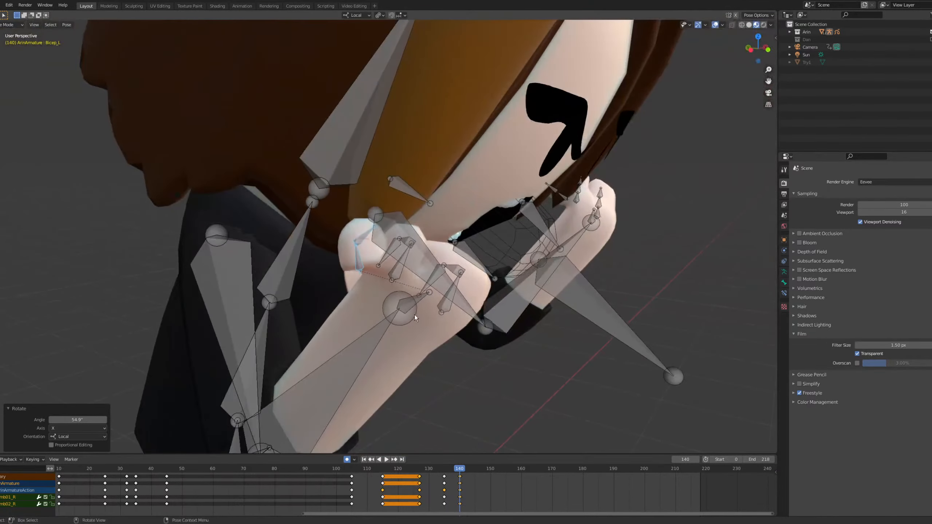
{"action": "left_click", "coordinate": [407, 312]}
{"action": "key", "text": "r"}
{"action": "key", "text": "y"}
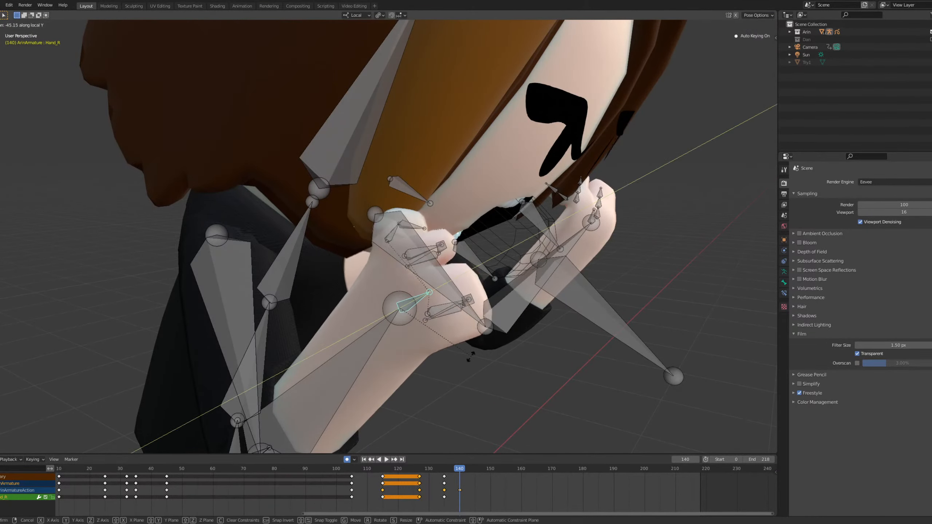
{"action": "left_click", "coordinate": [470, 351]}
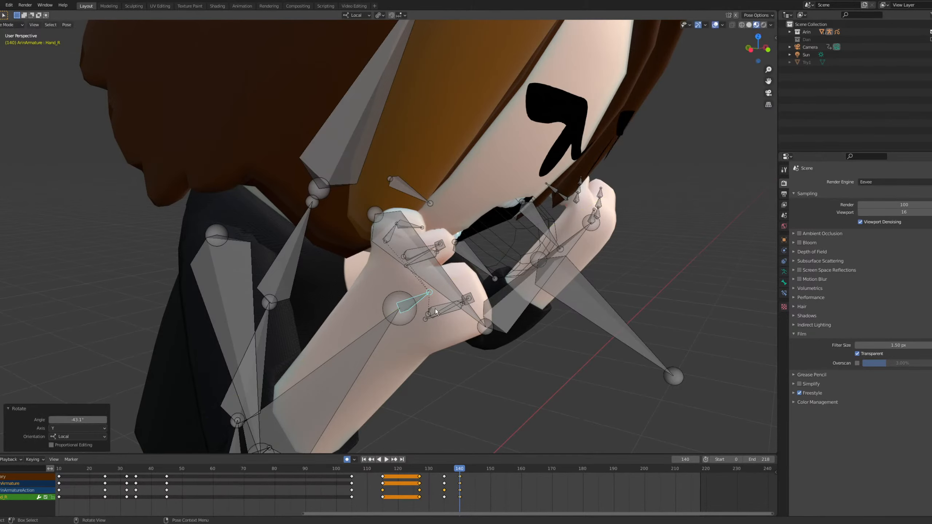
Rotate the right thumb bones around their Z axis to fold the thumb toward the curled fingers.
{"action": "middle_click_drag", "start_coordinate": [422, 330], "coordinate": [433, 256]}
{"action": "left_click", "coordinate": [451, 254]}
{"action": "left_click_drag", "start_coordinate": [400, 246], "coordinate": [402, 248]}
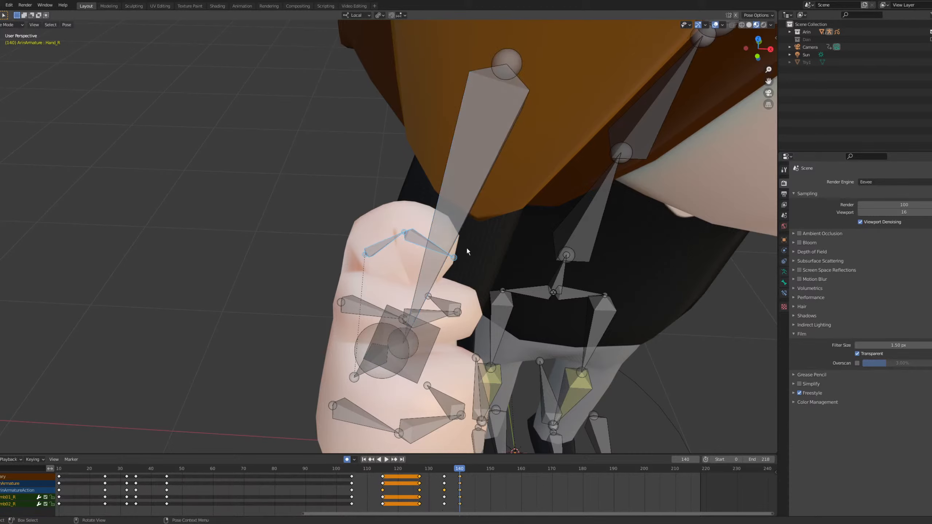
{"action": "key", "text": "r"}
{"action": "key", "text": "z"}
{"action": "key", "text": "z"}
{"action": "left_click", "coordinate": [462, 262]}
From the camera view, rotate the right thumb bones by a further -17.9° around their local Z axis.
{"action": "key", "text": "KP_0"}
{"action": "scroll", "coordinate": [194, 229], "scroll_direction": "up", "scroll_amount": 10}
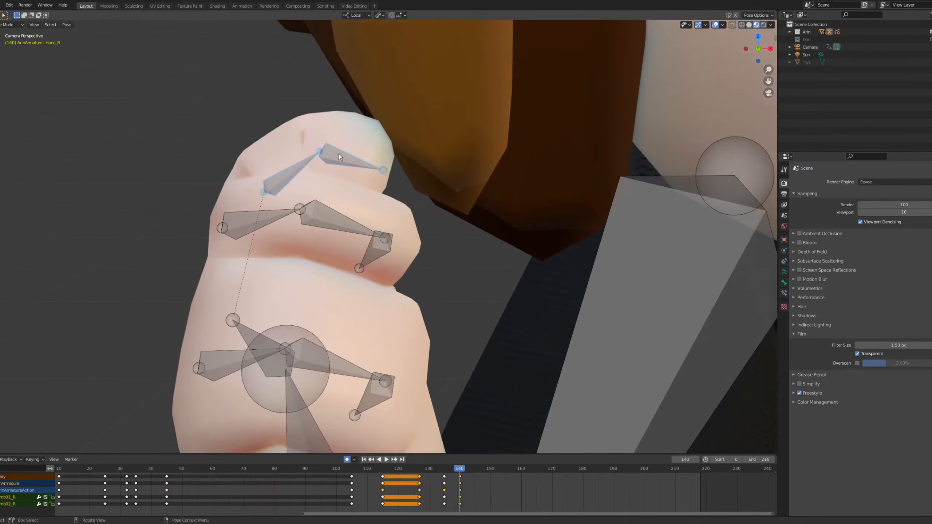
{"action": "key", "text": "r"}
{"action": "key", "text": "z"}
{"action": "key", "text": "z"}
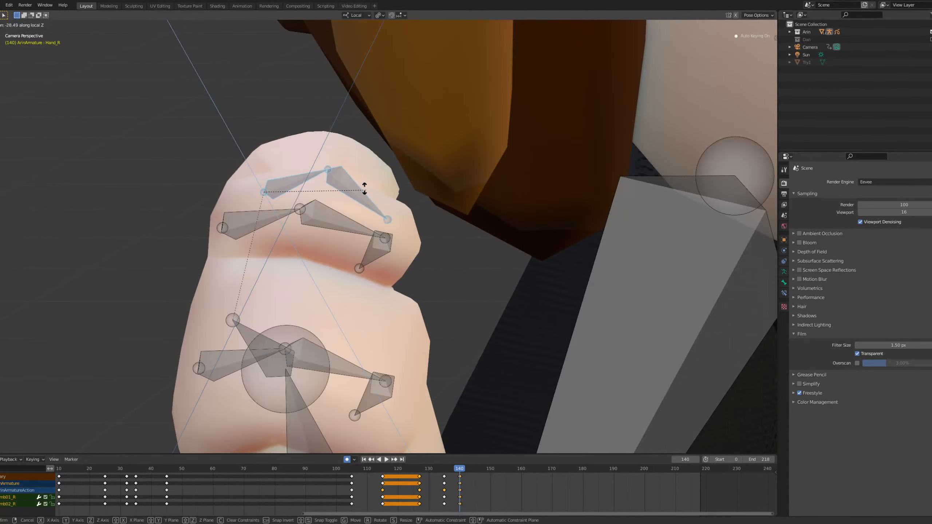
{"action": "left_click", "coordinate": [357, 175]}
Move the right thumb bones 0.017663 m in X and -0.041803 m in Z to tuck the thumb behind the fingers.
{"action": "key", "text": "g"}
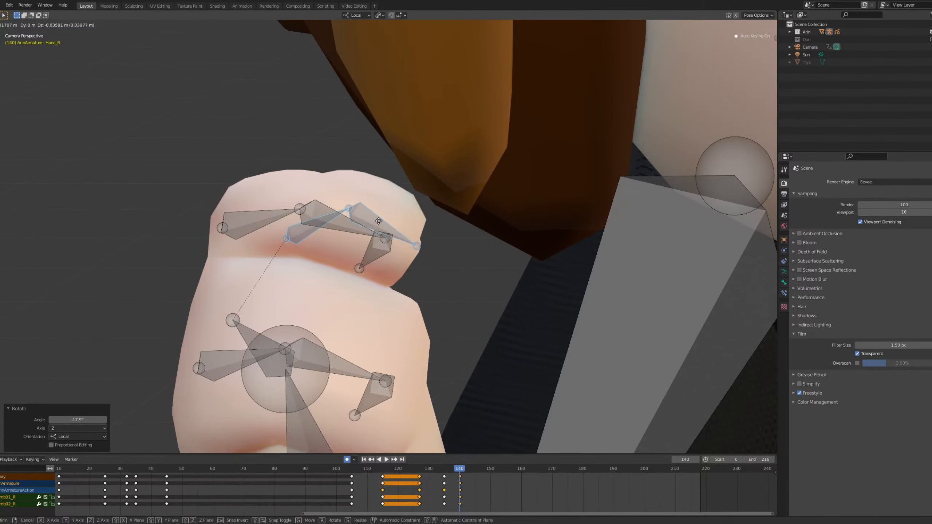
{"action": "left_click", "coordinate": [403, 226]}
{"action": "key", "text": "r"}
{"action": "right_click", "coordinate": [408, 238]}
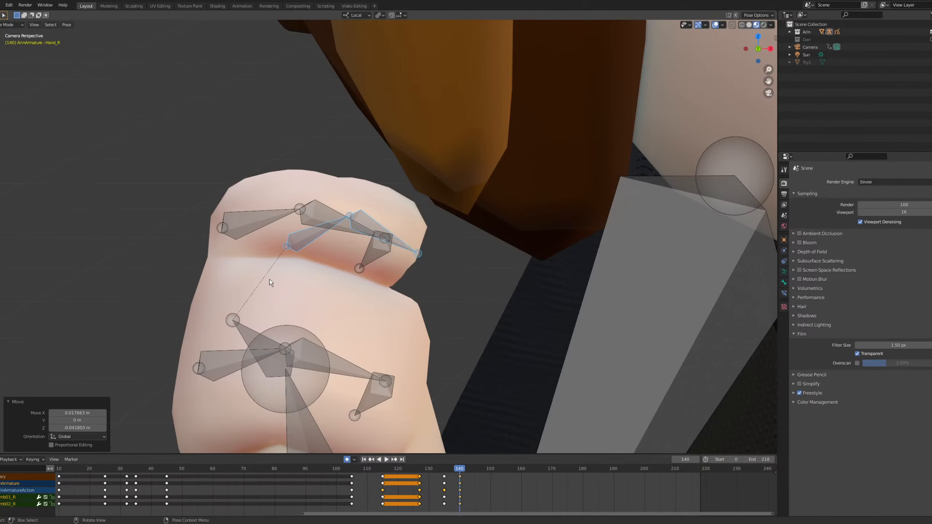
{"action": "middle_click_drag", "start_coordinate": [313, 228], "coordinate": [303, 293]}
{"action": "scroll", "coordinate": [372, 192], "scroll_direction": "up", "scroll_amount": 2}
{"action": "scroll", "coordinate": [405, 140], "scroll_direction": "up", "scroll_amount": 3}
{"action": "middle_click_drag", "start_coordinate": [304, 186], "coordinate": [324, 193]}
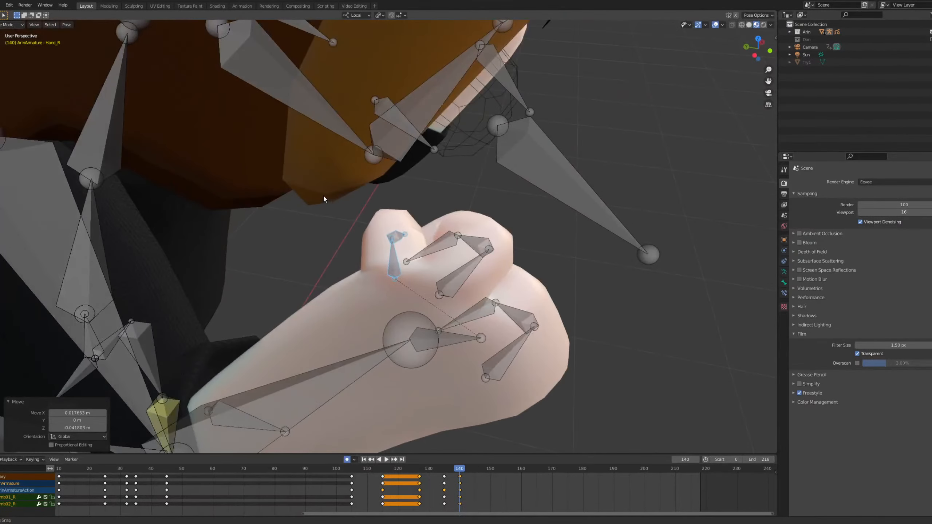
{"action": "middle_click_drag", "start_coordinate": [401, 230], "coordinate": [412, 228]}
{"action": "scroll", "coordinate": [412, 228], "scroll_direction": "down", "scroll_amount": 3}
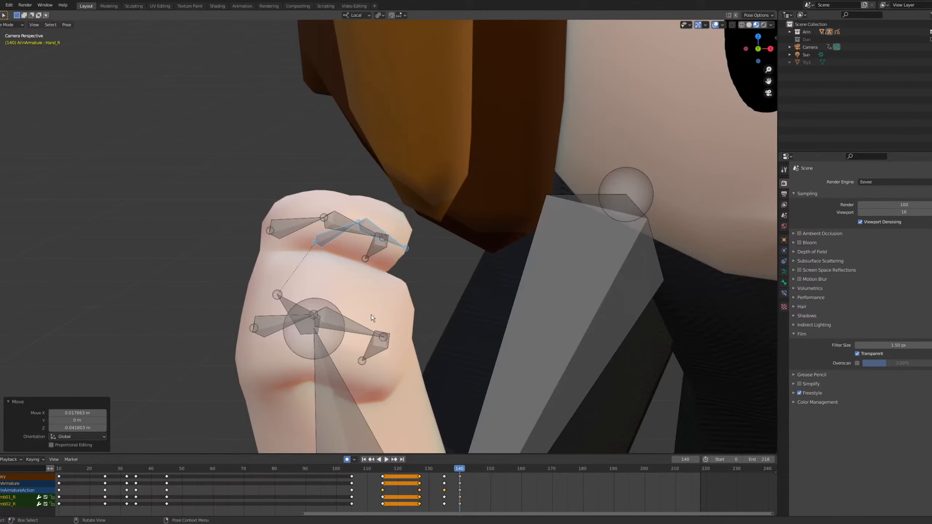
Play back the animation from about frame 117 to review the right hand closing into a fist.
{"action": "left_click_drag", "start_coordinate": [459, 470], "coordinate": [389, 470]}
{"action": "key", "text": "space"}
{"action": "key", "text": "space"}
{"action": "key", "text": "space"}
{"action": "key", "text": "space"}
{"action": "scroll", "coordinate": [455, 317], "scroll_direction": "down", "scroll_amount": 5}
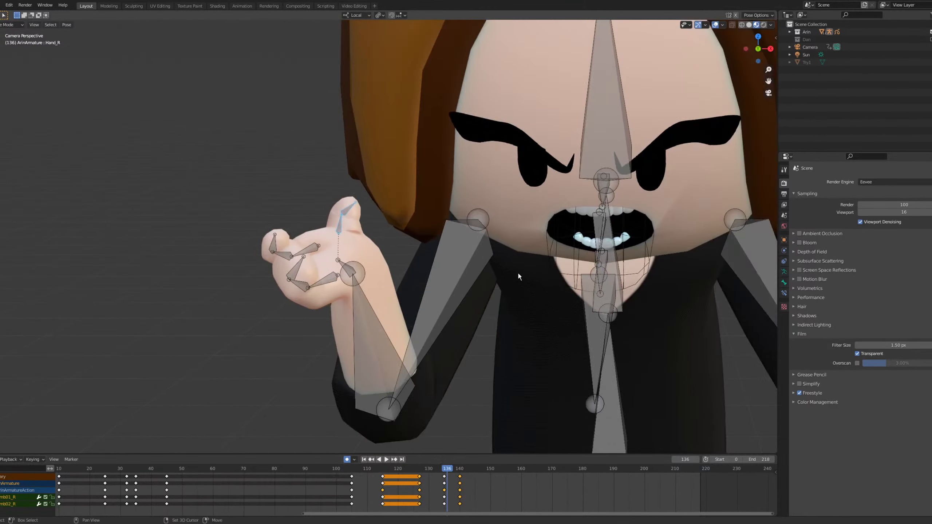
{"action": "middle_click_drag", "start_coordinate": [522, 276], "coordinate": [374, 293], "text": "shift"}
{"action": "key", "text": "space"}
{"action": "key", "text": "space"}
At frame 140, rotate the left hand's finger bones around their local Z axis to curl them into a fist.
{"action": "mouse_move", "coordinate": [478, 470]}
{"action": "left_mouse_down"}
{"action": "mouse_move", "coordinate": [448, 470]}
{"action": "mouse_move", "coordinate": [459, 470]}
{"action": "left_mouse_up"}
{"action": "middle_click_drag", "start_coordinate": [529, 318], "coordinate": [216, 296], "text": "shift"}
{"action": "scroll", "coordinate": [216, 295], "scroll_direction": "up", "scroll_amount": 3}
{"action": "left_click_drag", "start_coordinate": [385, 132], "coordinate": [431, 180]}
{"action": "left_click_drag", "start_coordinate": [498, 111], "coordinate": [593, 220]}
{"action": "key", "text": "r"}
{"action": "key", "text": "z"}
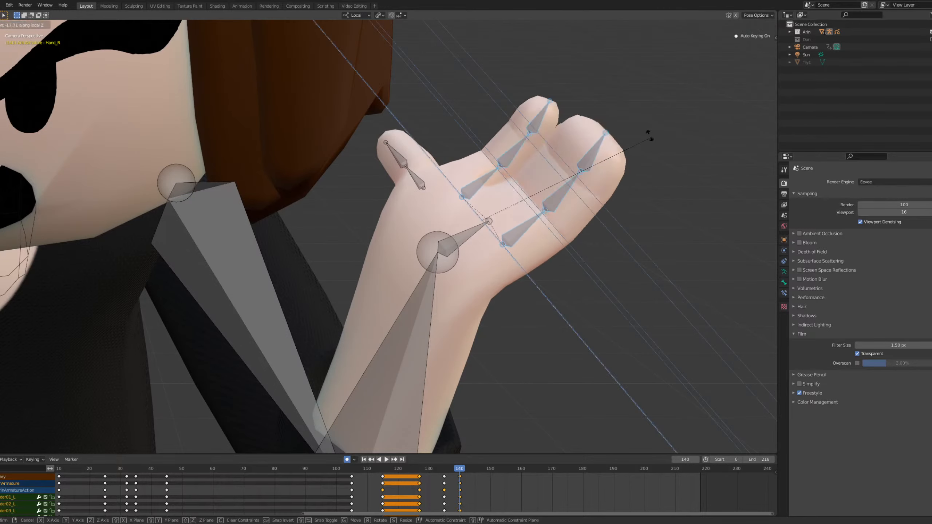
{"action": "left_click", "coordinate": [494, 118]}
Rotate the left hand's thumb bones by 58.2° around their local X axis to bend the thumb inward.
{"action": "left_click_drag", "start_coordinate": [376, 143], "coordinate": [409, 183]}
{"action": "key", "text": "r"}
{"action": "key", "text": "x"}
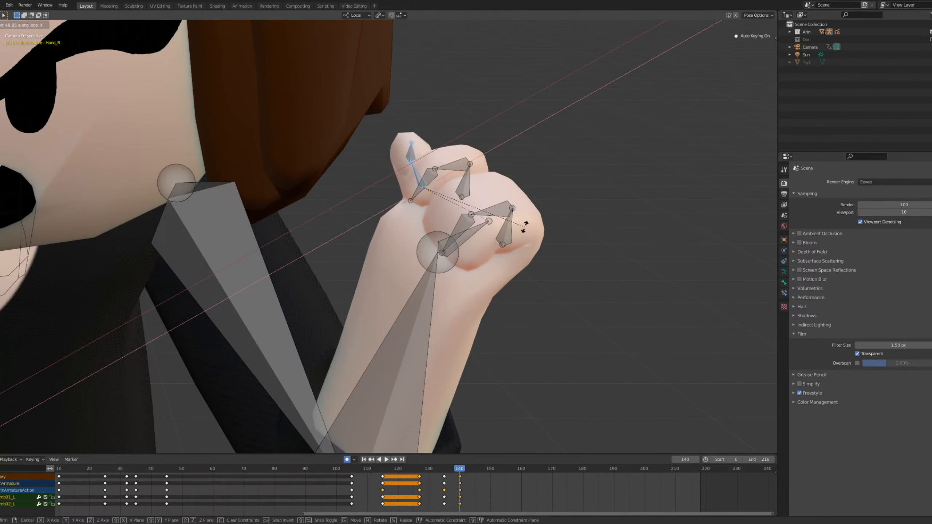
{"action": "left_click", "coordinate": [506, 201]}
{"action": "middle_click_drag", "start_coordinate": [455, 236], "coordinate": [394, 213]}
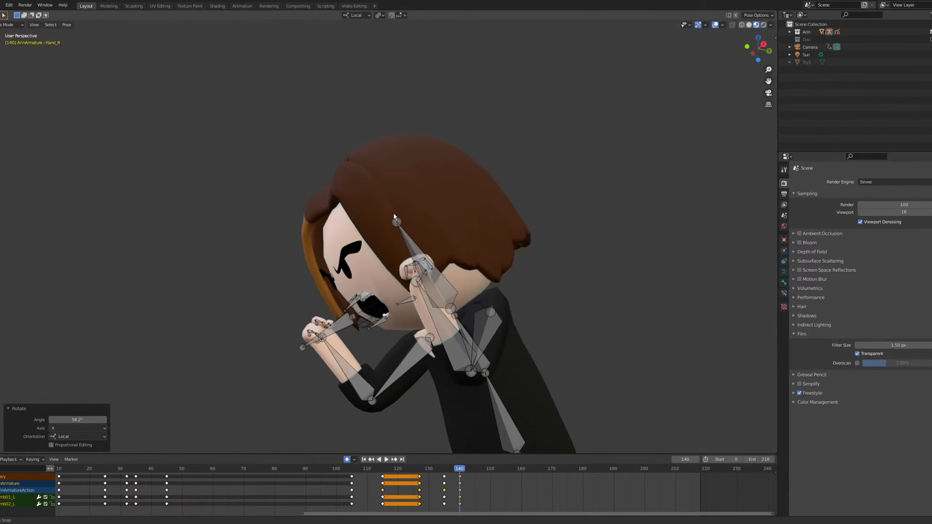
Rotate the left hand bone -56.9° around its local Z axis, working from the camera view at frame 140.
{"action": "left_click", "coordinate": [421, 276]}
{"action": "scroll", "coordinate": [425, 281], "scroll_direction": "up", "scroll_amount": 4}
{"action": "middle_click_drag", "start_coordinate": [430, 284], "coordinate": [336, 213], "text": "shift"}
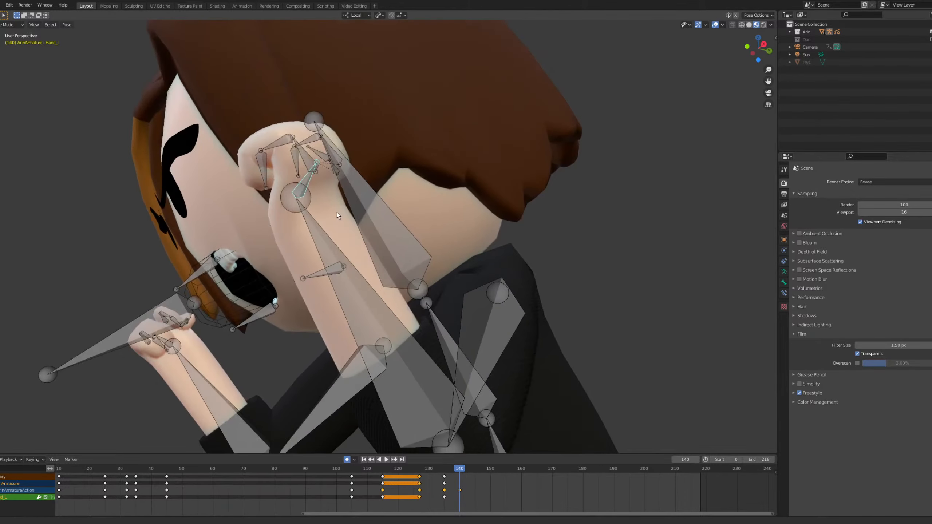
{"action": "key", "text": "KP_0"}
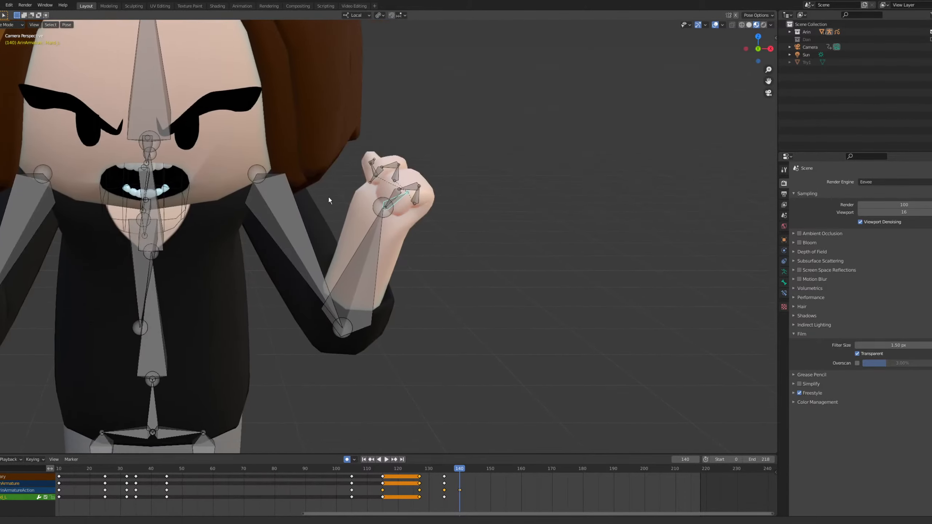
{"action": "scroll", "coordinate": [328, 197], "scroll_direction": "up", "scroll_amount": 7}
{"action": "key", "text": "r"}
{"action": "key", "text": "z"}
{"action": "left_click", "coordinate": [393, 79]}
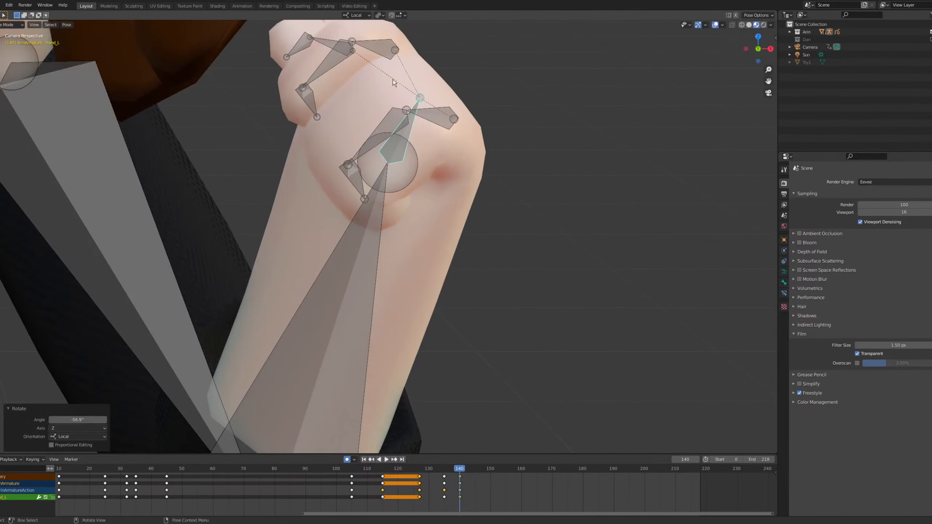
{"action": "scroll", "coordinate": [386, 121], "scroll_direction": "down", "scroll_amount": 5}
{"action": "scroll", "coordinate": [413, 213], "scroll_direction": "up", "scroll_amount": 5}
{"action": "key", "text": "r"}
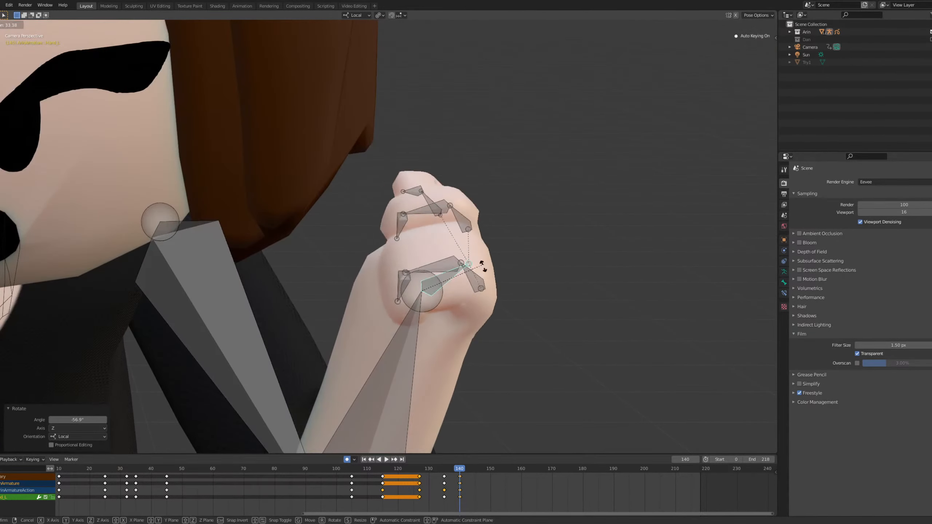
{"action": "right_click", "coordinate": [504, 227]}
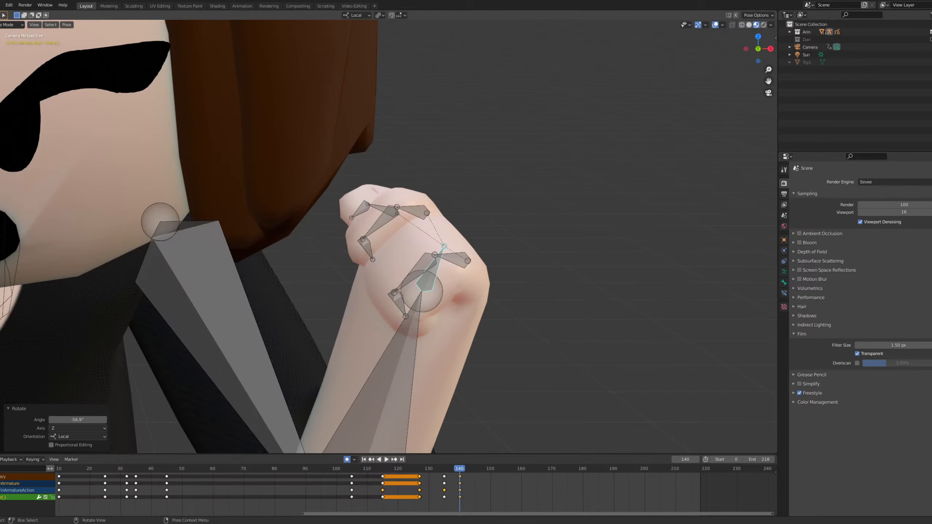
{"action": "key", "text": "r"}
{"action": "key", "text": "y"}
{"action": "right_click", "coordinate": [507, 255]}
{"action": "scroll", "coordinate": [411, 209], "scroll_direction": "down", "scroll_amount": 5}
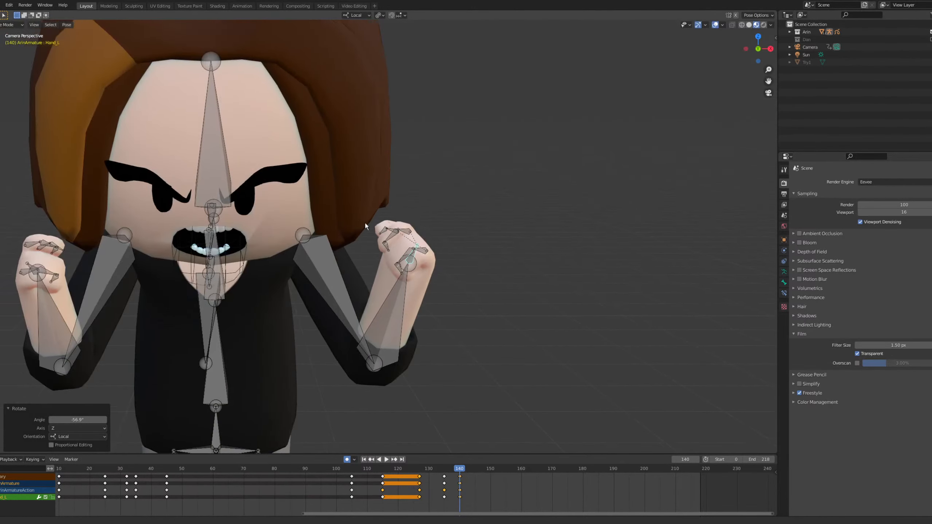
Check both fists from the camera view and save the project file.
{"action": "middle_click_drag", "start_coordinate": [277, 252], "coordinate": [421, 216], "text": "shift"}
{"action": "scroll", "coordinate": [421, 215], "scroll_direction": "up", "scroll_amount": 4}
{"action": "middle_click_drag", "start_coordinate": [210, 201], "coordinate": [337, 213], "text": "shift"}
{"action": "middle_click_drag", "start_coordinate": [532, 214], "coordinate": [360, 210], "text": "shift"}
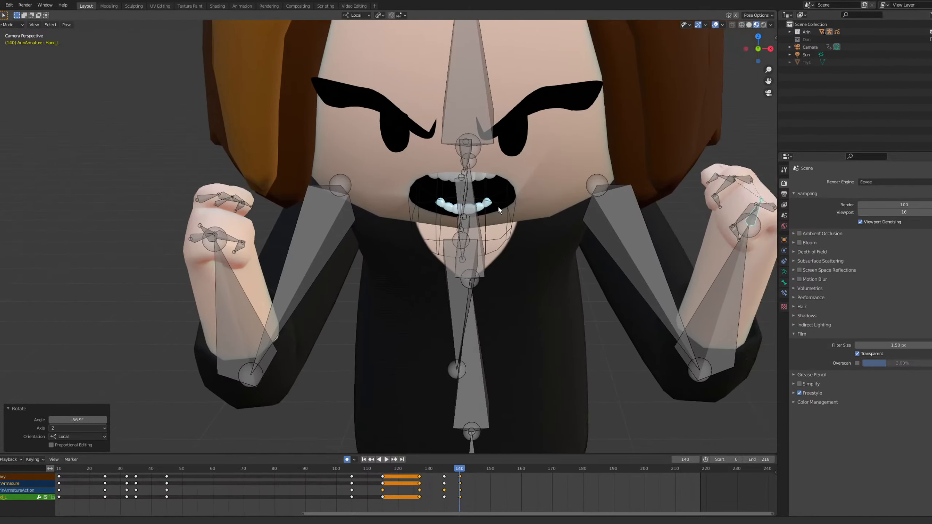
{"action": "middle_click_drag", "start_coordinate": [328, 236], "coordinate": [376, 224], "text": "shift"}
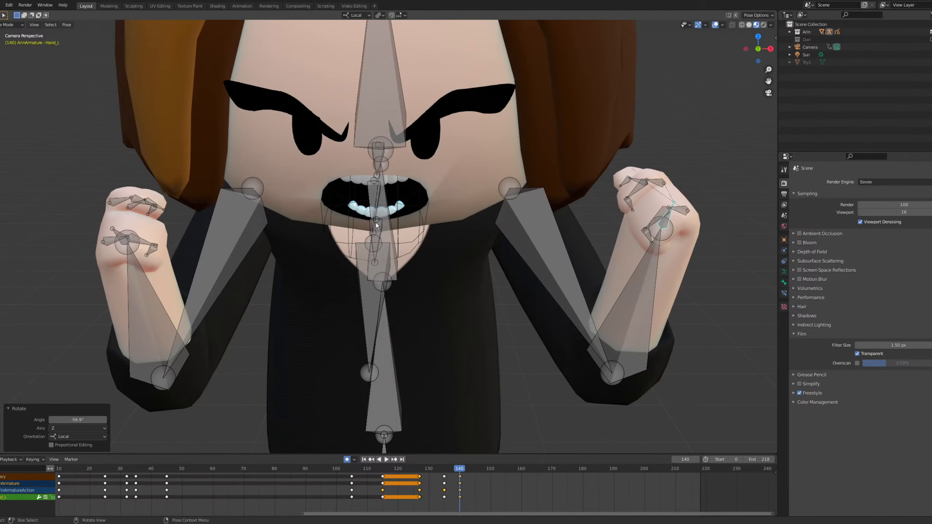
{"action": "key", "text": "ctrl+s"}
{"action": "middle_click_drag", "start_coordinate": [324, 257], "coordinate": [314, 263], "text": "shift"}
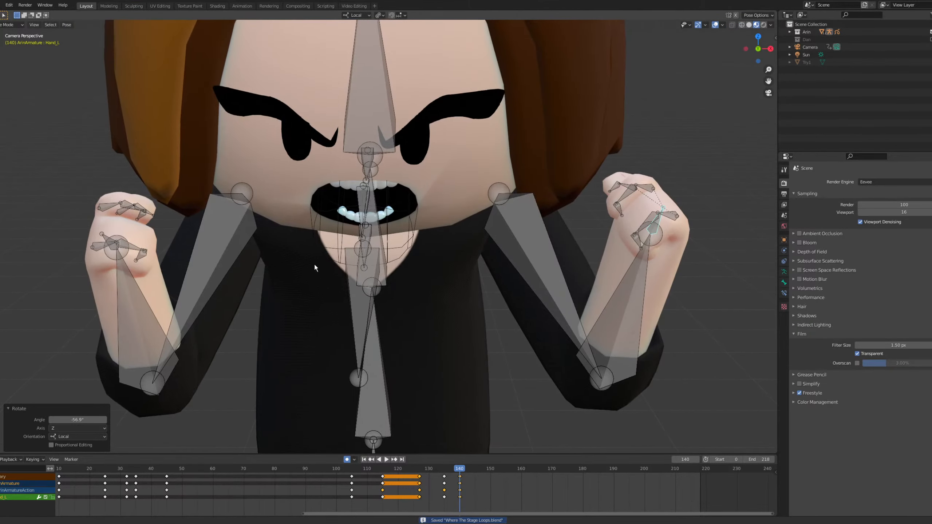
Examine the clenched left fist and the raised arms up close and from the camera view.
{"action": "scroll", "coordinate": [314, 263], "scroll_direction": "down", "scroll_amount": 3}
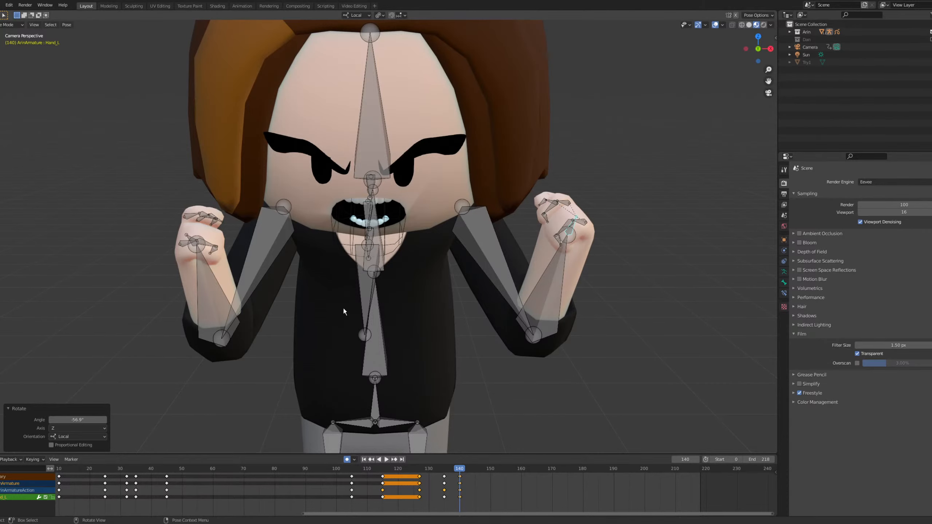
{"action": "scroll", "coordinate": [217, 283], "scroll_direction": "up", "scroll_amount": 1}
{"action": "middle_click_drag", "start_coordinate": [547, 187], "coordinate": [342, 201], "text": "shift"}
{"action": "scroll", "coordinate": [346, 181], "scroll_direction": "up", "scroll_amount": 5}
{"action": "scroll", "coordinate": [391, 177], "scroll_direction": "down", "scroll_amount": 4}
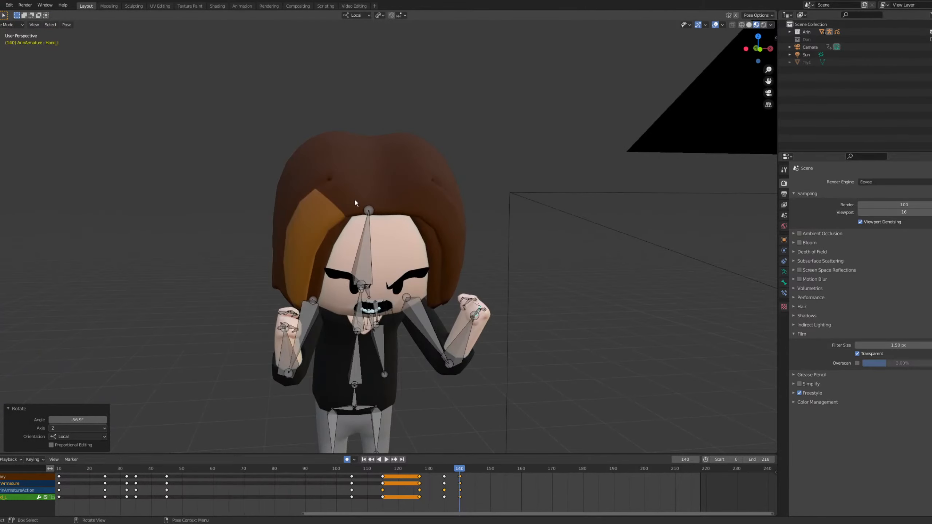
{"action": "key", "text": "KP_0"}
{"action": "scroll", "coordinate": [374, 205], "scroll_direction": "up", "scroll_amount": 4}
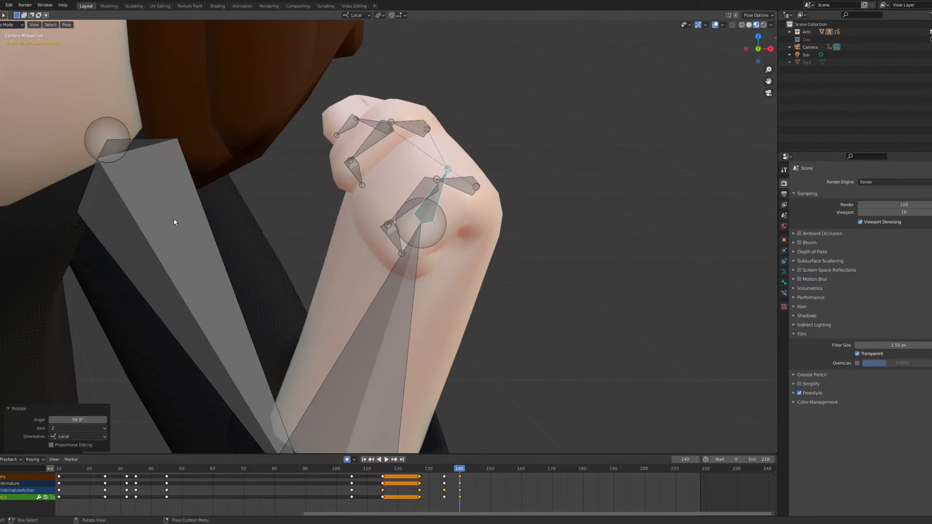
{"action": "middle_click_drag", "start_coordinate": [202, 211], "coordinate": [354, 165], "text": "shift"}
{"action": "scroll", "coordinate": [344, 215], "scroll_direction": "down", "scroll_amount": 2}
{"action": "scroll", "coordinate": [343, 218], "scroll_direction": "down", "scroll_amount": 1}
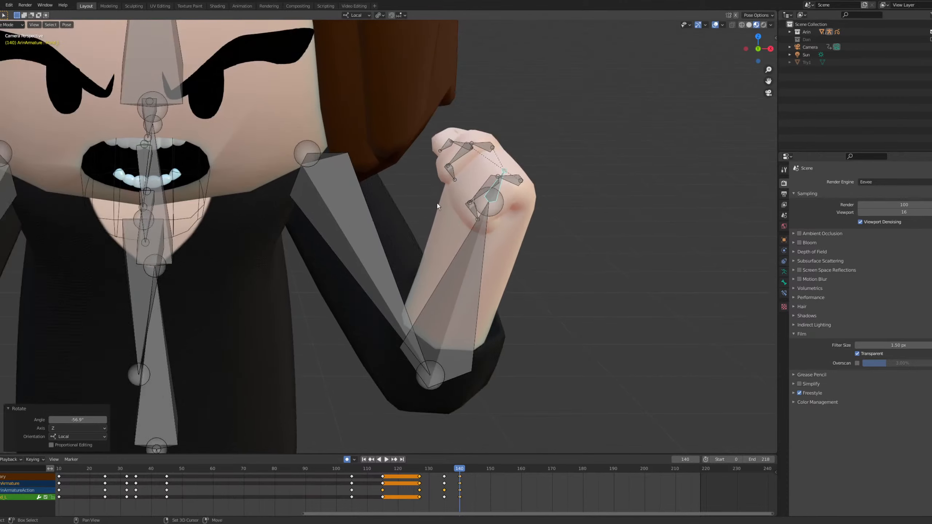
{"action": "scroll", "coordinate": [418, 165], "scroll_direction": "up", "scroll_amount": 2}
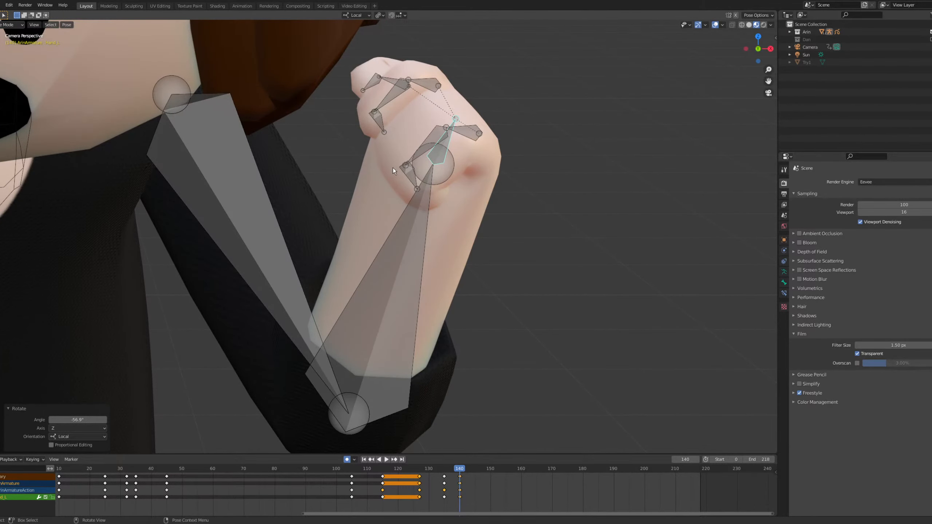
{"action": "scroll", "coordinate": [362, 319], "scroll_direction": "down", "scroll_amount": 2}
{"action": "scroll", "coordinate": [438, 289], "scroll_direction": "up", "scroll_amount": 1}
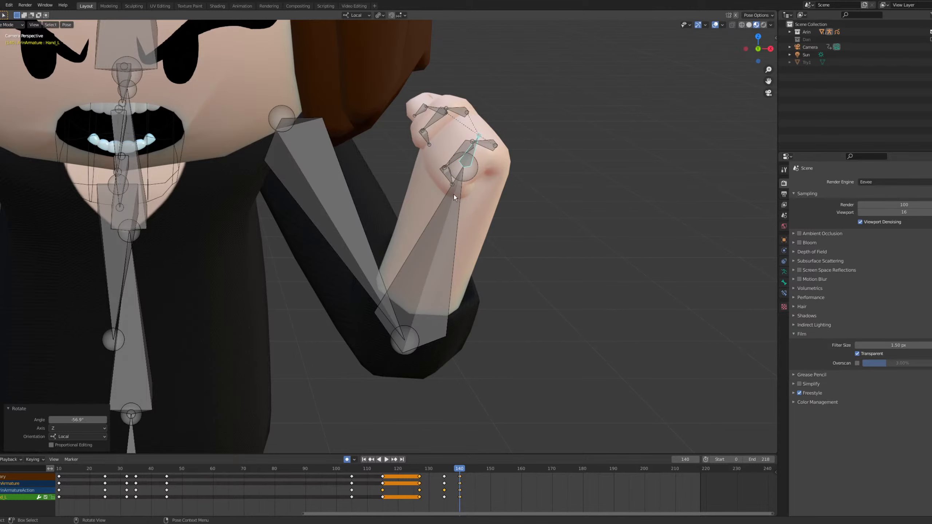
{"action": "scroll", "coordinate": [454, 197], "scroll_direction": "up", "scroll_amount": 5}
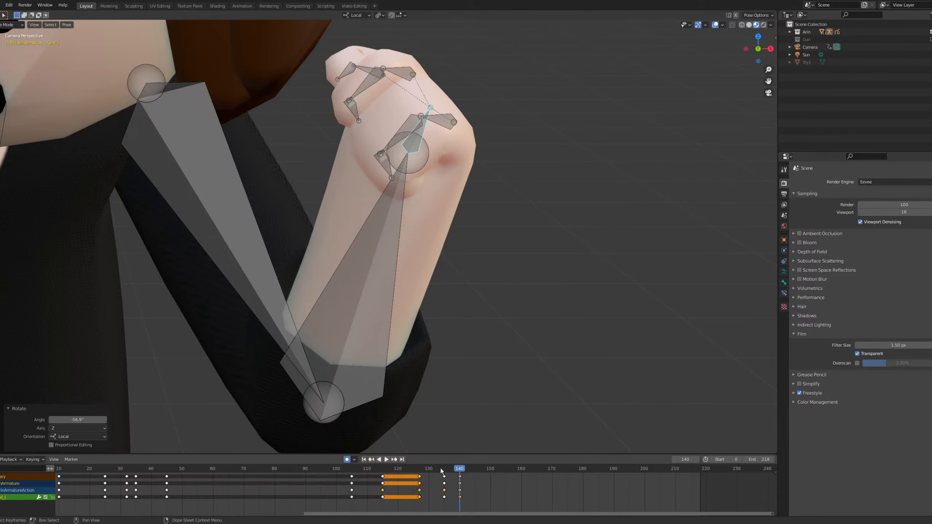
Play back and scrub through the frames around 140 to check the timing of the fist clench.
{"action": "key", "text": "space"}
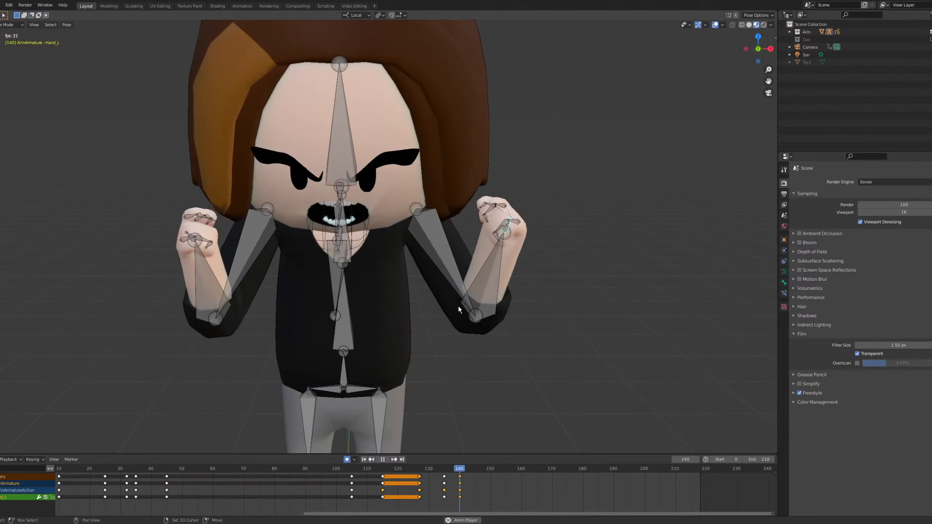
{"action": "key", "text": "Escape"}
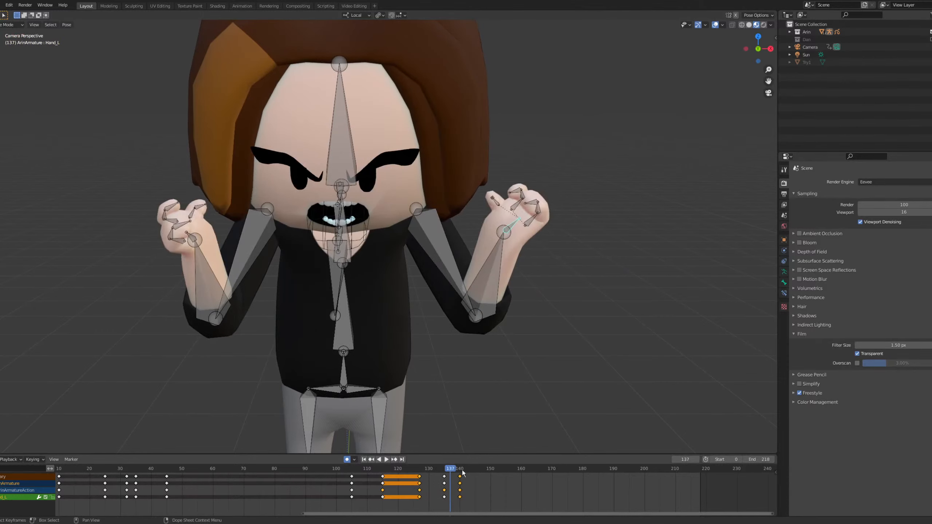
{"action": "left_click_drag", "start_coordinate": [462, 471], "coordinate": [476, 473]}
{"action": "left_click", "coordinate": [458, 472]}
Select all bones, move their frame 140 keyframes to frame 145, and go to that frame.
{"action": "key", "text": "a"}
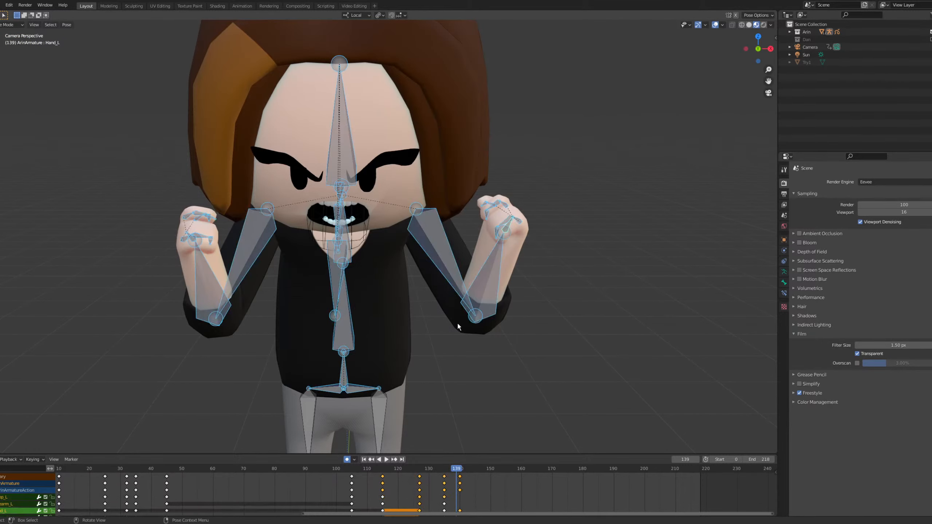
{"action": "left_click", "coordinate": [460, 477]}
{"action": "left_click_drag", "start_coordinate": [461, 484], "coordinate": [481, 492]}
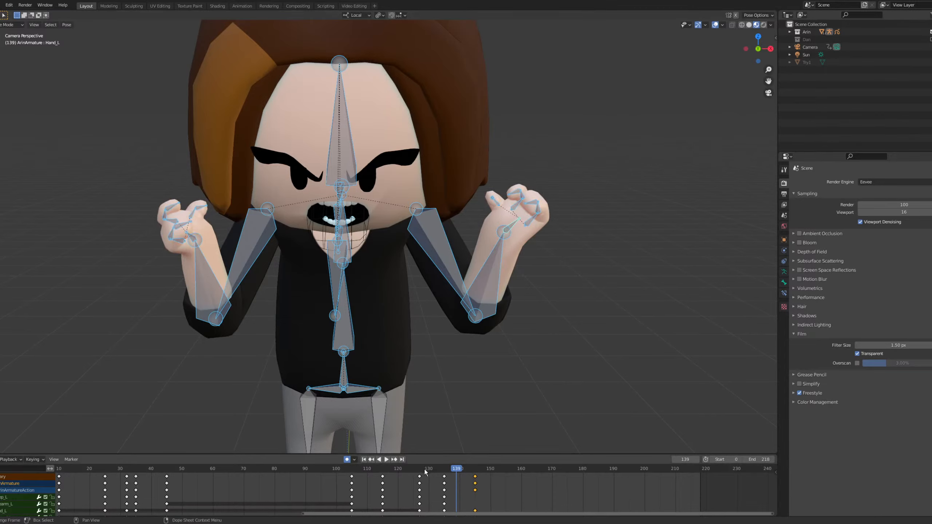
{"action": "left_click_drag", "start_coordinate": [455, 472], "coordinate": [476, 473]}
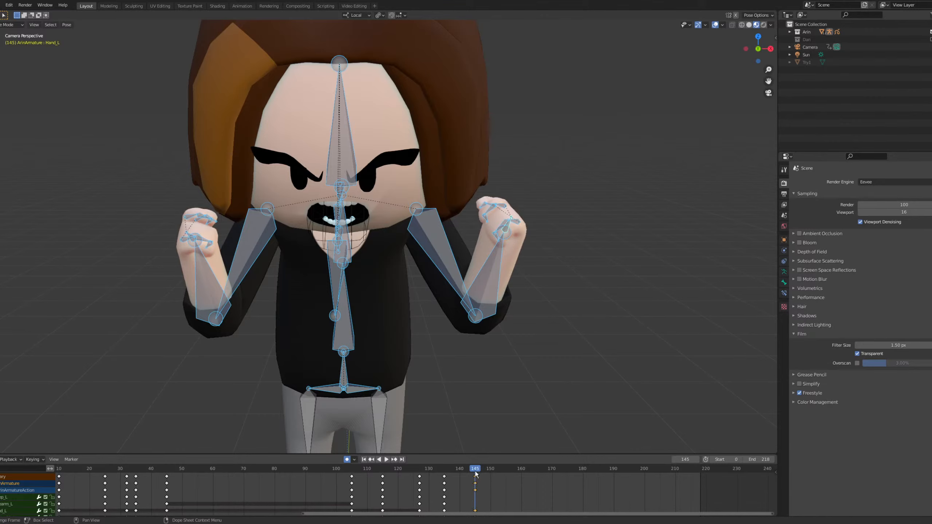
Key the location and rotation of all bones at frame 145 without altering the pose.
{"action": "key", "text": "g"}
{"action": "left_click", "coordinate": [454, 302]}
{"action": "key", "text": "r"}
{"action": "left_click", "coordinate": [454, 303]}
Play back the slower fist clench and return to frame 145.
{"action": "key", "text": "space"}
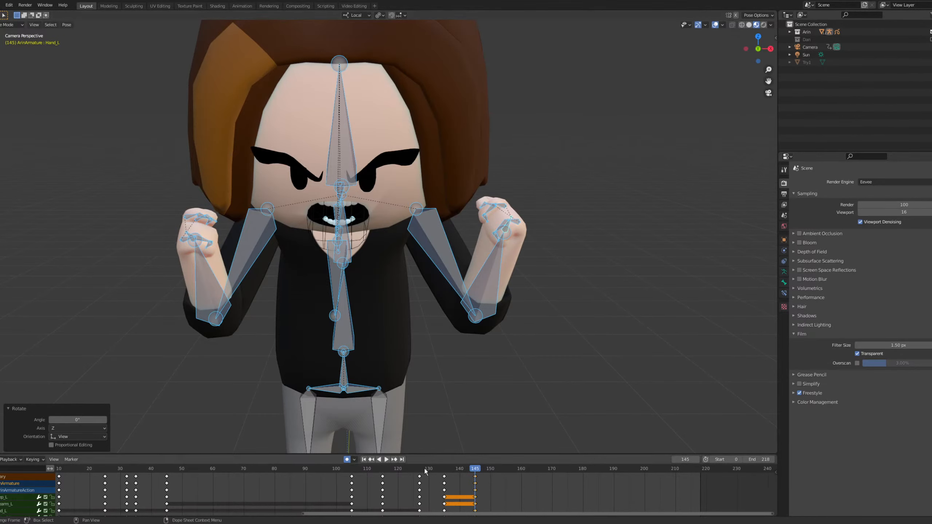
{"action": "key", "text": "space"}
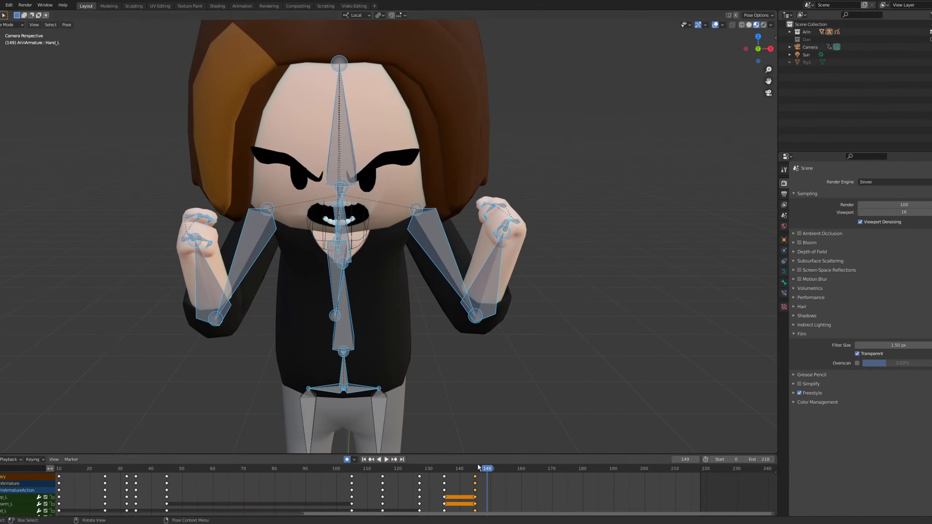
{"action": "left_click", "coordinate": [477, 470]}
{"action": "left_click_drag", "start_coordinate": [477, 471], "coordinate": [475, 471]}
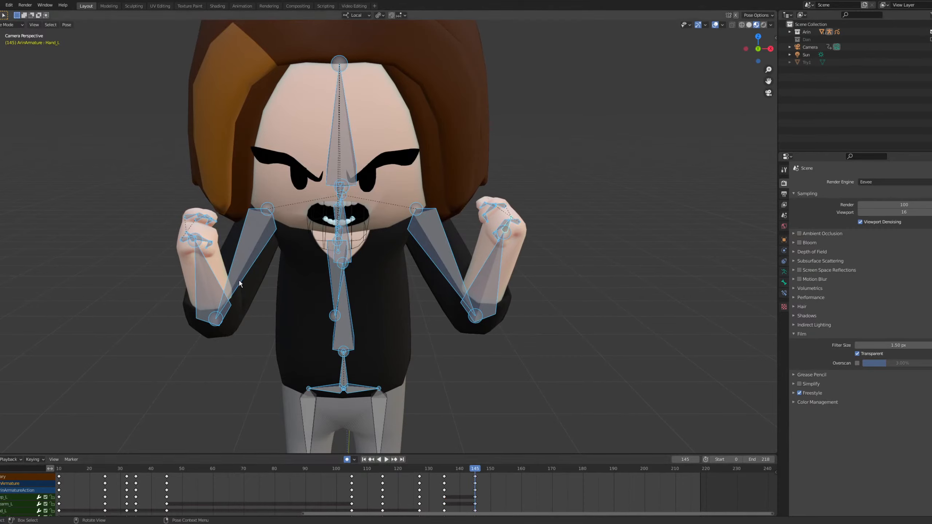
Rotate the right upper arm around its local X, Z and Y axes to lower the arm and swing the fist outward.
{"action": "left_click", "coordinate": [242, 251]}
{"action": "key", "text": "r"}
{"action": "key", "text": "x"}
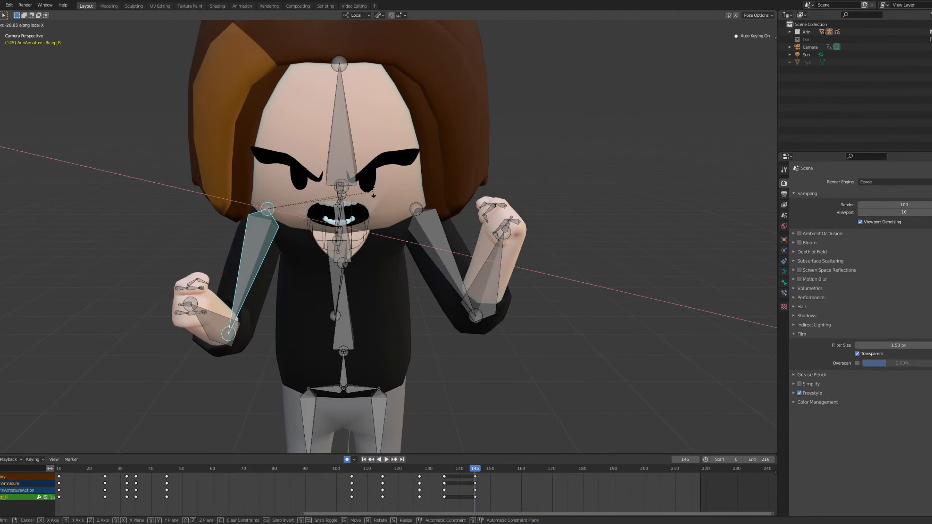
{"action": "left_click", "coordinate": [375, 196]}
{"action": "key", "text": "r"}
{"action": "key", "text": "z"}
{"action": "key", "text": "y"}
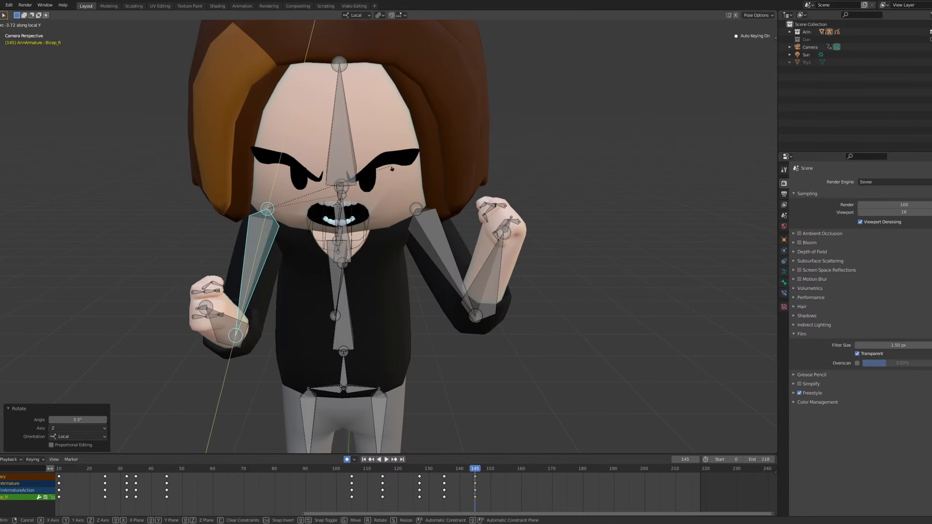
{"action": "left_click", "coordinate": [401, 192]}
Rotate the left upper arm -21.7° in local X, -2.83° in Z and 2.42° in Y to mirror the right arm.
{"action": "left_click", "coordinate": [444, 257]}
{"action": "key", "text": "r"}
{"action": "key", "text": "x"}
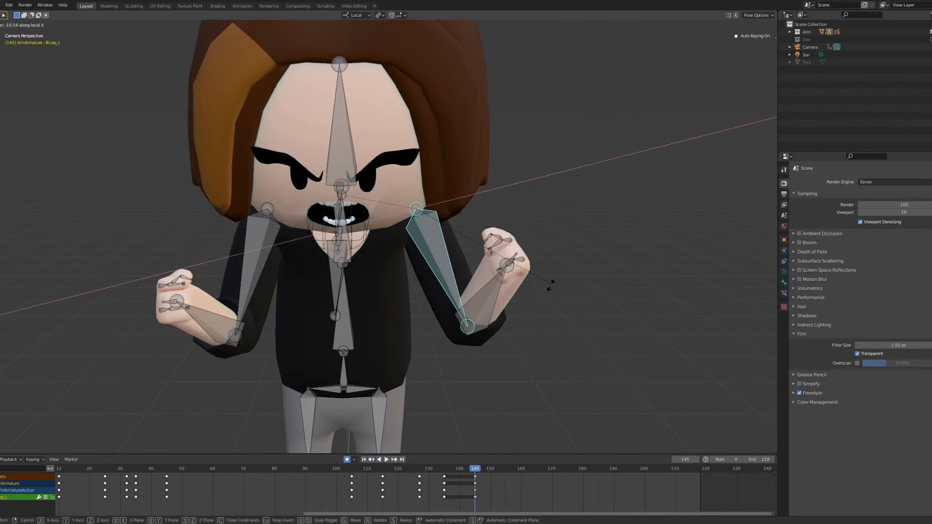
{"action": "left_click", "coordinate": [544, 315]}
{"action": "key", "text": "r"}
{"action": "key", "text": "y"}
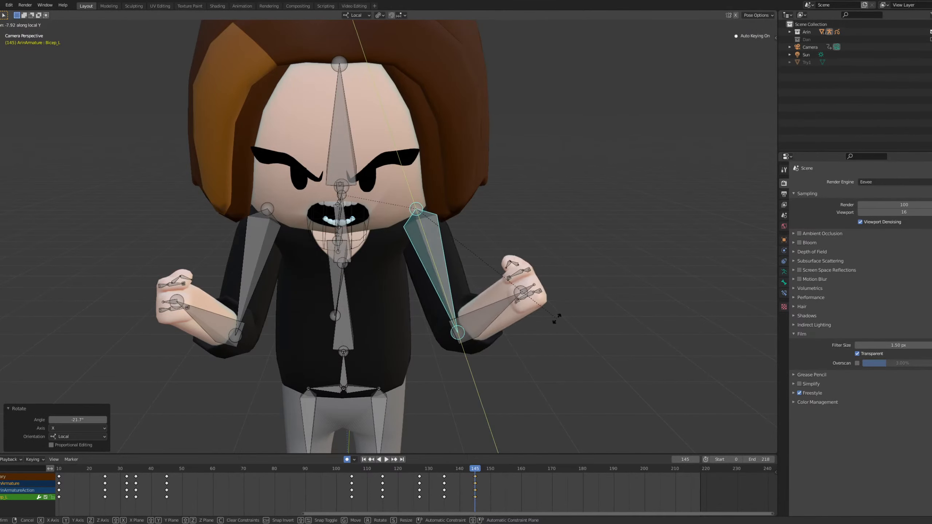
{"action": "key", "text": "z"}
{"action": "left_click", "coordinate": [547, 324]}
{"action": "key", "text": "r"}
{"action": "key", "text": "y"}
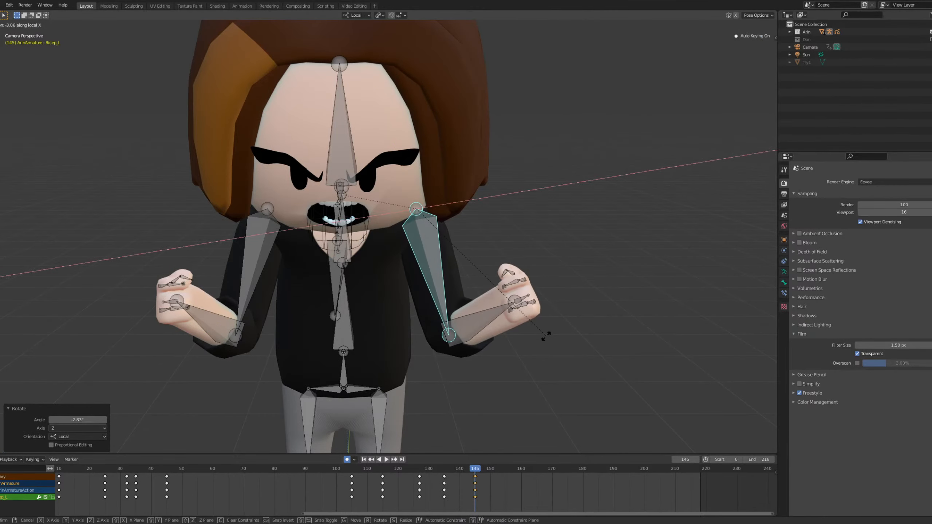
{"action": "left_click", "coordinate": [547, 322]}
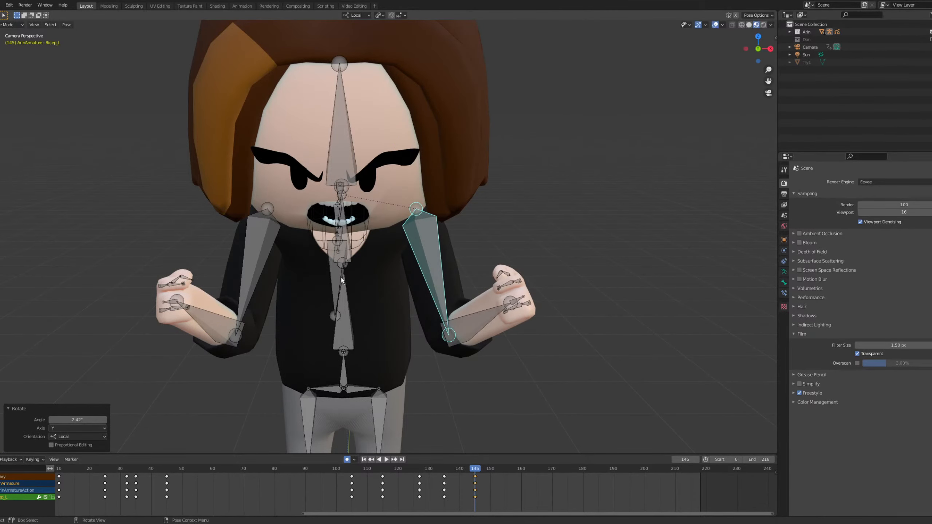
Rotate the two spine bones together around their local X axis to lean the torso further forward.
{"action": "middle_click_drag", "start_coordinate": [348, 313], "coordinate": [386, 274], "text": "shift"}
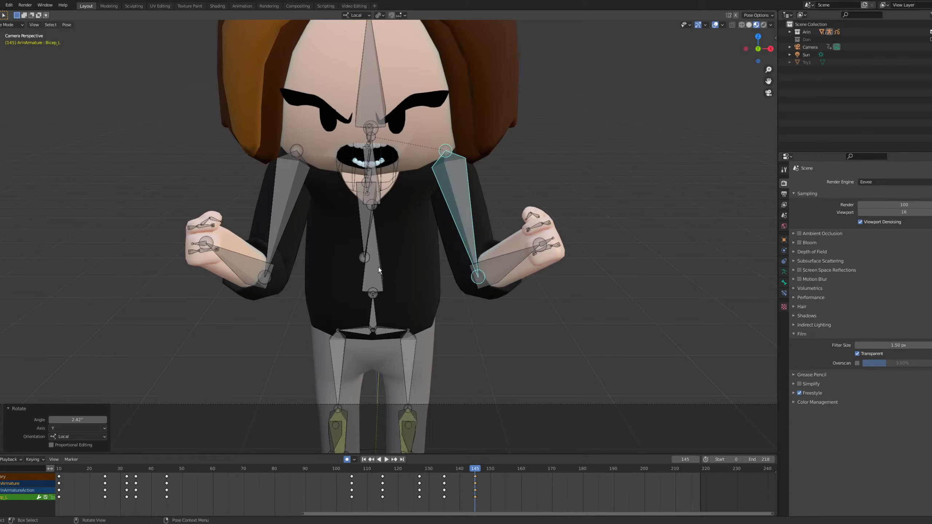
{"action": "left_click", "coordinate": [378, 267]}
{"action": "left_click", "coordinate": [382, 205], "text": "shift"}
{"action": "key", "text": "r"}
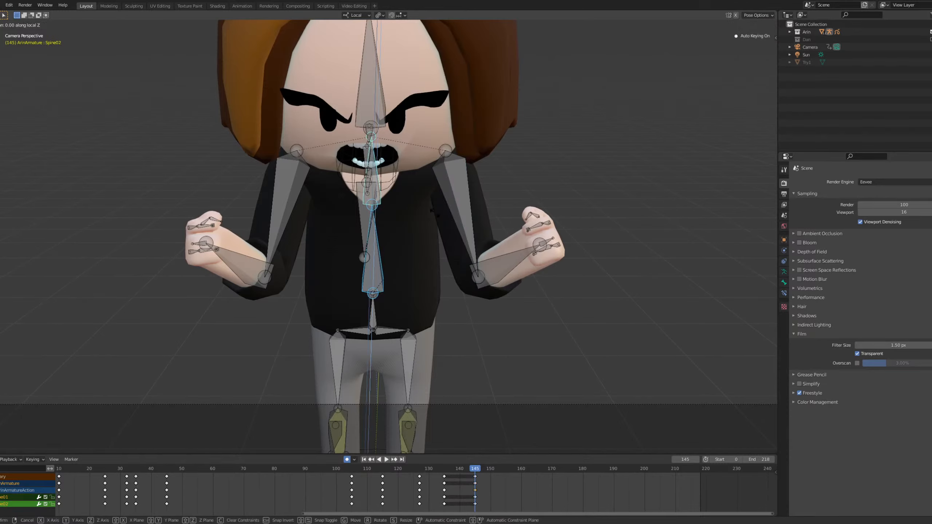
{"action": "key", "text": "x"}
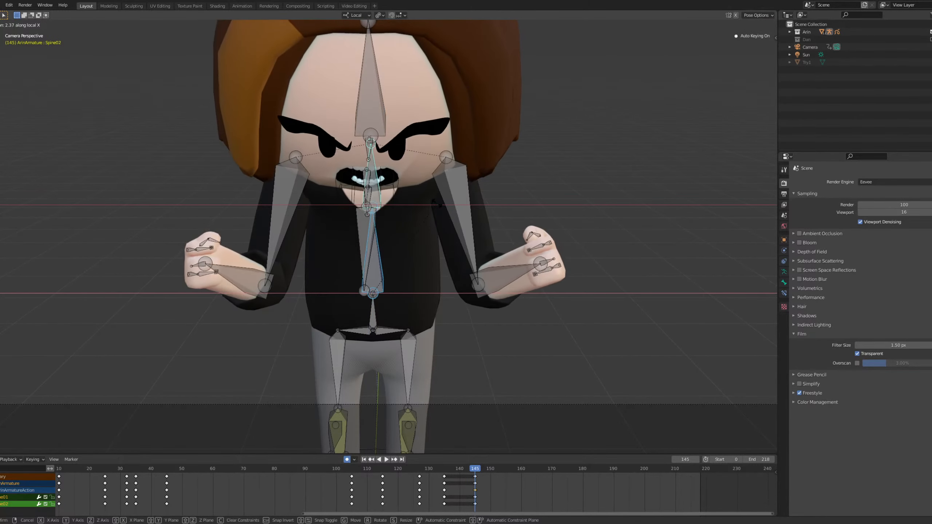
{"action": "left_click", "coordinate": [347, 235]}
Rotate both forearm bones together 24.2° around their local X axis to raise the fists at frame 145.
{"action": "left_click", "coordinate": [242, 274]}
{"action": "left_click", "coordinate": [526, 266], "text": "shift"}
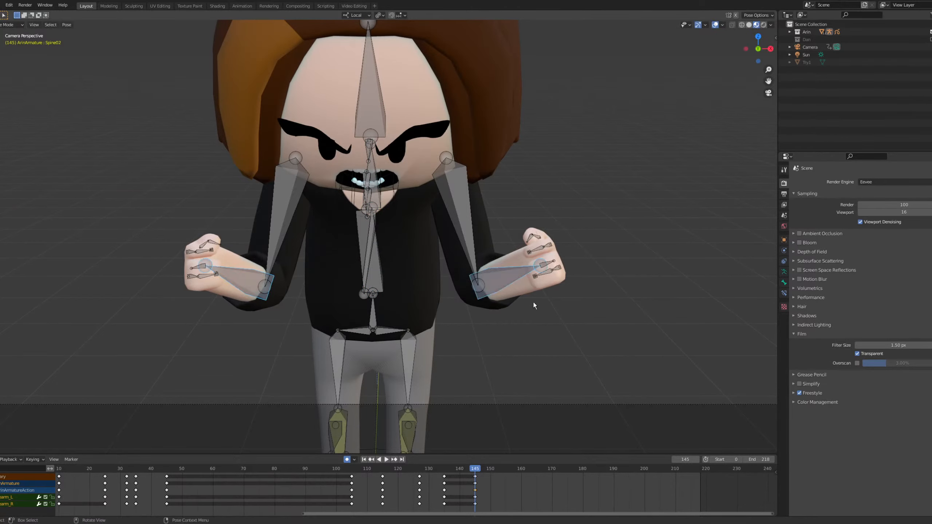
{"action": "key", "text": "r"}
{"action": "key", "text": "x"}
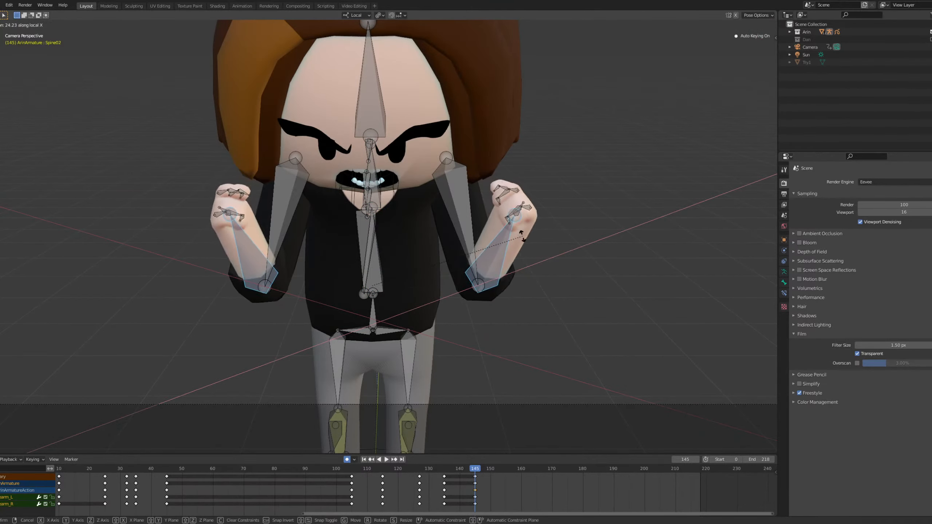
{"action": "left_click", "coordinate": [523, 237]}
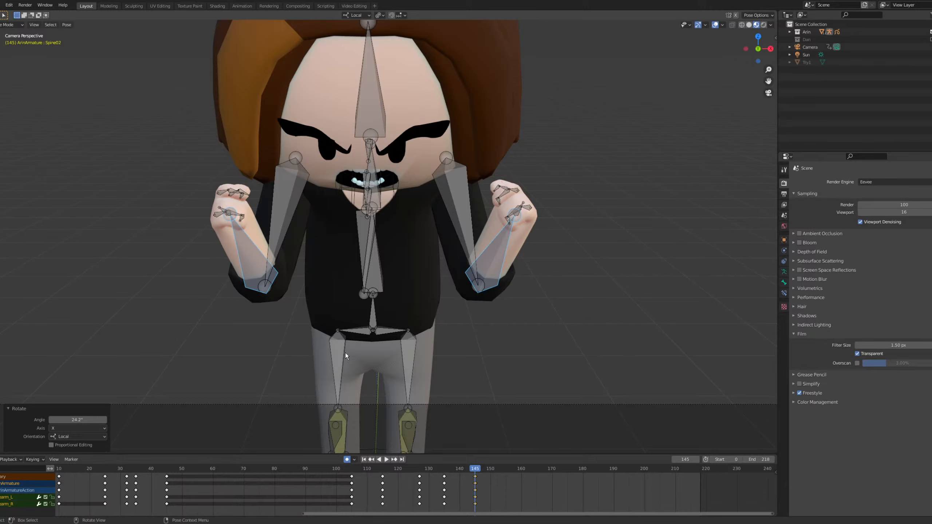
Scrub to frame 140 and play back the fist-clenching section several times to check the motion.
{"action": "left_click_drag", "start_coordinate": [471, 471], "coordinate": [460, 470]}
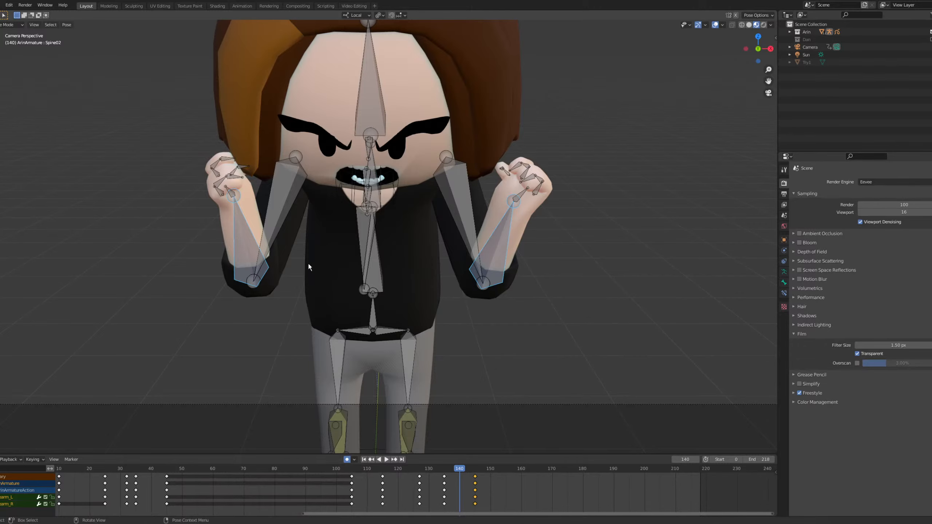
{"action": "middle_click_drag", "start_coordinate": [464, 227], "coordinate": [494, 223]}
{"action": "scroll", "coordinate": [479, 222], "scroll_direction": "down", "scroll_amount": 4}
{"action": "key", "text": "KP_0"}
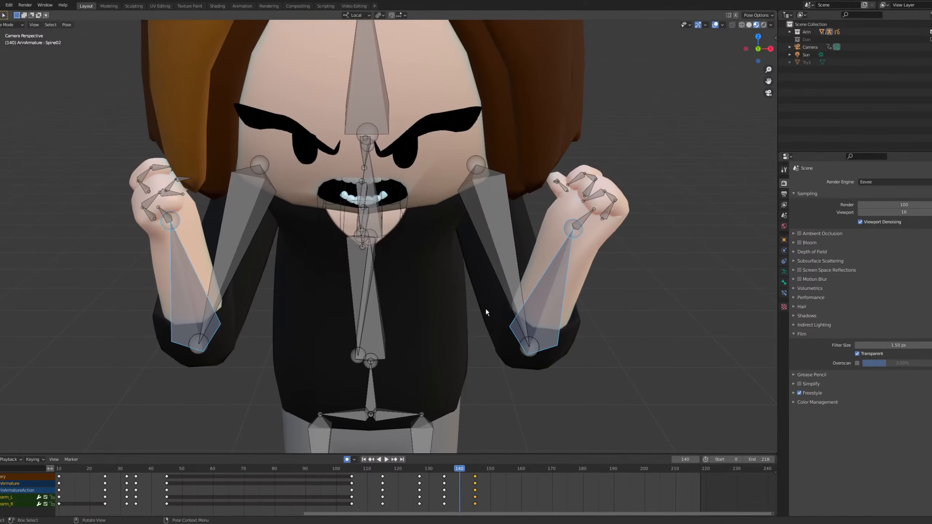
{"action": "left_click", "coordinate": [437, 469]}
{"action": "key", "text": "space"}
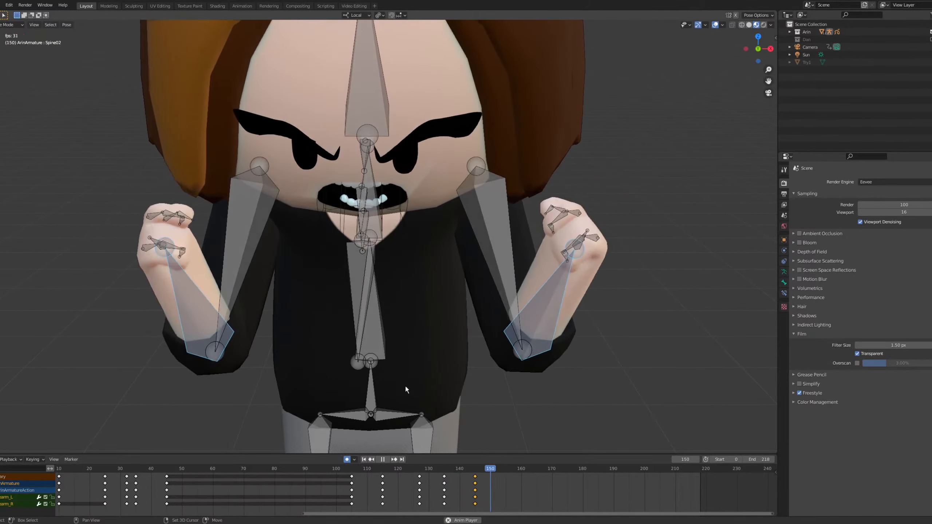
{"action": "key", "text": "space"}
{"action": "left_click_drag", "start_coordinate": [467, 470], "coordinate": [353, 469]}
{"action": "key", "text": "space"}
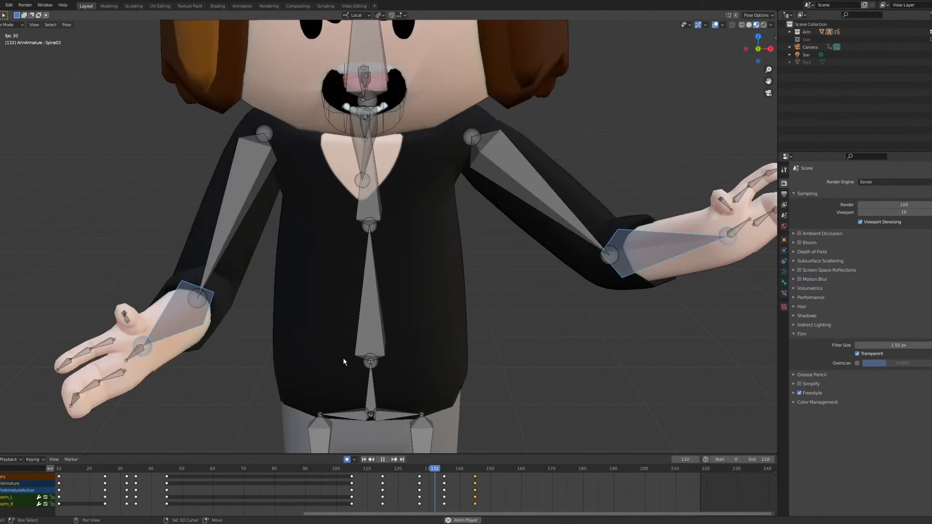
{"action": "key", "text": "space"}
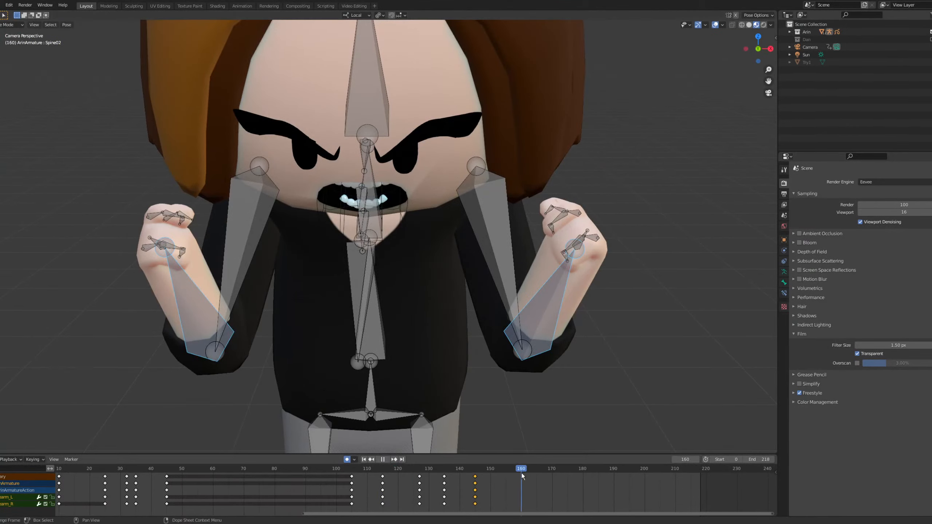
At frame 155, rotate the two spine bones together -35.2° around their local X axis to lean the torso back.
{"action": "left_click_drag", "start_coordinate": [495, 471], "coordinate": [506, 472]}
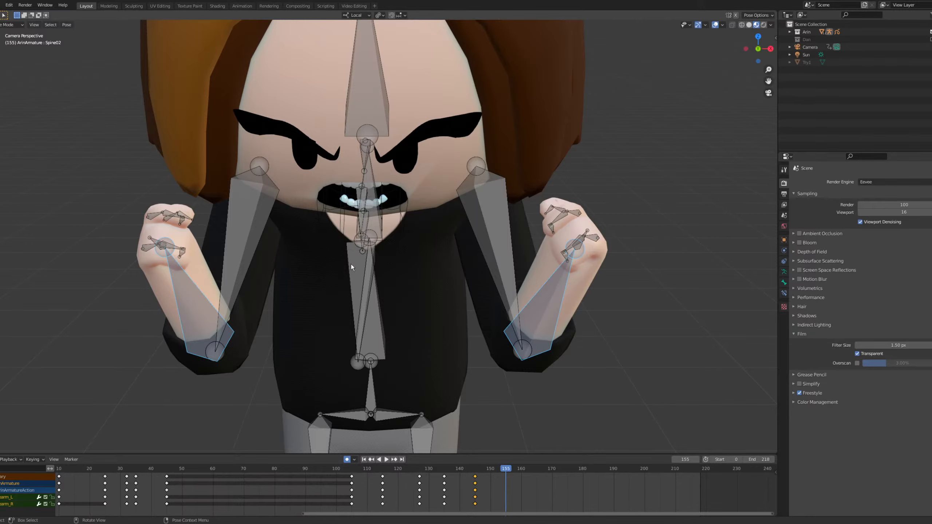
{"action": "left_click", "coordinate": [492, 469]}
{"action": "left_click", "coordinate": [383, 299]}
{"action": "left_click", "coordinate": [378, 222], "text": "shift"}
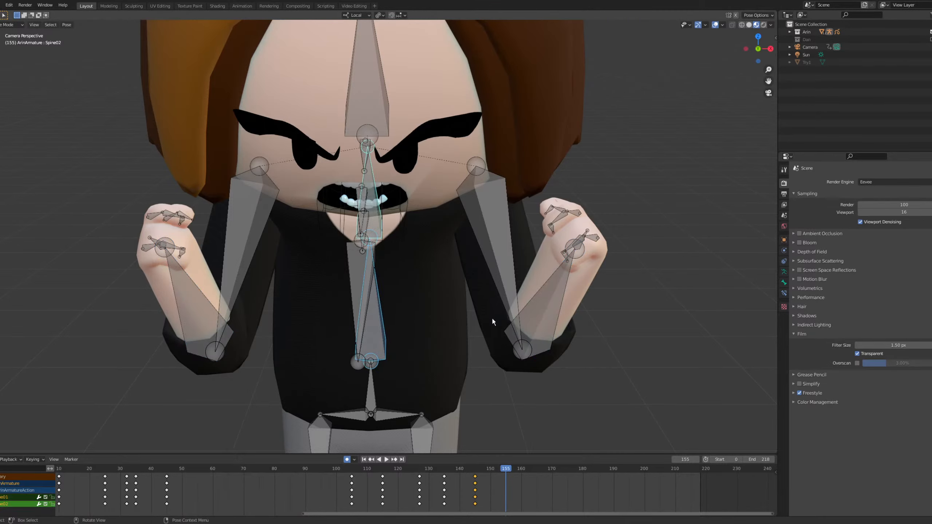
{"action": "key", "text": "r"}
{"action": "key", "text": "x"}
{"action": "key", "text": "x"}
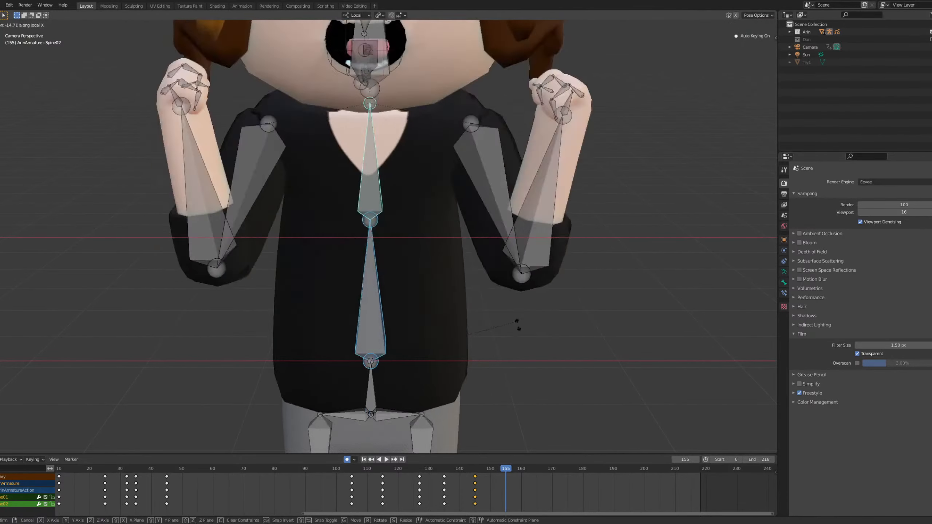
{"action": "left_click", "coordinate": [495, 370]}
Rotate the right upper arm -49.4° around its local Z axis to swing the elbow outward at frame 155.
{"action": "scroll", "coordinate": [447, 273], "scroll_direction": "down", "scroll_amount": 3}
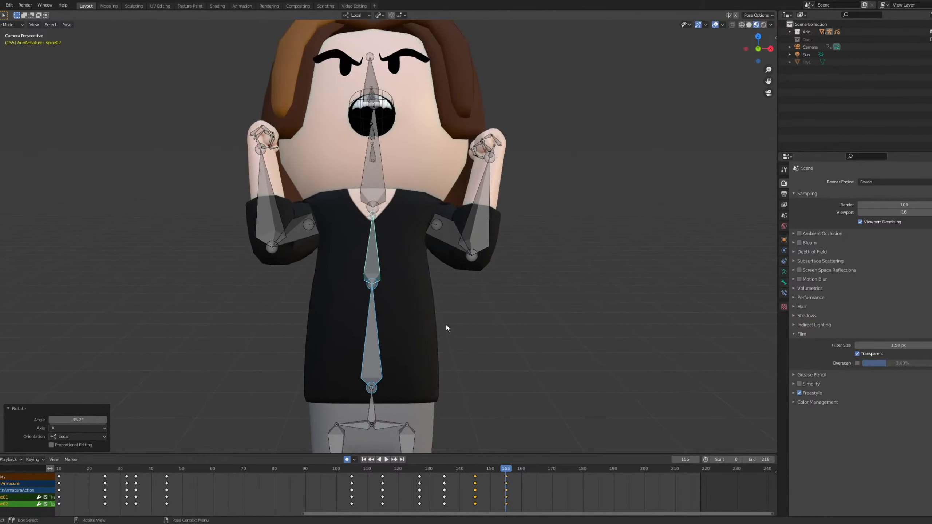
{"action": "scroll", "coordinate": [401, 290], "scroll_direction": "up", "scroll_amount": 2}
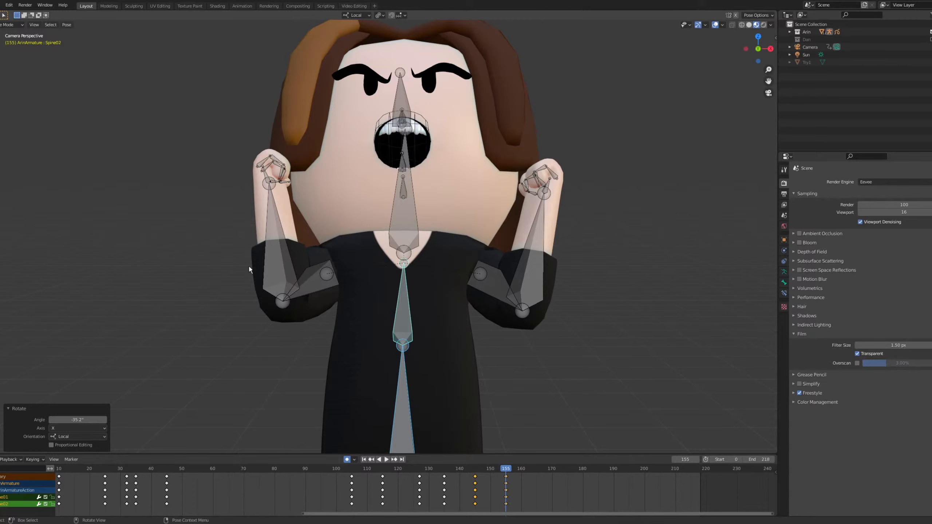
{"action": "scroll", "coordinate": [249, 269], "scroll_direction": "down", "scroll_amount": 2}
{"action": "scroll", "coordinate": [378, 255], "scroll_direction": "up", "scroll_amount": 3}
{"action": "left_click_drag", "start_coordinate": [321, 314], "coordinate": [321, 315]}
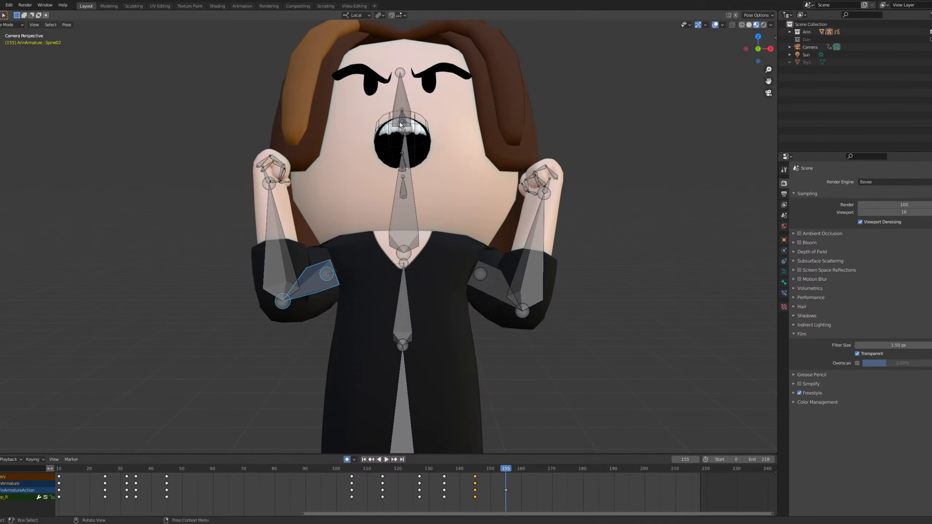
{"action": "scroll", "coordinate": [443, 241], "scroll_direction": "up", "scroll_amount": 1}
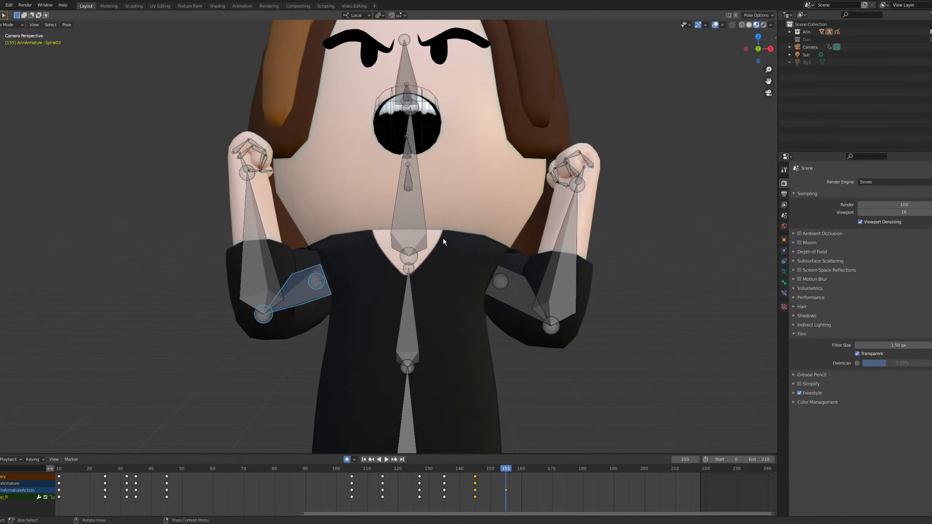
{"action": "middle_click_drag", "start_coordinate": [363, 272], "coordinate": [297, 220], "text": "shift"}
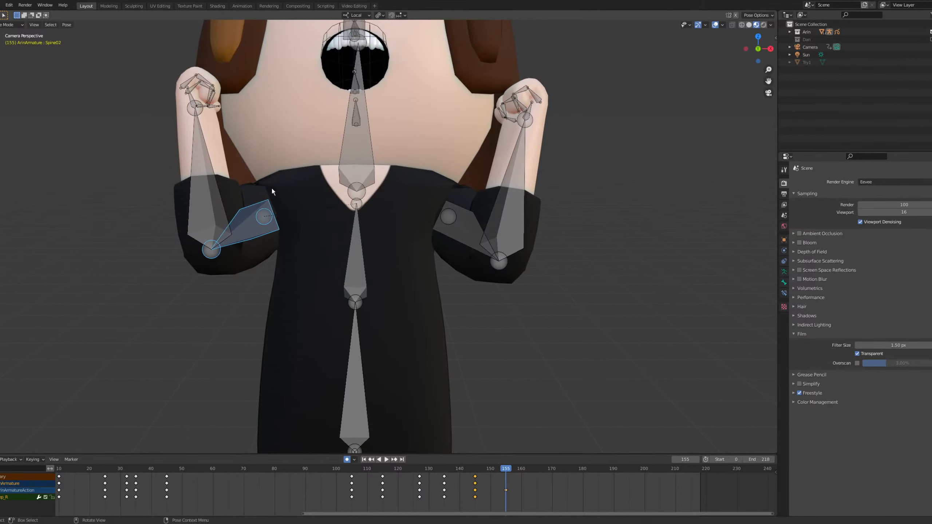
{"action": "key", "text": "r"}
{"action": "key", "text": "z"}
{"action": "right_click", "coordinate": [384, 147]}
{"action": "key", "text": "r"}
{"action": "key", "text": "z"}
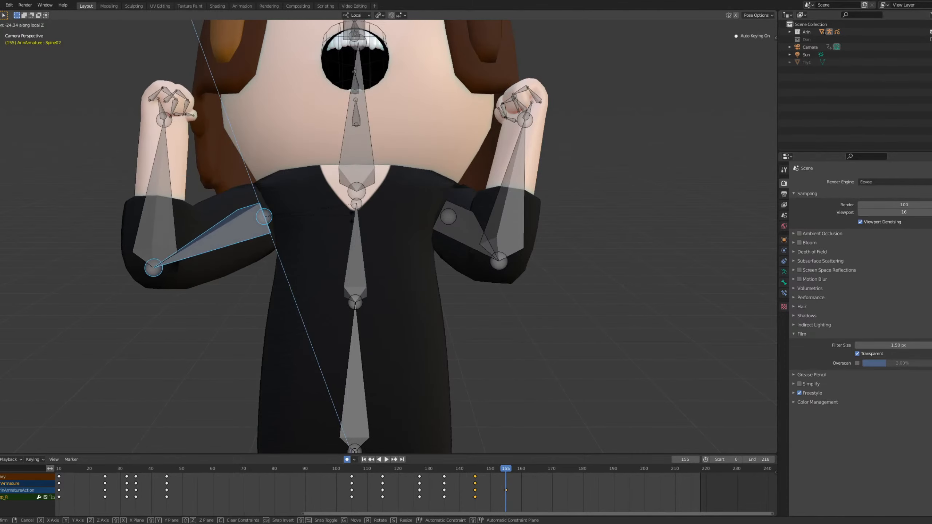
{"action": "left_click", "coordinate": [387, 232]}
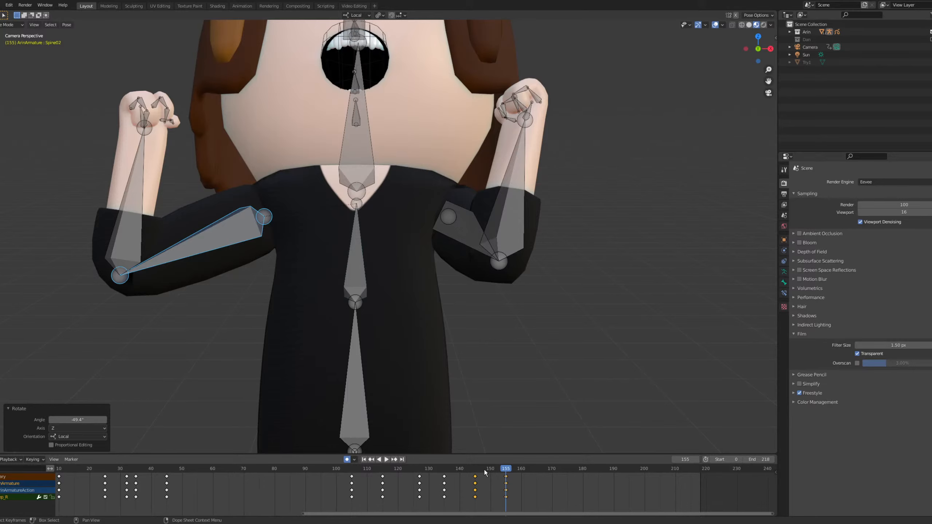
Play back the lean-back motion from frame 144.
{"action": "left_click", "coordinate": [471, 467]}
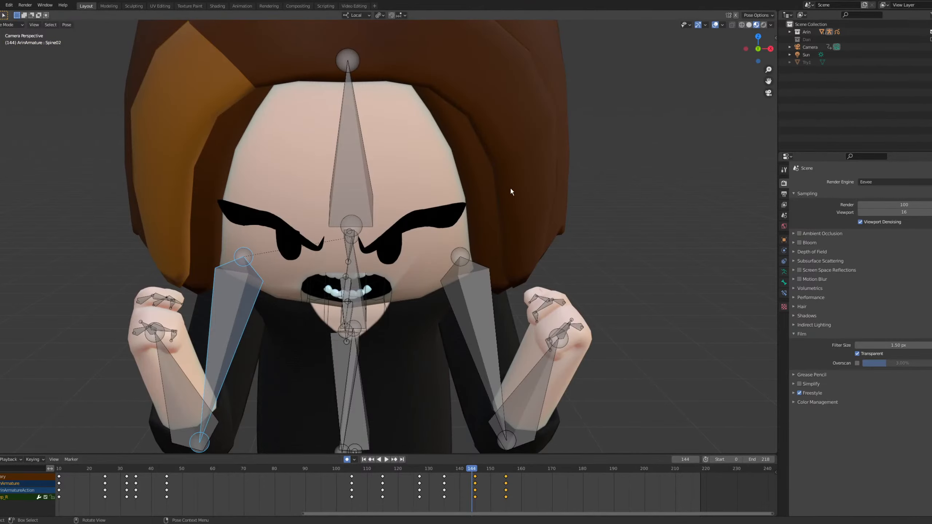
{"action": "key", "text": "space"}
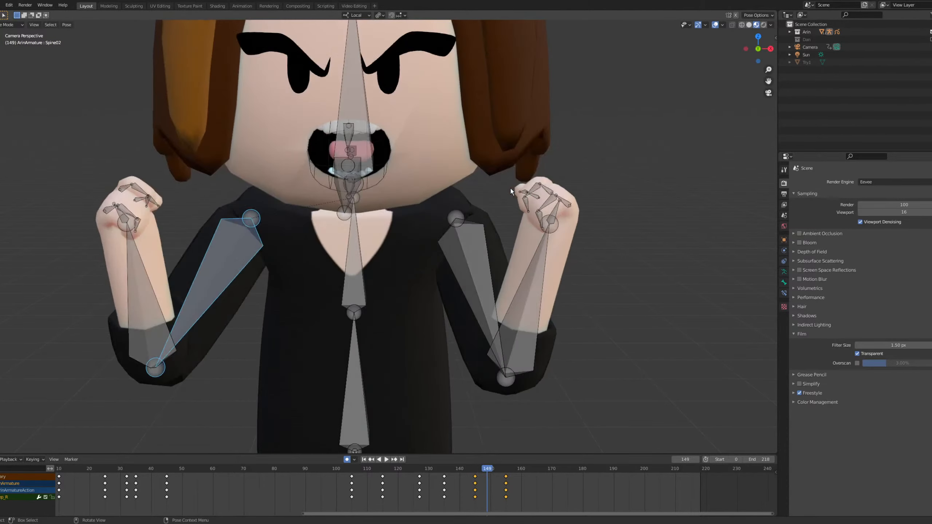
Stop playback at frame 155 and rotate the character's right upper arm bone about its local X axis.
{"action": "key", "text": "space"}
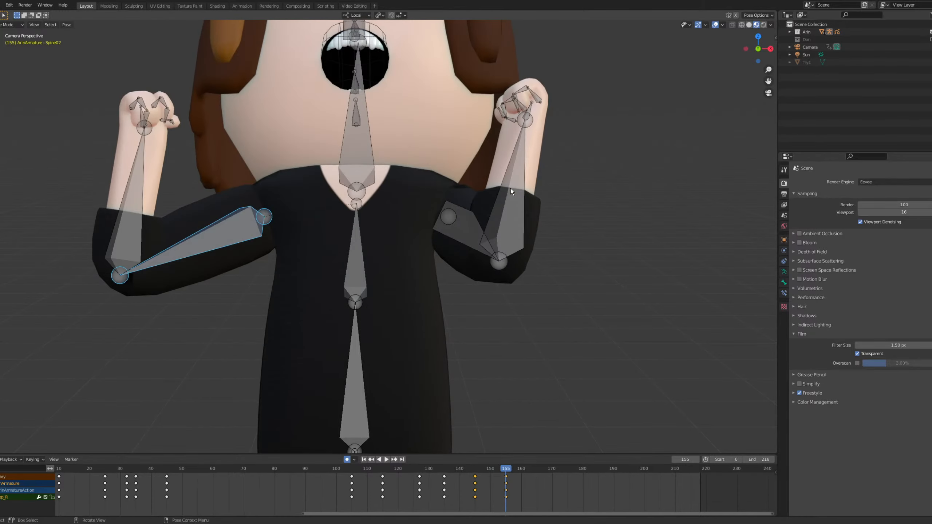
{"action": "scroll", "coordinate": [264, 135], "scroll_direction": "down", "scroll_amount": 3}
{"action": "scroll", "coordinate": [265, 136], "scroll_direction": "up", "scroll_amount": 3}
{"action": "key", "text": "r"}
{"action": "key", "text": "x"}
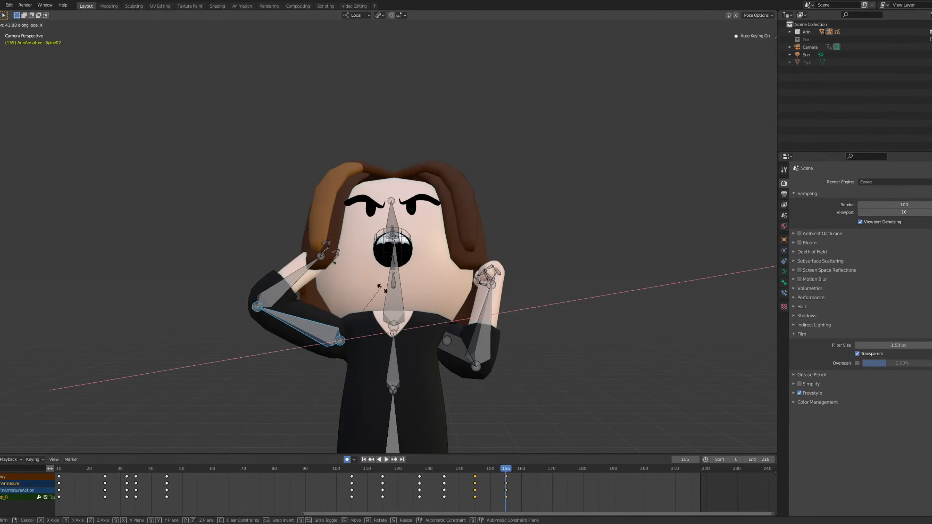
{"action": "left_click", "coordinate": [303, 276]}
Rotate the right forearm bone so that the forearm points straight up.
{"action": "left_click", "coordinate": [269, 299]}
{"action": "key", "text": "r"}
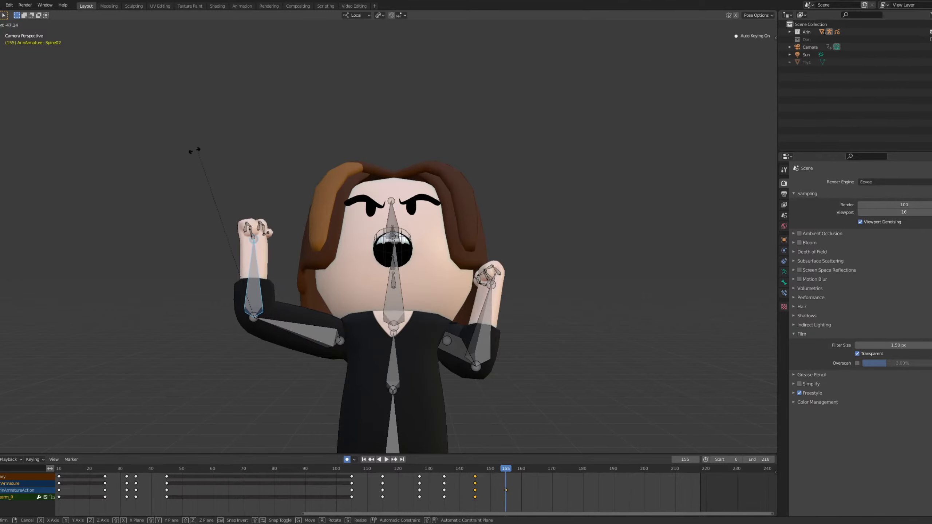
{"action": "left_click", "coordinate": [308, 341]}
Rotate the right upper arm bone about 44° around its local Z axis and about 37° around its local X axis.
{"action": "left_click", "coordinate": [297, 329]}
{"action": "key", "text": "r"}
{"action": "key", "text": "z"}
{"action": "key", "text": "z"}
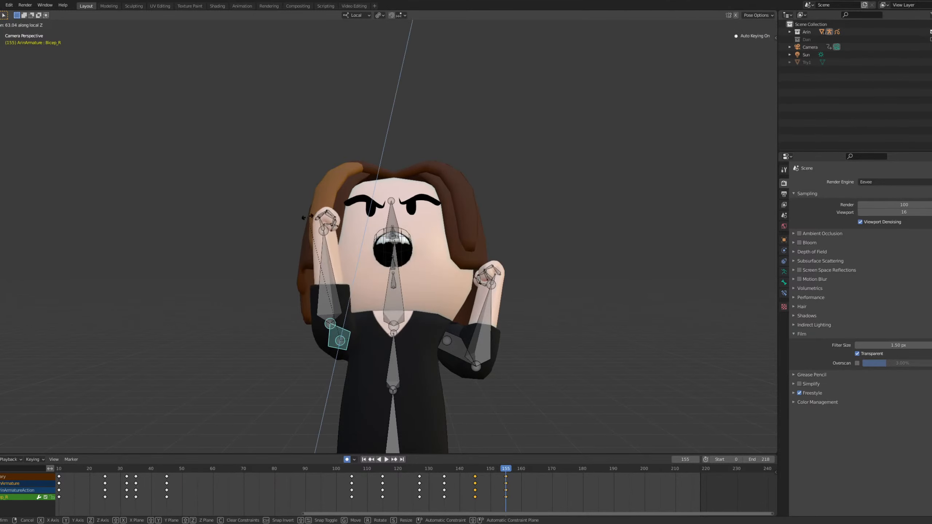
{"action": "left_click", "coordinate": [310, 292]}
{"action": "key", "text": "r"}
{"action": "key", "text": "x"}
{"action": "key", "text": "x"}
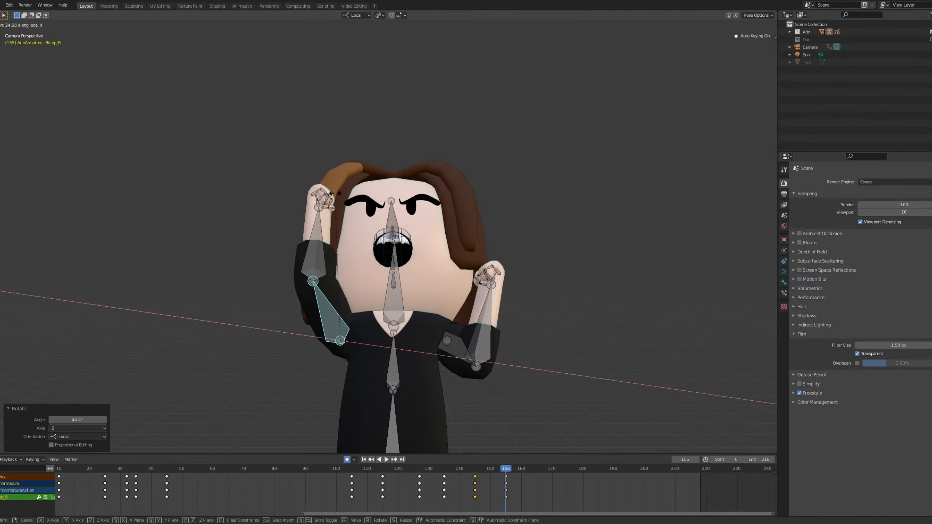
{"action": "left_click", "coordinate": [328, 273]}
{"action": "key", "text": "r"}
{"action": "key", "text": "x"}
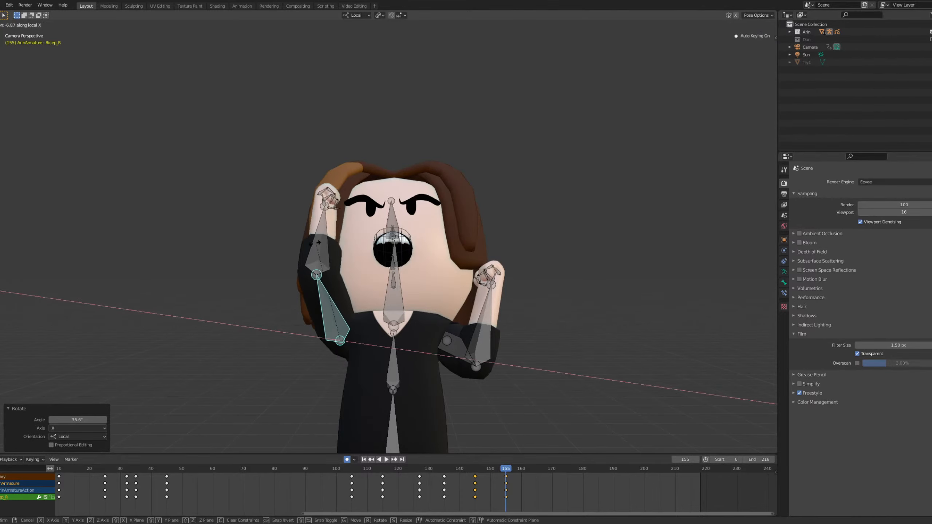
{"action": "right_click", "coordinate": [497, 235]}
Rotate the right upper arm bone outward about -19° around its local Z axis.
{"action": "key", "text": "r"}
{"action": "key", "text": "z"}
{"action": "left_click", "coordinate": [454, 194]}
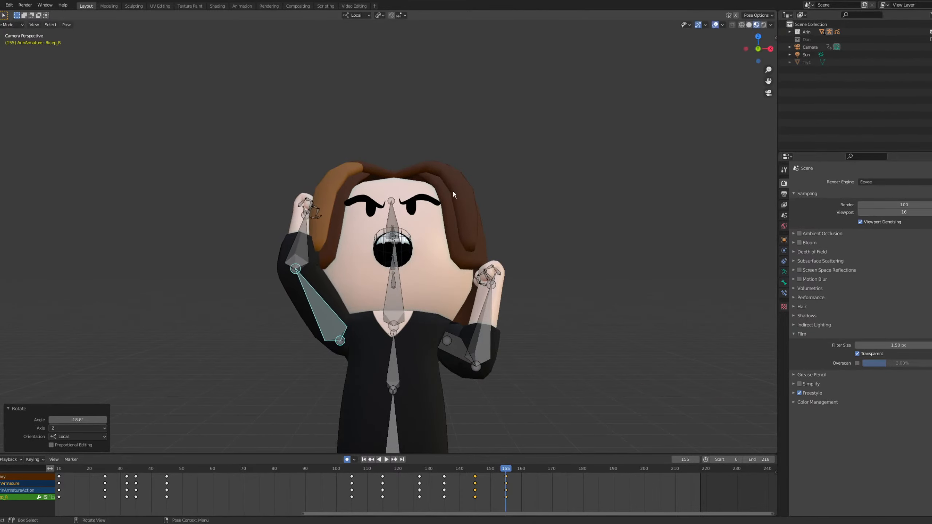
{"action": "key", "text": "r"}
{"action": "key", "text": "x"}
{"action": "right_click", "coordinate": [338, 202]}
Rotate the right forearm bone about -21° around its local X axis.
{"action": "left_click", "coordinate": [307, 251]}
{"action": "key", "text": "r"}
{"action": "key", "text": "x"}
{"action": "left_click", "coordinate": [279, 75]}
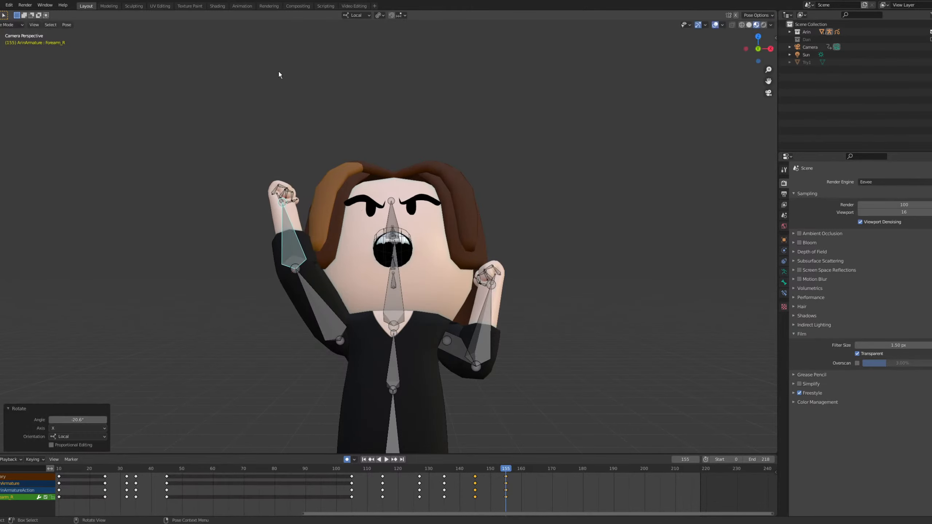
Swing the right upper arm bone in toward the head around its local Z axis and keep it selected.
{"action": "left_click", "coordinate": [315, 300]}
{"action": "key", "text": "r"}
{"action": "key", "text": "z"}
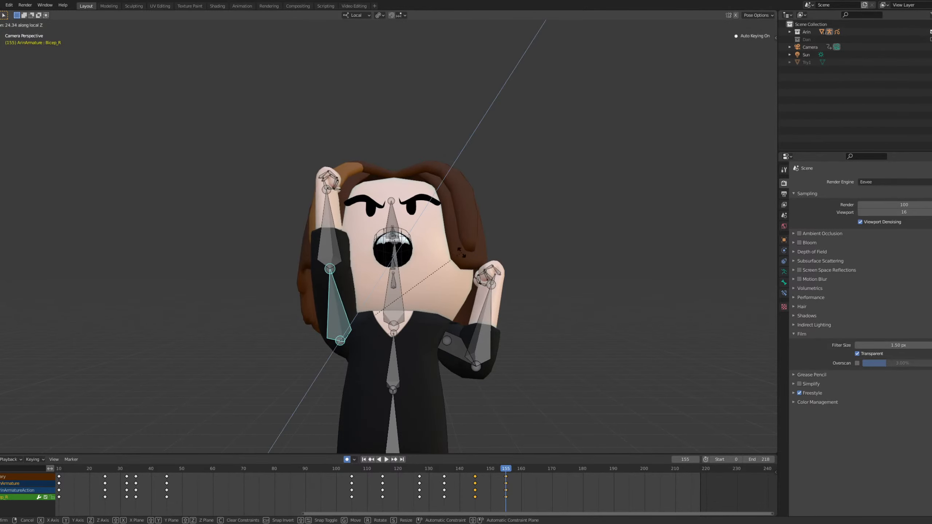
{"action": "left_click", "coordinate": [345, 188]}
{"action": "left_click", "coordinate": [329, 245]}
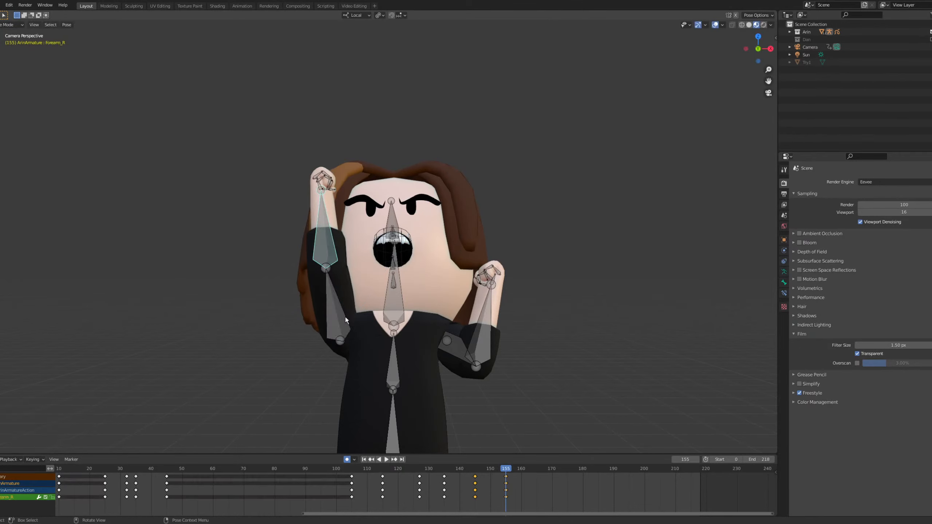
{"action": "key", "text": "ctrl+z"}
Twist the right upper arm bone about -23° around its local Y axis and rotate it about -7° around local Z.
{"action": "key", "text": "r"}
{"action": "key", "text": "y"}
{"action": "left_click", "coordinate": [455, 280]}
{"action": "key", "text": "r"}
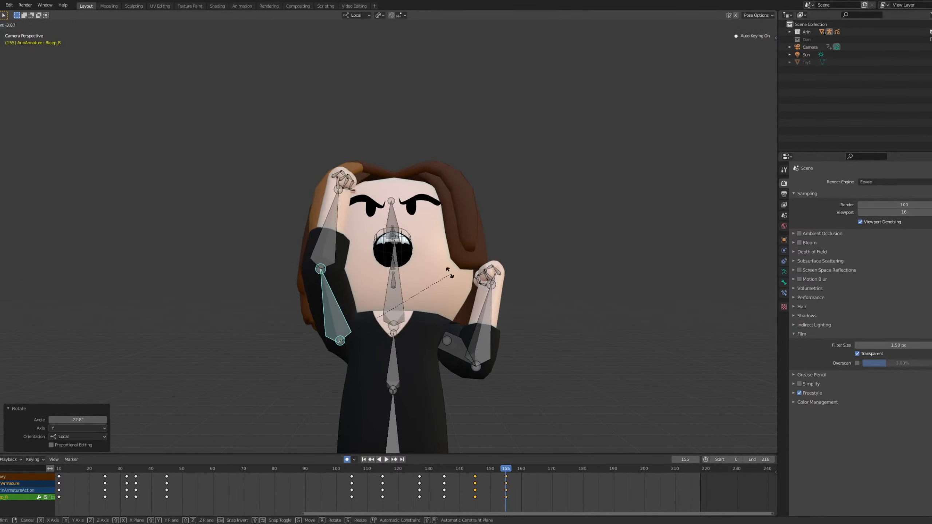
{"action": "key", "text": "x"}
{"action": "key", "text": "z"}
{"action": "key", "text": "z"}
{"action": "left_click", "coordinate": [449, 241]}
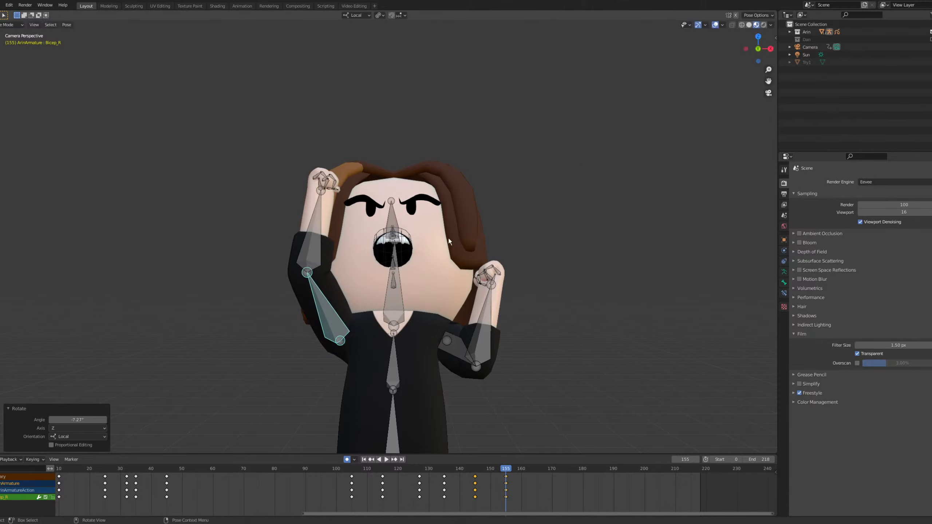
Raise the left upper arm bone by rotating it about 45° around its local X axis.
{"action": "left_click", "coordinate": [462, 348]}
{"action": "key", "text": "r"}
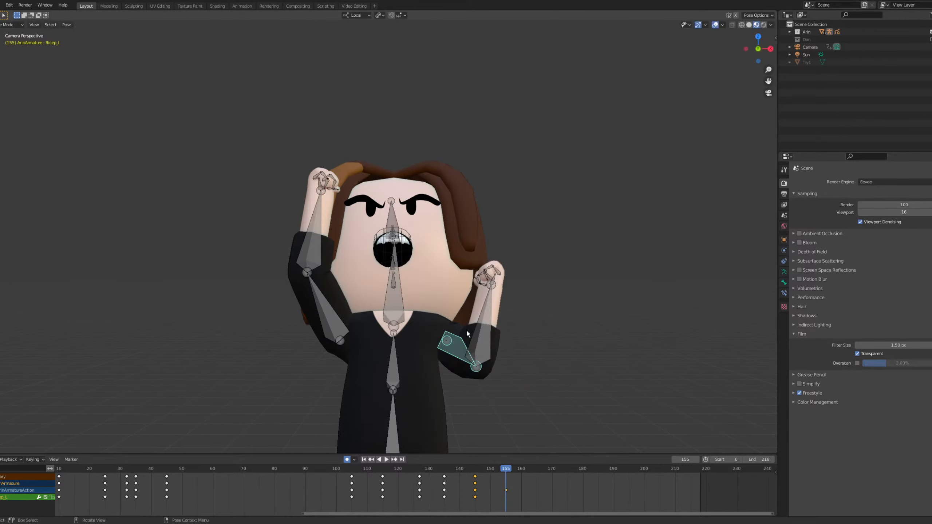
{"action": "key", "text": "x"}
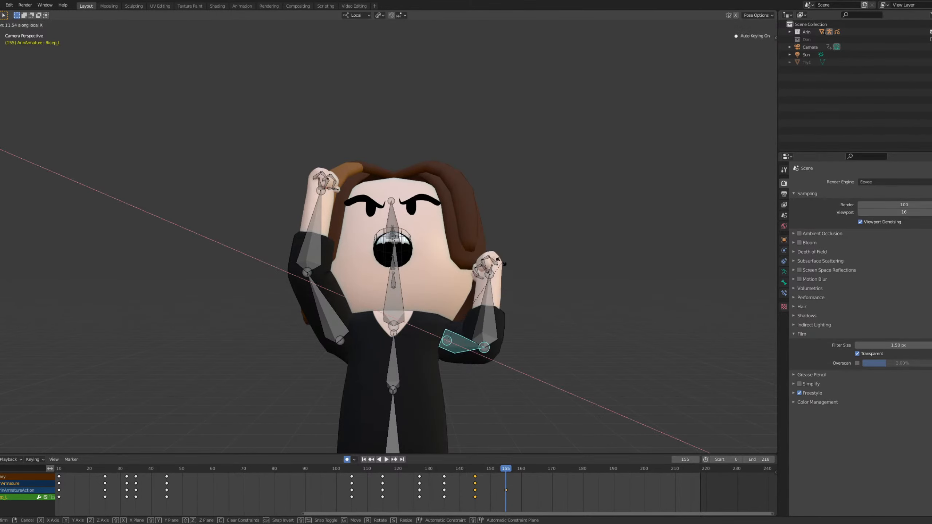
{"action": "left_click", "coordinate": [467, 108]}
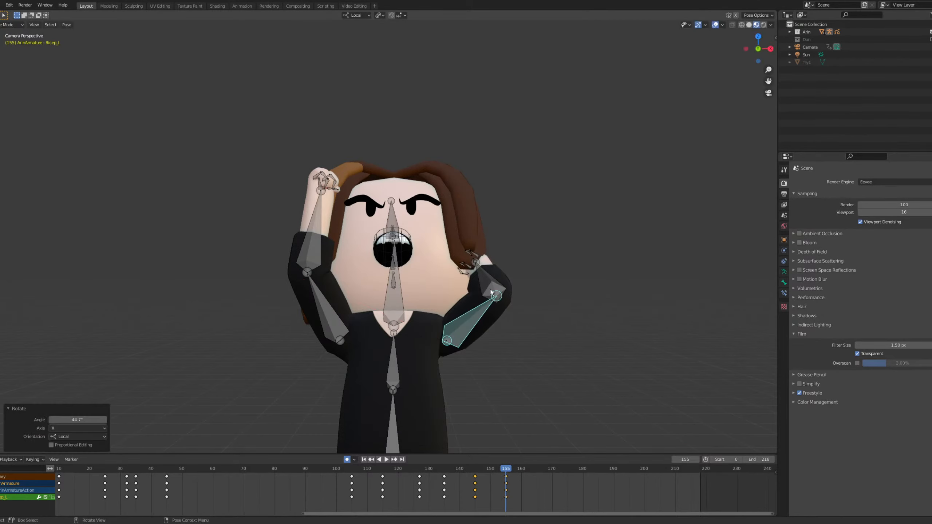
Rotate the left forearm bone about -67° around its local X axis so the hand points upward.
{"action": "left_click", "coordinate": [491, 292]}
{"action": "key", "text": "r"}
{"action": "key", "text": "x"}
{"action": "left_click", "coordinate": [575, 287]}
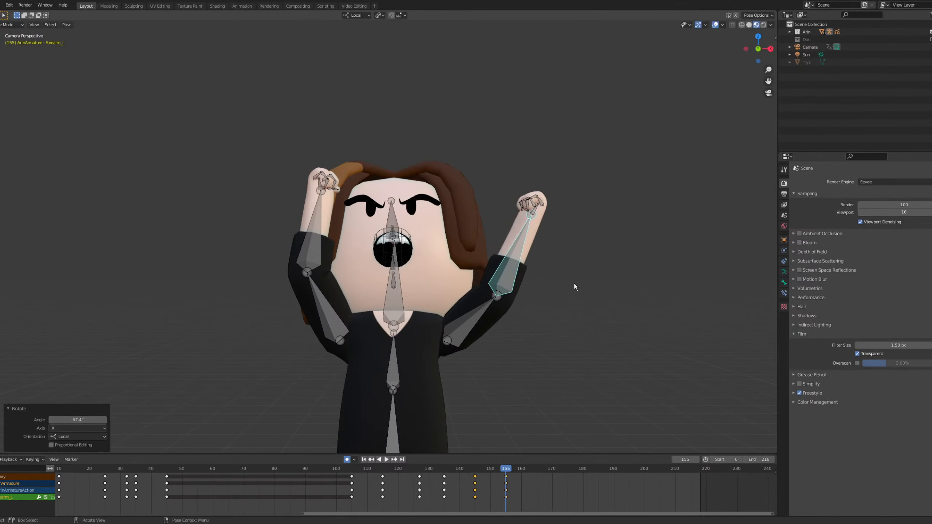
Swing the left upper arm bone inward around its local Z axis and twist it about 22° around local Y.
{"action": "left_click", "coordinate": [482, 316]}
{"action": "key", "text": "r"}
{"action": "key", "text": "z"}
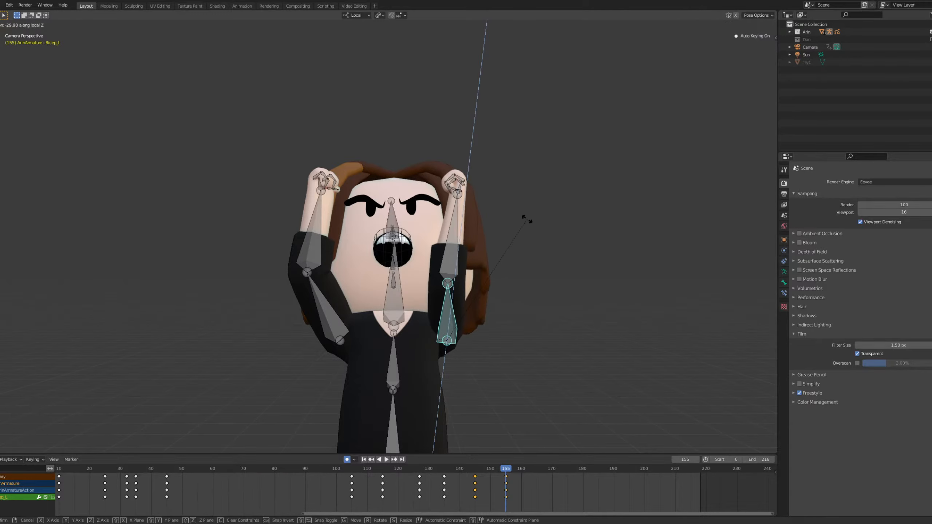
{"action": "left_click", "coordinate": [541, 207]}
{"action": "key", "text": "r"}
{"action": "key", "text": "z"}
{"action": "key", "text": "x"}
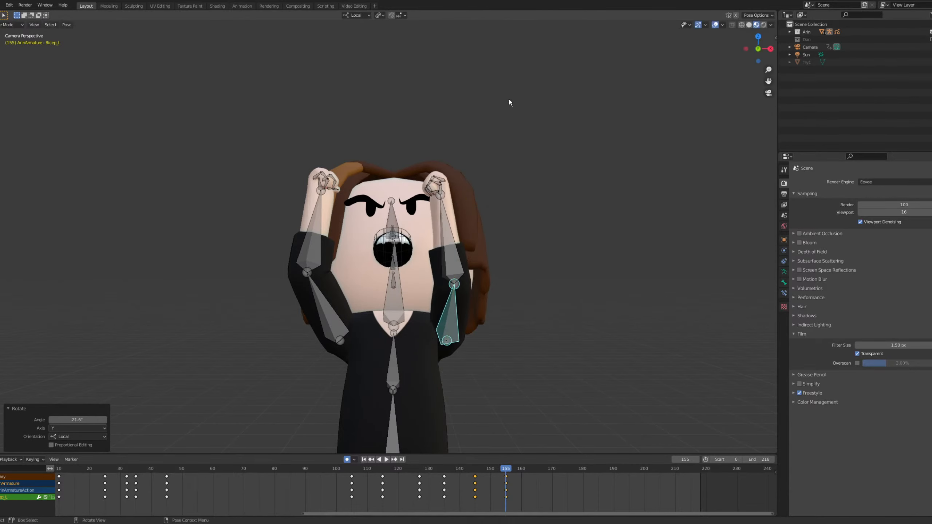
{"action": "left_click", "coordinate": [524, 143]}
Swing the left upper arm bone outward around its local Z axis and rotate it about 14° around local X.
{"action": "key", "text": "r"}
{"action": "key", "text": "z"}
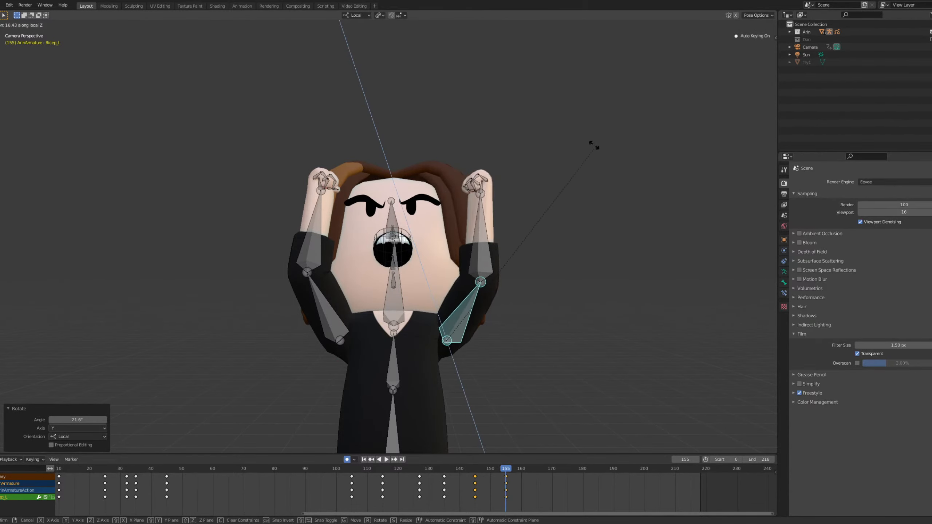
{"action": "left_click", "coordinate": [582, 169]}
{"action": "key", "text": "r"}
{"action": "key", "text": "x"}
{"action": "left_click", "coordinate": [528, 182]}
Twist the left upper arm bone about 14° around its local Y axis and rotate it about 6° in the view plane.
{"action": "key", "text": "r"}
{"action": "key", "text": "y"}
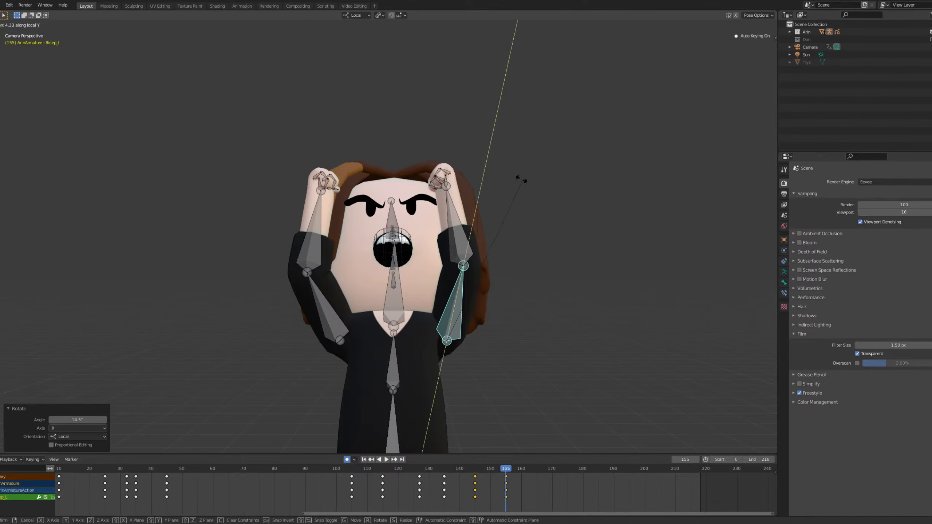
{"action": "left_click", "coordinate": [495, 181]}
{"action": "key", "text": "r"}
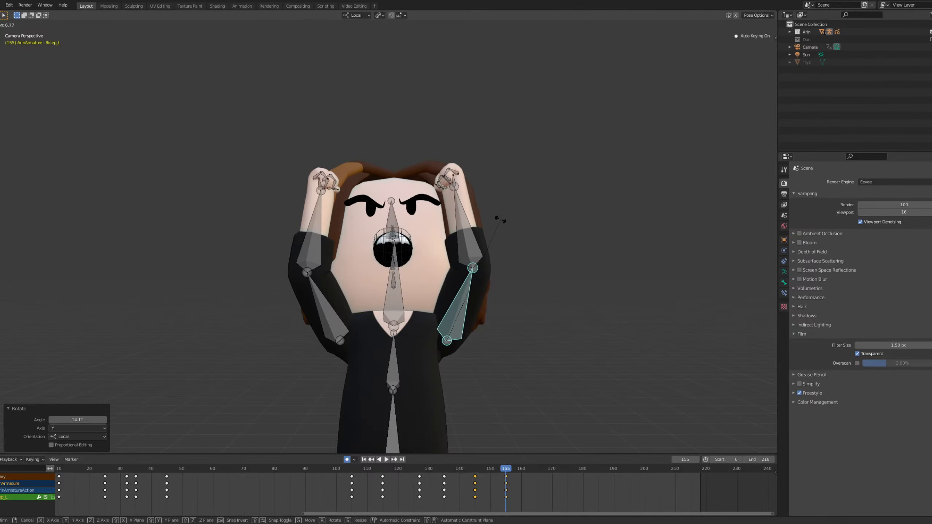
{"action": "left_click", "coordinate": [499, 221]}
Fine-tune the left upper arm bone by rotating it about 1.4° around its local Z axis.
{"action": "key", "text": "r"}
{"action": "key", "text": "z"}
{"action": "key", "text": "z"}
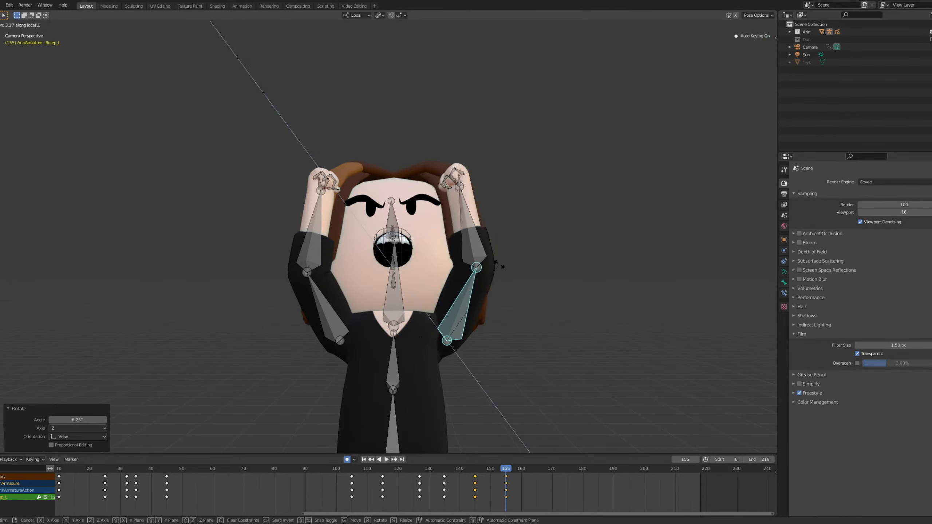
{"action": "left_click", "coordinate": [474, 290]}
Examine the raised arms and the hands against the head at frame 155, both close up and from a distance.
{"action": "scroll", "coordinate": [498, 275], "scroll_direction": "up", "scroll_amount": 2}
{"action": "scroll", "coordinate": [497, 270], "scroll_direction": "up", "scroll_amount": 1}
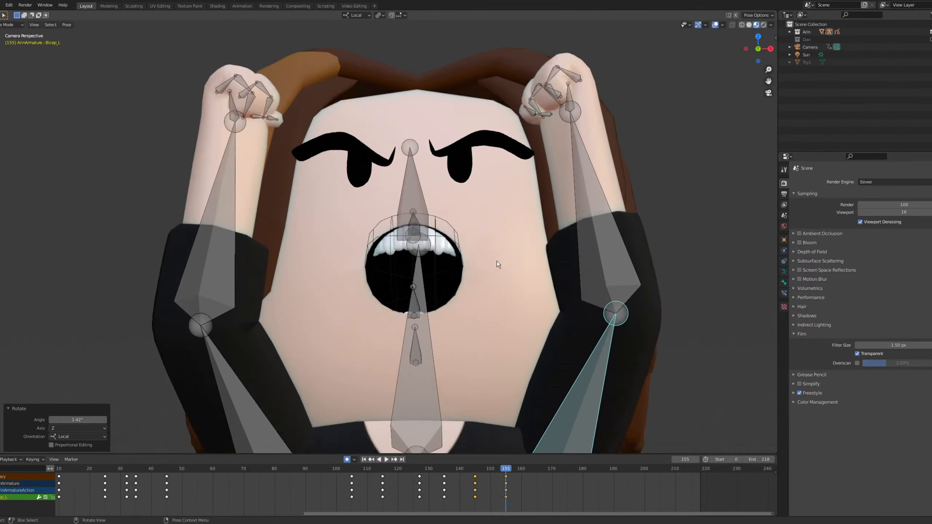
{"action": "scroll", "coordinate": [496, 262], "scroll_direction": "down", "scroll_amount": 5}
{"action": "scroll", "coordinate": [480, 280], "scroll_direction": "up", "scroll_amount": 4}
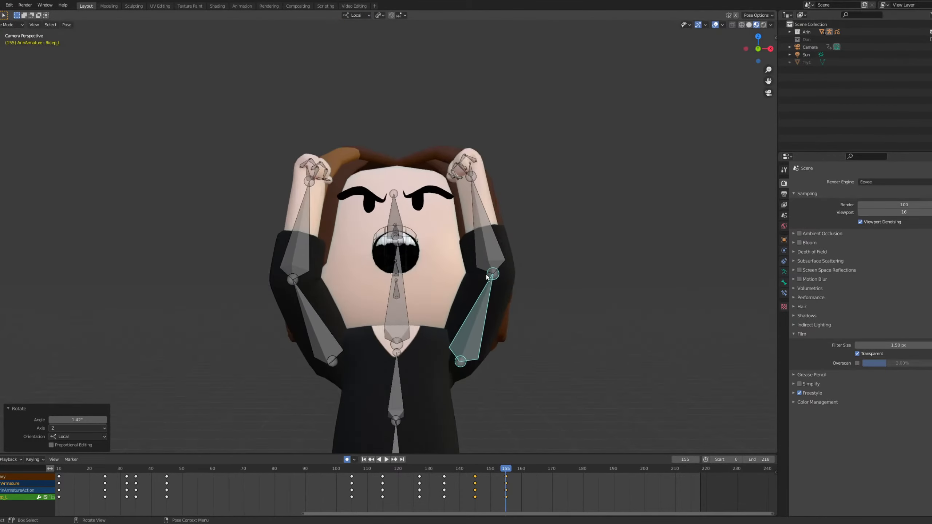
{"action": "scroll", "coordinate": [487, 276], "scroll_direction": "up", "scroll_amount": 6}
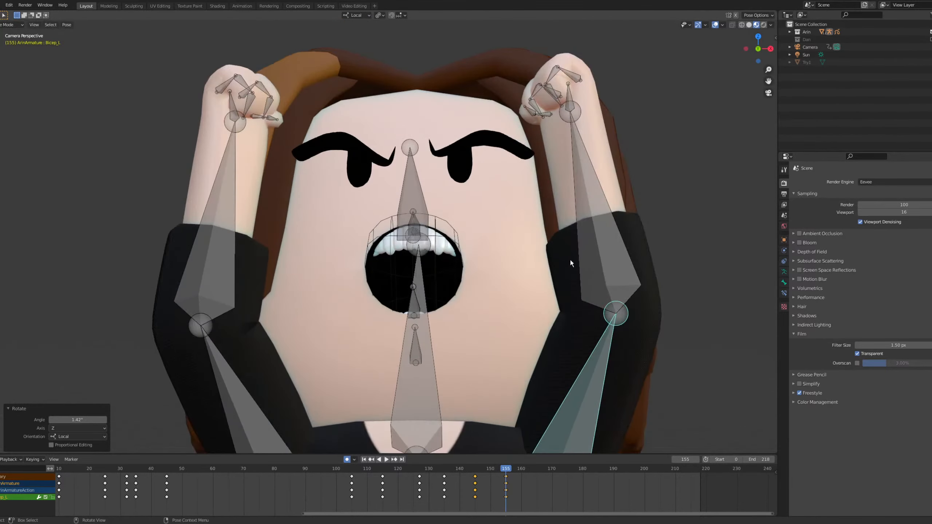
{"action": "scroll", "coordinate": [529, 274], "scroll_direction": "down", "scroll_amount": 5}
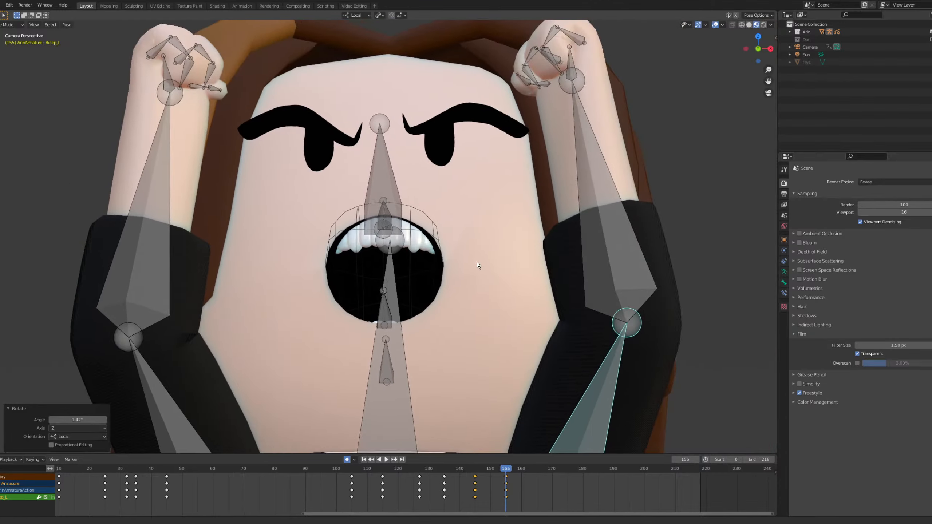
{"action": "scroll", "coordinate": [488, 257], "scroll_direction": "up", "scroll_amount": 1}
{"action": "left_click", "coordinate": [561, 285]}
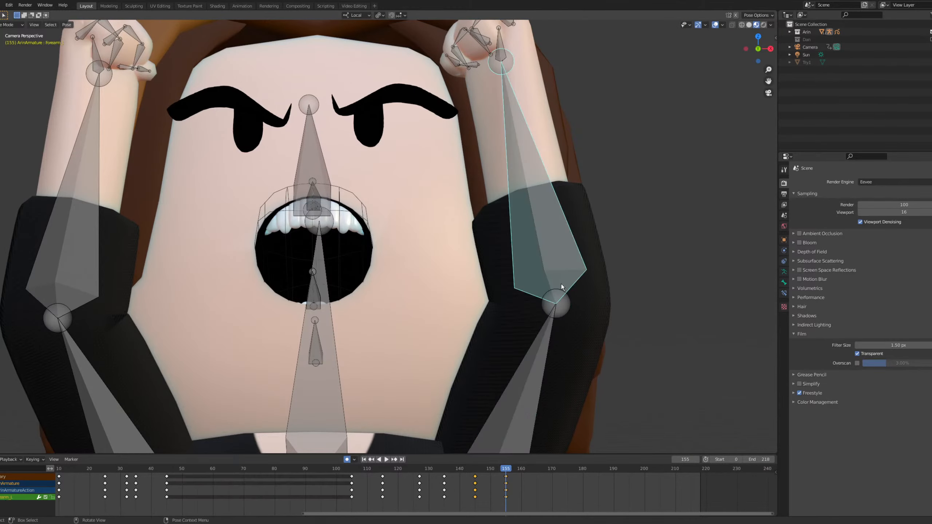
{"action": "scroll", "coordinate": [578, 253], "scroll_direction": "down", "scroll_amount": 8}
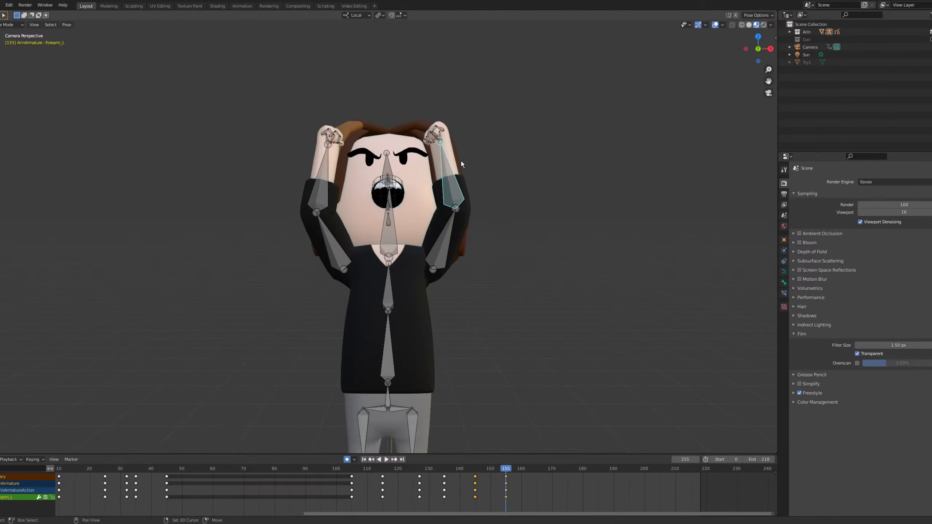
{"action": "scroll", "coordinate": [456, 293], "scroll_direction": "up", "scroll_amount": 8}
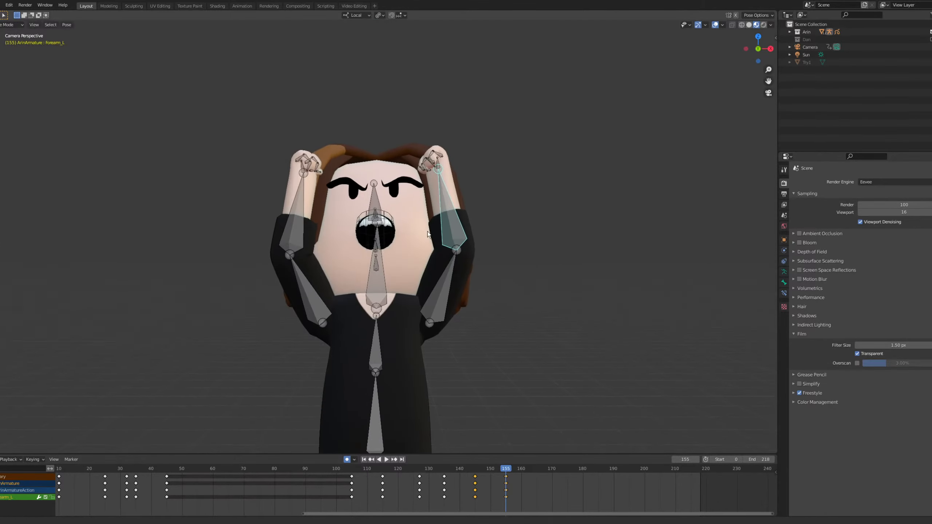
{"action": "key", "text": "ctrl+KP_3"}
{"action": "middle_click_drag", "start_coordinate": [319, 249], "coordinate": [456, 188], "text": "shift"}
{"action": "scroll", "coordinate": [404, 323], "scroll_direction": "up", "scroll_amount": 4}
{"action": "scroll", "coordinate": [456, 188], "scroll_direction": "up", "scroll_amount": 2}
{"action": "key", "text": "KP_0"}
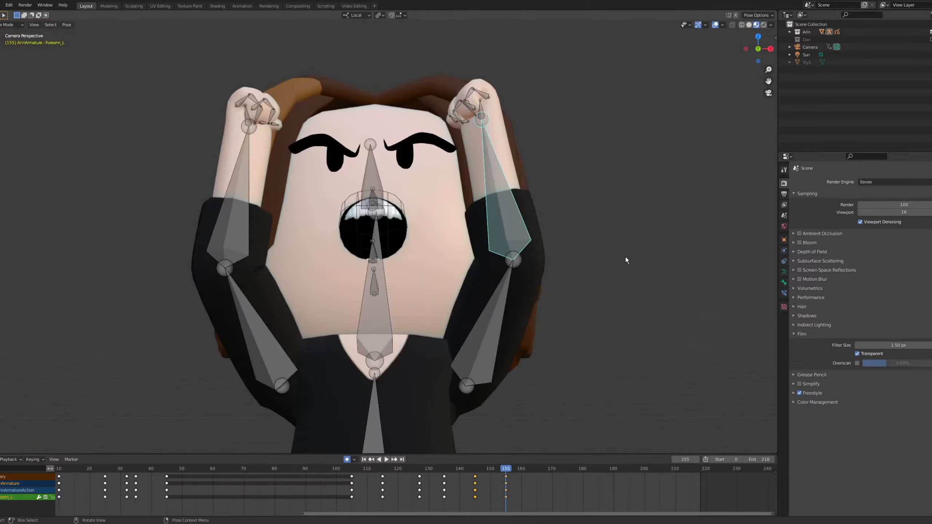
{"action": "scroll", "coordinate": [495, 155], "scroll_direction": "down", "scroll_amount": 4}
{"action": "scroll", "coordinate": [451, 158], "scroll_direction": "up", "scroll_amount": 4}
{"action": "left_click_drag", "start_coordinate": [263, 101], "coordinate": [263, 104]}
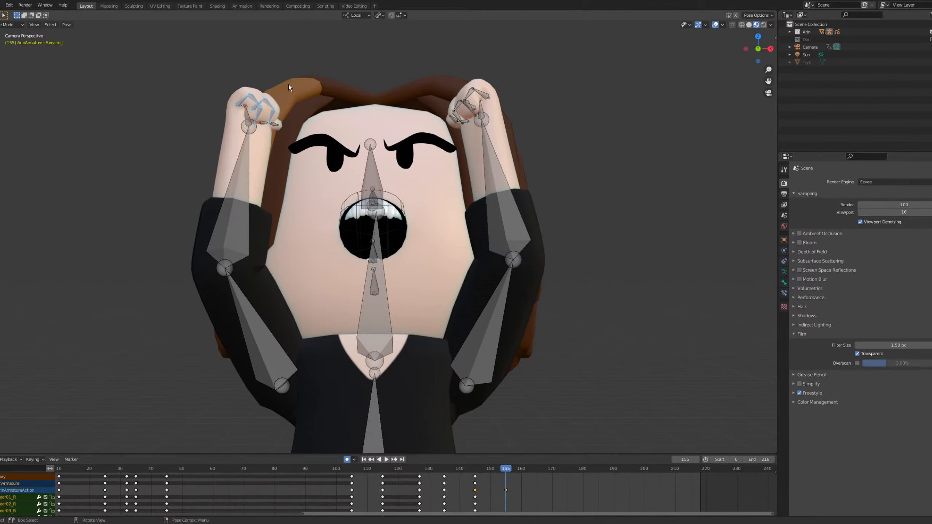
{"action": "key", "text": "r"}
{"action": "key", "text": "z"}
{"action": "right_click", "coordinate": [236, 276]}
Select the two base finger bones of the right hand and rotate them backward around their local Z axis to open the fist.
{"action": "middle_click_drag", "start_coordinate": [239, 270], "coordinate": [326, 421], "text": "shift"}
{"action": "scroll", "coordinate": [312, 305], "scroll_direction": "up", "scroll_amount": 9}
{"action": "middle_click_drag", "start_coordinate": [300, 275], "coordinate": [445, 251], "text": "shift"}
{"action": "left_click_drag", "start_coordinate": [319, 293], "coordinate": [331, 309]}
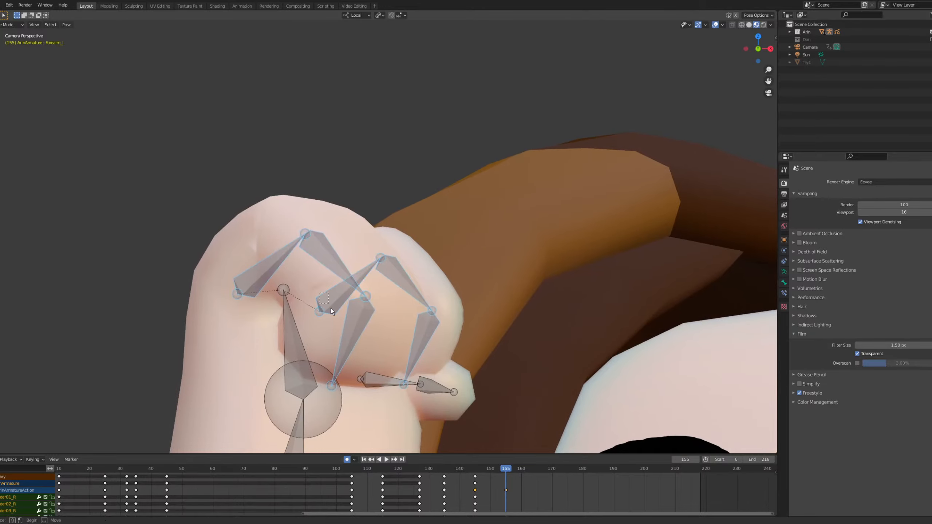
{"action": "key", "text": "r"}
{"action": "key", "text": "z"}
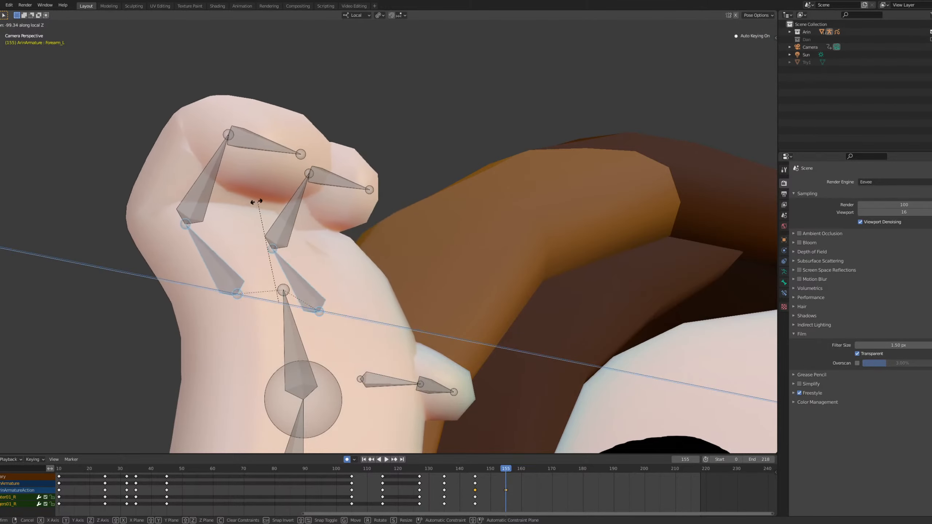
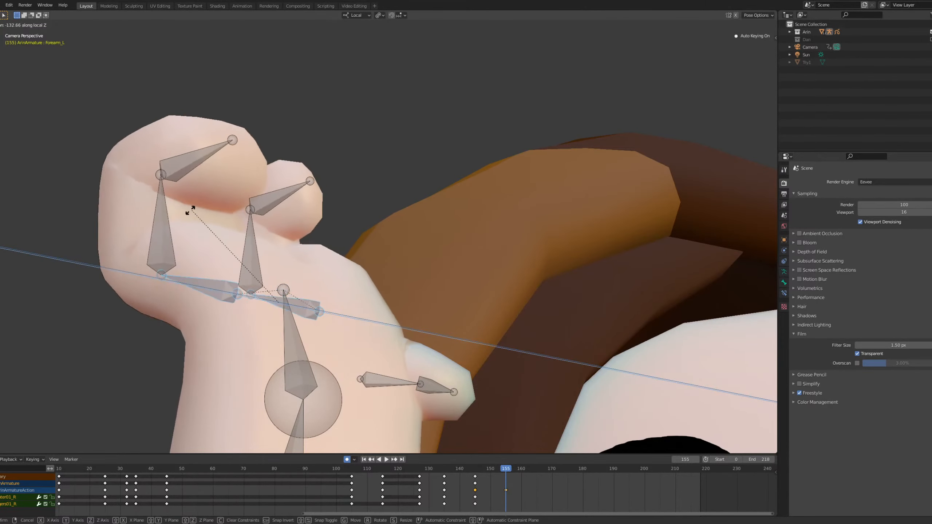
{"action": "left_click", "coordinate": [191, 176]}
Select the base bone of the right thumb and try rotating it around its local Z axis.
{"action": "left_click", "coordinate": [396, 385]}
{"action": "key", "text": "r"}
{"action": "key", "text": "z"}
{"action": "key", "text": "z"}
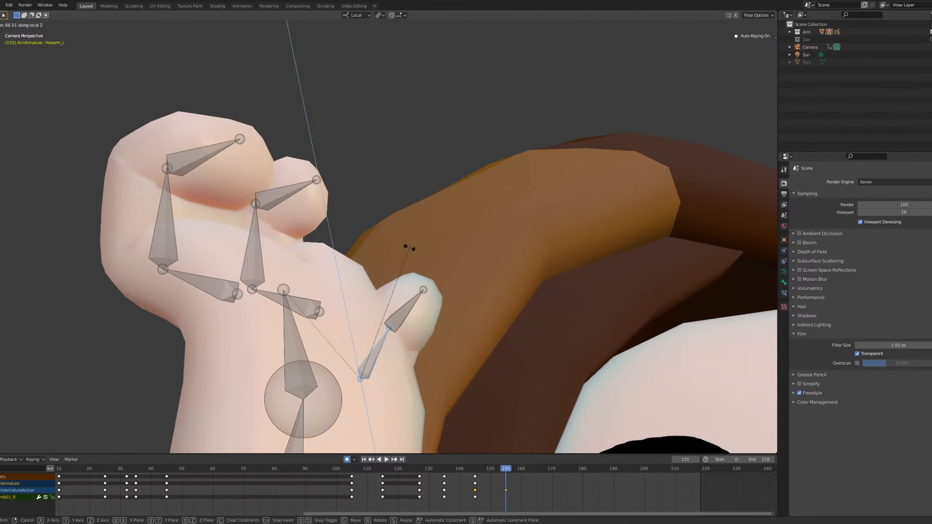
{"action": "left_click", "coordinate": [447, 299]}
Rotate the base bone of the right thumb about -58.2° around its local X axis so the thumb points outward.
{"action": "scroll", "coordinate": [452, 305], "scroll_direction": "down", "scroll_amount": 3}
{"action": "scroll", "coordinate": [396, 284], "scroll_direction": "up", "scroll_amount": 5}
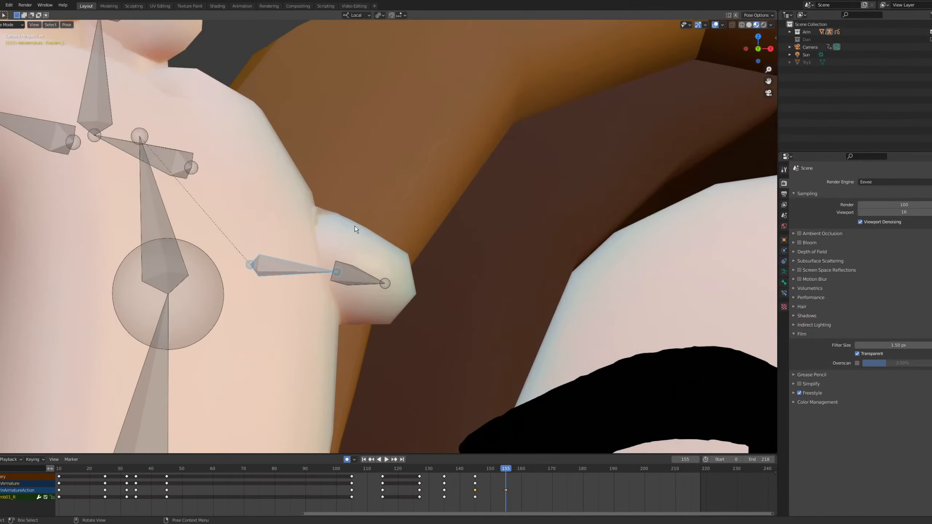
{"action": "scroll", "coordinate": [341, 241], "scroll_direction": "down", "scroll_amount": 3}
{"action": "middle_click_drag", "start_coordinate": [370, 234], "coordinate": [359, 245]}
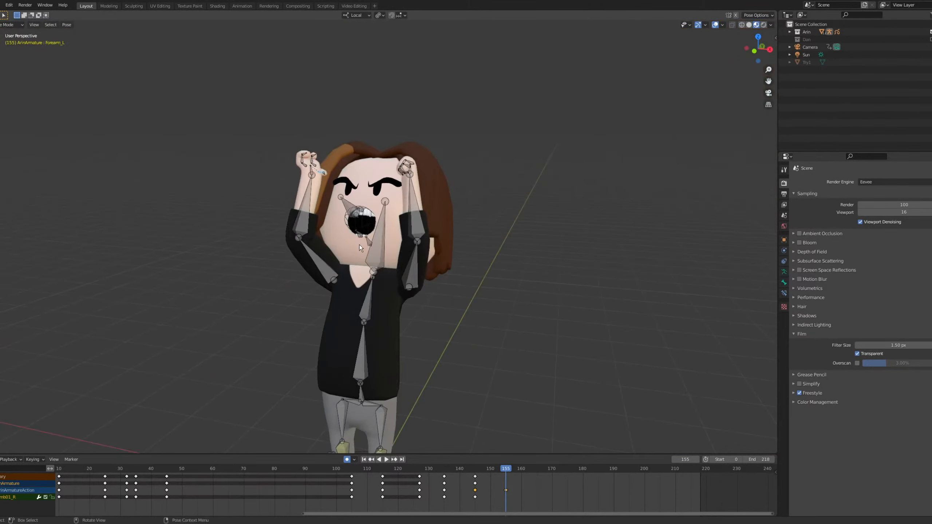
{"action": "key", "text": "KP_Decimal"}
{"action": "scroll", "coordinate": [360, 245], "scroll_direction": "down", "scroll_amount": 4}
{"action": "middle_click_drag", "start_coordinate": [327, 194], "coordinate": [430, 222]}
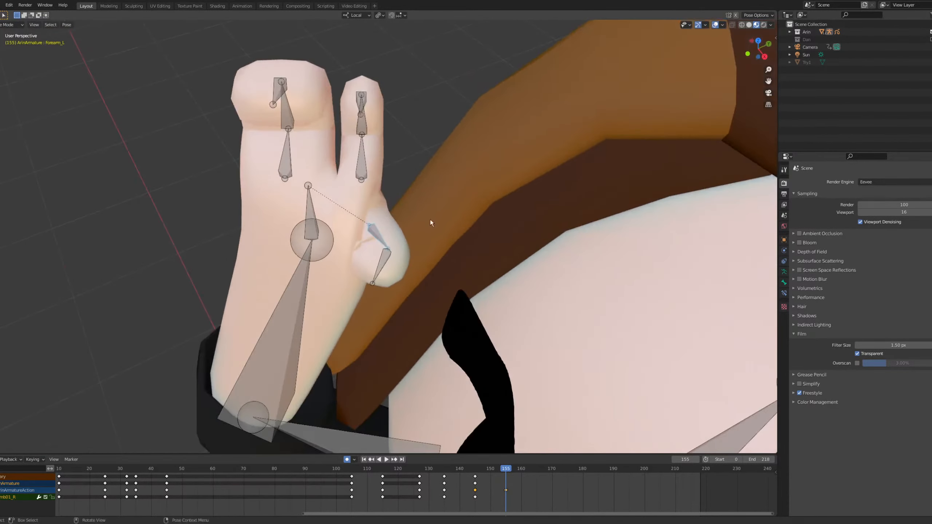
{"action": "key", "text": "r"}
{"action": "key", "text": "z"}
{"action": "key", "text": "z"}
{"action": "key", "text": "x"}
{"action": "left_click", "coordinate": [399, 117]}
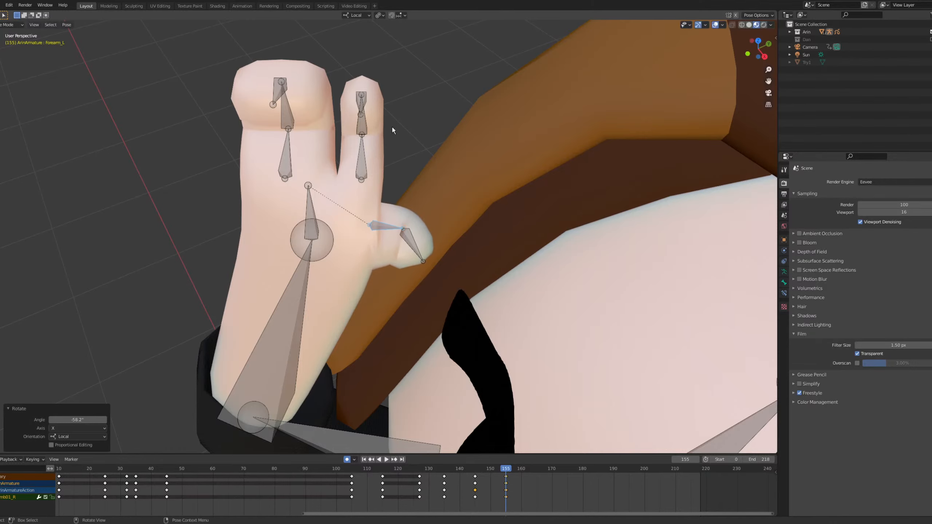
Move the right thumb's base bone about 0.014 m in X and 0.033 m in Z, and rotate it about 8.3° around local Z.
{"action": "scroll", "coordinate": [367, 155], "scroll_direction": "down", "scroll_amount": 2}
{"action": "middle_click_drag", "start_coordinate": [373, 166], "coordinate": [383, 170]}
{"action": "key", "text": "KP_0"}
{"action": "key", "text": "g"}
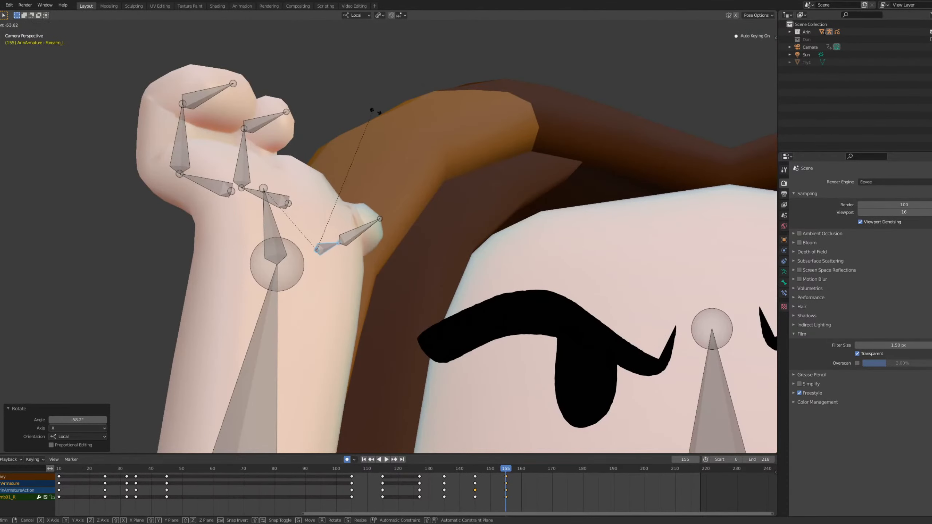
{"action": "left_click", "coordinate": [440, 110]}
{"action": "key", "text": "s"}
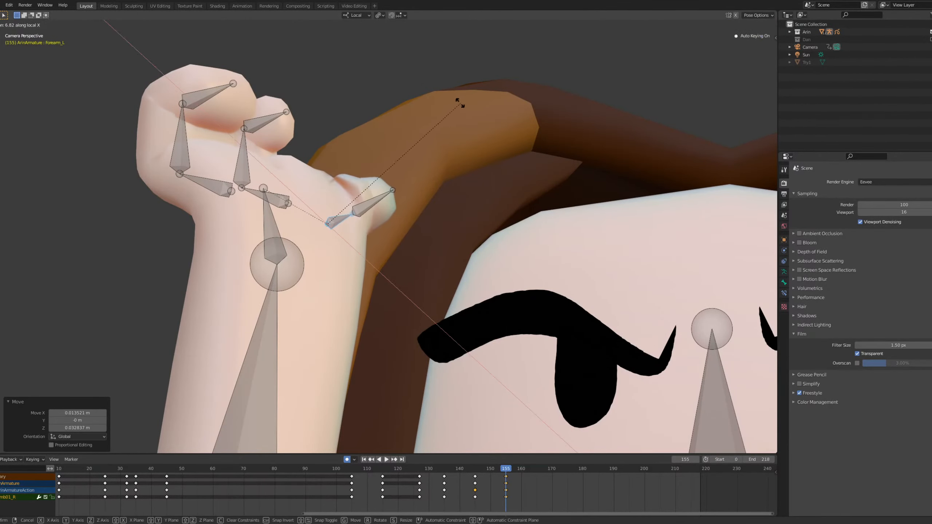
{"action": "key", "text": "z"}
{"action": "left_click", "coordinate": [447, 97]}
Reposition the right thumb's base bone by about -0.014 m X and -0.017 m Z, then about 0.017, 0.043 and 0.005 m in X, Y, Z.
{"action": "key", "text": "g"}
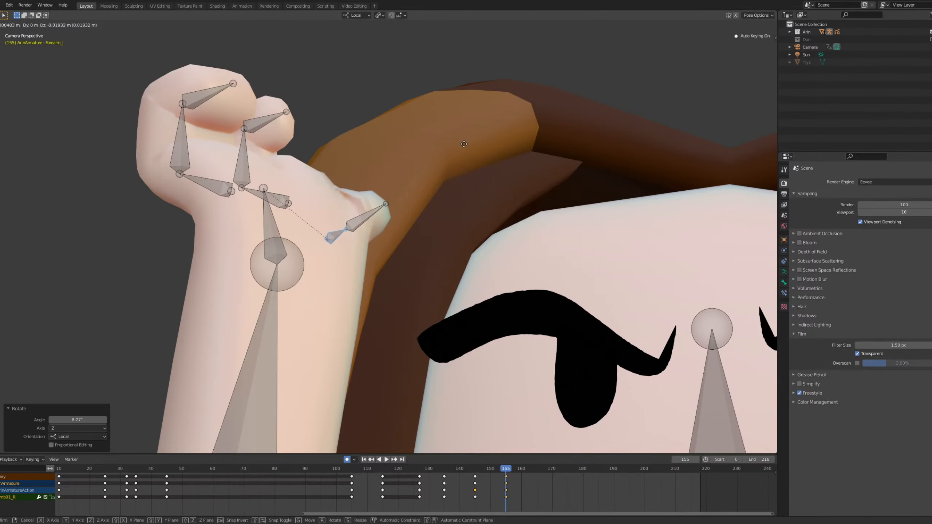
{"action": "left_click", "coordinate": [463, 142]}
{"action": "middle_click_drag", "start_coordinate": [407, 183], "coordinate": [366, 245]}
{"action": "key", "text": "KP_Decimal"}
{"action": "scroll", "coordinate": [341, 198], "scroll_direction": "down", "scroll_amount": 10}
{"action": "key", "text": "g"}
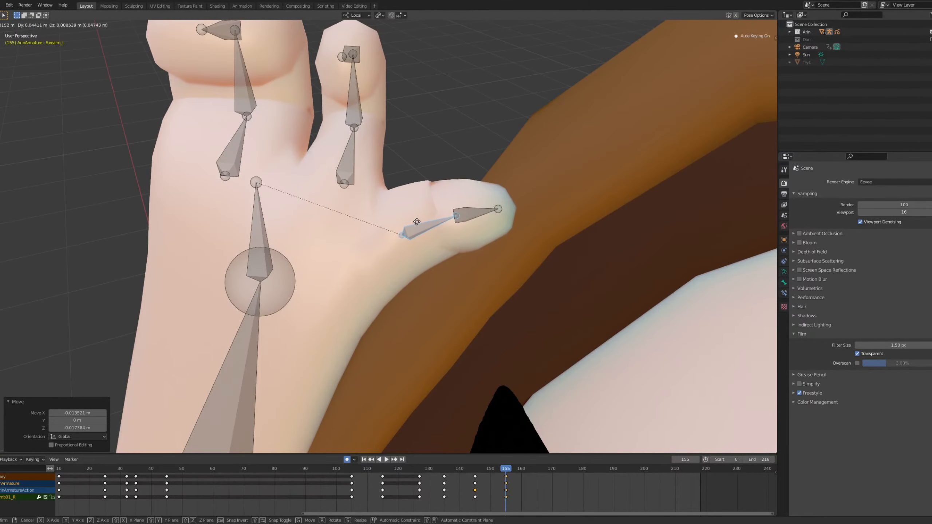
{"action": "left_click", "coordinate": [417, 225]}
{"action": "key", "text": "KP_0"}
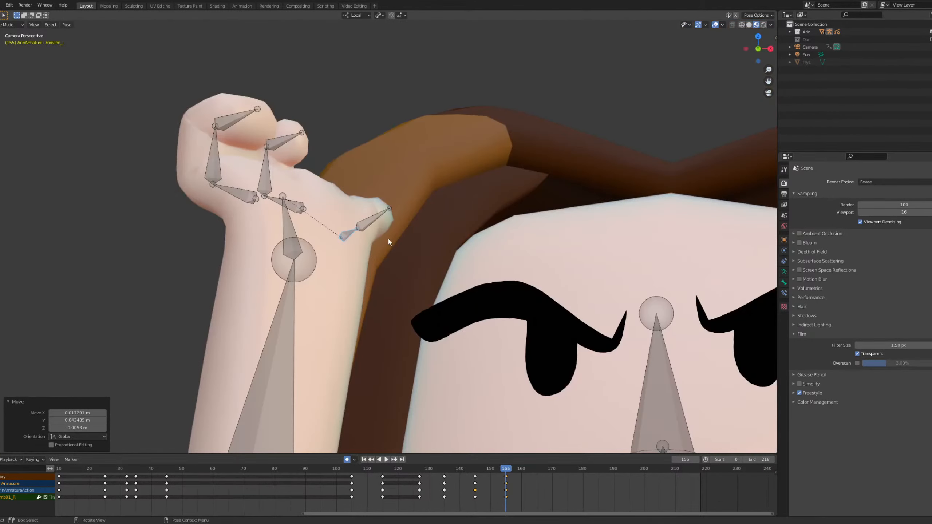
Select the left hand bone and rotate it outward about 77° around its local Z axis.
{"action": "scroll", "coordinate": [353, 278], "scroll_direction": "up", "scroll_amount": 5}
{"action": "middle_click_drag", "start_coordinate": [325, 264], "coordinate": [335, 288], "text": "shift"}
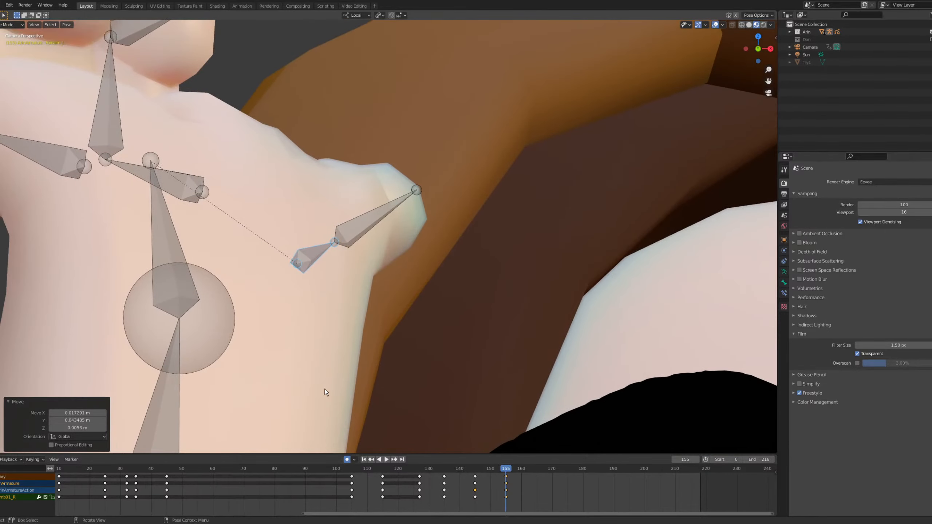
{"action": "scroll", "coordinate": [319, 250], "scroll_direction": "down", "scroll_amount": 5}
{"action": "middle_click_drag", "start_coordinate": [444, 193], "coordinate": [386, 180], "text": "shift"}
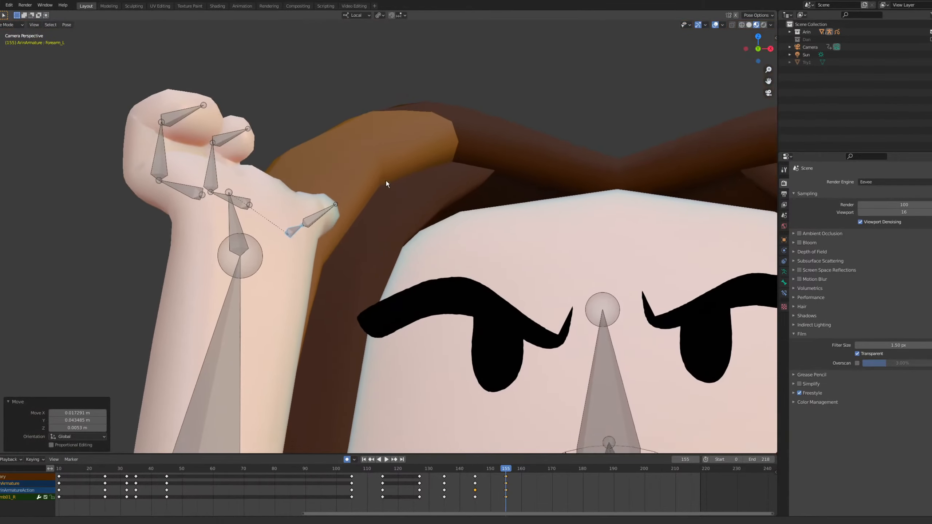
{"action": "scroll", "coordinate": [386, 180], "scroll_direction": "down", "scroll_amount": 3}
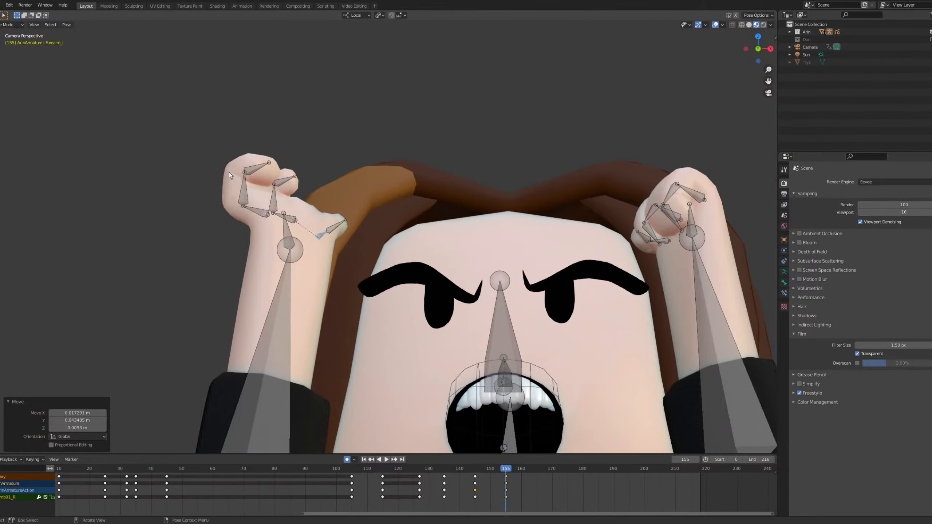
{"action": "middle_click_drag", "start_coordinate": [446, 228], "coordinate": [259, 198], "text": "shift"}
{"action": "scroll", "coordinate": [474, 179], "scroll_direction": "up", "scroll_amount": 3}
{"action": "middle_click_drag", "start_coordinate": [655, 178], "coordinate": [507, 229], "text": "shift"}
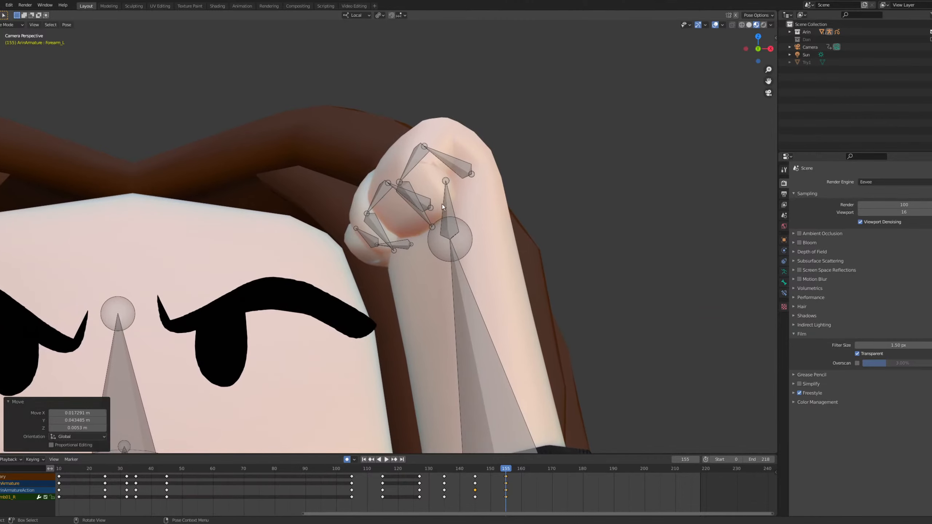
{"action": "left_click", "coordinate": [443, 206]}
{"action": "key", "text": "r"}
{"action": "key", "text": "z"}
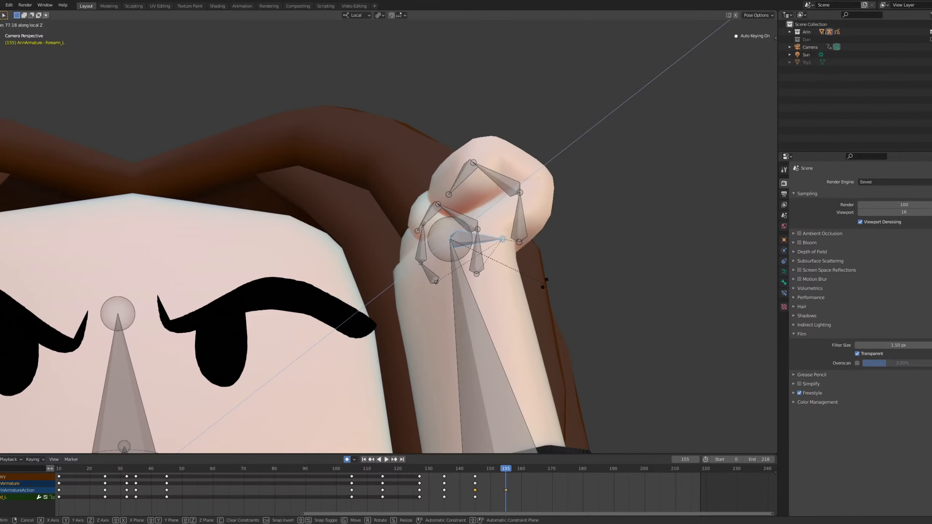
{"action": "left_click", "coordinate": [527, 237]}
Select the two base finger bones of the left hand and rotate them about 68° around local Z to open the fist.
{"action": "left_click", "coordinate": [520, 220]}
{"action": "left_click", "coordinate": [477, 253], "text": "shift"}
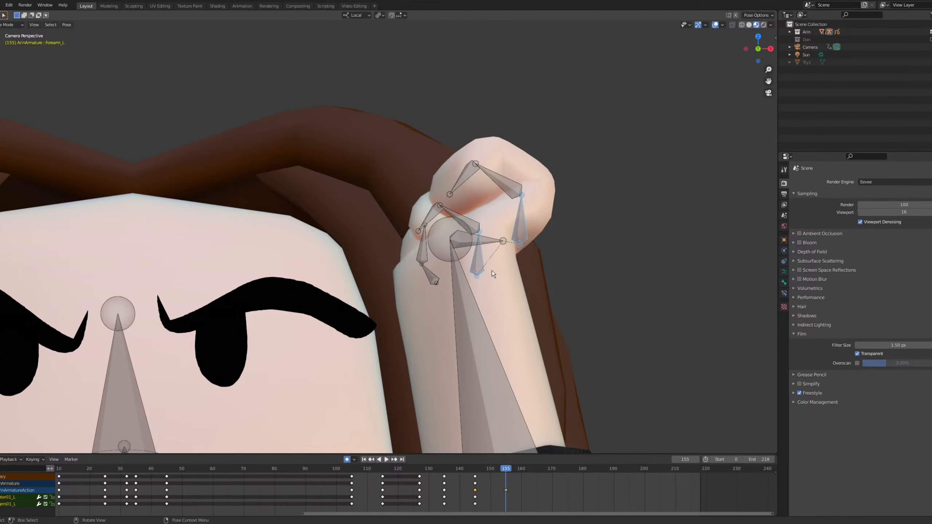
{"action": "key", "text": "r"}
{"action": "key", "text": "z"}
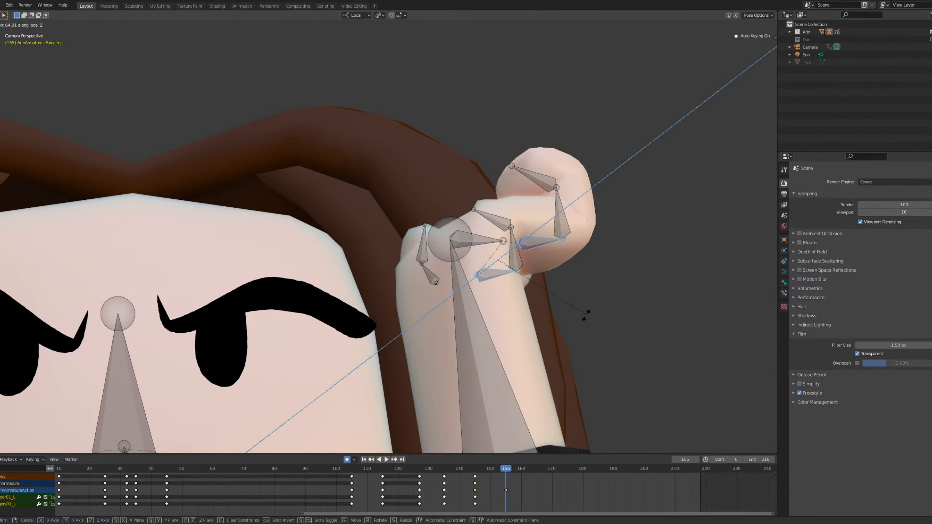
{"action": "left_click", "coordinate": [583, 319]}
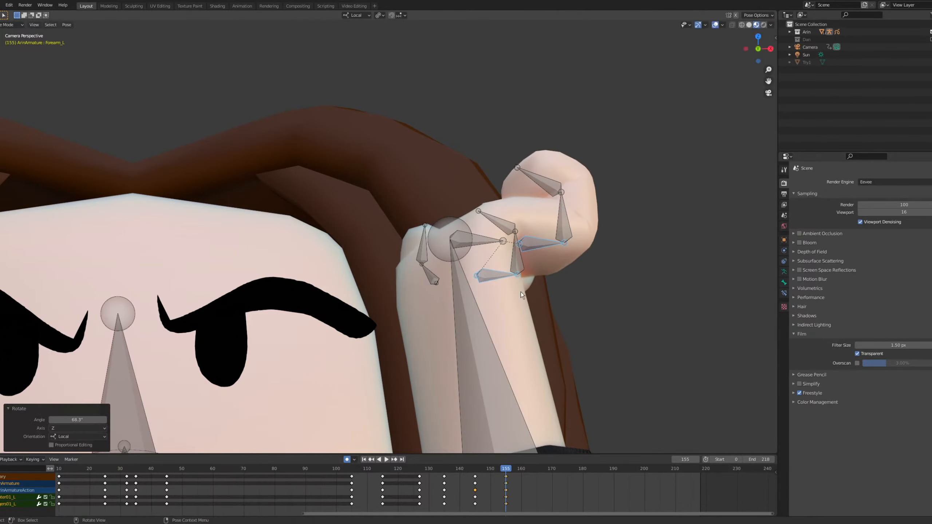
Rotate the left forearm bone about -13.3° around its local X axis, and select the left upper arm bone.
{"action": "scroll", "coordinate": [477, 283], "scroll_direction": "down", "scroll_amount": 5}
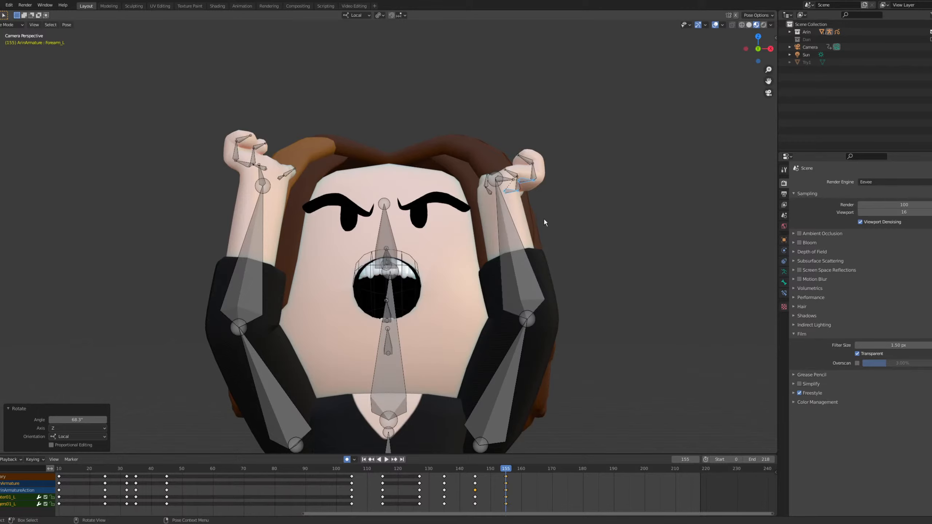
{"action": "left_click", "coordinate": [508, 226]}
{"action": "key", "text": "r"}
{"action": "key", "text": "x"}
{"action": "left_click", "coordinate": [561, 239]}
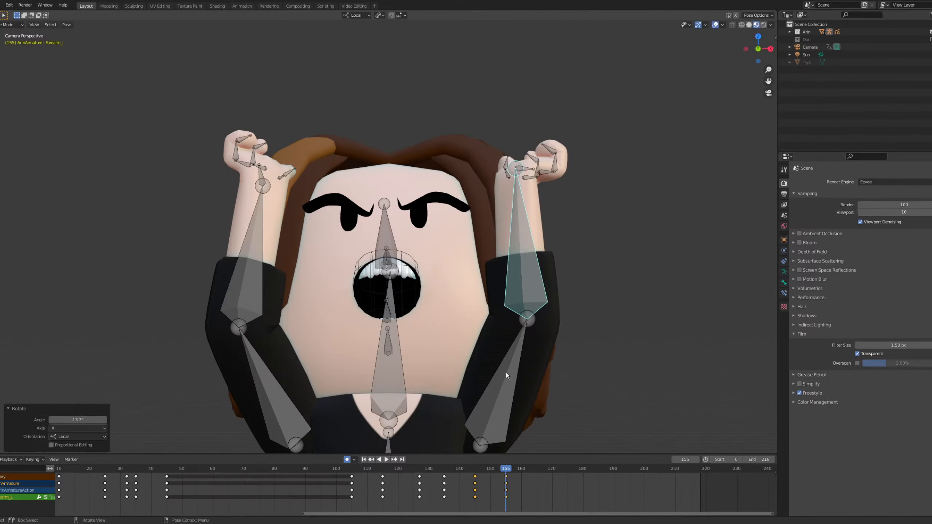
{"action": "left_click", "coordinate": [501, 381]}
{"action": "key", "text": "z"}
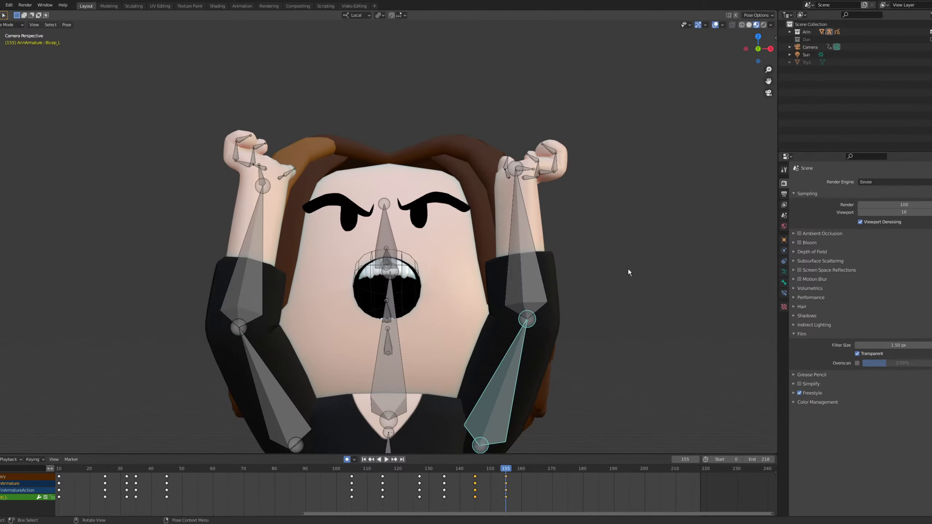
Play the animation from around frame 104 to review how the character moves into the raised-arm shout.
{"action": "scroll", "coordinate": [504, 302], "scroll_direction": "down", "scroll_amount": 1}
{"action": "middle_click_drag", "start_coordinate": [504, 302], "coordinate": [500, 332], "text": "shift"}
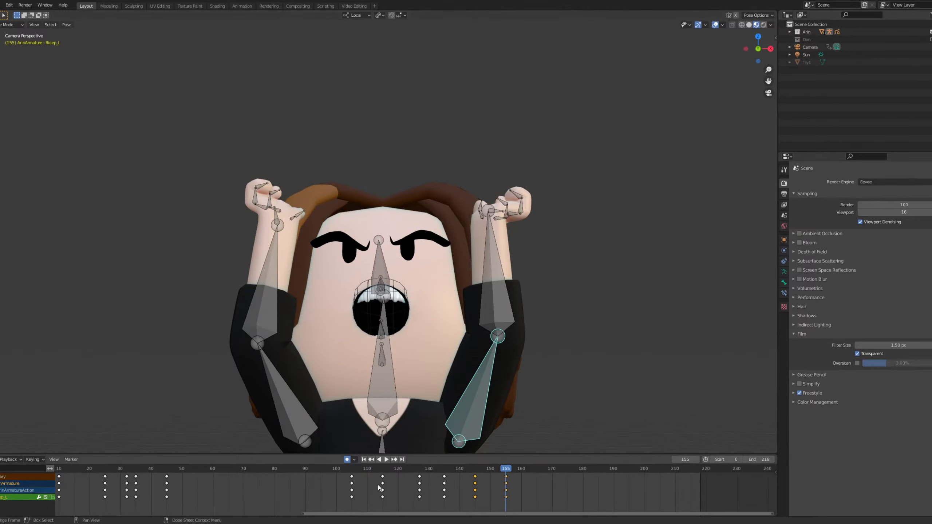
{"action": "left_click_drag", "start_coordinate": [347, 472], "coordinate": [345, 473]}
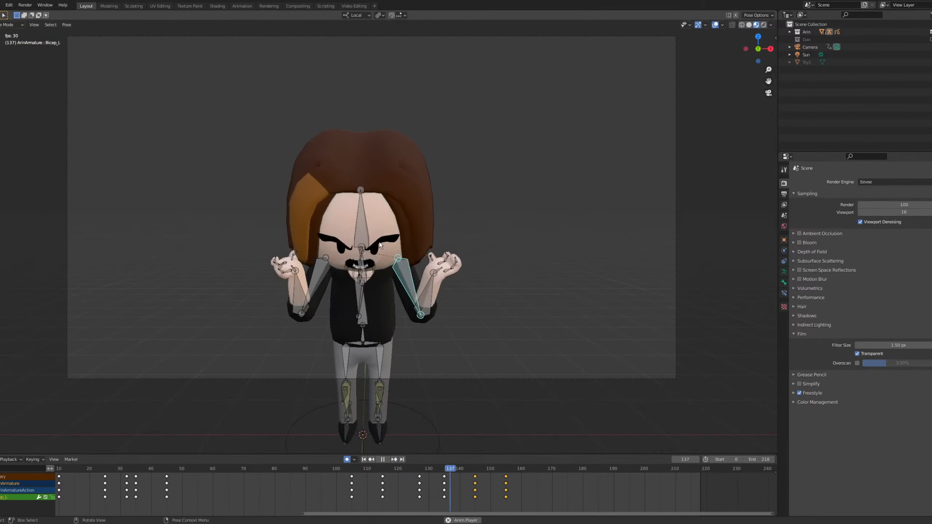
{"action": "key", "text": "space"}
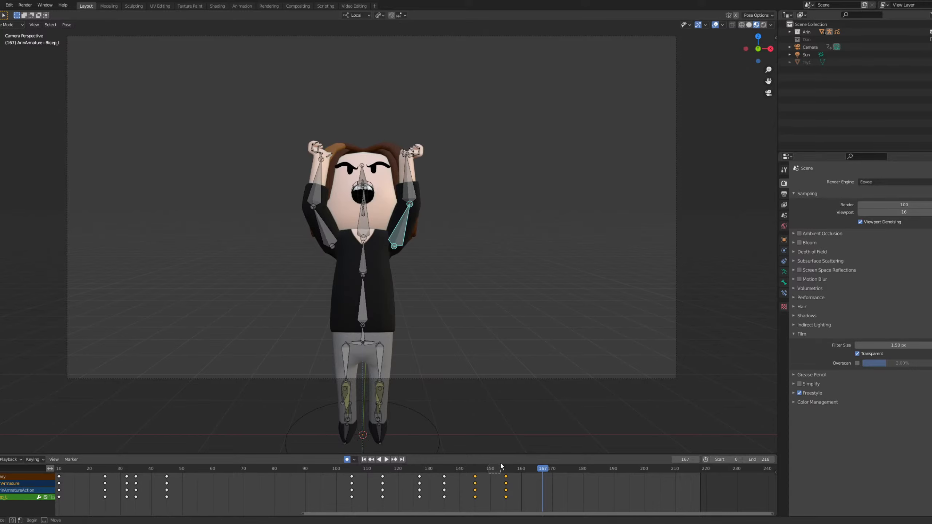
{"action": "left_click", "coordinate": [502, 467]}
{"action": "key", "text": "space"}
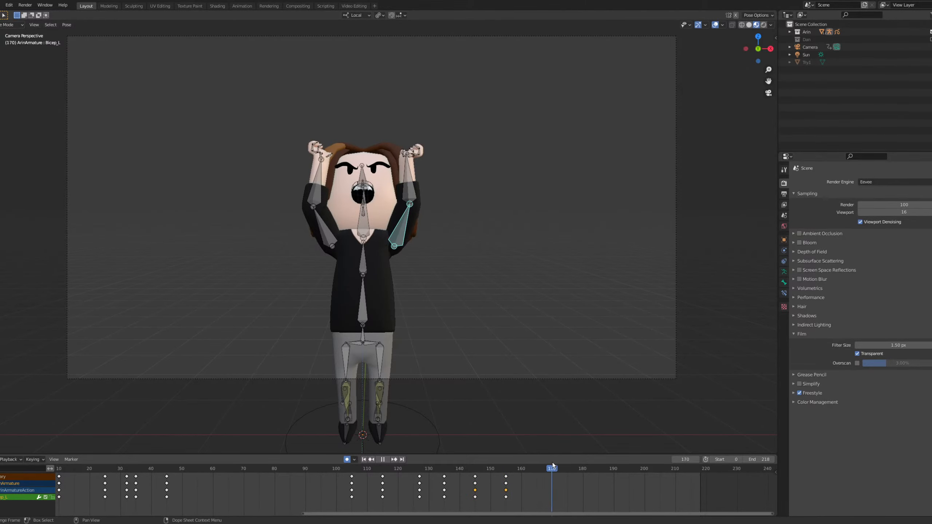
Select all bones at frame 180 and auto-key the held pose there with a 0° rotation.
{"action": "key", "text": "space"}
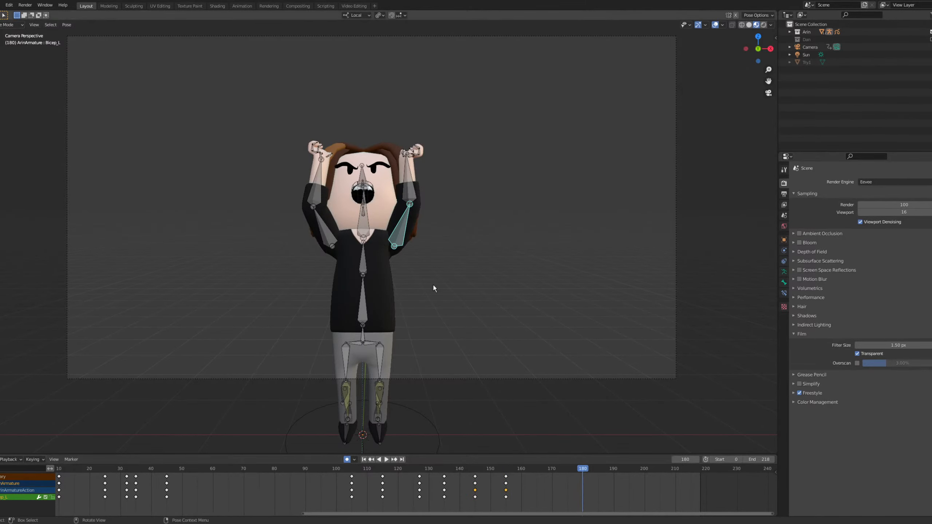
{"action": "scroll", "coordinate": [369, 237], "scroll_direction": "up", "scroll_amount": 1}
{"action": "key", "text": "a"}
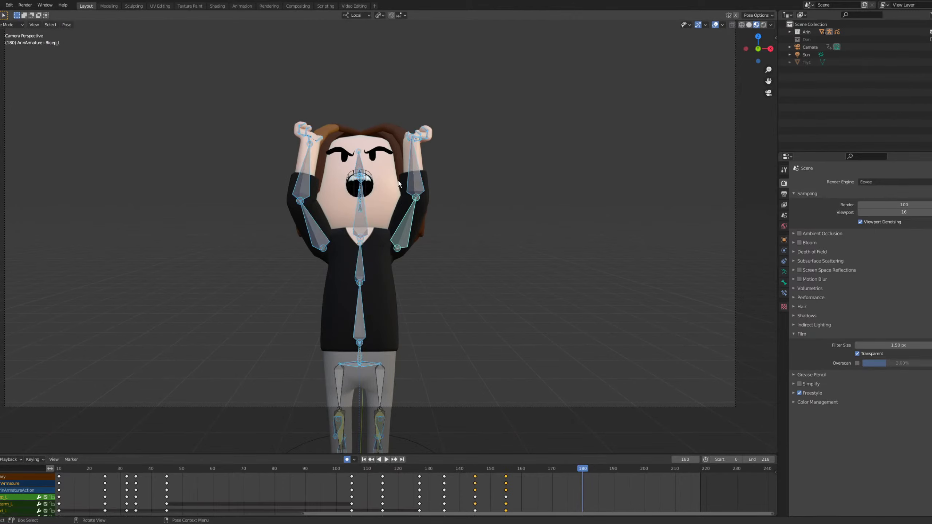
{"action": "key", "text": "r"}
{"action": "left_click", "coordinate": [411, 173]}
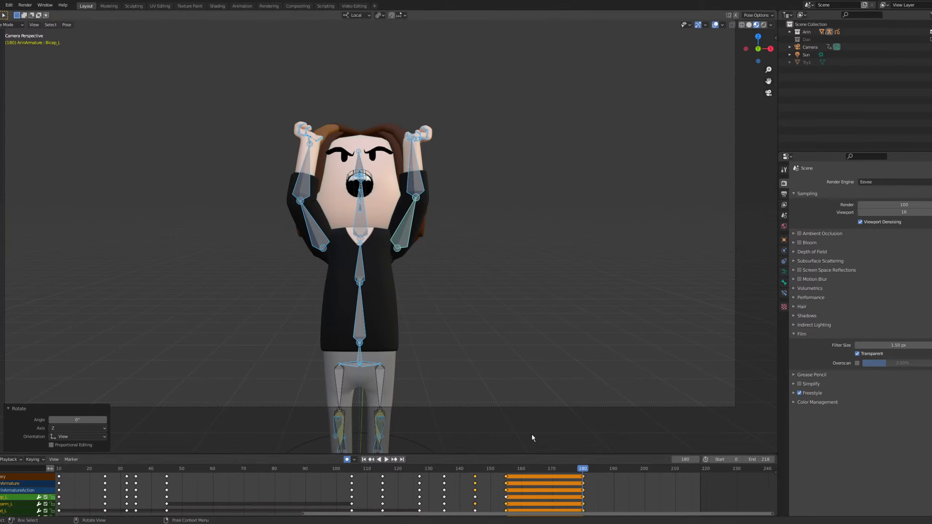
{"action": "left_click", "coordinate": [505, 469]}
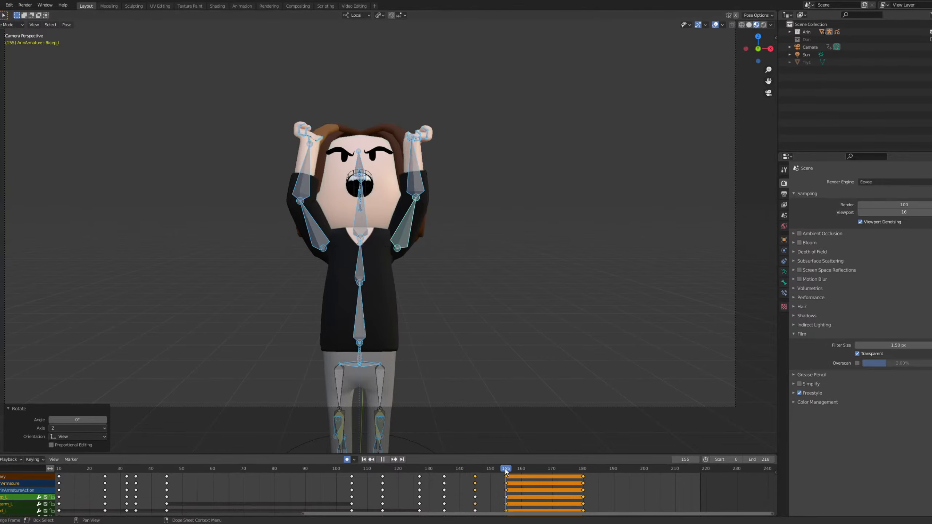
{"action": "scroll", "coordinate": [327, 166], "scroll_direction": "up", "scroll_amount": 5}
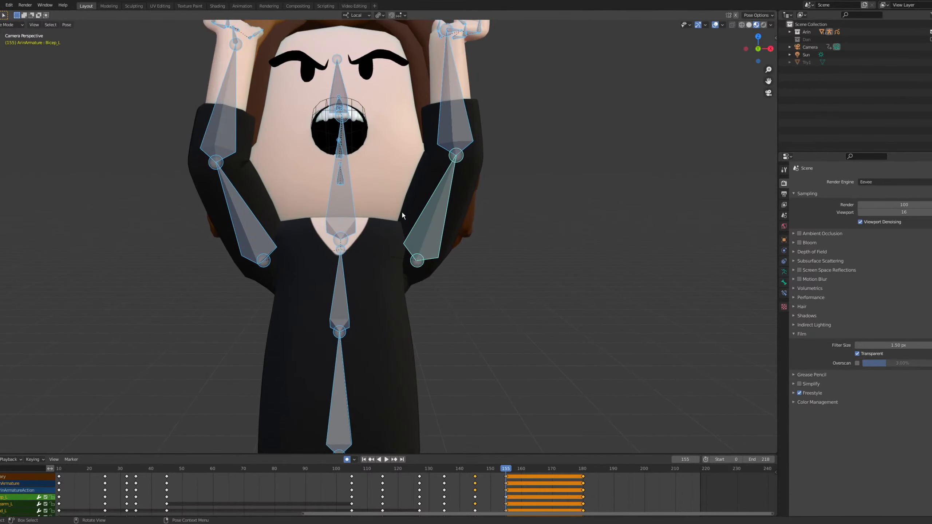
{"action": "left_click_drag", "start_coordinate": [453, 166], "coordinate": [458, 179]}
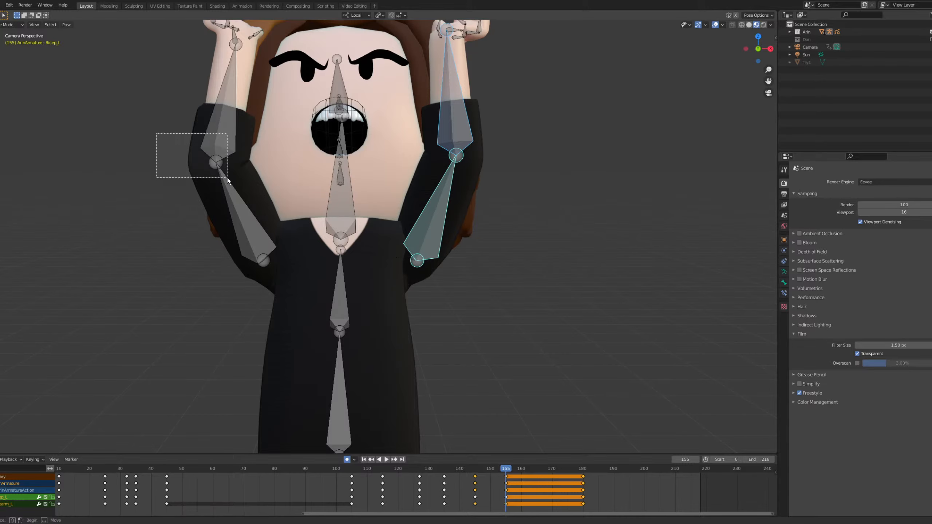
{"action": "left_click_drag", "start_coordinate": [227, 177], "coordinate": [227, 179]}
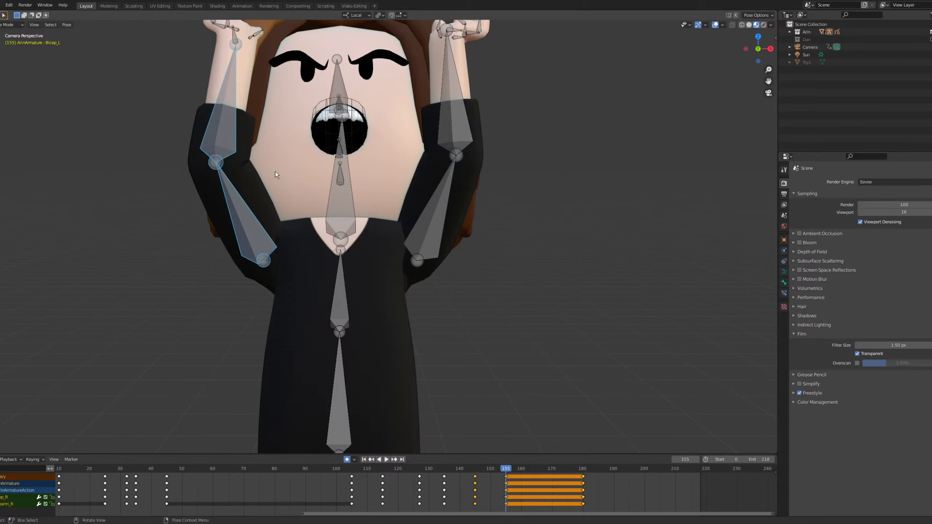
{"action": "scroll", "coordinate": [319, 135], "scroll_direction": "up", "scroll_amount": 1}
{"action": "scroll", "coordinate": [433, 126], "scroll_direction": "down", "scroll_amount": 1}
{"action": "scroll", "coordinate": [433, 126], "scroll_direction": "up", "scroll_amount": 1}
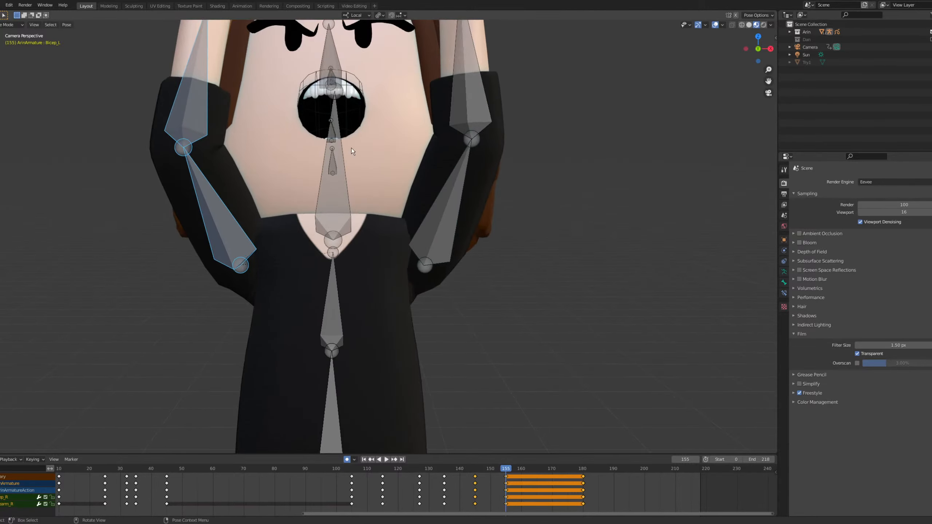
{"action": "scroll", "coordinate": [319, 266], "scroll_direction": "down", "scroll_amount": 2}
{"action": "scroll", "coordinate": [279, 261], "scroll_direction": "up", "scroll_amount": 4}
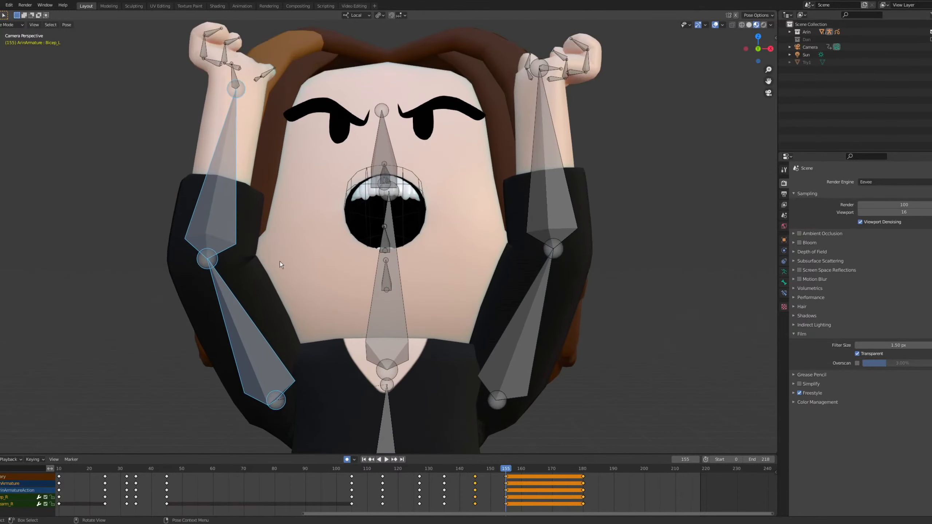
Select the right upper arm bone and, at frame 180 in the left side view, rotate it forward until it is roughly horizontal.
{"action": "left_click", "coordinate": [237, 271]}
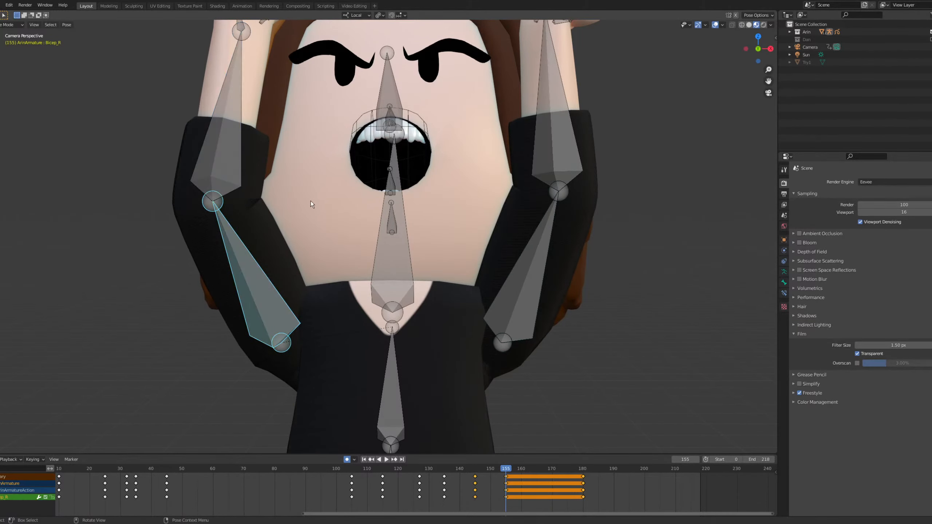
{"action": "scroll", "coordinate": [222, 207], "scroll_direction": "up", "scroll_amount": 2}
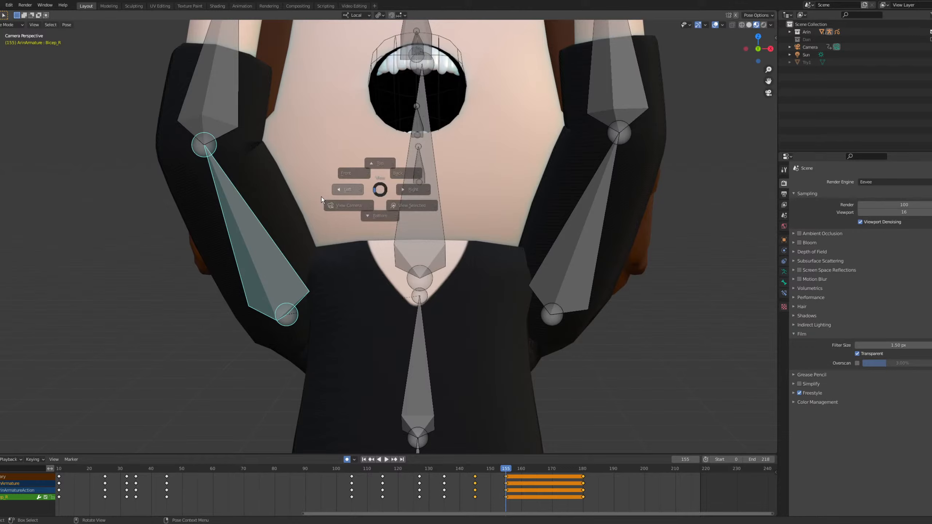
{"action": "left_click", "coordinate": [321, 197]}
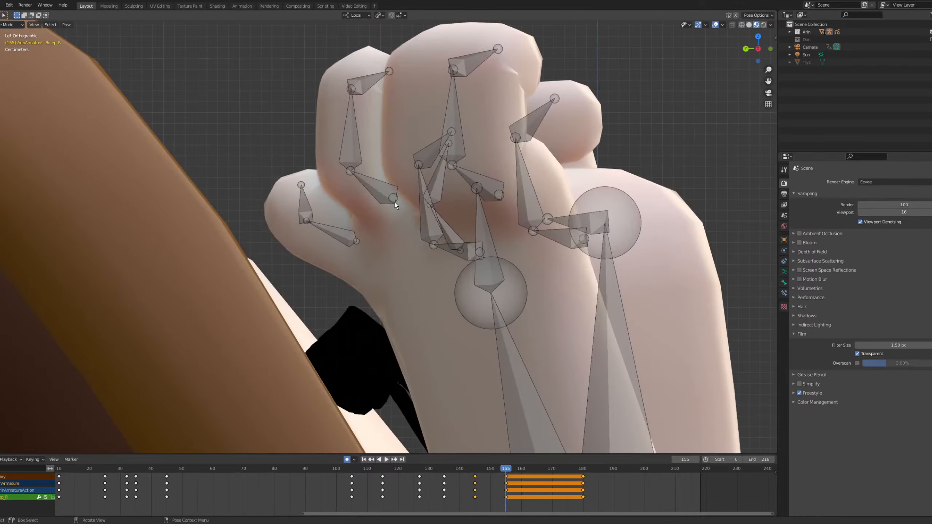
{"action": "key", "text": "r"}
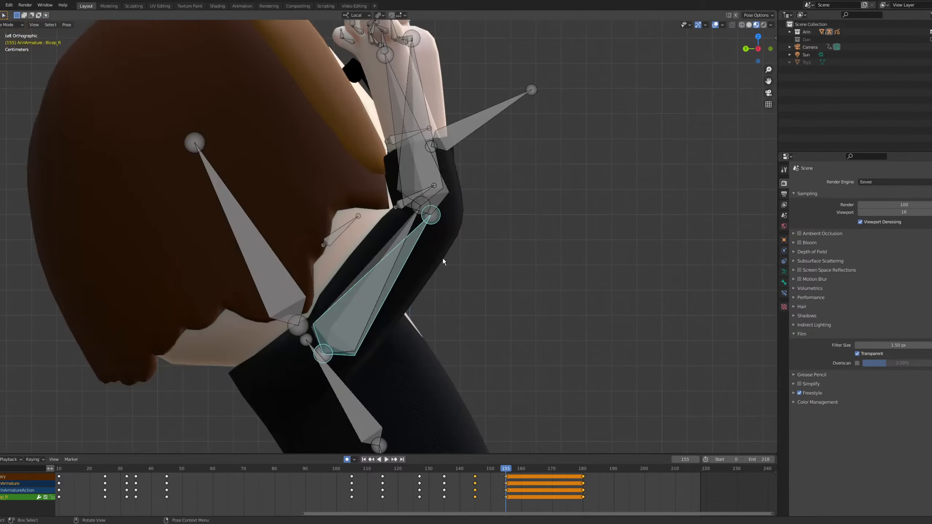
{"action": "right_click", "coordinate": [496, 420]}
{"action": "left_click_drag", "start_coordinate": [508, 469], "coordinate": [584, 472]}
{"action": "key", "text": "r"}
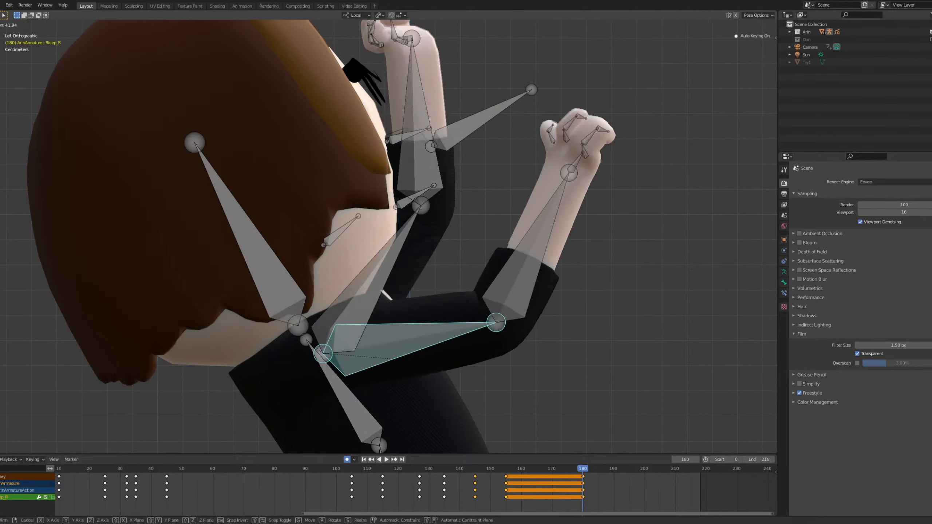
{"action": "left_click", "coordinate": [442, 378]}
Clear the rotation of the right hand's finger bones and of its hand bone to open the fist, and return to camera view.
{"action": "left_click_drag", "start_coordinate": [554, 126], "coordinate": [640, 171]}
{"action": "key", "text": "F3"}
{"action": "key", "text": "Return"}
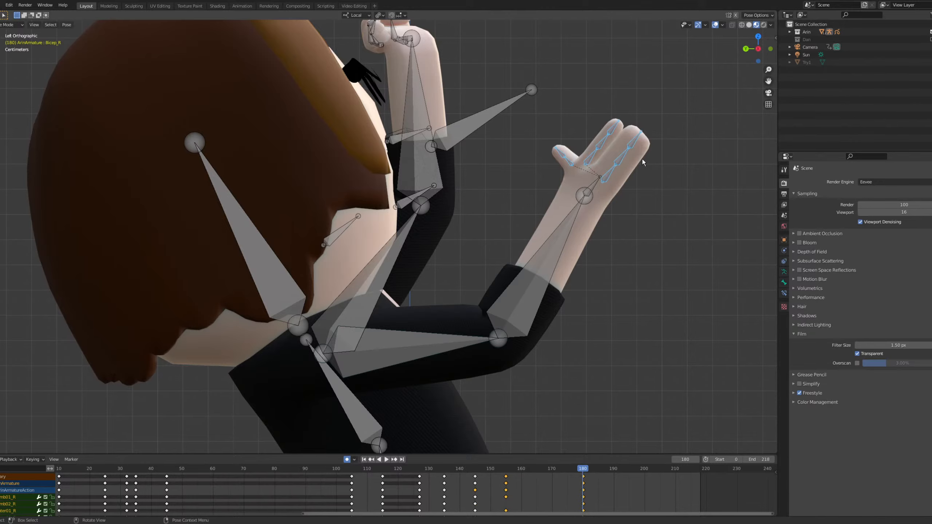
{"action": "left_click", "coordinate": [591, 189]}
{"action": "key", "text": "F3"}
{"action": "key", "text": "Return"}
{"action": "key", "text": "KP_0"}
{"action": "scroll", "coordinate": [601, 227], "scroll_direction": "down", "scroll_amount": 3}
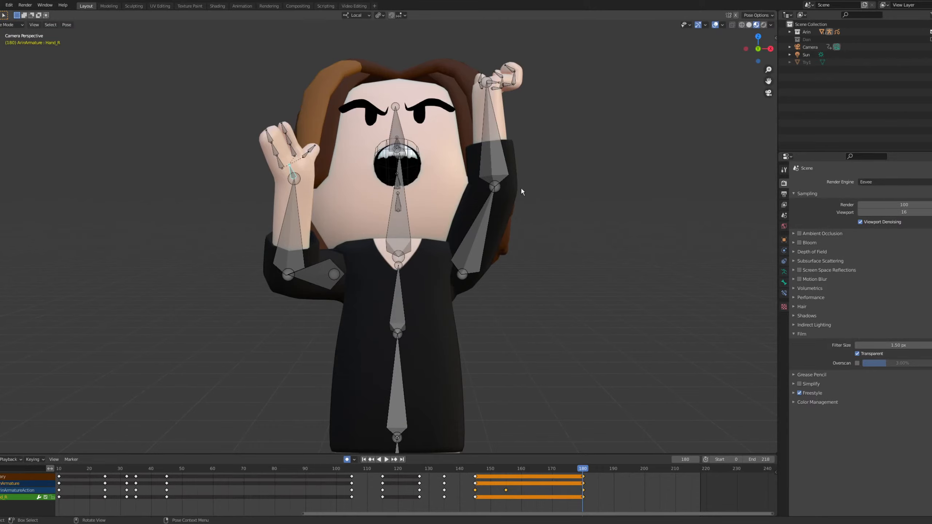
Twist the right forearm bone about 63° around its local Y axis at frame 180.
{"action": "left_click", "coordinate": [288, 228]}
{"action": "key", "text": "r"}
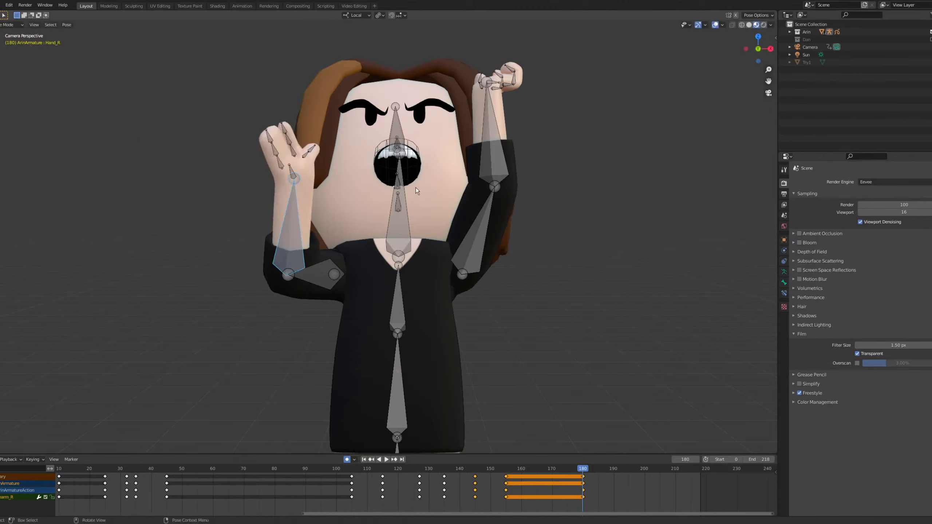
{"action": "key", "text": "y"}
{"action": "key", "text": "y"}
{"action": "left_click", "coordinate": [259, 53]}
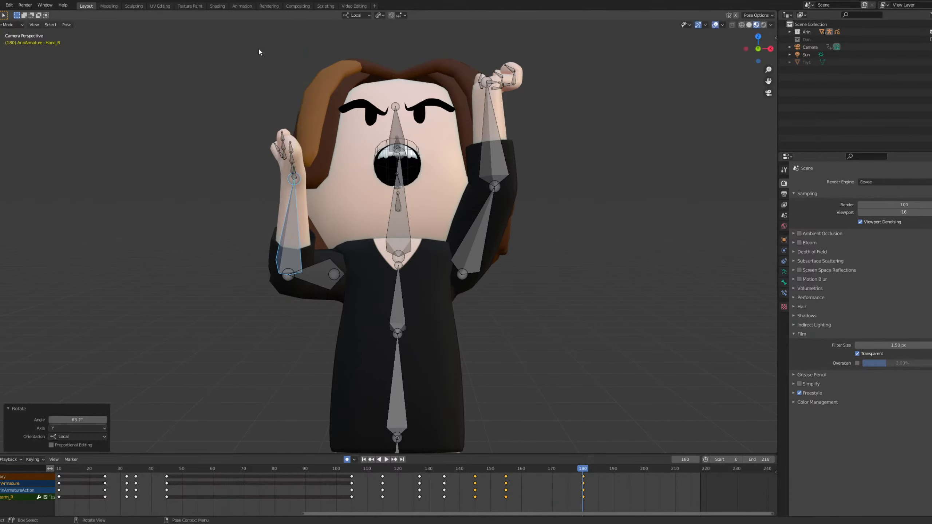
Rotate the right upper arm bone about -32° around its local Z axis and 25.5° around its local X axis.
{"action": "left_click", "coordinate": [326, 283]}
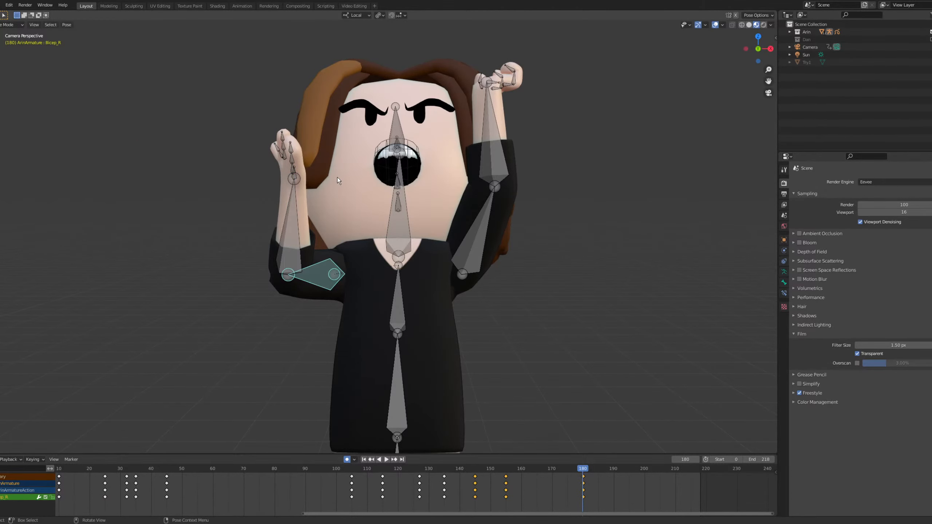
{"action": "scroll", "coordinate": [308, 265], "scroll_direction": "up", "scroll_amount": 3}
{"action": "key", "text": "r"}
{"action": "key", "text": "z"}
{"action": "key", "text": "z"}
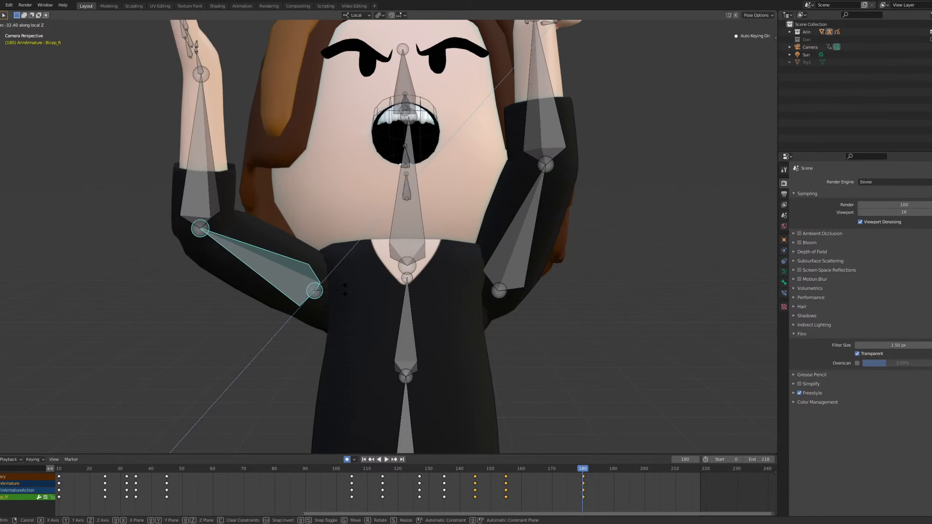
{"action": "left_click", "coordinate": [345, 290]}
{"action": "key", "text": "r"}
{"action": "key", "text": "x"}
{"action": "left_click", "coordinate": [356, 277]}
{"action": "scroll", "coordinate": [337, 178], "scroll_direction": "up", "scroll_amount": 1}
{"action": "middle_click_drag", "start_coordinate": [337, 177], "coordinate": [367, 227], "text": "shift"}
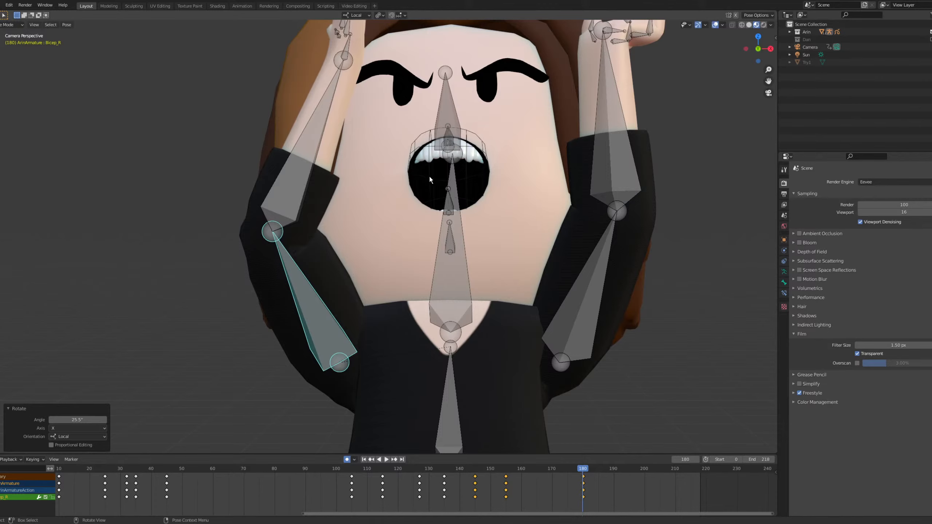
Rotate the right upper arm bone about -12° around local X and the right forearm bone 32° around local Z.
{"action": "key", "text": "r"}
{"action": "key", "text": "x"}
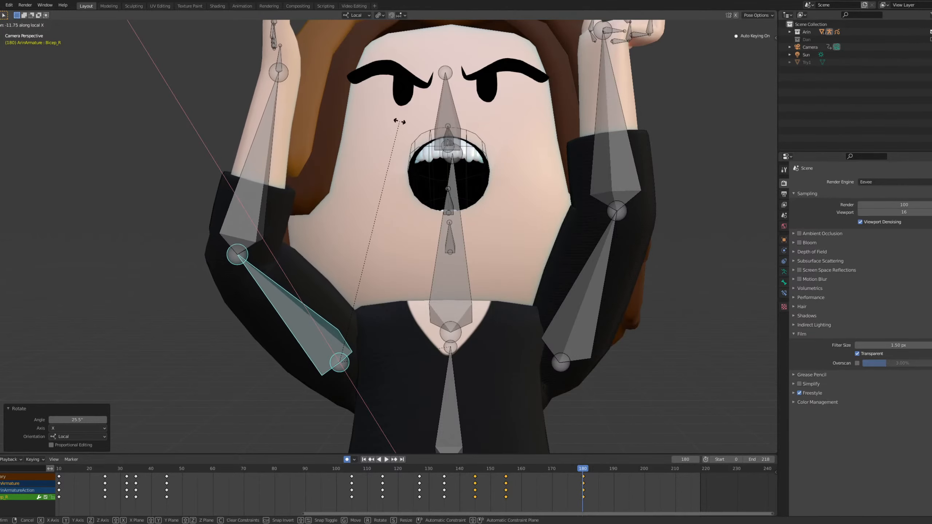
{"action": "left_click", "coordinate": [399, 121]}
{"action": "left_click", "coordinate": [224, 162]}
{"action": "key", "text": "r"}
{"action": "key", "text": "x"}
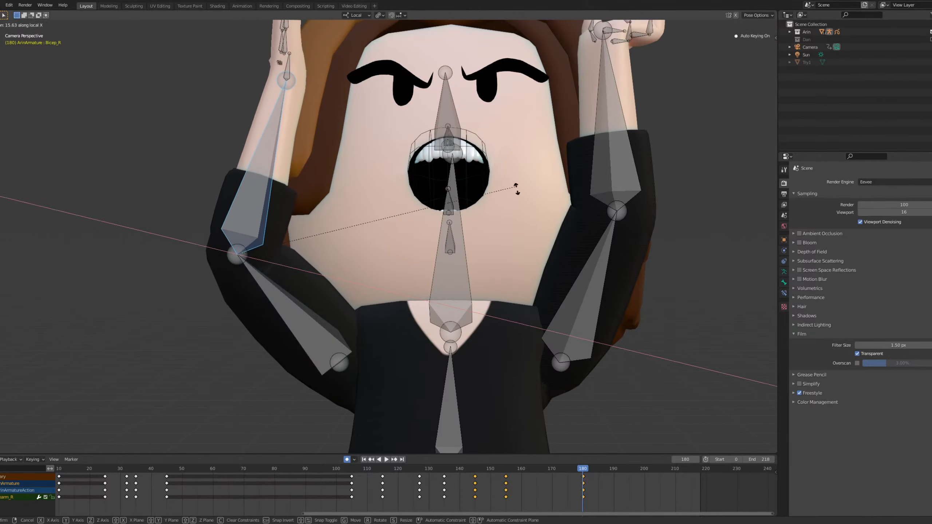
{"action": "key", "text": "z"}
{"action": "left_click", "coordinate": [412, 302]}
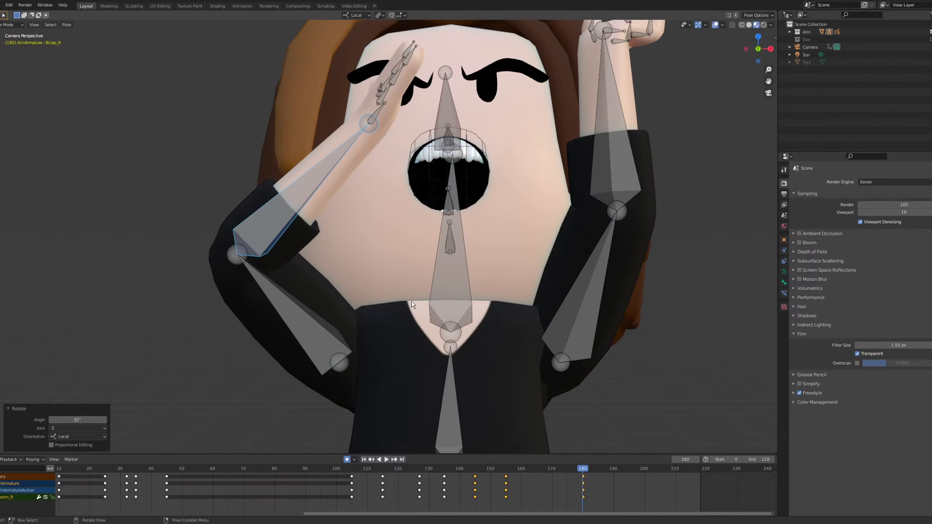
Swing the right upper arm bone outward around local X and twist the right forearm bone about 30° around local Y.
{"action": "left_click", "coordinate": [254, 289]}
{"action": "key", "text": "r"}
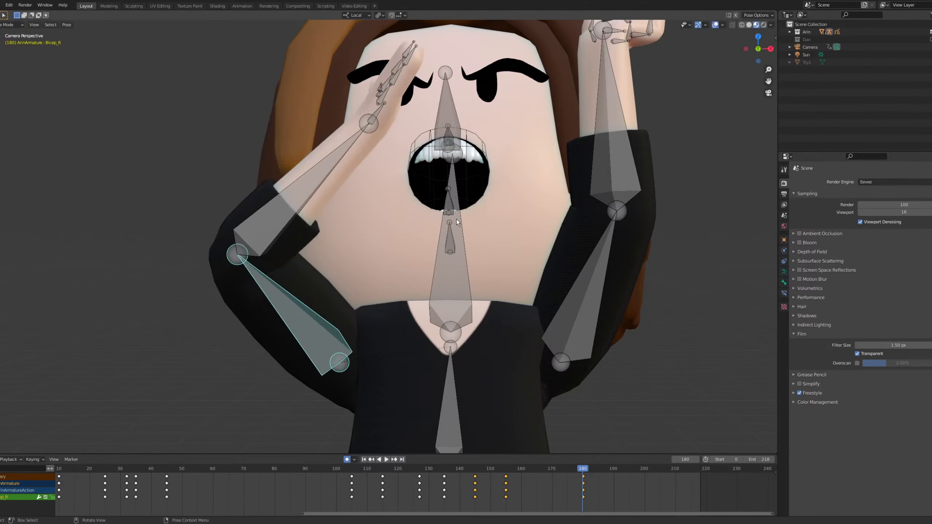
{"action": "key", "text": "x"}
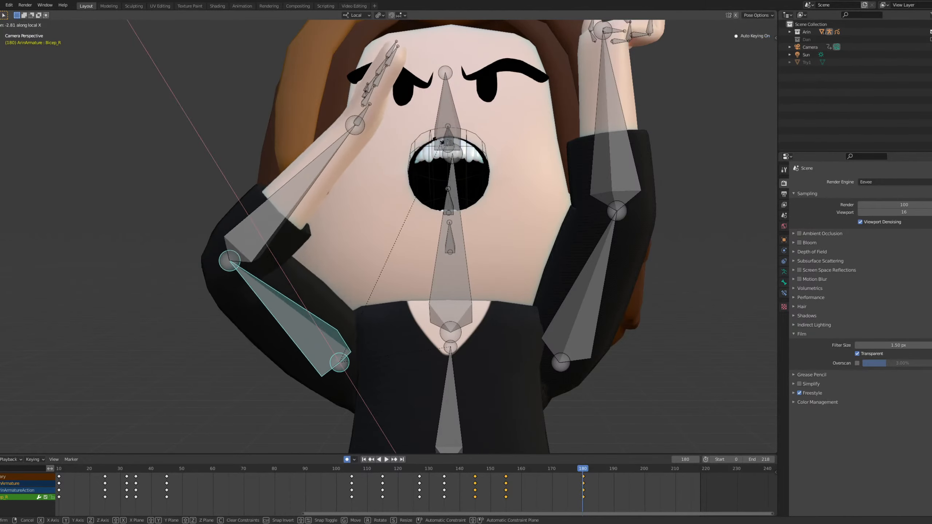
{"action": "left_click", "coordinate": [400, 117]}
{"action": "left_click", "coordinate": [235, 228]}
{"action": "key", "text": "r"}
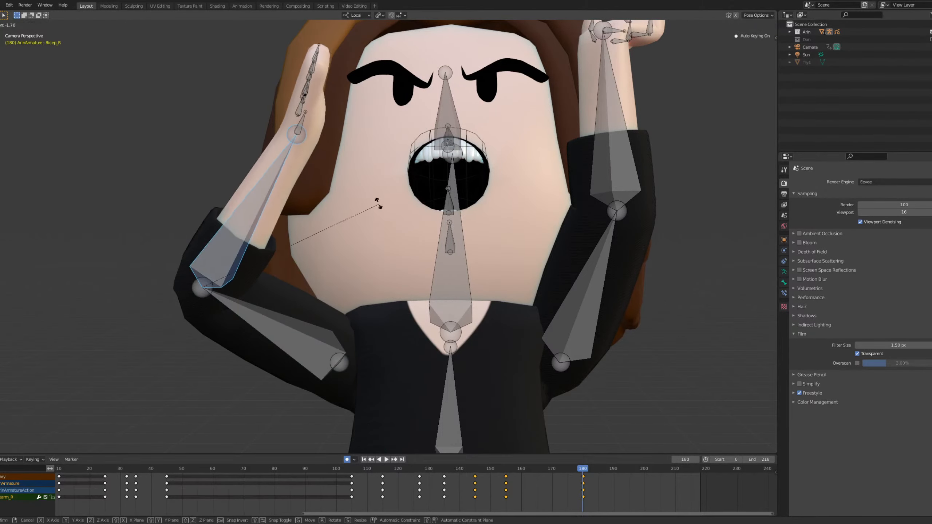
{"action": "key", "text": "y"}
{"action": "left_click", "coordinate": [332, 104]}
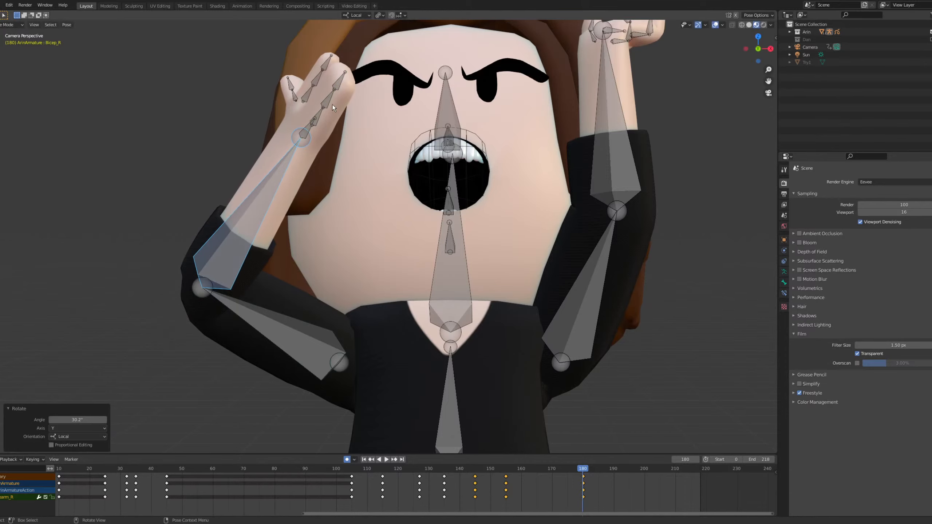
Rotate the right upper arm bone about -16° in the left side view to raise it, and return to camera view.
{"action": "scroll", "coordinate": [246, 169], "scroll_direction": "up", "scroll_amount": 2}
{"action": "scroll", "coordinate": [246, 169], "scroll_direction": "up", "scroll_amount": 1}
{"action": "scroll", "coordinate": [144, 144], "scroll_direction": "down", "scroll_amount": 1}
{"action": "middle_click_drag", "start_coordinate": [185, 161], "coordinate": [231, 128], "text": "shift"}
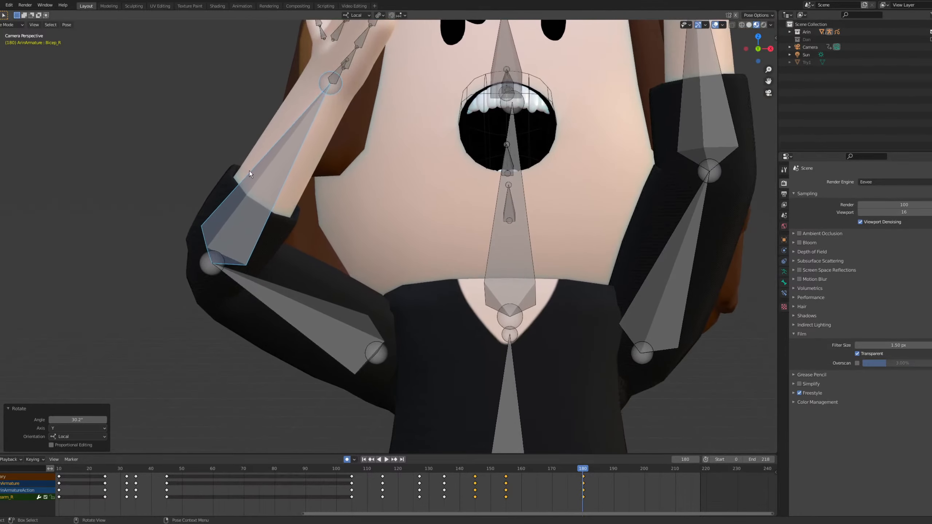
{"action": "middle_click_drag", "start_coordinate": [249, 171], "coordinate": [438, 233]}
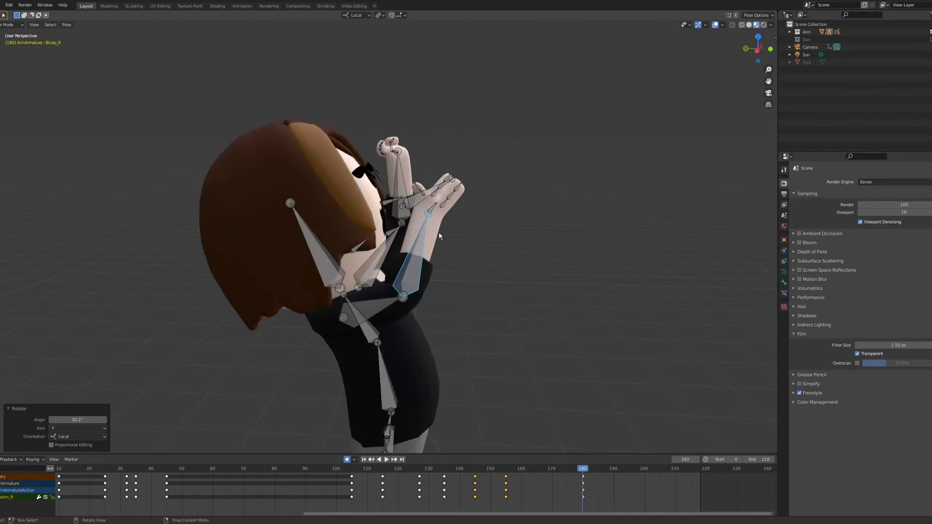
{"action": "key", "text": "grave"}
{"action": "left_click", "coordinate": [400, 236]}
{"action": "scroll", "coordinate": [410, 291], "scroll_direction": "up", "scroll_amount": 3}
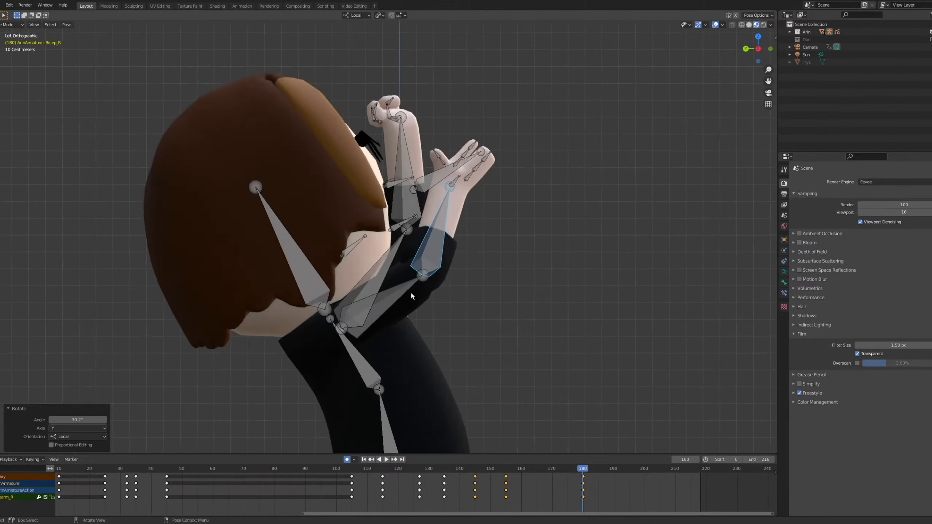
{"action": "key", "text": "r"}
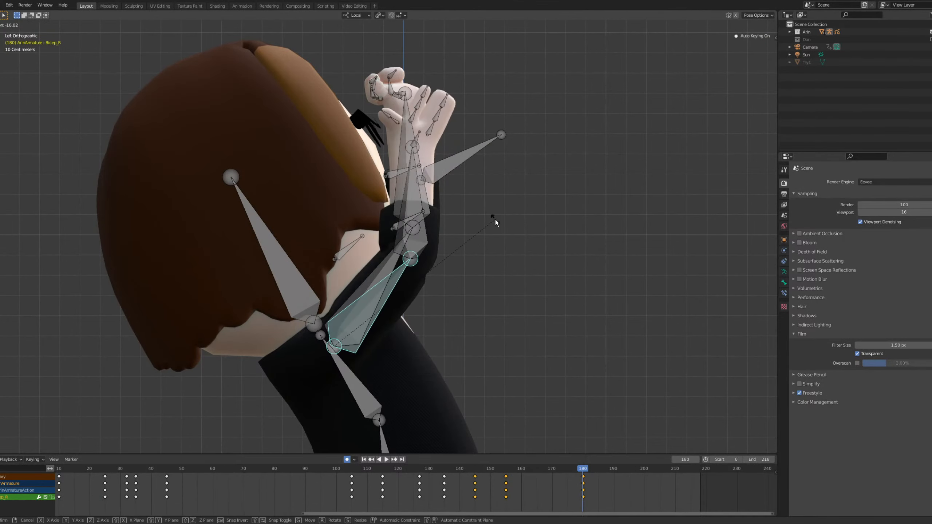
{"action": "left_click", "coordinate": [493, 217]}
{"action": "middle_click_drag", "start_coordinate": [493, 218], "coordinate": [391, 209]}
{"action": "key", "text": "KP_0"}
{"action": "scroll", "coordinate": [272, 125], "scroll_direction": "up", "scroll_amount": 6}
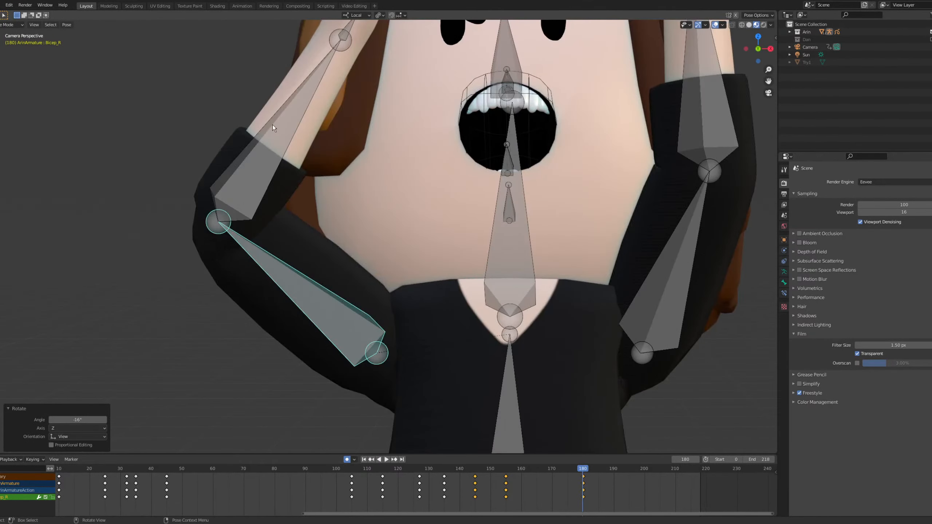
Select the right forearm bone and rotate it about 20° around its local Z axis toward the face.
{"action": "middle_click_drag", "start_coordinate": [279, 117], "coordinate": [268, 229], "text": "shift"}
{"action": "left_click", "coordinate": [262, 250]}
{"action": "key", "text": "r"}
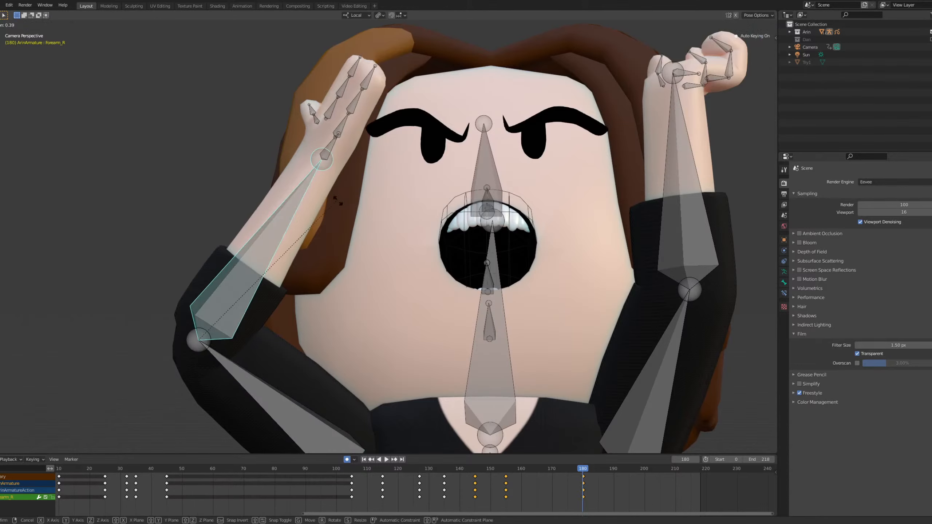
{"action": "left_click", "coordinate": [363, 213]}
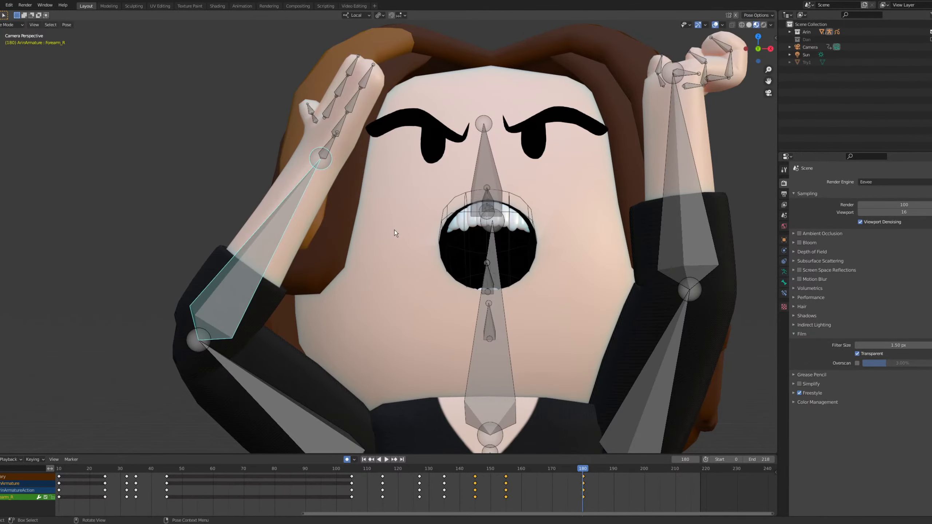
{"action": "middle_click_drag", "start_coordinate": [309, 219], "coordinate": [205, 240], "text": "shift"}
{"action": "scroll", "coordinate": [205, 368], "scroll_direction": "down", "scroll_amount": 1}
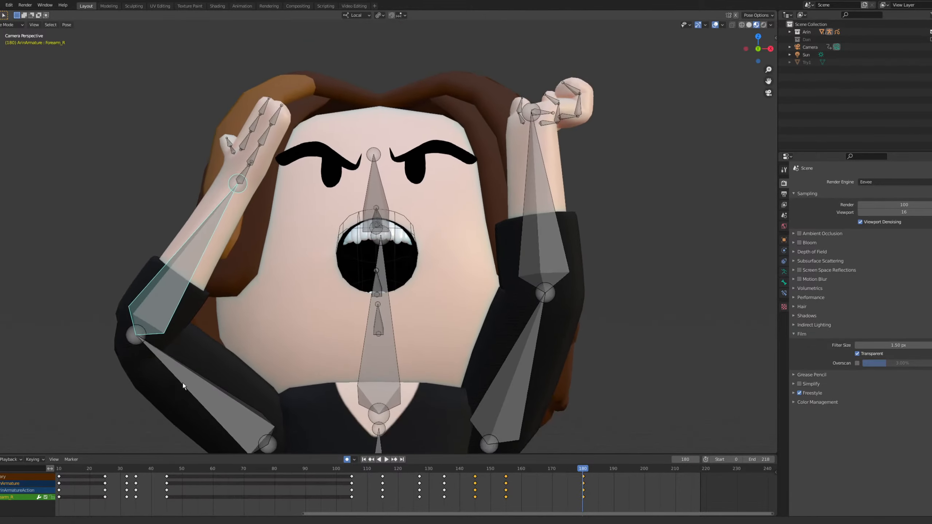
{"action": "middle_click_drag", "start_coordinate": [183, 383], "coordinate": [159, 302], "text": "shift"}
{"action": "scroll", "coordinate": [239, 296], "scroll_direction": "up", "scroll_amount": 1}
{"action": "middle_click_drag", "start_coordinate": [303, 239], "coordinate": [357, 351], "text": "shift"}
{"action": "key", "text": "r"}
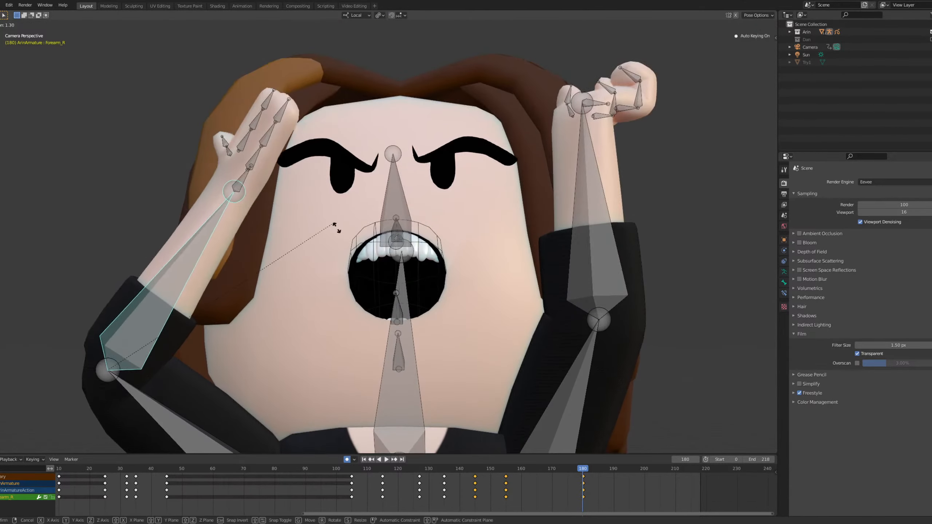
{"action": "key", "text": "y"}
{"action": "key", "text": "z"}
{"action": "left_click", "coordinate": [372, 262]}
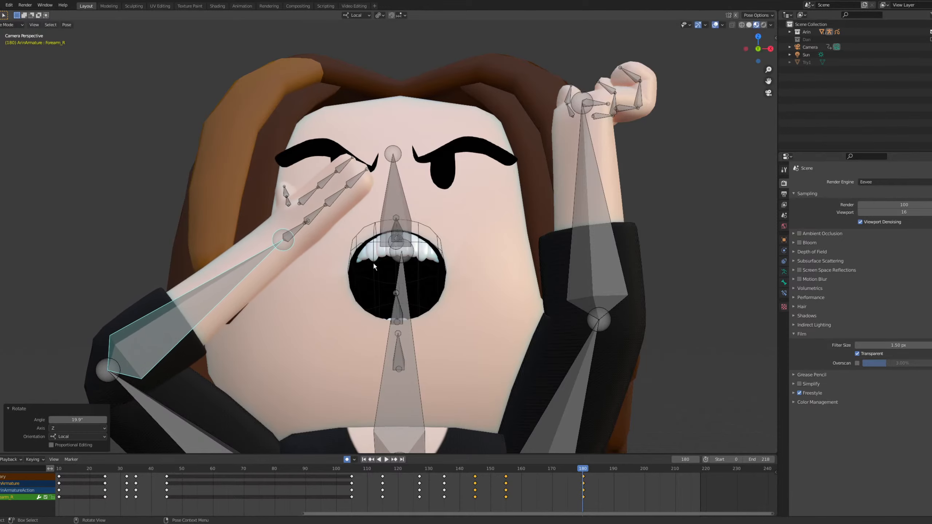
Select the right hand bone and rotate it about 31° around local Y and about 1.65° around local Z.
{"action": "left_click", "coordinate": [308, 227]}
{"action": "left_click", "coordinate": [298, 230]}
{"action": "key", "text": "r"}
{"action": "key", "text": "y"}
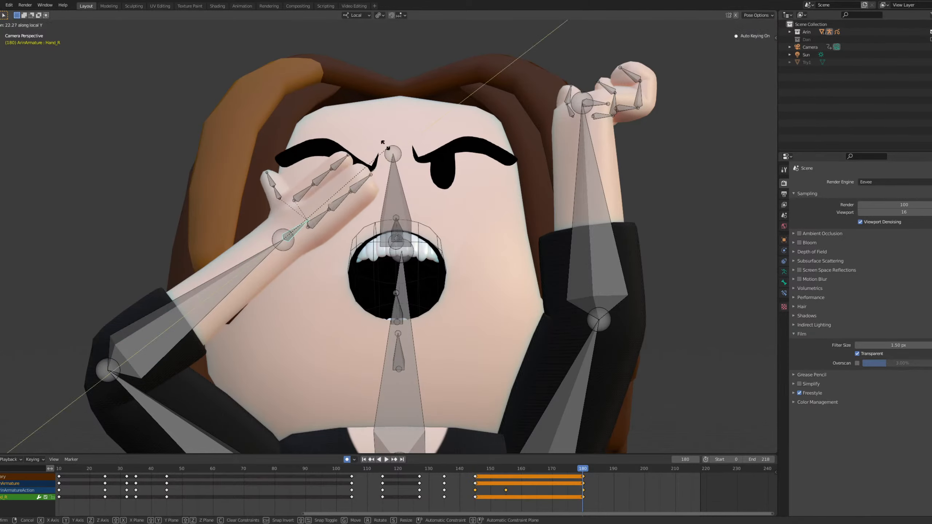
{"action": "left_click", "coordinate": [374, 138]}
{"action": "key", "text": "r"}
{"action": "key", "text": "z"}
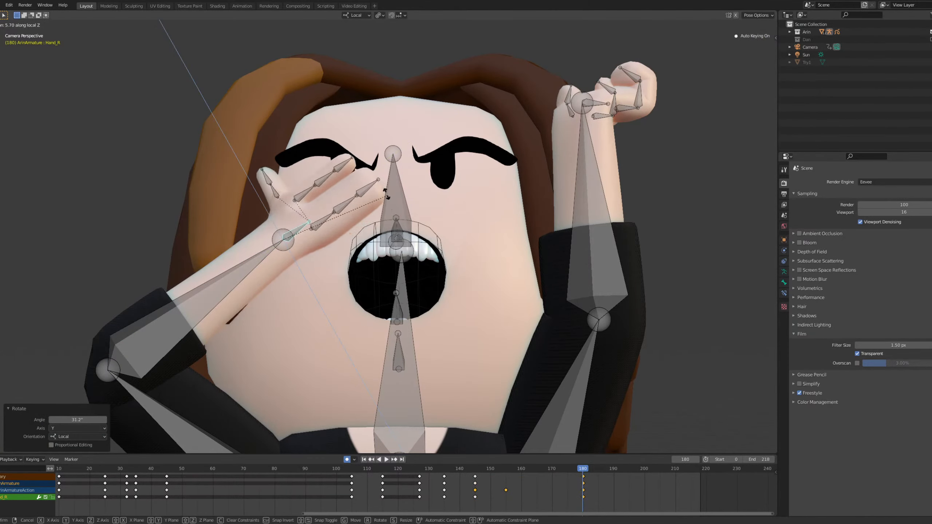
{"action": "left_click", "coordinate": [384, 188]}
Rotate the right hand bone about 20° around its local X axis.
{"action": "key", "text": "r"}
{"action": "key", "text": "y"}
{"action": "key", "text": "r"}
{"action": "key", "text": "x"}
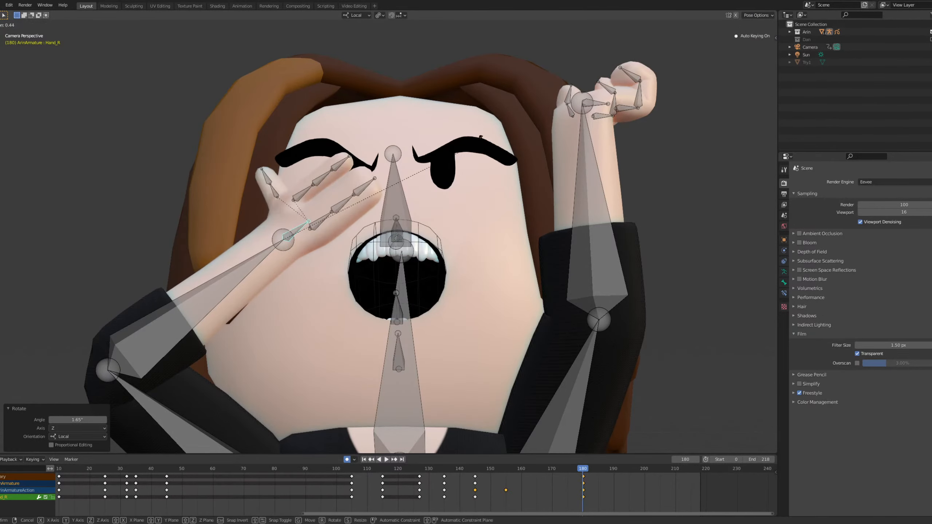
{"action": "left_click", "coordinate": [396, 189]}
{"action": "scroll", "coordinate": [396, 189], "scroll_direction": "down", "scroll_amount": 3}
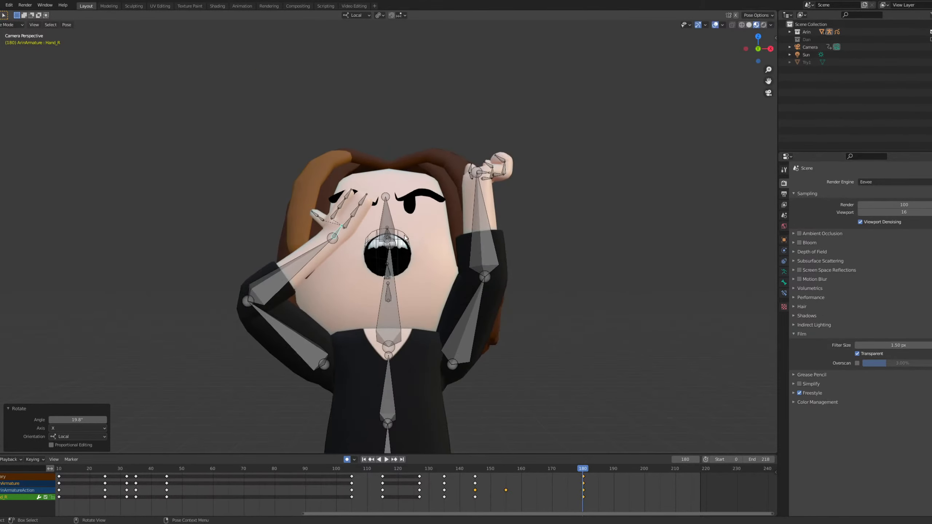
Examine the right hand's placement against the face from the side, above and front.
{"action": "scroll", "coordinate": [396, 189], "scroll_direction": "down", "scroll_amount": 3}
{"action": "middle_click_drag", "start_coordinate": [397, 189], "coordinate": [473, 240]}
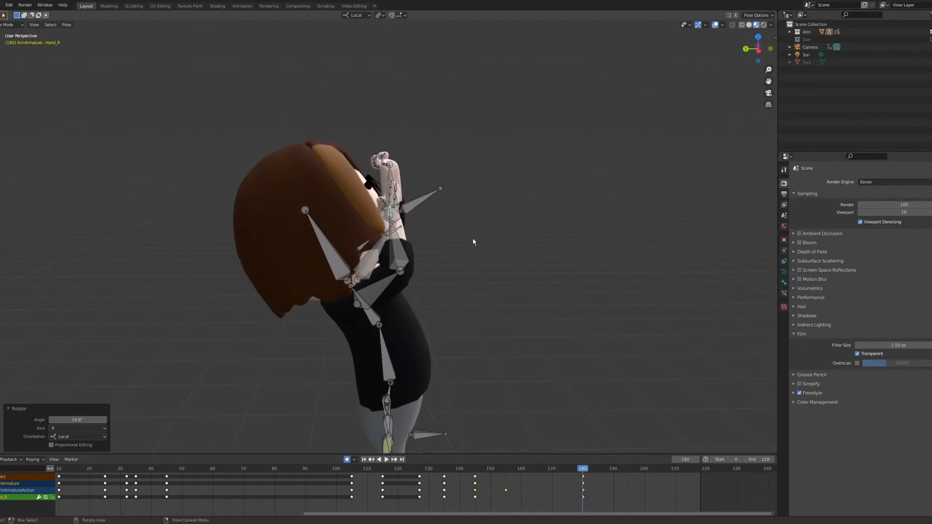
{"action": "middle_click_drag", "start_coordinate": [401, 177], "coordinate": [403, 158]}
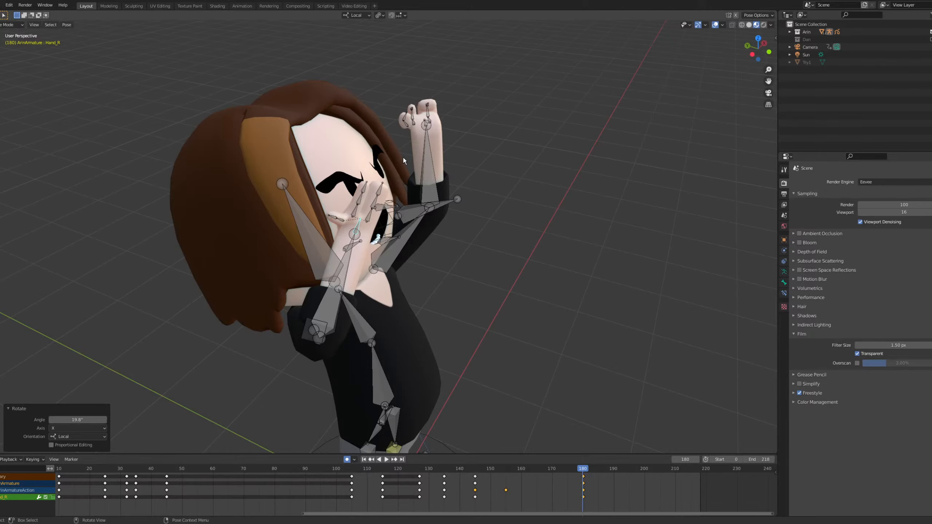
{"action": "scroll", "coordinate": [438, 160], "scroll_direction": "up", "scroll_amount": 10}
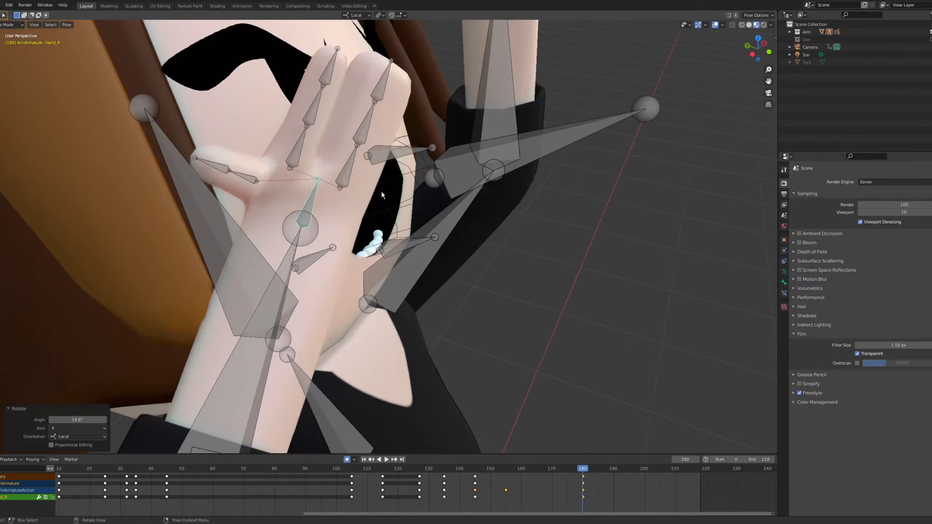
{"action": "middle_click_drag", "start_coordinate": [399, 165], "coordinate": [339, 282]}
{"action": "scroll", "coordinate": [294, 263], "scroll_direction": "down", "scroll_amount": 3}
{"action": "scroll", "coordinate": [207, 181], "scroll_direction": "down", "scroll_amount": 4}
{"action": "scroll", "coordinate": [344, 293], "scroll_direction": "up", "scroll_amount": 5}
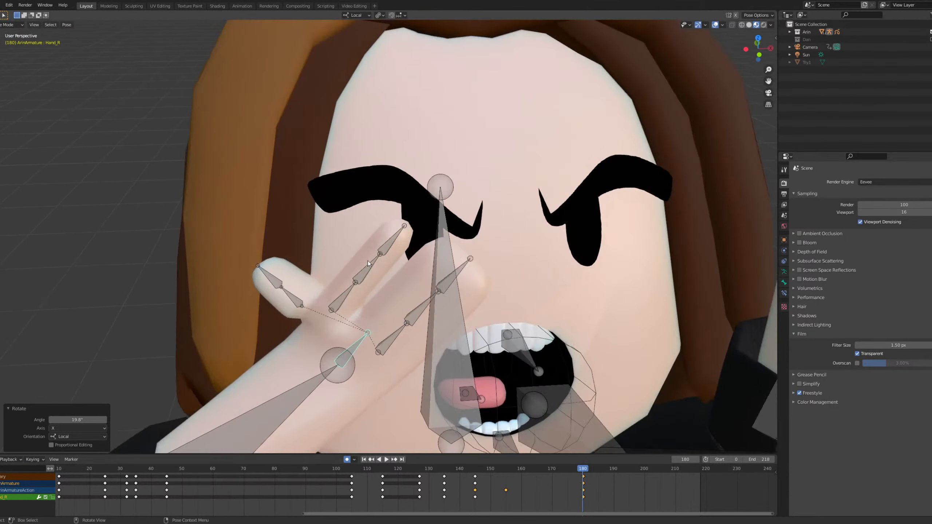
{"action": "middle_click_drag", "start_coordinate": [374, 311], "coordinate": [255, 324]}
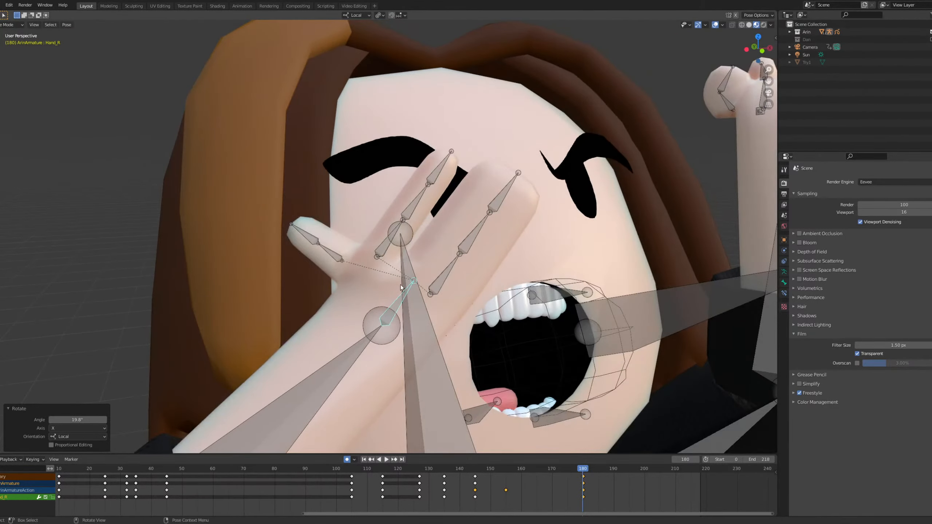
Tilt the right hand bone around its local Z axis in two passes, the last one about -10.7°.
{"action": "middle_click_drag", "start_coordinate": [401, 287], "coordinate": [444, 272]}
{"action": "key", "text": "r"}
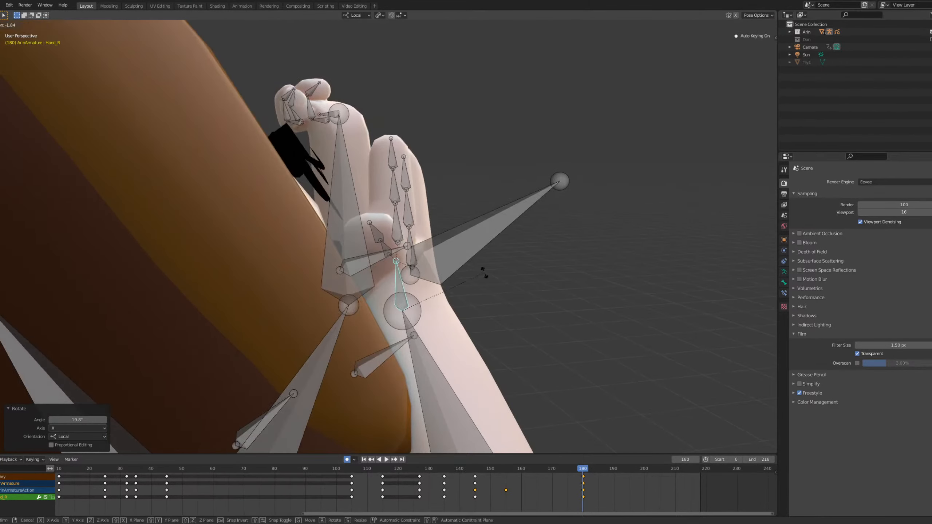
{"action": "key", "text": "z"}
{"action": "left_click", "coordinate": [454, 215]}
{"action": "middle_click_drag", "start_coordinate": [495, 220], "coordinate": [287, 251]}
{"action": "key", "text": "r"}
{"action": "key", "text": "z"}
{"action": "left_click", "coordinate": [461, 235]}
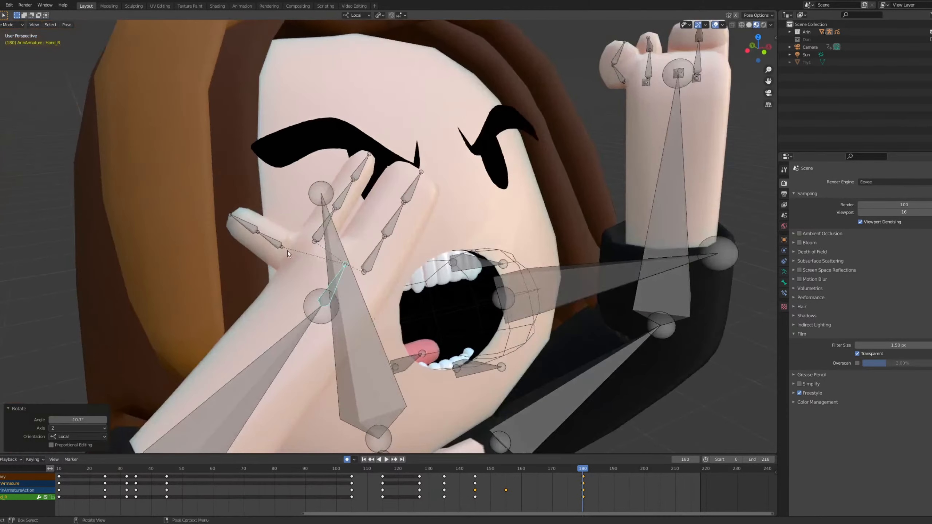
Select both right thumb bones and rotate them about 52° around local Z to bend the thumb inward.
{"action": "left_click_drag", "start_coordinate": [287, 251], "coordinate": [247, 220]}
{"action": "key", "text": "r"}
{"action": "key", "text": "x"}
{"action": "right_click", "coordinate": [335, 265]}
{"action": "key", "text": "r"}
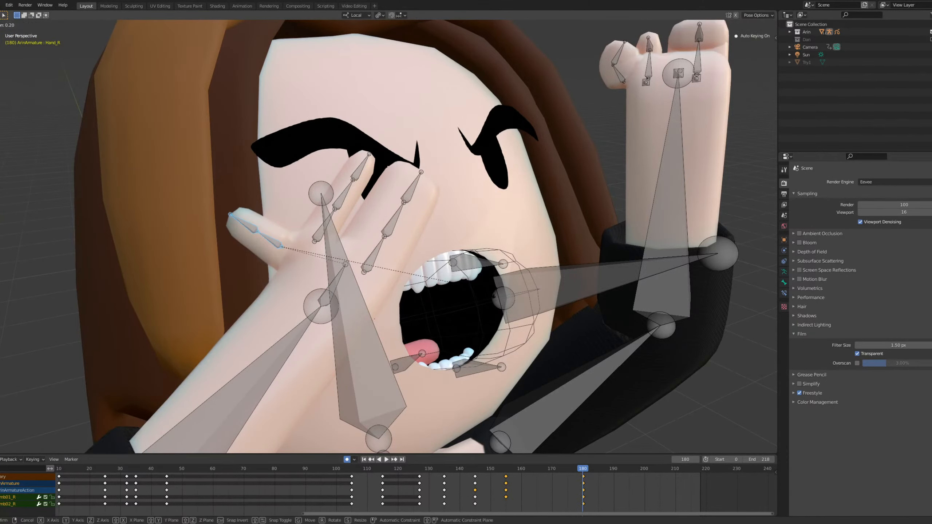
{"action": "left_click", "coordinate": [369, 321]}
Reposition the right thumb bones near the palm, finishing with a move of about 0.04 m along local Z.
{"action": "key", "text": "g"}
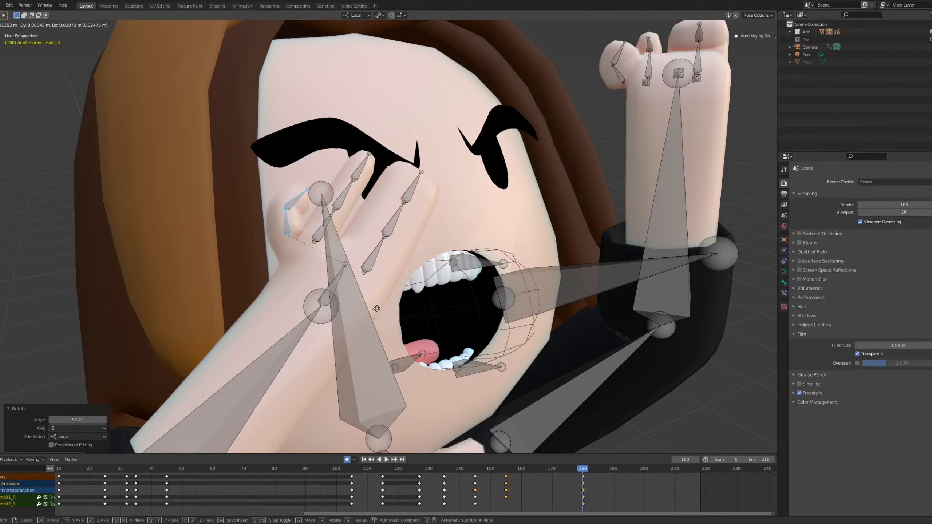
{"action": "left_click", "coordinate": [378, 299]}
{"action": "middle_click_drag", "start_coordinate": [378, 299], "coordinate": [438, 225]}
{"action": "key", "text": "g"}
{"action": "key", "text": "z"}
{"action": "key", "text": "z"}
{"action": "left_click", "coordinate": [467, 203]}
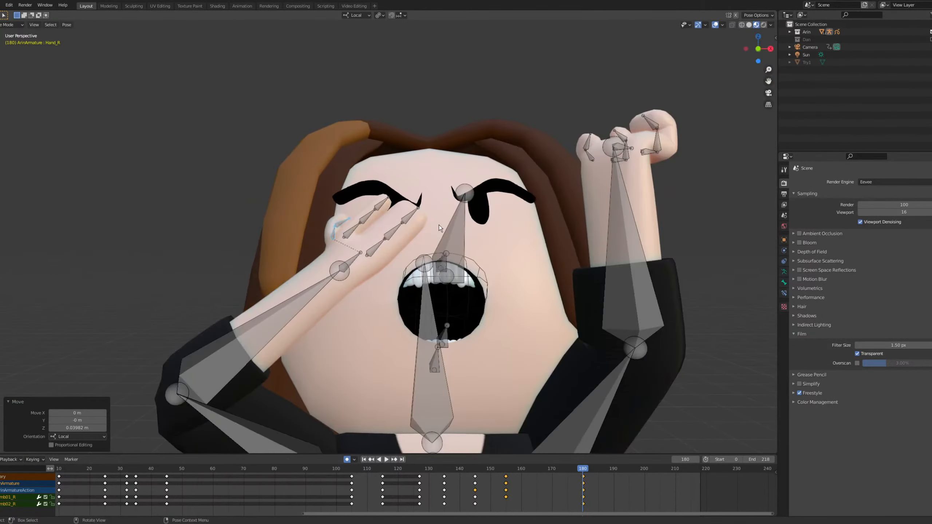
Select the left upper arm bone in camera view and rotate it about -16.5° around local X.
{"action": "key", "text": "KP_0"}
{"action": "scroll", "coordinate": [445, 216], "scroll_direction": "up", "scroll_amount": 2}
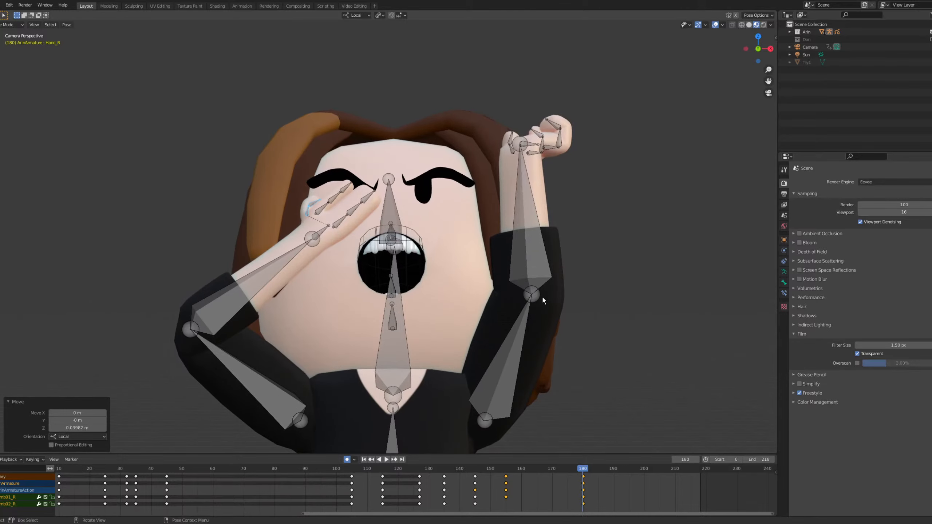
{"action": "middle_click_drag", "start_coordinate": [505, 293], "coordinate": [446, 237], "text": "shift"}
{"action": "left_click_drag", "start_coordinate": [456, 286], "coordinate": [492, 315]}
{"action": "key", "text": "r"}
{"action": "key", "text": "x"}
{"action": "key", "text": "x"}
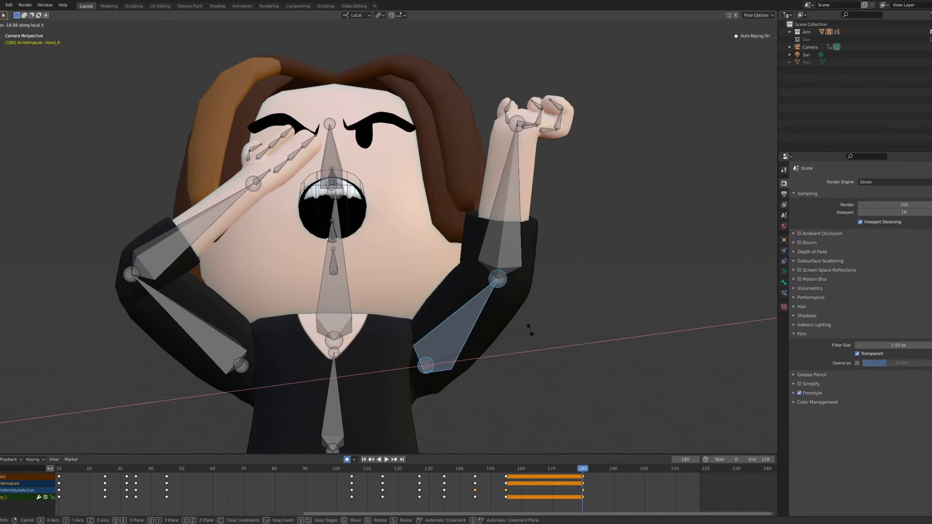
{"action": "left_click", "coordinate": [531, 326]}
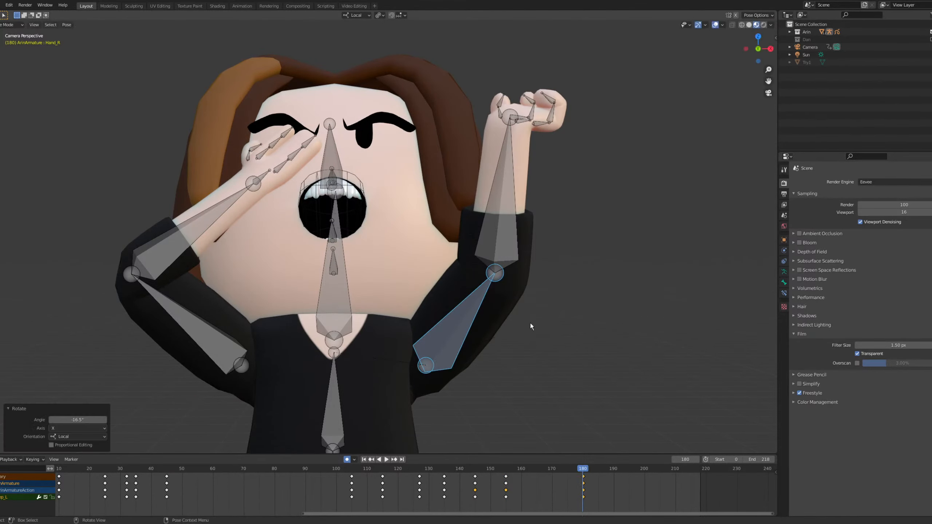
Rotate the left upper arm bone about 9° in the right side view.
{"action": "middle_click_drag", "start_coordinate": [509, 320], "coordinate": [409, 311]}
{"action": "key", "text": "grave"}
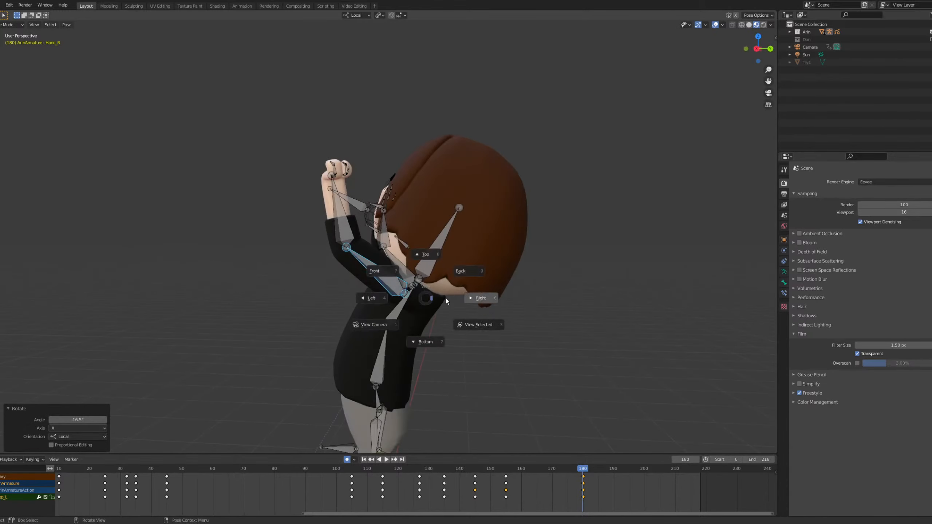
{"action": "left_click", "coordinate": [446, 299]}
{"action": "scroll", "coordinate": [438, 299], "scroll_direction": "up", "scroll_amount": 4}
{"action": "key", "text": "r"}
{"action": "left_click", "coordinate": [479, 287]}
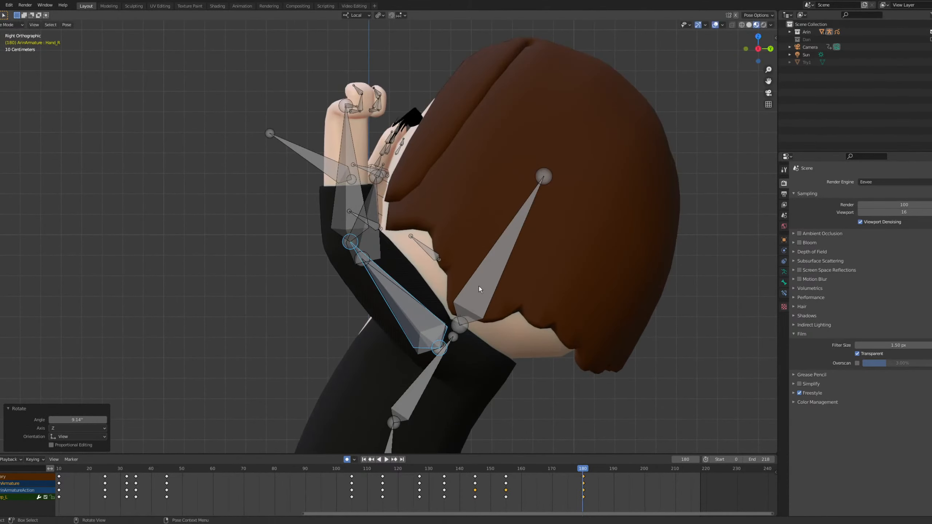
Rotate the left upper arm bone slightly around local Z and about -4.9° around local X.
{"action": "key", "text": "r"}
{"action": "key", "text": "z"}
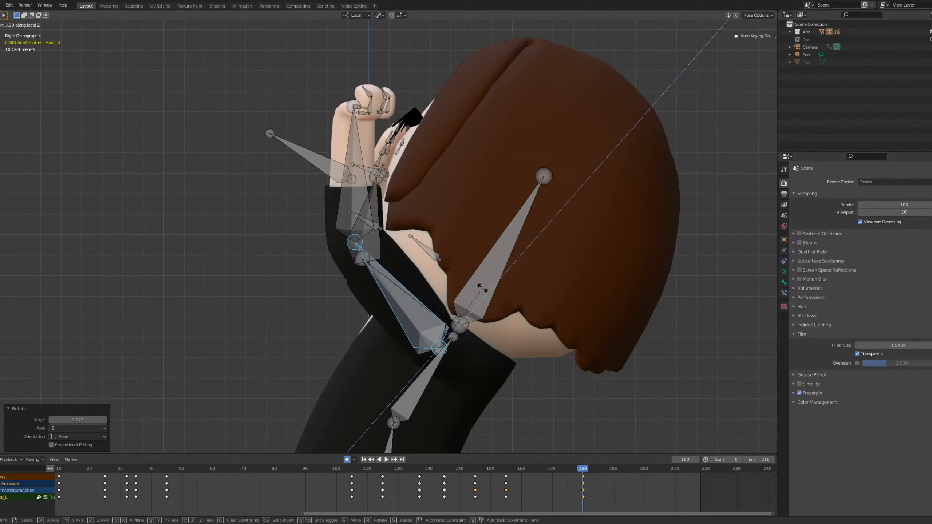
{"action": "left_click", "coordinate": [485, 288]}
{"action": "key", "text": "r"}
{"action": "key", "text": "x"}
{"action": "left_click", "coordinate": [486, 279]}
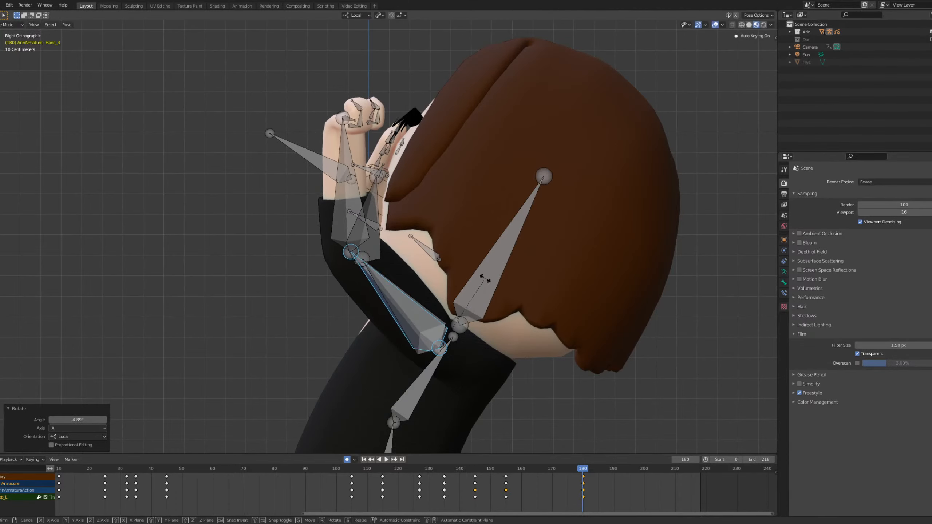
Swing the left upper arm bone about 12.3° around local Z, adjust it around local X, and turn it about -3.8° around local Z.
{"action": "key", "text": "r"}
{"action": "key", "text": "z"}
{"action": "left_click", "coordinate": [493, 287]}
{"action": "key", "text": "r"}
{"action": "key", "text": "x"}
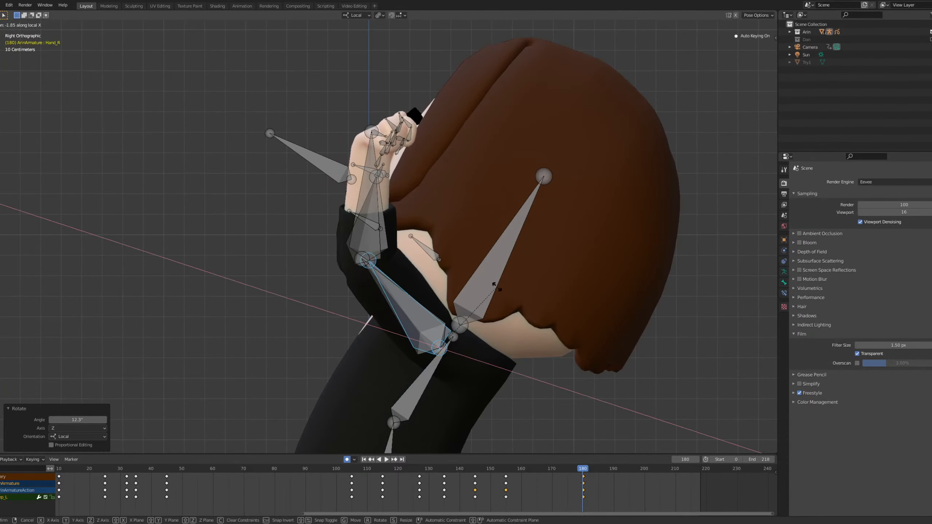
{"action": "left_click", "coordinate": [497, 286]}
{"action": "key", "text": "r"}
{"action": "key", "text": "z"}
{"action": "left_click", "coordinate": [494, 282]}
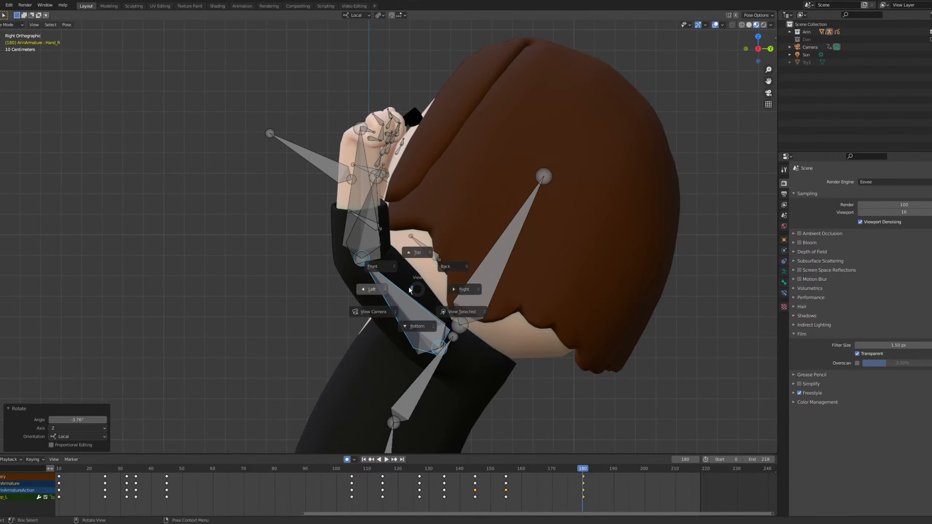
Select the left forearm bone and rotate it about -58° in front view to bring the fist toward the head.
{"action": "key", "text": "KP_1"}
{"action": "left_click", "coordinate": [576, 210]}
{"action": "key", "text": "r"}
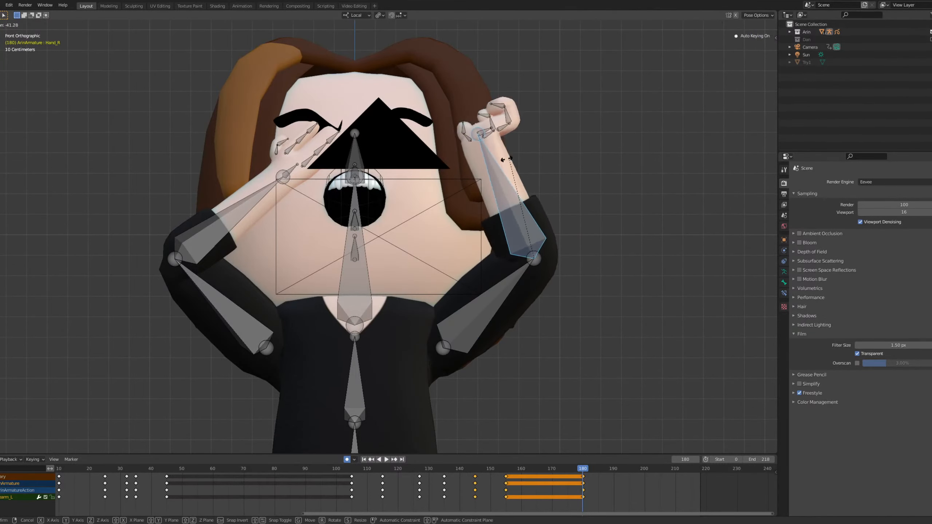
{"action": "left_click", "coordinate": [472, 158]}
Twist the left forearm bone about -70° around its local Y axis.
{"action": "middle_click_drag", "start_coordinate": [477, 160], "coordinate": [485, 186]}
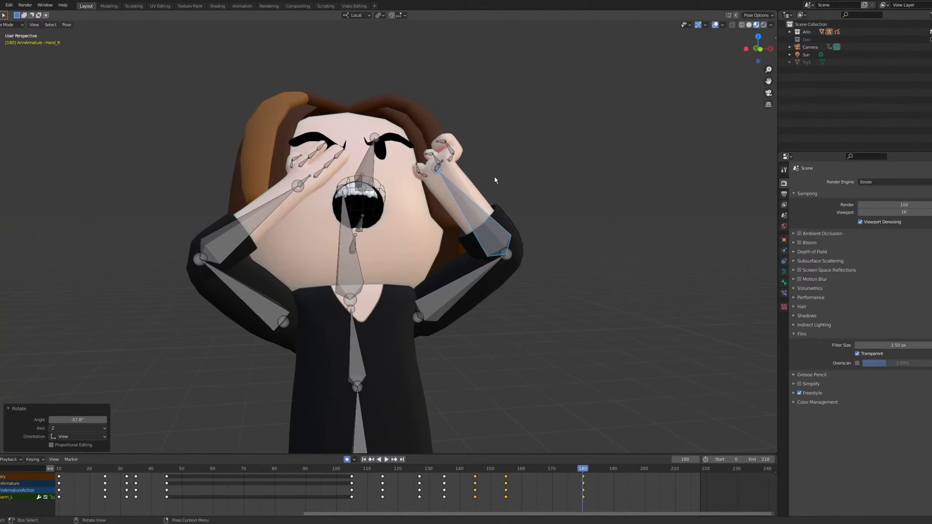
{"action": "key", "text": "g"}
{"action": "key", "text": "y"}
{"action": "key", "text": "y"}
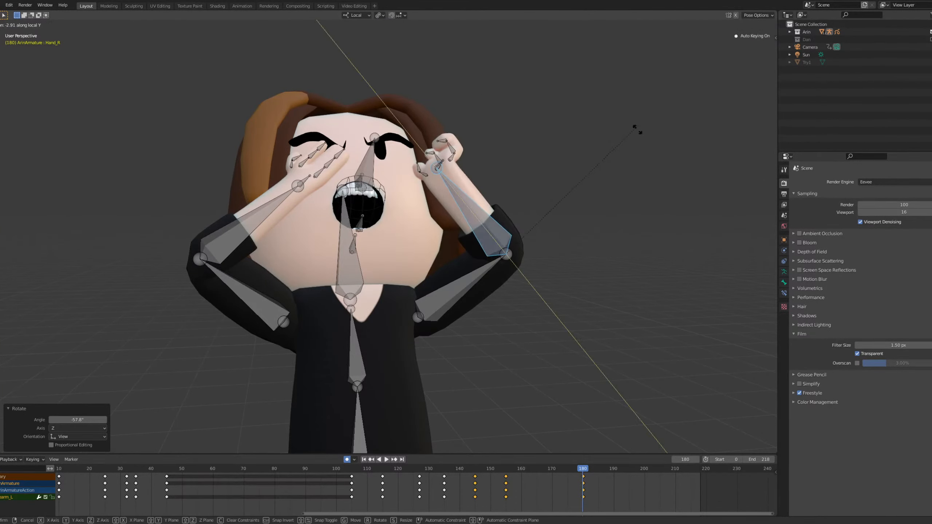
{"action": "left_click", "coordinate": [505, 233]}
{"action": "key", "text": "grave"}
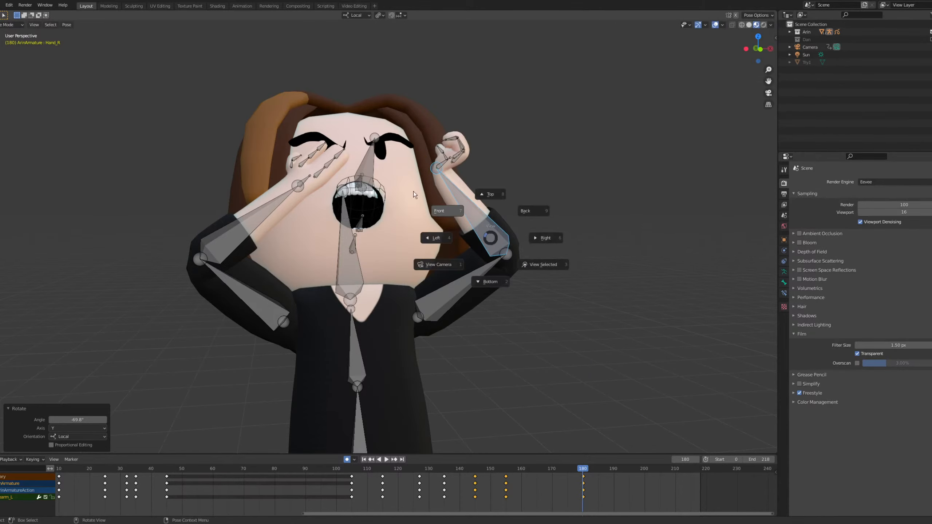
{"action": "left_click", "coordinate": [413, 191]}
{"action": "key", "text": "g"}
{"action": "key", "text": "y"}
{"action": "key", "text": "y"}
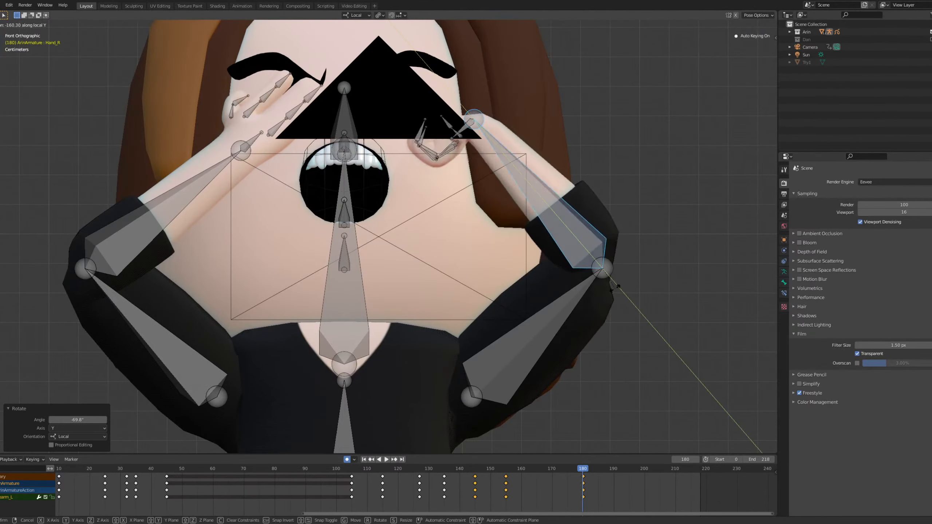
{"action": "right_click", "coordinate": [620, 176]}
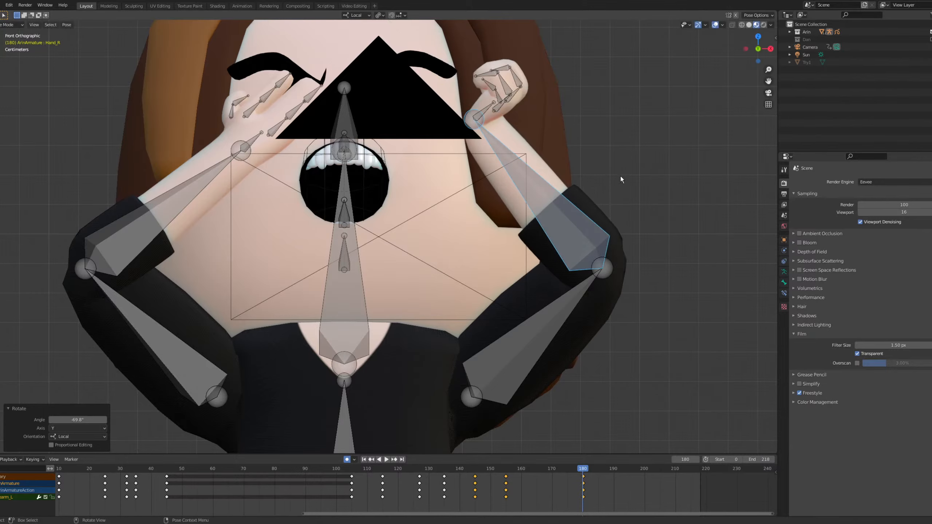
Select the left upper arm bone and rotate it about -13.6° in front view toward the face.
{"action": "middle_click_drag", "start_coordinate": [620, 176], "coordinate": [489, 199]}
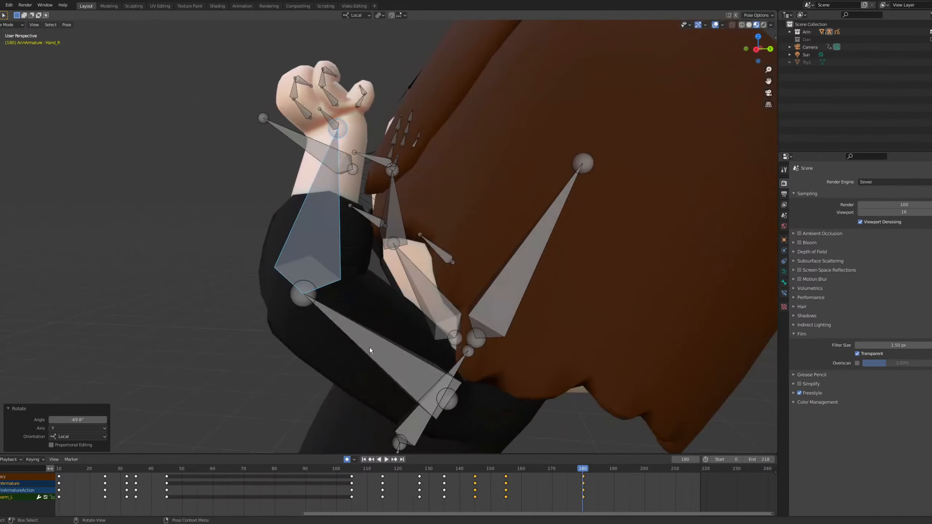
{"action": "left_click", "coordinate": [352, 315]}
{"action": "middle_click_drag", "start_coordinate": [353, 315], "coordinate": [428, 321]}
{"action": "key", "text": "grave"}
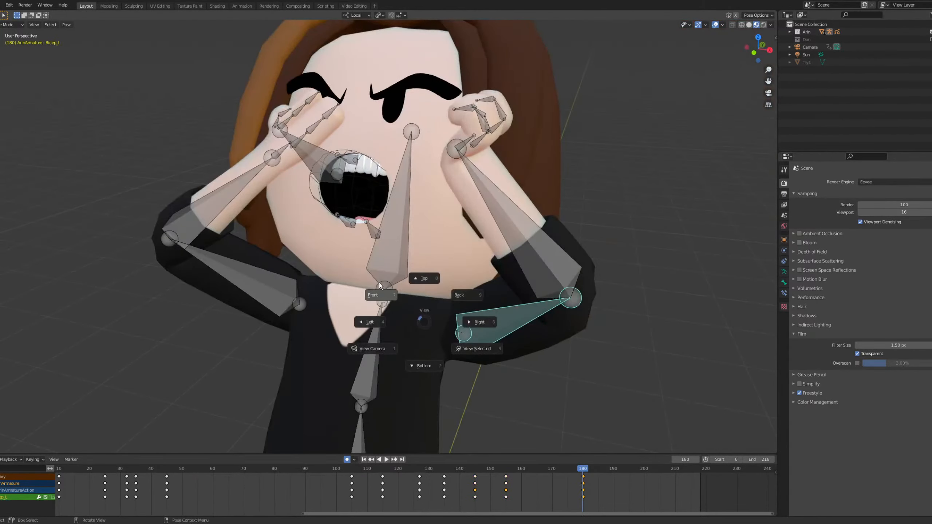
{"action": "left_click", "coordinate": [372, 286]}
{"action": "key", "text": "r"}
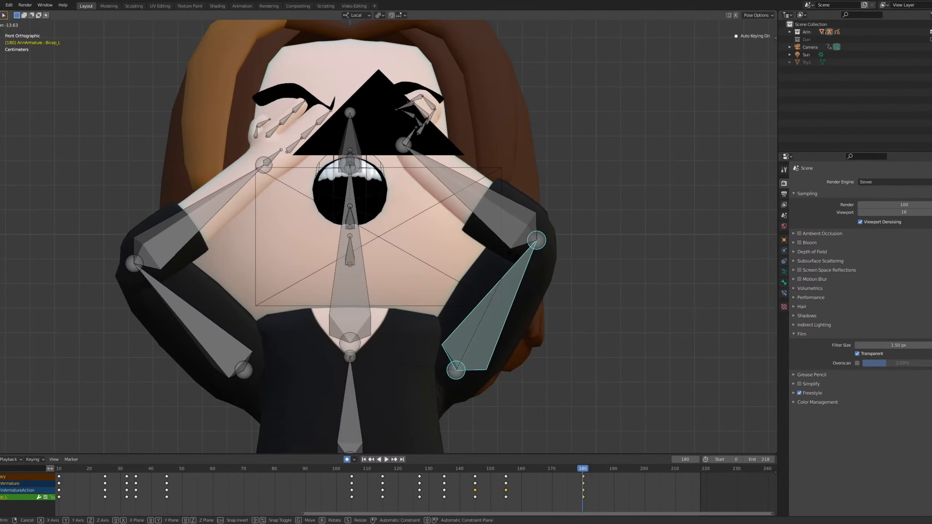
{"action": "left_click", "coordinate": [509, 248]}
Select the left hand bone and twist it about -55° around its local Y axis.
{"action": "scroll", "coordinate": [509, 220], "scroll_direction": "down", "scroll_amount": 5}
{"action": "middle_click_drag", "start_coordinate": [510, 220], "coordinate": [465, 211]}
{"action": "scroll", "coordinate": [464, 213], "scroll_direction": "up", "scroll_amount": 6}
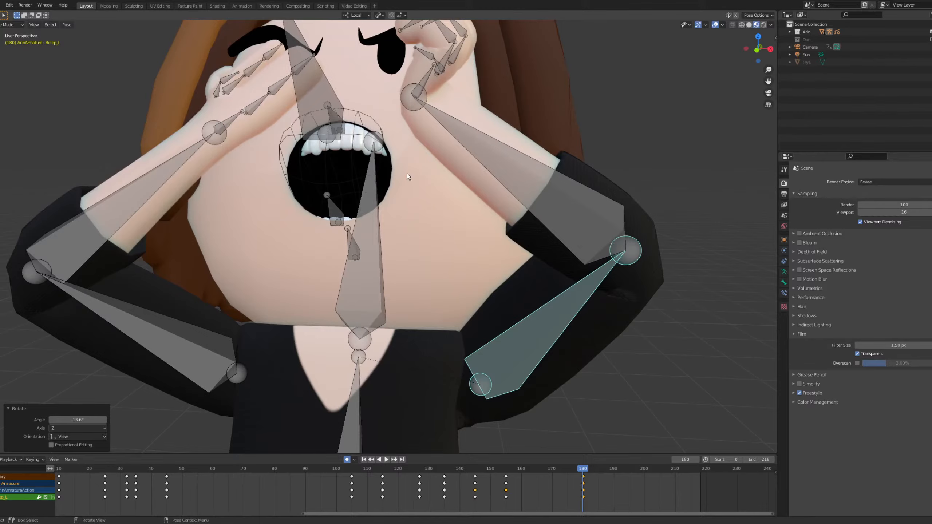
{"action": "scroll", "coordinate": [391, 93], "scroll_direction": "down", "scroll_amount": 2}
{"action": "middle_click_drag", "start_coordinate": [391, 96], "coordinate": [403, 182]}
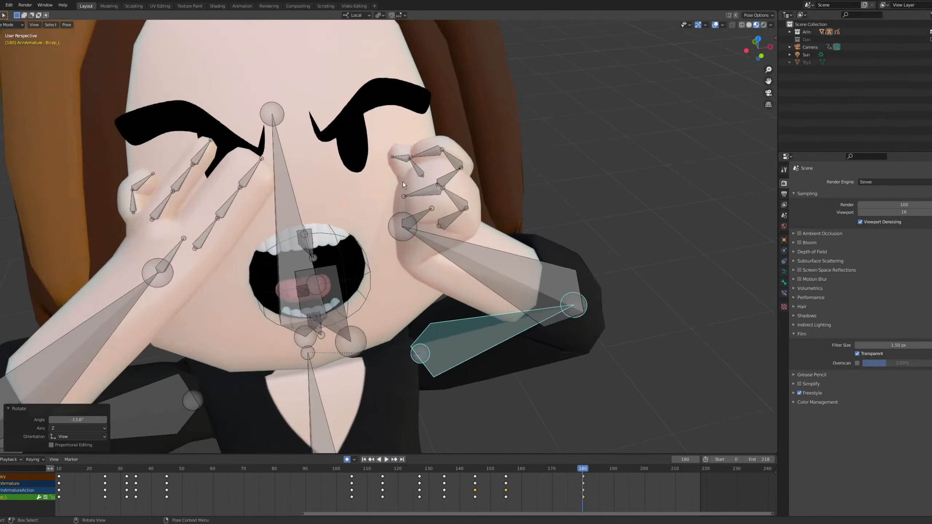
{"action": "scroll", "coordinate": [429, 206], "scroll_direction": "up", "scroll_amount": 2}
{"action": "left_click", "coordinate": [430, 207]}
{"action": "key", "text": "r"}
{"action": "key", "text": "y"}
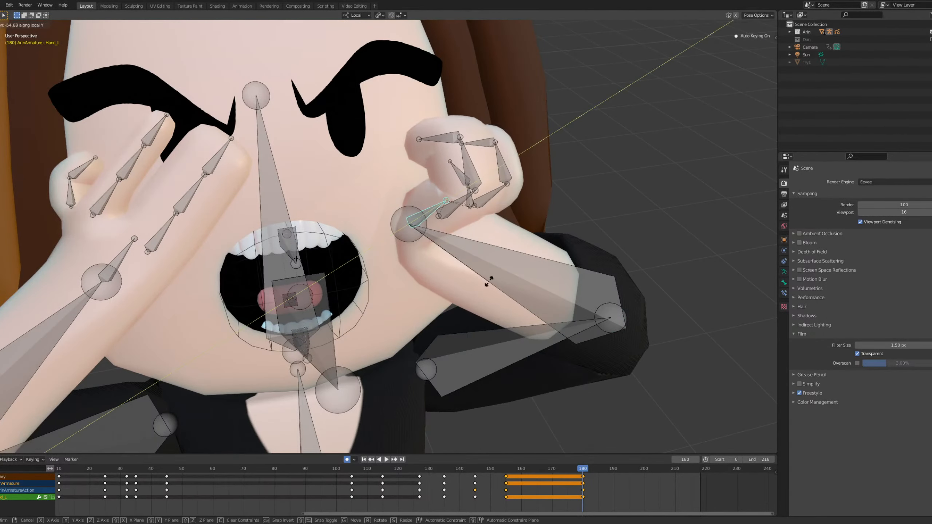
{"action": "left_click", "coordinate": [489, 281]}
Rotate the left hand bone -45.9° around local Z and -21.1° around local X to lay it over the eye.
{"action": "key", "text": "r"}
{"action": "key", "text": "z"}
{"action": "left_click", "coordinate": [485, 146]}
{"action": "key", "text": "r"}
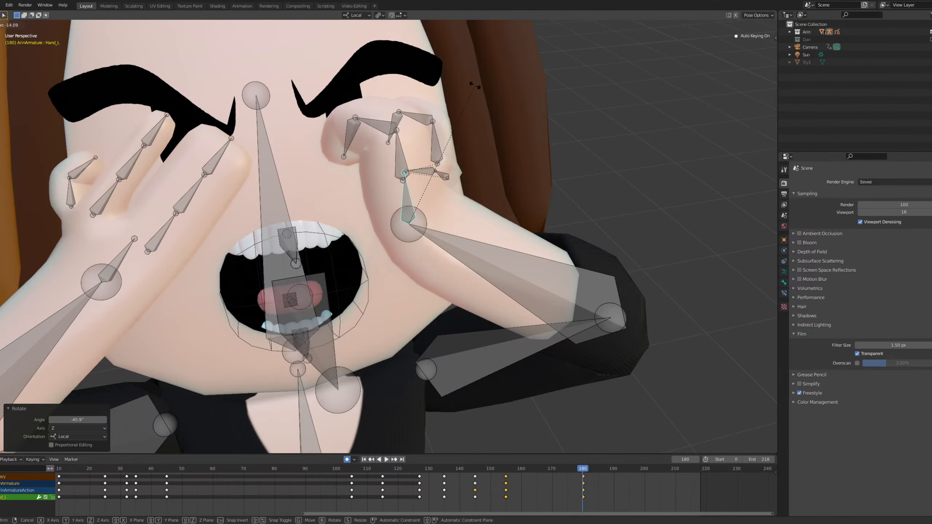
{"action": "key", "text": "r"}
{"action": "key", "text": "x"}
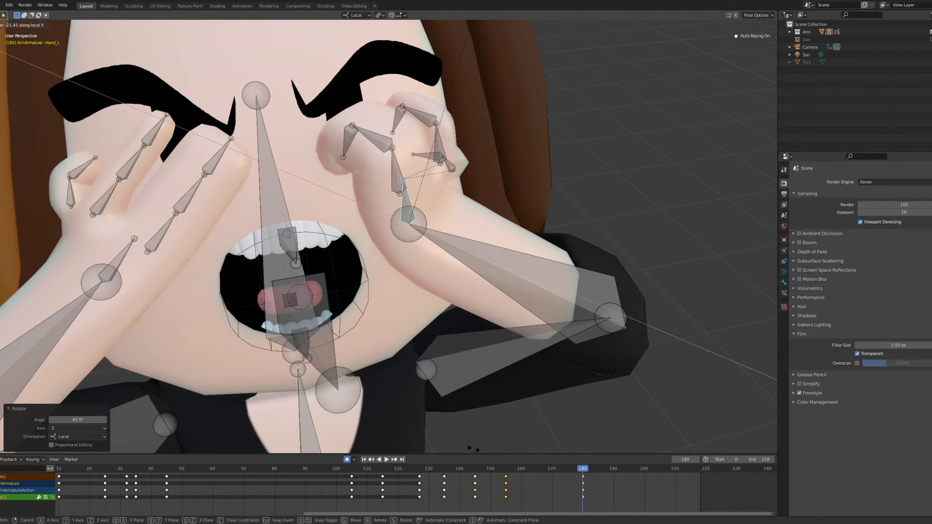
{"action": "left_click", "coordinate": [441, 433]}
{"action": "key", "text": "KP_0"}
{"action": "scroll", "coordinate": [329, 212], "scroll_direction": "up", "scroll_amount": 3}
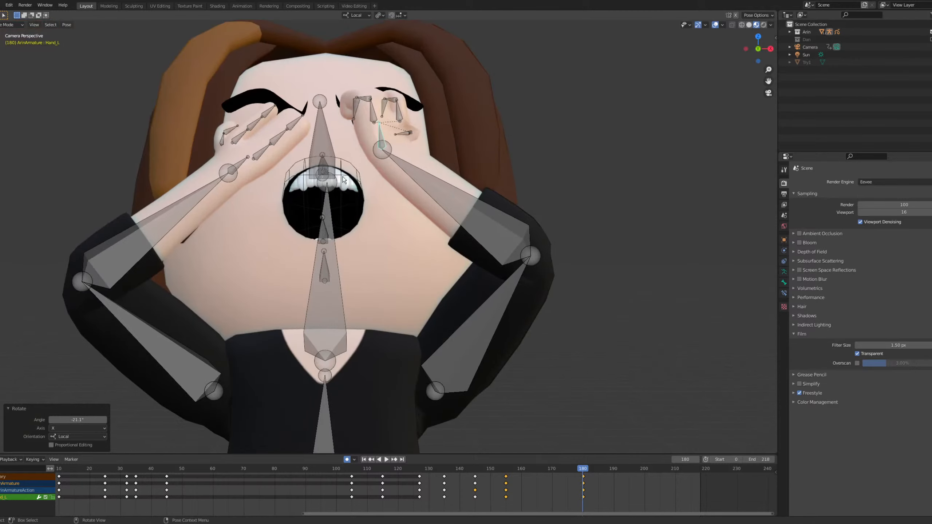
{"action": "middle_click_drag", "start_coordinate": [329, 212], "coordinate": [337, 222], "text": "shift"}
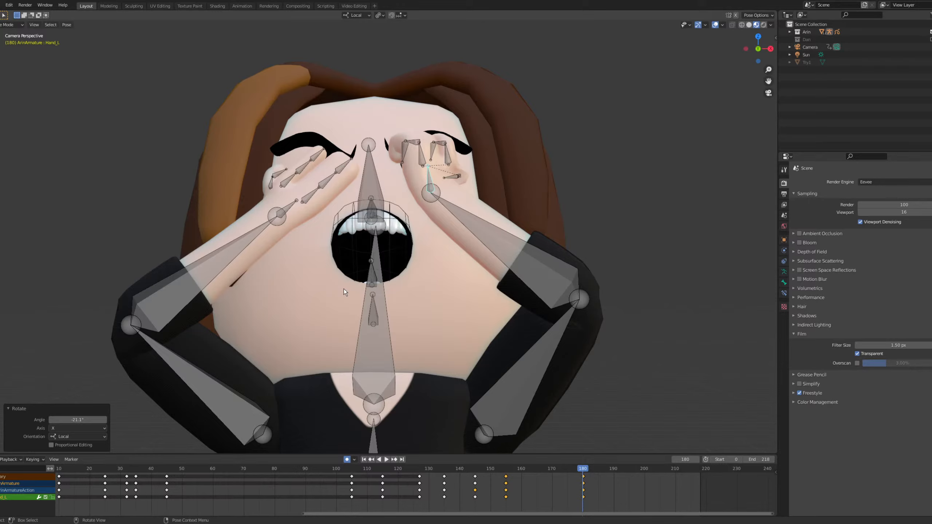
{"action": "left_click_drag", "start_coordinate": [324, 177], "coordinate": [323, 177]}
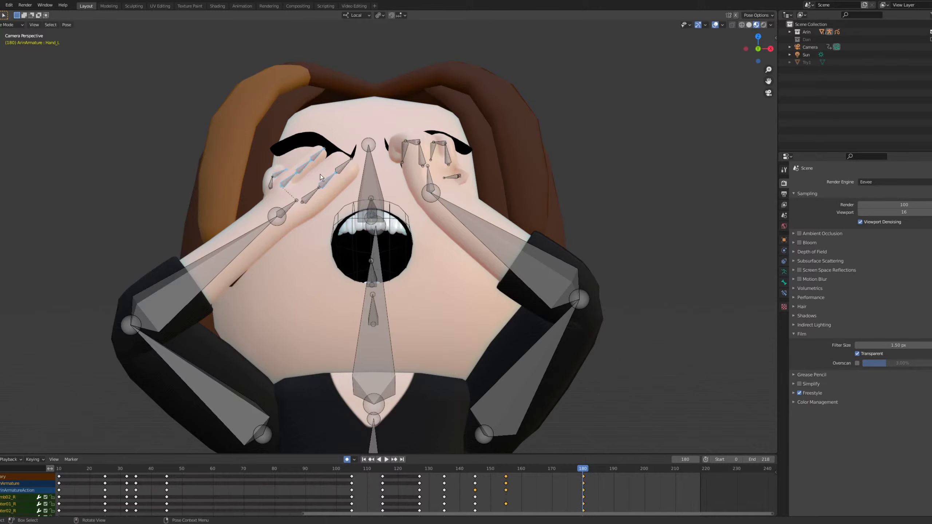
{"action": "key", "text": "b"}
{"action": "left_click_drag", "start_coordinate": [290, 145], "coordinate": [346, 189]}
{"action": "key", "text": "b"}
{"action": "left_click_drag", "start_coordinate": [265, 165], "coordinate": [288, 195]}
{"action": "scroll", "coordinate": [277, 166], "scroll_direction": "up", "scroll_amount": 5}
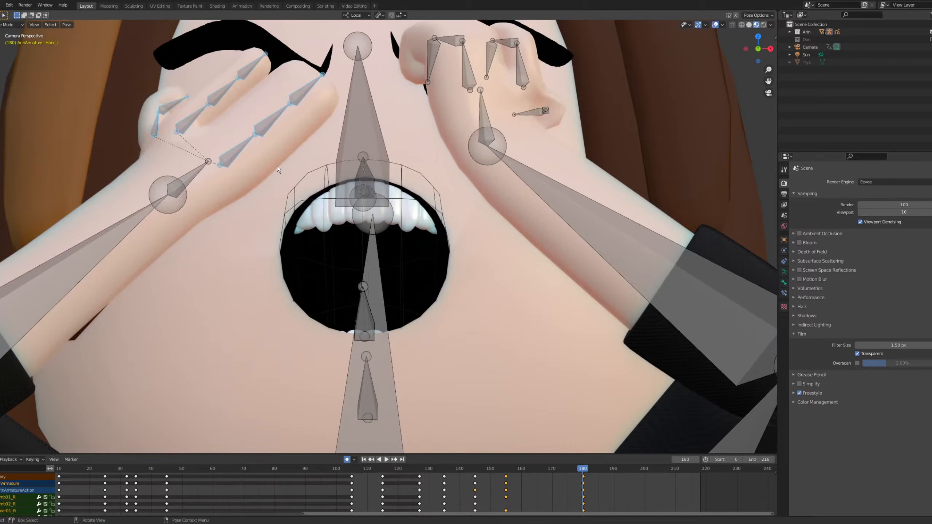
Select the base bones of the right hand's two long fingers and rotate them -26.9° around local Z.
{"action": "scroll", "coordinate": [277, 166], "scroll_direction": "down", "scroll_amount": 3}
{"action": "middle_click_drag", "start_coordinate": [276, 166], "coordinate": [346, 305], "text": "shift"}
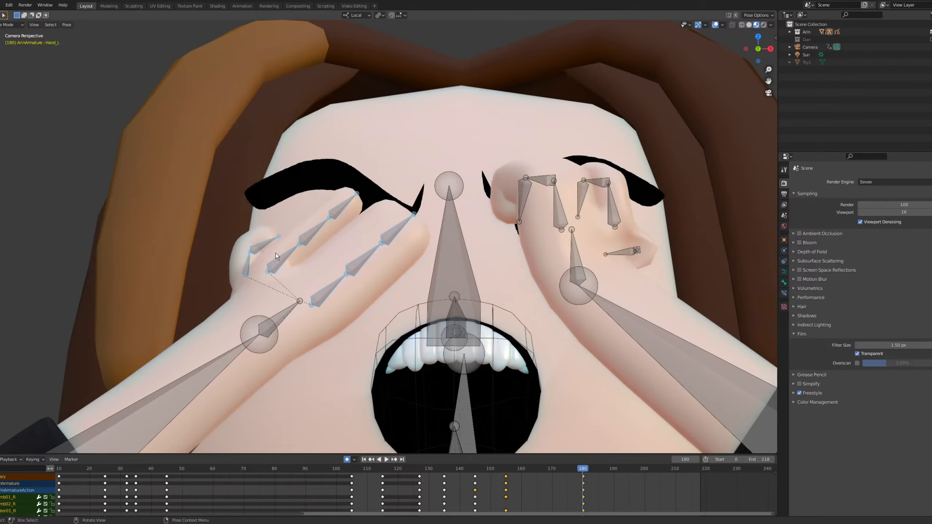
{"action": "left_click_drag", "start_coordinate": [278, 263], "coordinate": [339, 316]}
{"action": "key", "text": "r"}
{"action": "key", "text": "z"}
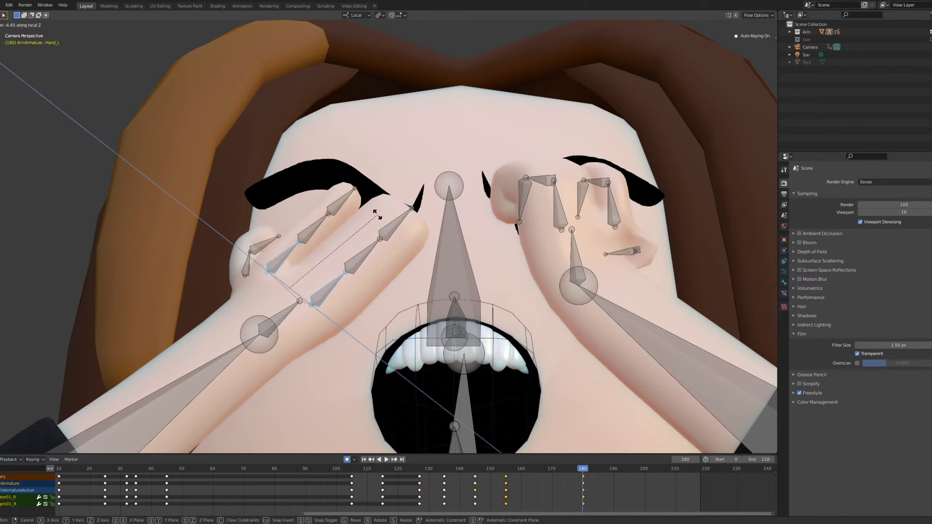
{"action": "left_click", "coordinate": [342, 187]}
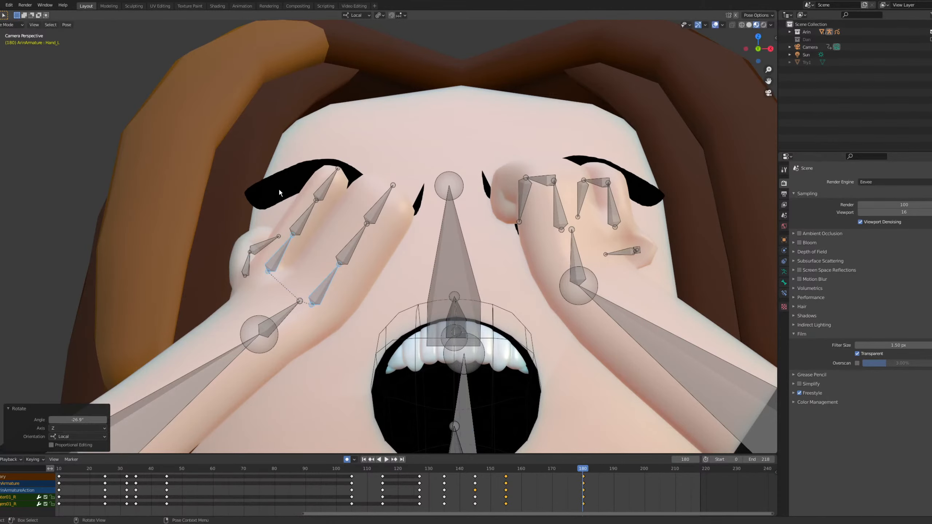
Curl the middle and tip bones of the right hand's two long fingers about 48° around local Z.
{"action": "left_click_drag", "start_coordinate": [279, 189], "coordinate": [382, 232]}
{"action": "key", "text": "r"}
{"action": "key", "text": "z"}
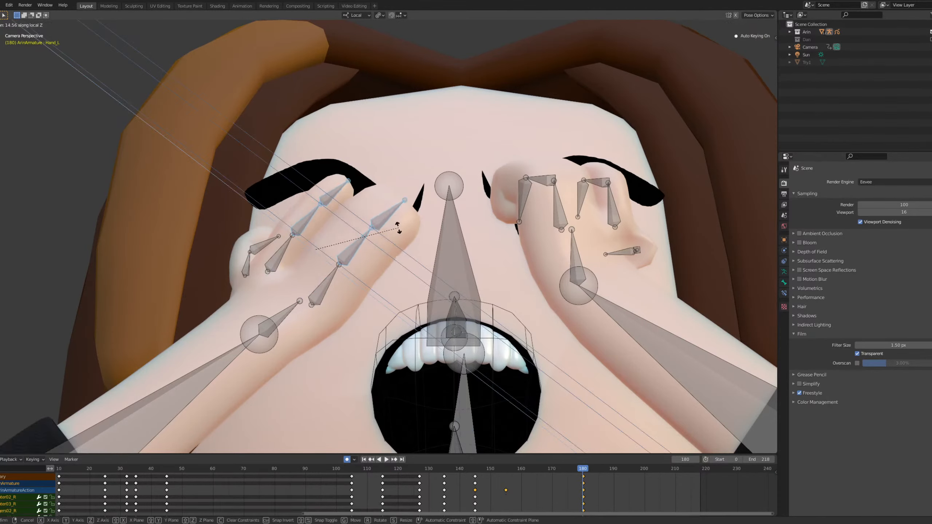
{"action": "left_click", "coordinate": [358, 264]}
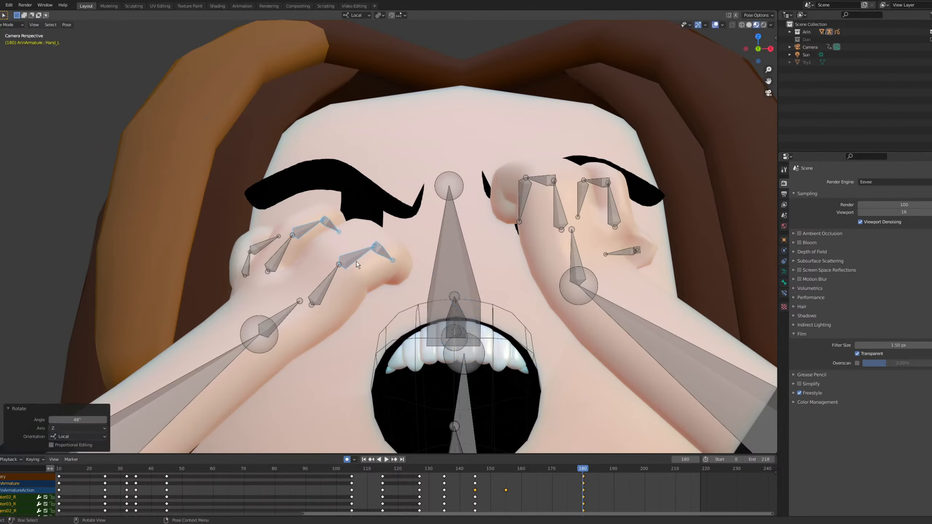
Rotate the base bones of the right hand's two long fingers another -23.2° around local Z.
{"action": "middle_click_drag", "start_coordinate": [382, 226], "coordinate": [407, 208]}
{"action": "scroll", "coordinate": [391, 234], "scroll_direction": "down", "scroll_amount": 8}
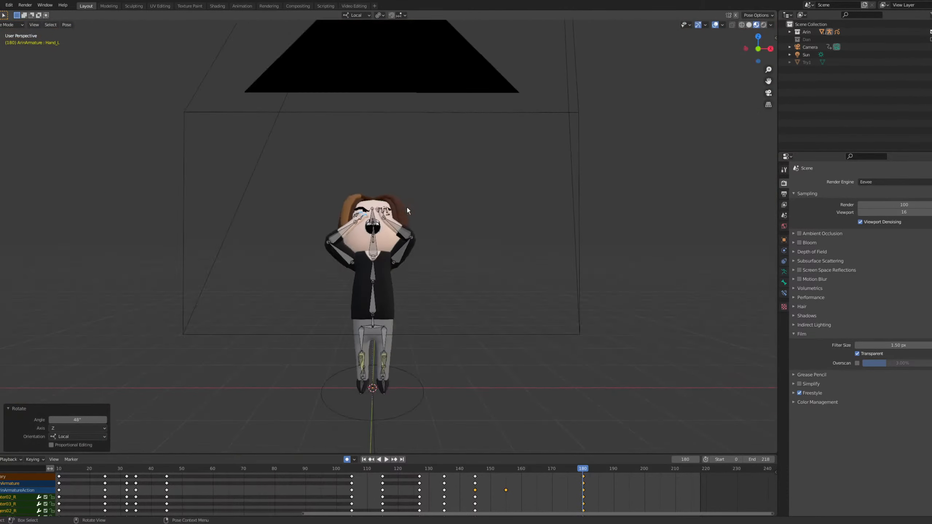
{"action": "key", "text": "KP_0"}
{"action": "left_click", "coordinate": [252, 262]}
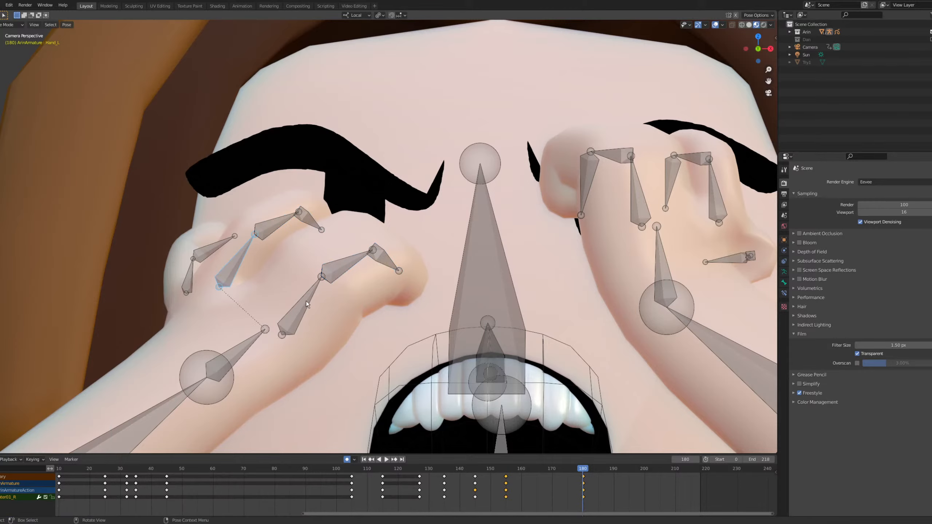
{"action": "left_click", "coordinate": [307, 312], "text": "shift"}
{"action": "key", "text": "r"}
{"action": "key", "text": "z"}
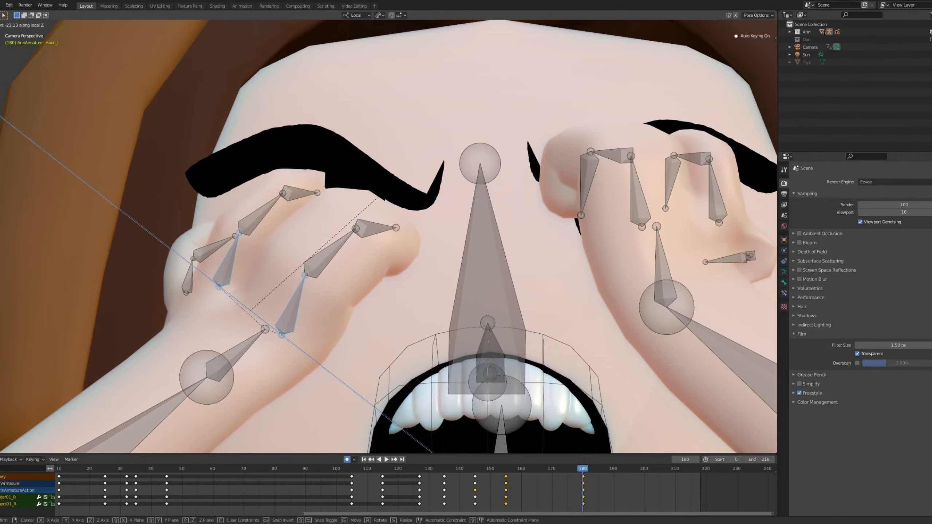
{"action": "left_click", "coordinate": [375, 198]}
{"action": "scroll", "coordinate": [186, 365], "scroll_direction": "down", "scroll_amount": 3}
{"action": "scroll", "coordinate": [186, 365], "scroll_direction": "down", "scroll_amount": 3}
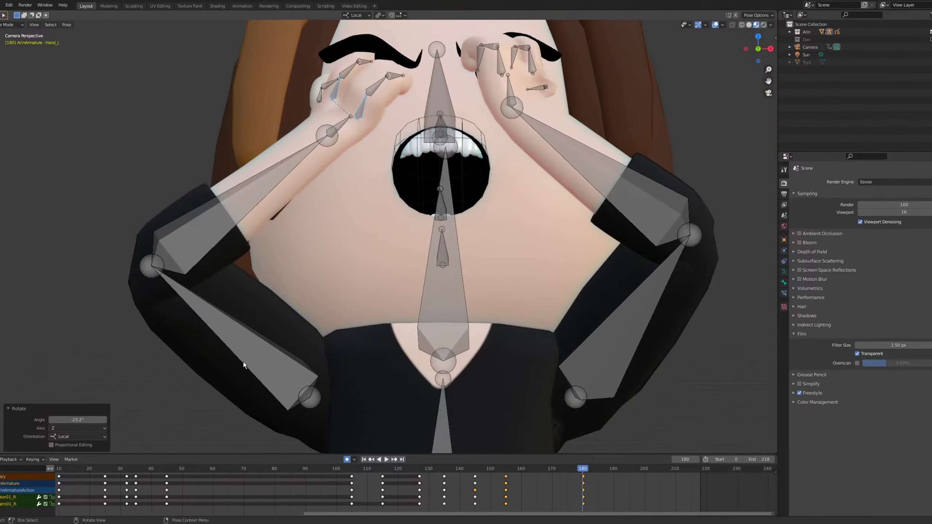
Select the right upper arm bone and rotate it about 8.8° around its local X axis.
{"action": "left_click", "coordinate": [242, 344]}
{"action": "key", "text": "r"}
{"action": "key", "text": "r"}
{"action": "right_click", "coordinate": [406, 302]}
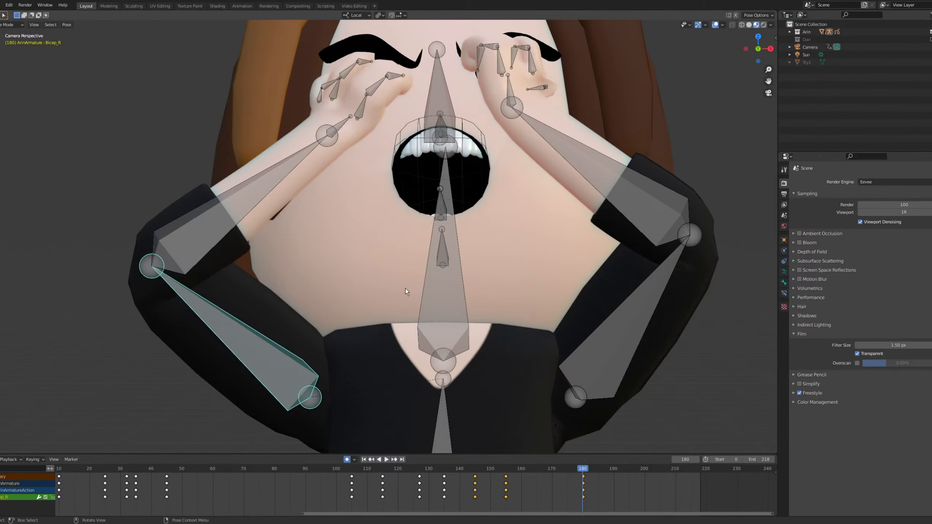
{"action": "key", "text": "r"}
{"action": "key", "text": "x"}
{"action": "key", "text": "x"}
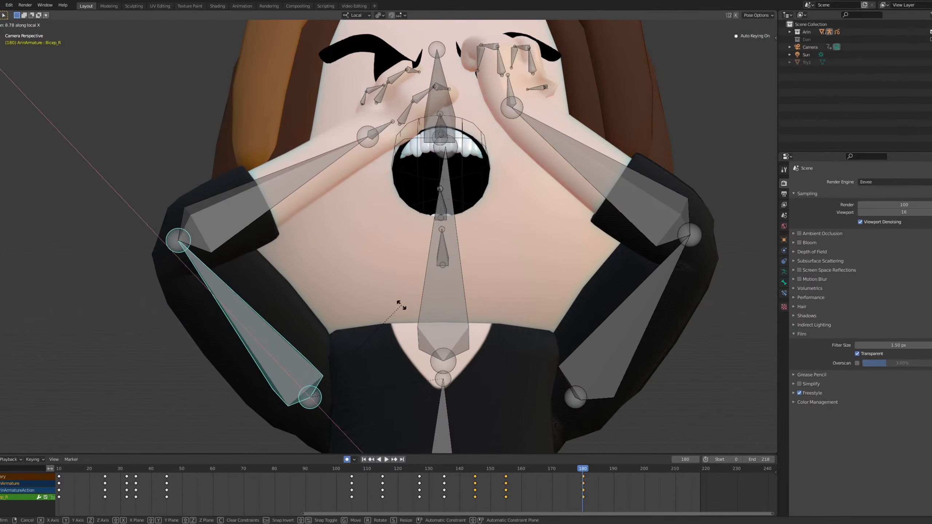
{"action": "left_click", "coordinate": [402, 304]}
Select the right forearm bone, rotate it -8.25° around local Z, and twist it 9.66° around local Y.
{"action": "left_click", "coordinate": [351, 144]}
{"action": "key", "text": "r"}
{"action": "key", "text": "z"}
{"action": "key", "text": "z"}
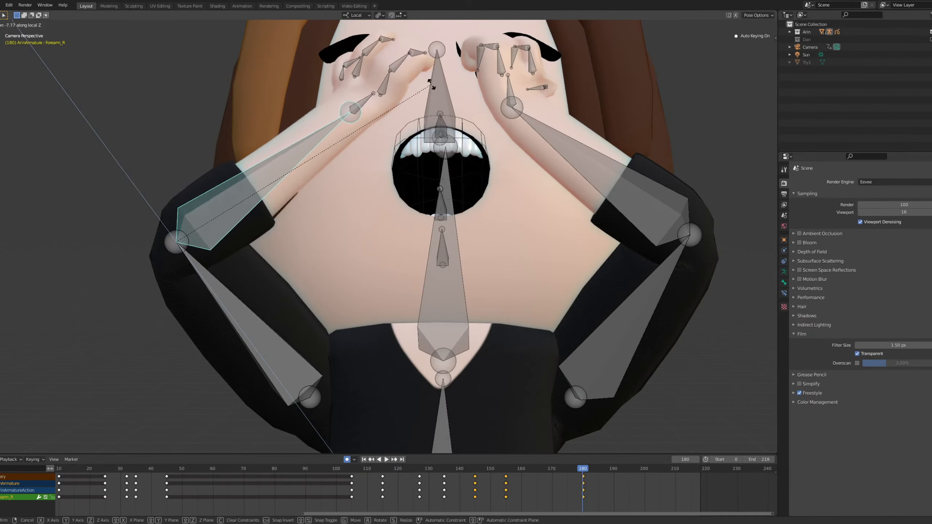
{"action": "left_click", "coordinate": [430, 82]}
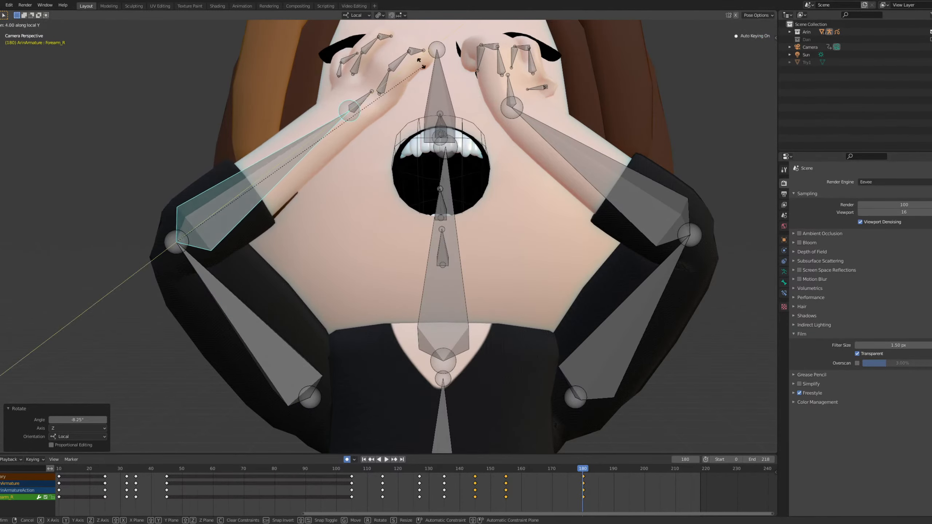
{"action": "middle_click_drag", "start_coordinate": [347, 103], "coordinate": [378, 247], "text": "shift"}
{"action": "scroll", "coordinate": [379, 246], "scroll_direction": "up", "scroll_amount": 7}
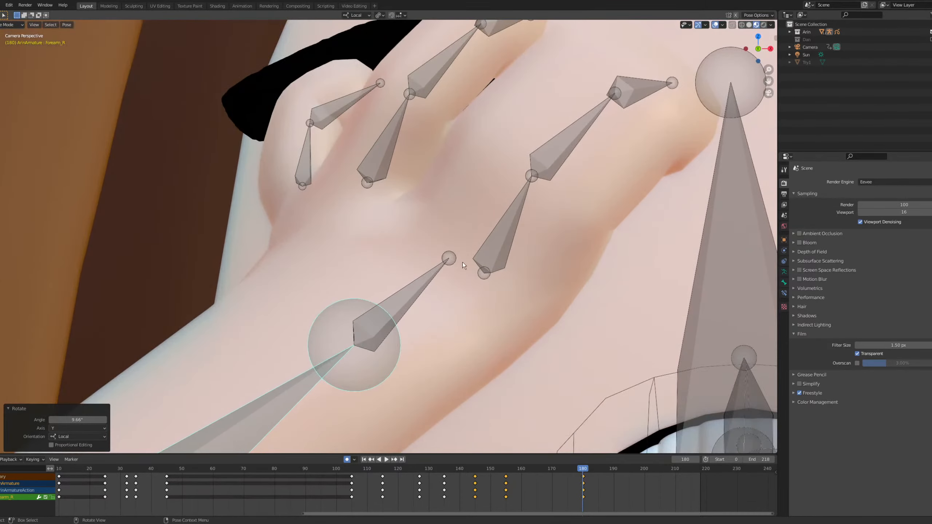
Select the right hand bone and try rotating it around its local Y and Z axes.
{"action": "left_click", "coordinate": [422, 284]}
{"action": "key", "text": "r"}
{"action": "key", "text": "y"}
{"action": "right_click", "coordinate": [545, 146]}
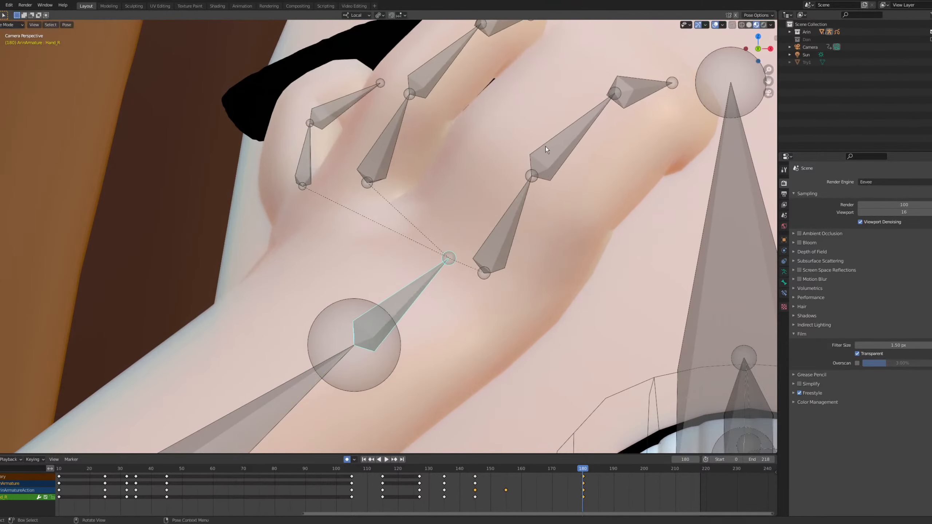
{"action": "key", "text": "r"}
{"action": "key", "text": "z"}
{"action": "right_click", "coordinate": [512, 128]}
{"action": "scroll", "coordinate": [377, 221], "scroll_direction": "down", "scroll_amount": 10}
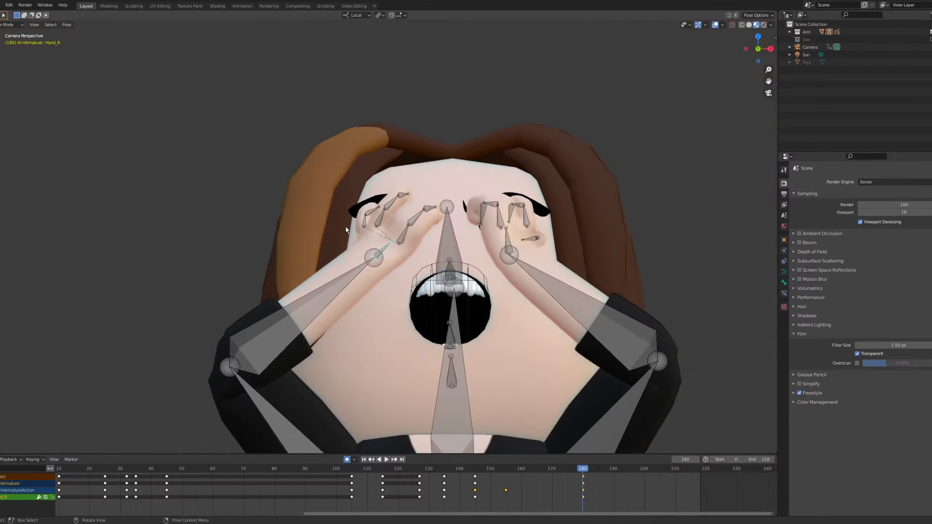
{"action": "middle_click_drag", "start_coordinate": [345, 227], "coordinate": [418, 247]}
{"action": "key", "text": "KP_0"}
{"action": "scroll", "coordinate": [417, 246], "scroll_direction": "up", "scroll_amount": 10}
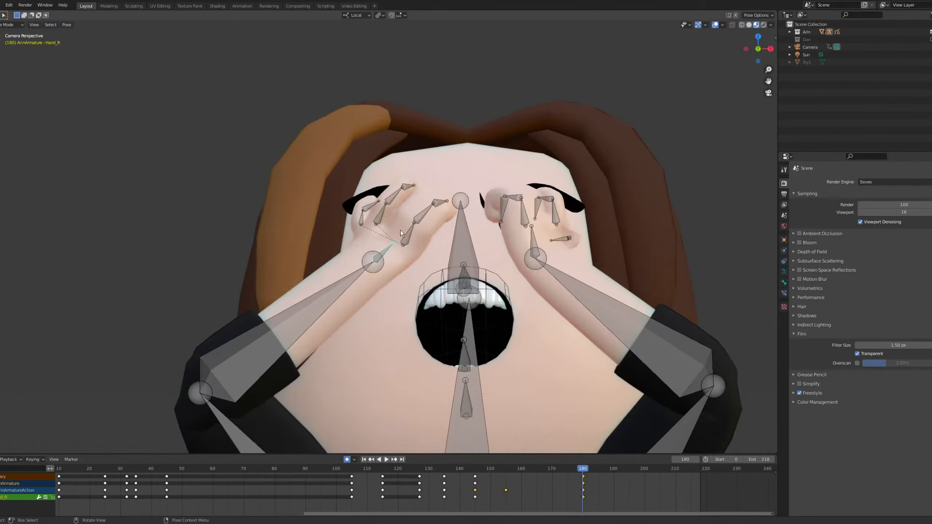
{"action": "scroll", "coordinate": [469, 230], "scroll_direction": "down", "scroll_amount": 5}
{"action": "scroll", "coordinate": [426, 288], "scroll_direction": "up", "scroll_amount": 6}
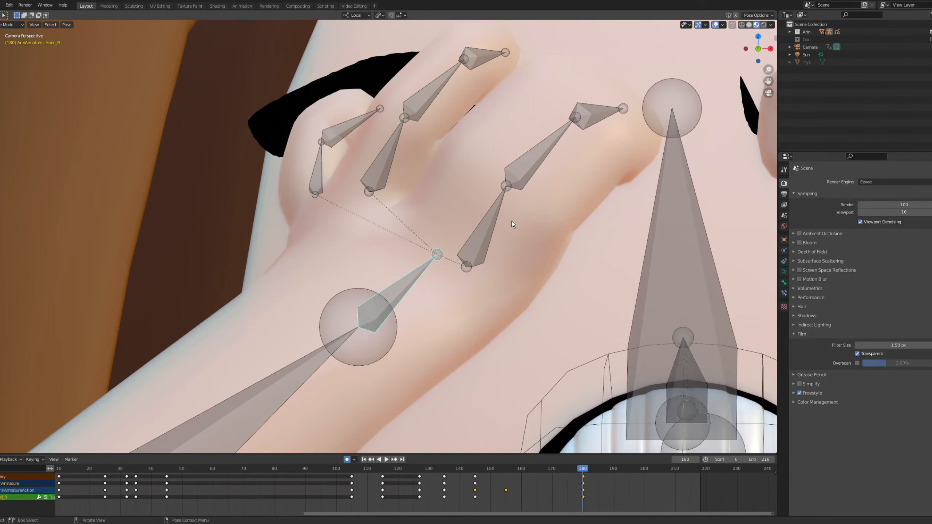
{"action": "key", "text": "r"}
{"action": "key", "text": "x"}
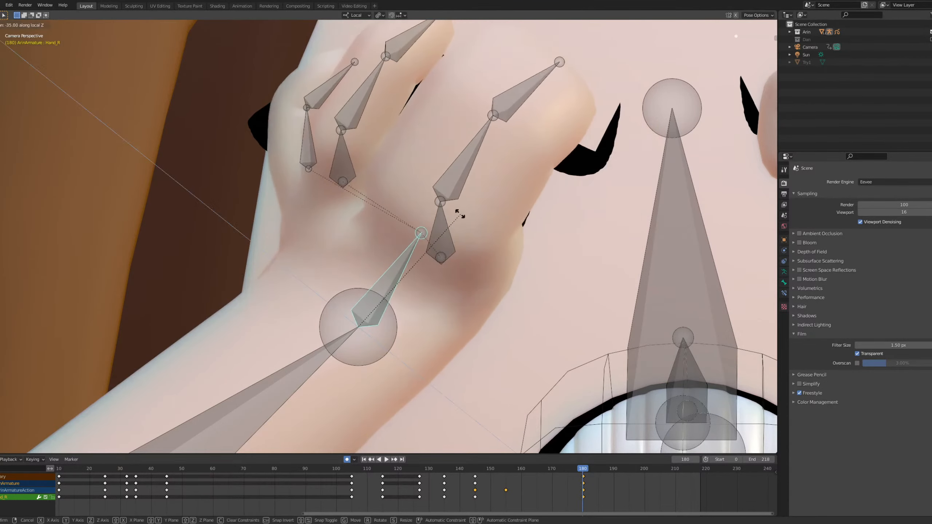
{"action": "right_click", "coordinate": [446, 221]}
Rotate the right hand bone 11.8° around its local X axis.
{"action": "scroll", "coordinate": [473, 221], "scroll_direction": "up", "scroll_amount": 5}
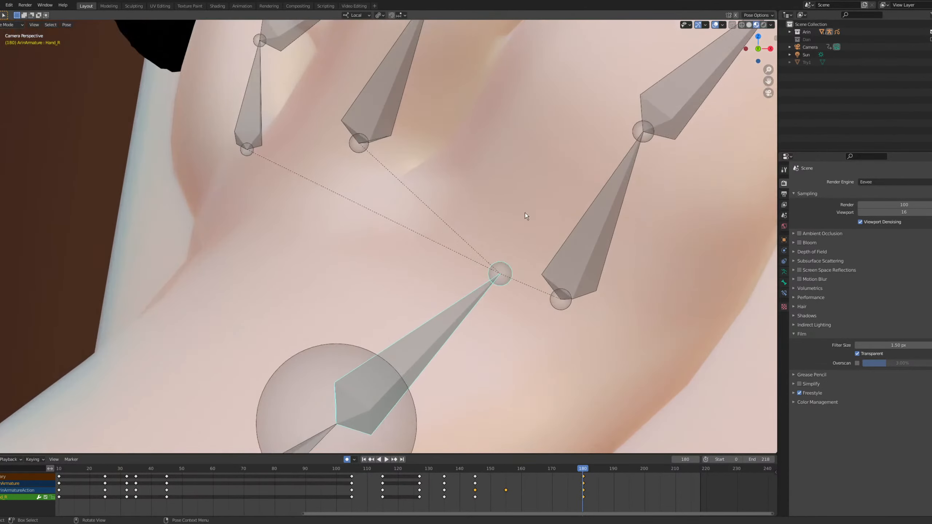
{"action": "scroll", "coordinate": [523, 220], "scroll_direction": "down", "scroll_amount": 7}
{"action": "key", "text": "r"}
{"action": "key", "text": "x"}
{"action": "left_click", "coordinate": [532, 180]}
{"action": "scroll", "coordinate": [431, 255], "scroll_direction": "down", "scroll_amount": 5}
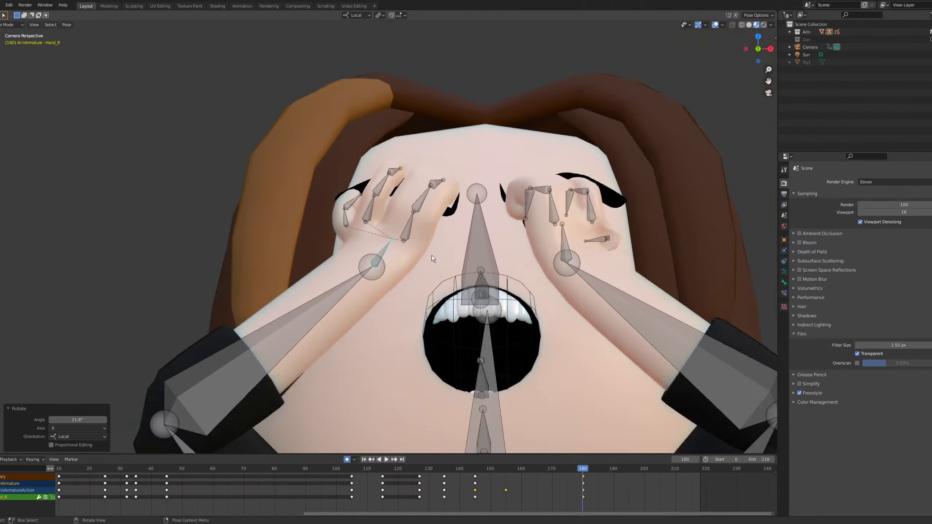
Select the tip bones of the right hand's two long fingers and curl them 27.8° around local Z.
{"action": "scroll", "coordinate": [412, 302], "scroll_direction": "up", "scroll_amount": 5}
{"action": "scroll", "coordinate": [518, 132], "scroll_direction": "down", "scroll_amount": 2}
{"action": "scroll", "coordinate": [466, 112], "scroll_direction": "up", "scroll_amount": 6}
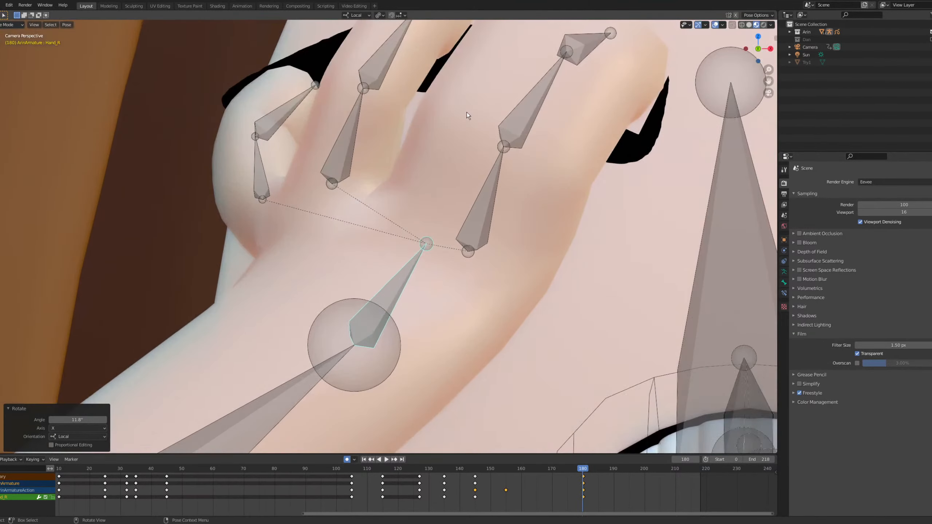
{"action": "left_click_drag", "start_coordinate": [298, 144], "coordinate": [388, 198]}
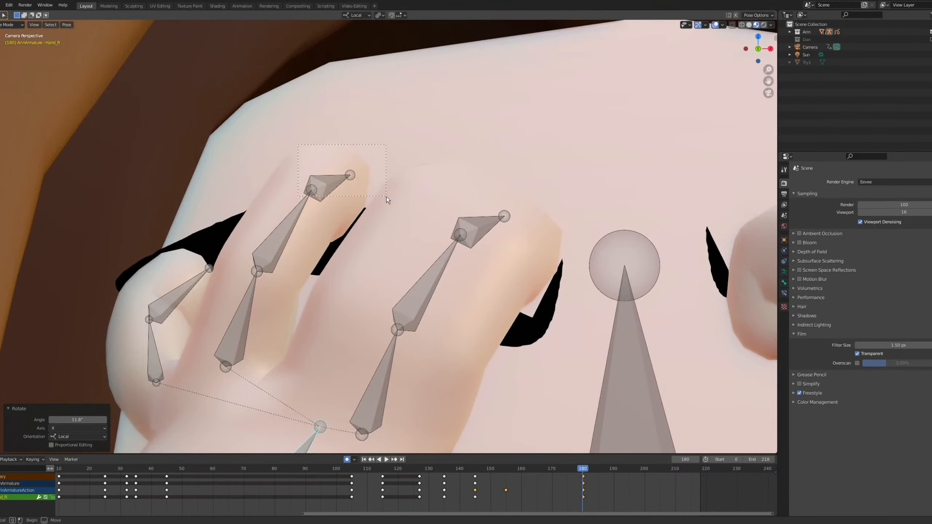
{"action": "left_click_drag", "start_coordinate": [339, 154], "coordinate": [369, 186]}
{"action": "left_click_drag", "start_coordinate": [463, 201], "coordinate": [524, 264], "text": "shift"}
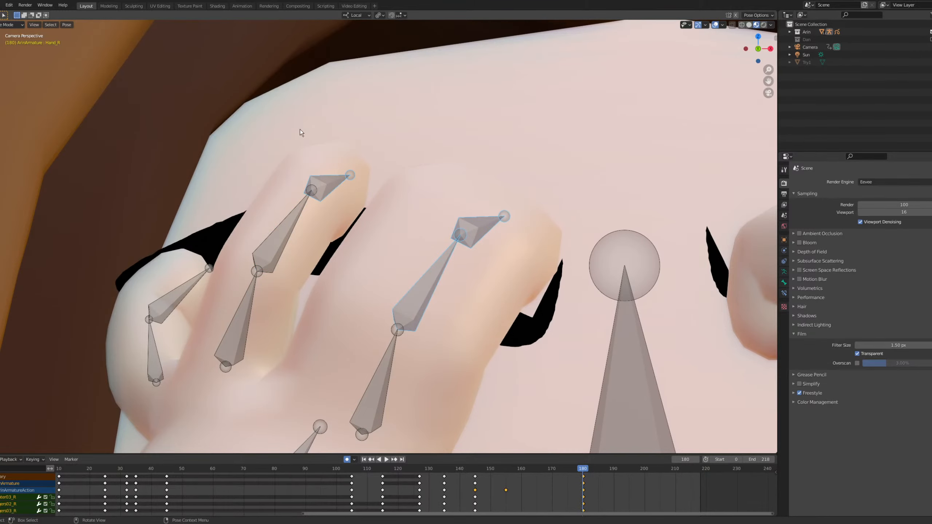
{"action": "key", "text": "r"}
{"action": "key", "text": "z"}
{"action": "key", "text": "z"}
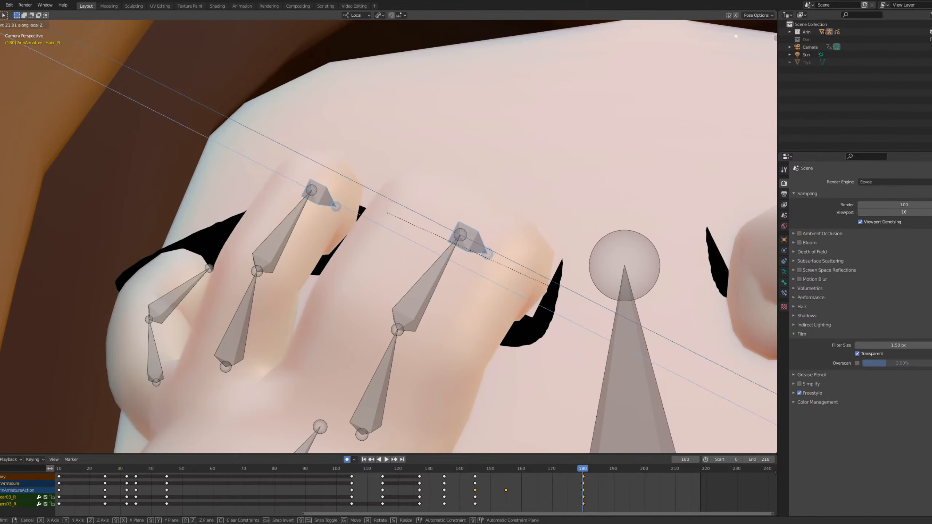
{"action": "left_click", "coordinate": [526, 335]}
{"action": "scroll", "coordinate": [526, 335], "scroll_direction": "down", "scroll_amount": 6}
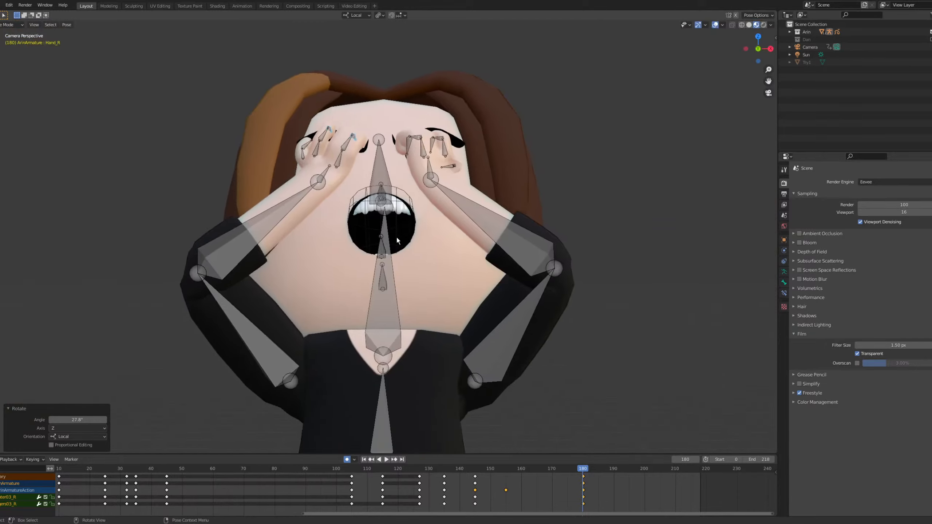
Select the two torso bones and bend the upper body forward 39.5° around local X.
{"action": "scroll", "coordinate": [396, 240], "scroll_direction": "down", "scroll_amount": 5}
{"action": "left_click", "coordinate": [410, 370]}
{"action": "key", "text": "r"}
{"action": "key", "text": "z"}
{"action": "key", "text": "z"}
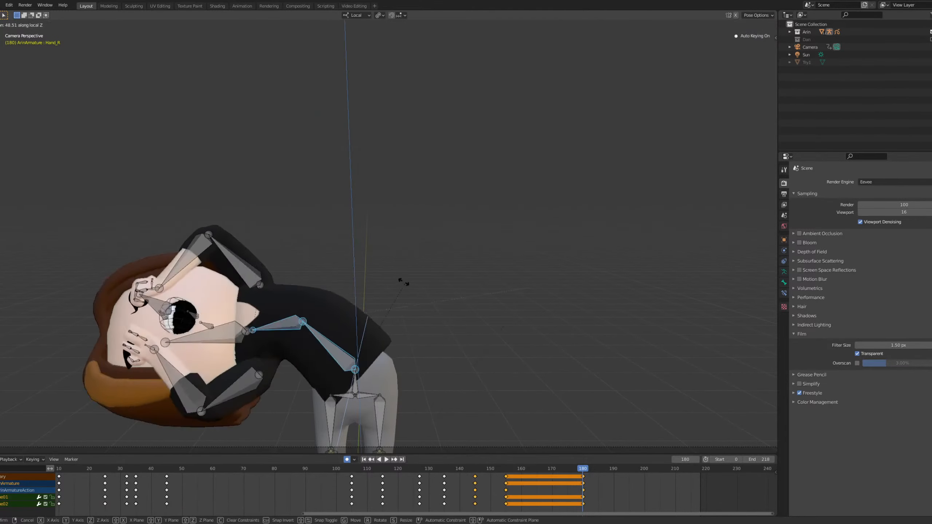
{"action": "key", "text": "x"}
{"action": "key", "text": "x"}
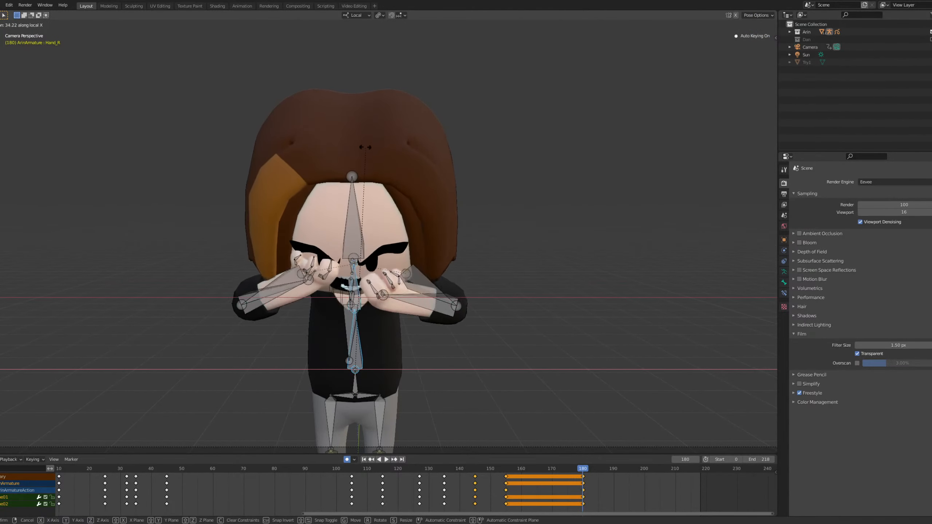
{"action": "left_click", "coordinate": [414, 233]}
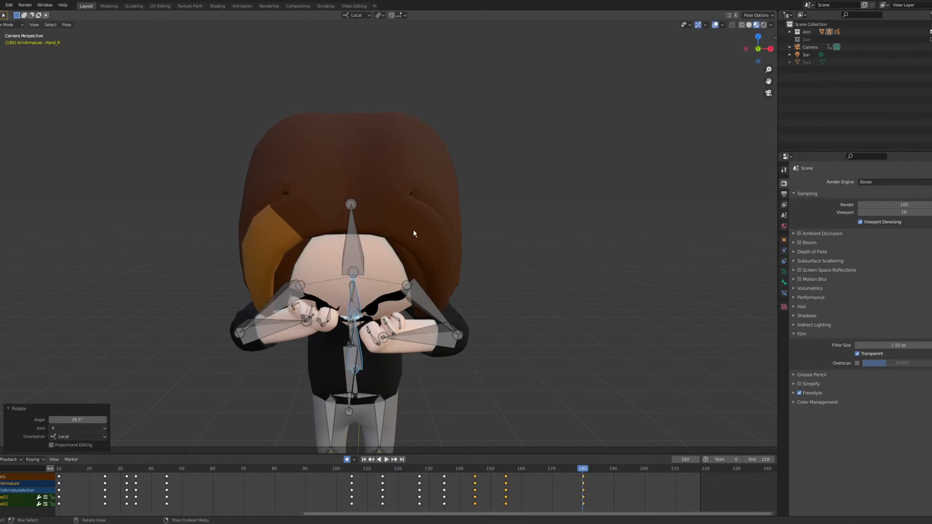
Select the left upper arm bone and rotate it 5.31° around local X.
{"action": "left_click", "coordinate": [444, 306]}
{"action": "key", "text": "r"}
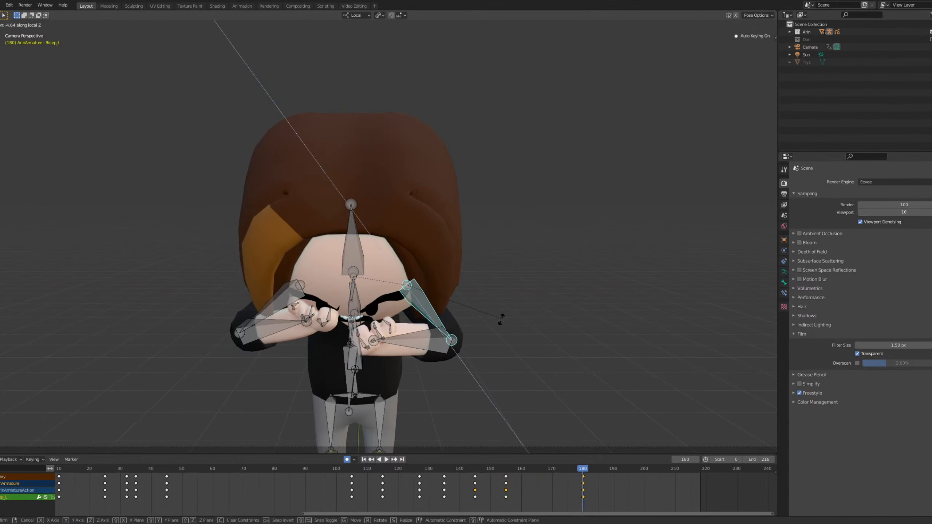
{"action": "right_click", "coordinate": [506, 316]}
{"action": "key", "text": "r"}
{"action": "key", "text": "x"}
{"action": "key", "text": "x"}
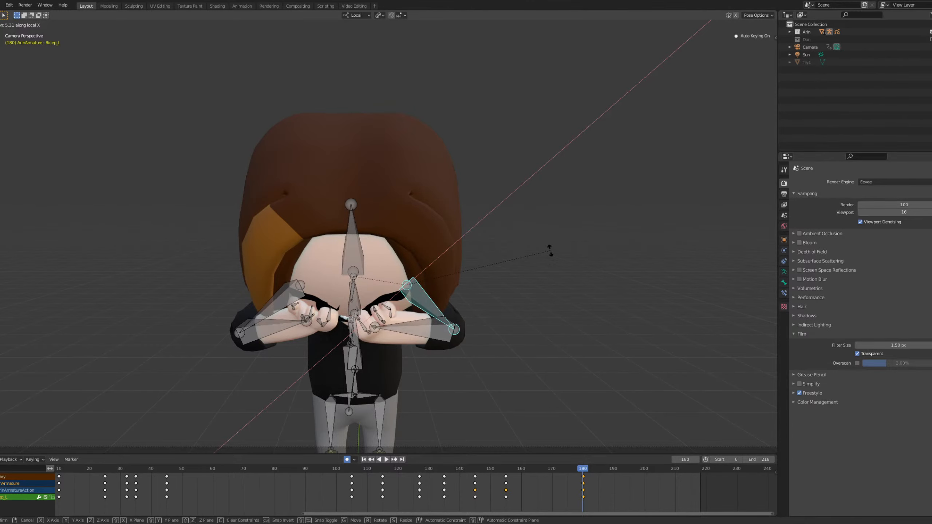
{"action": "left_click", "coordinate": [550, 251]}
Try rotating the left forearm bone freely in a close-up frontal view.
{"action": "middle_click_drag", "start_coordinate": [480, 304], "coordinate": [457, 246]}
{"action": "middle_click_drag", "start_coordinate": [457, 246], "coordinate": [380, 304], "text": "ctrl"}
{"action": "scroll", "coordinate": [383, 377], "scroll_direction": "up", "scroll_amount": 2}
{"action": "scroll", "coordinate": [383, 378], "scroll_direction": "down", "scroll_amount": 1}
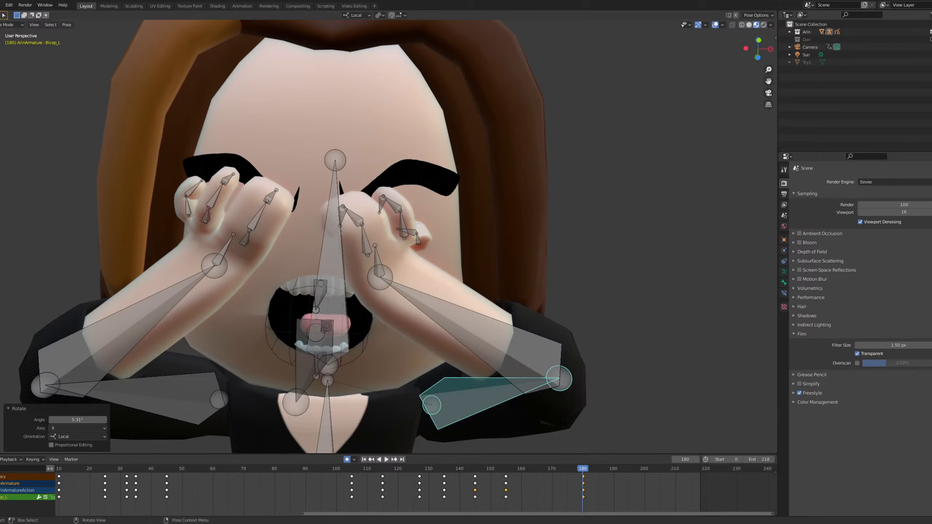
{"action": "left_click", "coordinate": [372, 264]}
{"action": "key", "text": "r"}
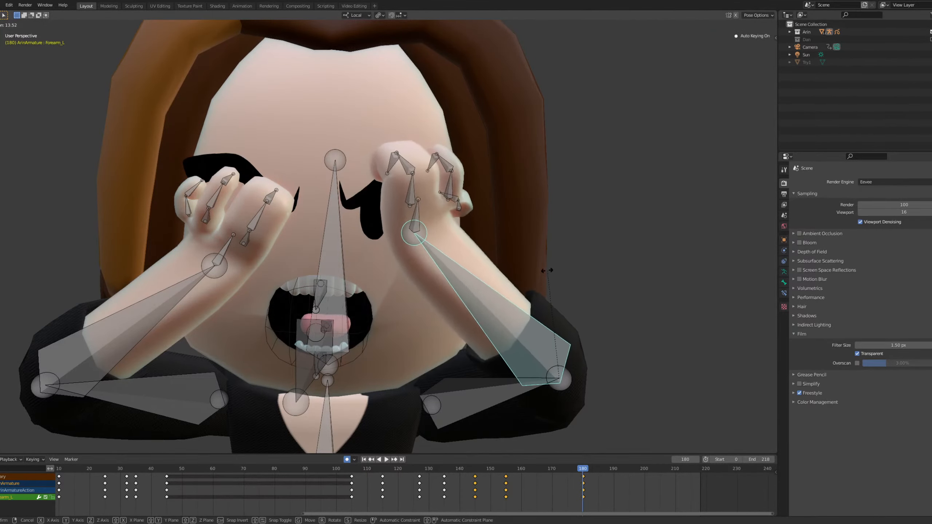
{"action": "left_click", "coordinate": [453, 239]}
Examine the left hand and finger bones up close against the face.
{"action": "scroll", "coordinate": [449, 270], "scroll_direction": "down", "scroll_amount": 2}
{"action": "middle_click_drag", "start_coordinate": [448, 269], "coordinate": [471, 290]}
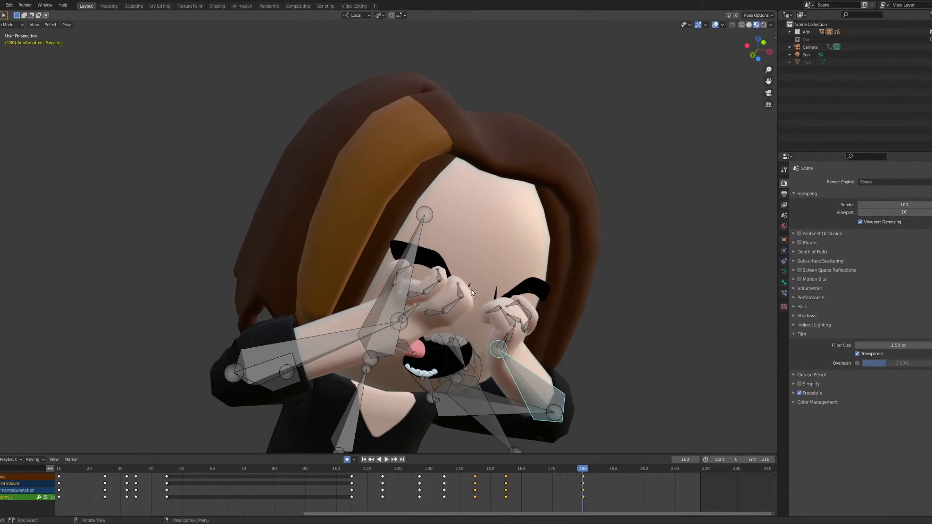
{"action": "scroll", "coordinate": [589, 256], "scroll_direction": "up", "scroll_amount": 4}
{"action": "middle_click_drag", "start_coordinate": [589, 257], "coordinate": [252, 257]}
{"action": "scroll", "coordinate": [253, 255], "scroll_direction": "up", "scroll_amount": 3}
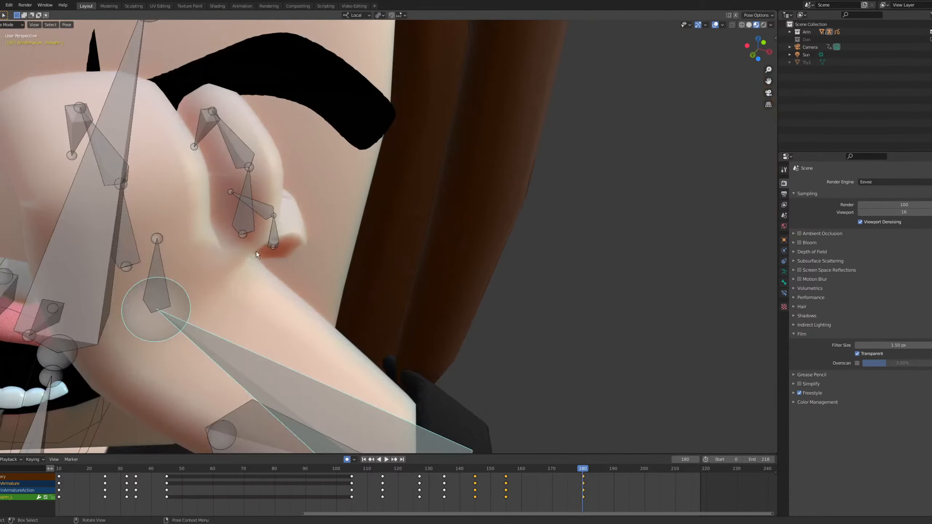
{"action": "left_click", "coordinate": [156, 268]}
{"action": "key", "text": "KP_Decimal"}
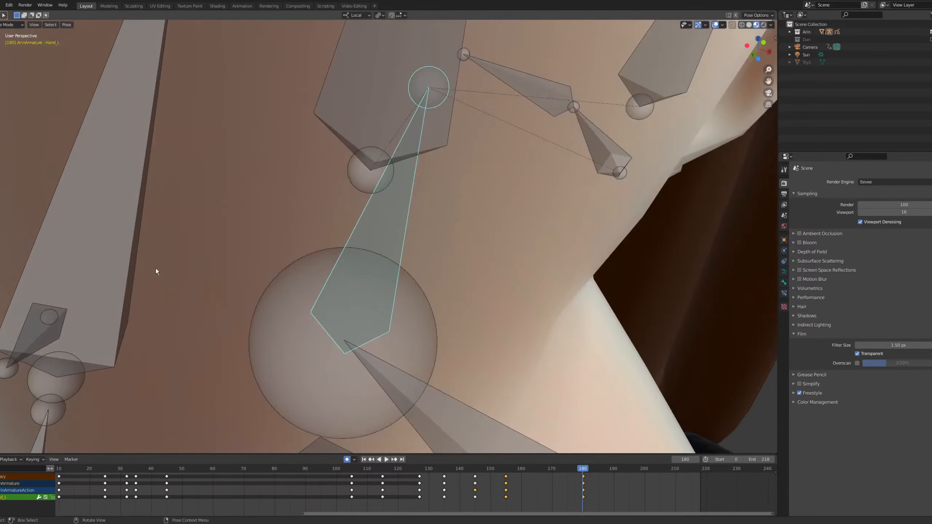
Select the left forearm bone in camera view and rotate it 6.89° around local X and 4.75° around local Z.
{"action": "scroll", "coordinate": [166, 209], "scroll_direction": "down", "scroll_amount": 8}
{"action": "key", "text": "KP_0"}
{"action": "scroll", "coordinate": [380, 247], "scroll_direction": "up", "scroll_amount": 5}
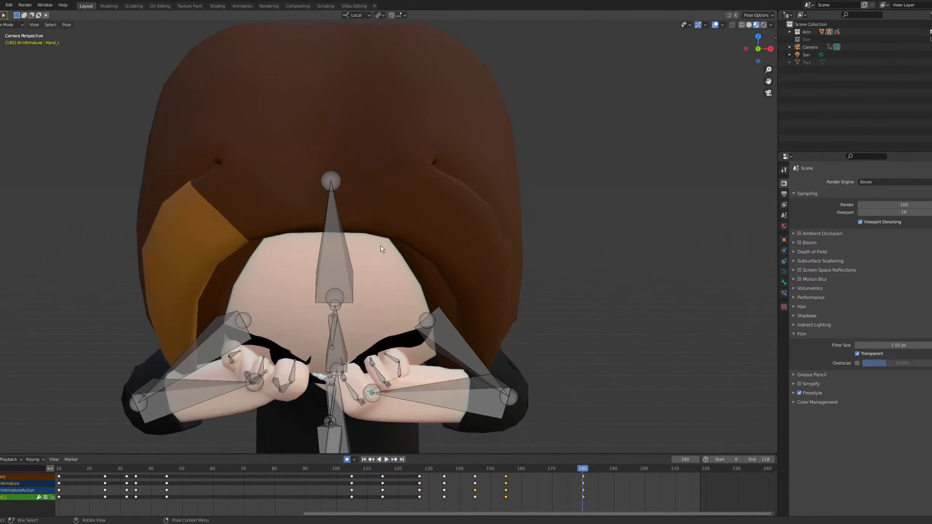
{"action": "middle_click_drag", "start_coordinate": [354, 270], "coordinate": [341, 144], "text": "shift"}
{"action": "left_click", "coordinate": [522, 294]}
{"action": "key", "text": "r"}
{"action": "key", "text": "x"}
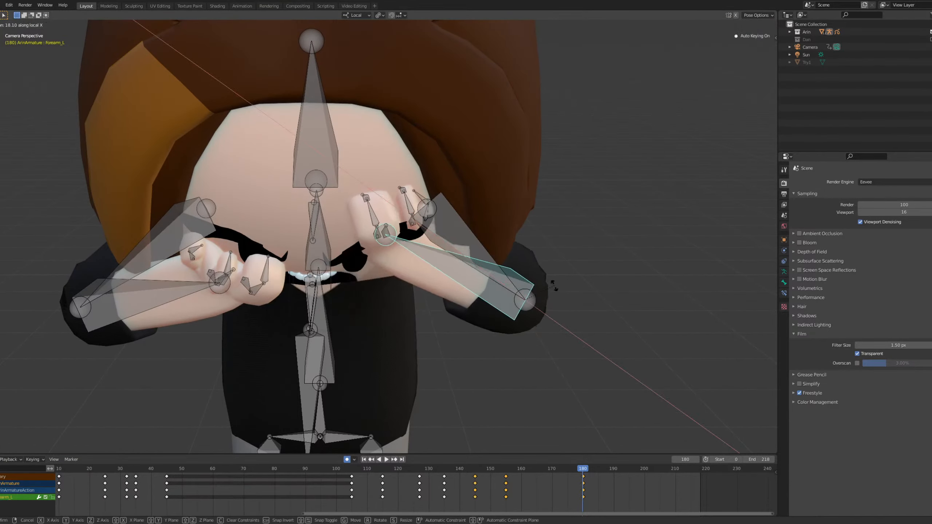
{"action": "left_click", "coordinate": [550, 281]}
{"action": "key", "text": "r"}
{"action": "key", "text": "z"}
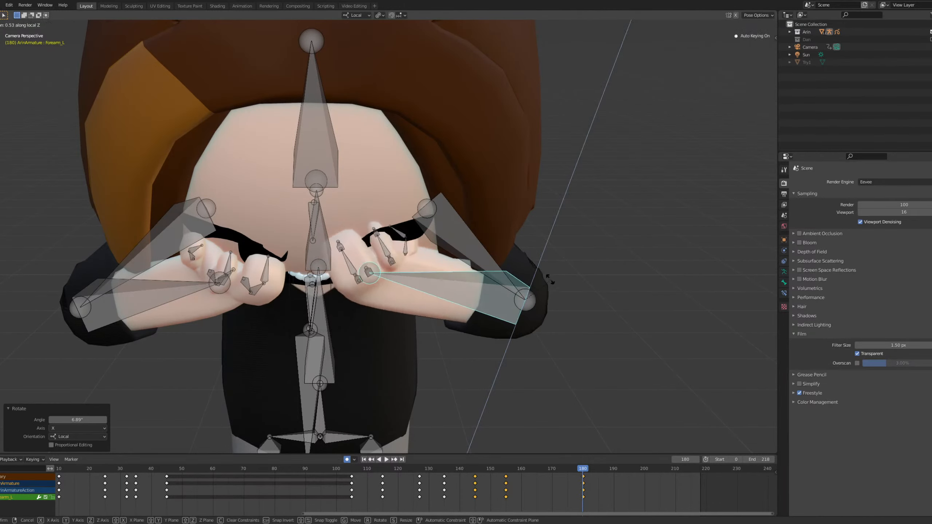
{"action": "left_click", "coordinate": [527, 248]}
Select the left hand bone and try rotating it around its local X and Z axes.
{"action": "key", "text": "KP_0"}
{"action": "middle_click_drag", "start_coordinate": [528, 249], "coordinate": [495, 217]}
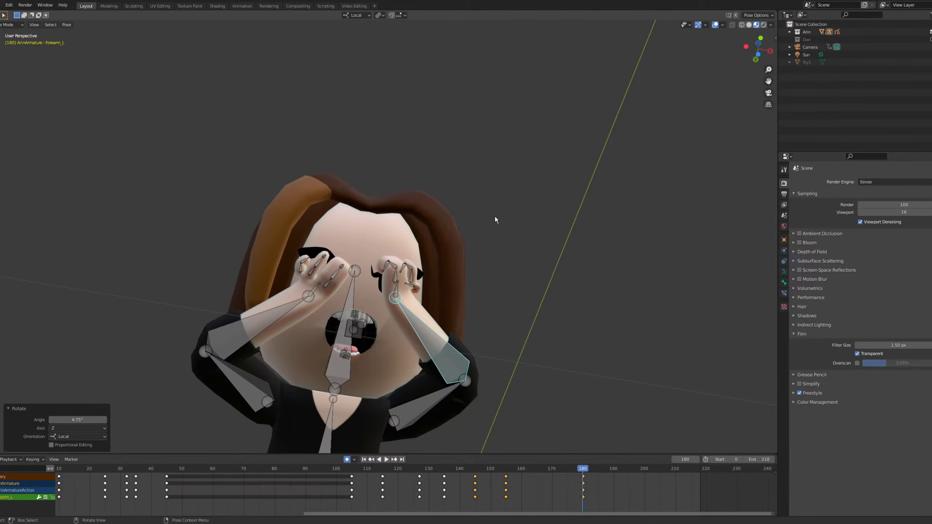
{"action": "key", "text": "KP_0"}
{"action": "scroll", "coordinate": [422, 197], "scroll_direction": "up", "scroll_amount": 2}
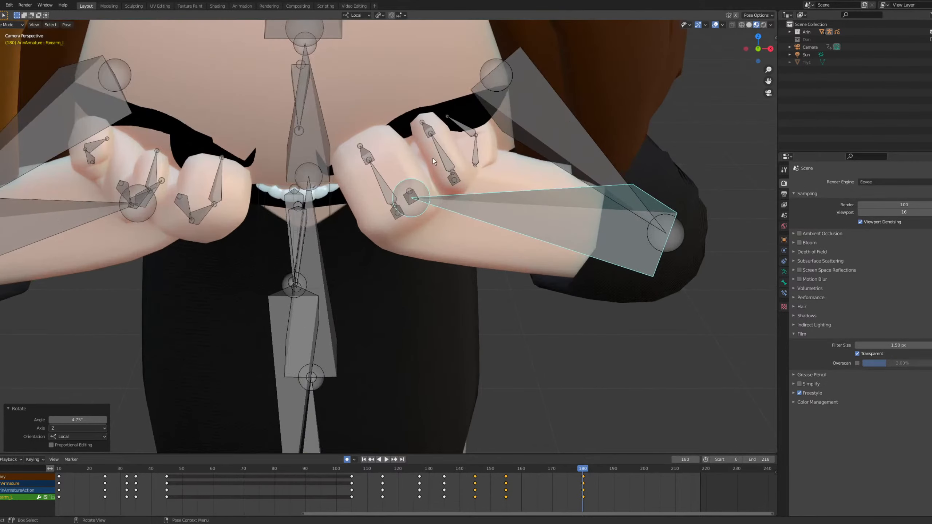
{"action": "scroll", "coordinate": [434, 161], "scroll_direction": "up", "scroll_amount": 2}
{"action": "left_click", "coordinate": [422, 189]}
{"action": "key", "text": "r"}
{"action": "key", "text": "x"}
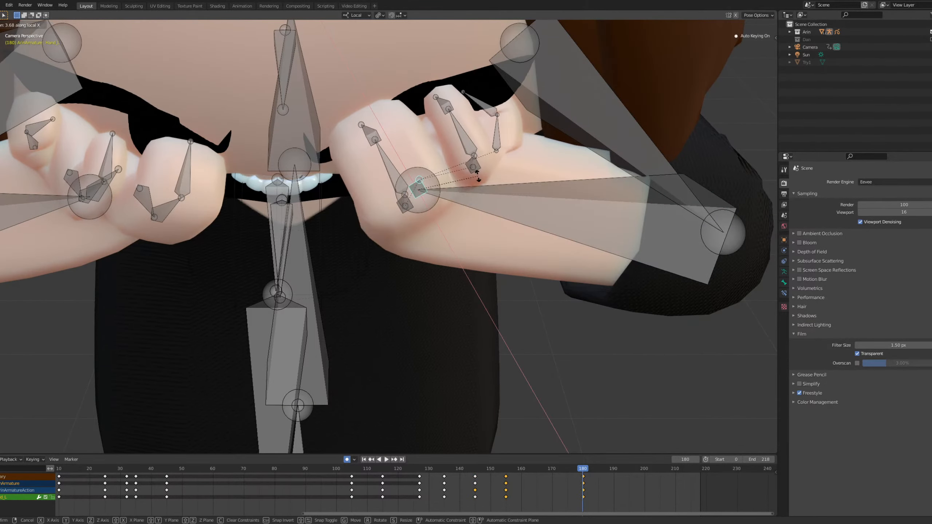
{"action": "key", "text": "z"}
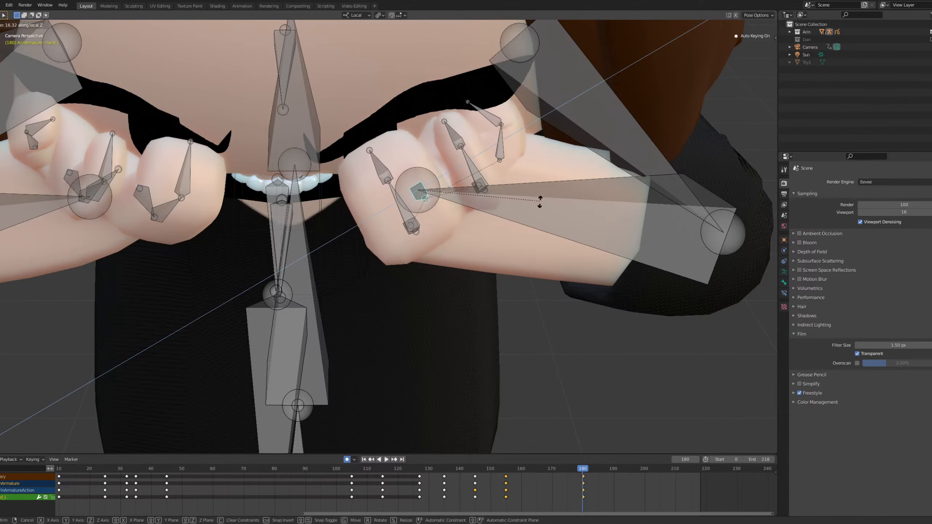
{"action": "left_click", "coordinate": [524, 167]}
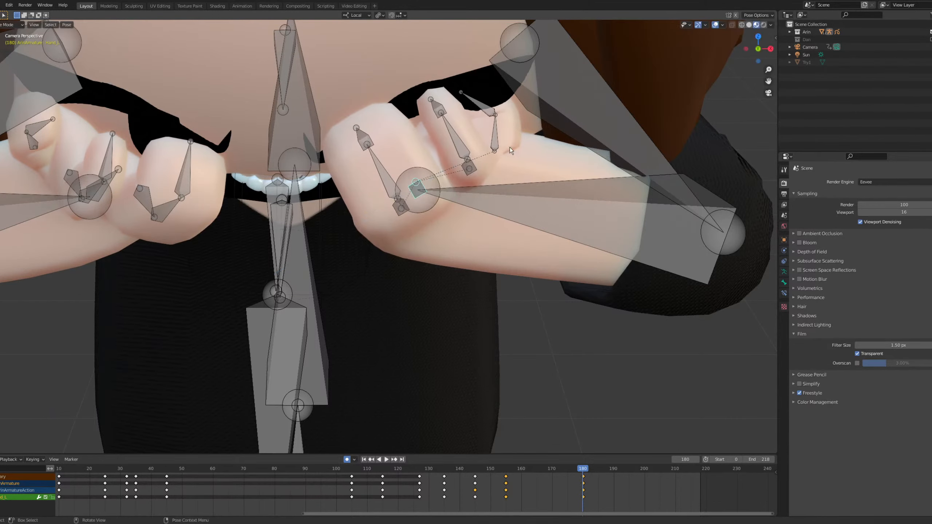
Select the left thumb's base bone and rotate it -49.1° around local X.
{"action": "left_click", "coordinate": [498, 139]}
{"action": "key", "text": "r"}
{"action": "key", "text": "z"}
{"action": "key", "text": "x"}
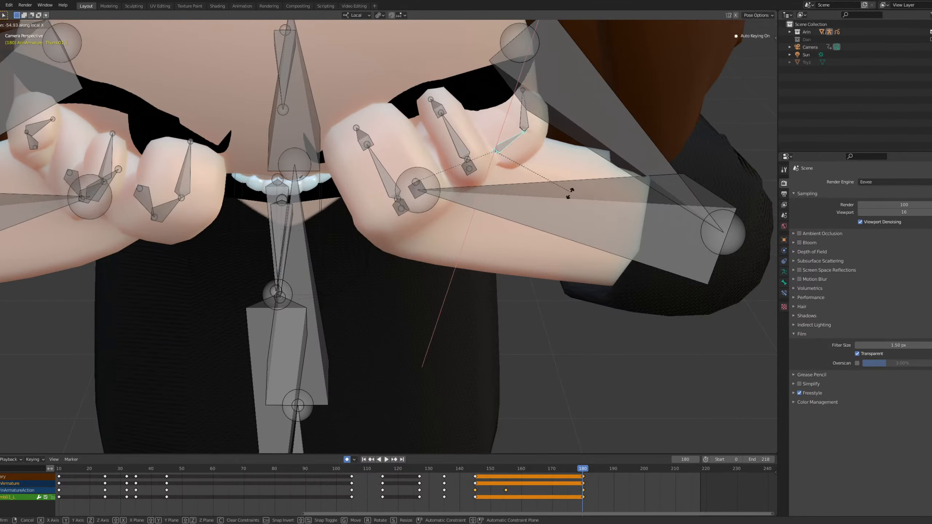
{"action": "left_click", "coordinate": [565, 183]}
{"action": "scroll", "coordinate": [553, 180], "scroll_direction": "down", "scroll_amount": 5}
{"action": "middle_click_drag", "start_coordinate": [435, 192], "coordinate": [428, 230], "text": "shift"}
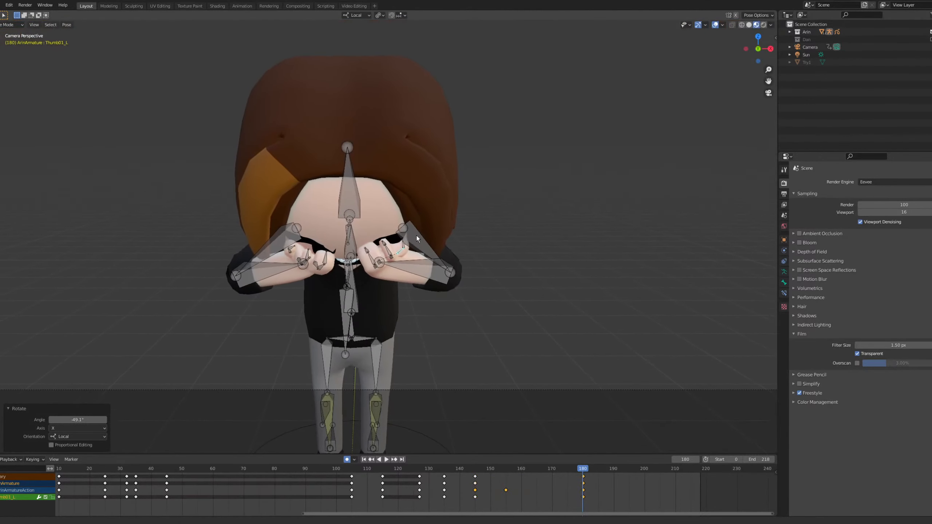
At frame 155, select all the bones and auto-key their location and rotation with a zero-amount move and rotate.
{"action": "left_click_drag", "start_coordinate": [558, 472], "coordinate": [506, 470]}
{"action": "key", "text": "a"}
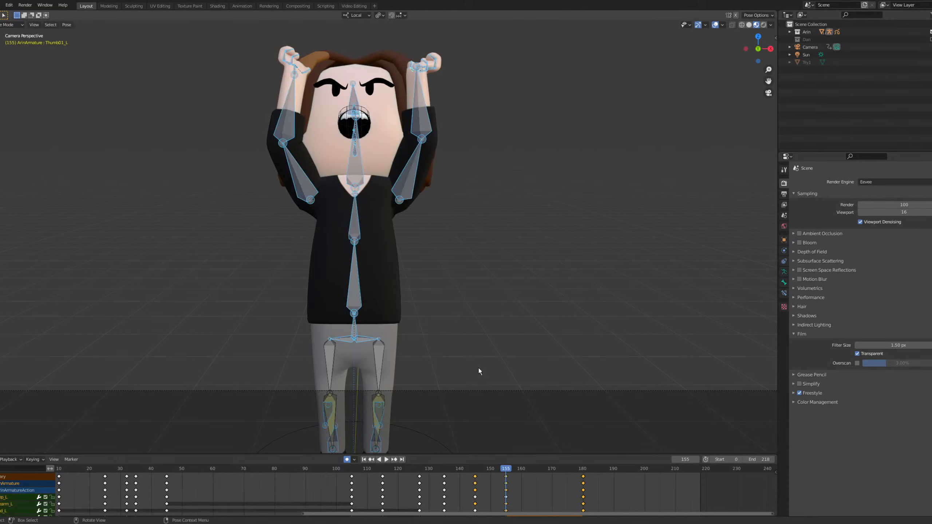
{"action": "key", "text": "g"}
{"action": "left_click", "coordinate": [448, 273]}
{"action": "key", "text": "r"}
{"action": "left_click", "coordinate": [448, 273]}
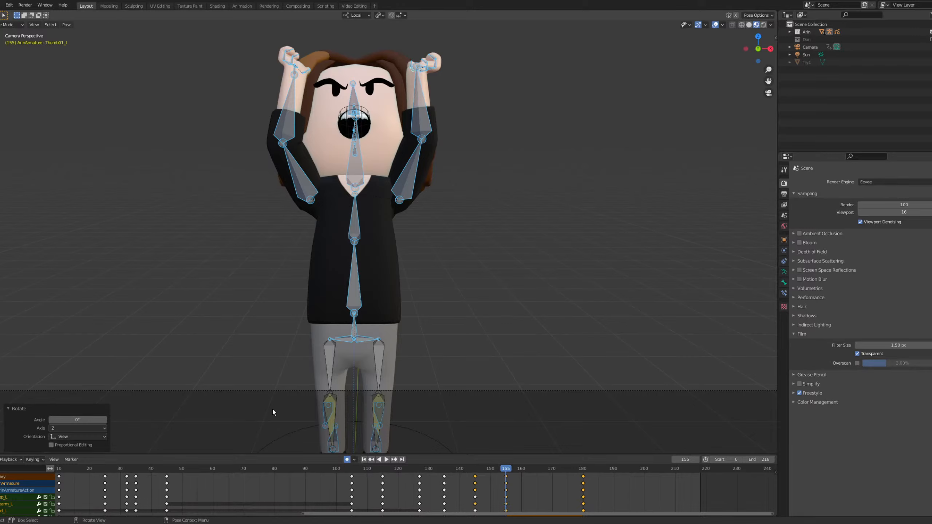
Play back the animation from about frame 105 to check the turn, the raised arms and the bent-over pose.
{"action": "left_click_drag", "start_coordinate": [492, 472], "coordinate": [350, 483]}
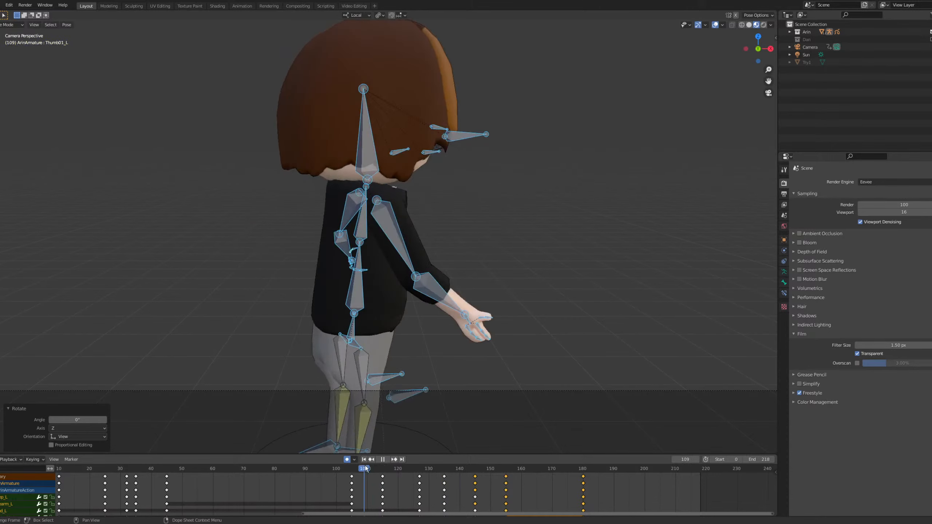
{"action": "key", "text": "space"}
{"action": "key", "text": "space"}
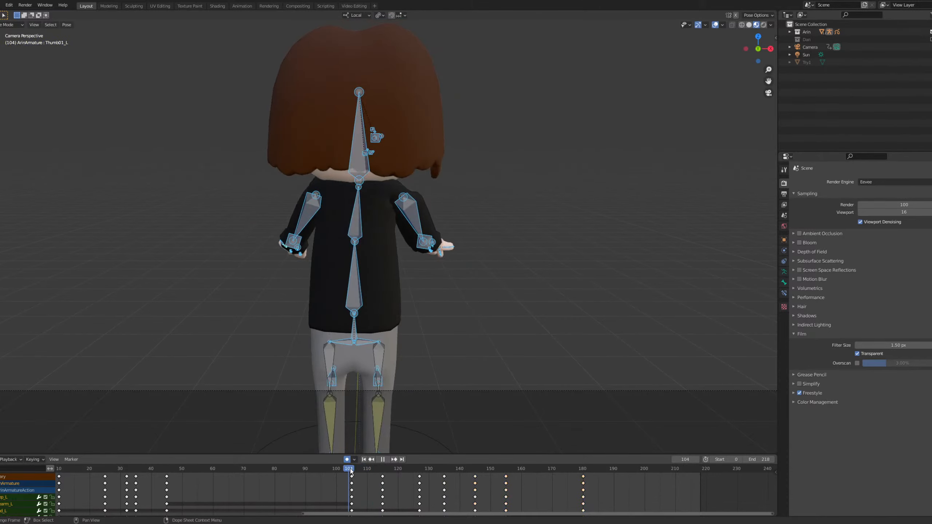
{"action": "key", "text": "space"}
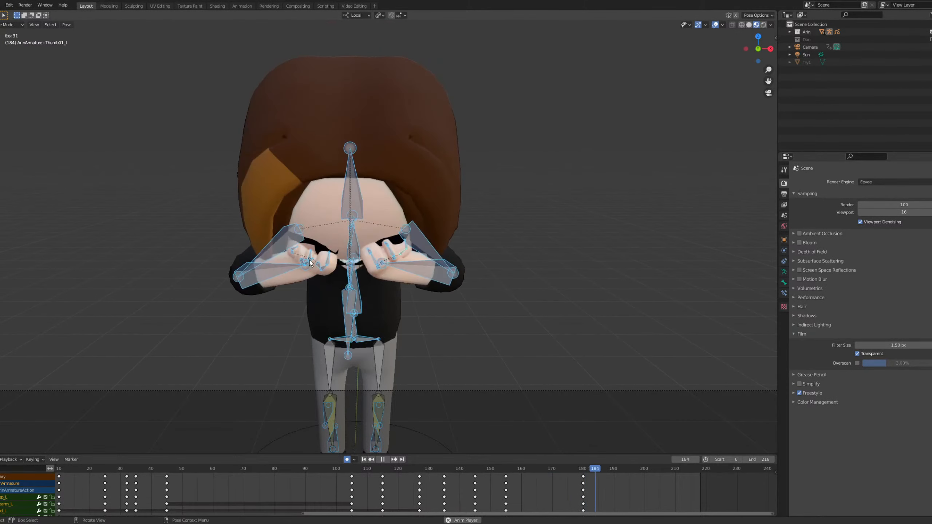
{"action": "key", "text": "space"}
{"action": "left_click_drag", "start_coordinate": [352, 469], "coordinate": [352, 469]}
{"action": "key", "text": "space"}
{"action": "key", "text": "KP_0"}
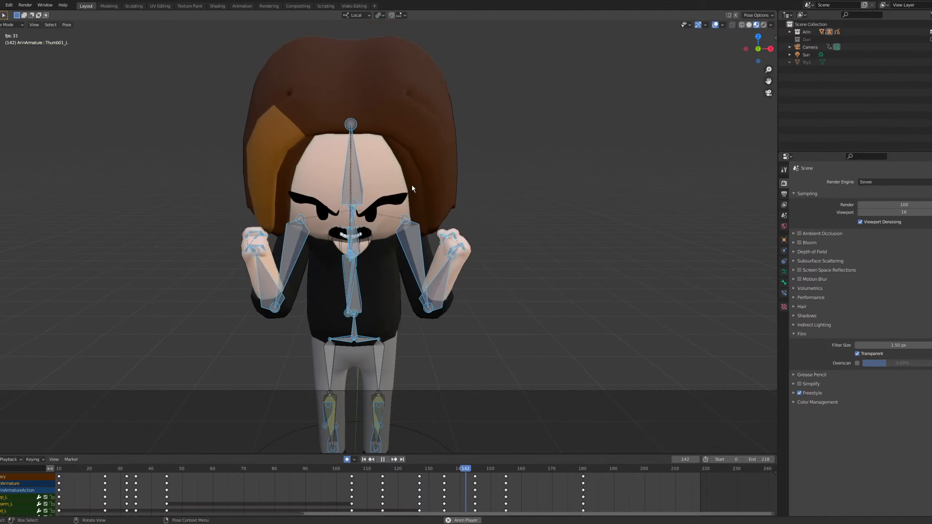
{"action": "key", "text": "space"}
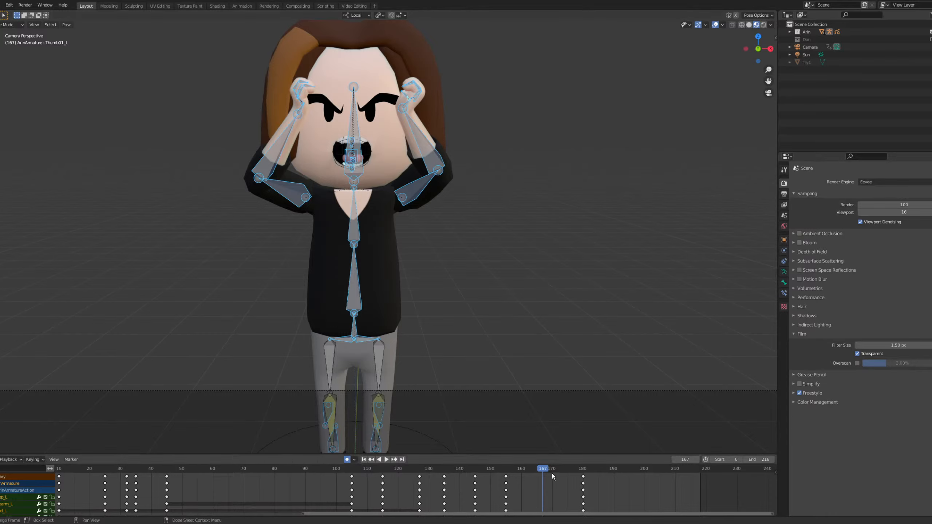
{"action": "key", "text": "space"}
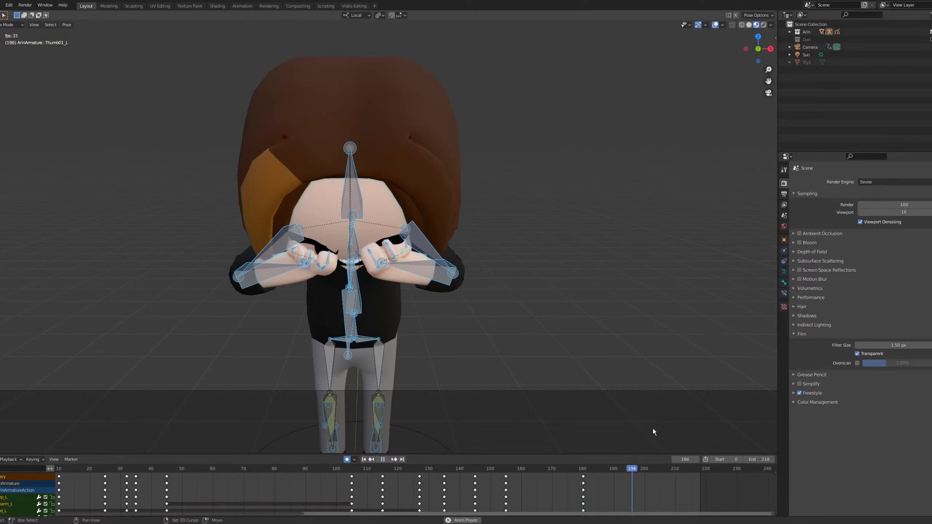
{"action": "key", "text": "space"}
At frame 180, rotate the left upper arm bone -30.2° around local Z, -32.2° around local X and -29° around local Y.
{"action": "key", "text": "Down"}
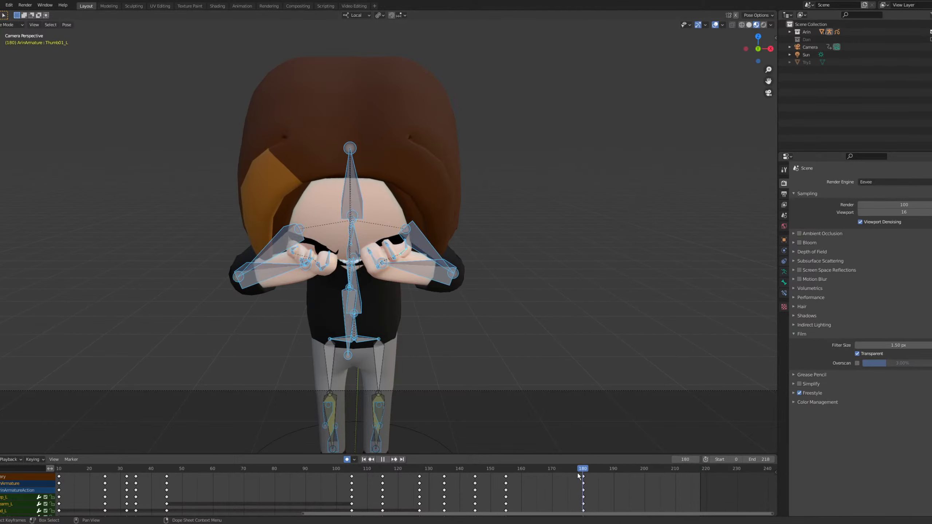
{"action": "left_click", "coordinate": [442, 253]}
{"action": "key", "text": "r"}
{"action": "key", "text": "z"}
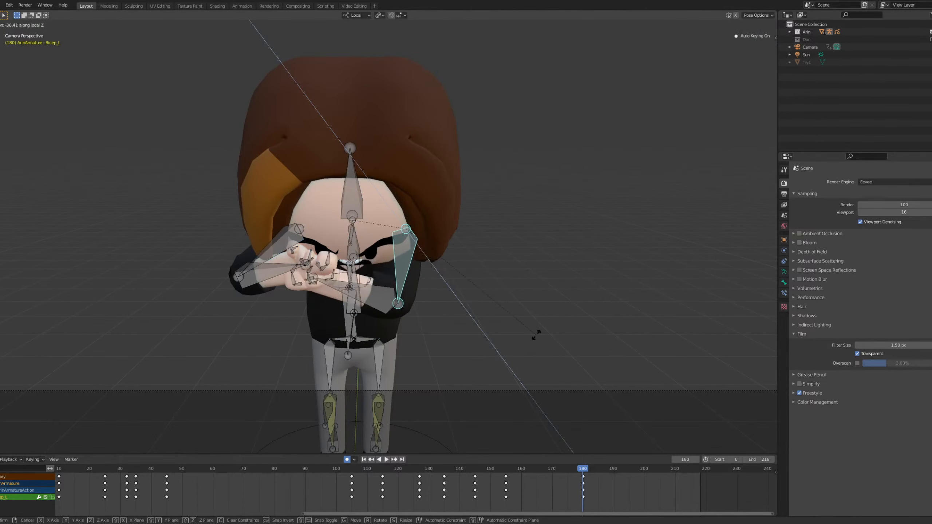
{"action": "left_click", "coordinate": [573, 335]}
{"action": "key", "text": "r"}
{"action": "key", "text": "x"}
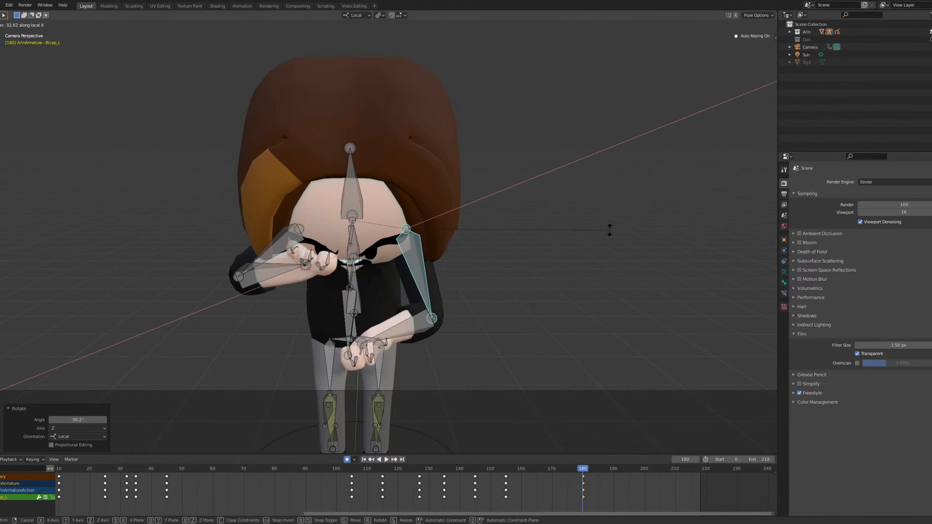
{"action": "left_click", "coordinate": [495, 270]}
{"action": "key", "text": "r"}
{"action": "key", "text": "y"}
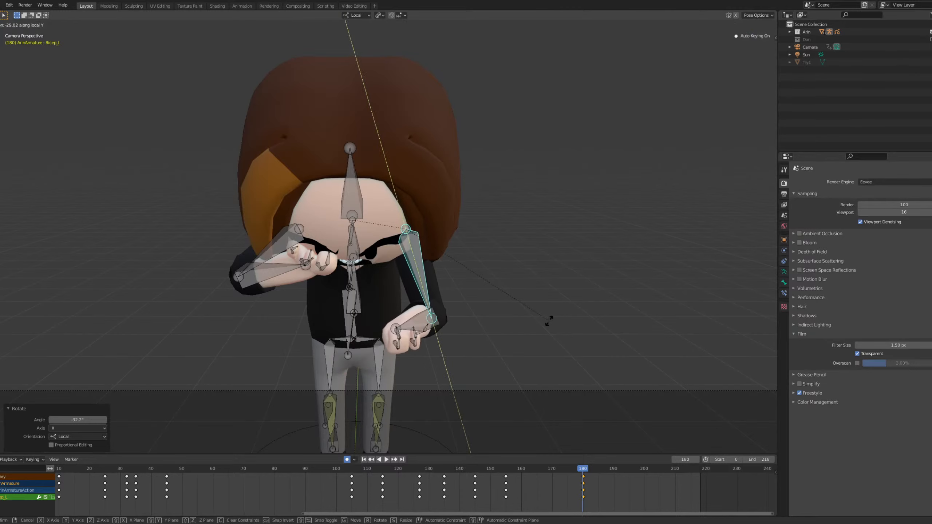
{"action": "left_click", "coordinate": [546, 318]}
{"action": "left_click", "coordinate": [409, 322]}
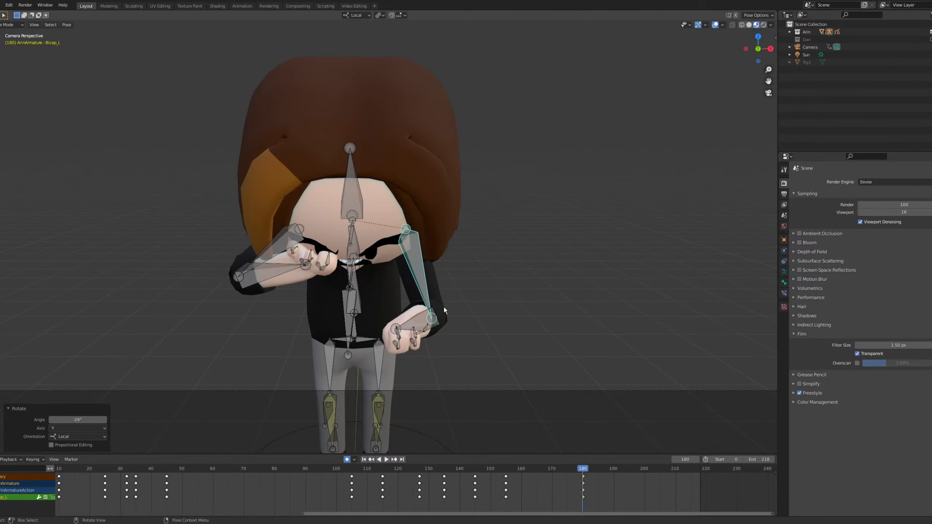
{"action": "key", "text": "r"}
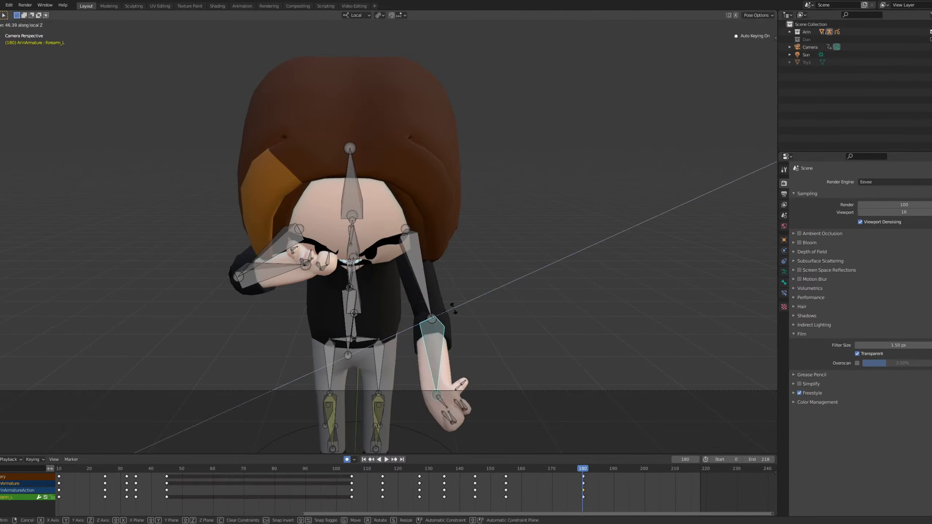
{"action": "key", "text": "x"}
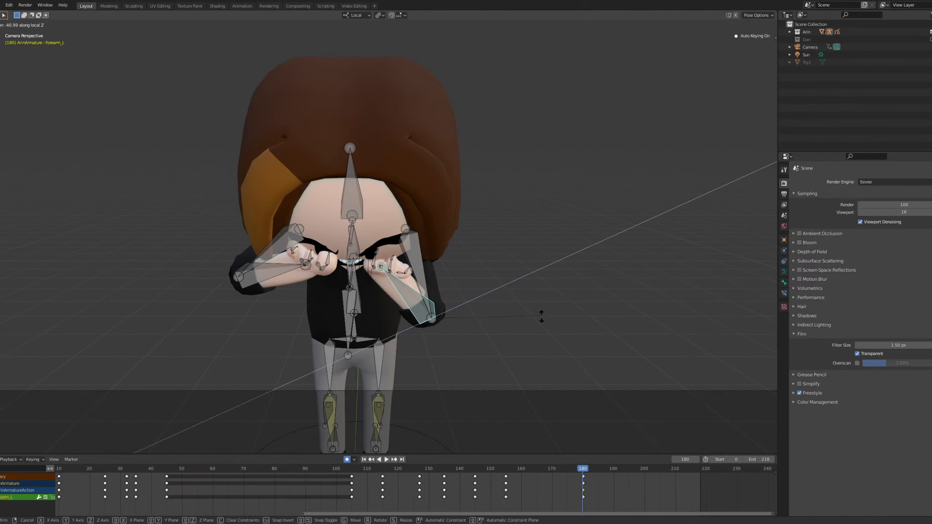
{"action": "left_click", "coordinate": [530, 311]}
Rotate the left upper arm bone 11.7° around local X and the left forearm bone -29° around local Z.
{"action": "left_click", "coordinate": [427, 265]}
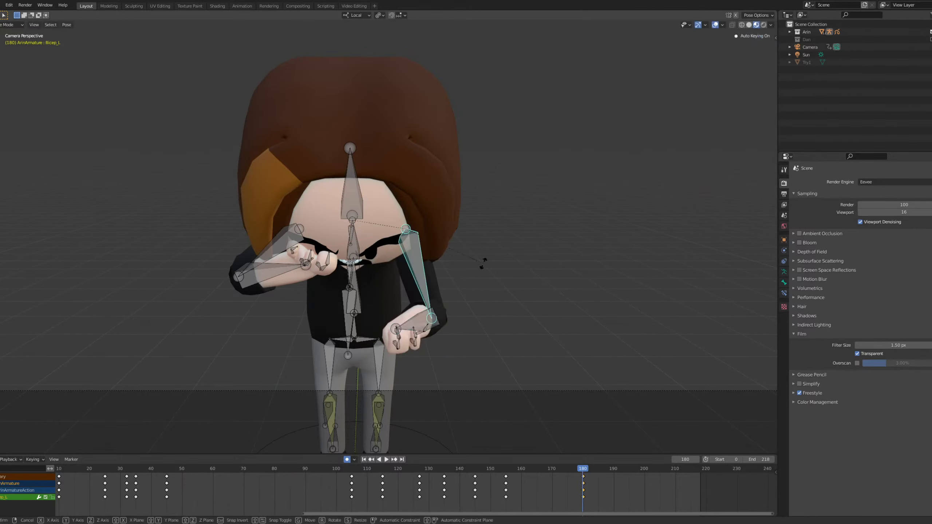
{"action": "key", "text": "r"}
{"action": "key", "text": "x"}
{"action": "left_click", "coordinate": [435, 323]}
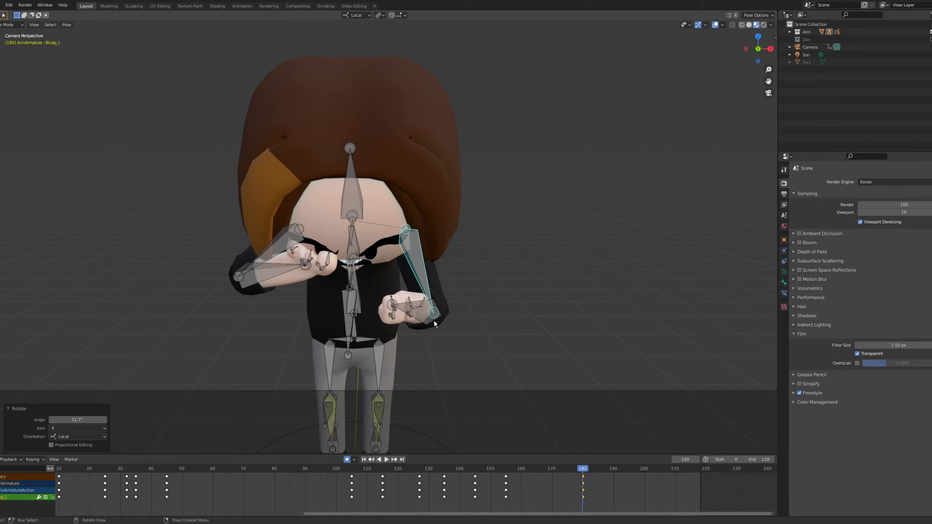
{"action": "left_click", "coordinate": [436, 298]}
{"action": "key", "text": "r"}
{"action": "key", "text": "z"}
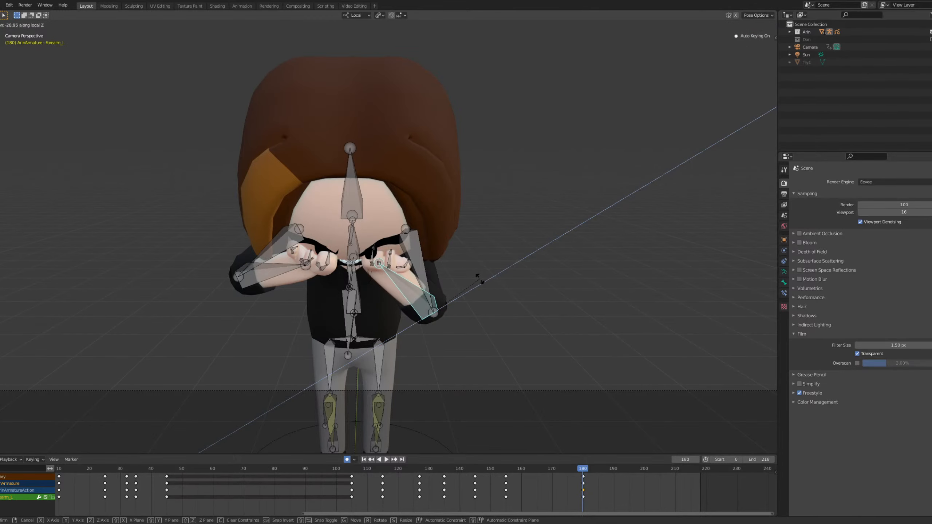
{"action": "left_click", "coordinate": [479, 279]}
Examine the left hand's pose against the face from below and in the front view.
{"action": "scroll", "coordinate": [331, 278], "scroll_direction": "up", "scroll_amount": 5}
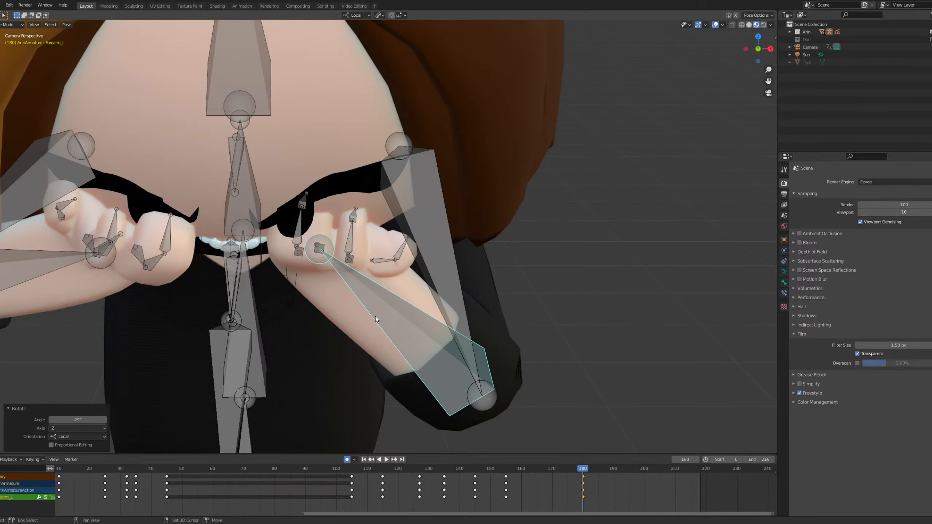
{"action": "scroll", "coordinate": [376, 316], "scroll_direction": "down", "scroll_amount": 4}
{"action": "scroll", "coordinate": [449, 374], "scroll_direction": "up", "scroll_amount": 2}
{"action": "middle_click_drag", "start_coordinate": [448, 373], "coordinate": [401, 345]}
{"action": "scroll", "coordinate": [401, 345], "scroll_direction": "up", "scroll_amount": 3}
{"action": "left_click", "coordinate": [409, 414]}
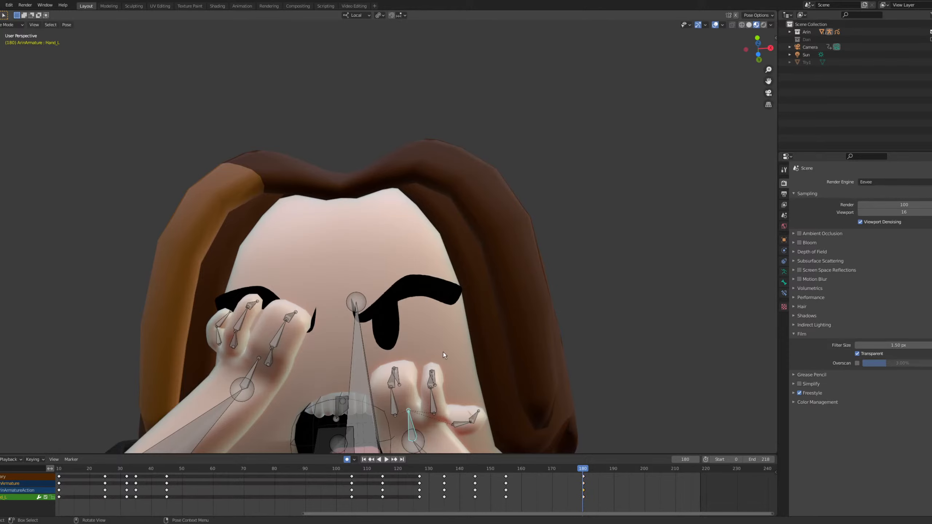
{"action": "middle_click_drag", "start_coordinate": [442, 352], "coordinate": [428, 245]}
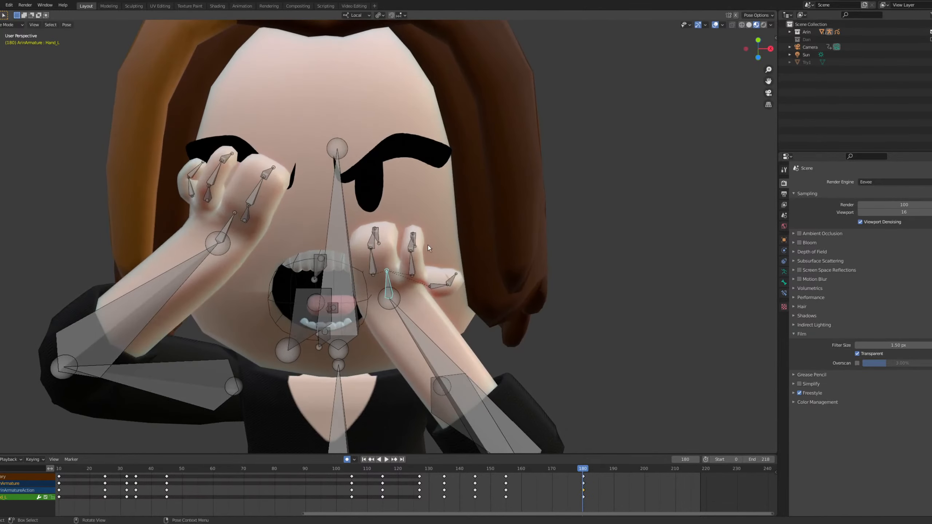
{"action": "key", "text": "grave"}
{"action": "left_click", "coordinate": [369, 192]}
{"action": "middle_click_drag", "start_coordinate": [407, 340], "coordinate": [364, 206], "text": "shift"}
Rotate the left upper arm bone -10.3° around local Z and about 4° around local X.
{"action": "left_click", "coordinate": [422, 260]}
{"action": "key", "text": "r"}
{"action": "key", "text": "x"}
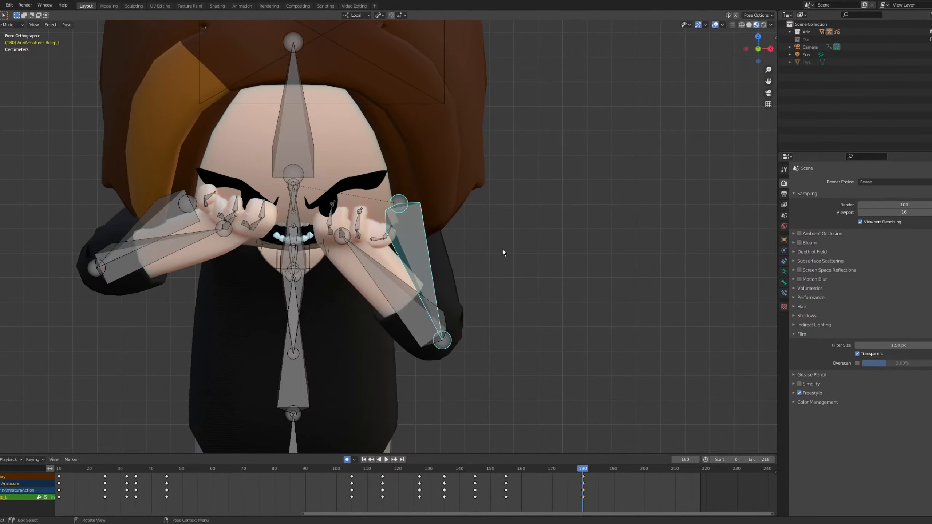
{"action": "key", "text": "z"}
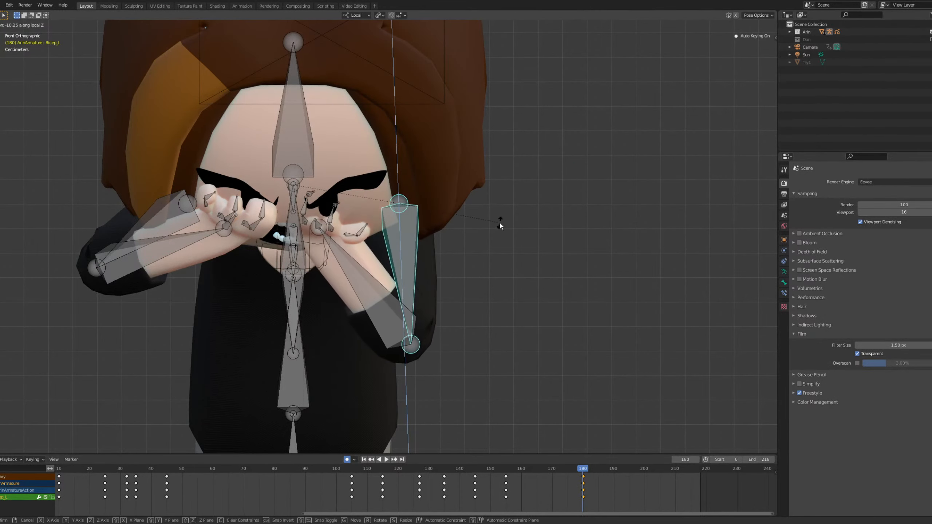
{"action": "left_click", "coordinate": [498, 221]}
{"action": "key", "text": "r"}
{"action": "key", "text": "x"}
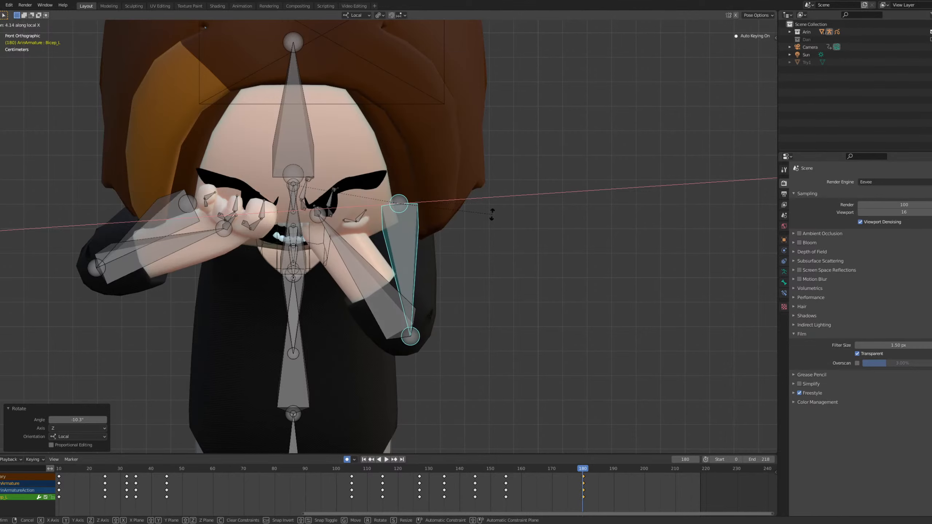
{"action": "left_click", "coordinate": [494, 210]}
Lower the left upper arm bone by rotating it -12.9° around local X.
{"action": "left_click", "coordinate": [355, 265]}
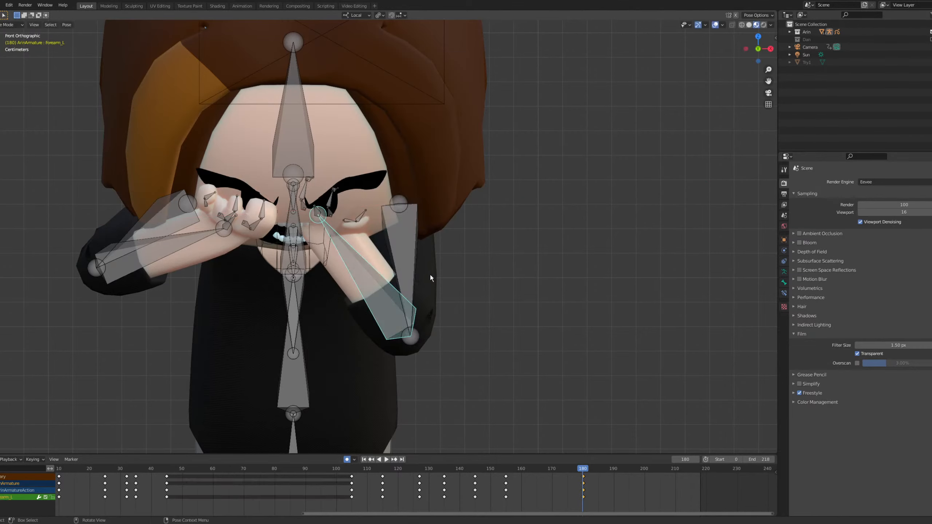
{"action": "left_click", "coordinate": [414, 260]}
{"action": "key", "text": "r"}
{"action": "key", "text": "x"}
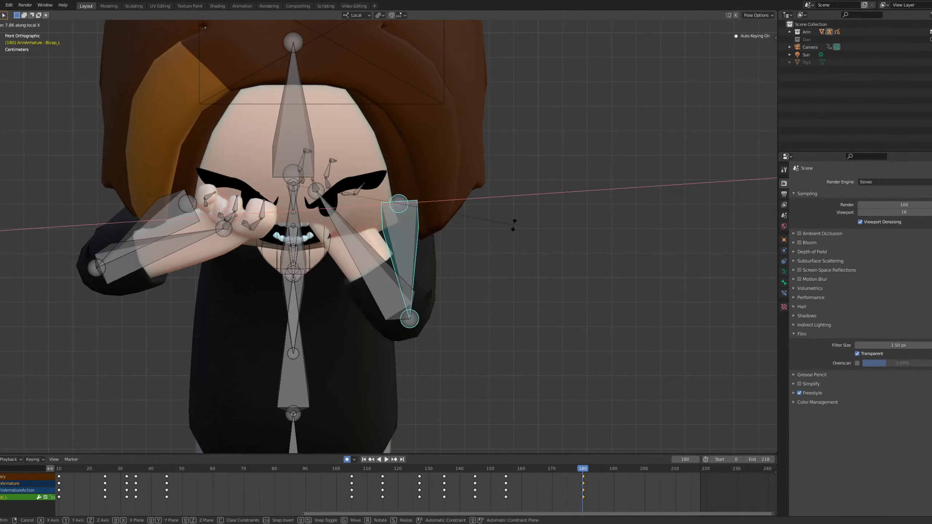
{"action": "left_click", "coordinate": [502, 269]}
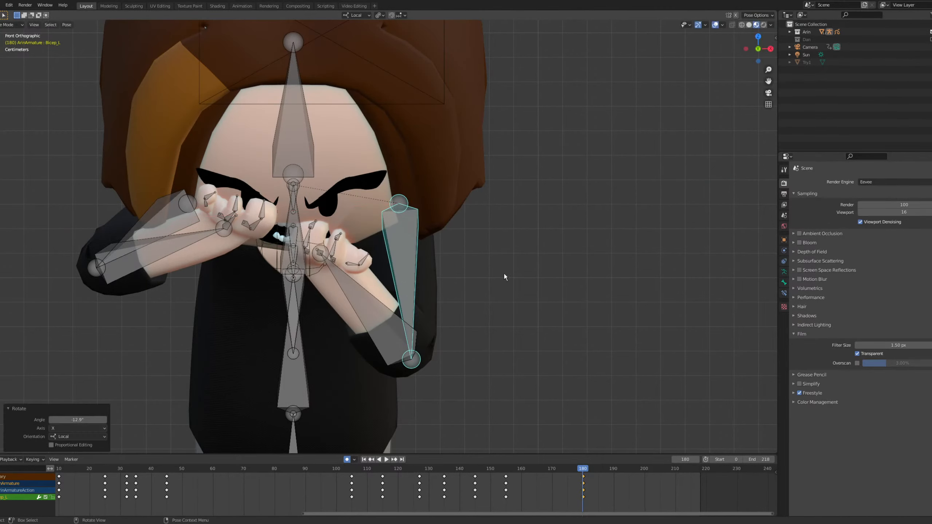
Rotate the left forearm bone 18.4° around the front view's axis.
{"action": "left_click", "coordinate": [393, 307]}
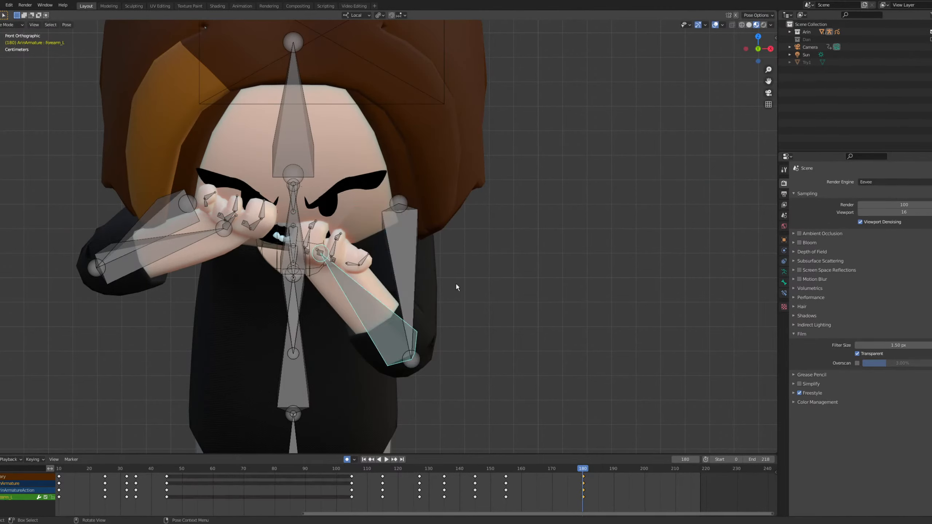
{"action": "key", "text": "r"}
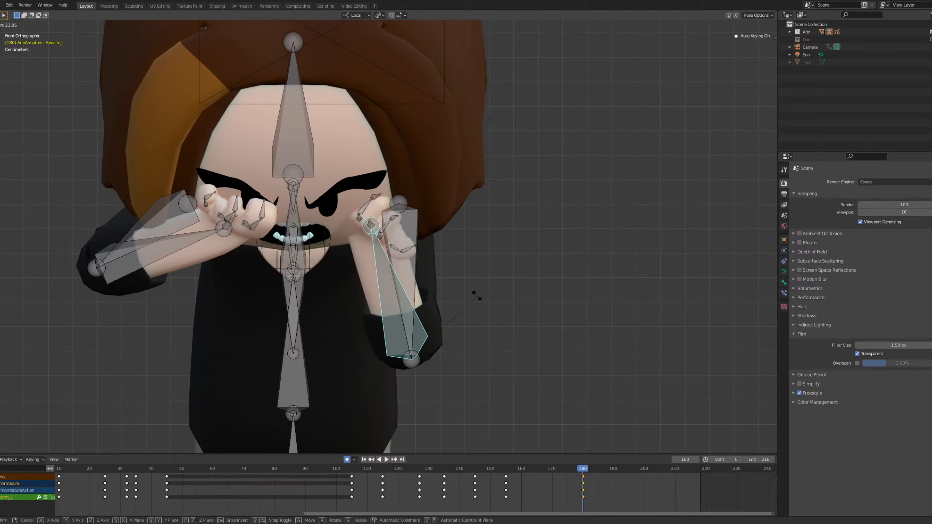
{"action": "left_click", "coordinate": [471, 290]}
{"action": "key", "text": "r"}
{"action": "key", "text": "x"}
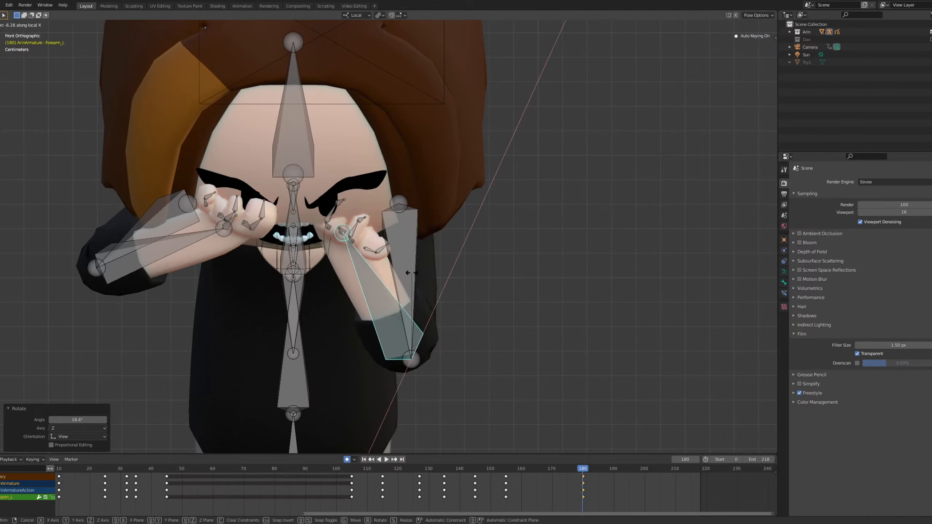
{"action": "right_click", "coordinate": [439, 271]}
Rotate the left forearm bone 4.6° around local Z.
{"action": "key", "text": "r"}
{"action": "key", "text": "z"}
{"action": "key", "text": "z"}
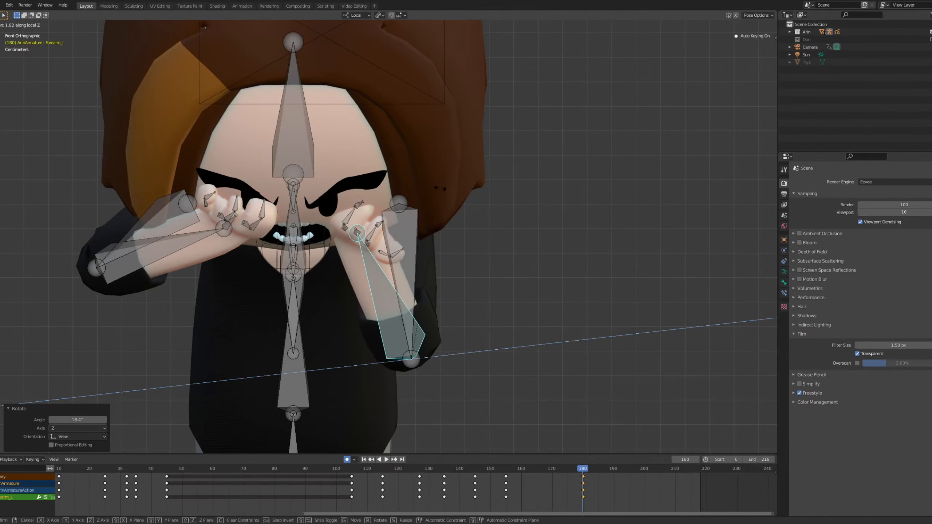
{"action": "left_click", "coordinate": [399, 216]}
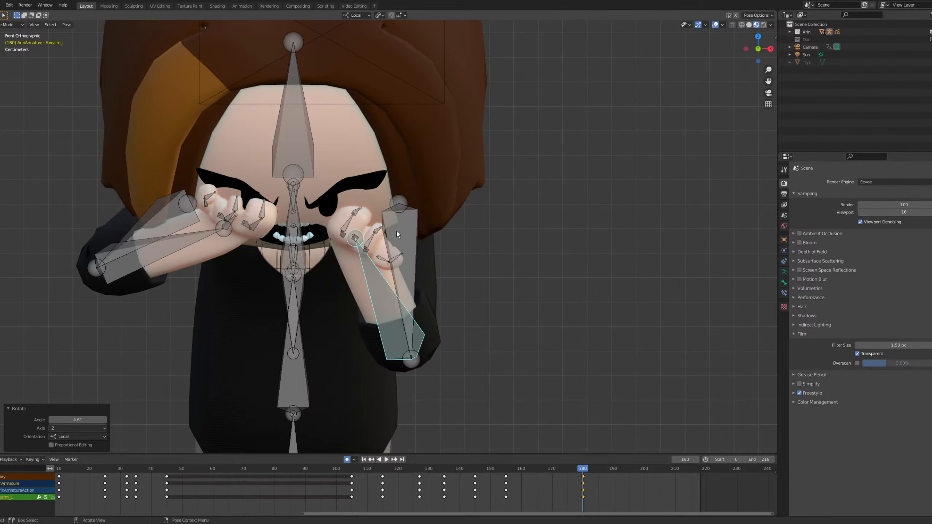
Rotate the left hand bone -36.1° around the view axis while looking at the hand from below.
{"action": "scroll", "coordinate": [378, 242], "scroll_direction": "up", "scroll_amount": 5}
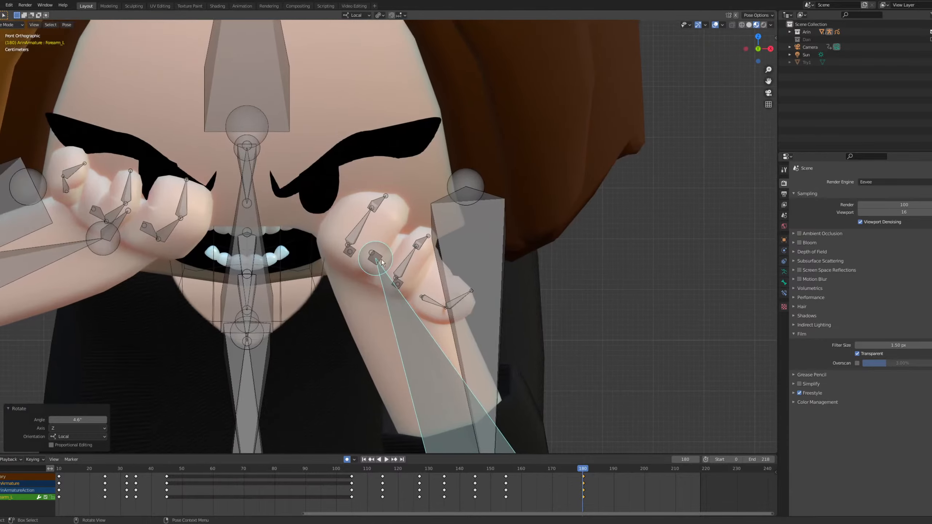
{"action": "middle_click_drag", "start_coordinate": [381, 263], "coordinate": [395, 230]}
{"action": "left_click", "coordinate": [392, 162]}
{"action": "key", "text": "r"}
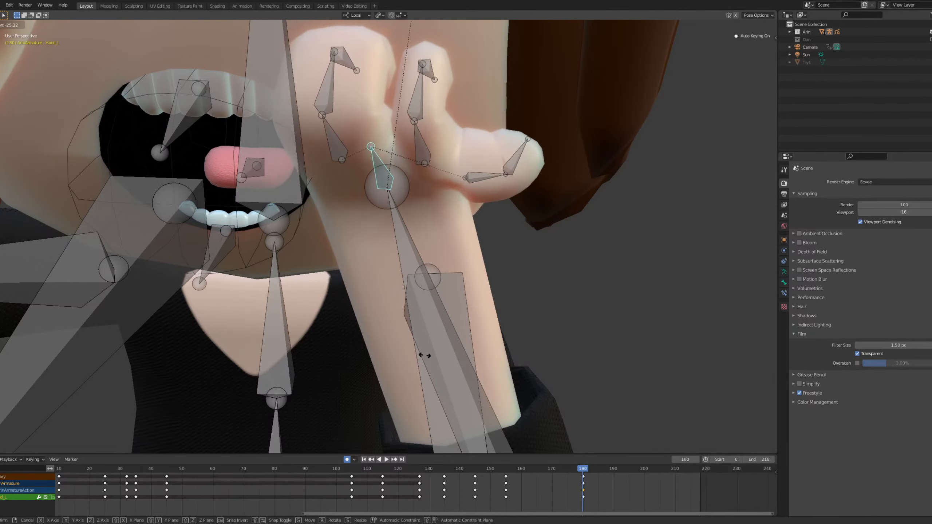
{"action": "left_click", "coordinate": [369, 270]}
{"action": "scroll", "coordinate": [362, 247], "scroll_direction": "down", "scroll_amount": 6}
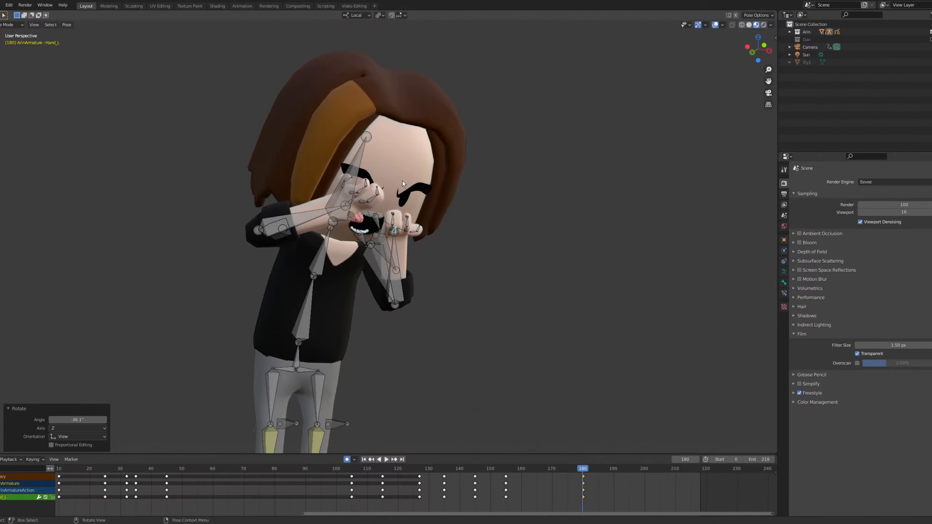
In the camera view, rotate the left forearm bone 19.3° around local Z.
{"action": "key", "text": "KP_0"}
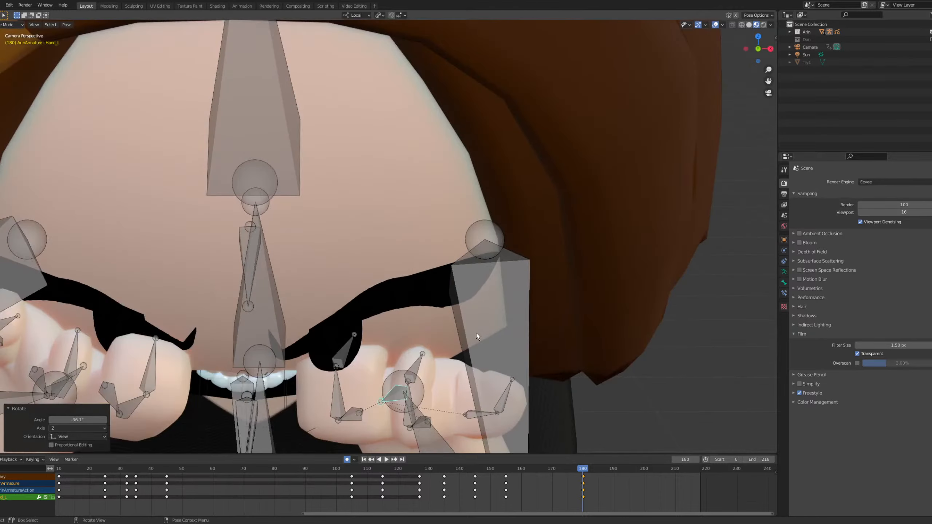
{"action": "scroll", "coordinate": [476, 333], "scroll_direction": "down", "scroll_amount": 9}
{"action": "scroll", "coordinate": [440, 338], "scroll_direction": "up", "scroll_amount": 3}
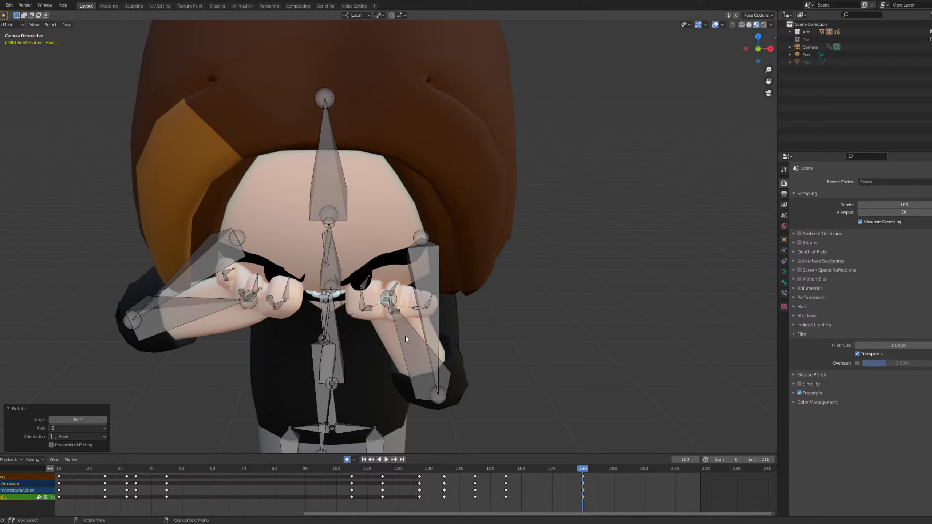
{"action": "left_click", "coordinate": [420, 325]}
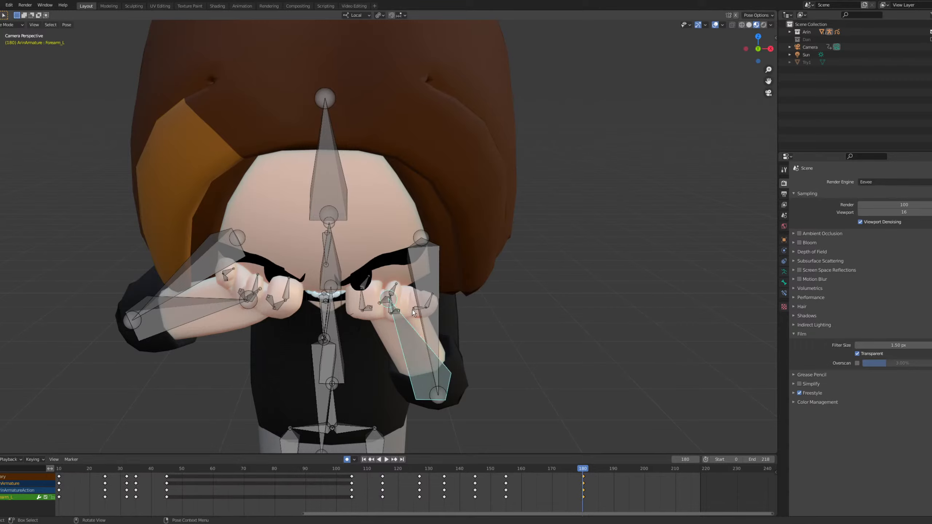
{"action": "key", "text": "r"}
{"action": "key", "text": "z"}
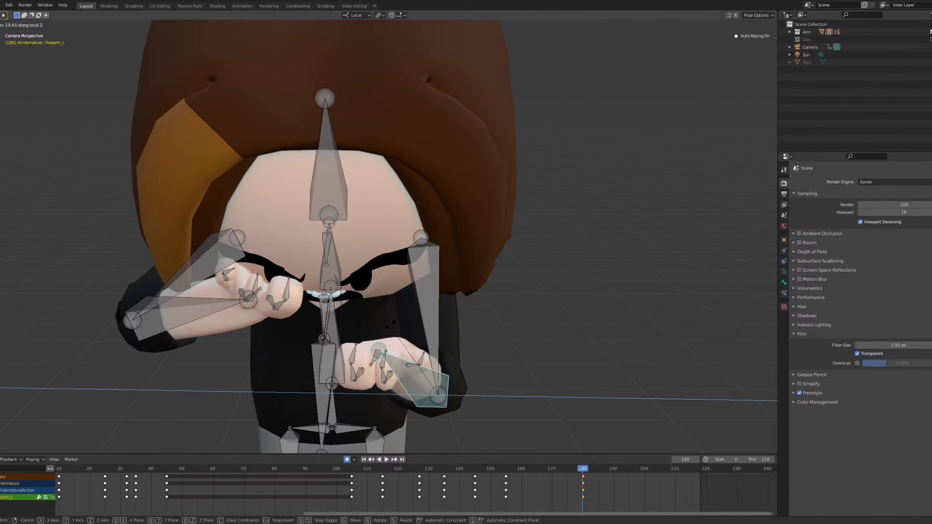
{"action": "left_click", "coordinate": [389, 322]}
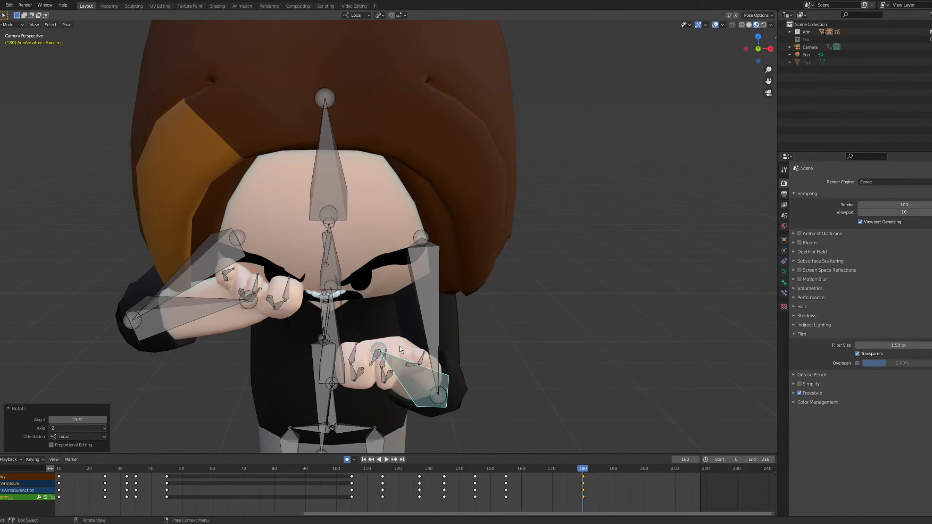
Rotate the left hand bone 24.4° around local Y and -39.2° around local Z.
{"action": "left_click", "coordinate": [377, 363]}
{"action": "key", "text": "r"}
{"action": "key", "text": "y"}
{"action": "left_click", "coordinate": [422, 280]}
{"action": "key", "text": "r"}
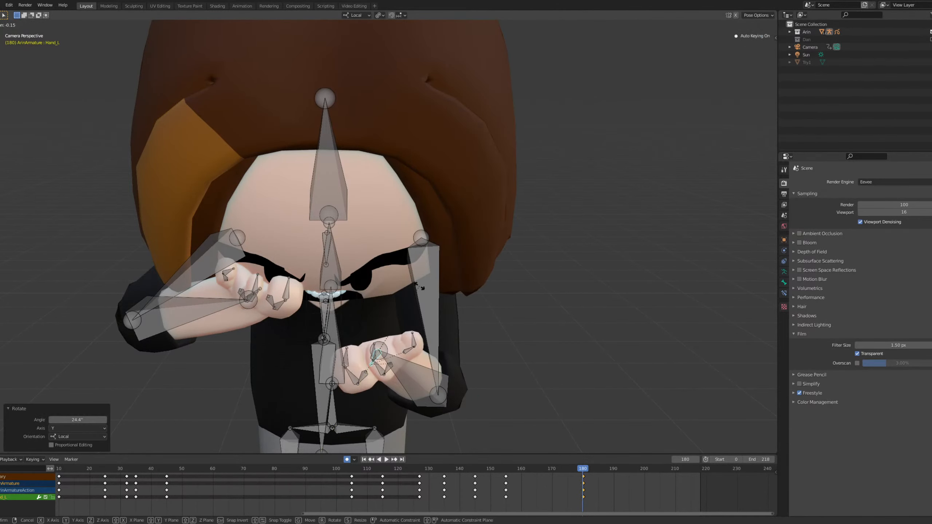
{"action": "key", "text": "z"}
{"action": "left_click", "coordinate": [462, 317]}
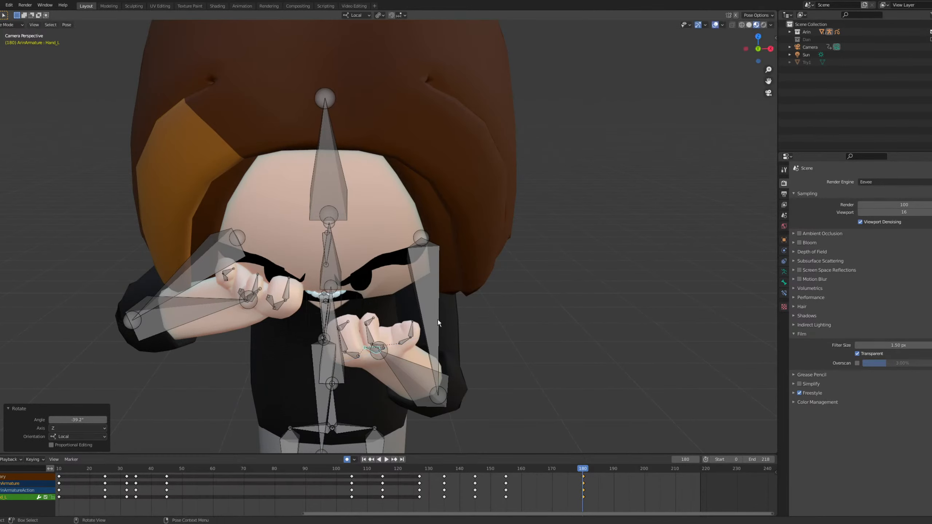
Rotate the left upper arm bone about -14° around local Y.
{"action": "left_click", "coordinate": [434, 319]}
{"action": "key", "text": "r"}
{"action": "key", "text": "y"}
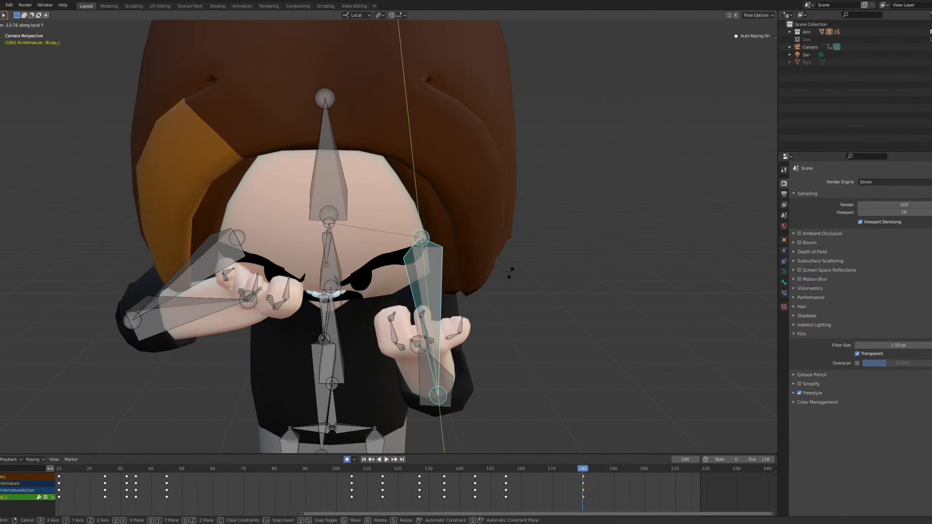
{"action": "left_click", "coordinate": [508, 271]}
Raise the left forearm bone by rotating it about -12° around local Z.
{"action": "left_click", "coordinate": [444, 381]}
{"action": "key", "text": "r"}
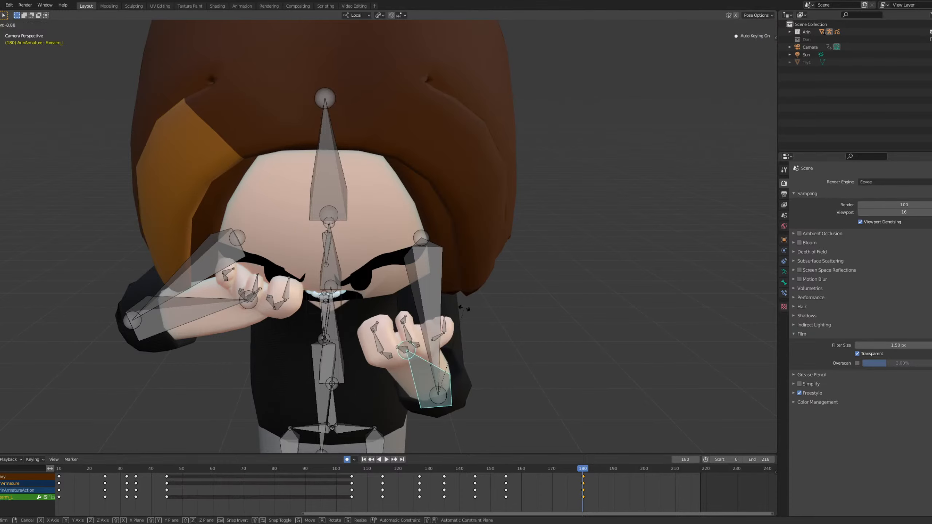
{"action": "key", "text": "z"}
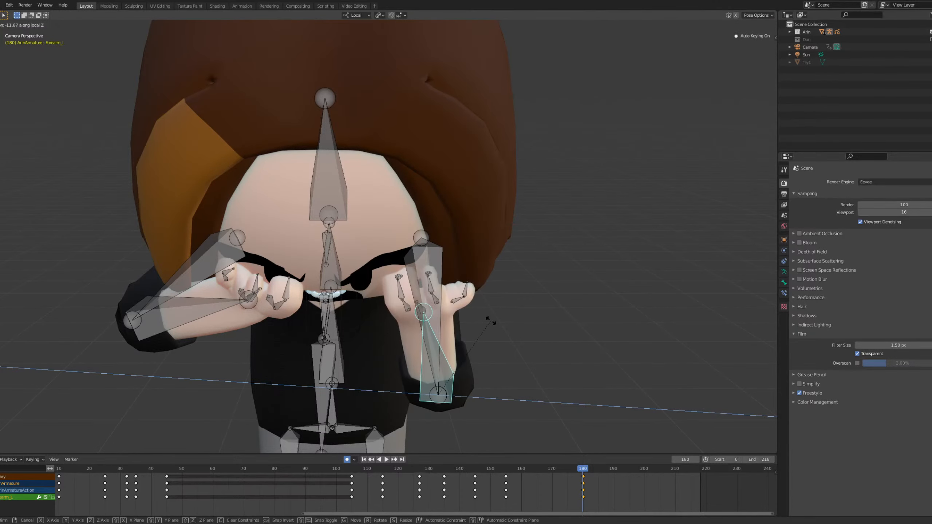
{"action": "left_click", "coordinate": [492, 324]}
{"action": "key", "text": "r"}
{"action": "left_click", "coordinate": [477, 291]}
Rotate the left upper arm bone 26° in the side view to raise the elbow forward.
{"action": "middle_click_drag", "start_coordinate": [476, 290], "coordinate": [438, 345]}
{"action": "left_click", "coordinate": [436, 345]}
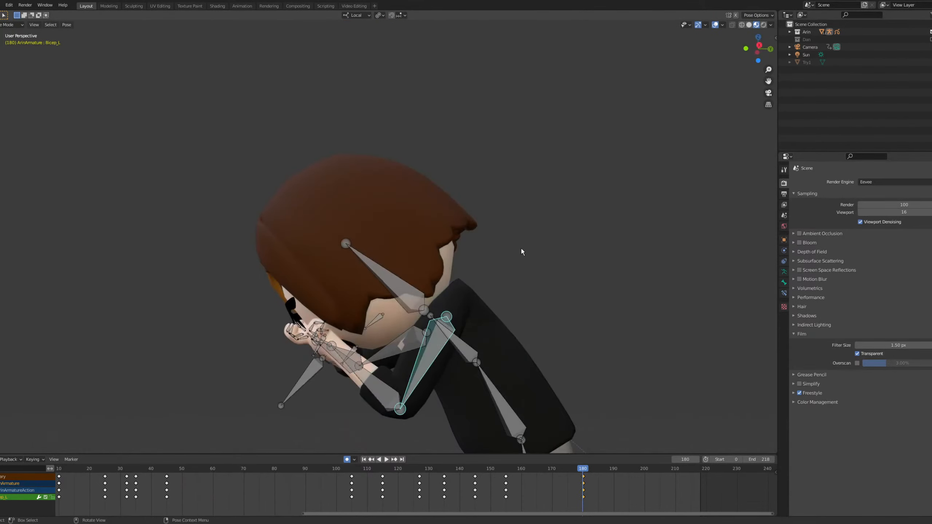
{"action": "key", "text": "r"}
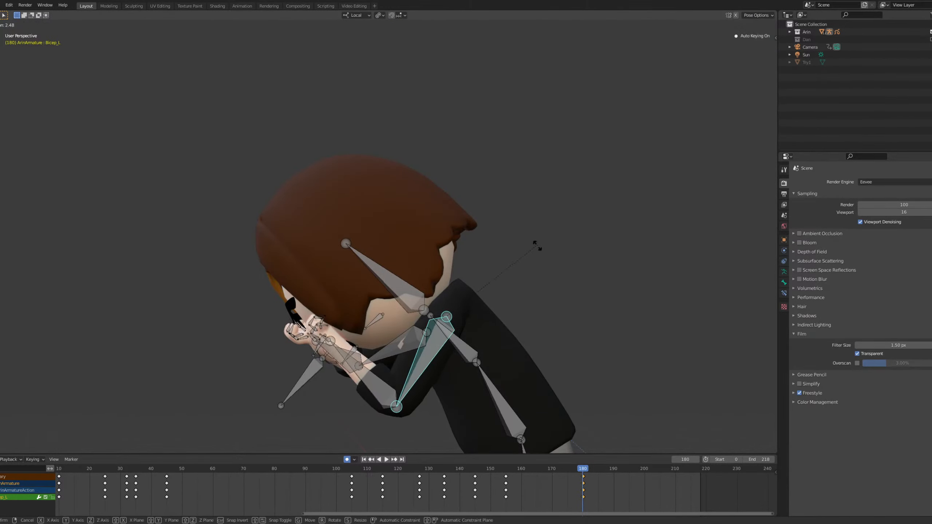
{"action": "left_click", "coordinate": [546, 291]}
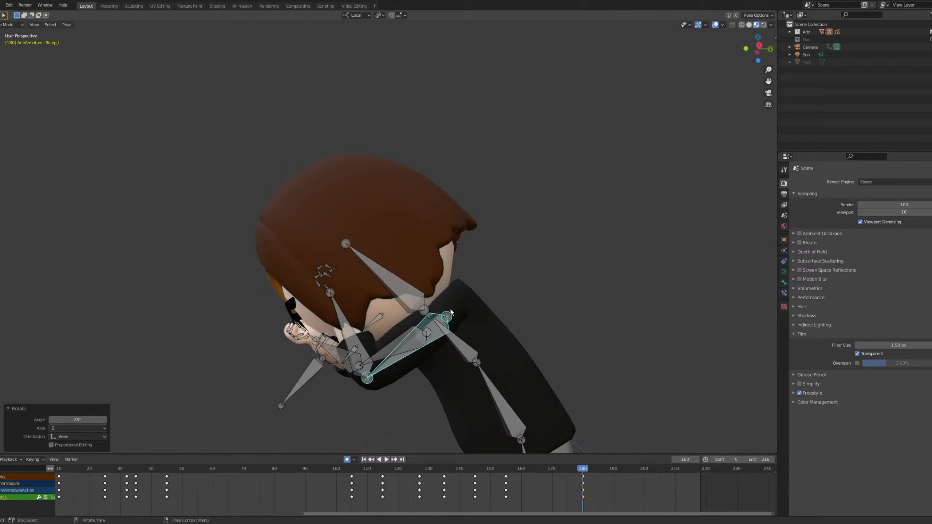
Rotate the left forearm bone 30.8° around local Z and select the left upper arm bone in the camera view.
{"action": "left_click", "coordinate": [359, 339]}
{"action": "key", "text": "r"}
{"action": "key", "text": "z"}
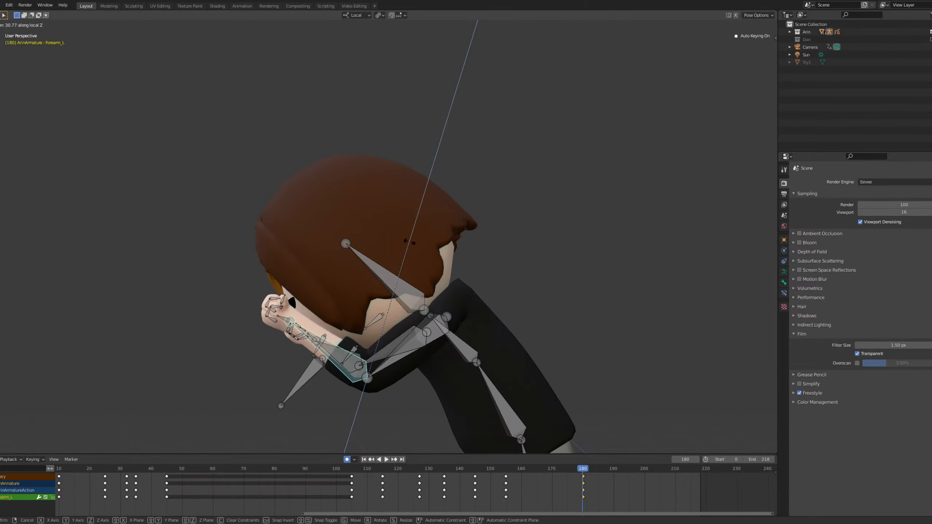
{"action": "left_click", "coordinate": [415, 246]}
{"action": "key", "text": "KP_0"}
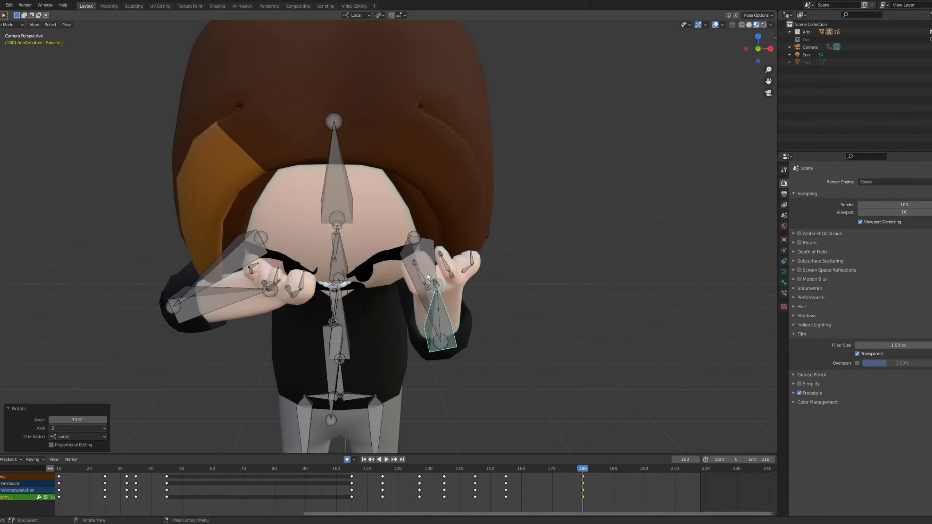
{"action": "left_click", "coordinate": [426, 301]}
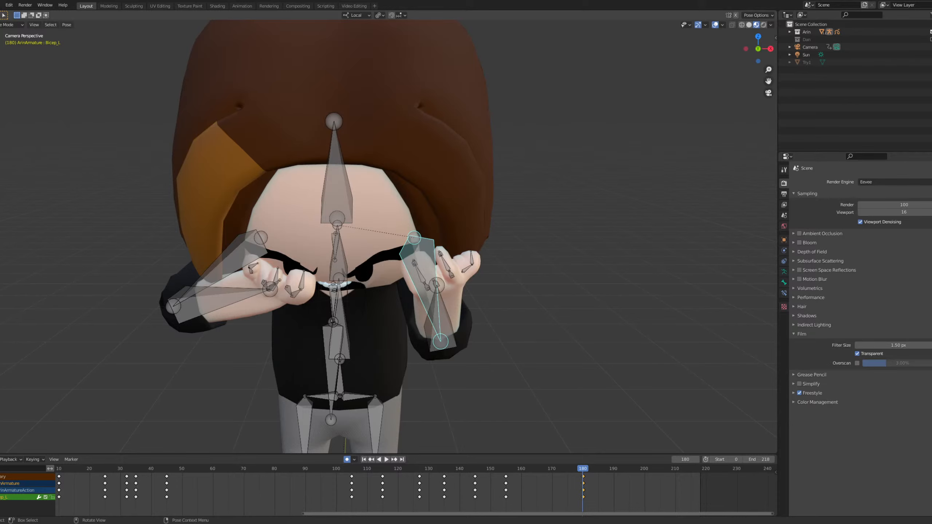
{"action": "key", "text": "r"}
{"action": "key", "text": "x"}
{"action": "key", "text": "y"}
{"action": "key", "text": "y"}
{"action": "key", "text": "y"}
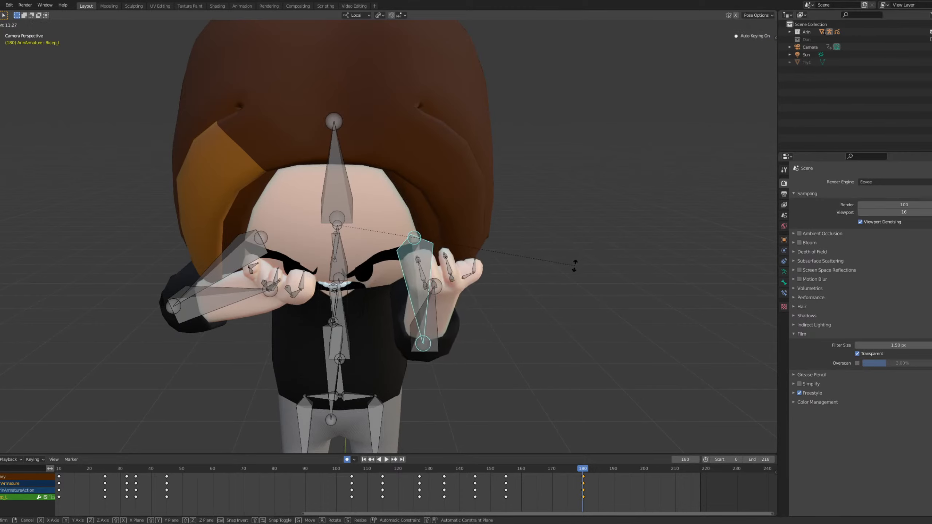
{"action": "left_click", "coordinate": [573, 234]}
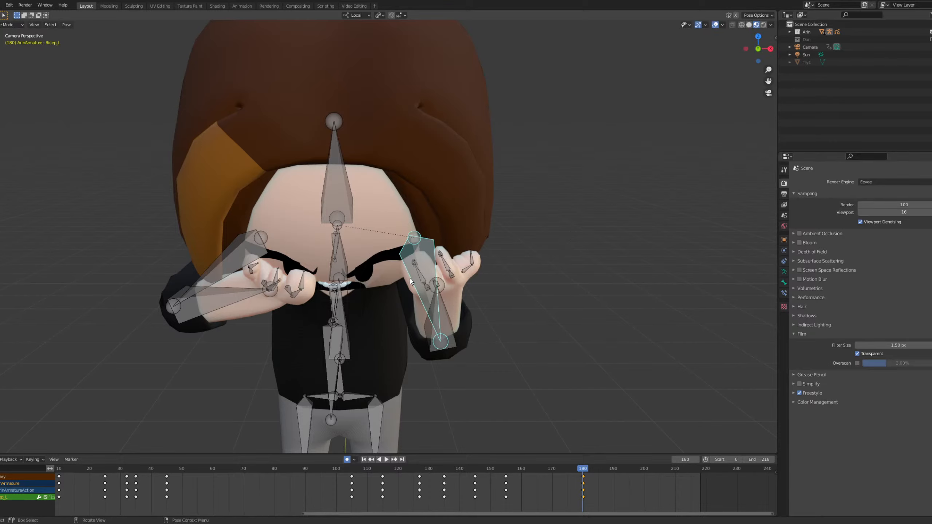
Rotate the left upper arm bone -2.79° around local X and -13.2° around local Z.
{"action": "key", "text": "r"}
{"action": "key", "text": "x"}
{"action": "left_click", "coordinate": [459, 225]}
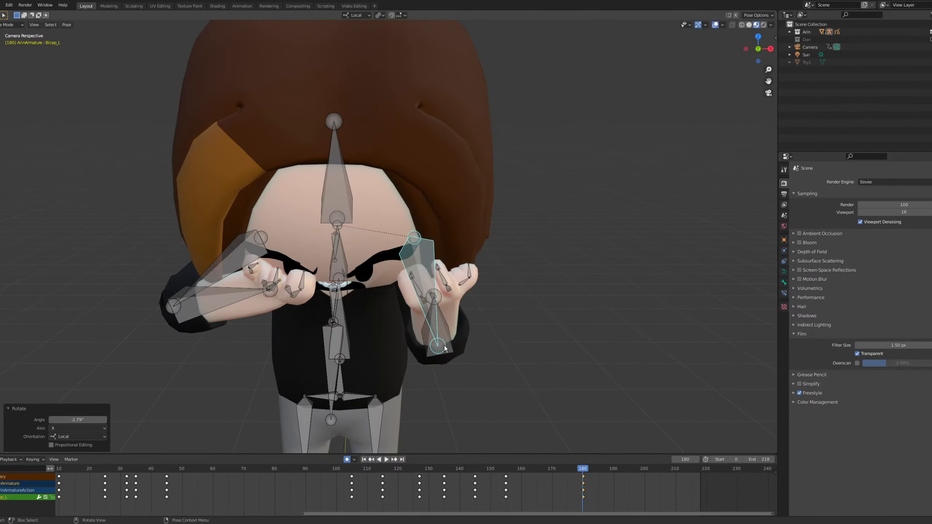
{"action": "key", "text": "r"}
{"action": "key", "text": "x"}
{"action": "key", "text": "z"}
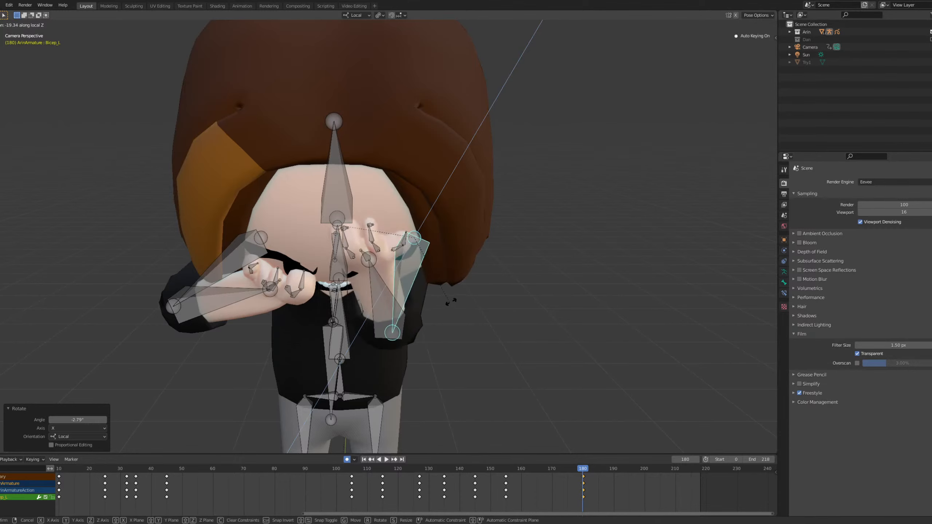
{"action": "left_click", "coordinate": [457, 299]}
Rotate the left upper arm bone 3.4° around local Y and -5.01° around local X.
{"action": "key", "text": "r"}
{"action": "key", "text": "y"}
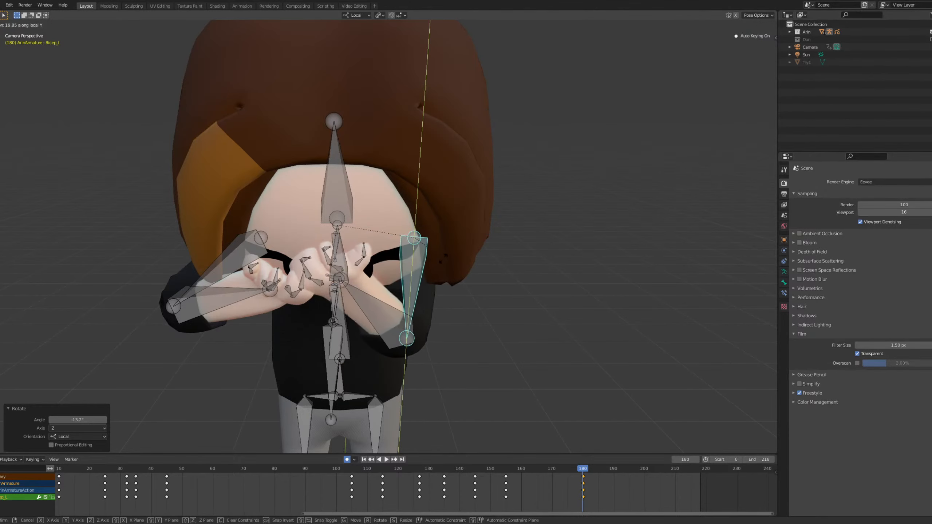
{"action": "left_click", "coordinate": [428, 298]}
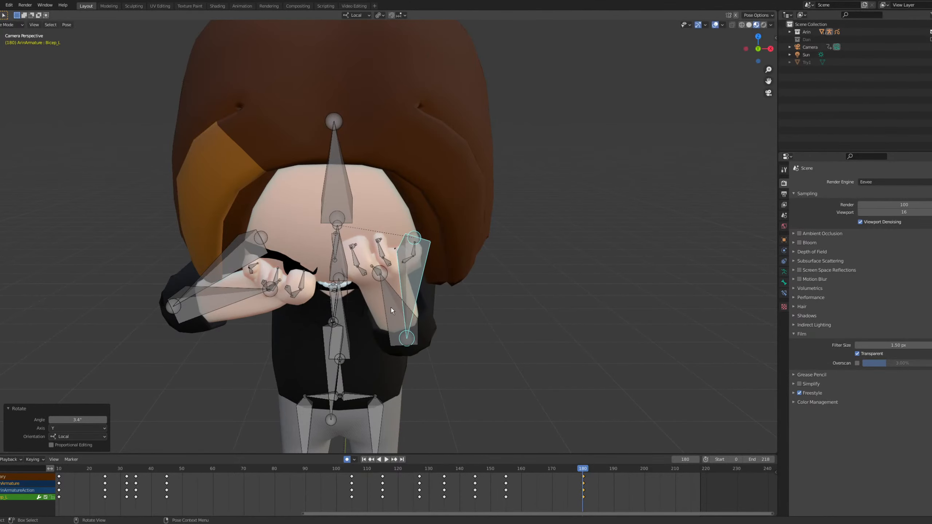
{"action": "left_click", "coordinate": [391, 307]}
{"action": "left_click", "coordinate": [434, 298]}
{"action": "key", "text": "r"}
{"action": "key", "text": "x"}
{"action": "key", "text": "x"}
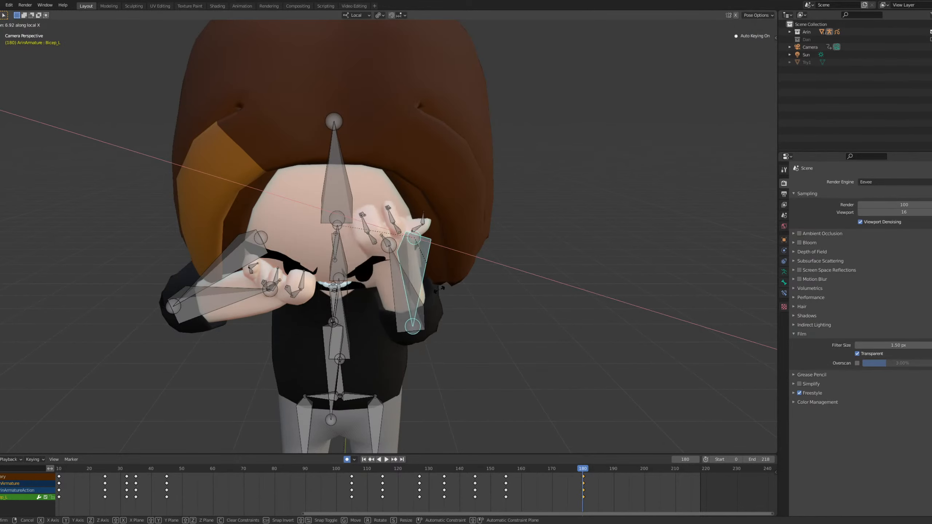
{"action": "left_click", "coordinate": [435, 346]}
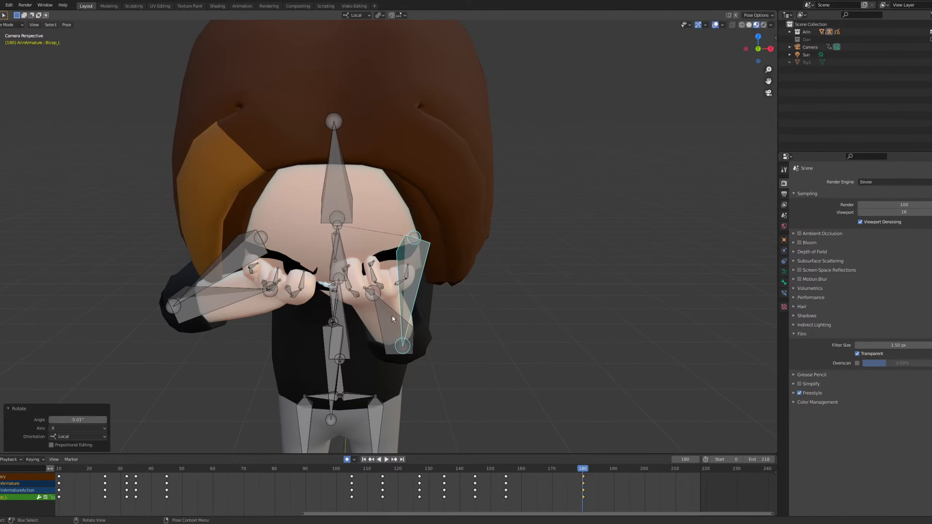
Rotate the left forearm bone 3.89° around local X.
{"action": "left_click", "coordinate": [392, 316]}
{"action": "key", "text": "r"}
{"action": "key", "text": "x"}
{"action": "right_click", "coordinate": [423, 294]}
{"action": "key", "text": "r"}
{"action": "key", "text": "x"}
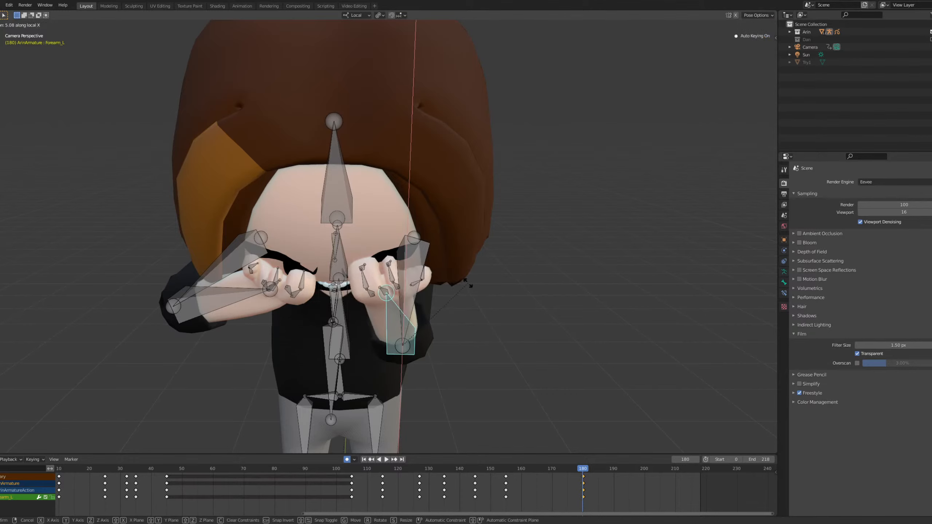
{"action": "left_click", "coordinate": [467, 286]}
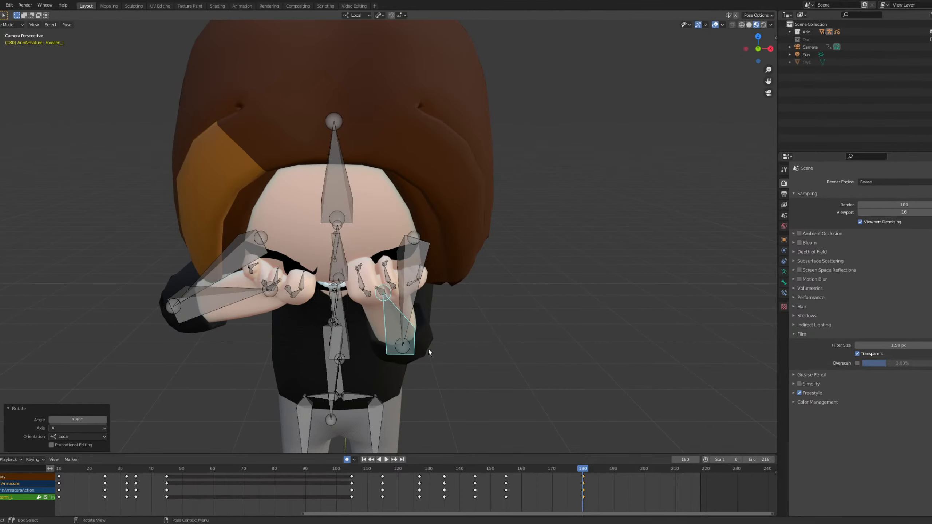
{"action": "key", "text": "r"}
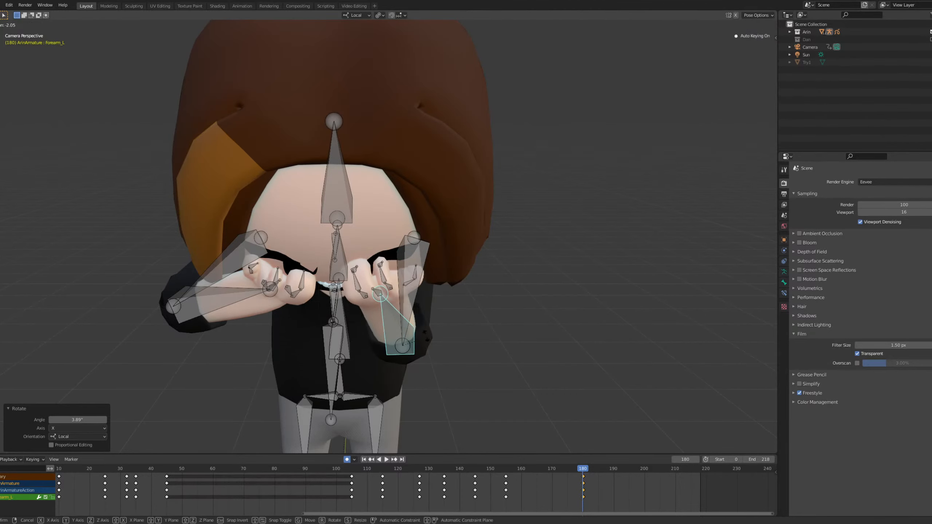
{"action": "key", "text": "y"}
{"action": "right_click", "coordinate": [420, 324]}
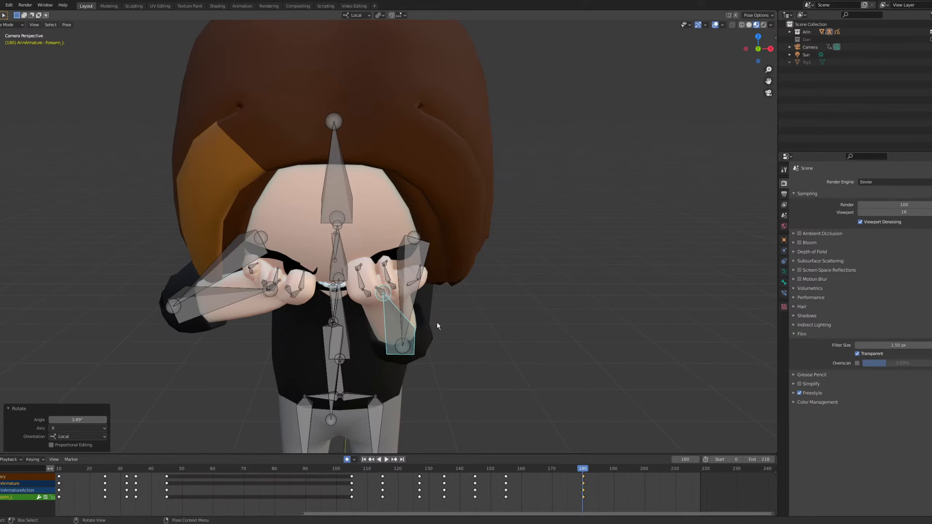
Rotate the left upper arm bone 3.63° around local Z and -3.74° around local X in the camera view.
{"action": "middle_click_drag", "start_coordinate": [401, 287], "coordinate": [389, 145]}
{"action": "scroll", "coordinate": [301, 309], "scroll_direction": "up", "scroll_amount": 4}
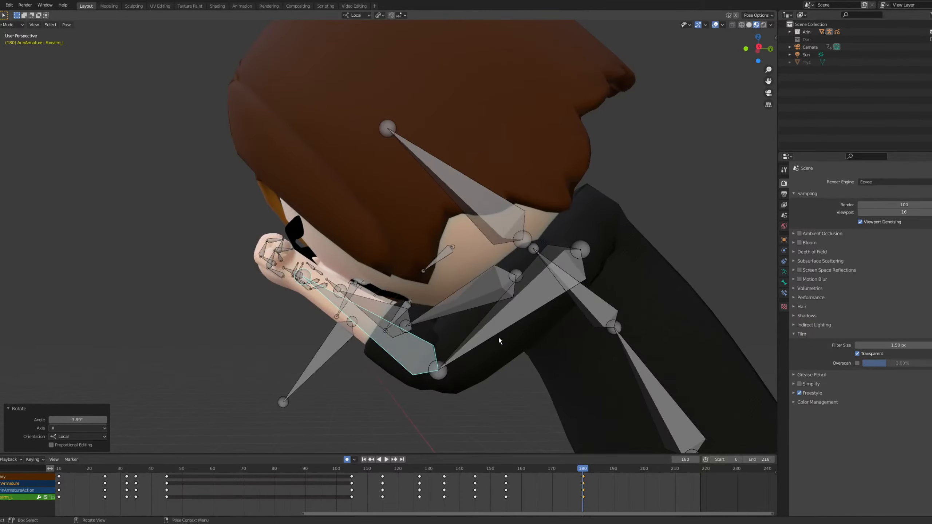
{"action": "left_click", "coordinate": [602, 324]}
{"action": "key", "text": "KP_0"}
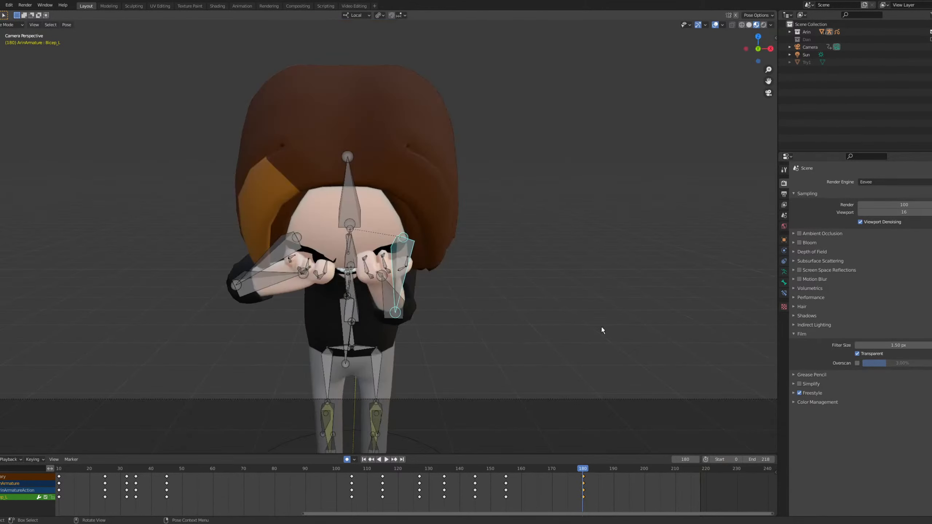
{"action": "scroll", "coordinate": [420, 250], "scroll_direction": "up", "scroll_amount": 6}
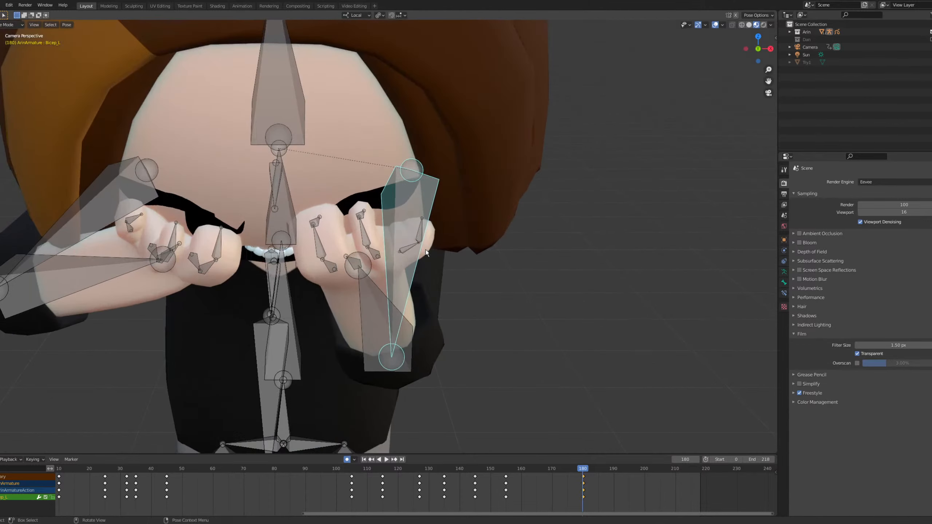
{"action": "key", "text": "g"}
{"action": "key", "text": "x"}
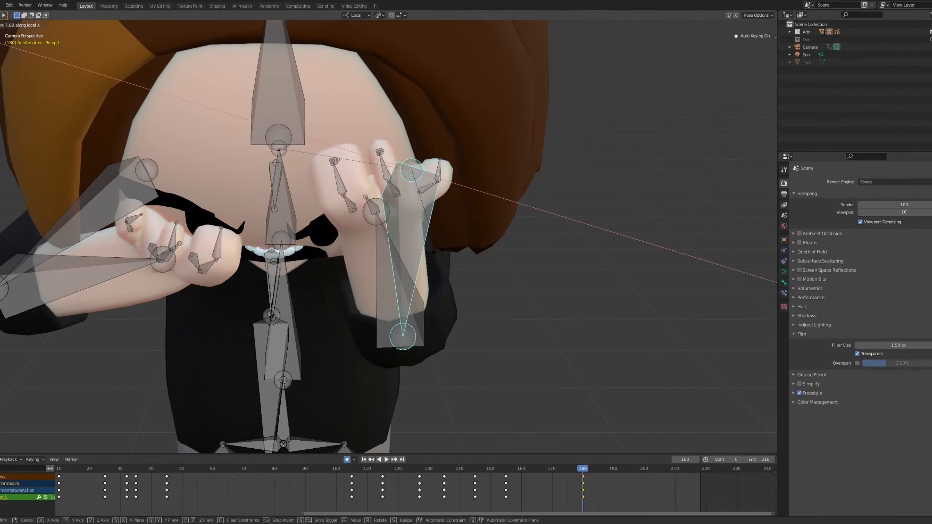
{"action": "key", "text": "z"}
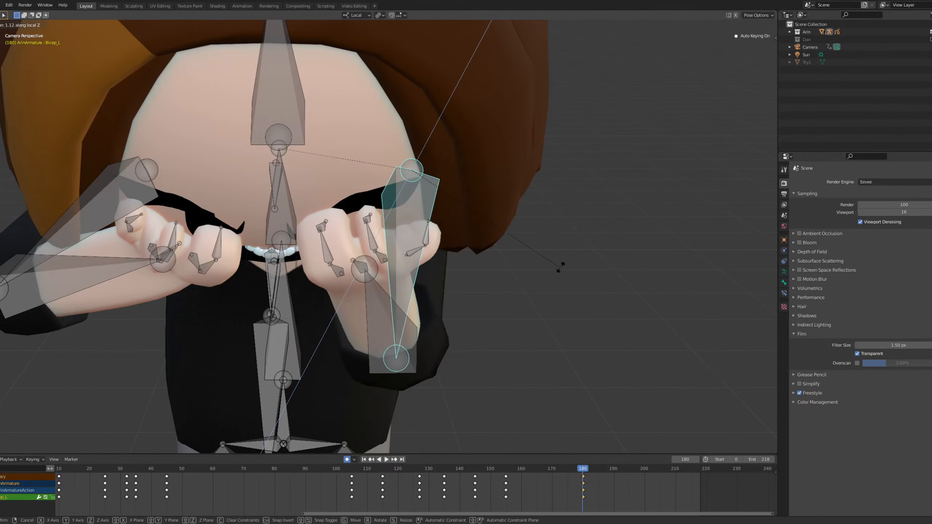
{"action": "left_click", "coordinate": [570, 265]}
{"action": "key", "text": "r"}
{"action": "key", "text": "x"}
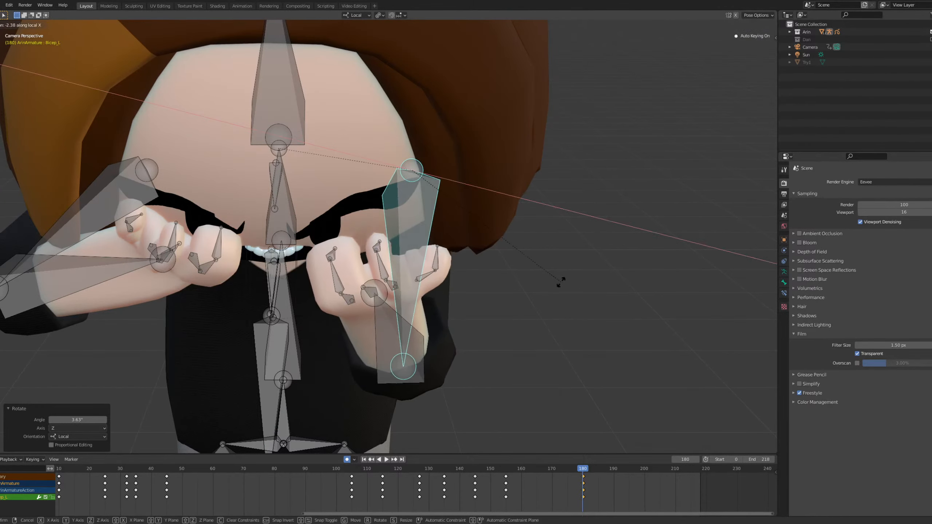
{"action": "left_click", "coordinate": [559, 287]}
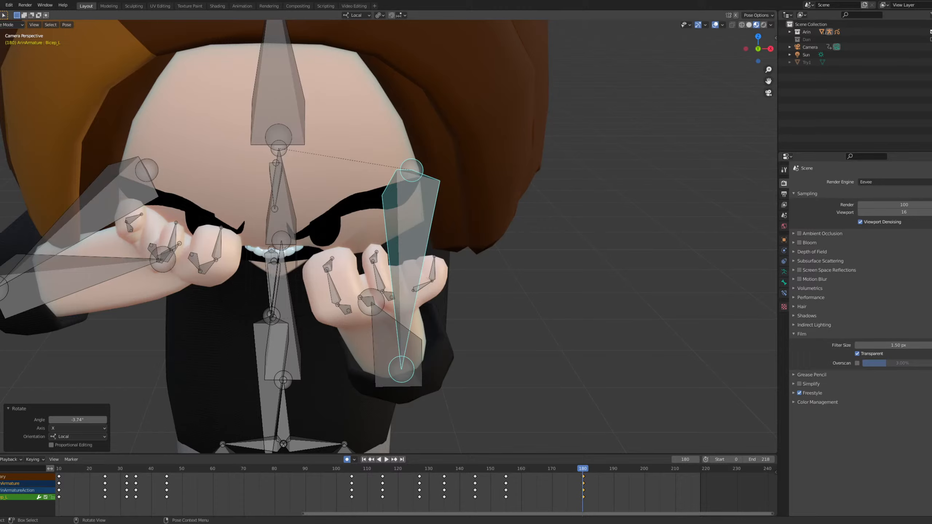
Rotate the left upper arm bone 7.43° freely in the plane of the camera view.
{"action": "left_click", "coordinate": [435, 240]}
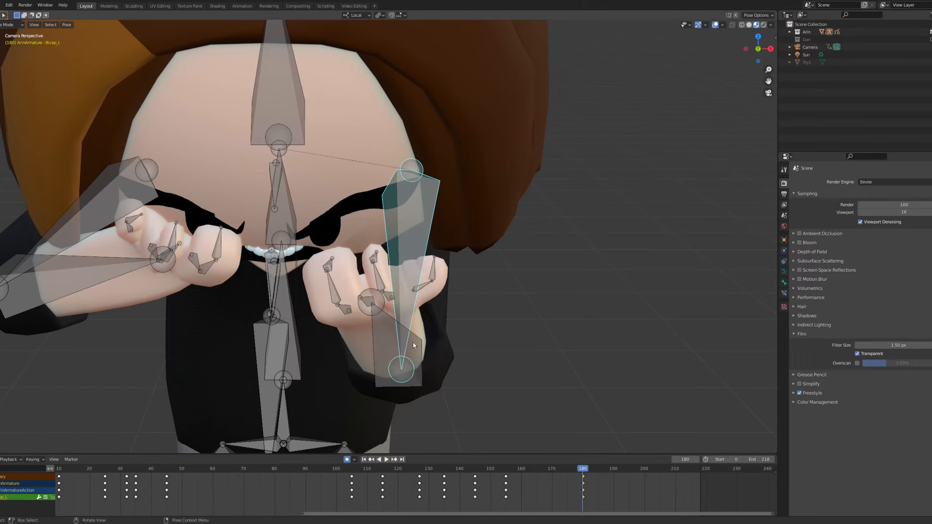
{"action": "key", "text": "r"}
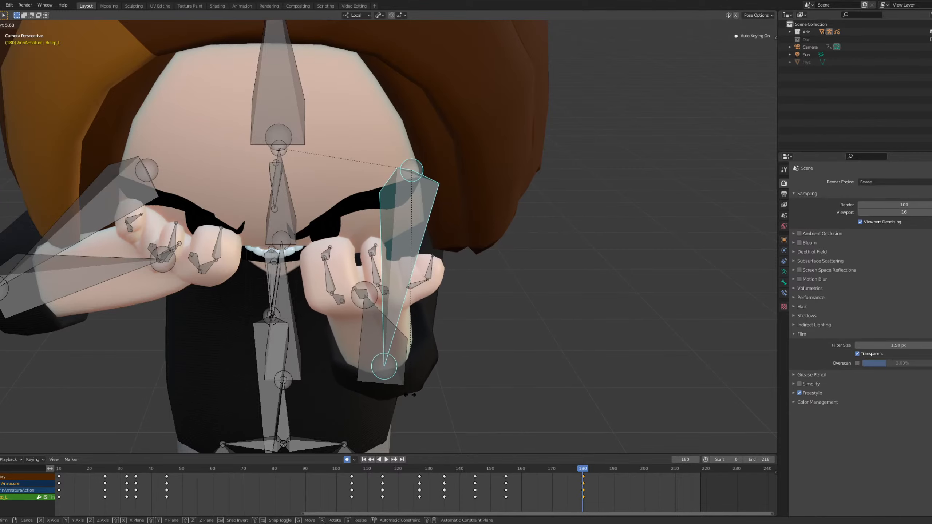
{"action": "left_click", "coordinate": [414, 374]}
{"action": "middle_click_drag", "start_coordinate": [414, 374], "coordinate": [328, 294]}
{"action": "key", "text": "grave"}
{"action": "left_click", "coordinate": [311, 385]}
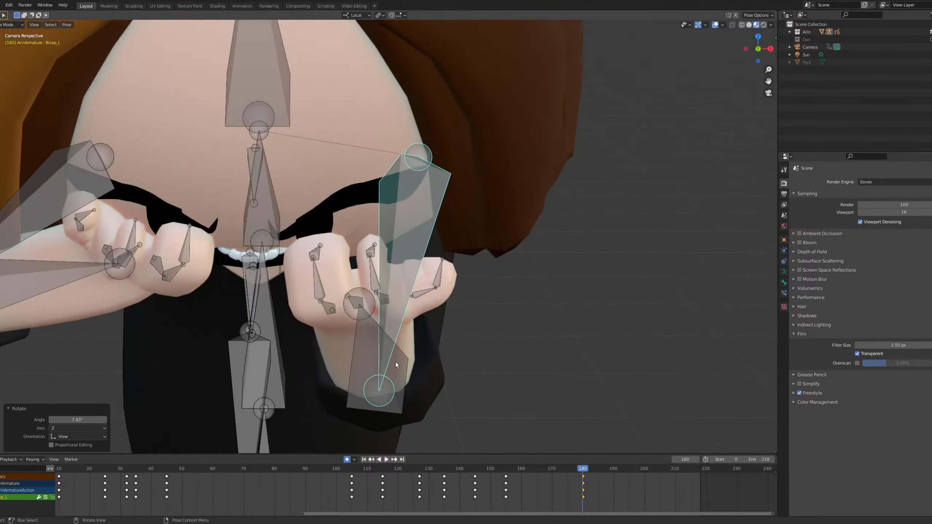
{"action": "middle_click_drag", "start_coordinate": [395, 362], "coordinate": [401, 323], "text": "shift"}
{"action": "left_click_drag", "start_coordinate": [401, 323], "coordinate": [411, 313], "text": "shift"}
{"action": "key", "text": "r"}
{"action": "key", "text": "y"}
{"action": "right_click", "coordinate": [521, 263]}
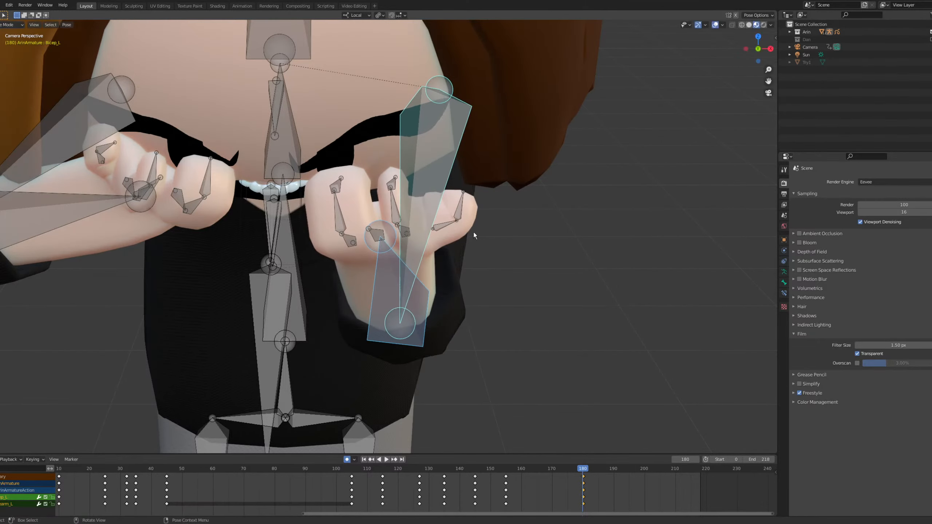
Rotate only the left forearm bone -7° around local Z to bring the left fist up beside the mouth.
{"action": "left_click", "coordinate": [388, 305]}
{"action": "key", "text": "r"}
{"action": "key", "text": "z"}
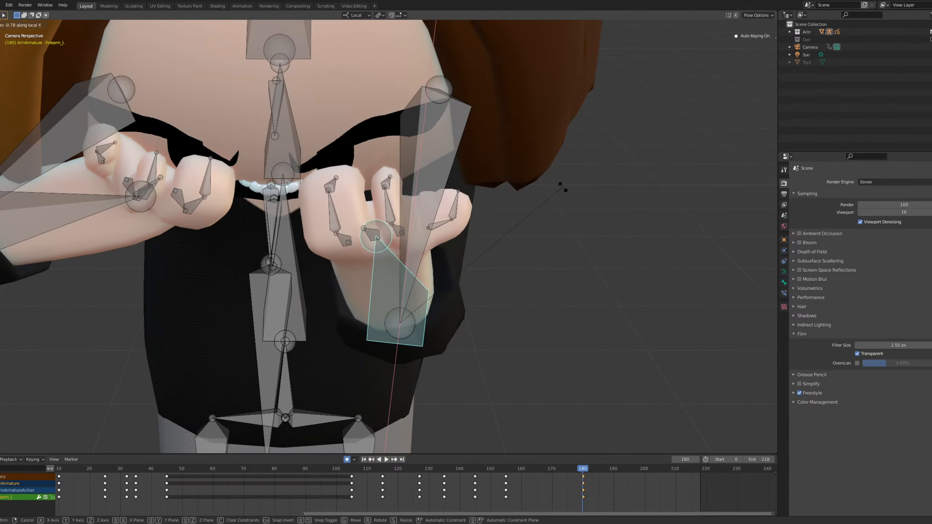
{"action": "left_click", "coordinate": [515, 123]}
{"action": "key", "text": "r"}
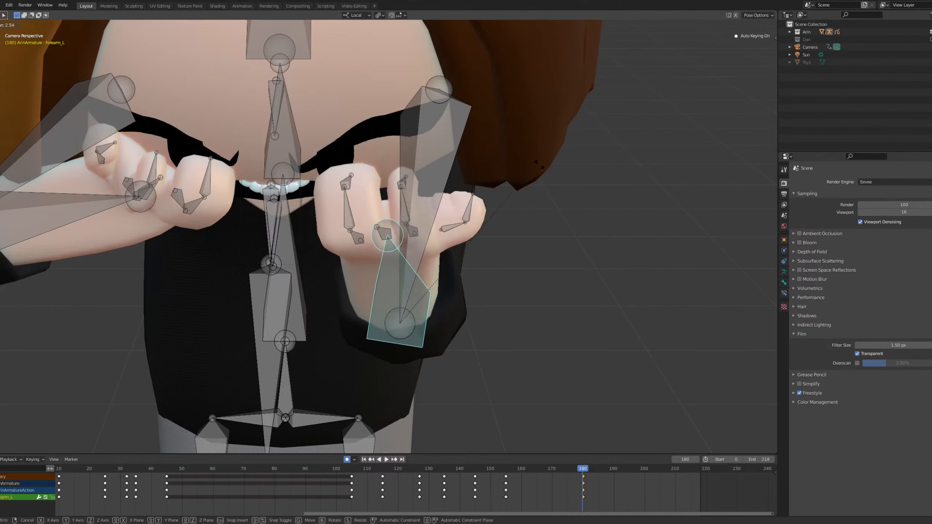
{"action": "key", "text": "z"}
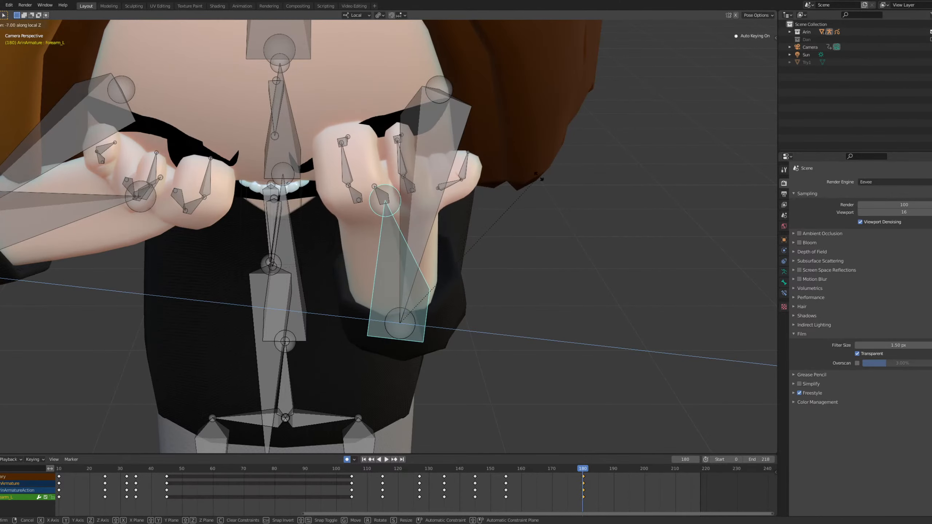
{"action": "left_click", "coordinate": [538, 186]}
{"action": "middle_click_drag", "start_coordinate": [441, 185], "coordinate": [334, 213]}
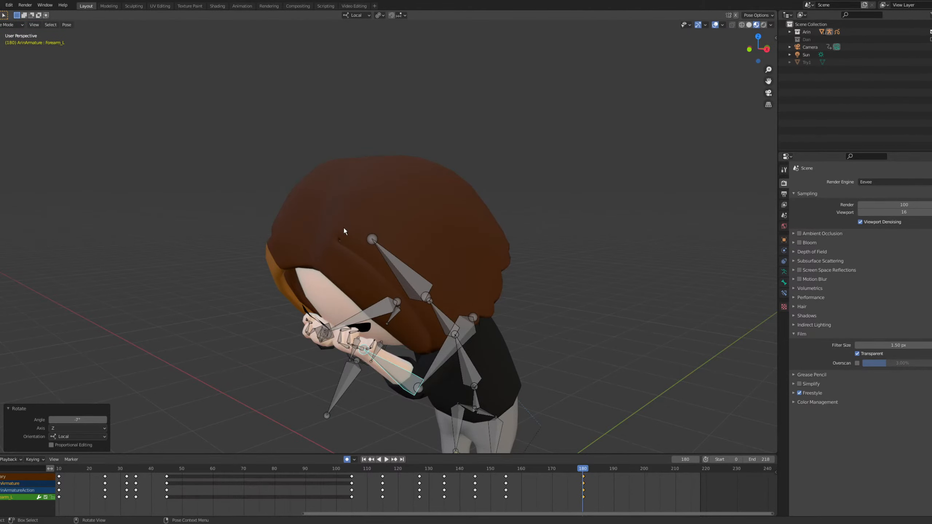
{"action": "key", "text": "KP_0"}
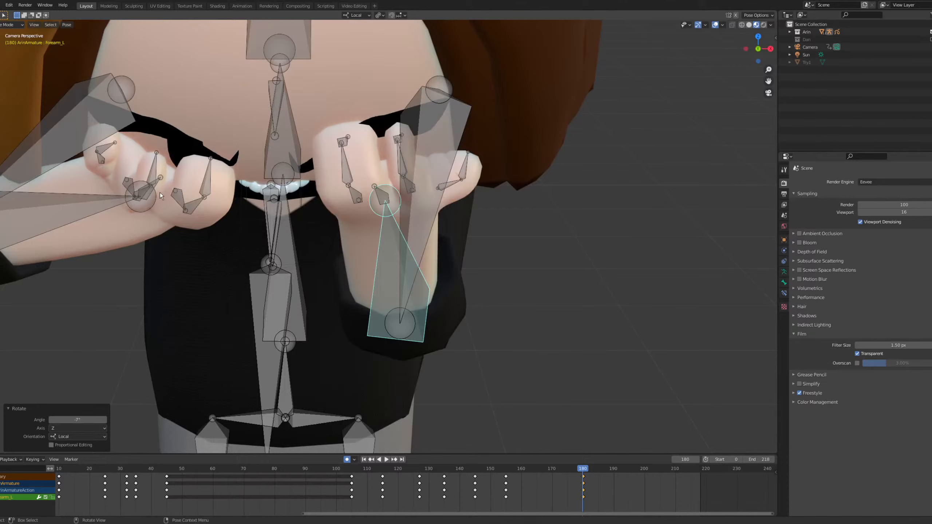
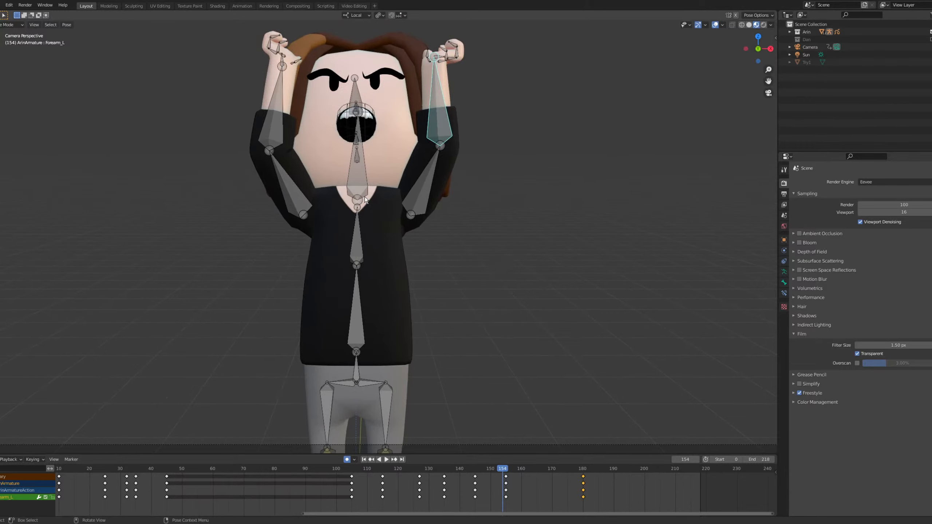
Compare the poses at frames 155 and 180 and play back the motion between them to examine the arms.
{"action": "middle_click_drag", "start_coordinate": [348, 230], "coordinate": [332, 261], "text": "shift"}
{"action": "scroll", "coordinate": [332, 261], "scroll_direction": "up", "scroll_amount": 1}
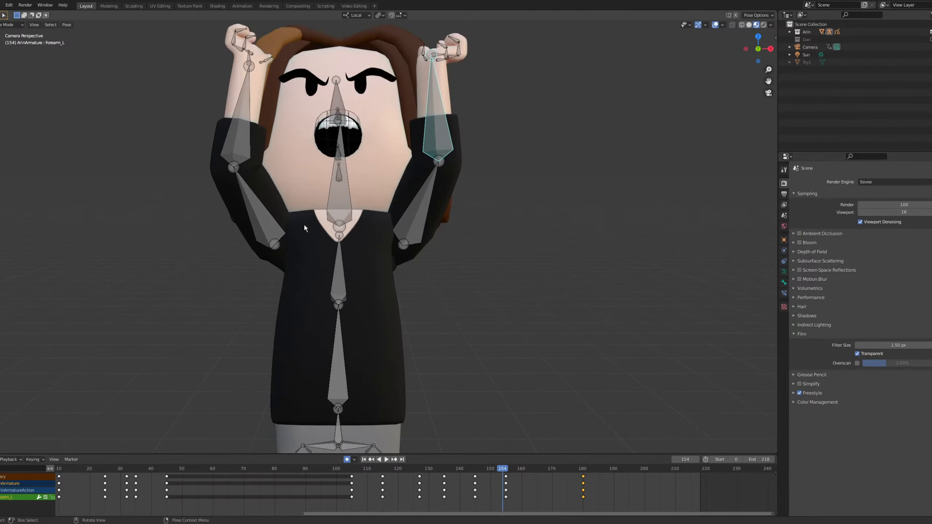
{"action": "middle_click_drag", "start_coordinate": [332, 193], "coordinate": [378, 216], "text": "shift"}
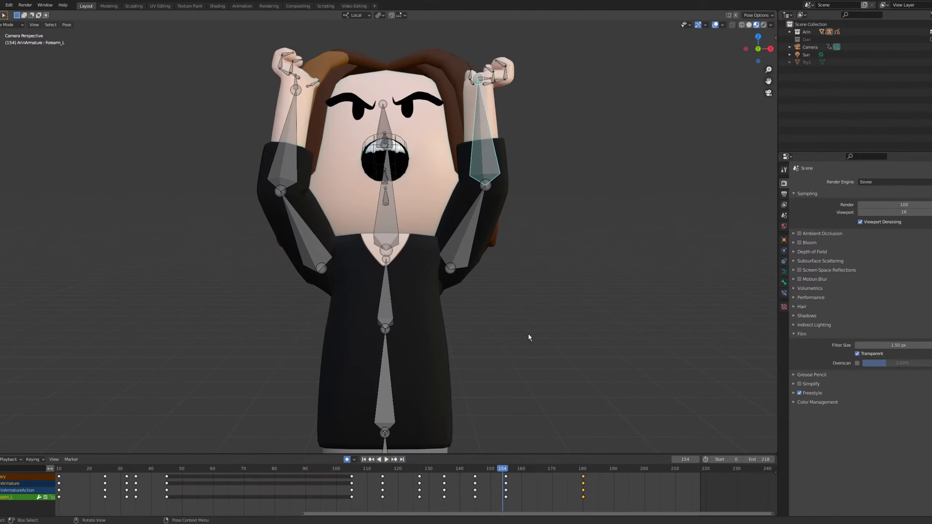
{"action": "left_click", "coordinate": [507, 470]}
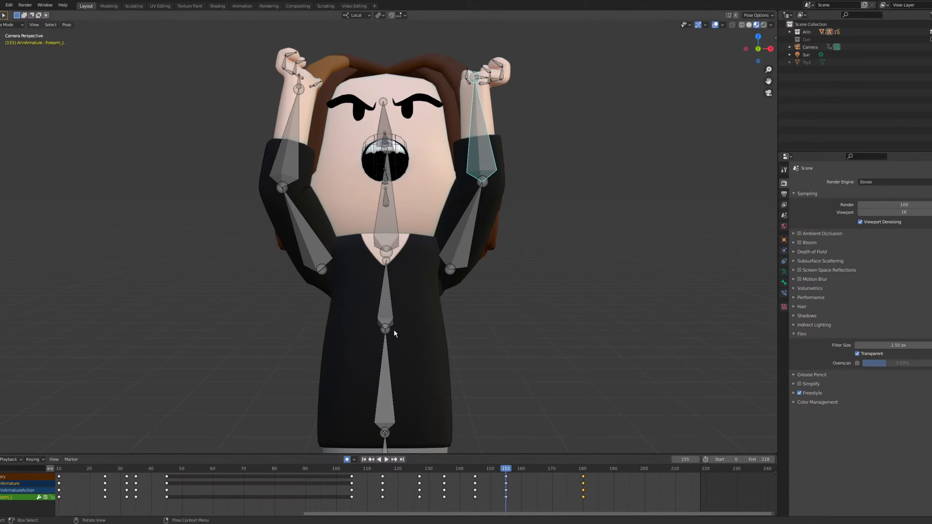
{"action": "left_click", "coordinate": [581, 470]}
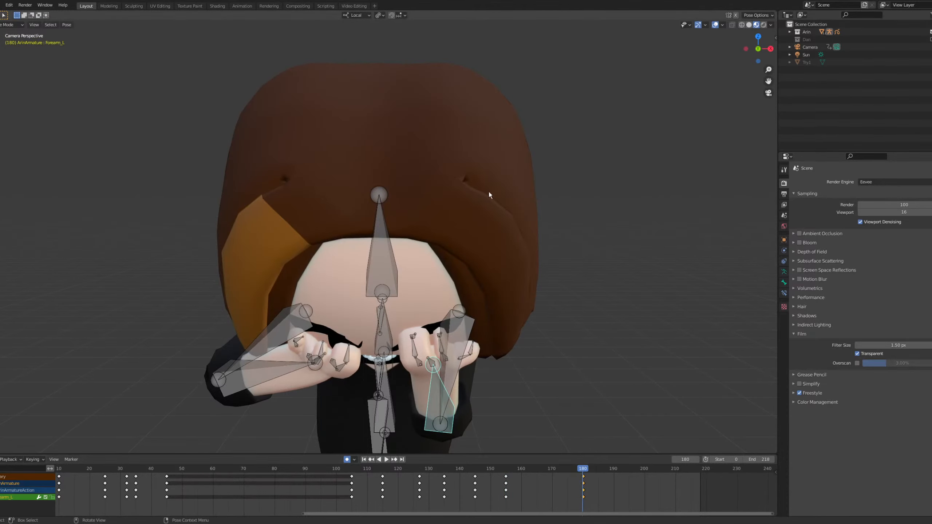
{"action": "scroll", "coordinate": [450, 267], "scroll_direction": "down", "scroll_amount": 1}
{"action": "middle_click_drag", "start_coordinate": [407, 280], "coordinate": [378, 217], "text": "shift"}
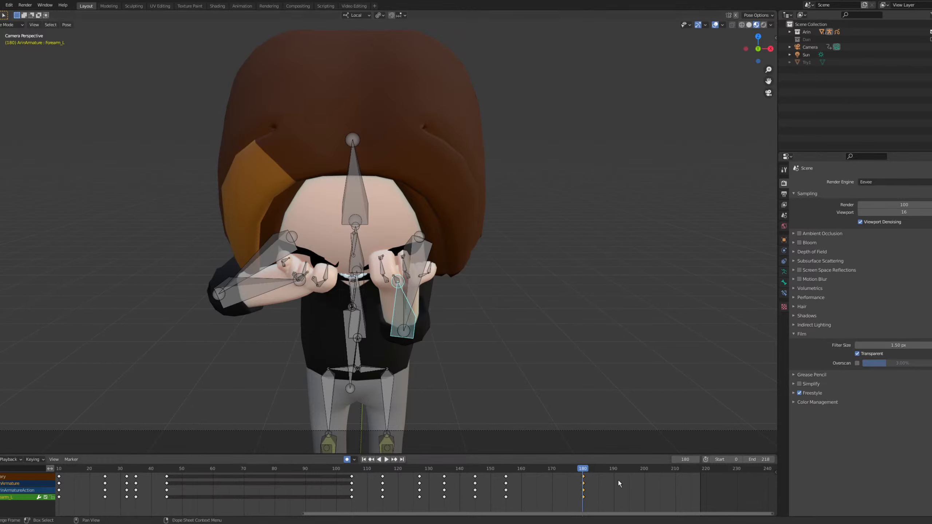
{"action": "key", "text": "space"}
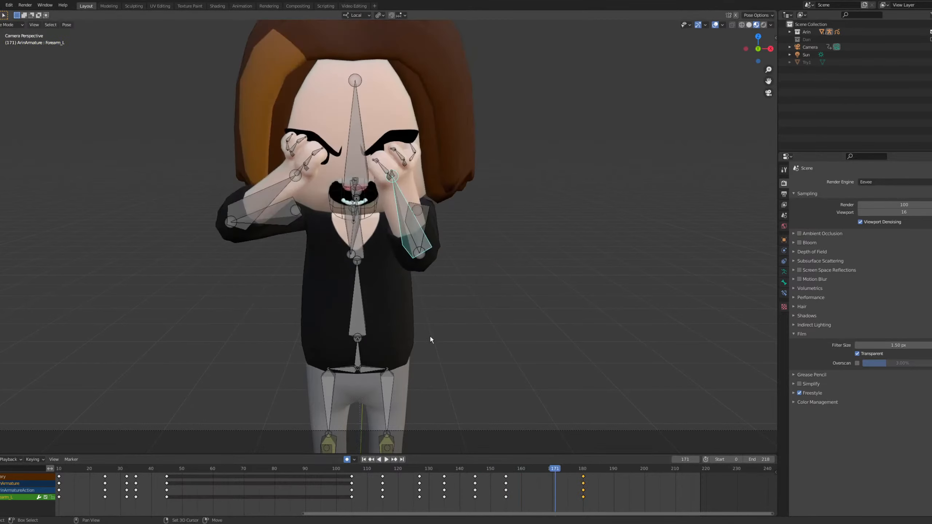
{"action": "key", "text": "space"}
{"action": "mouse_move", "coordinate": [579, 470]}
{"action": "left_mouse_down"}
{"action": "mouse_move", "coordinate": [561, 469]}
{"action": "mouse_move", "coordinate": [583, 479]}
{"action": "left_mouse_up"}
Rotate the right upper arm bone 40.8° around local Y and 38.4° around local Z at frame 180.
{"action": "scroll", "coordinate": [272, 323], "scroll_direction": "up", "scroll_amount": 4}
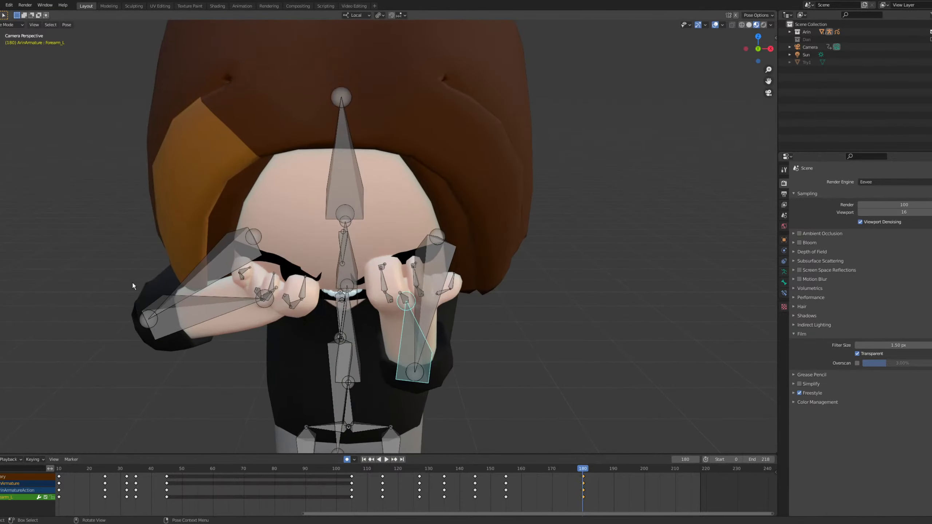
{"action": "left_click_drag", "start_coordinate": [161, 284], "coordinate": [180, 292]}
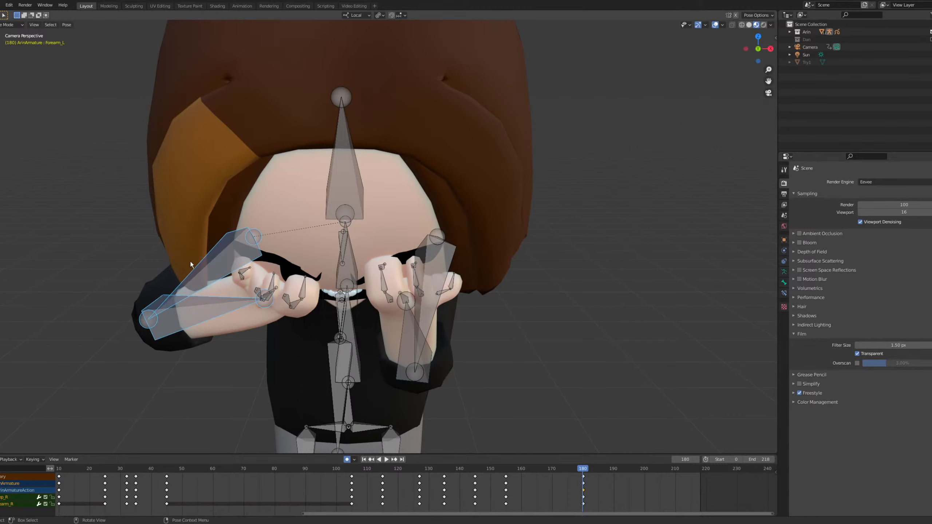
{"action": "key", "text": "r"}
{"action": "key", "text": "x"}
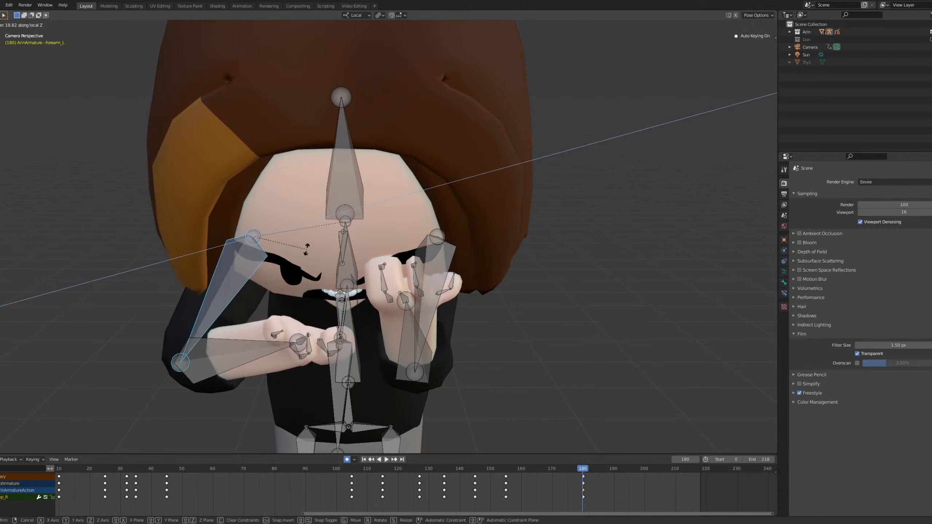
{"action": "right_click", "coordinate": [300, 217]}
{"action": "key", "text": "r"}
{"action": "key", "text": "y"}
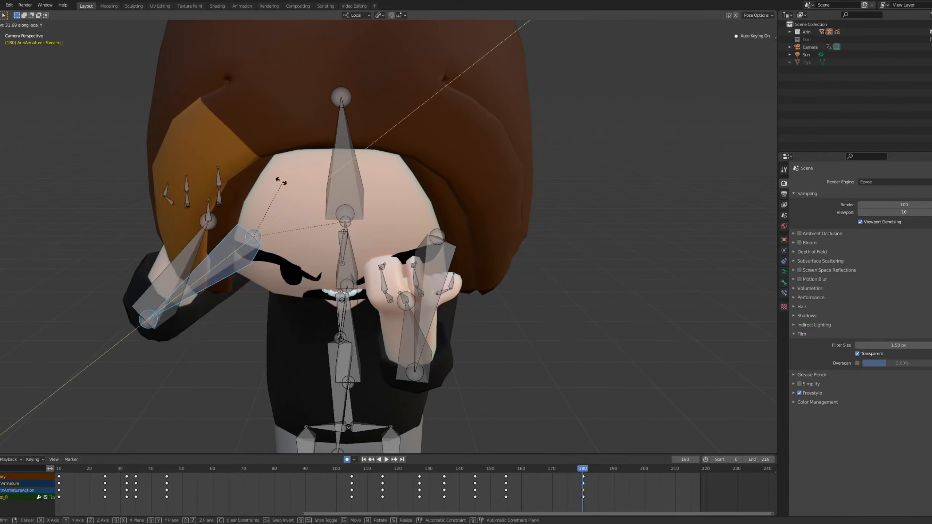
{"action": "left_click", "coordinate": [276, 171]}
{"action": "key", "text": "r"}
{"action": "key", "text": "z"}
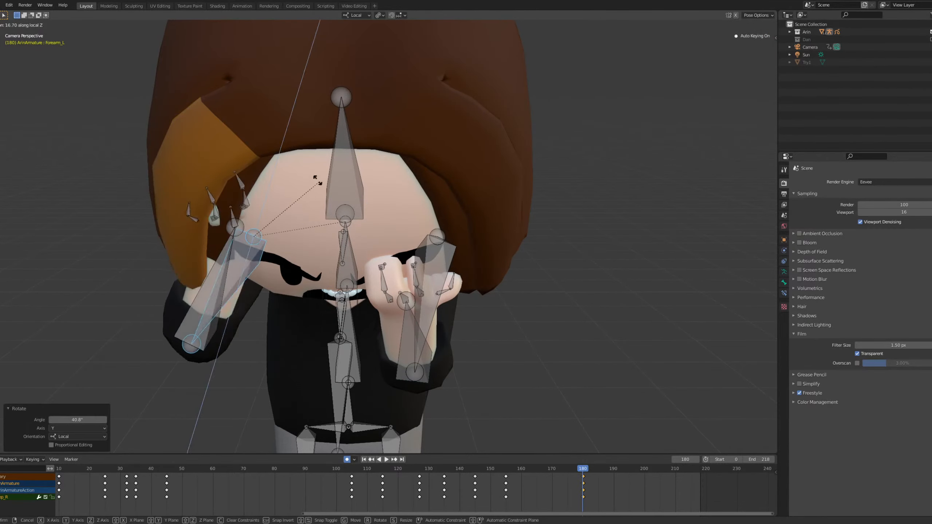
{"action": "left_click", "coordinate": [295, 161]}
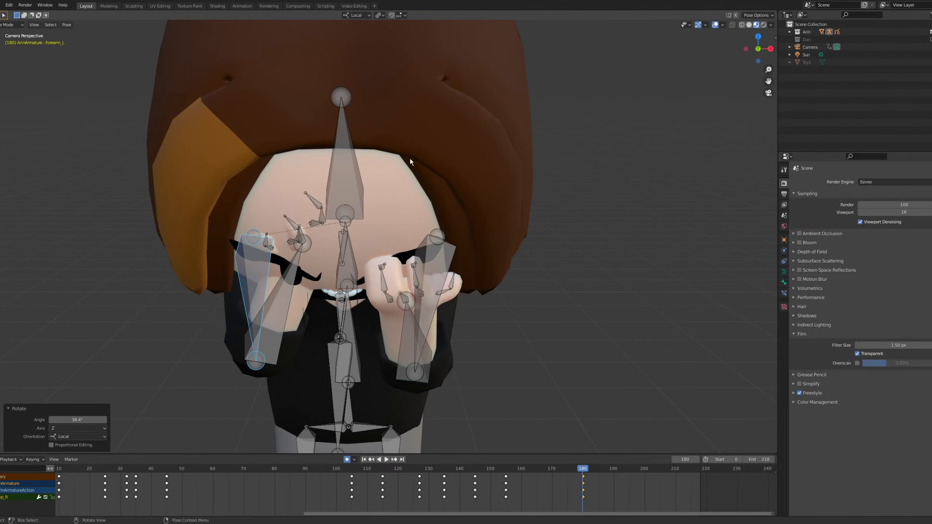
Rotate the right upper arm bone -10.9° around local X and -8.23° around local Z to place the fist beside the face.
{"action": "key", "text": "r"}
{"action": "key", "text": "x"}
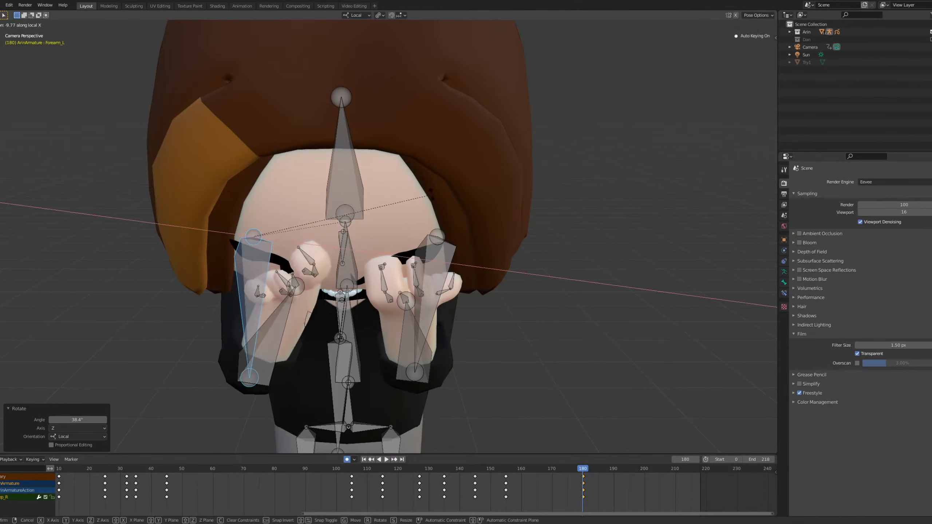
{"action": "key", "text": "z"}
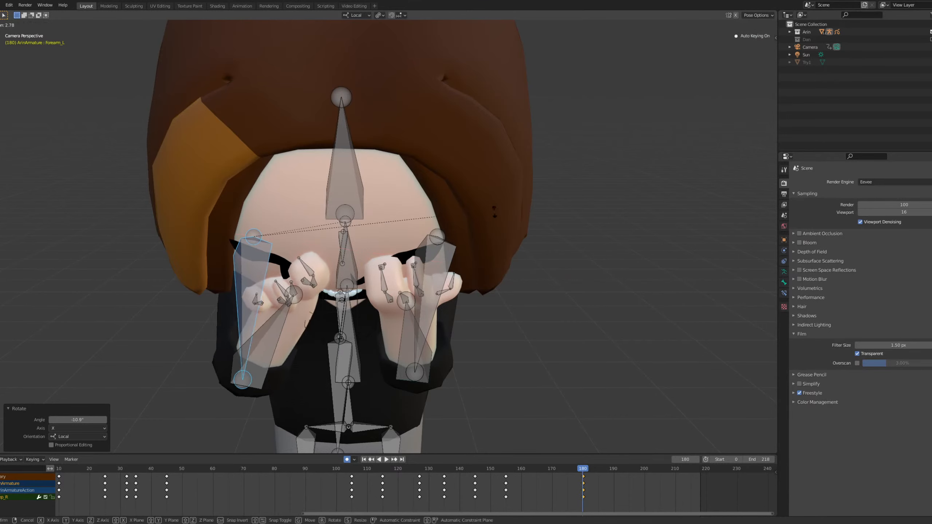
{"action": "left_click", "coordinate": [276, 311]}
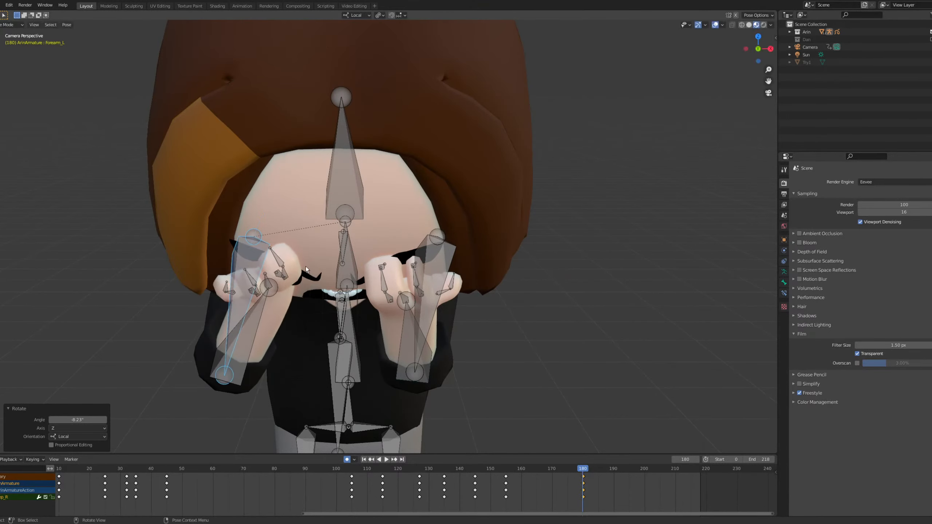
Rotate the right hand bone -26.5° around local X and -43° around local Y to turn the right fist.
{"action": "left_click", "coordinate": [300, 275]}
{"action": "key", "text": "r"}
{"action": "key", "text": "x"}
{"action": "left_click", "coordinate": [313, 295]}
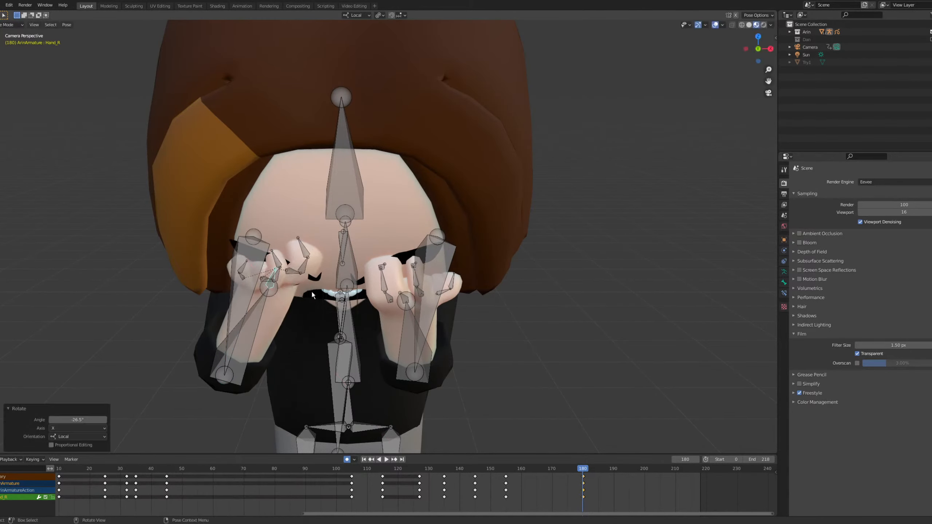
{"action": "key", "text": "z"}
{"action": "left_click", "coordinate": [344, 215]}
{"action": "key", "text": "z"}
{"action": "left_click", "coordinate": [345, 306]}
{"action": "key", "text": "r"}
{"action": "key", "text": "y"}
{"action": "left_click", "coordinate": [336, 340]}
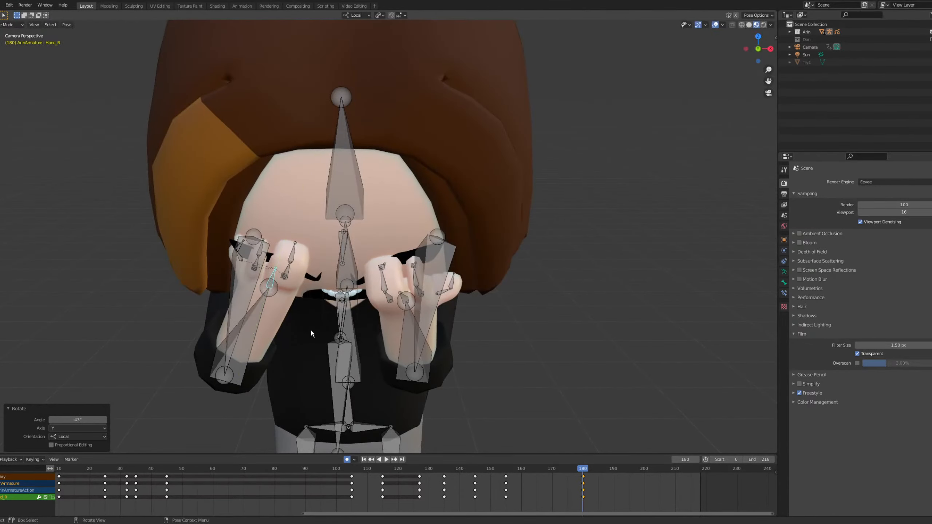
In the left orthographic view, rotate the right forearm bone 3.46° and a further 1.82° to align it with the left forearm.
{"action": "scroll", "coordinate": [311, 331], "scroll_direction": "up", "scroll_amount": 3}
{"action": "middle_click_drag", "start_coordinate": [295, 269], "coordinate": [353, 254]}
{"action": "key", "text": "grave"}
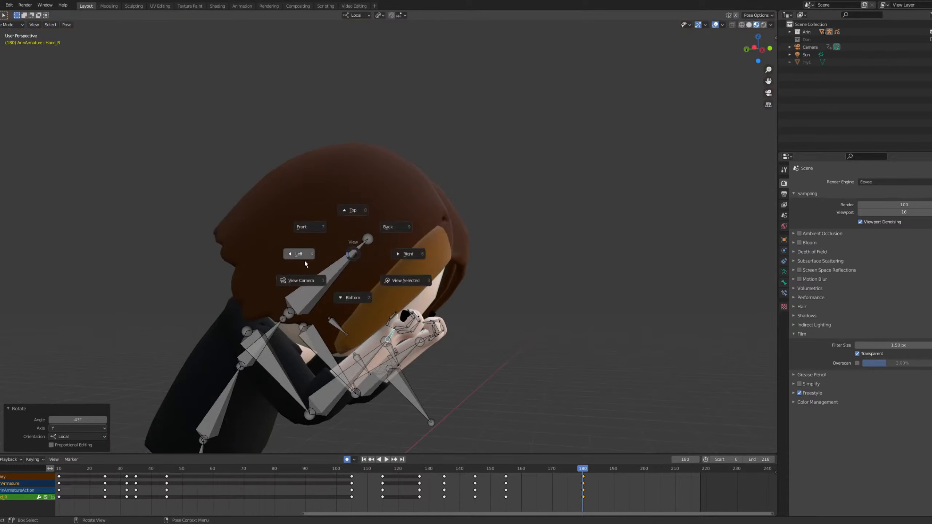
{"action": "left_click", "coordinate": [304, 261]}
{"action": "middle_click_drag", "start_coordinate": [415, 365], "coordinate": [313, 194], "text": "shift"}
{"action": "scroll", "coordinate": [310, 191], "scroll_direction": "up", "scroll_amount": 6}
{"action": "middle_click_drag", "start_coordinate": [8, 57], "coordinate": [150, 254], "text": "shift"}
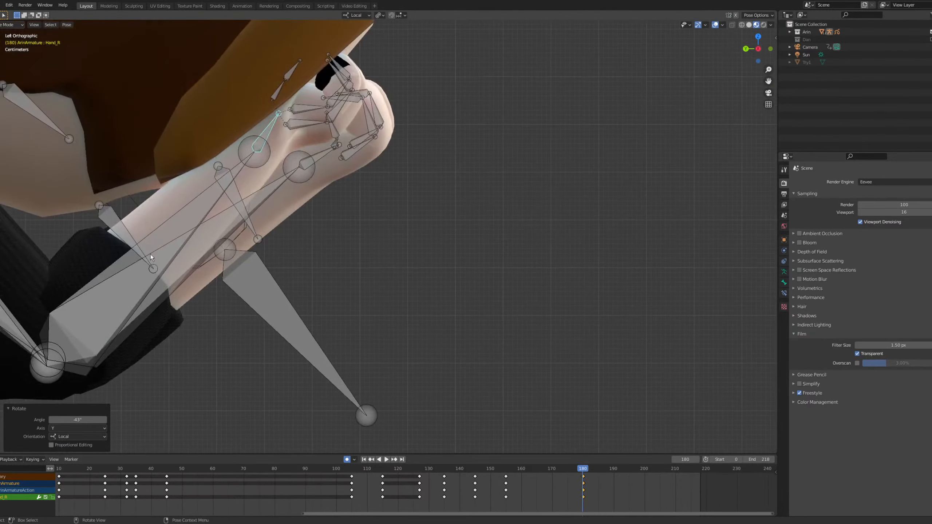
{"action": "left_click", "coordinate": [101, 319]}
{"action": "key", "text": "r"}
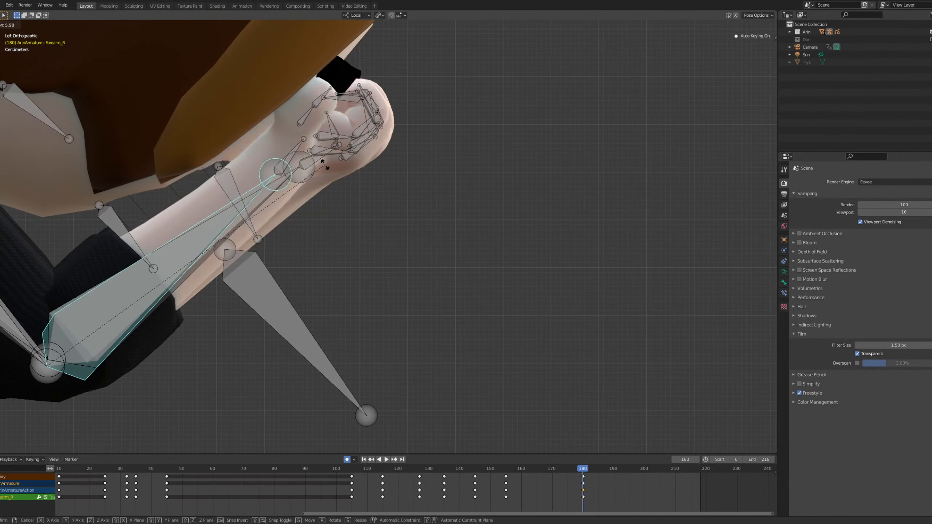
{"action": "left_click", "coordinate": [315, 156]}
{"action": "middle_click_drag", "start_coordinate": [322, 109], "coordinate": [395, 152], "text": "shift"}
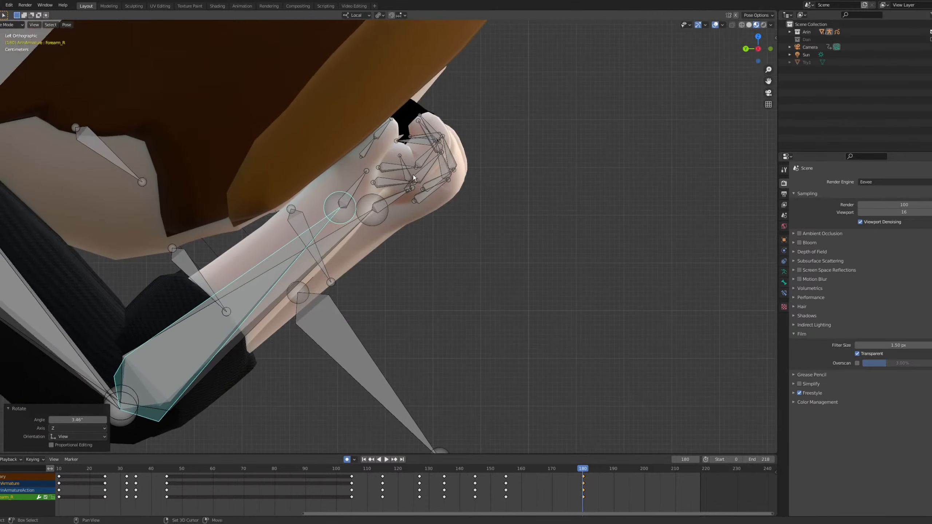
{"action": "key", "text": "r"}
{"action": "left_click", "coordinate": [467, 137]}
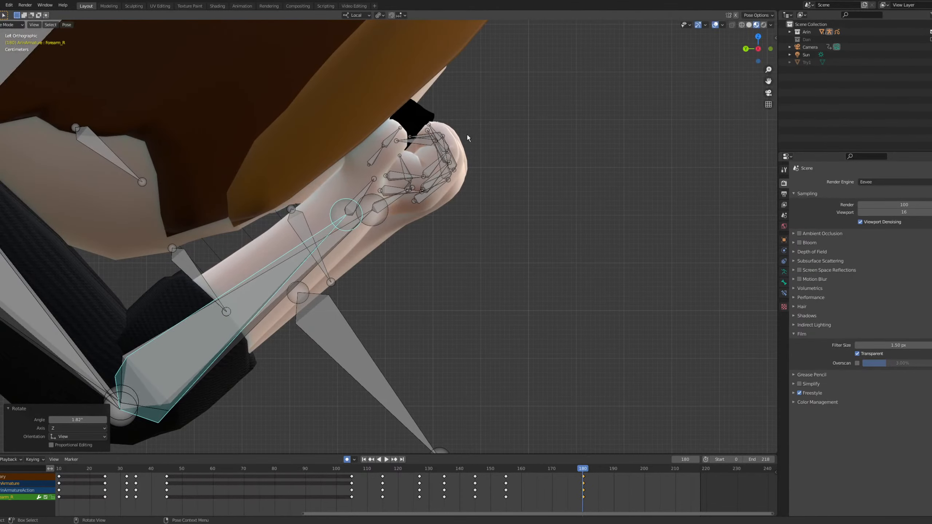
Examine the clearance between both fists and the face in the camera view and from oblique angles.
{"action": "middle_click_drag", "start_coordinate": [511, 130], "coordinate": [474, 158]}
{"action": "key", "text": "KP_0"}
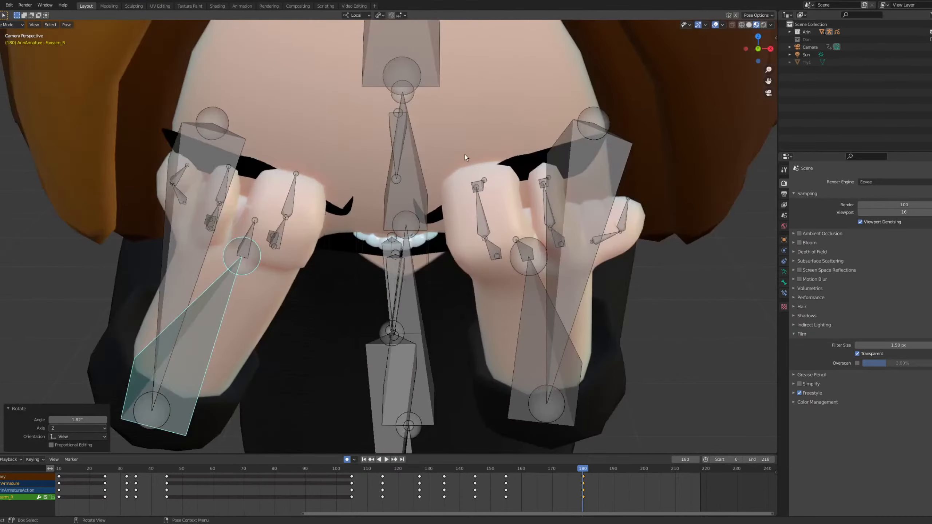
{"action": "scroll", "coordinate": [330, 275], "scroll_direction": "up", "scroll_amount": 5}
{"action": "middle_click_drag", "start_coordinate": [461, 222], "coordinate": [503, 237], "text": "shift"}
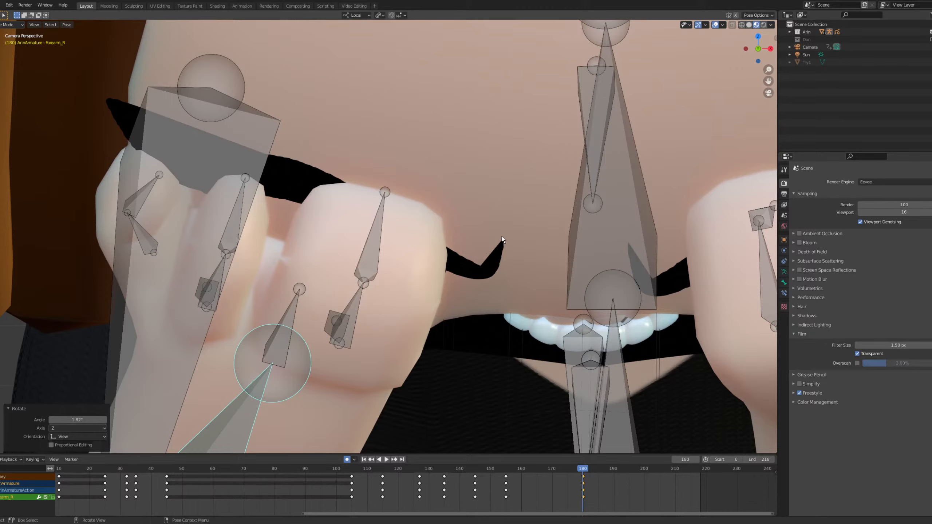
{"action": "scroll", "coordinate": [362, 229], "scroll_direction": "down", "scroll_amount": 8}
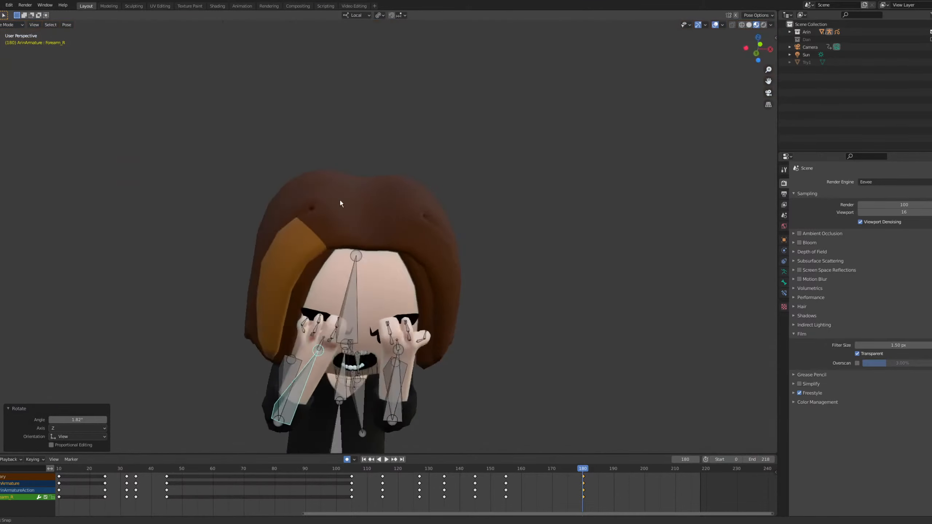
{"action": "middle_click_drag", "start_coordinate": [339, 199], "coordinate": [418, 205]}
{"action": "scroll", "coordinate": [447, 270], "scroll_direction": "up", "scroll_amount": 3}
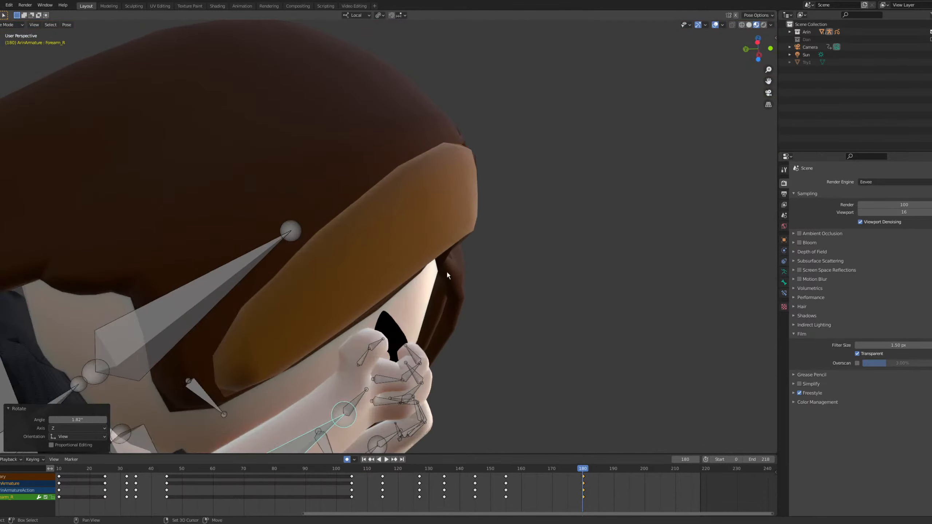
{"action": "middle_click_drag", "start_coordinate": [446, 271], "coordinate": [317, 319]}
{"action": "scroll", "coordinate": [325, 200], "scroll_direction": "down", "scroll_amount": 4}
{"action": "key", "text": "KP_0"}
{"action": "scroll", "coordinate": [388, 253], "scroll_direction": "down", "scroll_amount": 4}
Move the hip bone about -0.333 m along local Y at frame 180 so the character's knees bend.
{"action": "left_click", "coordinate": [338, 363]}
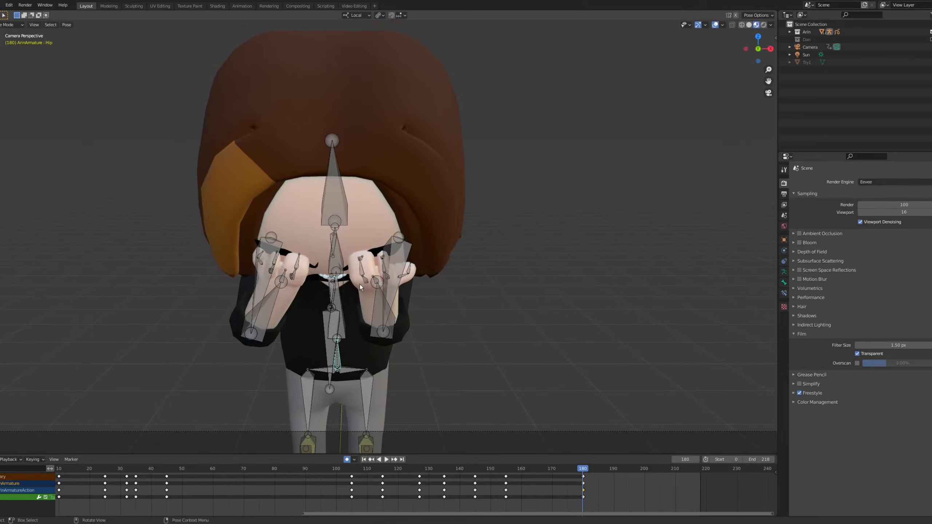
{"action": "middle_click_drag", "start_coordinate": [360, 284], "coordinate": [379, 227], "text": "shift"}
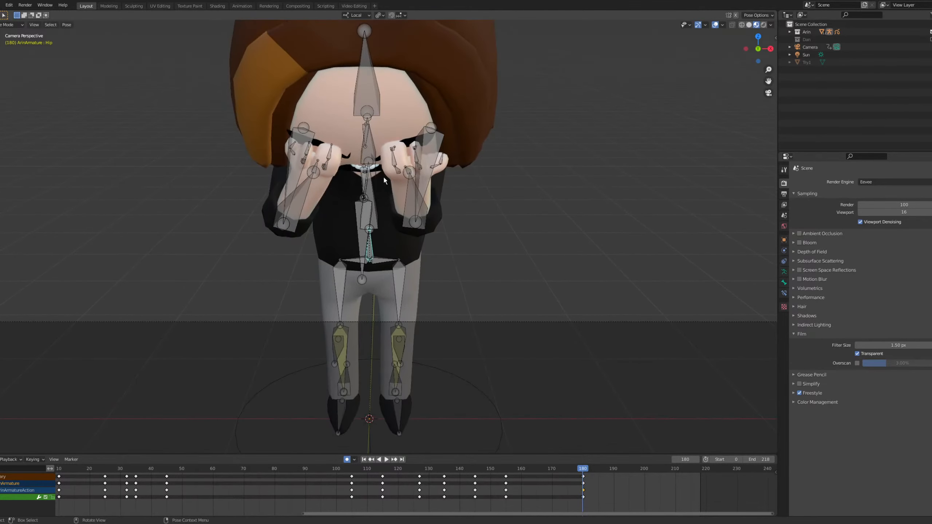
{"action": "key", "text": "g"}
{"action": "key", "text": "y"}
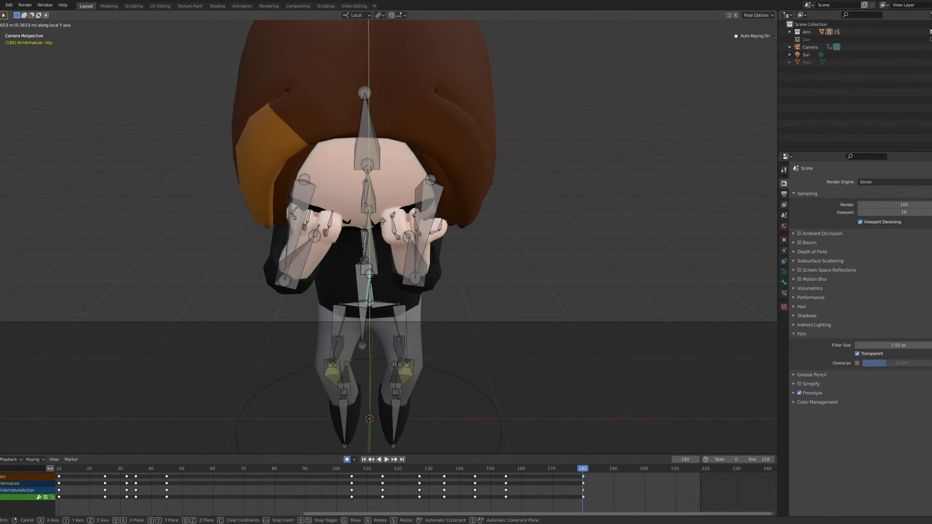
{"action": "left_click", "coordinate": [390, 204]}
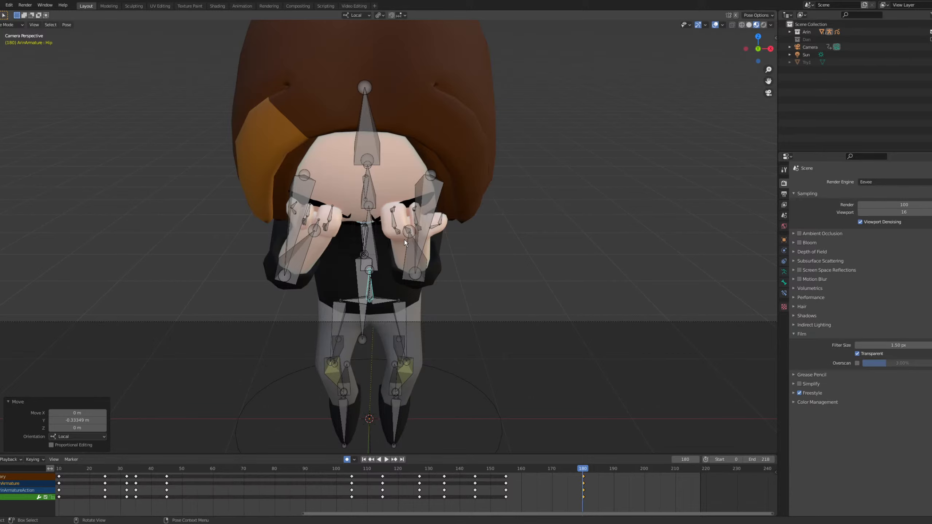
Play the animation from frame 0 in the full camera view to review the bending-forward motion.
{"action": "key", "text": "space"}
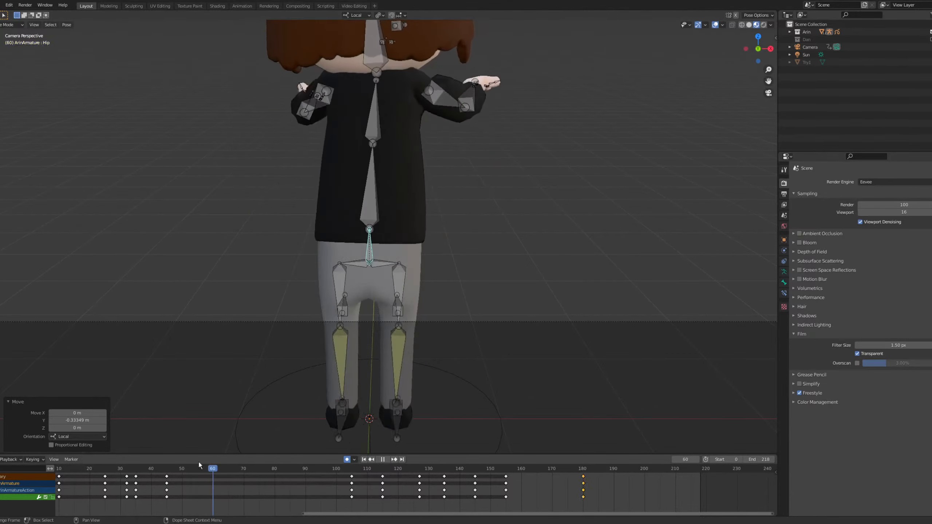
{"action": "key", "text": "Escape"}
{"action": "scroll", "coordinate": [431, 257], "scroll_direction": "down", "scroll_amount": 5}
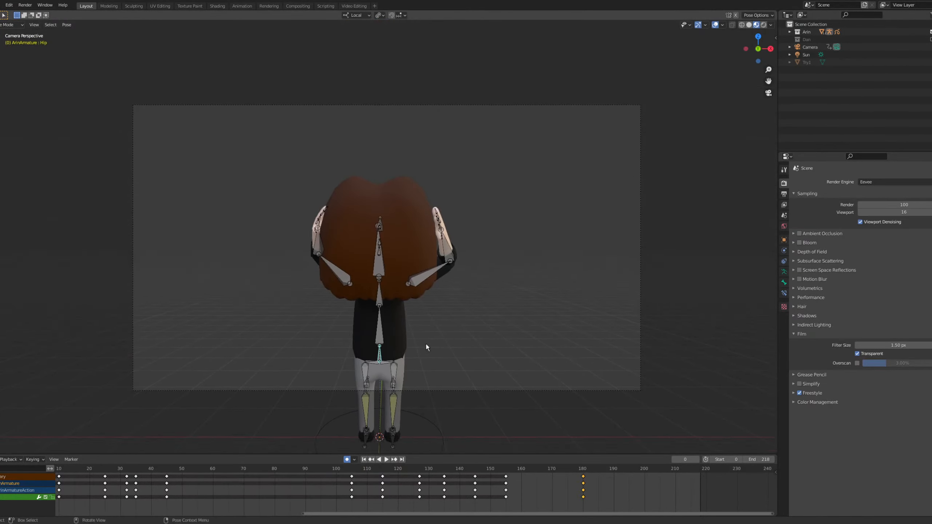
{"action": "key", "text": "space"}
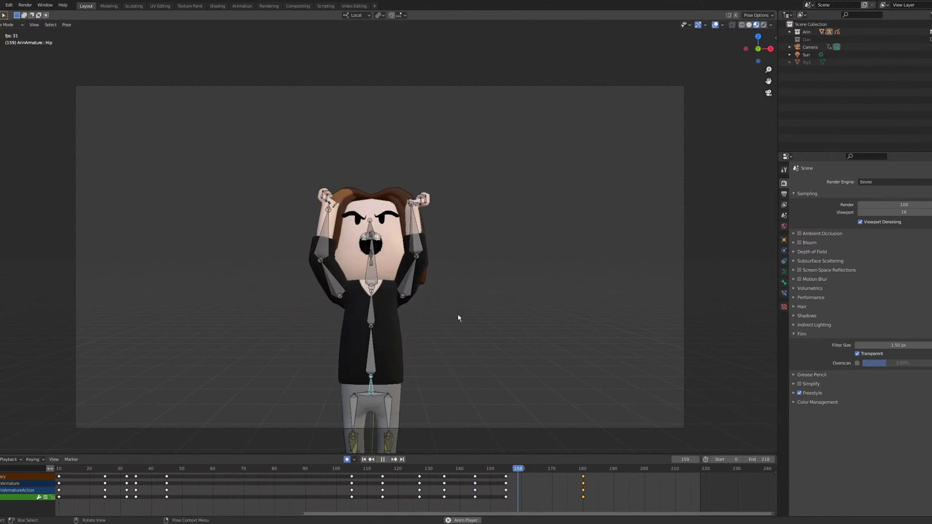
{"action": "key", "text": "space"}
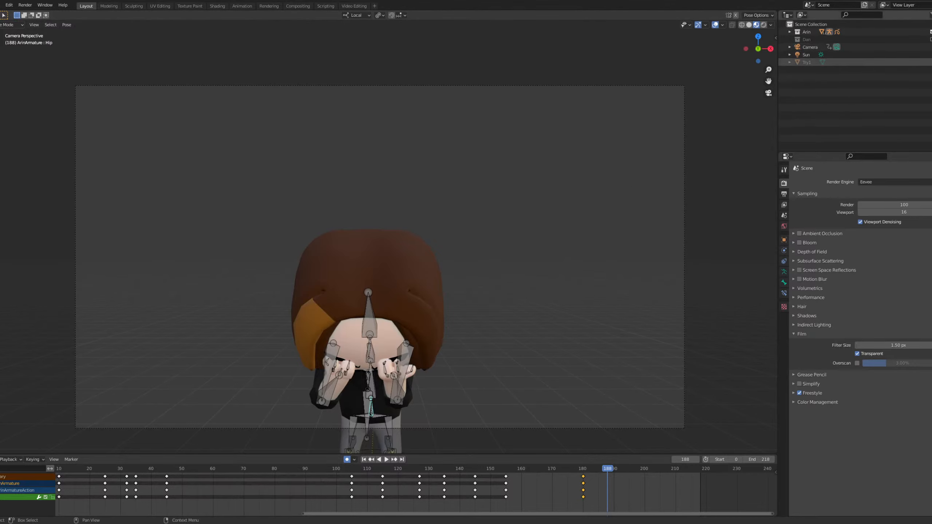
Unhide the Try1 object in the viewport.
{"action": "left_click", "coordinate": [931, 62]}
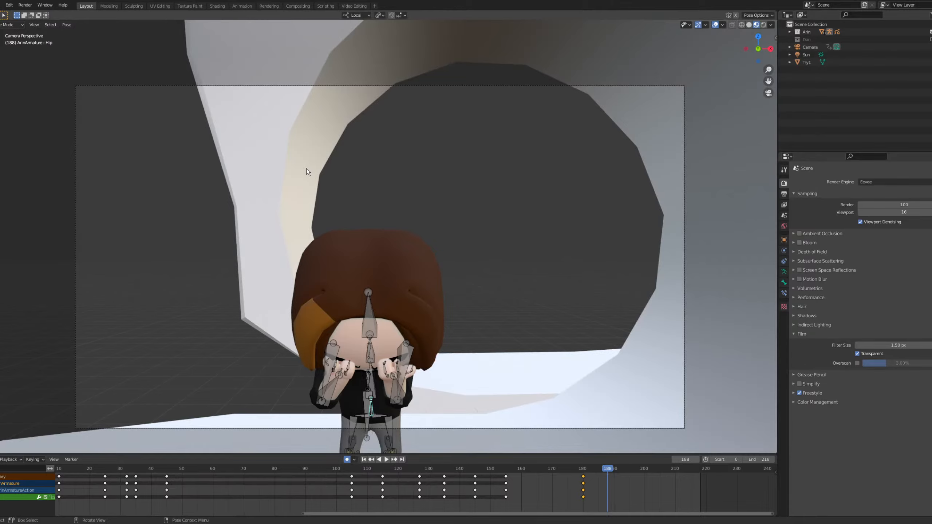
Check the character's placement against the Try1 object from outside, hide Try1 in the viewport, and return to the camera view.
{"action": "middle_click_drag", "start_coordinate": [307, 172], "coordinate": [440, 305]}
{"action": "middle_click_drag", "start_coordinate": [283, 127], "coordinate": [397, 244]}
{"action": "scroll", "coordinate": [348, 237], "scroll_direction": "down", "scroll_amount": 4}
{"action": "left_click", "coordinate": [355, 244]}
{"action": "scroll", "coordinate": [396, 244], "scroll_direction": "down", "scroll_amount": 1}
{"action": "middle_click_drag", "start_coordinate": [334, 128], "coordinate": [308, 92]}
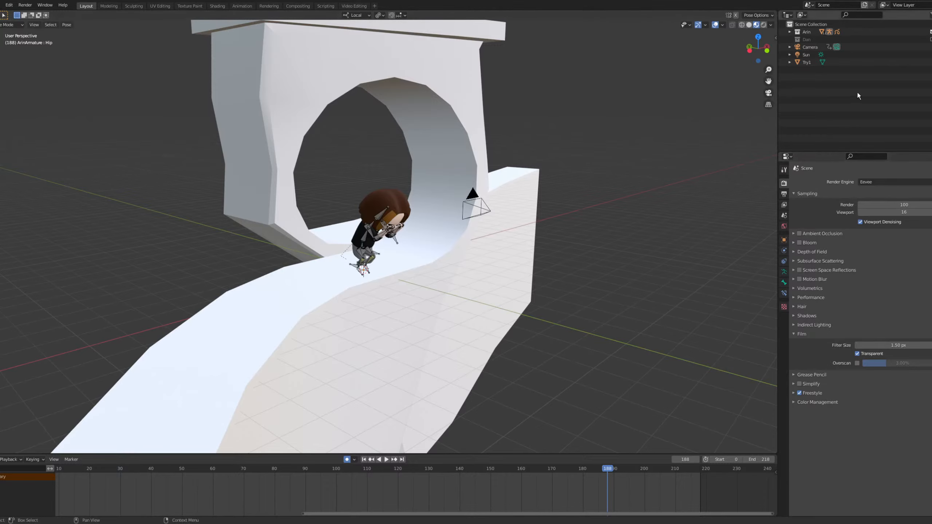
{"action": "left_click", "coordinate": [931, 62]}
{"action": "key", "text": "KP_0"}
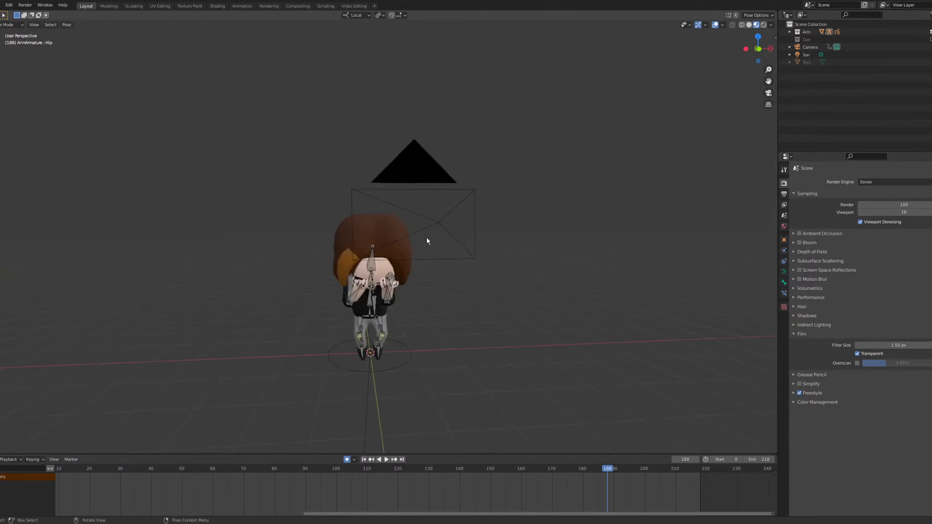
Select all the armature's bones and play the animation in a closer camera view to review the arm movement.
{"action": "scroll", "coordinate": [397, 190], "scroll_direction": "up", "scroll_amount": 2}
{"action": "middle_click_drag", "start_coordinate": [390, 206], "coordinate": [370, 151], "text": "shift"}
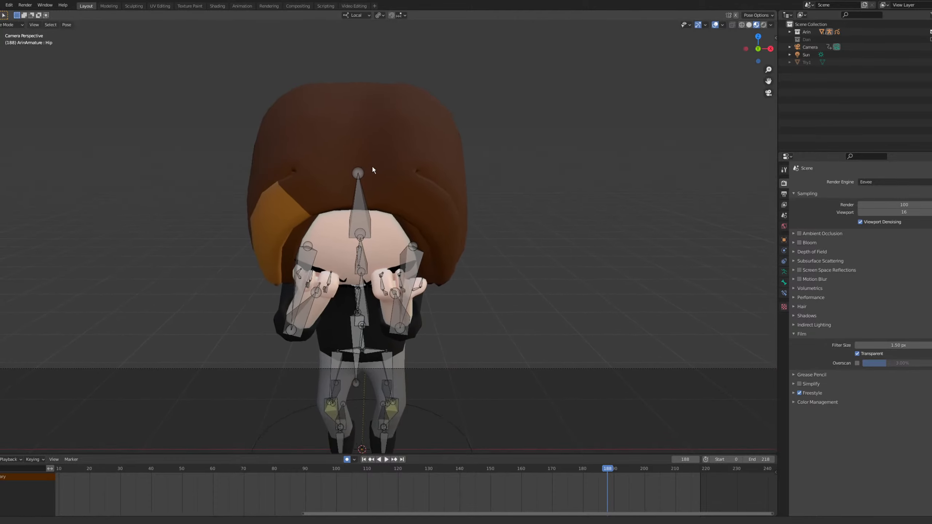
{"action": "key", "text": "a"}
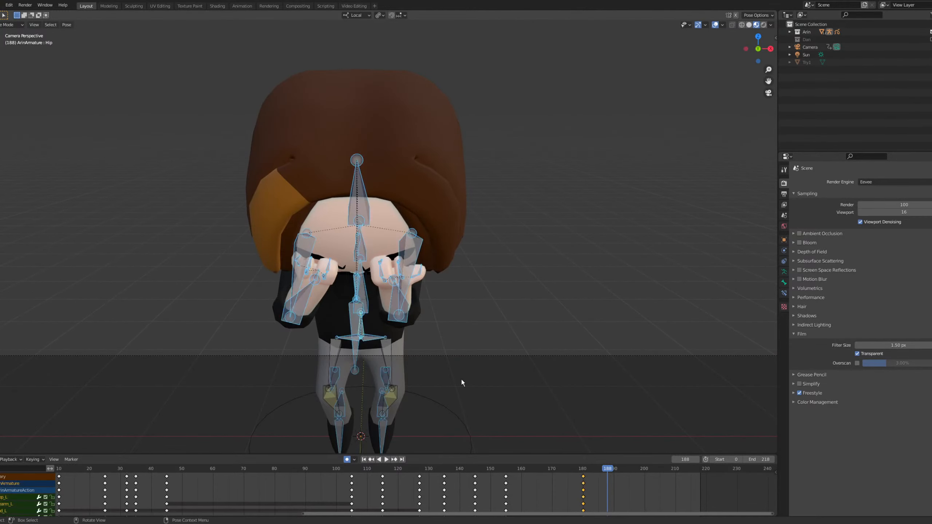
{"action": "key", "text": "space"}
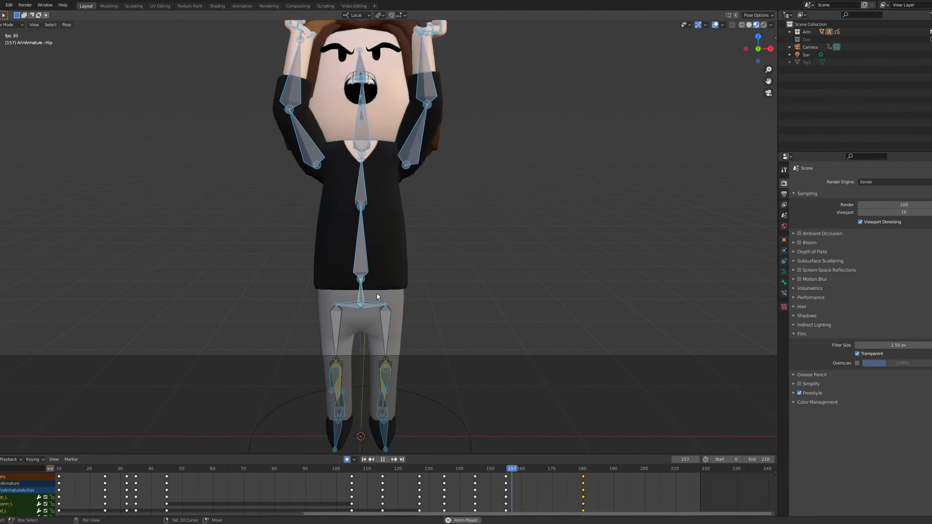
{"action": "key", "text": "space"}
At frame 165, swing the character's right upper arm up and outward with local rotations, including -25.1° about Z and -13.8° about X.
{"action": "left_click", "coordinate": [537, 472]}
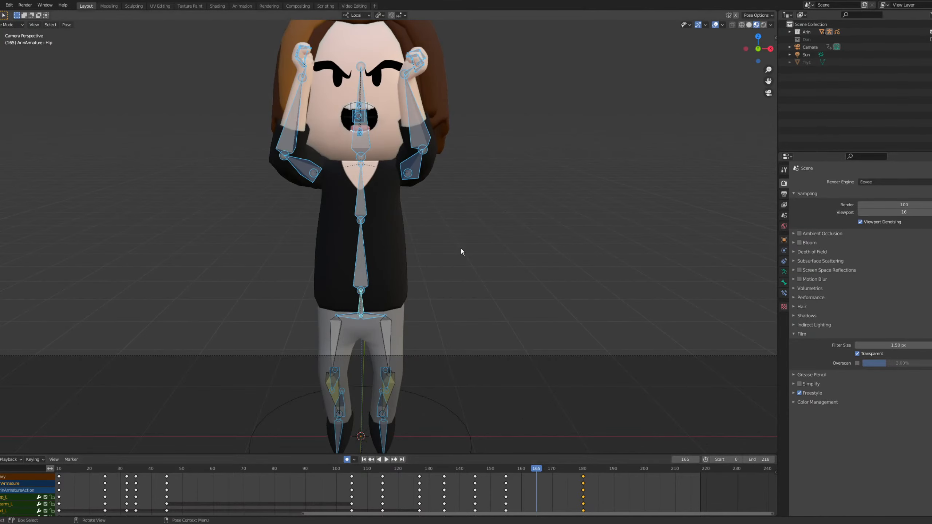
{"action": "middle_click_drag", "start_coordinate": [351, 203], "coordinate": [369, 278], "text": "shift"}
{"action": "left_click", "coordinate": [312, 241]}
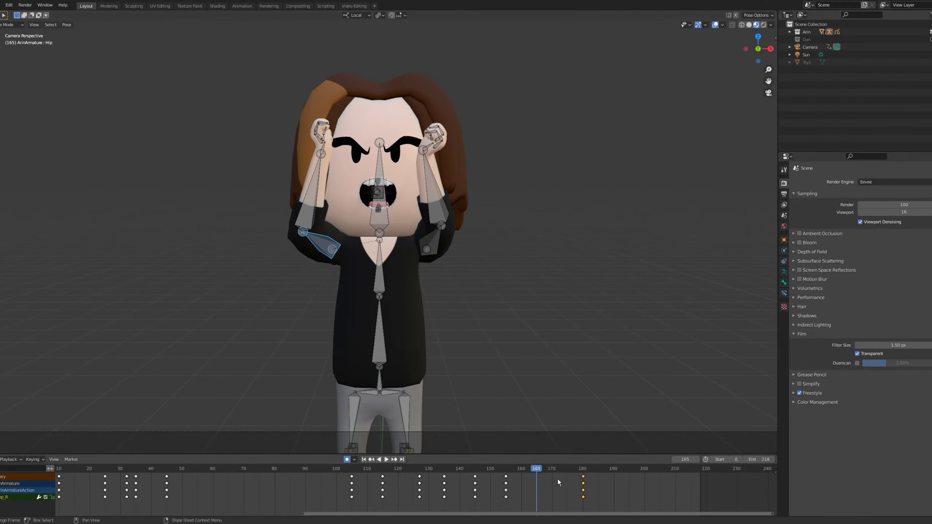
{"action": "key", "text": "r"}
{"action": "key", "text": "x"}
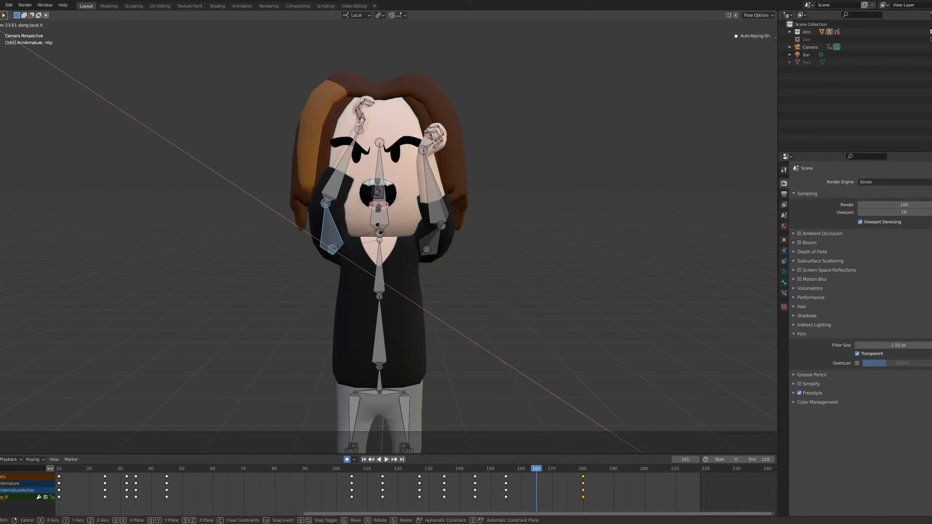
{"action": "left_click", "coordinate": [382, 233]}
{"action": "key", "text": "r"}
{"action": "key", "text": "z"}
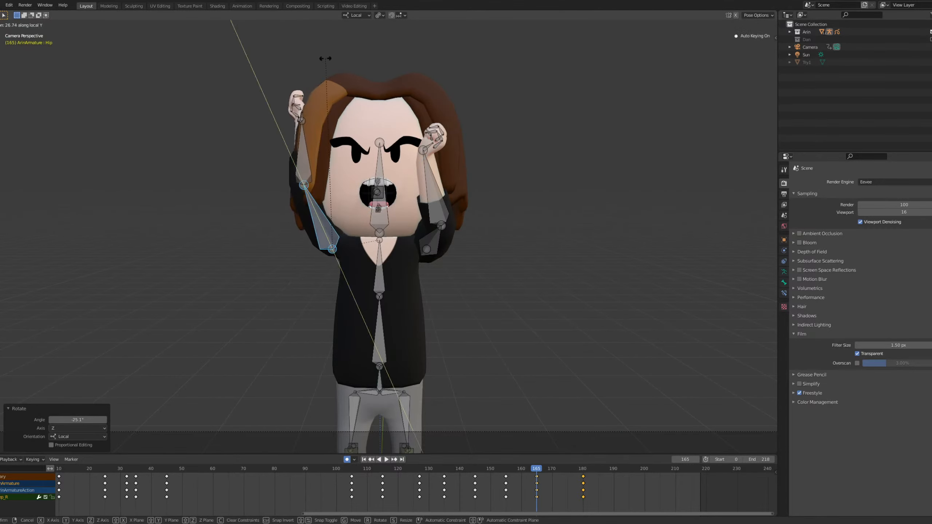
{"action": "left_click", "coordinate": [320, 56]}
{"action": "key", "text": "r"}
{"action": "key", "text": "x"}
{"action": "left_click", "coordinate": [314, 67]}
Refine the right upper arm's outward pose at frame 165 with further local Z and X rotations and -11° about local Y.
{"action": "key", "text": "r"}
{"action": "key", "text": "z"}
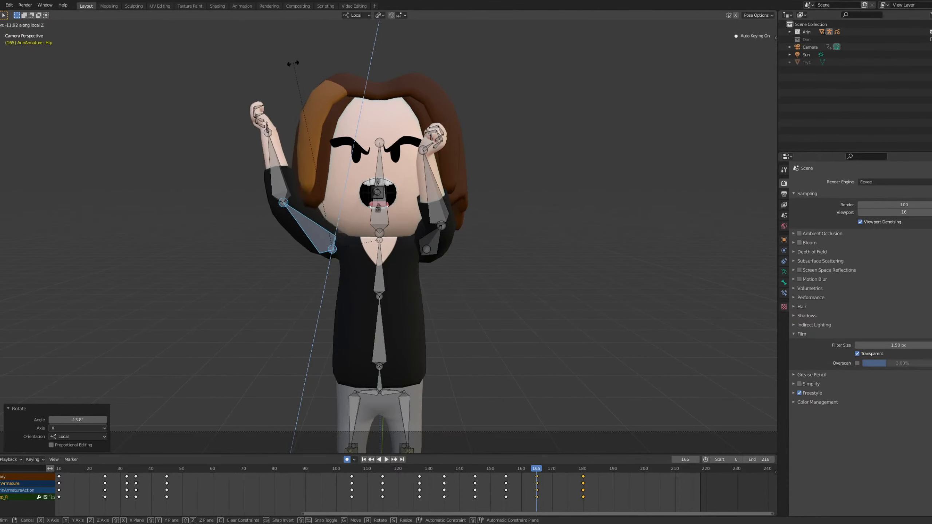
{"action": "left_click", "coordinate": [294, 66]}
{"action": "key", "text": "r"}
{"action": "key", "text": "y"}
{"action": "left_click", "coordinate": [330, 146]}
{"action": "key", "text": "r"}
{"action": "key", "text": "x"}
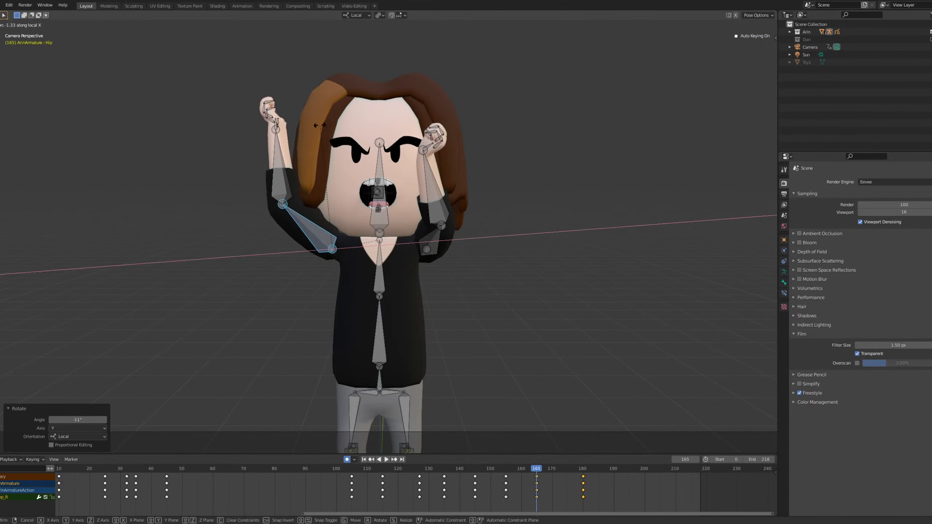
{"action": "left_click", "coordinate": [286, 112]}
Open the right hand at frame 165 by rotating its finger bones -47.7° about local Z, and readjust the base finger bones.
{"action": "left_click_drag", "start_coordinate": [245, 88], "coordinate": [269, 128]}
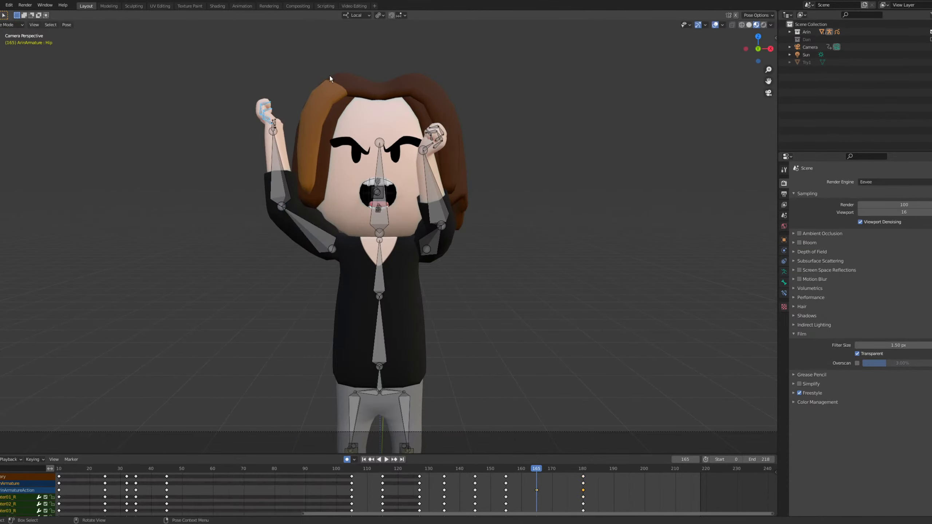
{"action": "key", "text": "r"}
{"action": "key", "text": "z"}
{"action": "left_click", "coordinate": [308, 25]}
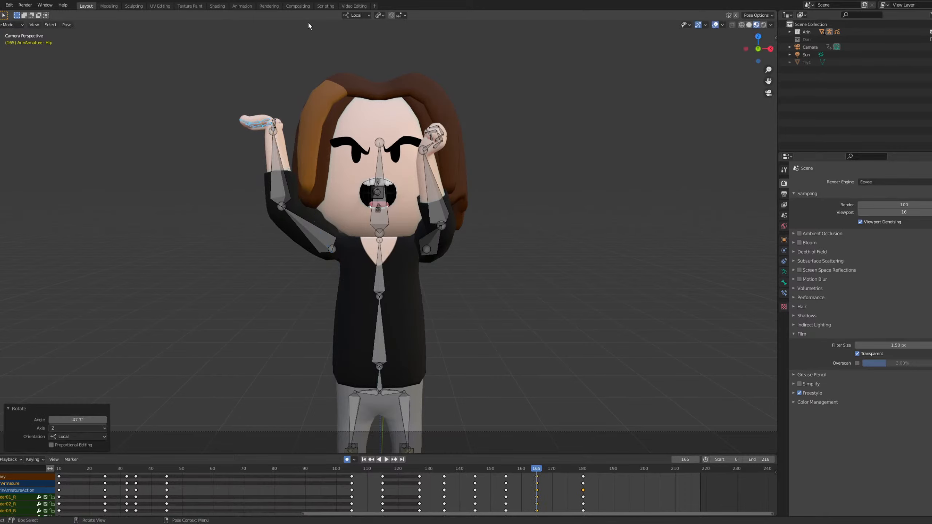
{"action": "left_click", "coordinate": [272, 118]}
{"action": "key", "text": "r"}
{"action": "key", "text": "z"}
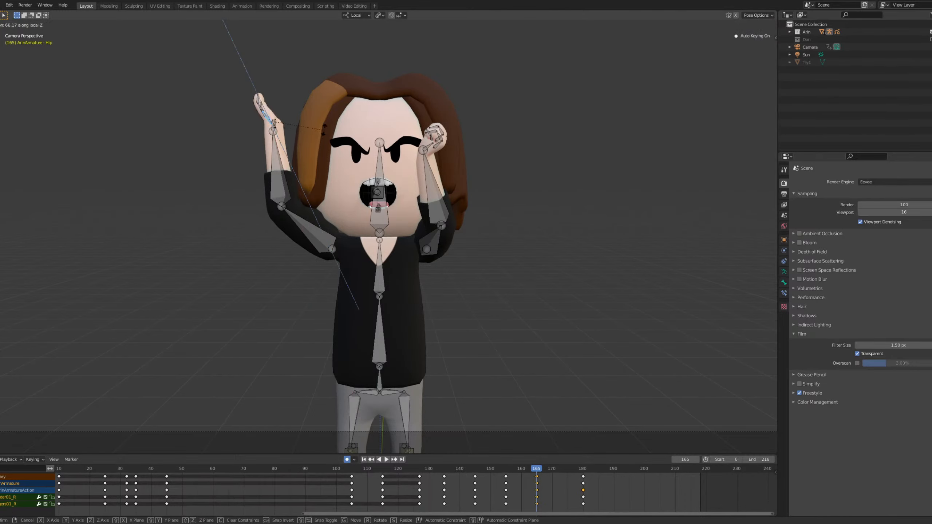
{"action": "left_click", "coordinate": [325, 125]}
Raise the left upper arm outward at frame 165, rotating it 20.9° about local X, 27.8° about local Z, and slightly about local Y.
{"action": "left_click", "coordinate": [434, 238]}
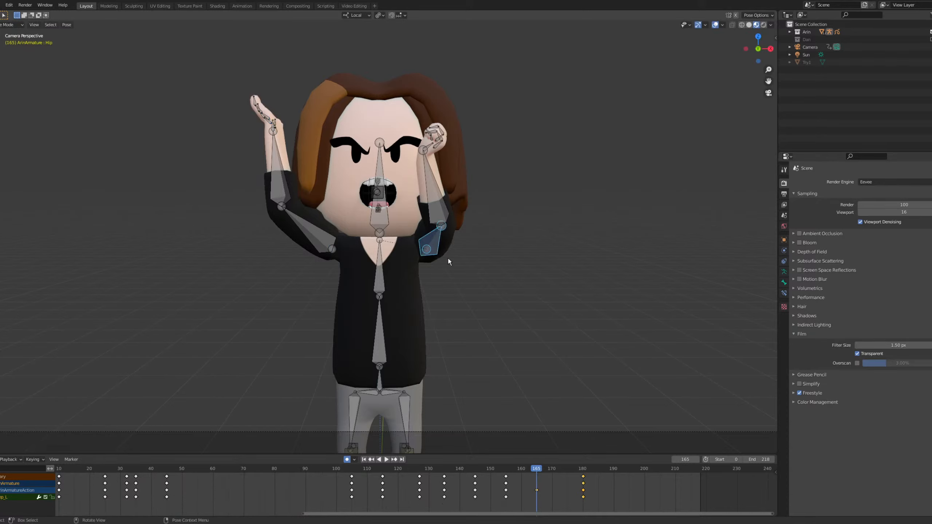
{"action": "key", "text": "r"}
{"action": "key", "text": "x"}
{"action": "left_click", "coordinate": [491, 211]}
{"action": "key", "text": "r"}
{"action": "key", "text": "z"}
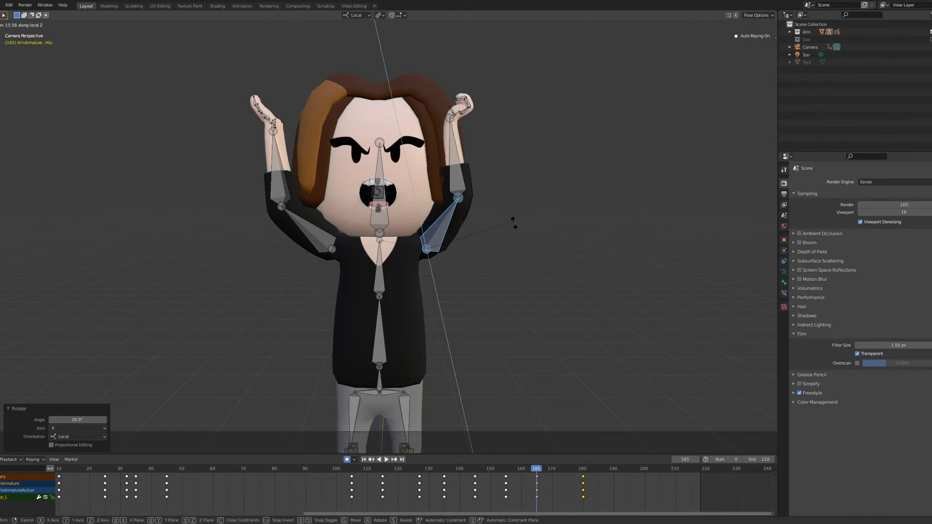
{"action": "left_click", "coordinate": [529, 237]}
{"action": "key", "text": "r"}
{"action": "key", "text": "y"}
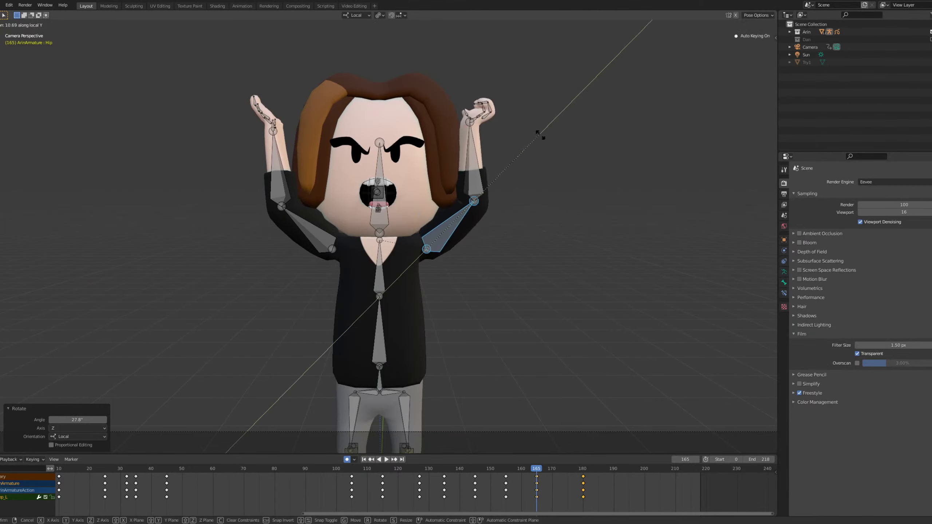
{"action": "left_click", "coordinate": [509, 152]}
Open the left hand's fingers at frame 165 by rotating them 65.6° about local Z, and briefly preview the animation.
{"action": "left_click", "coordinate": [503, 111]}
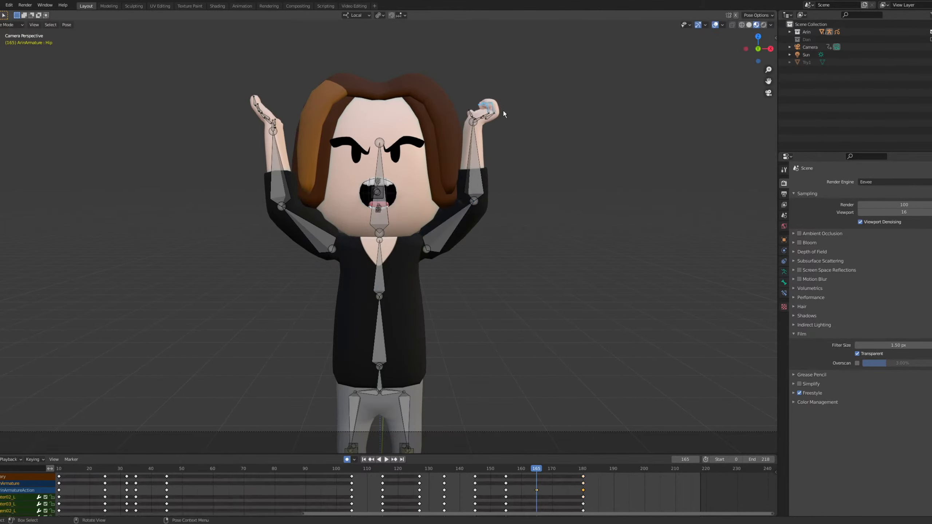
{"action": "key", "text": "r"}
{"action": "key", "text": "z"}
{"action": "left_click", "coordinate": [539, 141]}
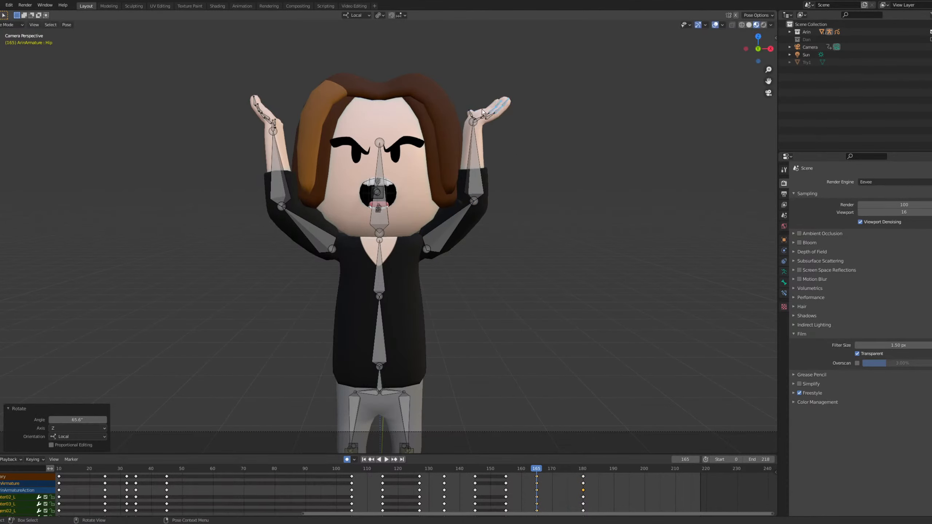
{"action": "key", "text": "space"}
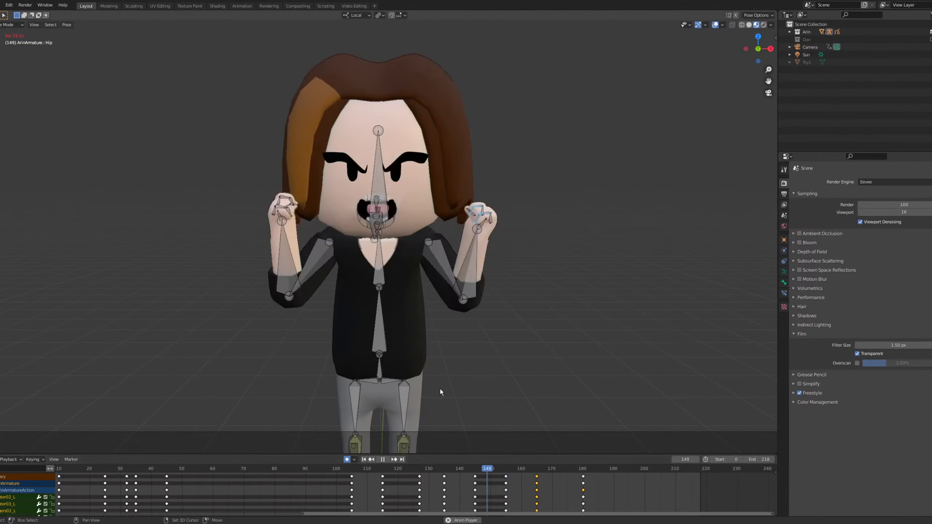
{"action": "key", "text": "Escape"}
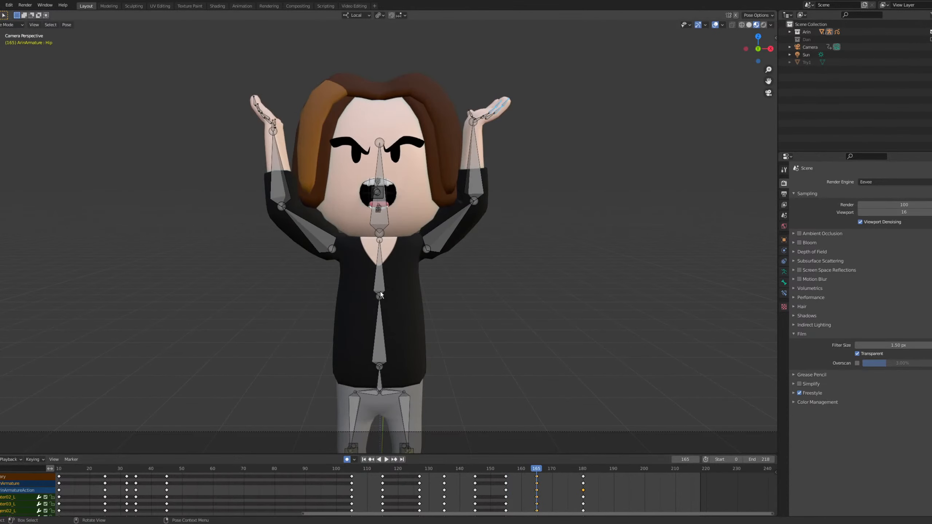
Move the hip bone slightly upward along local Y at frame 165.
{"action": "left_click_drag", "start_coordinate": [372, 272], "coordinate": [407, 319]}
{"action": "left_click_drag", "start_coordinate": [374, 384], "coordinate": [390, 376]}
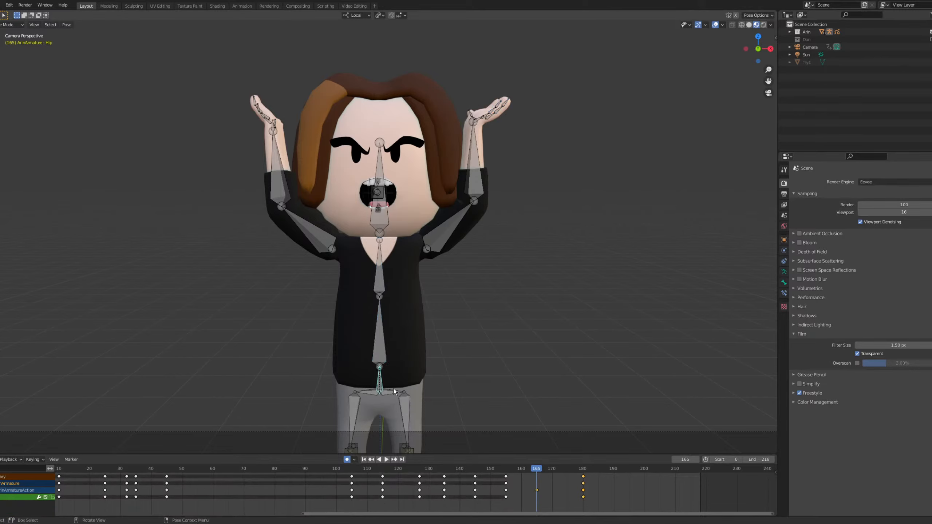
{"action": "key", "text": "g"}
{"action": "key", "text": "y"}
{"action": "left_click", "coordinate": [391, 357]}
Lean the torso back at frame 165 by rotating both spine bones -13.6° about local X.
{"action": "left_click_drag", "start_coordinate": [369, 270], "coordinate": [412, 303]}
{"action": "key", "text": "r"}
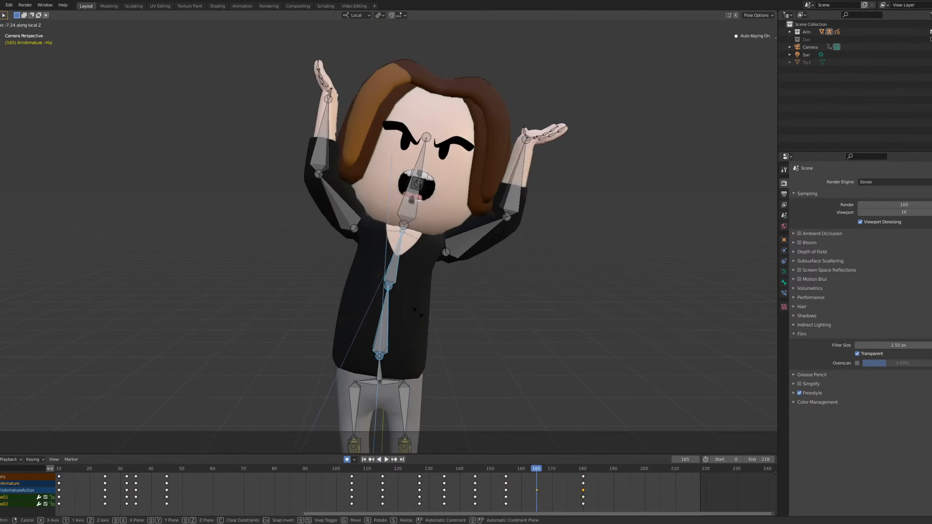
{"action": "key", "text": "x"}
{"action": "left_click", "coordinate": [432, 306]}
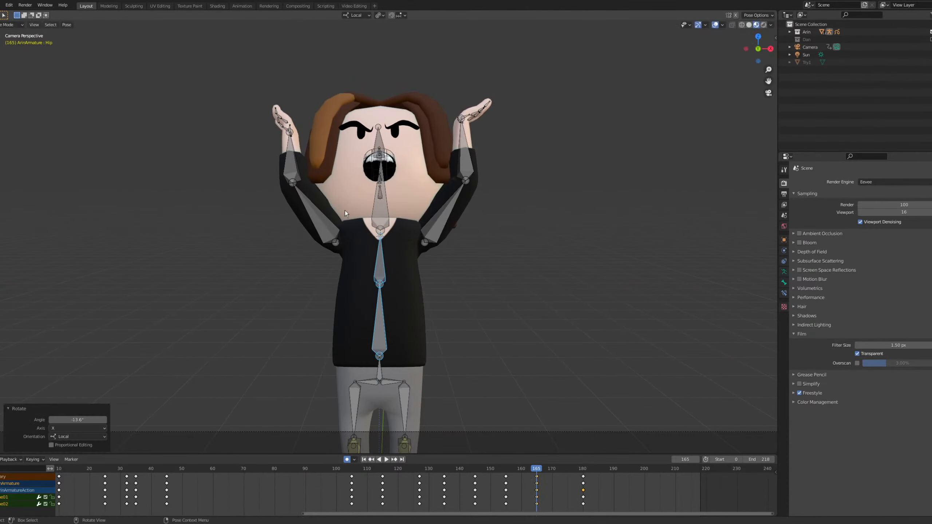
Tilt the head bone backward about local Z at frame 165 and play the motion leading up to it.
{"action": "left_click", "coordinate": [387, 216]}
{"action": "key", "text": "r"}
{"action": "key", "text": "z"}
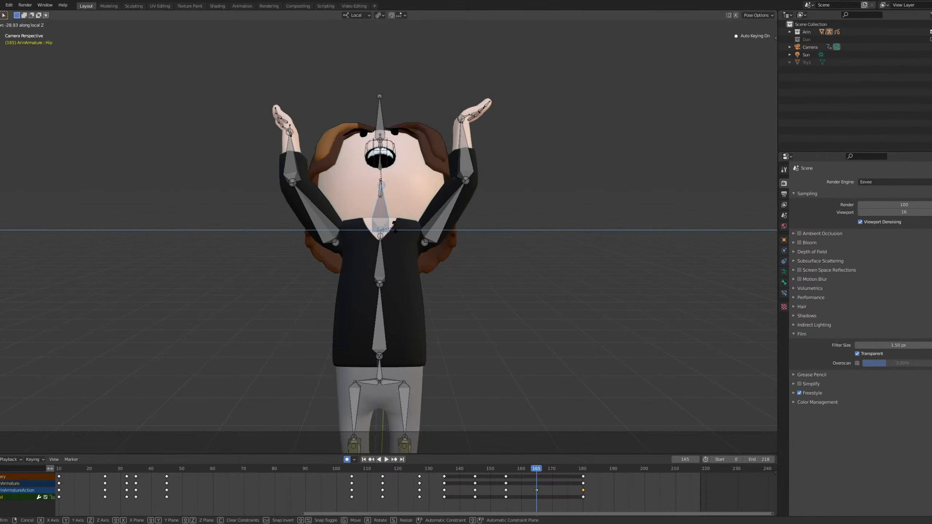
{"action": "left_click", "coordinate": [396, 229]}
{"action": "left_click_drag", "start_coordinate": [512, 472], "coordinate": [445, 470]}
{"action": "key", "text": "space"}
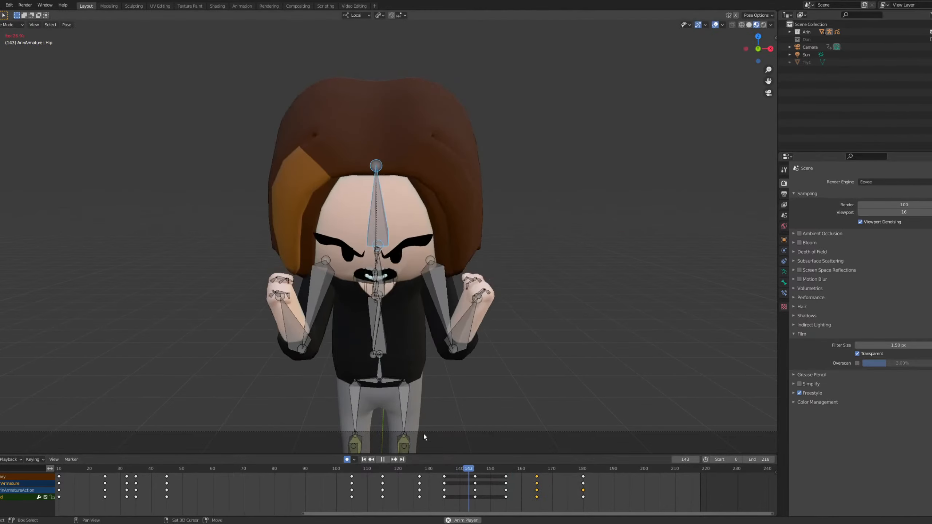
{"action": "key", "text": "space"}
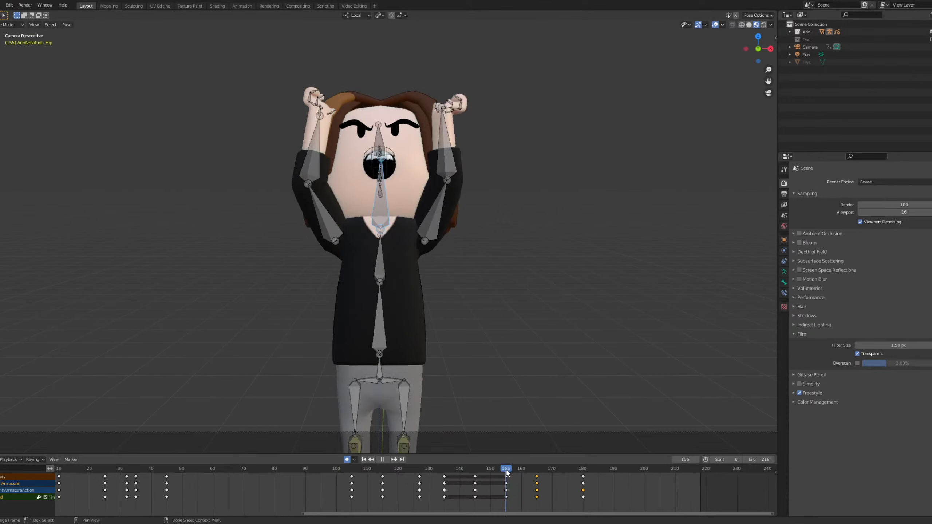
At frame 155, tilt the head bone -16.5° about local Z and rotate both spine bones -2.77° about local X.
{"action": "left_click_drag", "start_coordinate": [507, 472], "coordinate": [507, 473]}
{"action": "key", "text": "r"}
{"action": "key", "text": "z"}
{"action": "left_click", "coordinate": [366, 303]}
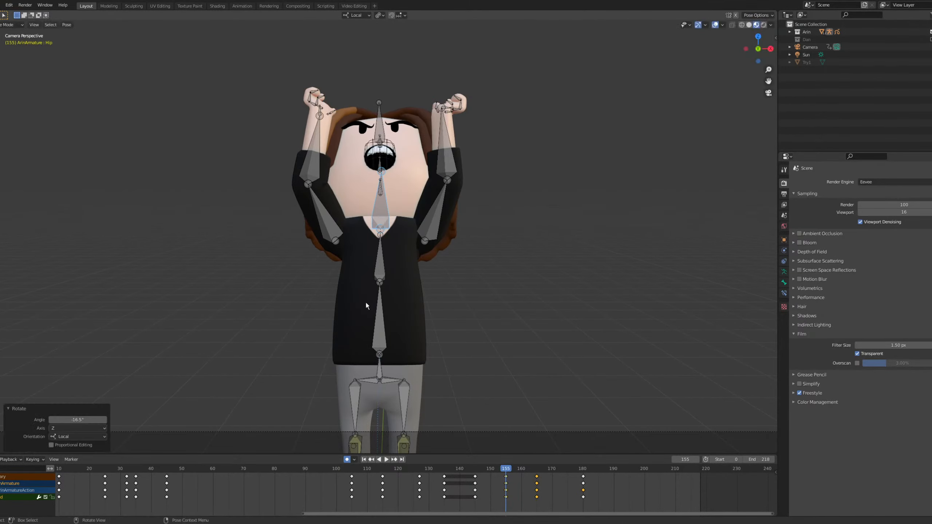
{"action": "left_click_drag", "start_coordinate": [363, 272], "coordinate": [402, 299]}
{"action": "key", "text": "r"}
{"action": "key", "text": "x"}
{"action": "left_click", "coordinate": [427, 294]}
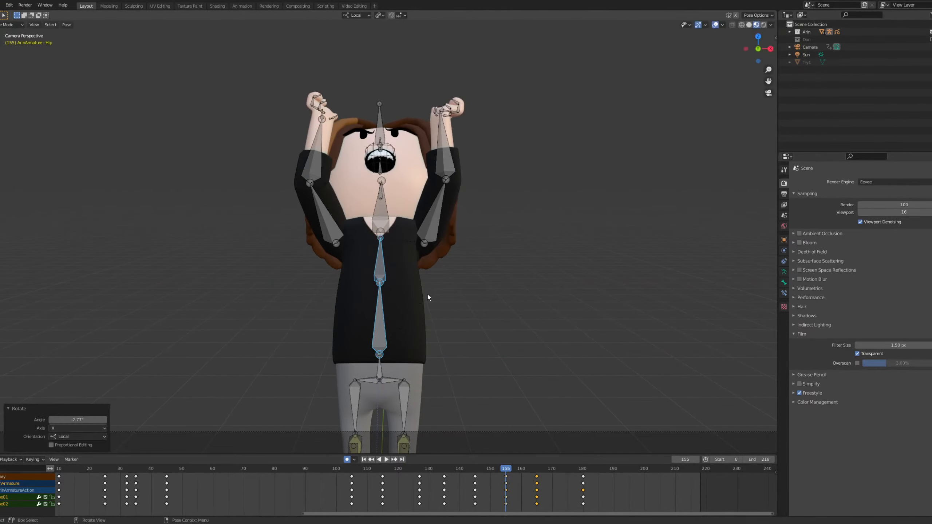
Preview the raised pose, select all bones, and move the frame 165 keyframes a few frames earlier.
{"action": "key", "text": "space"}
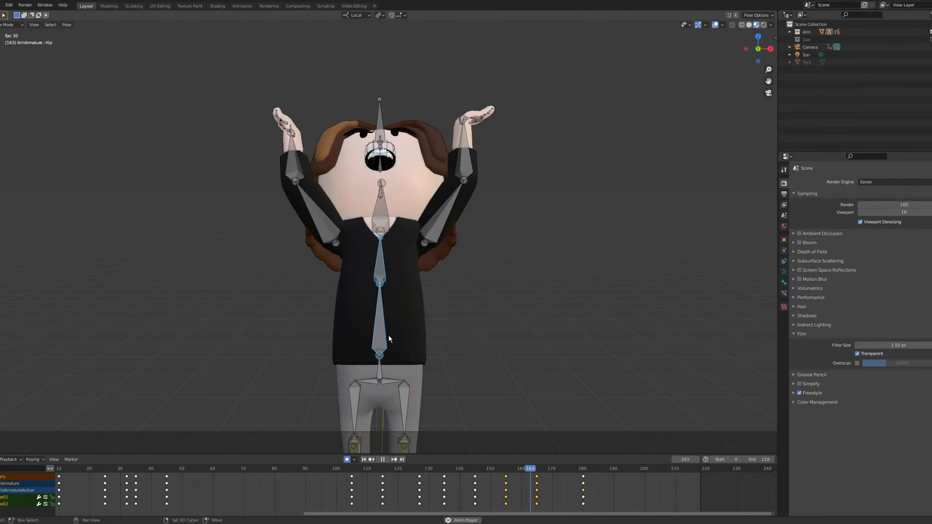
{"action": "key", "text": "space"}
{"action": "left_click_drag", "start_coordinate": [532, 469], "coordinate": [536, 469]}
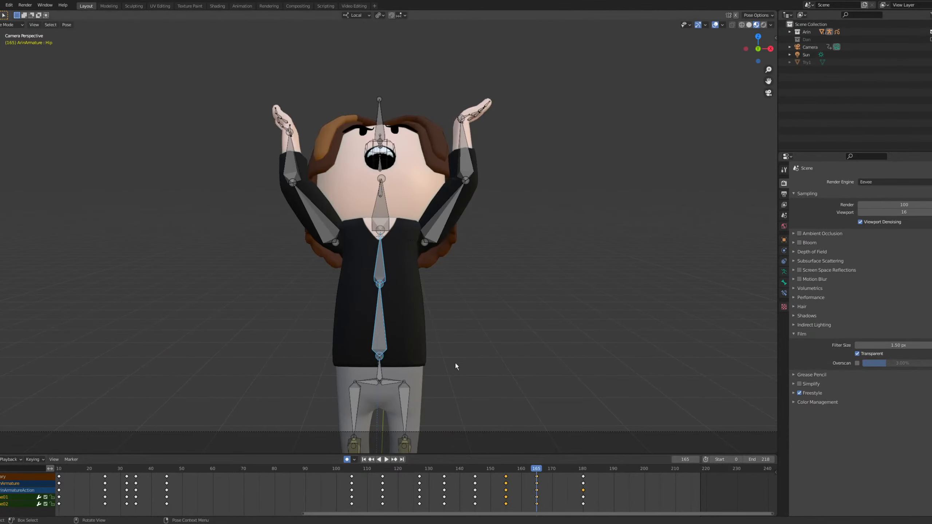
{"action": "key", "text": "a"}
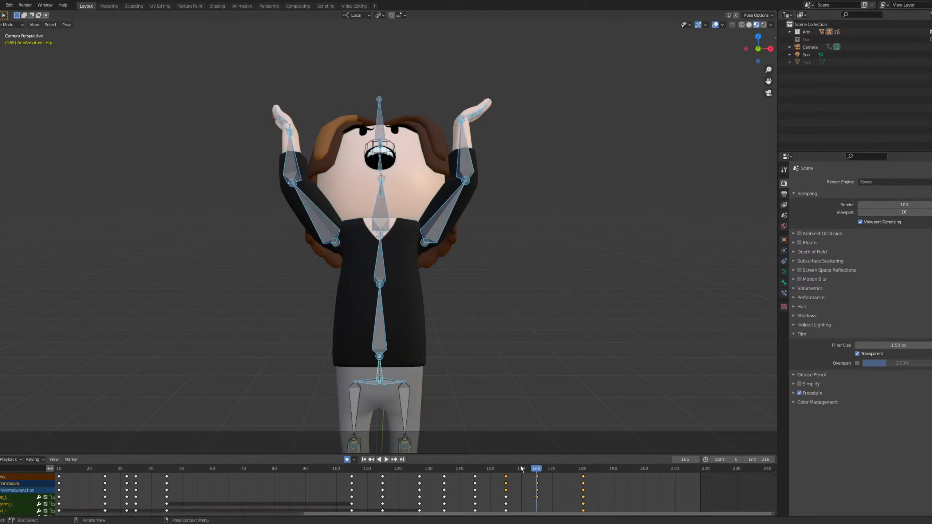
{"action": "left_click", "coordinate": [537, 477]}
{"action": "key", "text": "g"}
{"action": "left_click", "coordinate": [521, 478]}
Replay the arm raise and shift the two selected keyframe columns earlier to frames 152 and 157.
{"action": "left_click_drag", "start_coordinate": [510, 470], "coordinate": [462, 462]}
{"action": "key", "text": "shift+space"}
{"action": "key", "text": "space"}
{"action": "mouse_move", "coordinate": [523, 470]}
{"action": "left_mouse_down"}
{"action": "mouse_move", "coordinate": [483, 483]}
{"action": "mouse_move", "coordinate": [490, 471]}
{"action": "mouse_move", "coordinate": [529, 479]}
{"action": "left_mouse_up"}
{"action": "key", "text": "space"}
{"action": "key", "text": "space"}
{"action": "key", "text": "g"}
{"action": "left_click", "coordinate": [519, 480]}
Play the animation again from the pointing pose to review the retimed arm raise and bend.
{"action": "key", "text": "space"}
{"action": "key", "text": "space"}
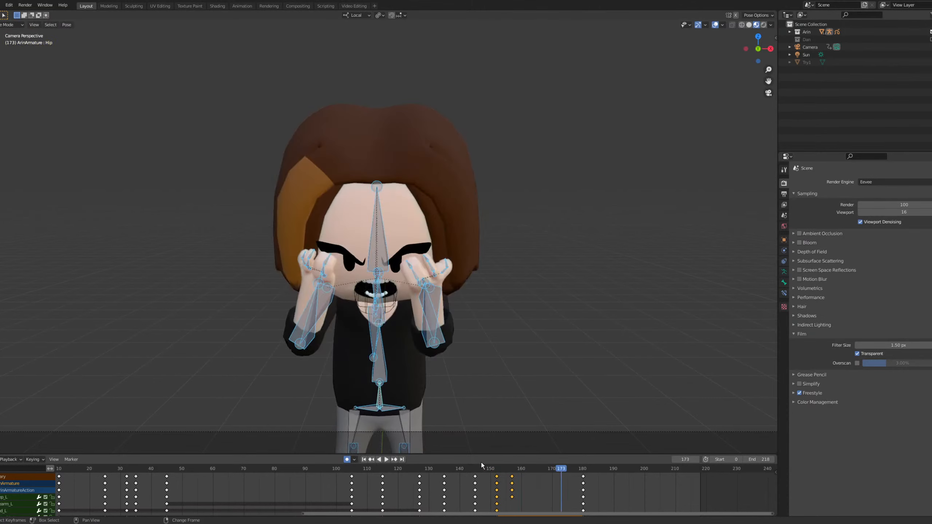
{"action": "left_click_drag", "start_coordinate": [418, 471], "coordinate": [385, 471]}
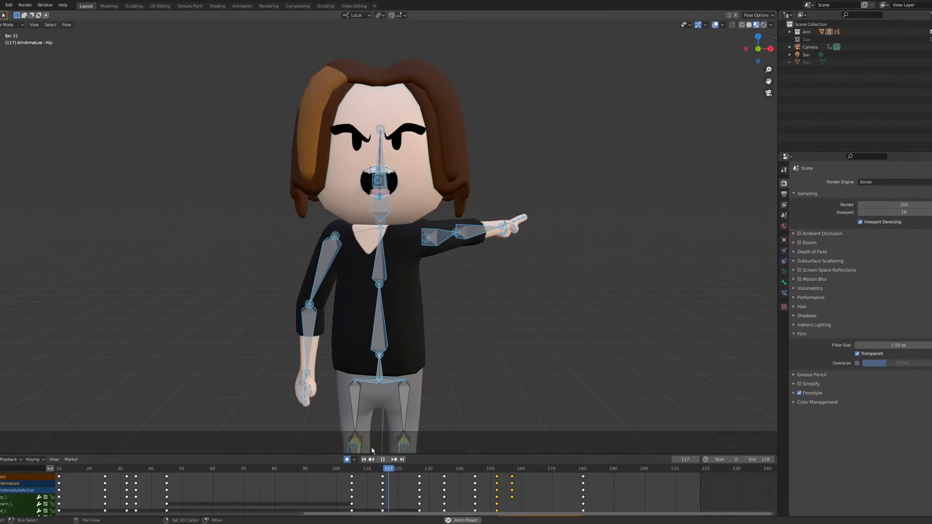
{"action": "key", "text": "space"}
{"action": "key", "text": "space"}
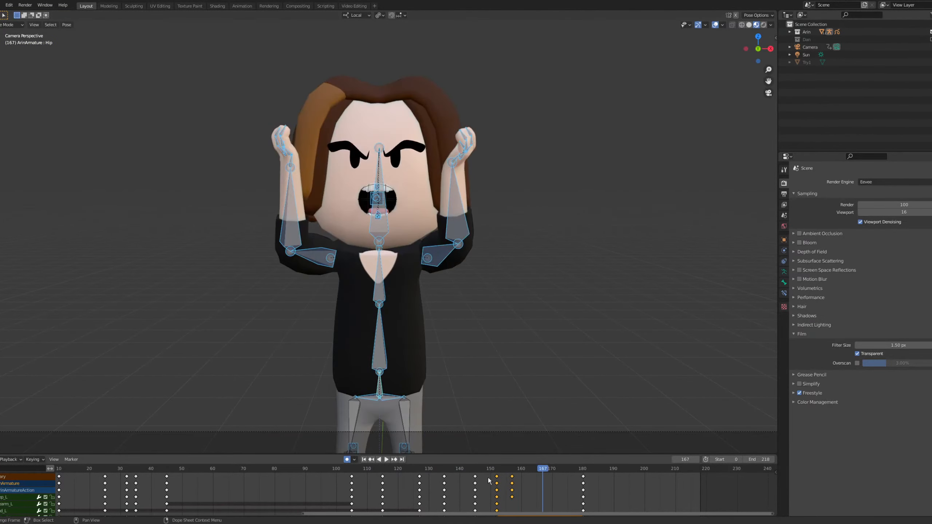
Move the frame 145 keyframe column to frame 144 and replay the arm raise.
{"action": "key", "text": "g"}
{"action": "left_click", "coordinate": [474, 479]}
{"action": "left_click", "coordinate": [371, 471]}
{"action": "key", "text": "space"}
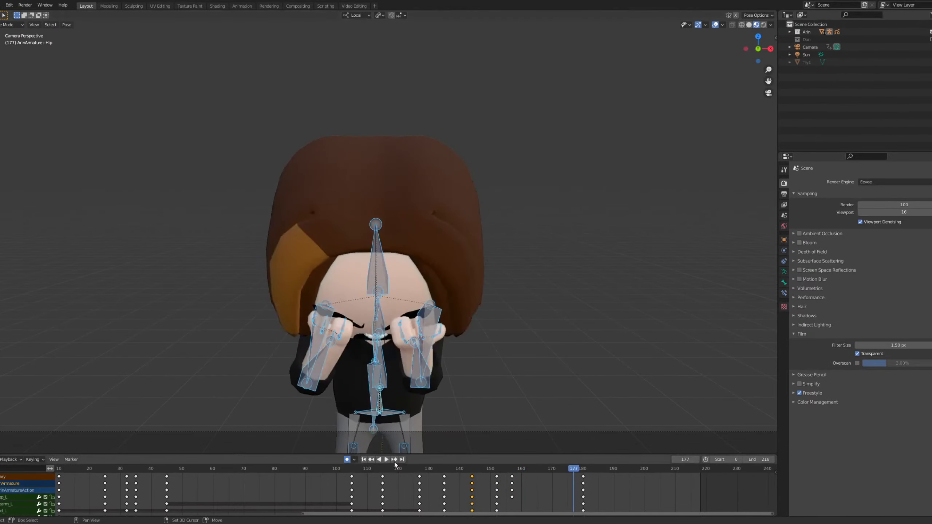
Key the full spread-arm pose on all bones at frame 157 with a 0° rotation.
{"action": "left_click", "coordinate": [494, 468]}
{"action": "left_click_drag", "start_coordinate": [505, 472], "coordinate": [509, 475]}
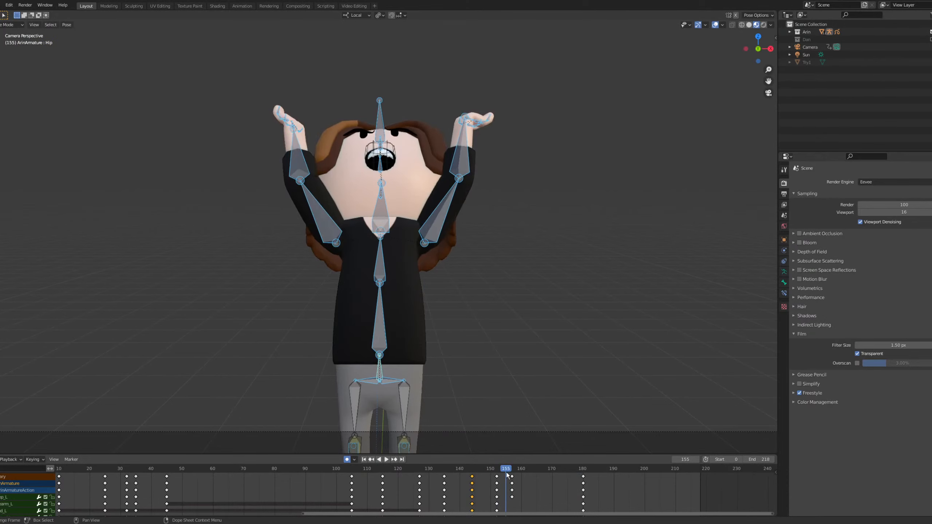
{"action": "left_click", "coordinate": [510, 474]}
{"action": "key", "text": "space"}
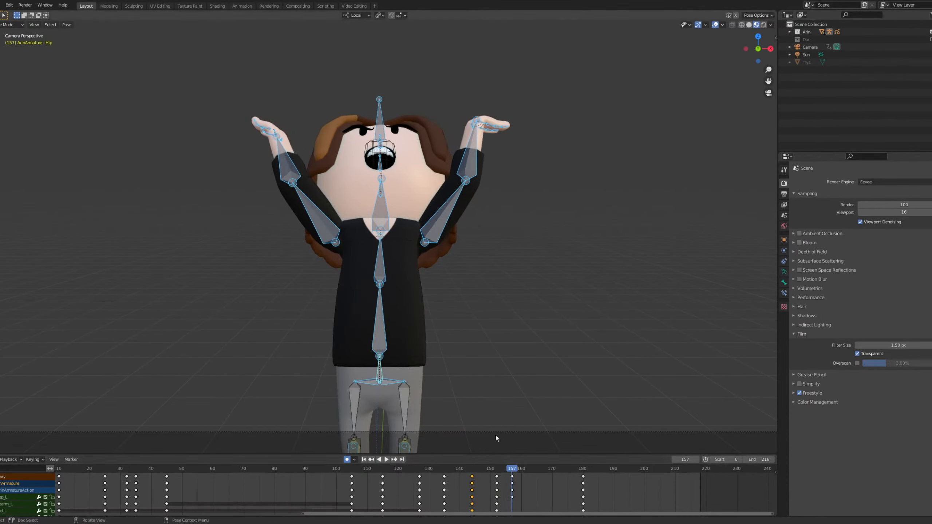
{"action": "key", "text": "r"}
{"action": "left_click", "coordinate": [498, 365]}
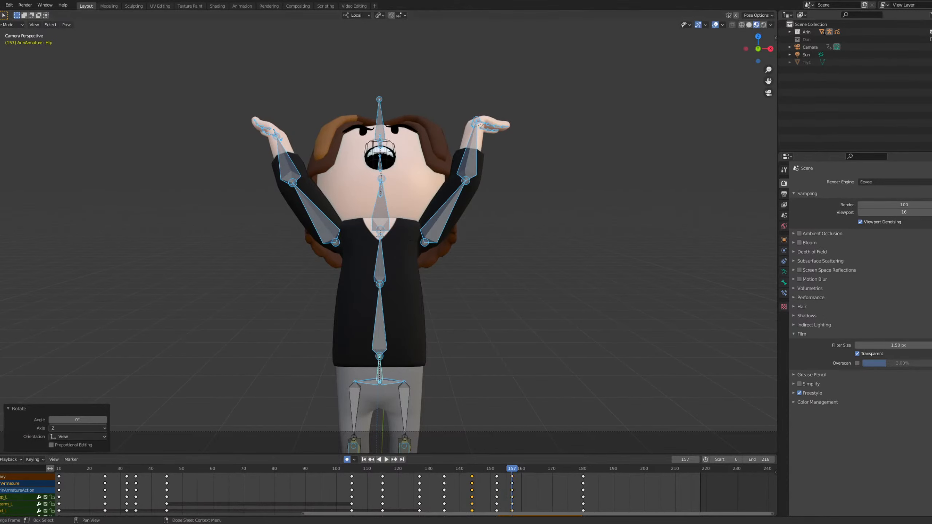
Swap the two raised-pose keyframe columns, placing the spread-arm pose at frame 152 and the other at frame 158.
{"action": "mouse_move", "coordinate": [497, 478]}
{"action": "left_mouse_down"}
{"action": "mouse_move", "coordinate": [534, 484]}
{"action": "mouse_move", "coordinate": [470, 466]}
{"action": "mouse_move", "coordinate": [497, 471]}
{"action": "left_mouse_up"}
{"action": "key", "text": "space"}
{"action": "key", "text": "space"}
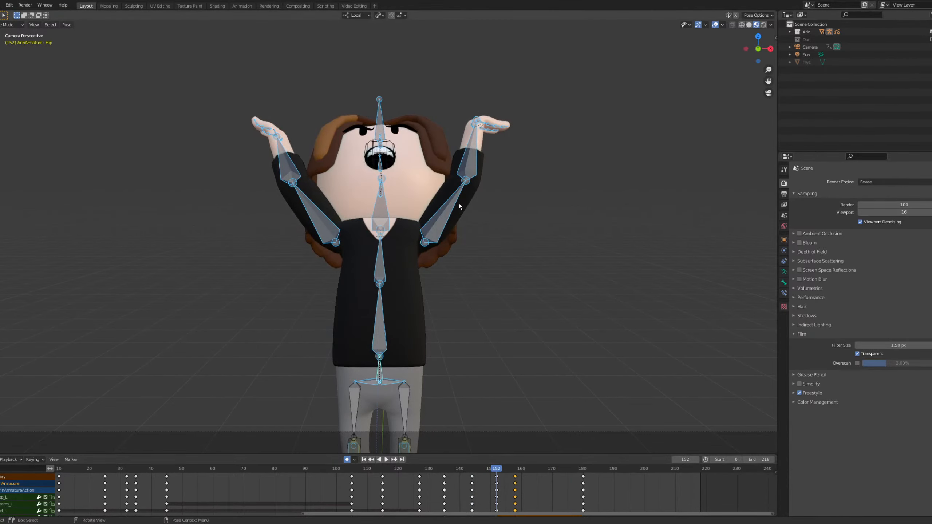
At frame 152, rotate the left bicep bone 15.9° about local Z to open the arm outward.
{"action": "left_click", "coordinate": [445, 213]}
{"action": "key", "text": "r"}
{"action": "key", "text": "z"}
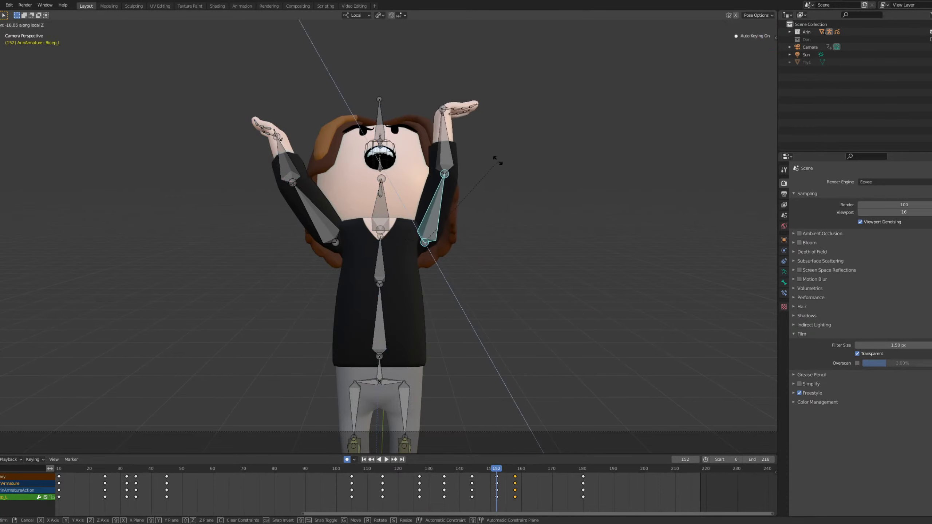
{"action": "left_click", "coordinate": [545, 205]}
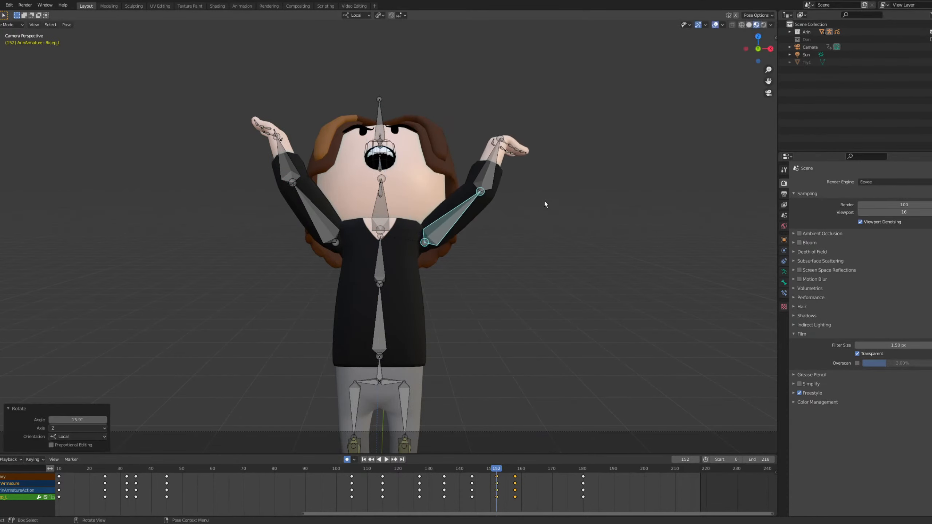
{"action": "key", "text": "r"}
{"action": "key", "text": "x"}
{"action": "right_click", "coordinate": [513, 145]}
Rotate the left forearm bone 16.7° about local X and twist it slightly about local Y at frame 152.
{"action": "left_click", "coordinate": [489, 174]}
{"action": "key", "text": "r"}
{"action": "key", "text": "x"}
{"action": "left_click", "coordinate": [526, 141]}
{"action": "key", "text": "r"}
{"action": "key", "text": "y"}
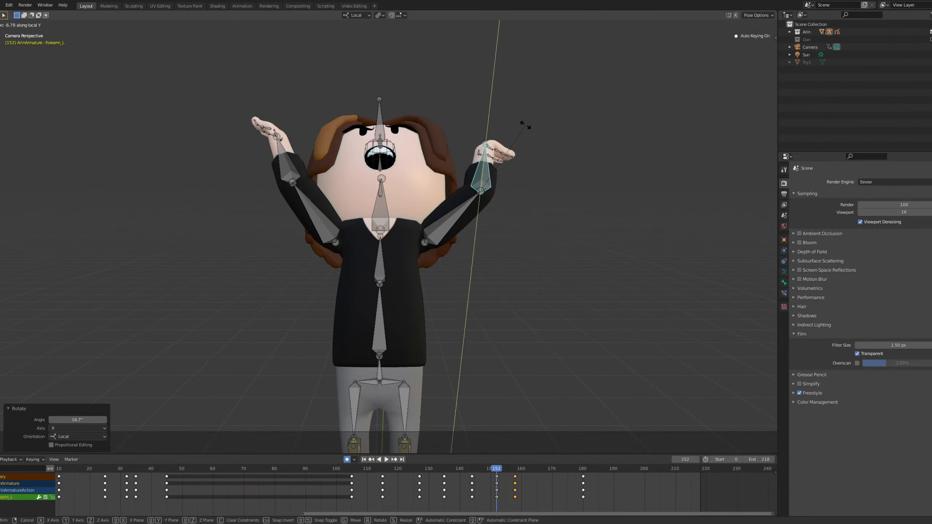
{"action": "left_click", "coordinate": [525, 124]}
Adjust the left forearm at frame 152 by -6.61° about local Z and 13.9° about local Y.
{"action": "key", "text": "r"}
{"action": "key", "text": "z"}
{"action": "left_click", "coordinate": [547, 132]}
{"action": "key", "text": "r"}
{"action": "key", "text": "y"}
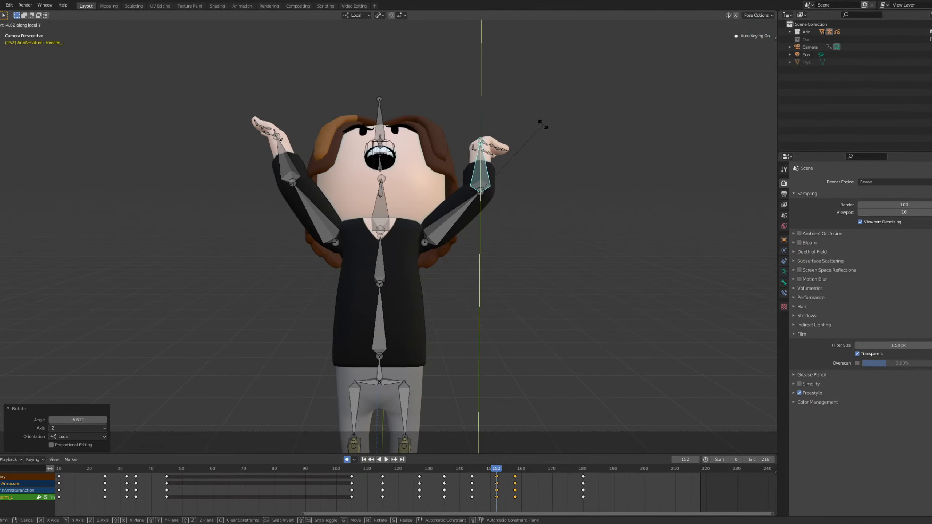
{"action": "left_click", "coordinate": [546, 159]}
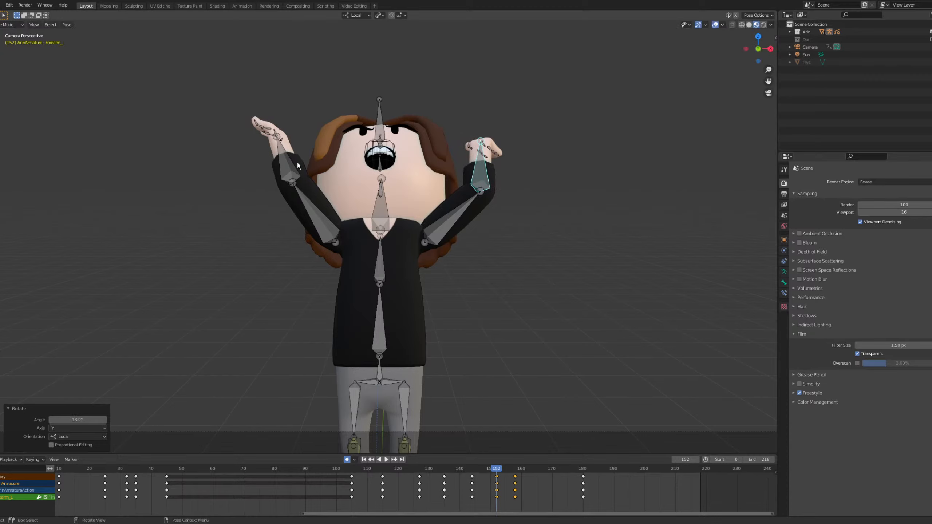
Rotate the right bicep bone outward about its local X, Z and Y axes at frame 152 to match the left arm.
{"action": "left_click", "coordinate": [316, 214]}
{"action": "key", "text": "r"}
{"action": "key", "text": "x"}
{"action": "left_click", "coordinate": [422, 221]}
{"action": "key", "text": "r"}
{"action": "key", "text": "z"}
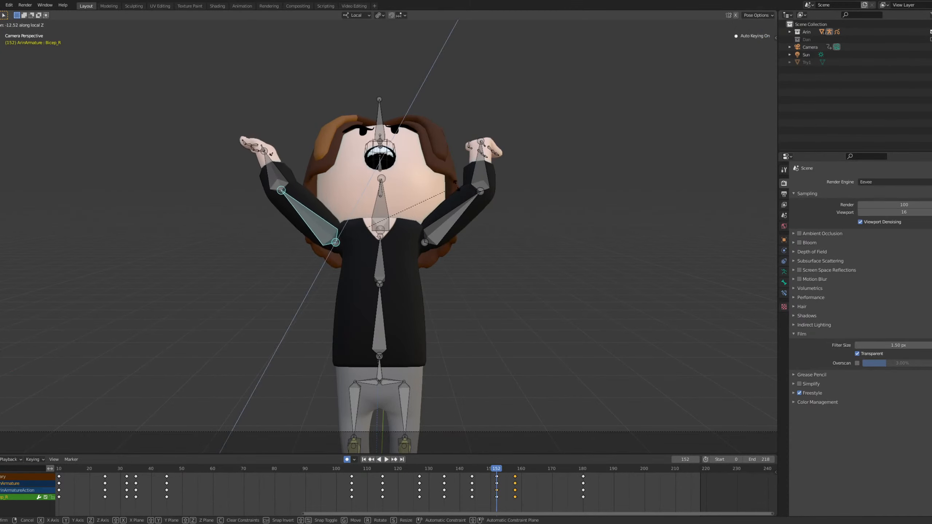
{"action": "left_click", "coordinate": [451, 178]}
{"action": "key", "text": "r"}
{"action": "key", "text": "y"}
{"action": "left_click", "coordinate": [416, 213]}
Rotate the right forearm bone -26.2° about local Y and 7.93° about local X at frame 152.
{"action": "left_click", "coordinate": [278, 181]}
{"action": "key", "text": "r"}
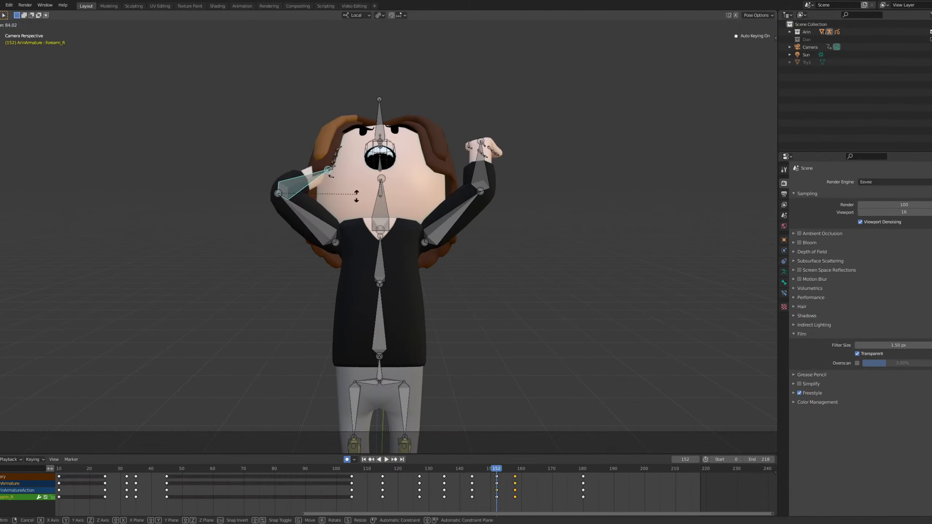
{"action": "key", "text": "x"}
{"action": "right_click", "coordinate": [356, 185]}
{"action": "key", "text": "r"}
{"action": "key", "text": "y"}
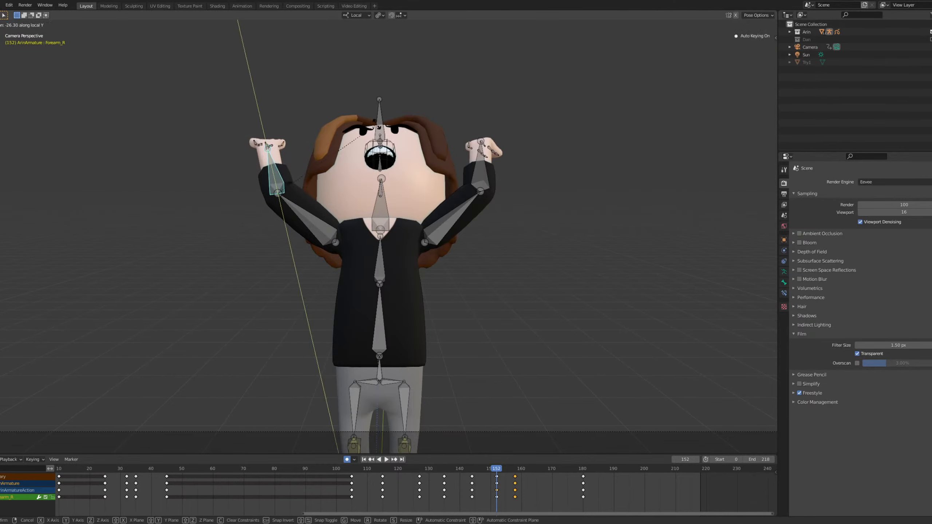
{"action": "left_click", "coordinate": [361, 156]}
{"action": "key", "text": "r"}
{"action": "key", "text": "x"}
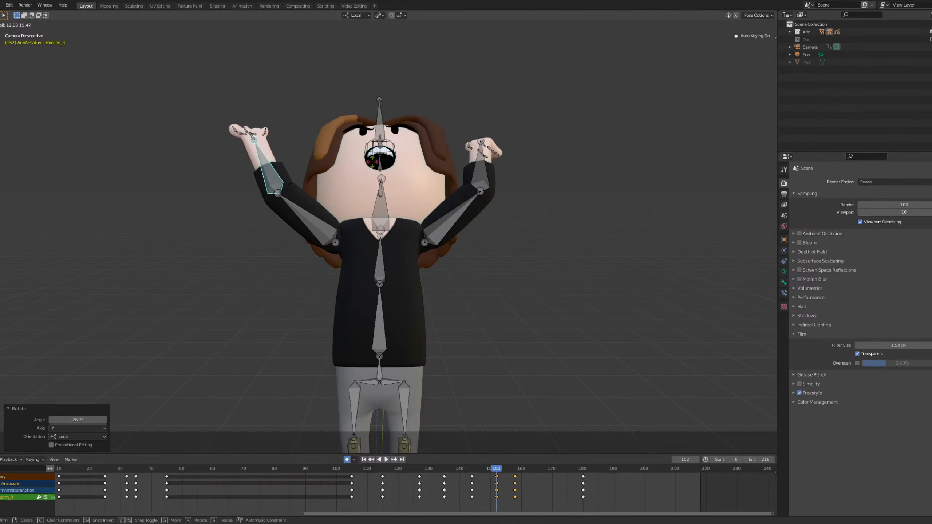
{"action": "key", "text": "x"}
{"action": "left_click", "coordinate": [414, 184]}
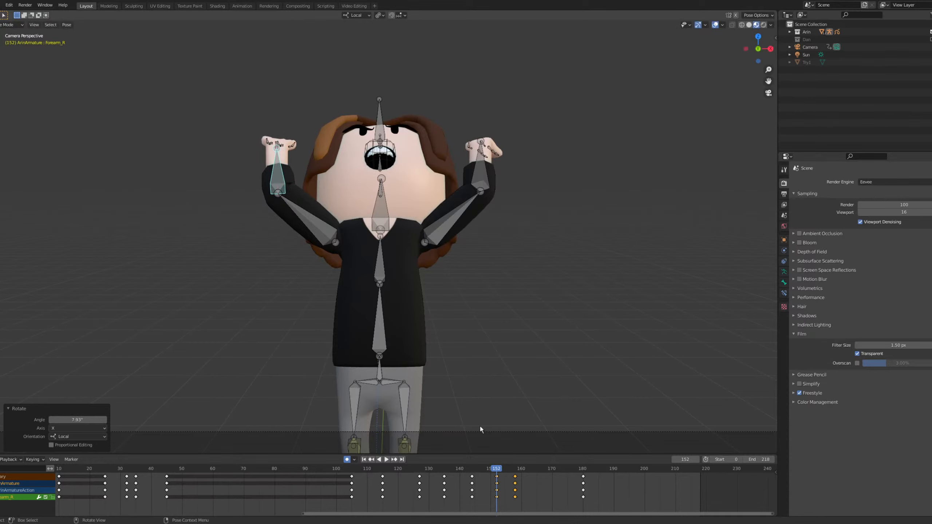
Play and scrub the arm raise around frames 148 to 159 to review the adjusted poses.
{"action": "key", "text": "space"}
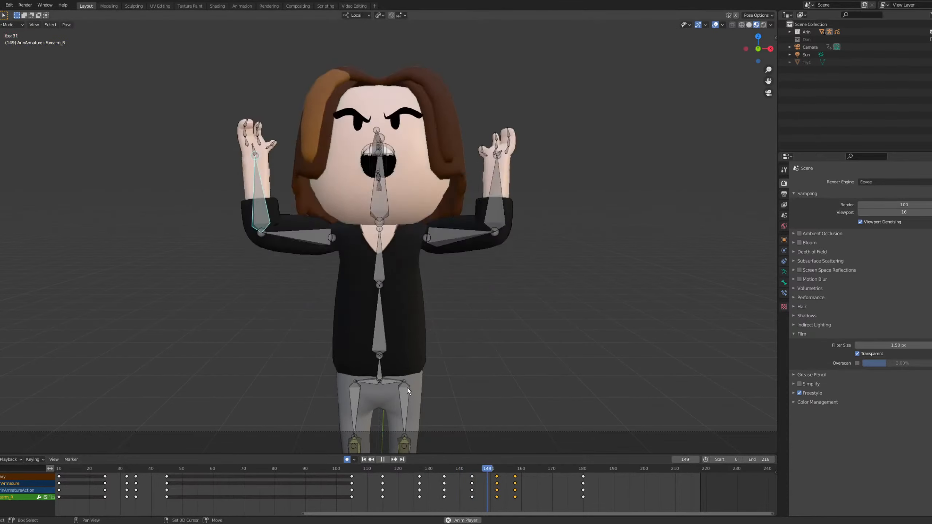
{"action": "left_click", "coordinate": [512, 470]}
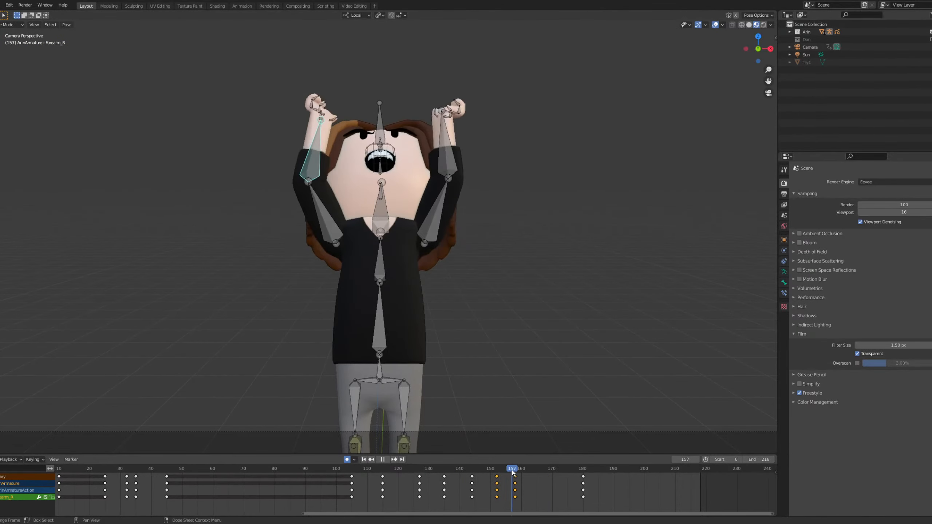
{"action": "left_click_drag", "start_coordinate": [513, 473], "coordinate": [516, 474]}
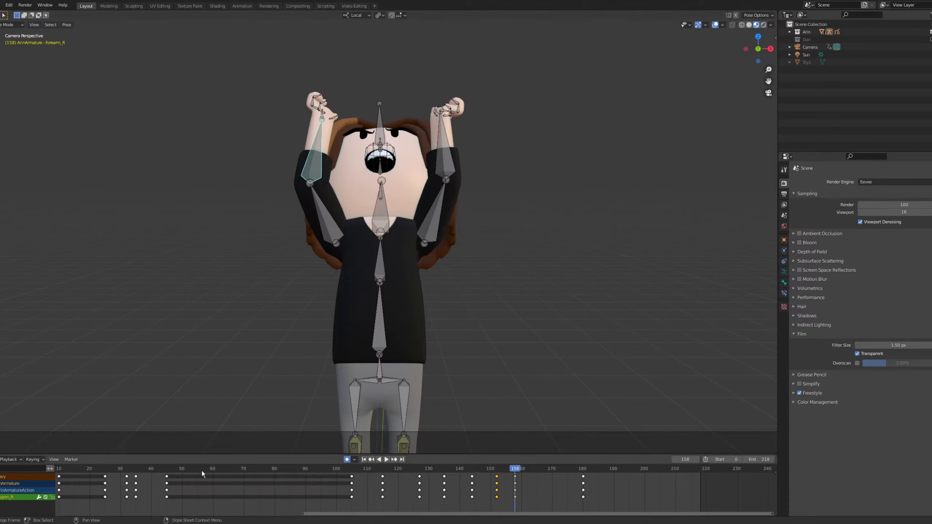
{"action": "left_click_drag", "start_coordinate": [507, 472], "coordinate": [484, 472]}
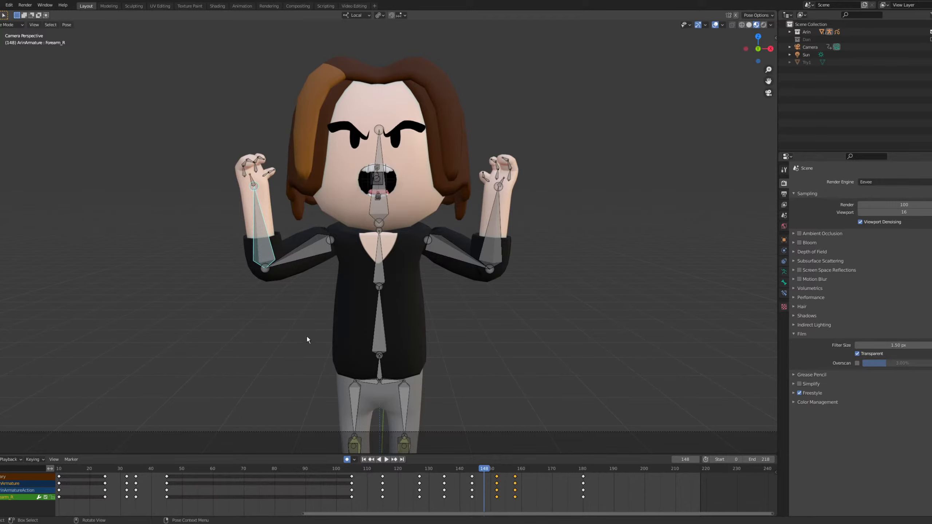
{"action": "left_click", "coordinate": [450, 471]}
{"action": "left_click_drag", "start_coordinate": [451, 469], "coordinate": [443, 470]}
{"action": "key", "text": "space"}
{"action": "key", "text": "space"}
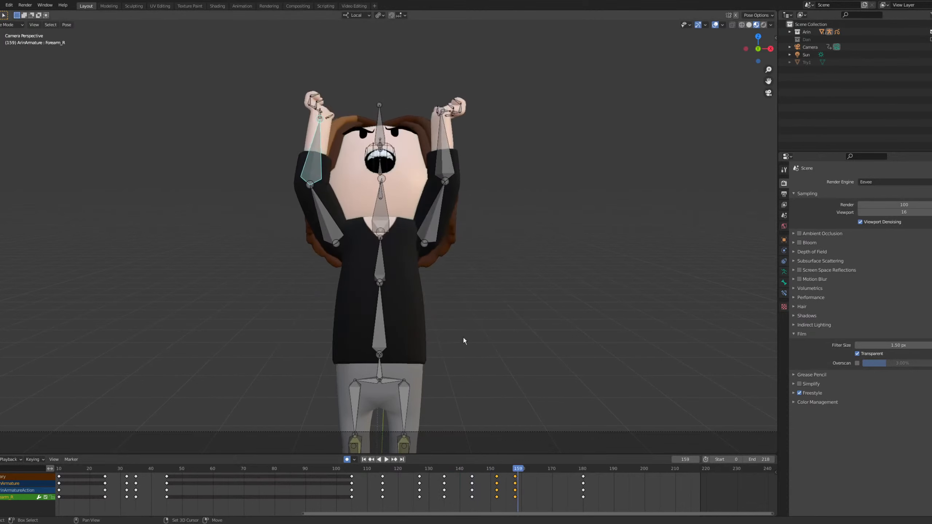
At frame 158, rotate the left bicep bone 19.6° about local Z to spread the raised arm.
{"action": "left_click", "coordinate": [517, 479]}
{"action": "left_click", "coordinate": [515, 470]}
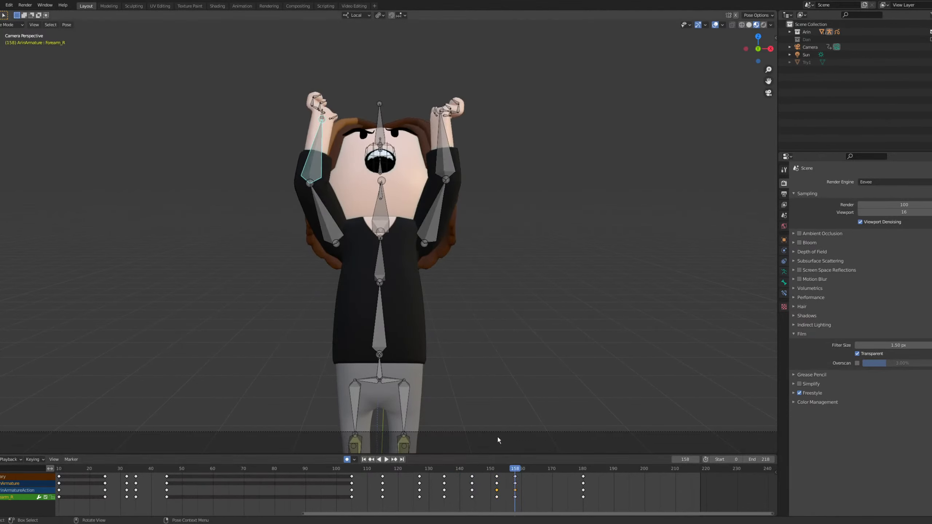
{"action": "left_click", "coordinate": [439, 220]}
{"action": "key", "text": "r"}
{"action": "key", "text": "z"}
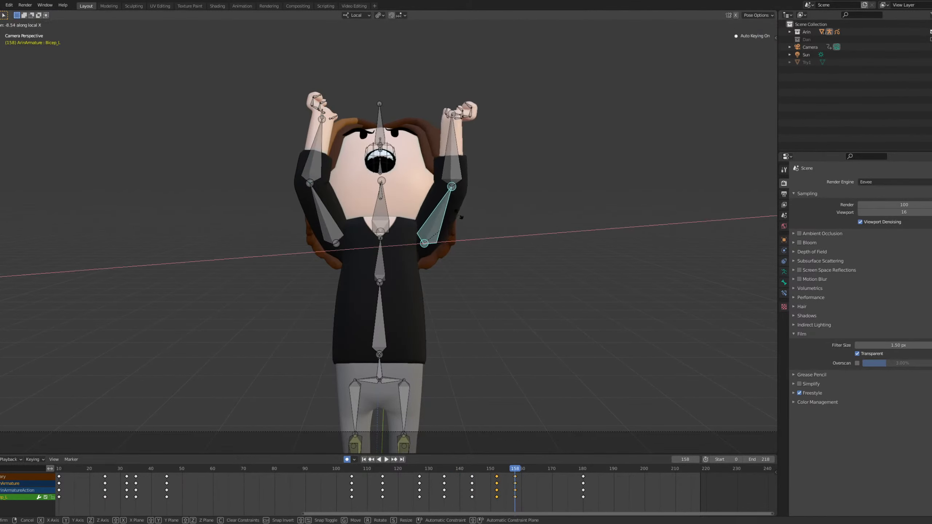
{"action": "left_click", "coordinate": [506, 222]}
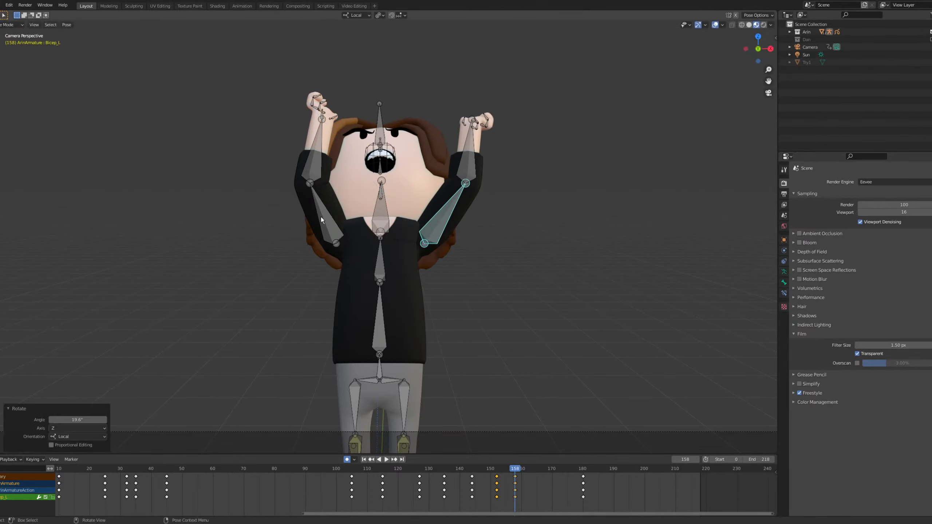
Spread the right bicep outward at frame 158 about local Z and rotate it -5.53° about local X.
{"action": "left_click", "coordinate": [333, 220]}
{"action": "key", "text": "r"}
{"action": "key", "text": "z"}
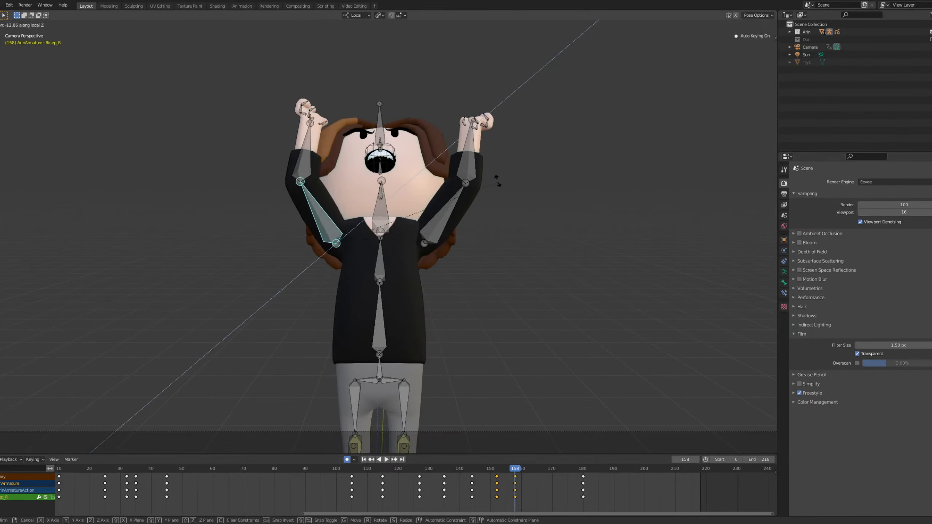
{"action": "left_click", "coordinate": [482, 220]}
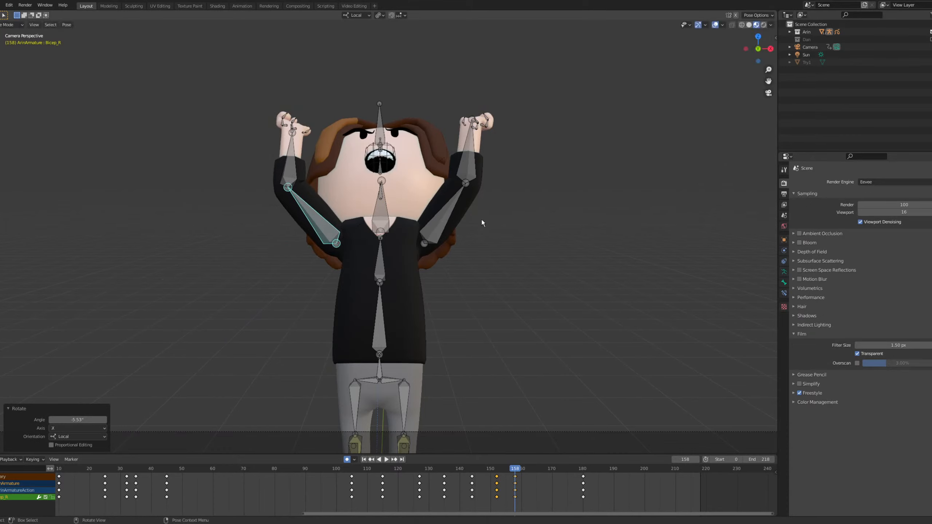
Fine-tune the left bicep at frame 158 by 2.08° about local Z and 10.6° about local Y.
{"action": "left_click", "coordinate": [461, 214]}
{"action": "key", "text": "r"}
{"action": "key", "text": "y"}
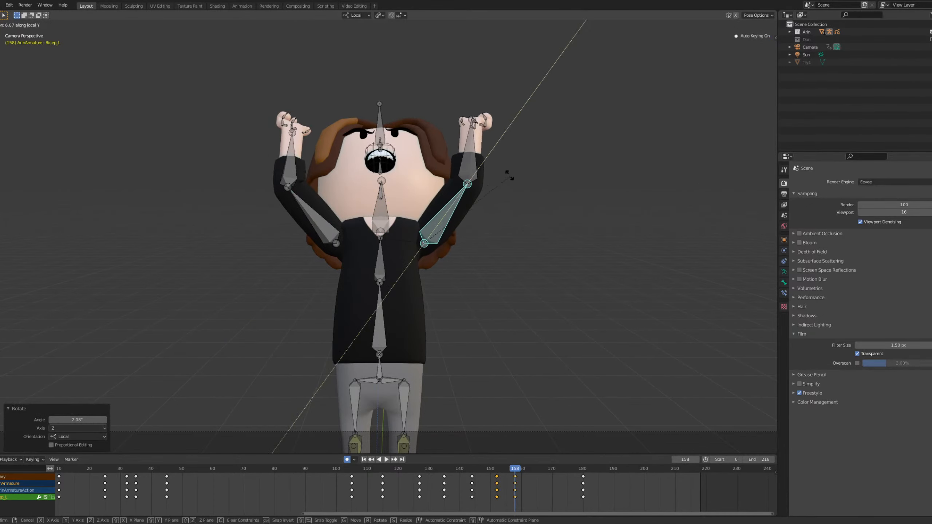
{"action": "left_click", "coordinate": [507, 170]}
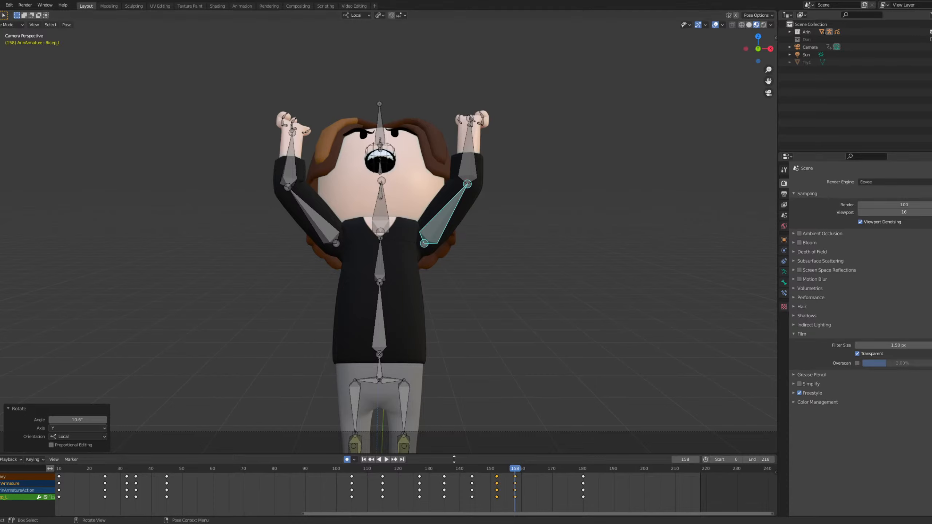
Replay the animation several times from before the arm raise through the forward bend to review the motion.
{"action": "left_click_drag", "start_coordinate": [475, 469], "coordinate": [453, 468]}
{"action": "key", "text": "space"}
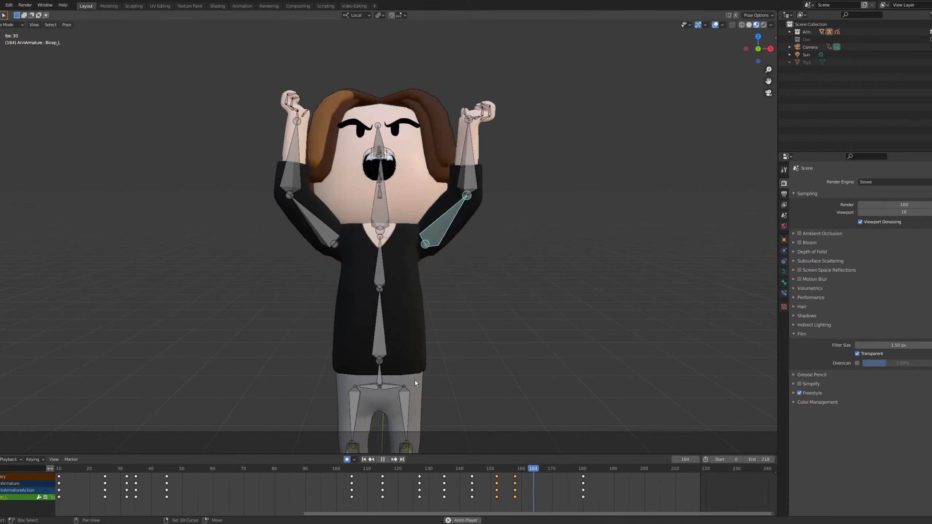
{"action": "key", "text": "space"}
{"action": "left_click", "coordinate": [459, 469]}
{"action": "key", "text": "space"}
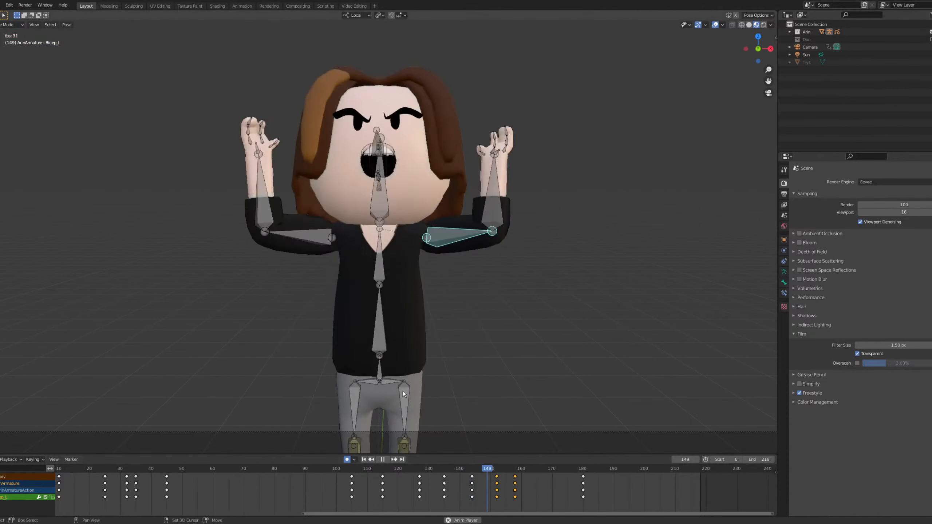
{"action": "key", "text": "space"}
{"action": "left_click", "coordinate": [345, 470]}
{"action": "key", "text": "space"}
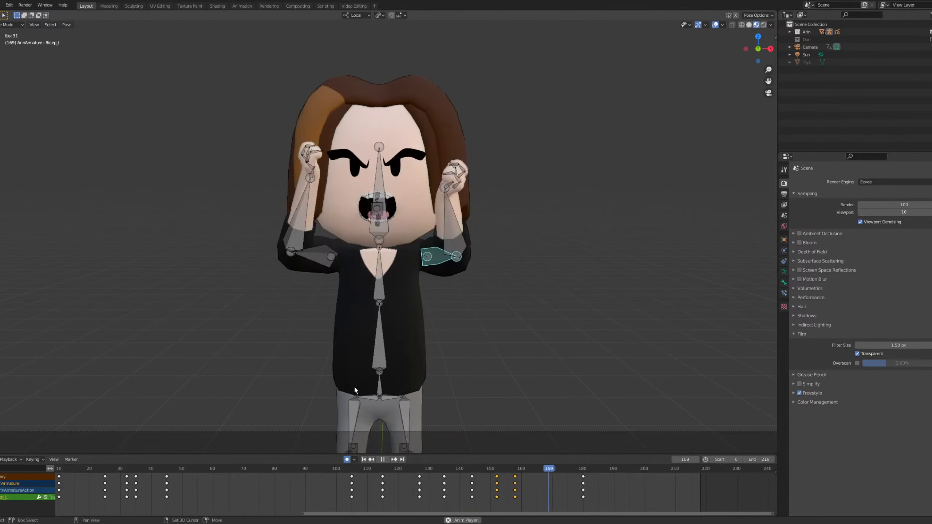
{"action": "key", "text": "space"}
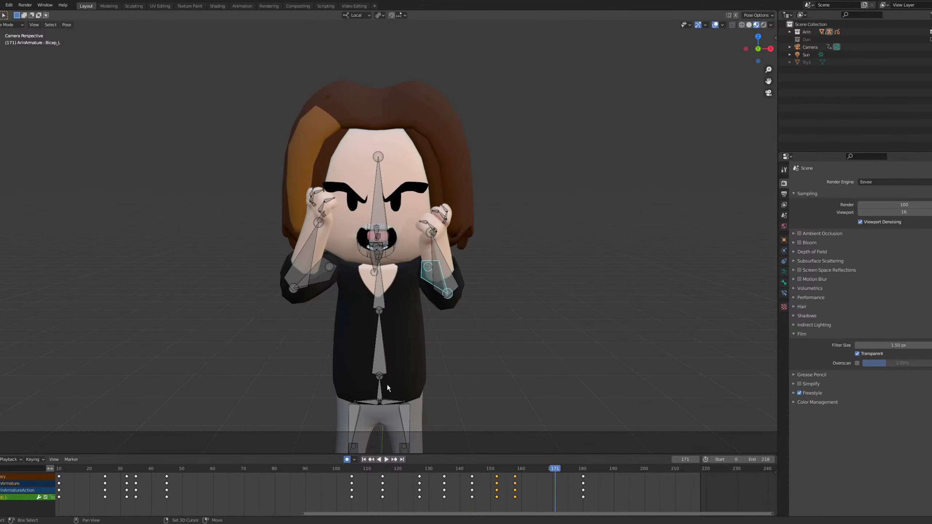
{"action": "key", "text": "space"}
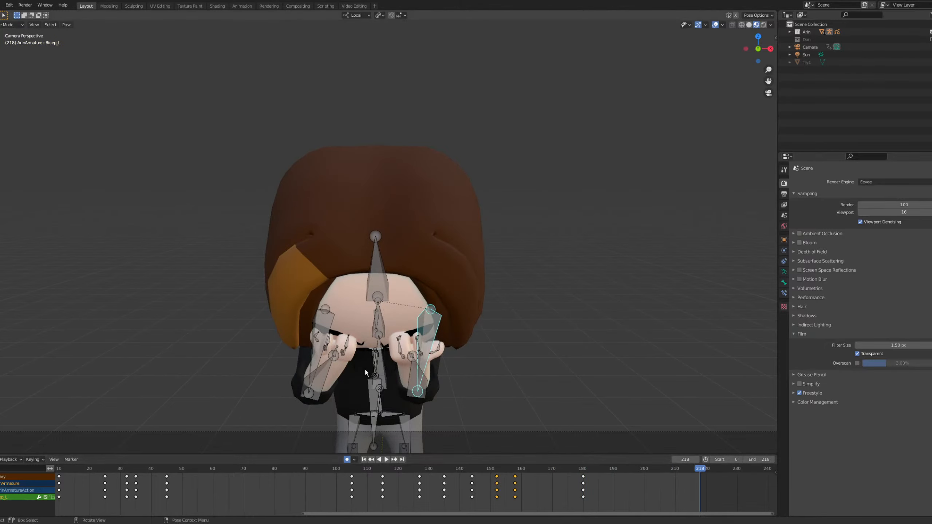
At frame 180, rotate both spine bones 3.6° about local X to bend the character further forward, checking from the camera view.
{"action": "middle_click_drag", "start_coordinate": [405, 343], "coordinate": [453, 317]}
{"action": "left_click", "coordinate": [452, 316]}
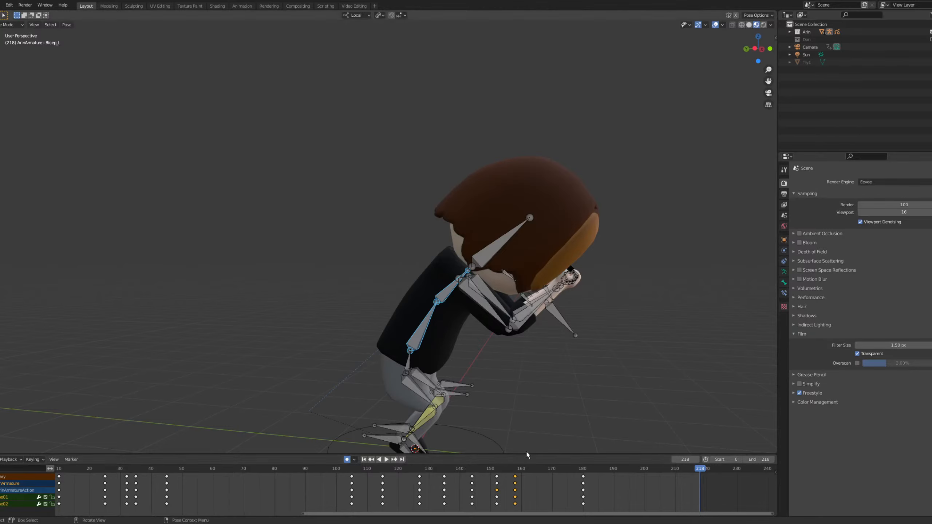
{"action": "left_click_drag", "start_coordinate": [550, 468], "coordinate": [583, 460]}
{"action": "key", "text": "r"}
{"action": "key", "text": "x"}
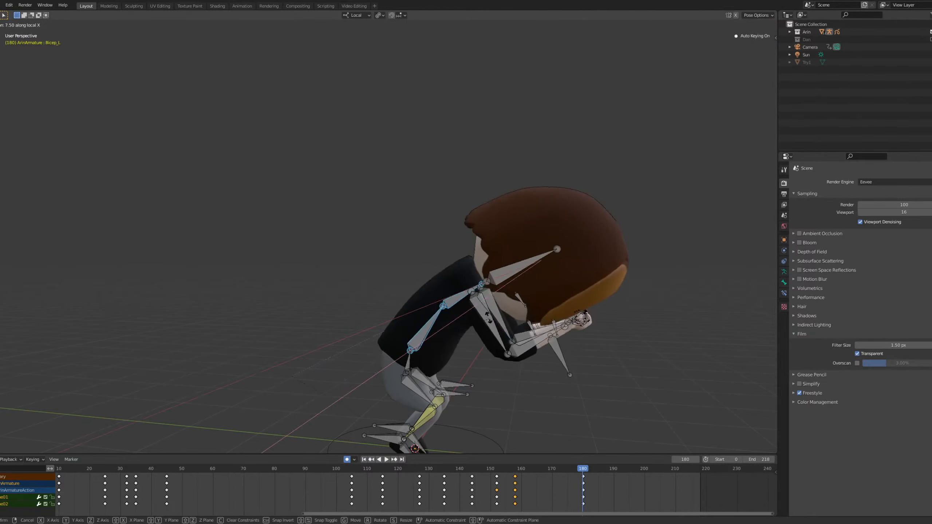
{"action": "left_click", "coordinate": [492, 318]}
{"action": "key", "text": "KP_0"}
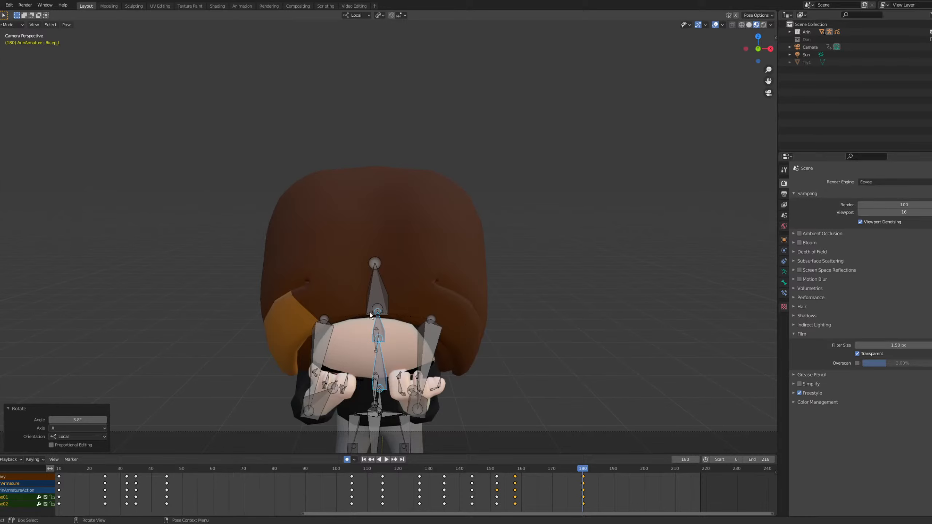
At frame 180, rotate the head bone 4.03° about local Z to tuck the head down, checking from the camera view.
{"action": "middle_click_drag", "start_coordinate": [370, 313], "coordinate": [506, 309]}
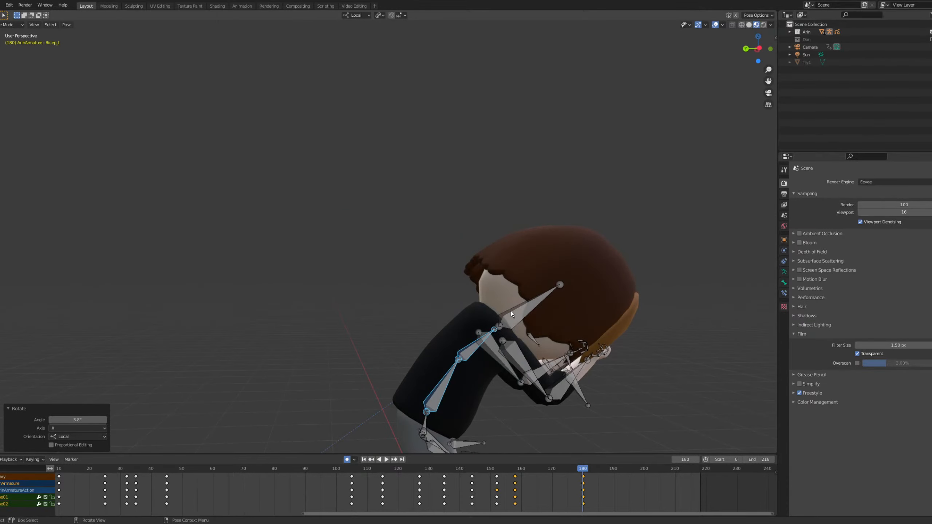
{"action": "left_click", "coordinate": [528, 292]}
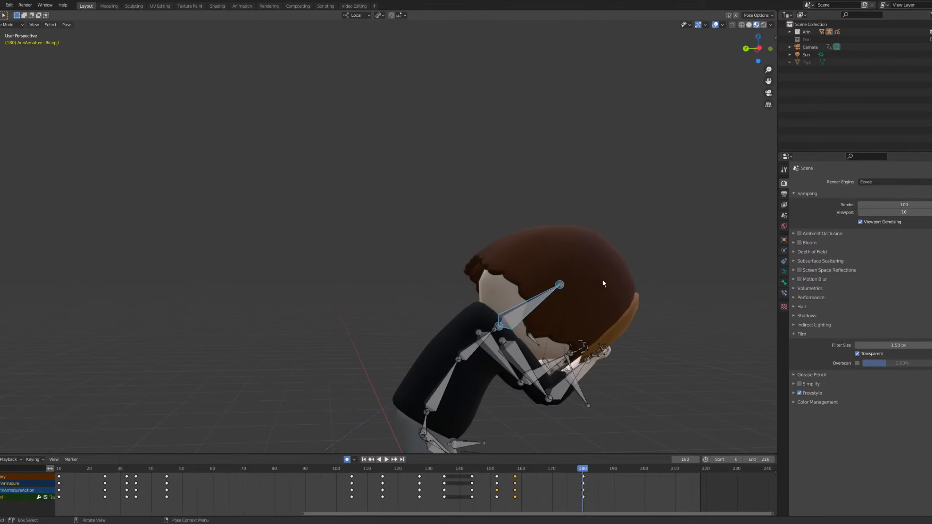
{"action": "key", "text": "r"}
{"action": "key", "text": "z"}
{"action": "left_click", "coordinate": [610, 289]}
{"action": "key", "text": "KP_0"}
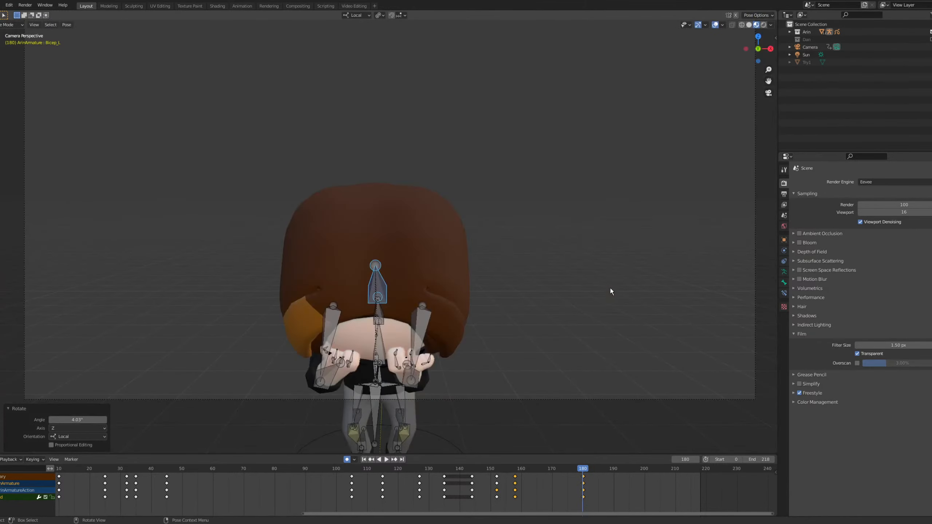
Replay the arm throw and forward bend from the camera view through the end of the timeline at frame 218.
{"action": "left_click_drag", "start_coordinate": [529, 466], "coordinate": [486, 458]}
{"action": "key", "text": "space"}
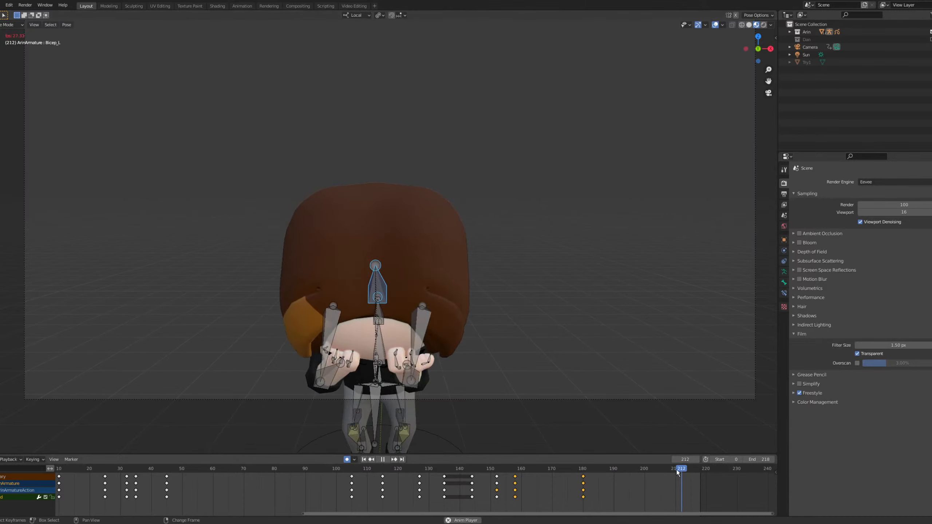
{"action": "key", "text": "space"}
{"action": "left_click_drag", "start_coordinate": [665, 470], "coordinate": [584, 473]}
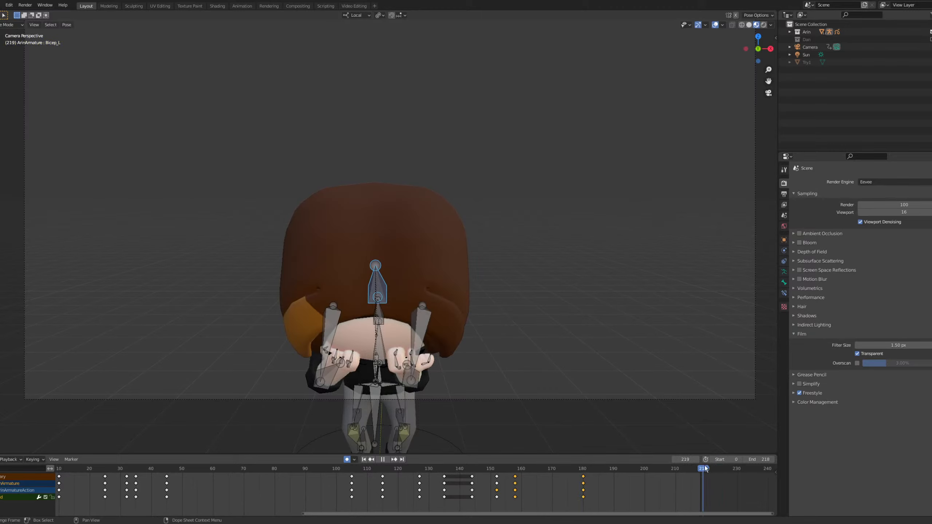
{"action": "key", "text": "space"}
Undo the last head and spine rotations made at frame 180, keeping the playhead at frame 218.
{"action": "key", "text": "a"}
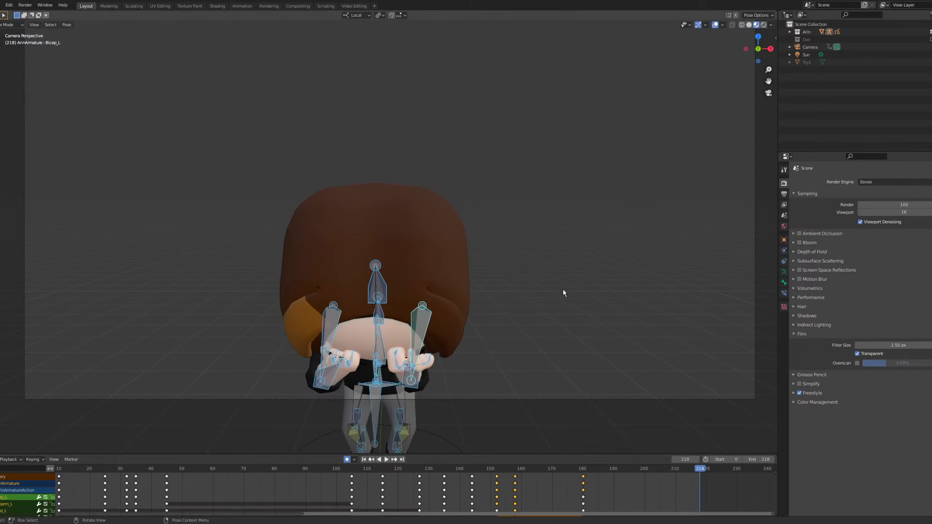
{"action": "key", "text": "ctrl+z"}
{"action": "key", "text": "ctrl+z"}
{"action": "key", "text": "ctrl+z"}
{"action": "key", "text": "ctrl+z"}
{"action": "key", "text": "ctrl+z"}
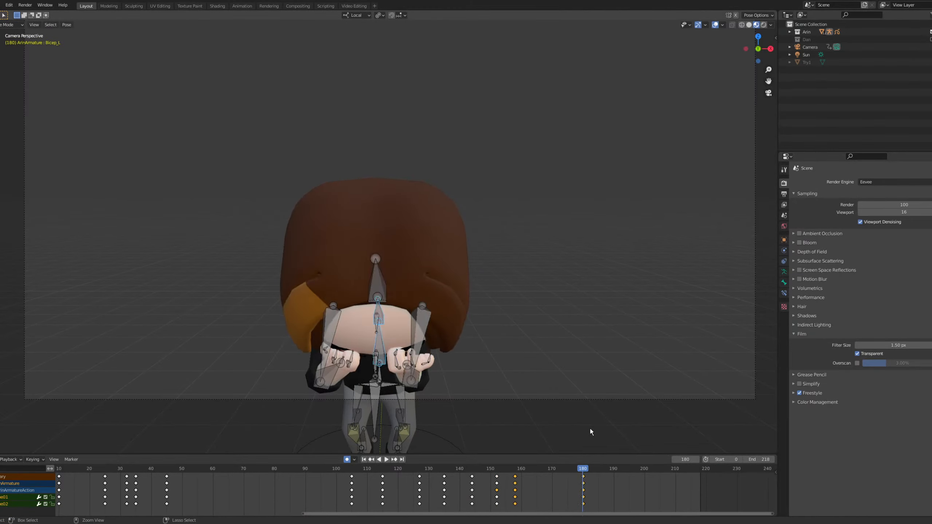
{"action": "key", "text": "ctrl+shift+z"}
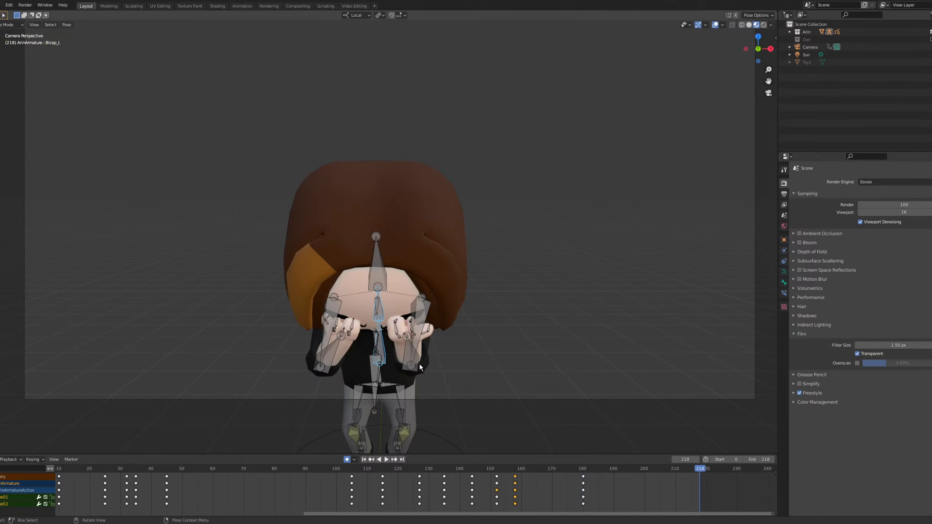
At frame 218, rotate both spine bones 5.33° about local X to bend the character further forward.
{"action": "middle_click_drag", "start_coordinate": [421, 367], "coordinate": [450, 290]}
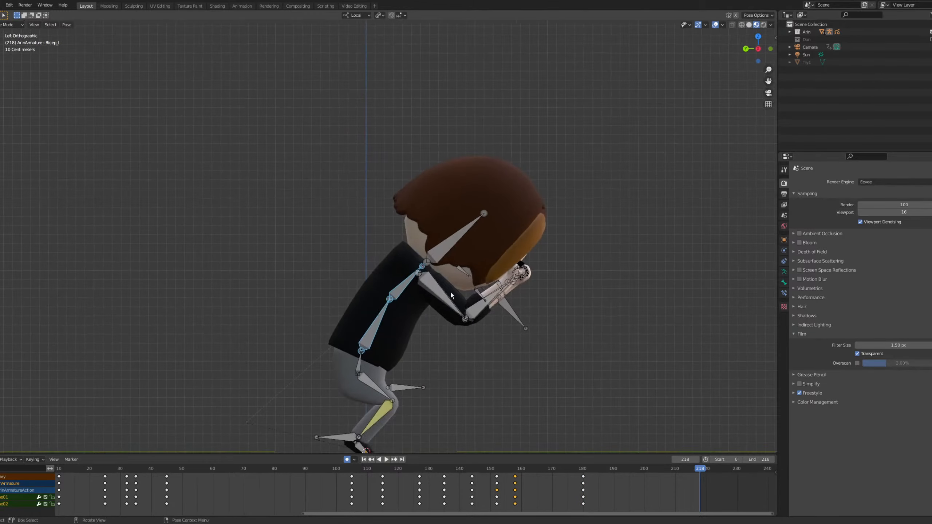
{"action": "key", "text": "r"}
{"action": "key", "text": "z"}
{"action": "right_click", "coordinate": [562, 299]}
{"action": "key", "text": "r"}
{"action": "key", "text": "x"}
{"action": "left_click", "coordinate": [593, 318]}
{"action": "key", "text": "KP_0"}
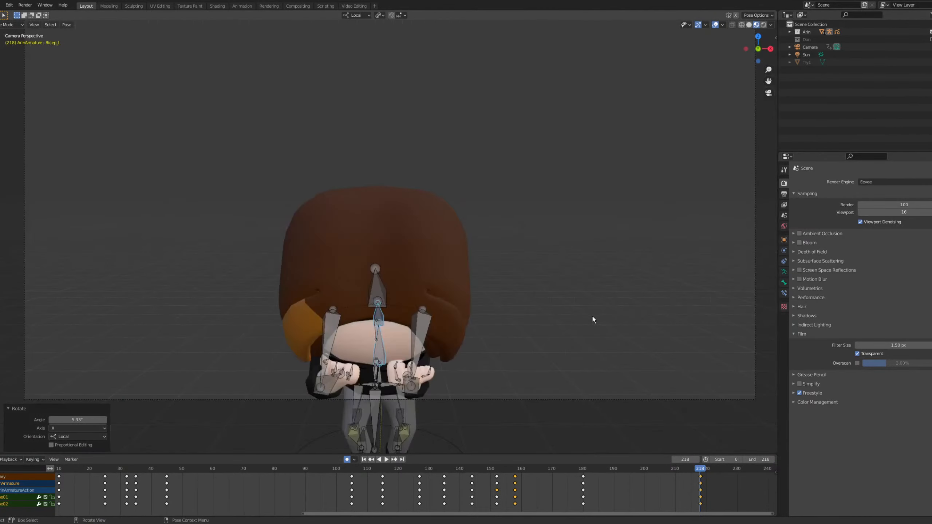
Rotate the head bone 6.53° about local Z at frame 218 to lower the head.
{"action": "left_click", "coordinate": [372, 278]}
{"action": "key", "text": "r"}
{"action": "key", "text": "z"}
{"action": "key", "text": "z"}
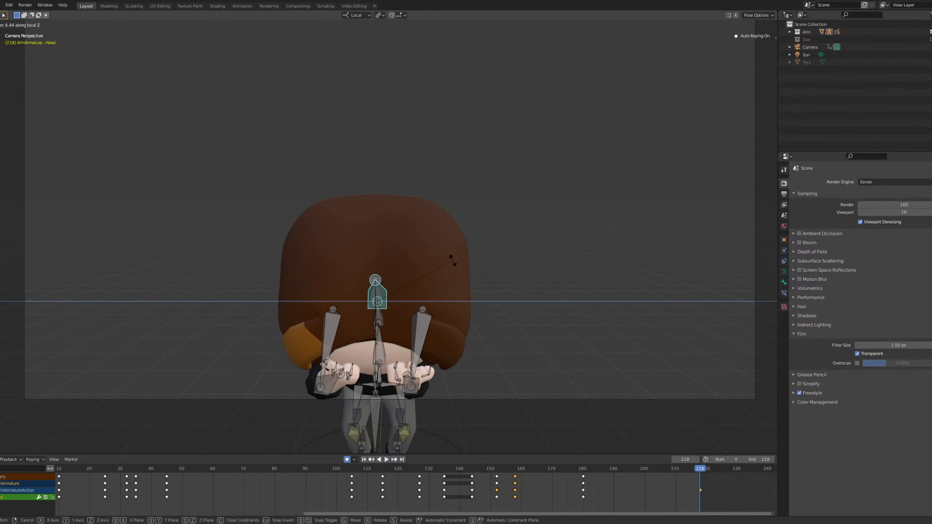
{"action": "left_click", "coordinate": [458, 259]}
Replay the animation from frame 144 through the forward bend in the camera view and save the file.
{"action": "left_click", "coordinate": [472, 469]}
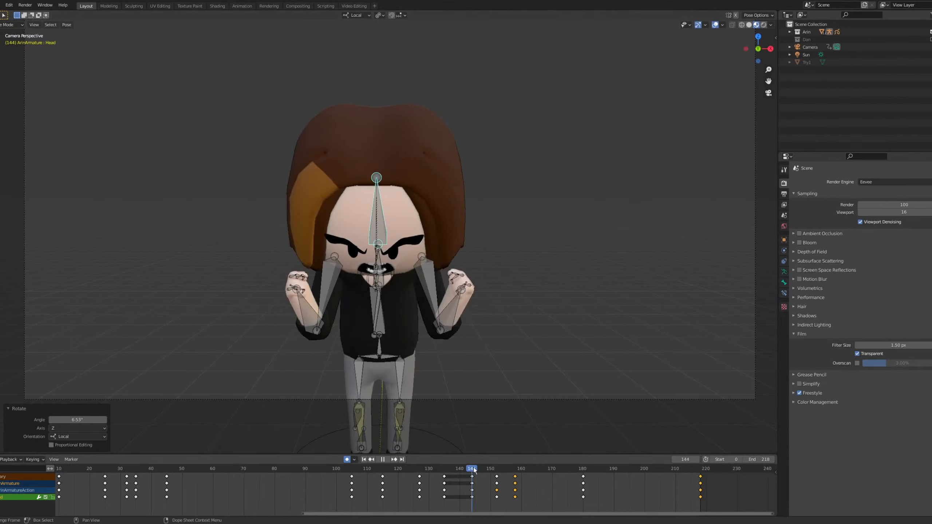
{"action": "key", "text": "space"}
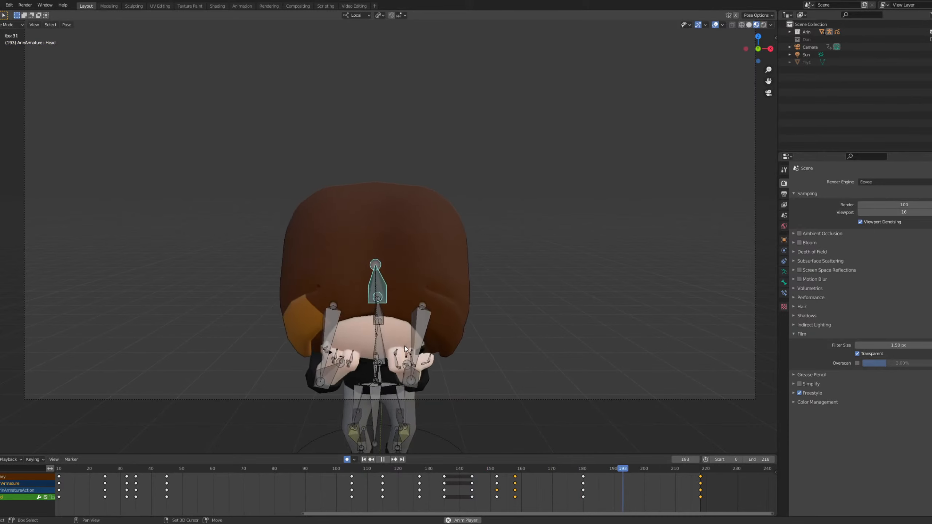
{"action": "scroll", "coordinate": [373, 329], "scroll_direction": "down", "scroll_amount": 4}
{"action": "scroll", "coordinate": [370, 333], "scroll_direction": "up", "scroll_amount": 2}
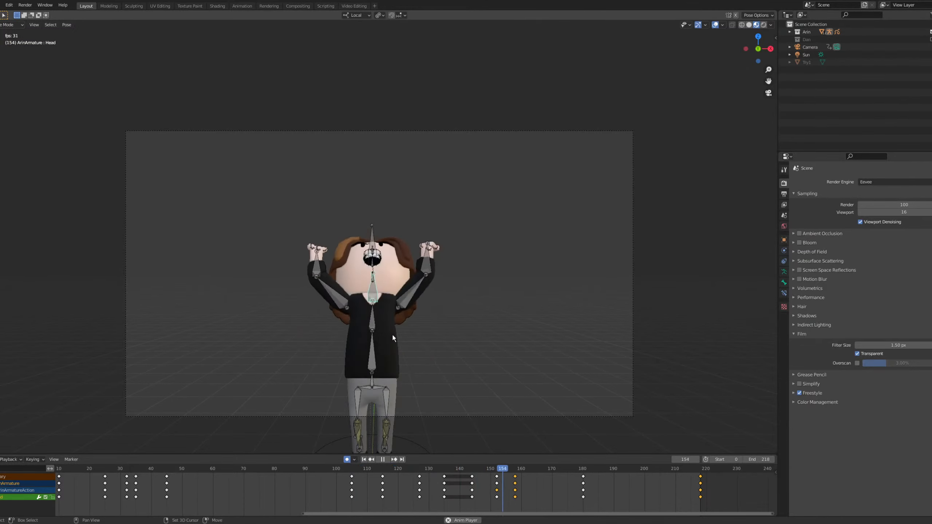
{"action": "key", "text": "space"}
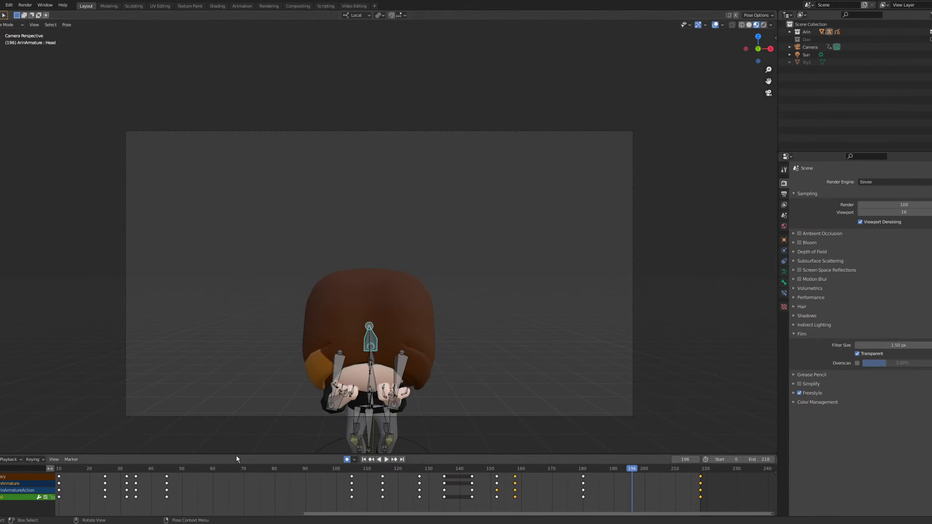
{"action": "key", "text": "ctrl+s"}
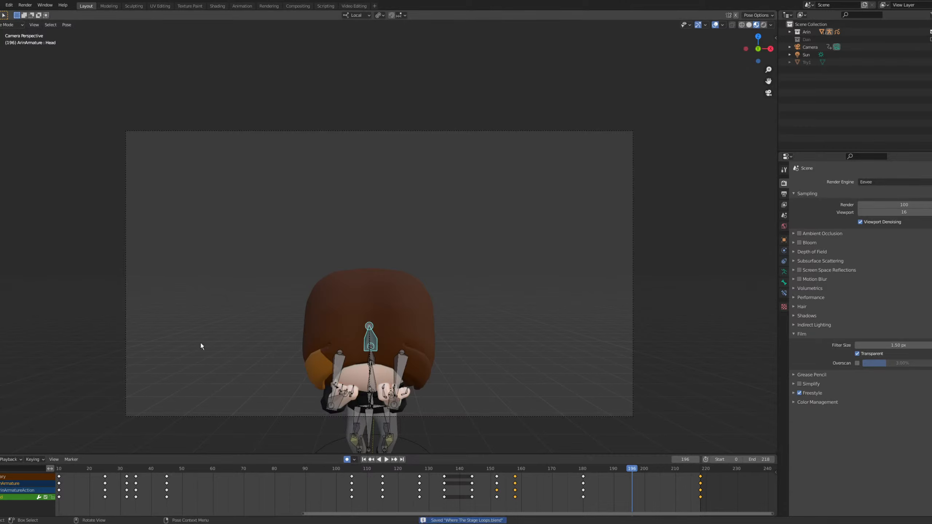
Play back the earlier part of the animation in sections, from around frame 46 through the turn and point at frame 113.
{"action": "left_click_drag", "start_coordinate": [173, 470], "coordinate": [170, 470]}
{"action": "key", "text": "space"}
{"action": "key", "text": "space"}
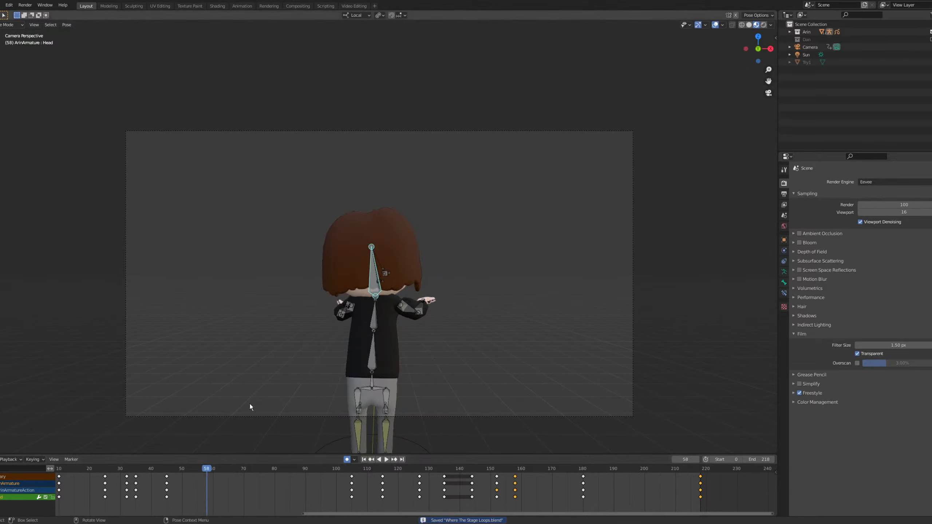
{"action": "key", "text": "space"}
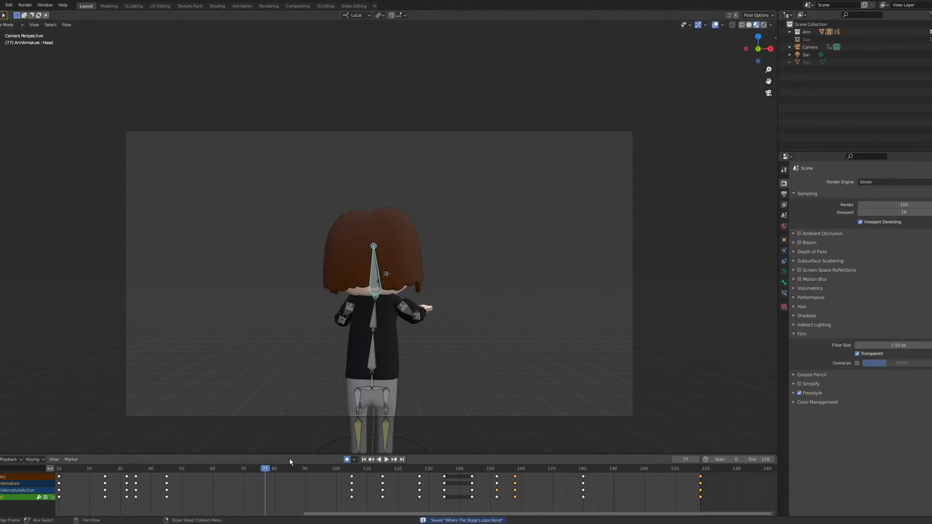
{"action": "left_click_drag", "start_coordinate": [309, 471], "coordinate": [359, 470]}
{"action": "key", "text": "space"}
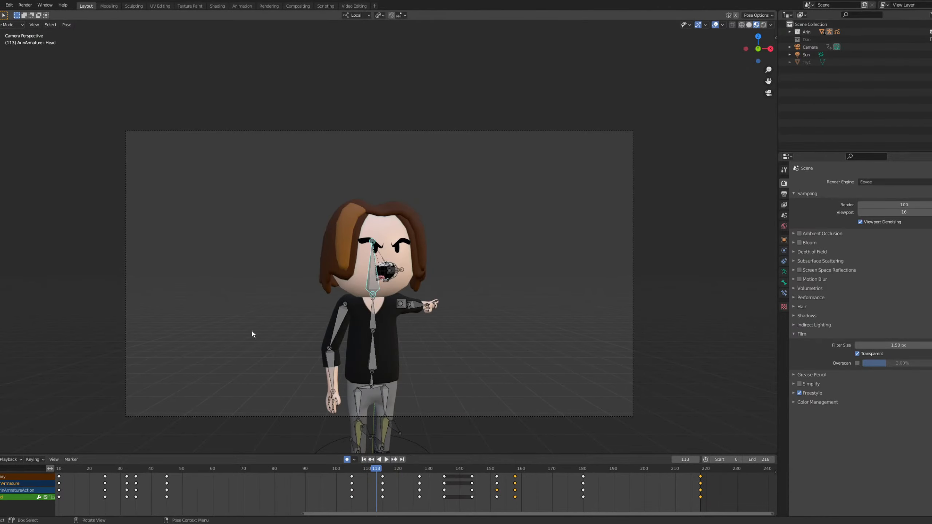